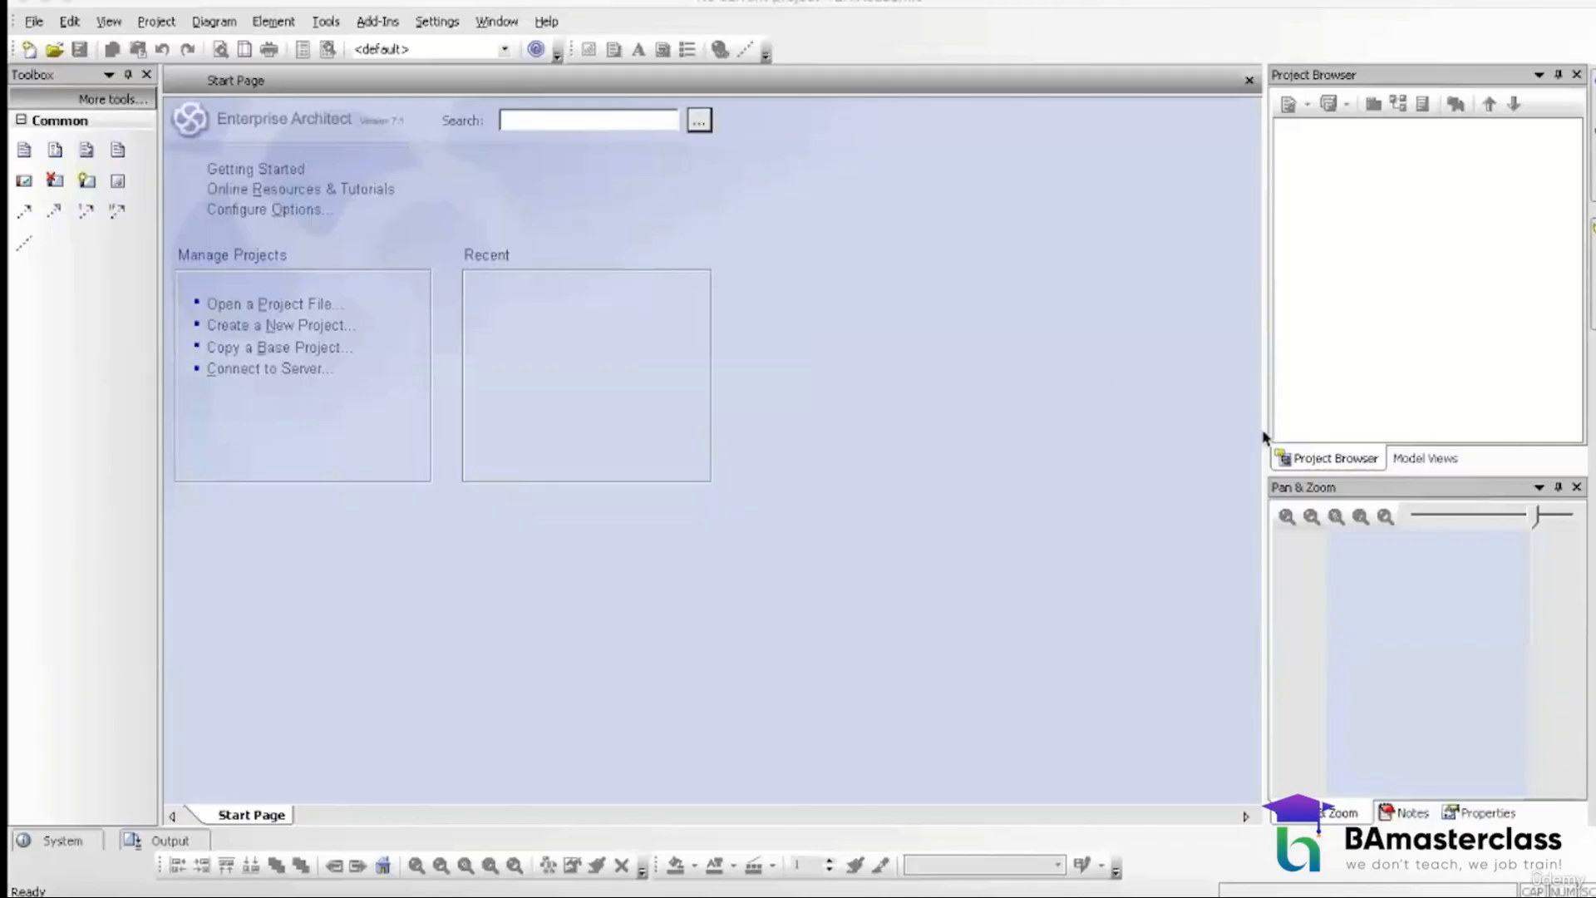
# Step: Close the Pan & Zoom, Notes and Properties panes below the Project Browser
pyautogui.click(1576, 488)
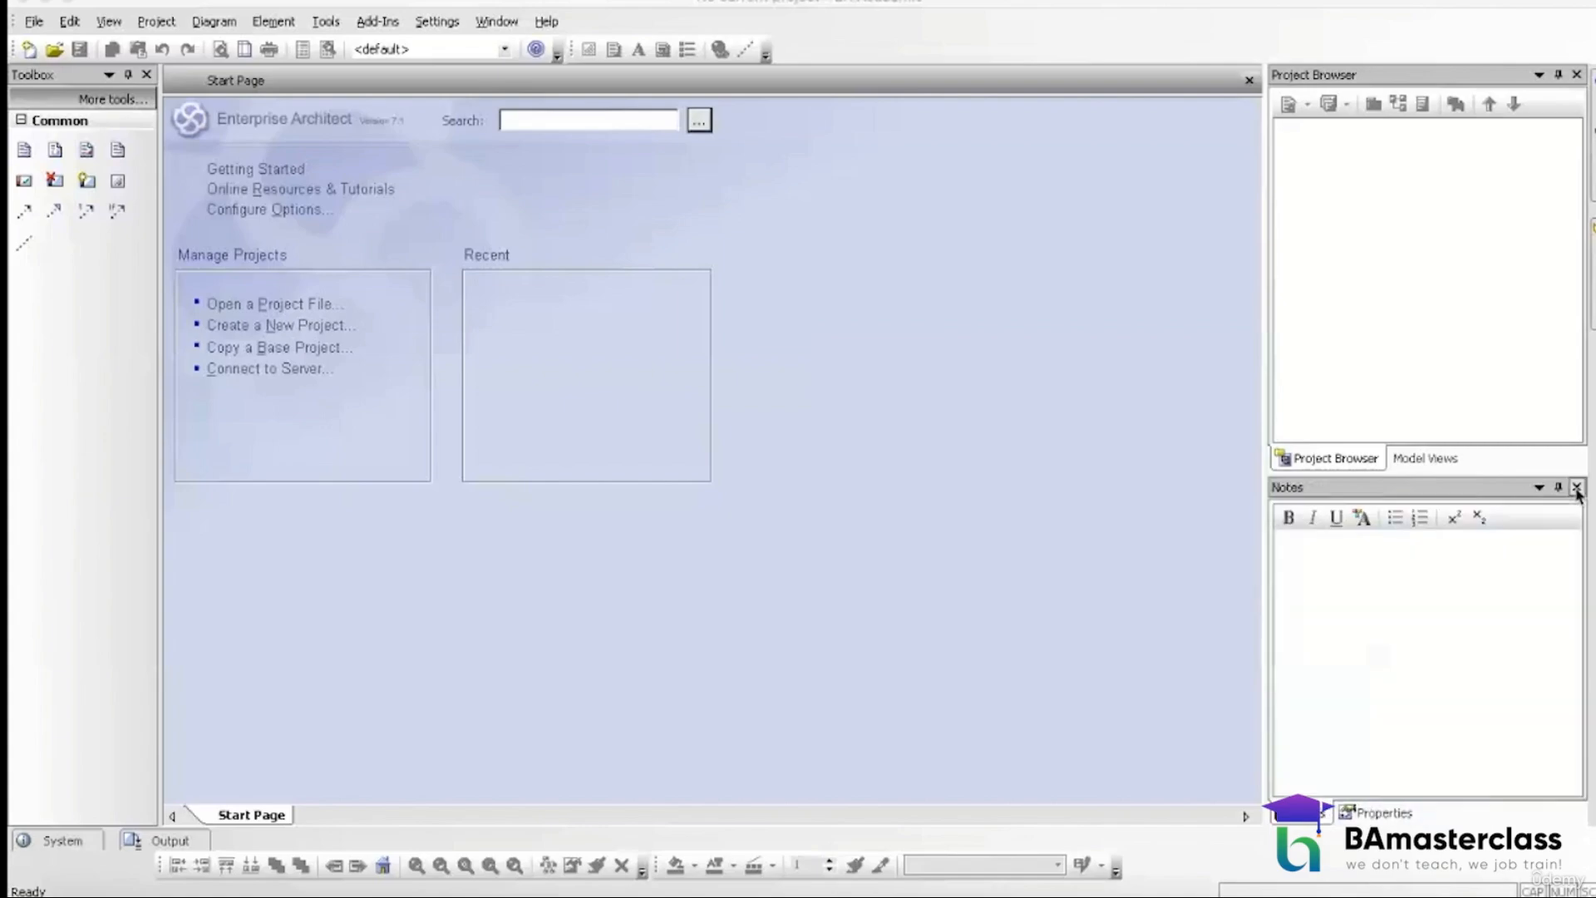
pyautogui.click(1576, 488)
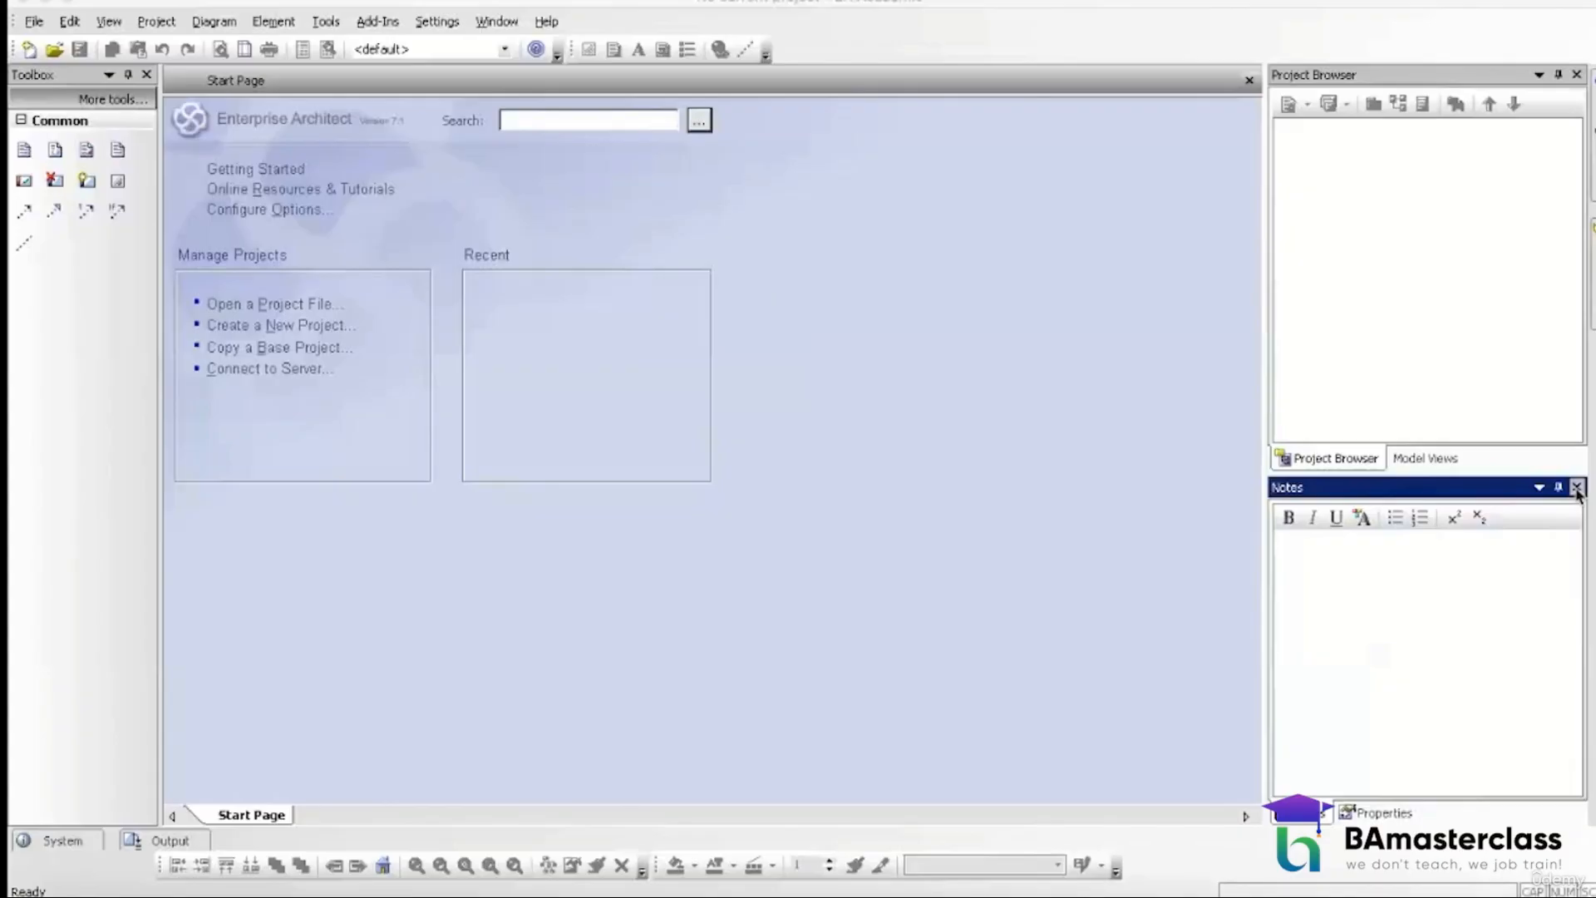
pyautogui.click(1576, 489)
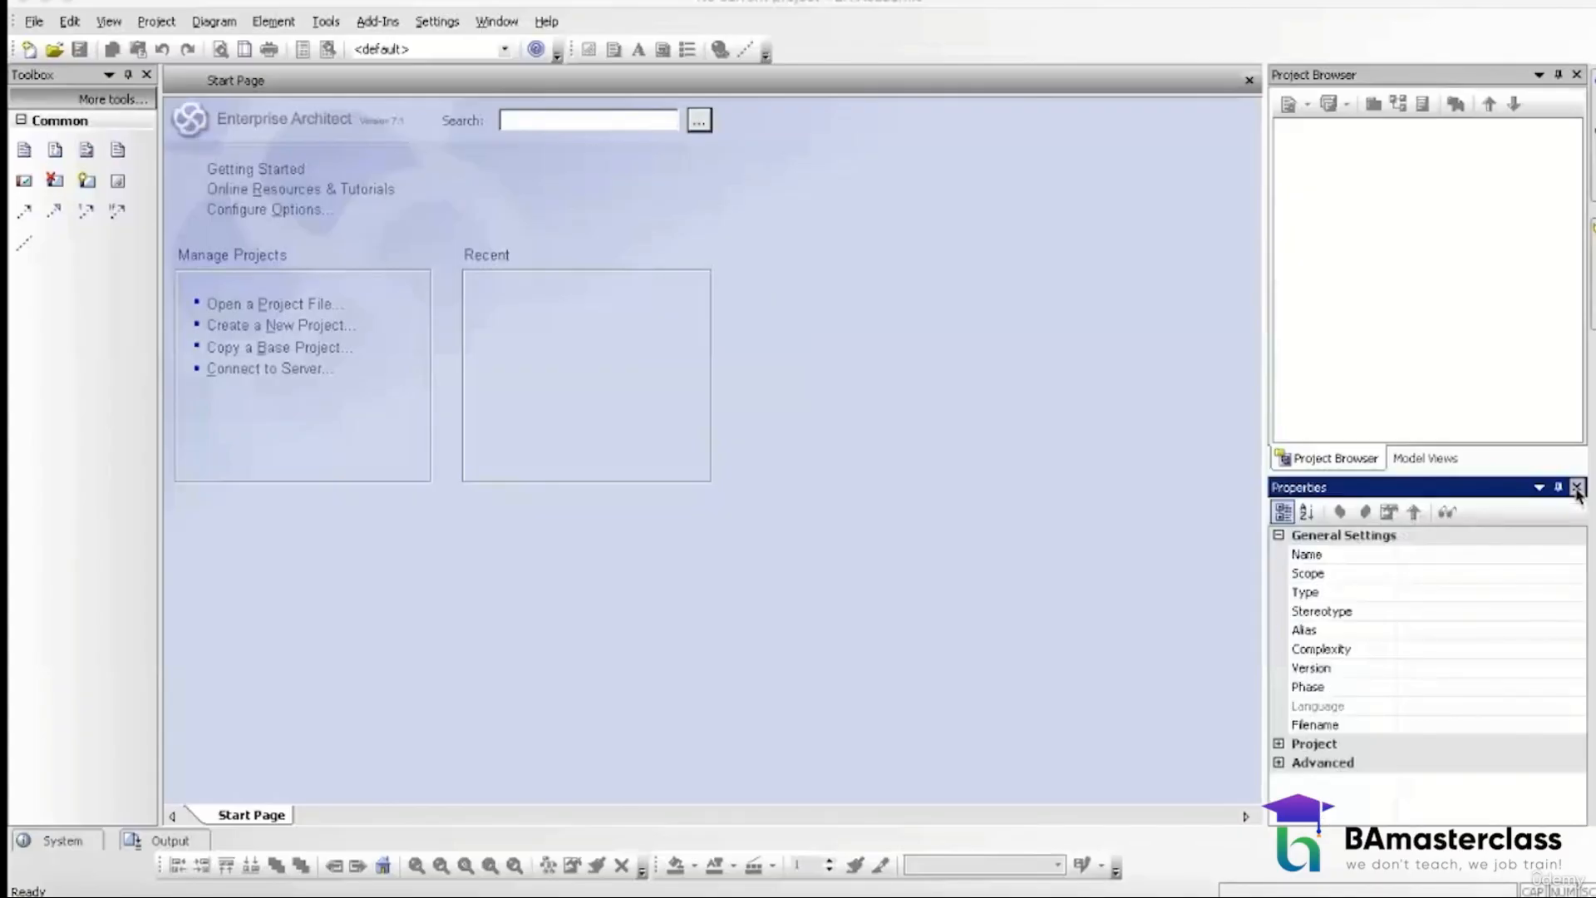
pyautogui.click(1576, 488)
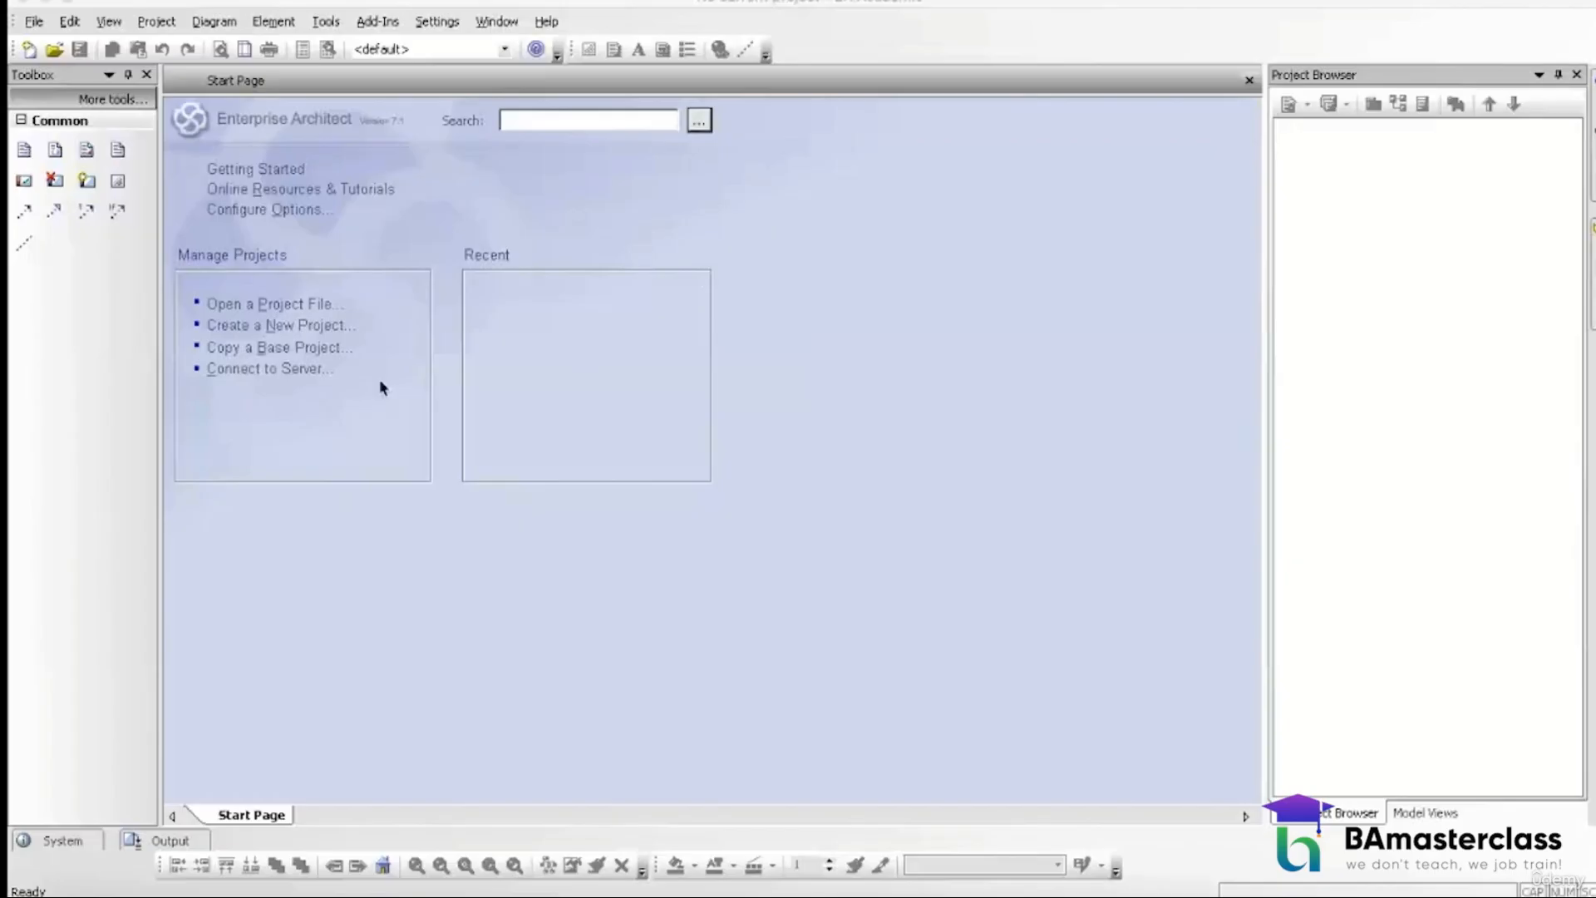
# Step: Create a new project file named Online Baking without adding any predefined models
pyautogui.click(330, 330)
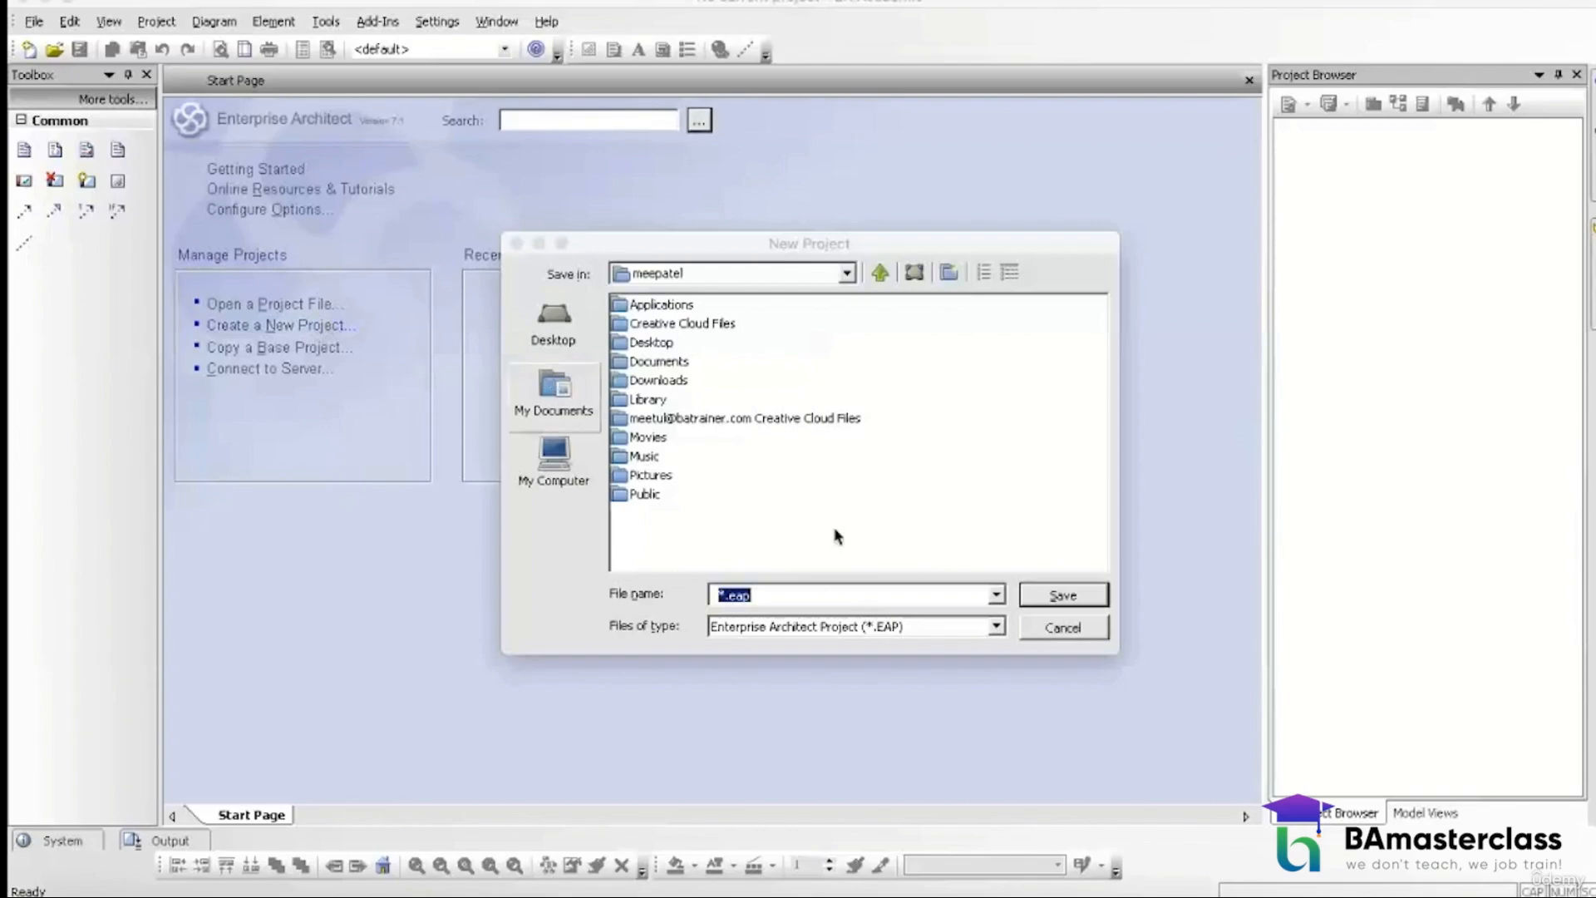
pyautogui.click(742, 597)
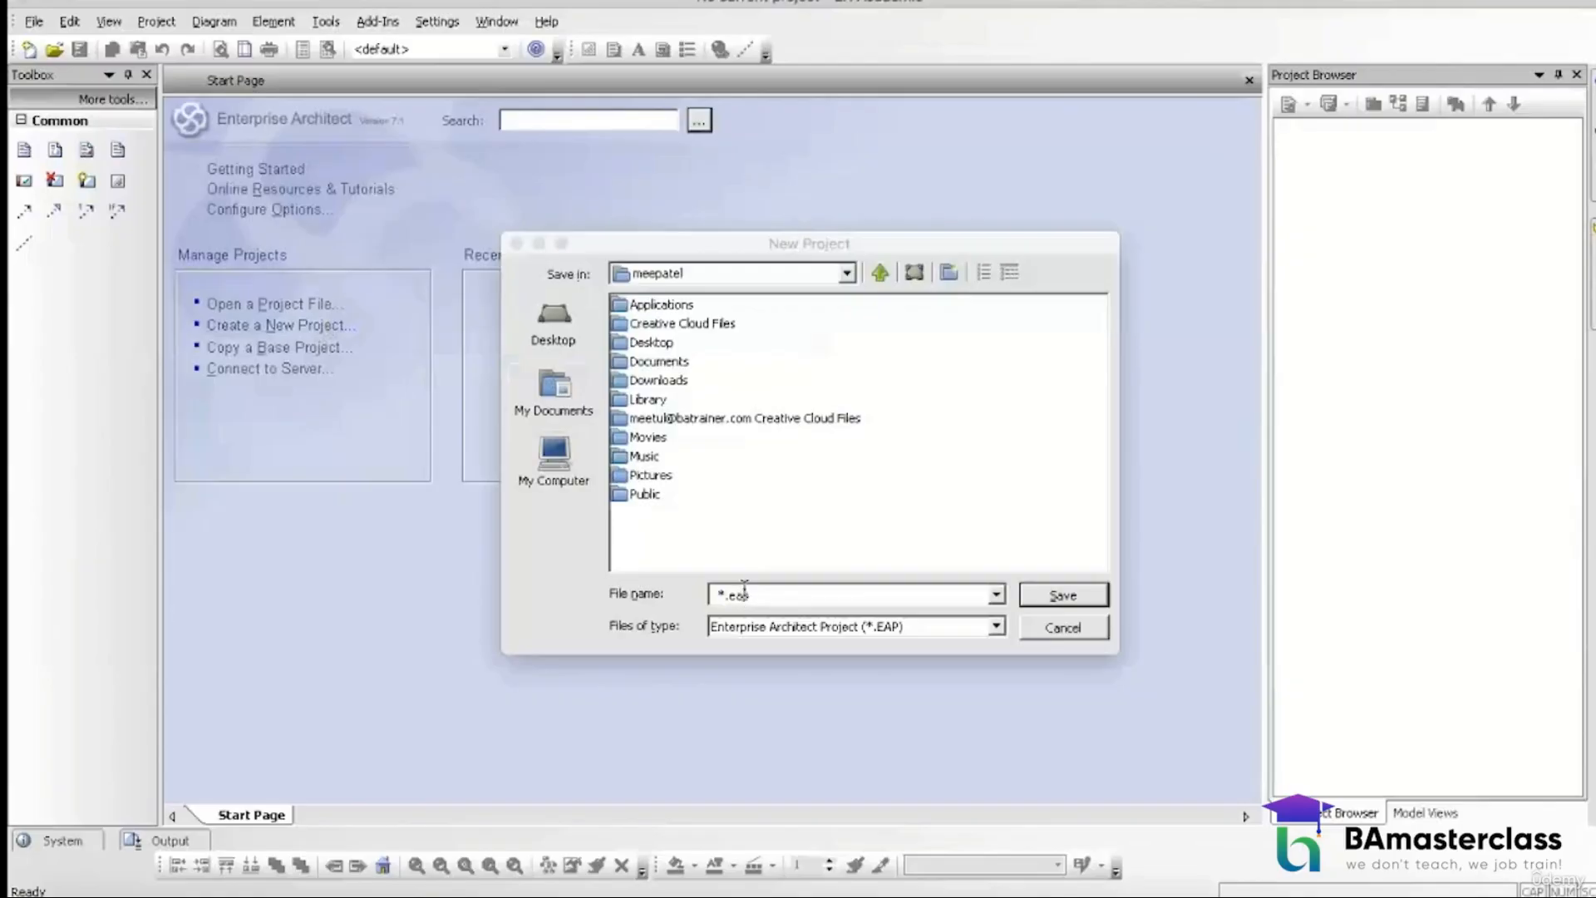
pyautogui.click(570, 392)
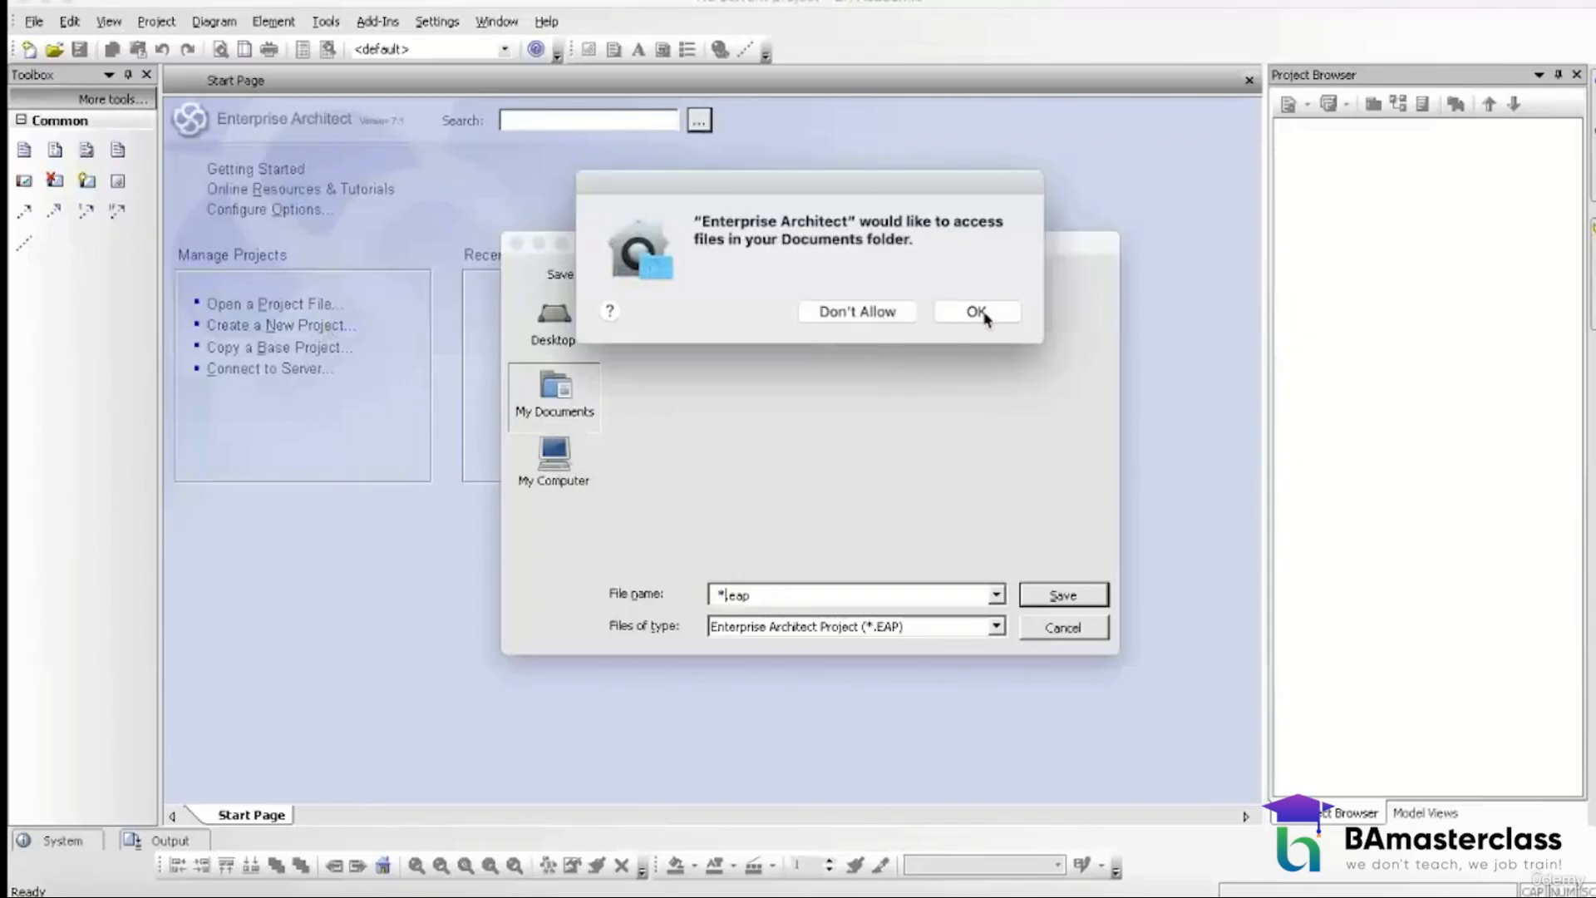
pyautogui.click(977, 313)
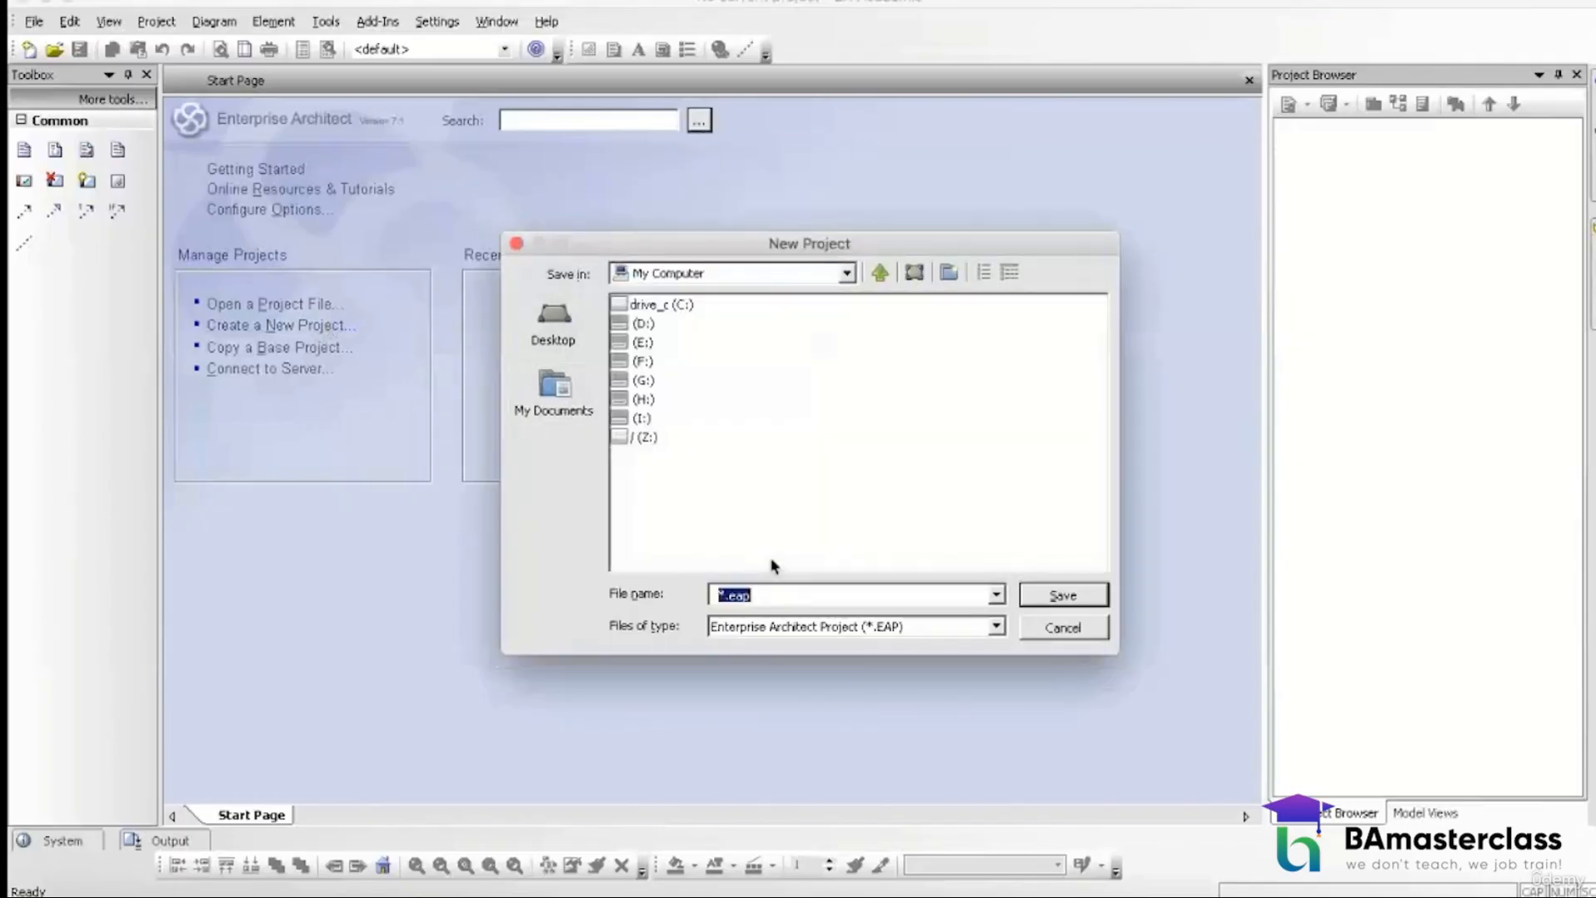
pyautogui.write('=')
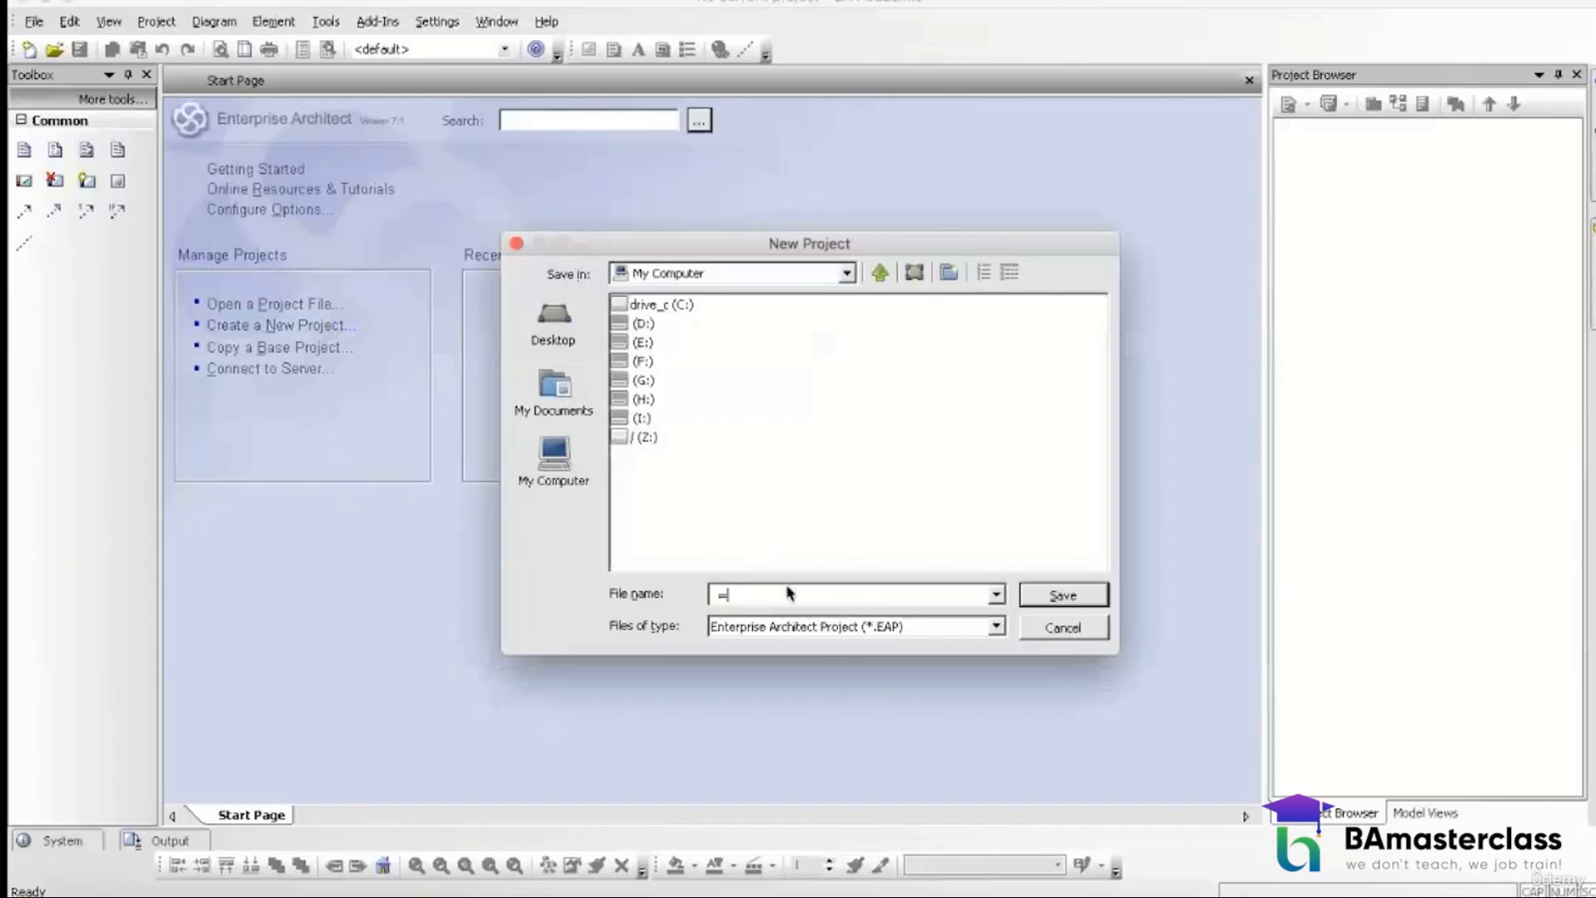
pyautogui.press('BackSpace')
pyautogui.write('E')
pyautogui.press('BackSpace')
pyautogui.write('Online Baking')
pyautogui.click(1045, 597)
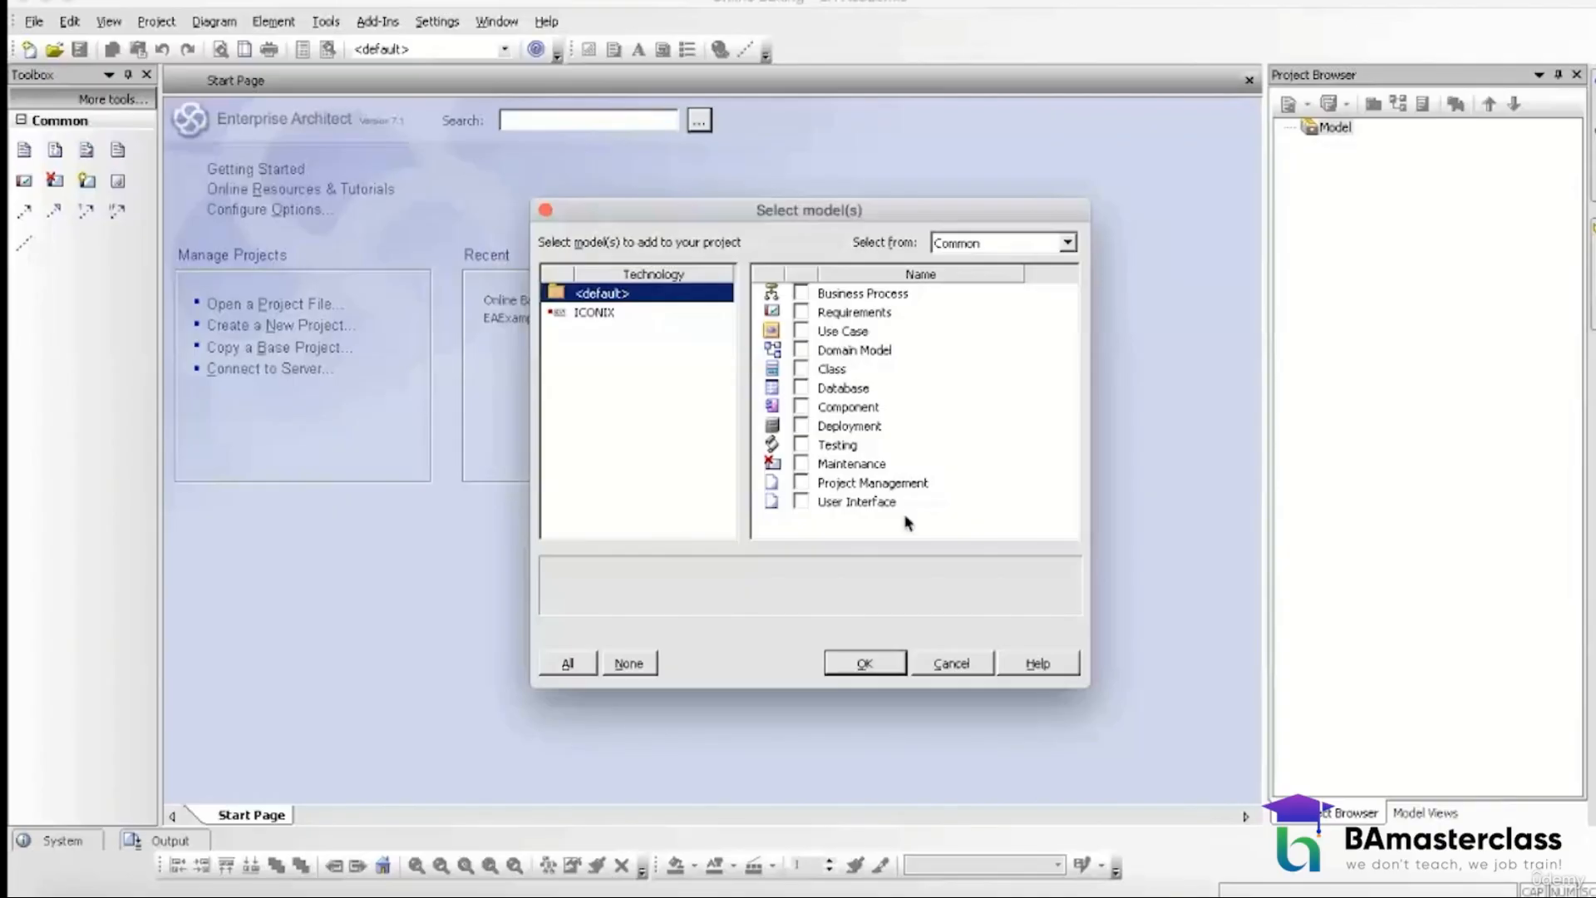
pyautogui.click(946, 672)
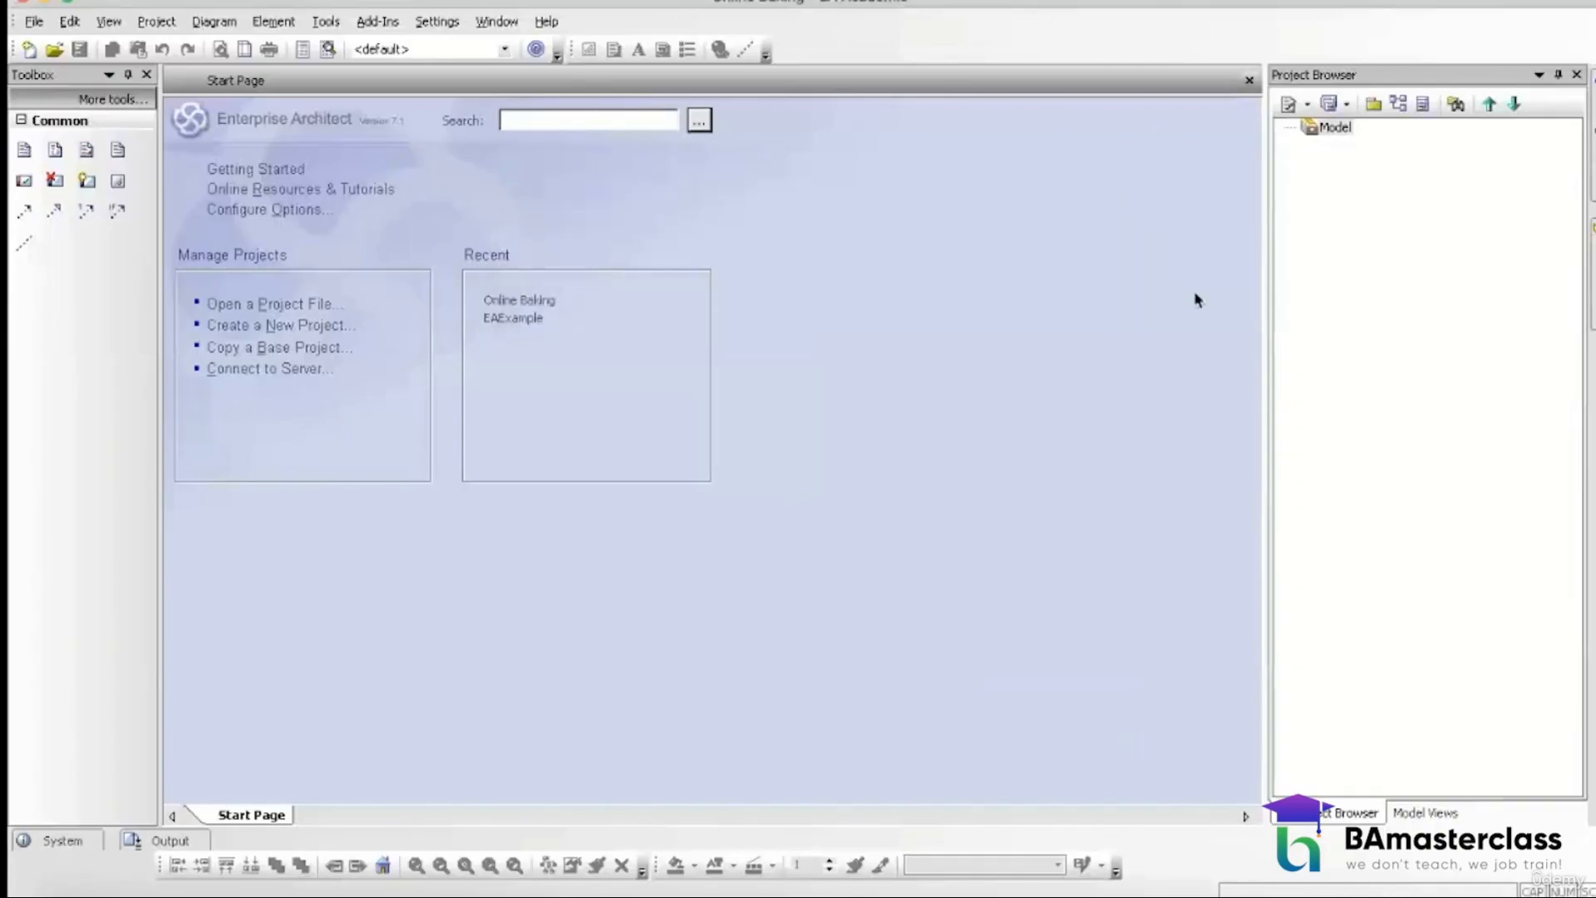
# Step: Rename the root model node in the Project Browser to Online Banking
pyautogui.click(1272, 267)
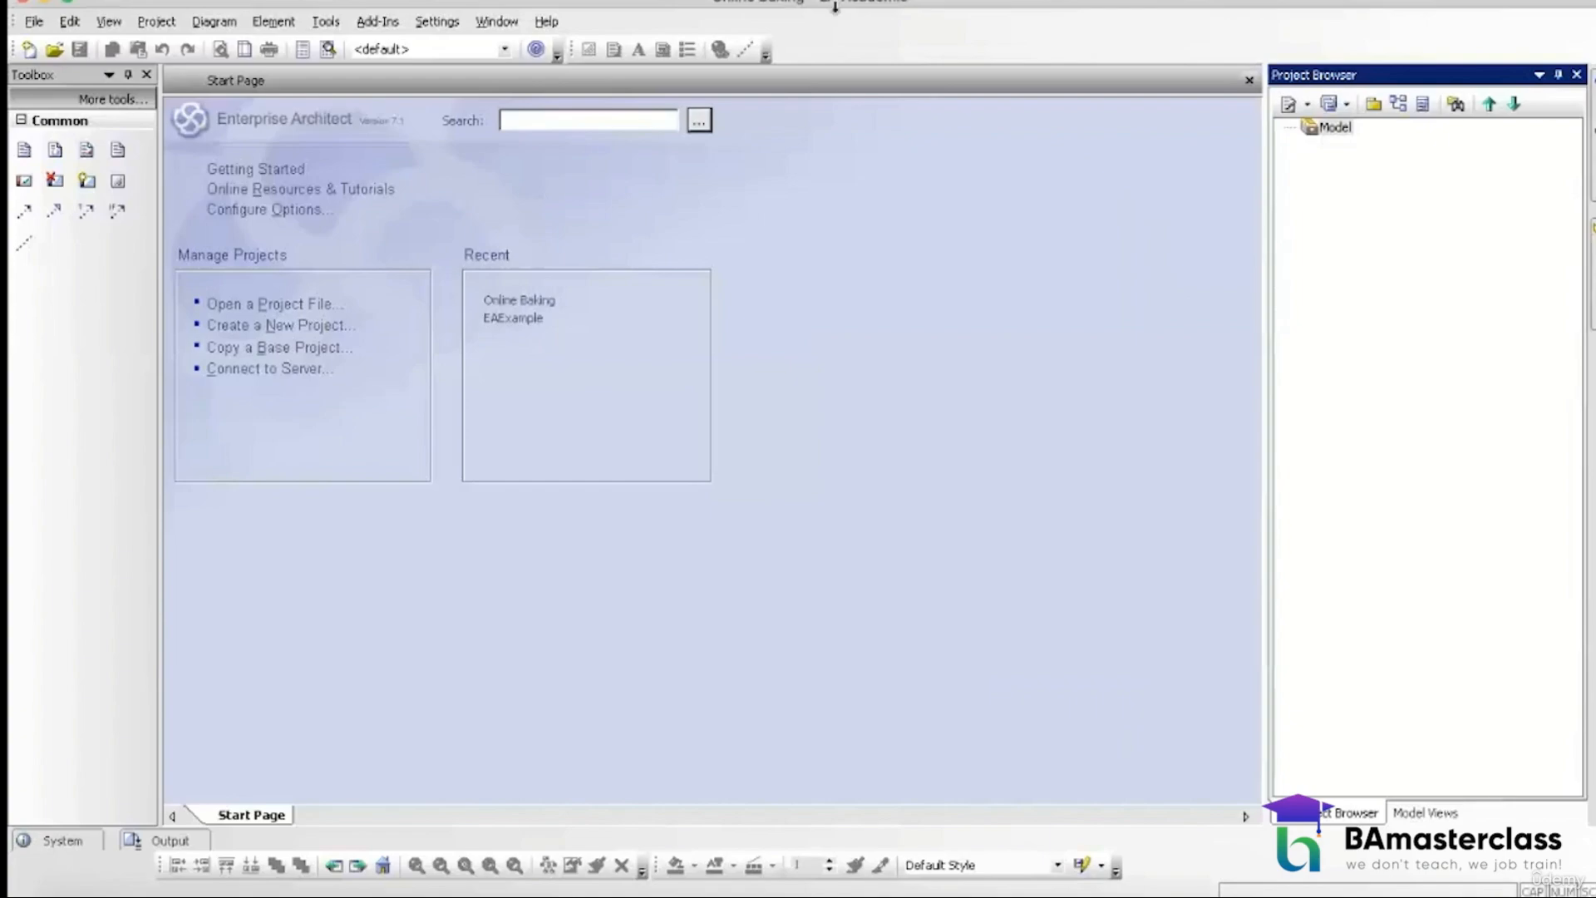
pyautogui.rightClick(1323, 137)
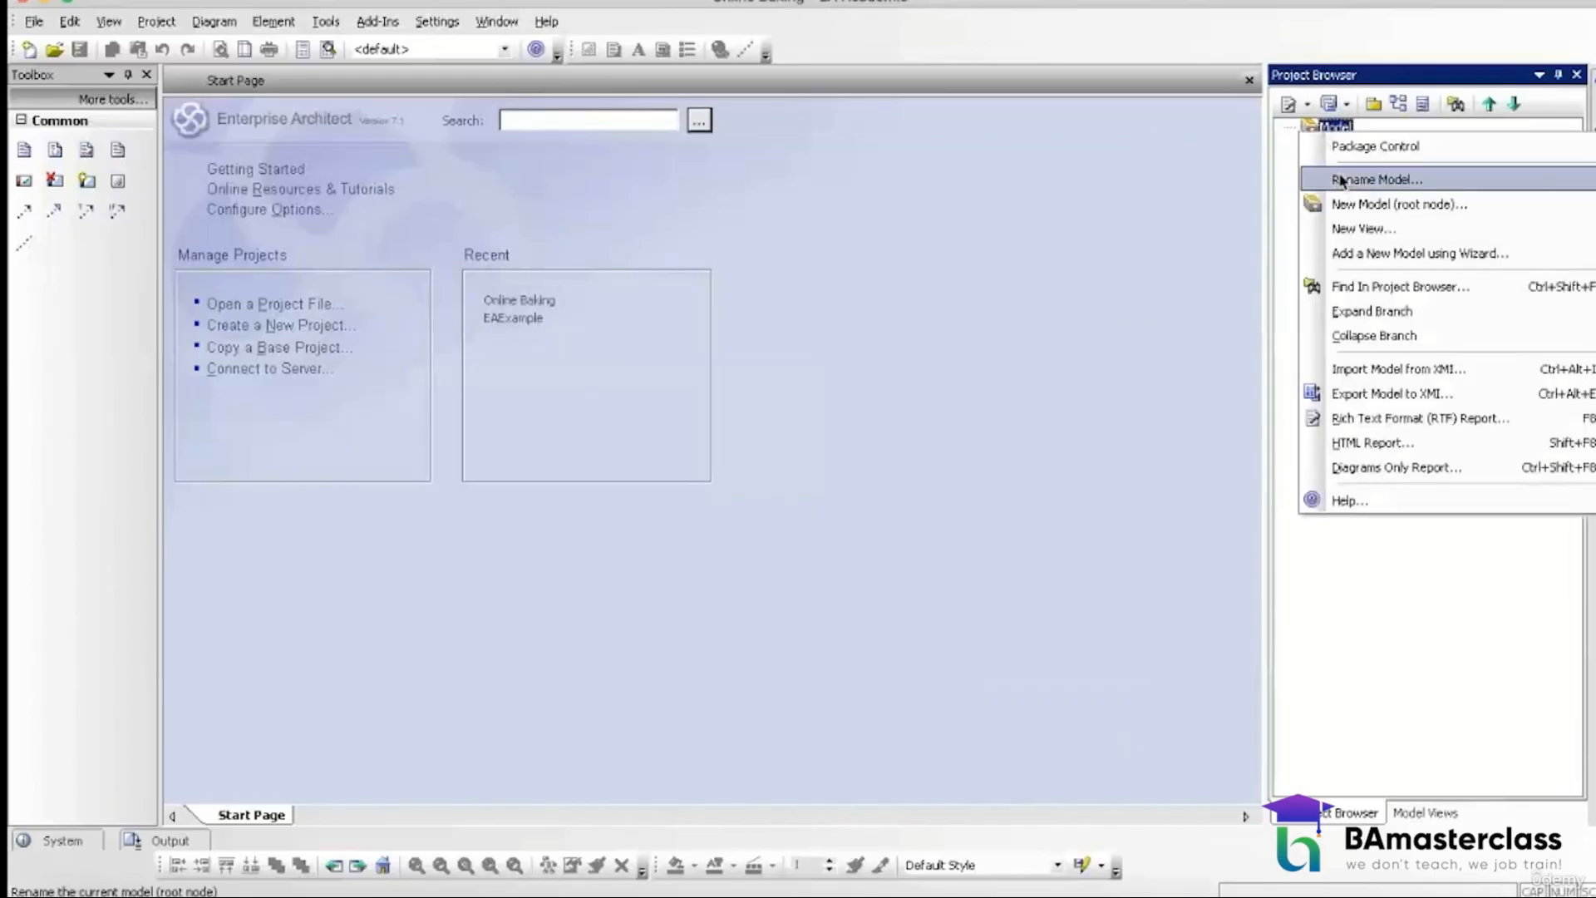
pyautogui.click(1340, 182)
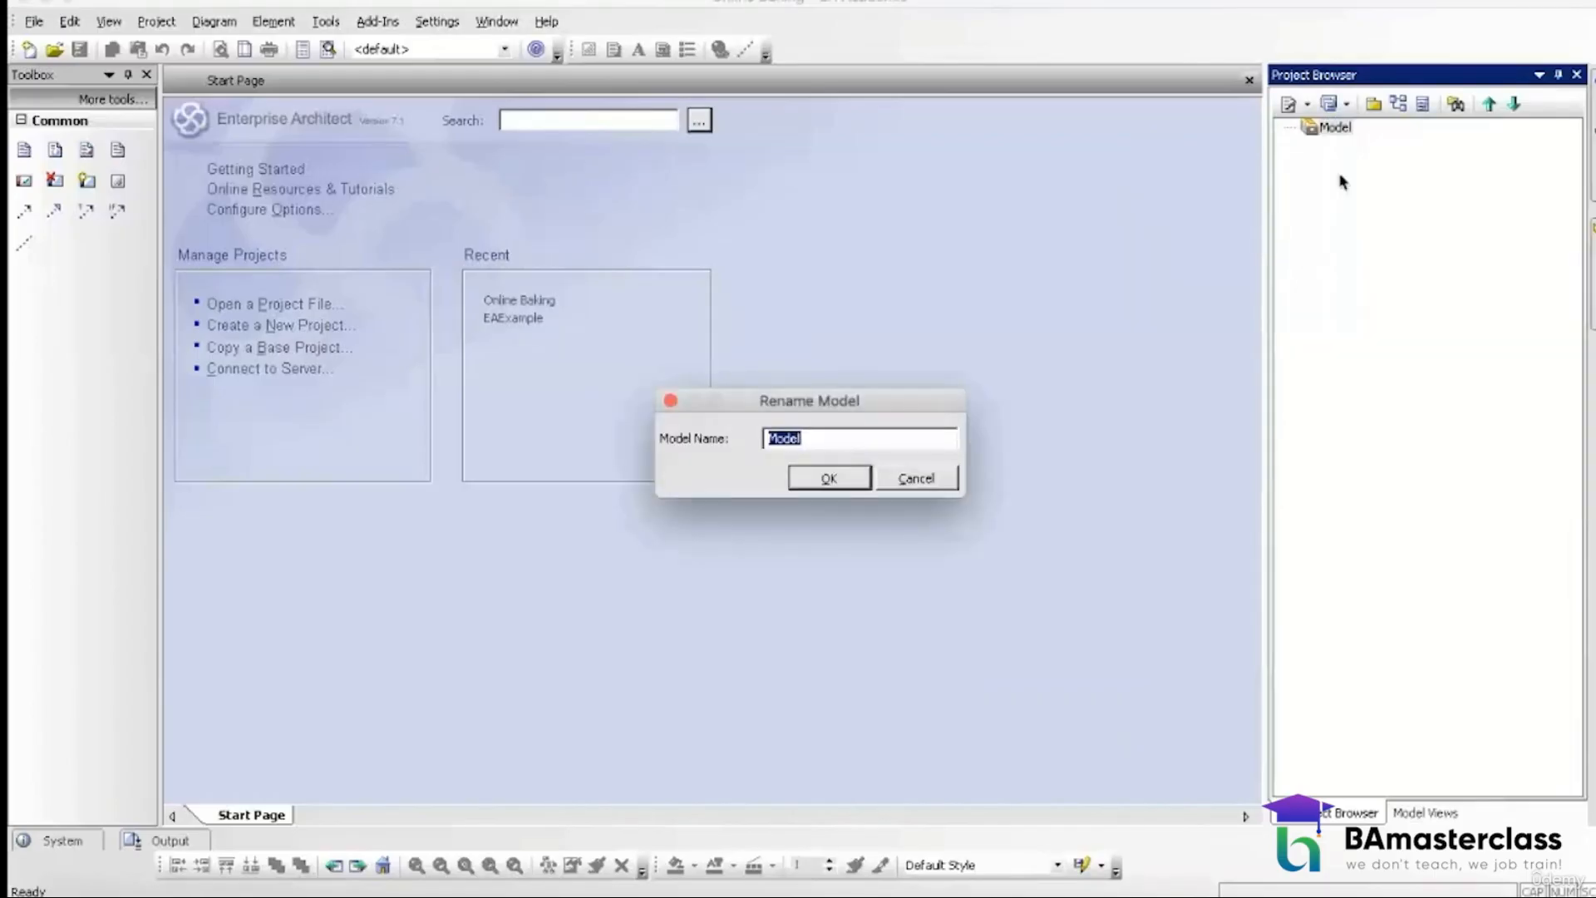
pyautogui.write('Online Banking')
pyautogui.click(853, 478)
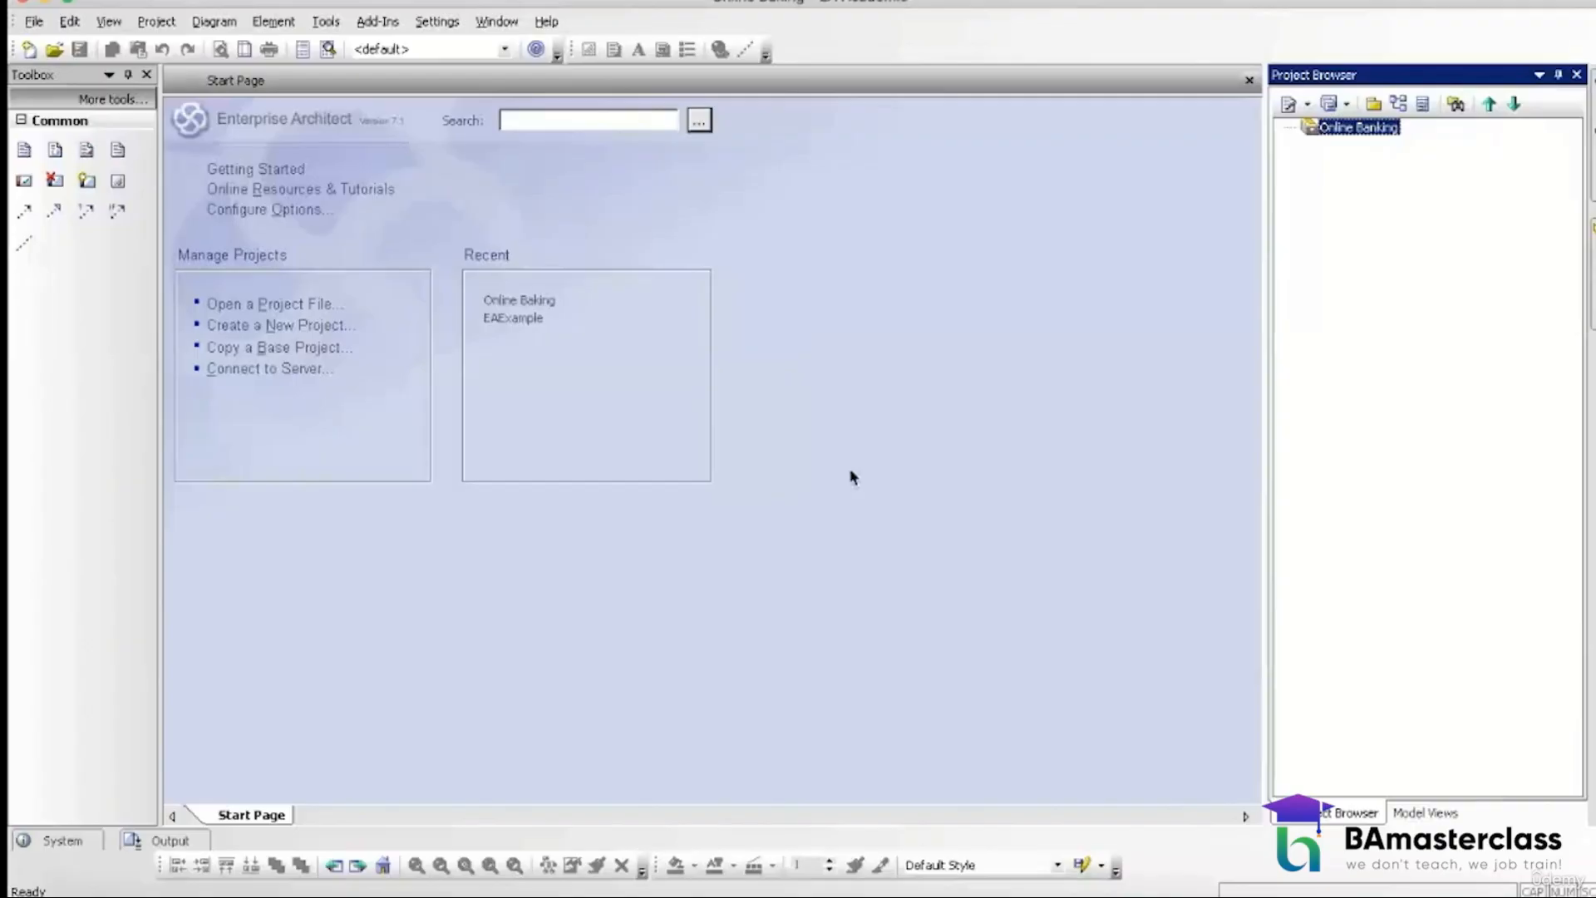
# Step: Add a new view named Requirements Model under the Online Banking root node
pyautogui.click(1372, 106)
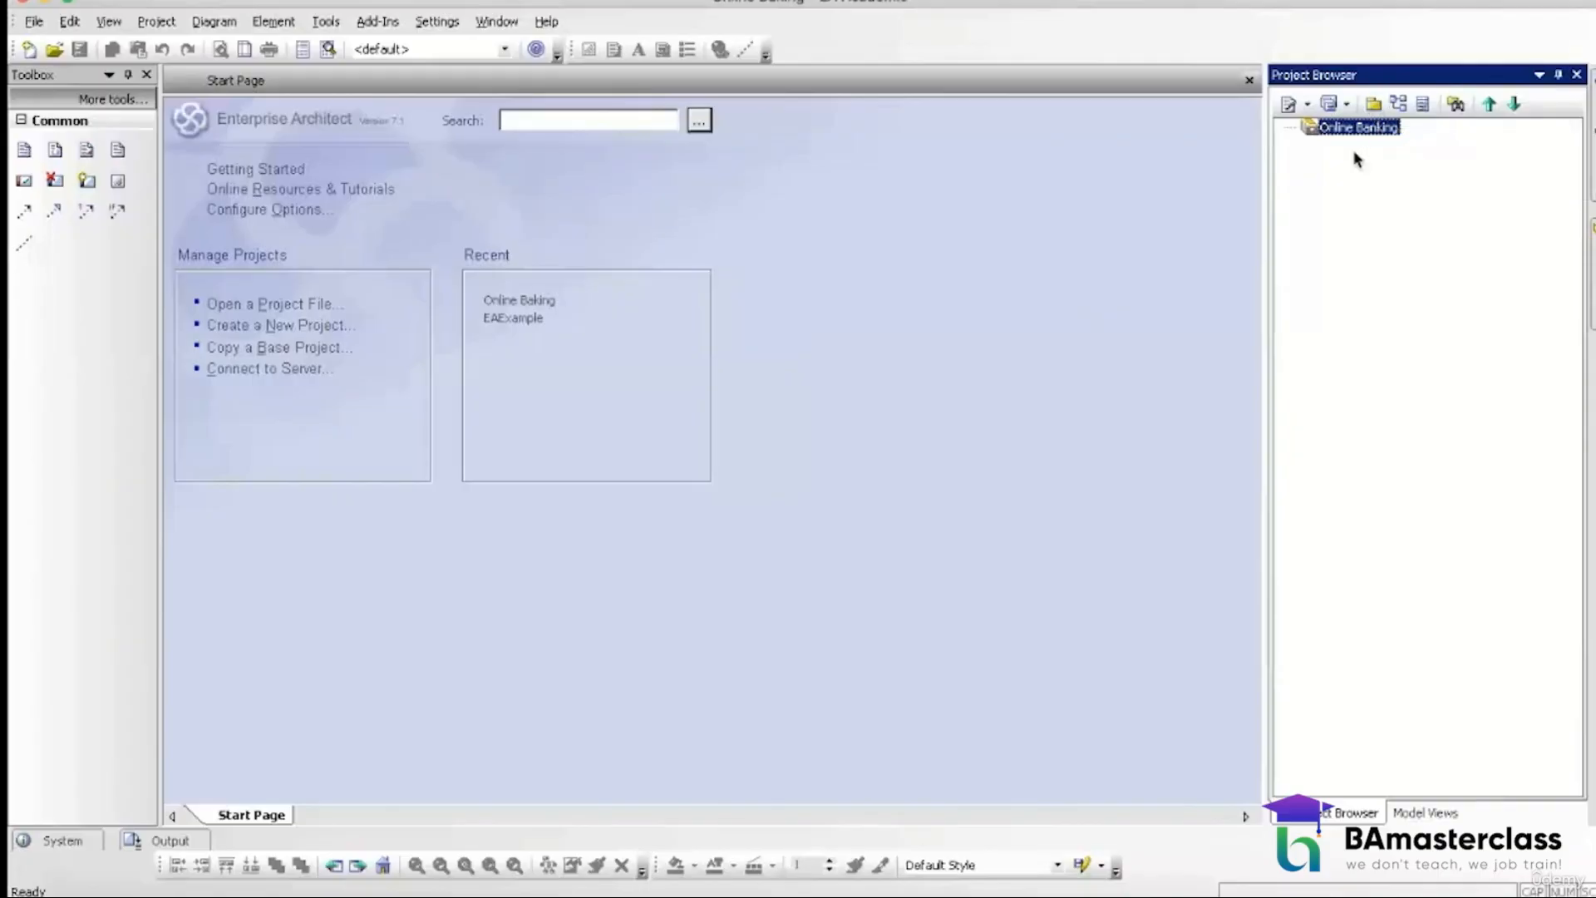
pyautogui.click(1372, 105)
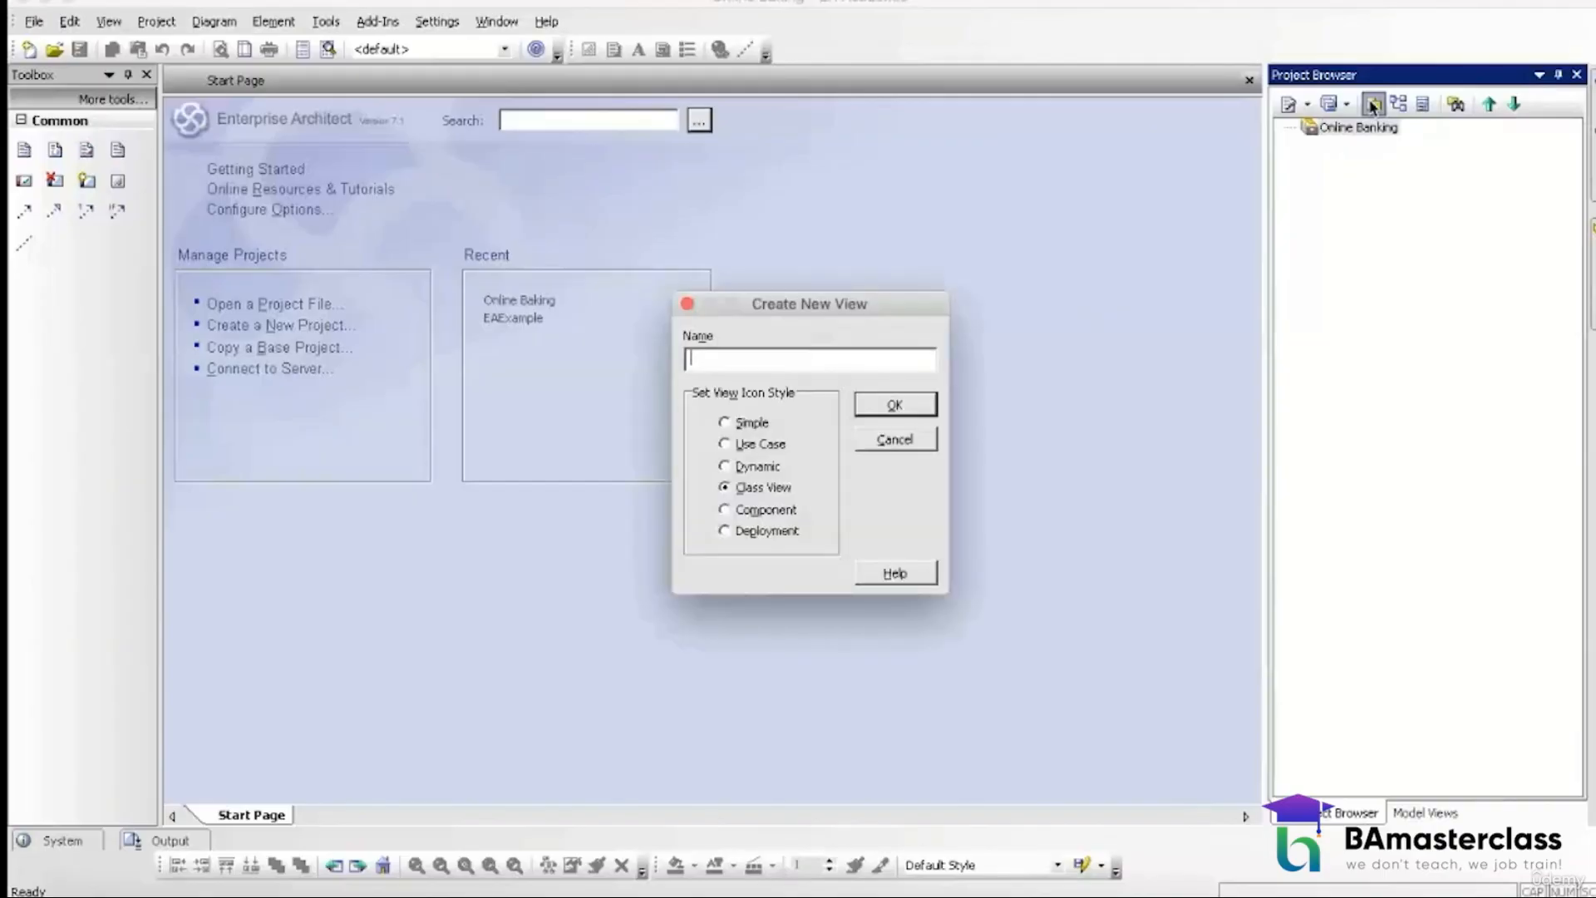
pyautogui.write('Requirements Model')
pyautogui.click(906, 407)
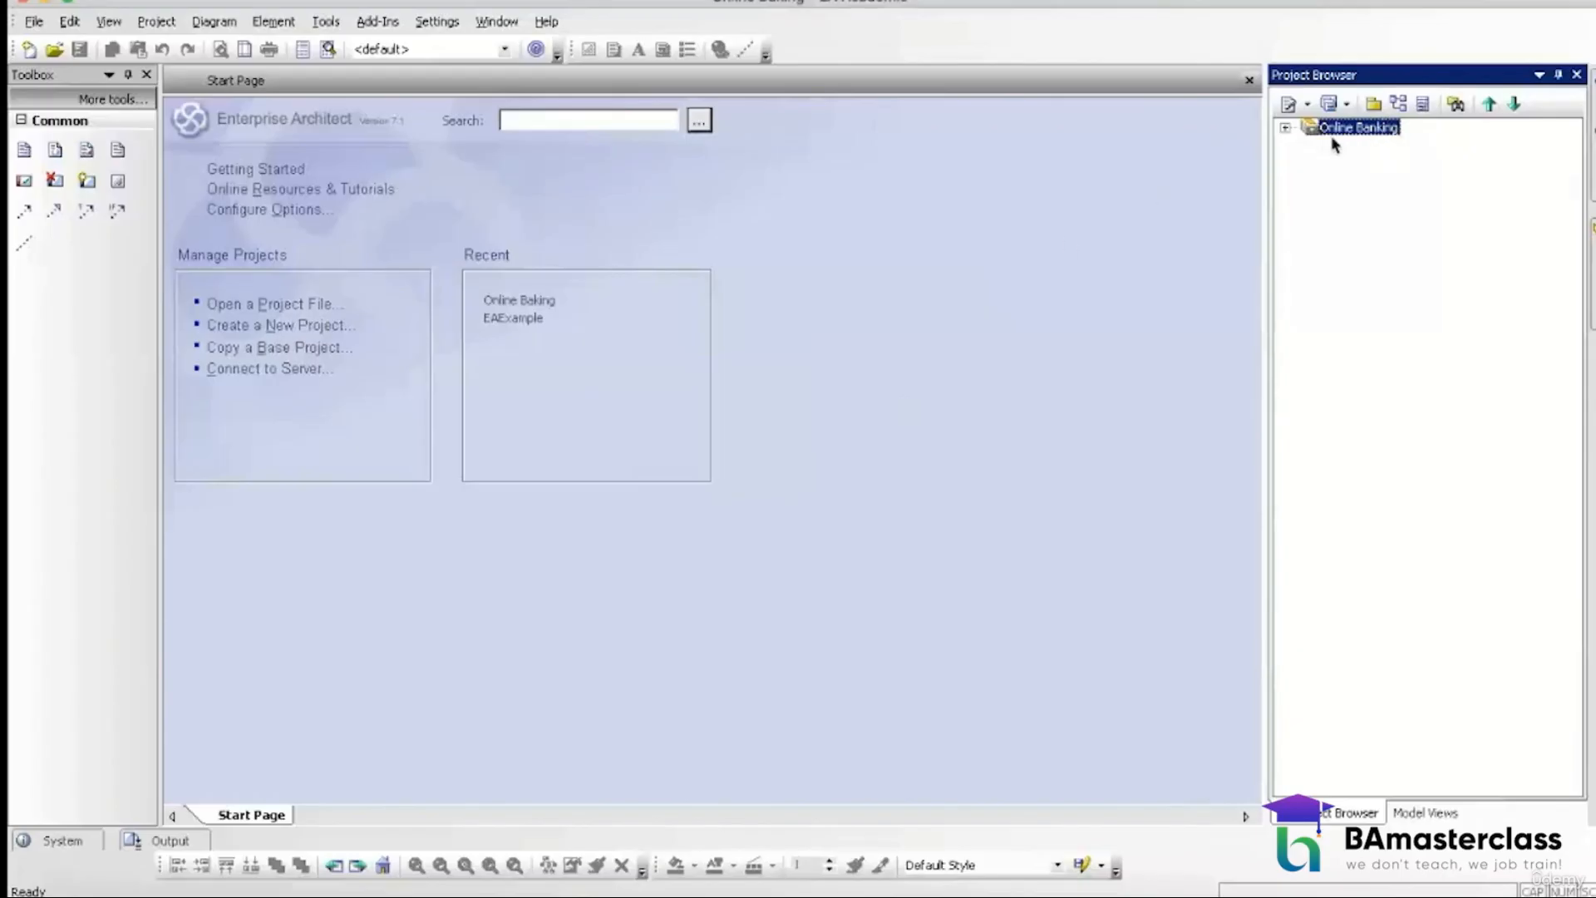
# Step: Widen the Project Browser and expand the Online Banking node
pyautogui.click(1272, 165)
pyautogui.moveTo(1112, 252); pyautogui.dragTo(984, 263)
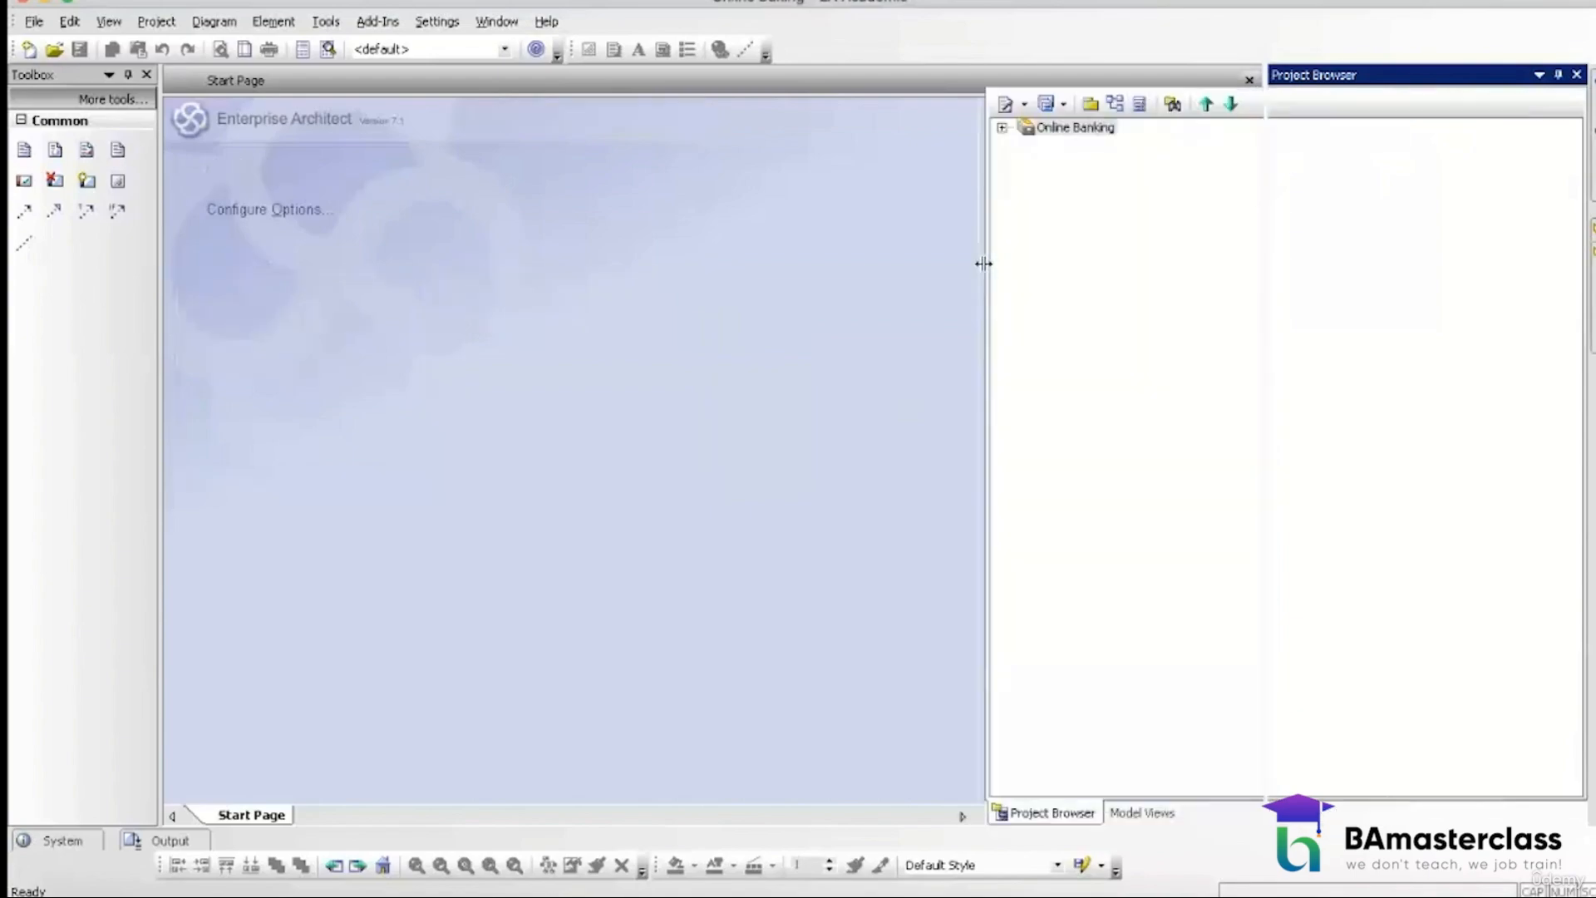
pyautogui.click(1001, 129)
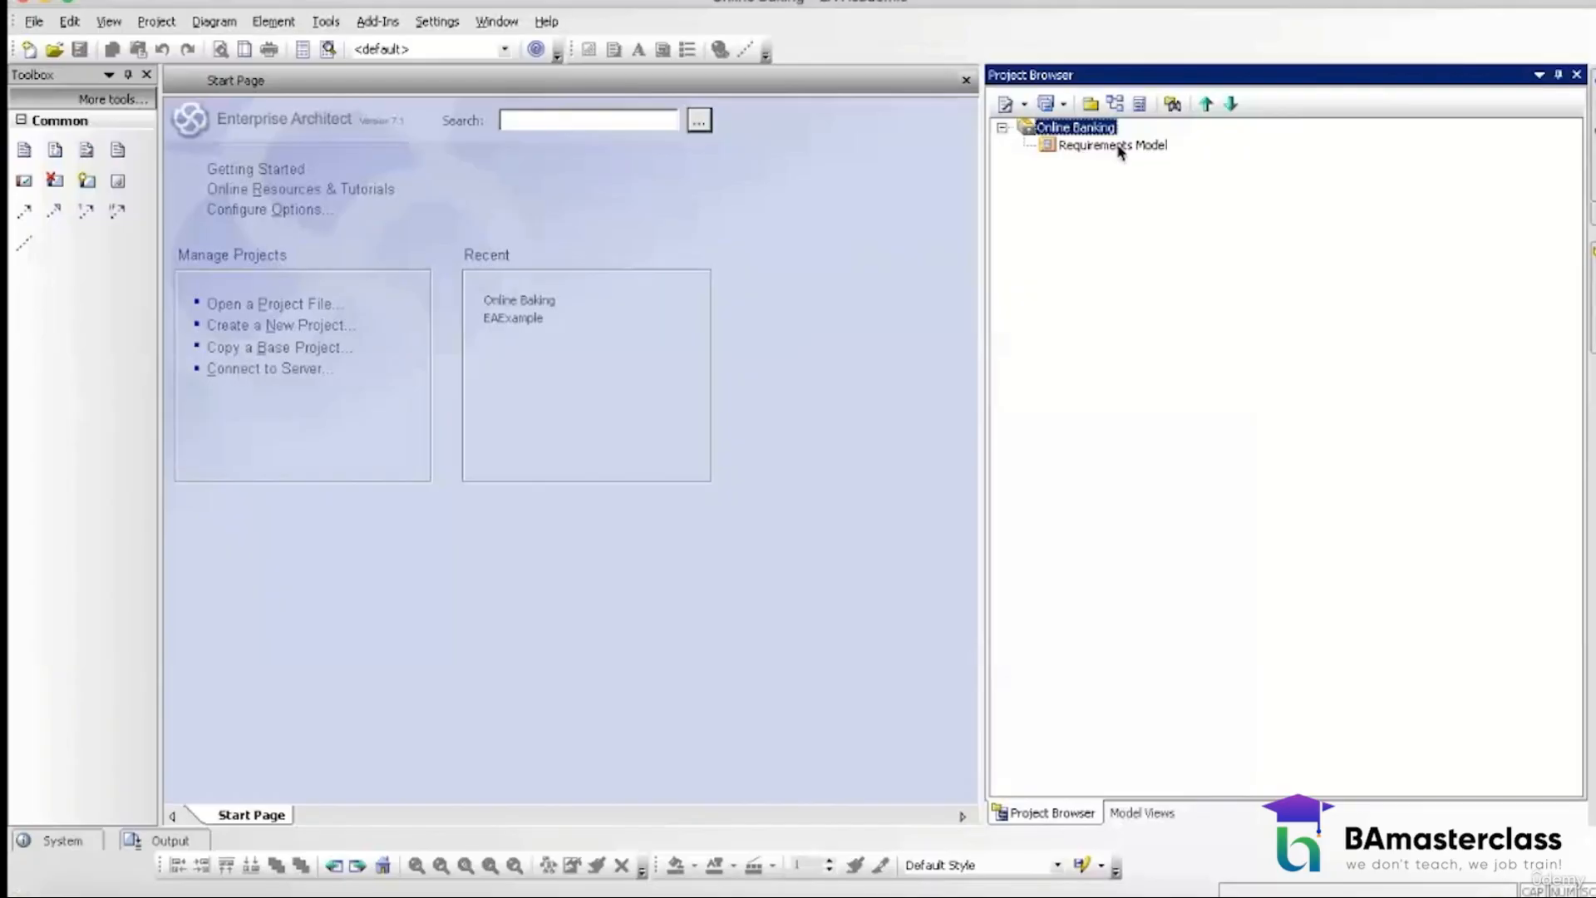
# Step: Add a view named Use Case Model under Online Banking and move Requirements Model above it
pyautogui.click(1091, 105)
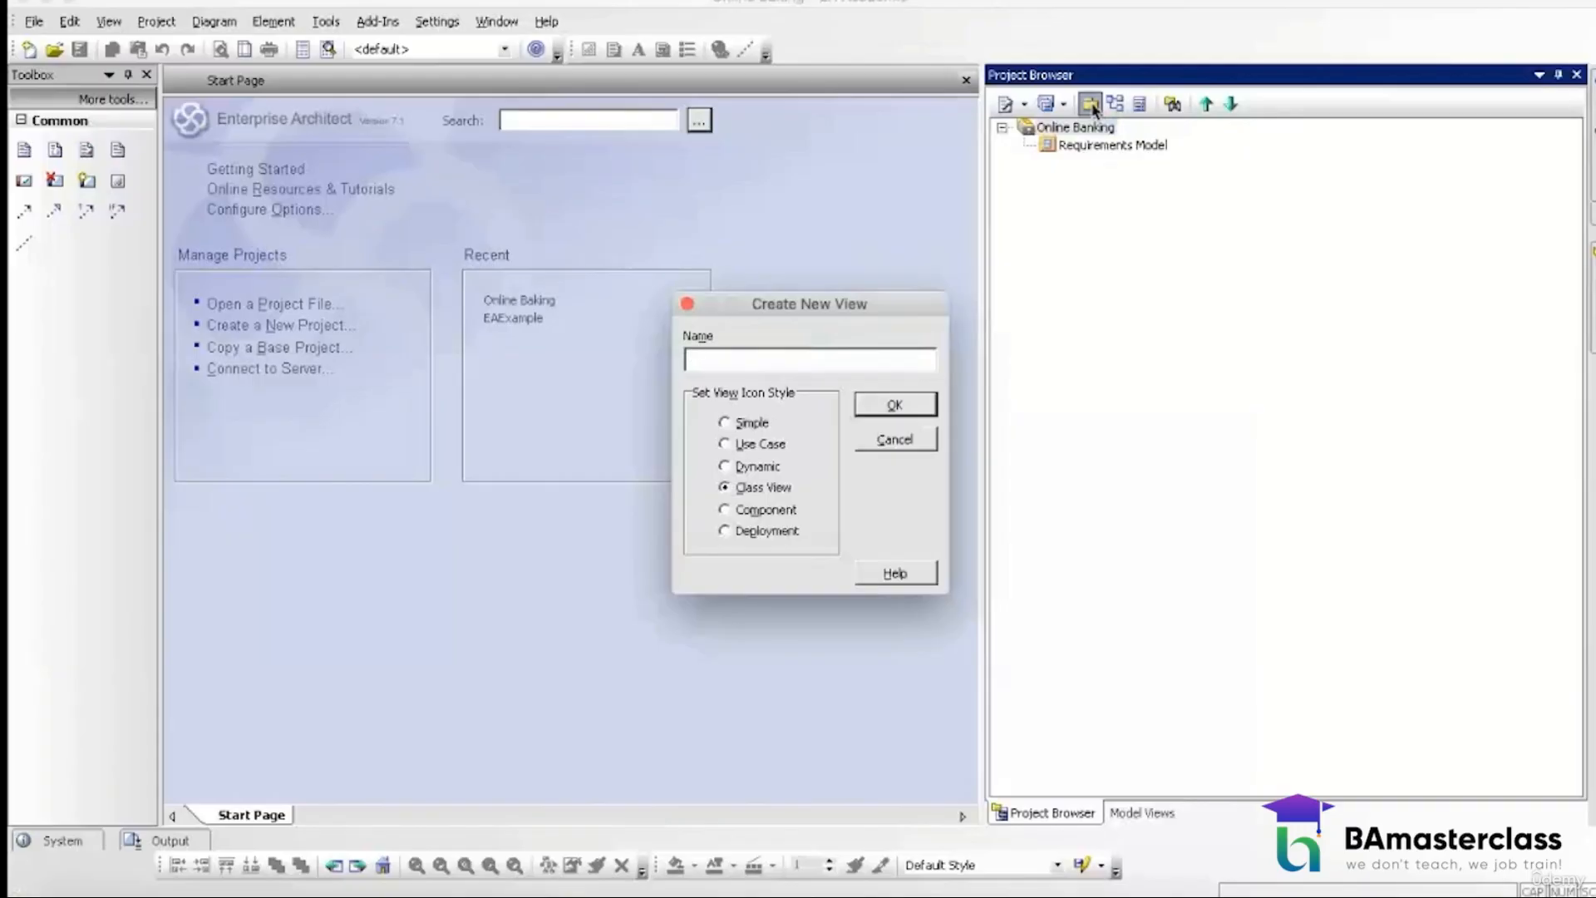
pyautogui.write('Use Case Model')
pyautogui.click(918, 404)
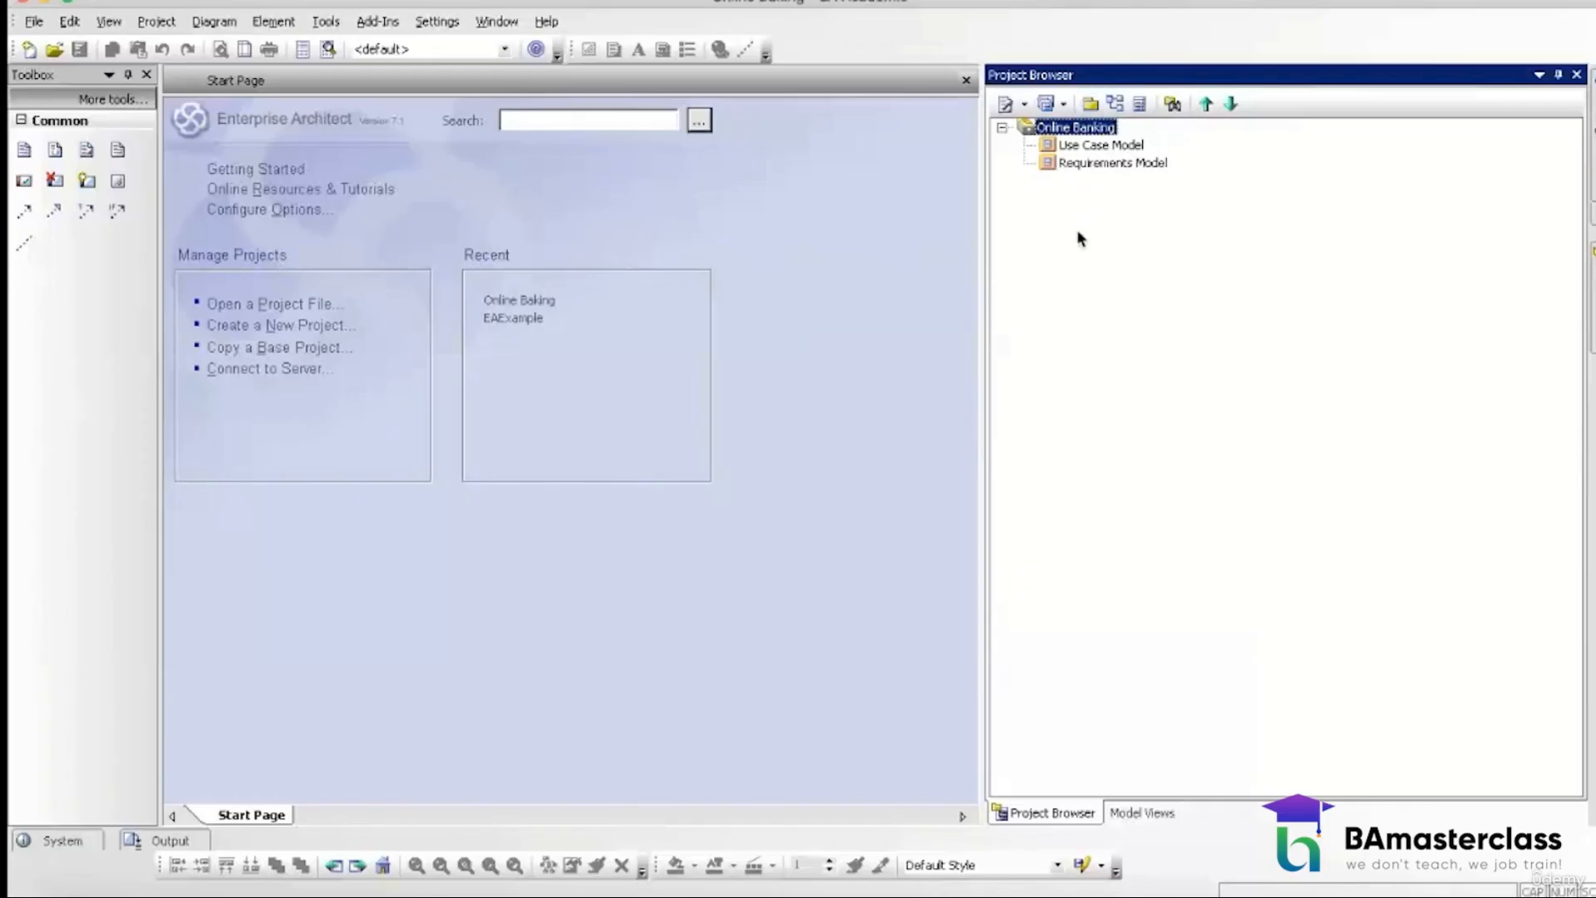
pyautogui.click(1089, 165)
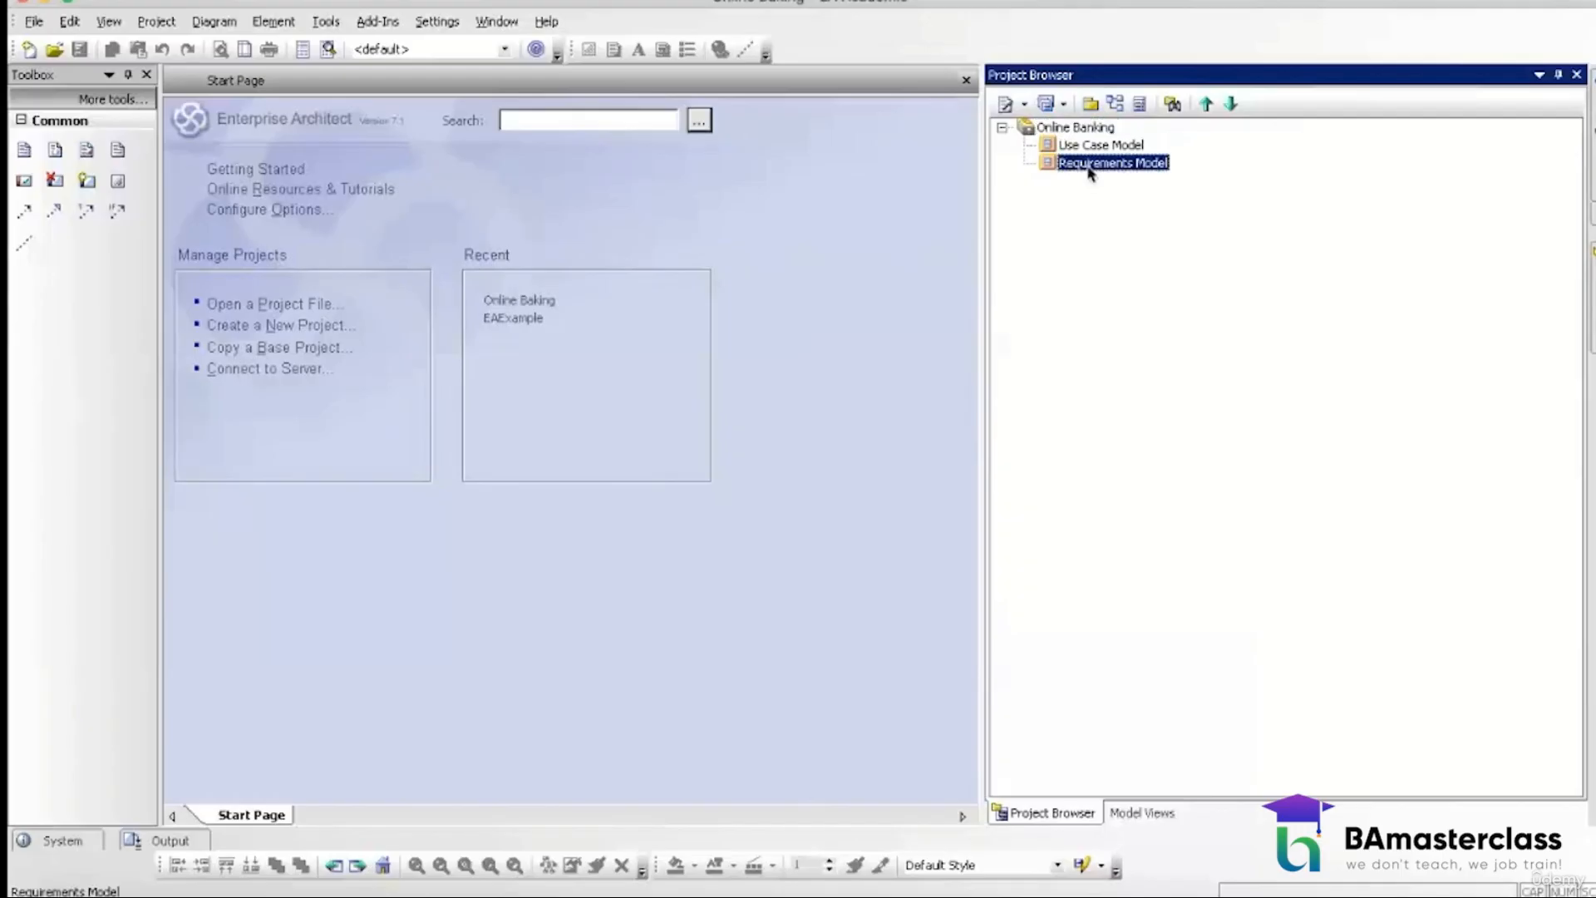
pyautogui.click(1207, 104)
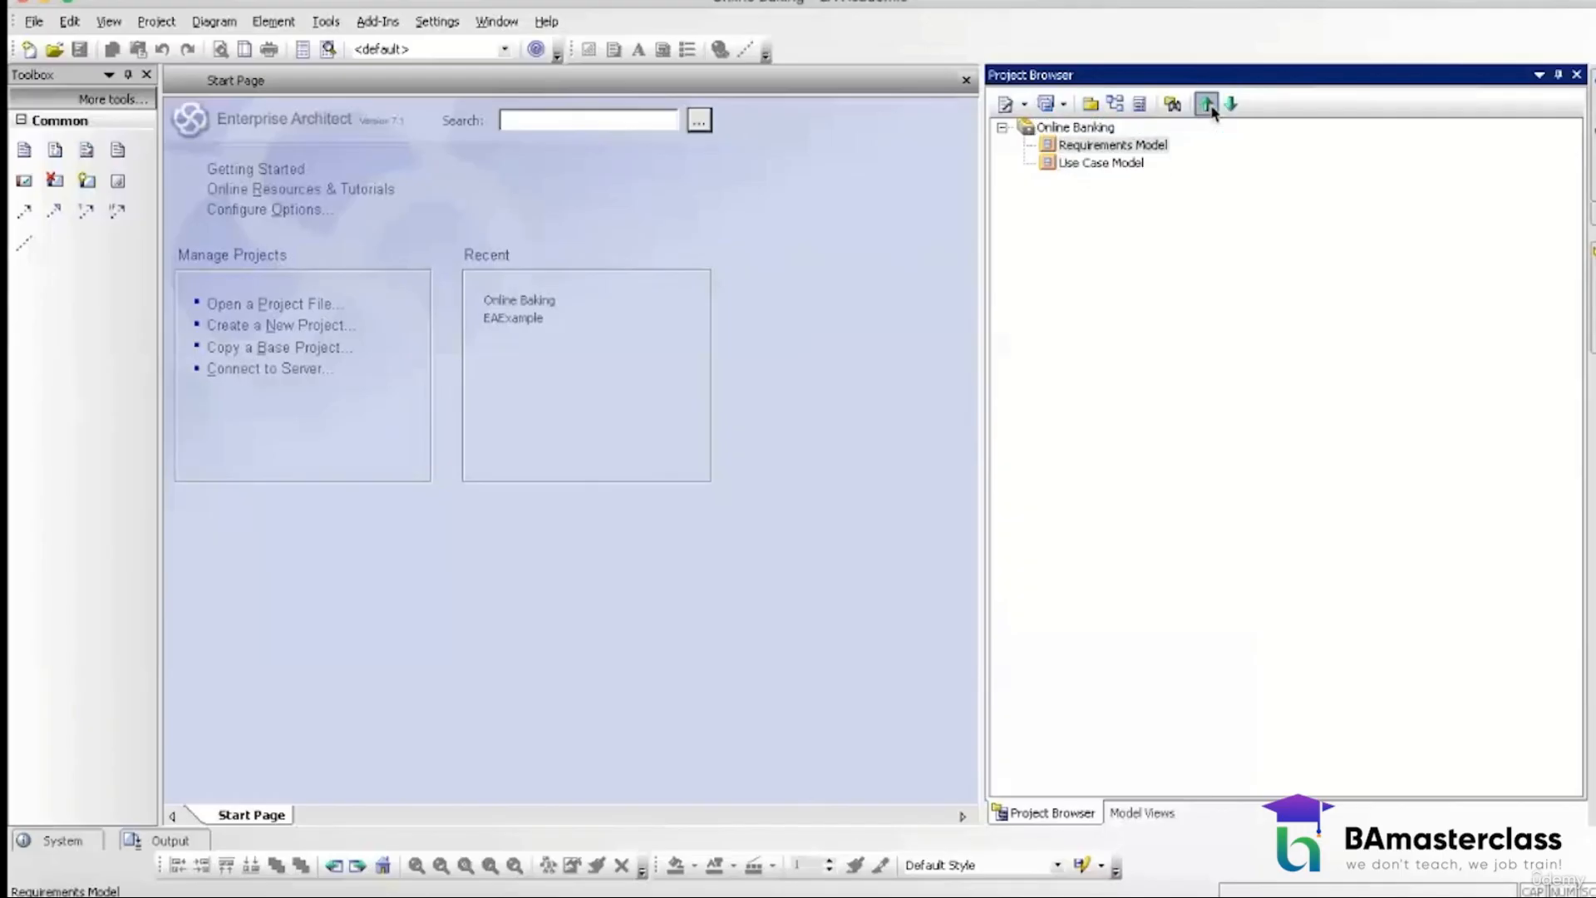
# Step: Add a package named Business Rules to Requirements Model without an automatic diagram, and expand the view
pyautogui.click(1104, 148)
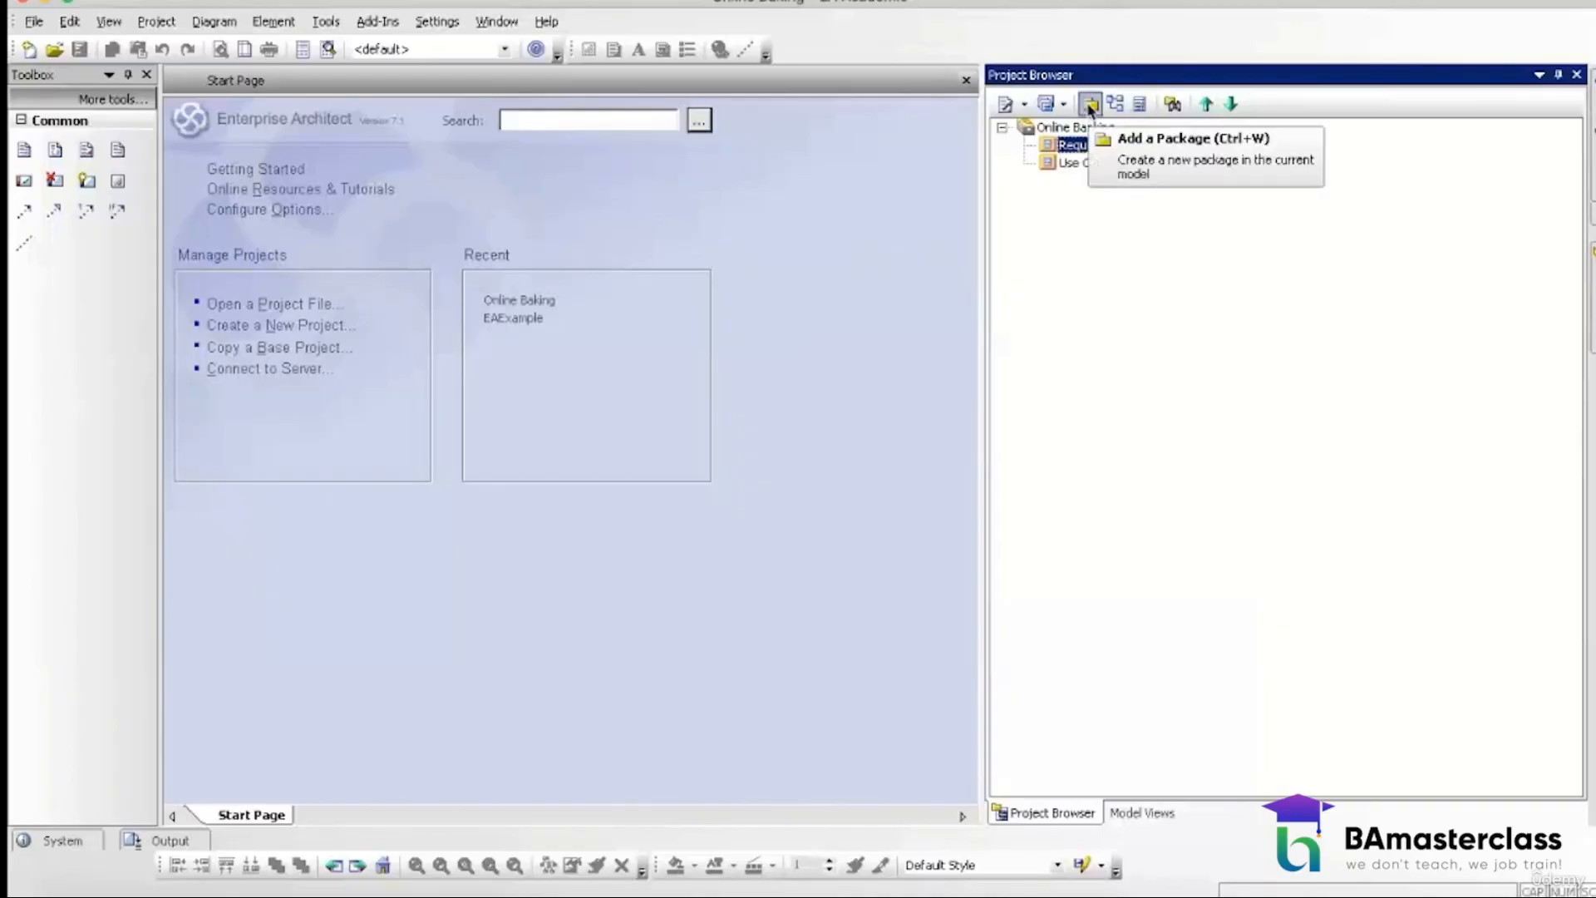
pyautogui.click(1090, 105)
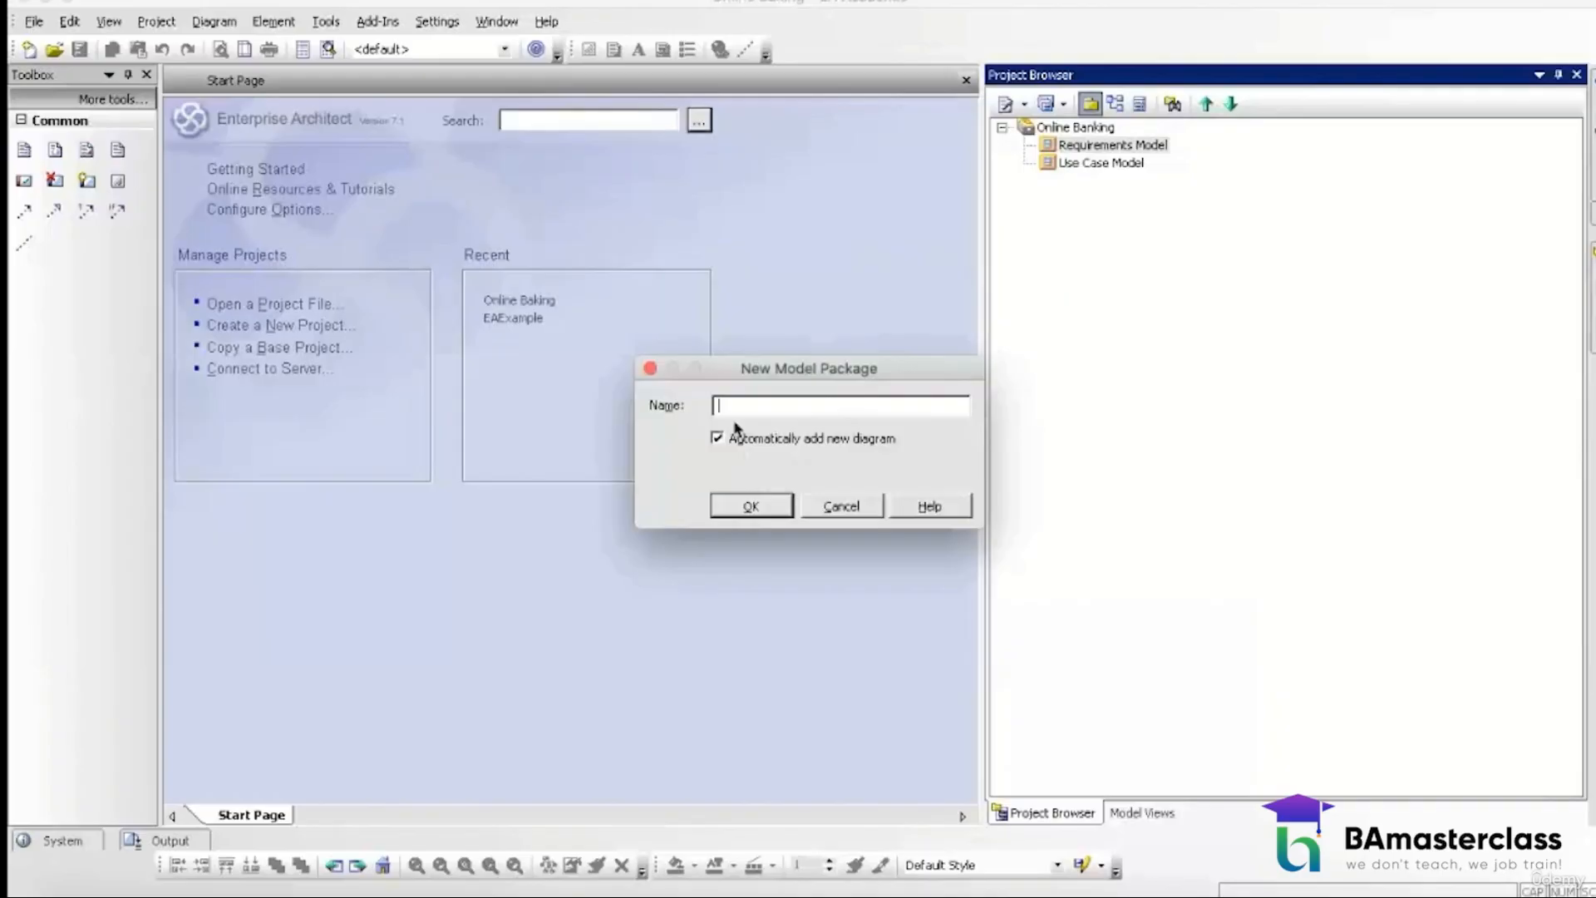
pyautogui.click(717, 443)
pyautogui.click(739, 408)
pyautogui.write('Business Rules')
pyautogui.click(758, 507)
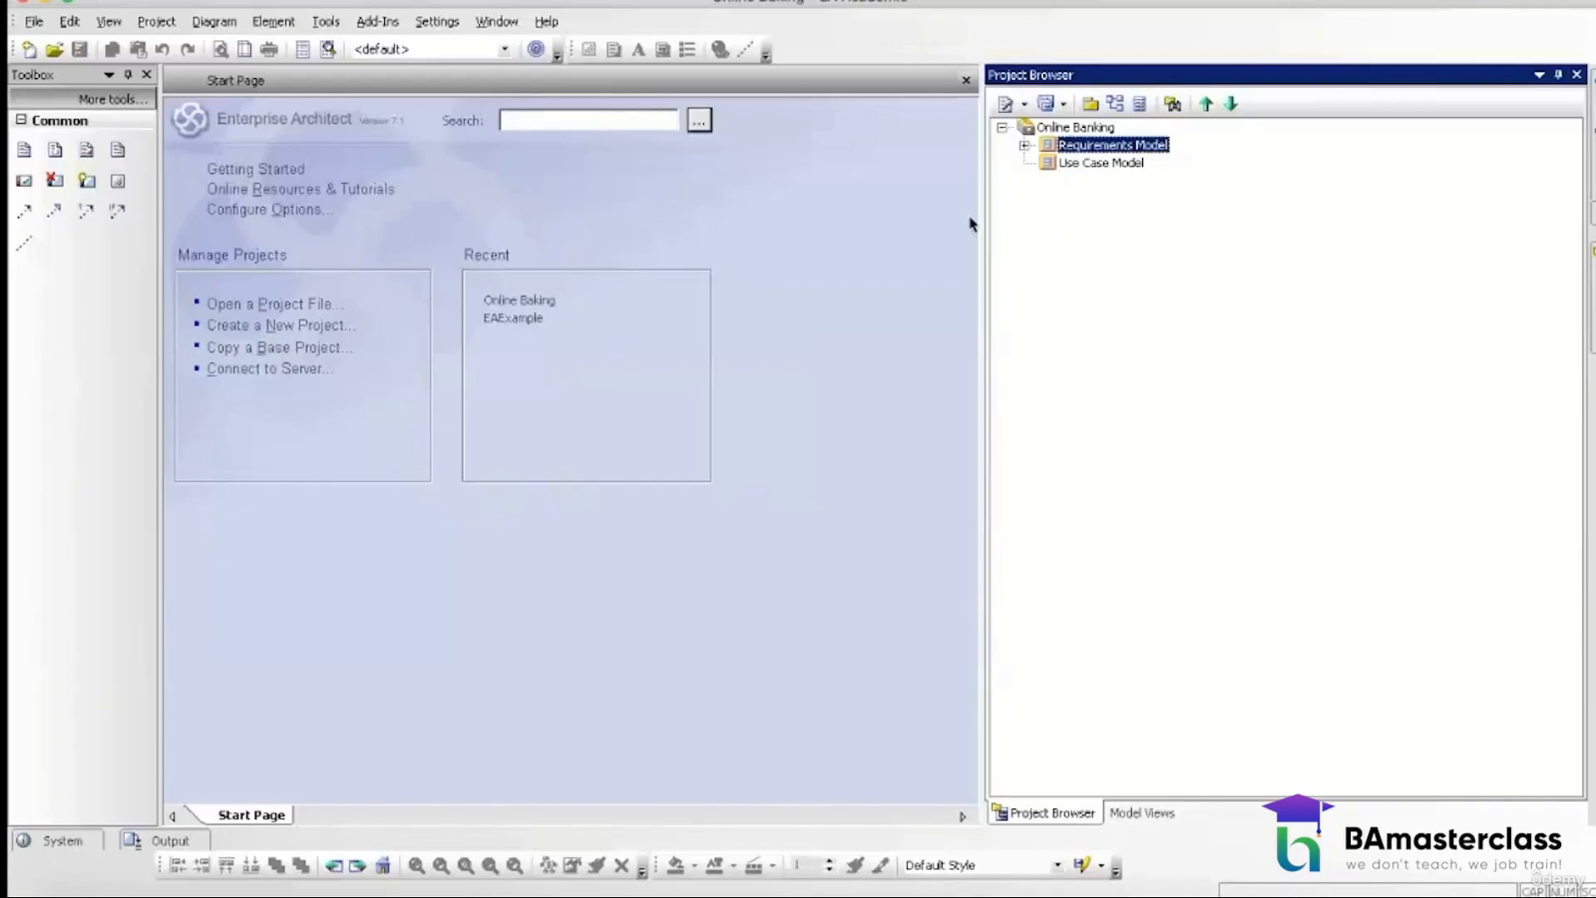
pyautogui.click(1024, 145)
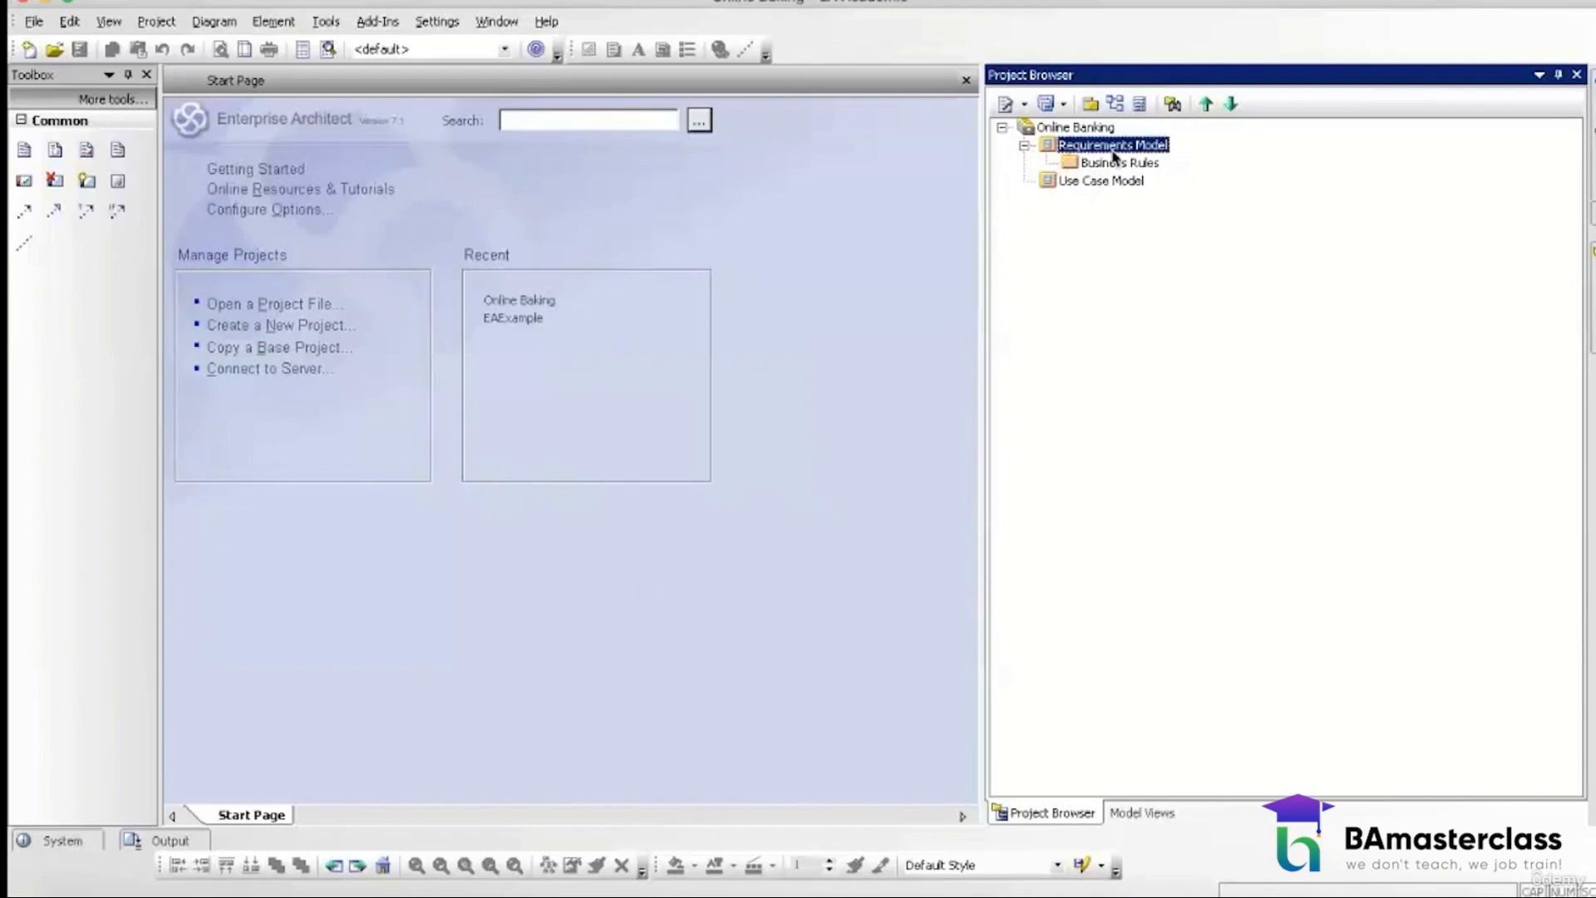
# Step: Add a package named Functional Requirements to Requirements Model
pyautogui.click(1091, 105)
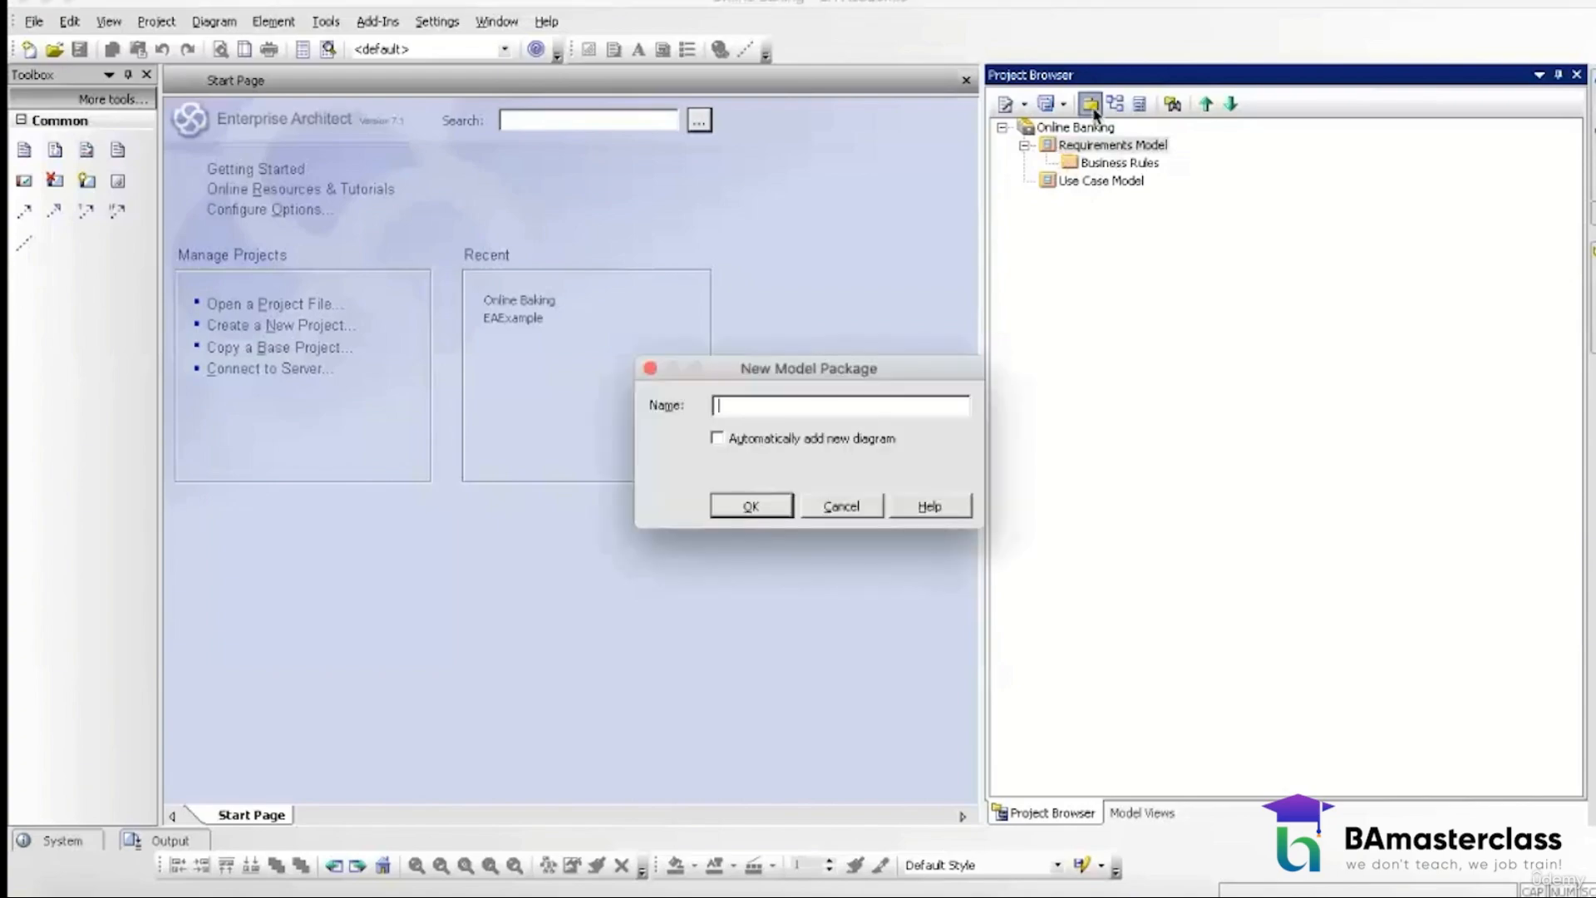
pyautogui.write('Functional Requirements')
pyautogui.click(718, 508)
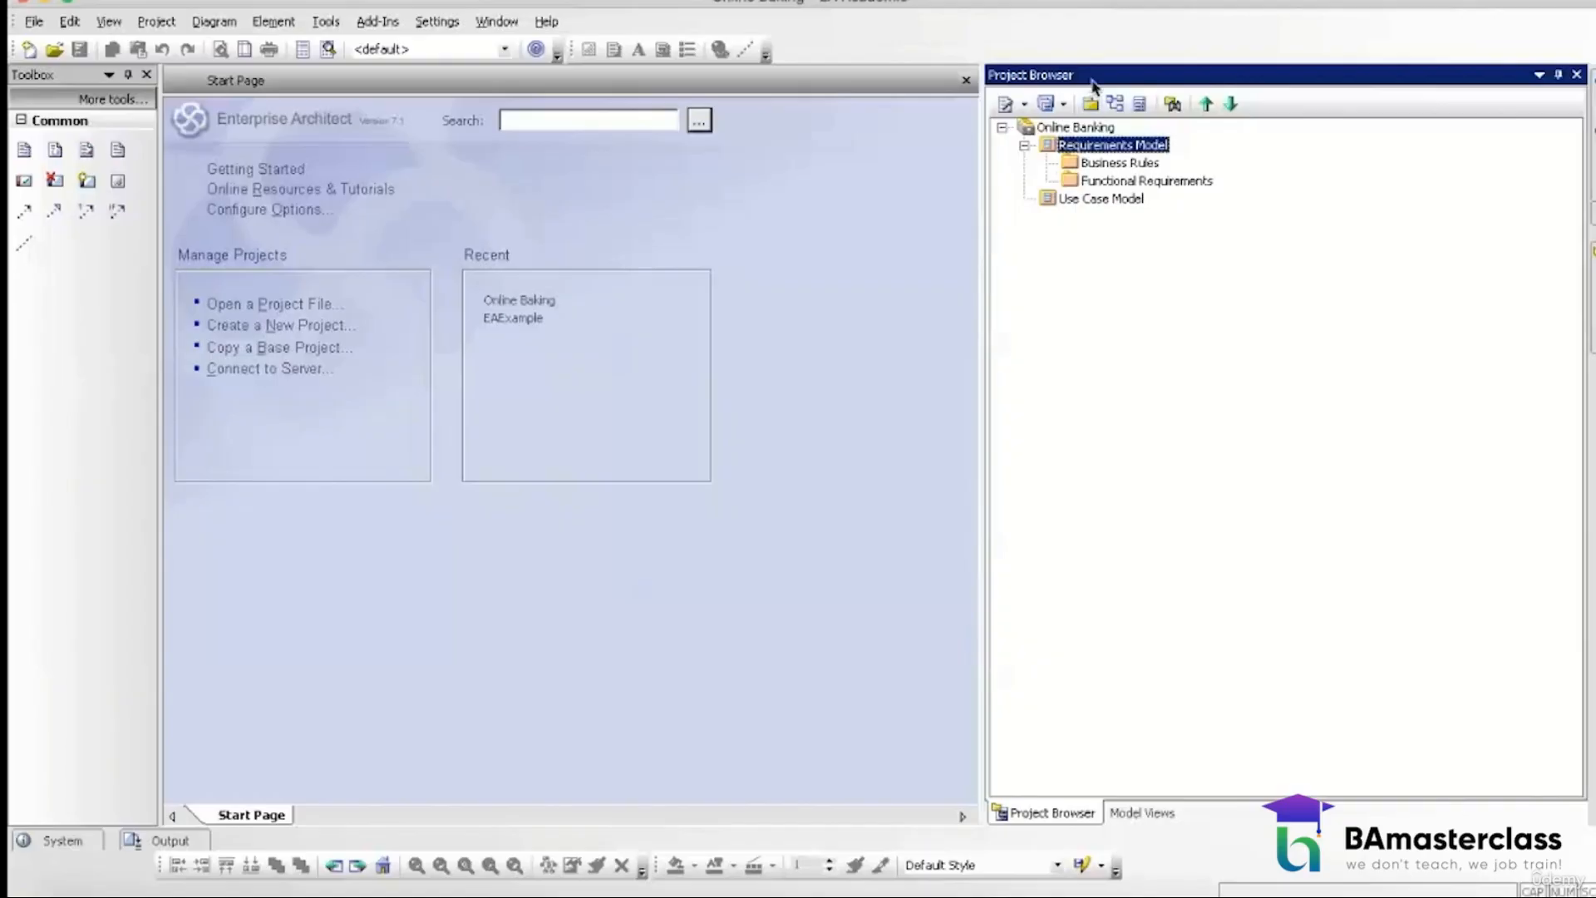
# Step: Add a package named UI Requirements to Requirements Model
pyautogui.click(1090, 104)
pyautogui.write('UI ')
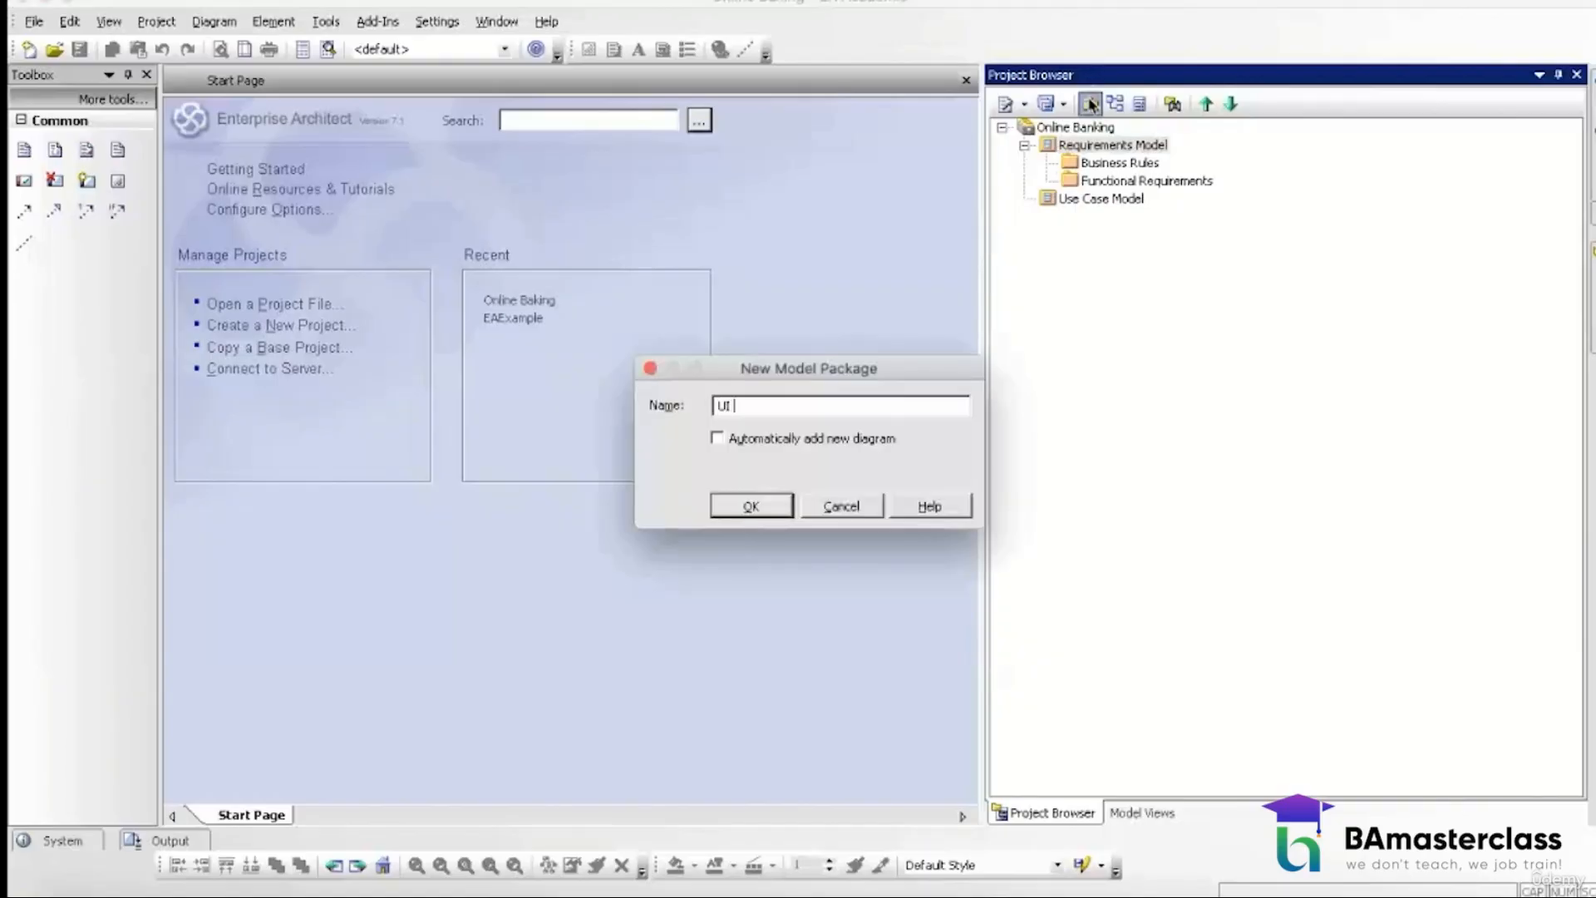
pyautogui.write('Requirements')
pyautogui.click(763, 508)
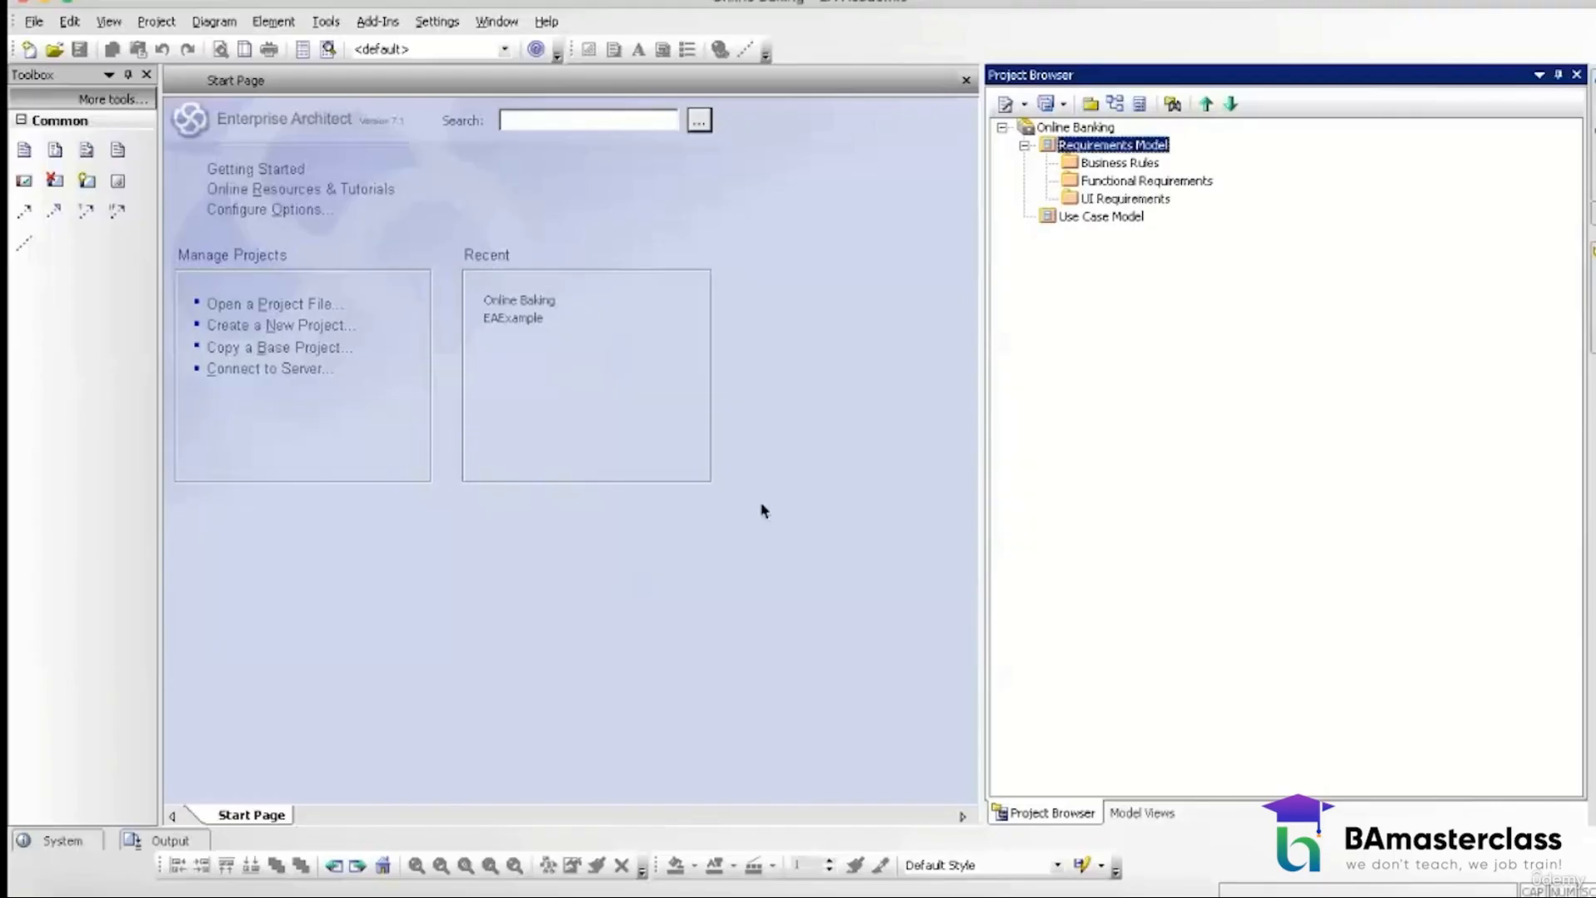
# Step: Rename the UI Requirements package to Non-Functional Requirements in its properties
pyautogui.click(1125, 200)
pyautogui.doubleClick(1125, 199)
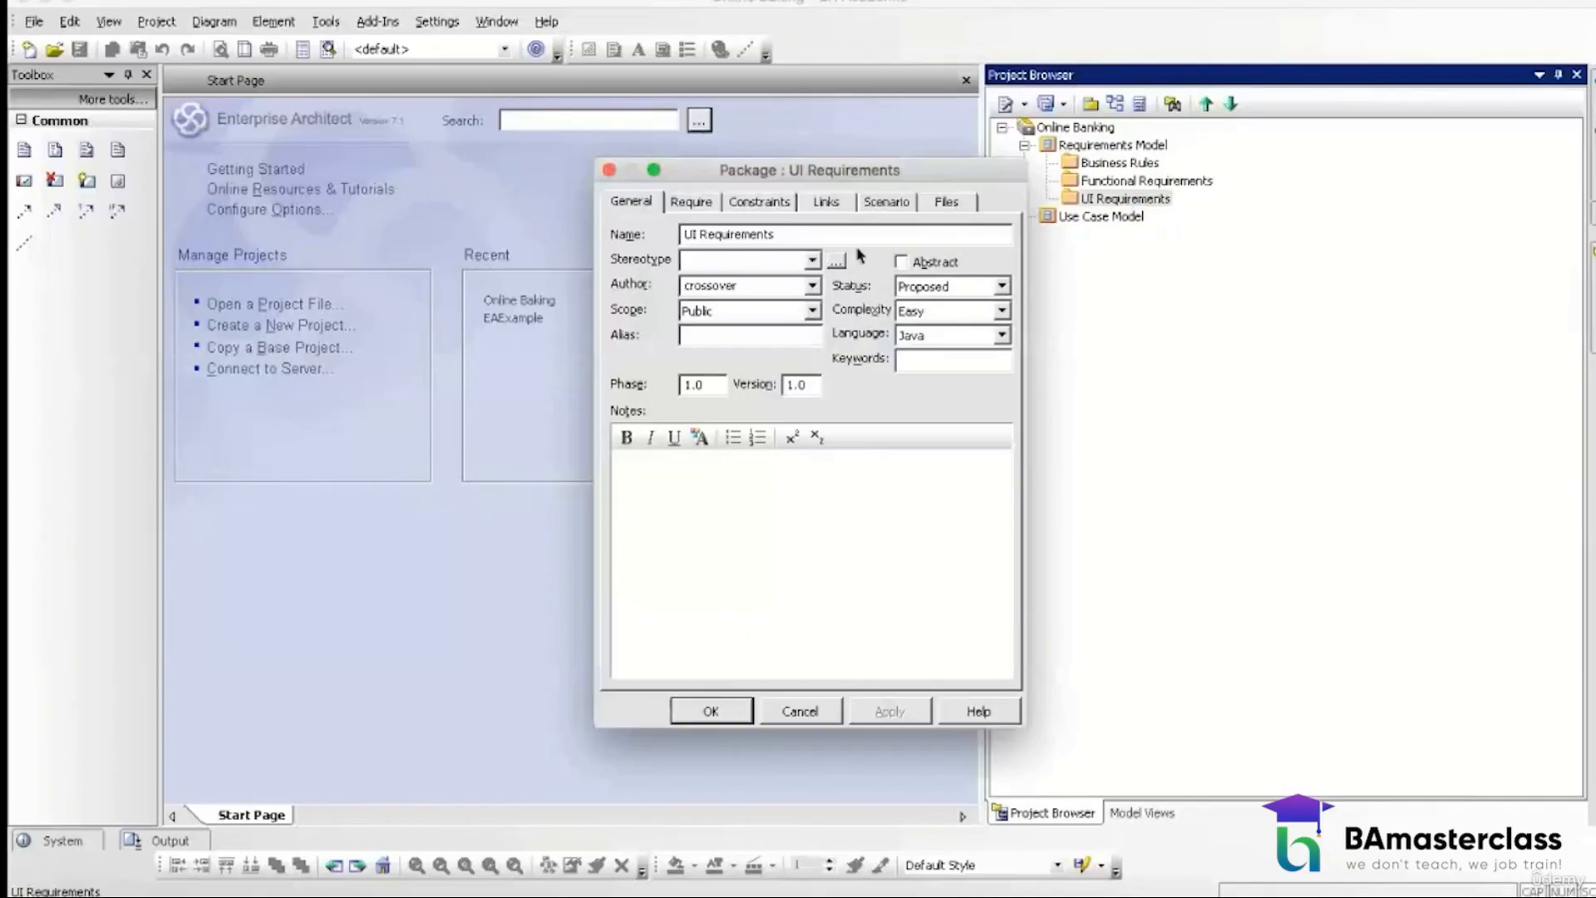
pyautogui.write('Non-Functional Requirements')
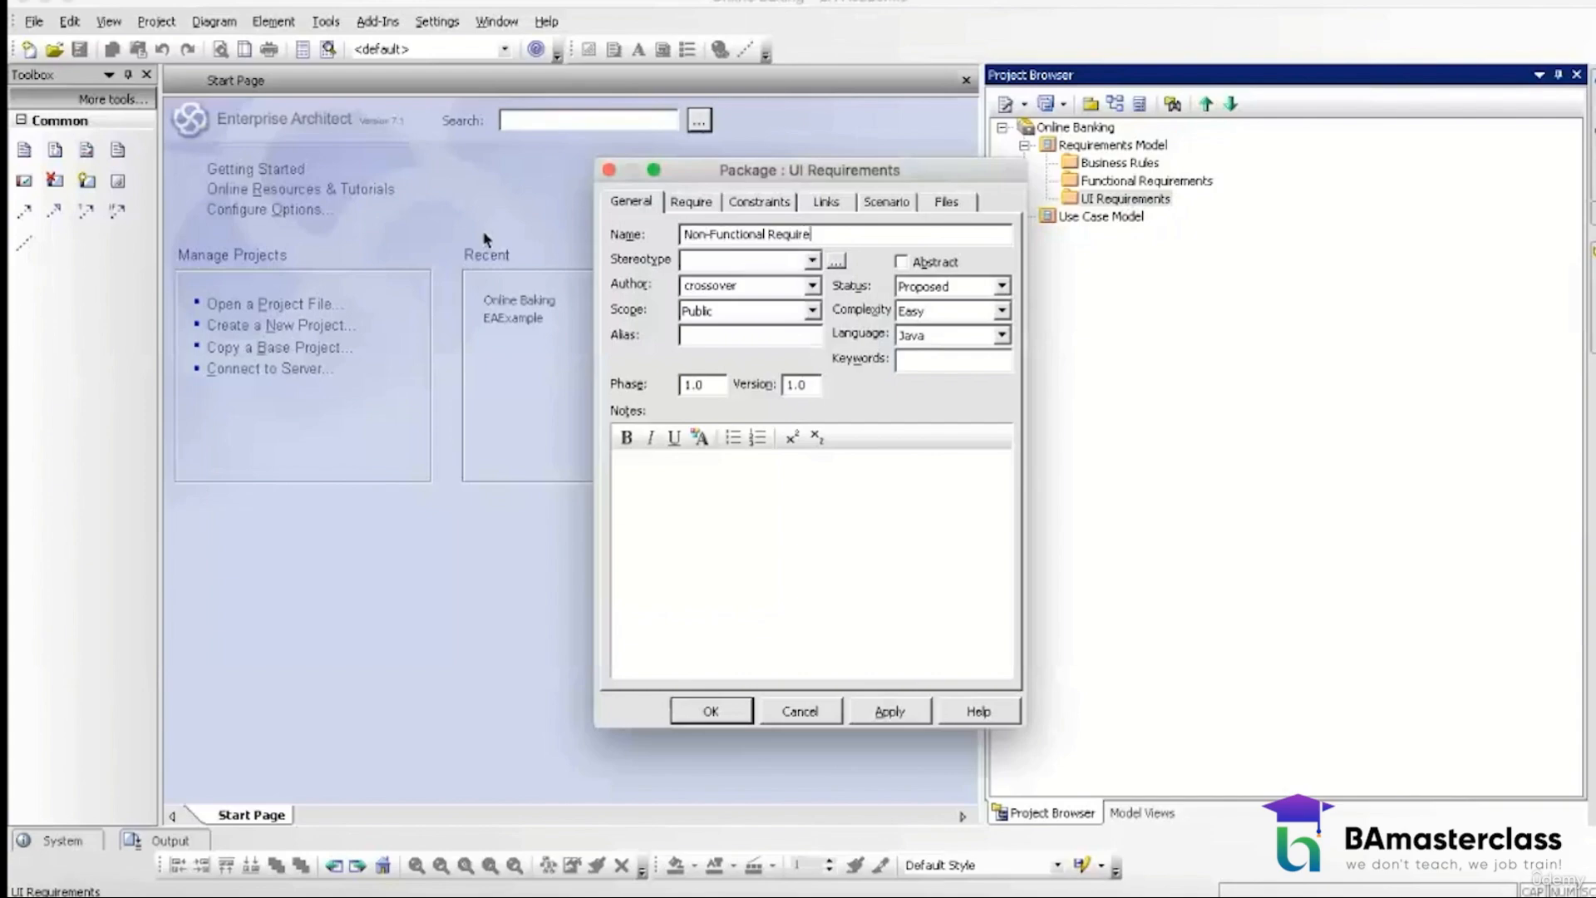
pyautogui.click(710, 711)
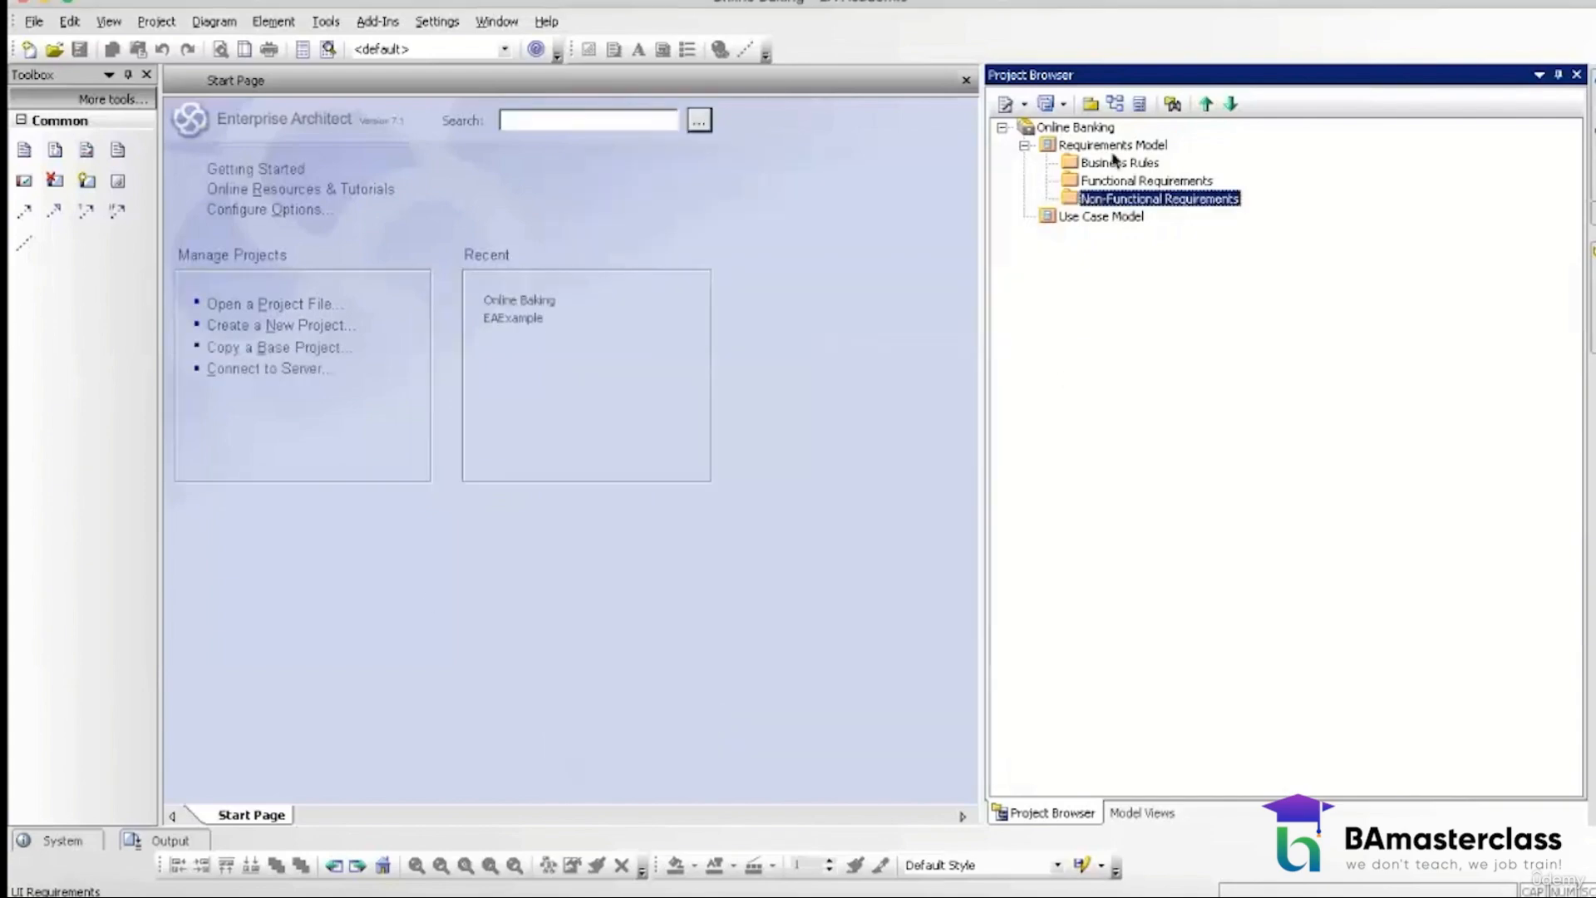
# Step: Add a package named UI Requirements inside Non-Functional Requirements without an automatic diagram, and expand the parent package
pyautogui.click(1091, 105)
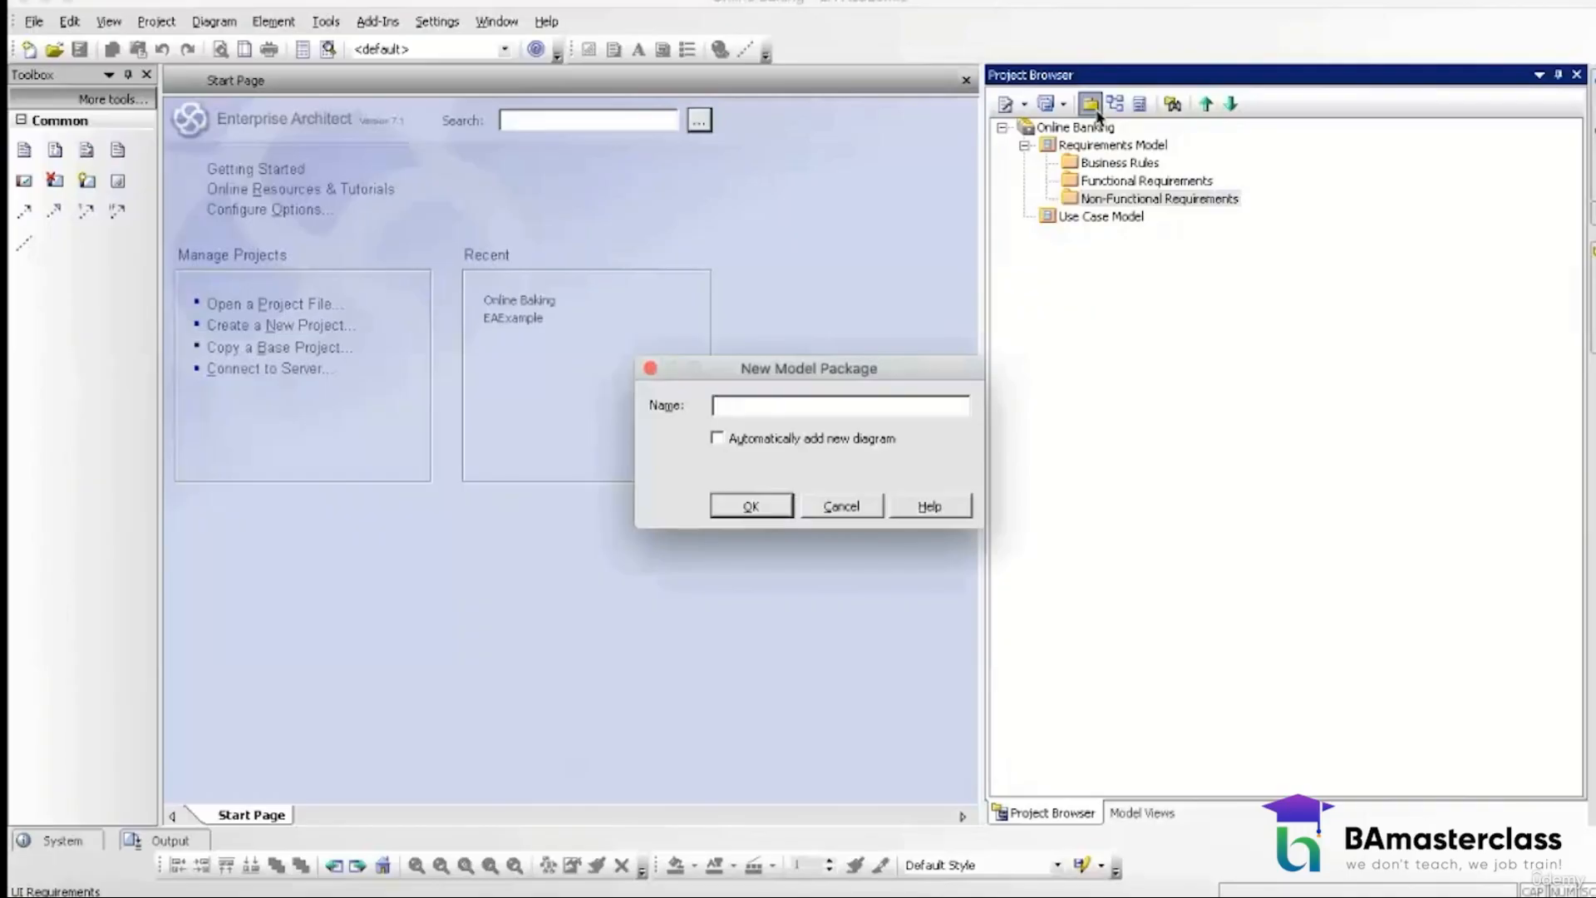
pyautogui.write('Ui Requirements')
pyautogui.click(724, 509)
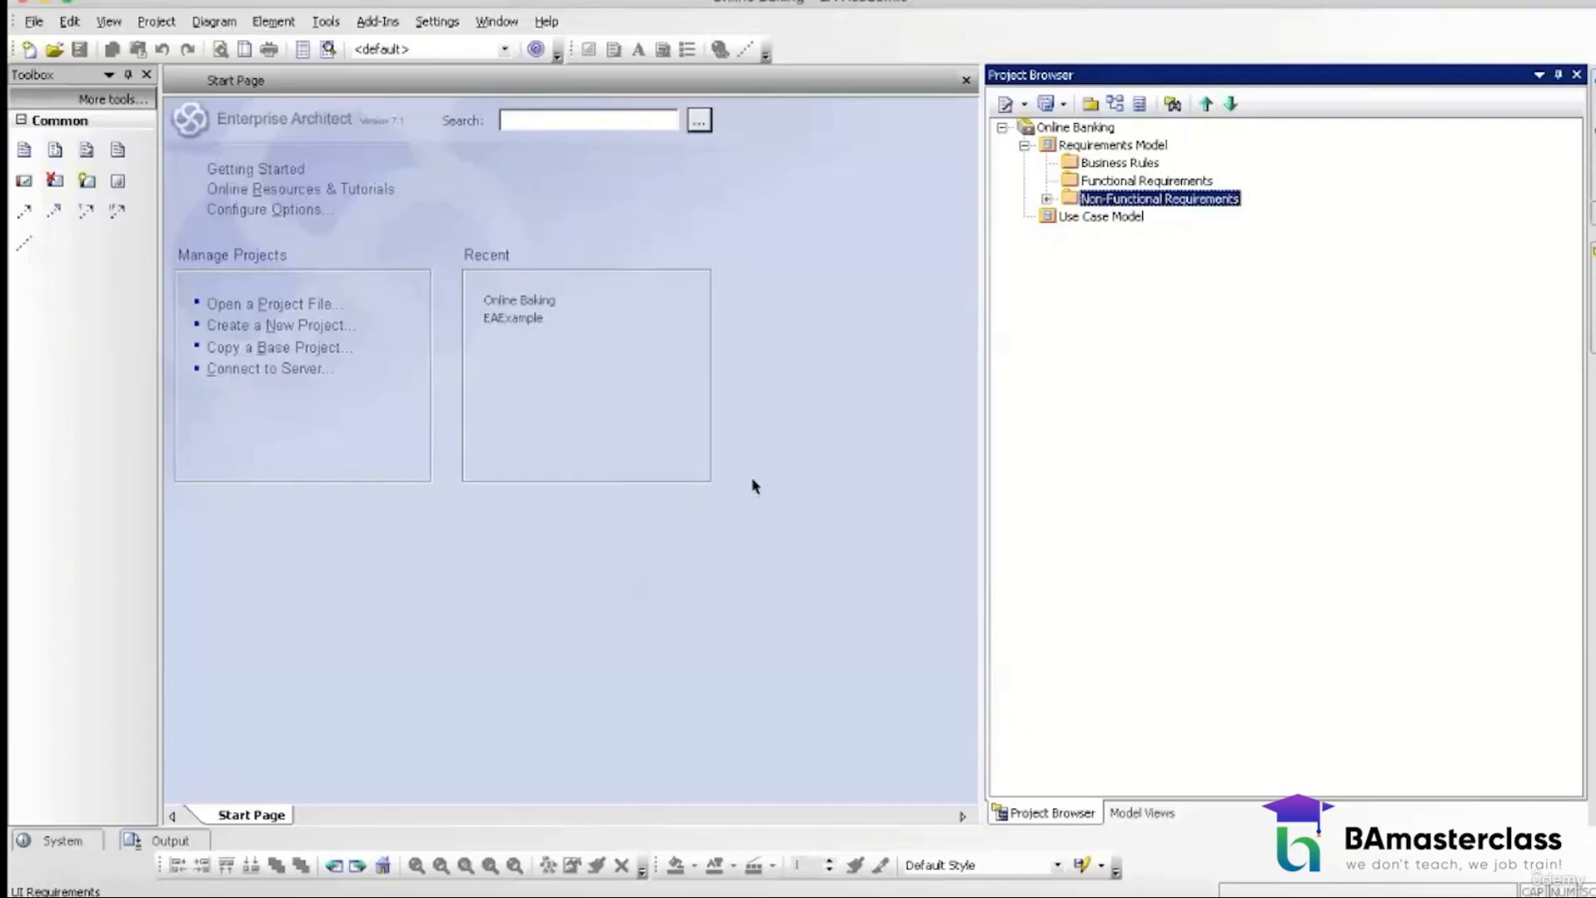
pyautogui.click(1047, 200)
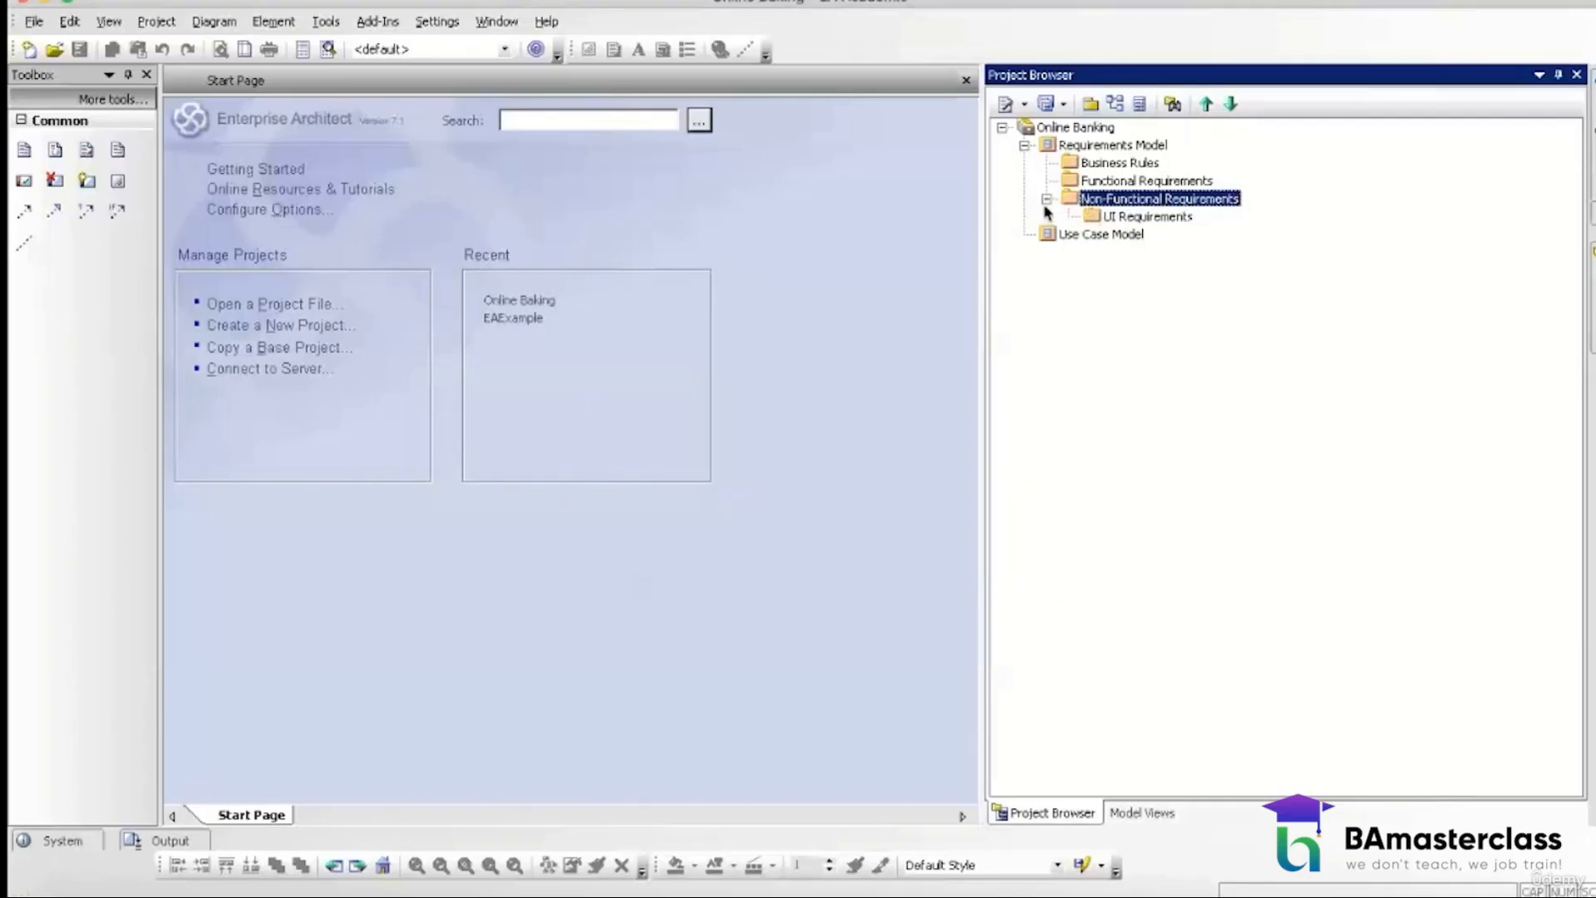
# Step: Add a package named Performance Requirements to the Non-Functional Requirements package
pyautogui.click(1091, 105)
pyautogui.write('Per')
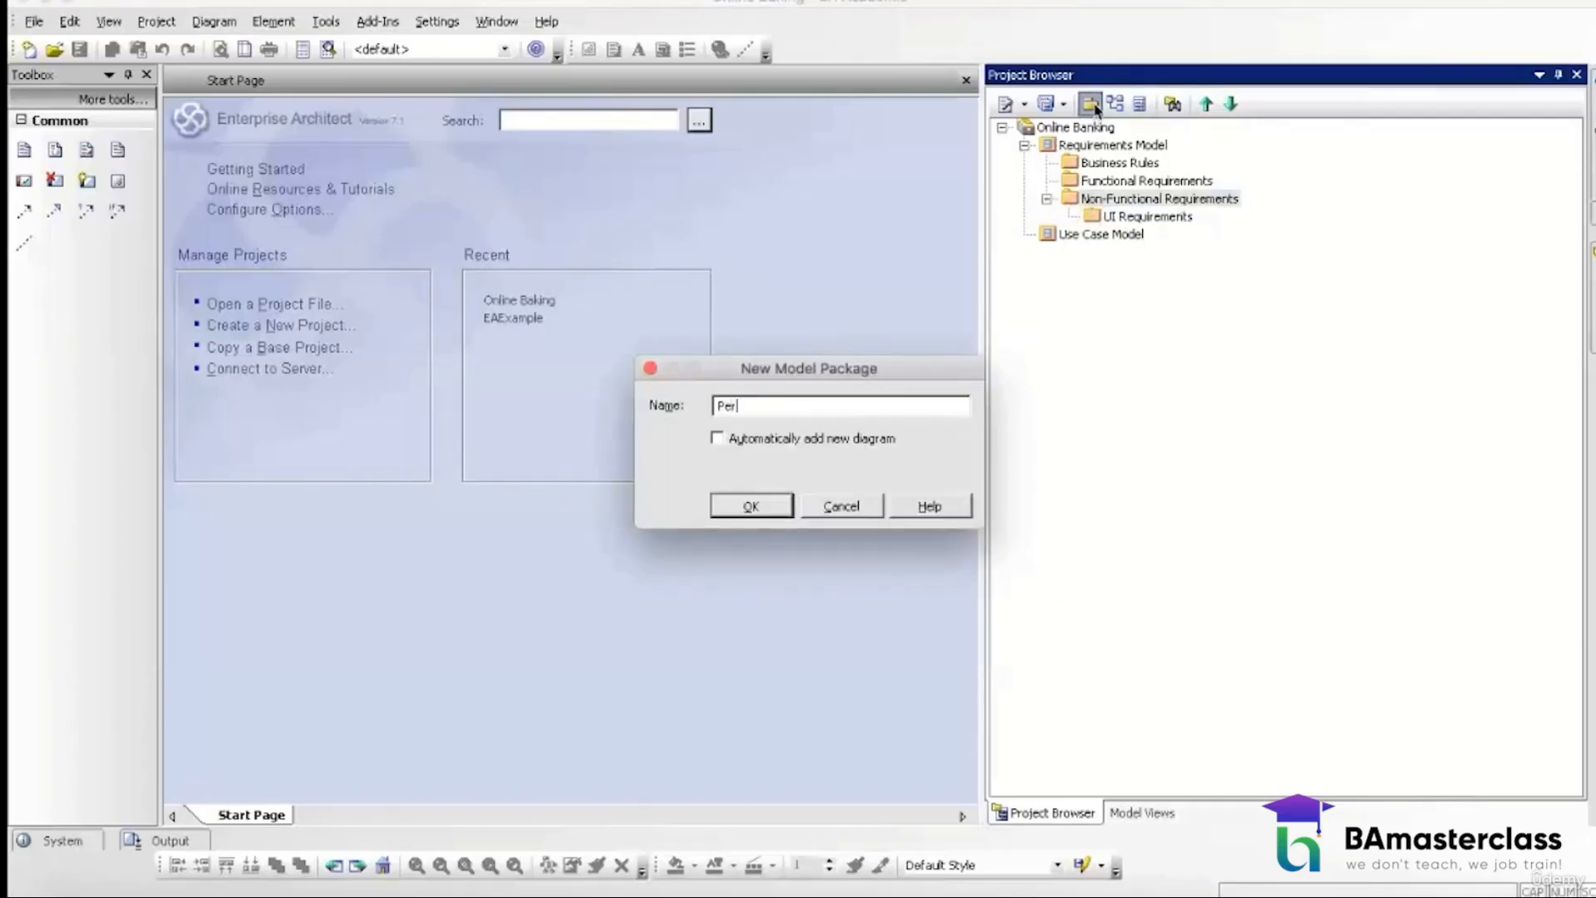
pyautogui.write('formance Requirements')
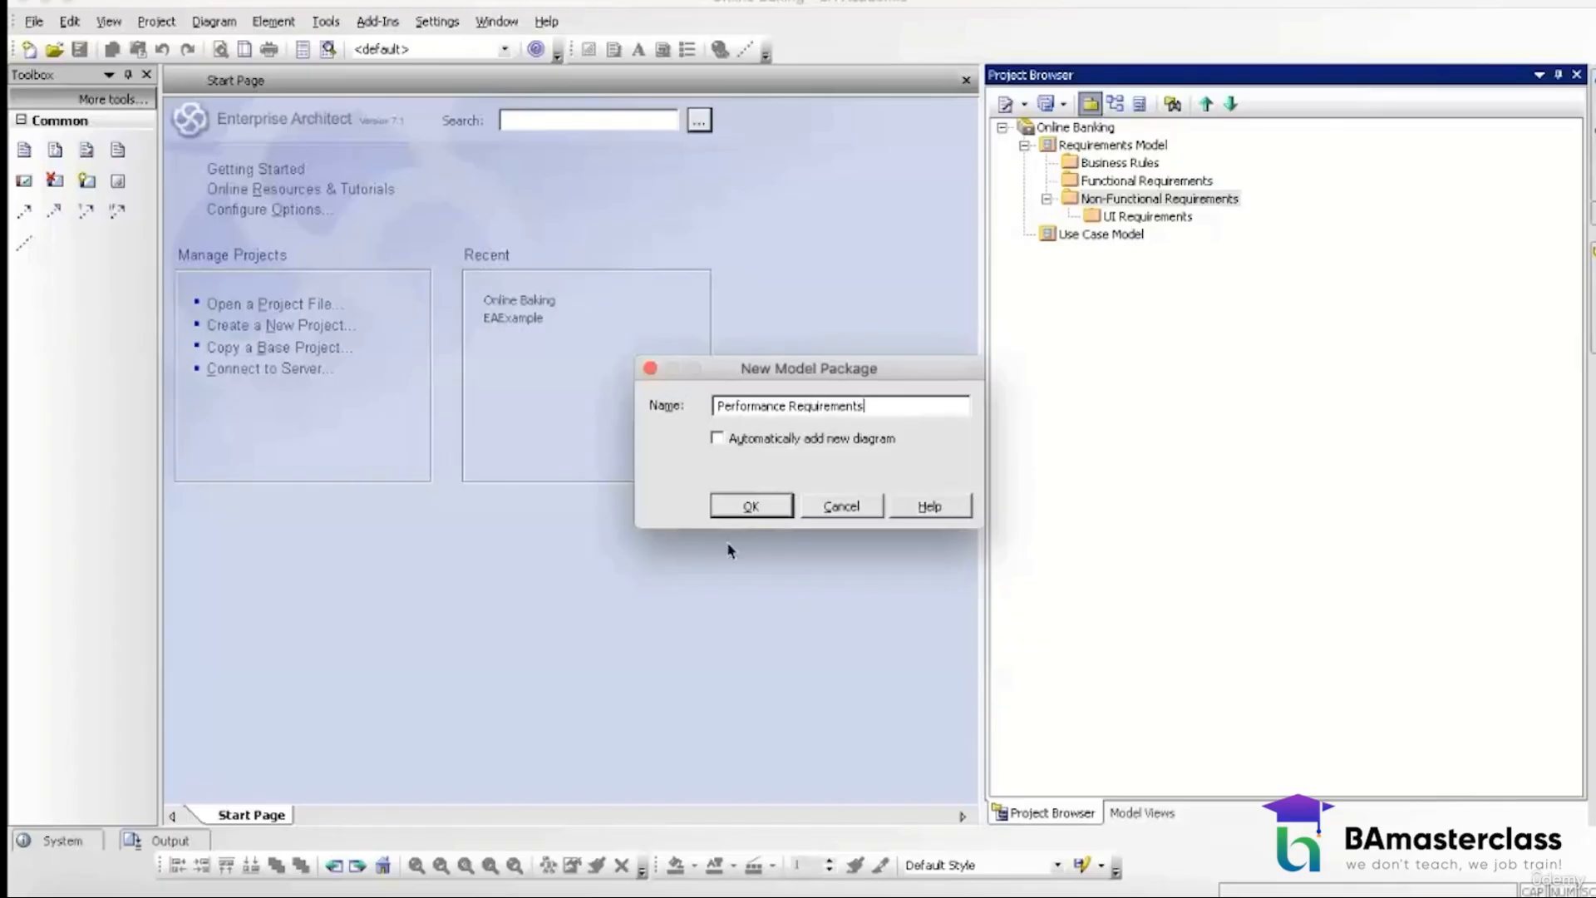
pyautogui.click(741, 506)
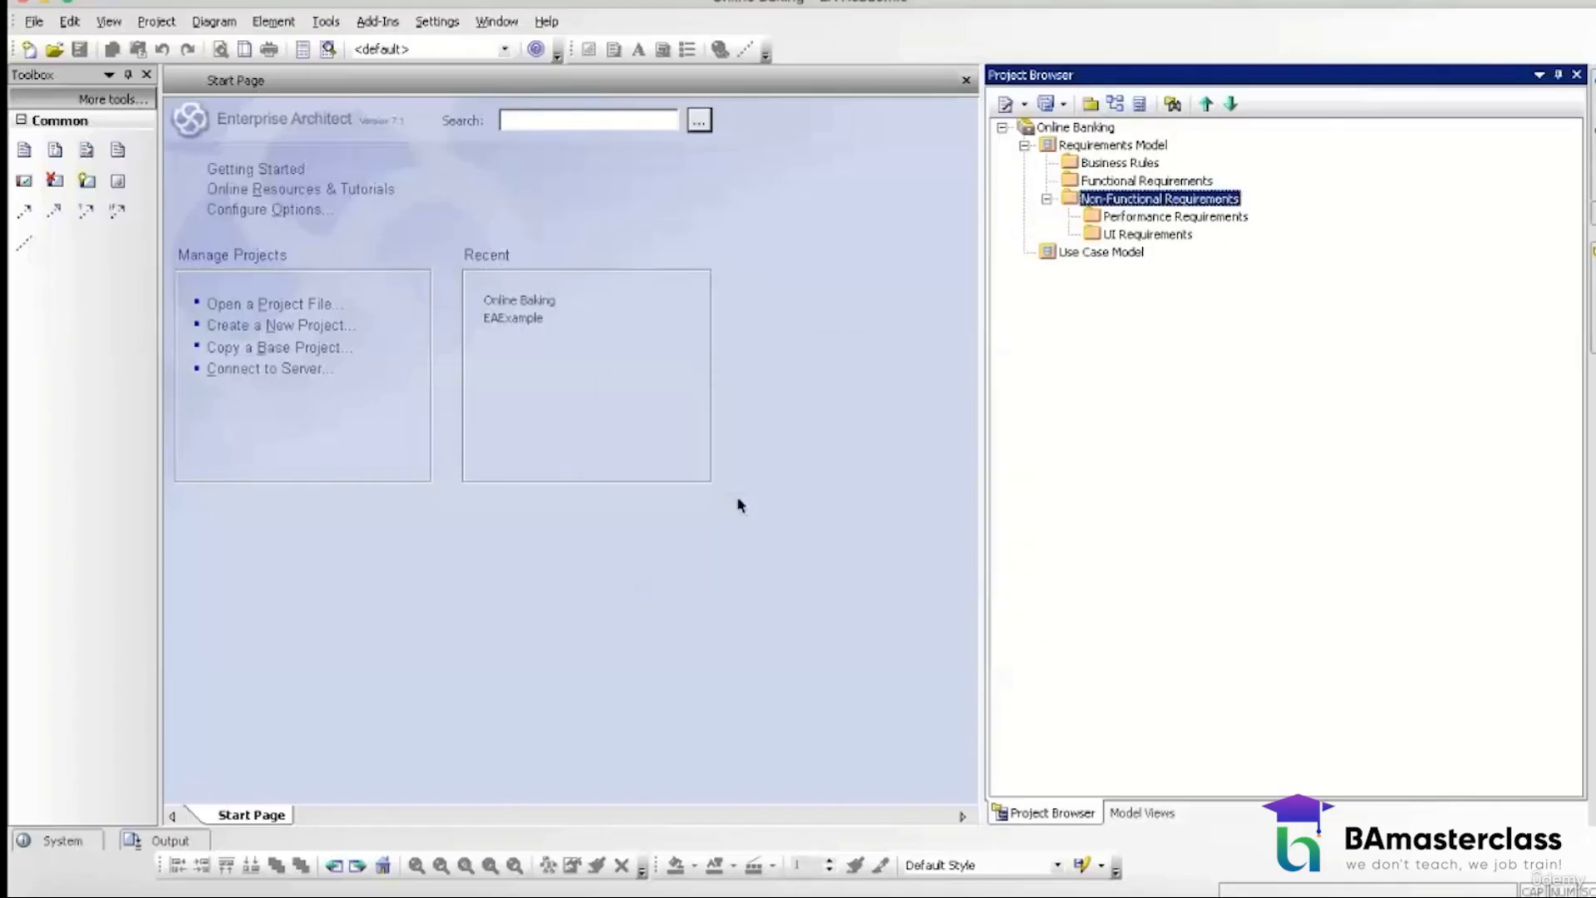
# Step: Add a package named Scalability Requirements to the Non-Functional Requirements package
pyautogui.click(1090, 104)
pyautogui.write('Sc')
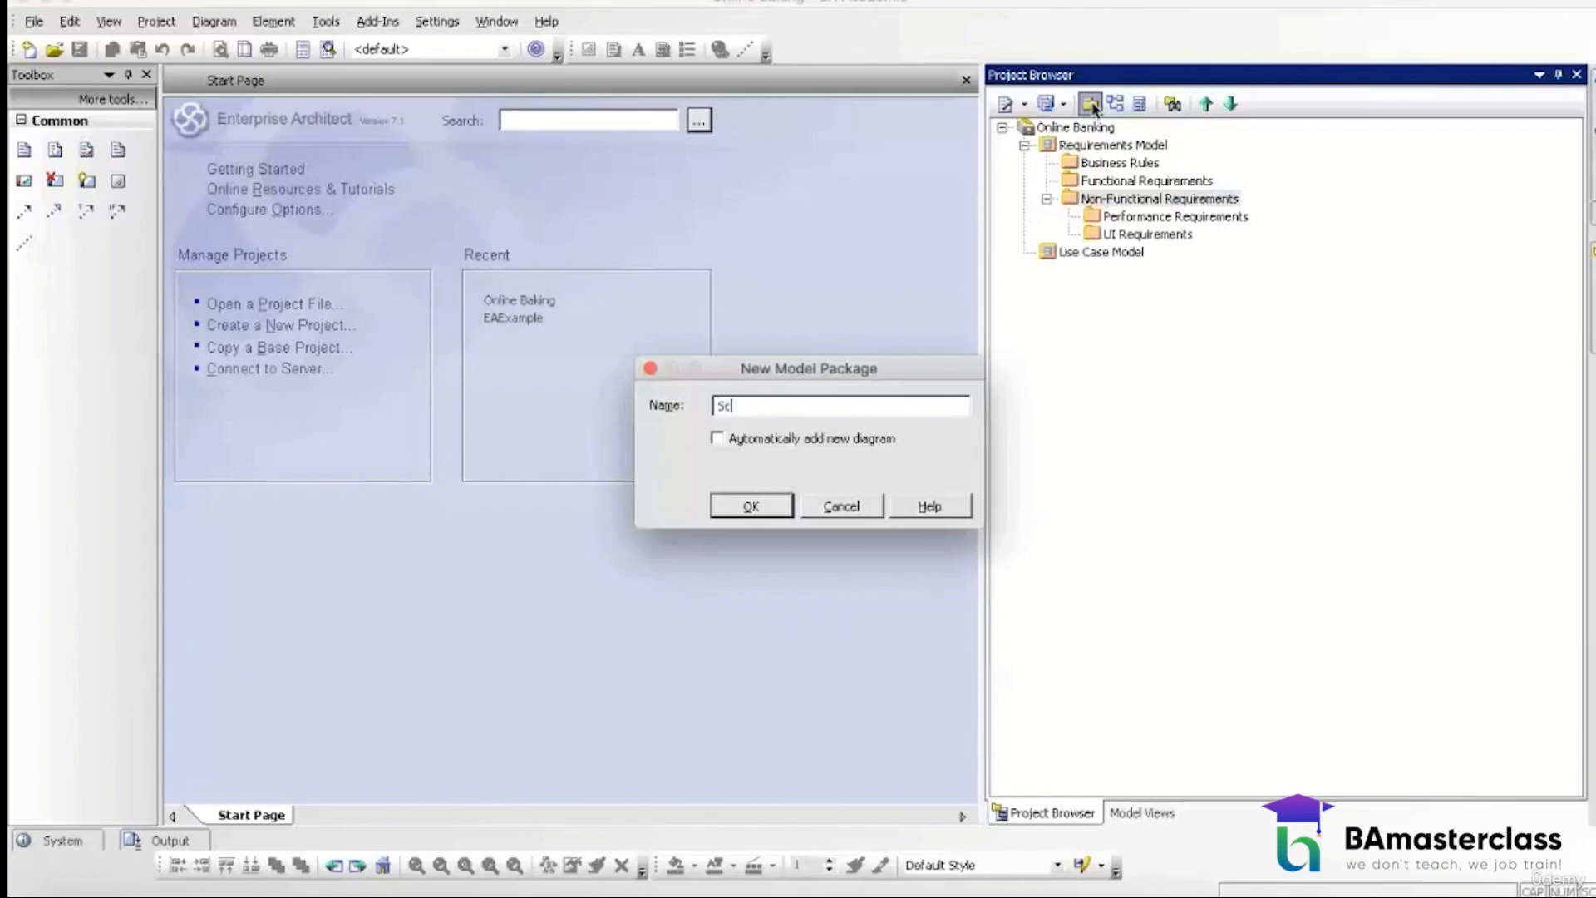
pyautogui.write('alability Requirements')
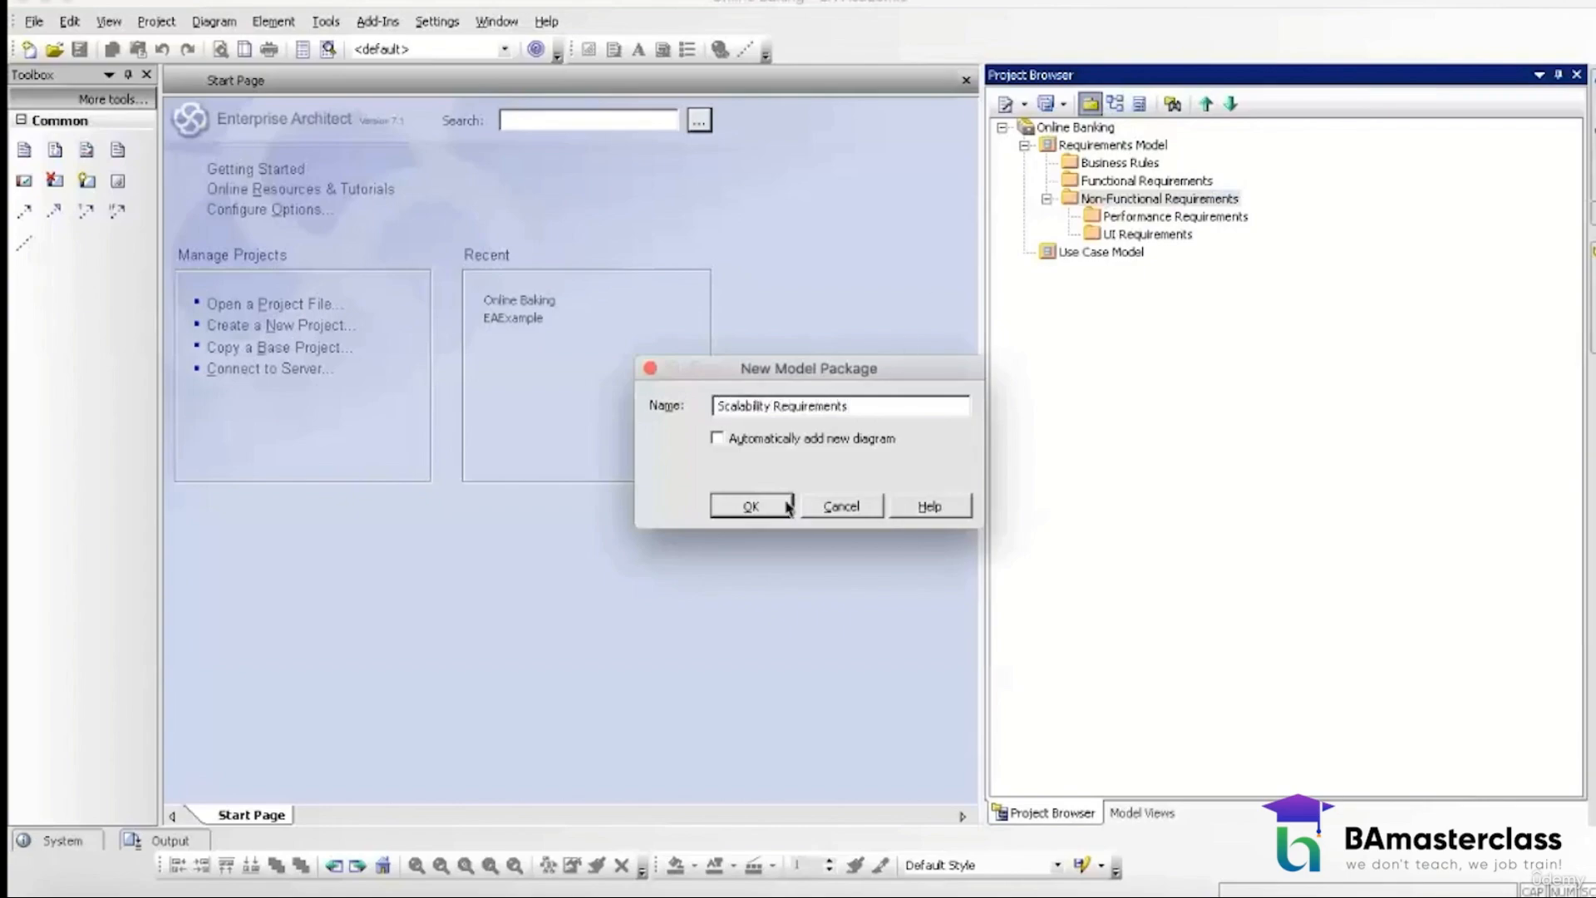
pyautogui.click(774, 507)
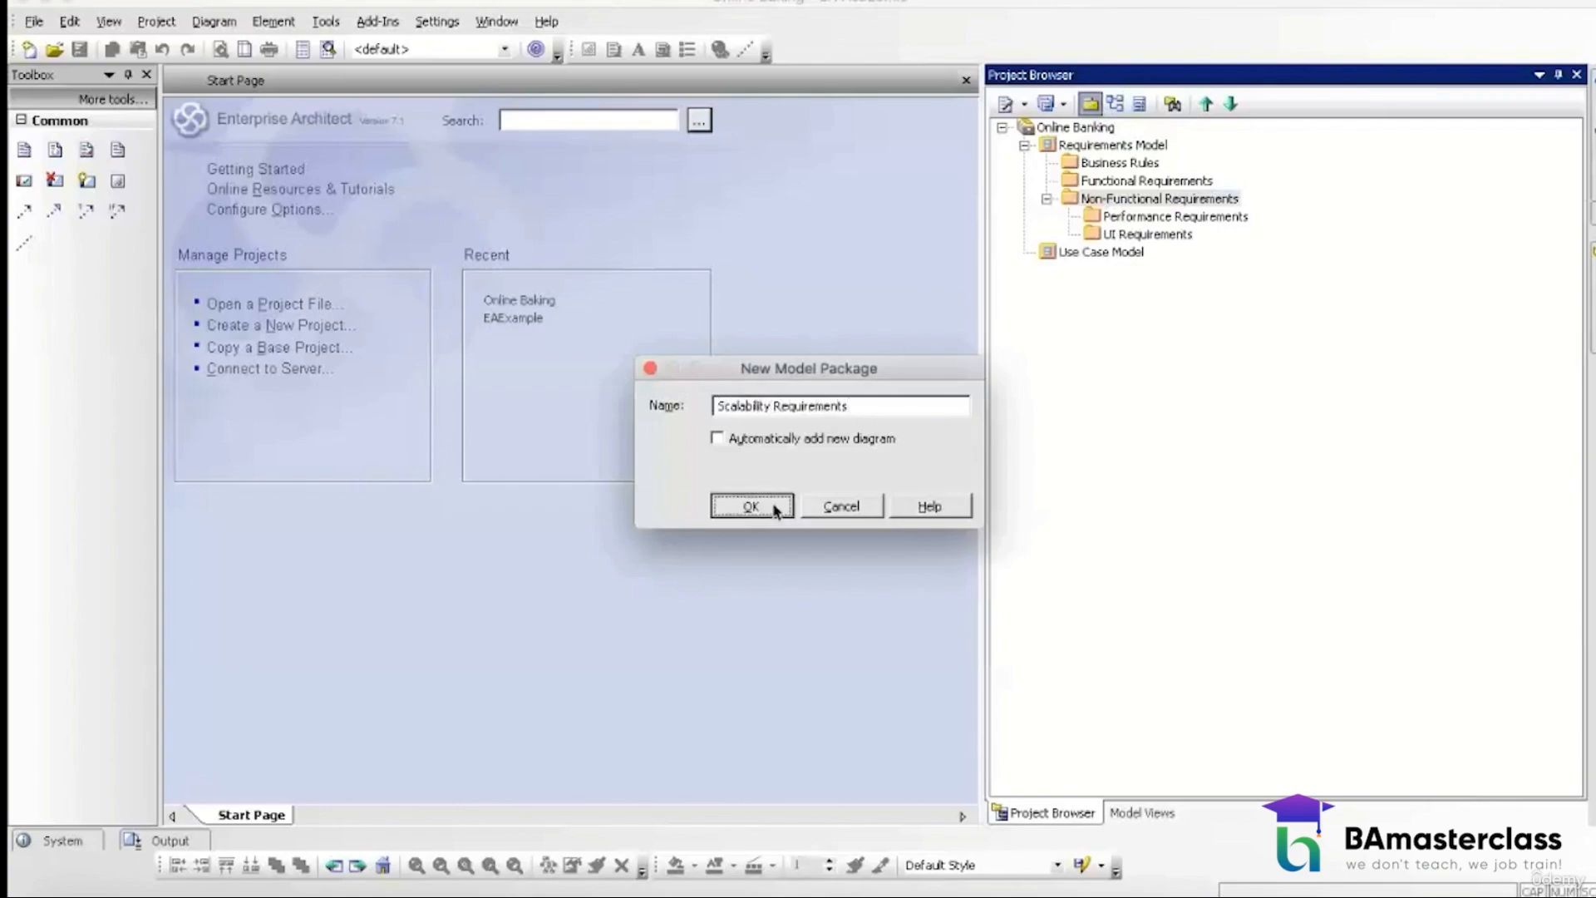
# Step: Add a package named Security Requirements to the Non-Functional Requirements package
pyautogui.click(1092, 104)
pyautogui.write('Securtiy')
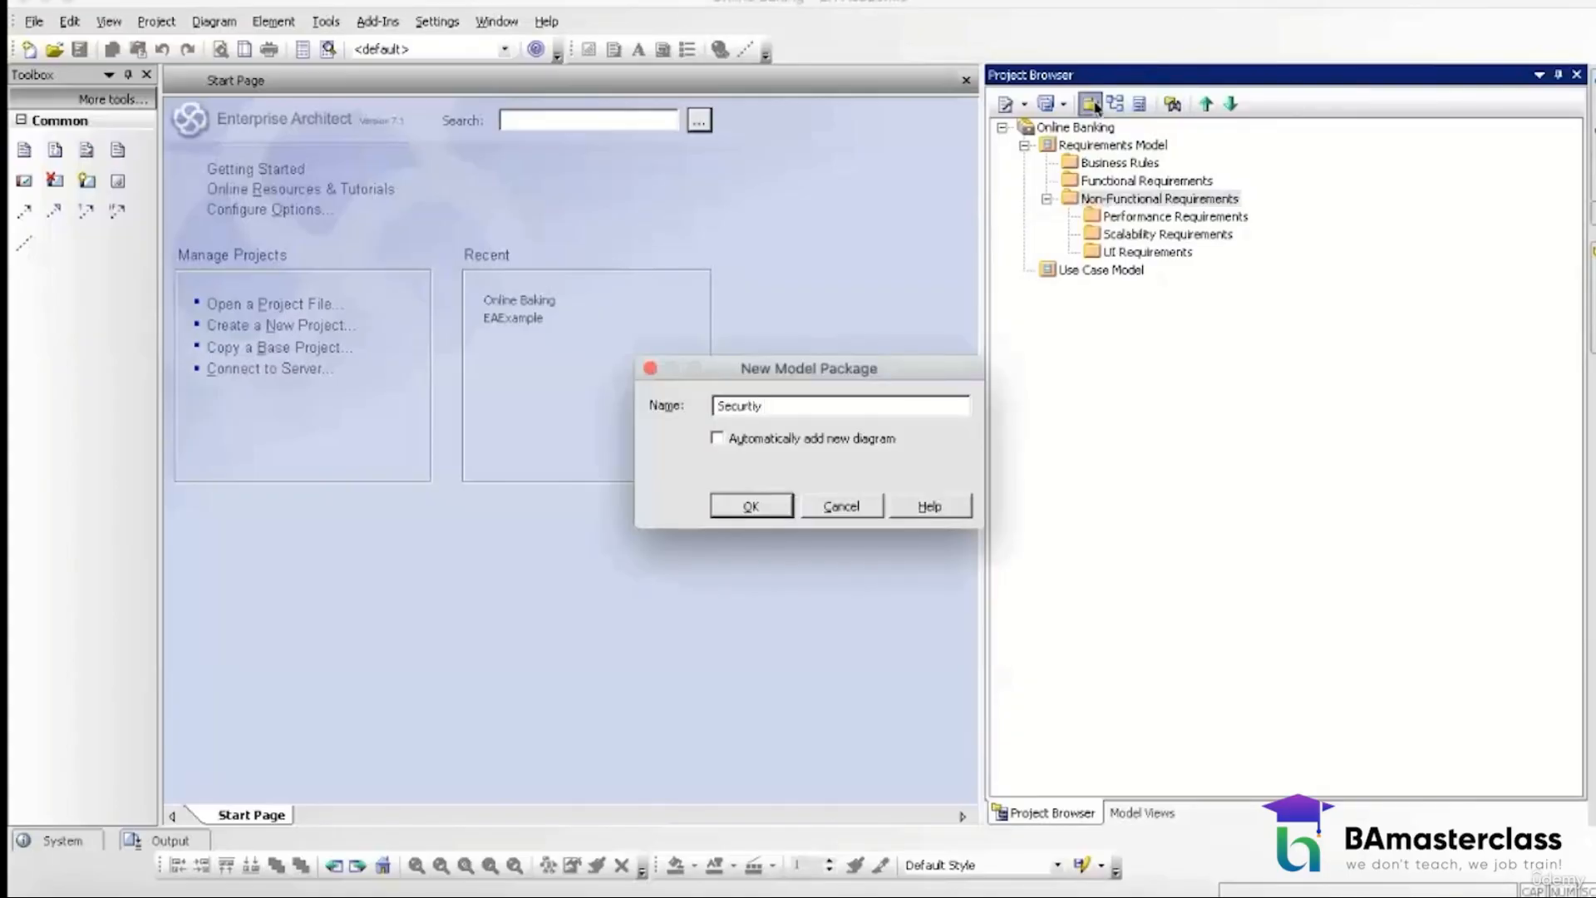
pyautogui.press('BackSpace')
pyautogui.press('BackSpace')
pyautogui.press('BackSpace')
pyautogui.write('ty Requirements')
pyautogui.click(765, 509)
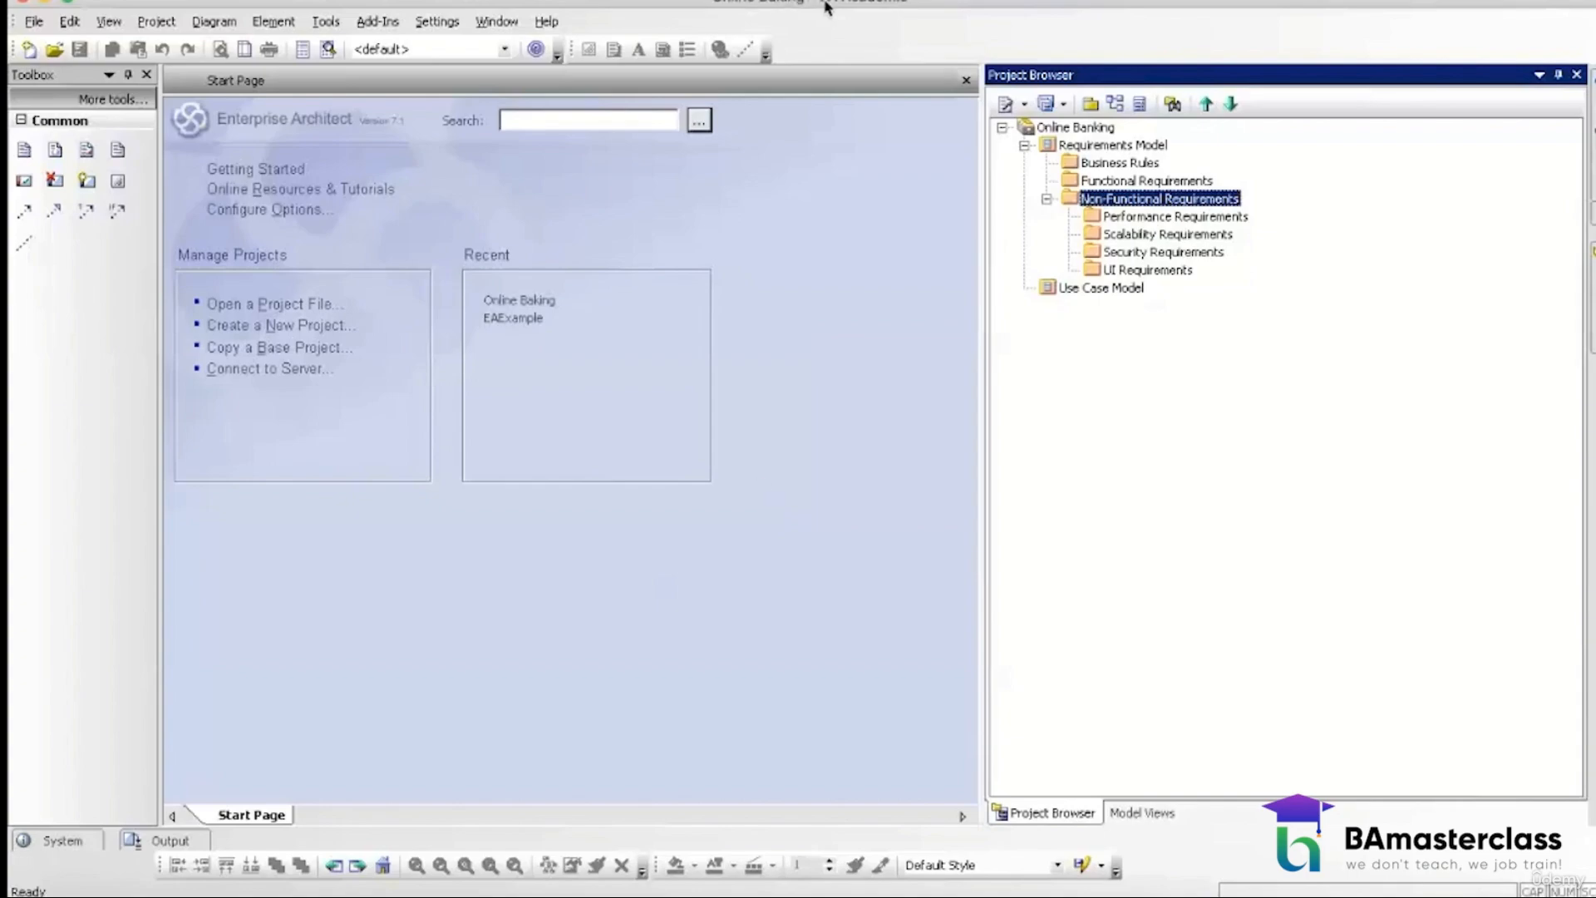
# Step: Switch to the Online Banking requirements document in Word, copy the text of requirement 1, and return to Enterprise Architect
pyautogui.click(902, 5)
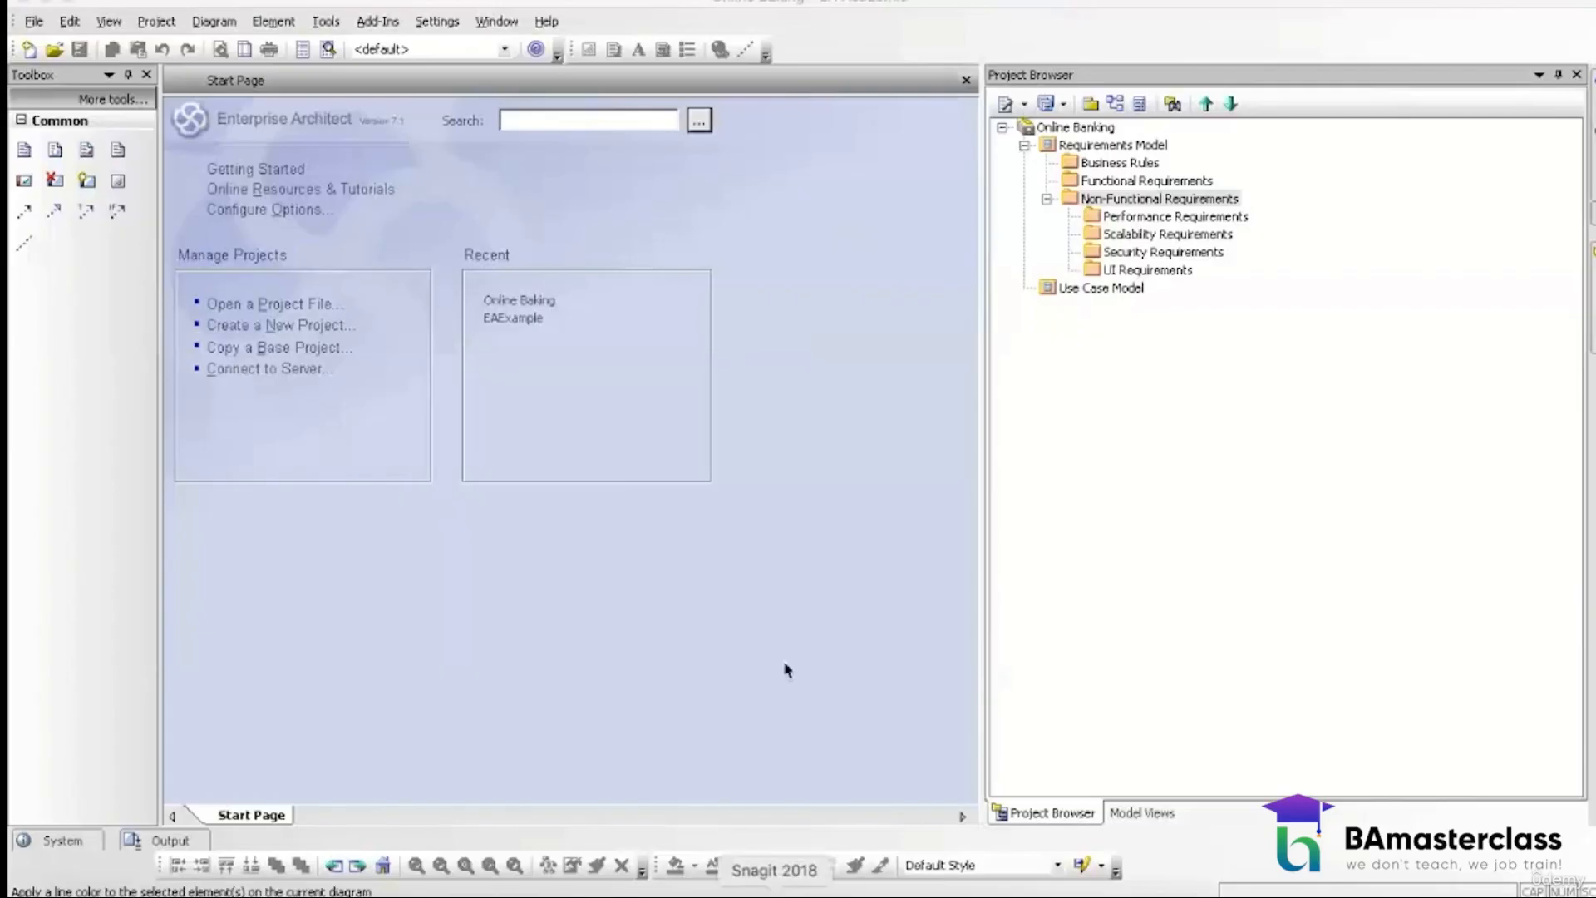
pyautogui.click(728, 888)
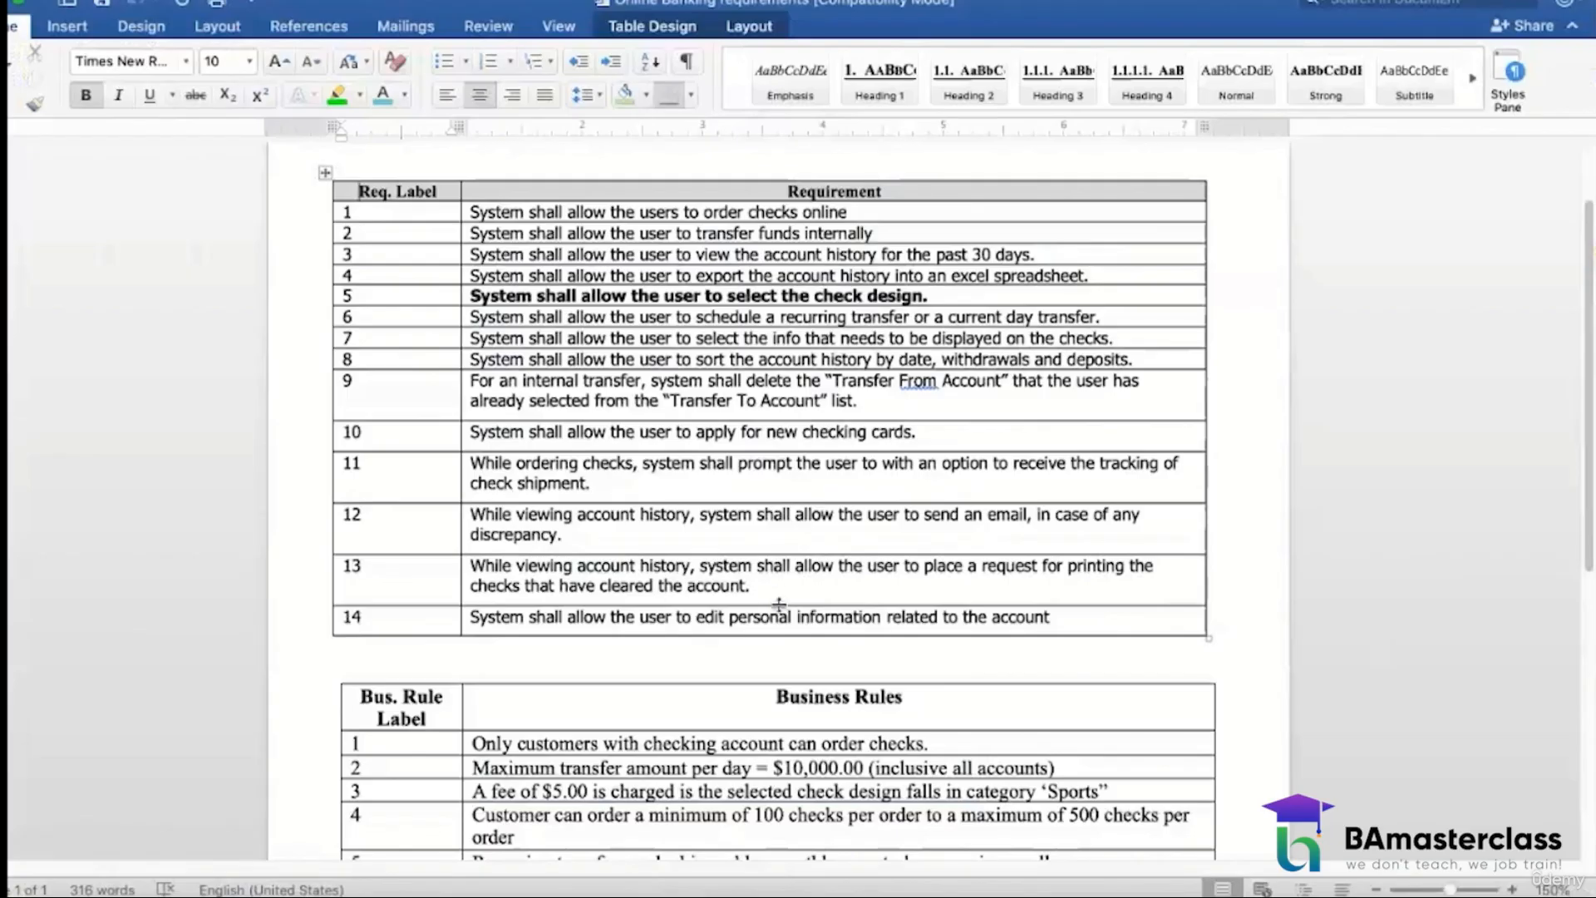
pyautogui.moveTo(777, 615); pyautogui.dragTo(761, 237)
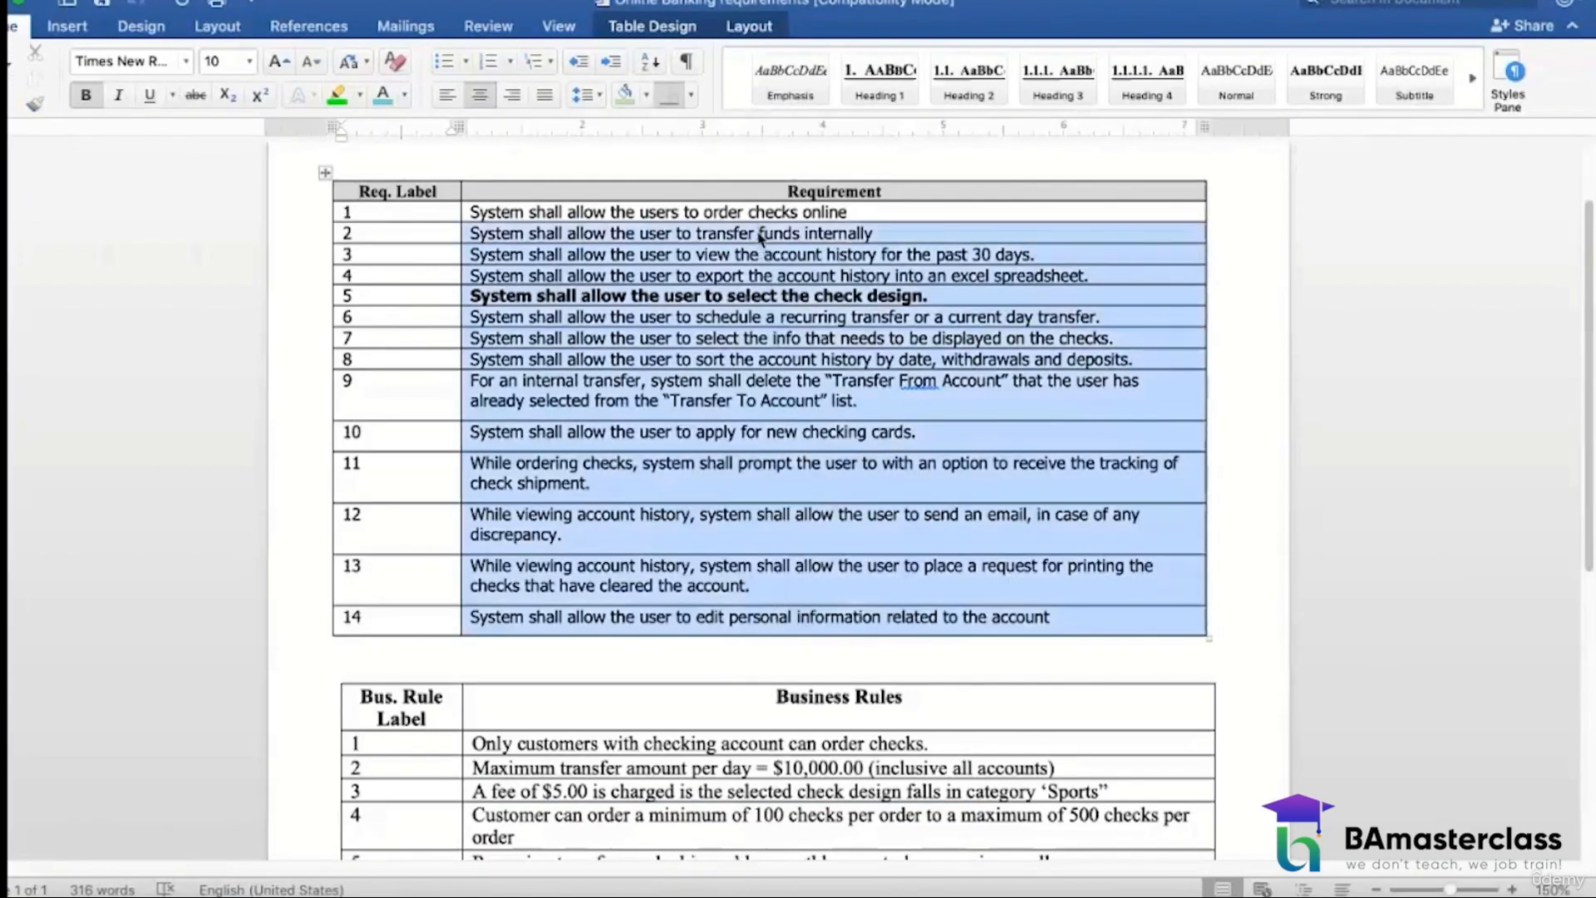
pyautogui.scroll(-3, 791, 594)
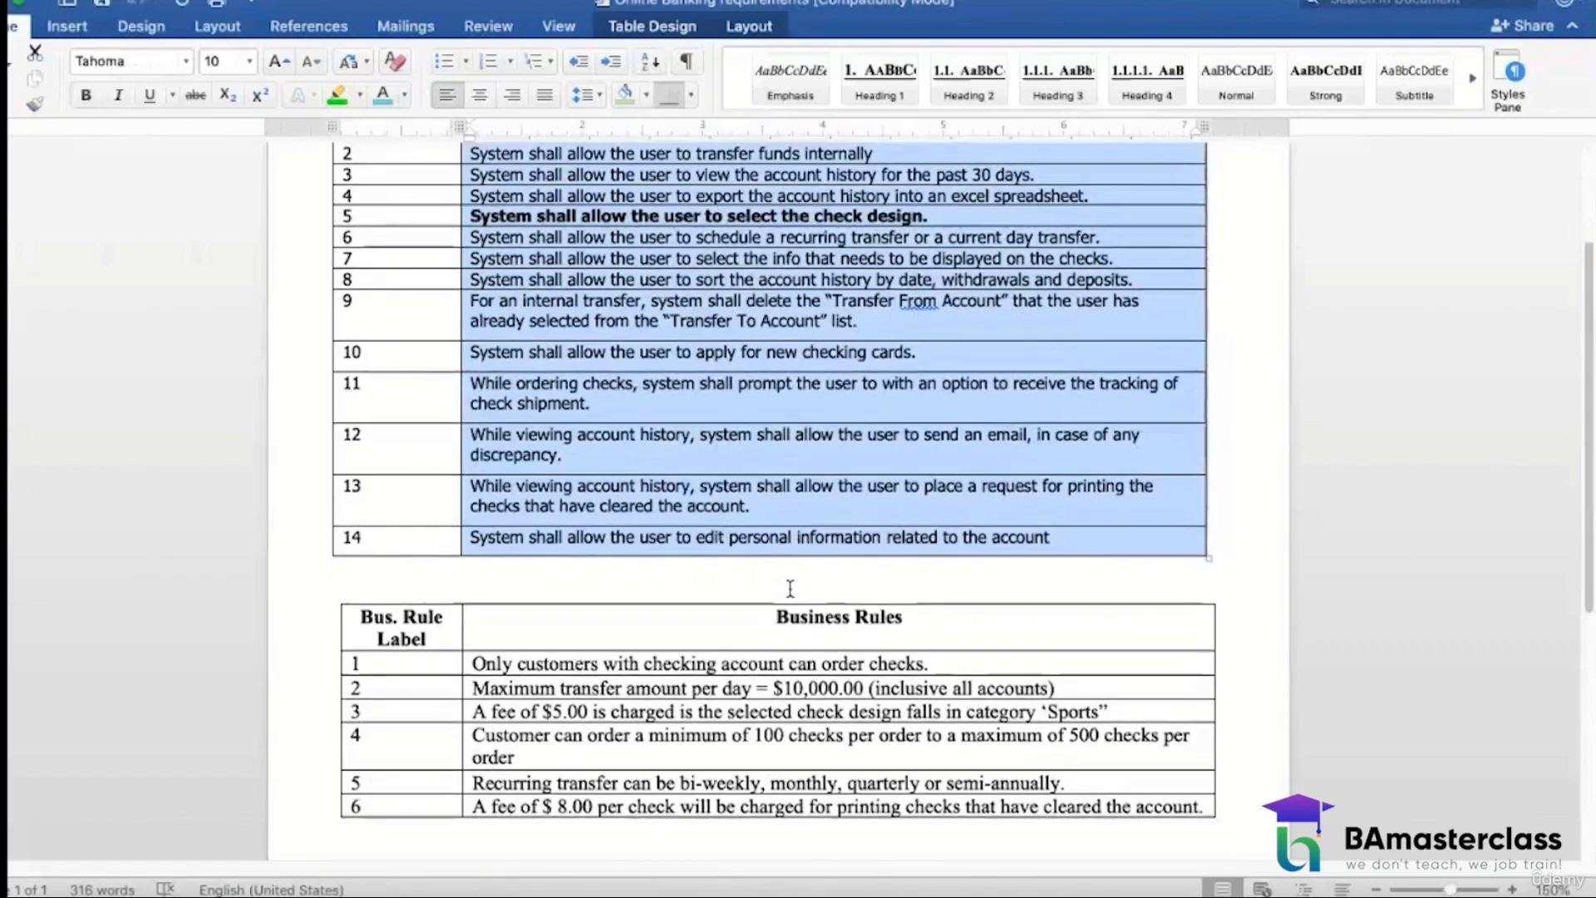
pyautogui.scroll(2, 791, 587)
pyautogui.click(819, 467)
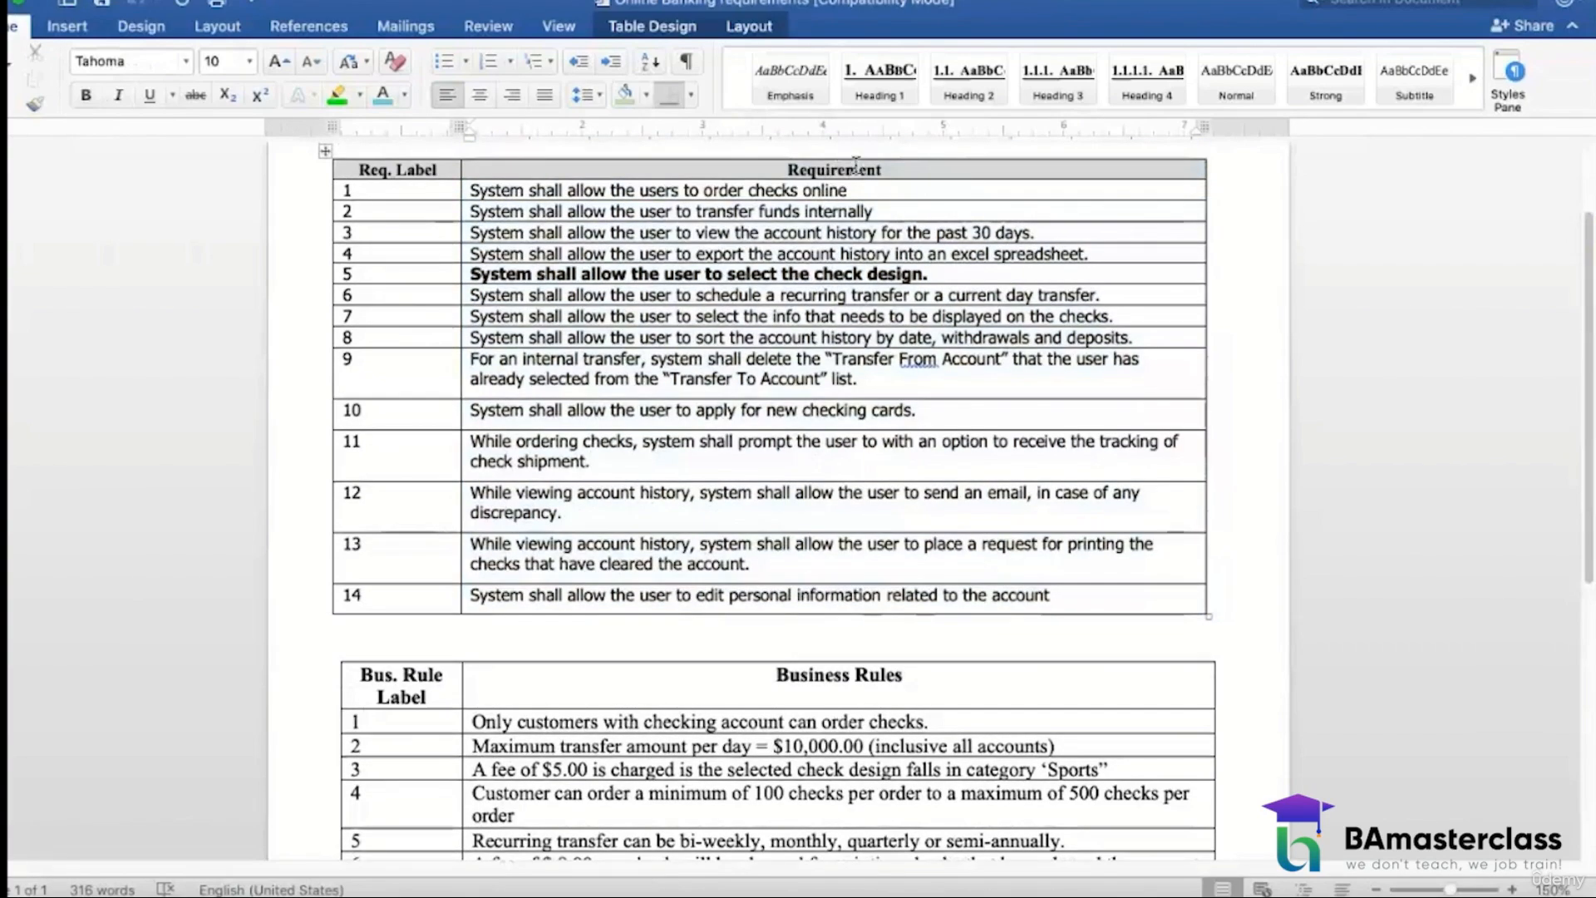
pyautogui.moveTo(854, 193); pyautogui.dragTo(487, 196)
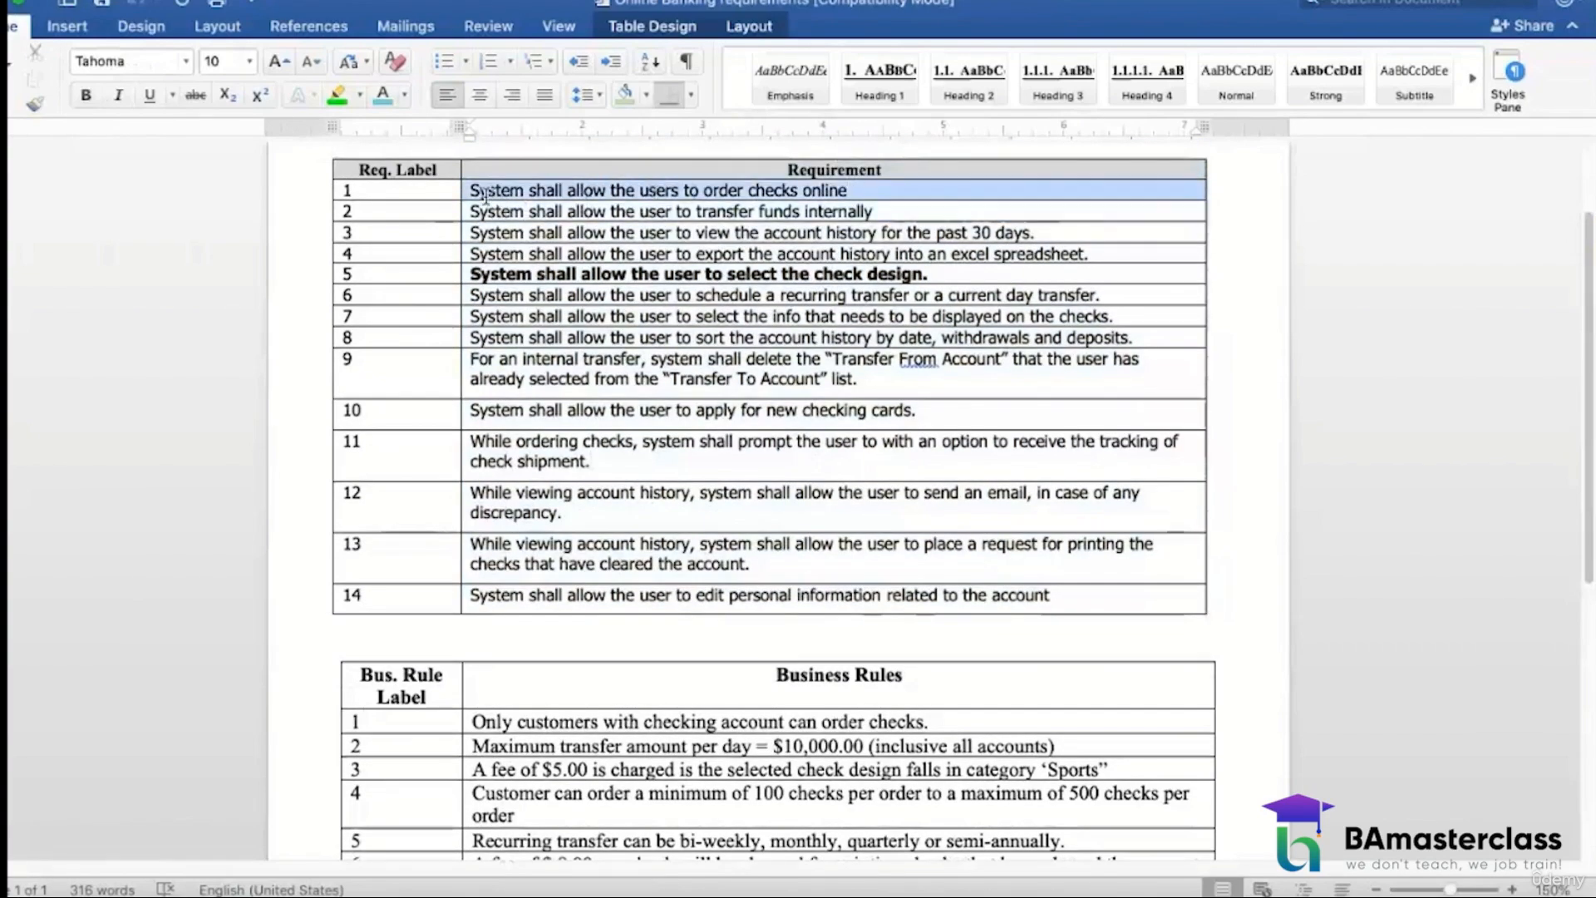
pyautogui.click(1288, 890)
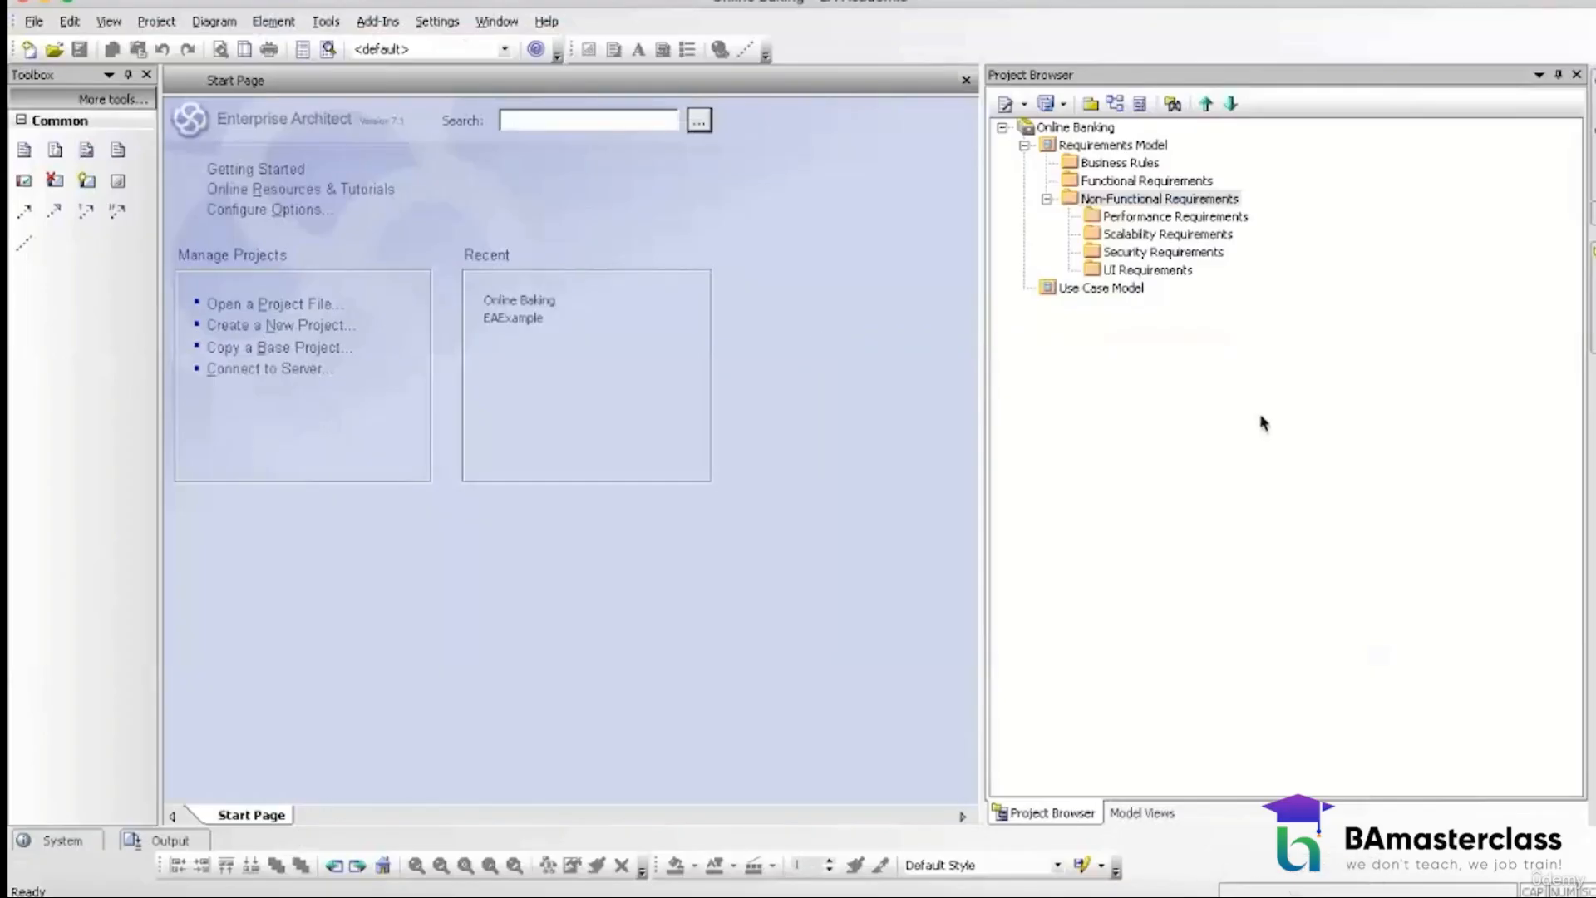
# Step: Start a new element in the Functional Requirements package and set its type to Requirement
pyautogui.click(1108, 183)
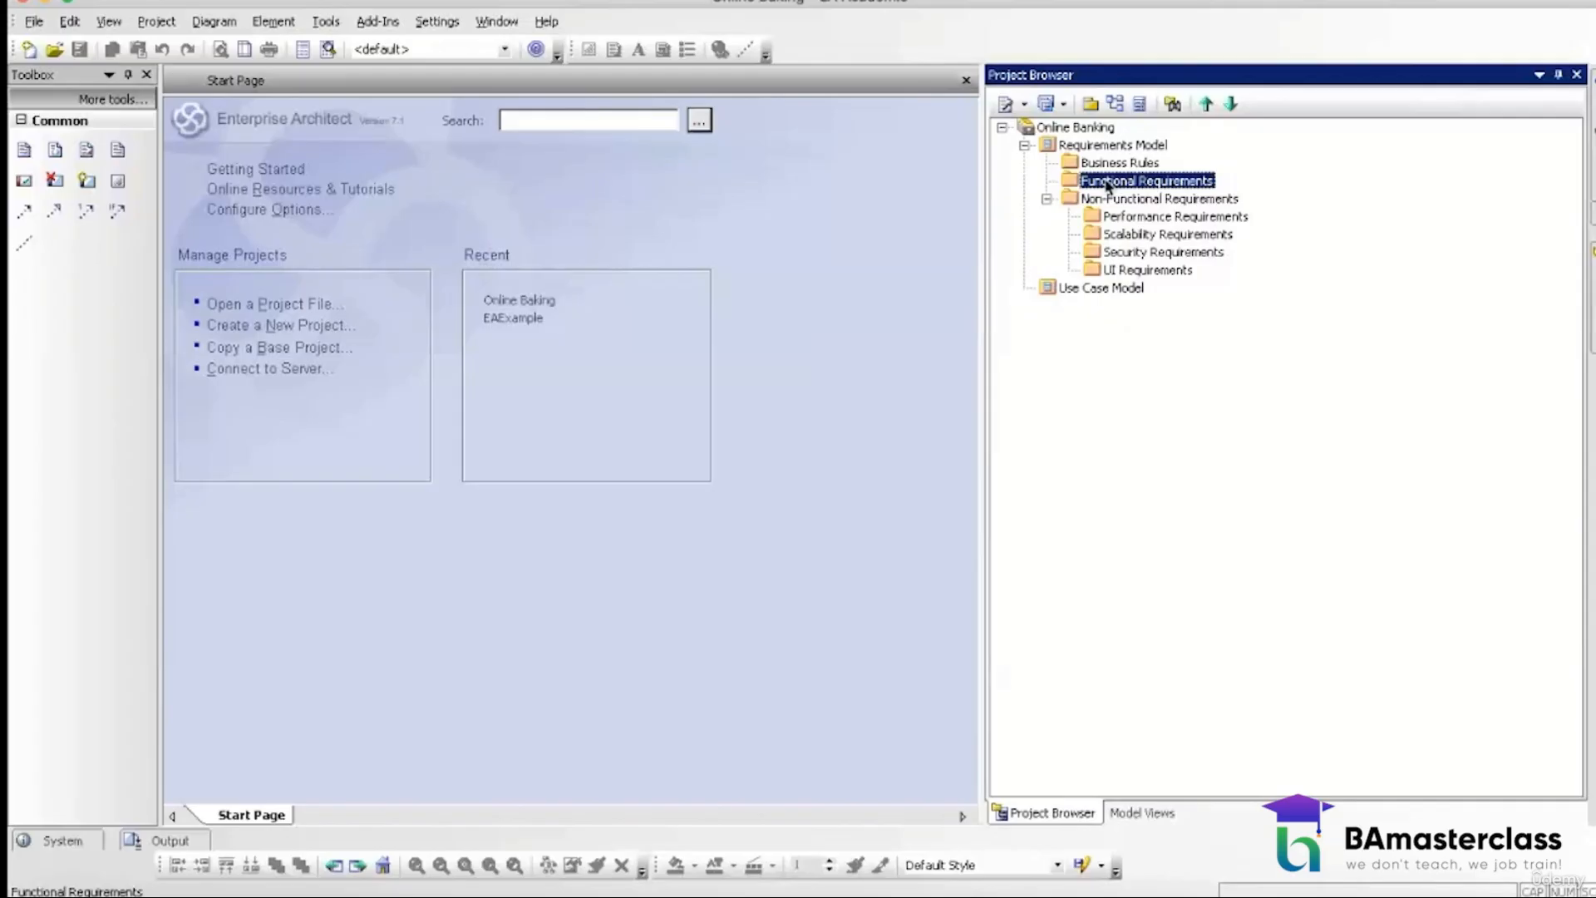
pyautogui.rightClick(1108, 184)
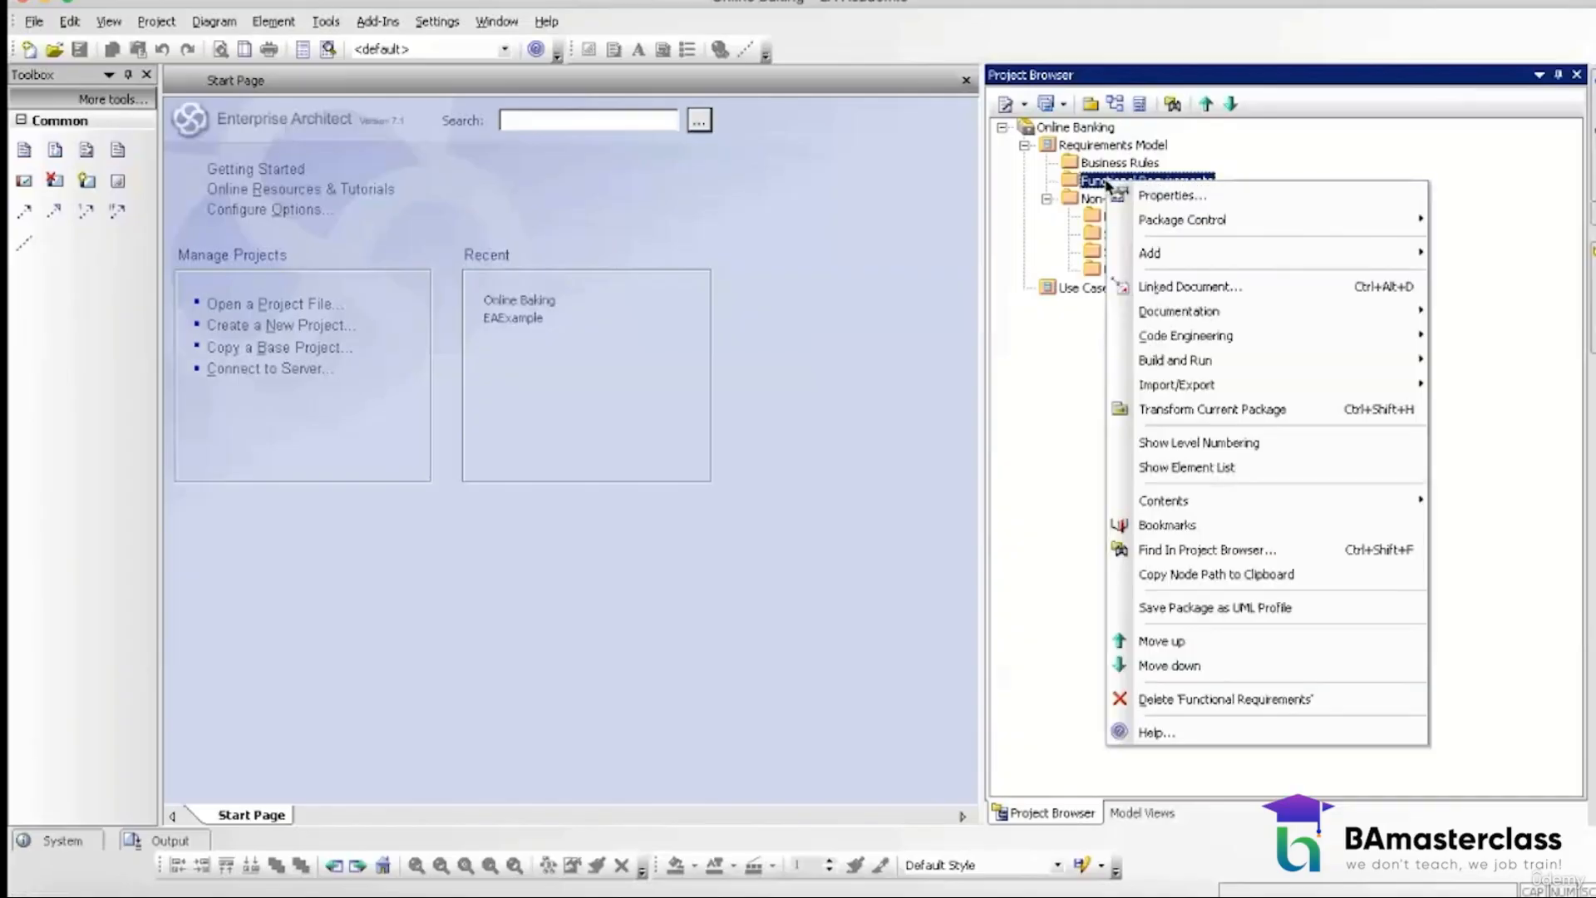
pyautogui.moveTo(1153, 256)
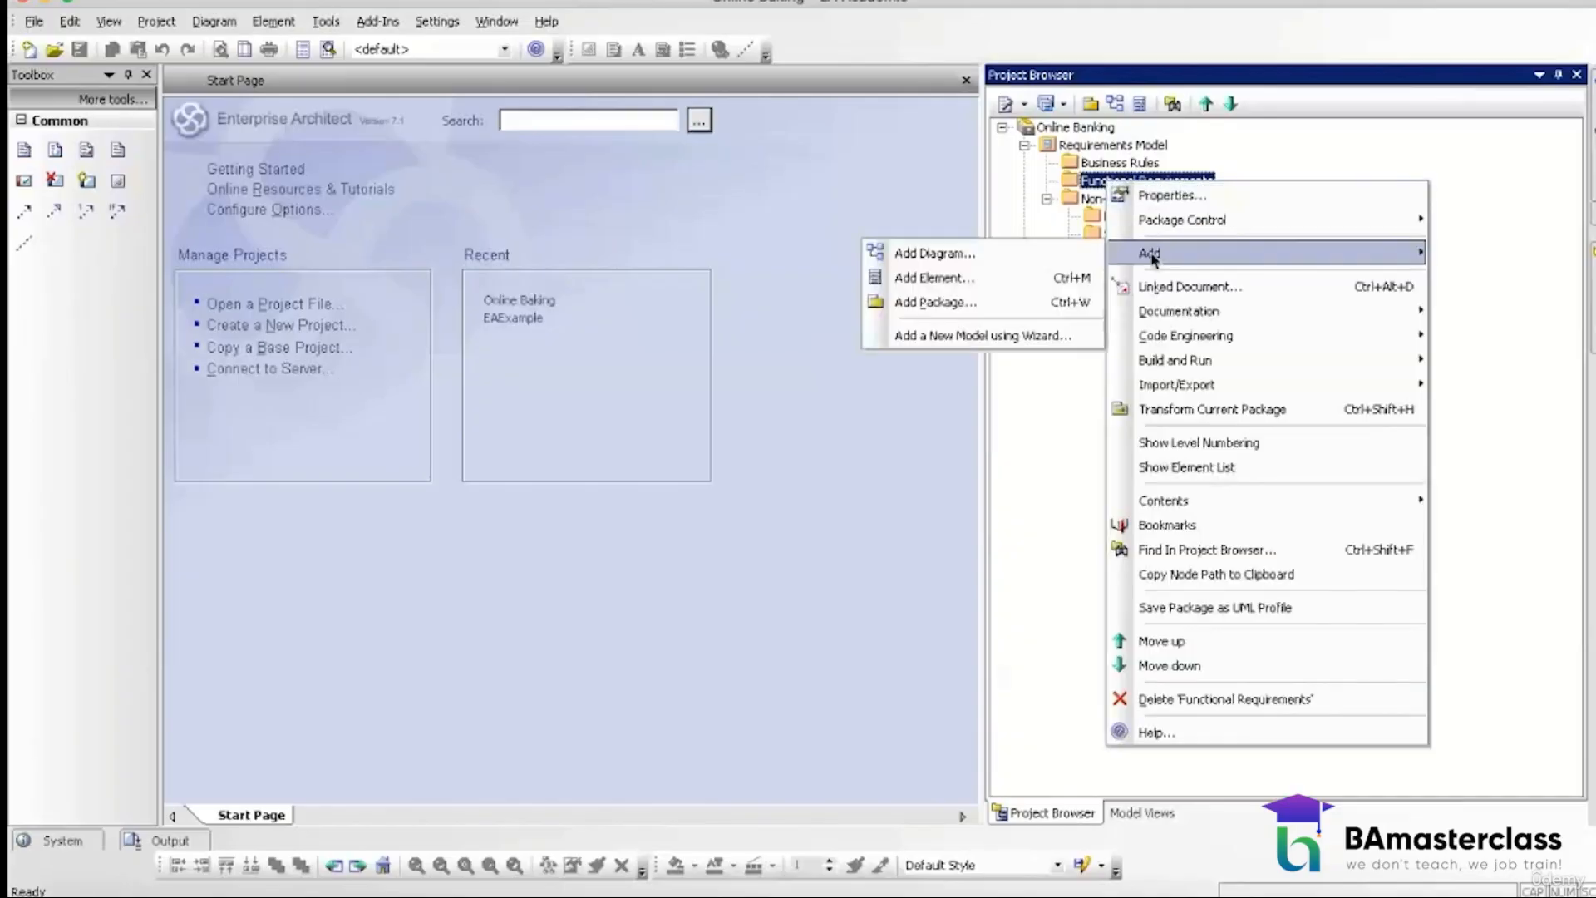
pyautogui.click(988, 281)
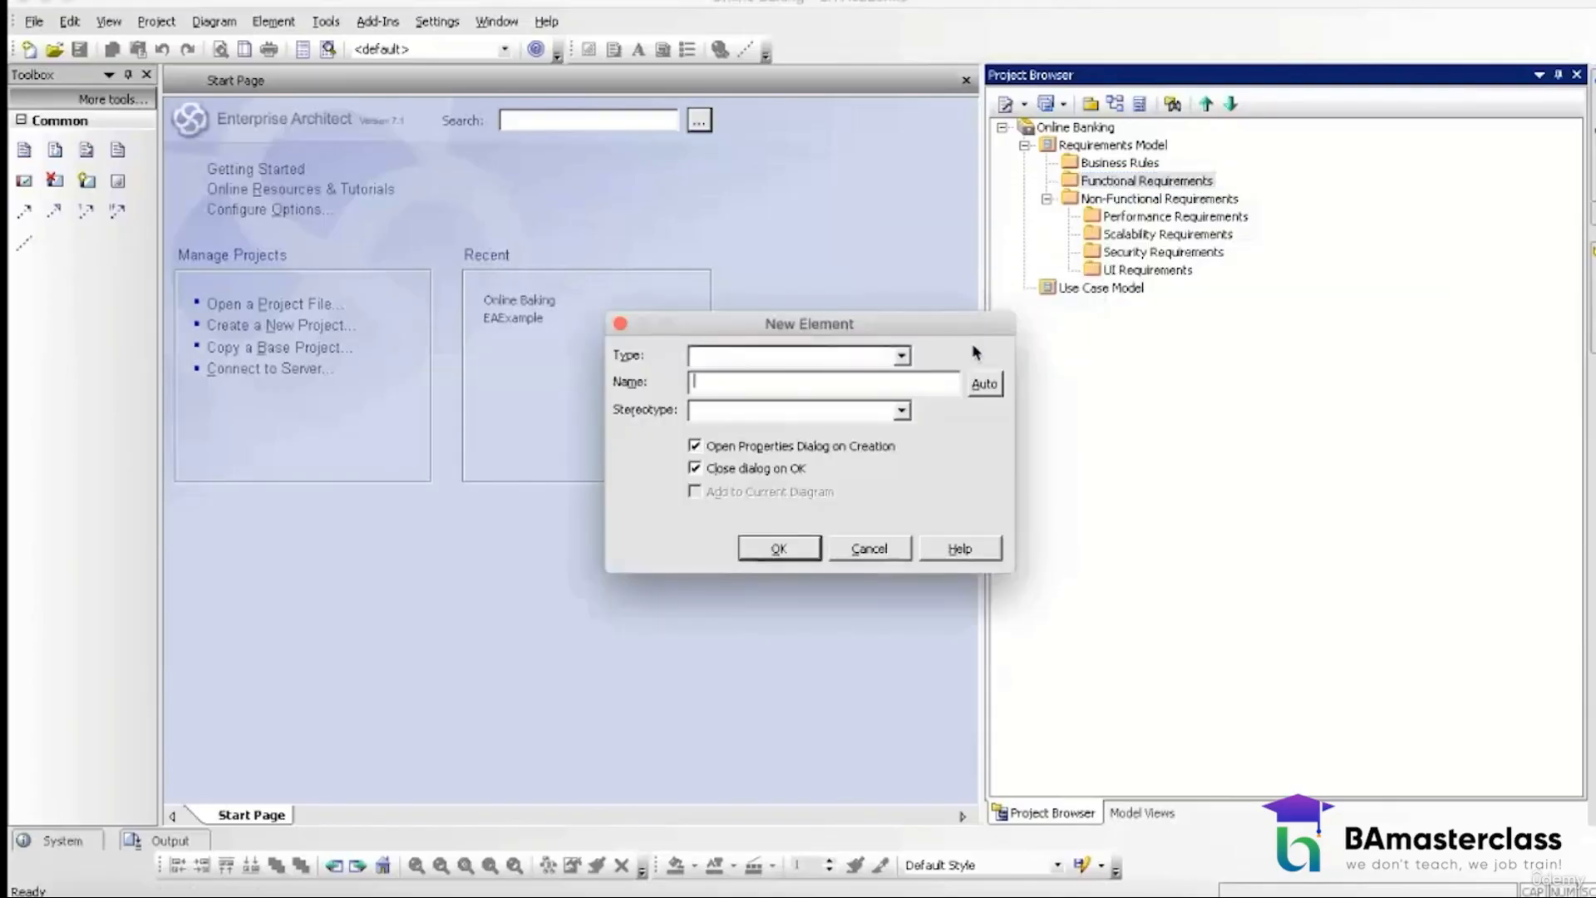
pyautogui.click(901, 356)
pyautogui.click(846, 363)
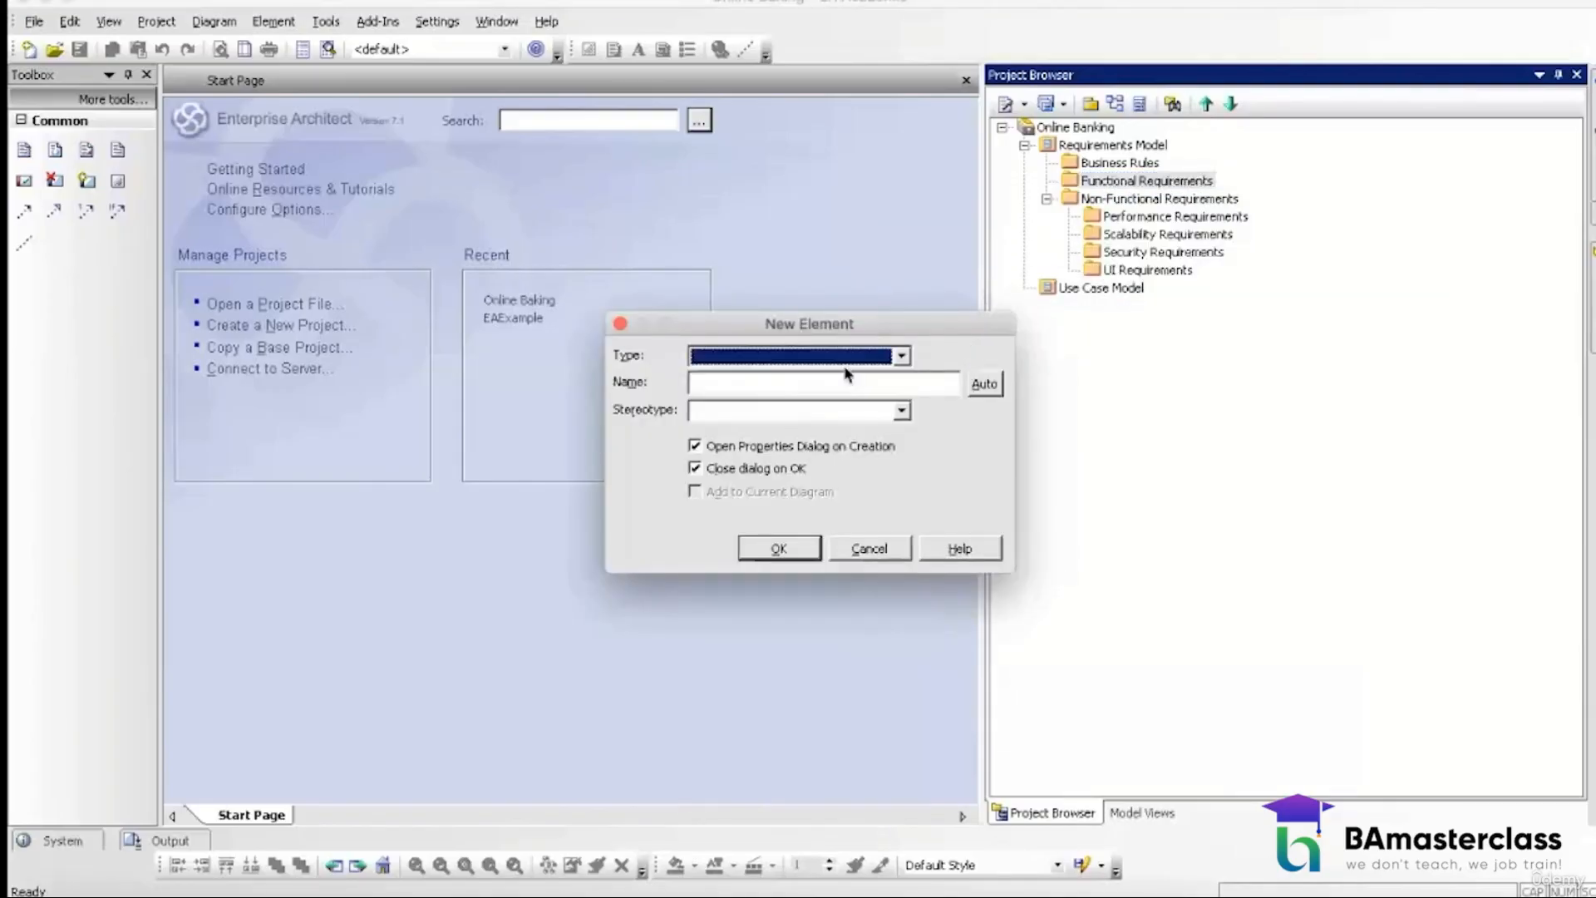
pyautogui.click(845, 357)
pyautogui.scroll(-4, 850, 542)
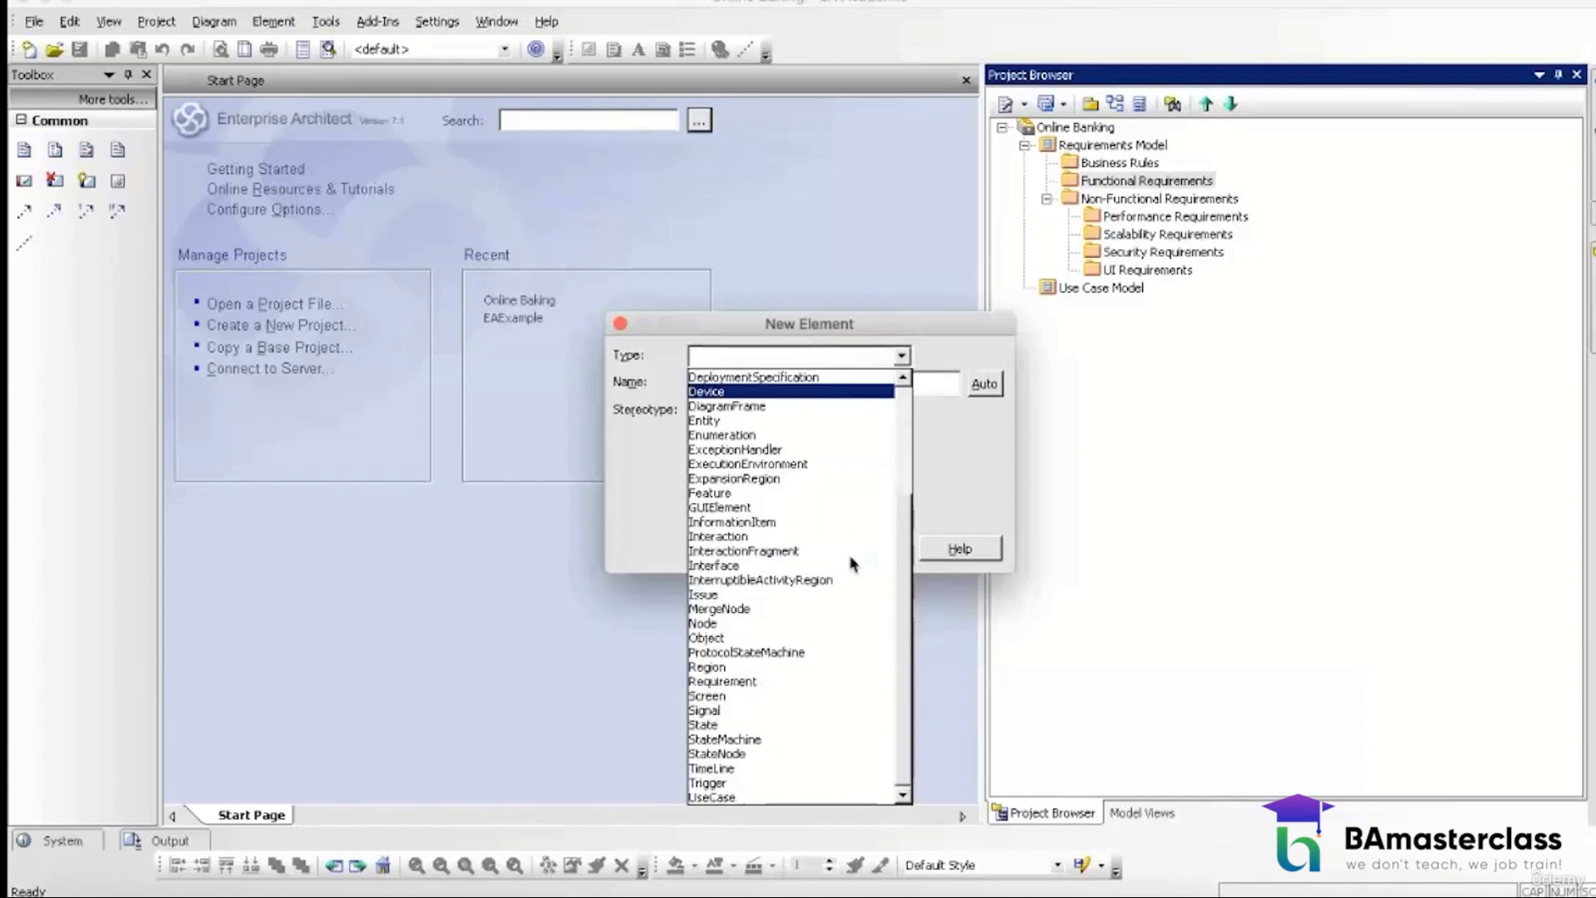
pyautogui.click(782, 681)
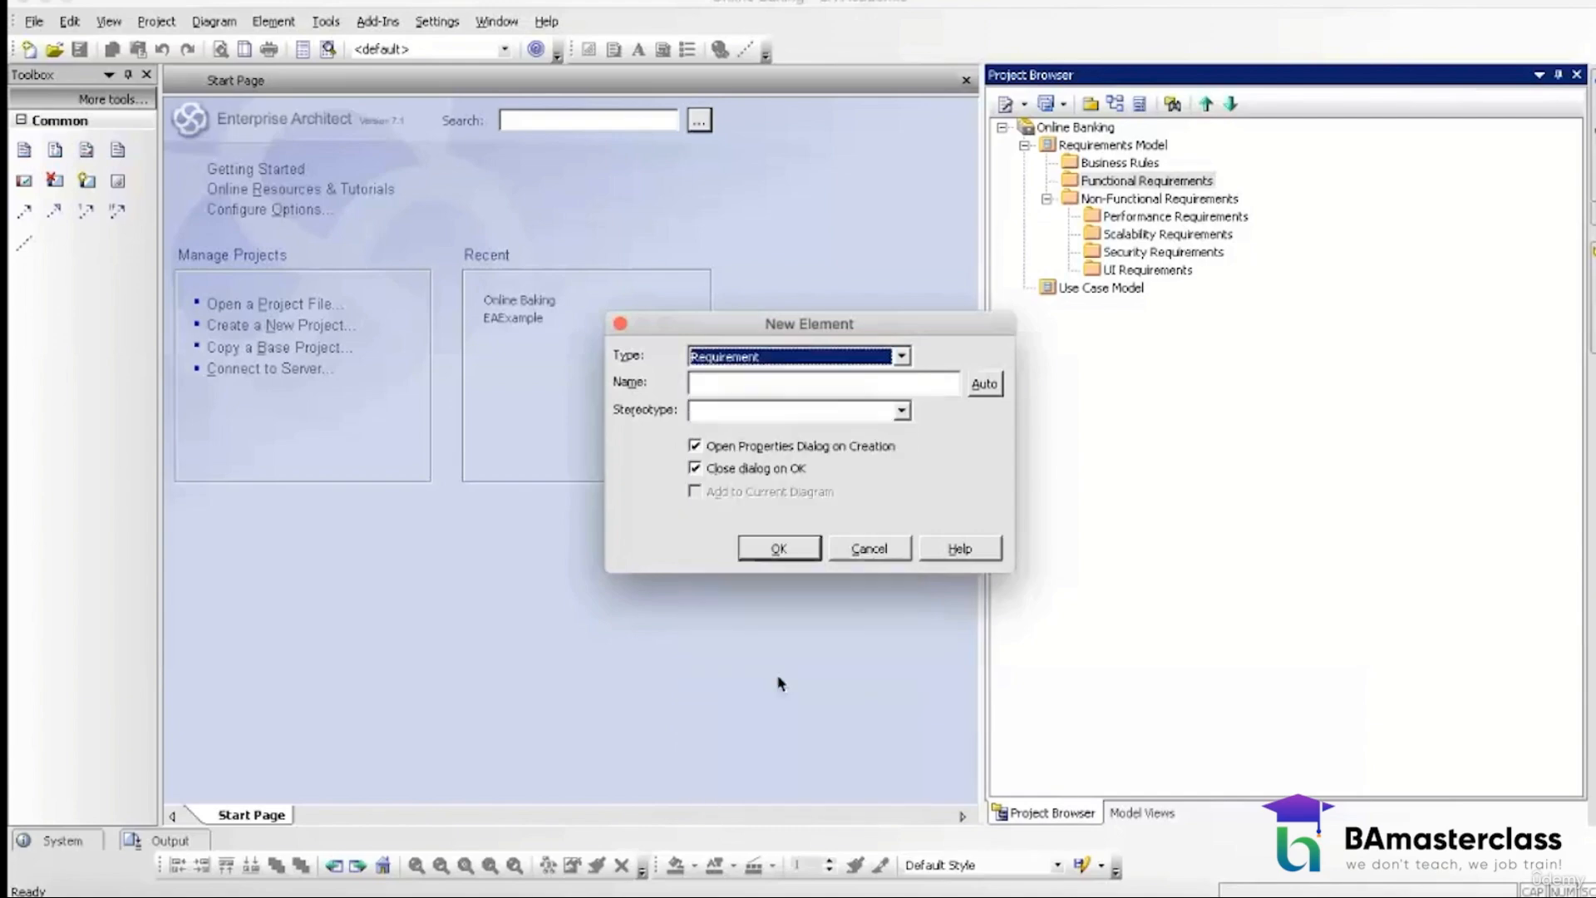
# Step: Create the requirement with stereotype FR and the copied text "System shall allow the users to order checks online" as its name
pyautogui.click(814, 384)
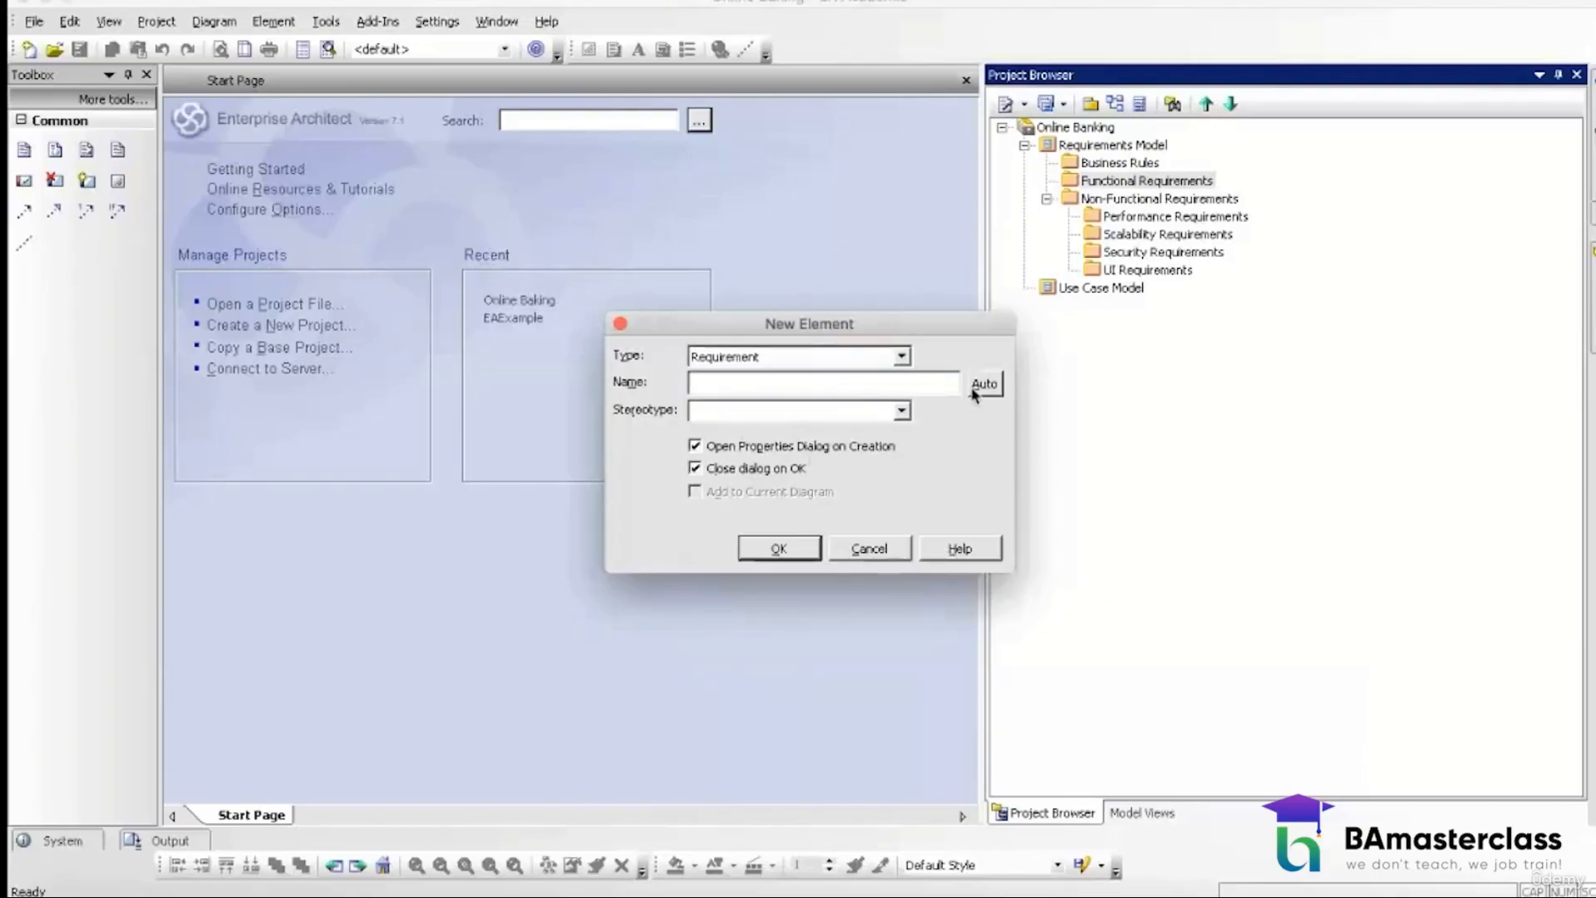
pyautogui.click(979, 410)
pyautogui.write('FR')
pyautogui.click(782, 549)
pyautogui.click(816, 485)
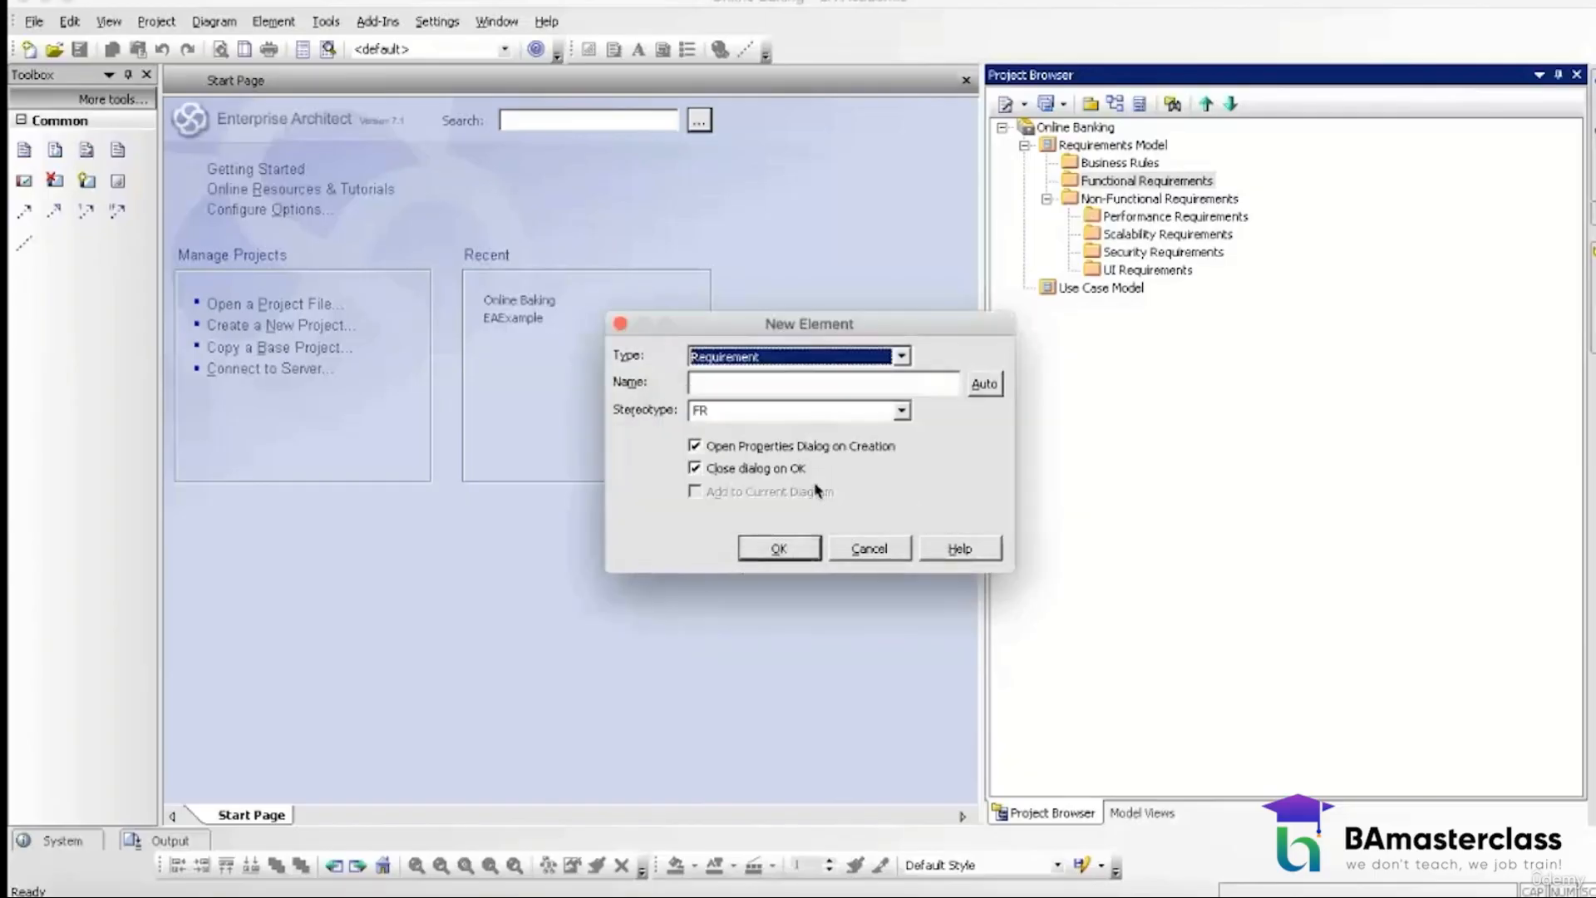
pyautogui.click(755, 384)
pyautogui.hotkey('ctrl', 'v')
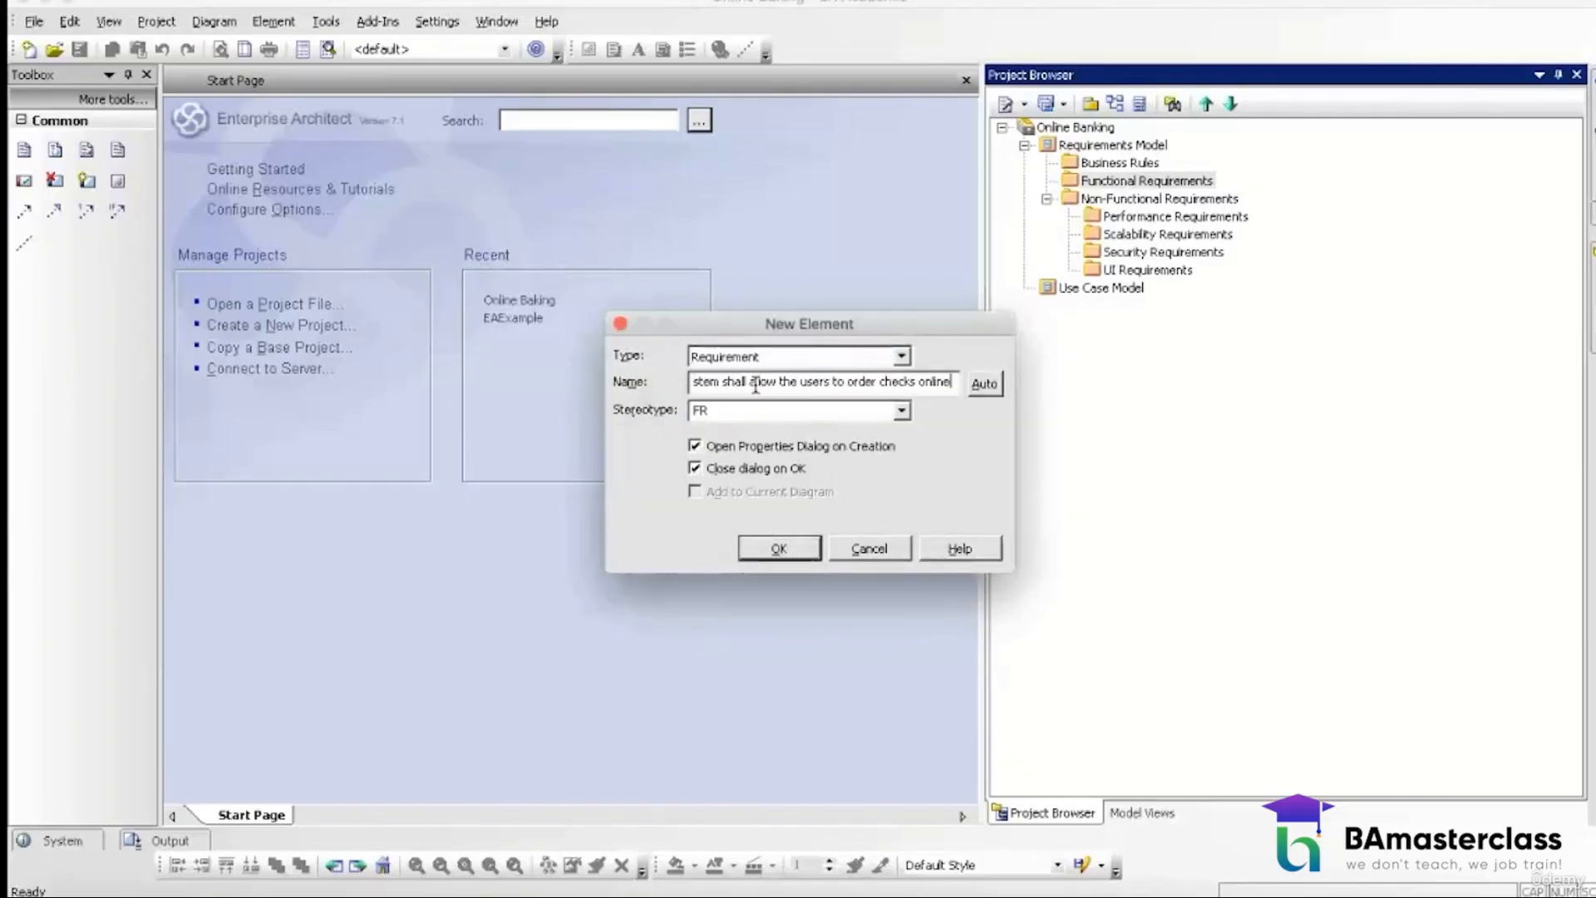
pyautogui.click(768, 554)
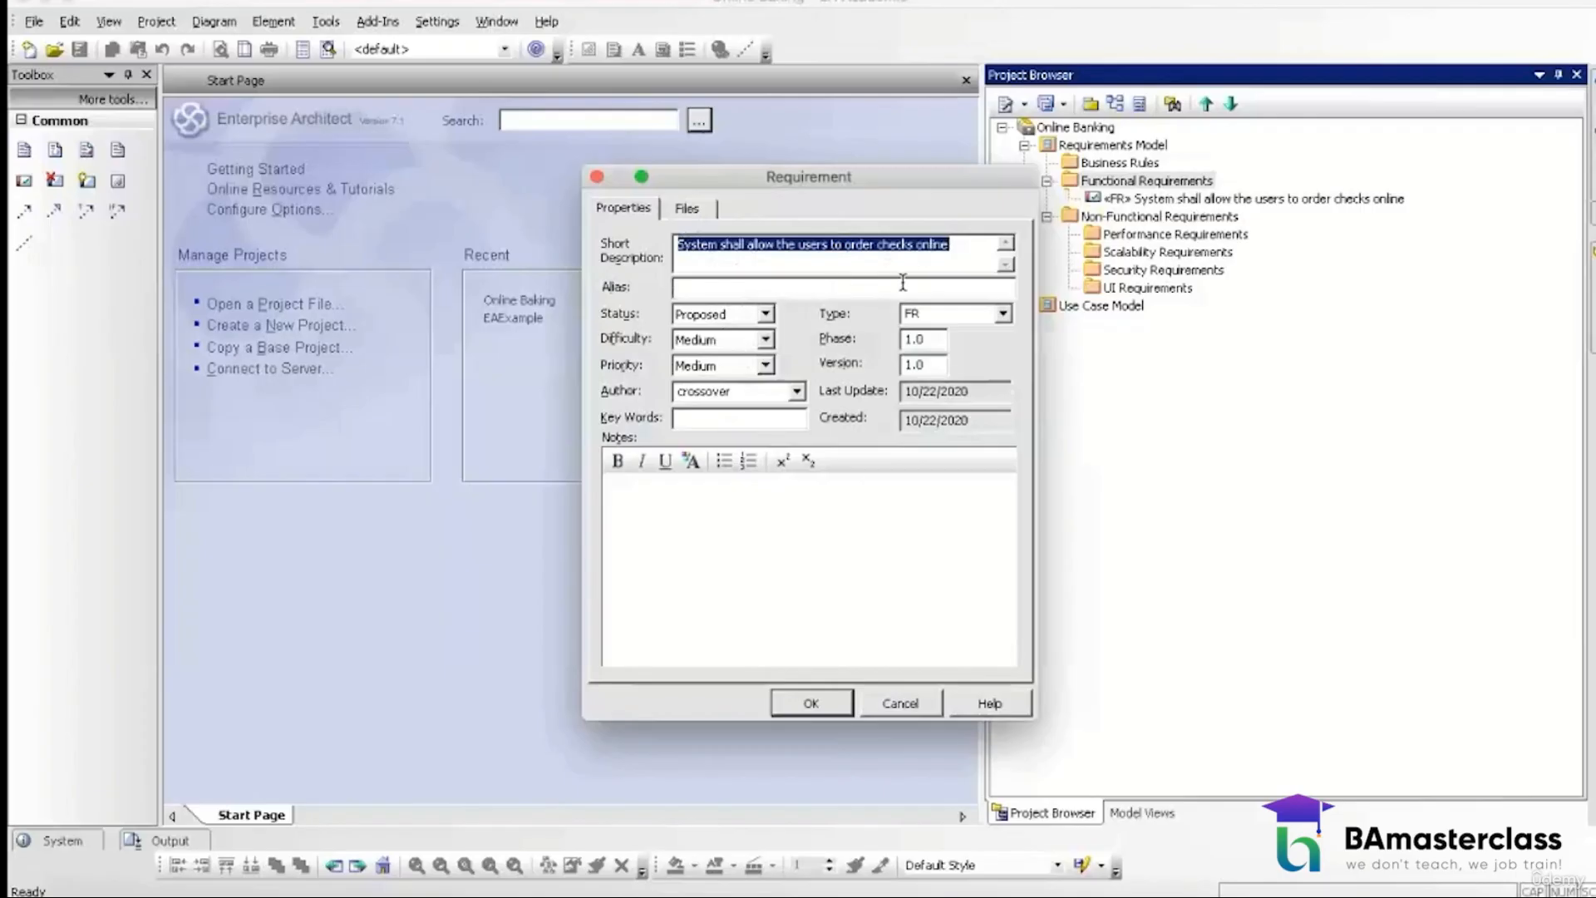
pyautogui.click(791, 586)
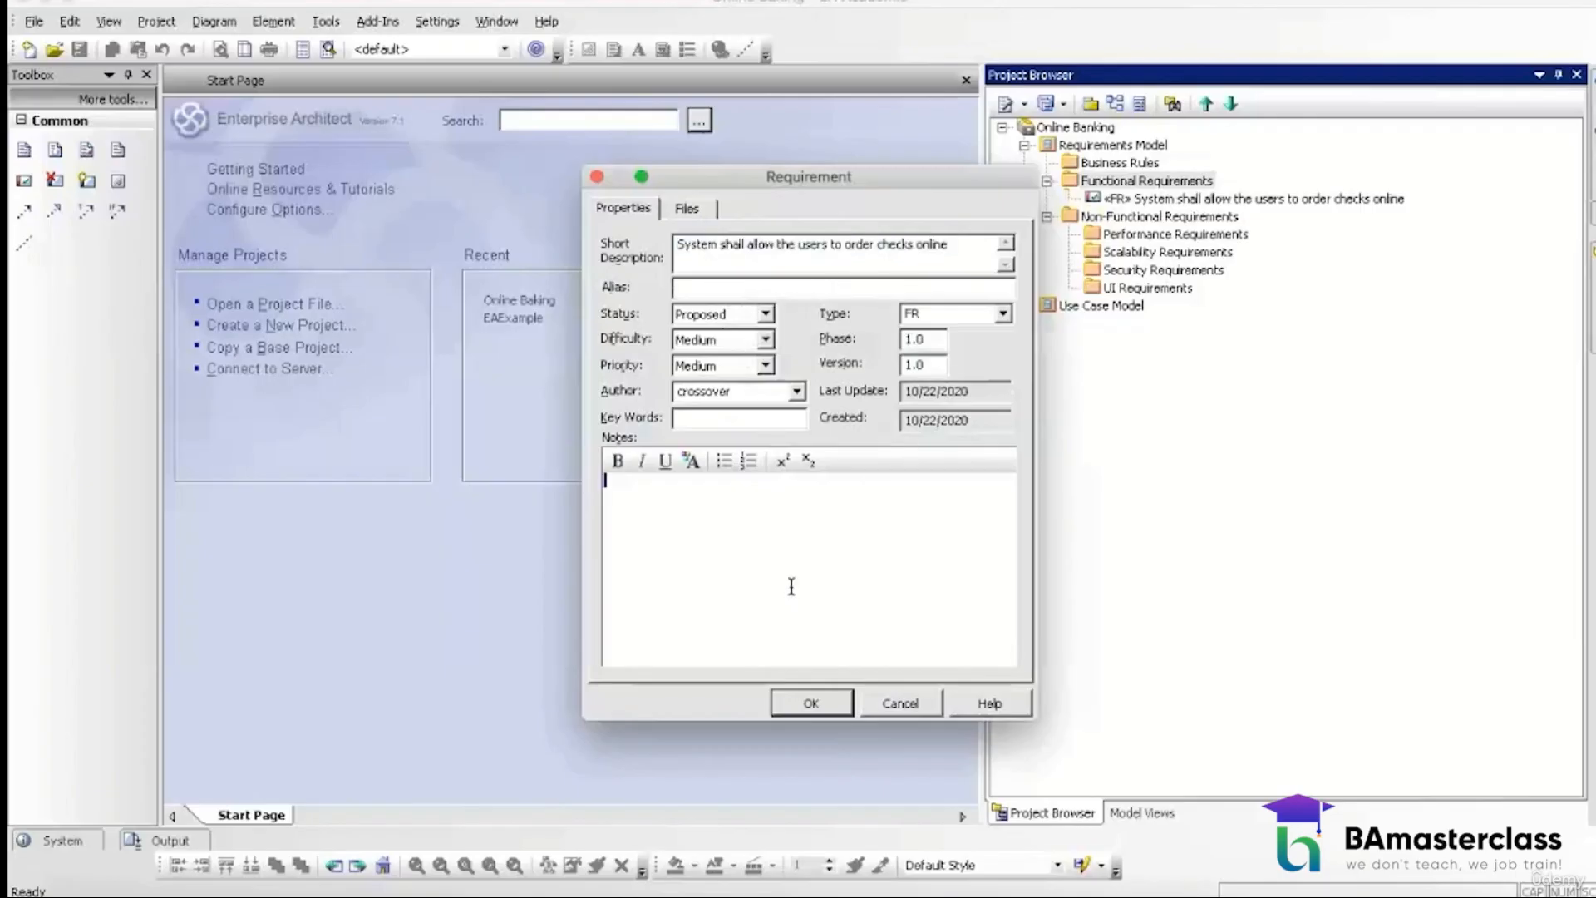
pyautogui.hotkey('ctrl', 'v')
pyautogui.hotkey('ctrl', 'a')
pyautogui.press('Delete')
# Step: Move the requirement's short description text into its notes
pyautogui.click(823, 266)
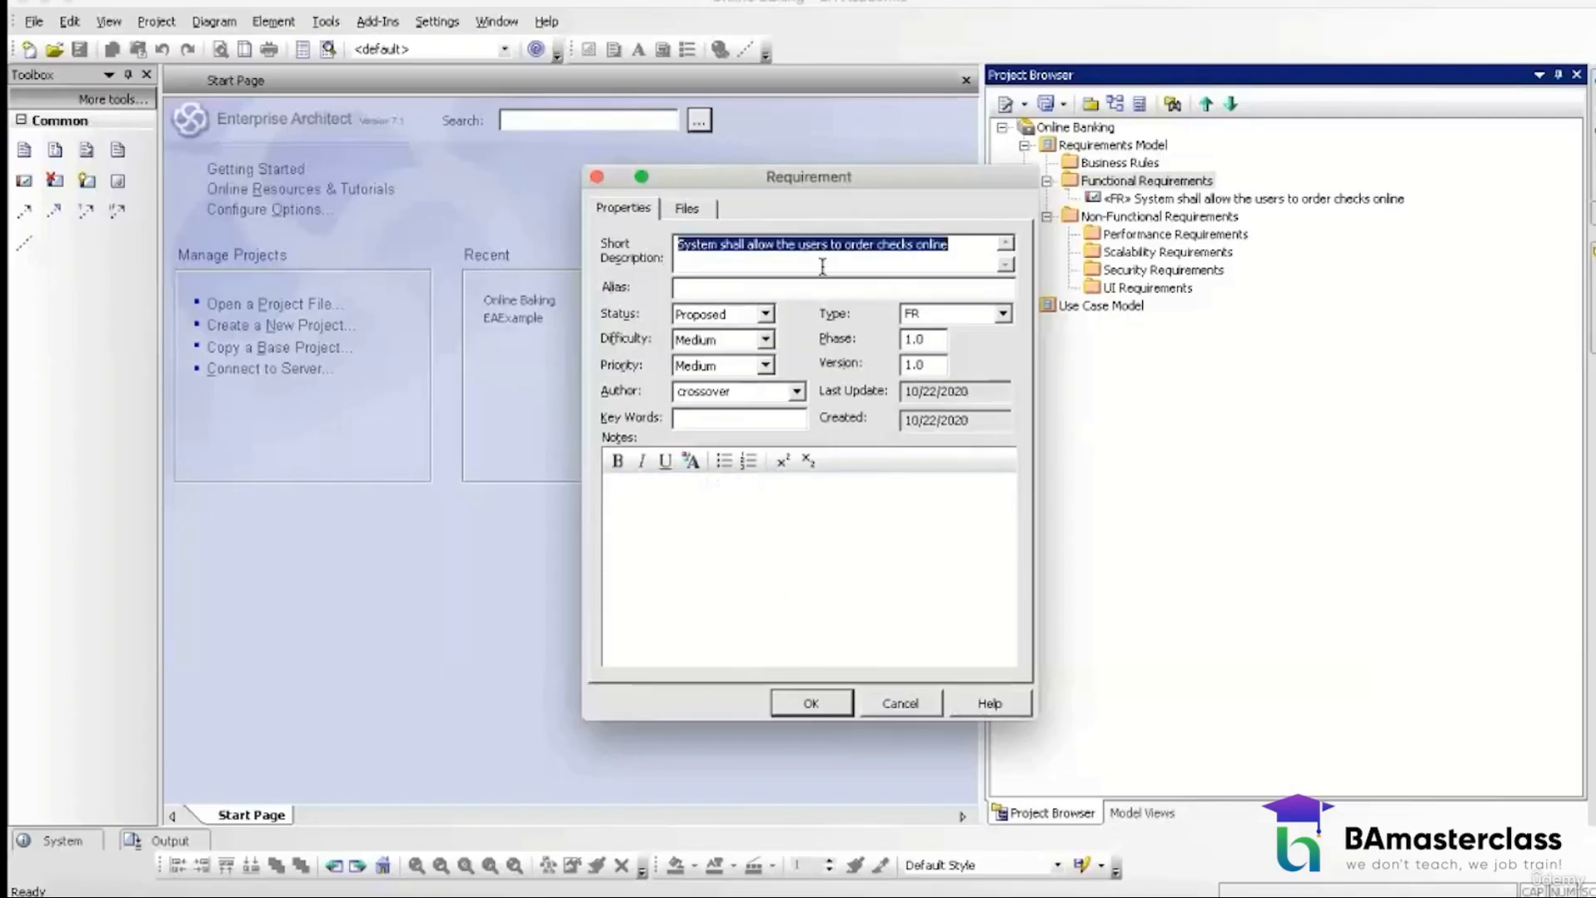
pyautogui.hotkey('ctrl', 'x')
pyautogui.click(783, 520)
pyautogui.hotkey('ctrl', 'v')
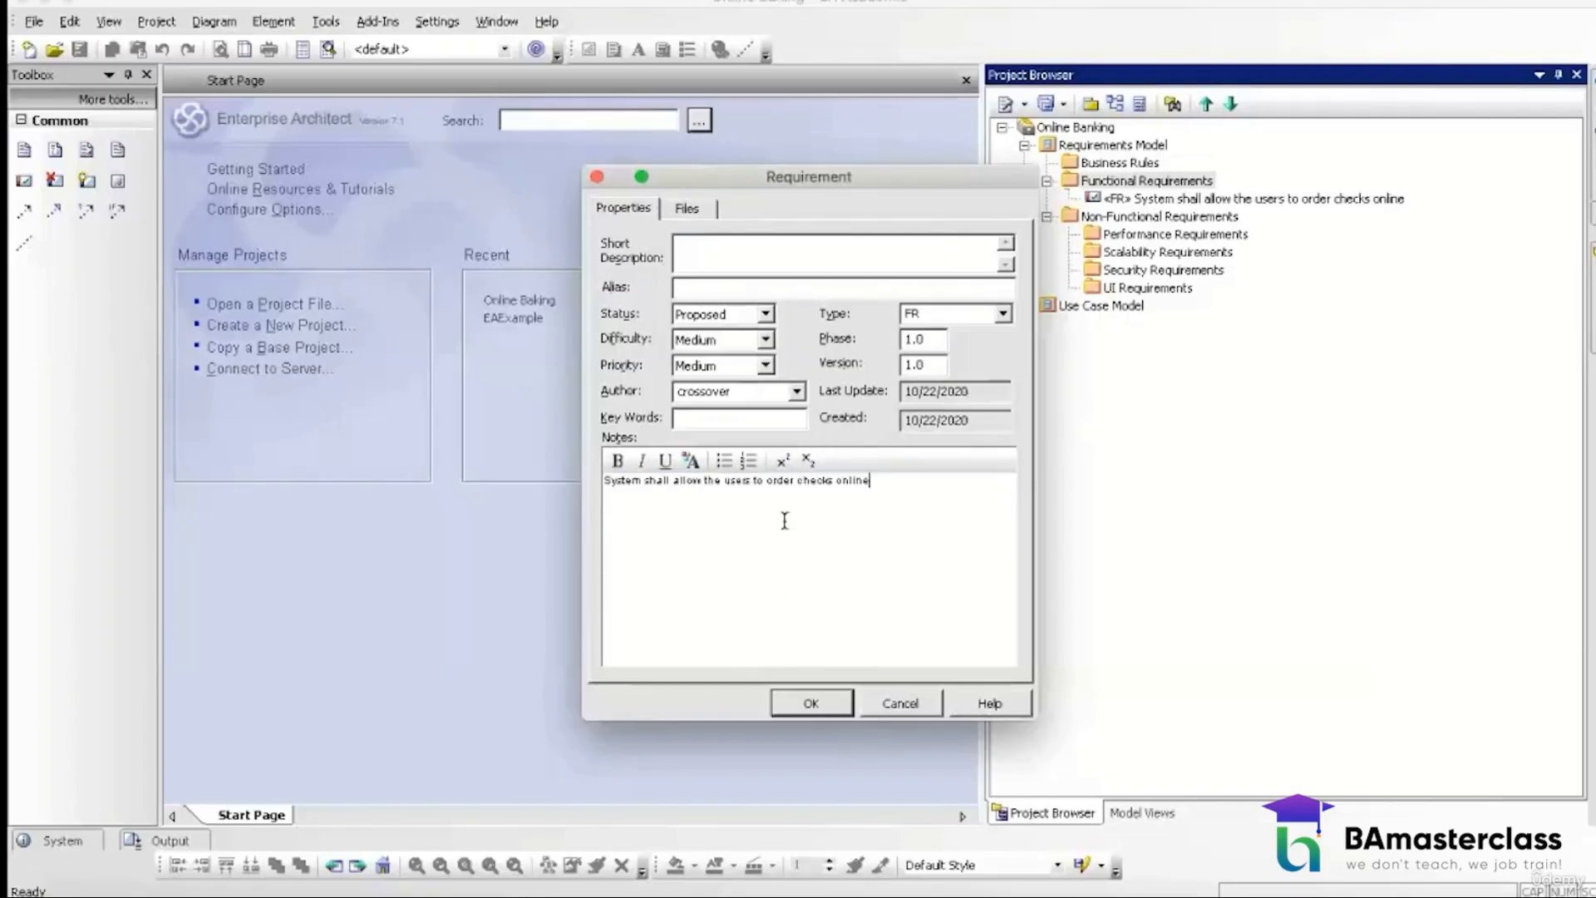
# Step: Set the requirement's short description to Allow Check Ordering, save it, and reopen its properties to check the entries
pyautogui.click(726, 261)
pyautogui.write('Allow Check Ordering')
pyautogui.click(811, 704)
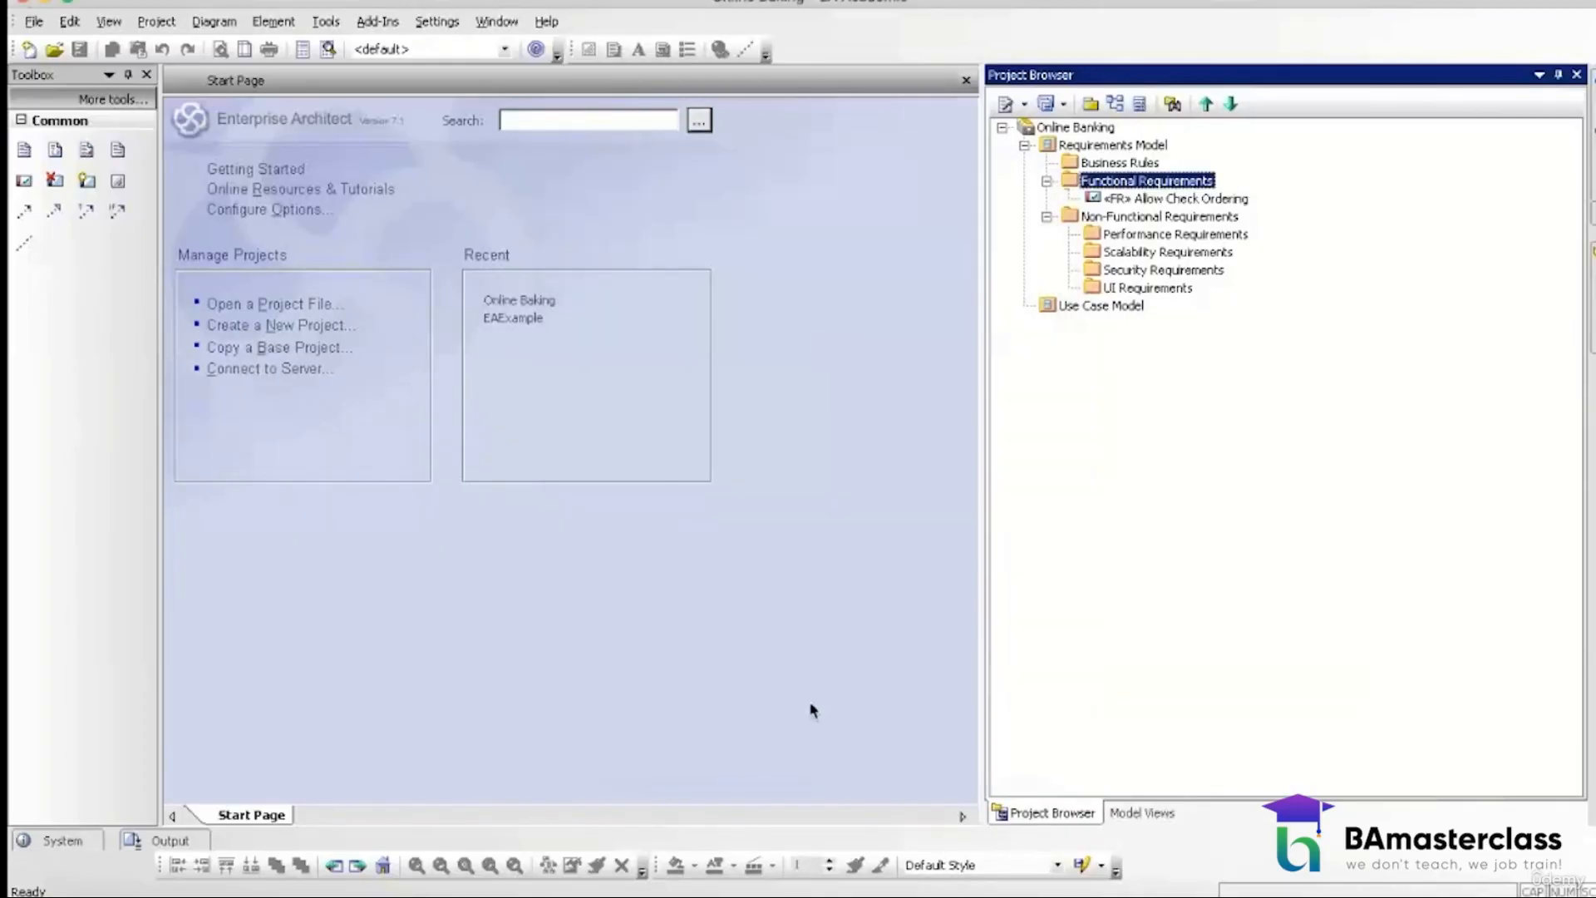
pyautogui.doubleClick(1133, 199)
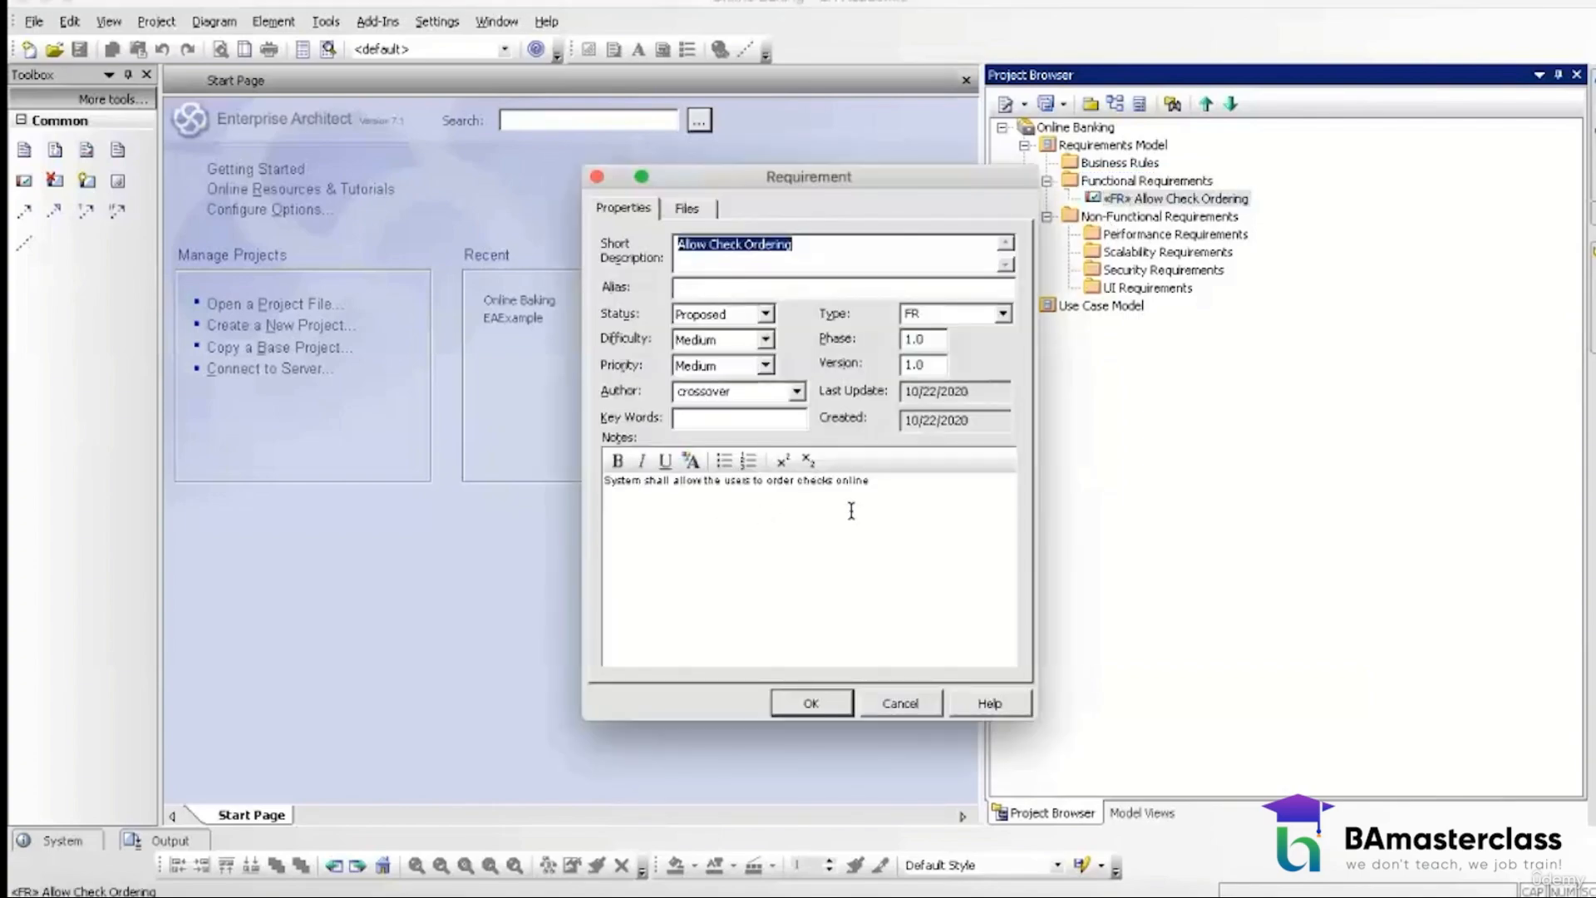
pyautogui.click(822, 708)
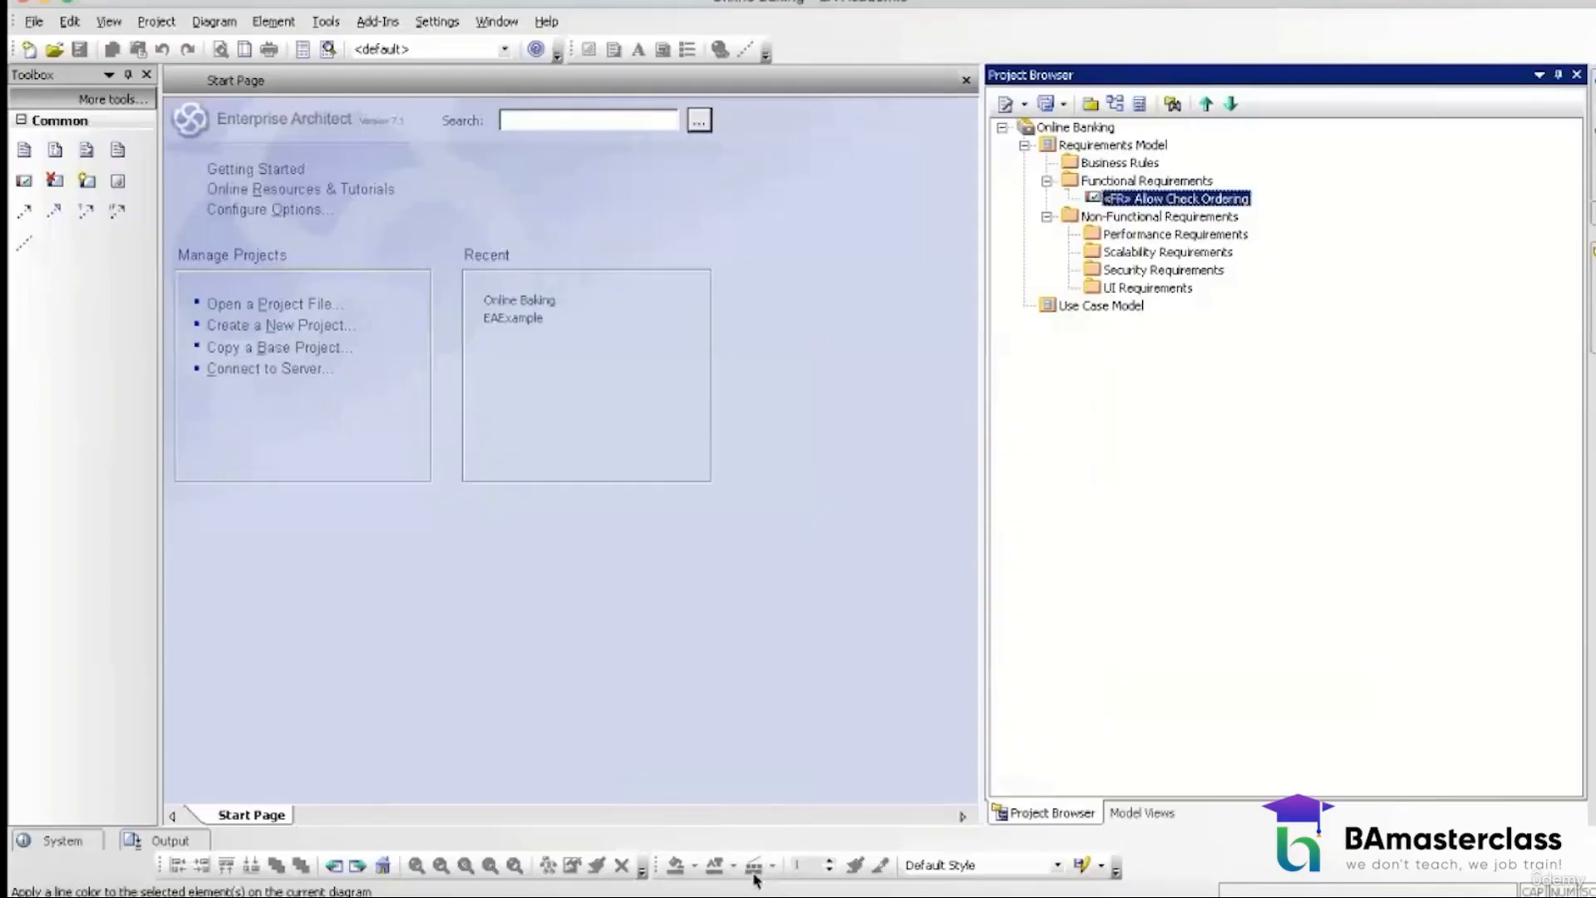
# Step: Switch to Word, try to copy requirement 2, "System shall allow the user to transfer funds internally", and return to Enterprise Architect
pyautogui.click(729, 894)
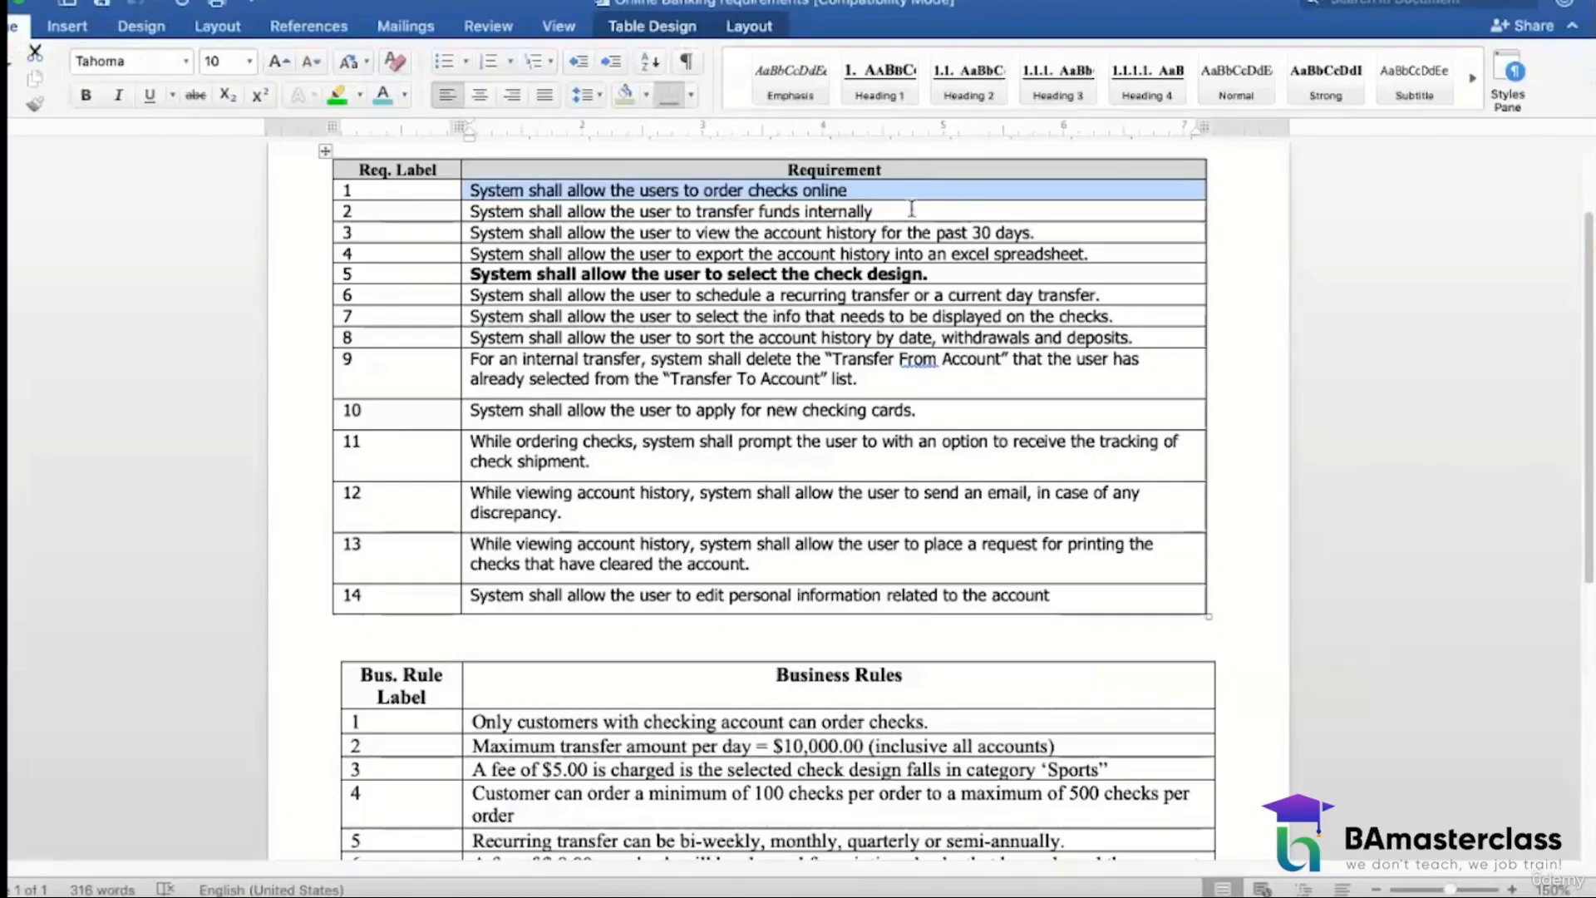
pyautogui.moveTo(918, 211); pyautogui.dragTo(465, 213)
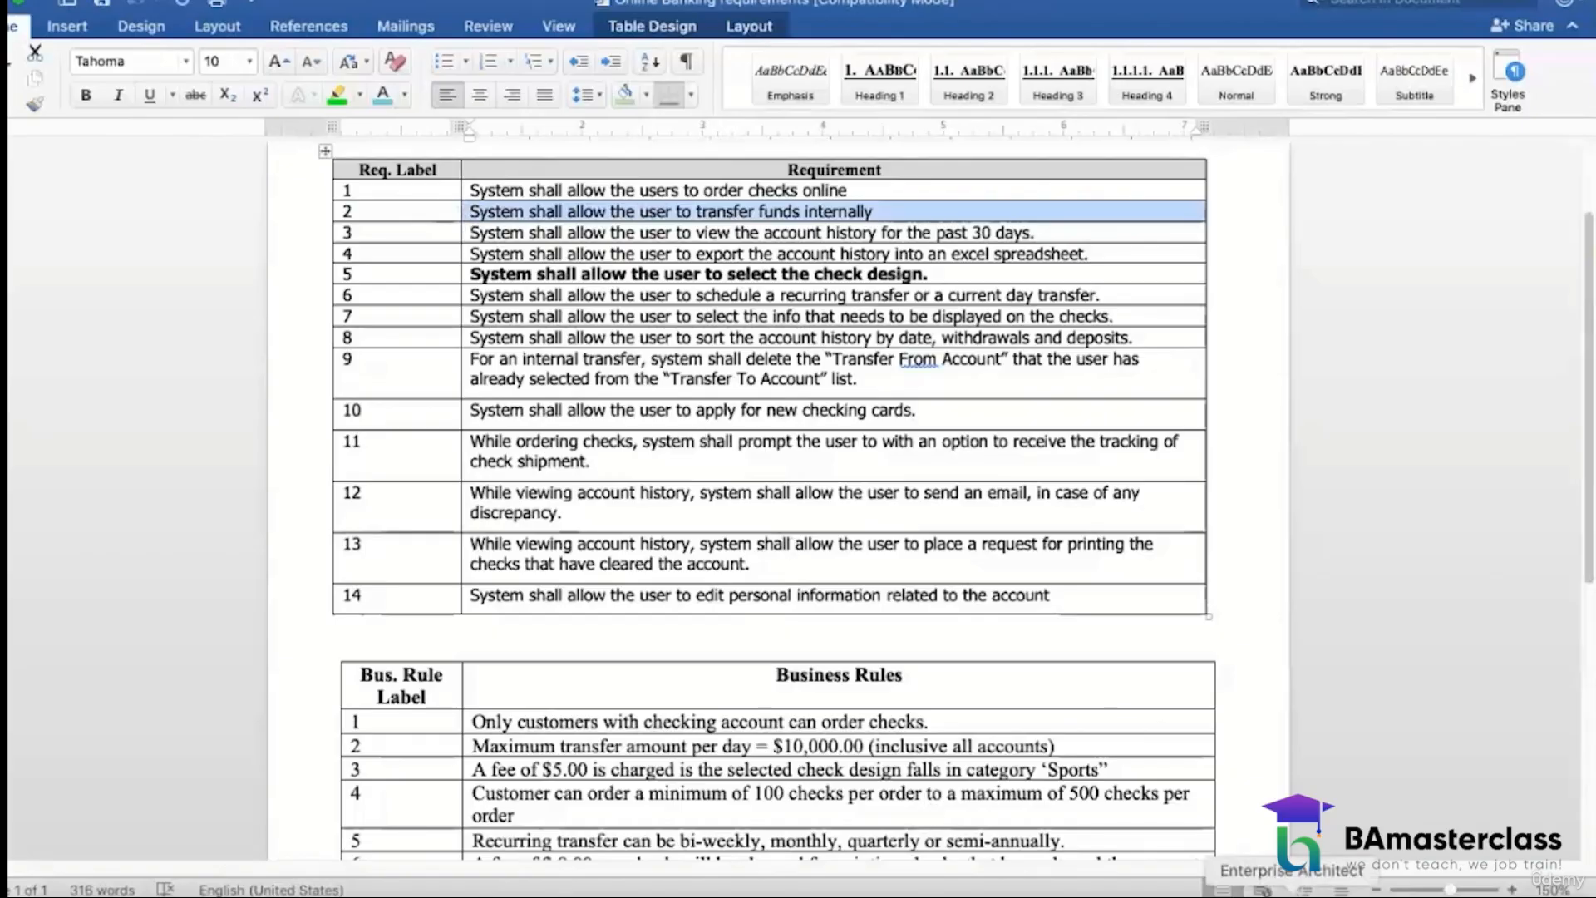
pyautogui.click(1291, 887)
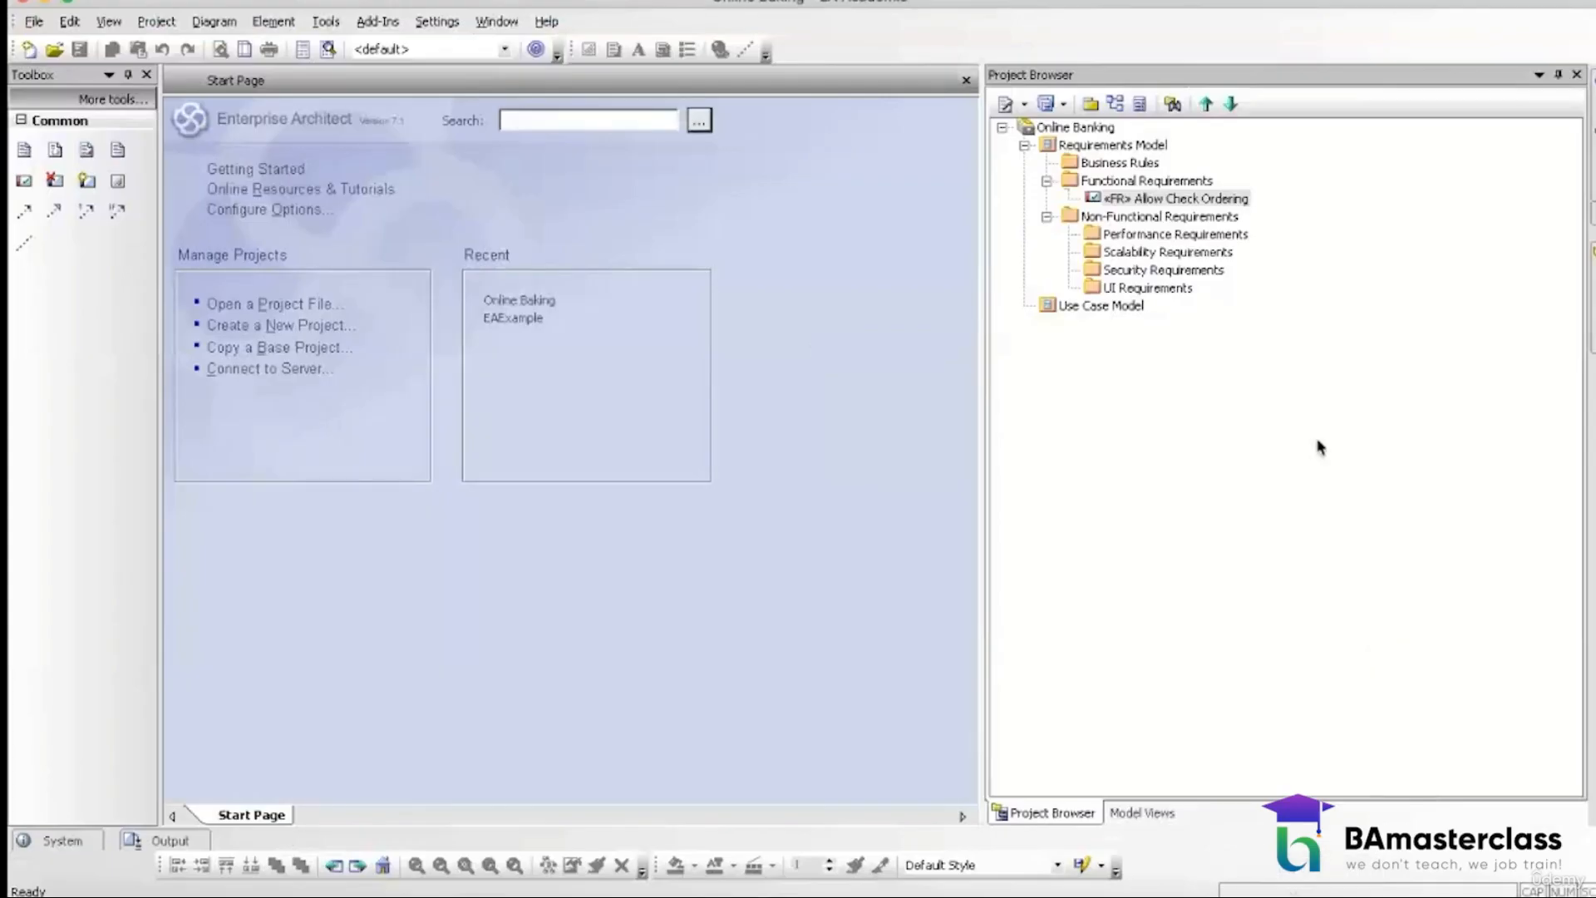
# Step: Create an FR requirement in Functional Requirements named "System shall allow the users to order checks online" and put the same text in its notes
pyautogui.click(1134, 182)
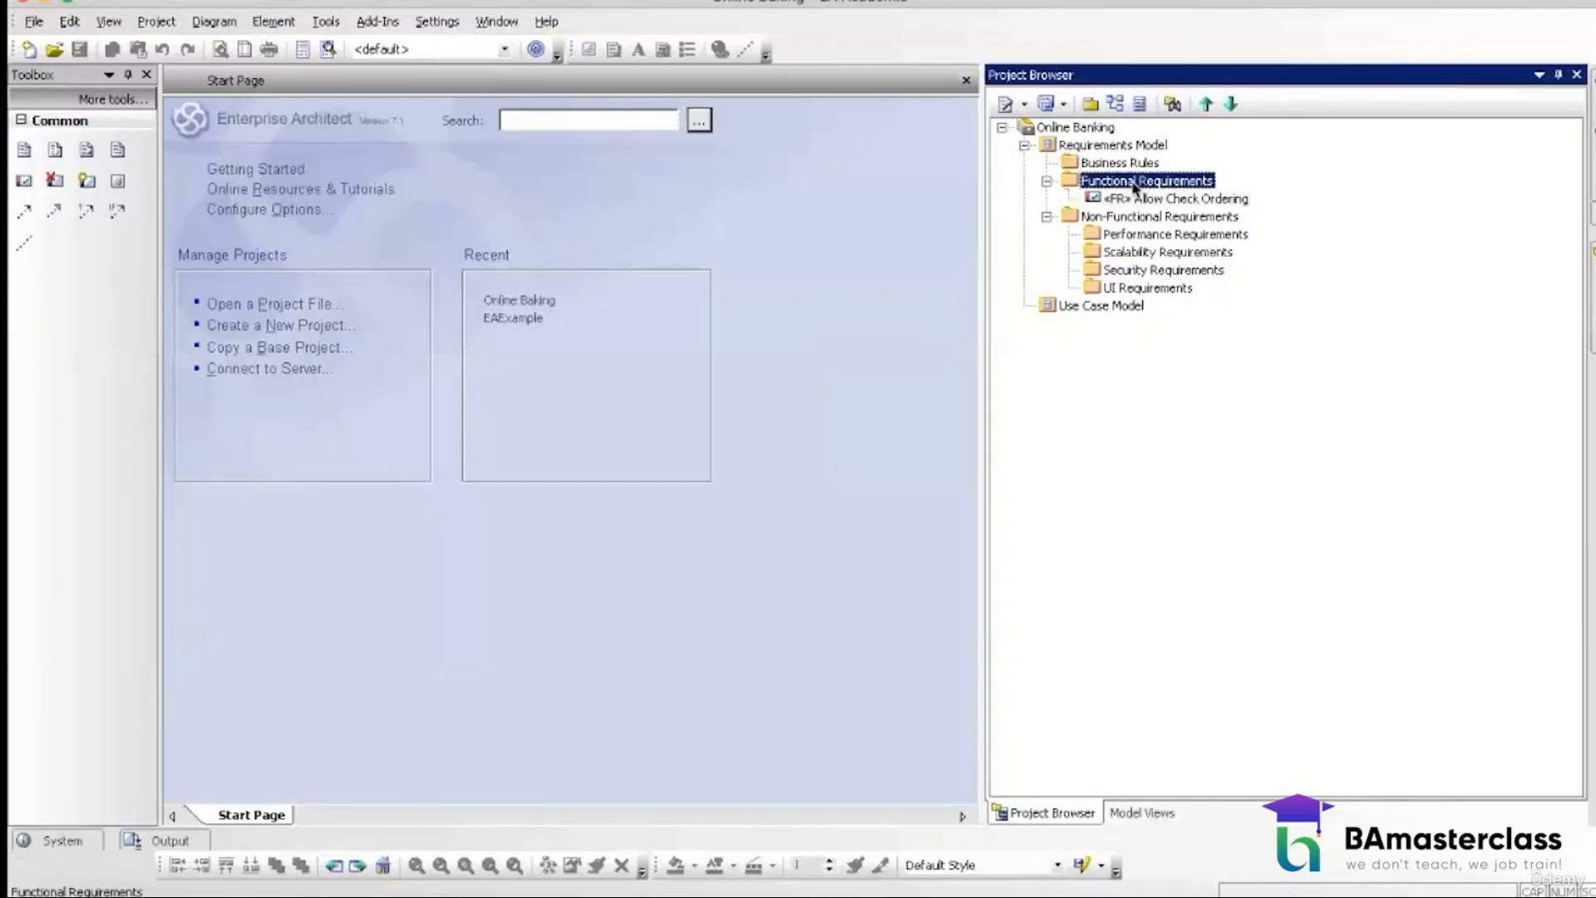
pyautogui.rightClick(1134, 186)
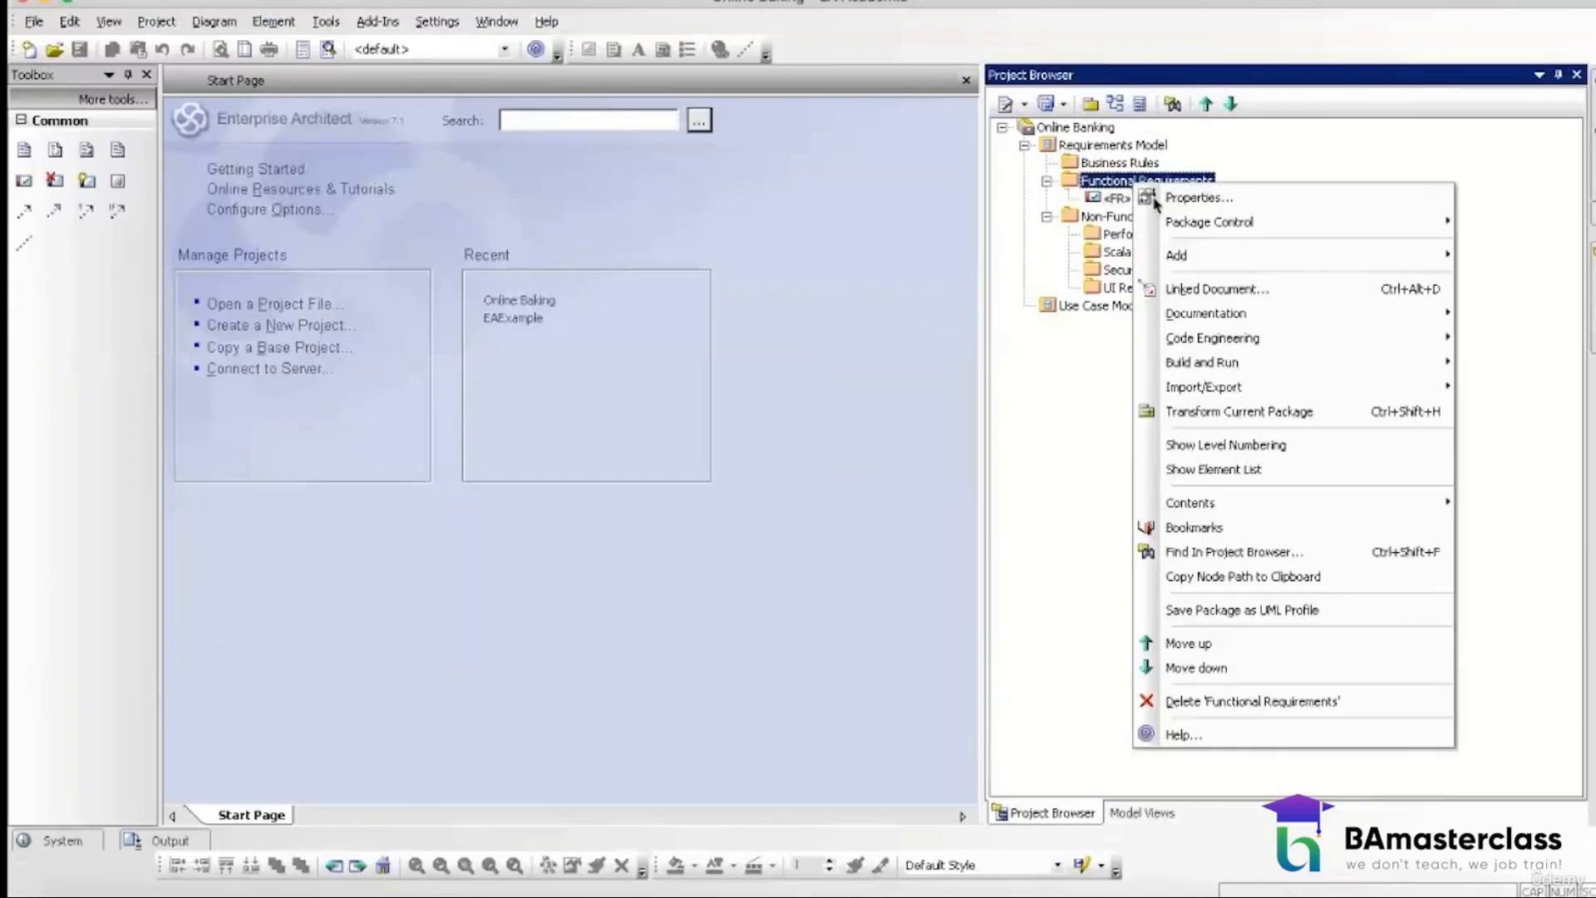
pyautogui.moveTo(1188, 255)
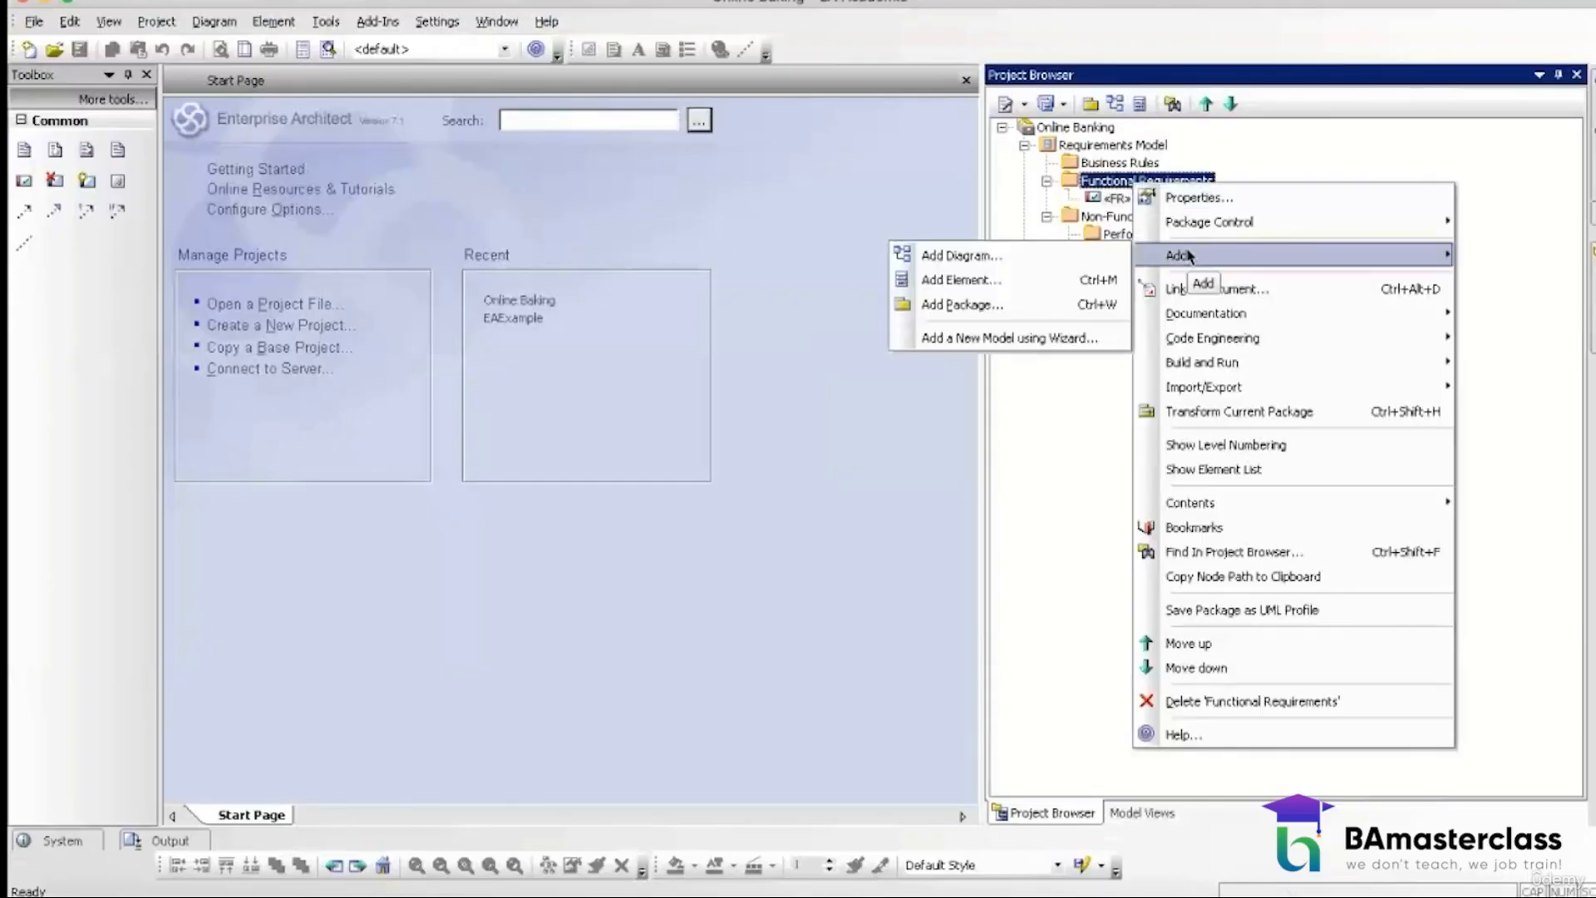
pyautogui.click(1011, 279)
pyautogui.click(796, 383)
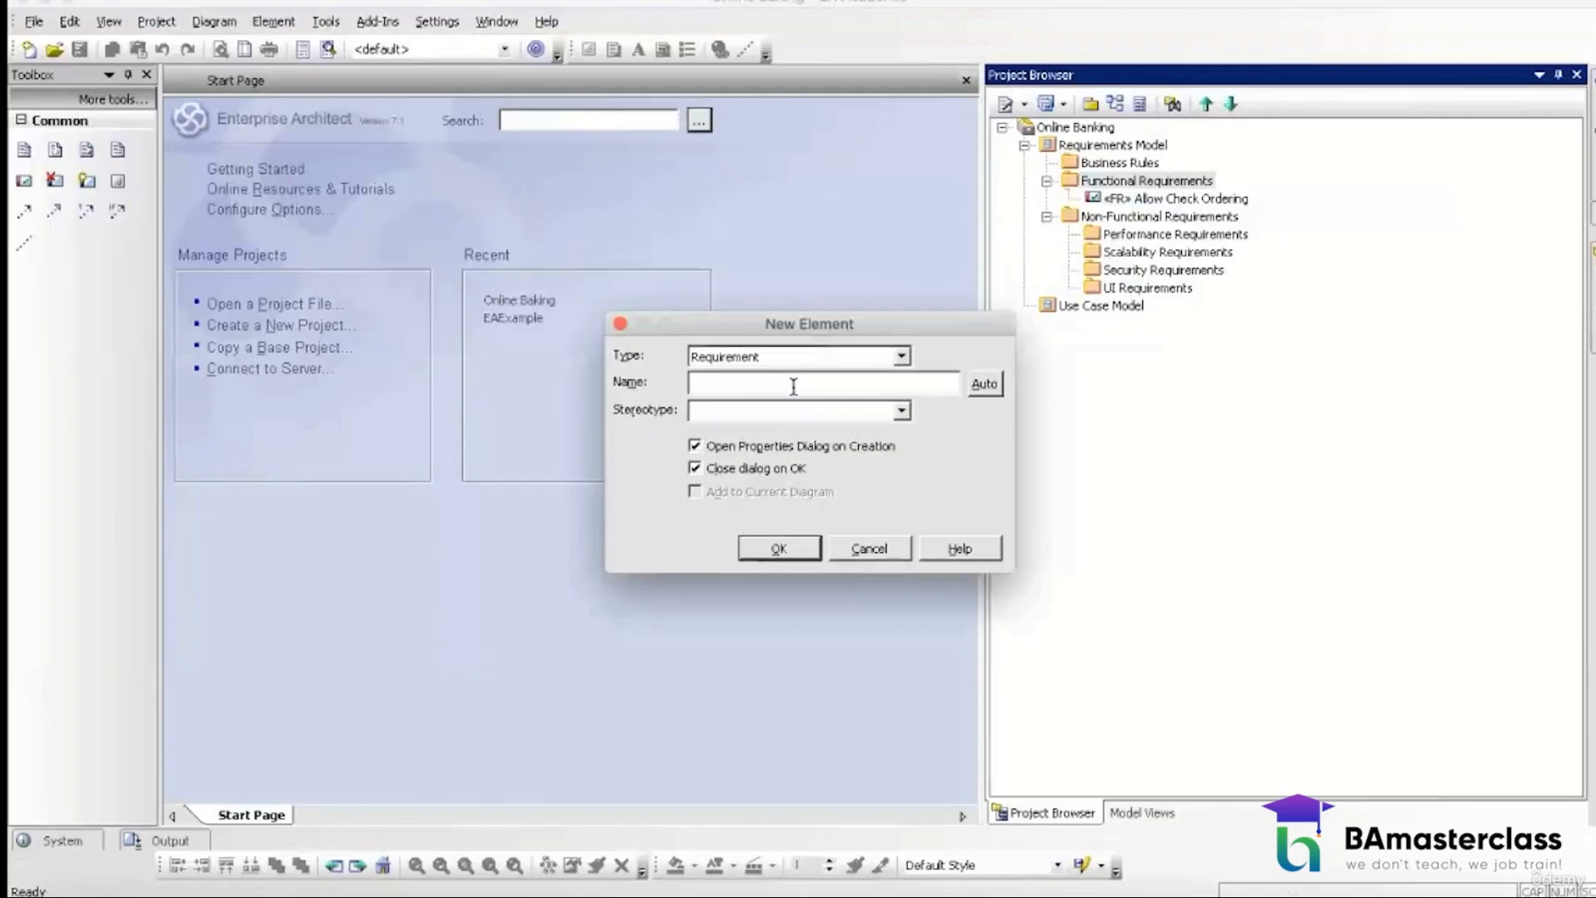
pyautogui.write('The system shall allow the users to order checks online')
pyautogui.click(776, 419)
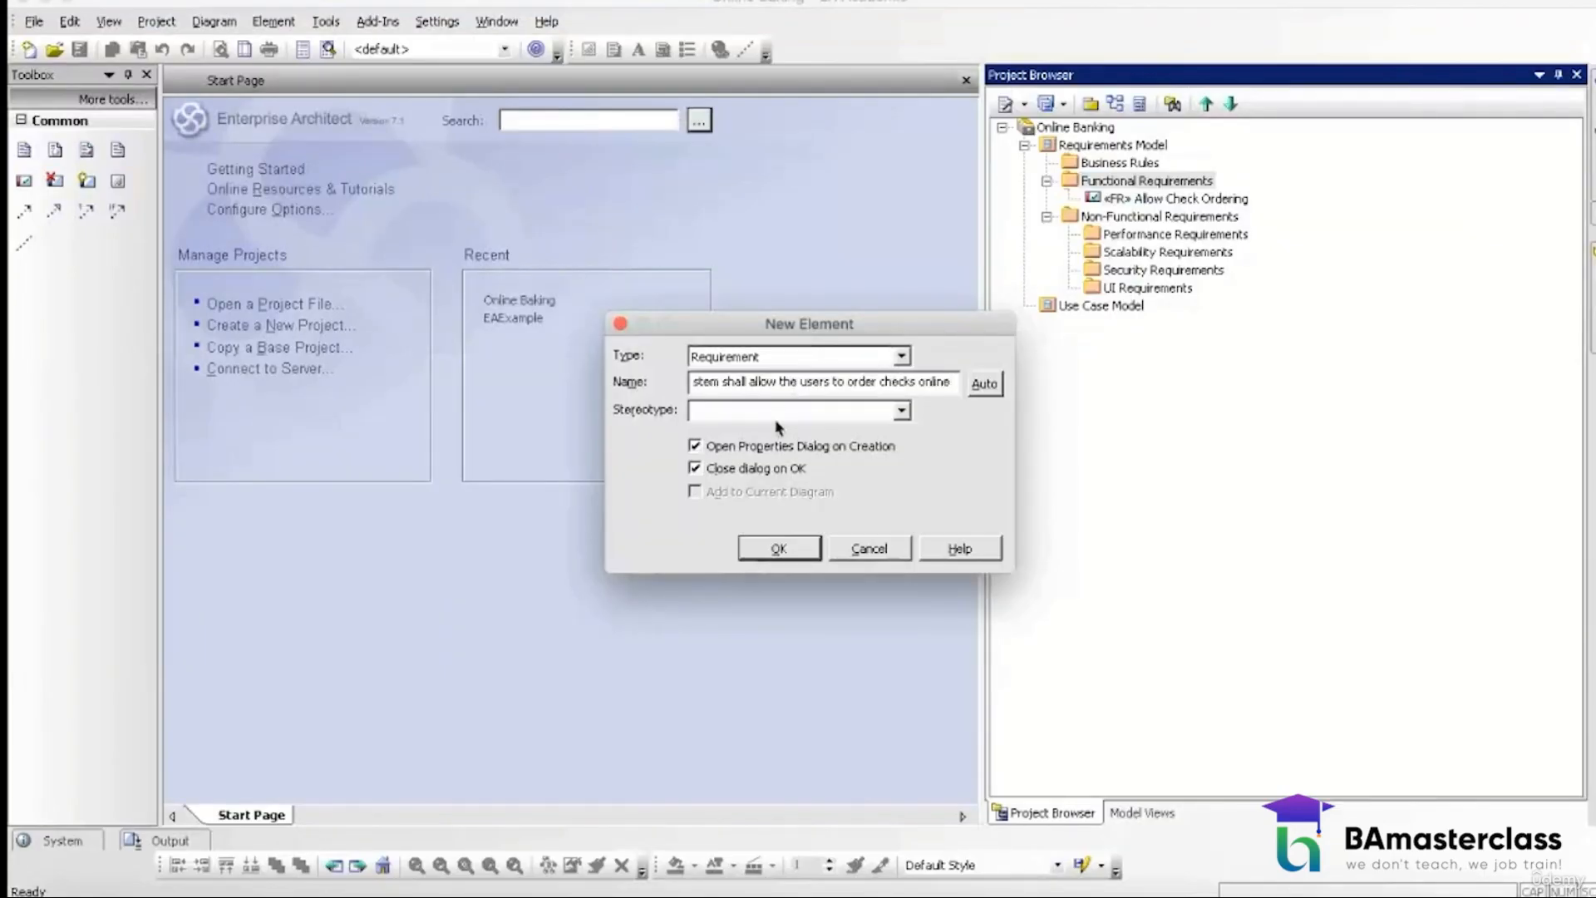
pyautogui.write('FR')
pyautogui.click(768, 555)
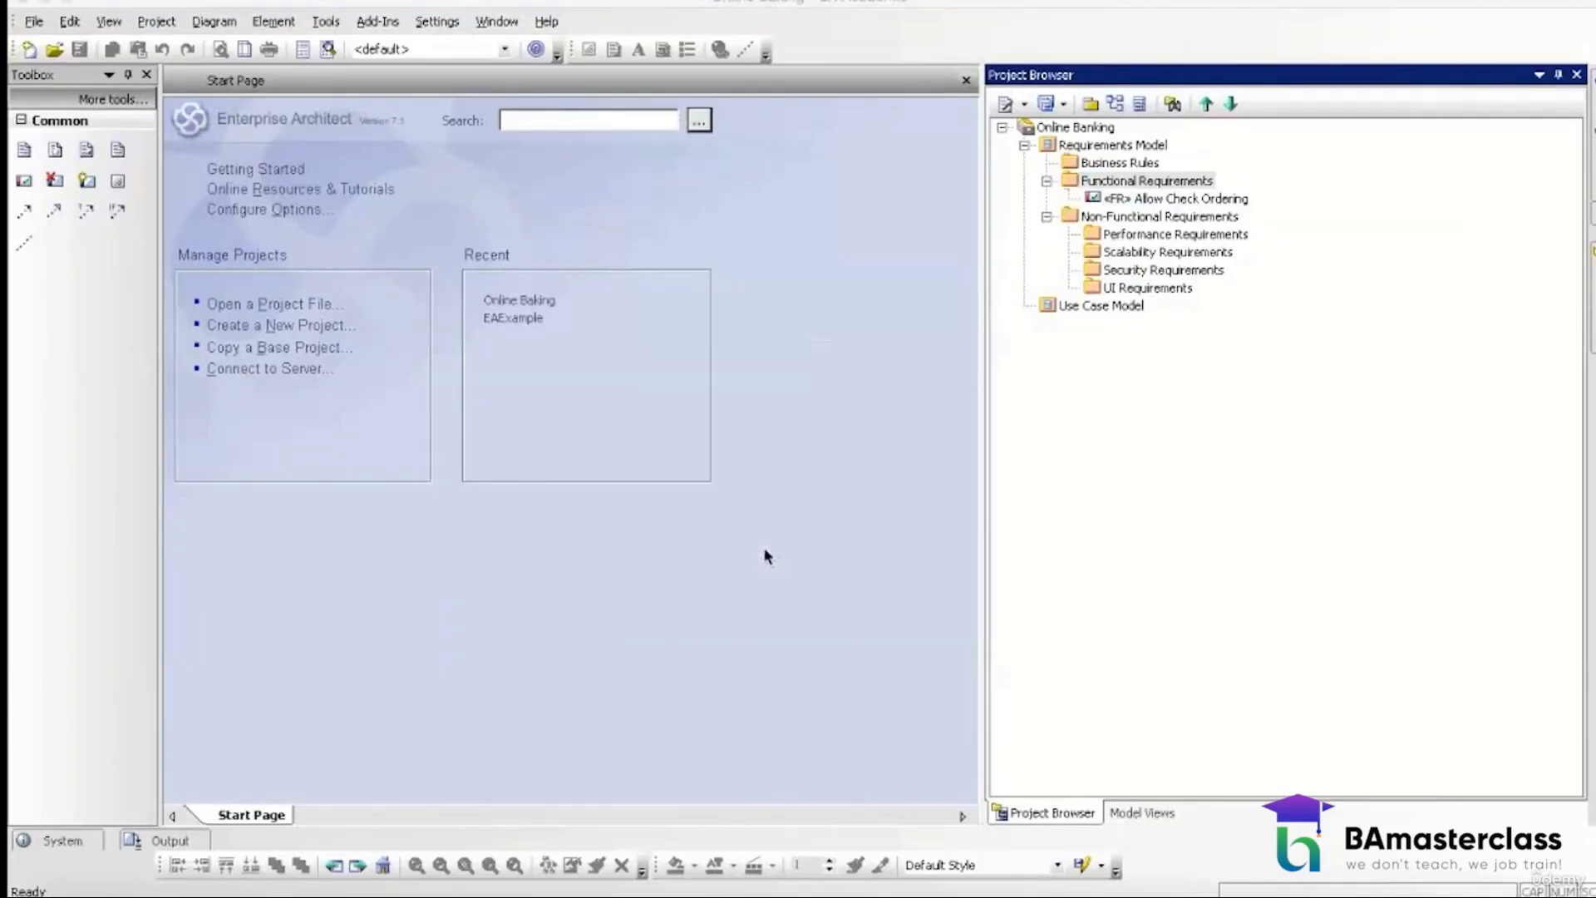
pyautogui.click(748, 519)
pyautogui.write('System shall allow the users to order checks online')
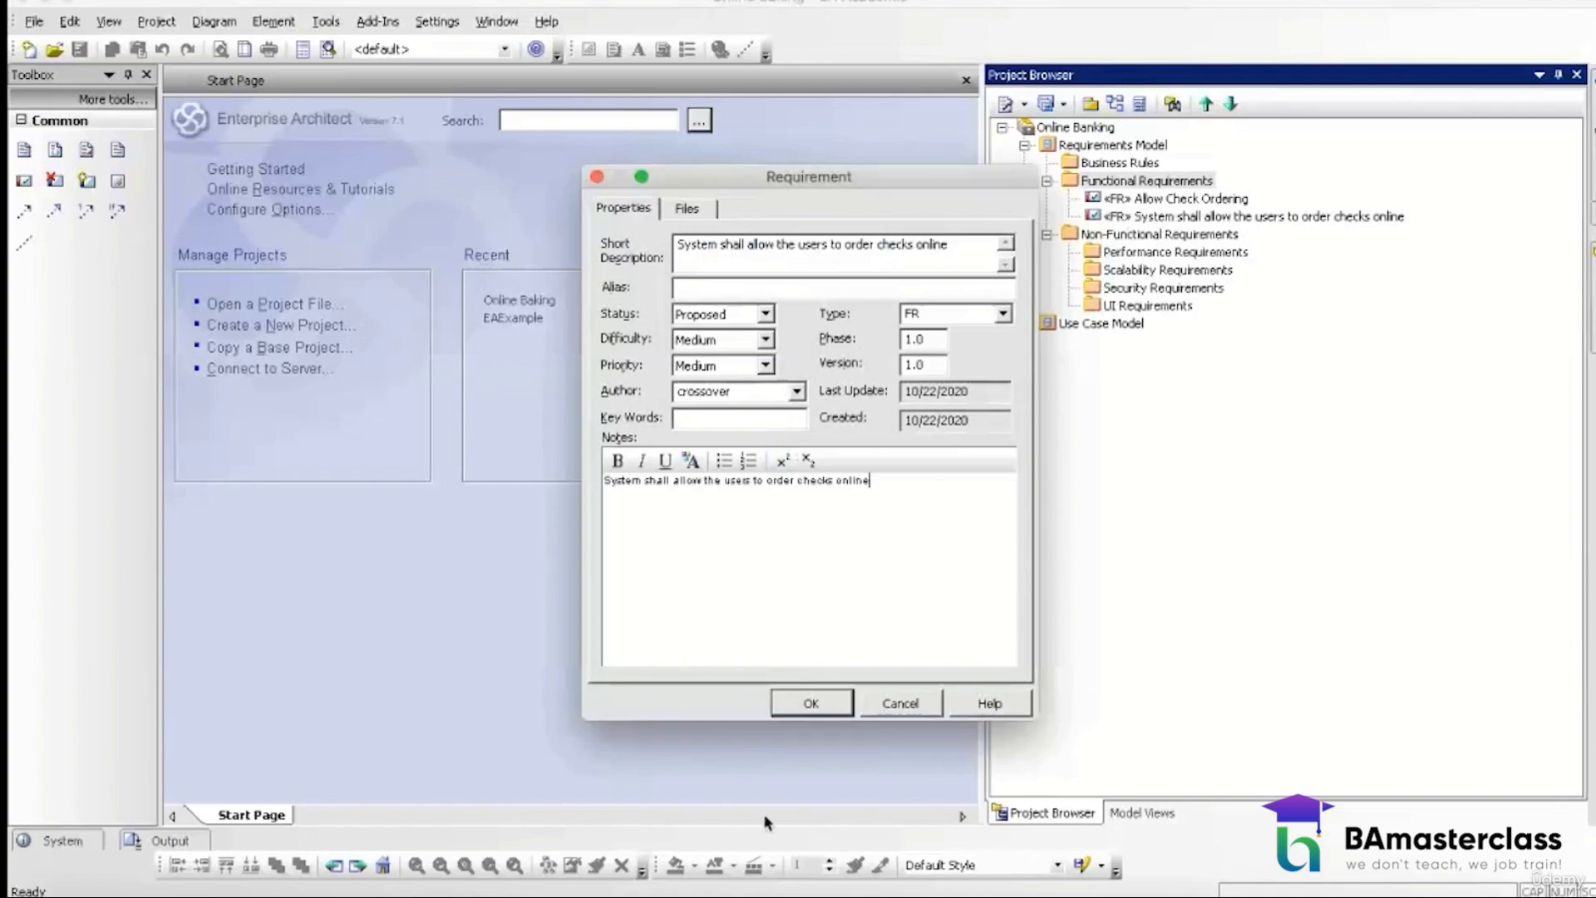
# Step: Look up requirement 2 in the Word document and try to replace the new requirement's notes with its text
pyautogui.click(768, 863)
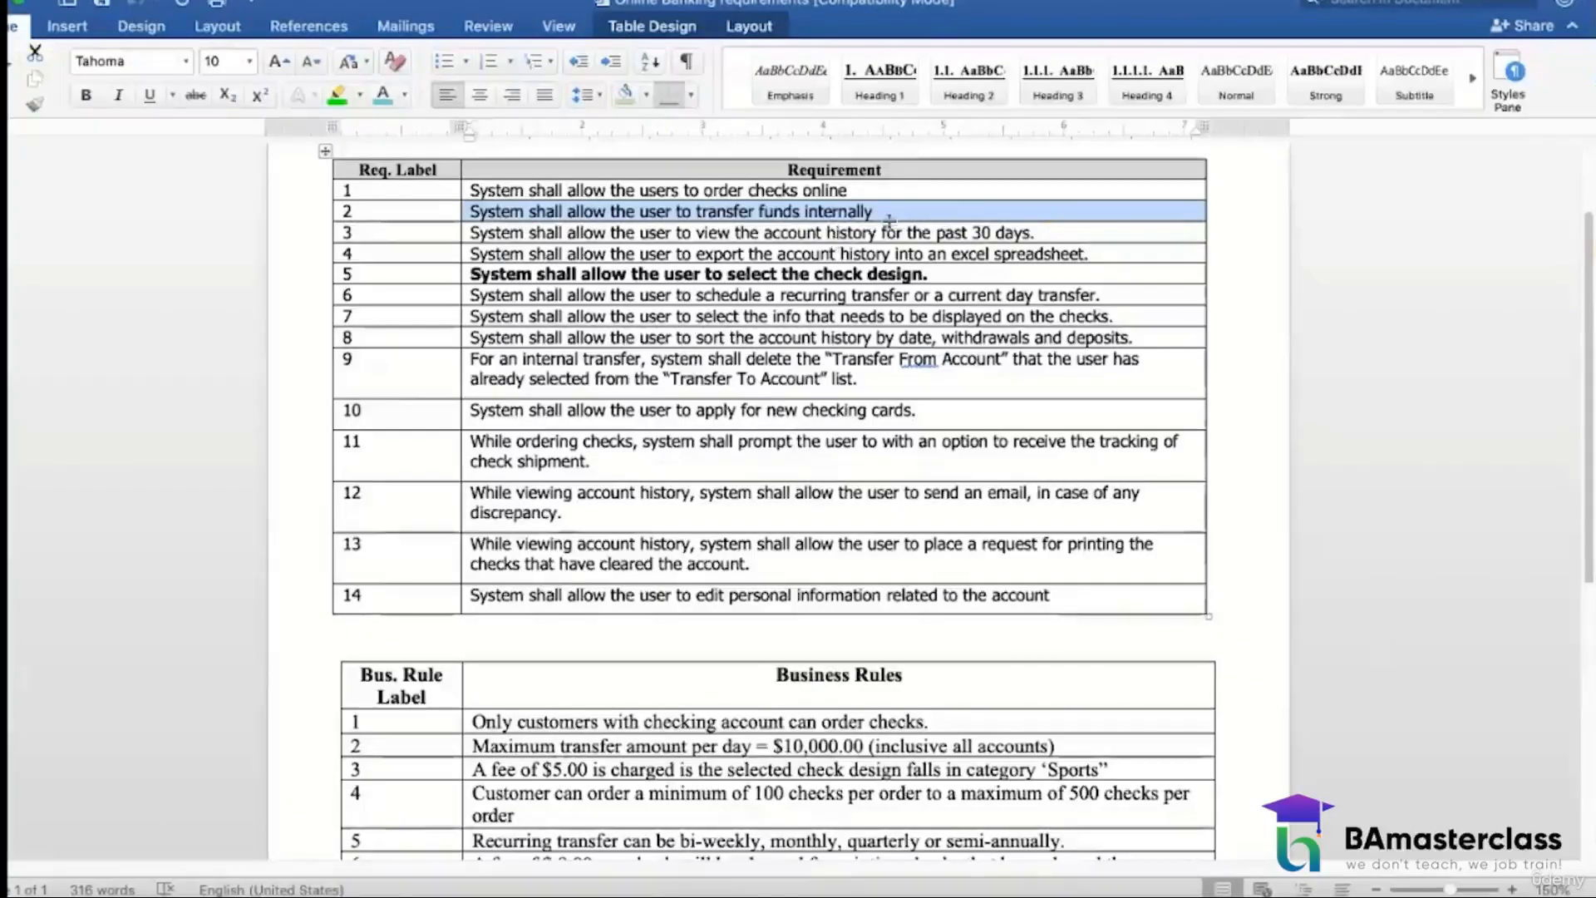
pyautogui.click(1292, 893)
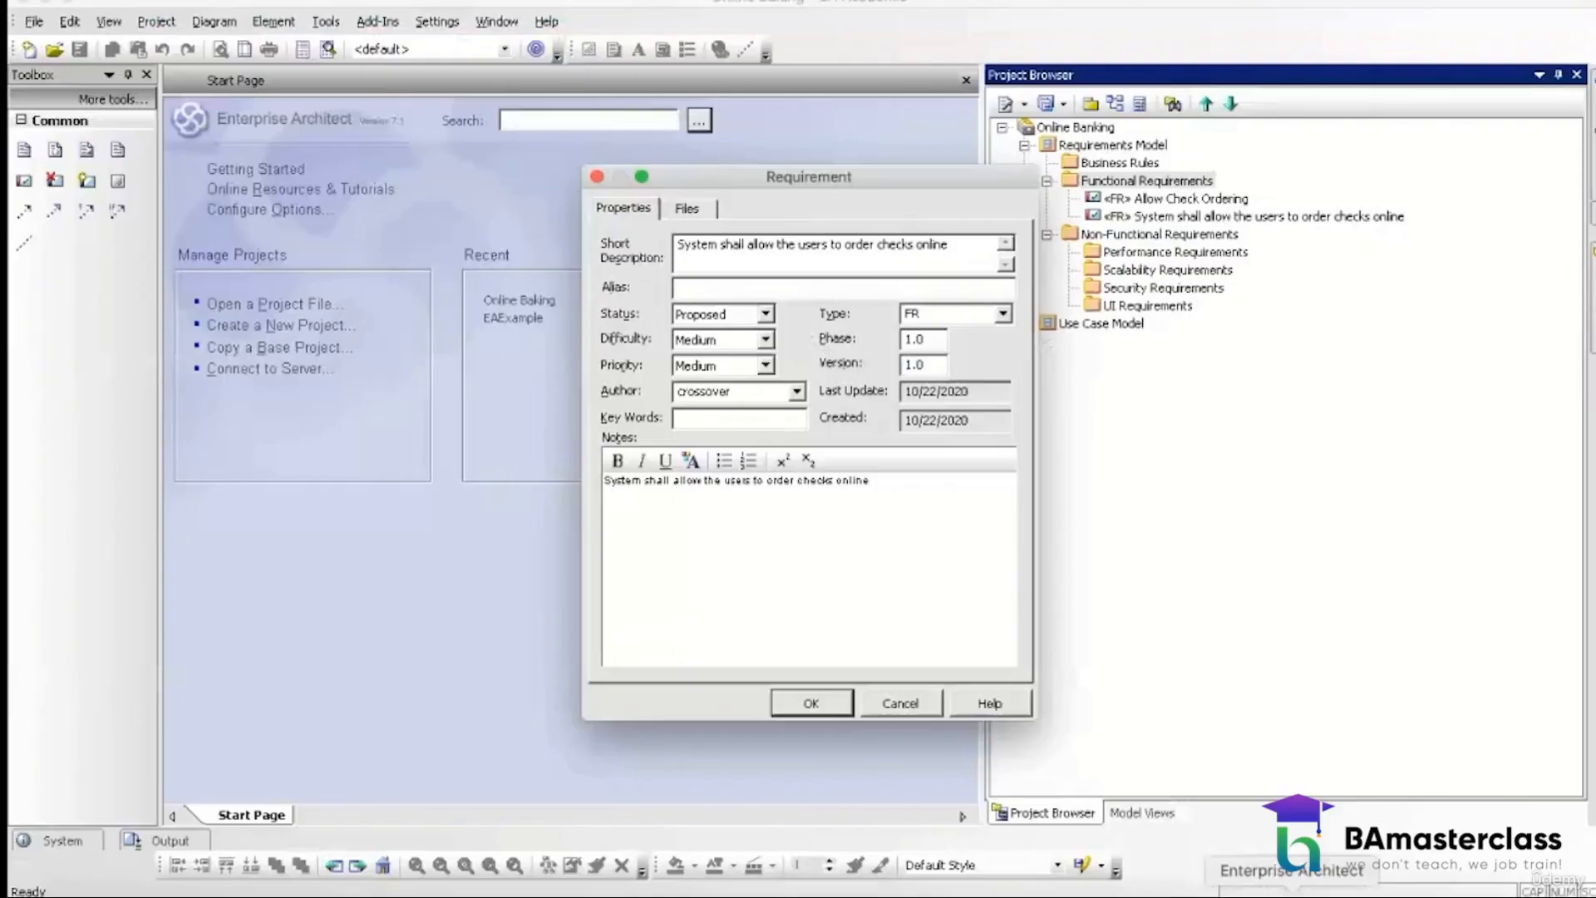
pyautogui.moveTo(894, 476); pyautogui.dragTo(515, 453)
pyautogui.write('System shall allow the users to order checks online')
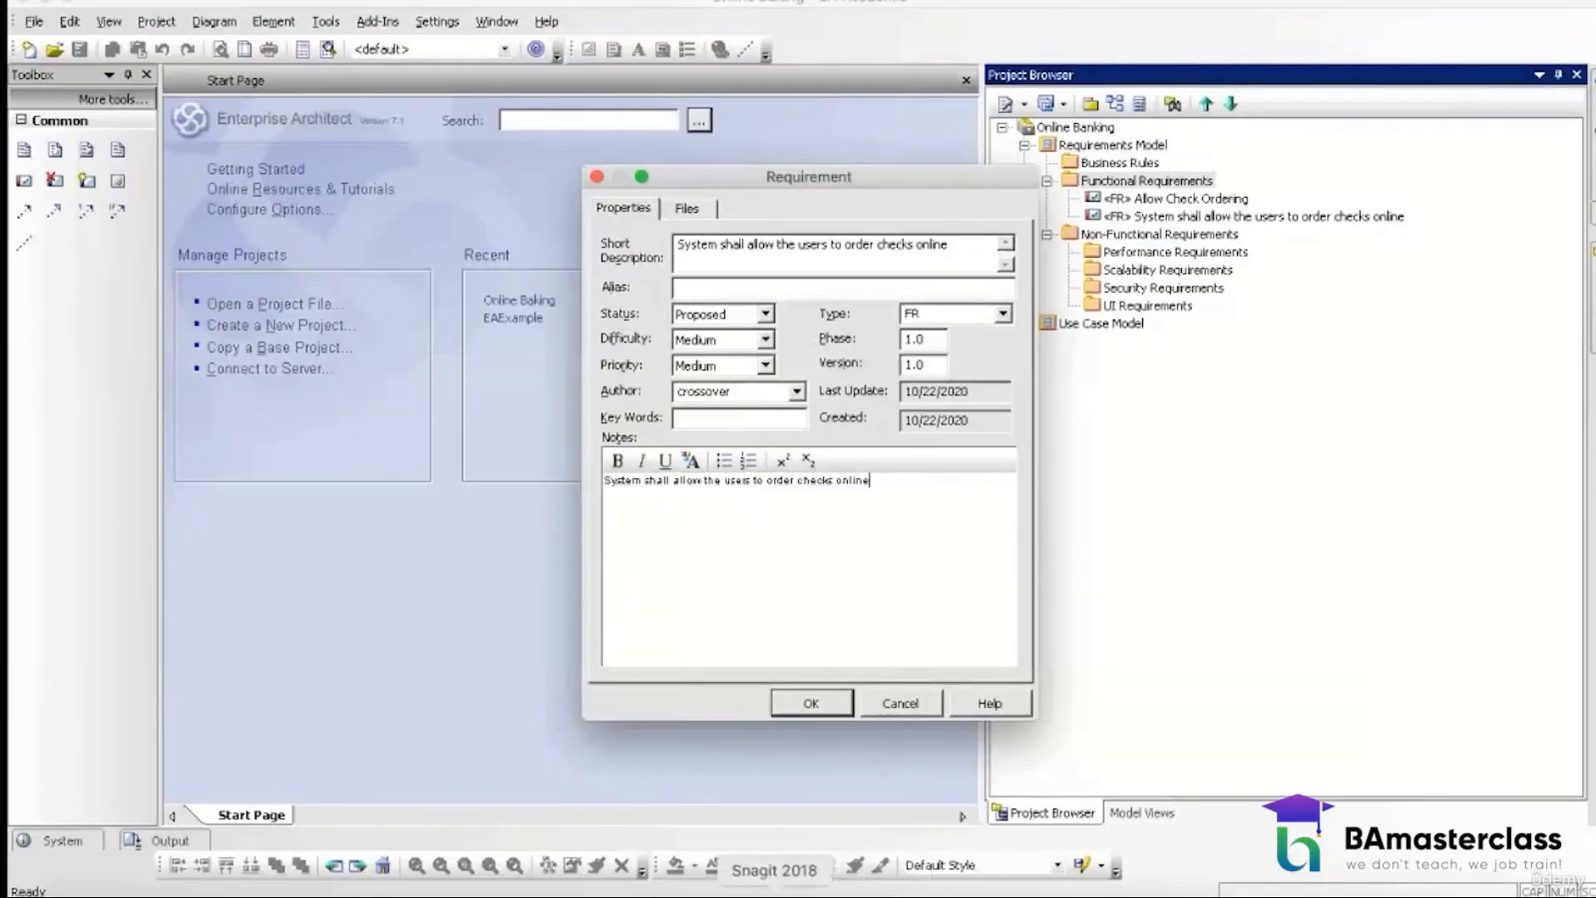
# Step: Copy requirement 2 in Word again and try to paste it over the text in the Enterprise Architect notes
pyautogui.click(730, 886)
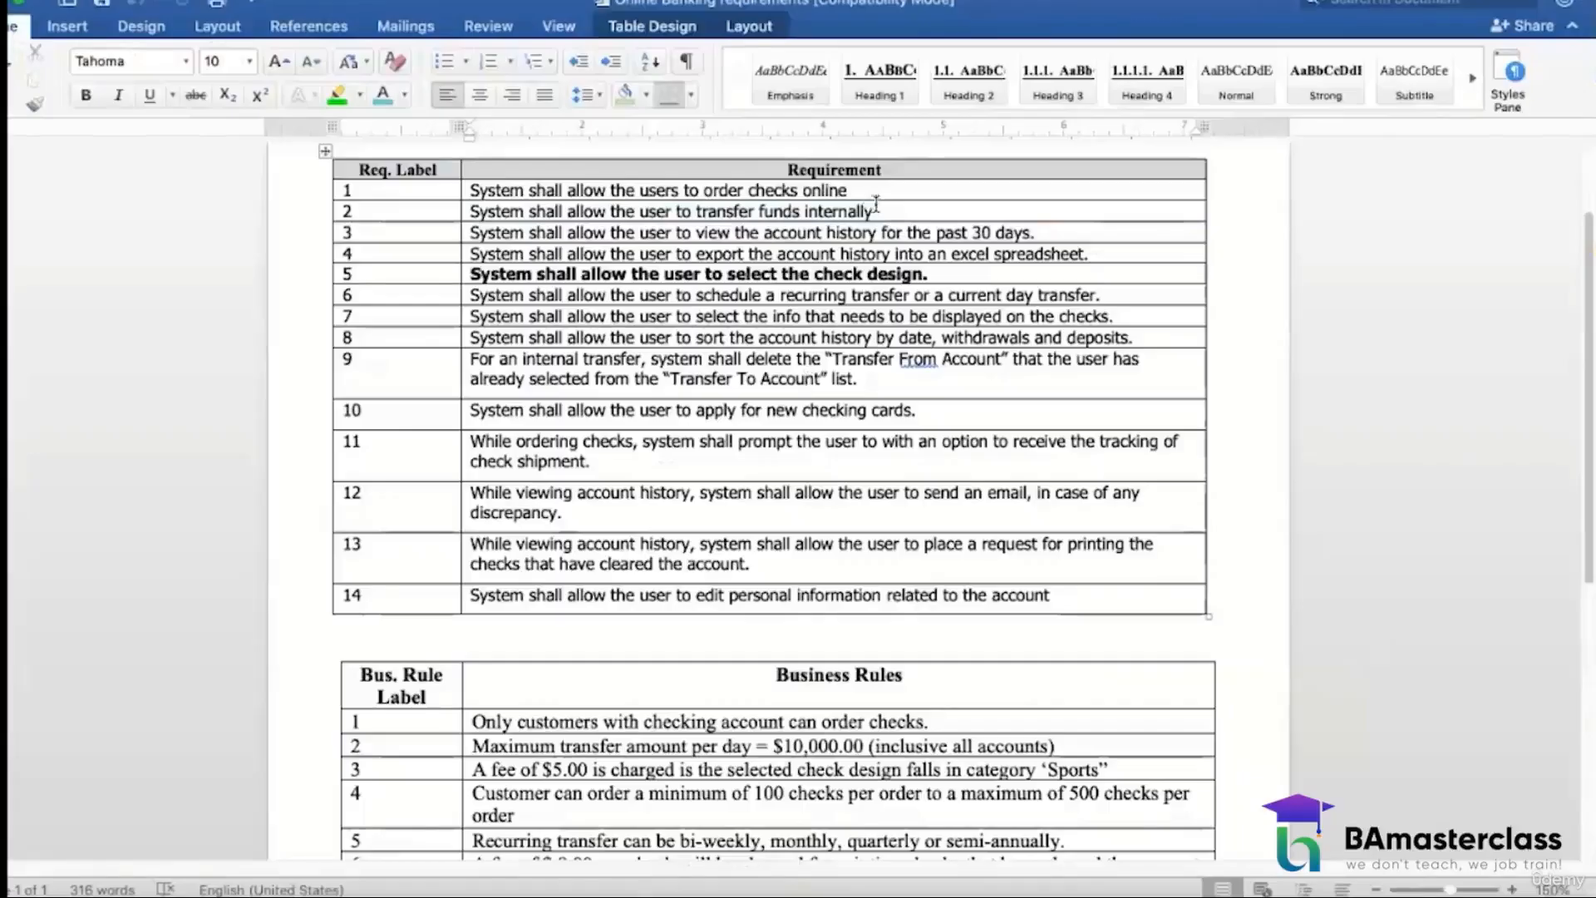
pyautogui.moveTo(881, 211); pyautogui.dragTo(495, 217)
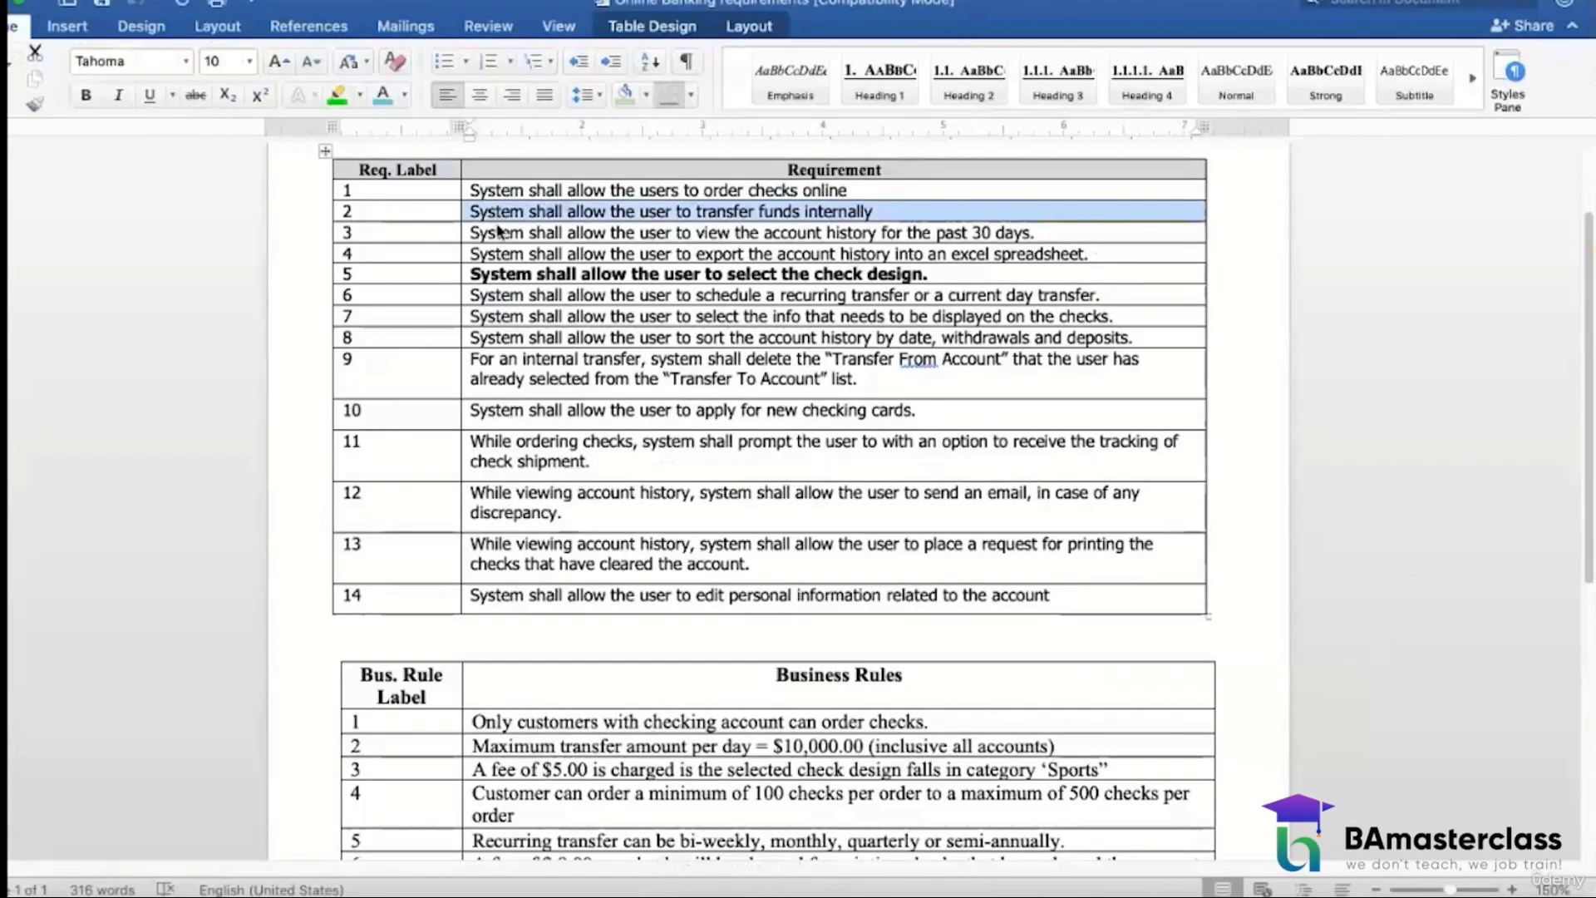
pyautogui.rightClick(497, 218)
pyautogui.click(532, 257)
pyautogui.click(1291, 892)
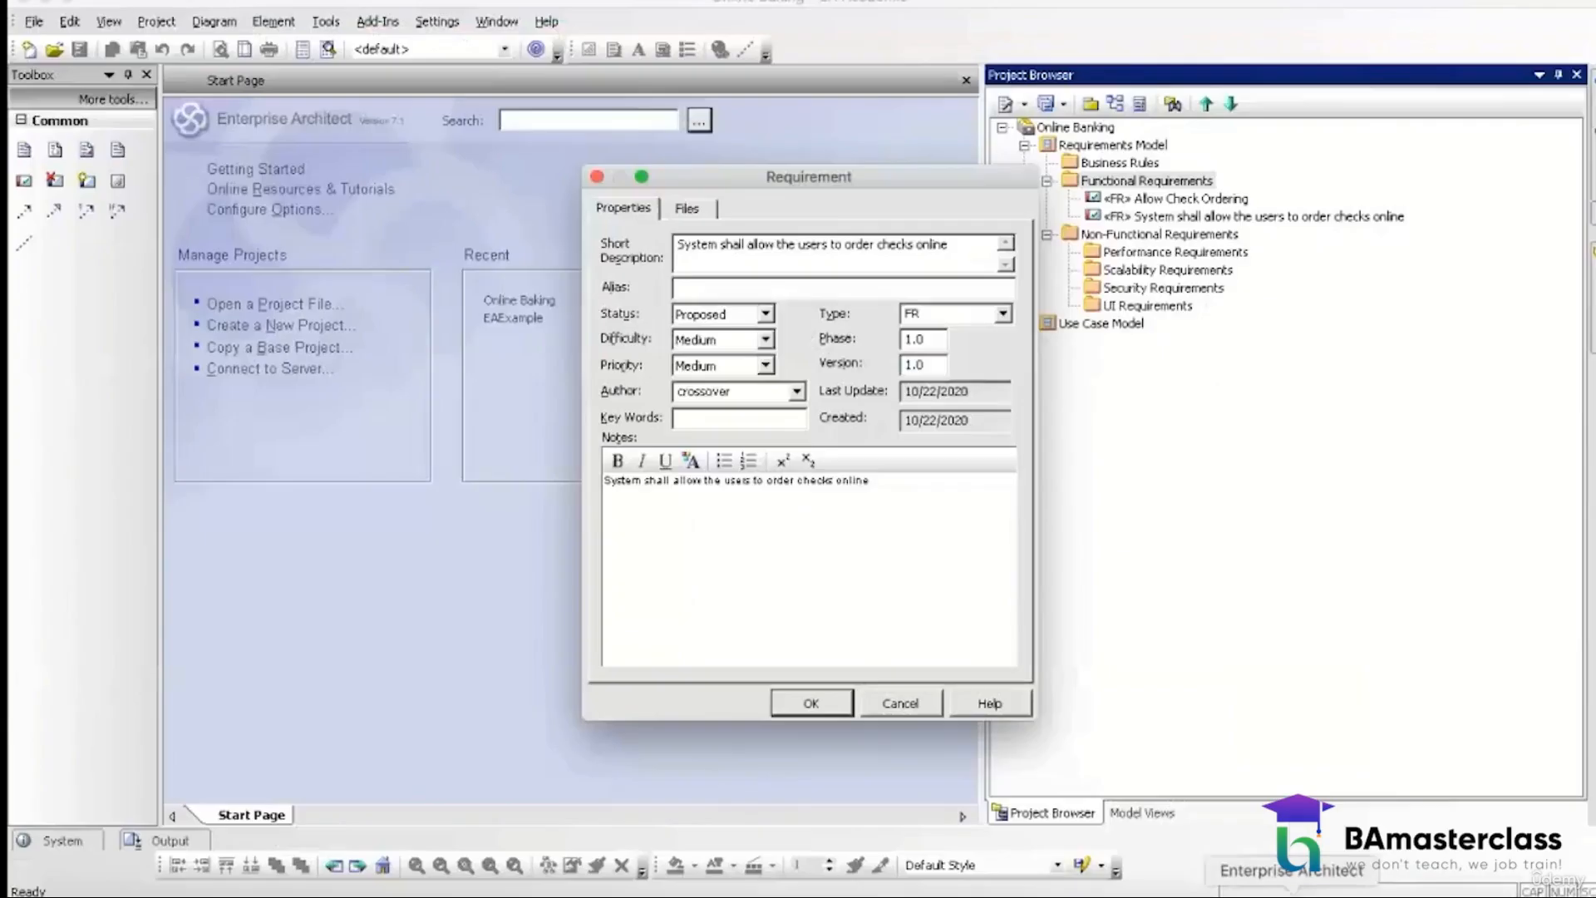
pyautogui.moveTo(927, 489); pyautogui.dragTo(573, 485)
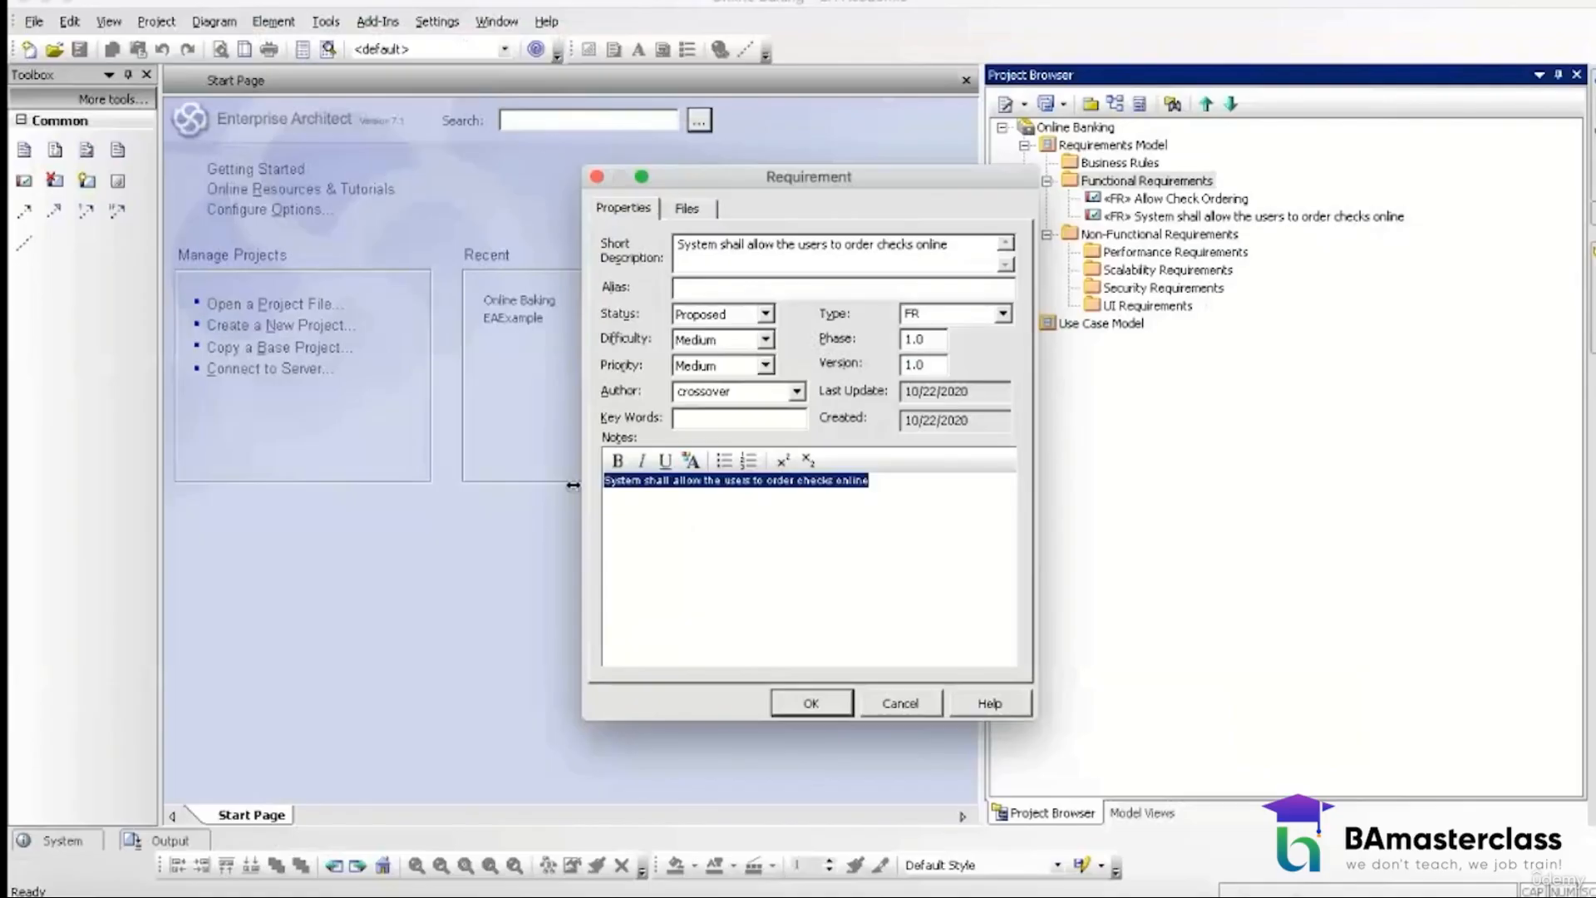
pyautogui.hotkey('ctrl', 'v')
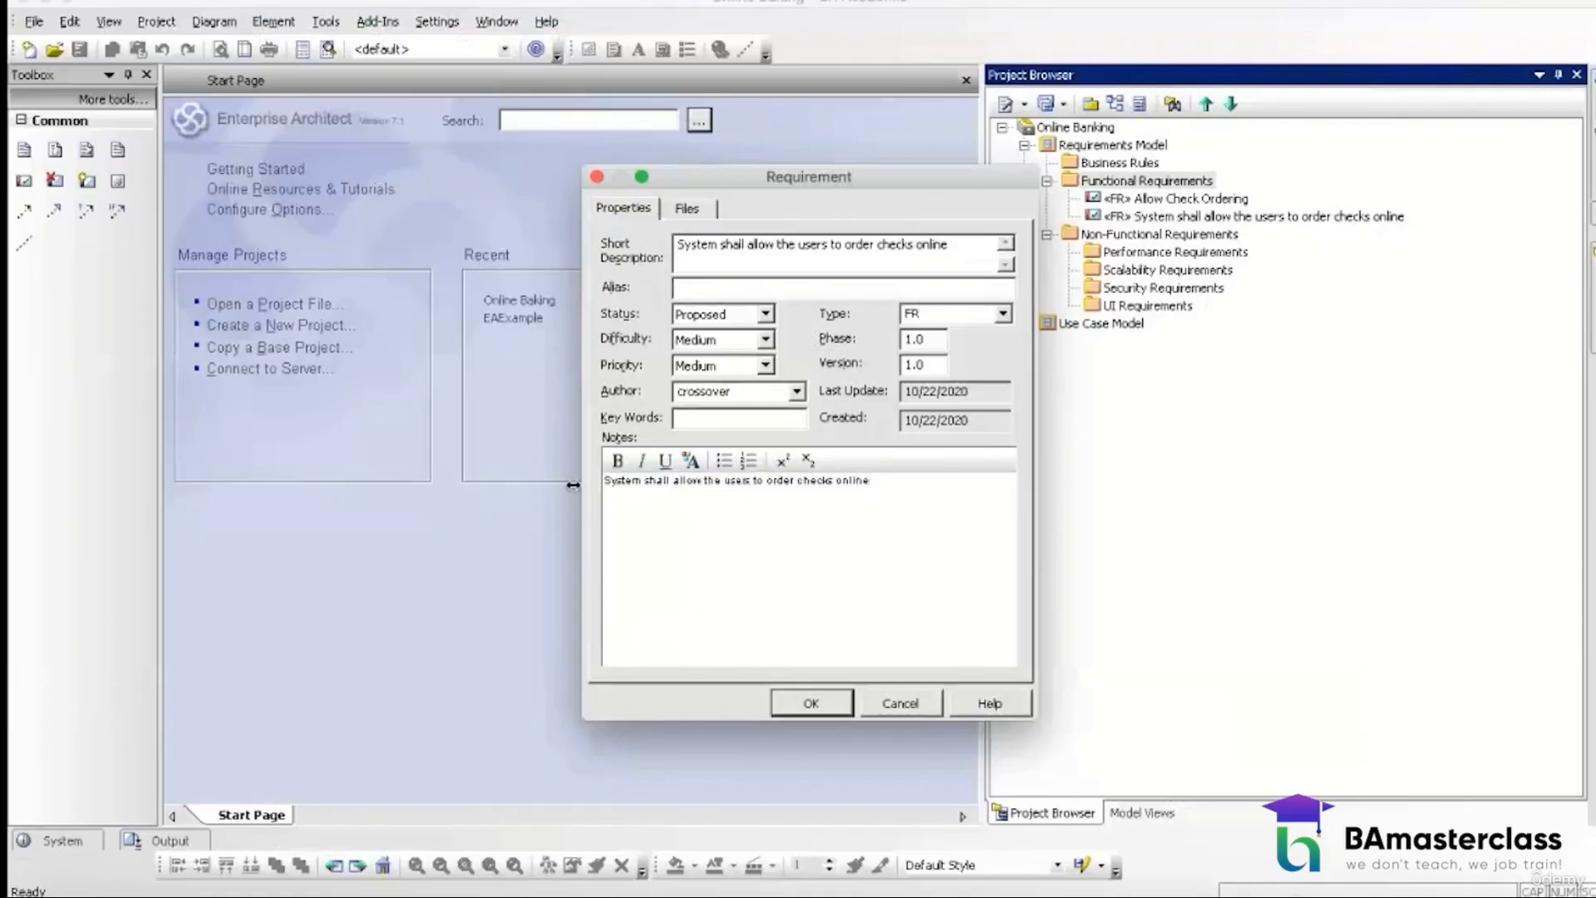
pyautogui.click(728, 524)
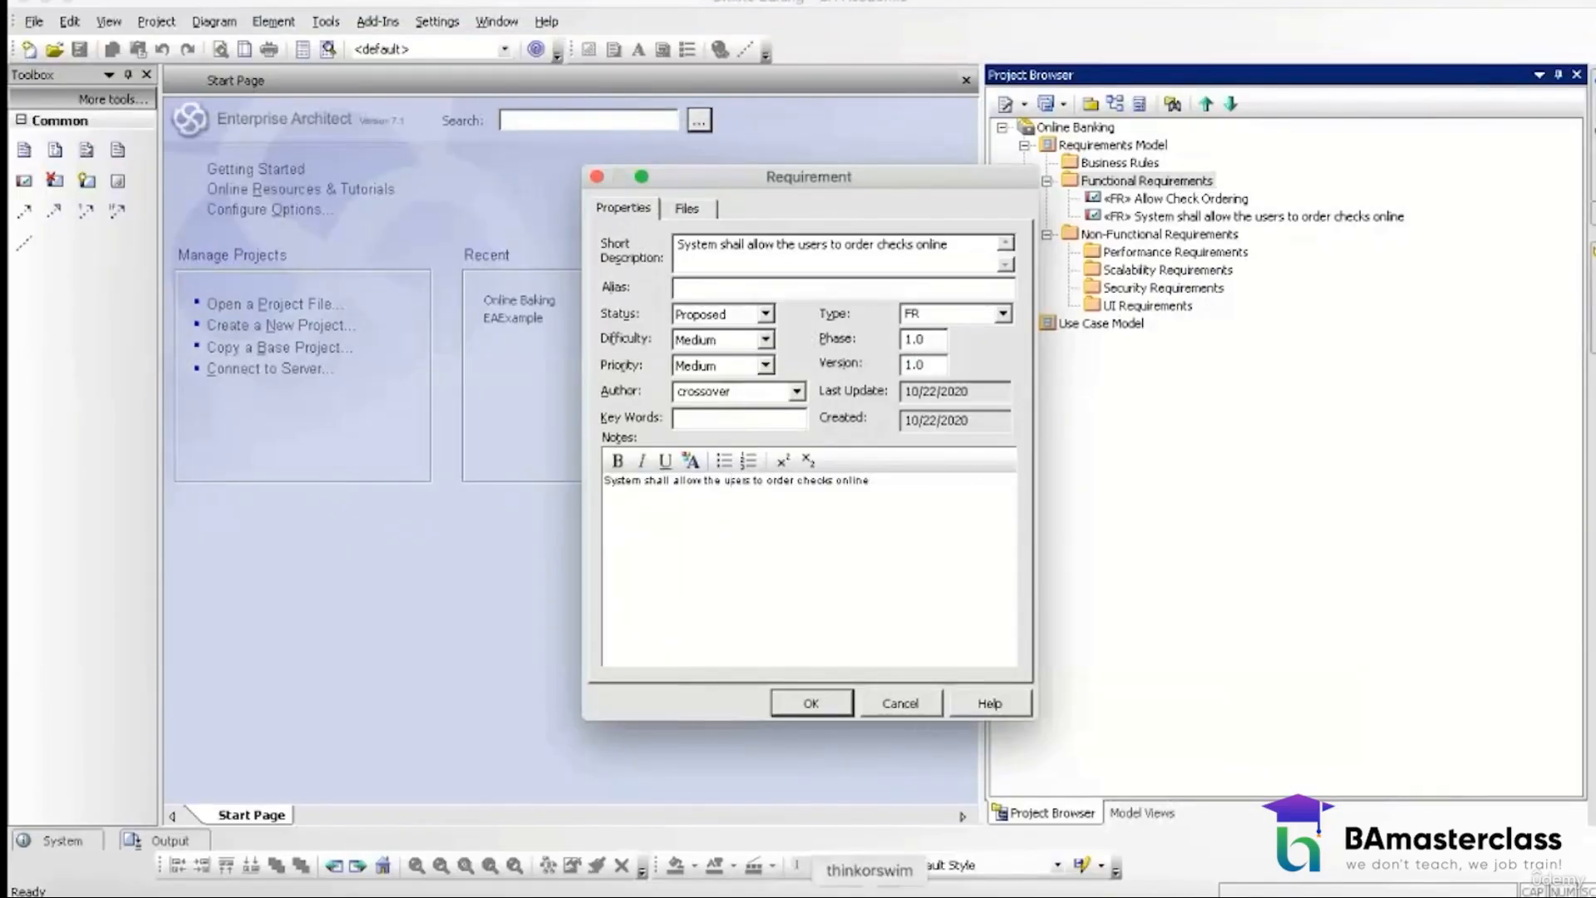
# Step: In Word, reselect only the text of requirement 2 inside its table cell, undoing the accidental edits to the cell
pyautogui.click(728, 893)
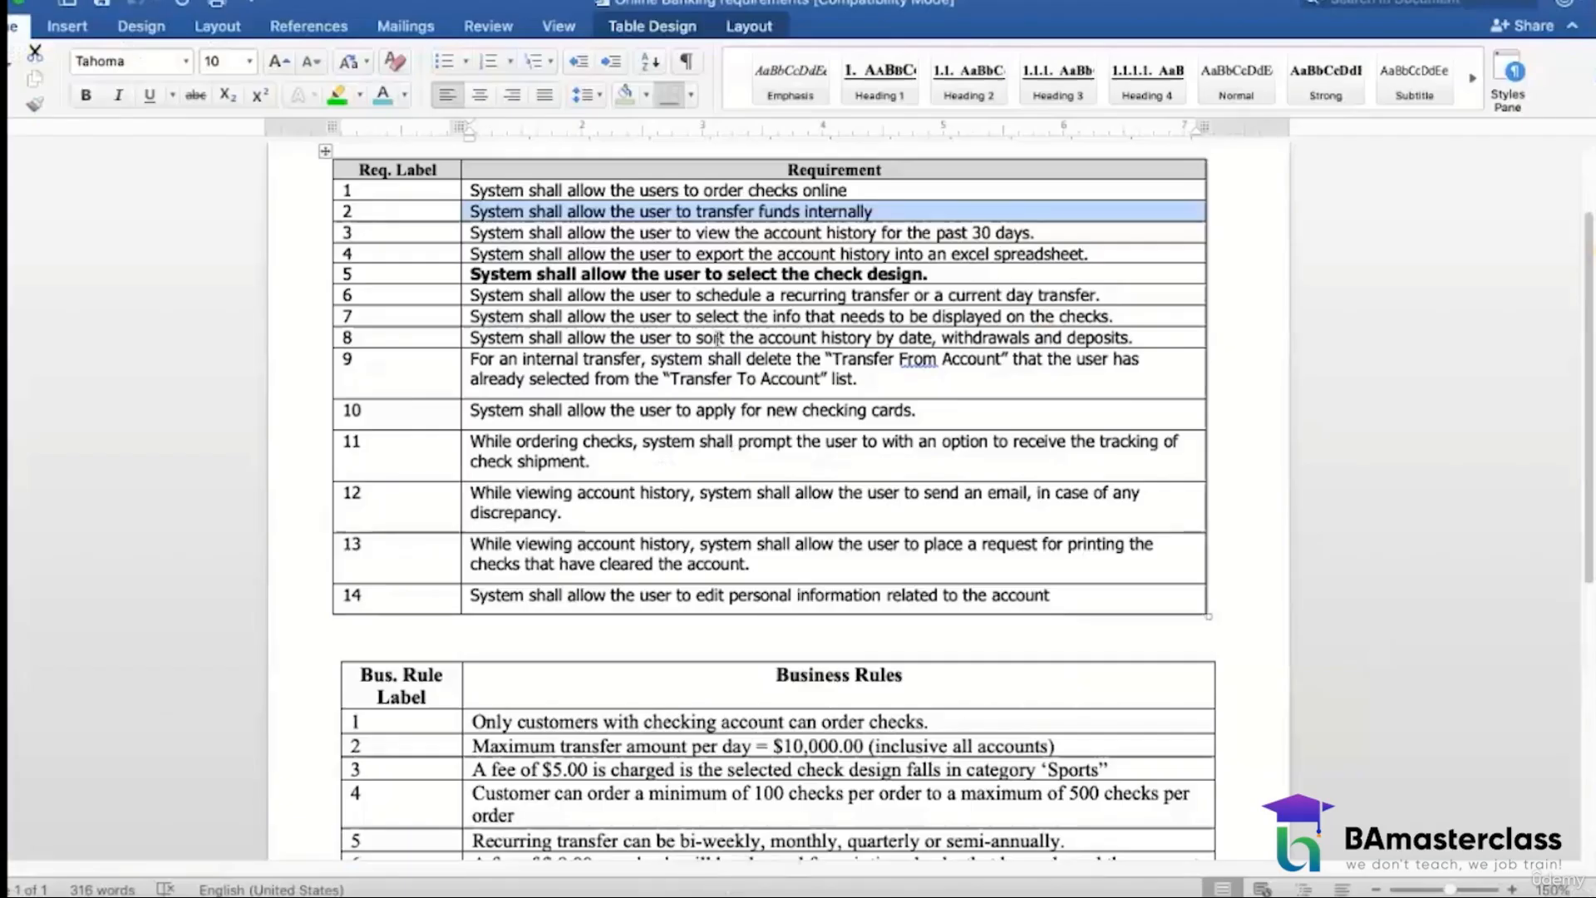
pyautogui.click(893, 212)
pyautogui.press('Return')
pyautogui.press('super+z')
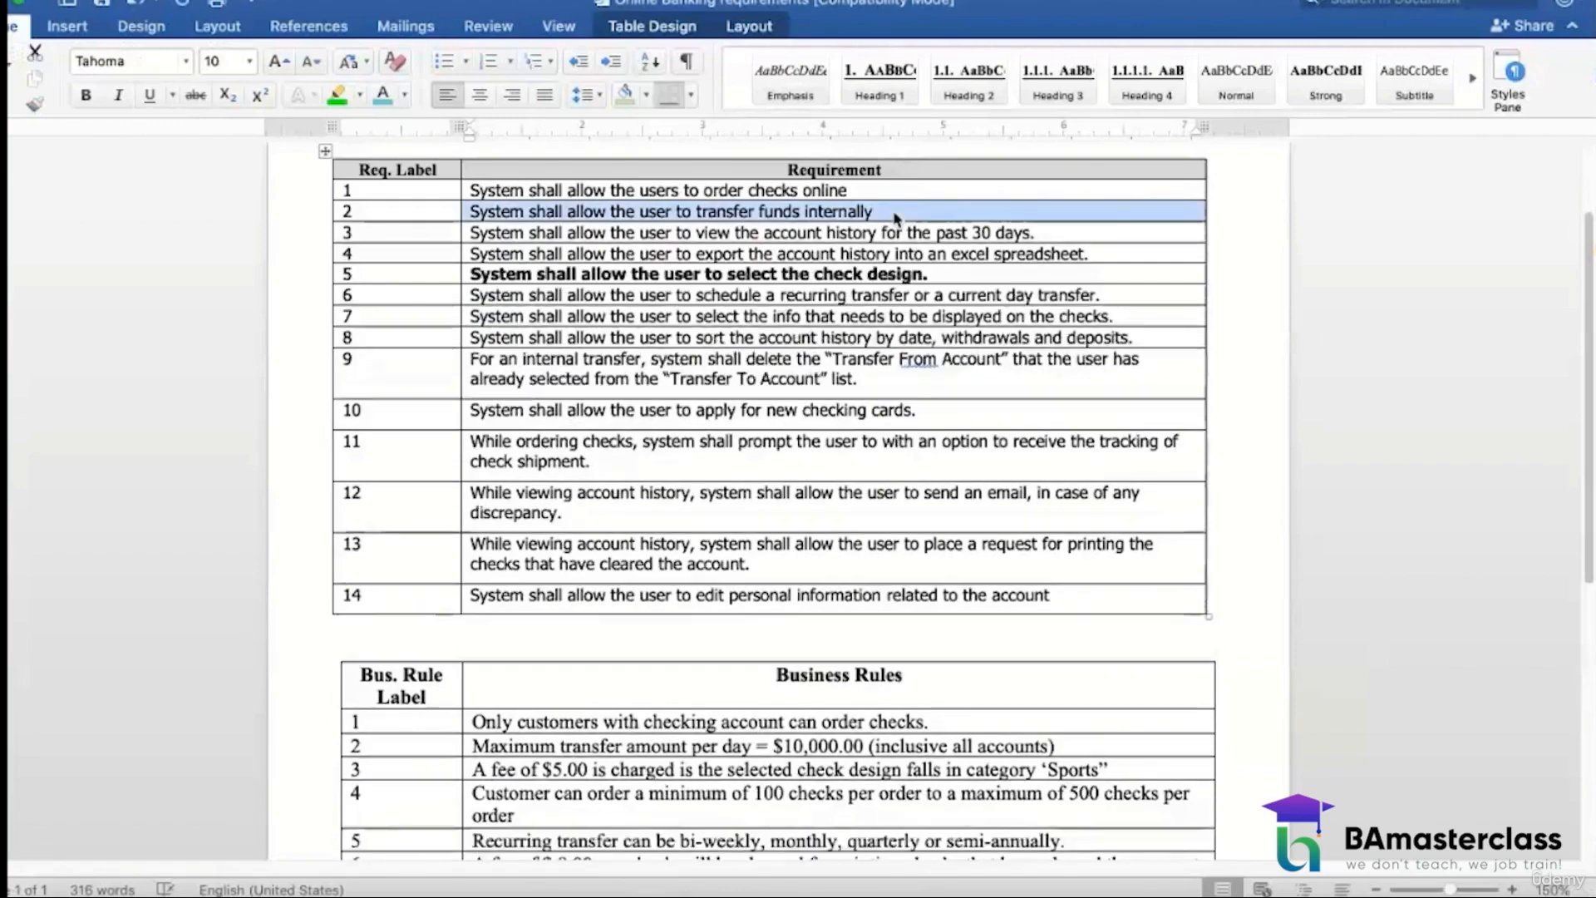
pyautogui.click(893, 212)
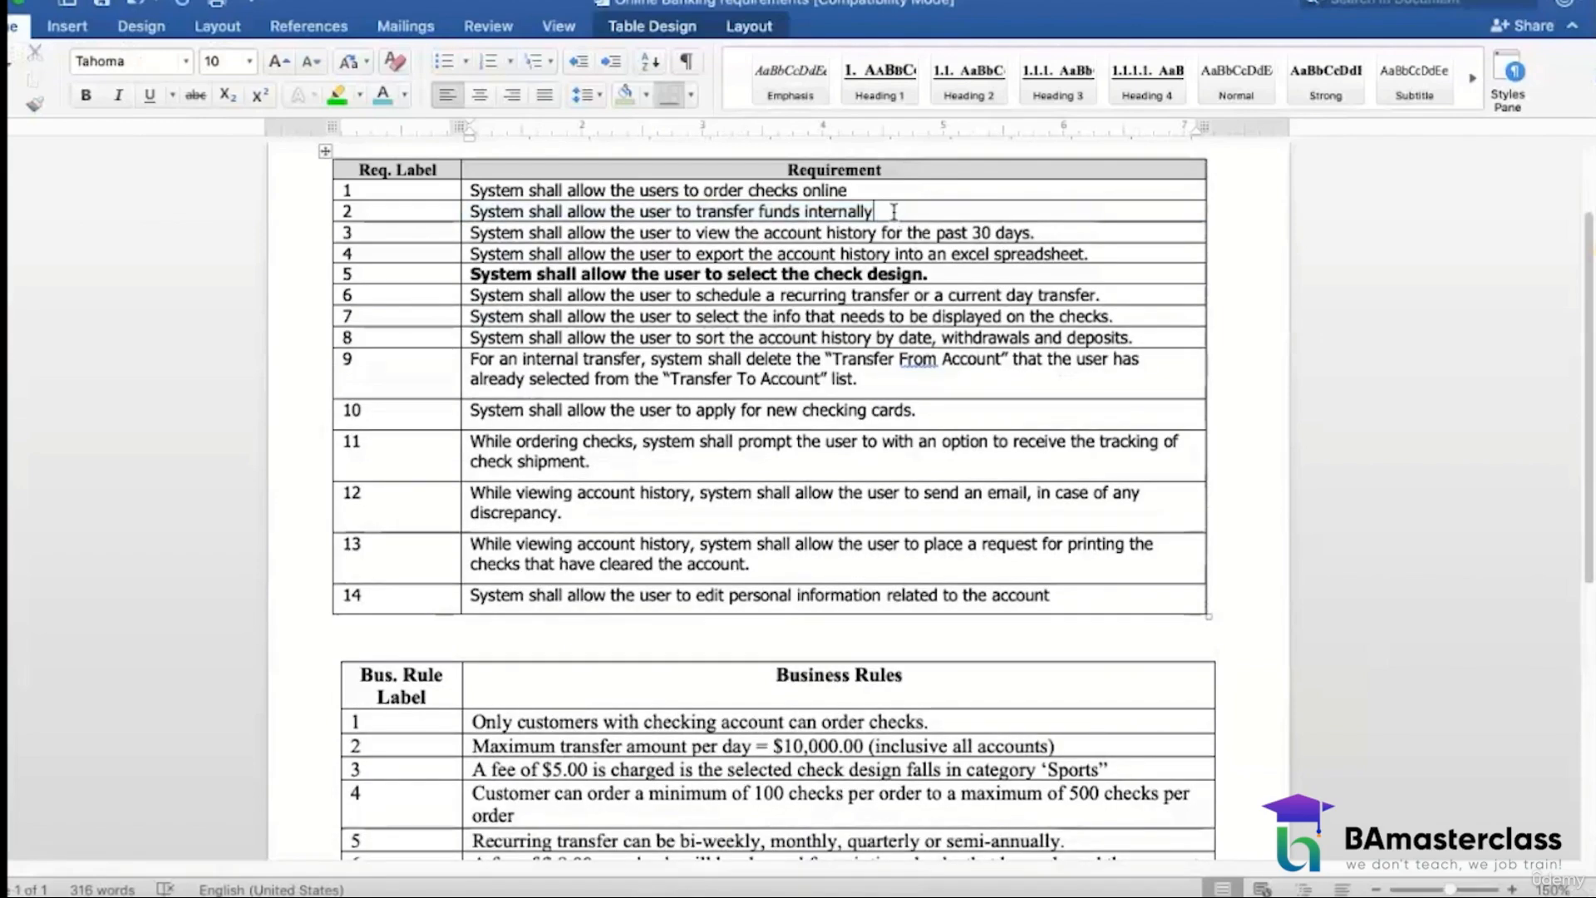
pyautogui.press('Return')
pyautogui.press('super+z')
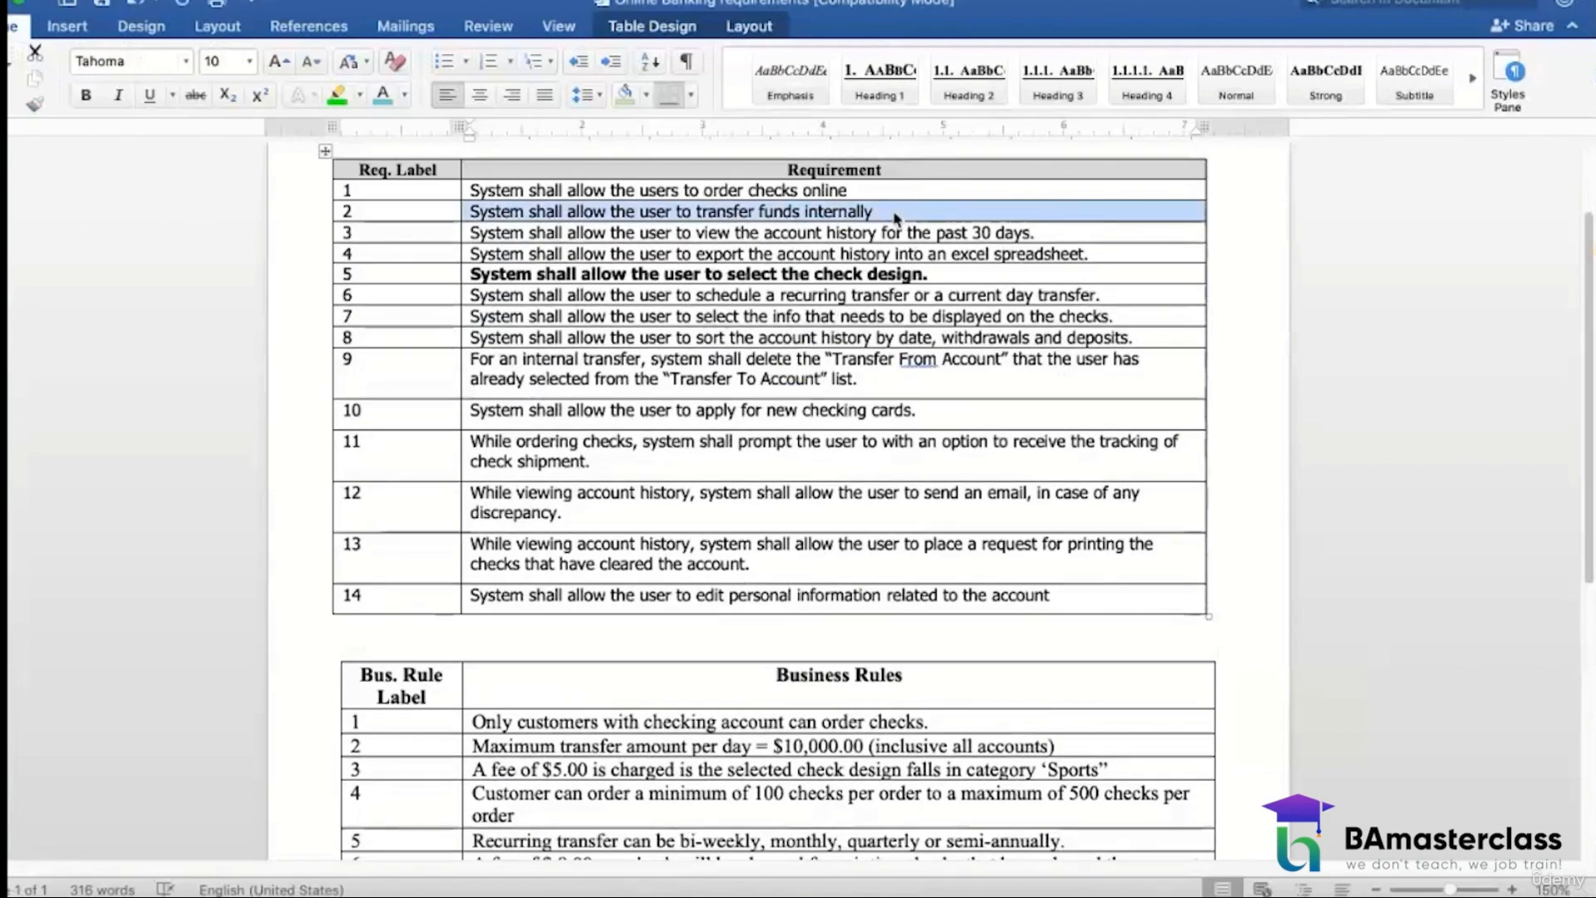
pyautogui.click(894, 212)
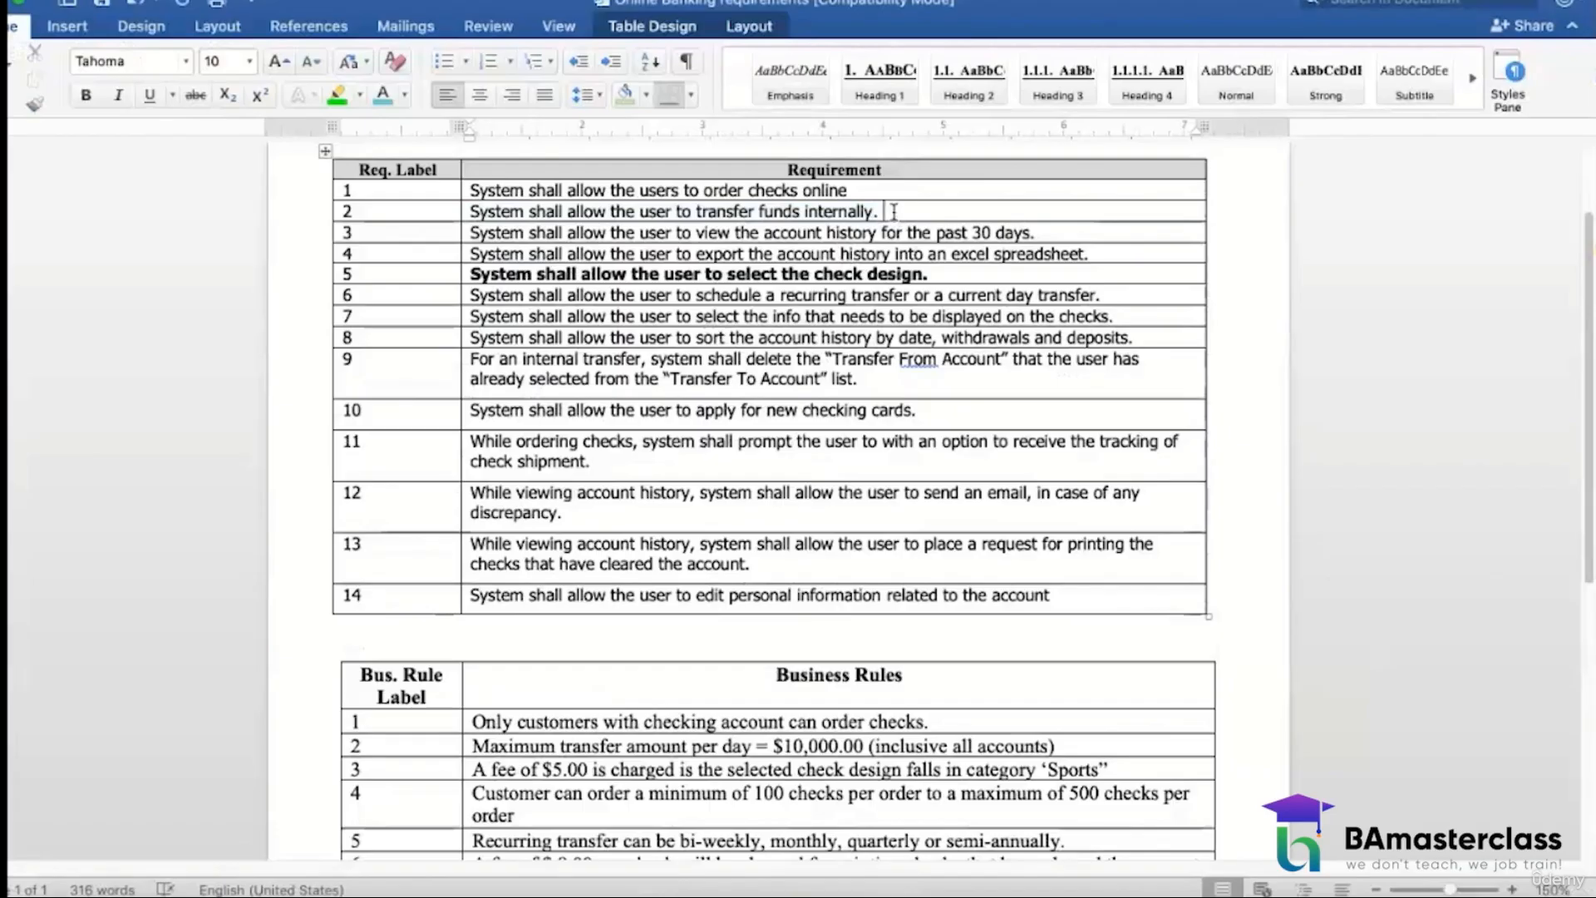
pyautogui.press('super+z')
pyautogui.click(893, 212)
pyautogui.moveTo(894, 212); pyautogui.dragTo(485, 201)
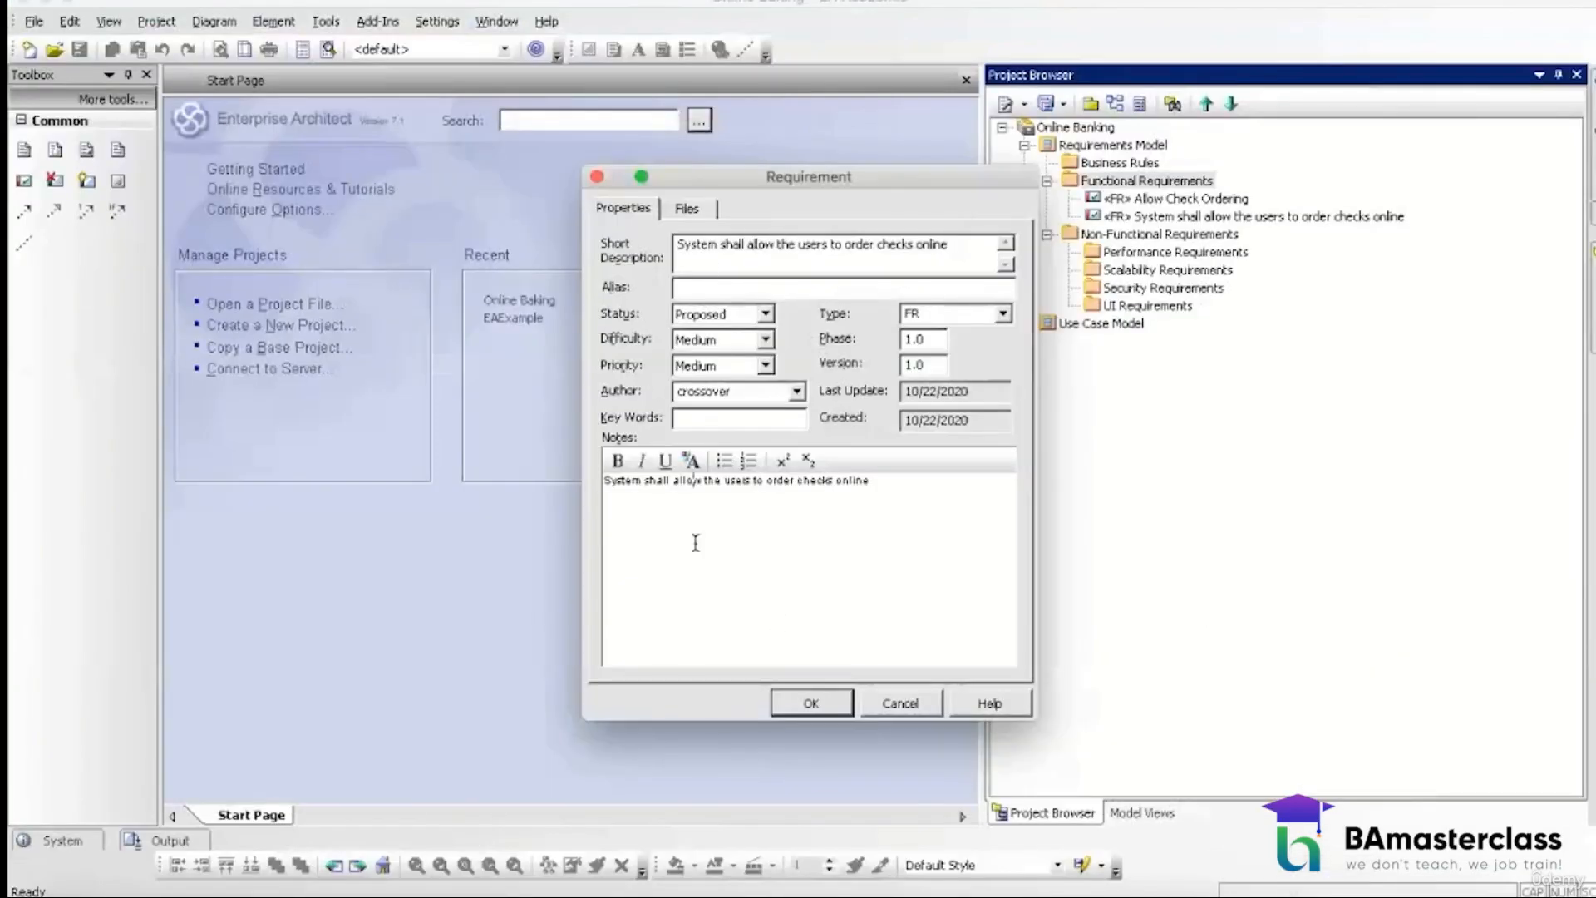
# Step: Change the new requirement's notes in Enterprise Architect to "System shall allow the users to transfer funds internally"
pyautogui.moveTo(873, 482); pyautogui.dragTo(606, 485)
pyautogui.hotkey('ctrl', 'c')
pyautogui.press('Delete')
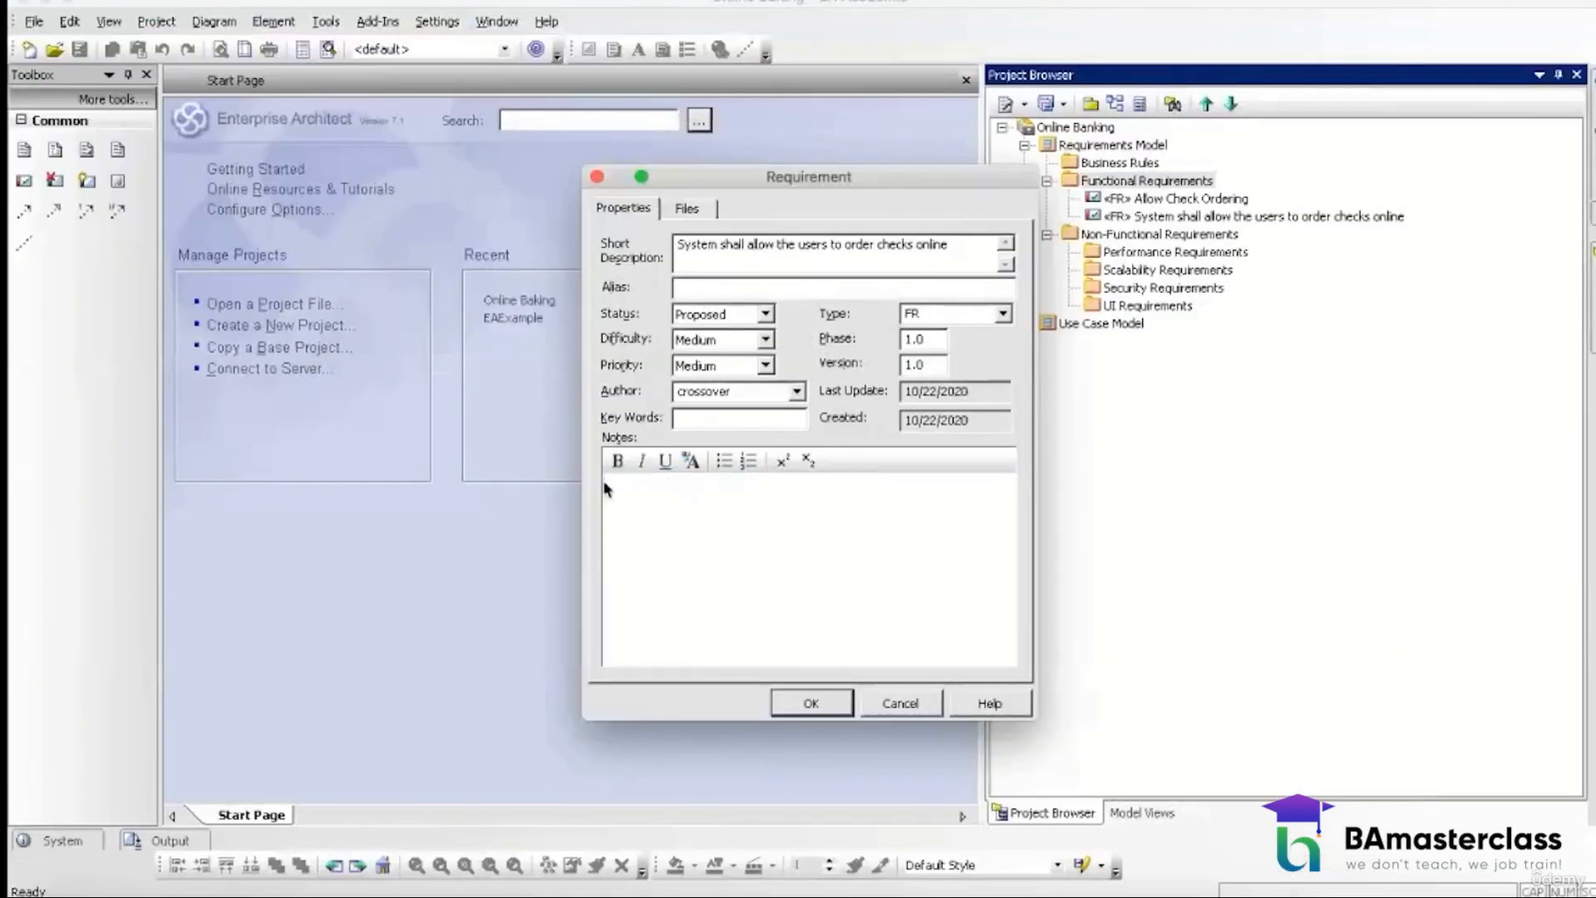
pyautogui.hotkey('ctrl', 'v')
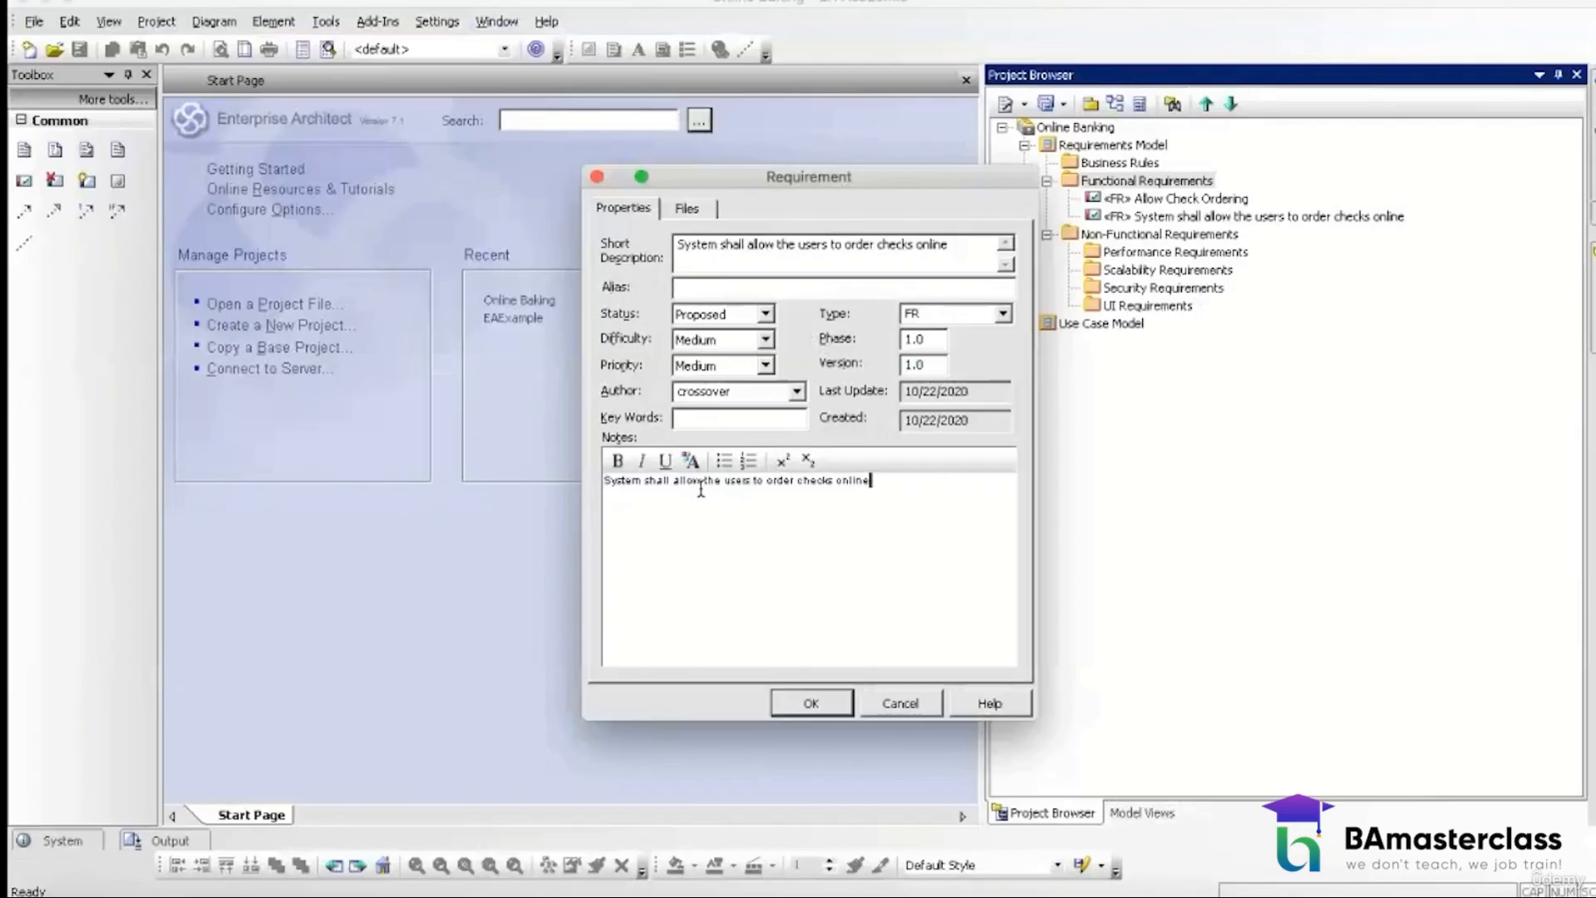
pyautogui.moveTo(704, 488); pyautogui.dragTo(766, 480)
pyautogui.write('transfer funds internally')
# Step: Set the requirement's short description to Allow Internal Funds Transfer and save it
pyautogui.moveTo(956, 247); pyautogui.dragTo(527, 243)
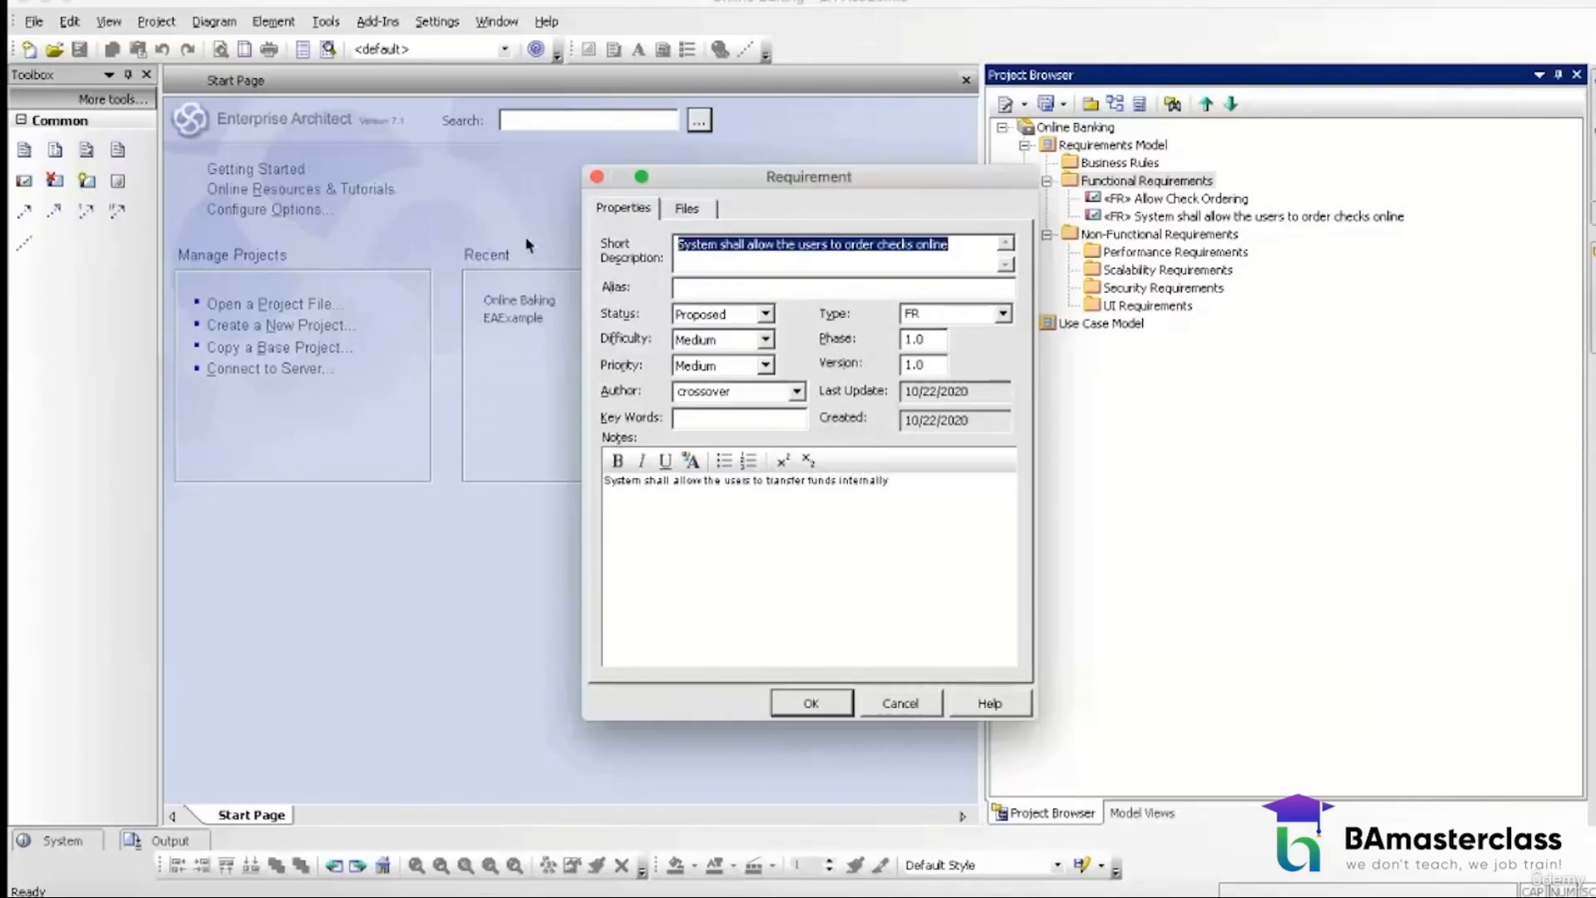
pyautogui.write('Allow int')
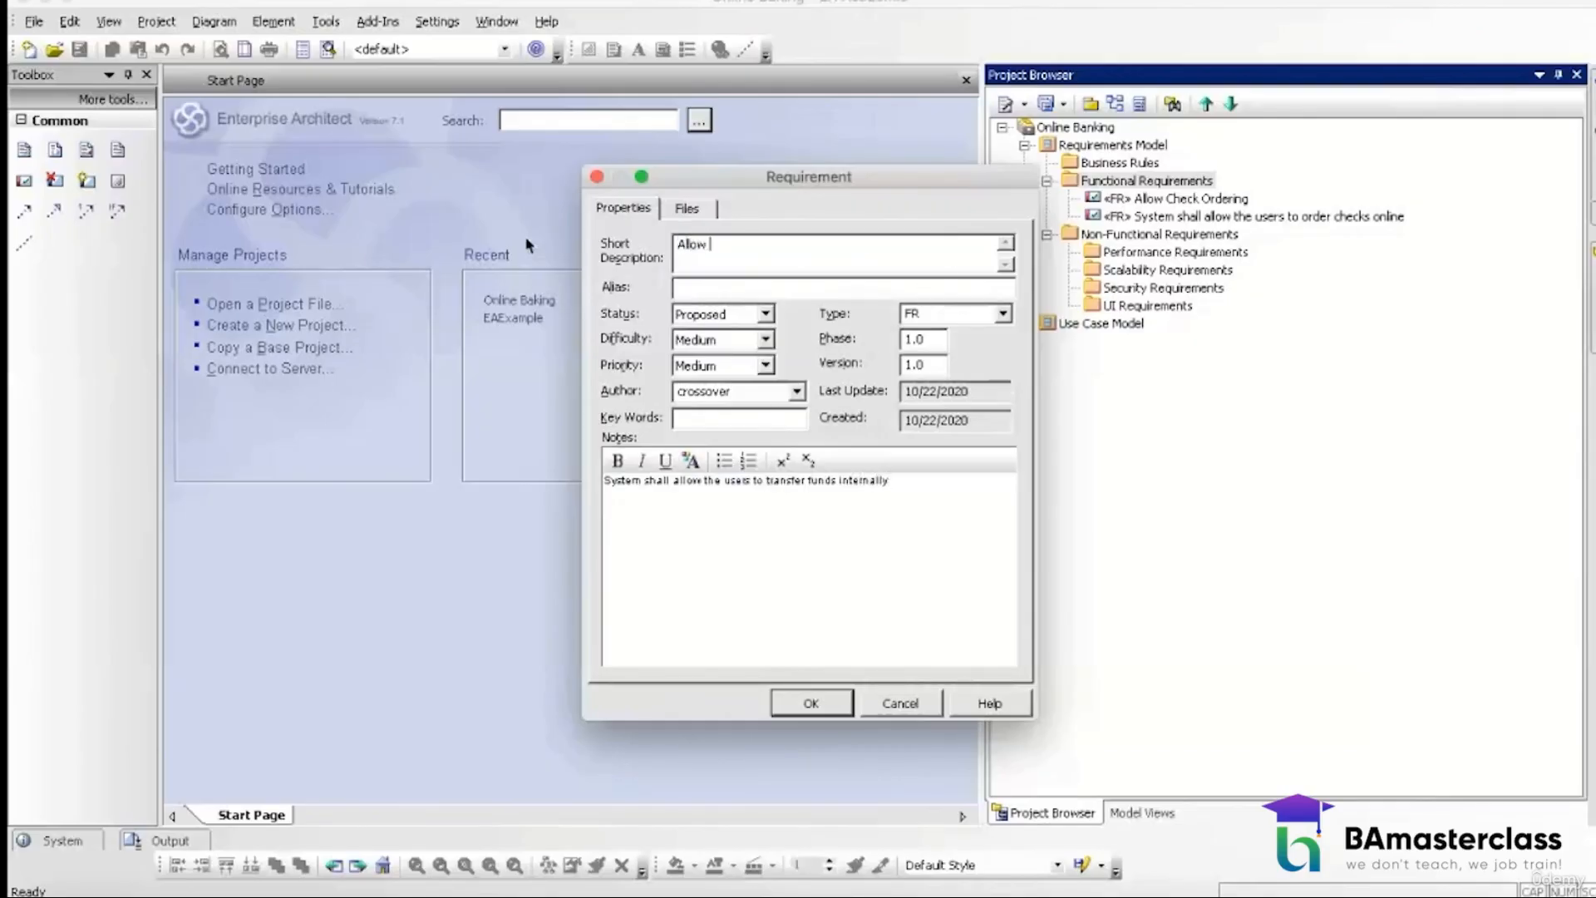
pyautogui.press('BackSpace')
pyautogui.press('BackSpace')
pyautogui.write('Inter')
pyautogui.write('nal Funds Transfer')
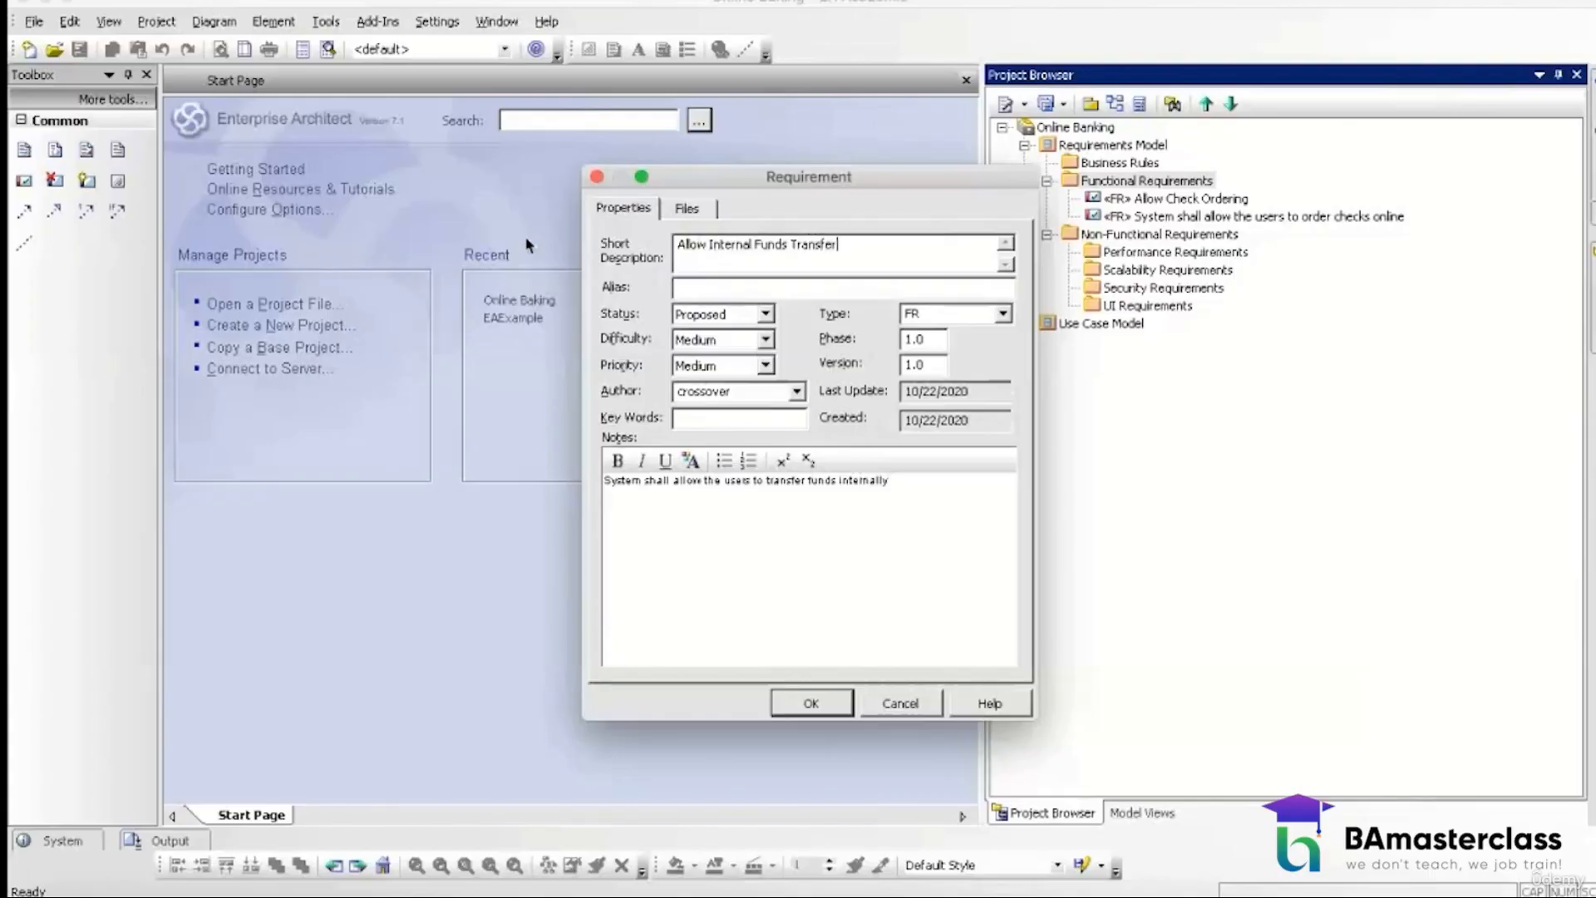
pyautogui.click(811, 704)
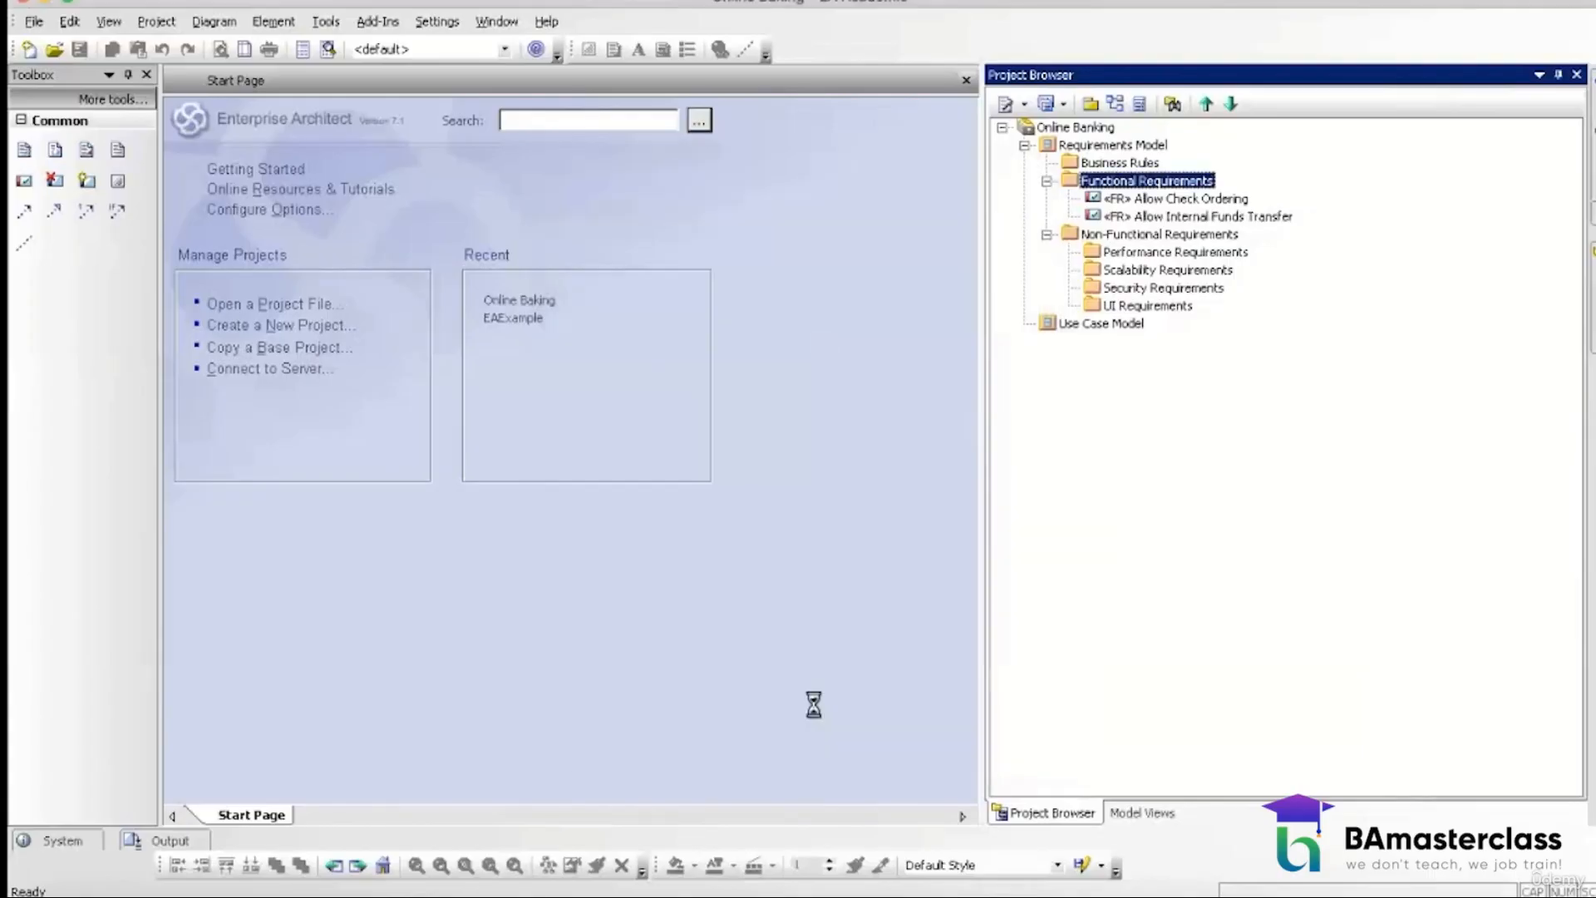
# Step: Switch to Word and copy requirement 3, "System shall allow the user to view the account history for the past 30 days."
pyautogui.click(728, 895)
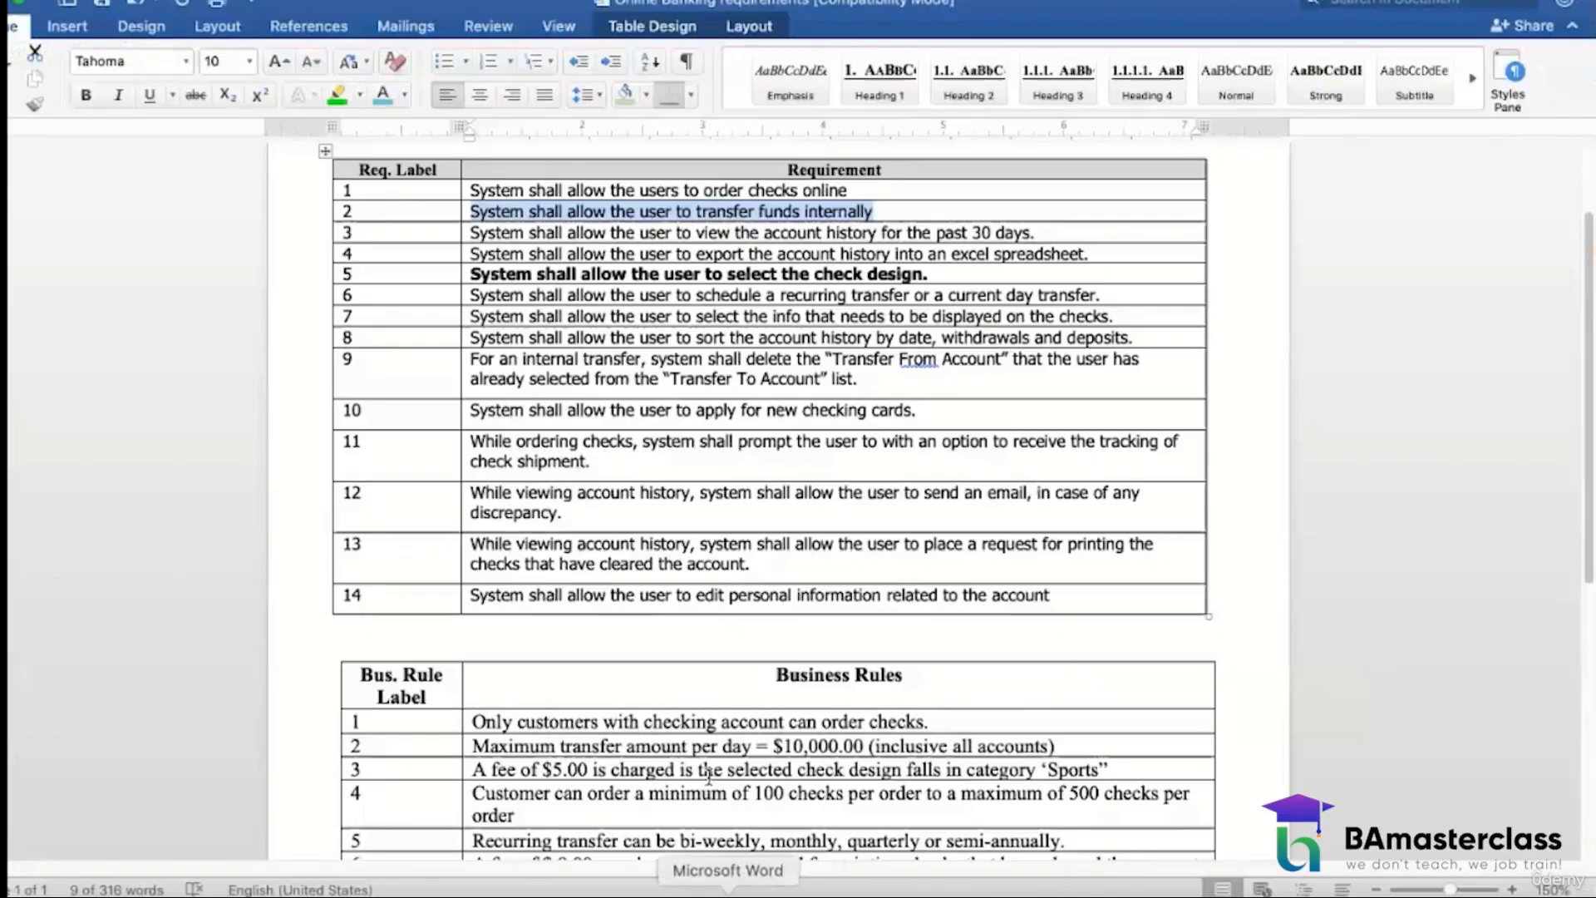
pyautogui.click(668, 241)
pyautogui.moveTo(1105, 231); pyautogui.dragTo(482, 235)
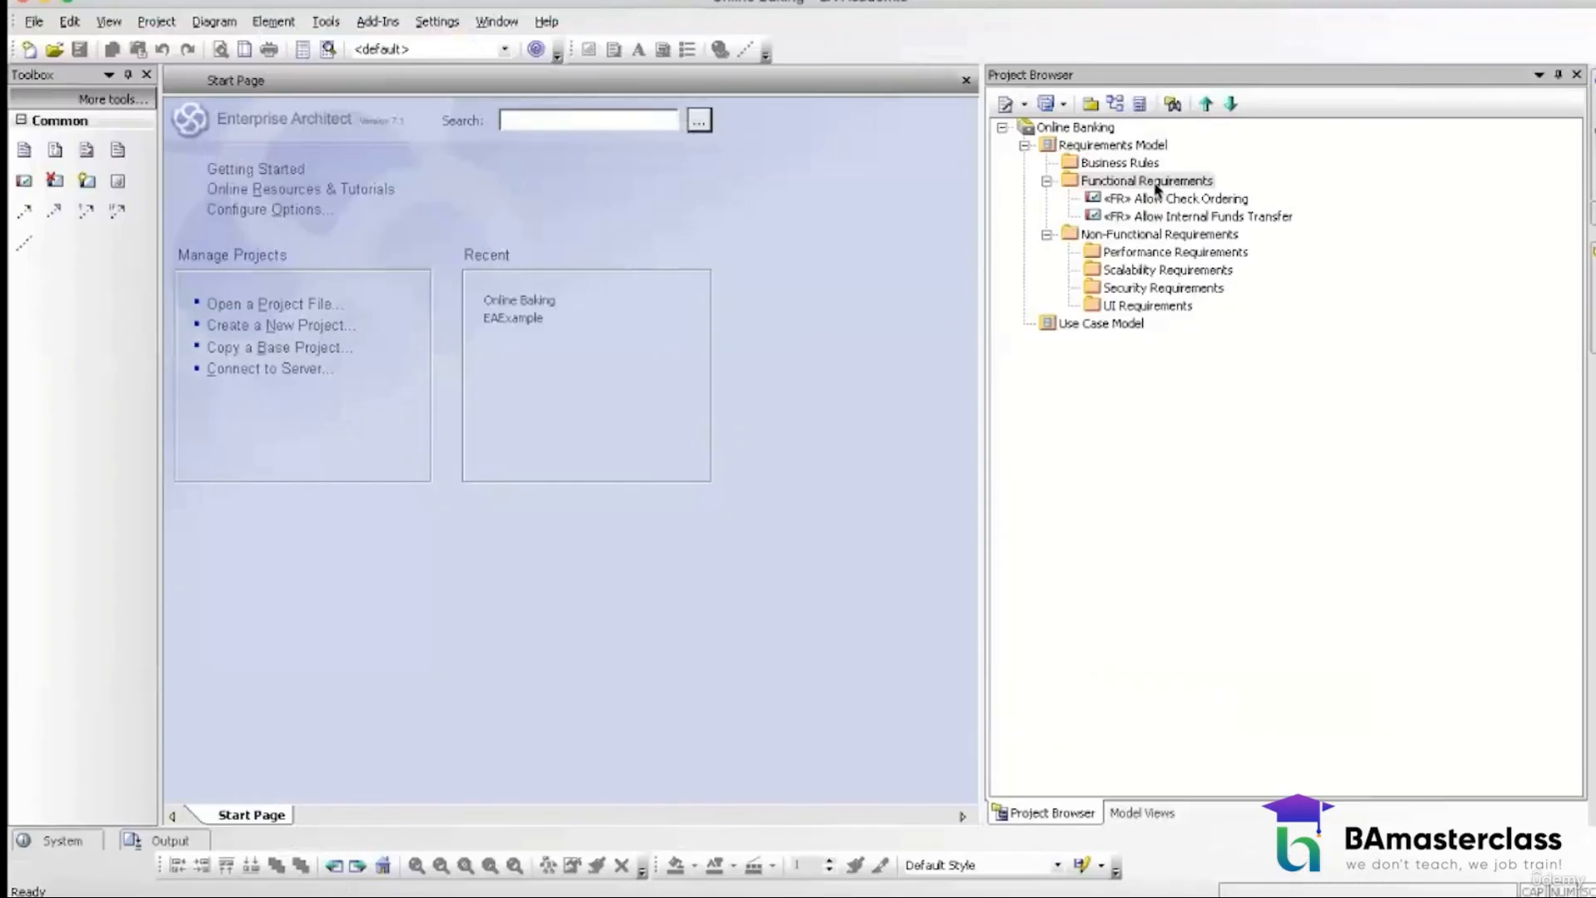
# Step: In Enterprise Architect, start a new Requirement element in the Functional Requirements package and name it "System shall allow the users to order checks online"
pyautogui.click(1156, 182)
pyautogui.rightClick(1156, 182)
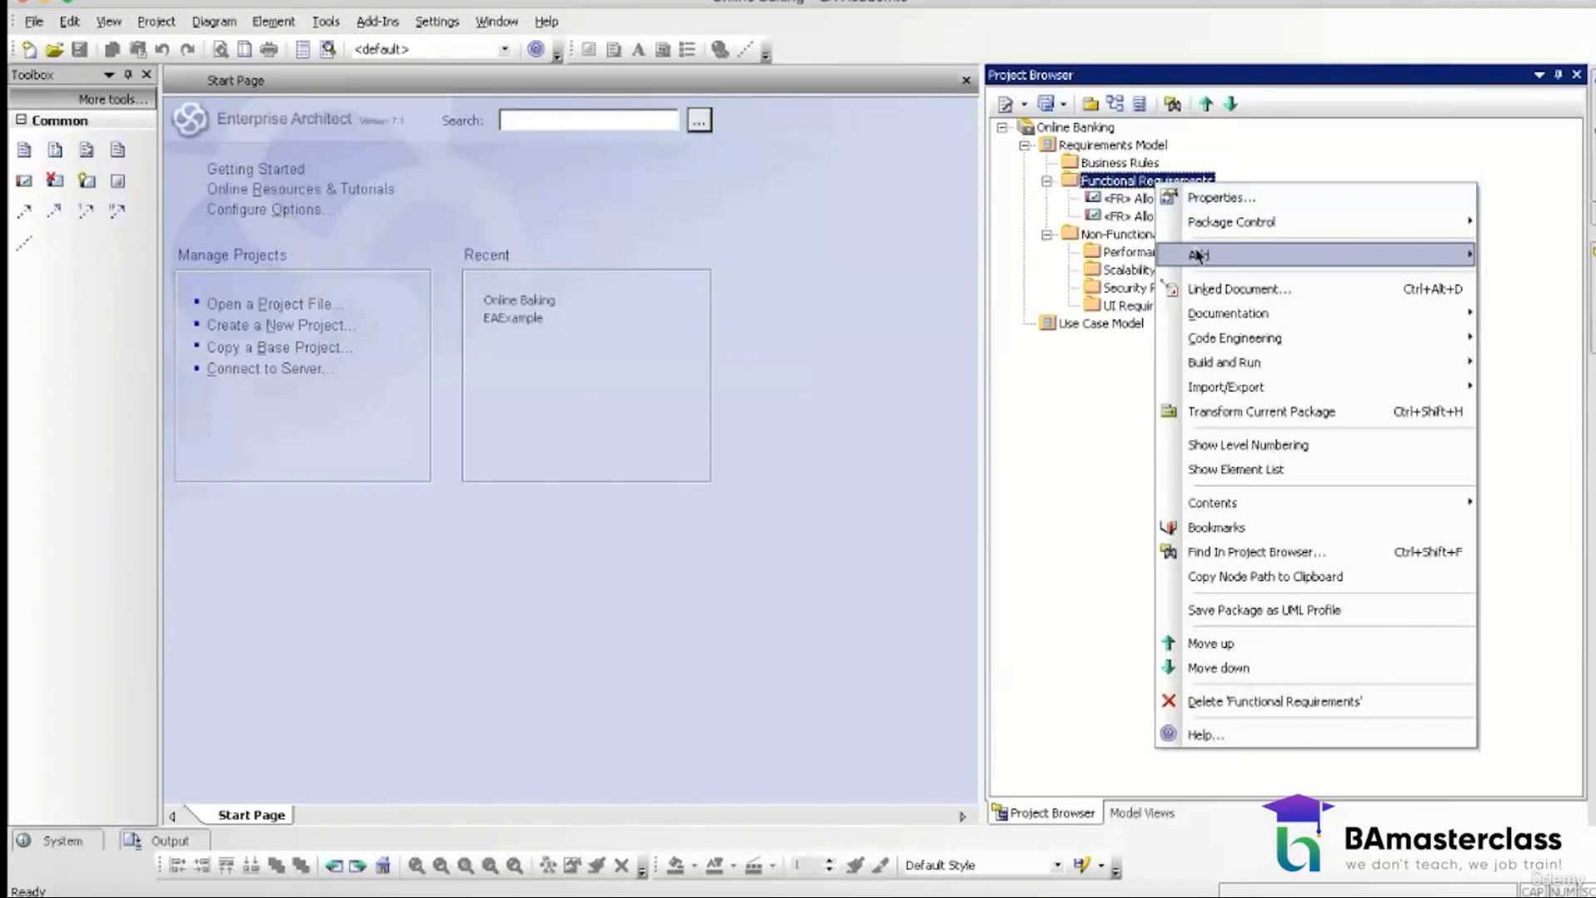
pyautogui.moveTo(1197, 255)
pyautogui.click(1067, 282)
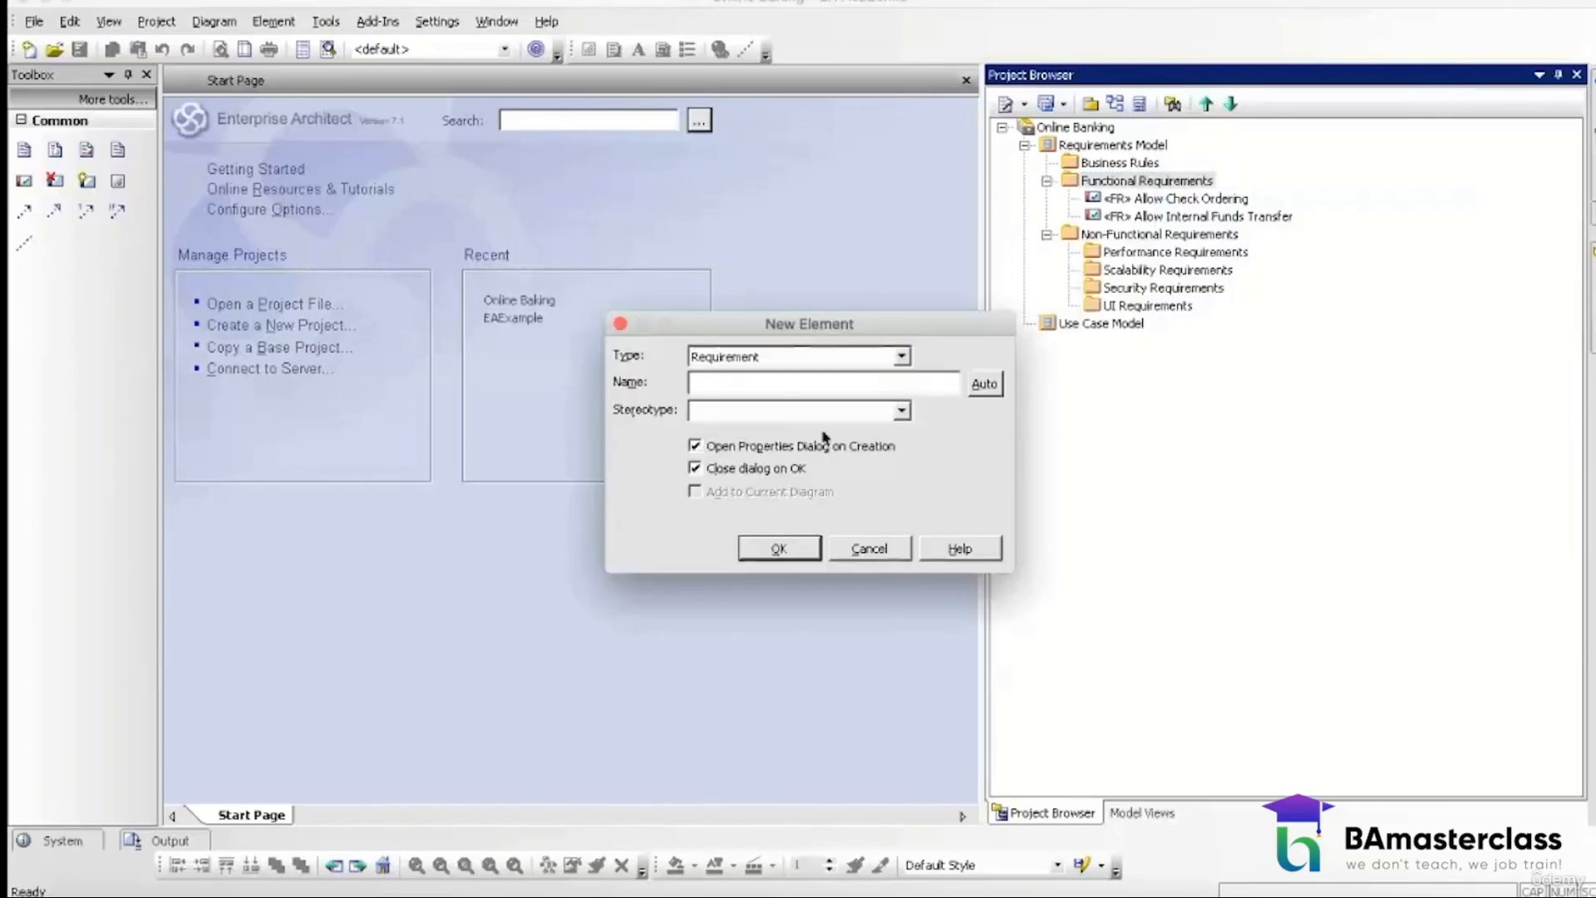
pyautogui.write('The system shall allow the users to order checks online')
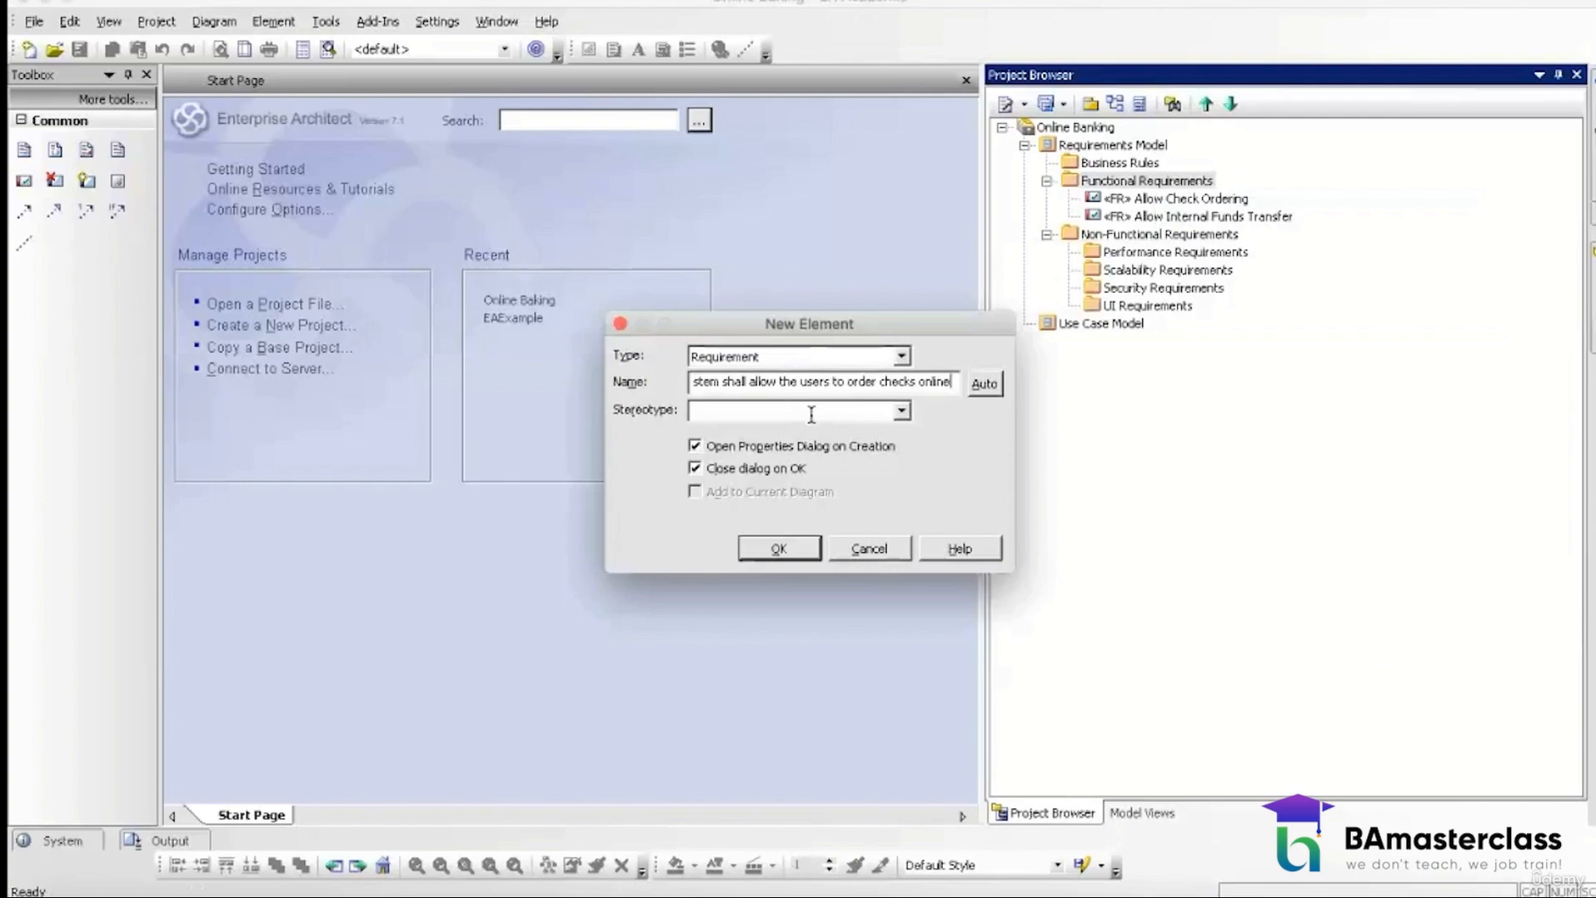
# Step: Clear the new requirement's name and paste the copied text in again
pyautogui.press('BackSpace')
pyautogui.press('BackSpace')
pyautogui.press('BackSpace')
pyautogui.press('BackSpace')
pyautogui.press('BackSpace')
pyautogui.press('BackSpace')
pyautogui.press('BackSpace')
pyautogui.press('BackSpace')
pyautogui.press('BackSpace')
pyautogui.press('BackSpace')
pyautogui.press('BackSpace')
pyautogui.press('BackSpace')
pyautogui.press('BackSpace')
pyautogui.press('BackSpace')
pyautogui.press('BackSpace')
pyautogui.press('BackSpace')
pyautogui.press('BackSpace')
pyautogui.press('BackSpace')
pyautogui.press('BackSpace')
pyautogui.press('BackSpace')
pyautogui.press('BackSpace')
pyautogui.press('BackSpace')
pyautogui.press('BackSpace')
pyautogui.press('BackSpace')
pyautogui.press('BackSpace')
pyautogui.press('BackSpace')
pyautogui.press('BackSpace')
pyautogui.press('BackSpace')
pyautogui.press('BackSpace')
pyautogui.press('BackSpace')
pyautogui.press('BackSpace')
pyautogui.press('BackSpace')
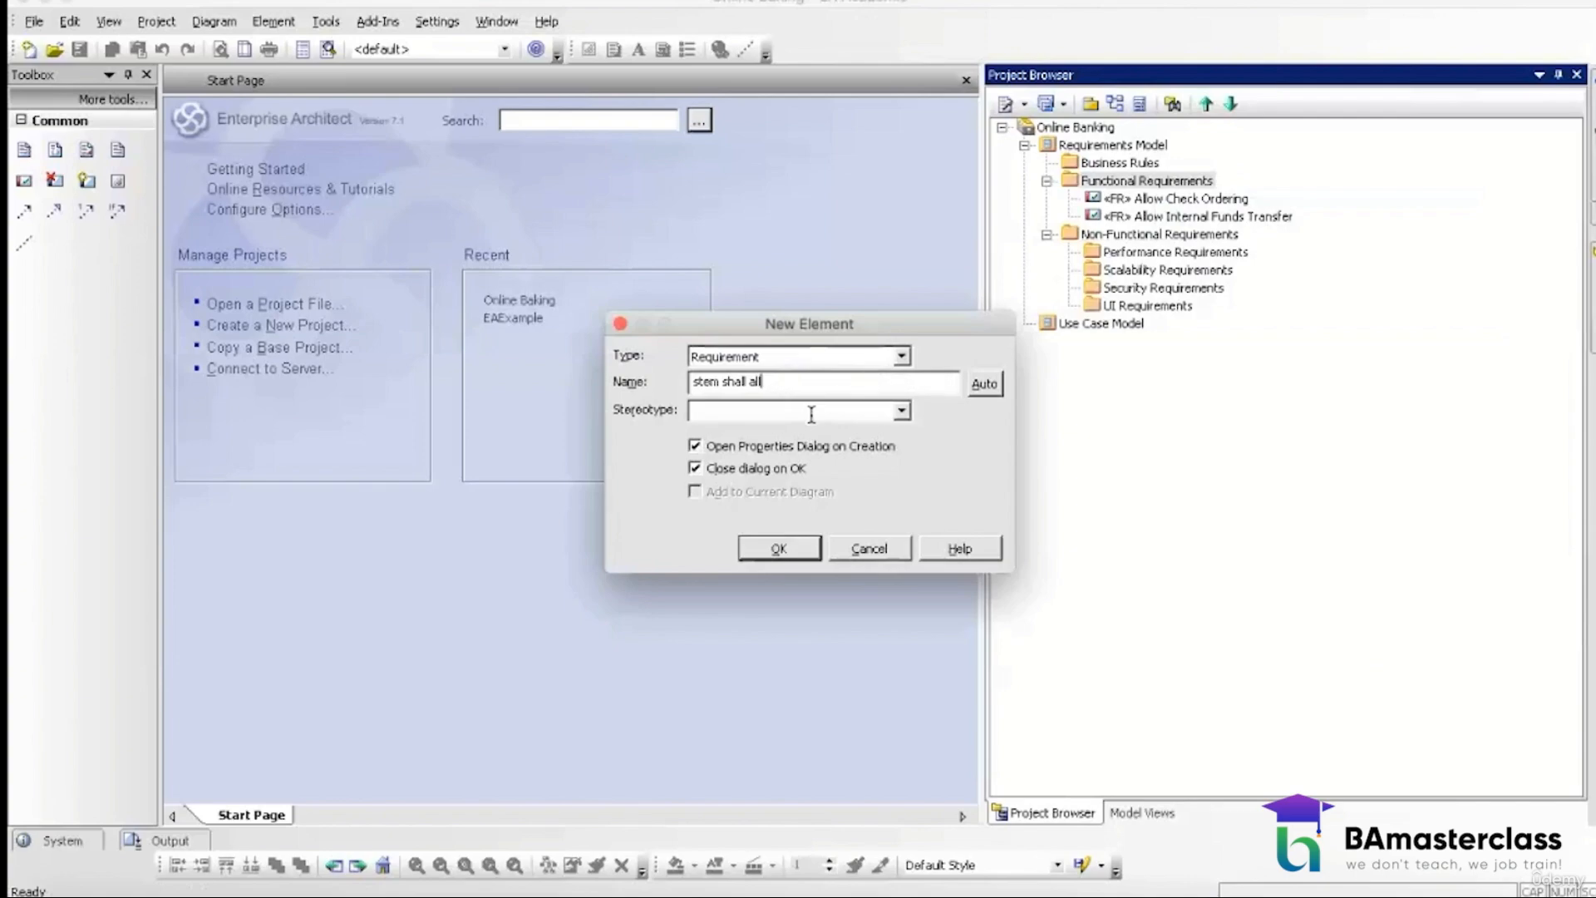
pyautogui.press('BackSpace')
pyautogui.press('BackSpace')
pyautogui.press('BackSpace')
pyautogui.press('BackSpace')
pyautogui.press('BackSpace')
pyautogui.press('BackSpace')
pyautogui.press('BackSpace')
pyautogui.hotkey('ctrl', 'v')
# Step: Create the requirement with stereotype FR and enter "System shall allow the users to order checks online" as its notes
pyautogui.click(750, 409)
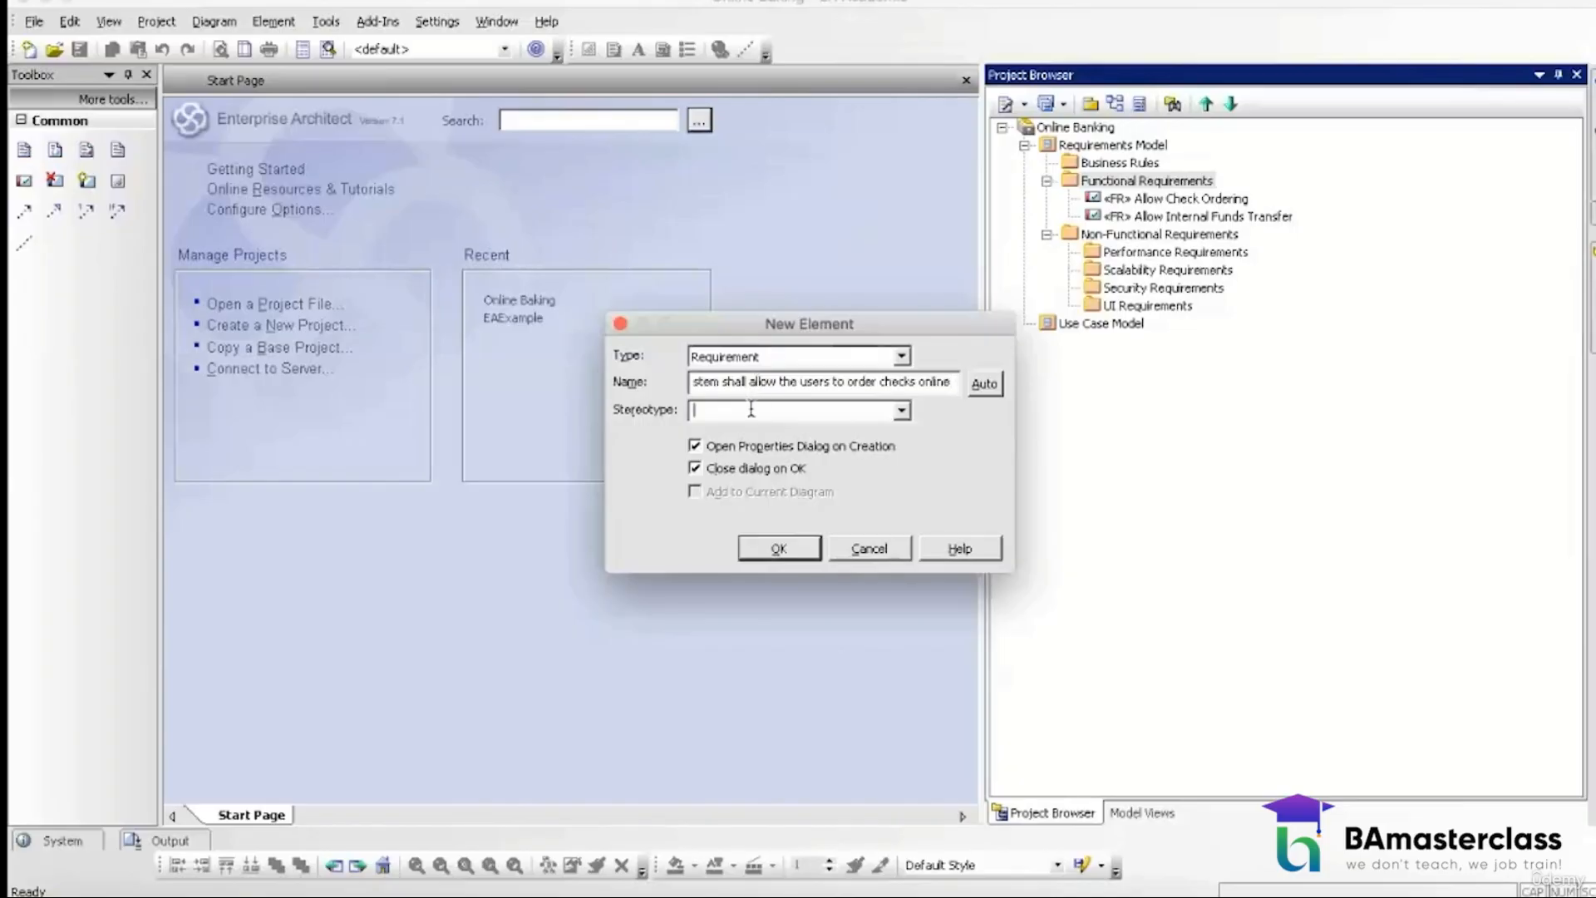
pyautogui.write('FR')
pyautogui.click(766, 541)
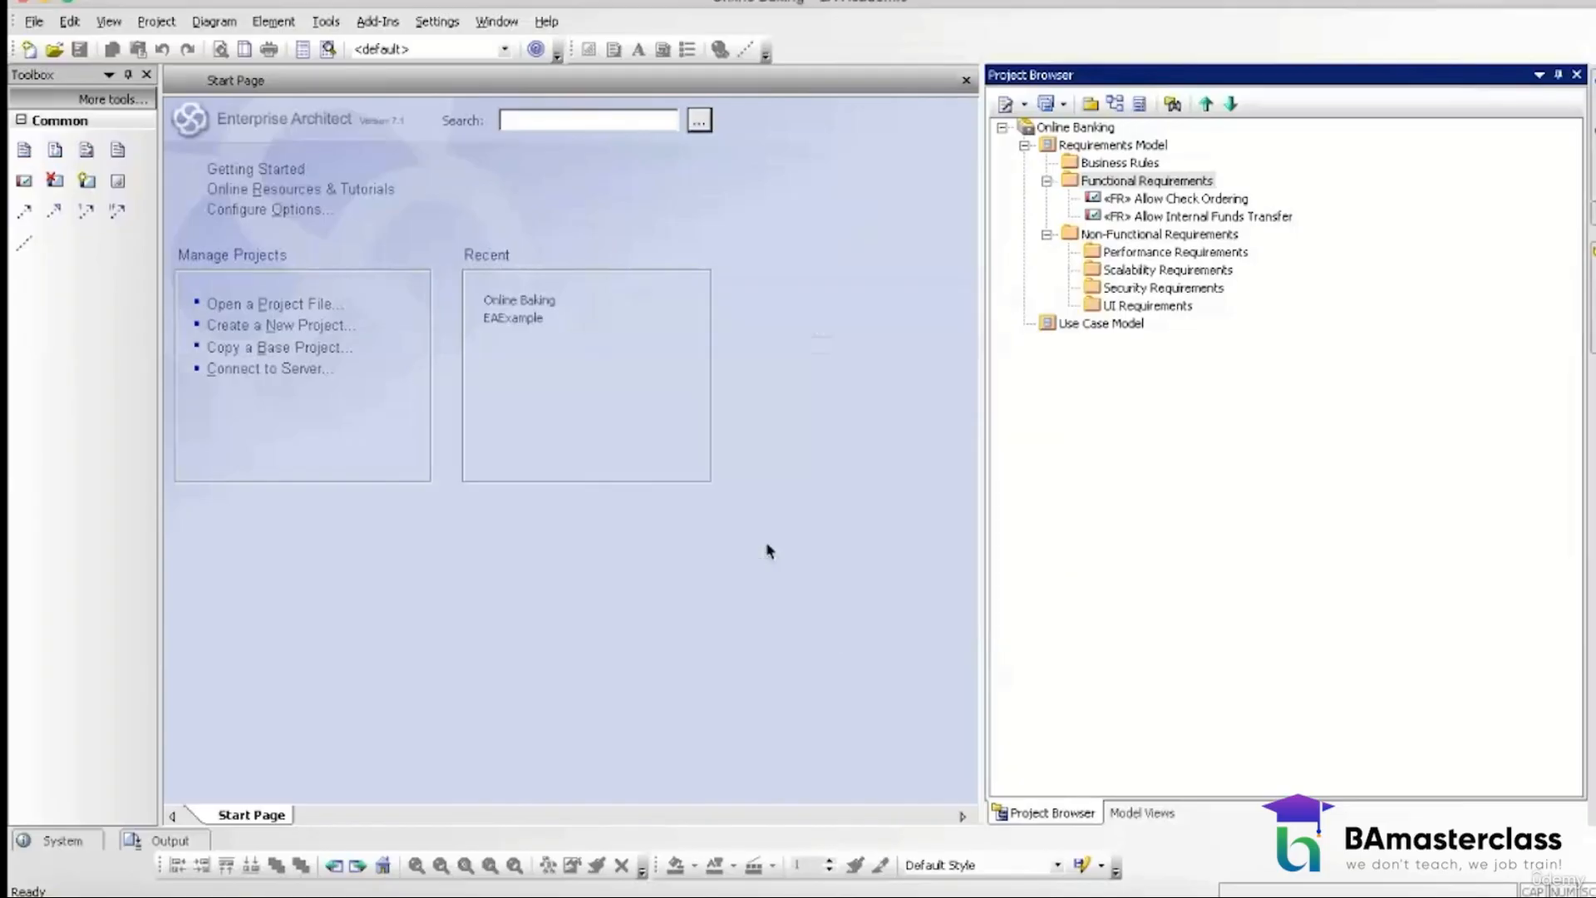
pyautogui.write('System shall allow the users to order checks online')
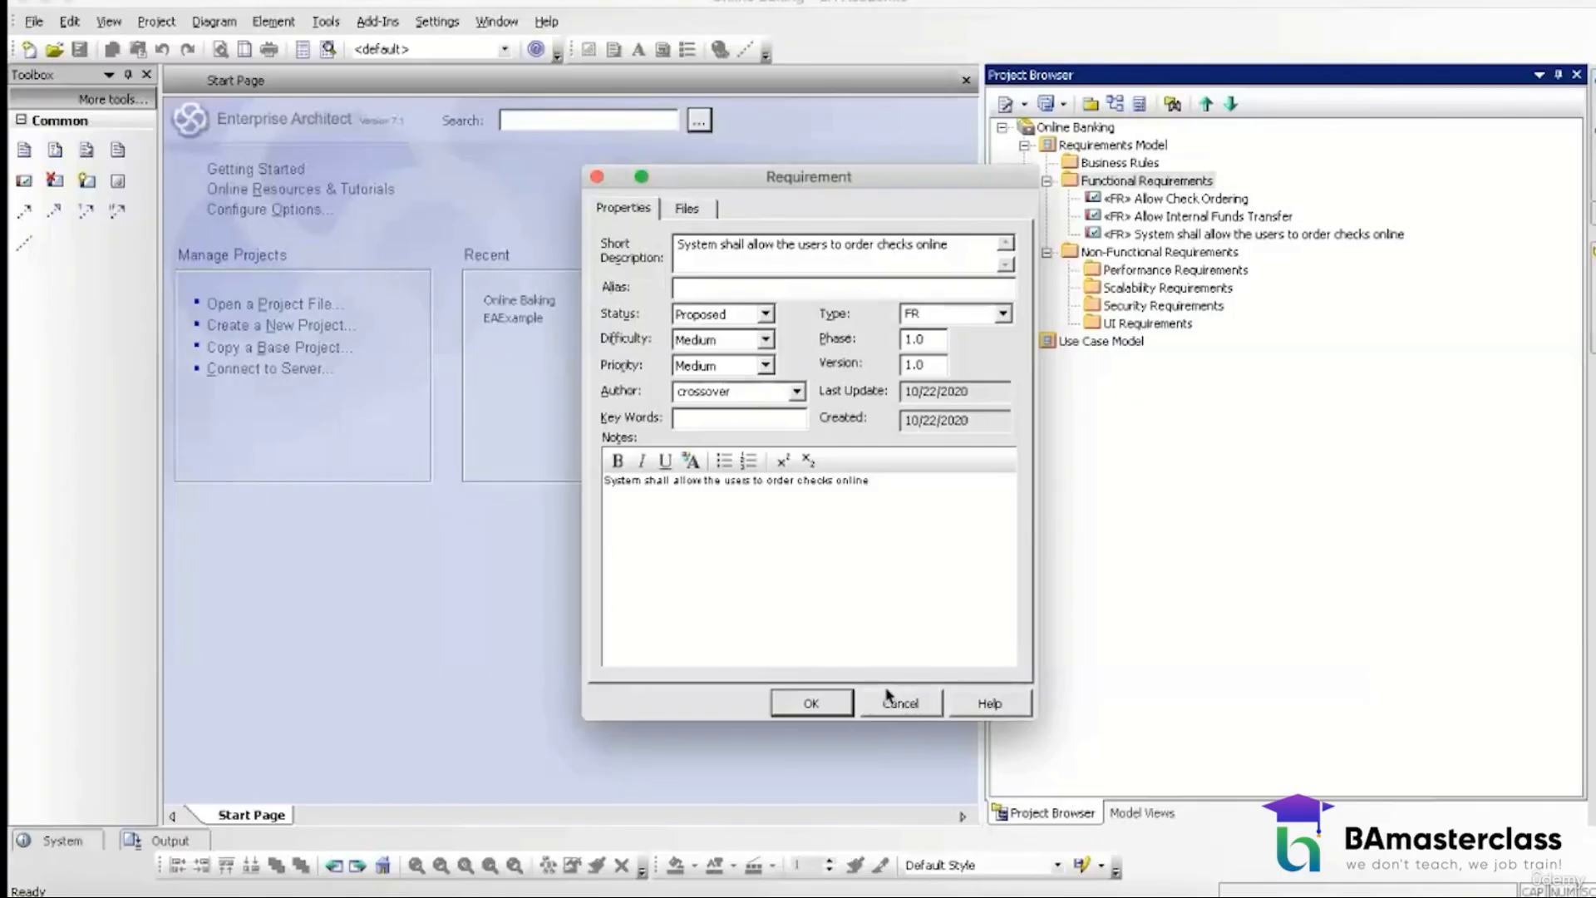
# Step: Select requirement 3 in Word again and try to paste it over the new requirement's notes in Enterprise Architect
pyautogui.click(786, 872)
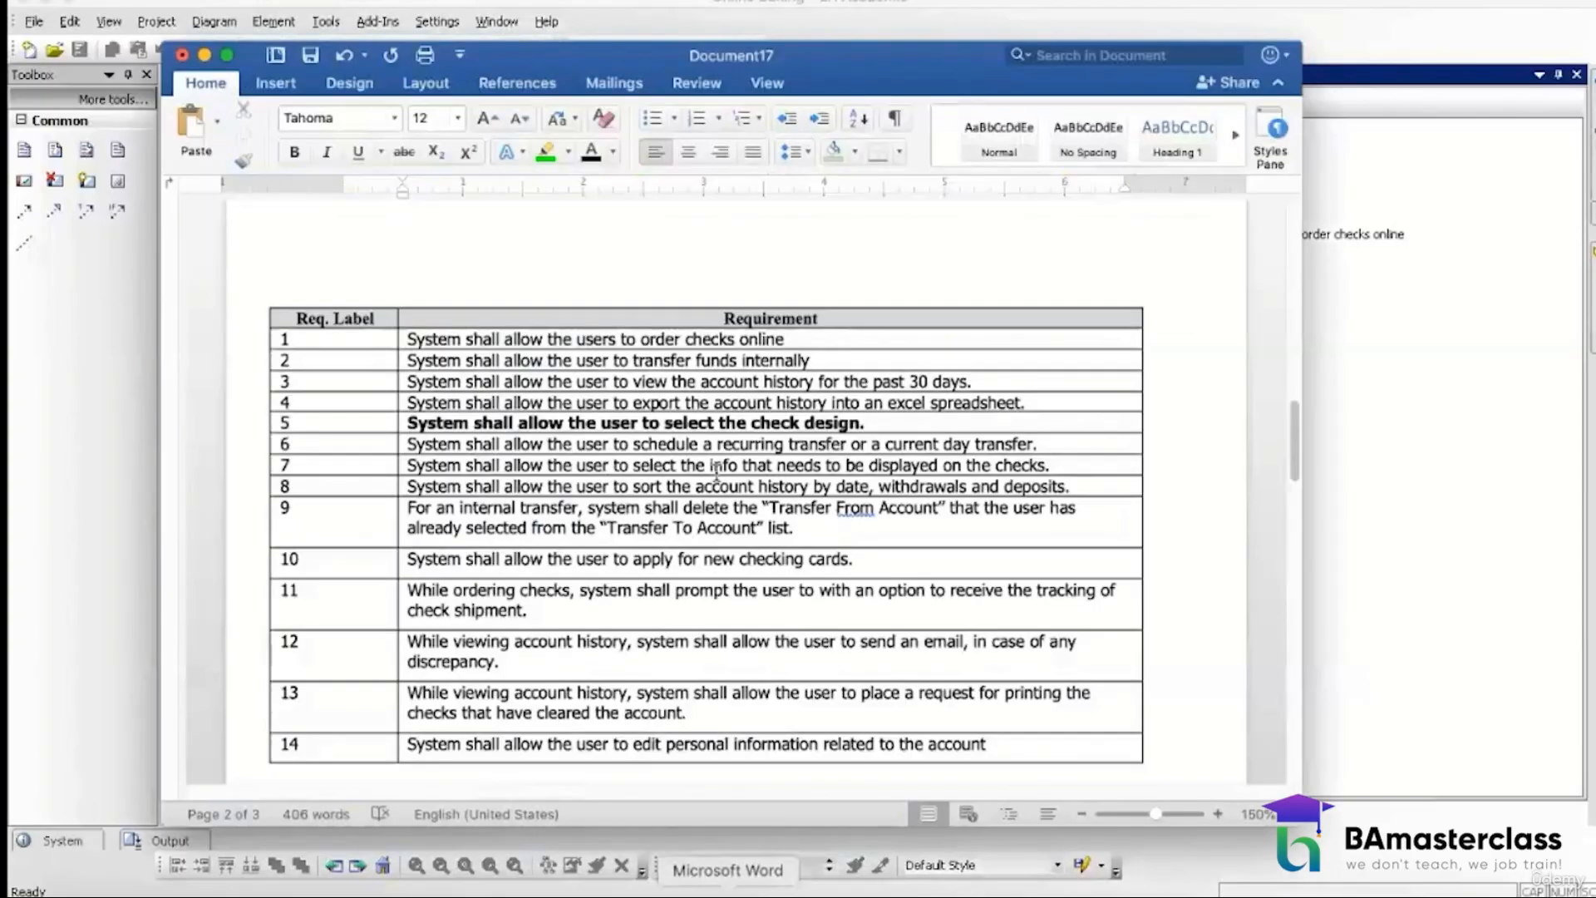
pyautogui.click(742, 382)
pyautogui.moveTo(972, 381); pyautogui.dragTo(410, 371)
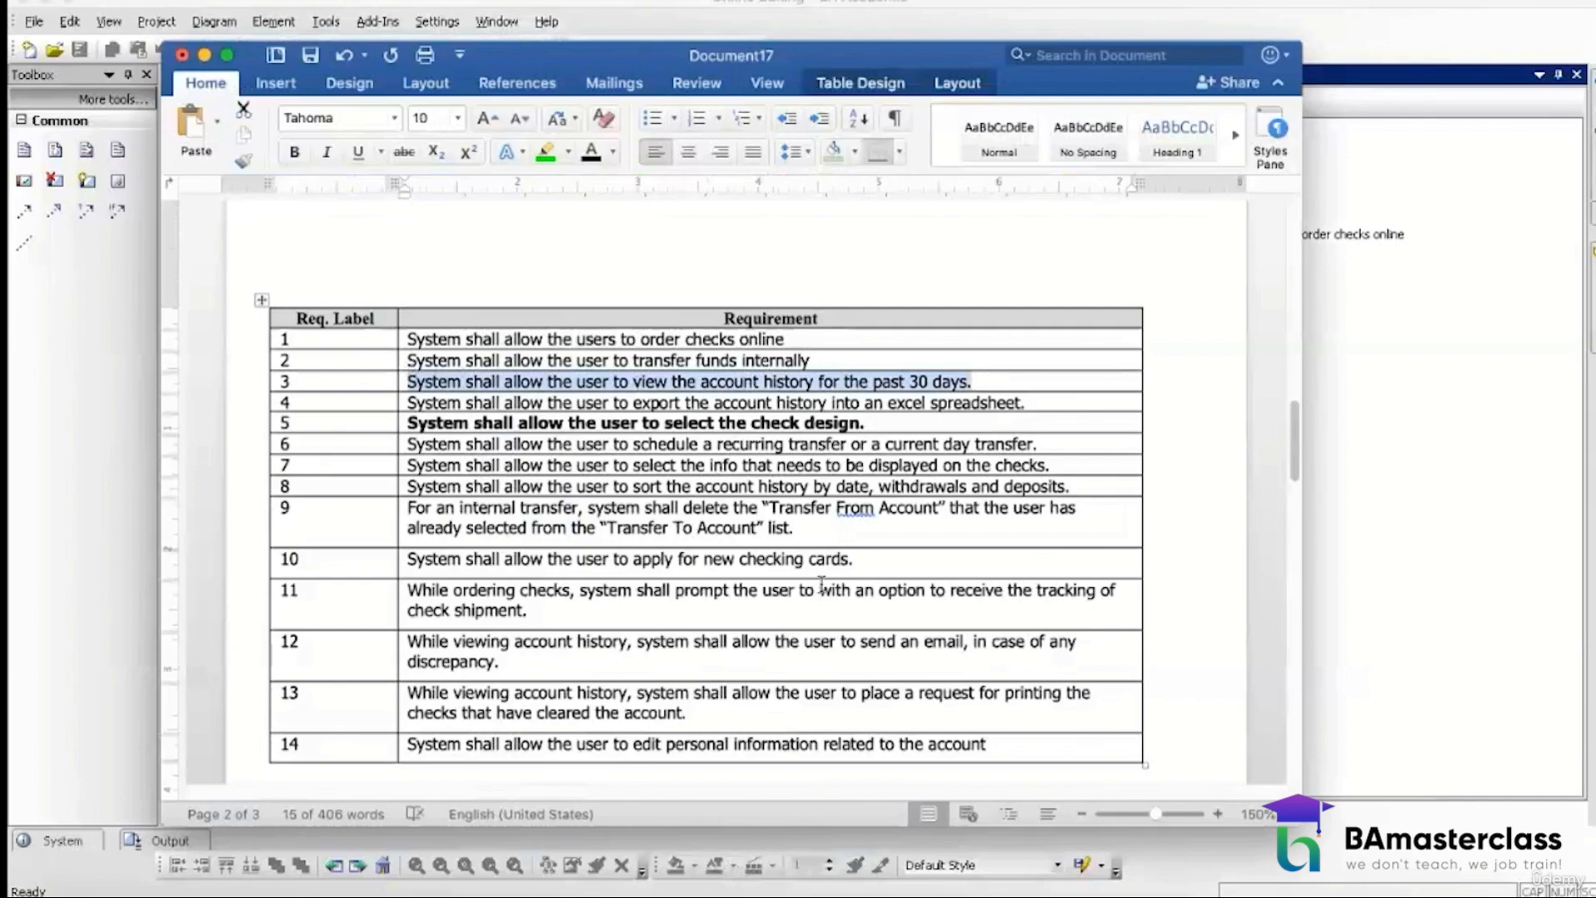
pyautogui.click(1280, 871)
pyautogui.moveTo(880, 483); pyautogui.dragTo(549, 484)
pyautogui.write('System shall allow the users to order checks online')
# Step: Change the requirement's notes to "System shall allow the users to view account history for the past 30 days"
pyautogui.moveTo(880, 479); pyautogui.dragTo(772, 482)
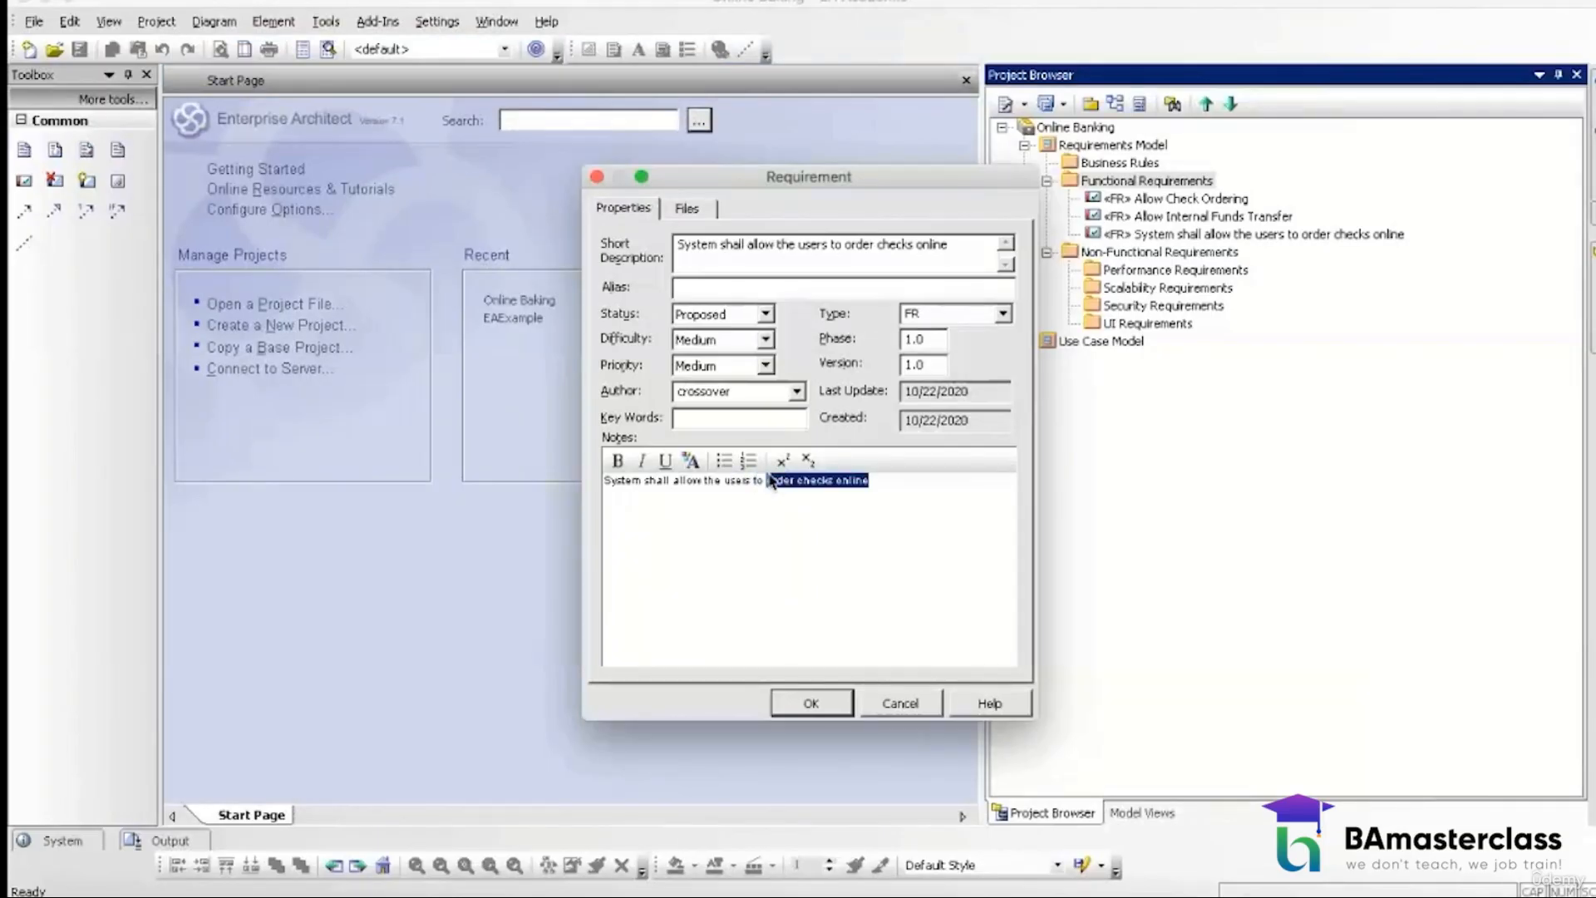
pyautogui.write('view account h')
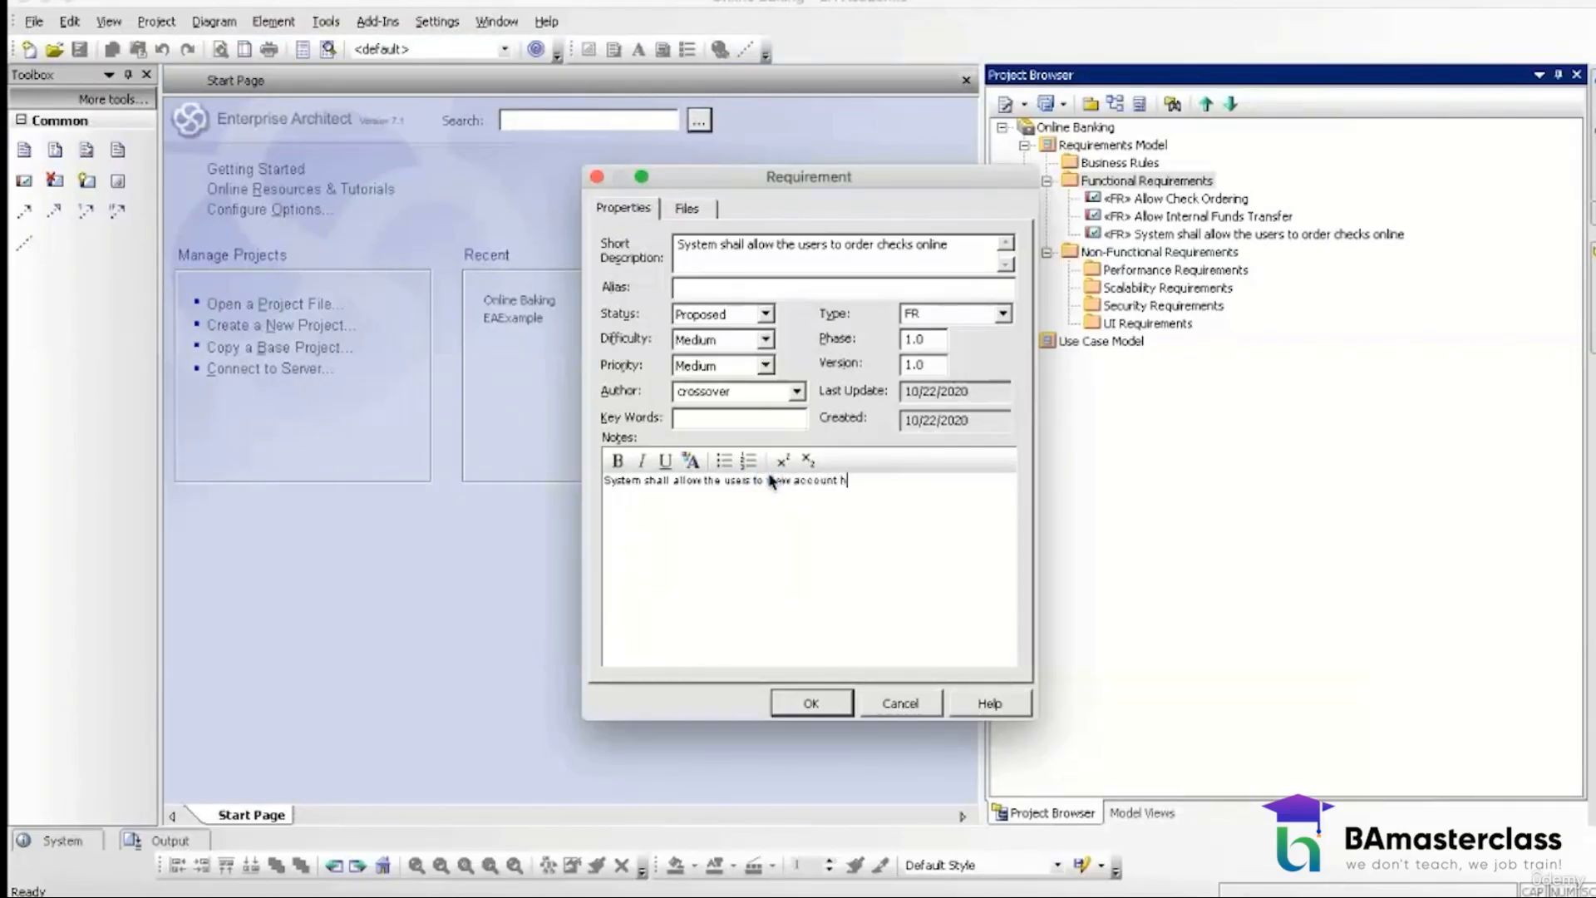
pyautogui.write('istory for the past 30 days')
# Step: Set the requirement's short description to View Account History and save it
pyautogui.moveTo(948, 246); pyautogui.dragTo(647, 246)
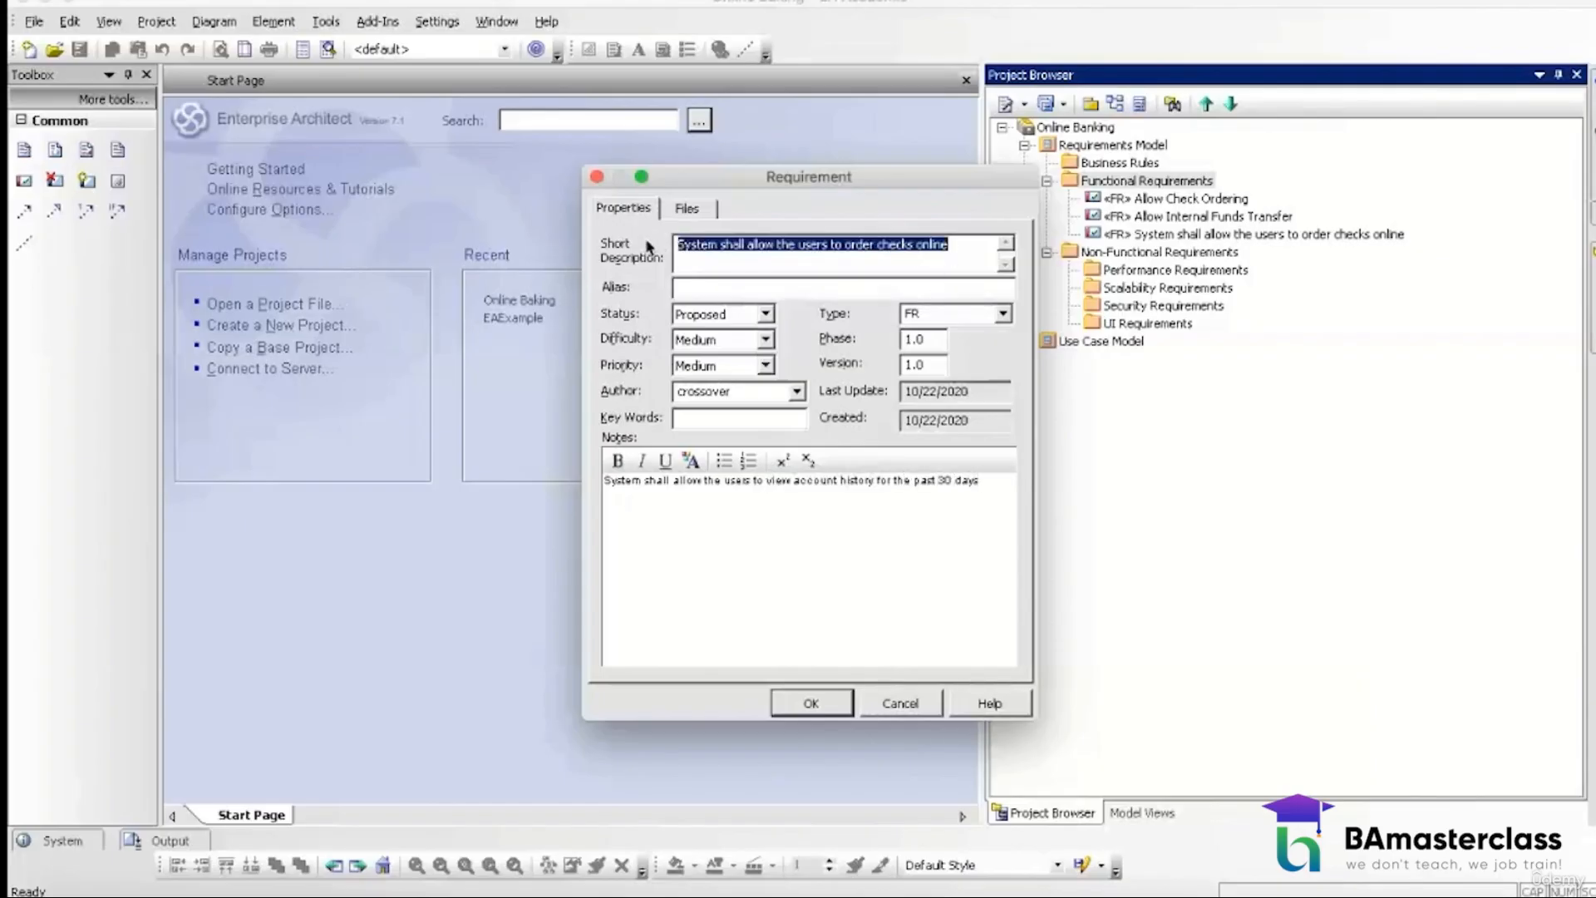
pyautogui.write('View A')
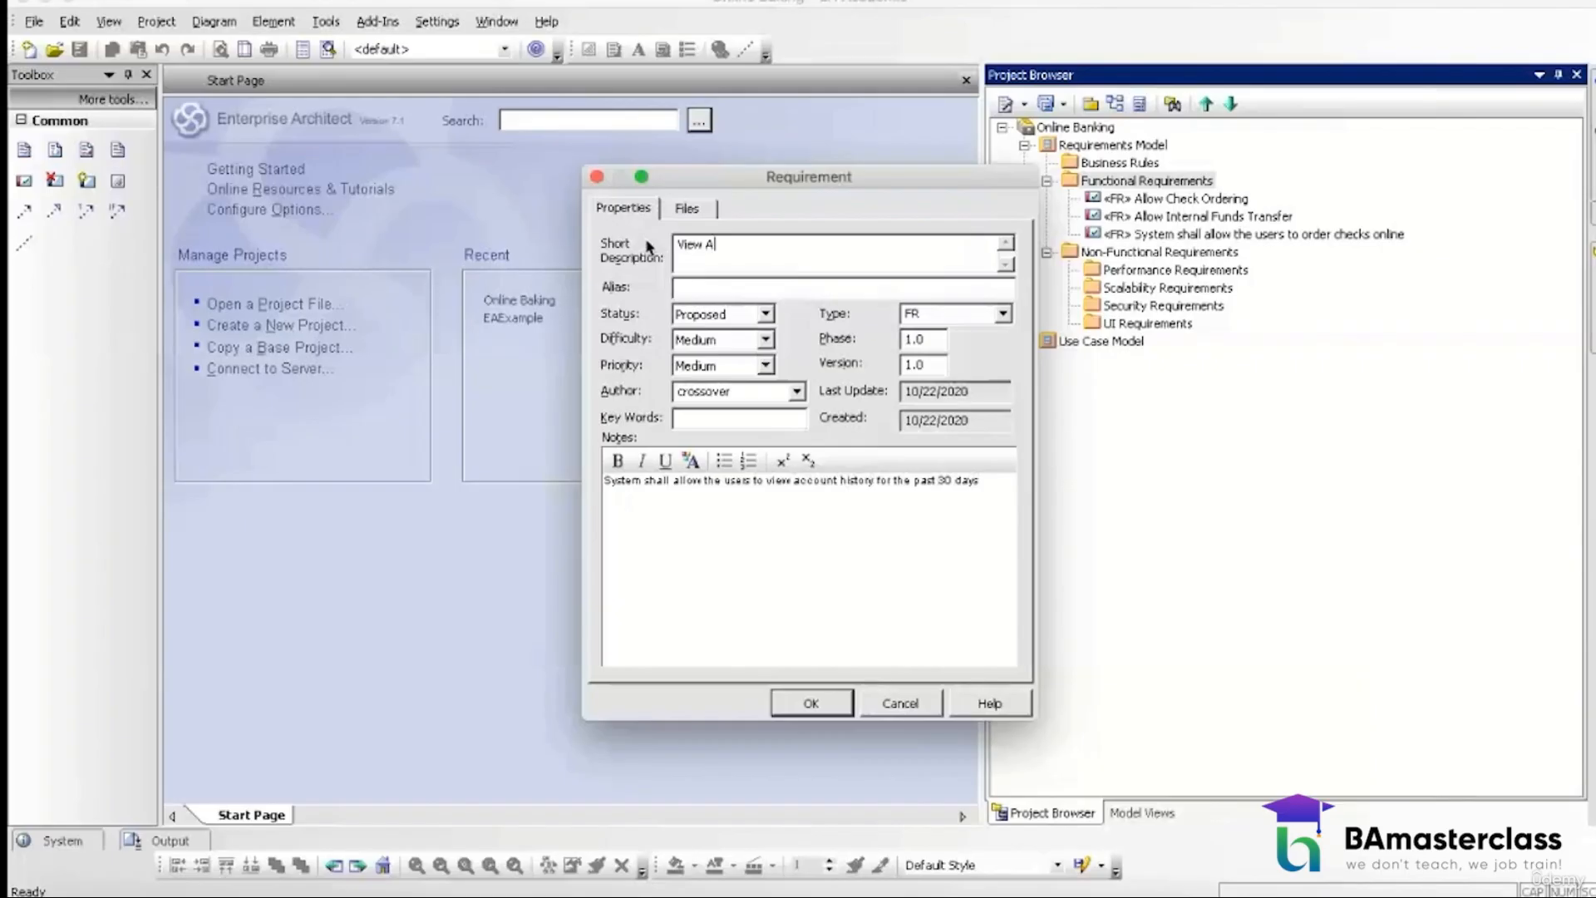
pyautogui.write('ccount History')
pyautogui.click(827, 703)
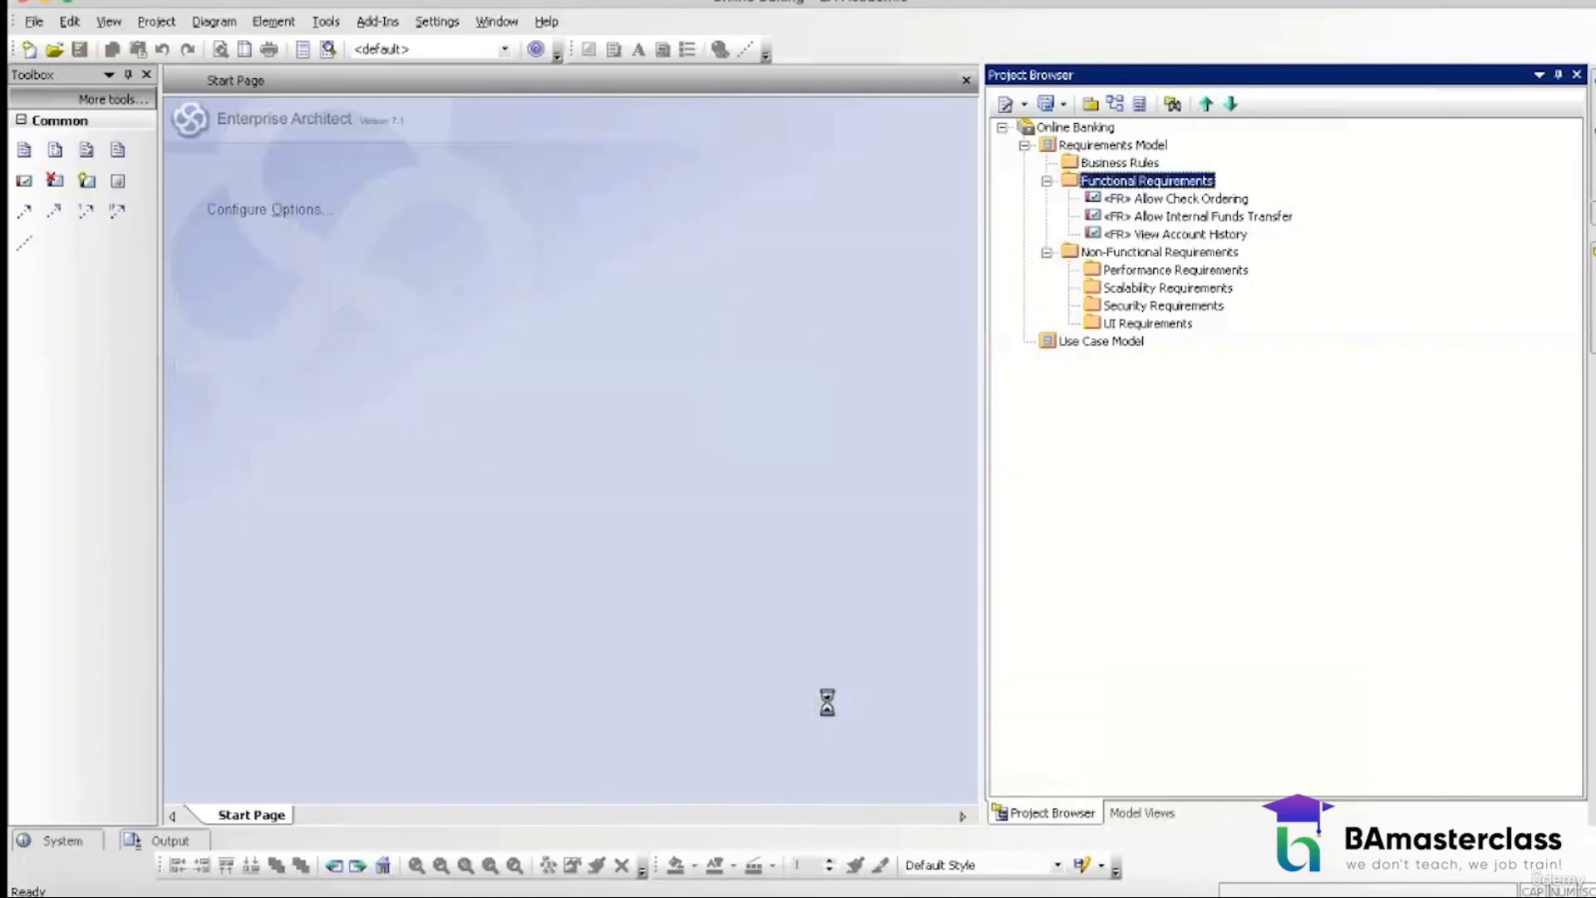
# Step: Read requirement 4 in Word, and in Enterprise Architect add an FR requirement named Export Account History to the Functional Requirements package
pyautogui.click(728, 896)
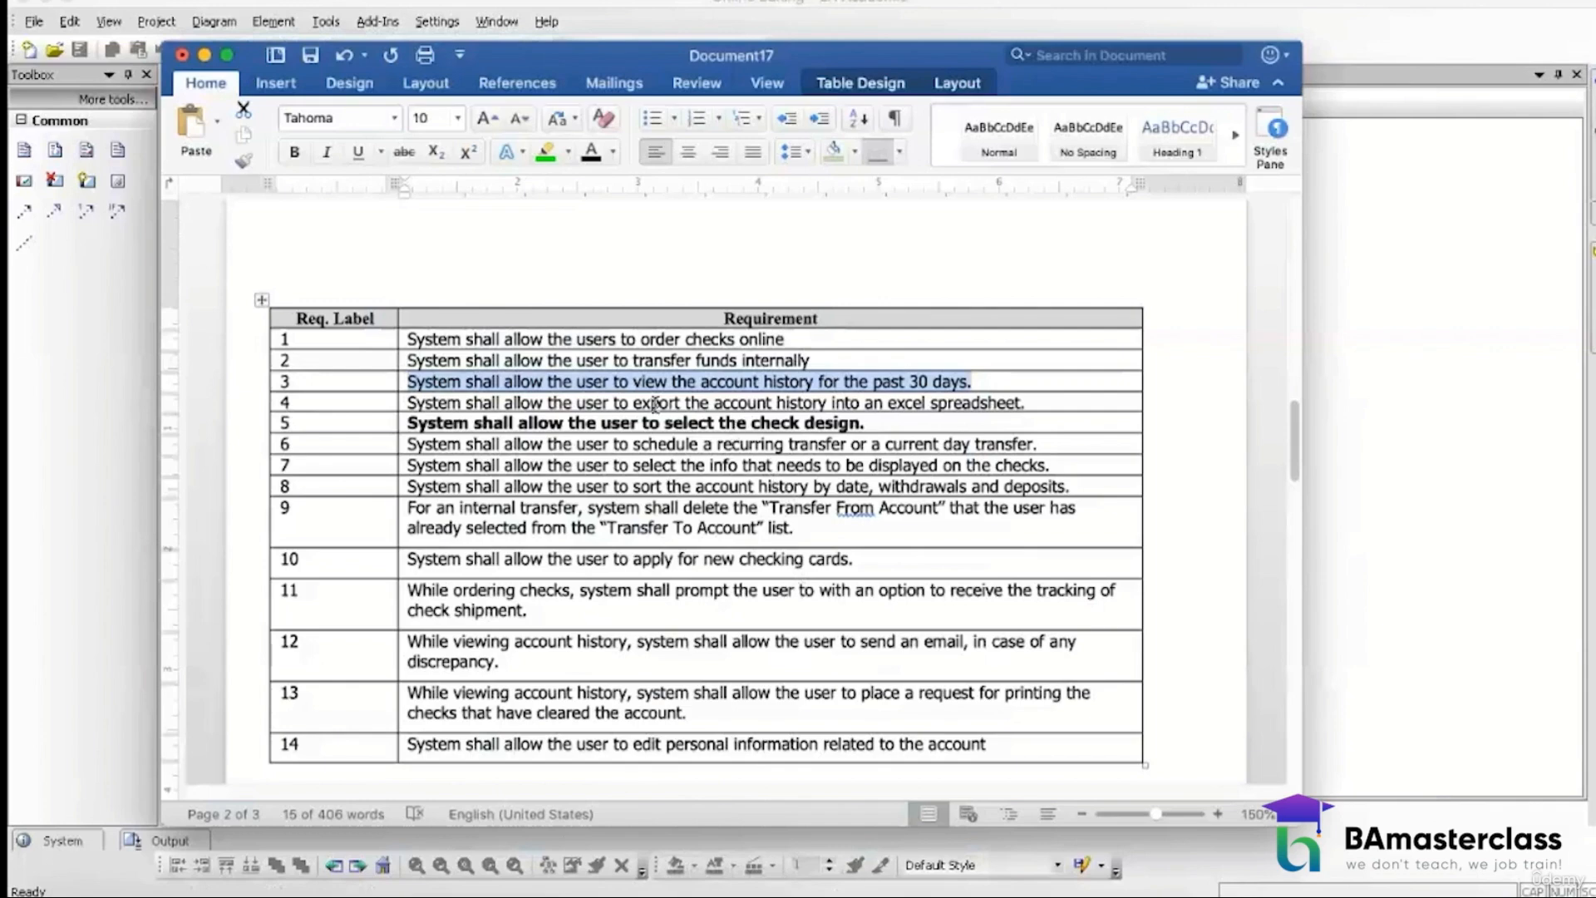
pyautogui.click(924, 403)
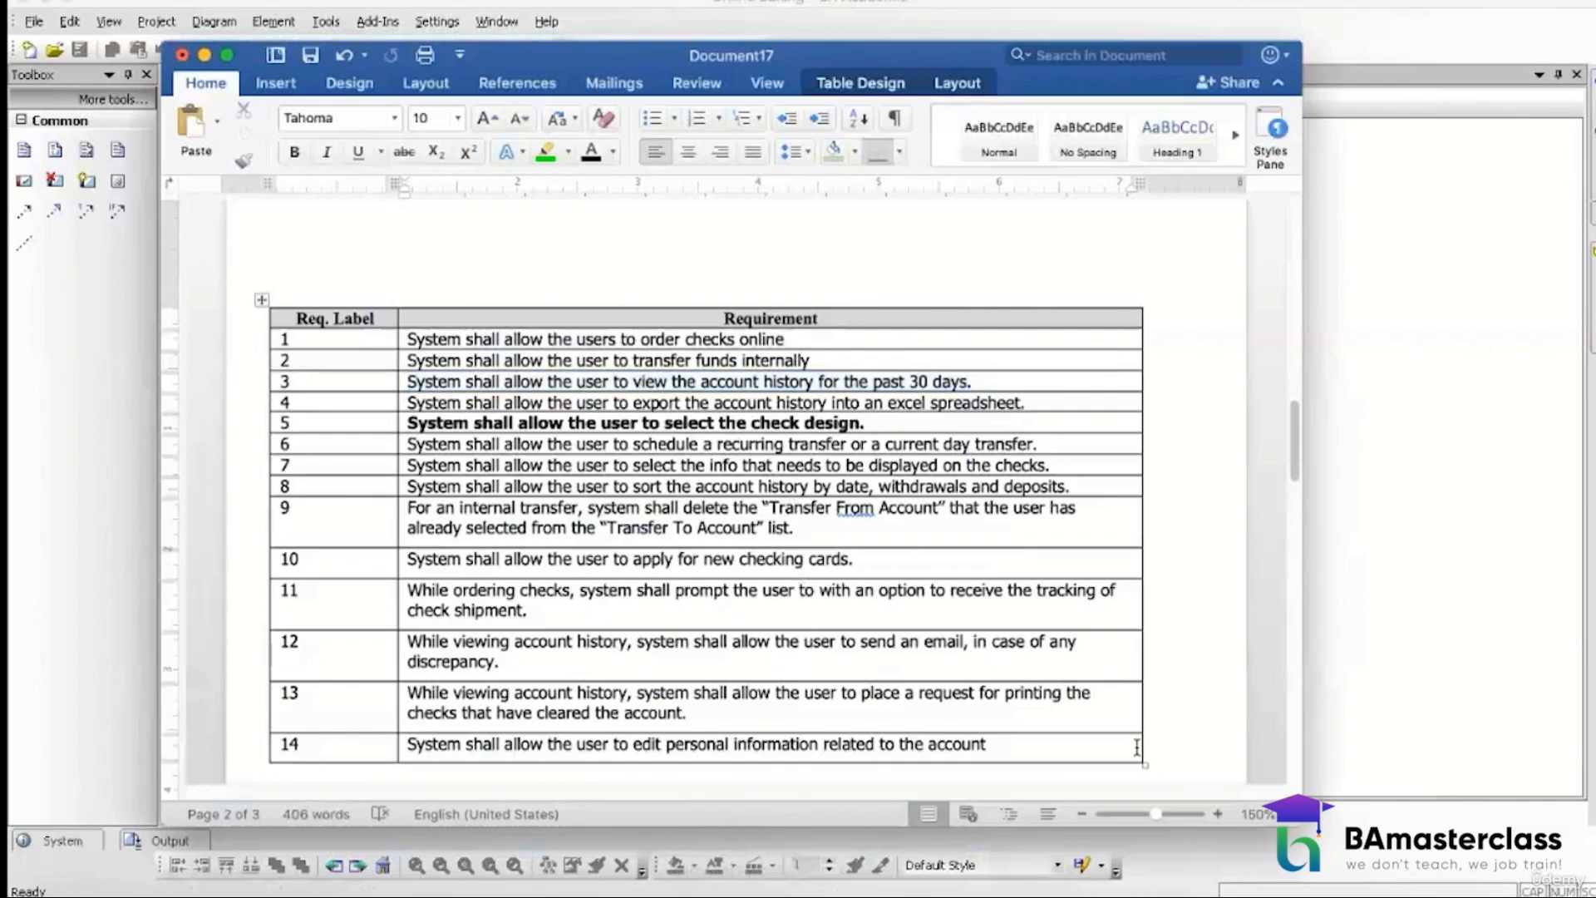
pyautogui.click(1291, 889)
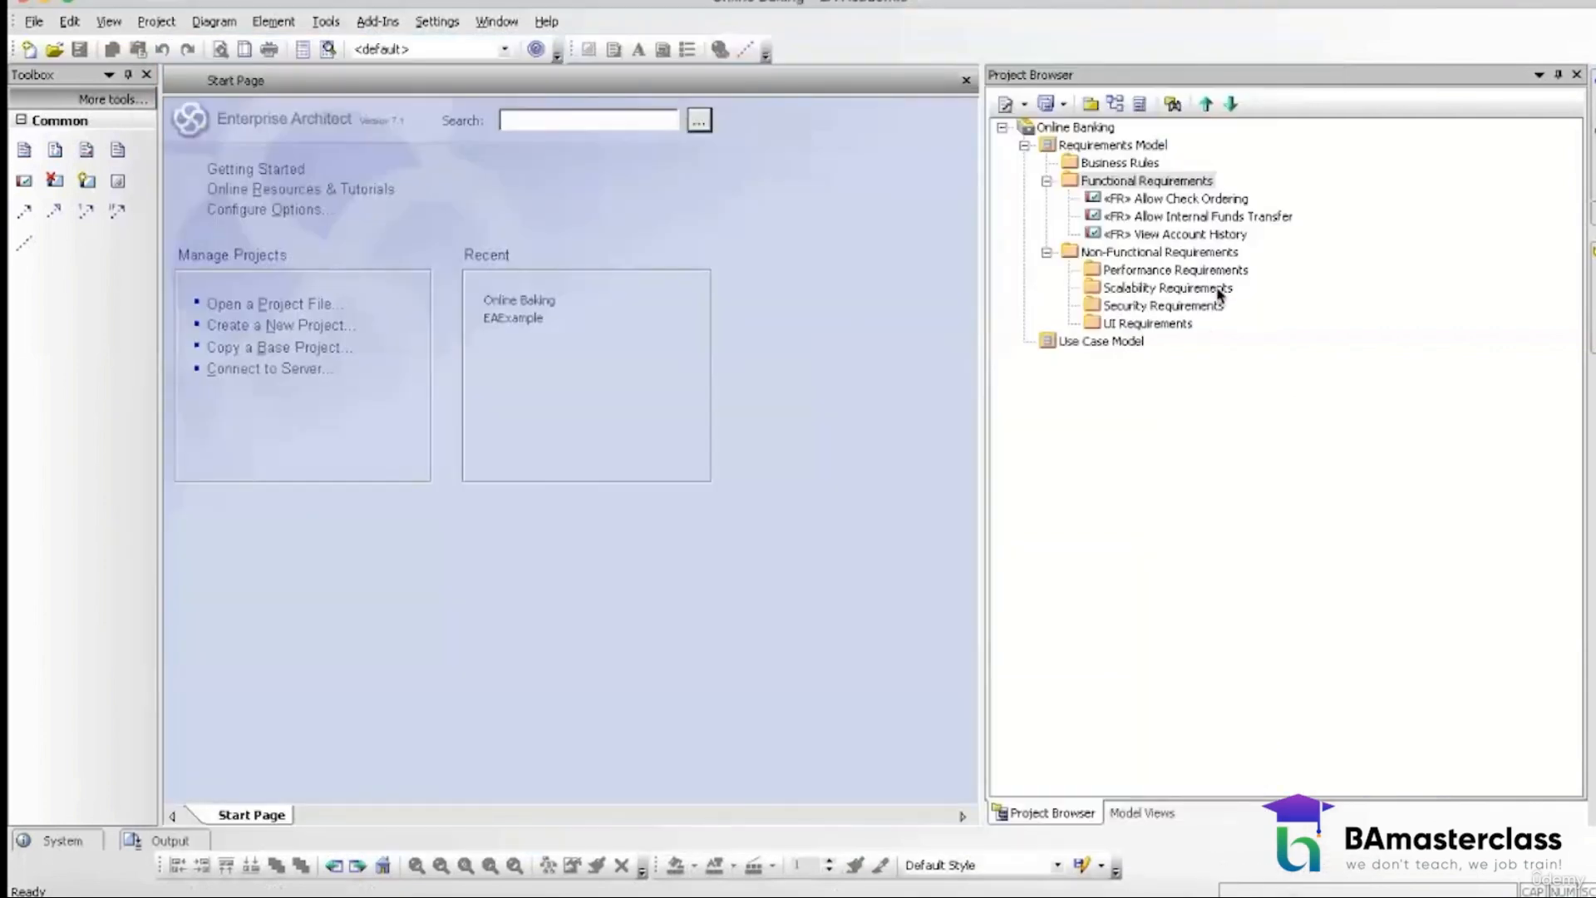
pyautogui.click(1147, 181)
pyautogui.rightClick(1147, 182)
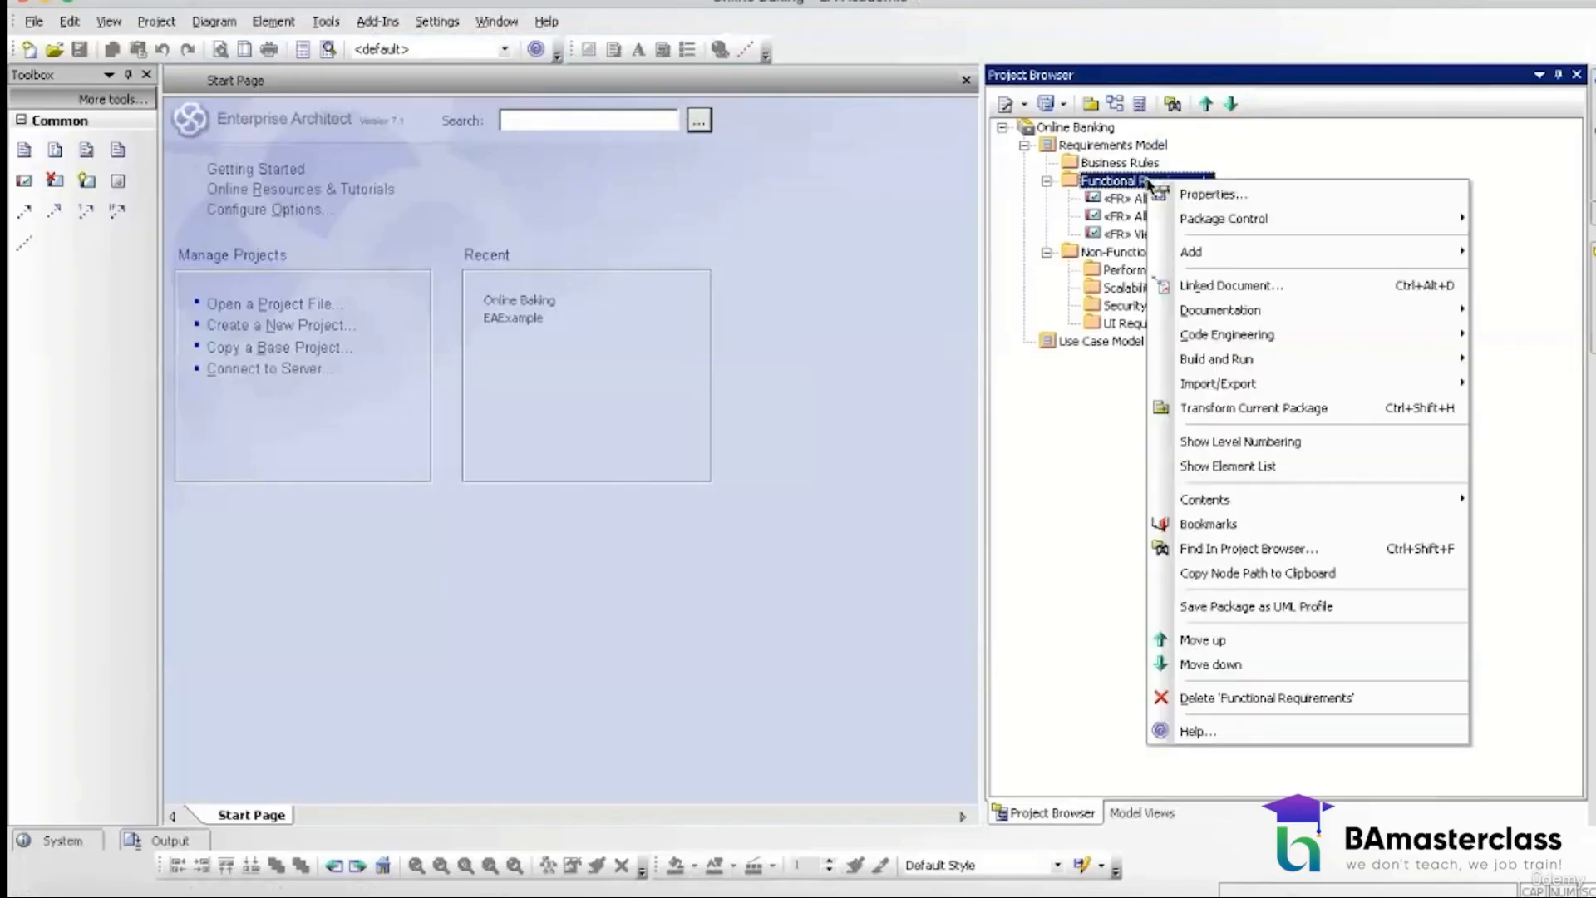
pyautogui.moveTo(1209, 254)
pyautogui.click(1030, 276)
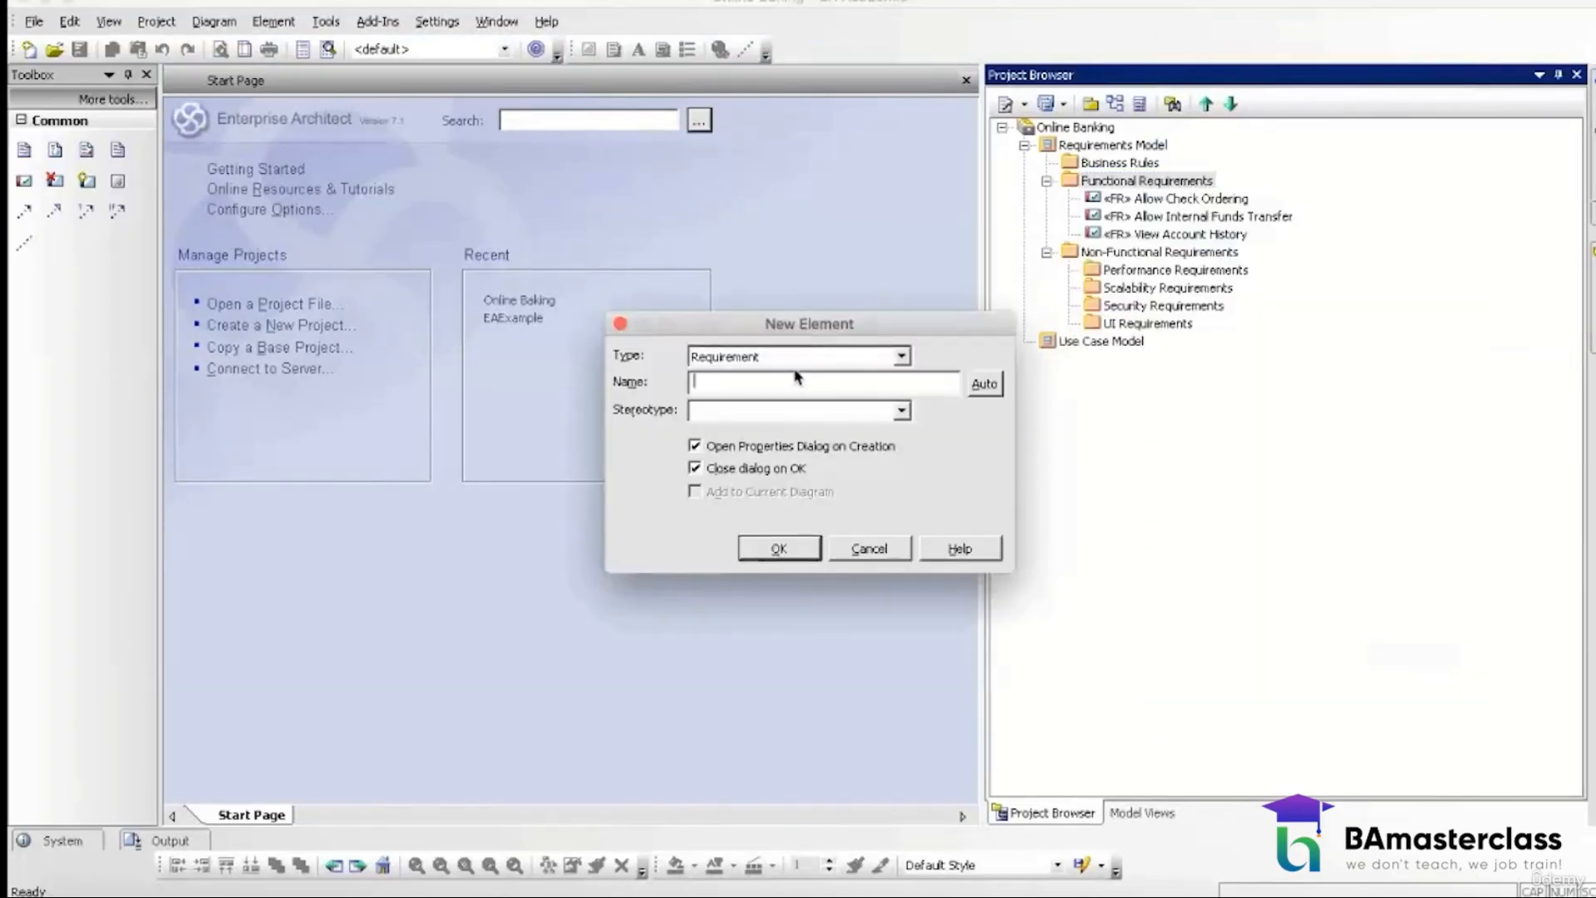
pyautogui.write('Export Account History')
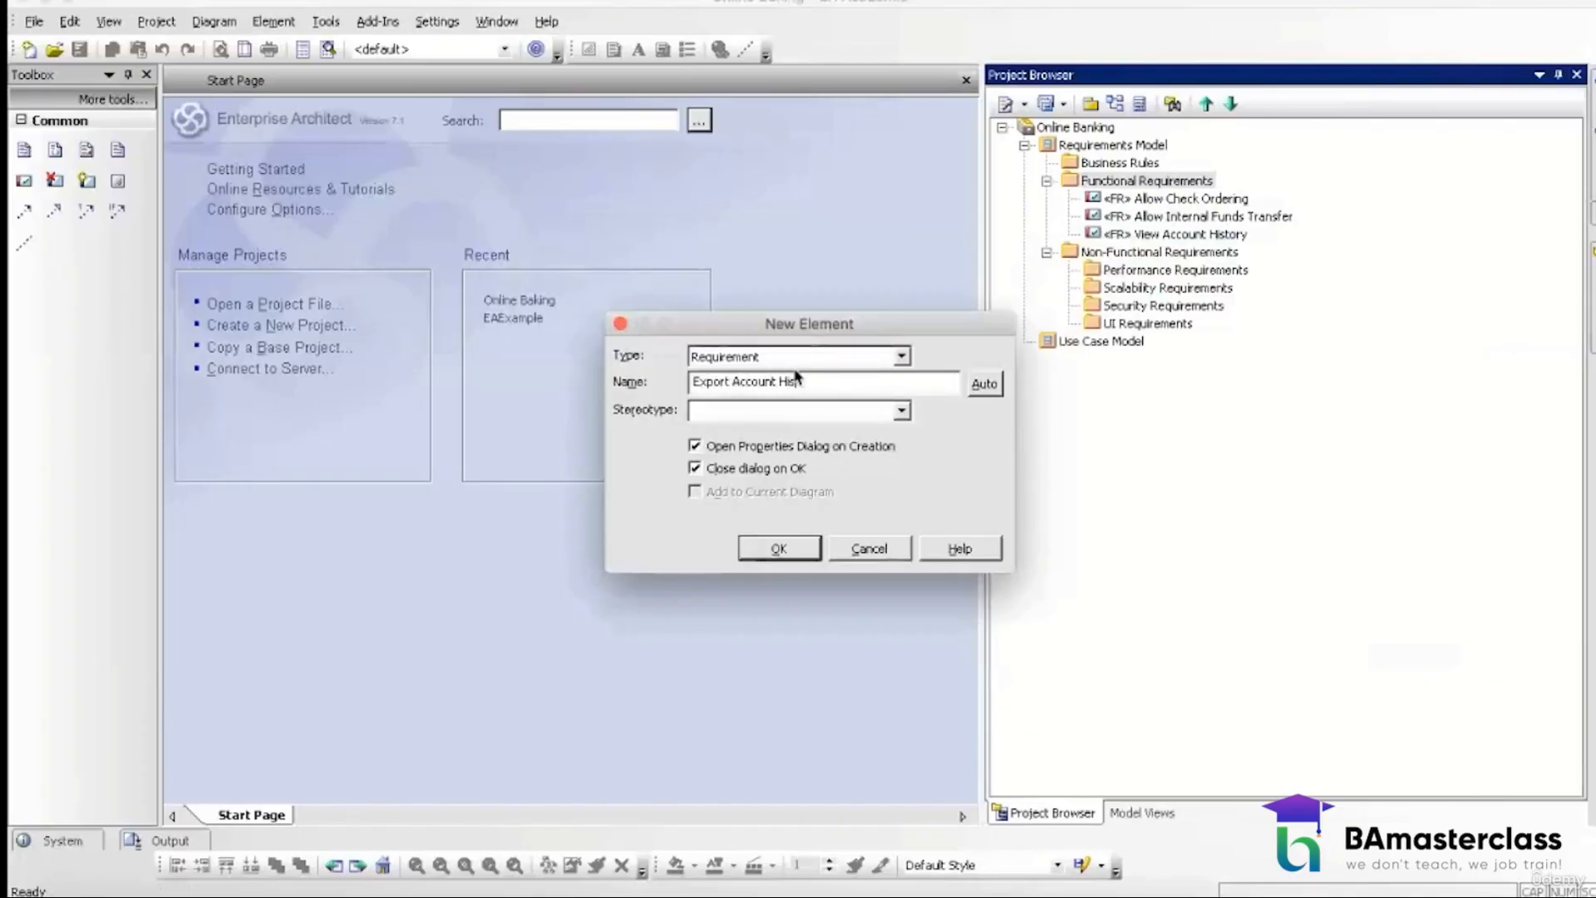
pyautogui.click(770, 409)
pyautogui.click(774, 547)
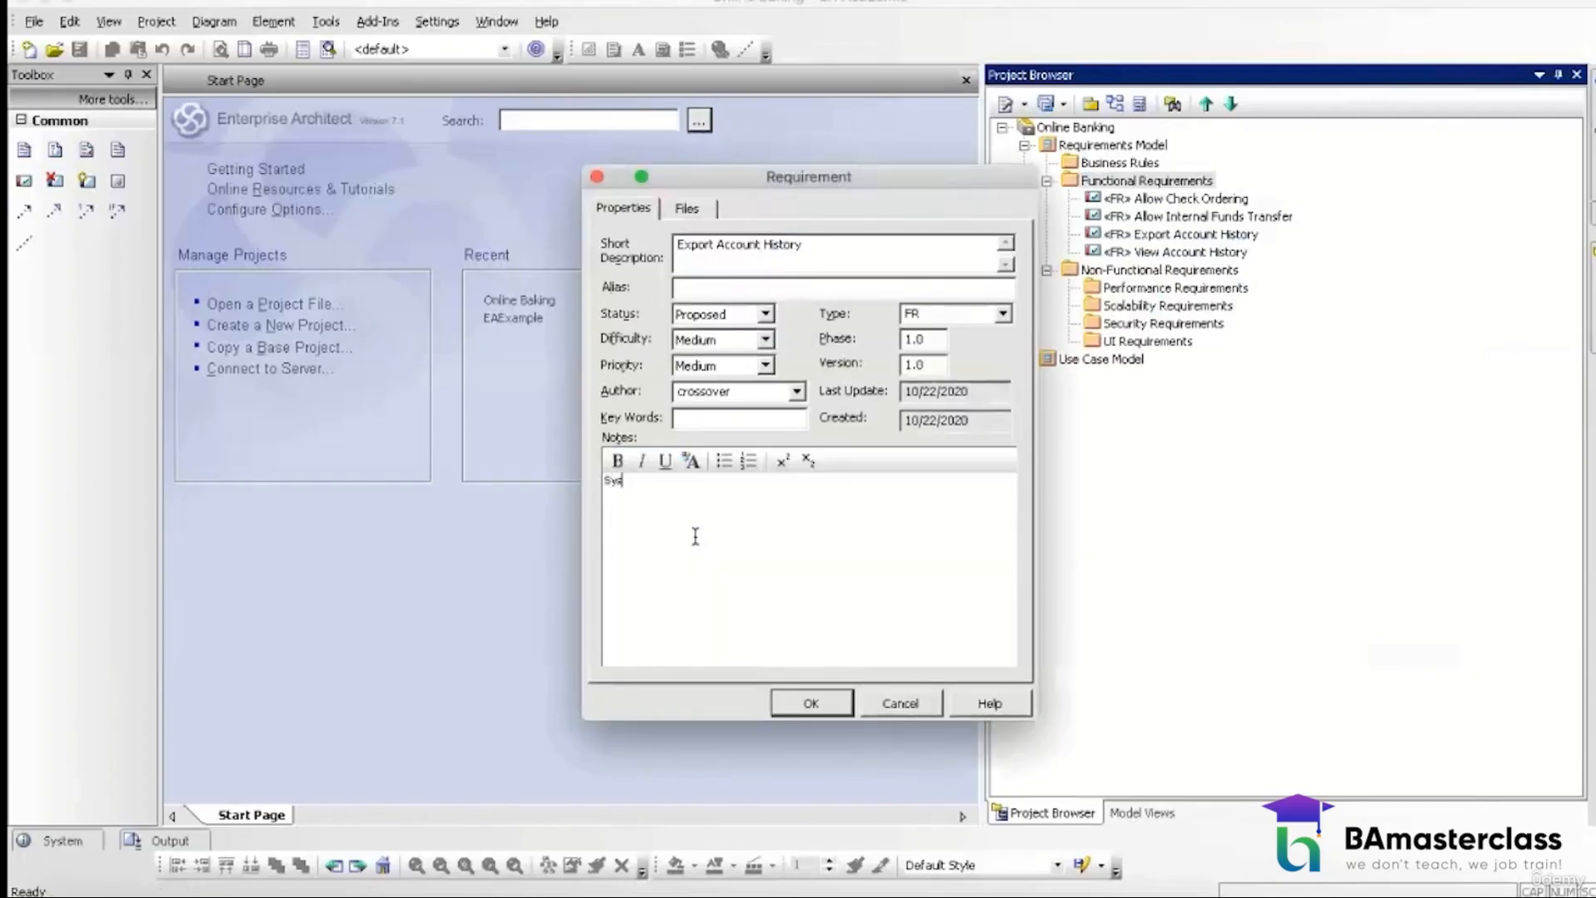
# Step: Enter the notes "System shall allow the user to export account history in an Excel spreadsheet" and save the requirement
pyautogui.write('tem shall allow the user to e')
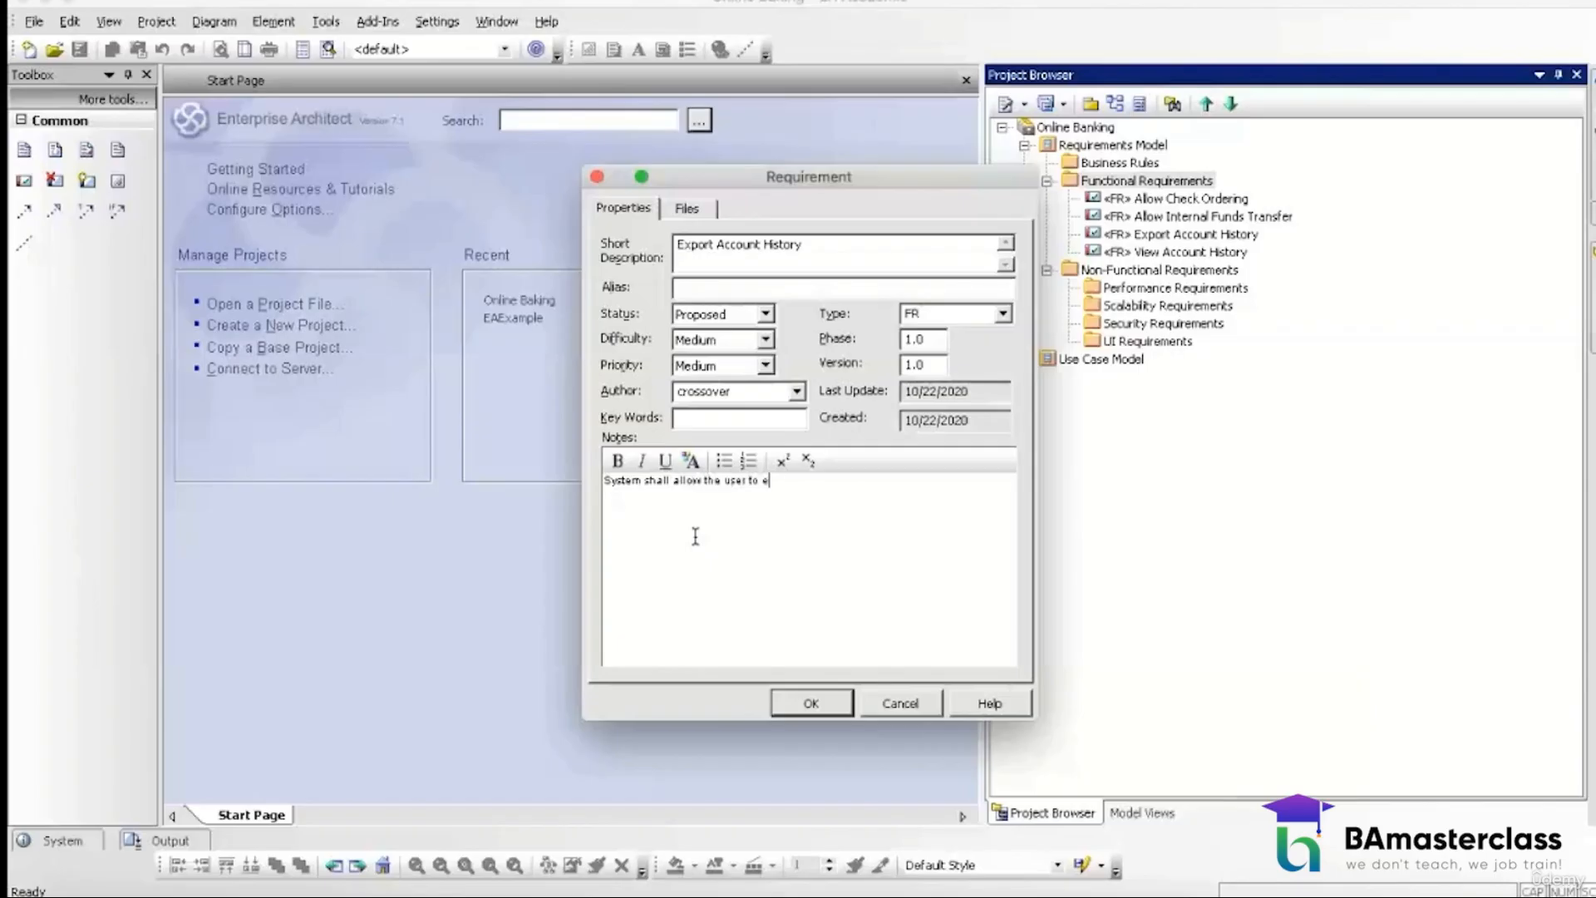
pyautogui.write('xport account history in an Excel sprea')
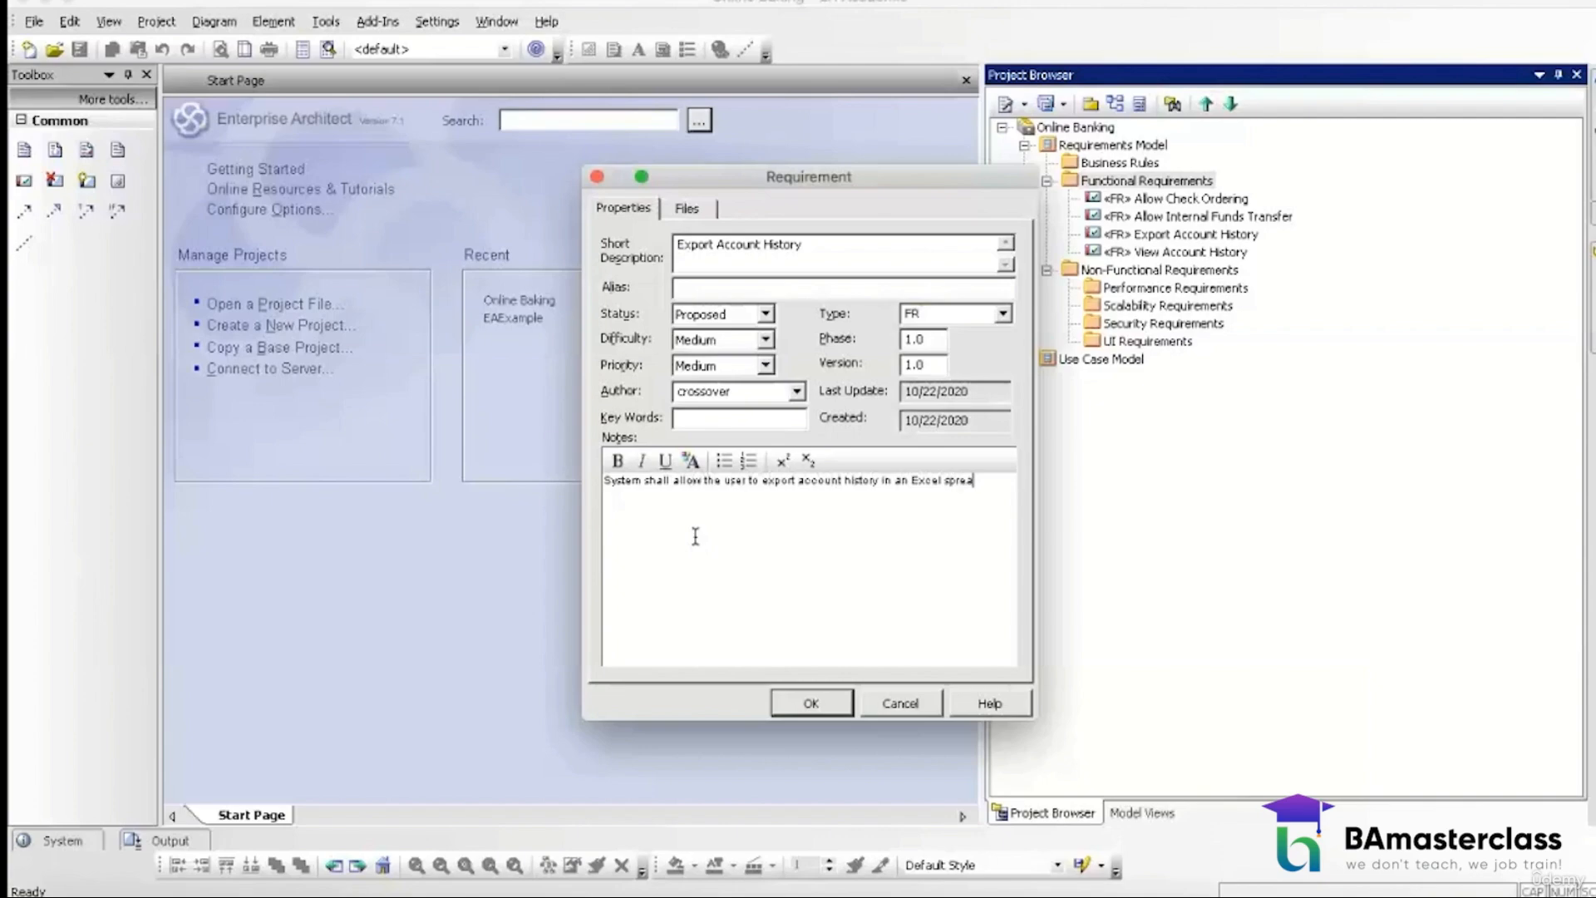
pyautogui.write('dsheet')
pyautogui.click(811, 705)
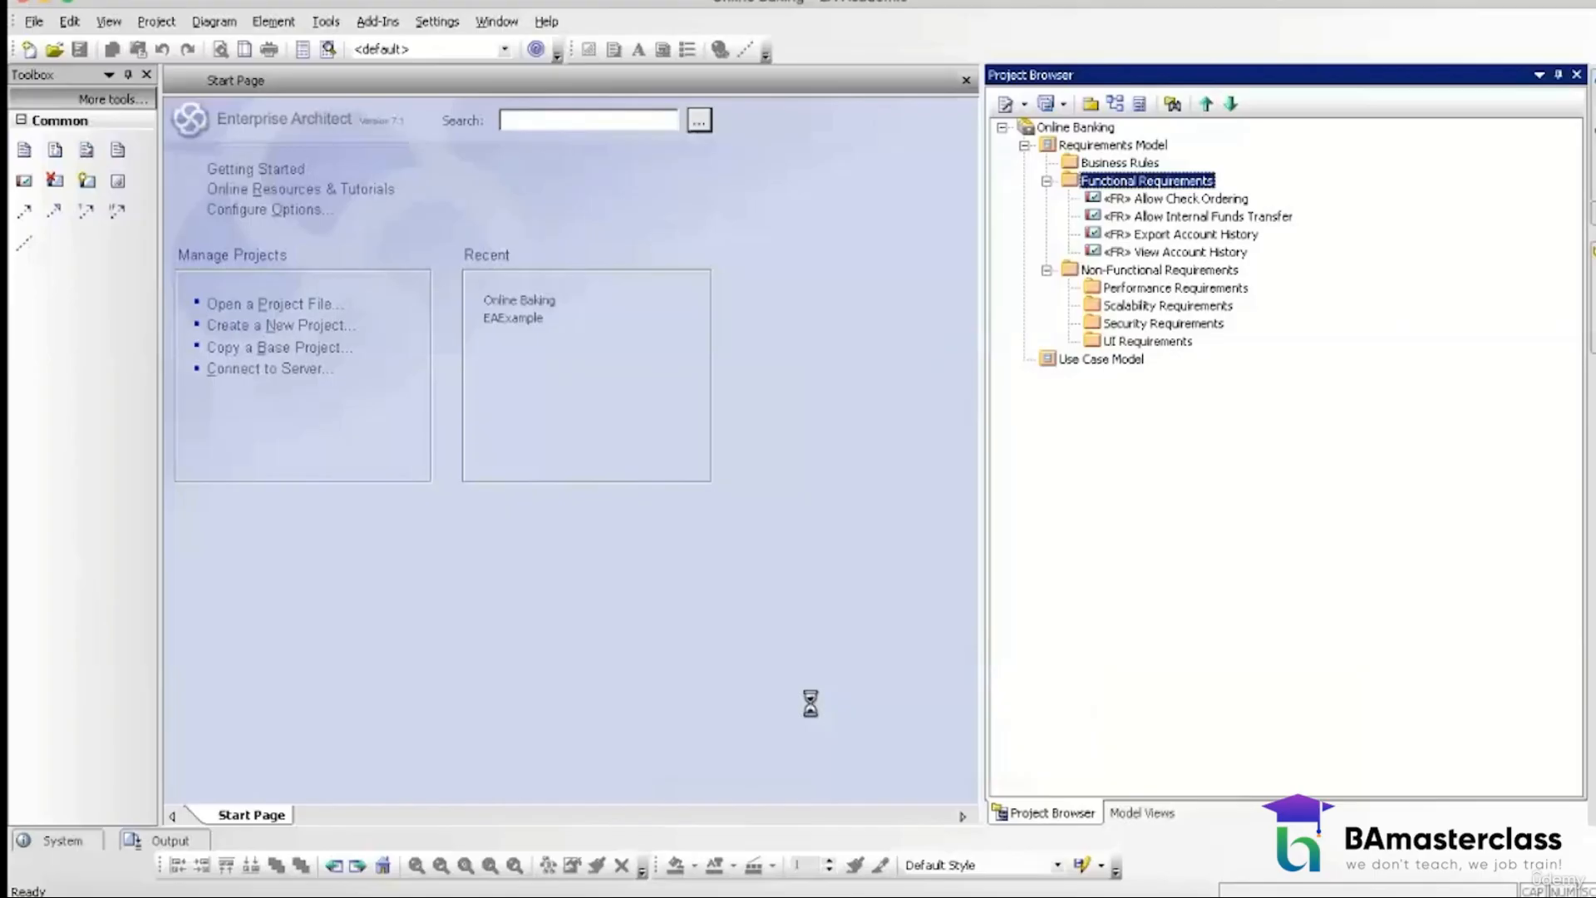
# Step: Read requirement 5 in Word, and in Enterprise Architect add an FR requirement named Select Check Design to the Functional Requirements package
pyautogui.click(730, 886)
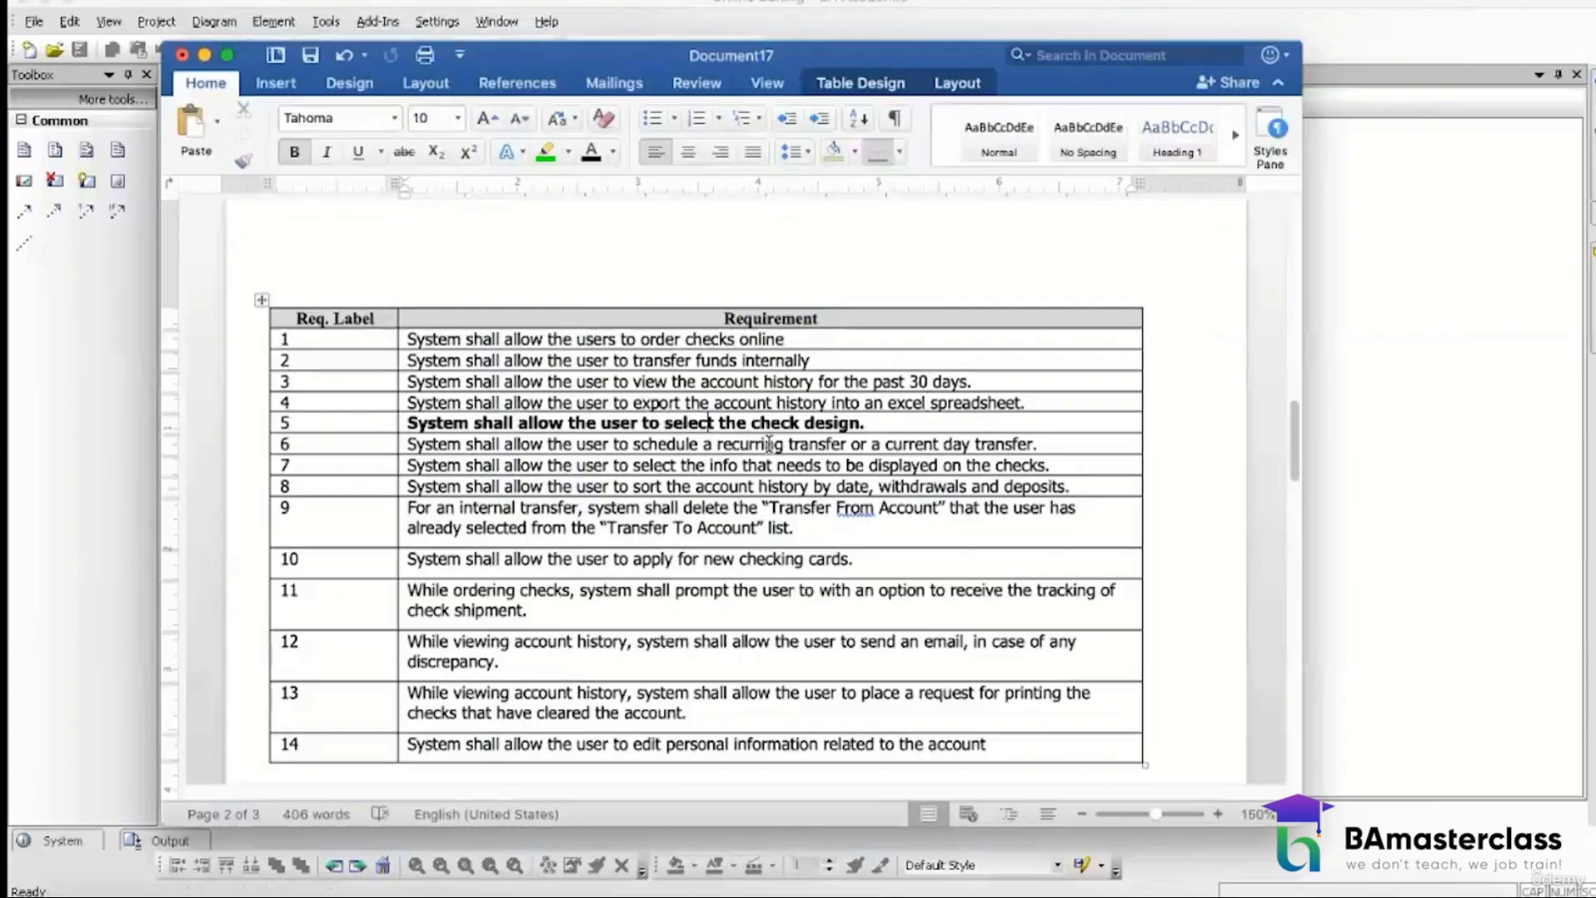
pyautogui.click(1291, 893)
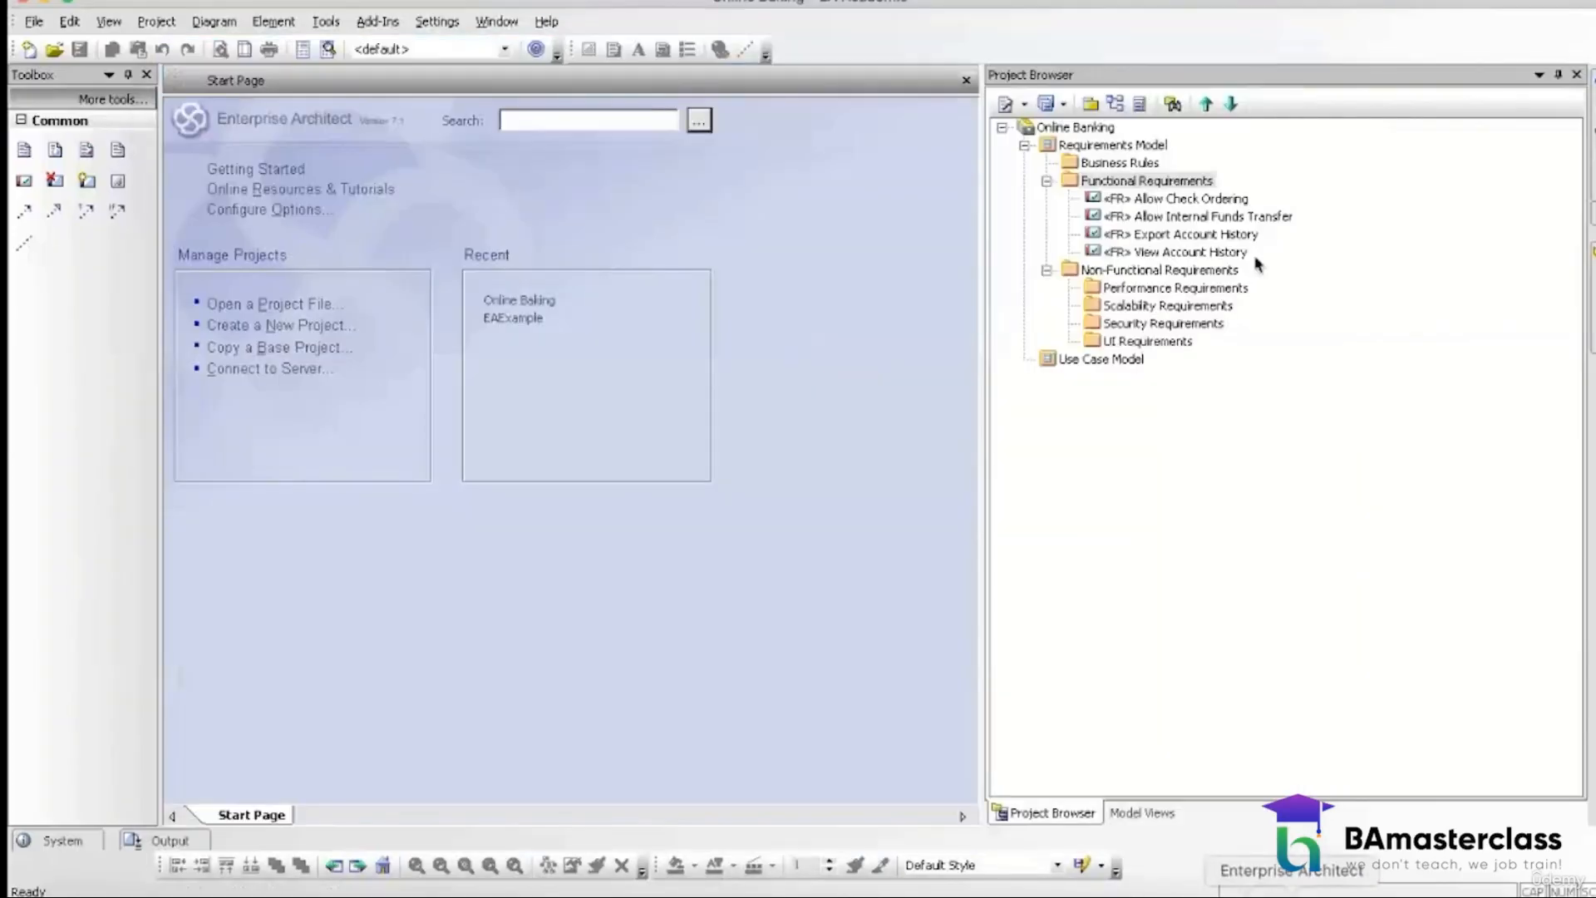
pyautogui.rightClick(1163, 184)
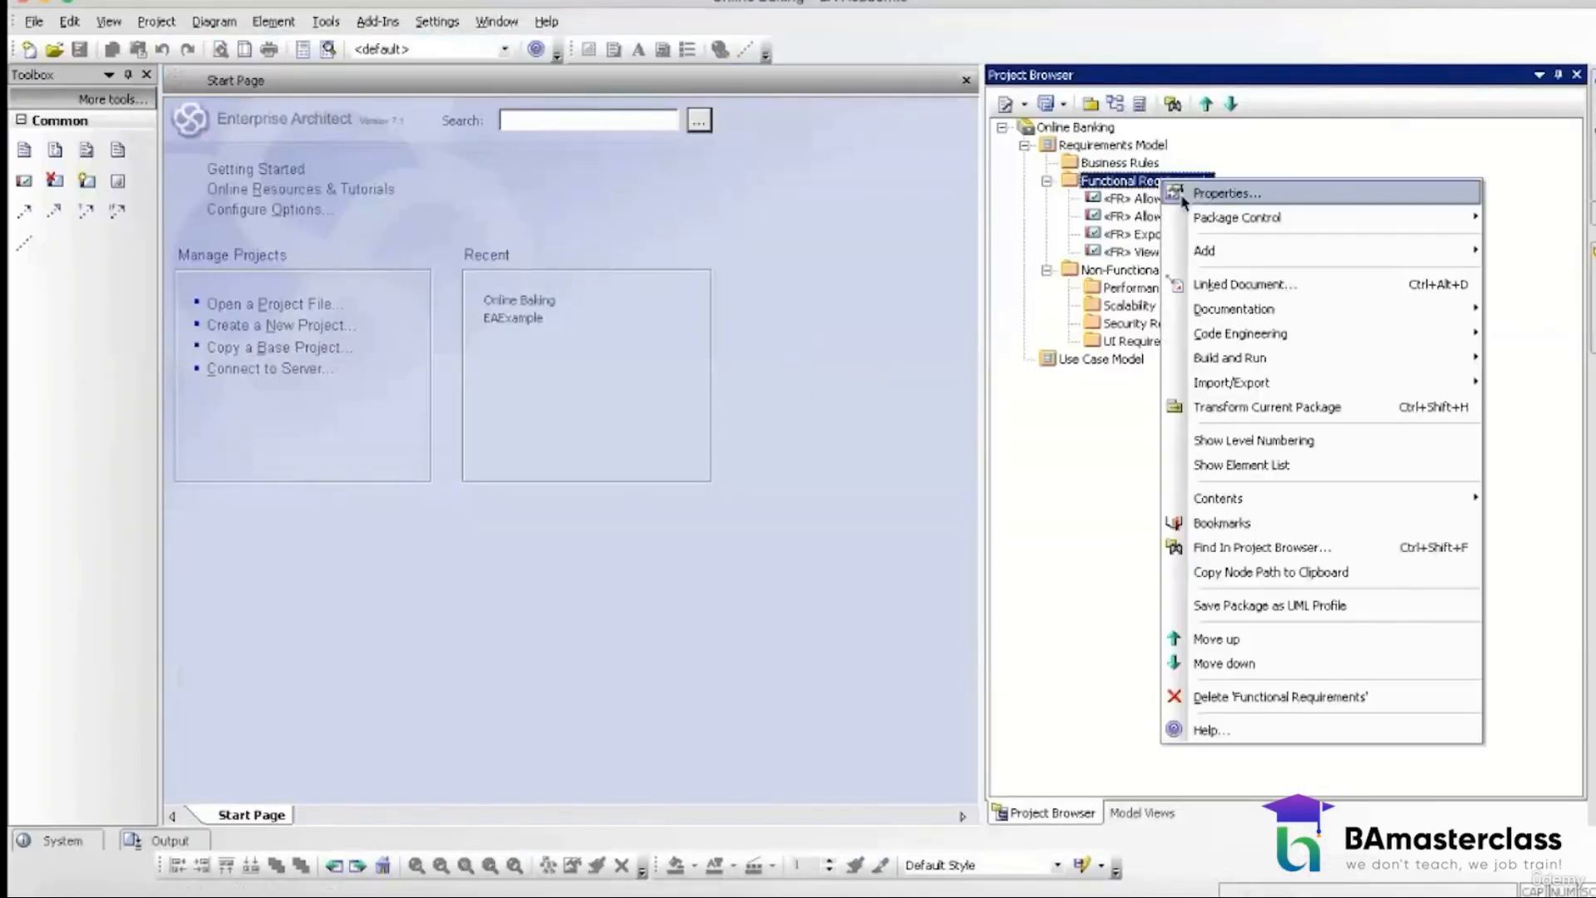
pyautogui.moveTo(1206, 250)
pyautogui.click(1099, 278)
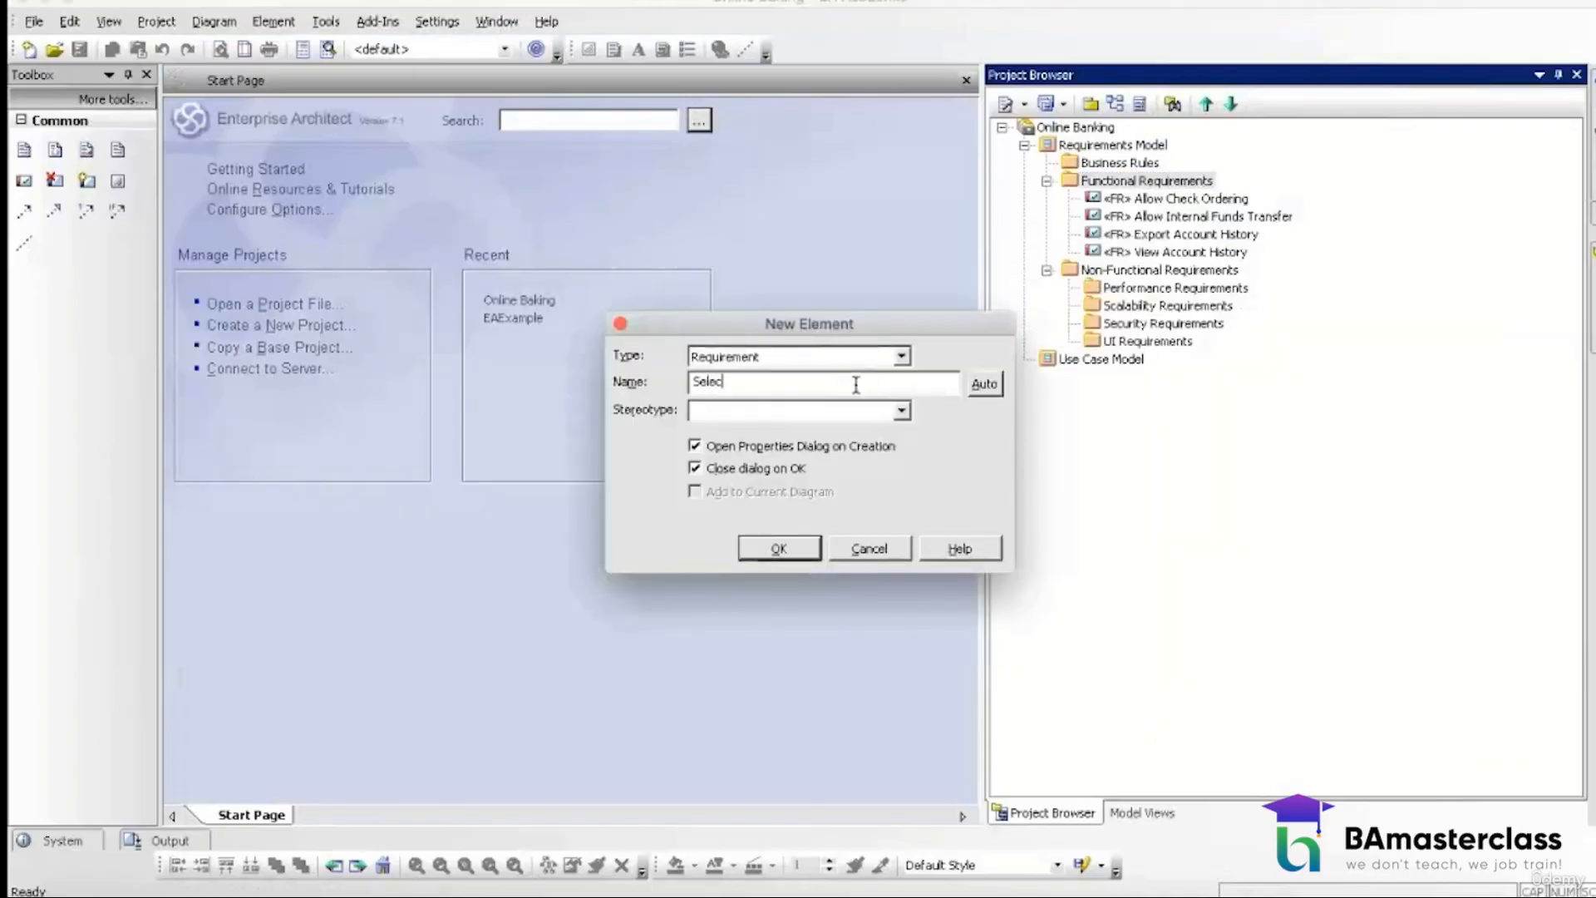
pyautogui.write('Select Check Design')
pyautogui.click(818, 416)
pyautogui.write('FR')
pyautogui.click(779, 547)
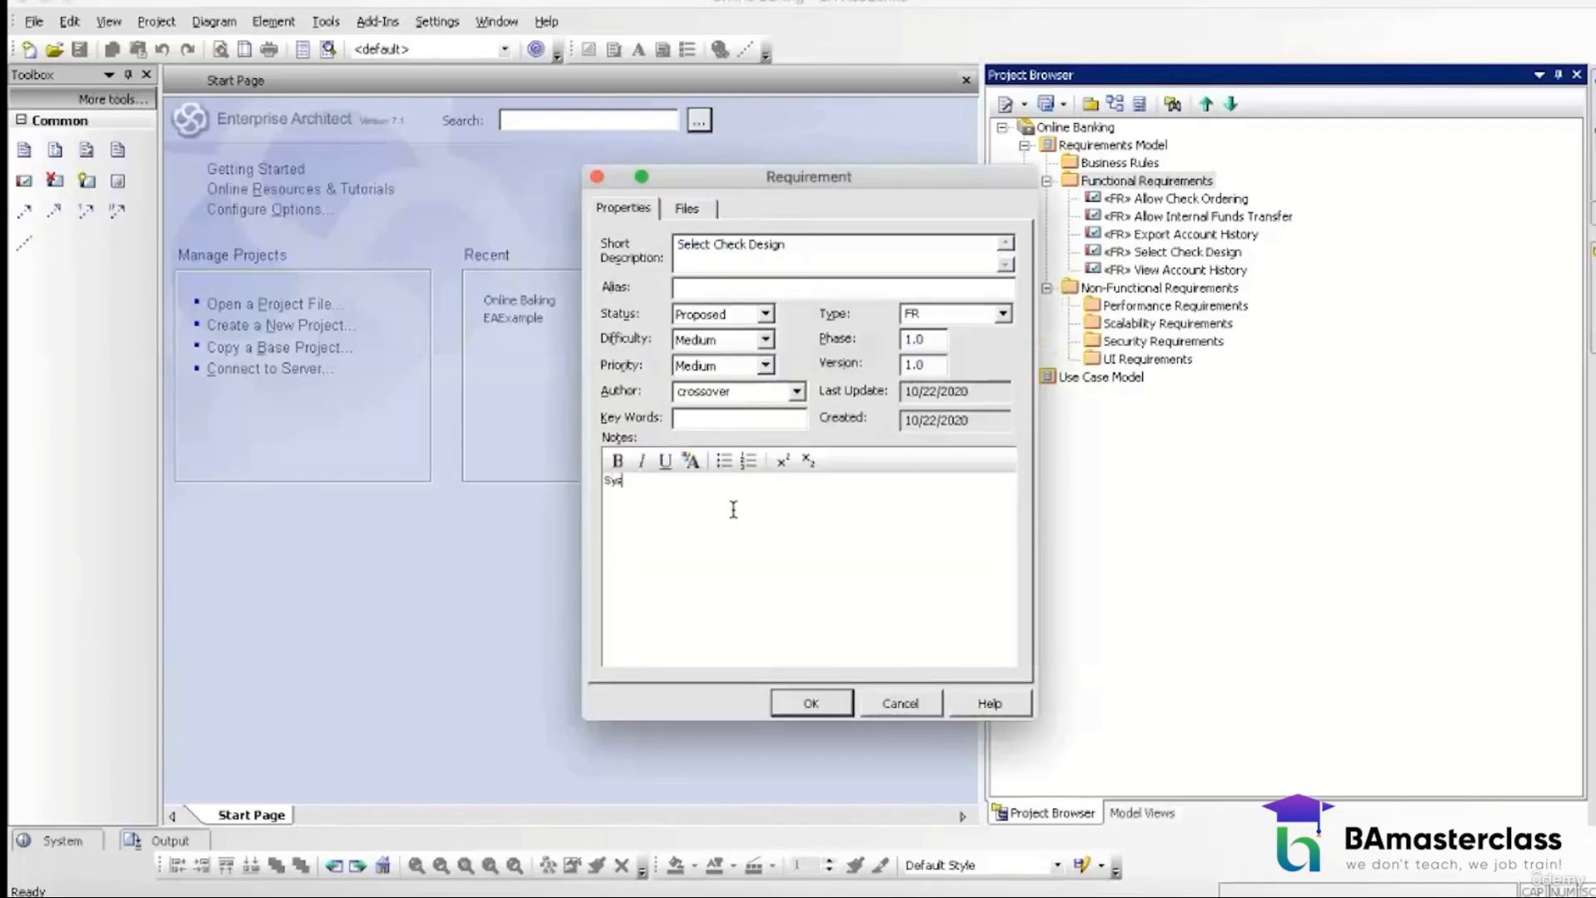
# Step: Enter the notes "System shall allow the user to select cehck design" and save the Select Check Design requirement
pyautogui.write('shall allow the user to select cehck design')
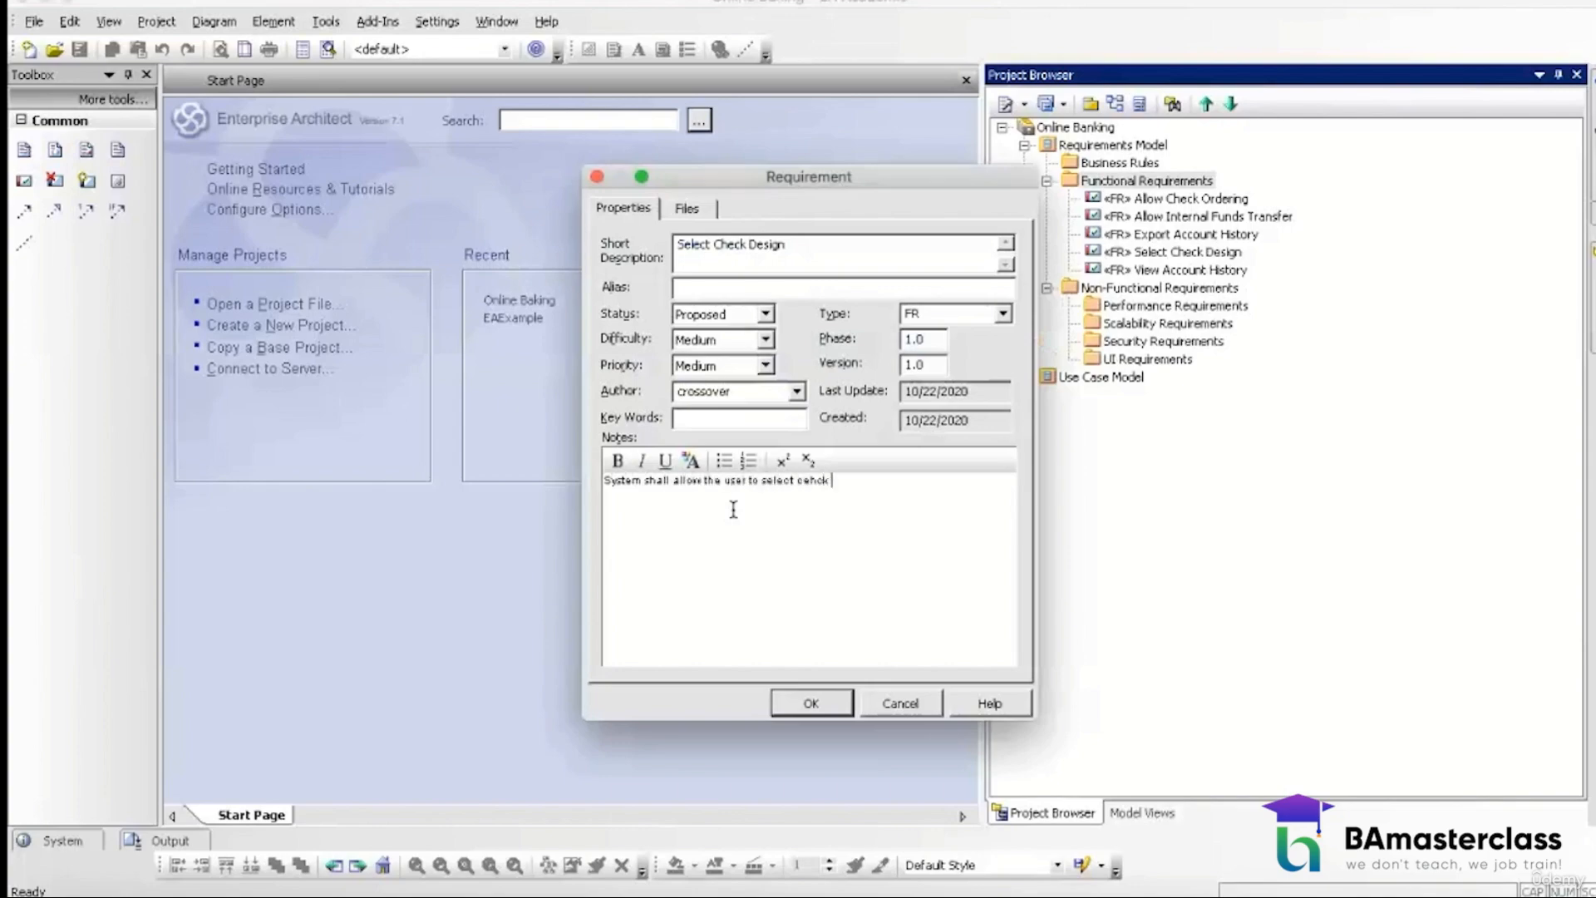
pyautogui.click(813, 706)
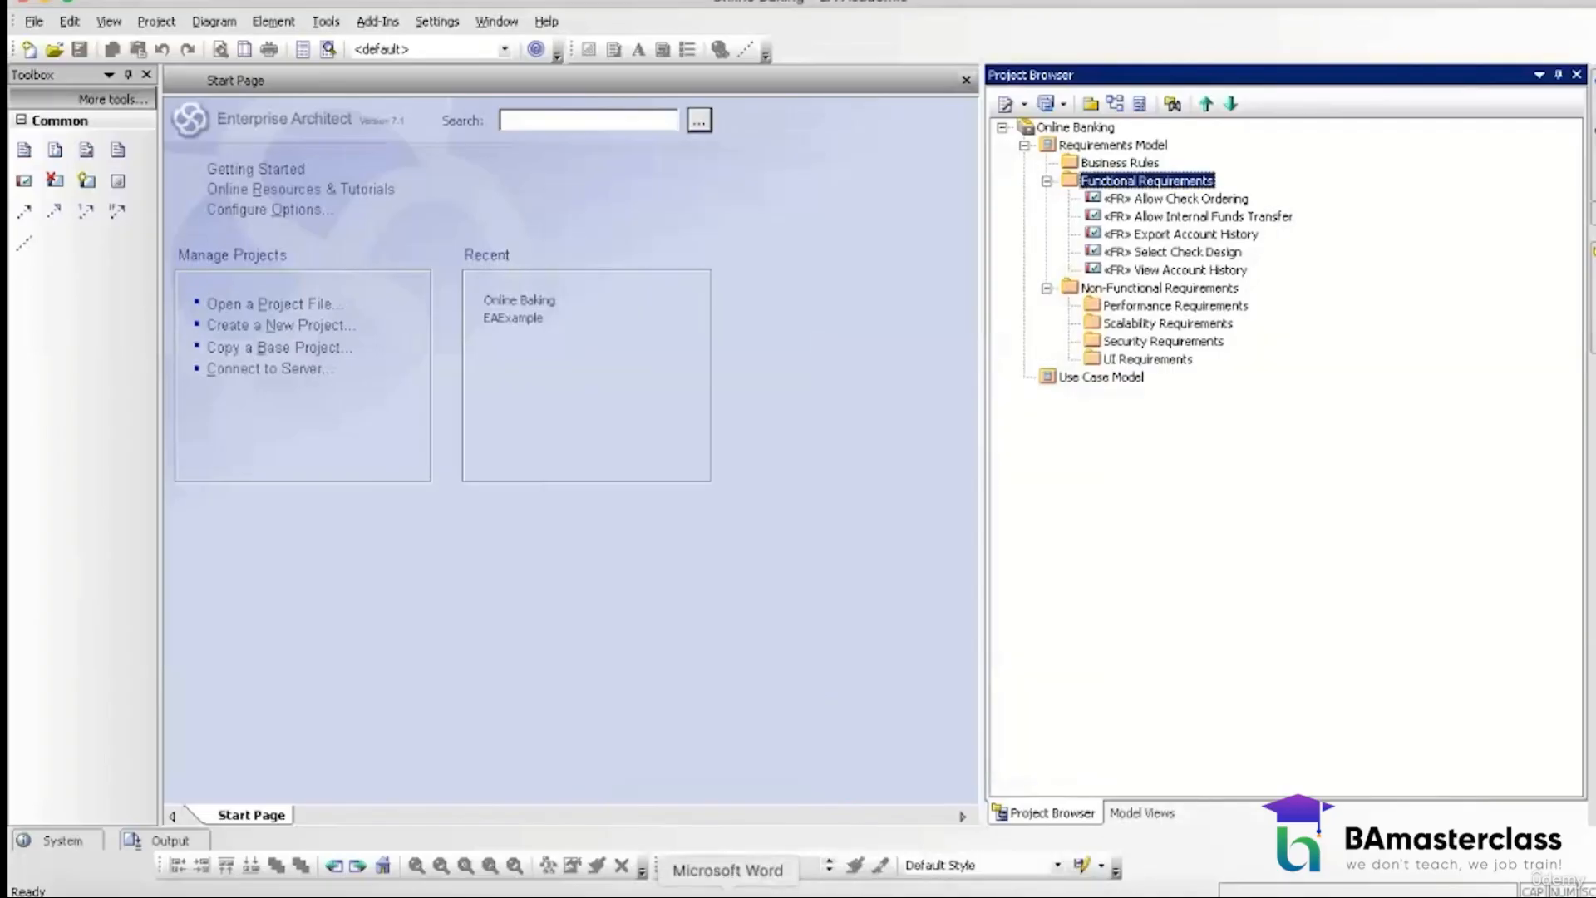
# Step: Read requirement 6 in Word, and in Enterprise Architect add an FR requirement named Schedule Current Day Transfer to the Functional Requirements package
pyautogui.click(728, 891)
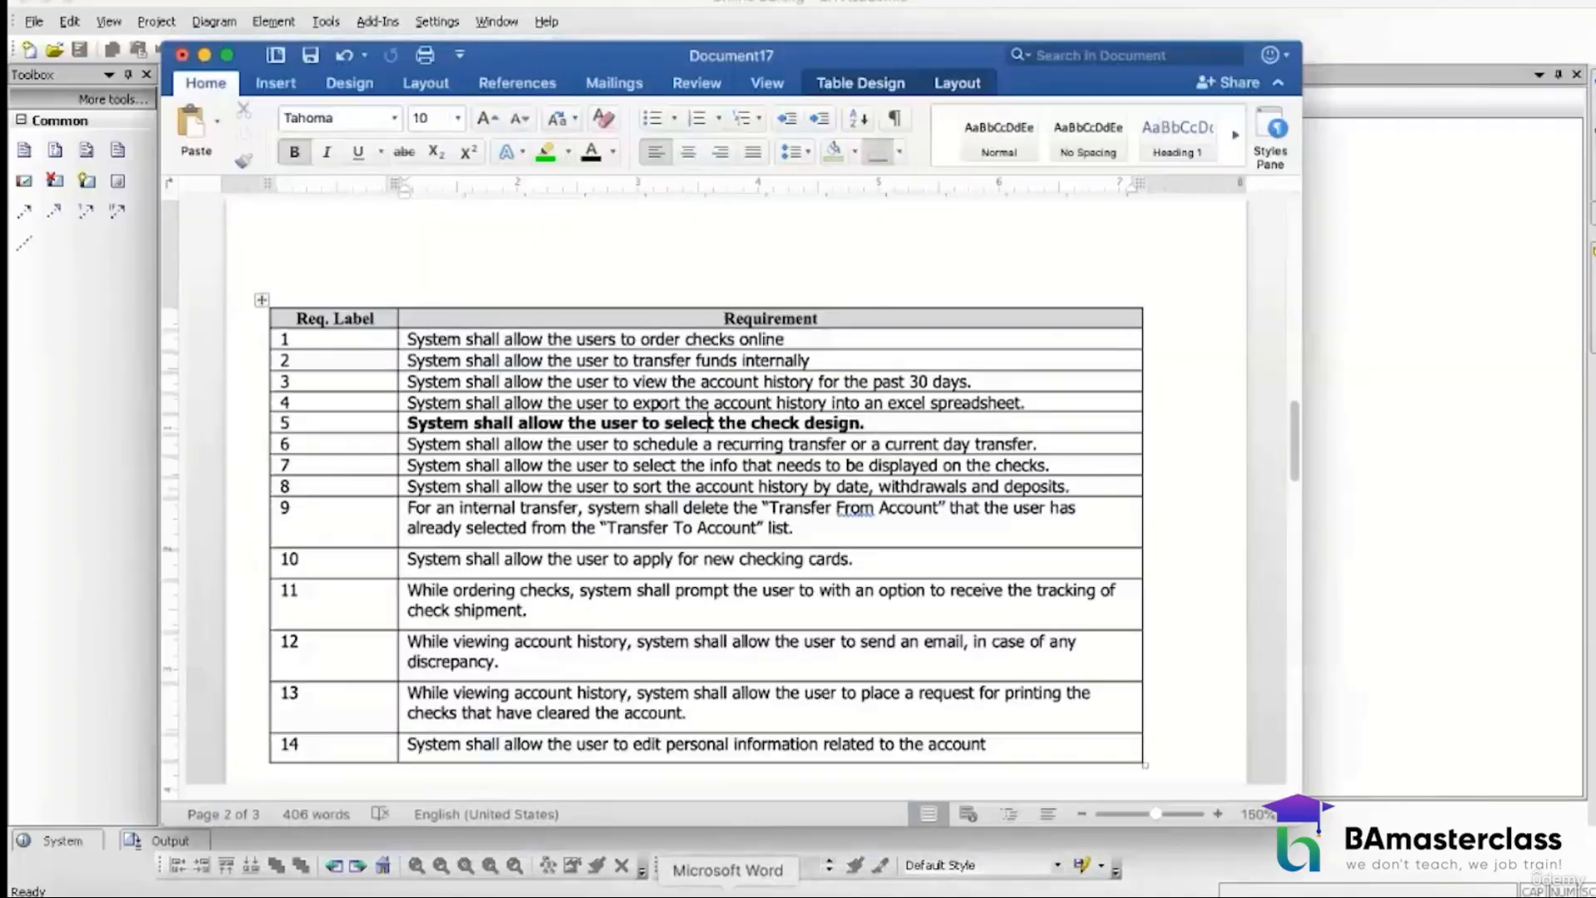
pyautogui.click(826, 444)
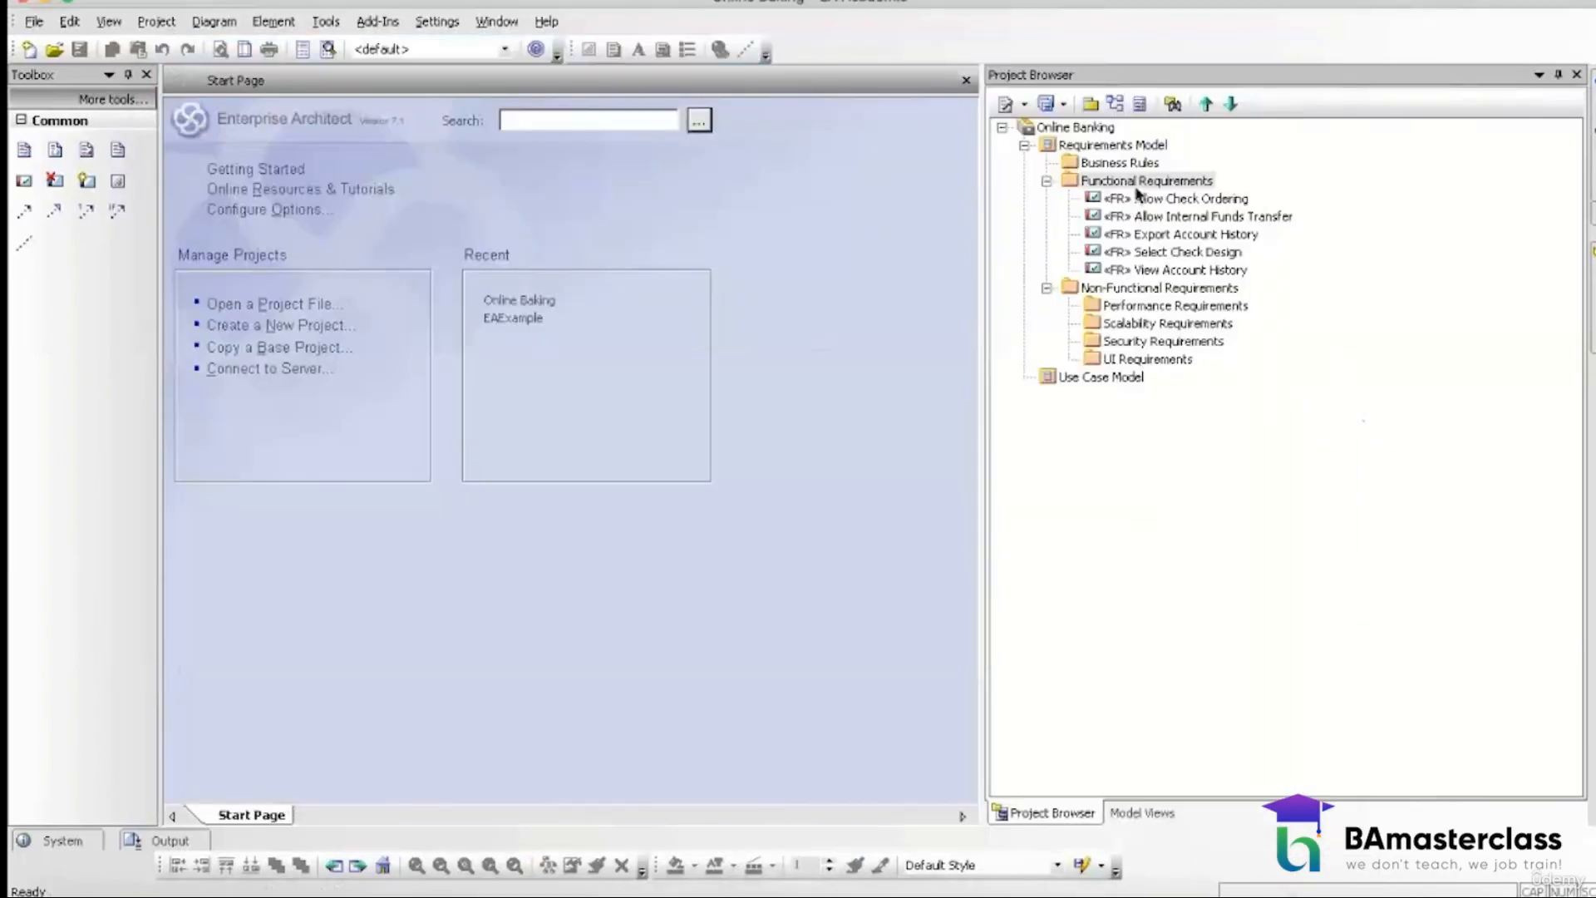
pyautogui.click(1136, 185)
pyautogui.rightClick(1135, 187)
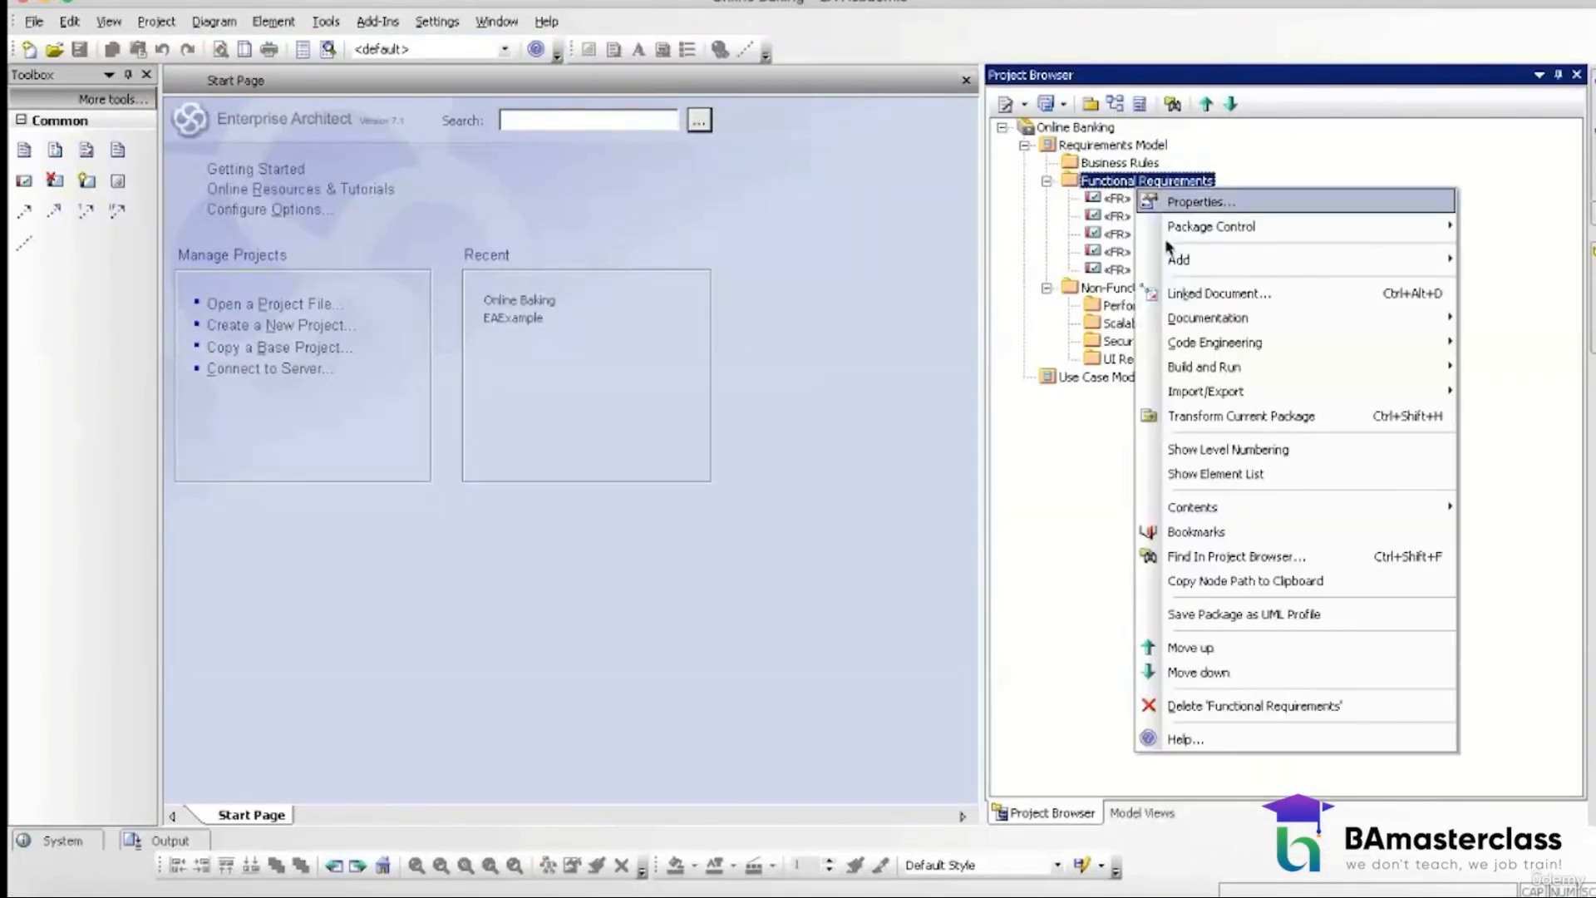
pyautogui.moveTo(1180, 261)
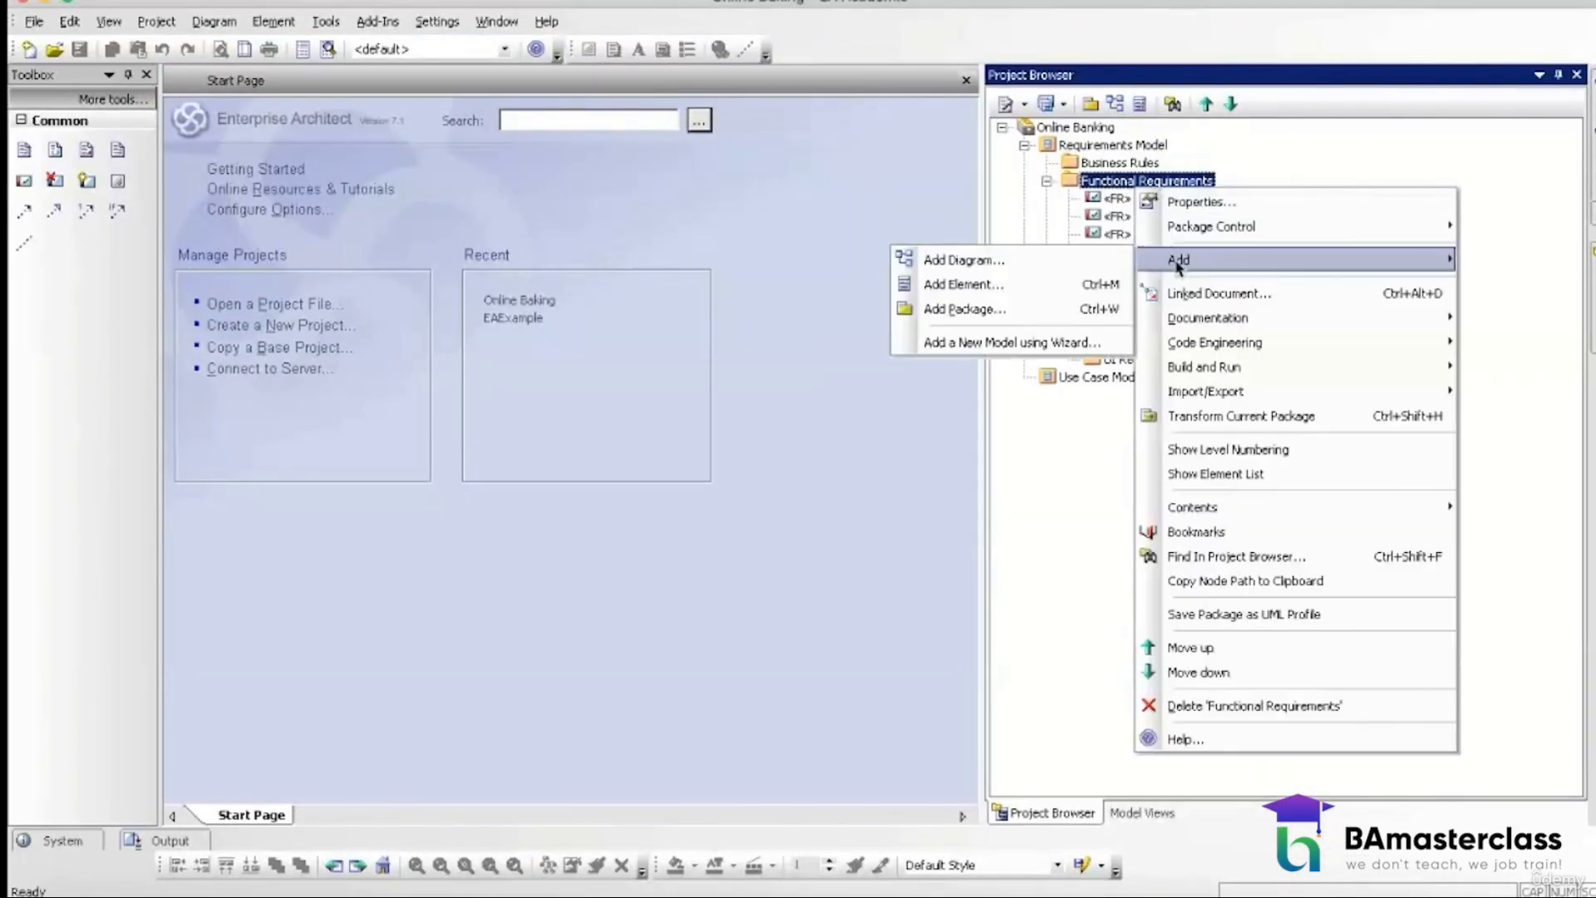
pyautogui.click(1044, 291)
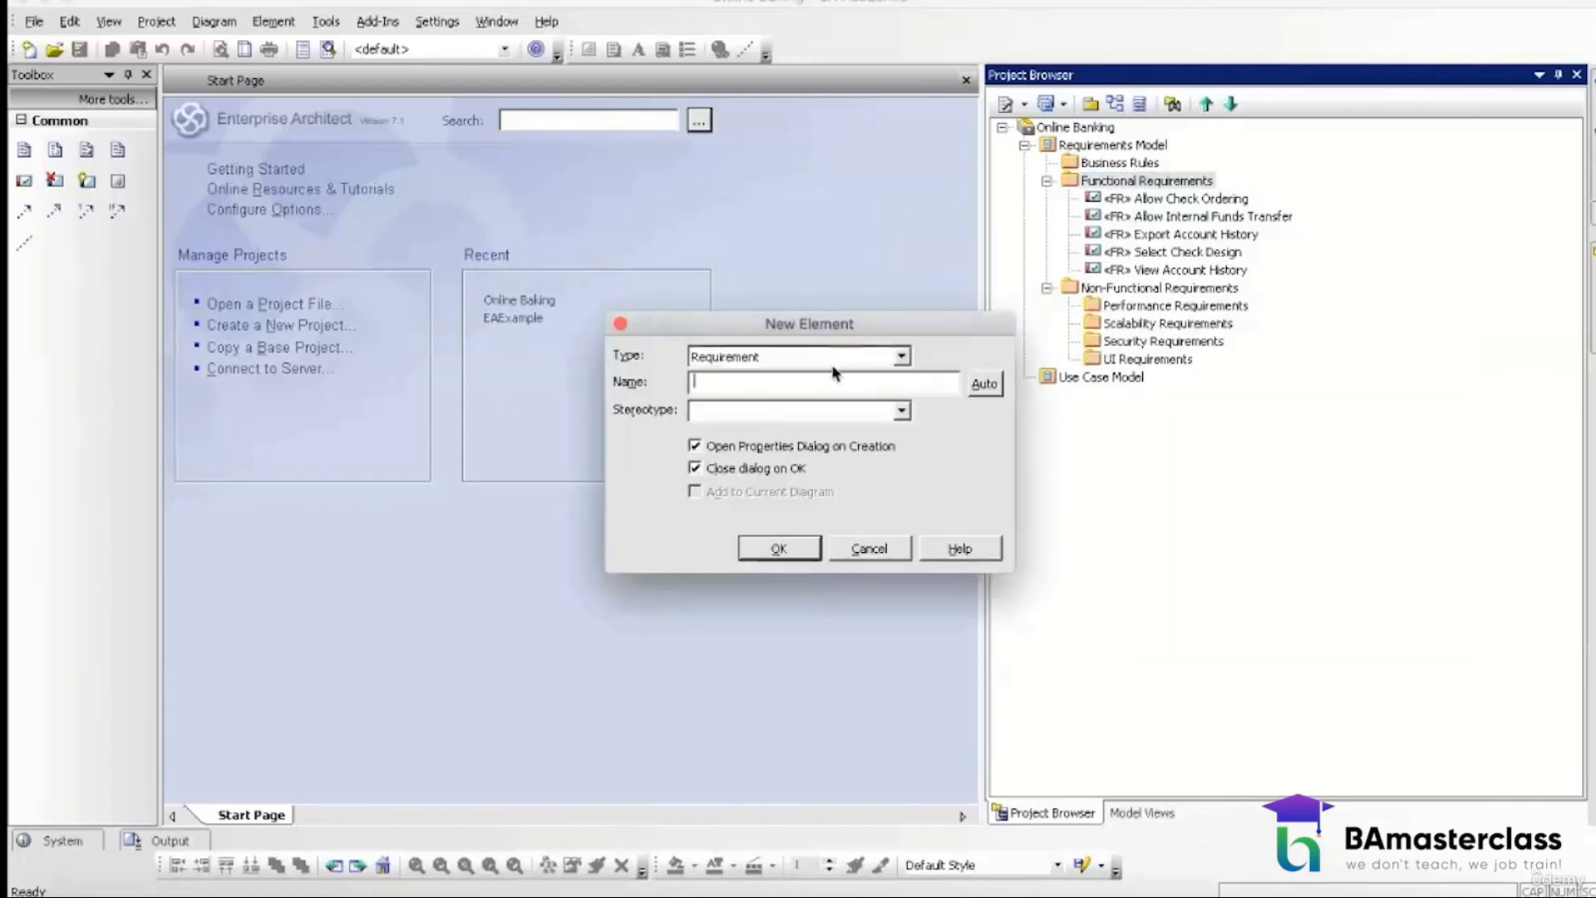
pyautogui.write('Schedule Current Day Transfer')
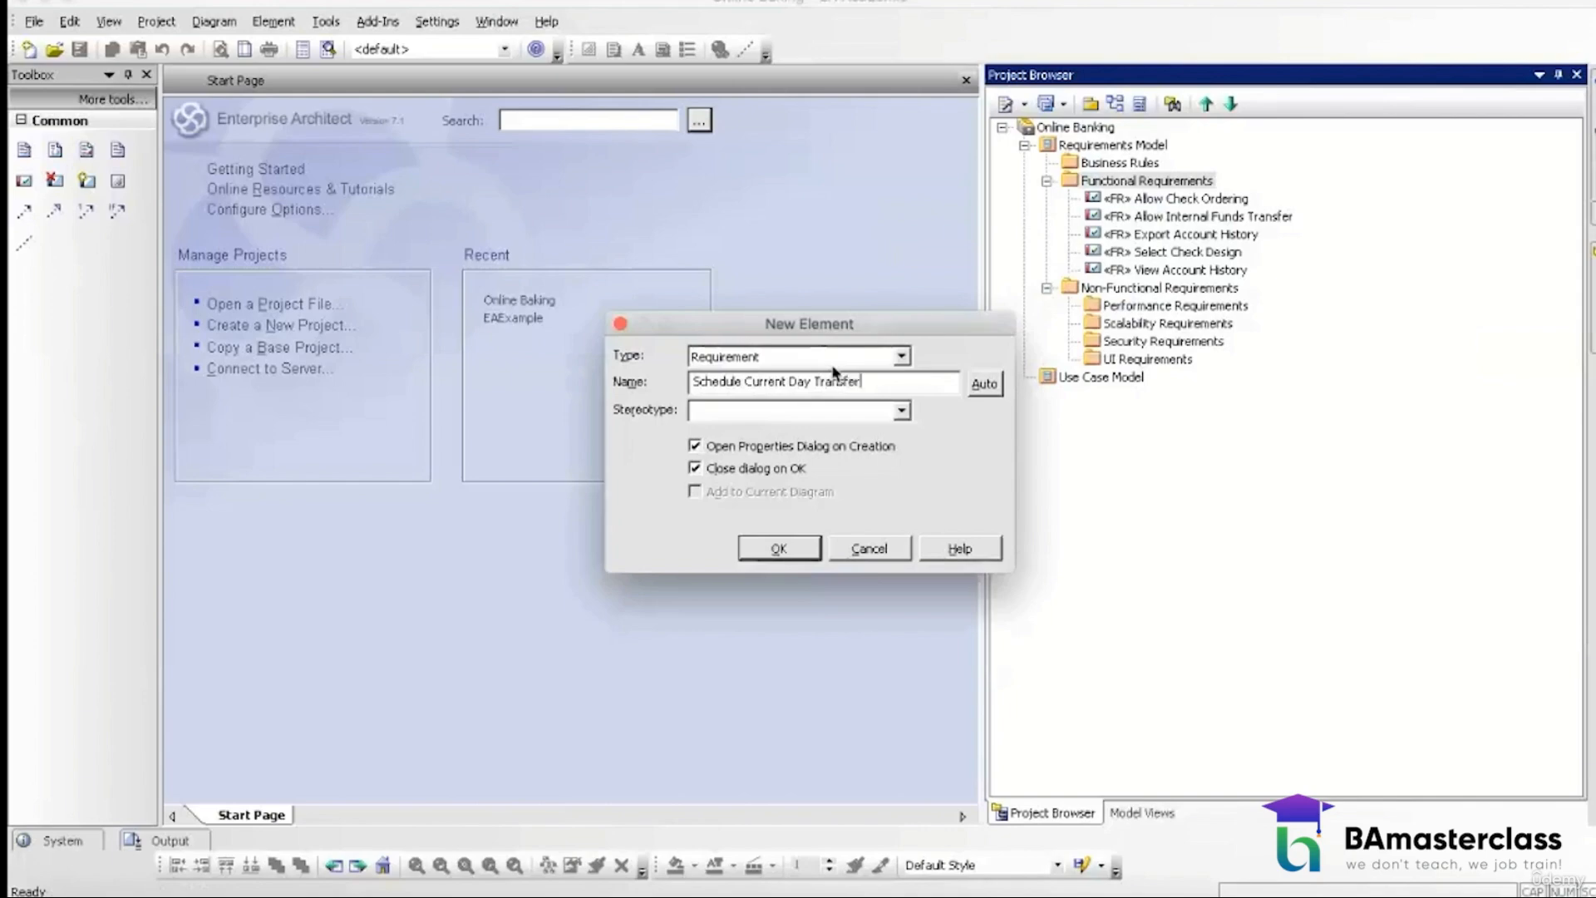
pyautogui.click(806, 411)
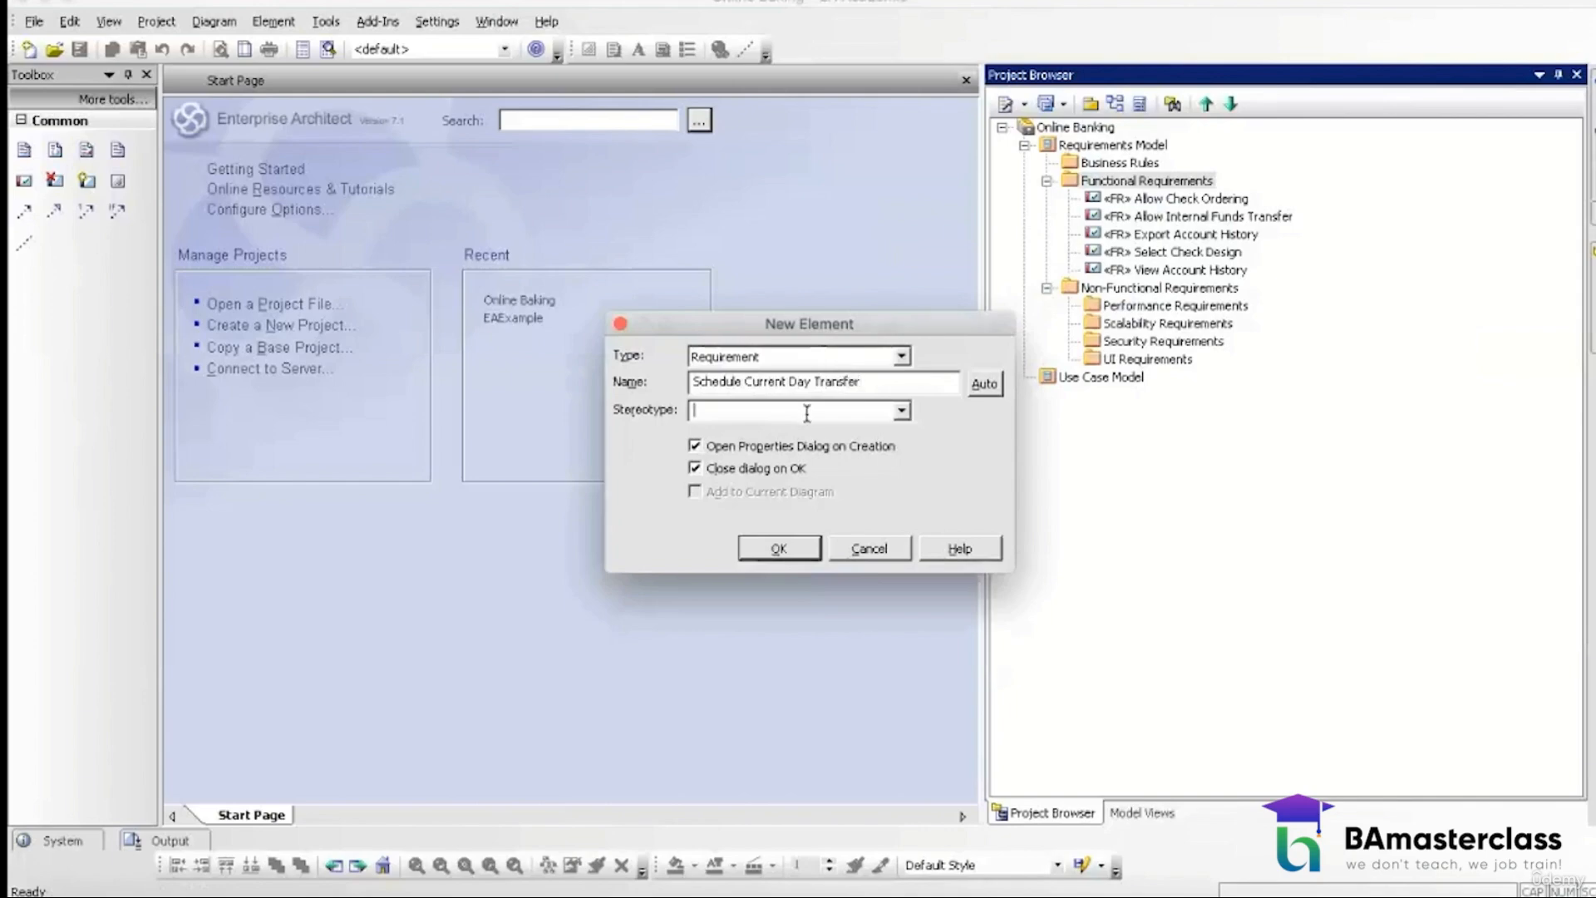
pyautogui.click(779, 548)
# Step: Enter the notes "System shall allow the user to schedule current day transfer", copy them, and save the requirement
pyautogui.click(763, 519)
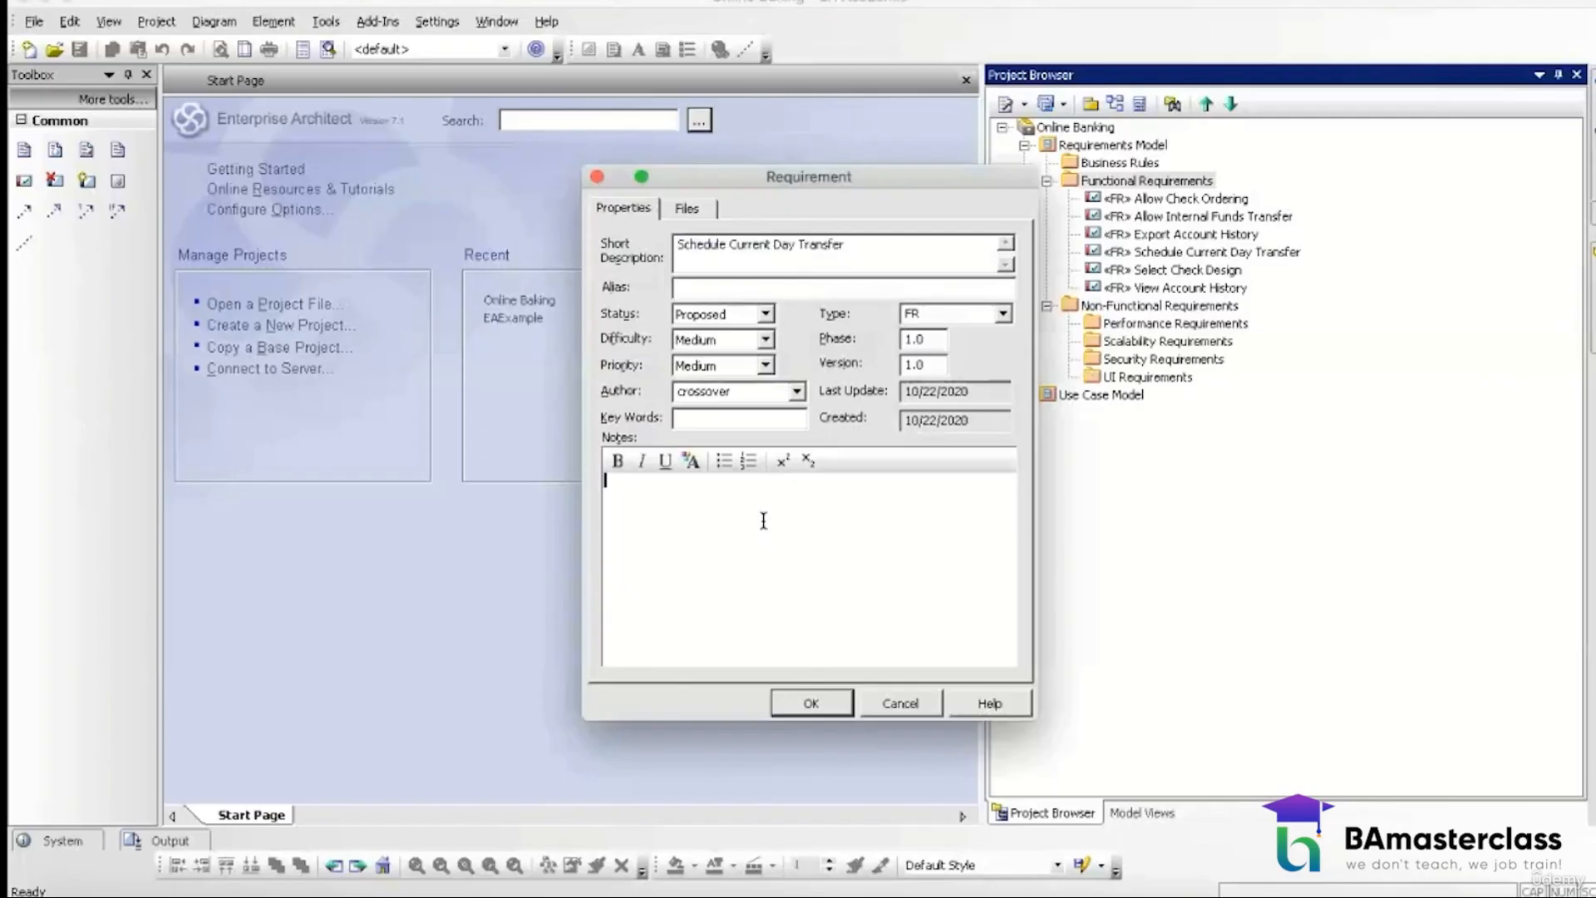
pyautogui.write('System shall allow the user to ')
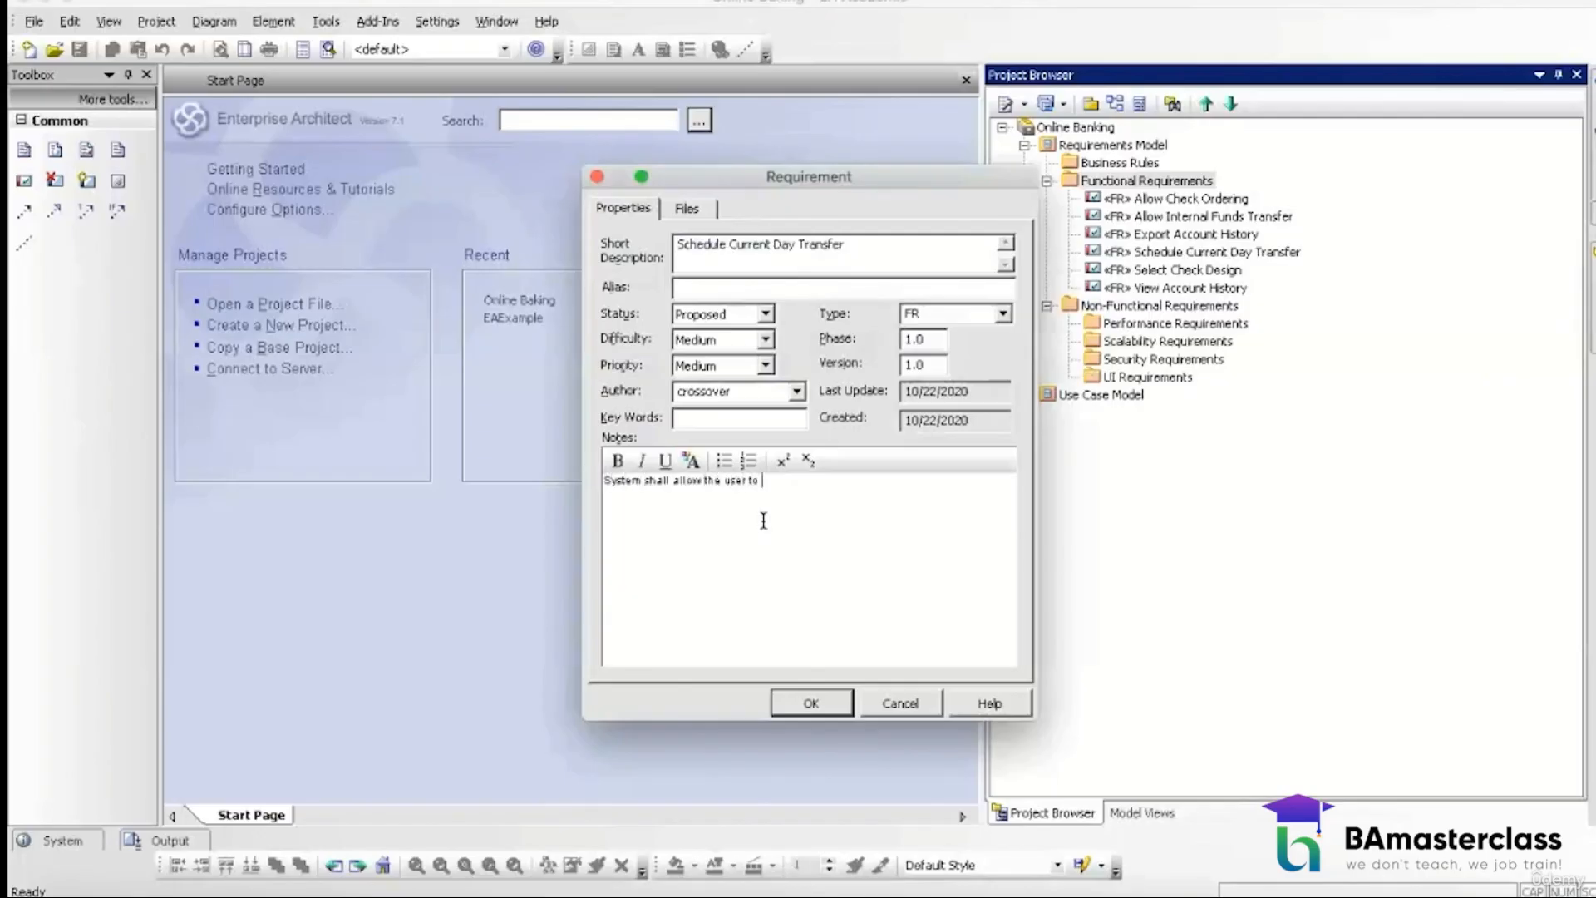
pyautogui.write('schedule current day transfer')
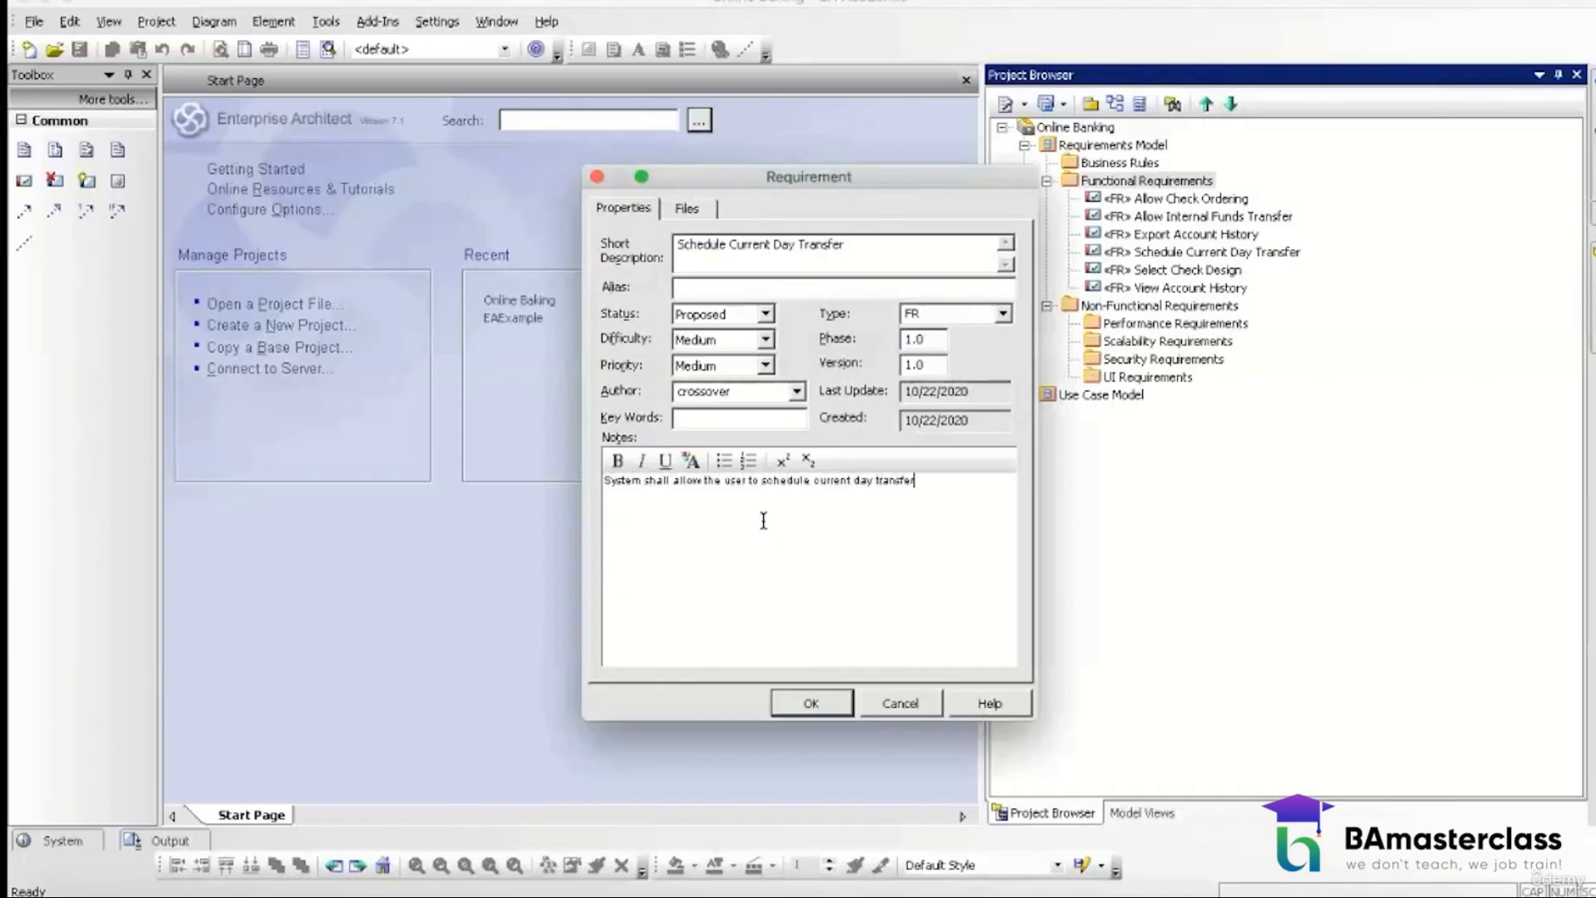
pyautogui.hotkey('ctrl', 'a')
pyautogui.hotkey('ctrl', 'c')
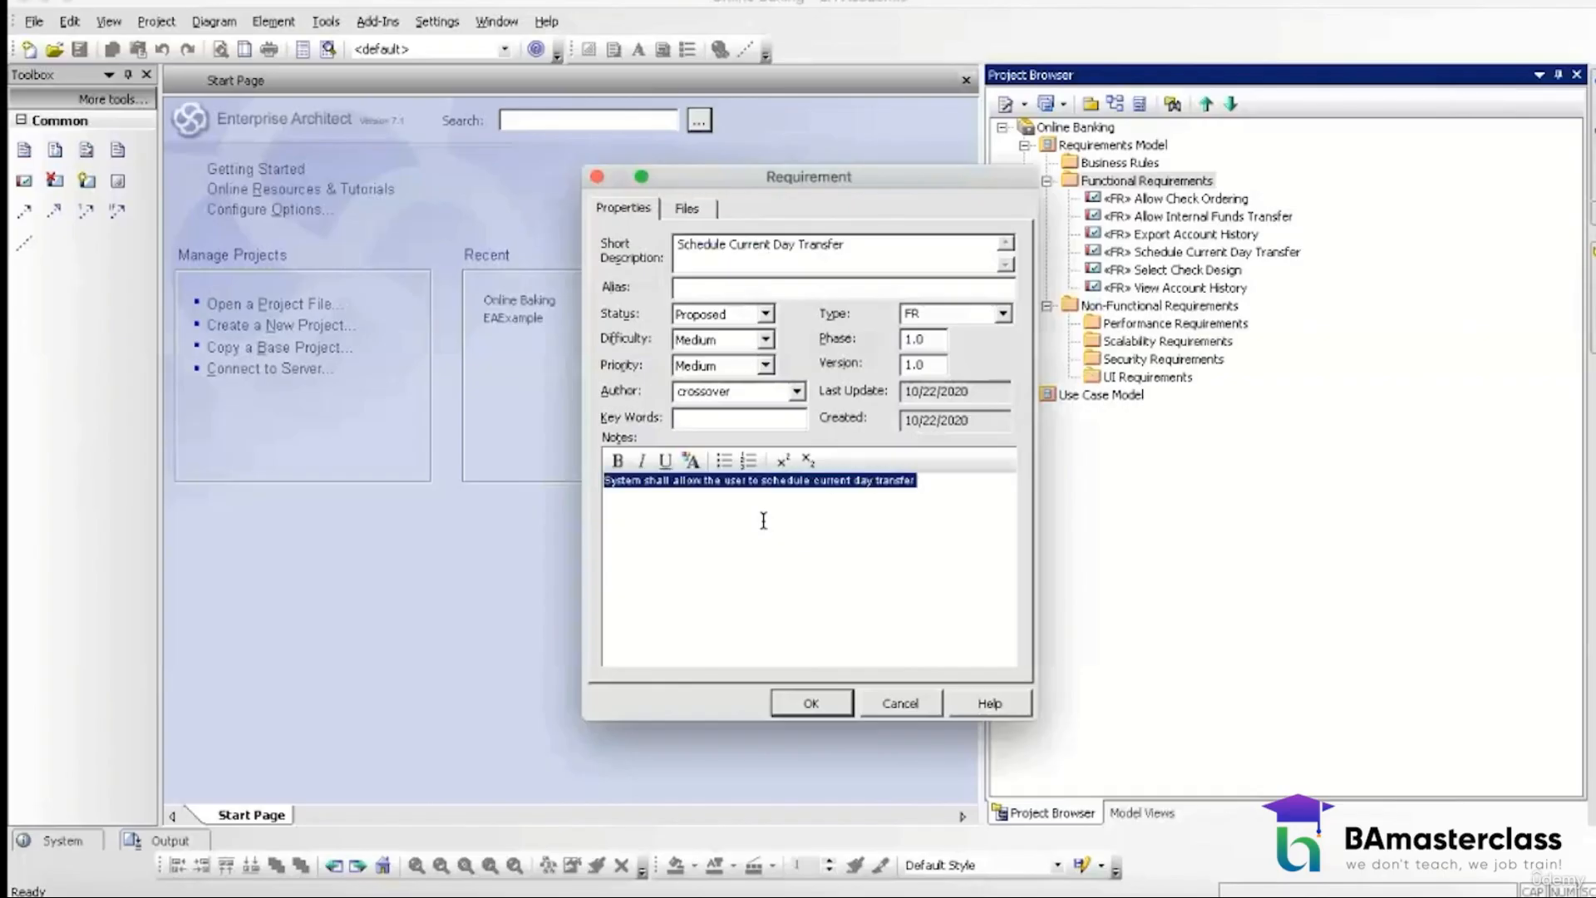
pyautogui.click(799, 705)
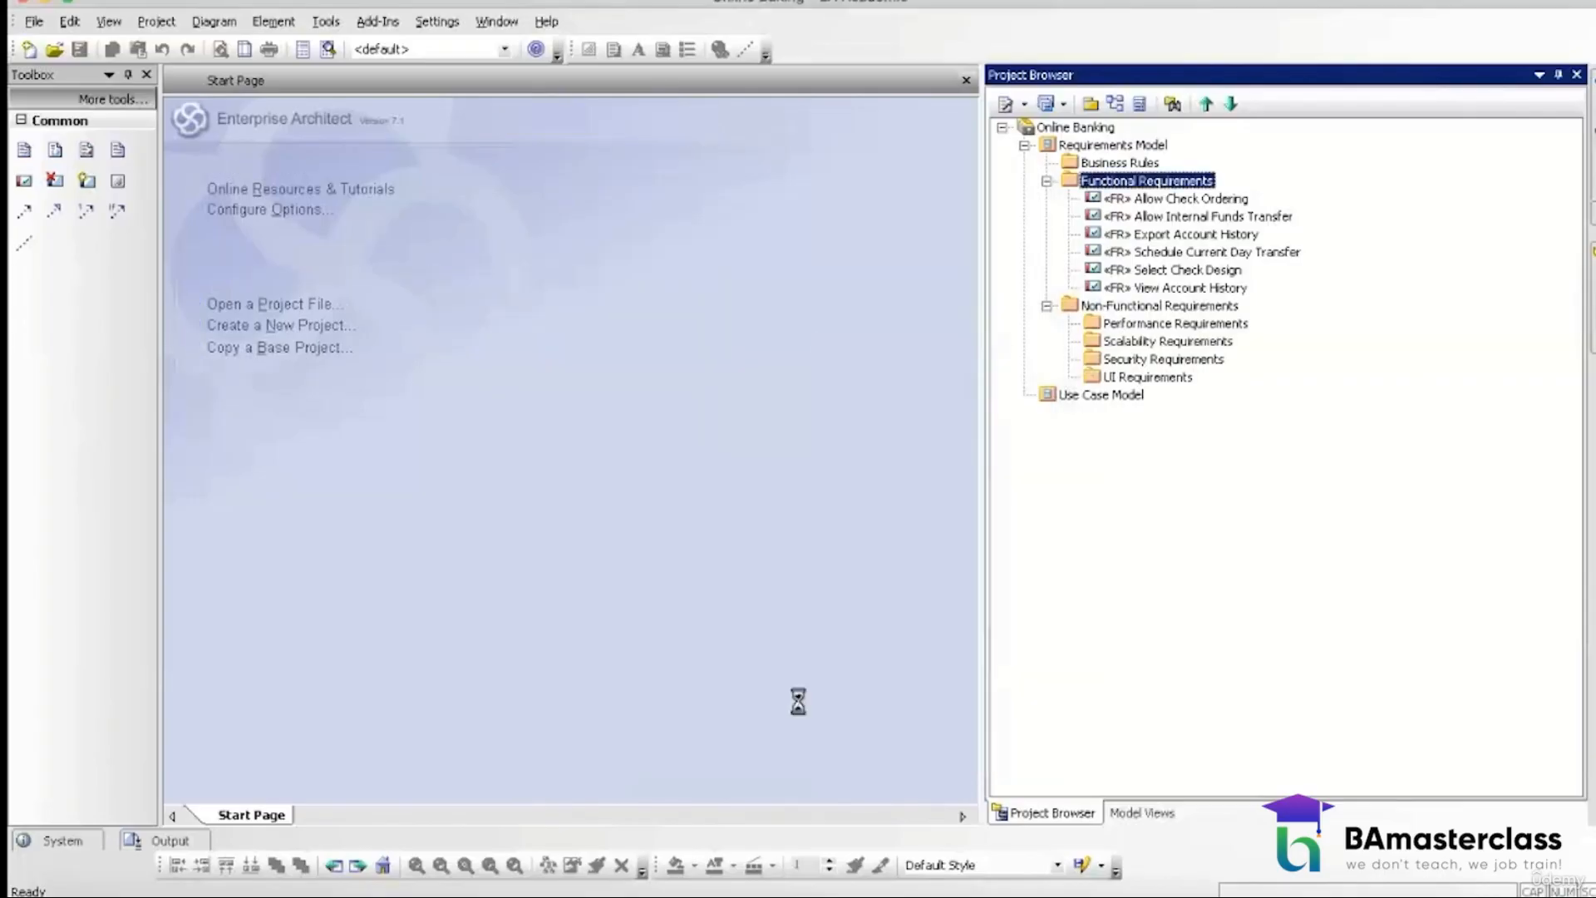
# Step: Add an FR requirement named Schedule Future Transfer to the Business Rules package
pyautogui.rightClick(1143, 165)
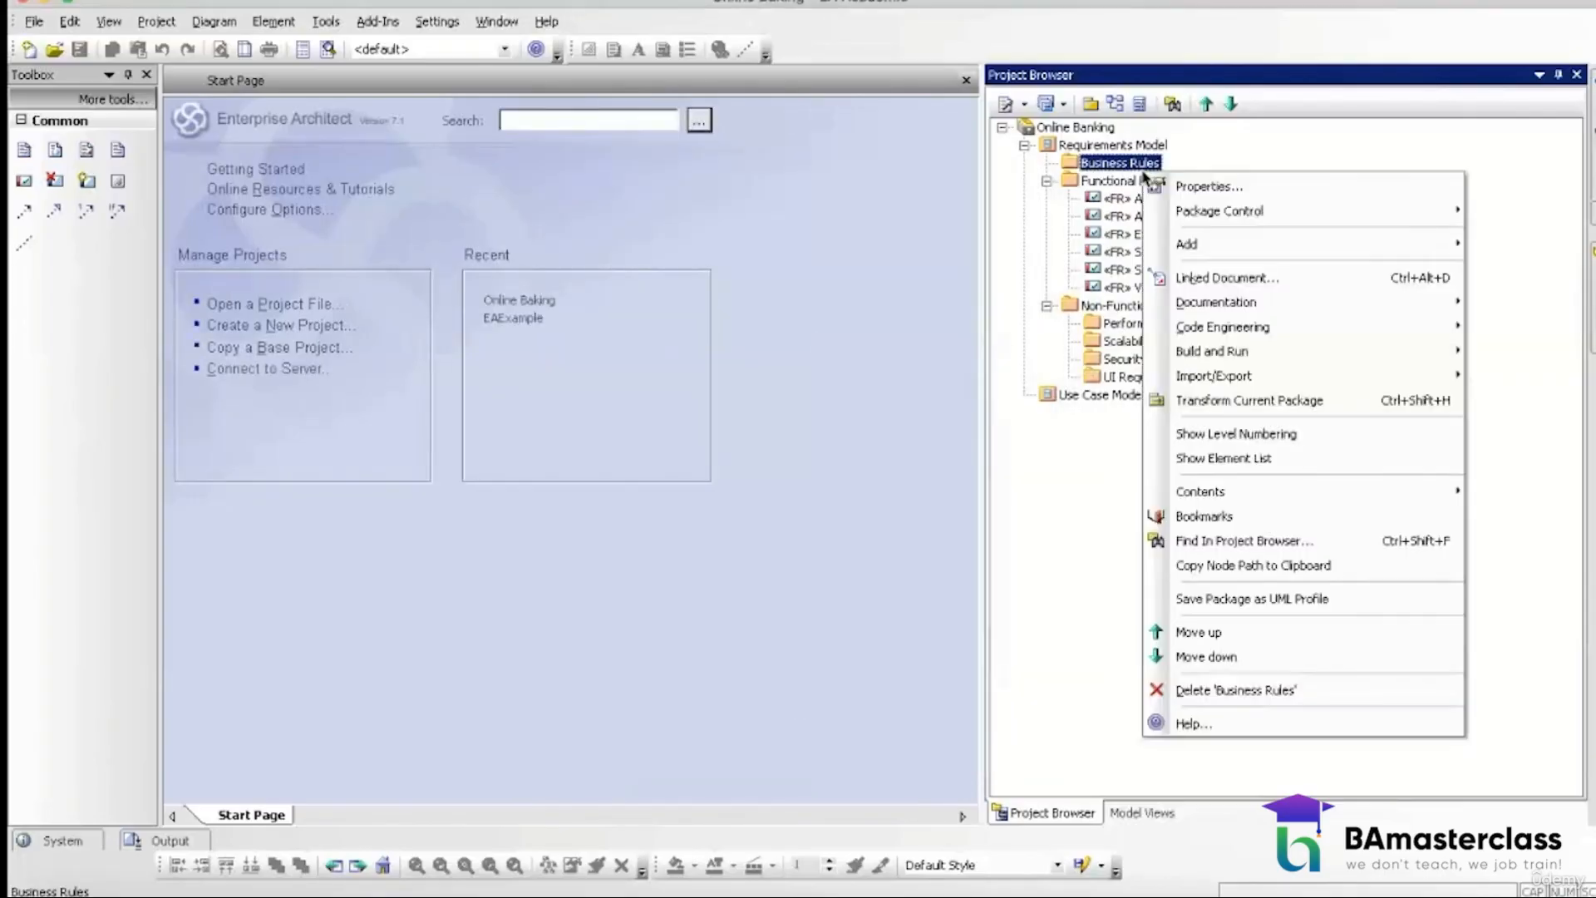
pyautogui.moveTo(1141, 251)
pyautogui.click(1076, 270)
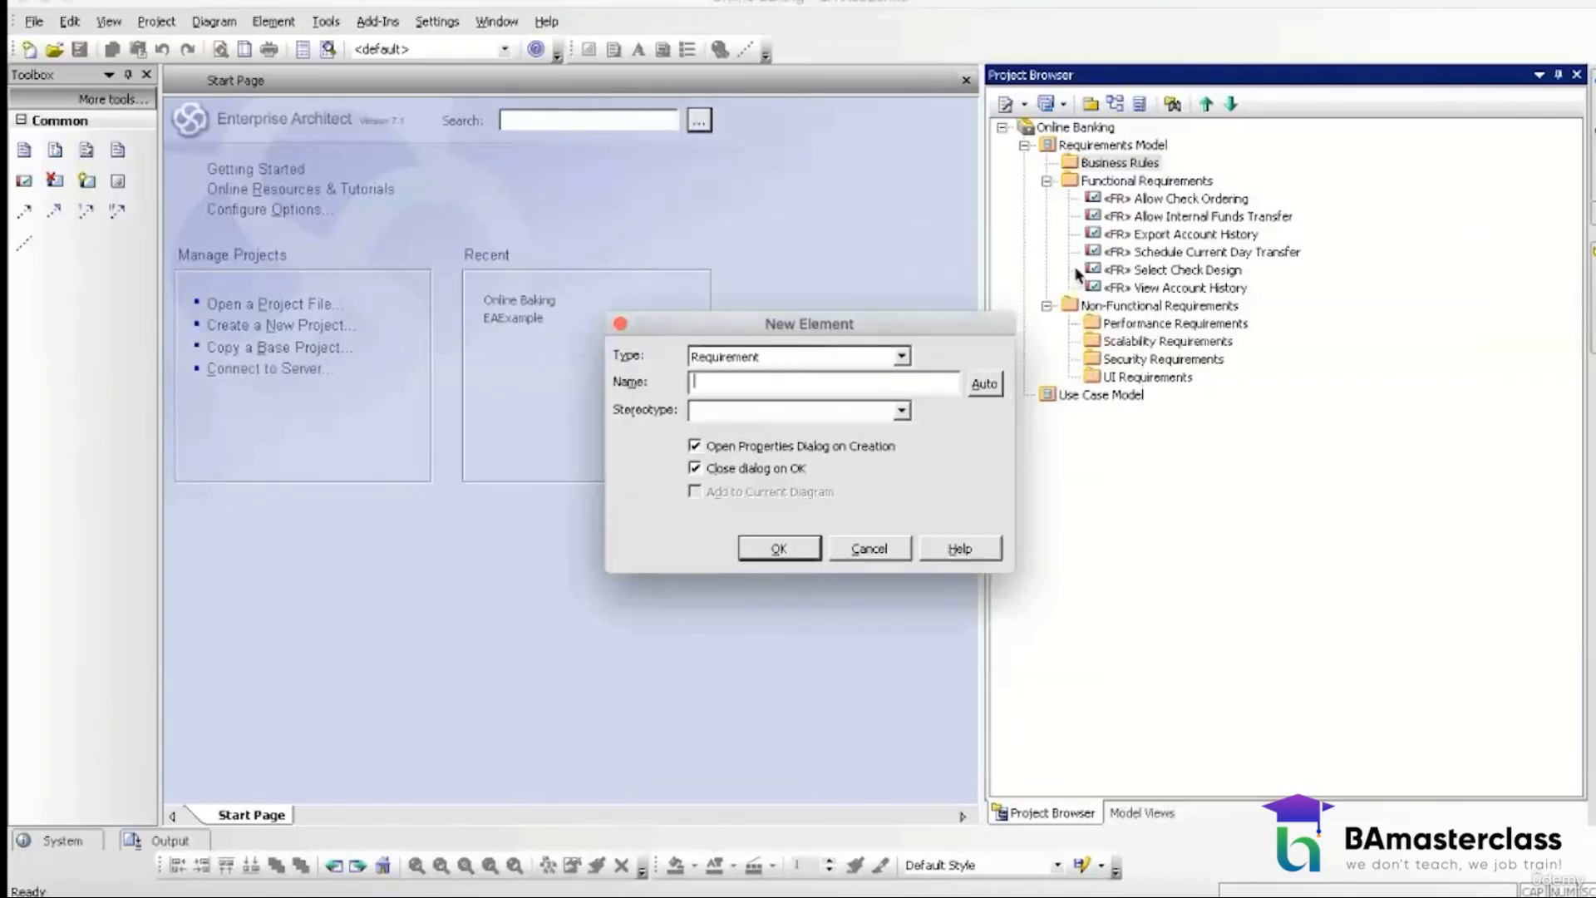
pyautogui.write('Schedule Futre')
pyautogui.press('BackSpace')
pyautogui.press('BackSpace')
pyautogui.press('BackSpace')
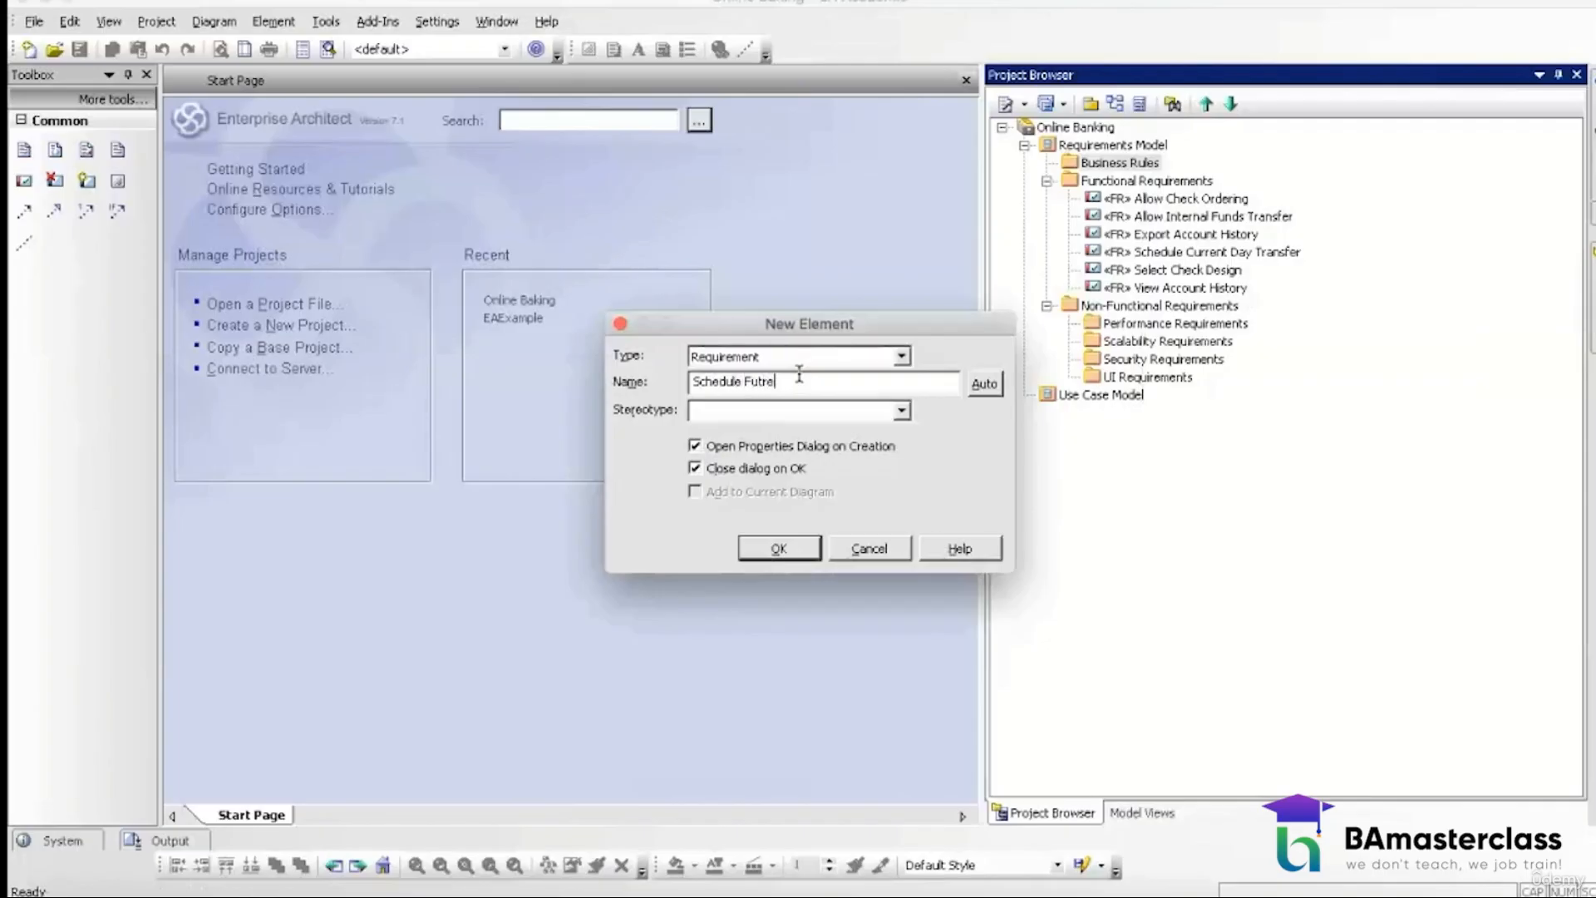
pyautogui.write('ure Transfer')
pyautogui.click(796, 408)
pyautogui.write('RR')
pyautogui.click(778, 549)
# Step: Paste the copied notes into Schedule Future Transfer, reword "current" to "future", and save the requirement
pyautogui.click(779, 557)
pyautogui.hotkey('ctrl', 'v')
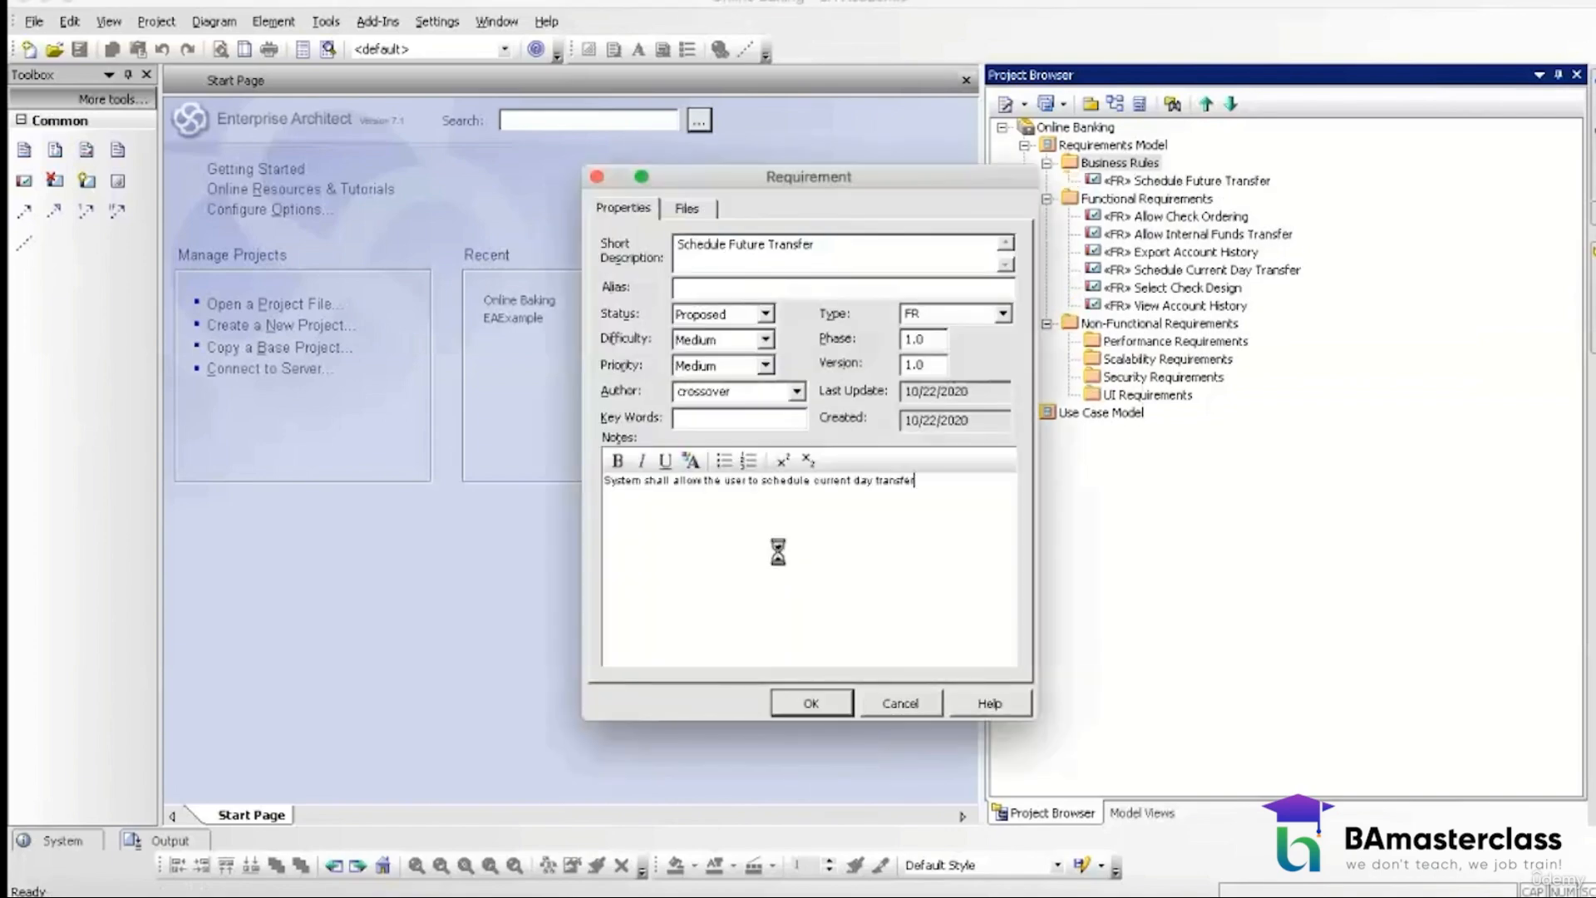
pyautogui.doubleClick(816, 481)
pyautogui.write('future')
pyautogui.click(812, 480)
pyautogui.write('a')
pyautogui.click(811, 703)
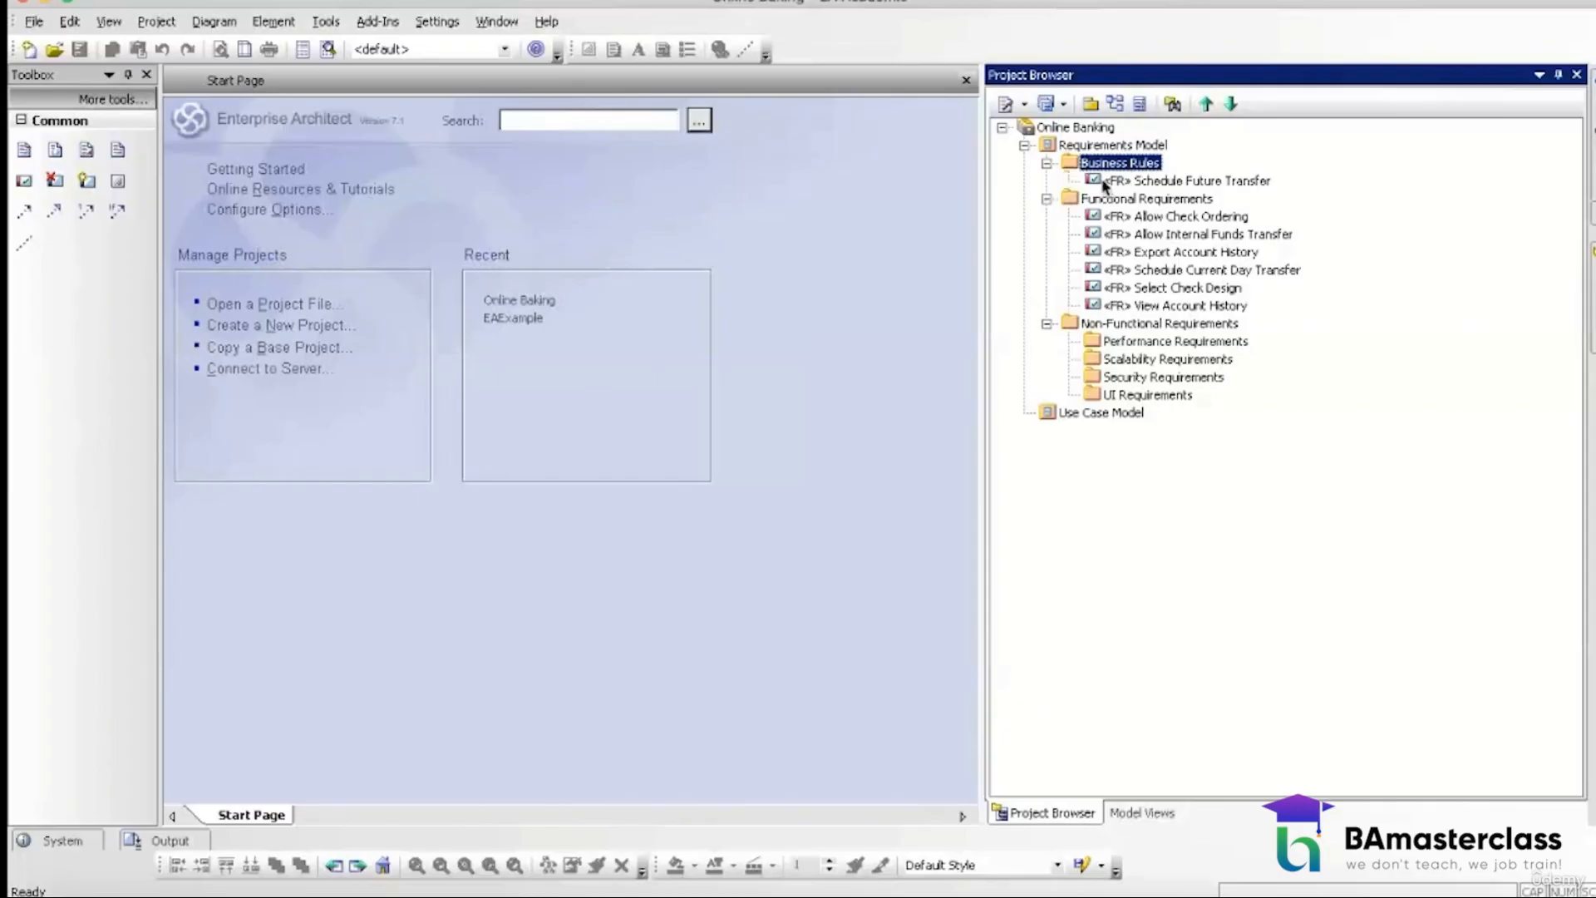
# Step: Move the Schedule Future Transfer requirement from Business Rules into the Functional Requirements package
pyautogui.moveTo(1106, 182); pyautogui.dragTo(1111, 213)
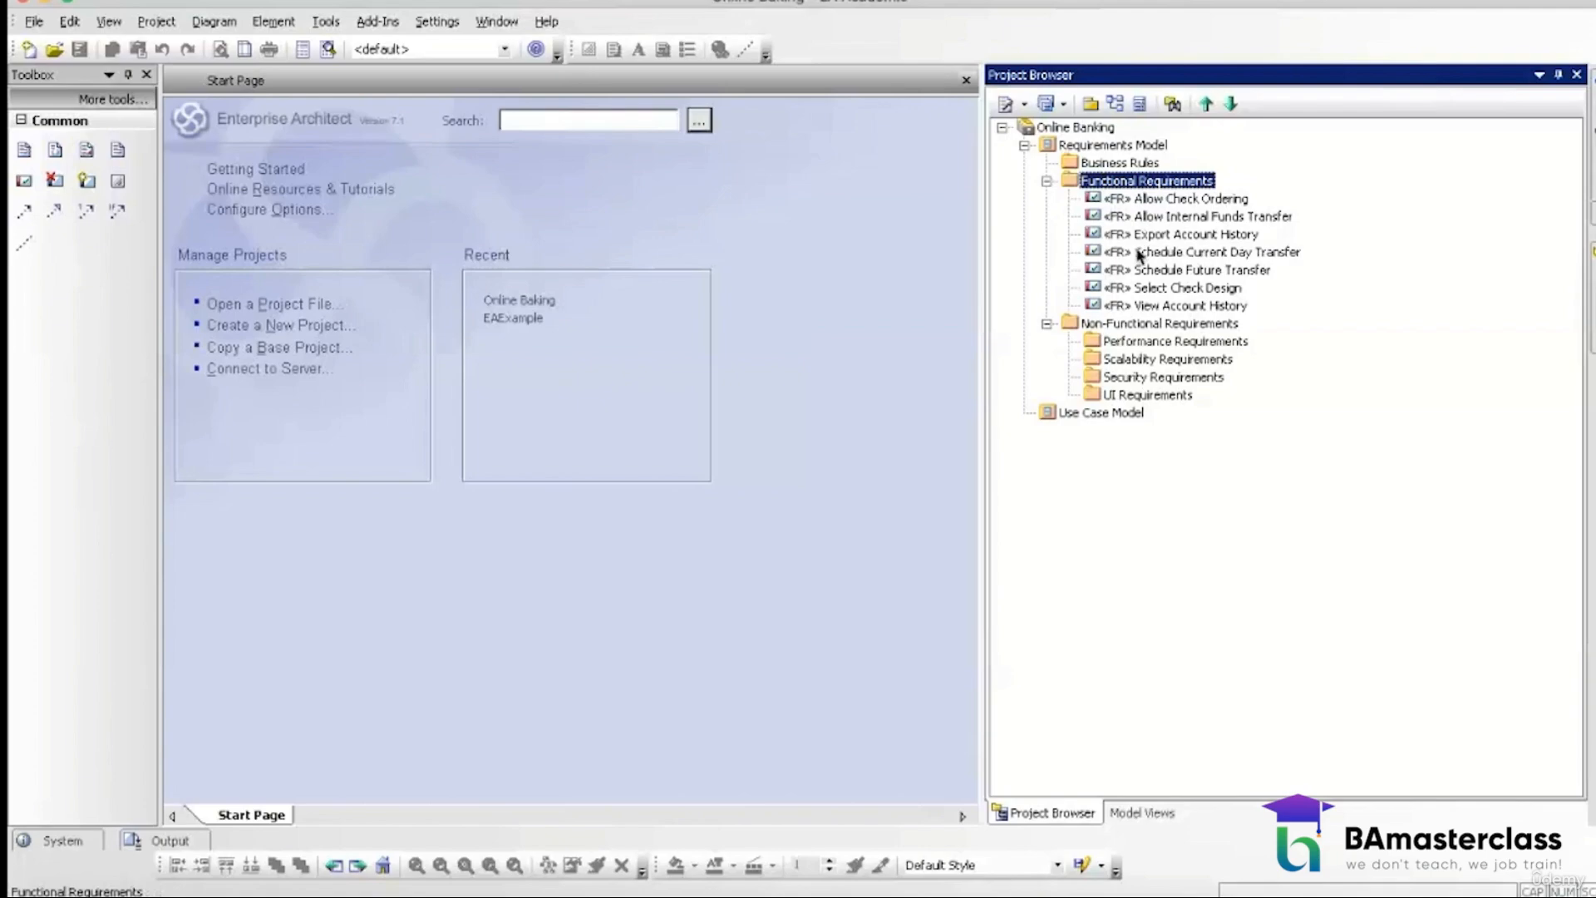
# Step: Switch to Word and read requirement 7 in the requirements table, highlighting its text
pyautogui.click(728, 891)
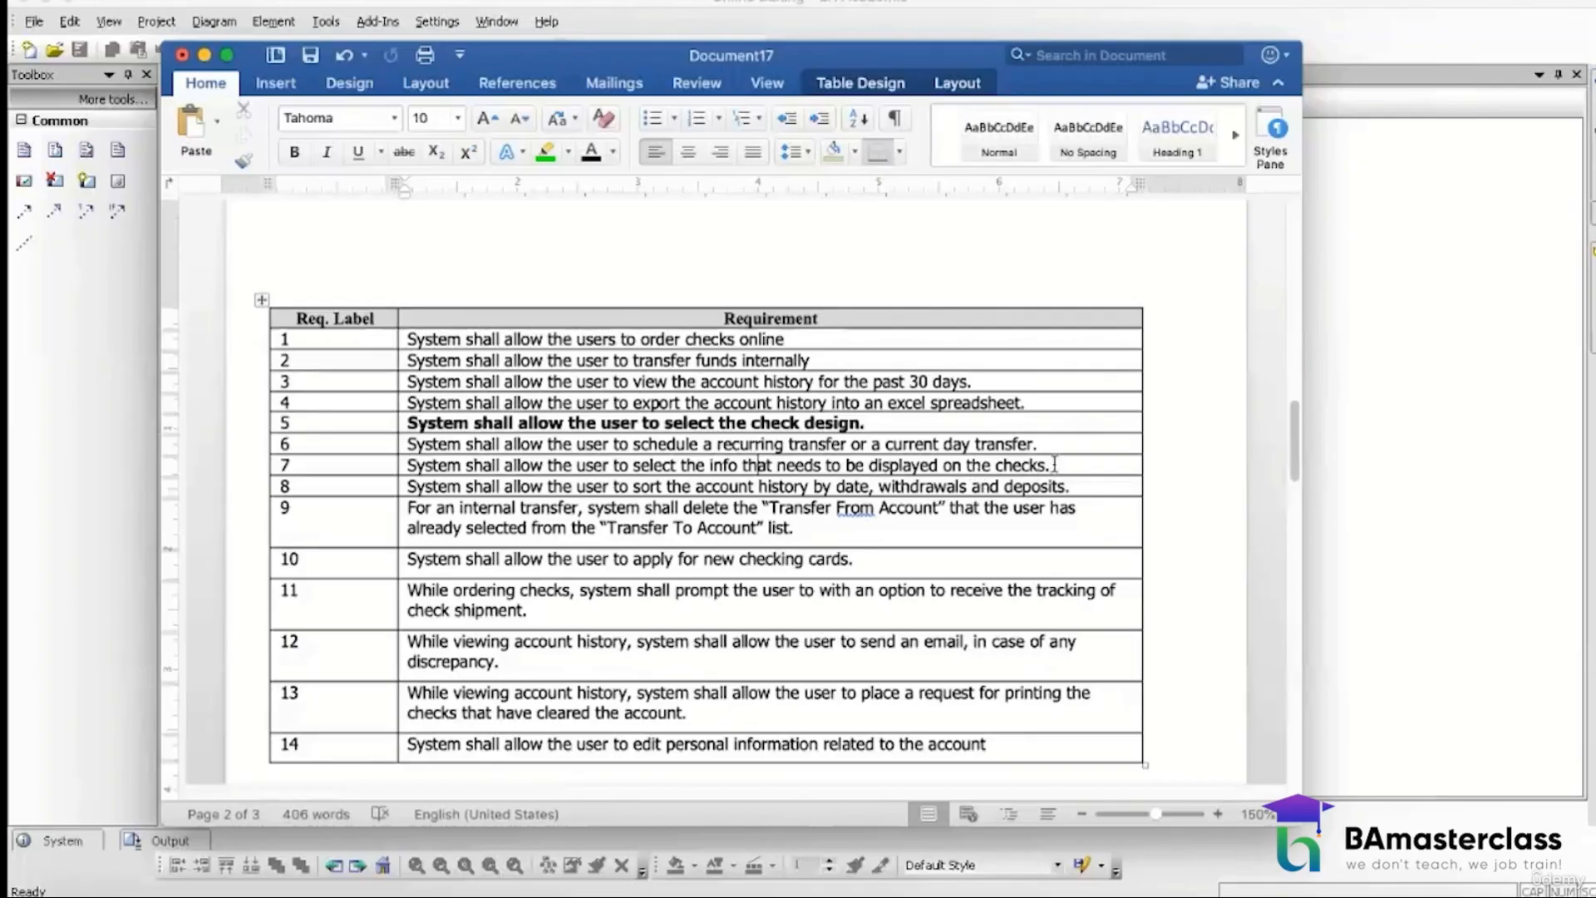
pyautogui.moveTo(1054, 466); pyautogui.dragTo(425, 453)
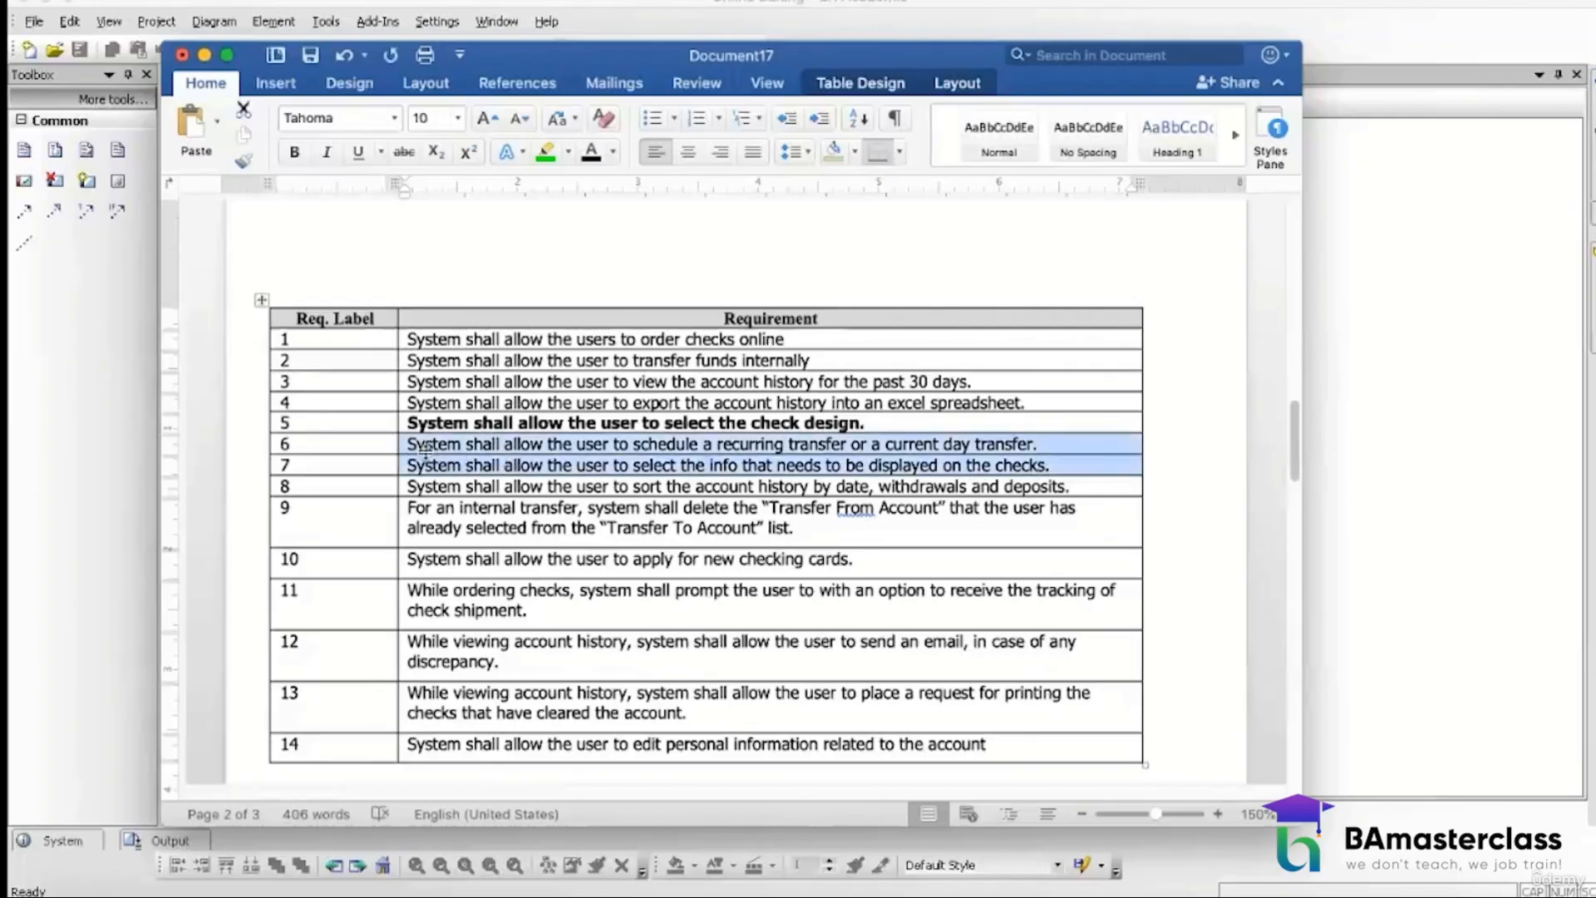
pyautogui.click(439, 468)
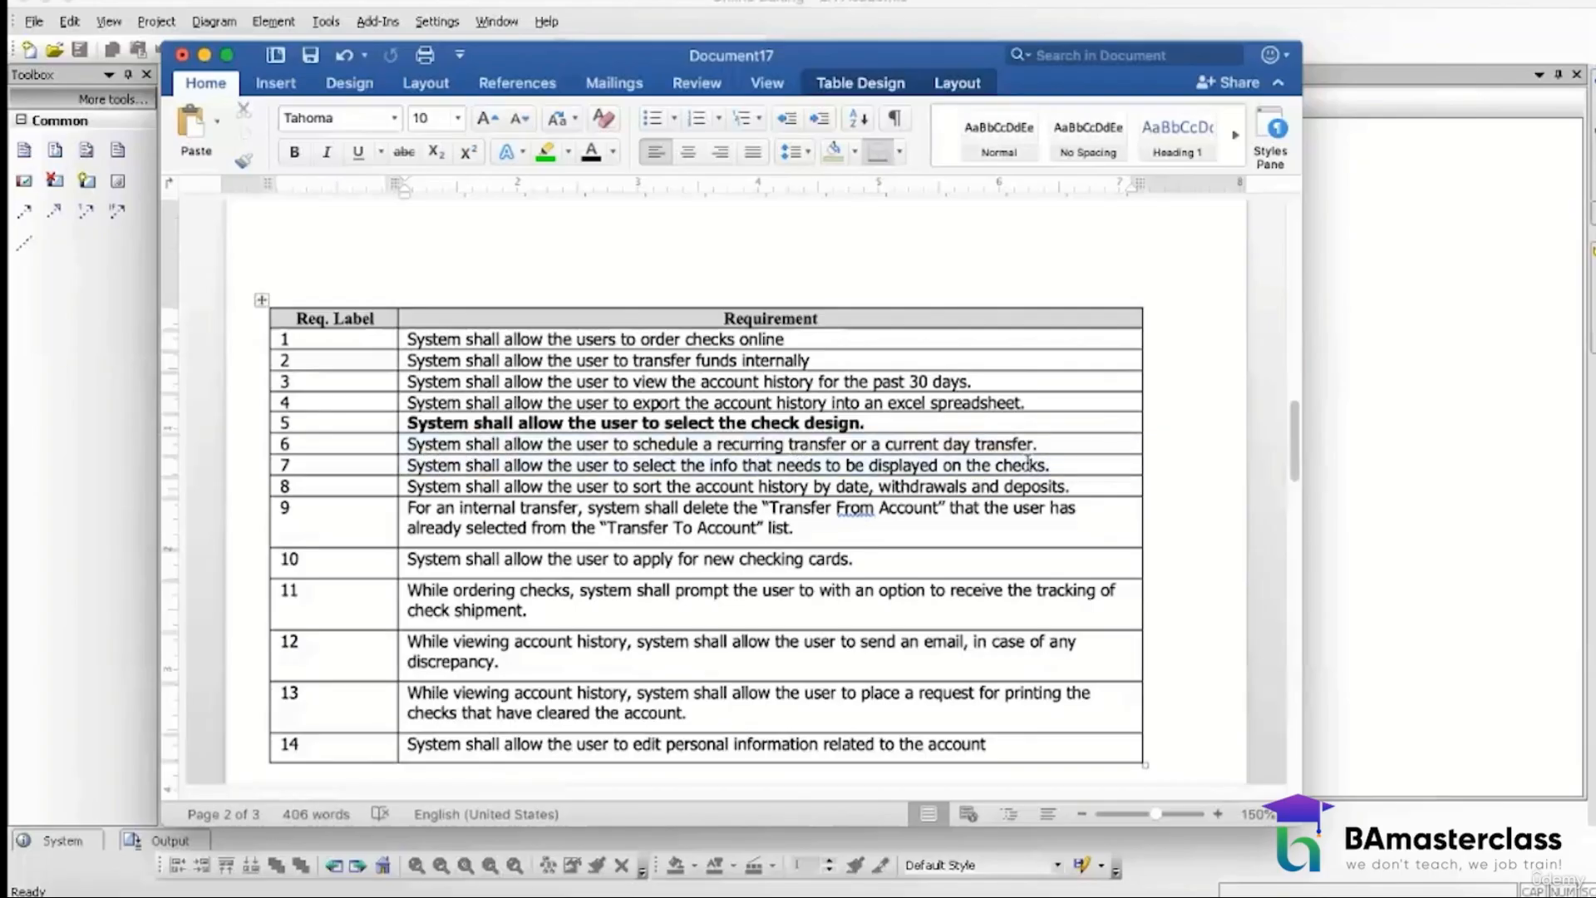
pyautogui.moveTo(1054, 465); pyautogui.dragTo(420, 463)
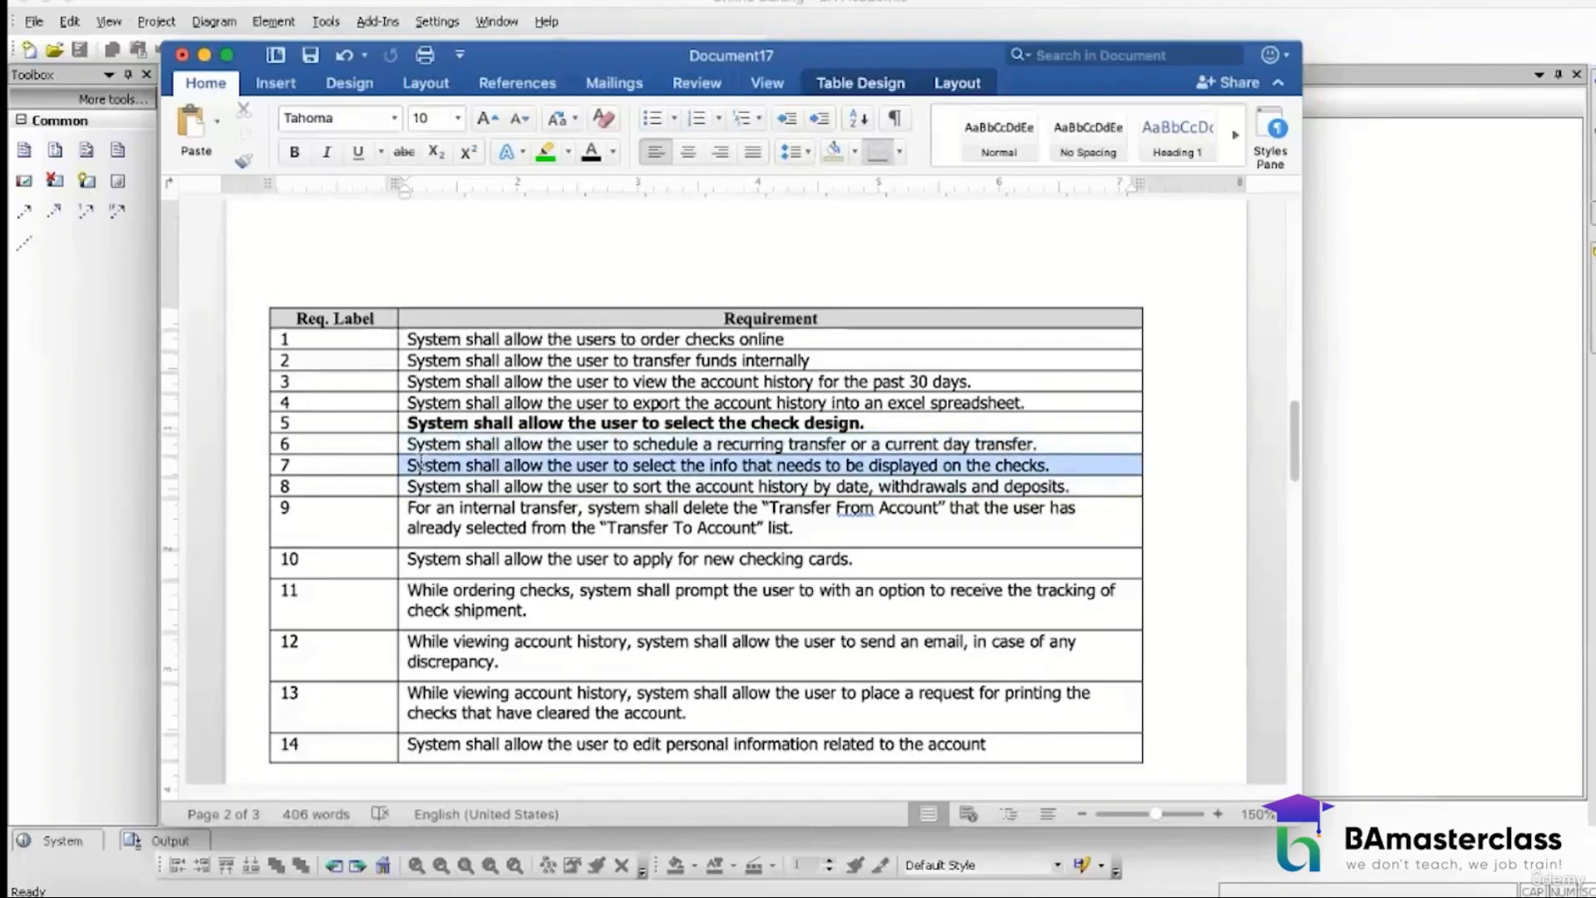
# Step: In Enterprise Architect, add an FR requirement named Select Info To Be Displayed on Check to the Functional Requirements package
pyautogui.click(1406, 453)
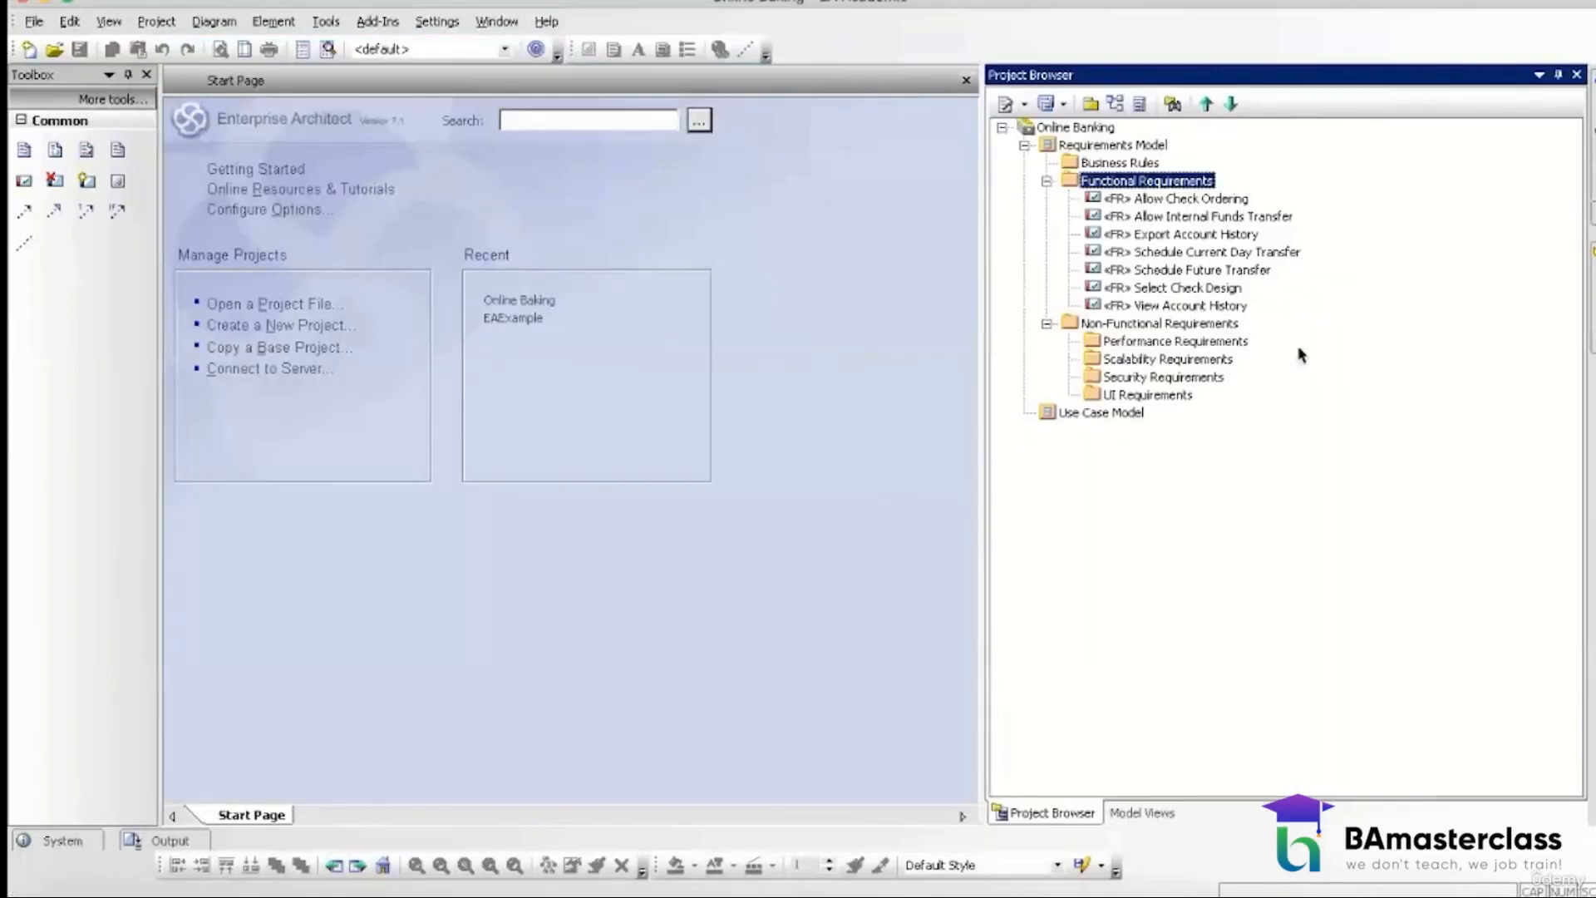
pyautogui.rightClick(1103, 176)
pyautogui.moveTo(1163, 248)
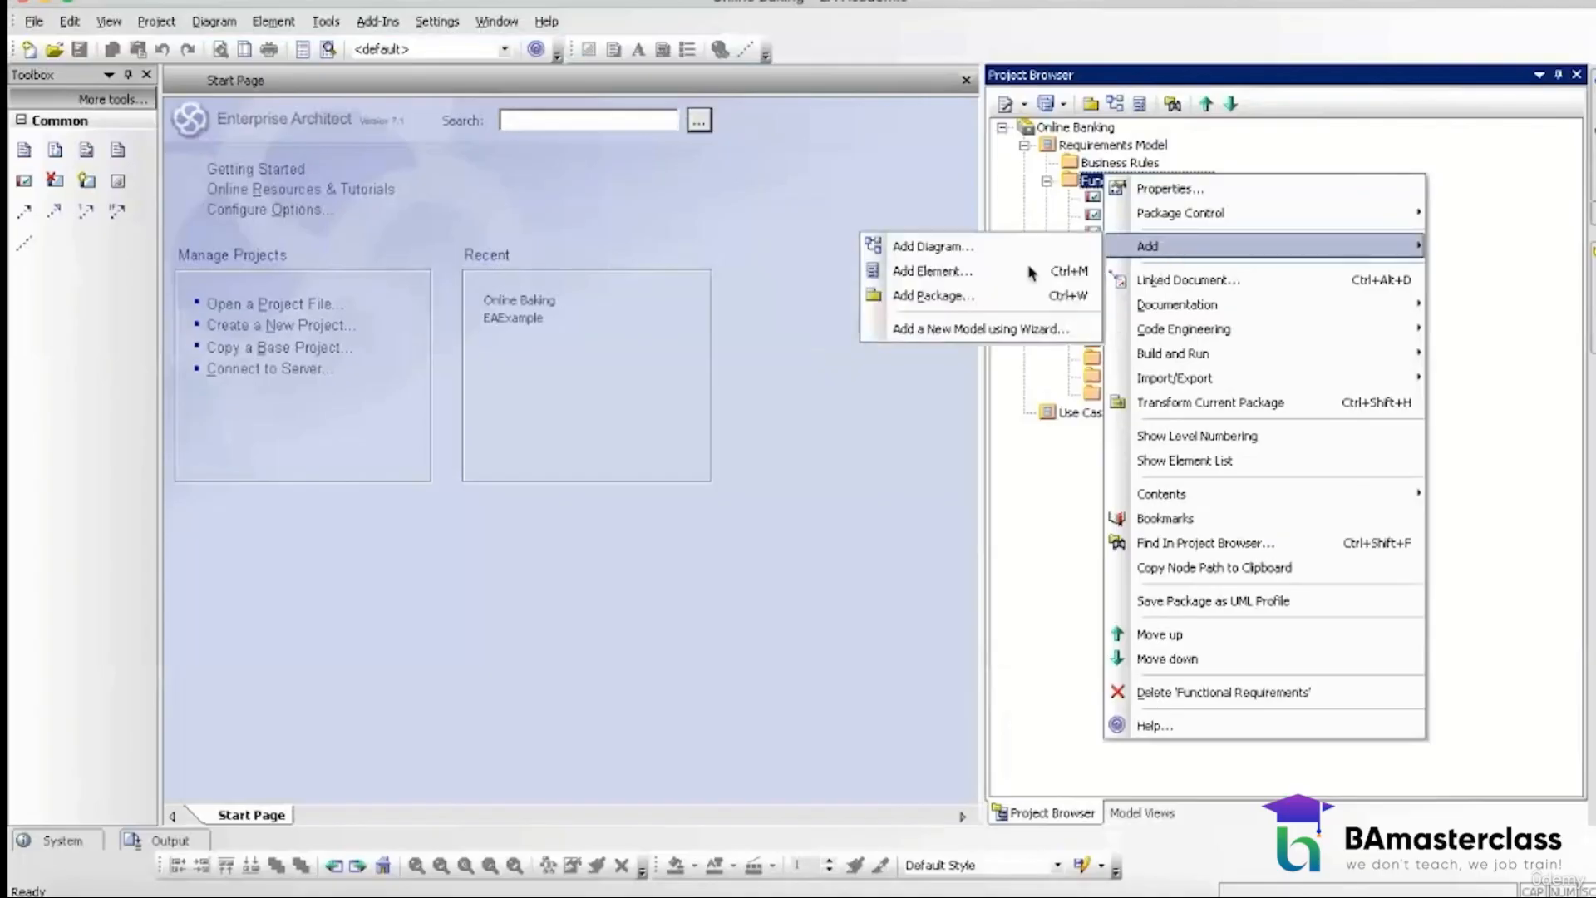
pyautogui.click(931, 265)
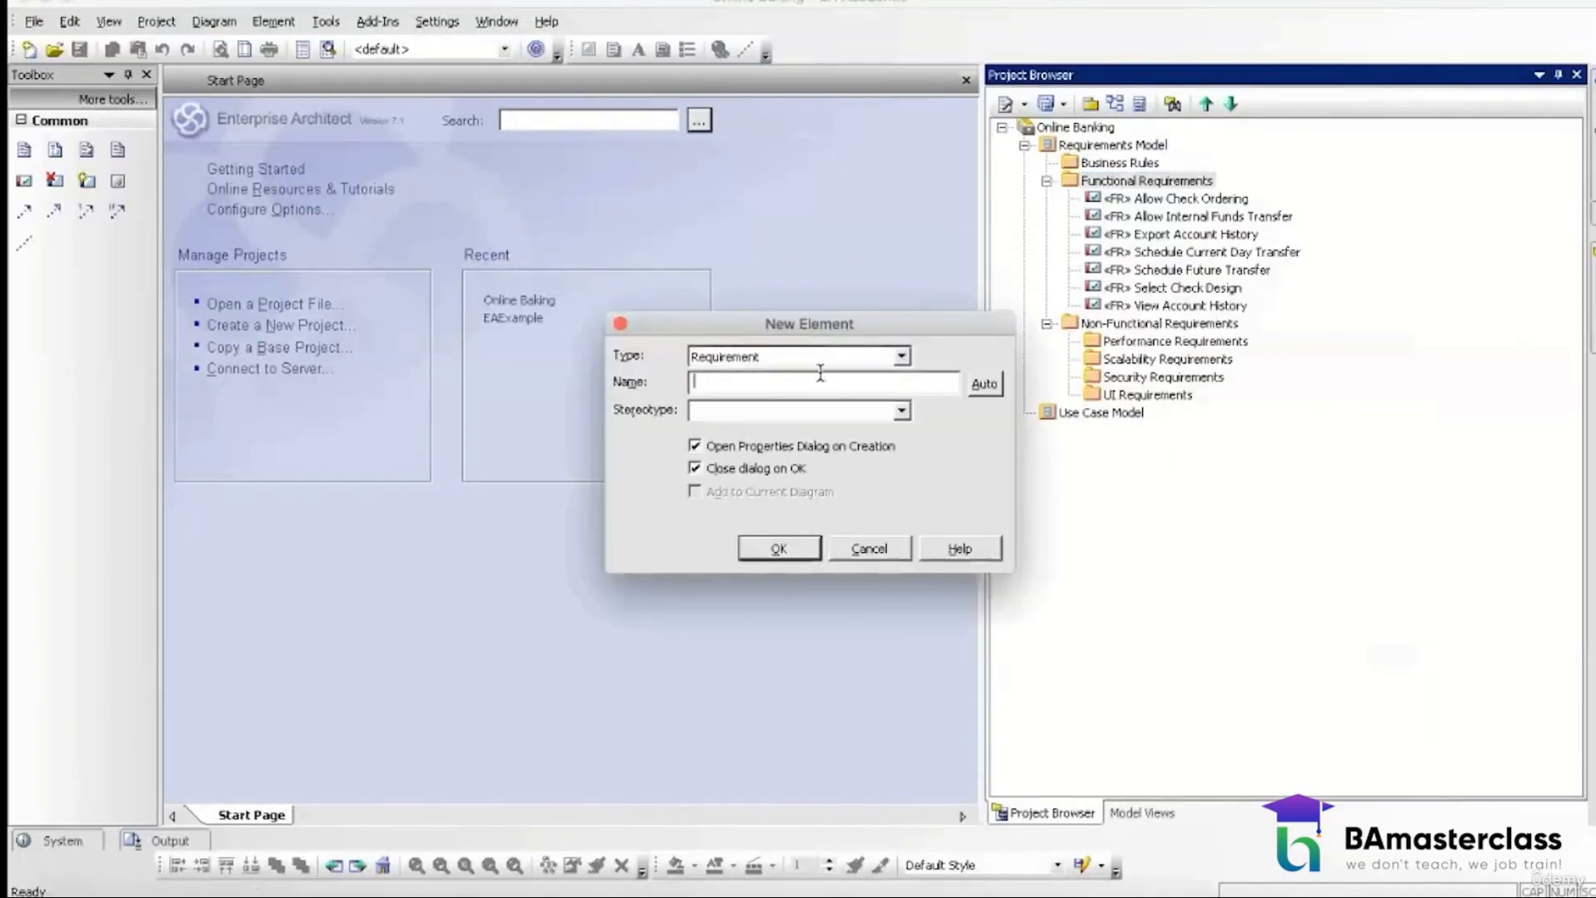
pyautogui.write('Select INfo')
pyautogui.press('BackSpace')
pyautogui.press('BackSpace')
pyautogui.press('BackSpace')
pyautogui.write('nf')
pyautogui.write('n')
pyautogui.write('fo To ')
pyautogui.write('Be Displa')
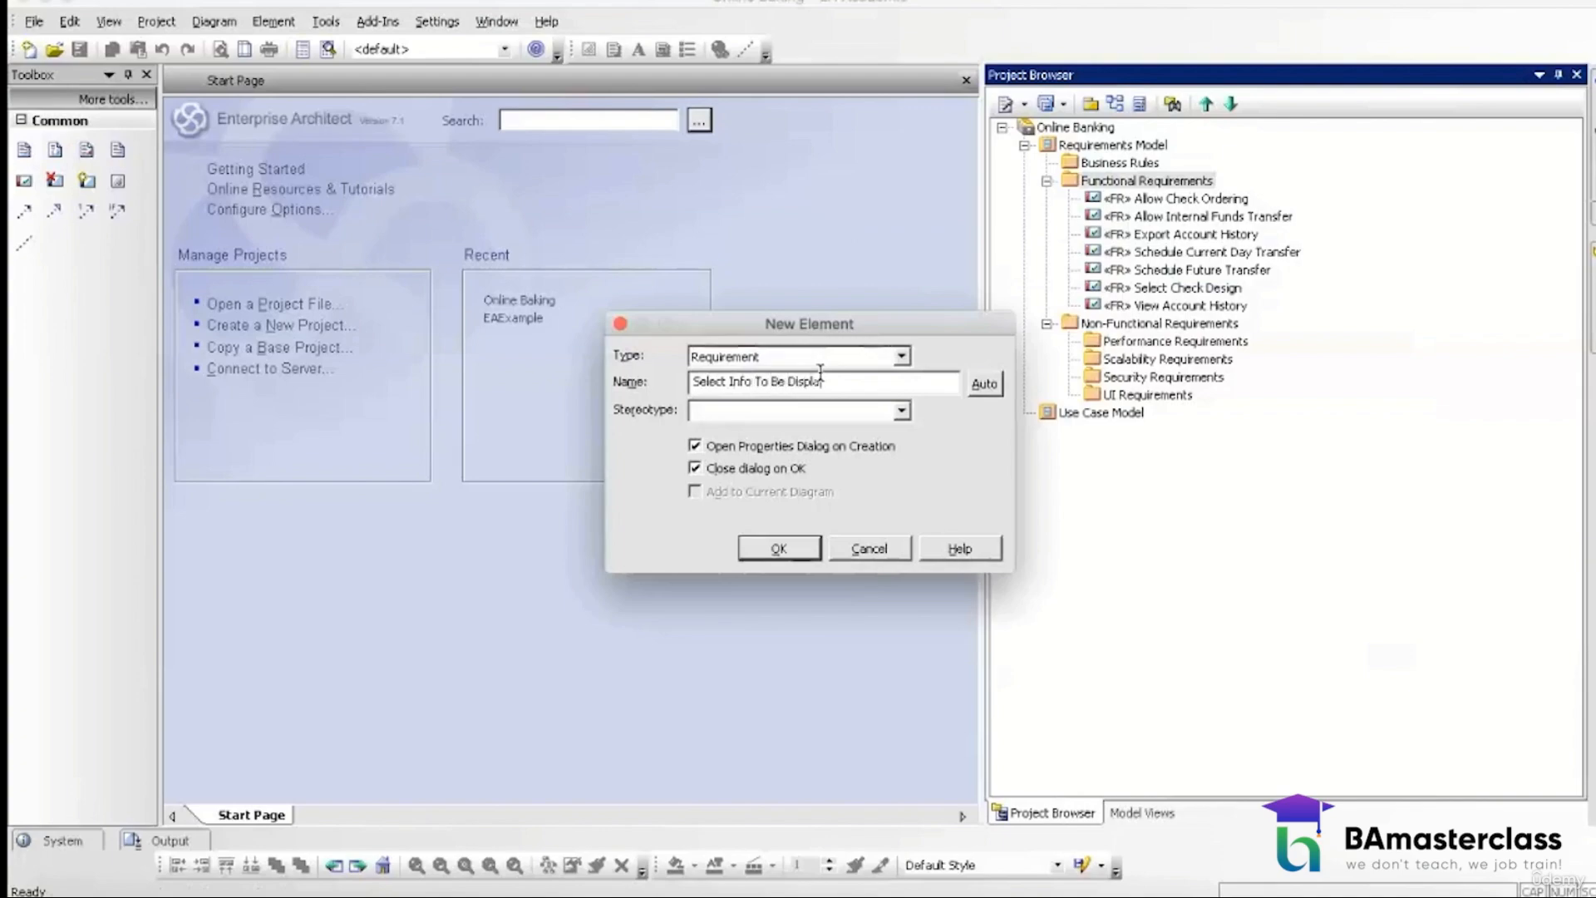
pyautogui.write('yed on Check')
pyautogui.click(814, 412)
pyautogui.write('FR')
pyautogui.click(778, 548)
# Step: Set the notes to "System shall allow the user to select the information that needs to be displayed on Check." and save the requirement
pyautogui.click(775, 536)
pyautogui.write('System shall allow the user to schedule current day transfer')
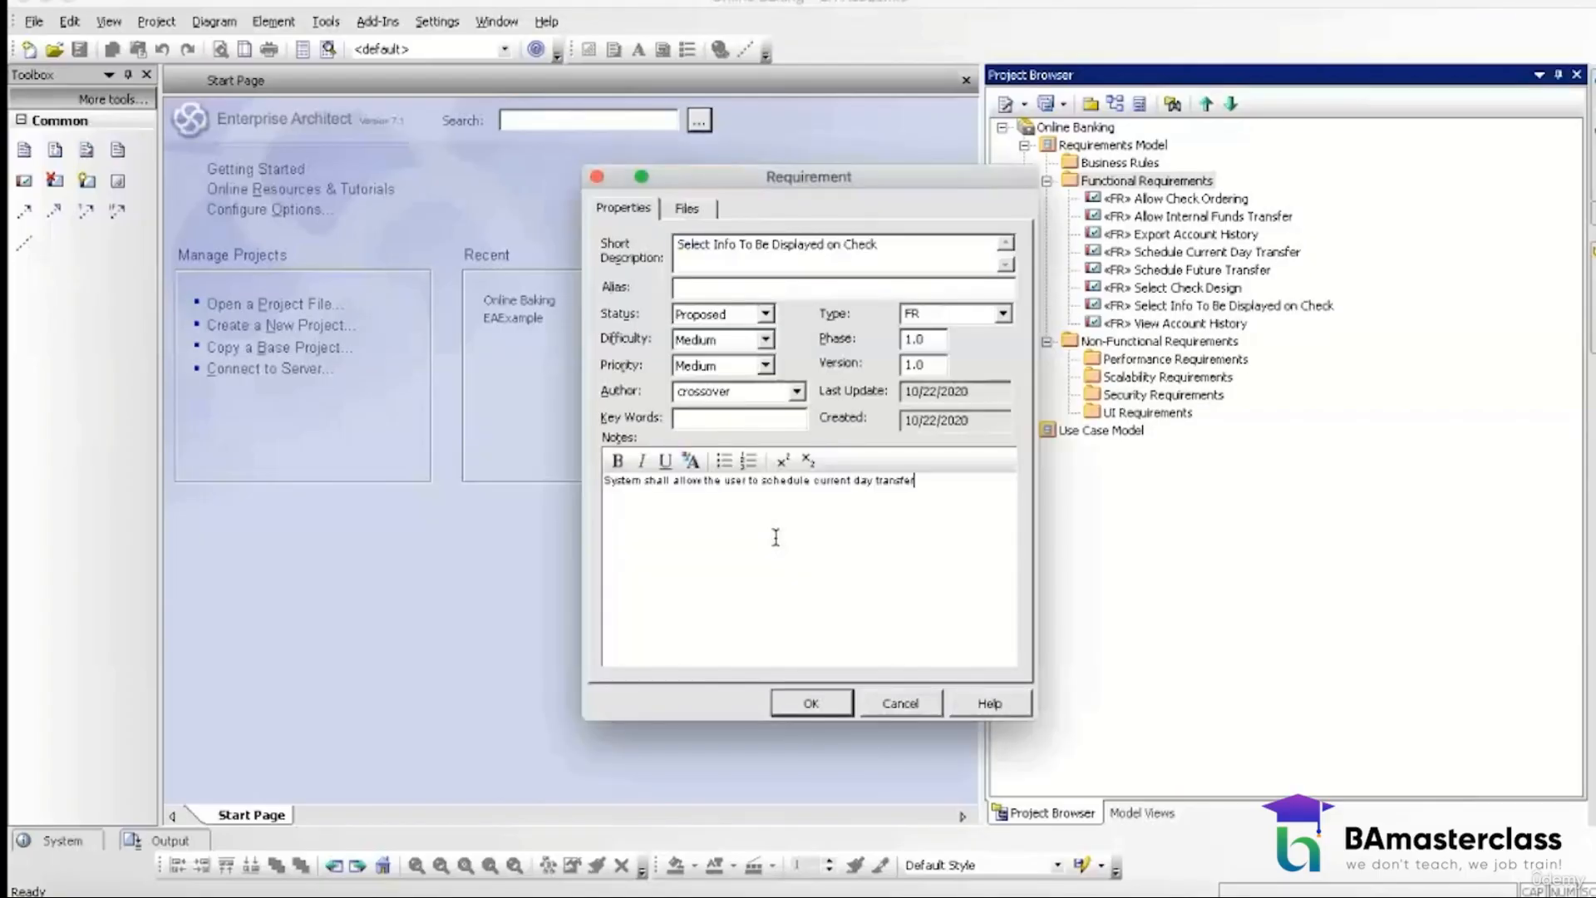
pyautogui.moveTo(960, 477); pyautogui.dragTo(770, 486)
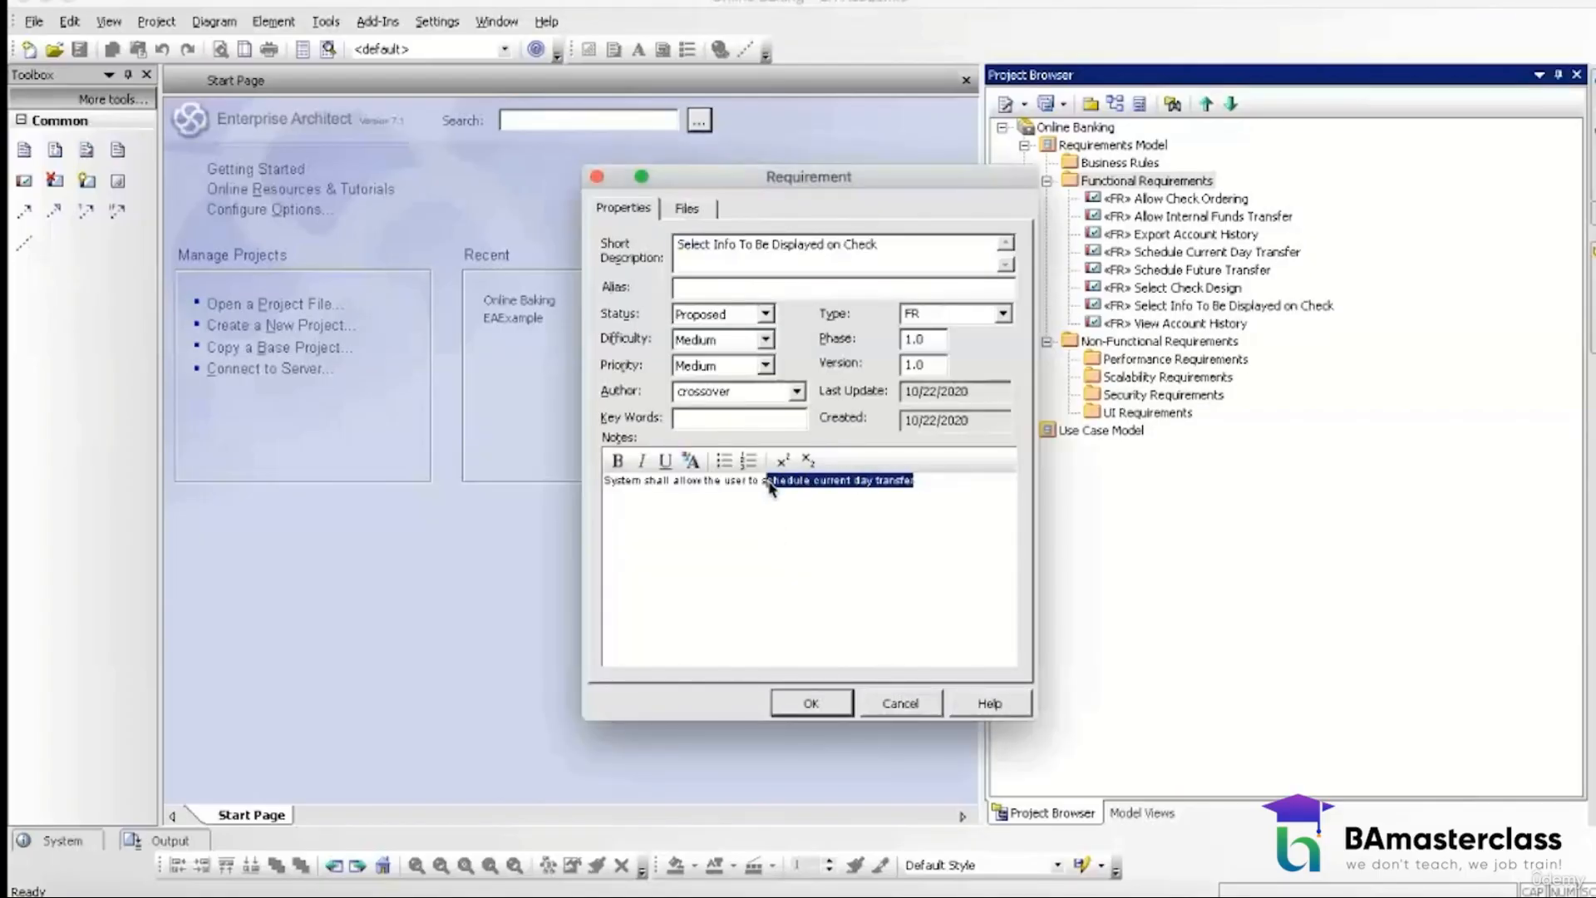
pyautogui.write('elect the inf')
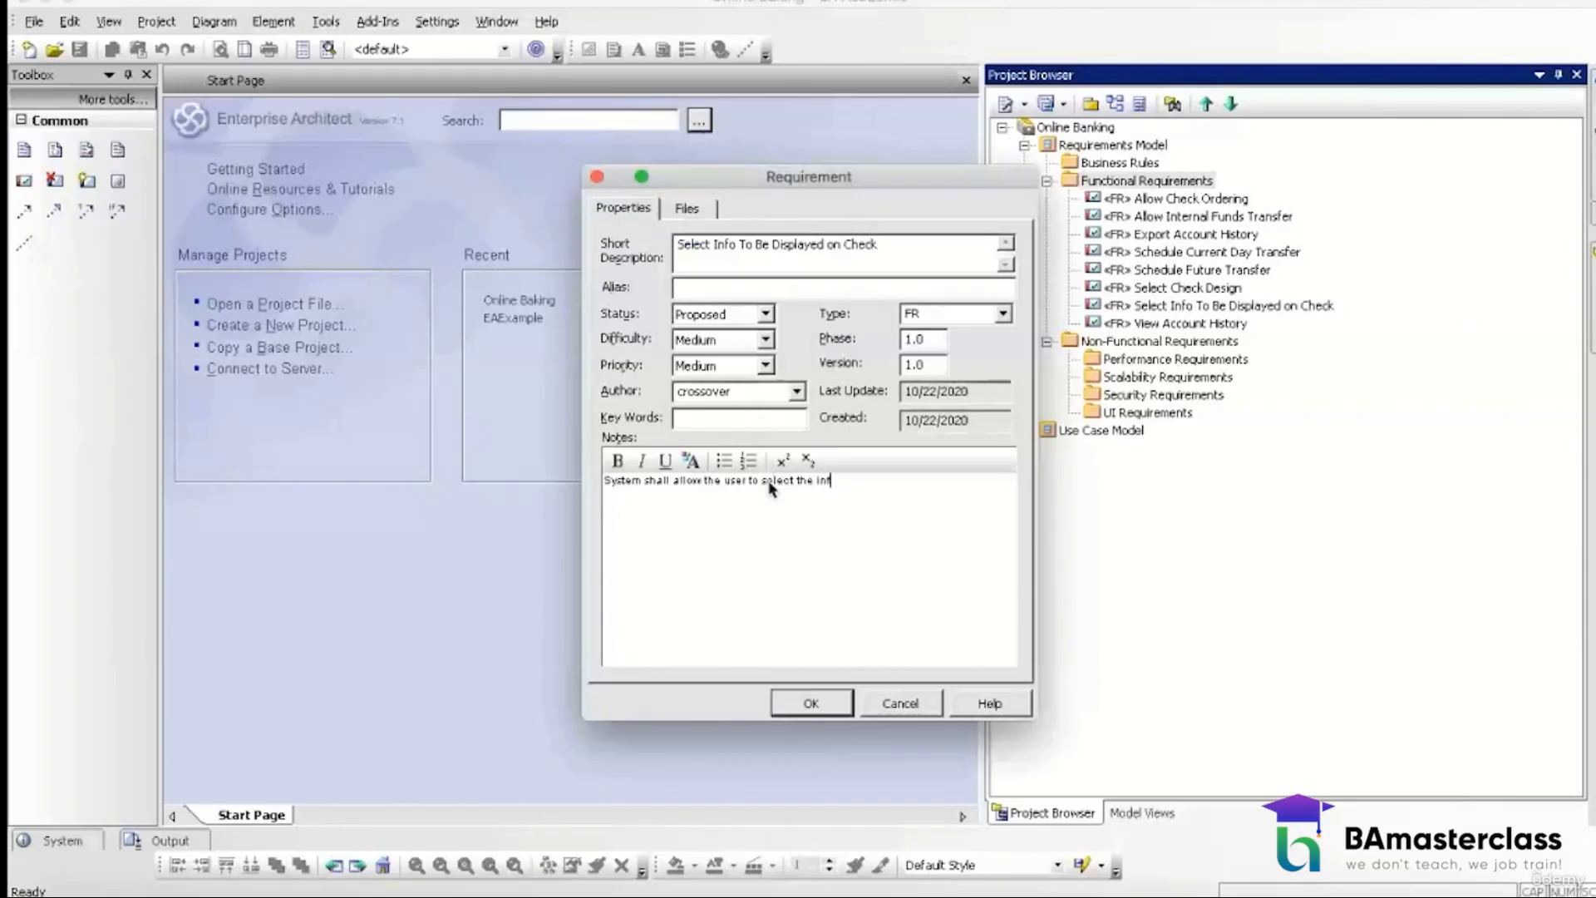
pyautogui.write('ormation that needs to be displayed')
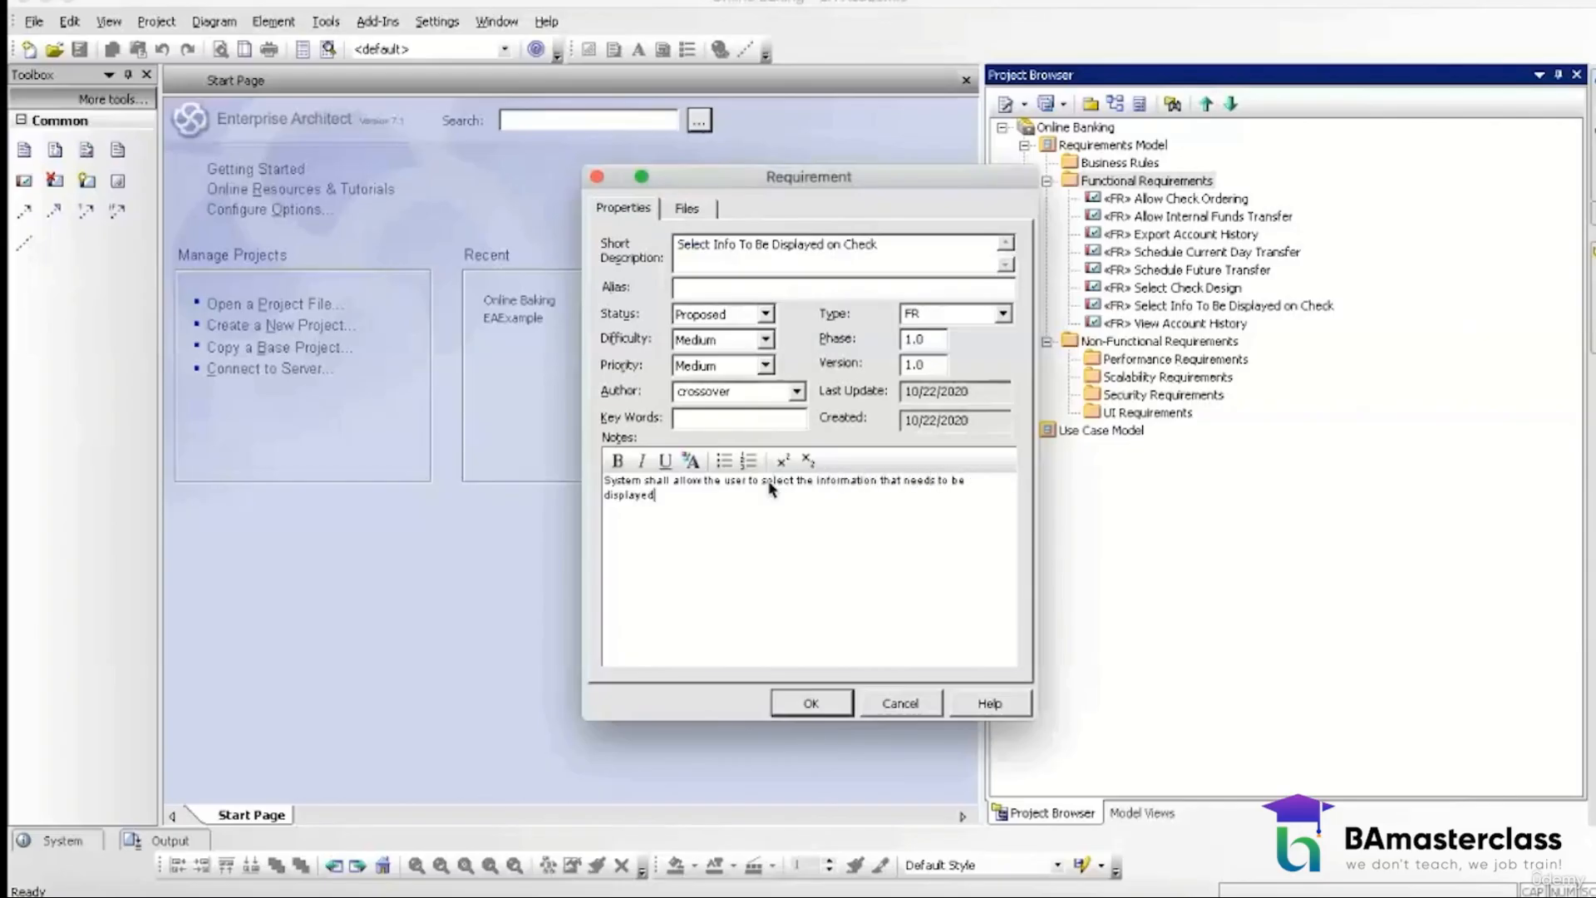
pyautogui.write(' on Check.')
pyautogui.click(814, 700)
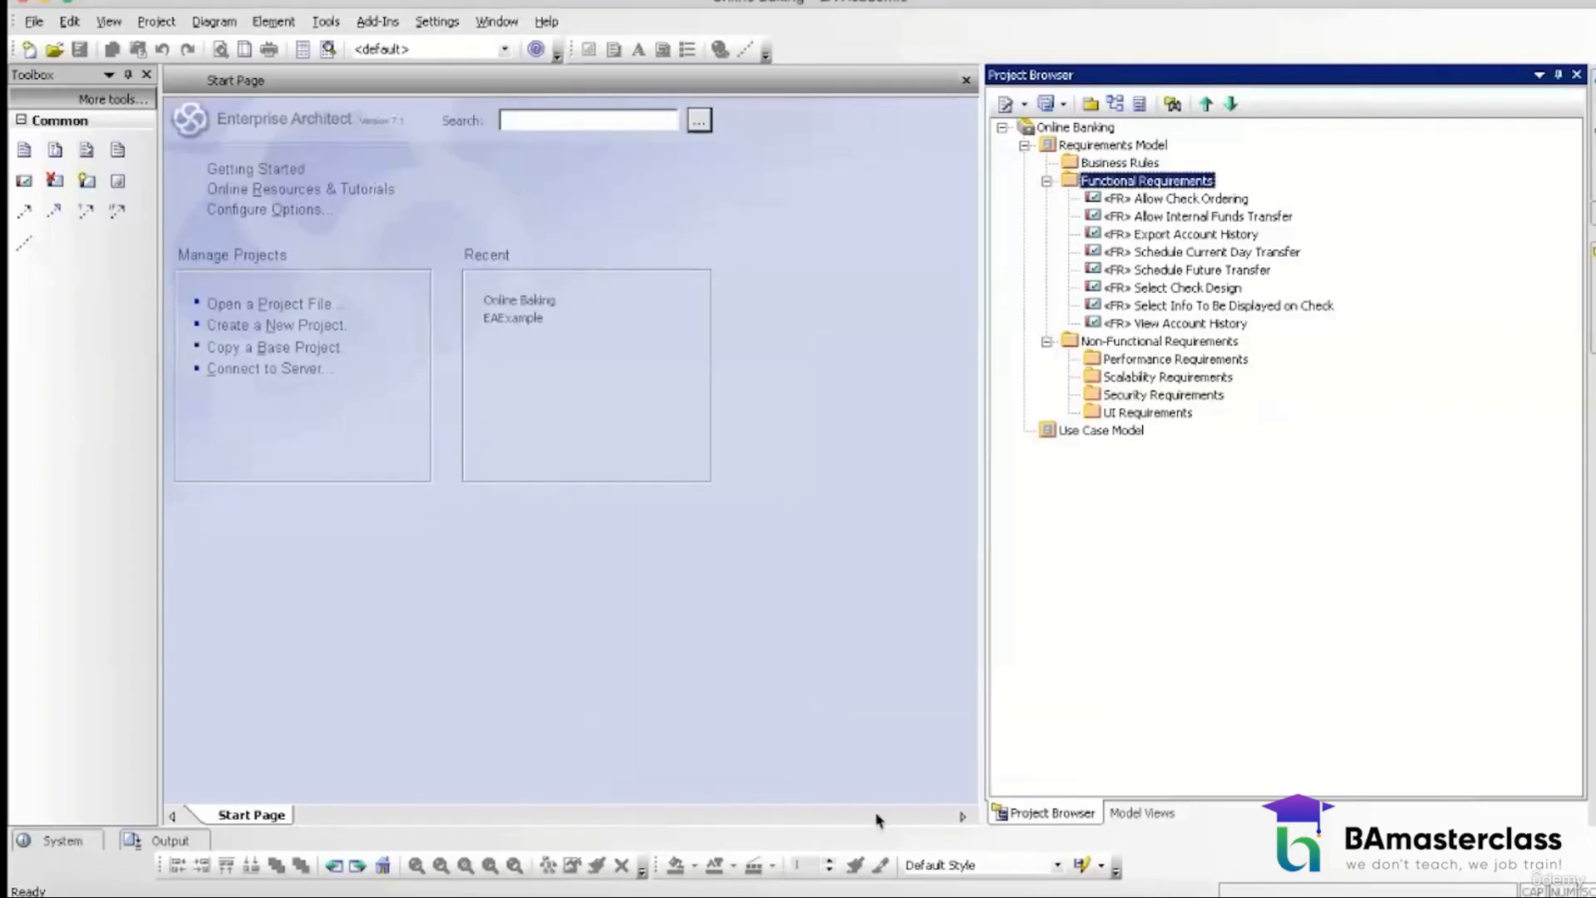
# Step: Read the remaining requirements below number 7 in the Word requirements table and return to Enterprise Architect
pyautogui.click(727, 889)
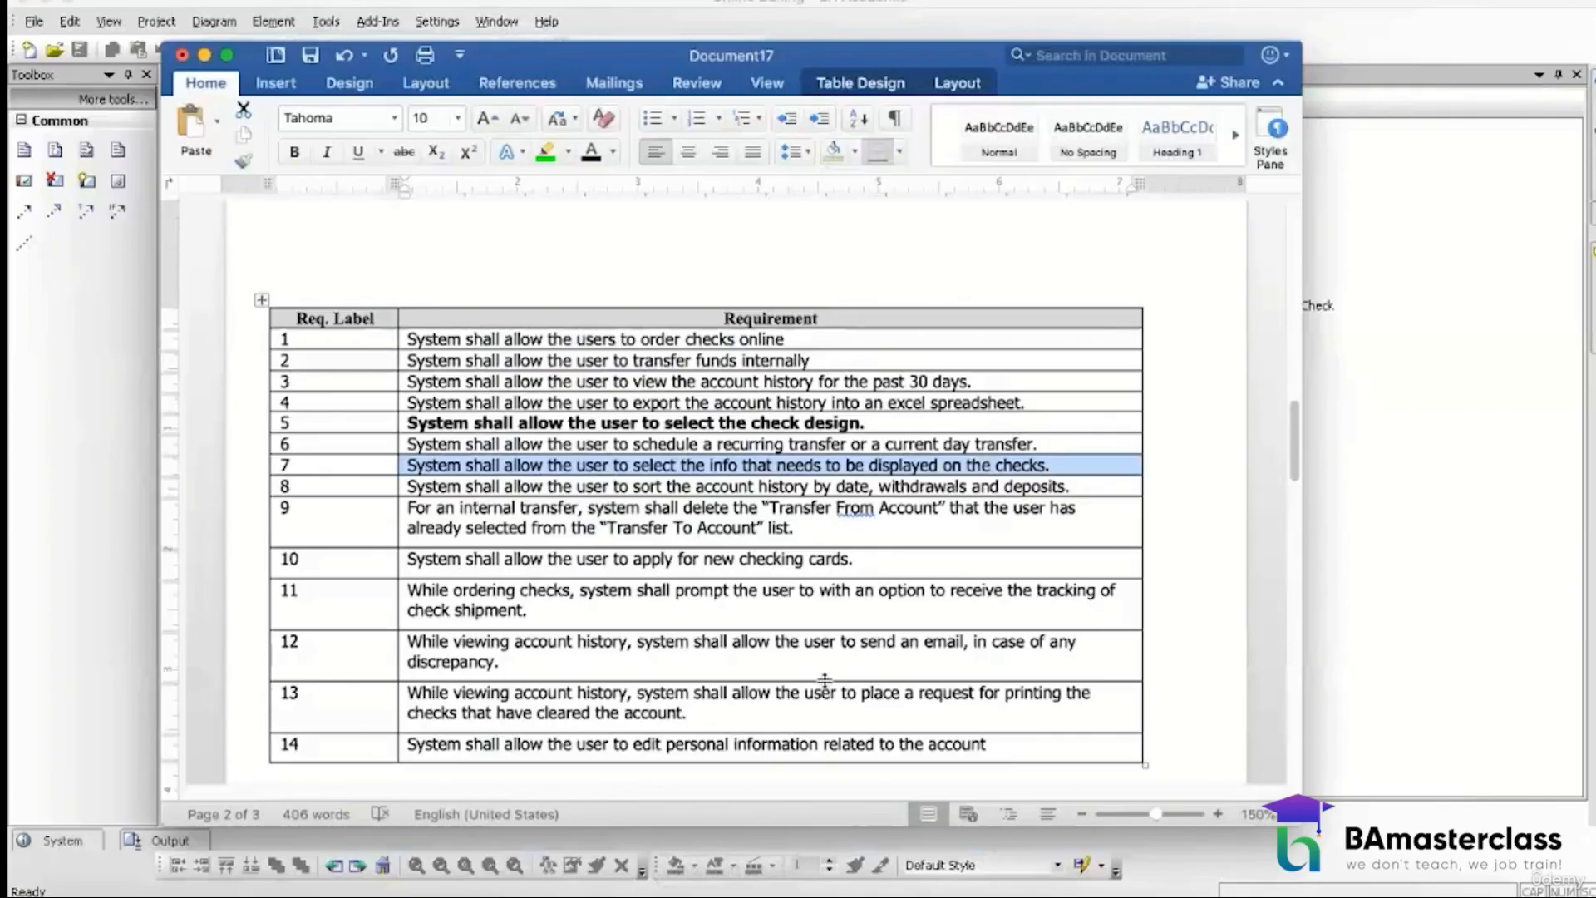
pyautogui.scroll(-4, 825, 680)
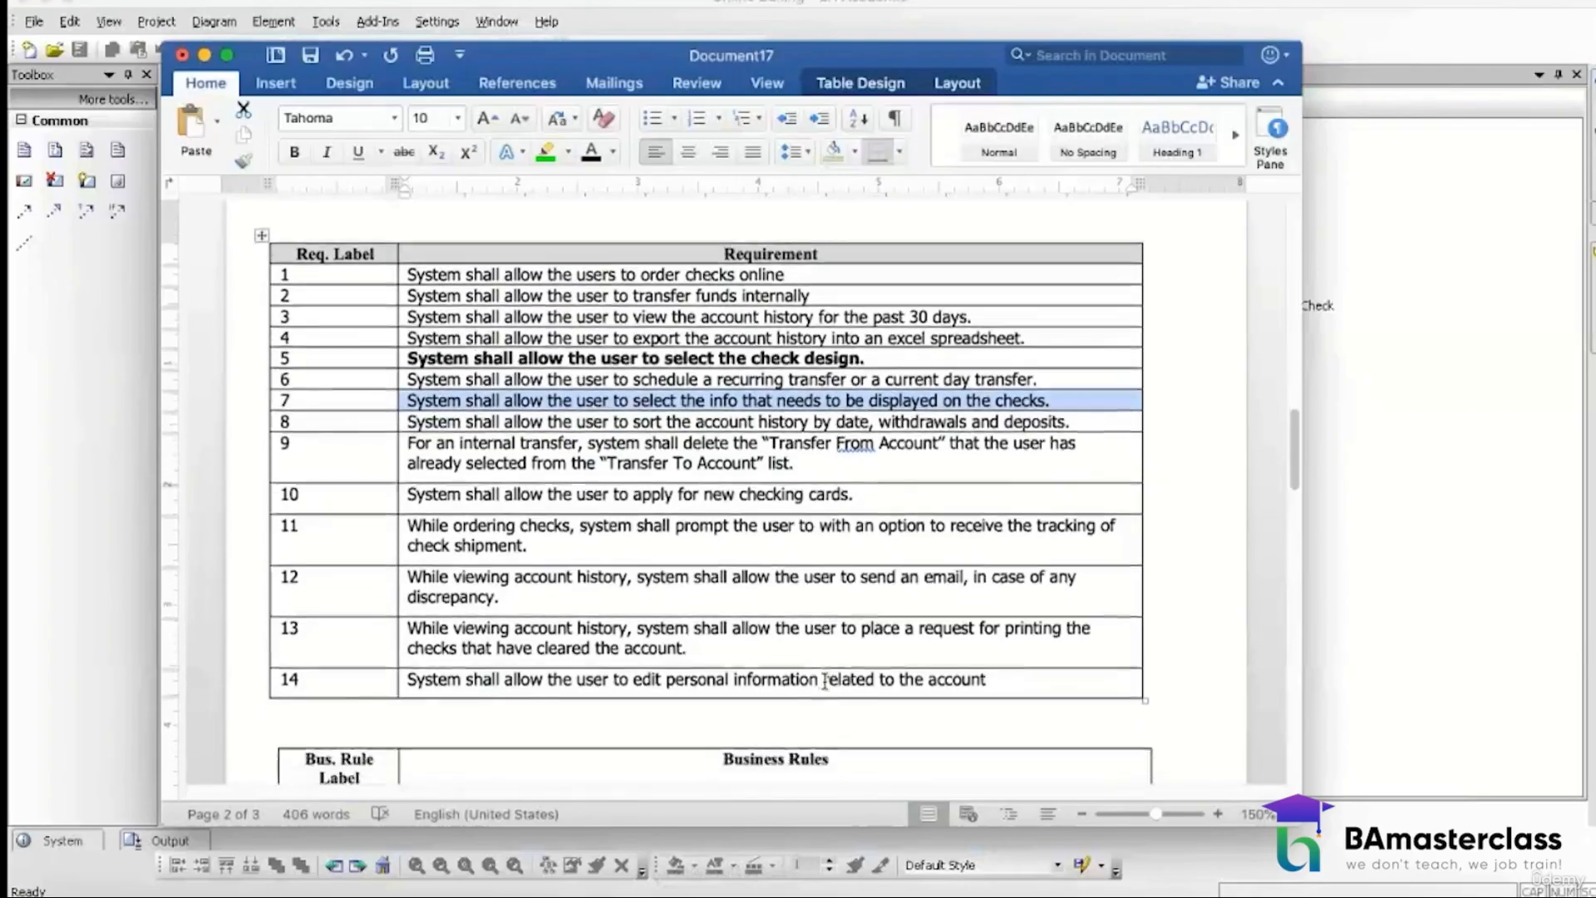
pyautogui.click(1367, 537)
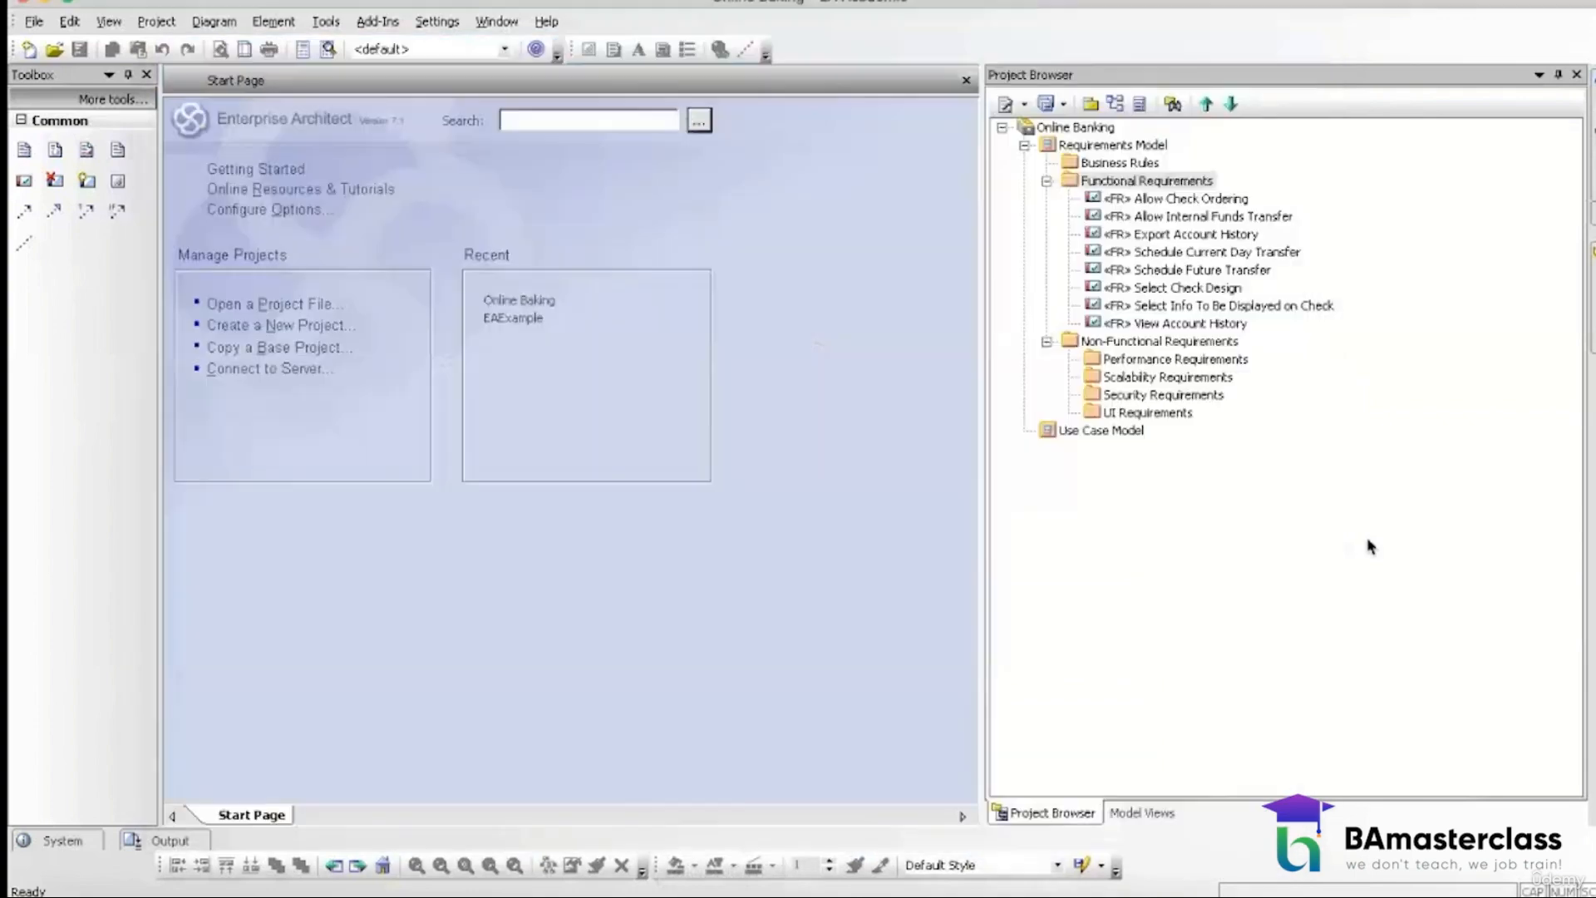
# Step: Add a requirement named Apply Check Card with stereotype FR to the Functional Requirements package
pyautogui.rightClick(1161, 189)
pyautogui.moveTo(1201, 264)
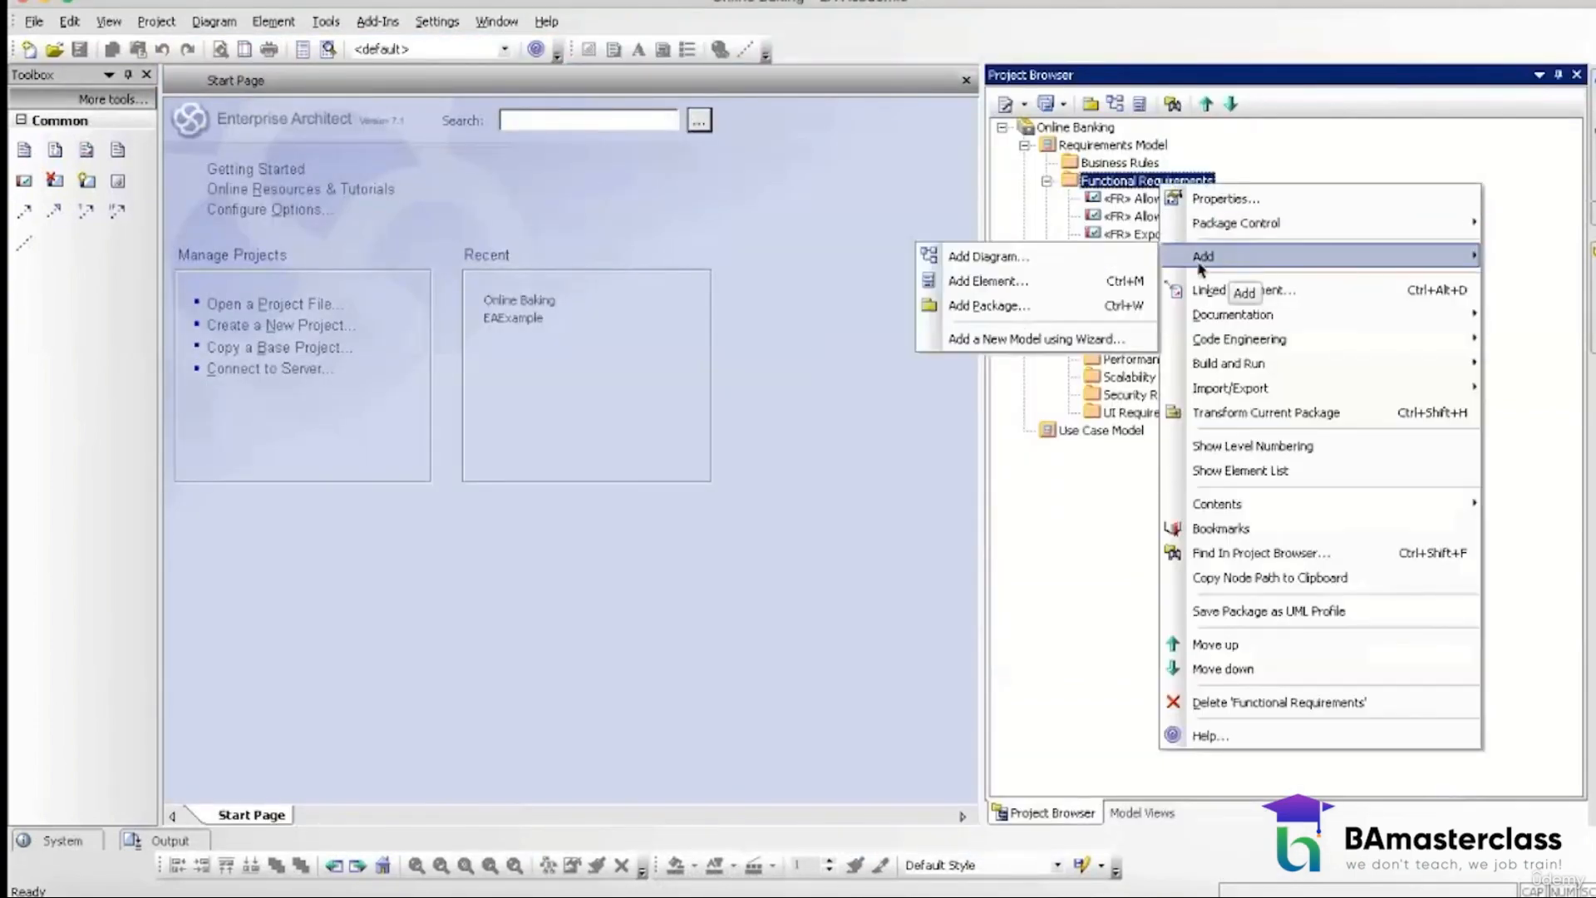
pyautogui.click(1074, 279)
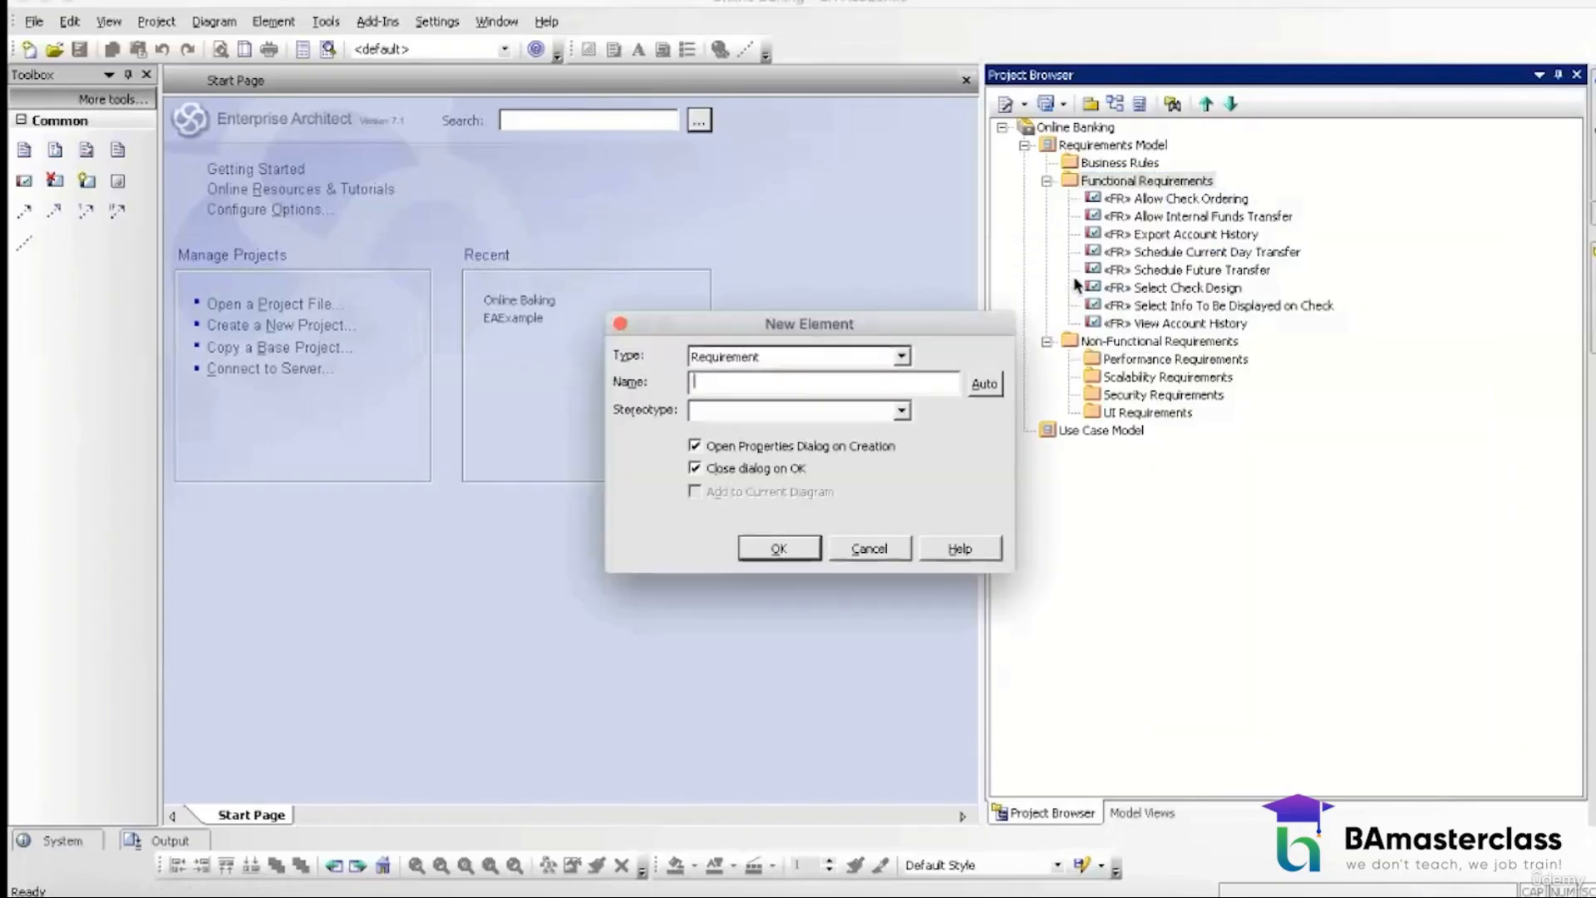
pyautogui.write('Add')
pyautogui.press('BackSpace')
pyautogui.press('BackSpace')
pyautogui.press('BackSpace')
pyautogui.write('Apply Ch')
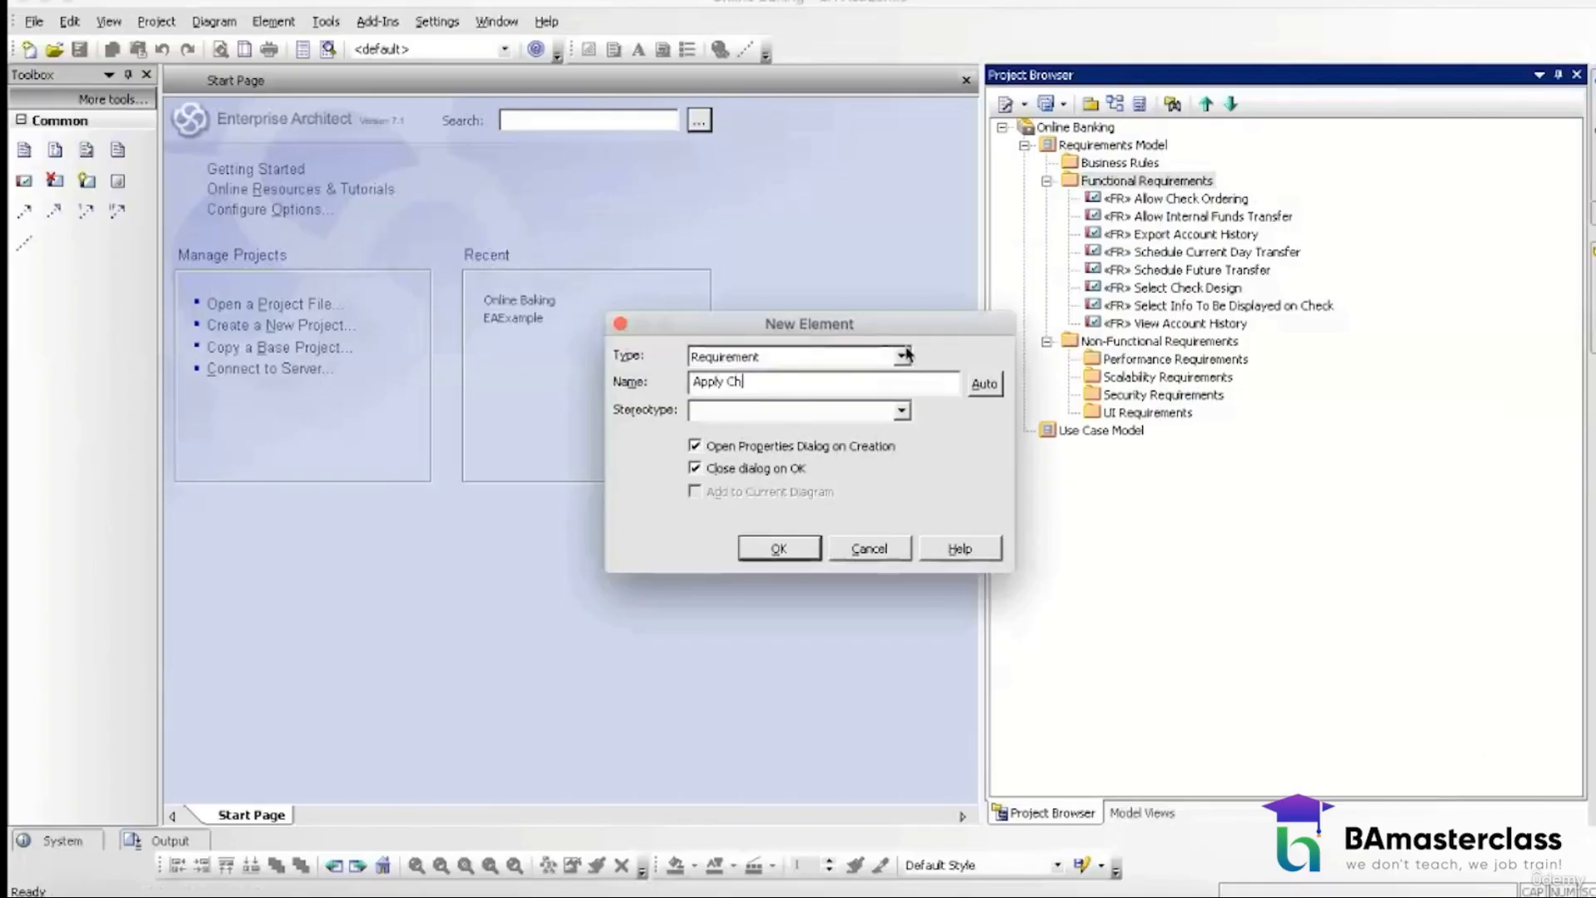
pyautogui.write('ekcing')
pyautogui.press('BackSpace')
pyautogui.press('BackSpace')
pyautogui.press('BackSpace')
pyautogui.press('BackSpace')
pyautogui.press('BackSpace')
pyautogui.write('ck Card')
pyautogui.click(776, 413)
pyautogui.write('FR')
pyautogui.click(765, 552)
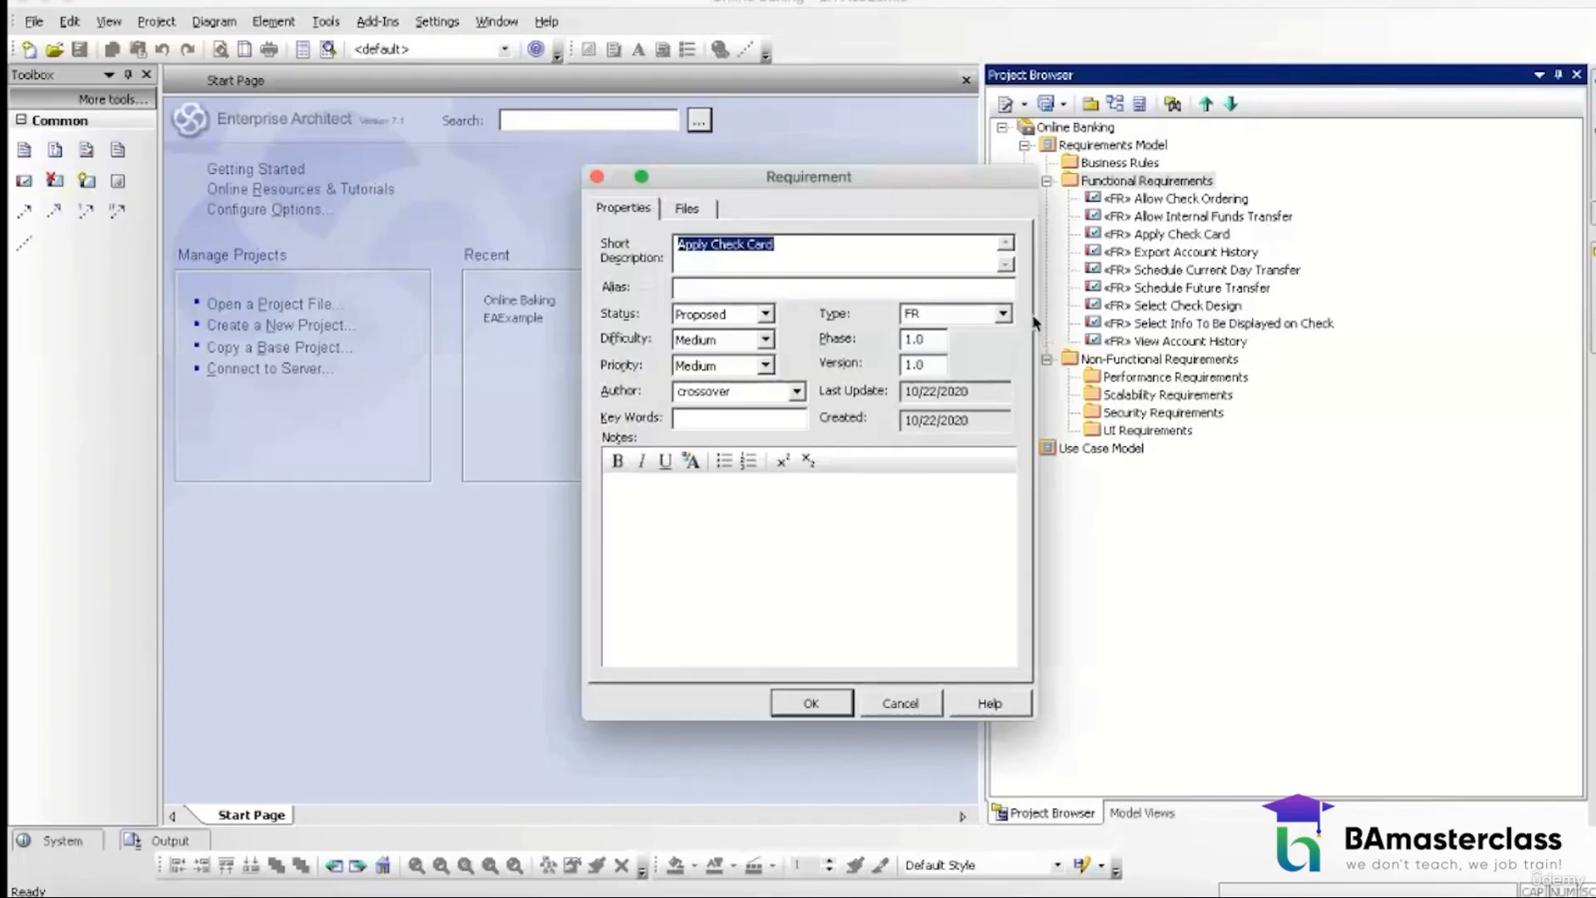
# Step: Set the notes to "System shall allow the user to apply for a check card" and save the requirement
pyautogui.click(806, 527)
pyautogui.write('System sha')
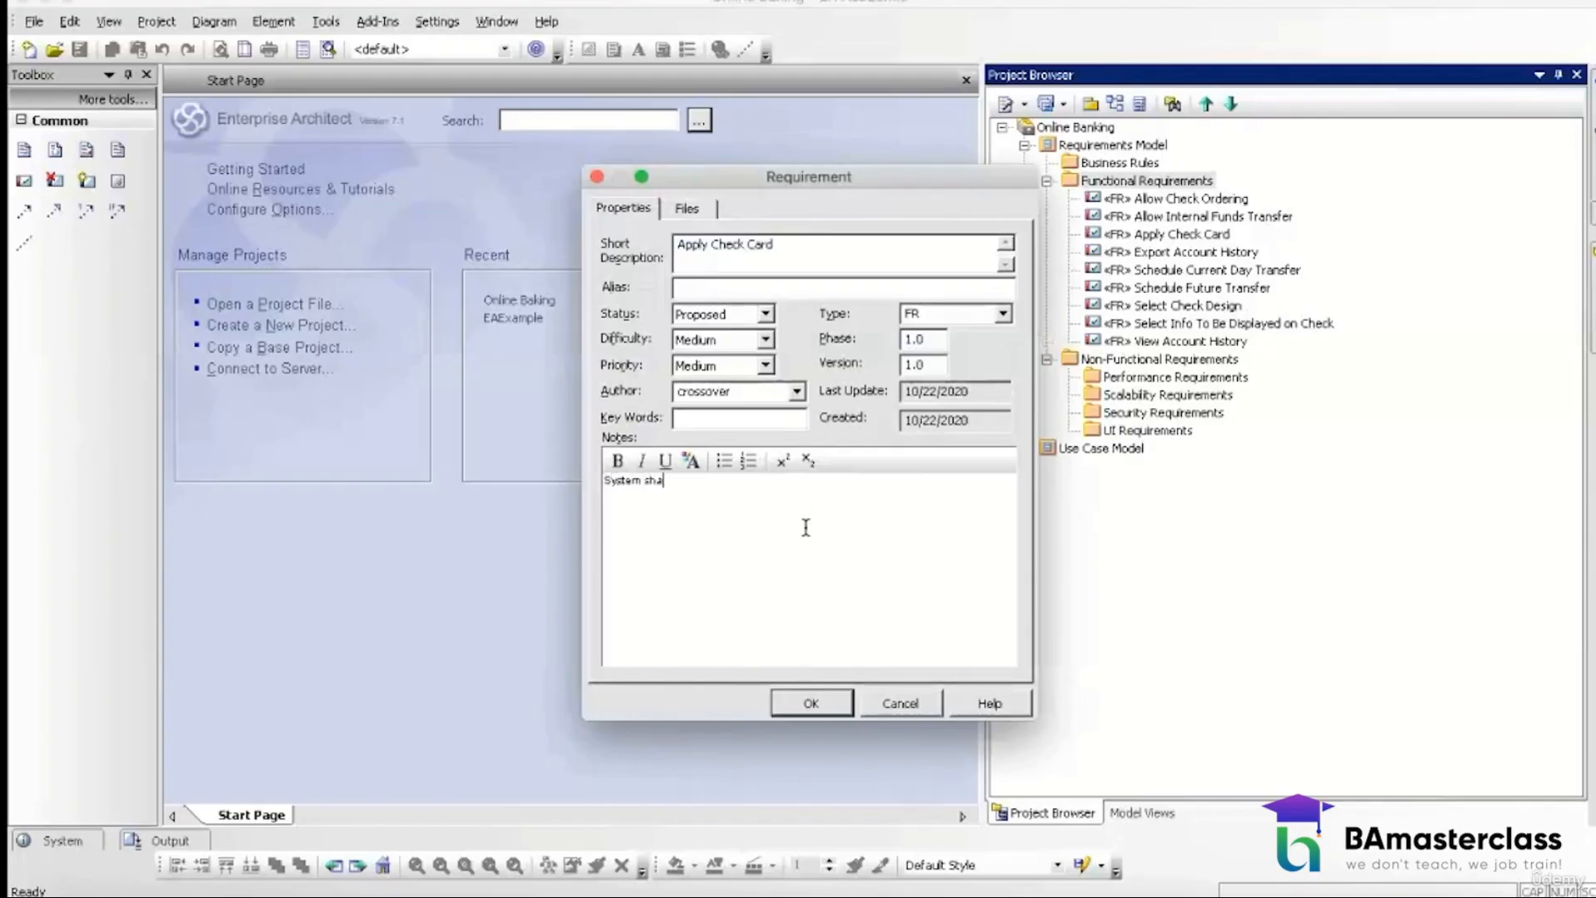
pyautogui.write('ll allow the user to apply for ')
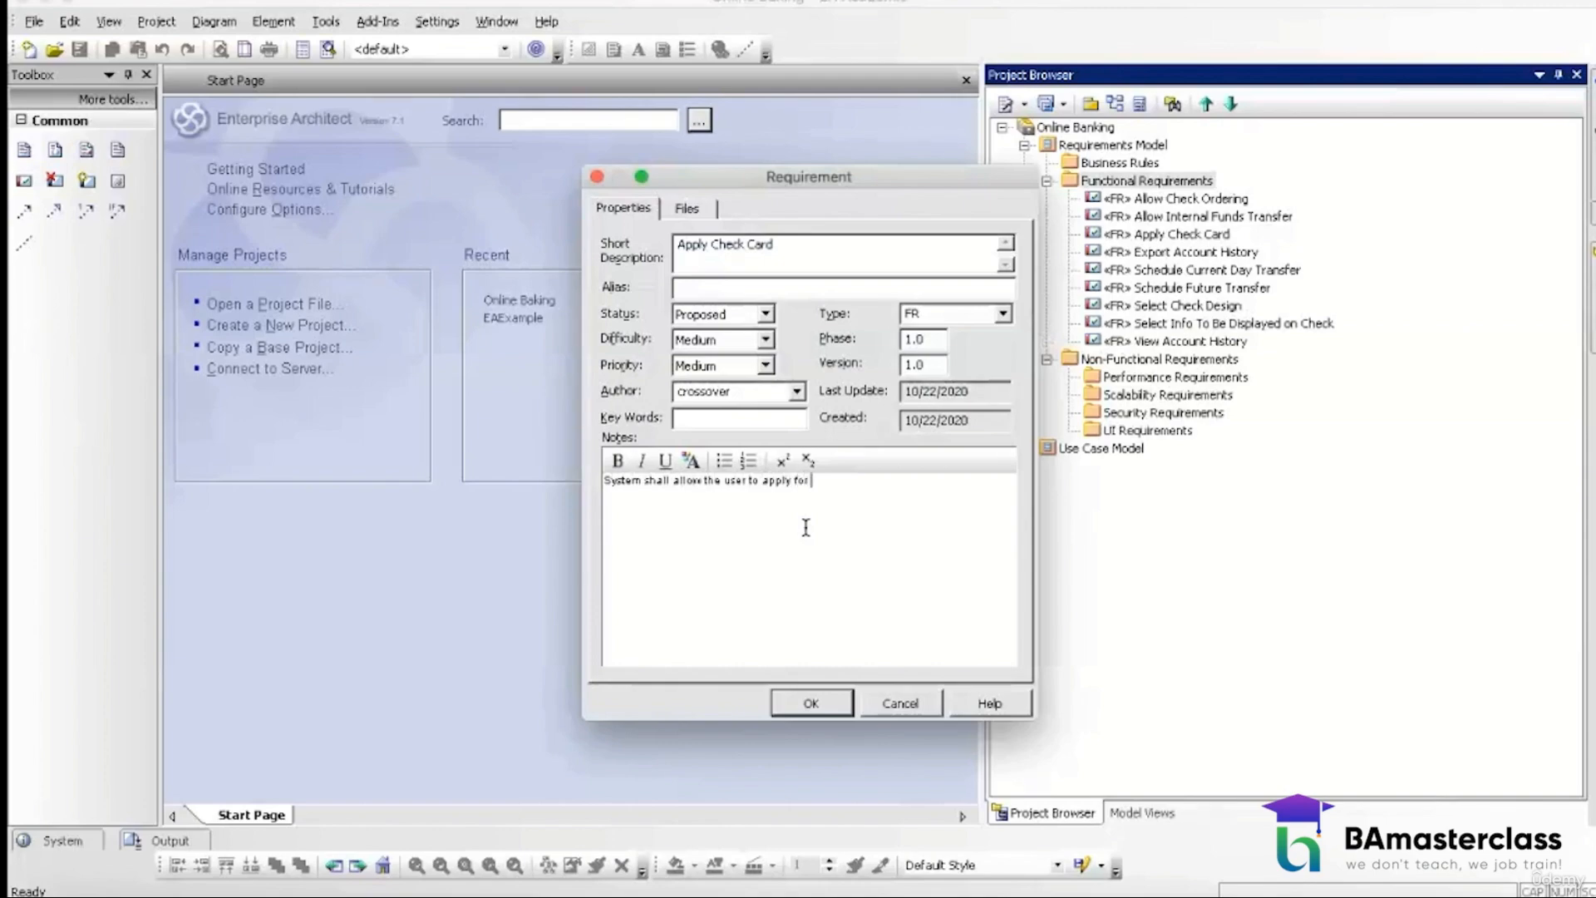
pyautogui.write('a check card')
pyautogui.click(808, 703)
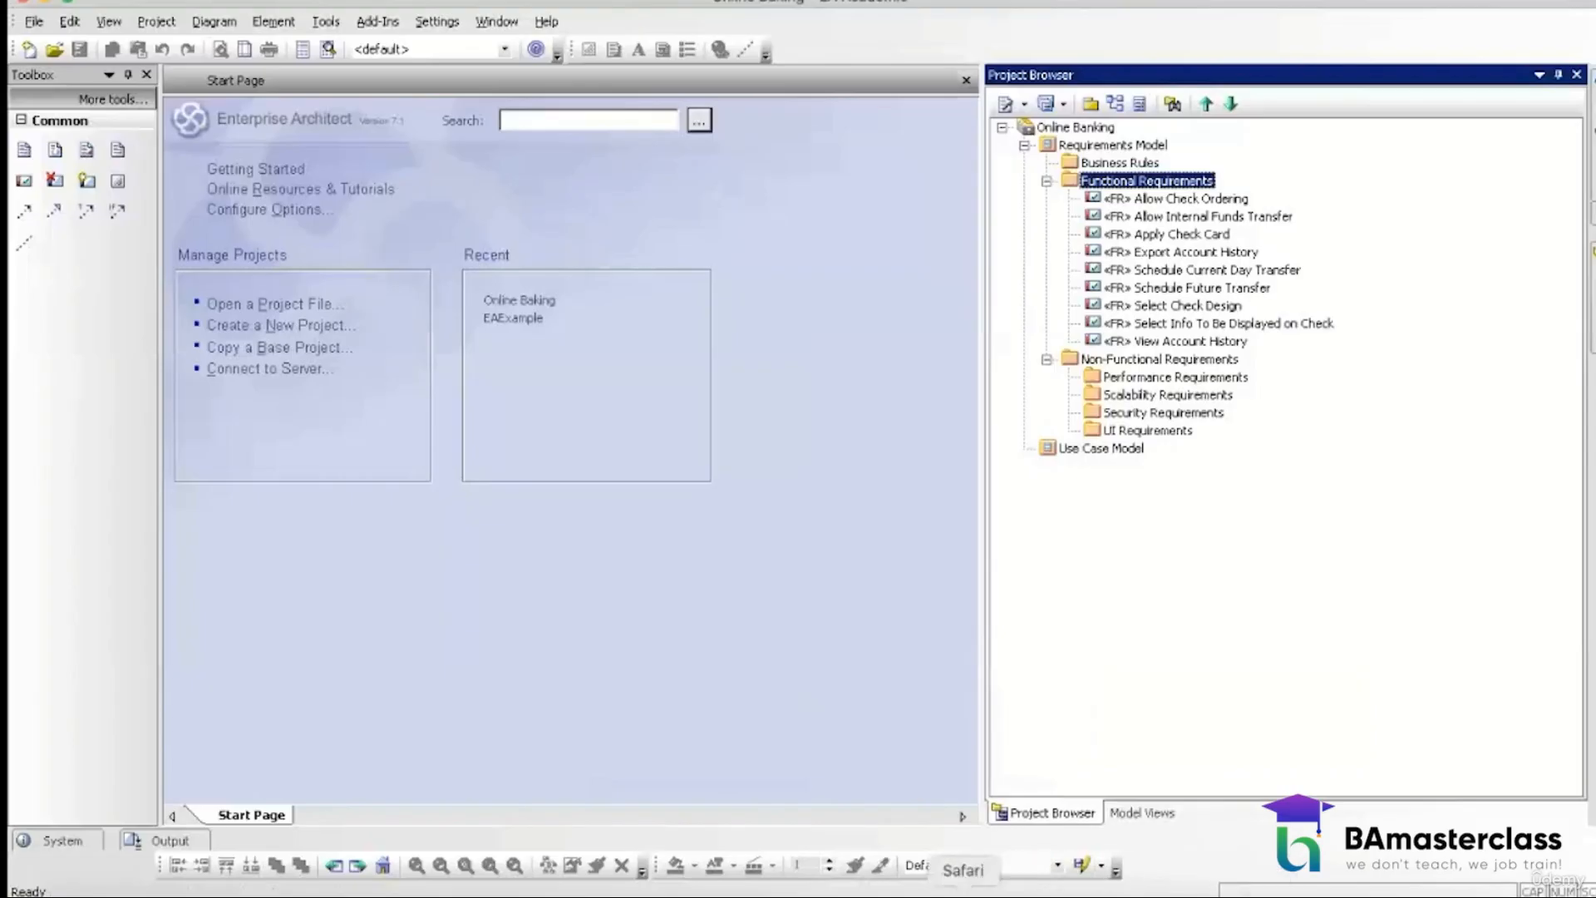
# Step: Switch to Word to read requirements 11 to 14 in the requirements table, and return to Enterprise Architect
pyautogui.click(729, 895)
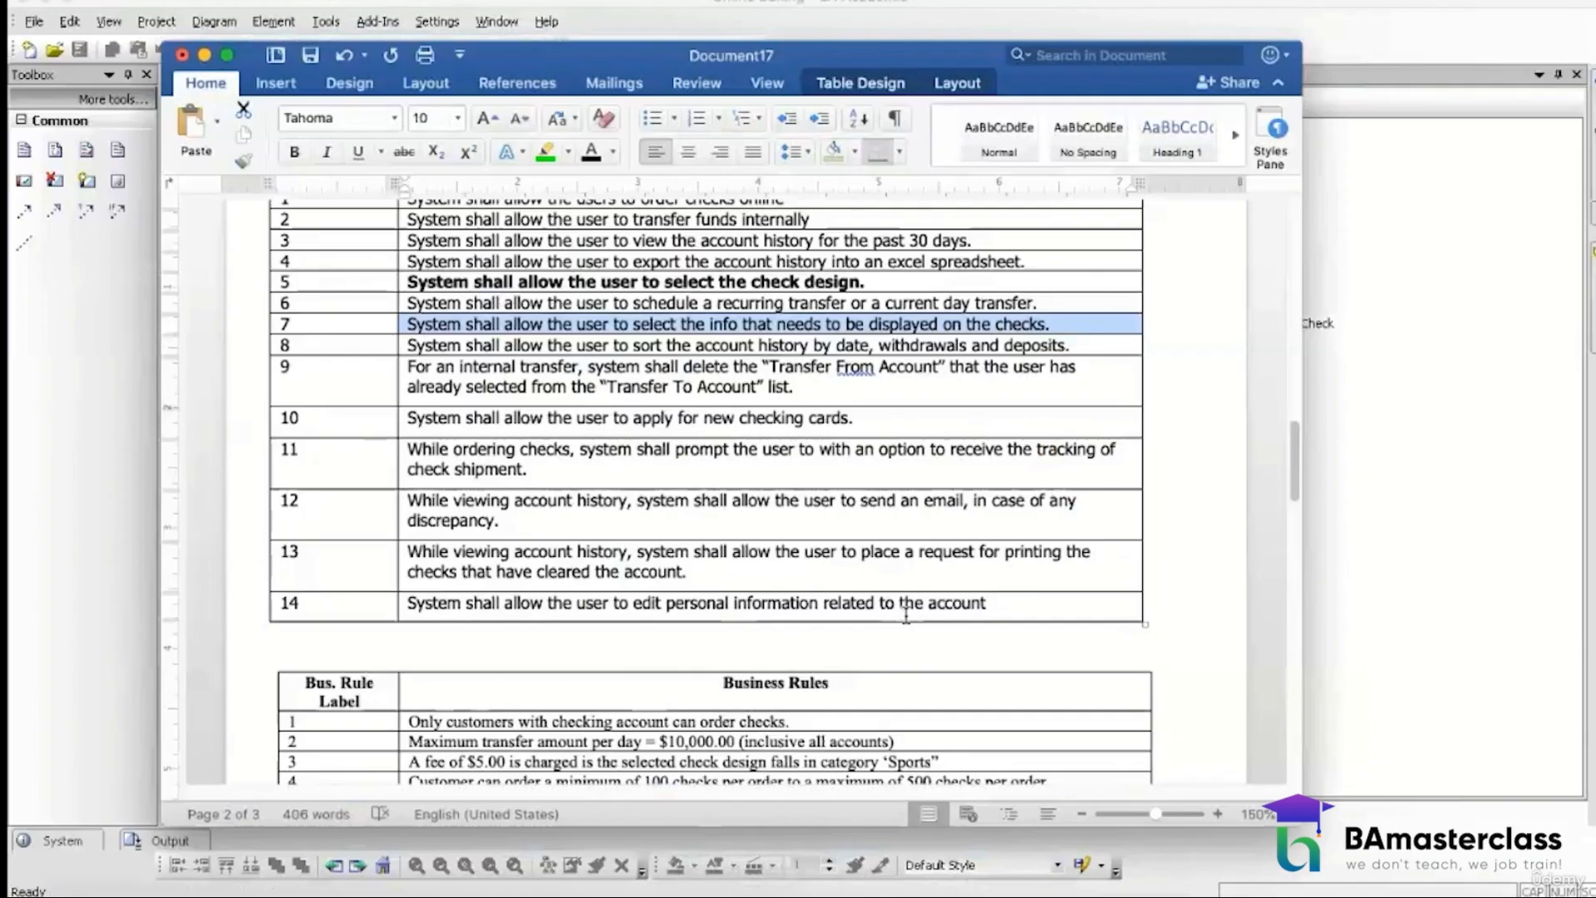
pyautogui.scroll(-2, 906, 615)
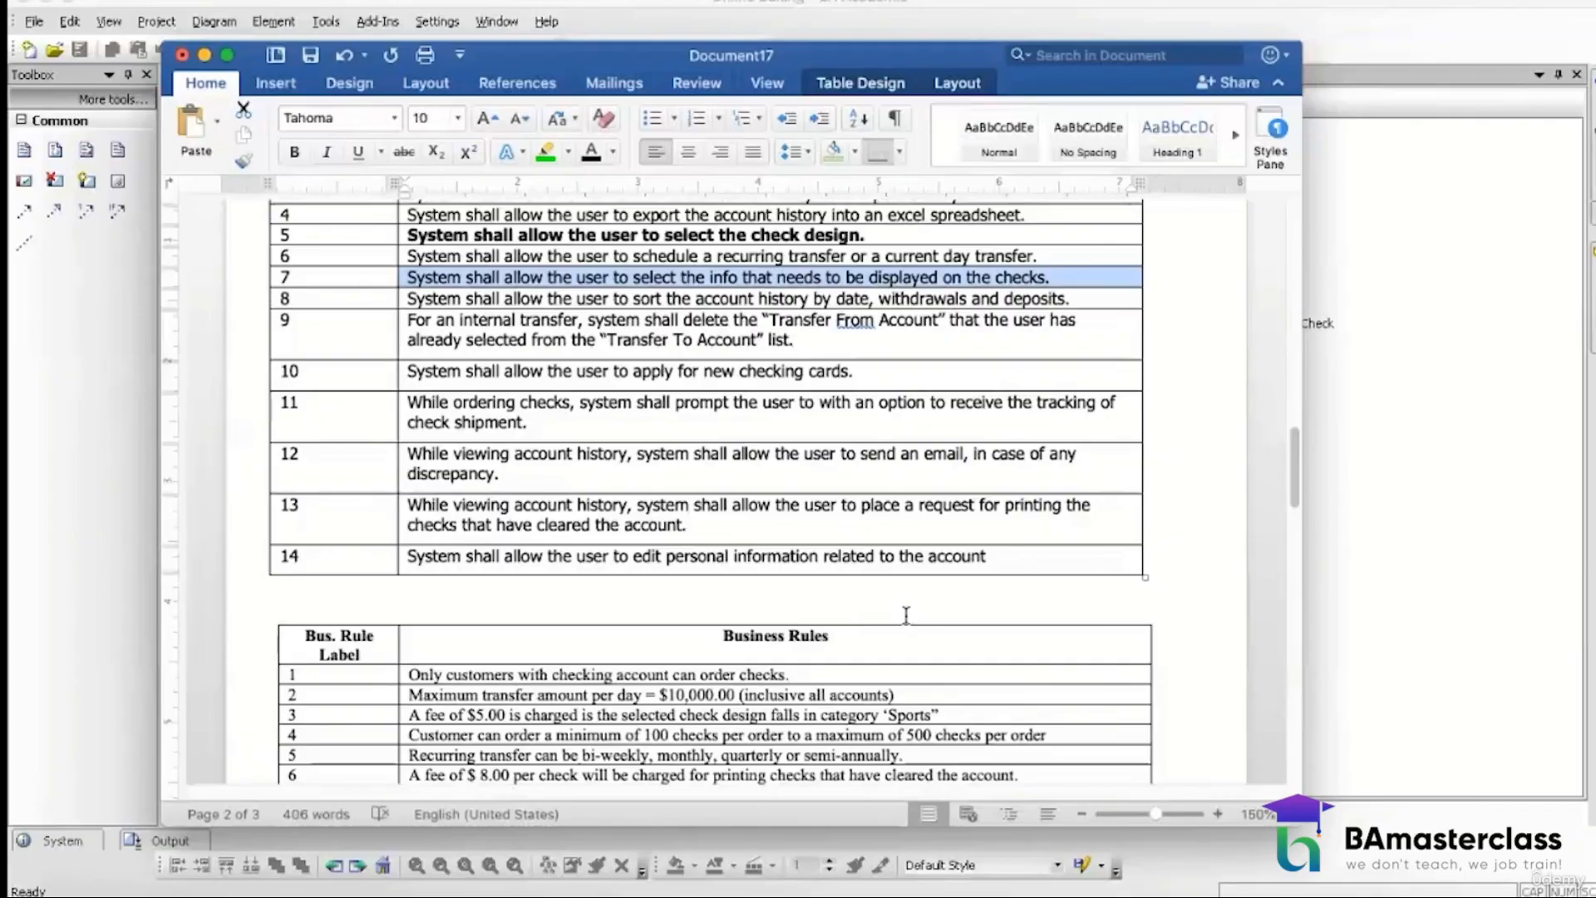
pyautogui.click(1354, 424)
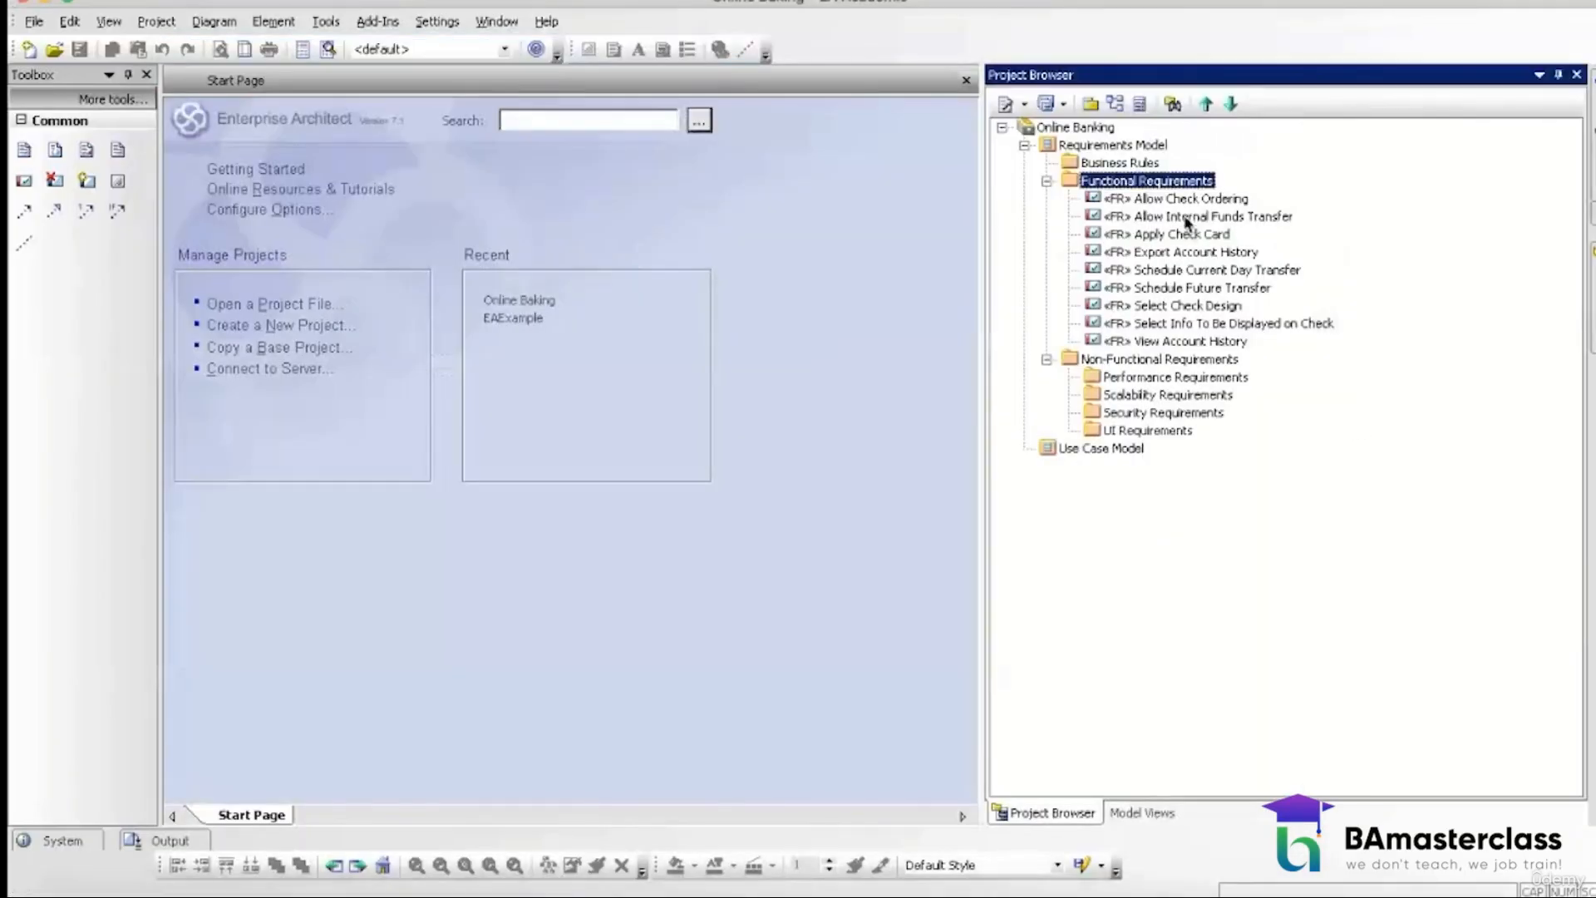
# Step: Add a requirement named Print Cleared Checks with stereotype FR to the Functional Requirements package
pyautogui.rightClick(1163, 180)
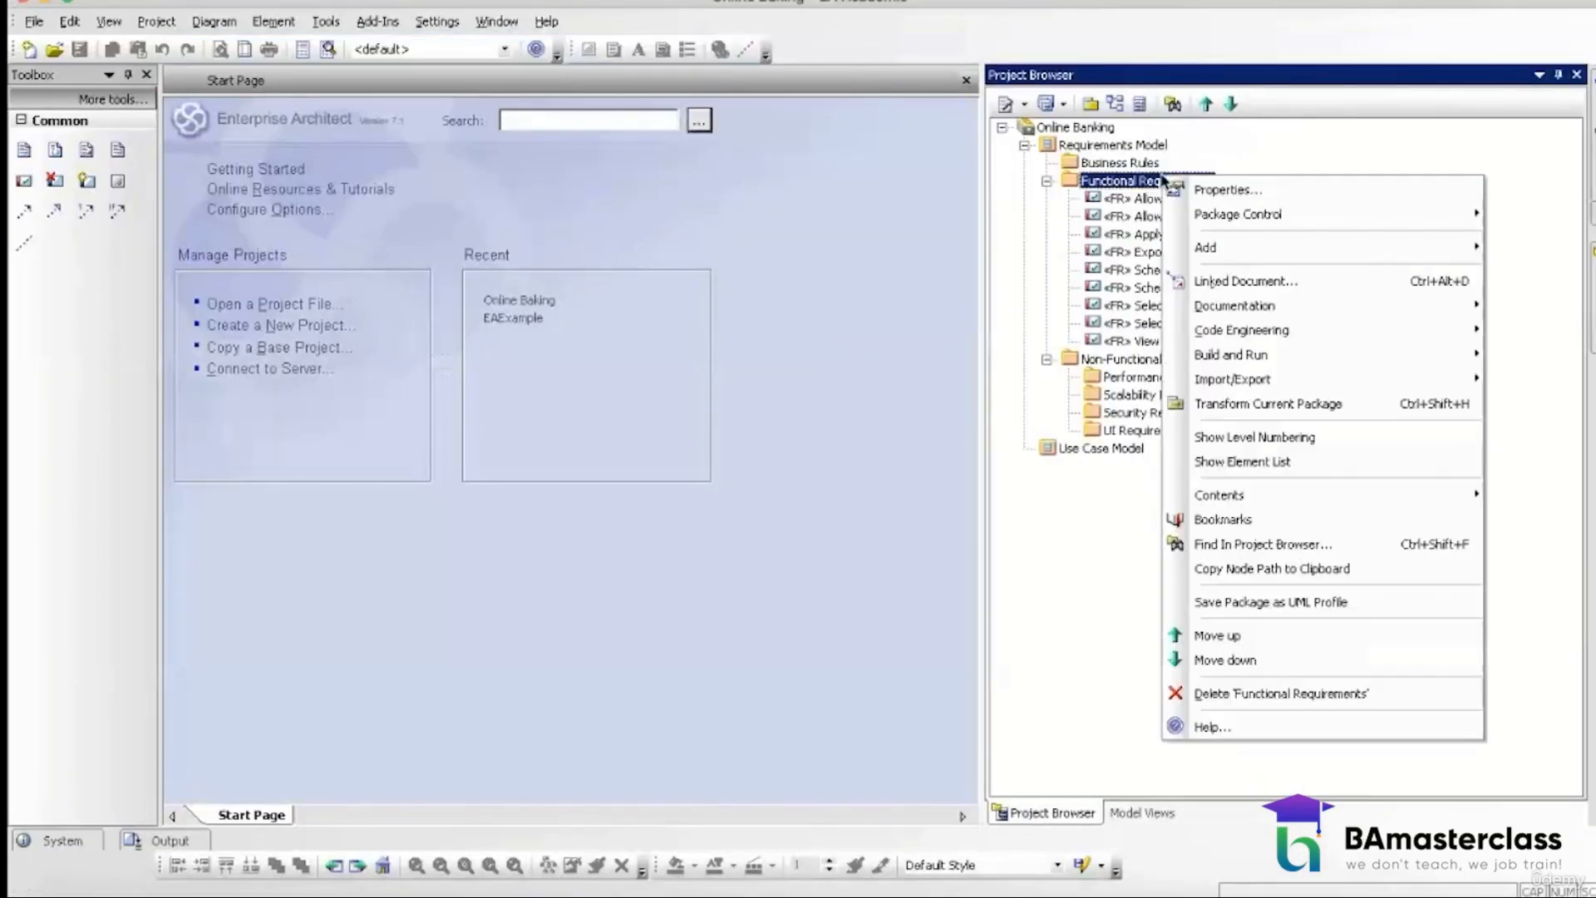
pyautogui.moveTo(1205, 247)
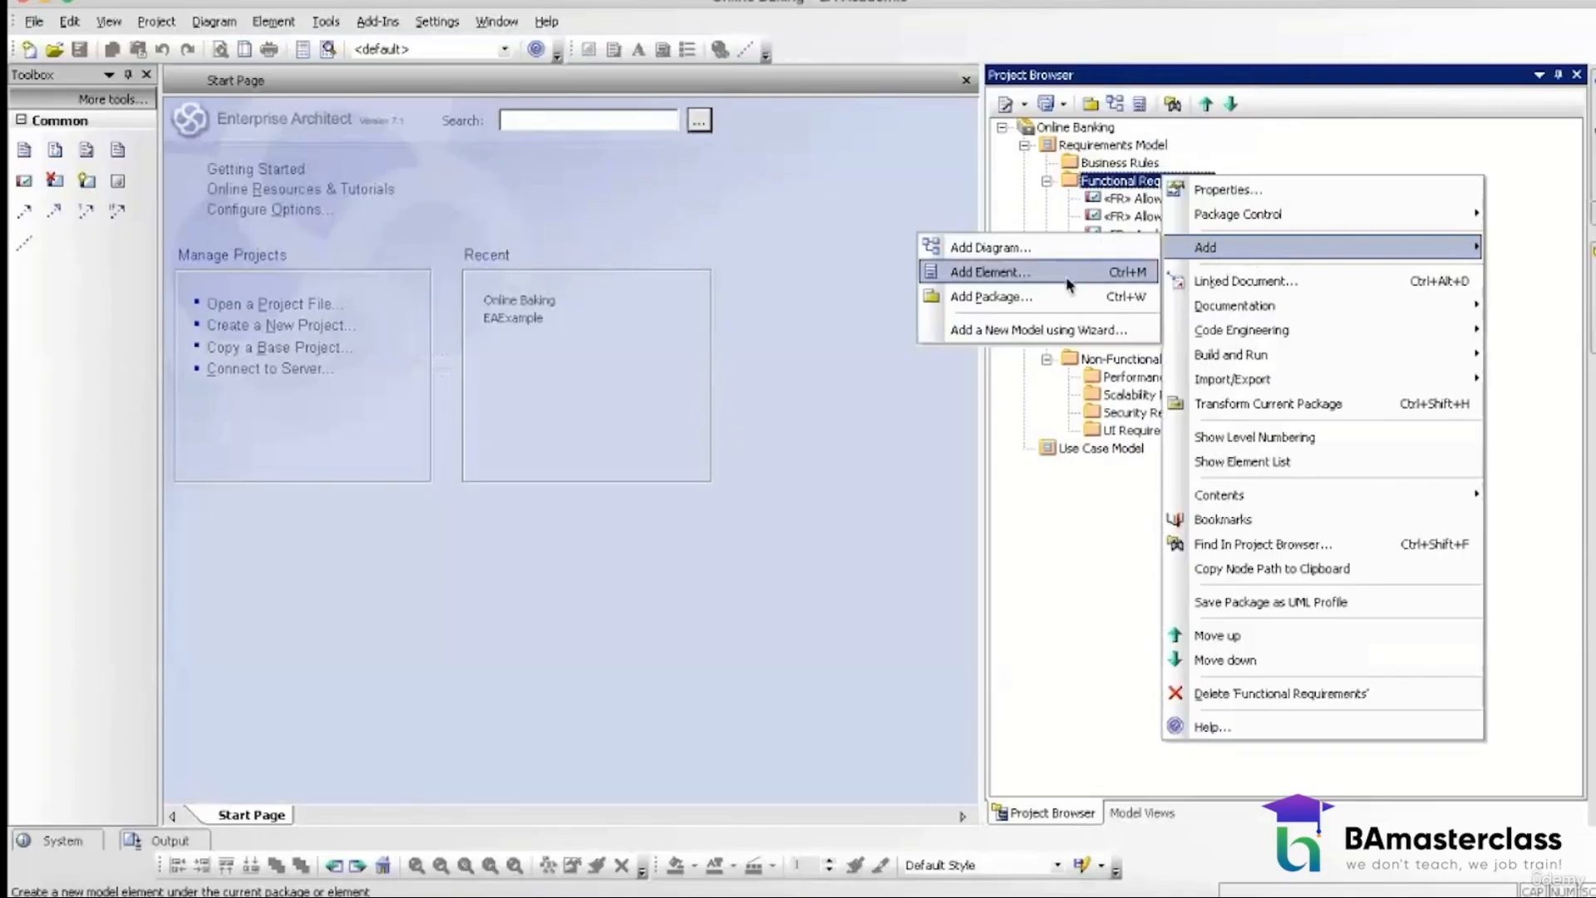
pyautogui.click(1068, 285)
pyautogui.write('Pr')
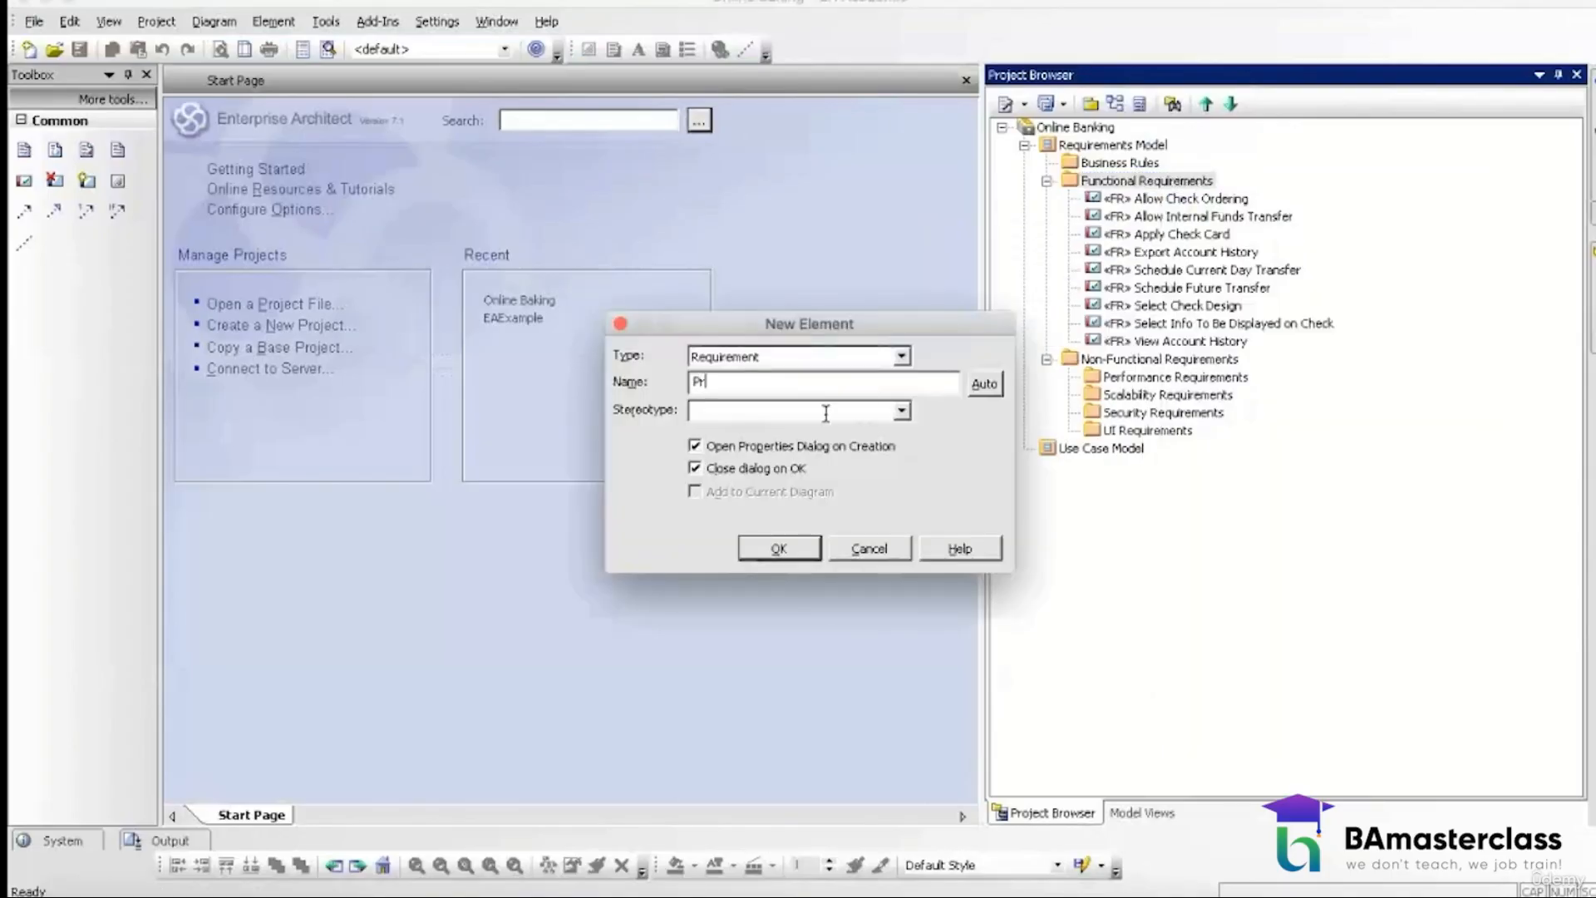
pyautogui.write('int Cleared Checks')
pyautogui.click(804, 410)
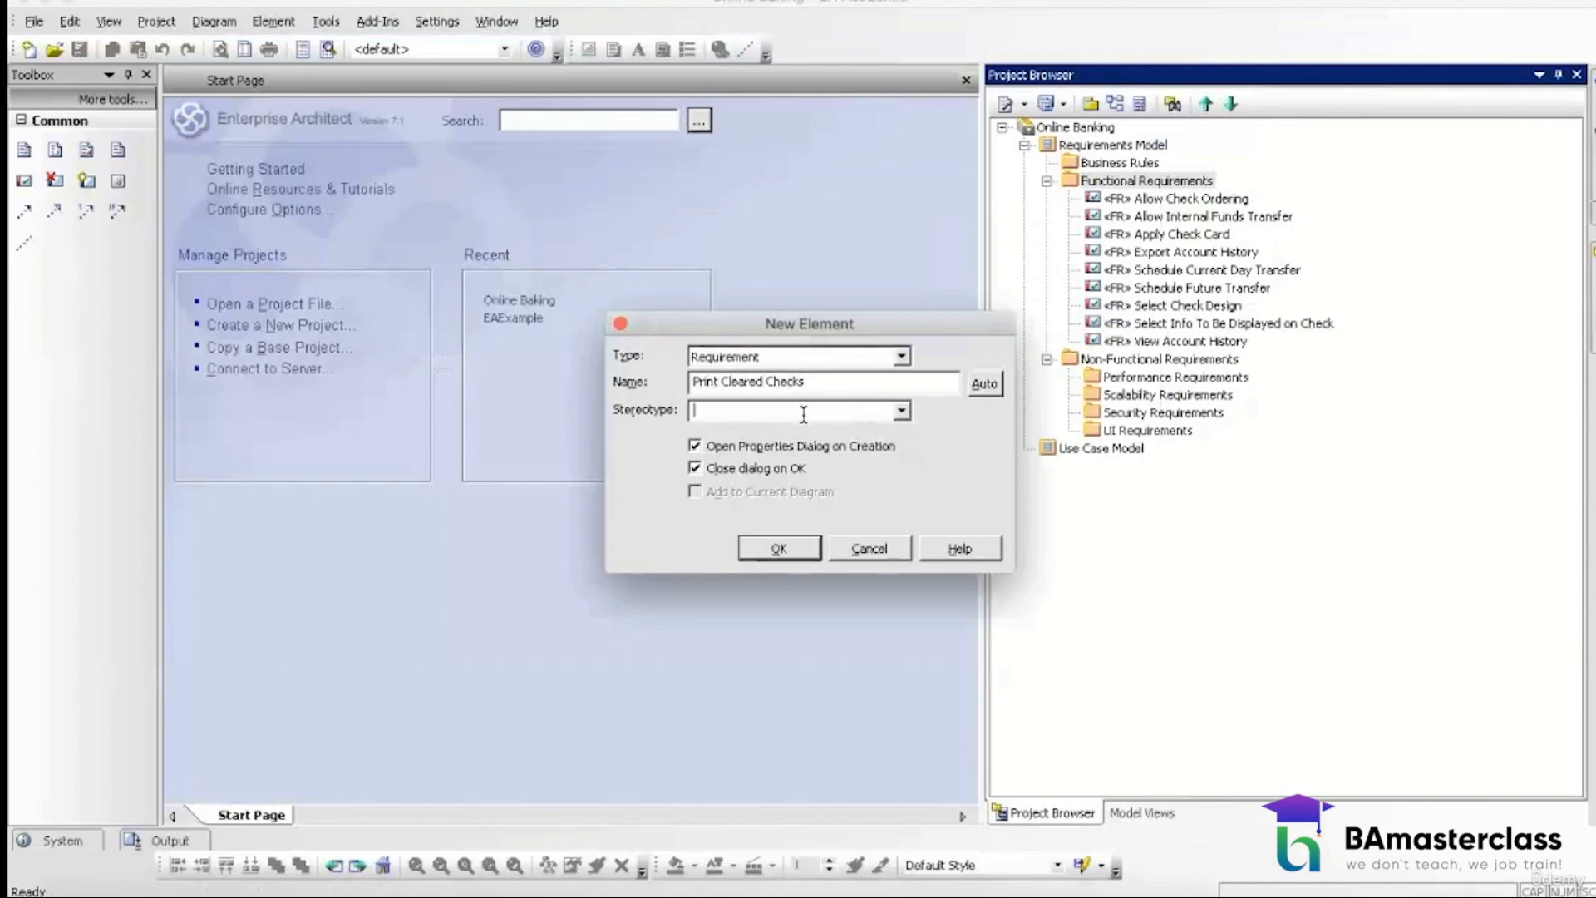
pyautogui.write('FR')
pyautogui.click(776, 547)
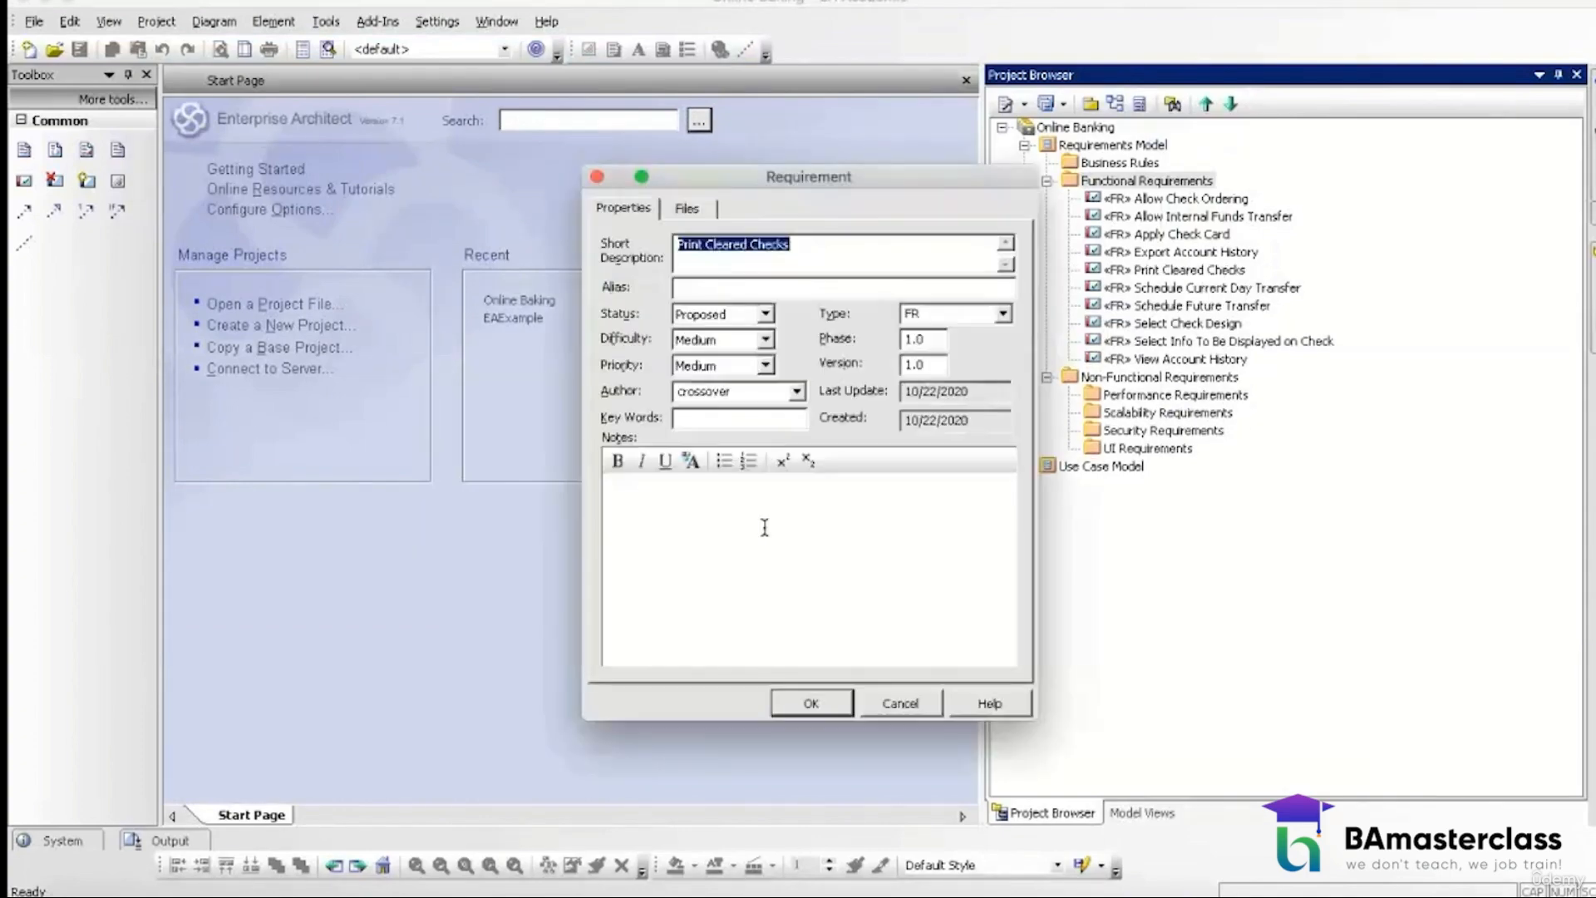
# Step: Set the notes to "System shall allow the user to print the check that have cleared the account" and save the requirement
pyautogui.click(761, 525)
pyautogui.write('system shall all')
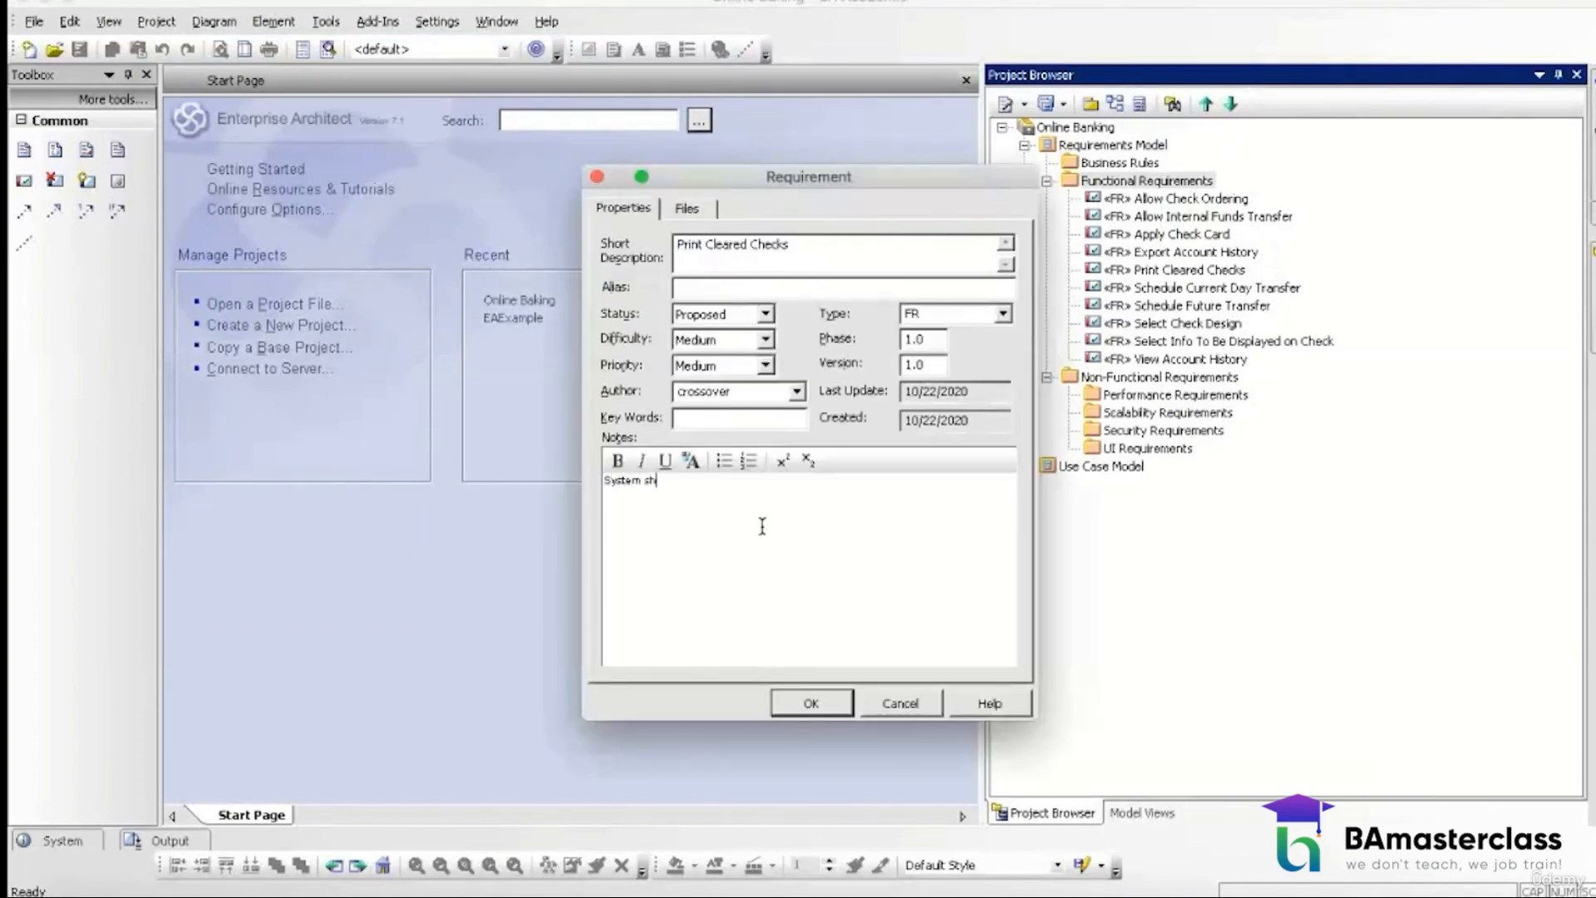
pyautogui.write('ow the user t')
pyautogui.write('o print t')
pyautogui.write('heck')
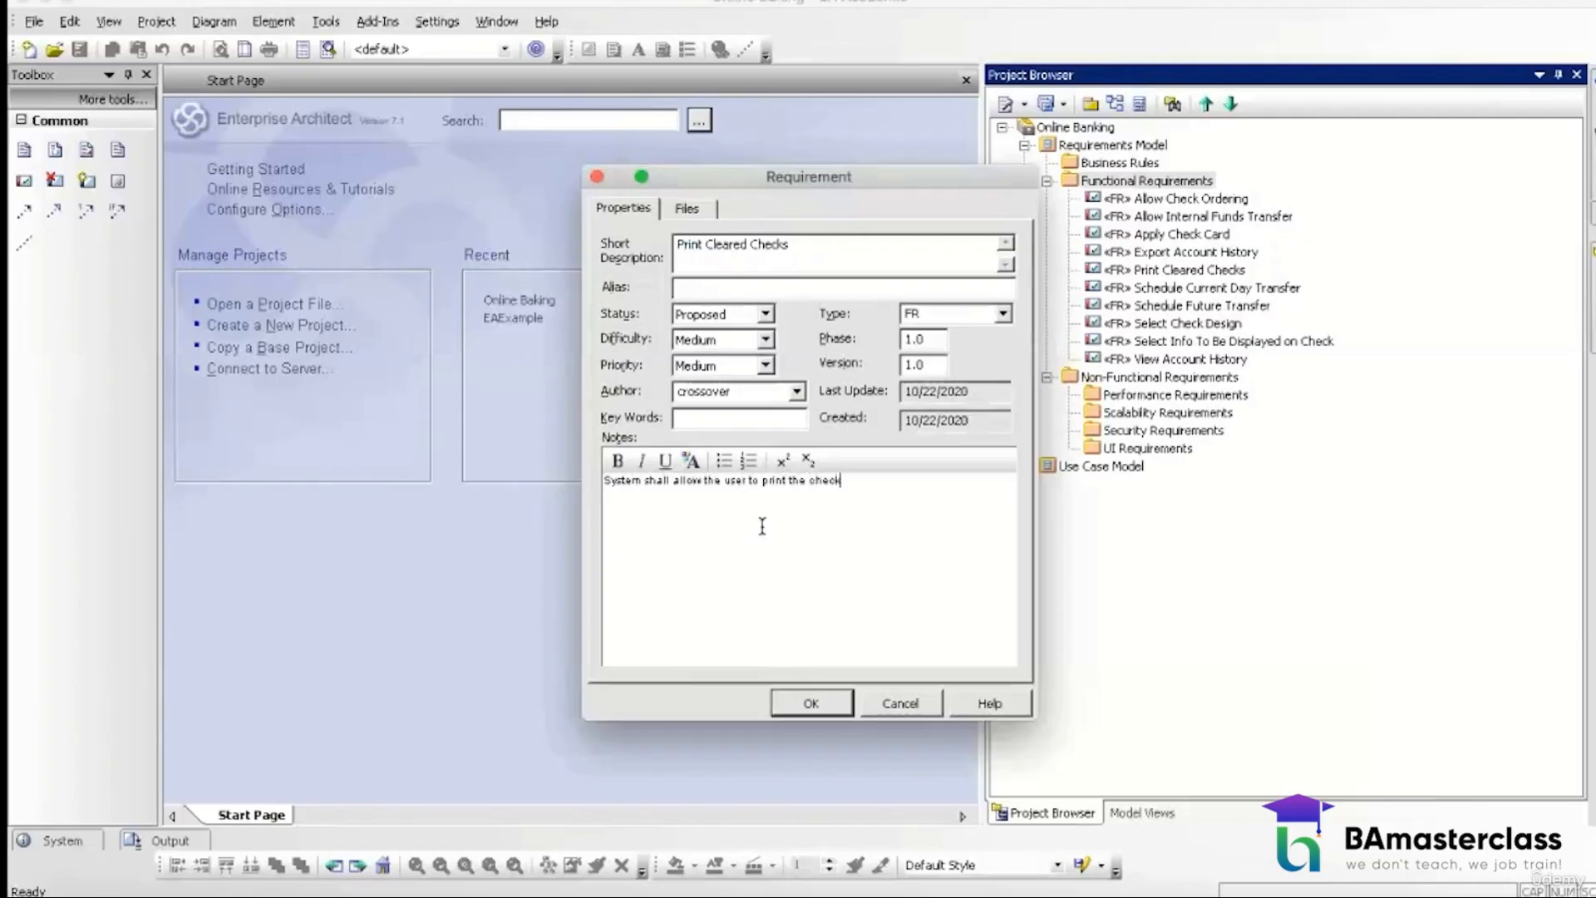
pyautogui.write(' that have cleared the account')
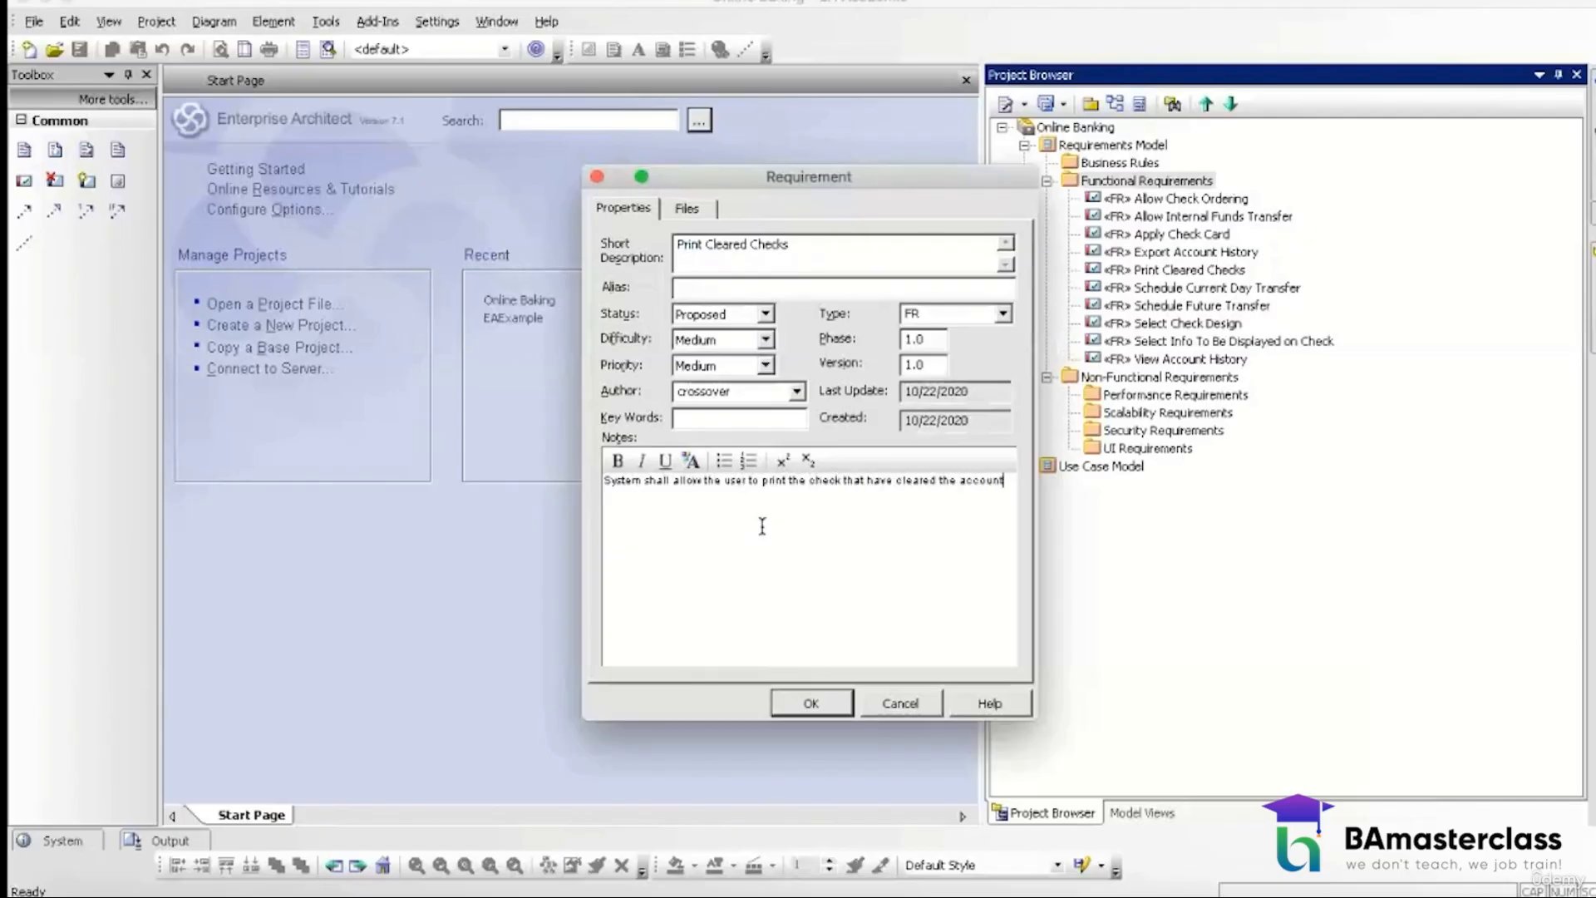
pyautogui.click(811, 703)
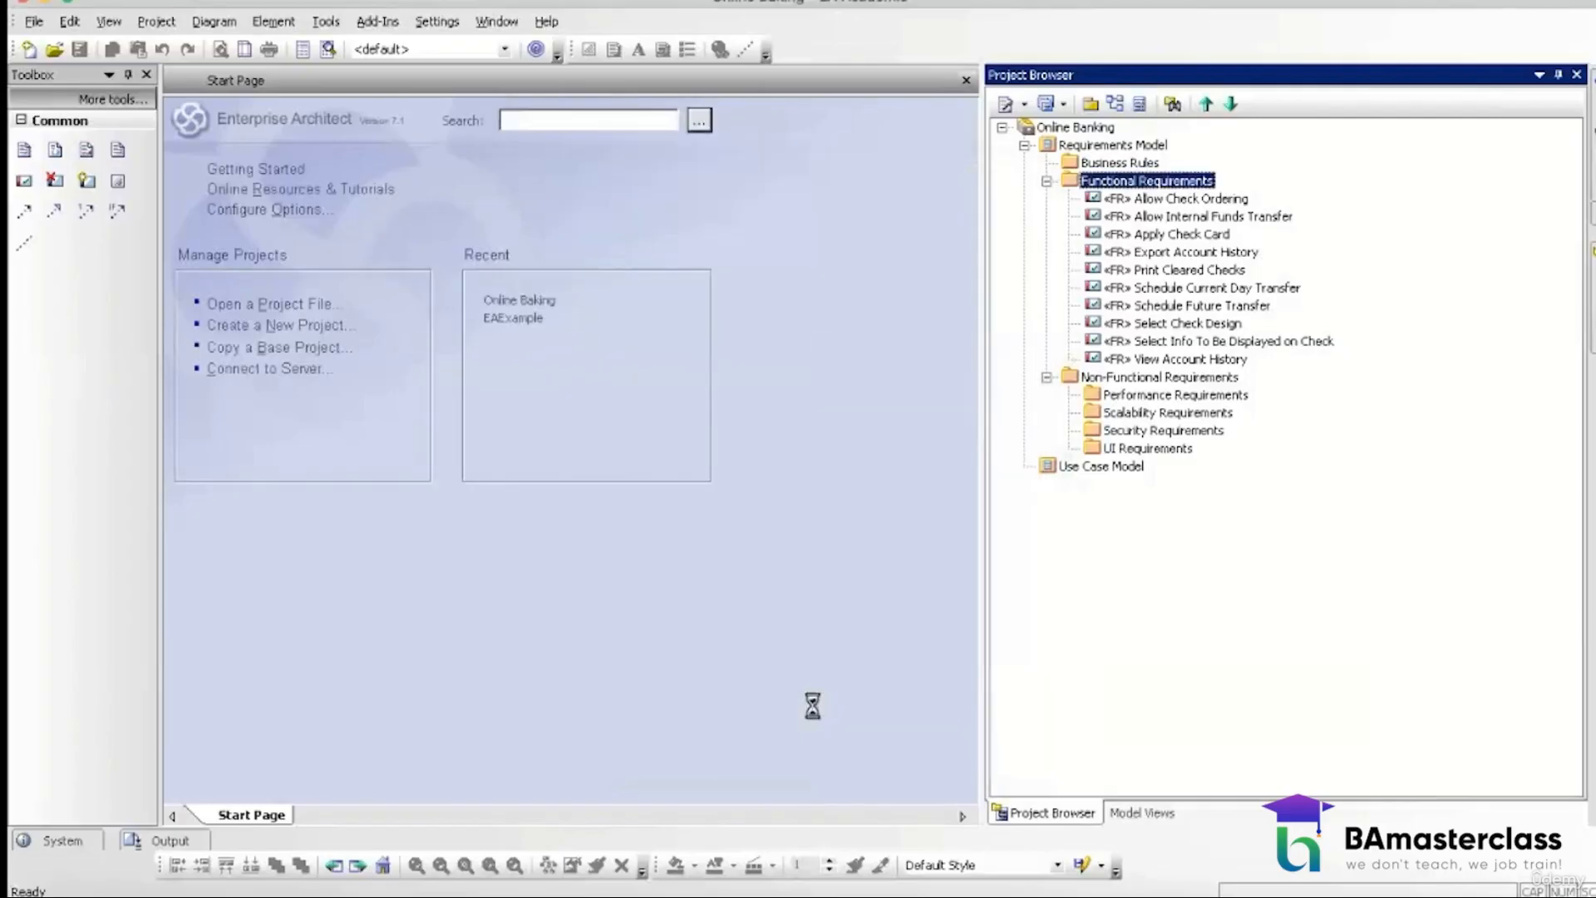
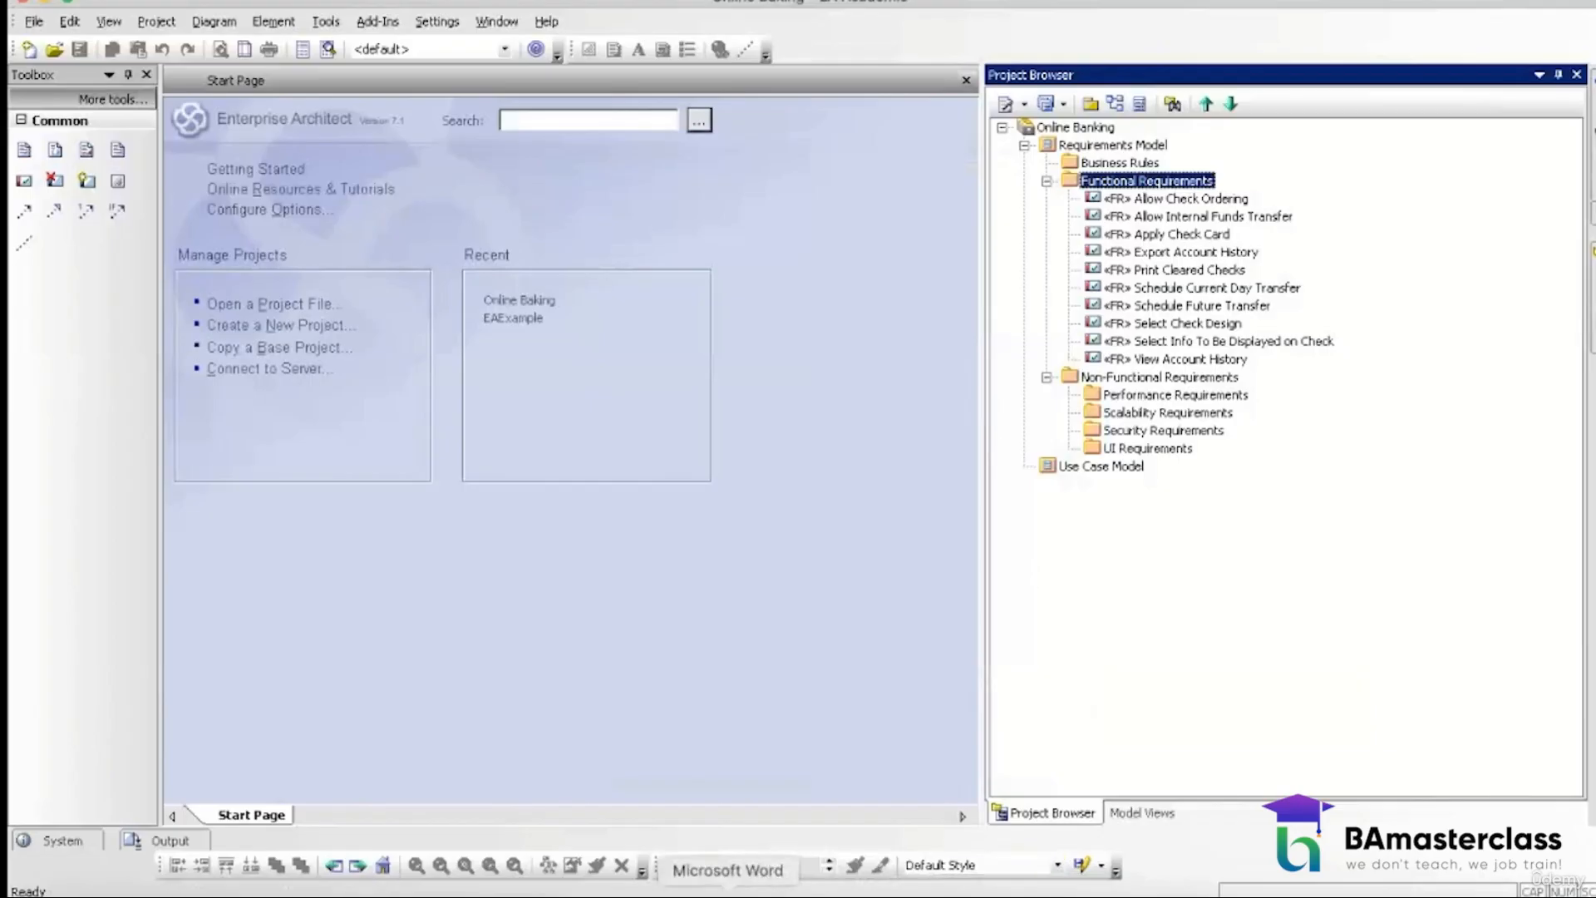
# Step: Consult the requirements table in Word and add an FR requirement named Edit Personal Information to Enterprise Architect's Functional Requirements package
pyautogui.click(727, 891)
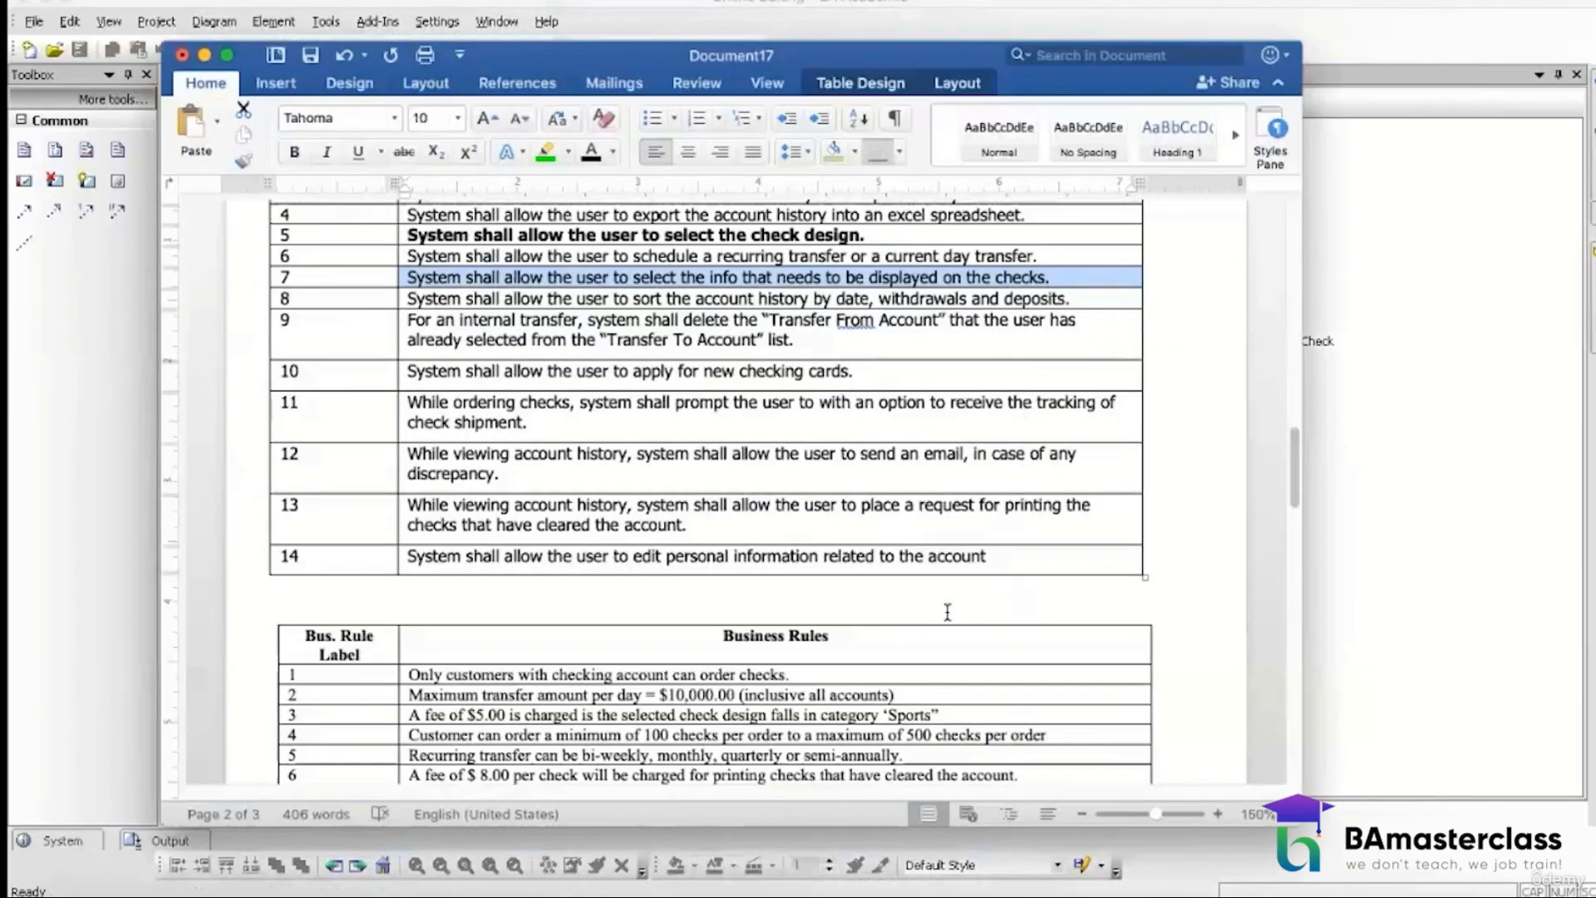
pyautogui.click(1372, 491)
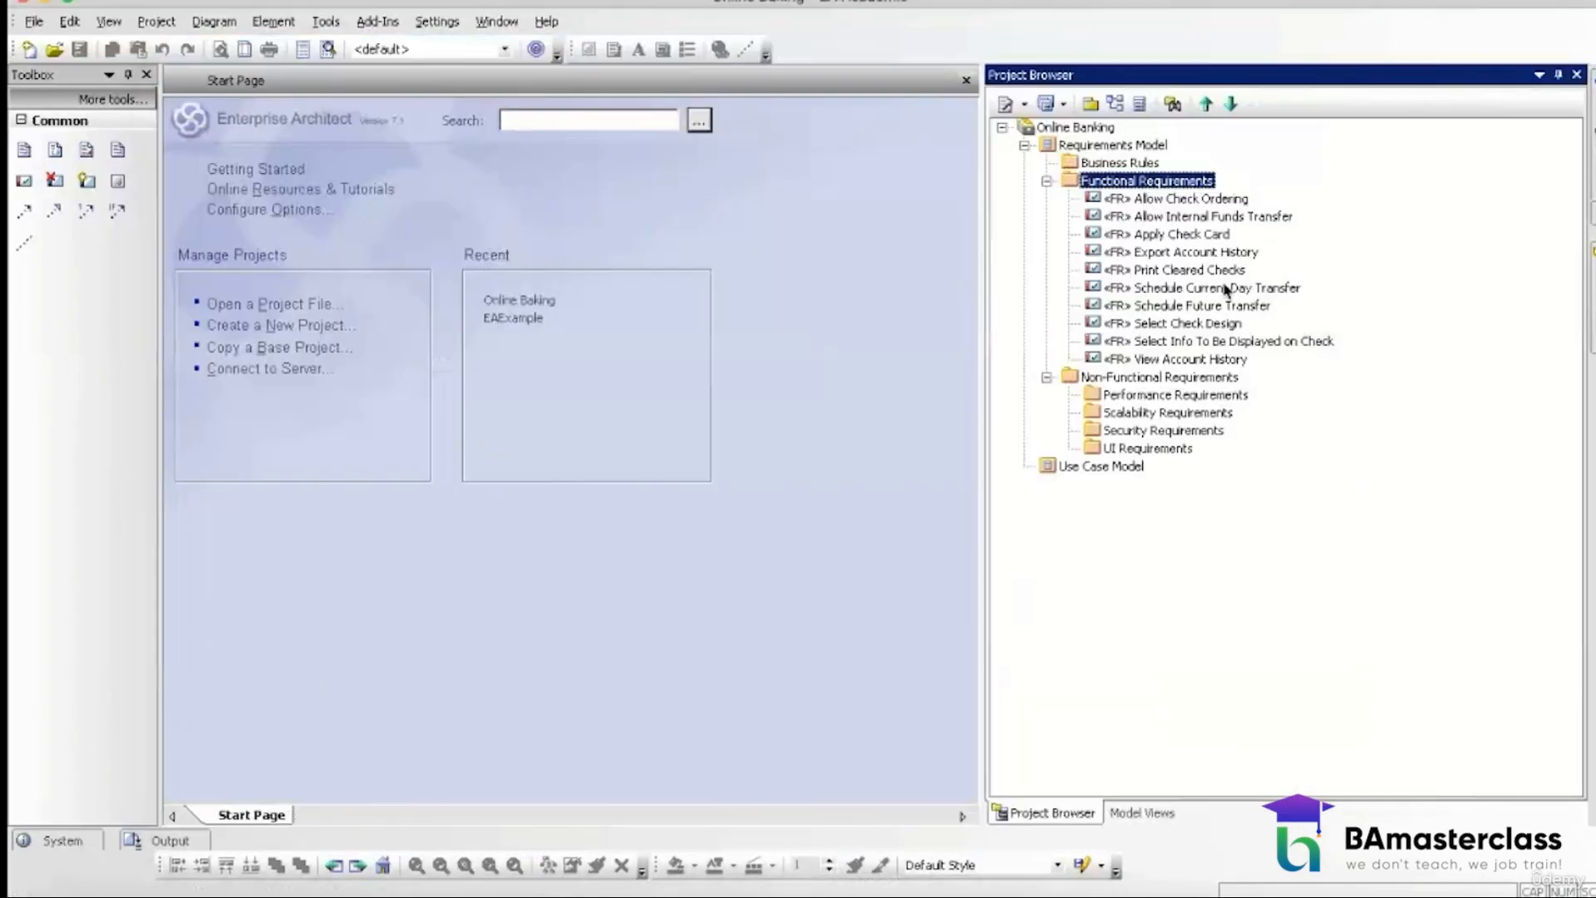
pyautogui.rightClick(1157, 181)
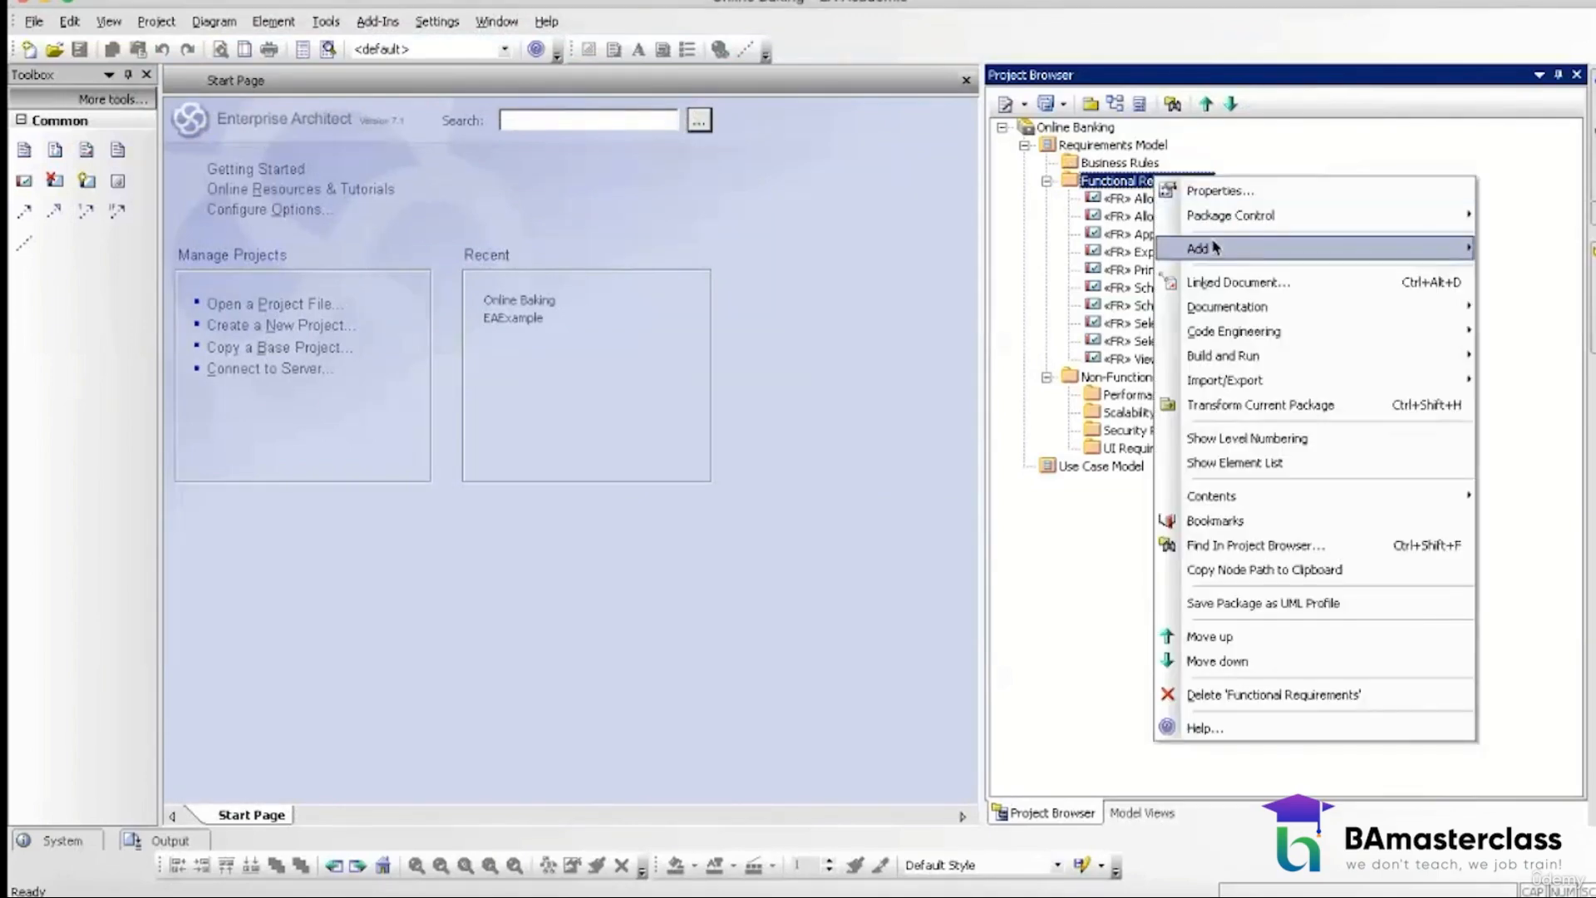
pyautogui.moveTo(1215, 247)
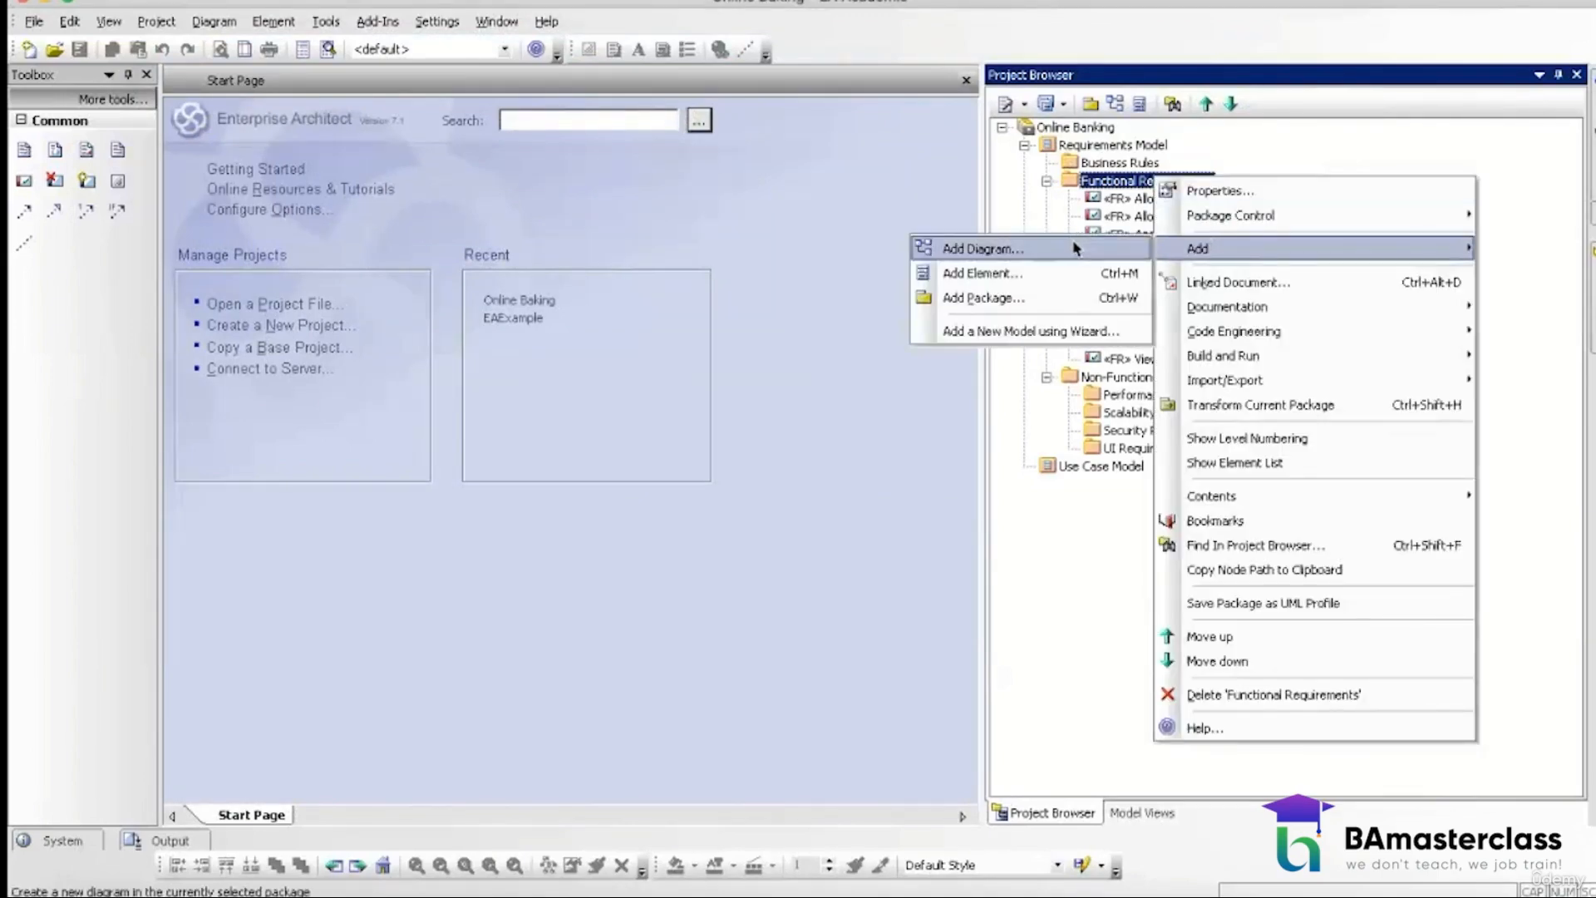
pyautogui.click(982, 272)
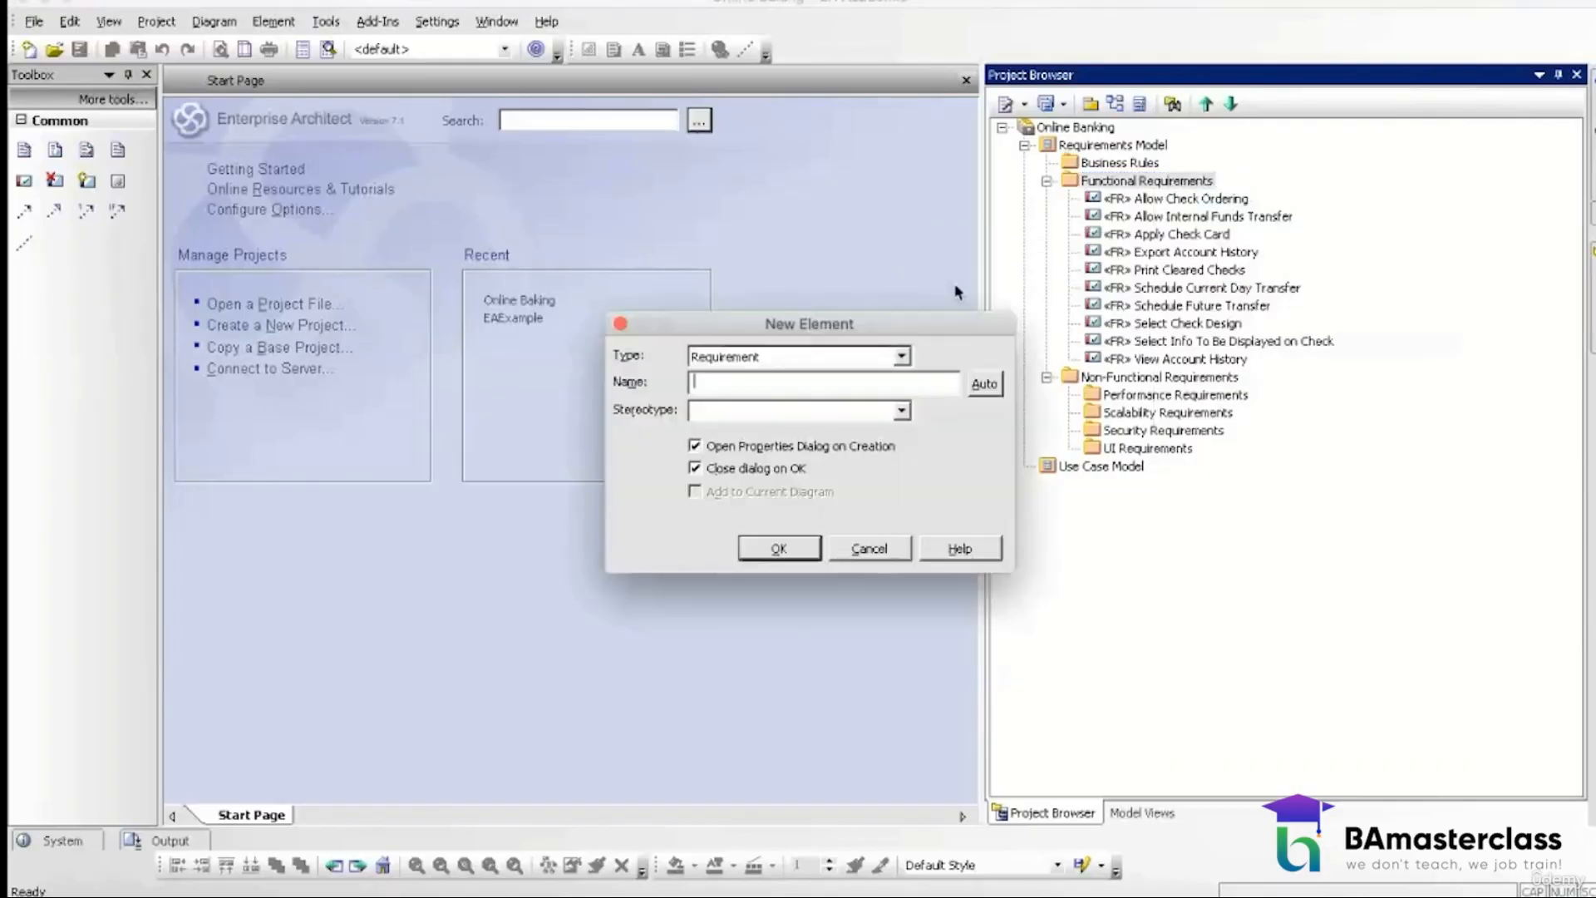
pyautogui.write('Edit Personal ')
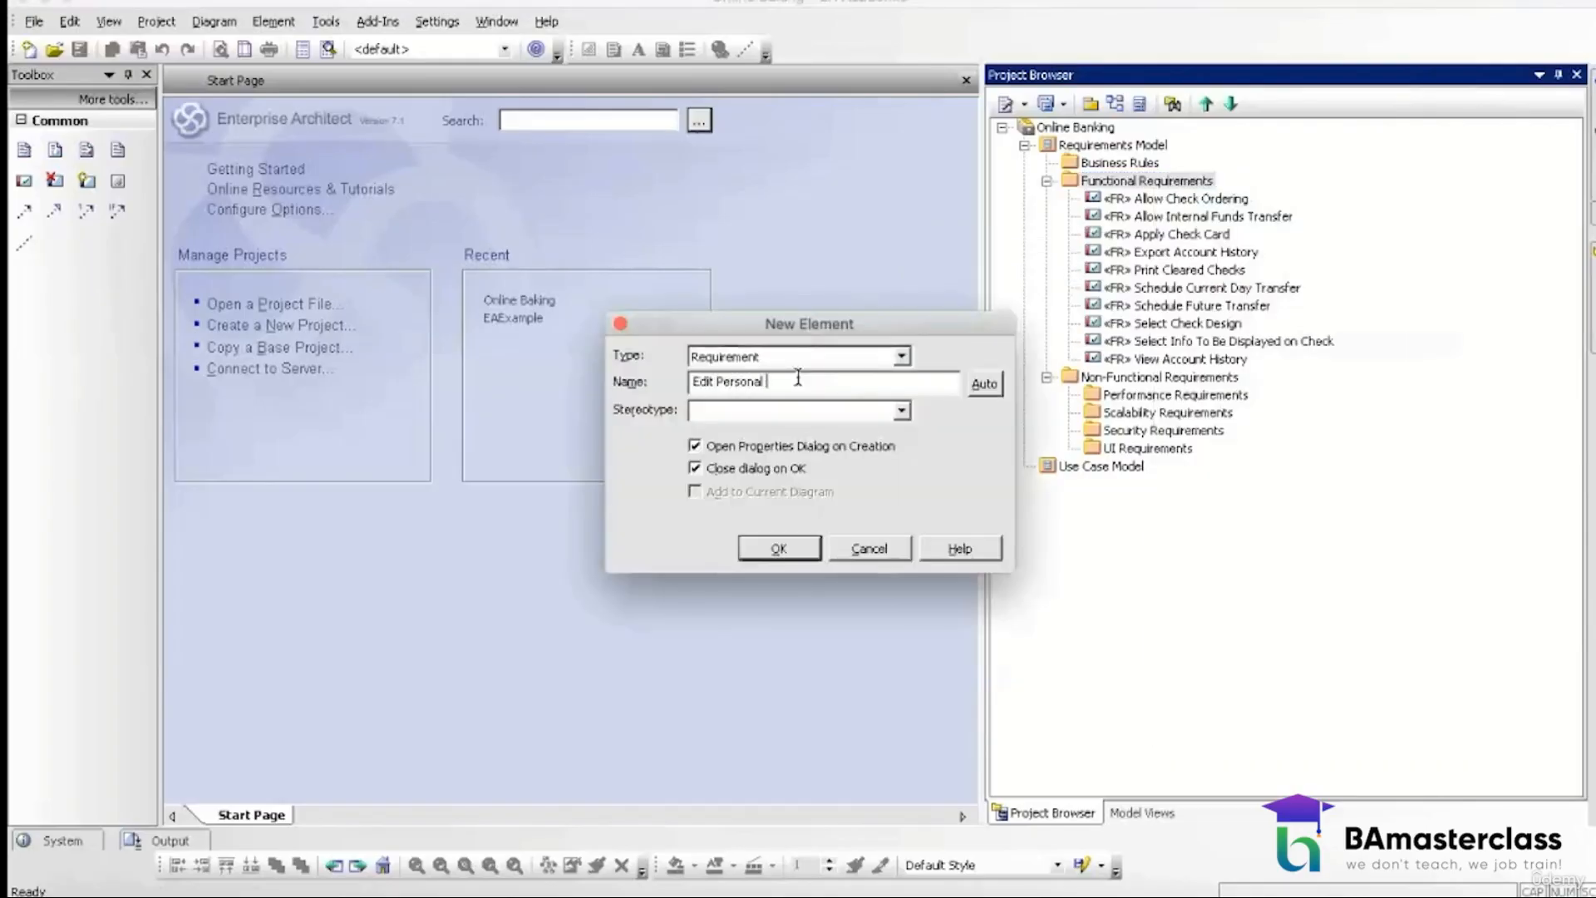
pyautogui.write('Information')
pyautogui.click(795, 410)
pyautogui.write('FR')
pyautogui.click(774, 550)
# Step: Begin the requirement's notes with "System shall allow the user to edit the following personal details:"
pyautogui.write('Syst')
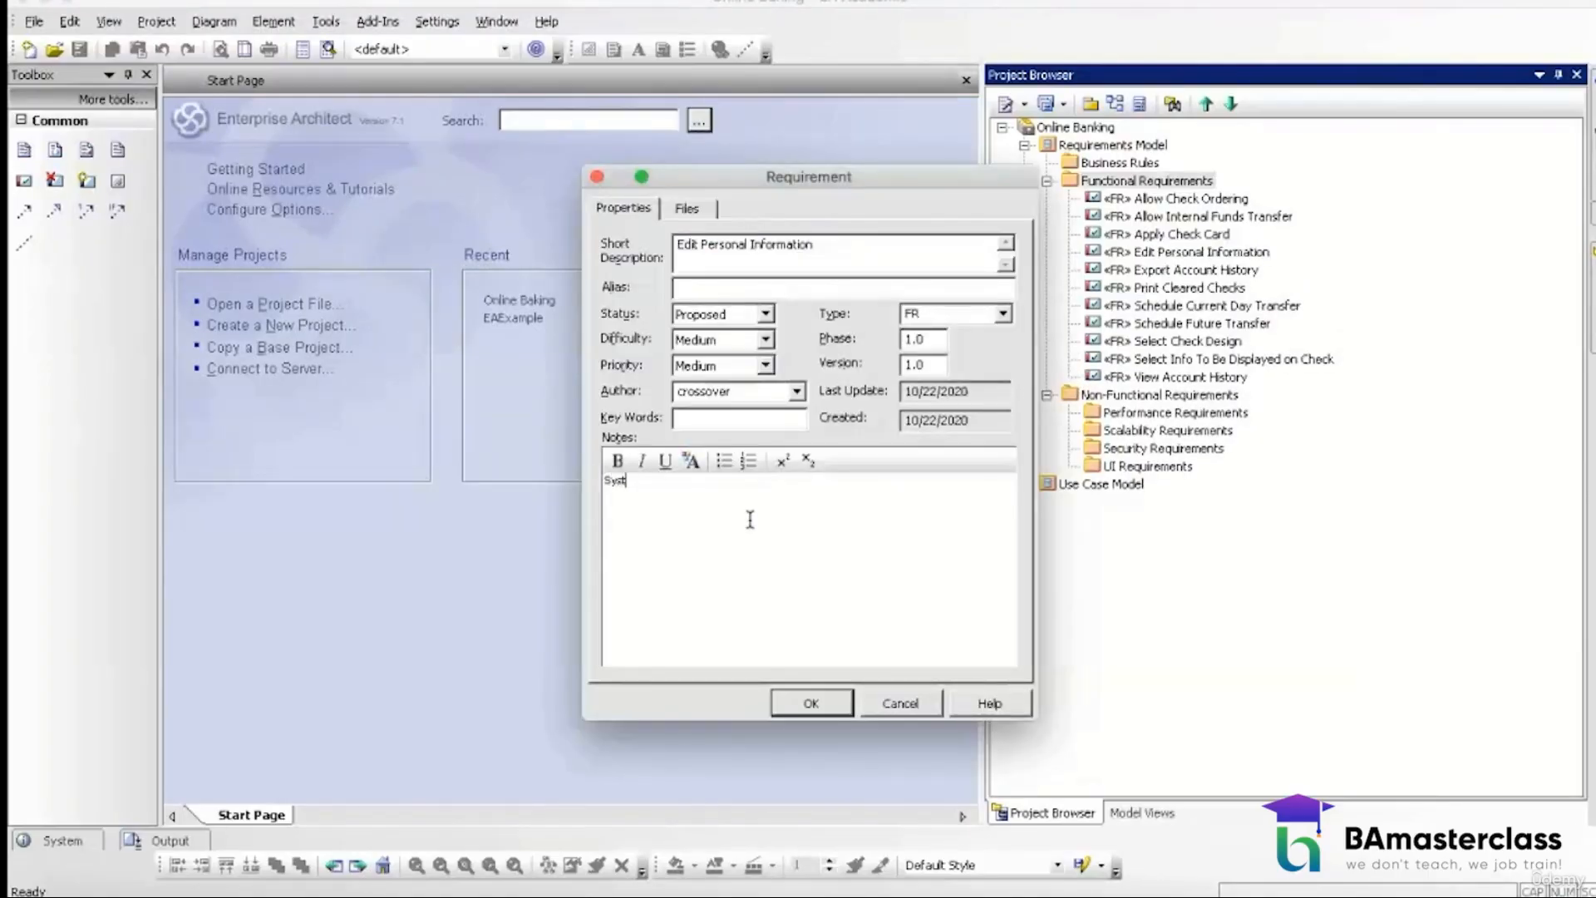
pyautogui.write('em shall allow the user to edit ')
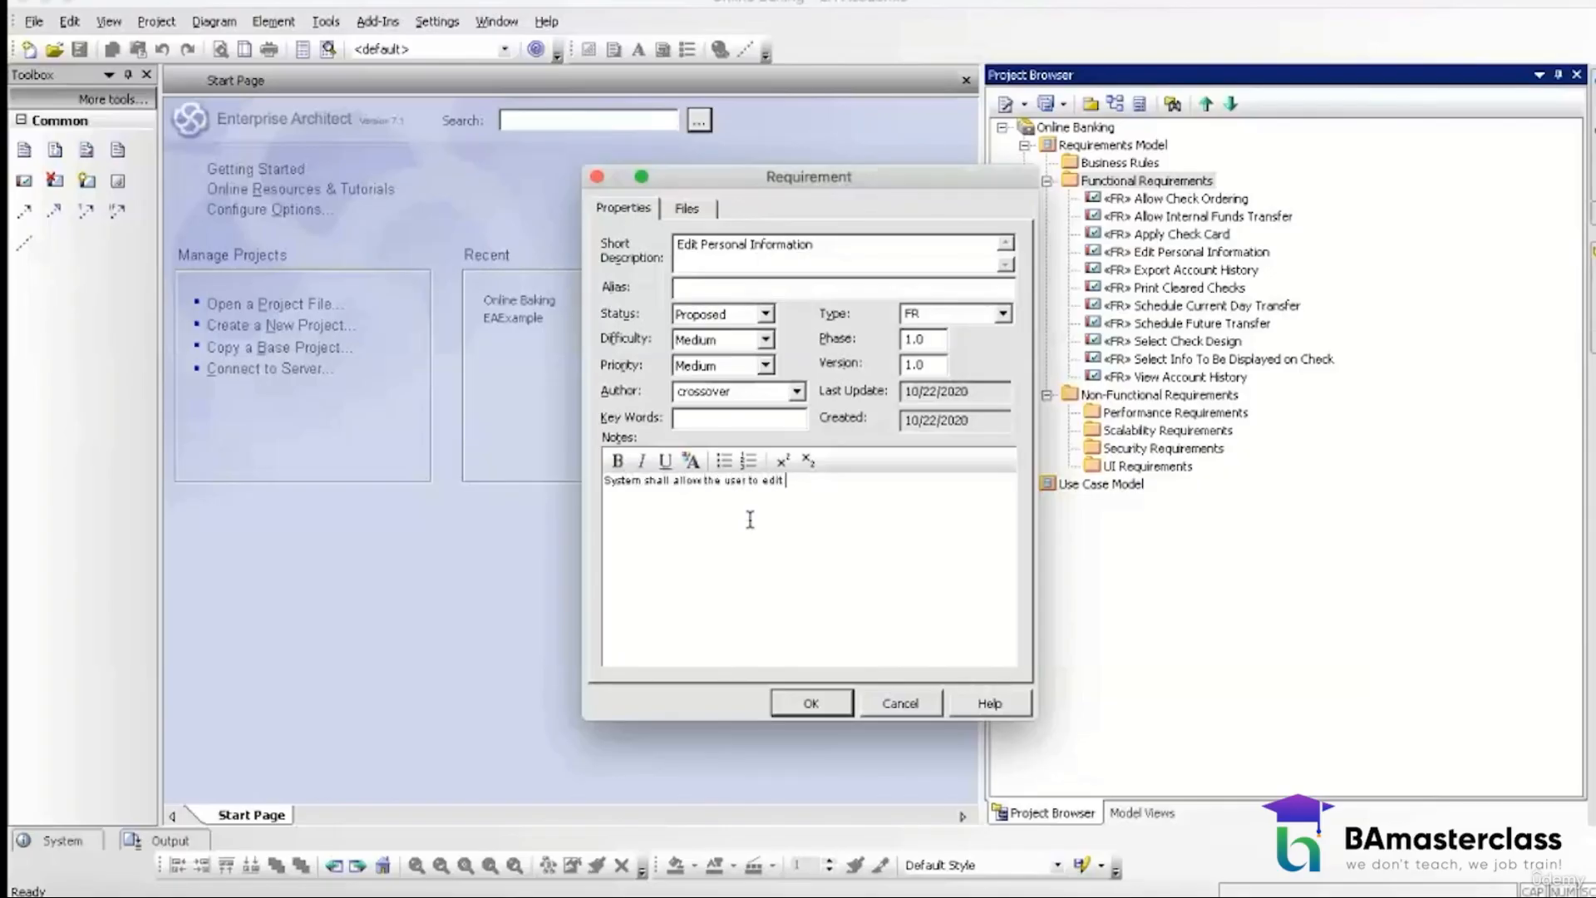
pyautogui.write('the ')
pyautogui.write('following persional details:')
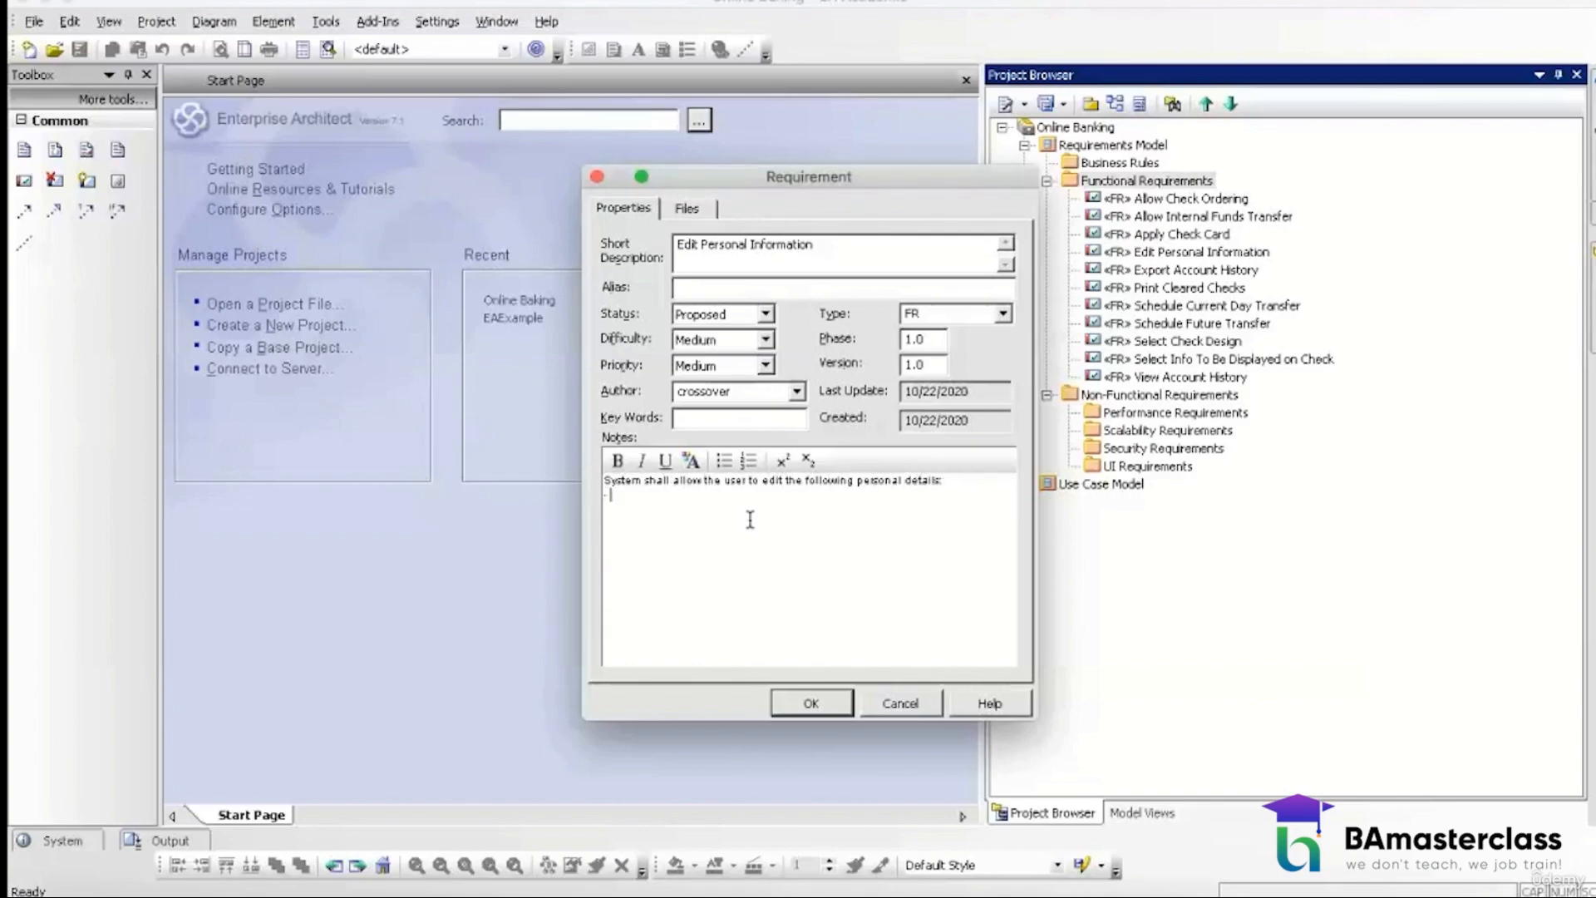
# Step: List Phone Number, Email Address and Secondary Phone Number as dashed items under the introductory sentence in the notes
pyautogui.write('- Phone Number')
pyautogui.press('Return')
pyautogui.write('-Email Address')
pyautogui.click(608, 509)
pyautogui.press('Return')
pyautogui.write('- Sc')
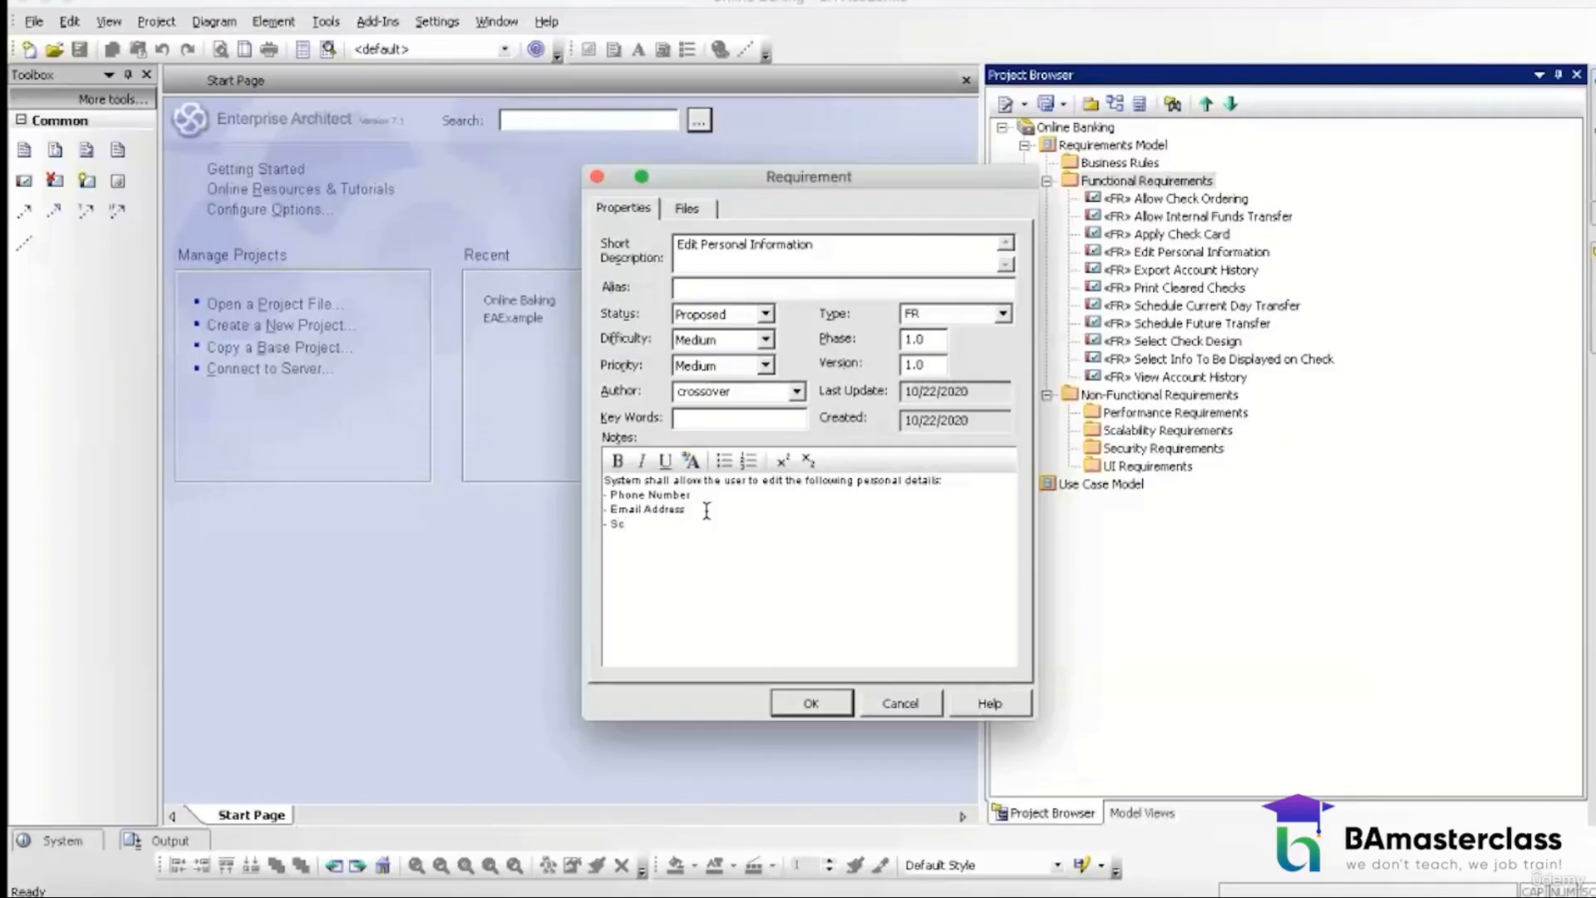
pyautogui.write('econdary Phone Number')
# Step: Insert "Primary" before the first Phone Number item in the notes and save the requirement
pyautogui.click(611, 491)
pyautogui.write('Primary')
pyautogui.click(811, 703)
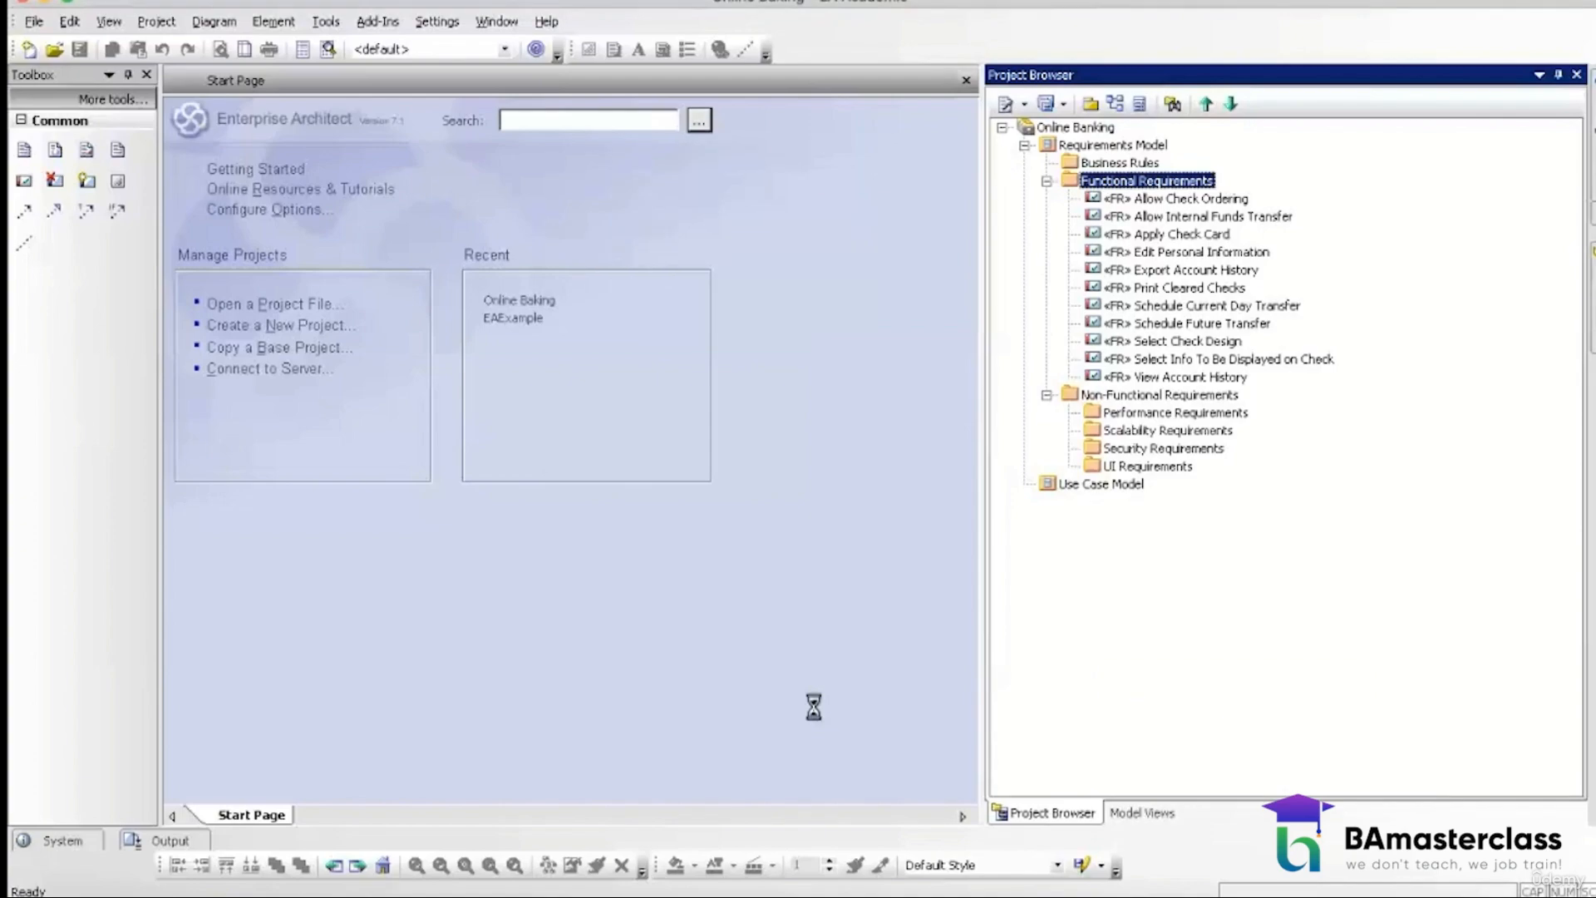
# Step: Start a new requirement element in the Functional Requirements package
pyautogui.rightClick(1109, 181)
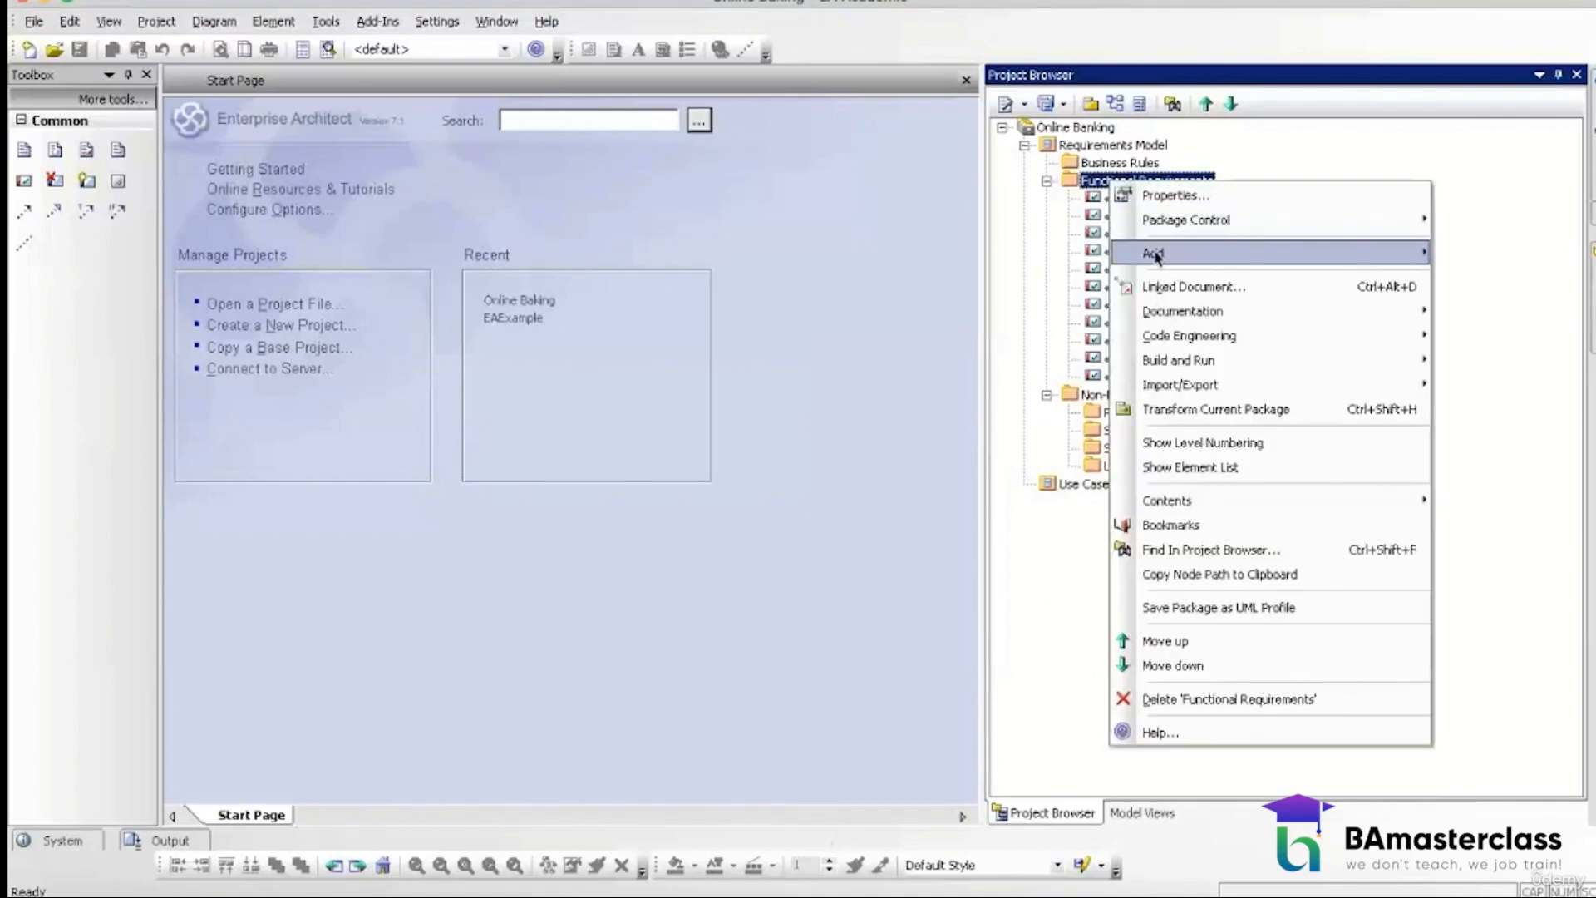
pyautogui.moveTo(1155, 255)
pyautogui.click(1033, 279)
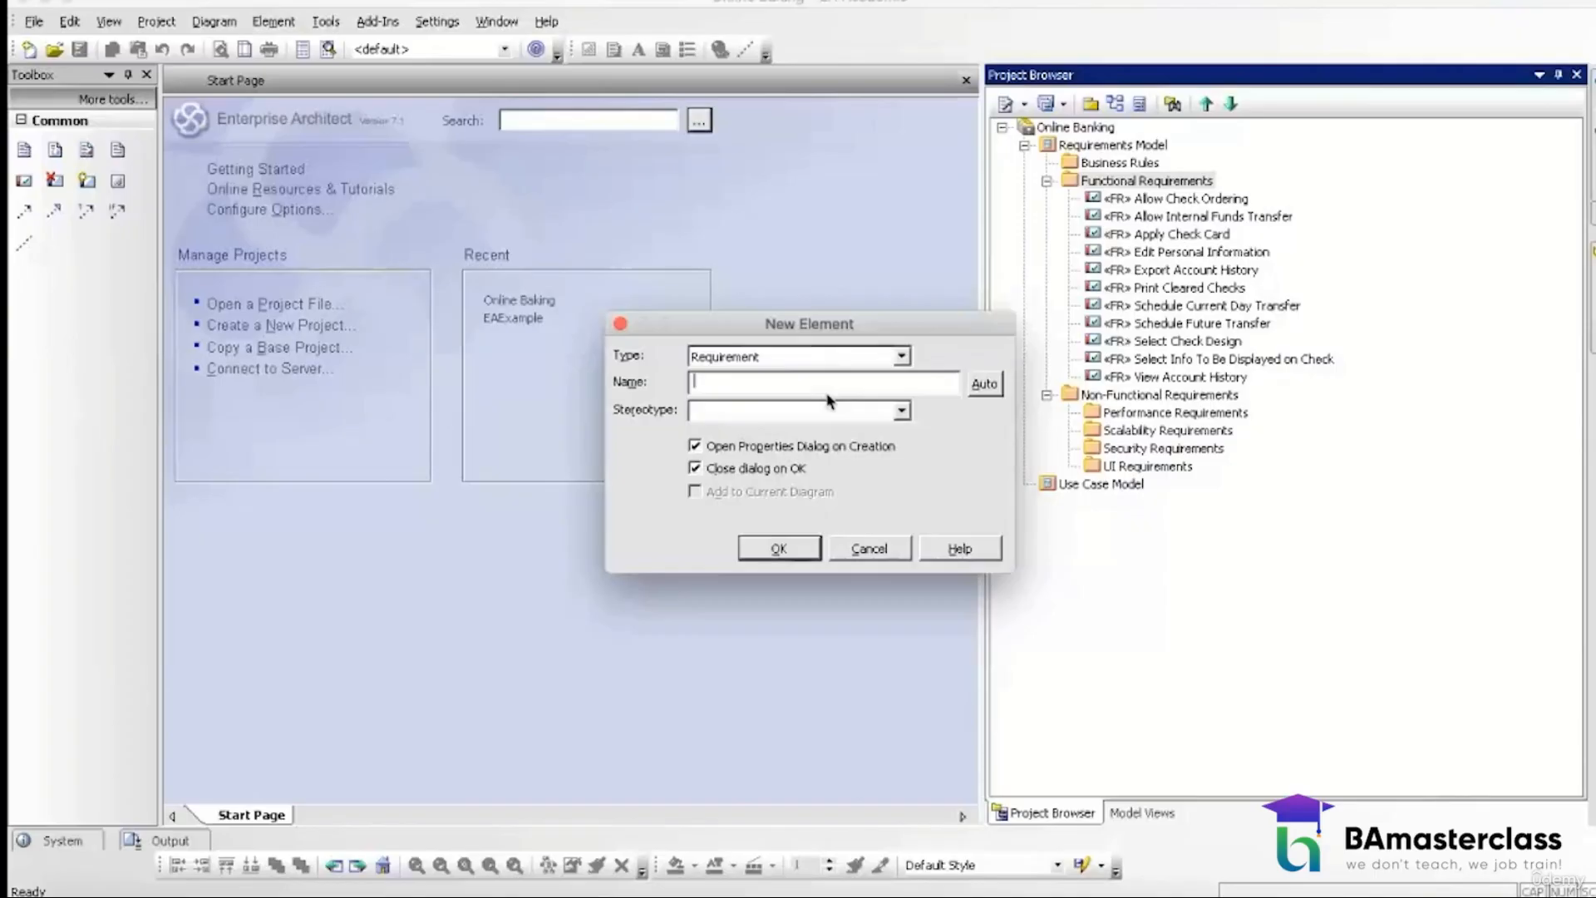
pyautogui.write('Turb')
pyautogui.press('BackSpace')
pyautogui.press('BackSpace')
pyautogui.press('BackSpace')
pyautogui.press('BackSpace')
pyautogui.press('BackSpace')
pyautogui.write('Turn')
pyautogui.press('BackSpace')
pyautogui.press('BackSpace')
pyautogui.press('BackSpace')
pyautogui.press('BackSpace')
pyautogui.press('BackSpace')
# Step: Name the new requirement View Electronic Statements, give it the FR stereotype and create it
pyautogui.write('View Electro')
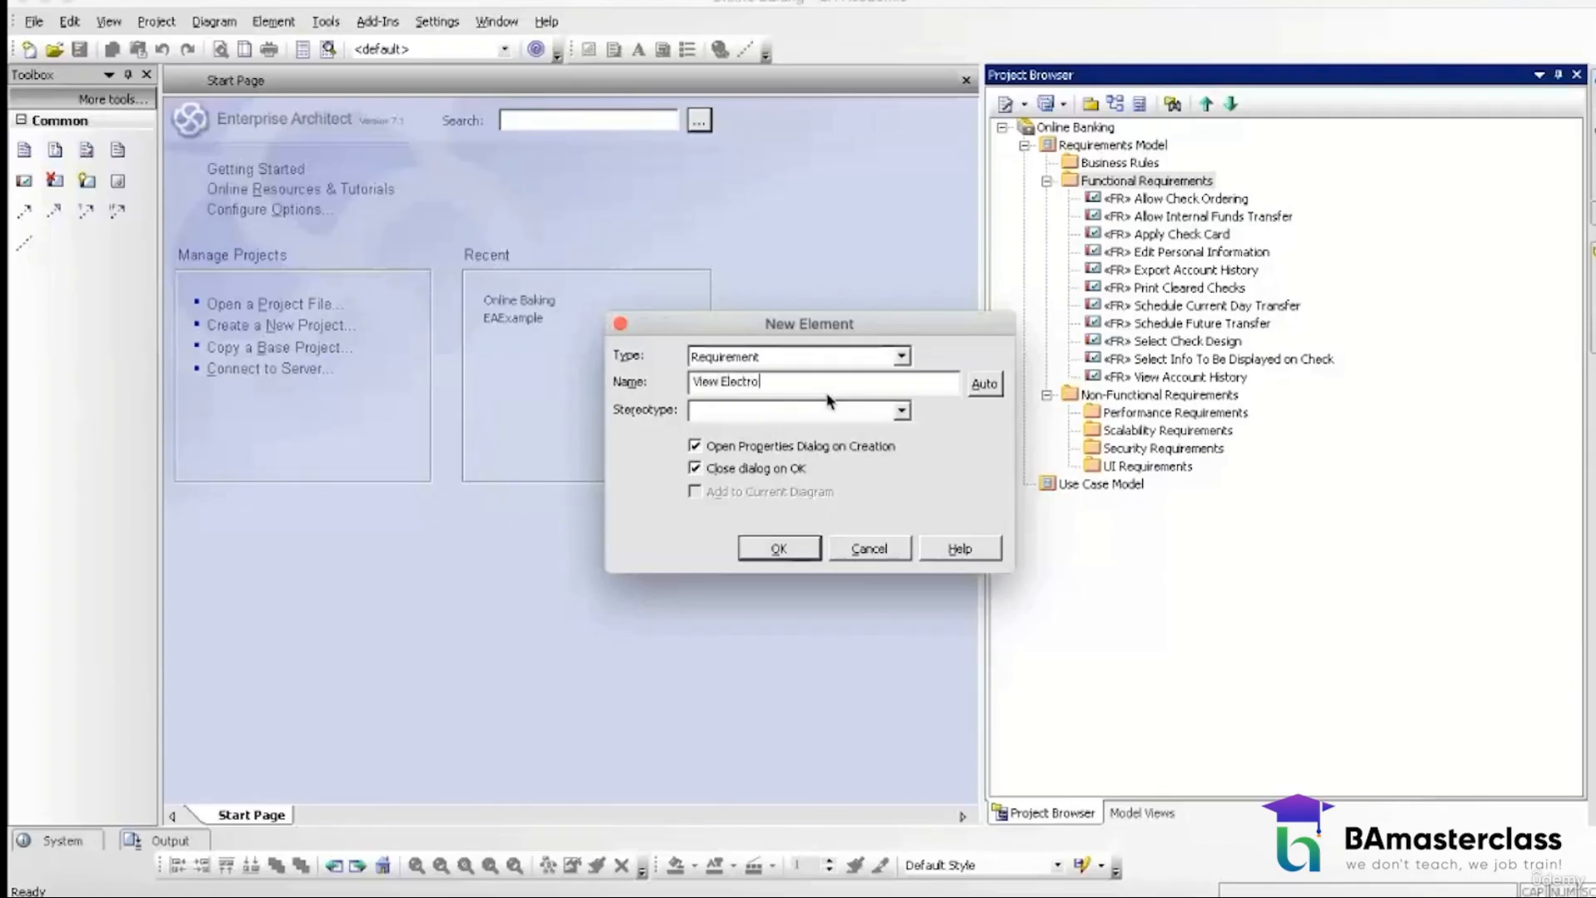
pyautogui.write('nic Statmen')
pyautogui.press('BackSpace')
pyautogui.press('BackSpace')
pyautogui.write('ements')
pyautogui.click(798, 412)
pyautogui.write('FR')
pyautogui.click(776, 546)
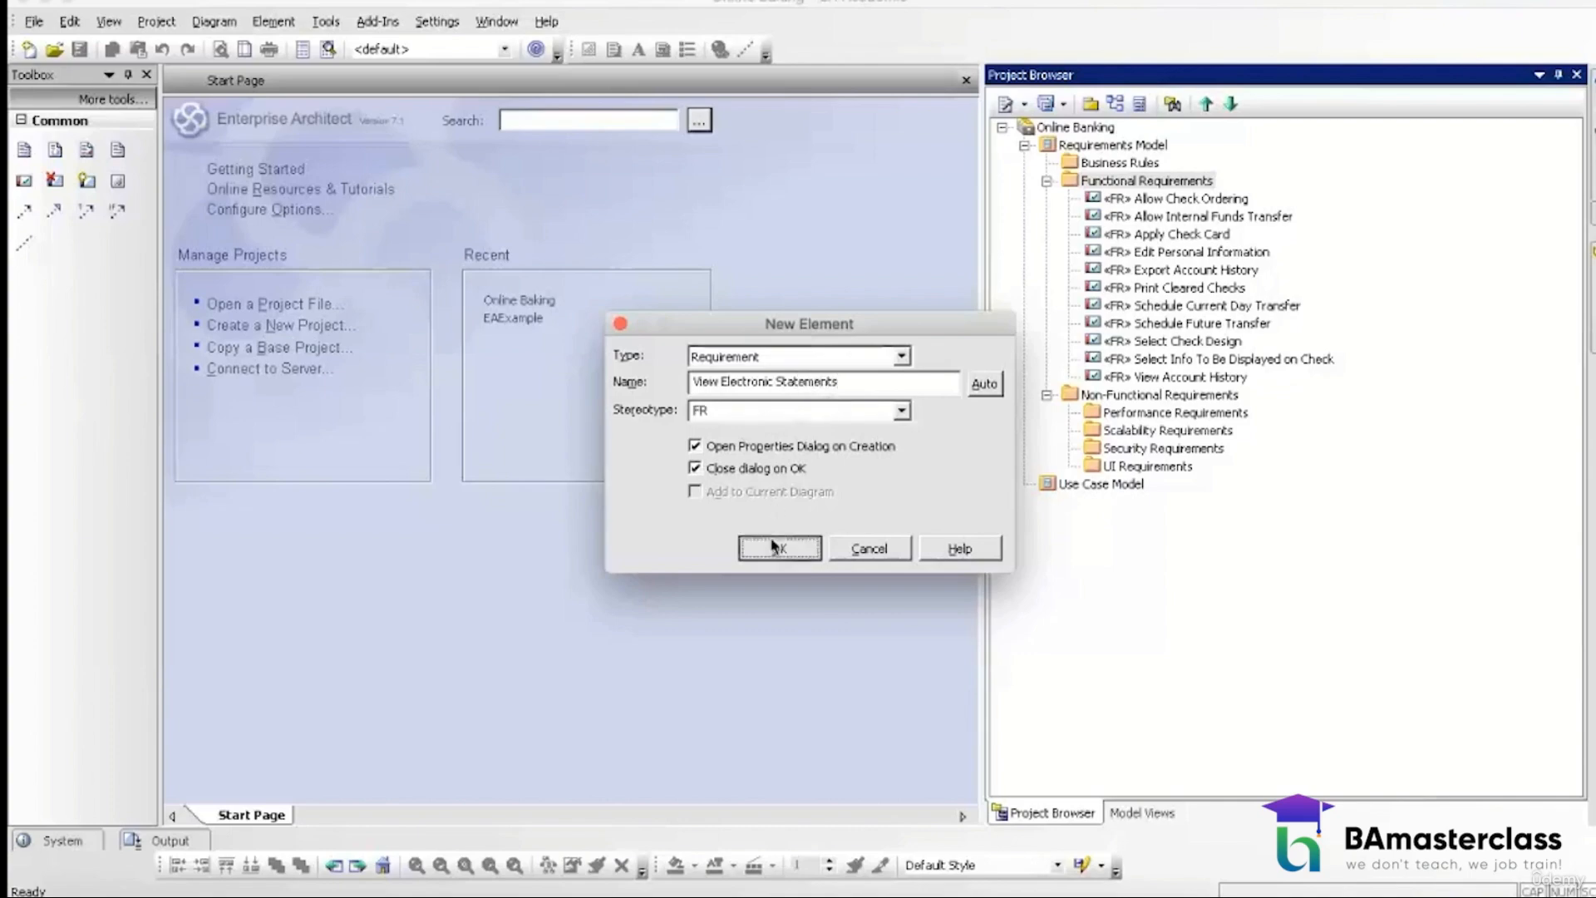
# Step: Enter "System shall allow the user to view electronic statements" in the requirement's notes and save it
pyautogui.write('System ')
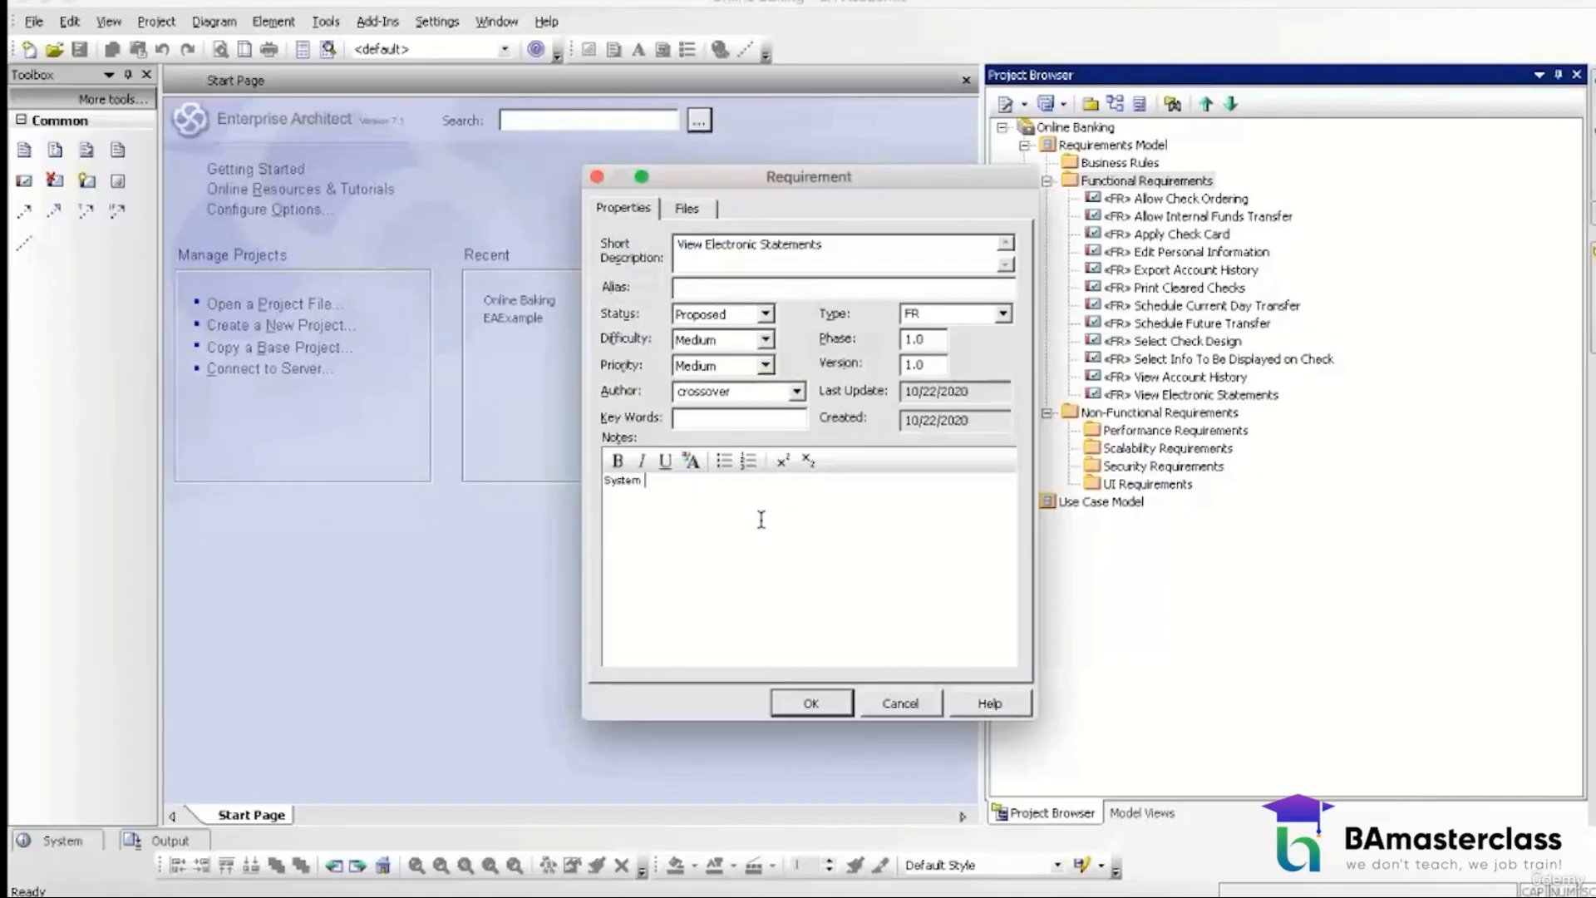
pyautogui.write('shall allow the user to view electronic ')
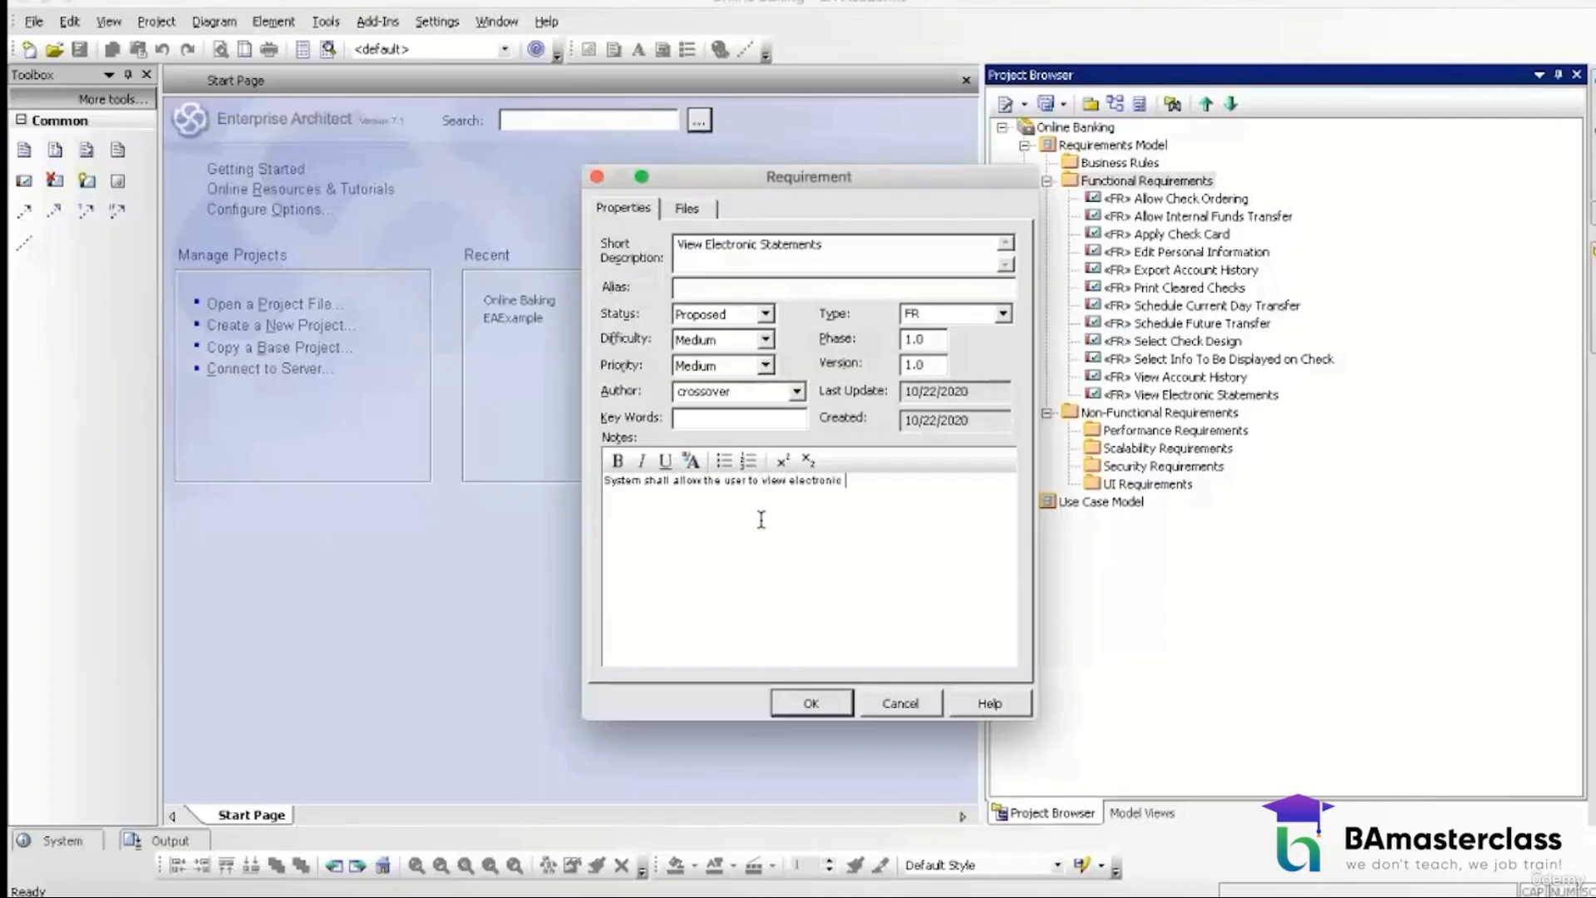
pyautogui.write('statements')
pyautogui.click(828, 711)
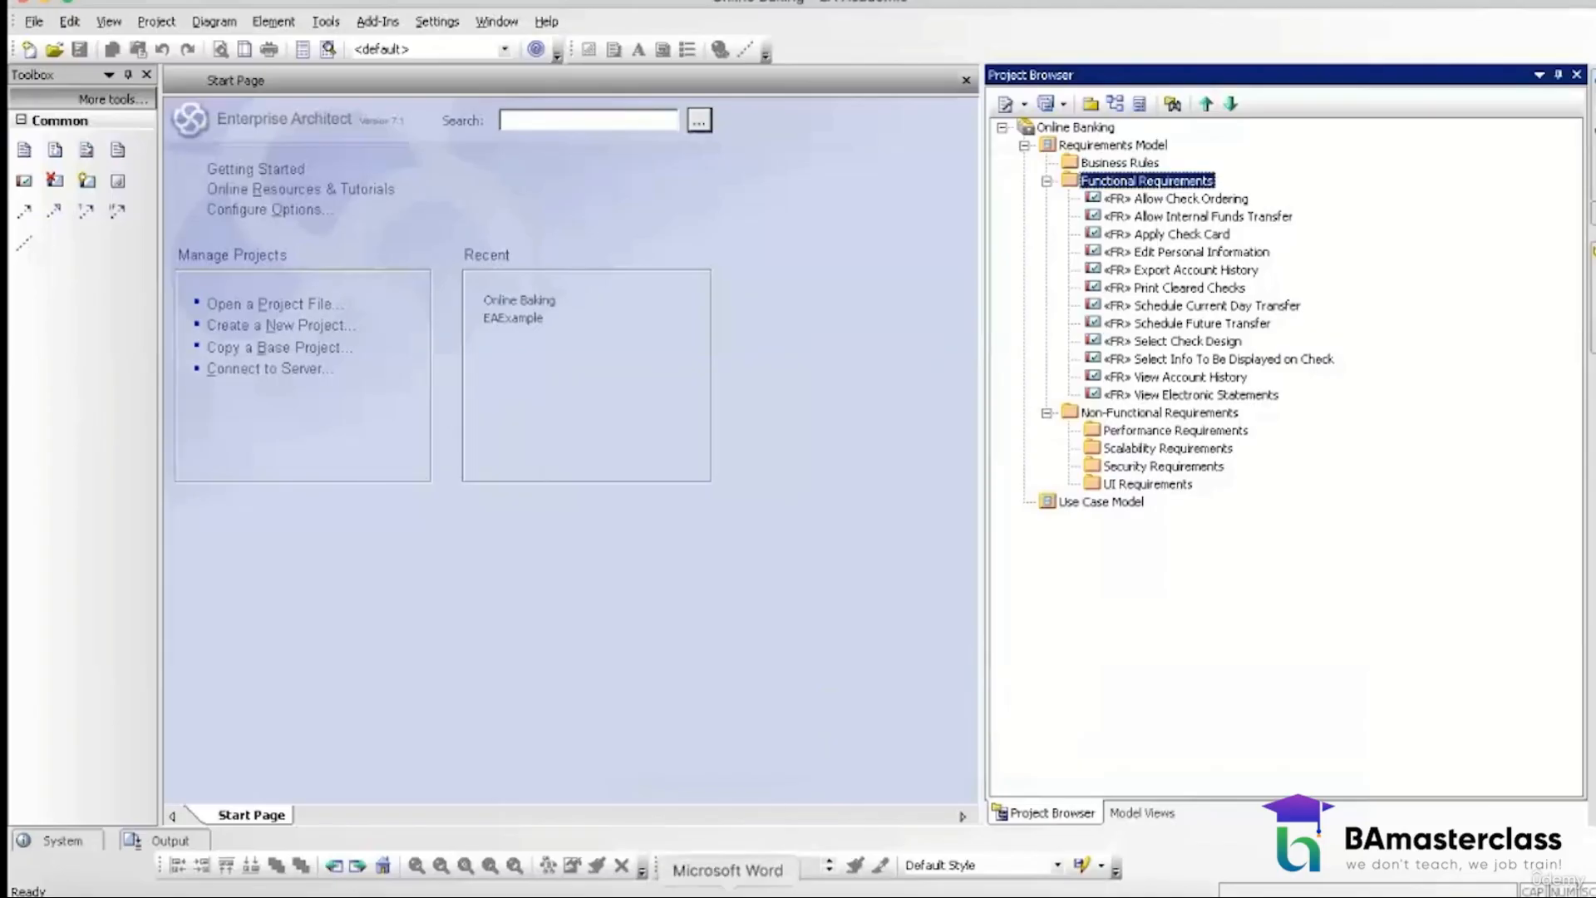
# Step: Consult the business rules table in Word and add a BR requirement named Order Check Restriction to Enterprise Architect's Business Rules package
pyautogui.click(728, 894)
pyautogui.scroll(-3, 843, 594)
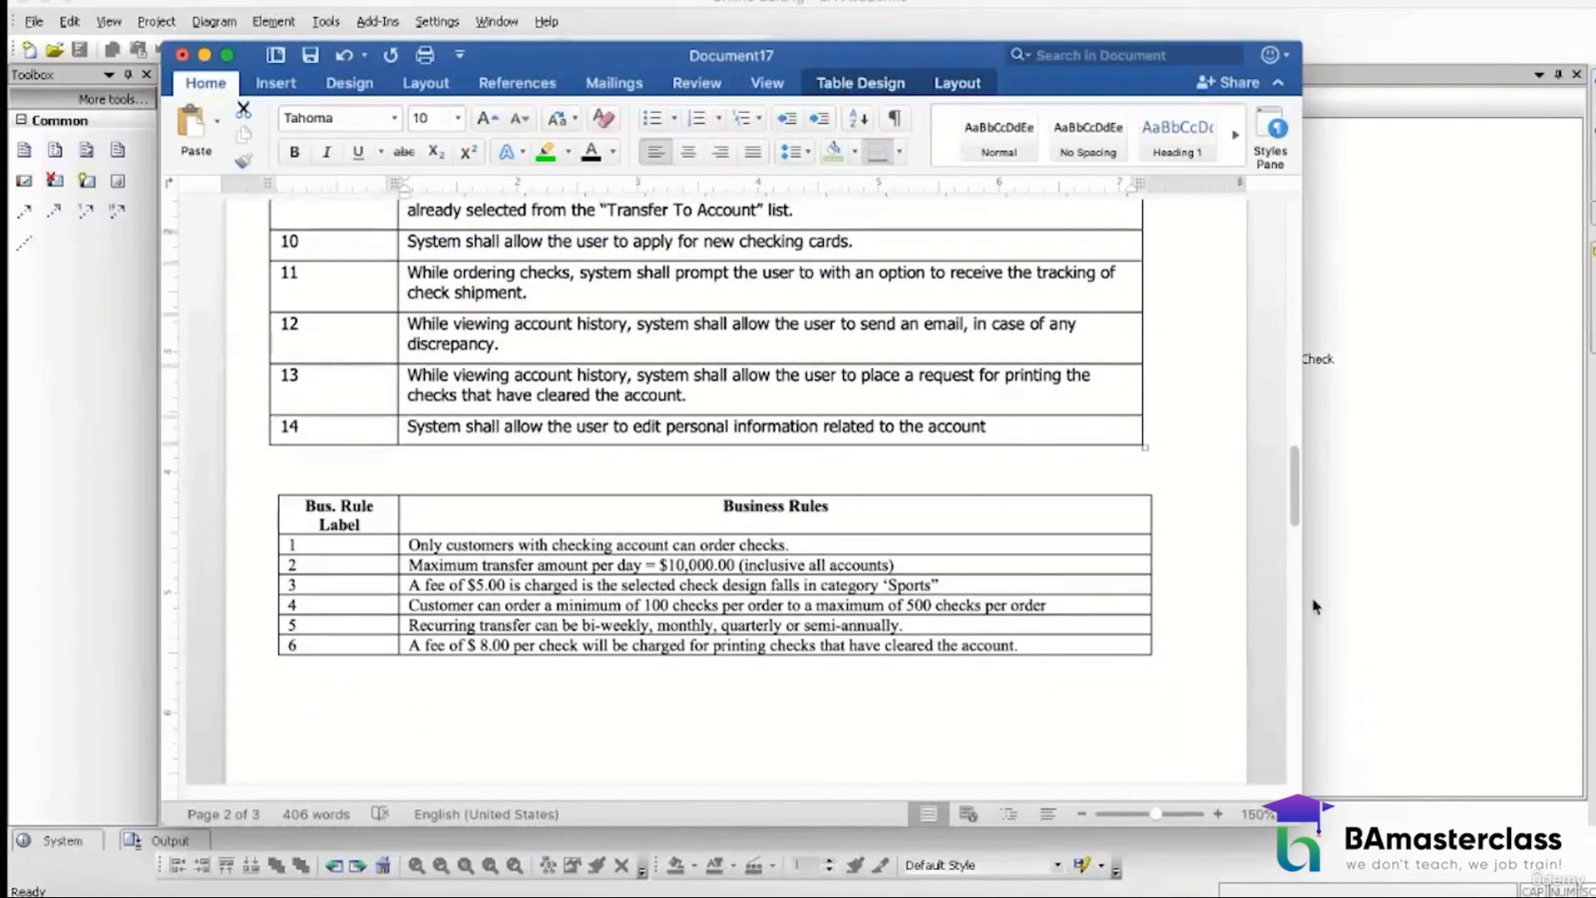
pyautogui.click(1334, 605)
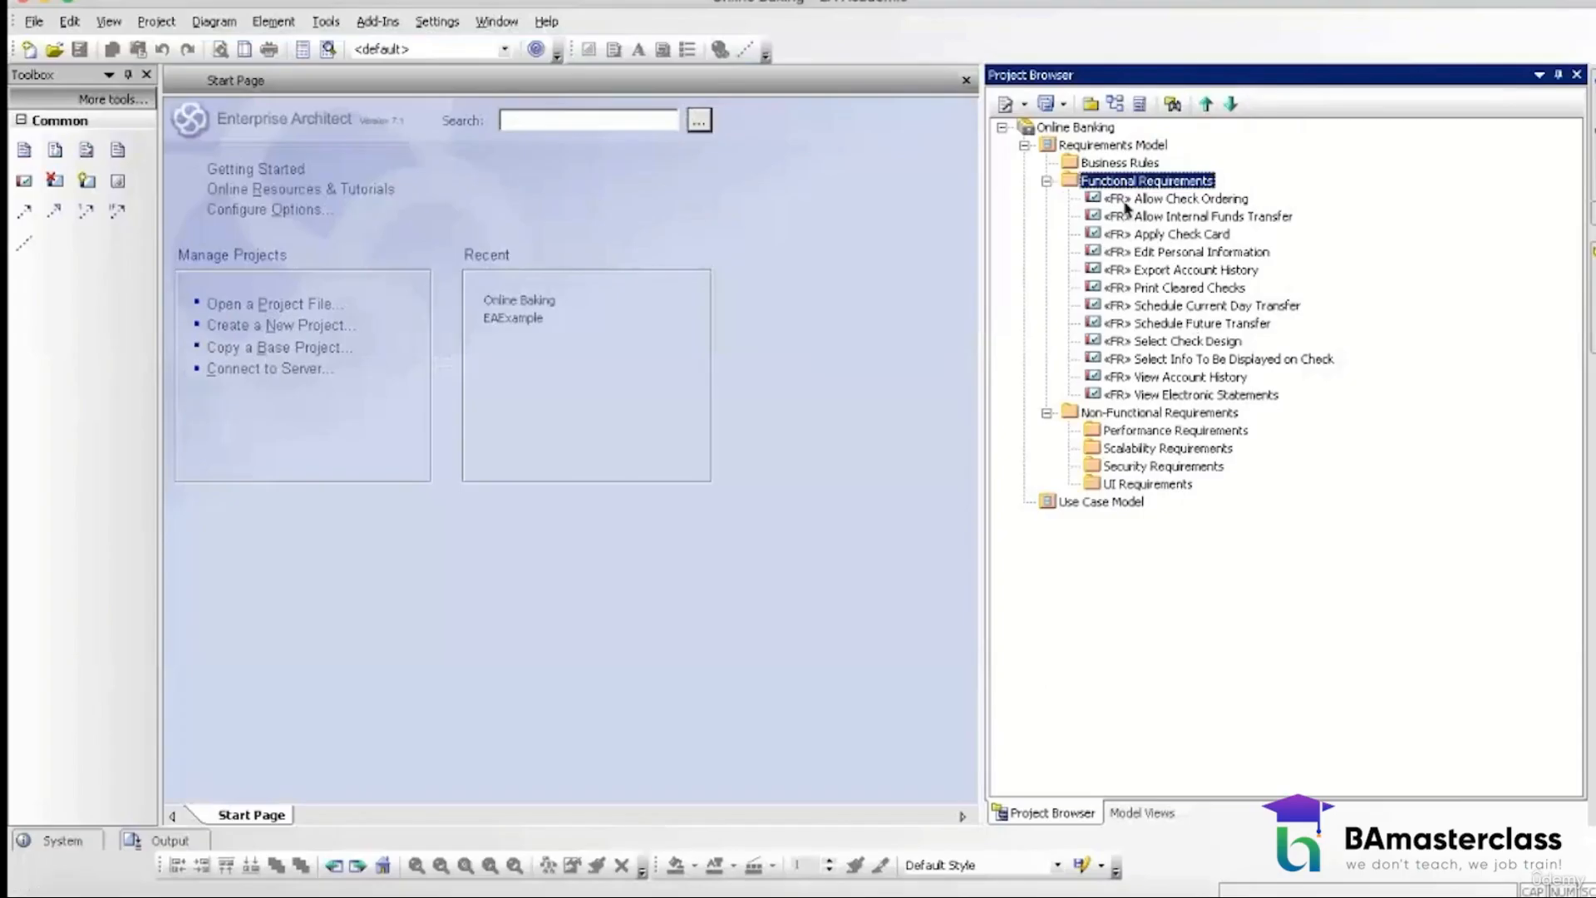
pyautogui.click(1122, 165)
pyautogui.rightClick(1122, 165)
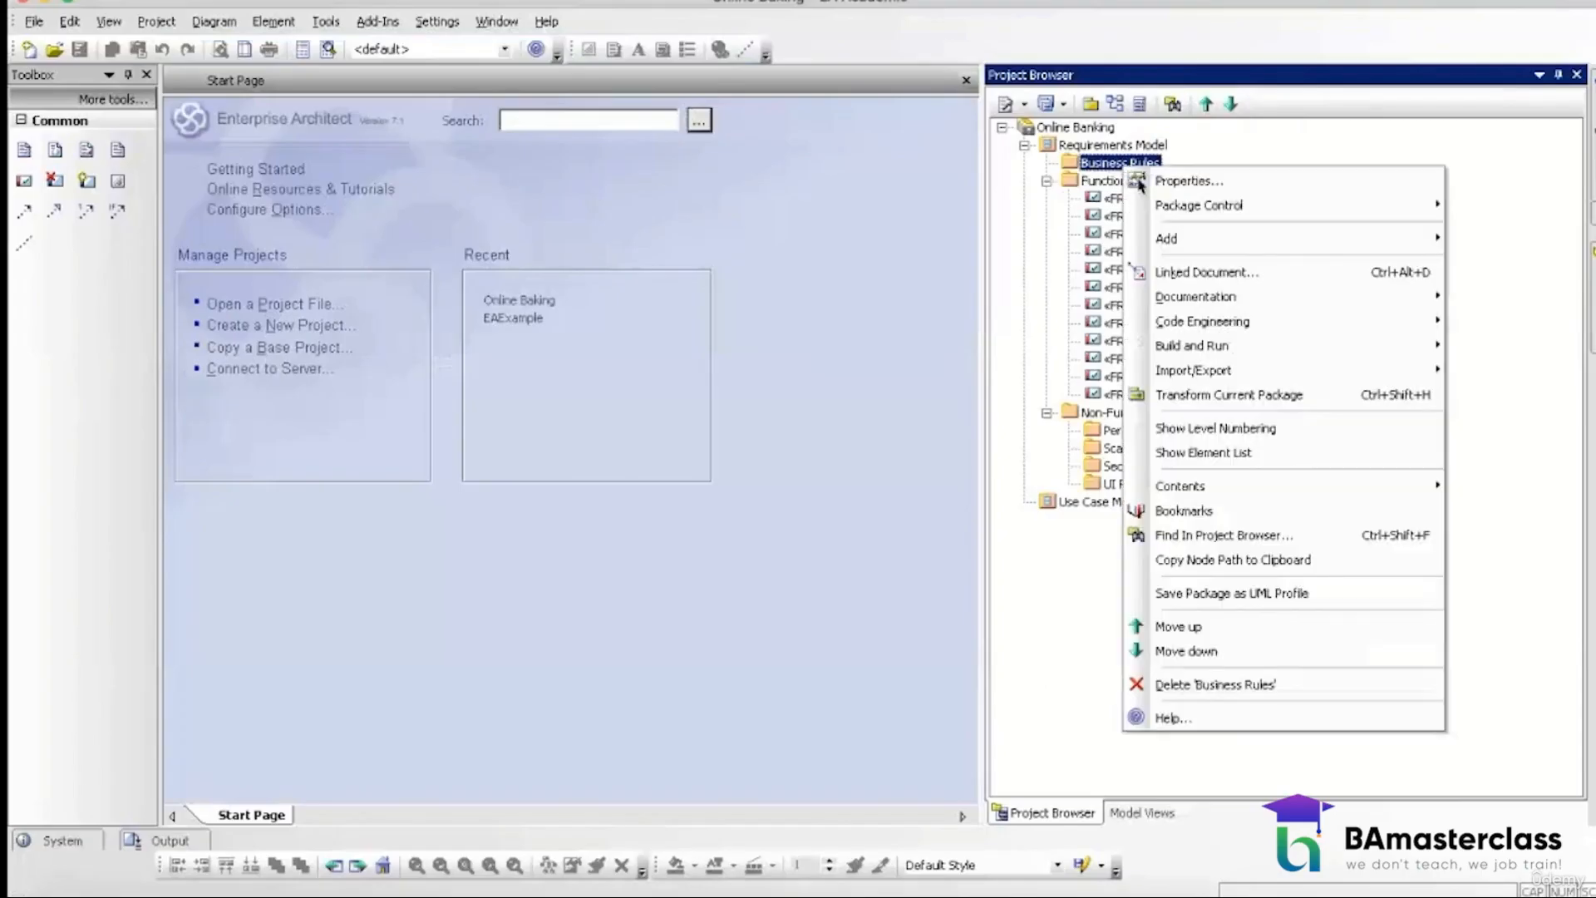
pyautogui.moveTo(1167, 237)
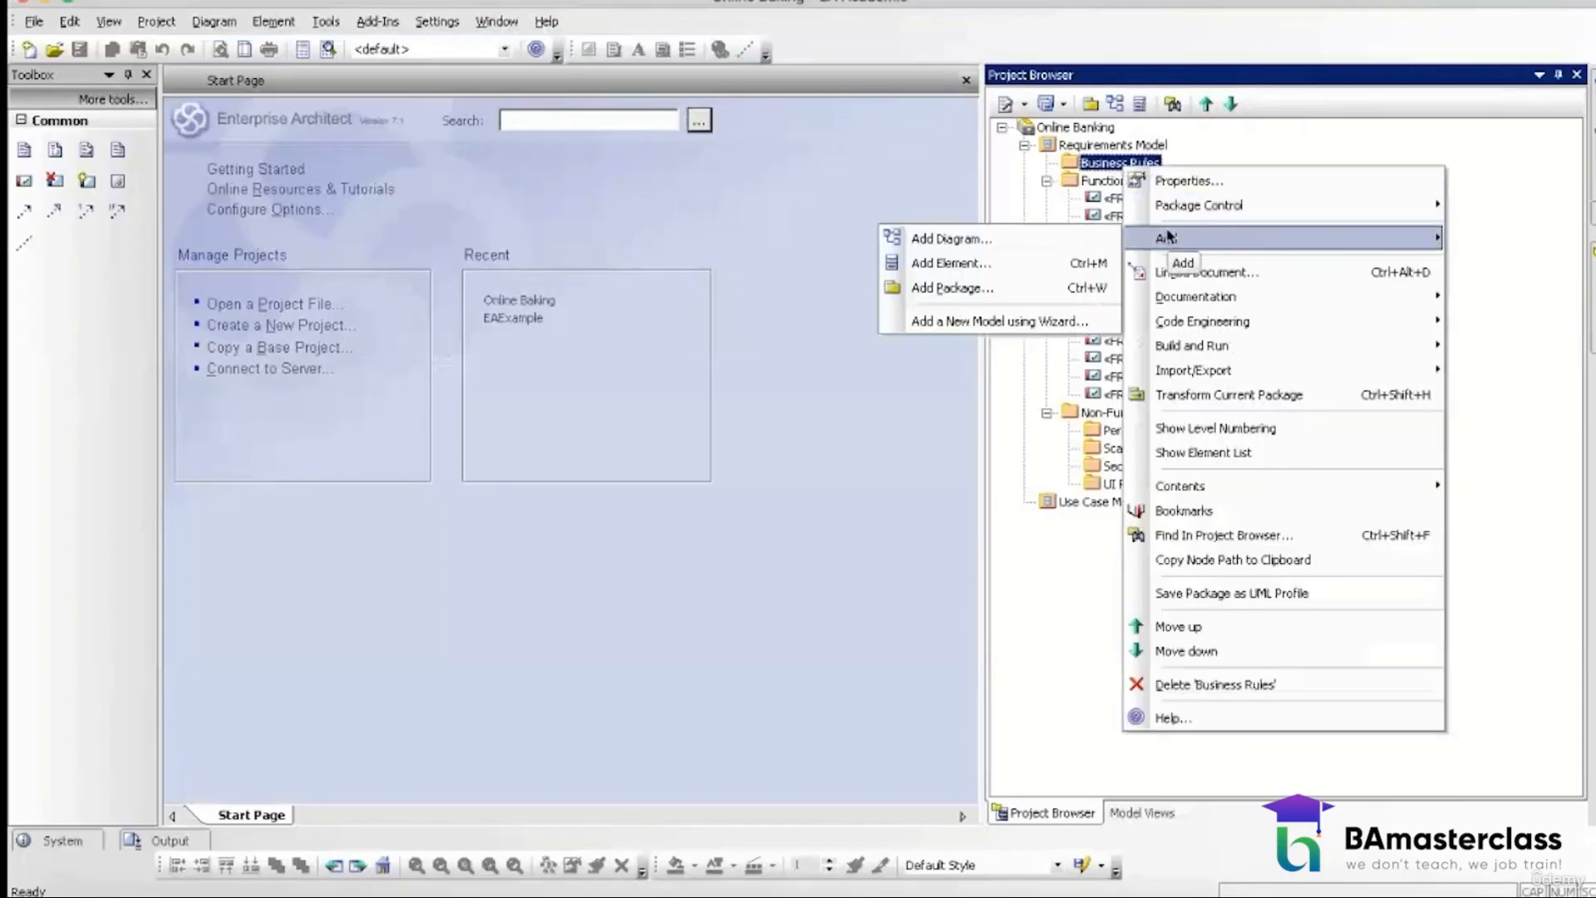
pyautogui.click(982, 263)
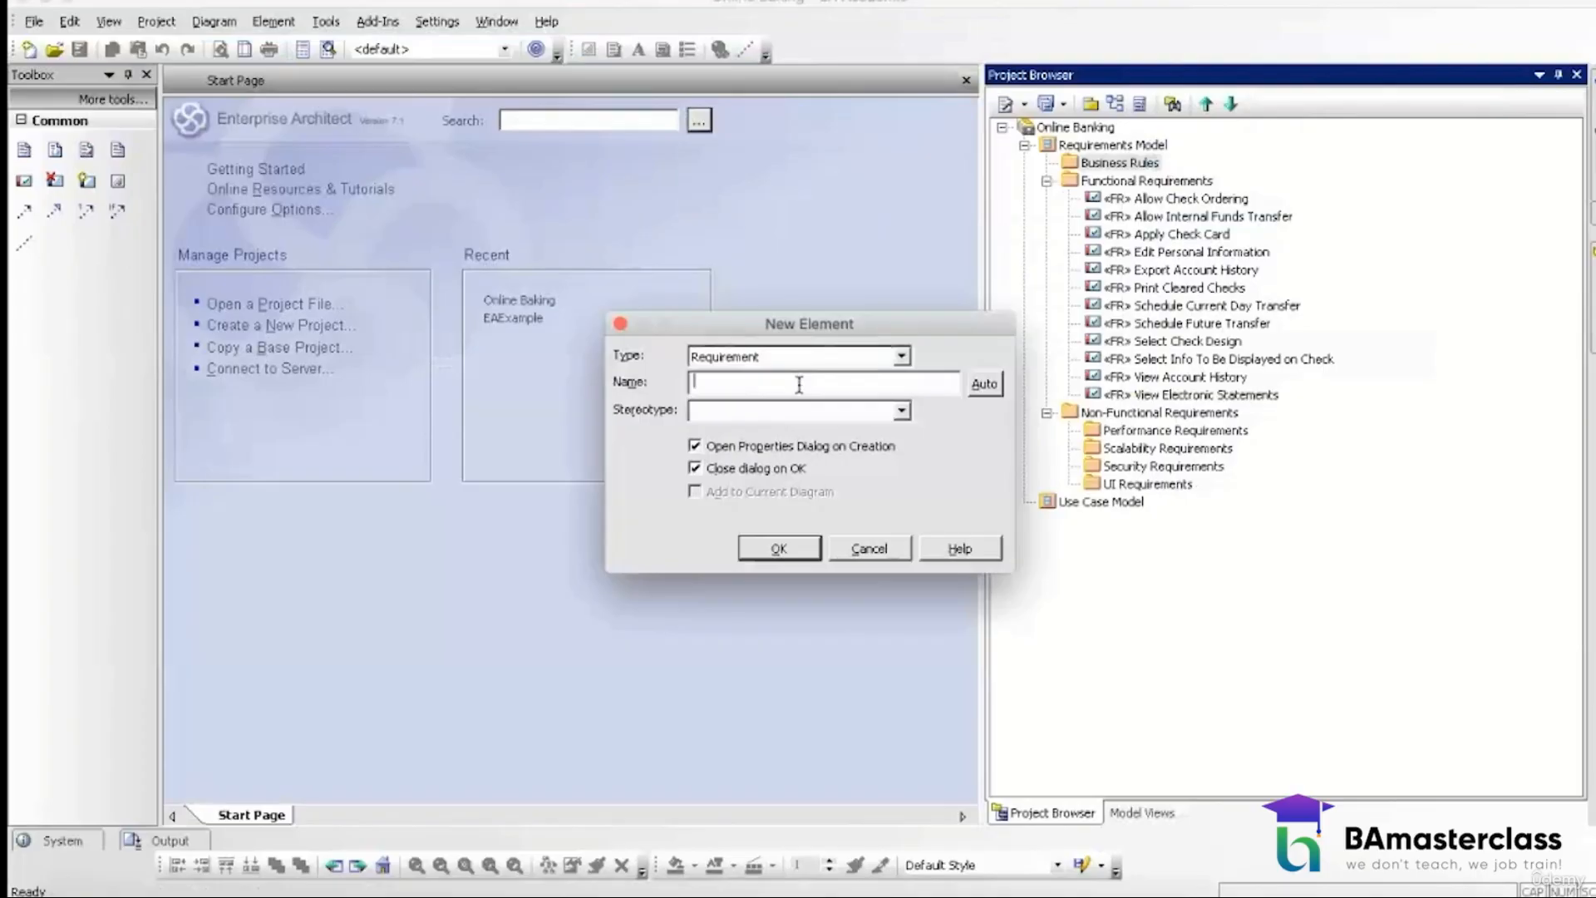
pyautogui.write('Order Che')
pyautogui.write('ck Restr')
pyautogui.write('iction')
pyautogui.write('BR')
pyautogui.click(788, 546)
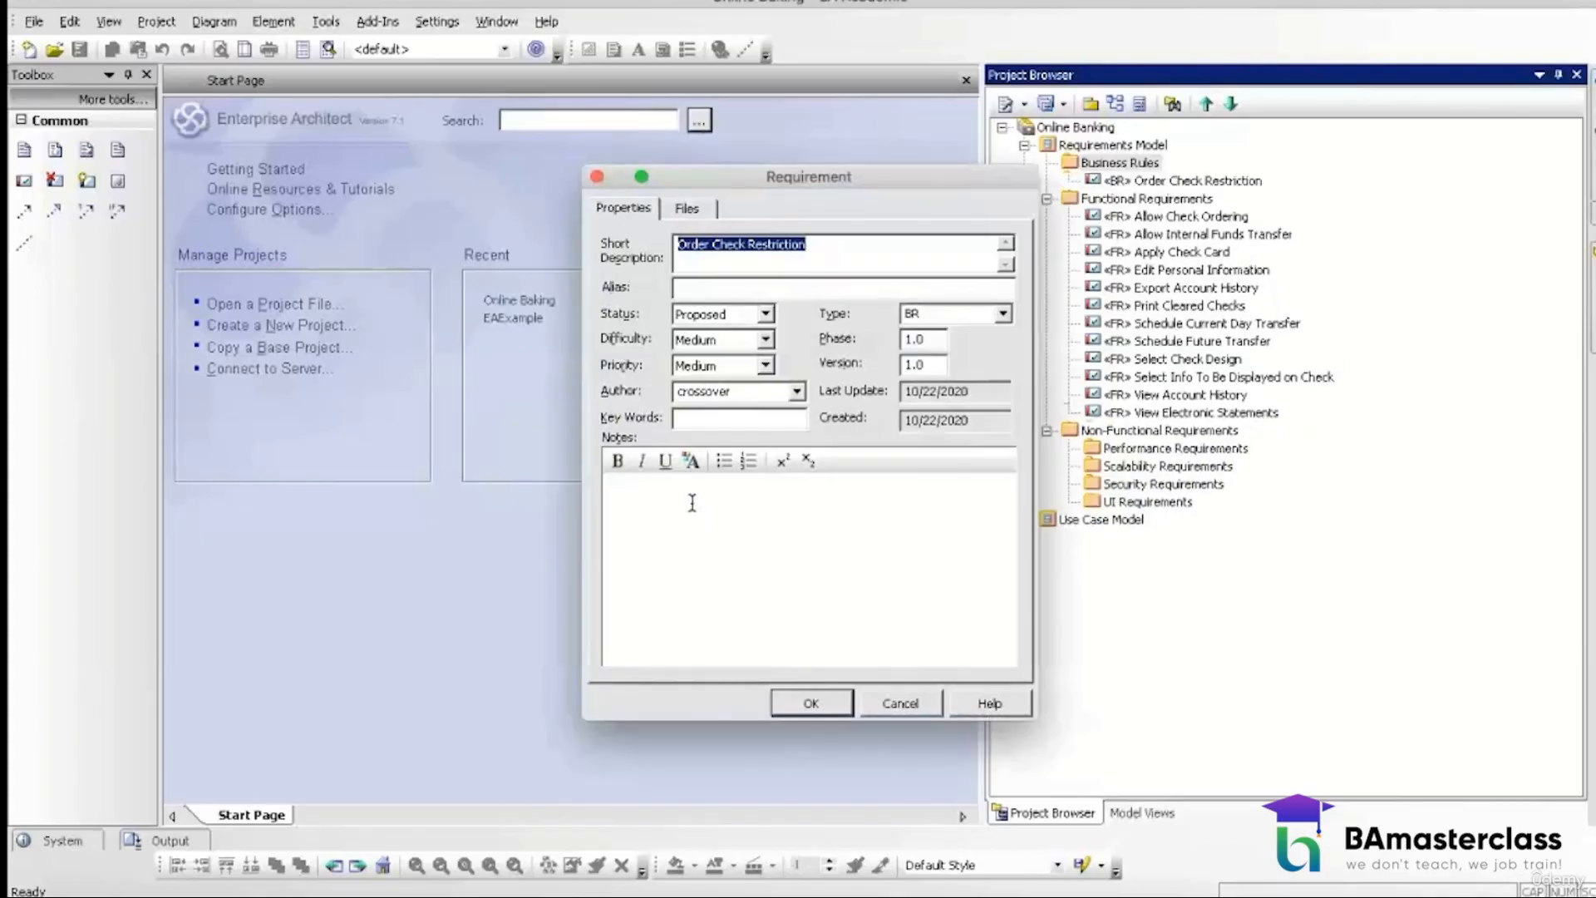
# Step: Enter "Only customers with a checking account can order checks" in the rule's notes and save it
pyautogui.click(692, 508)
pyautogui.write('Only cu')
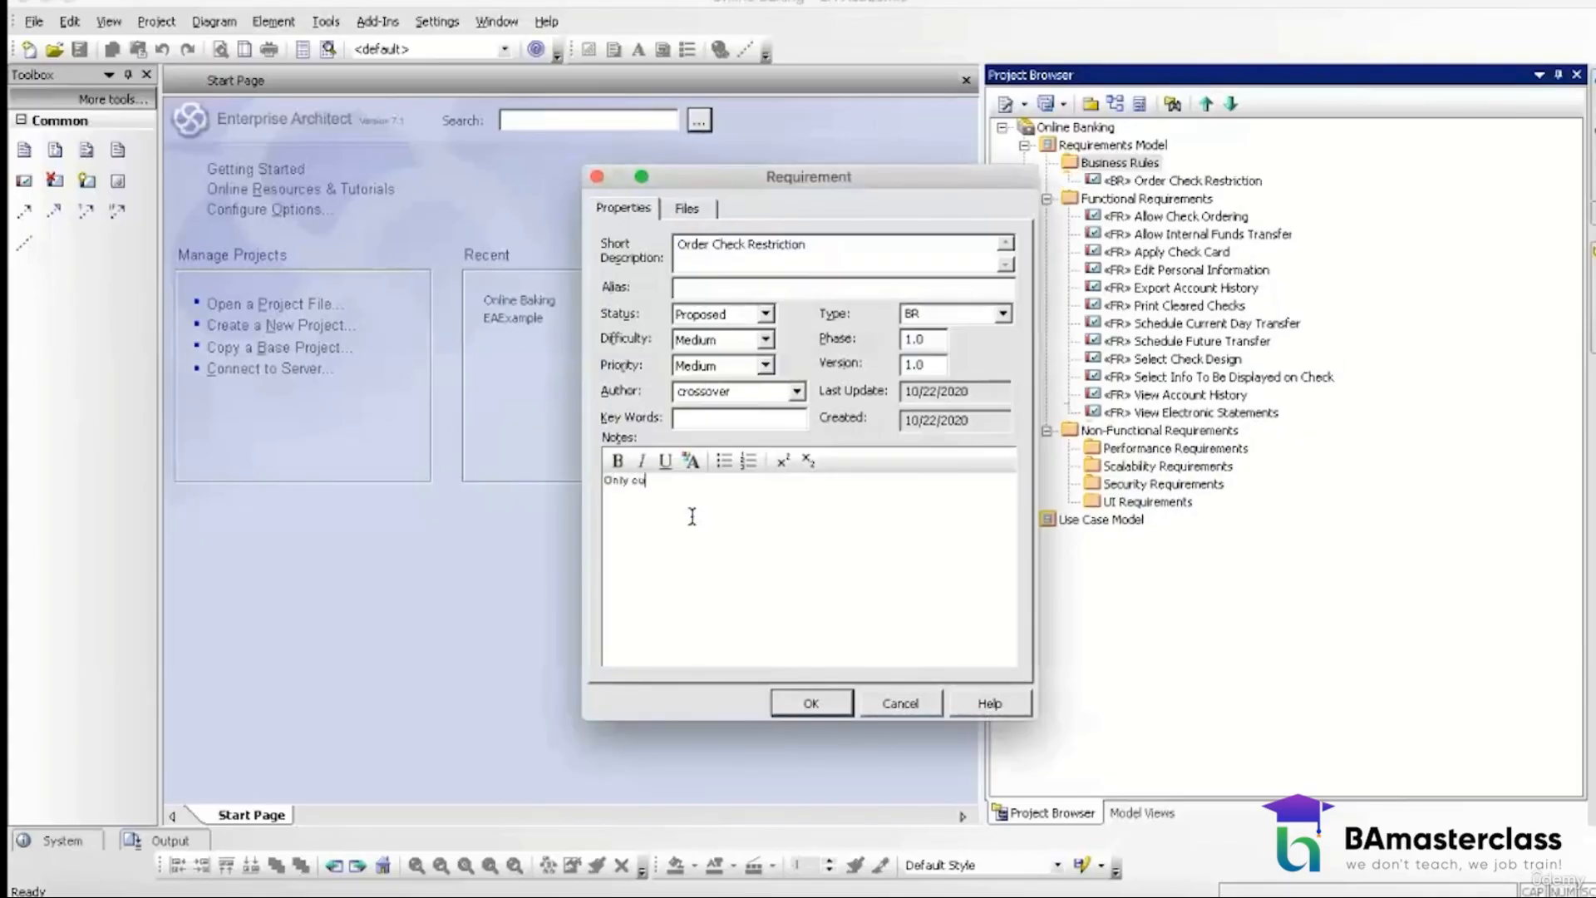
pyautogui.write('stomers with a checking account ca')
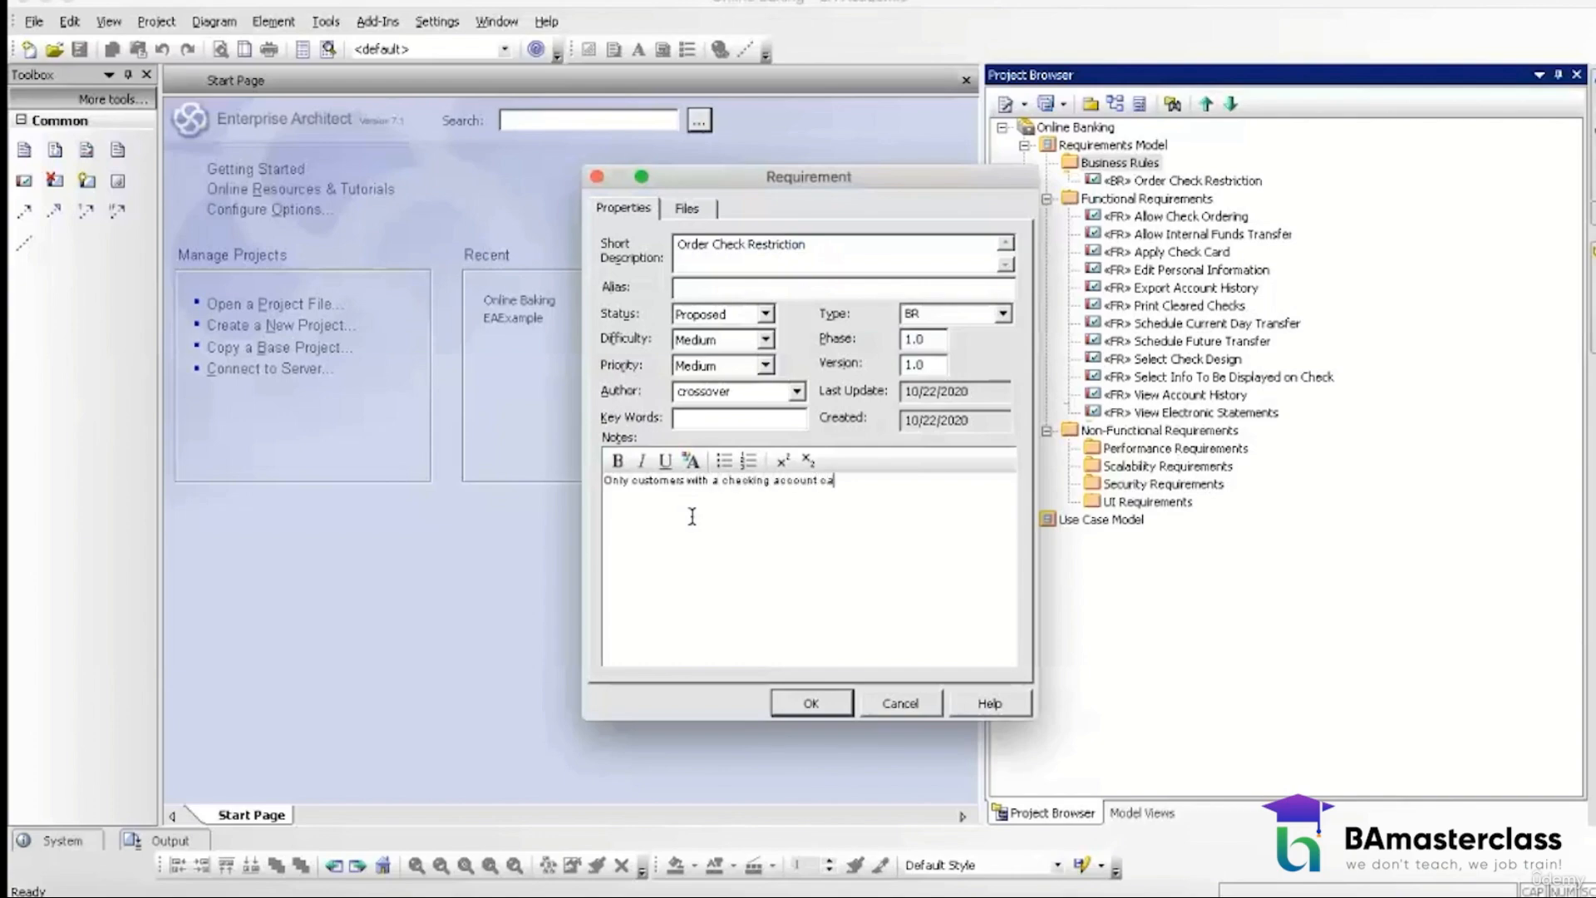
pyautogui.write('n order checks')
pyautogui.click(792, 703)
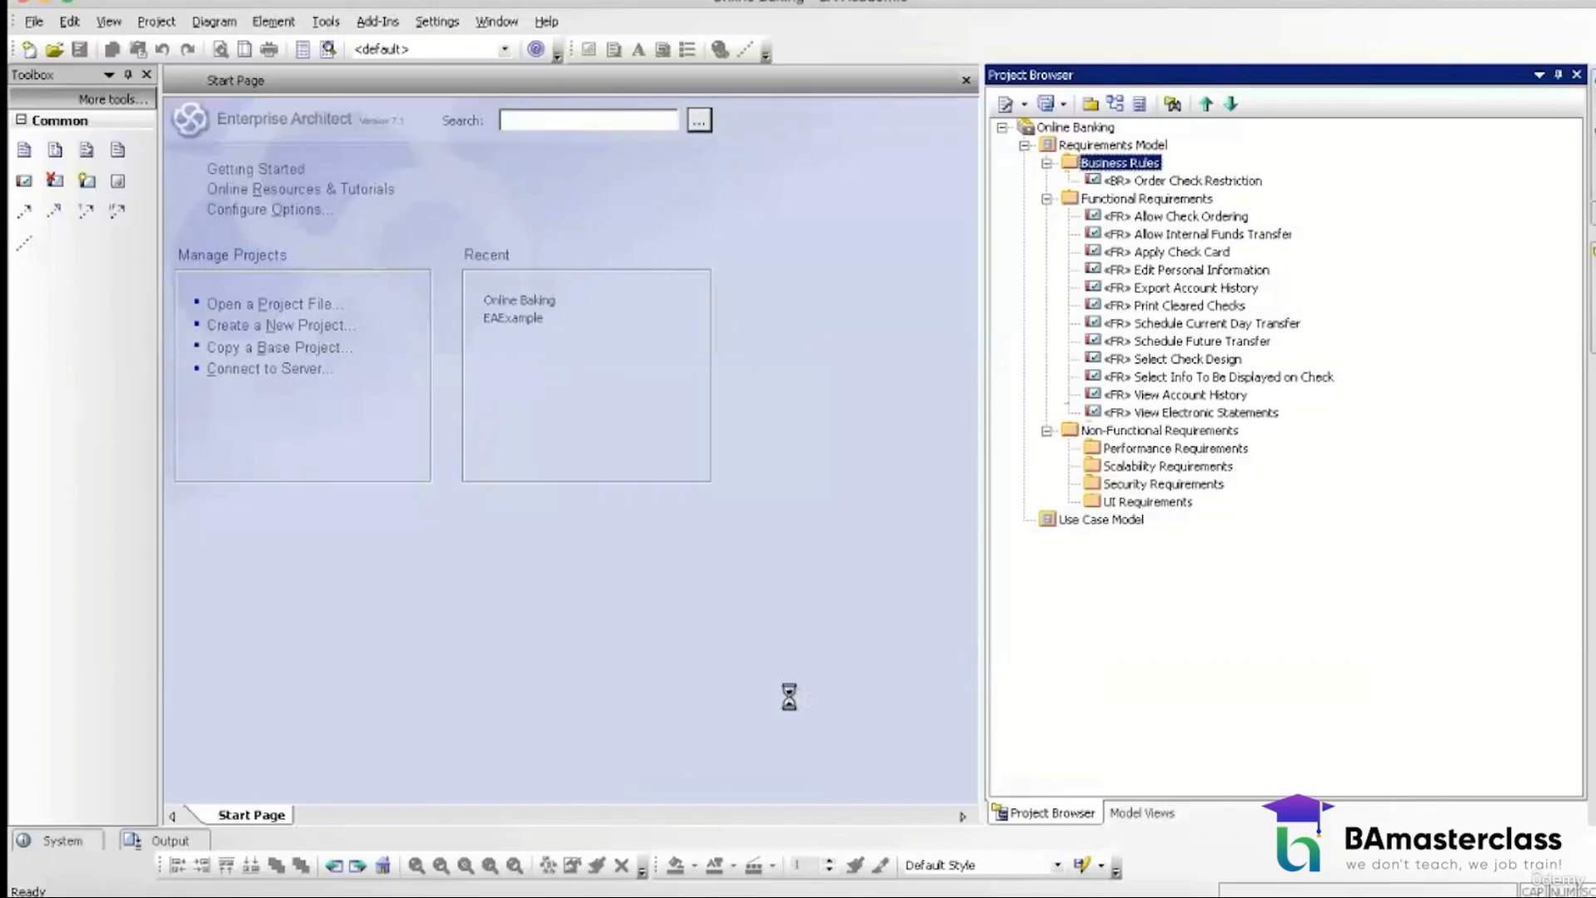
# Step: Check the next business rule in Word and add a BR requirement named Maximum Transfer Amount to Enterprise Architect's Business Rules package
pyautogui.click(752, 895)
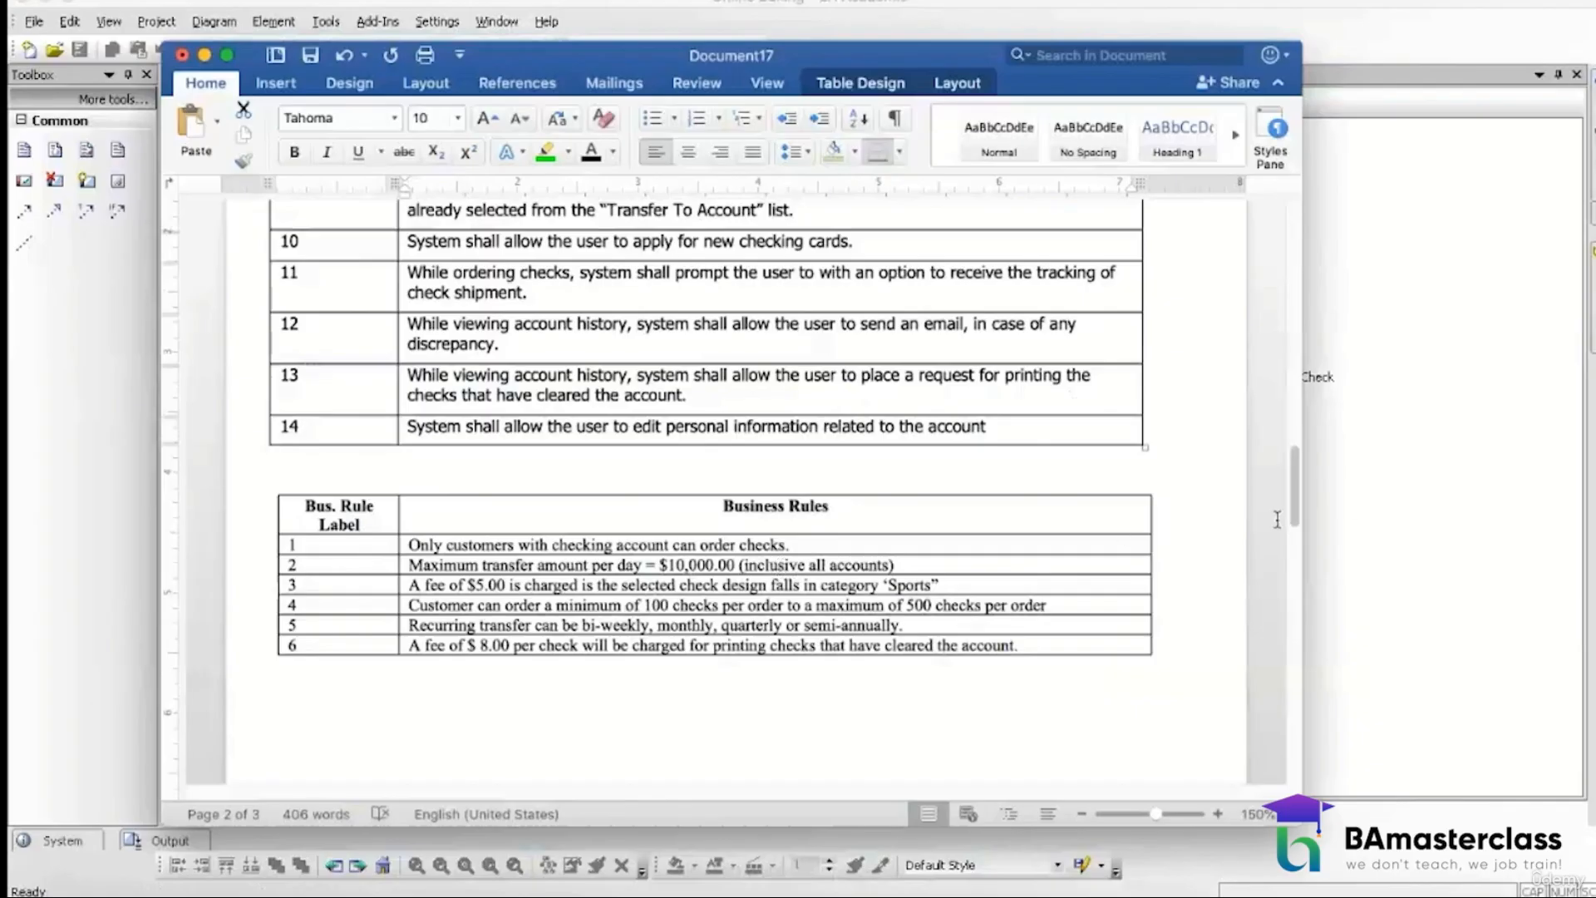
pyautogui.click(1376, 505)
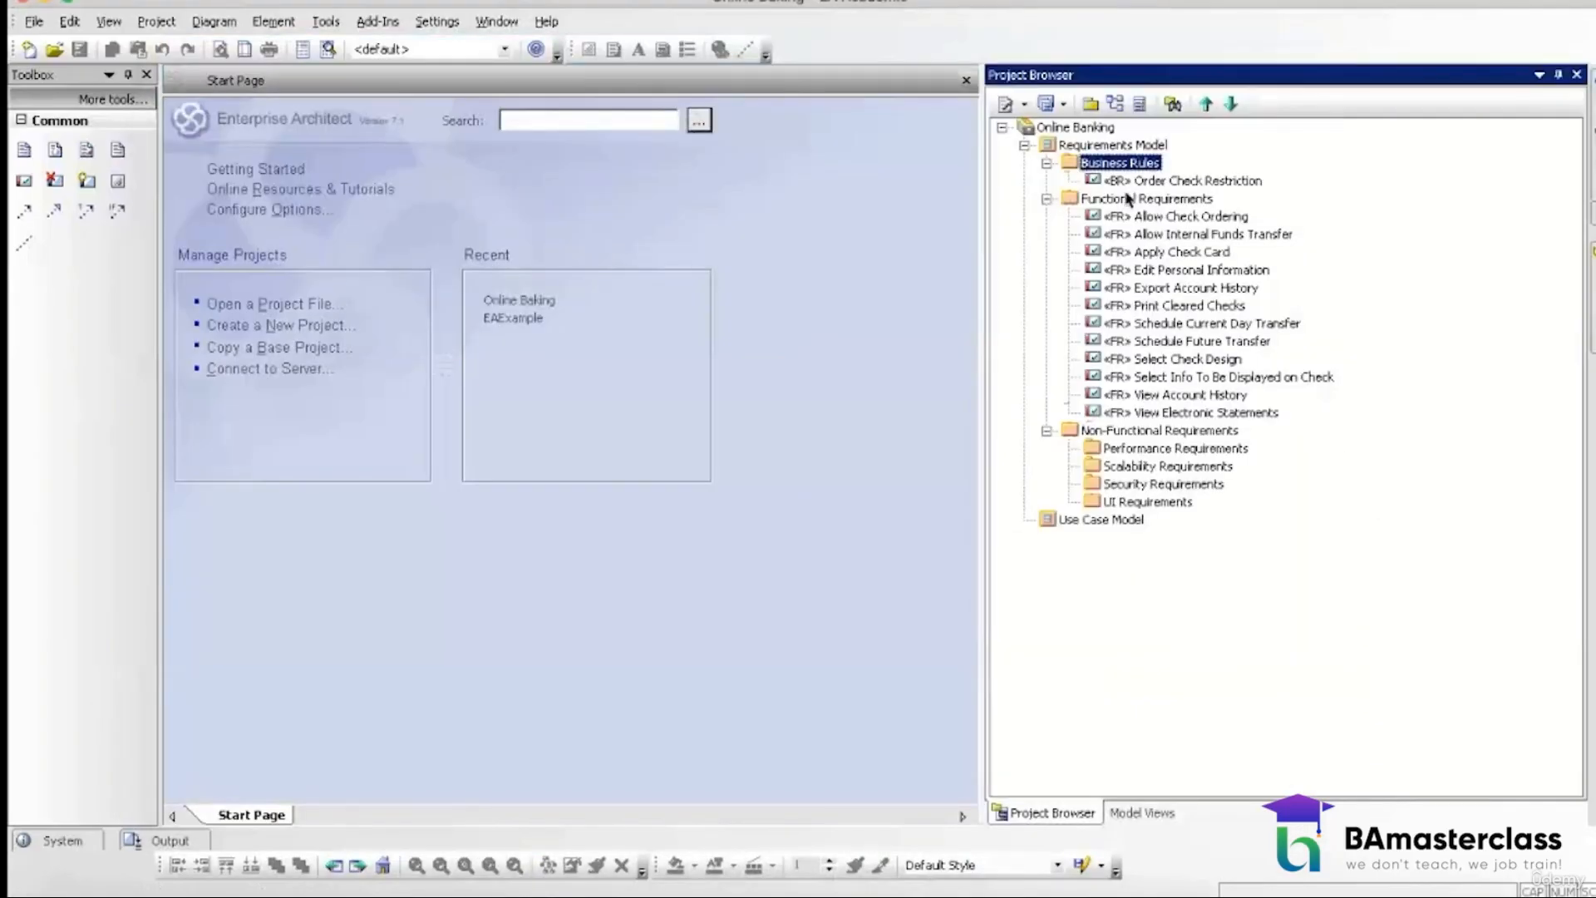
pyautogui.rightClick(1107, 164)
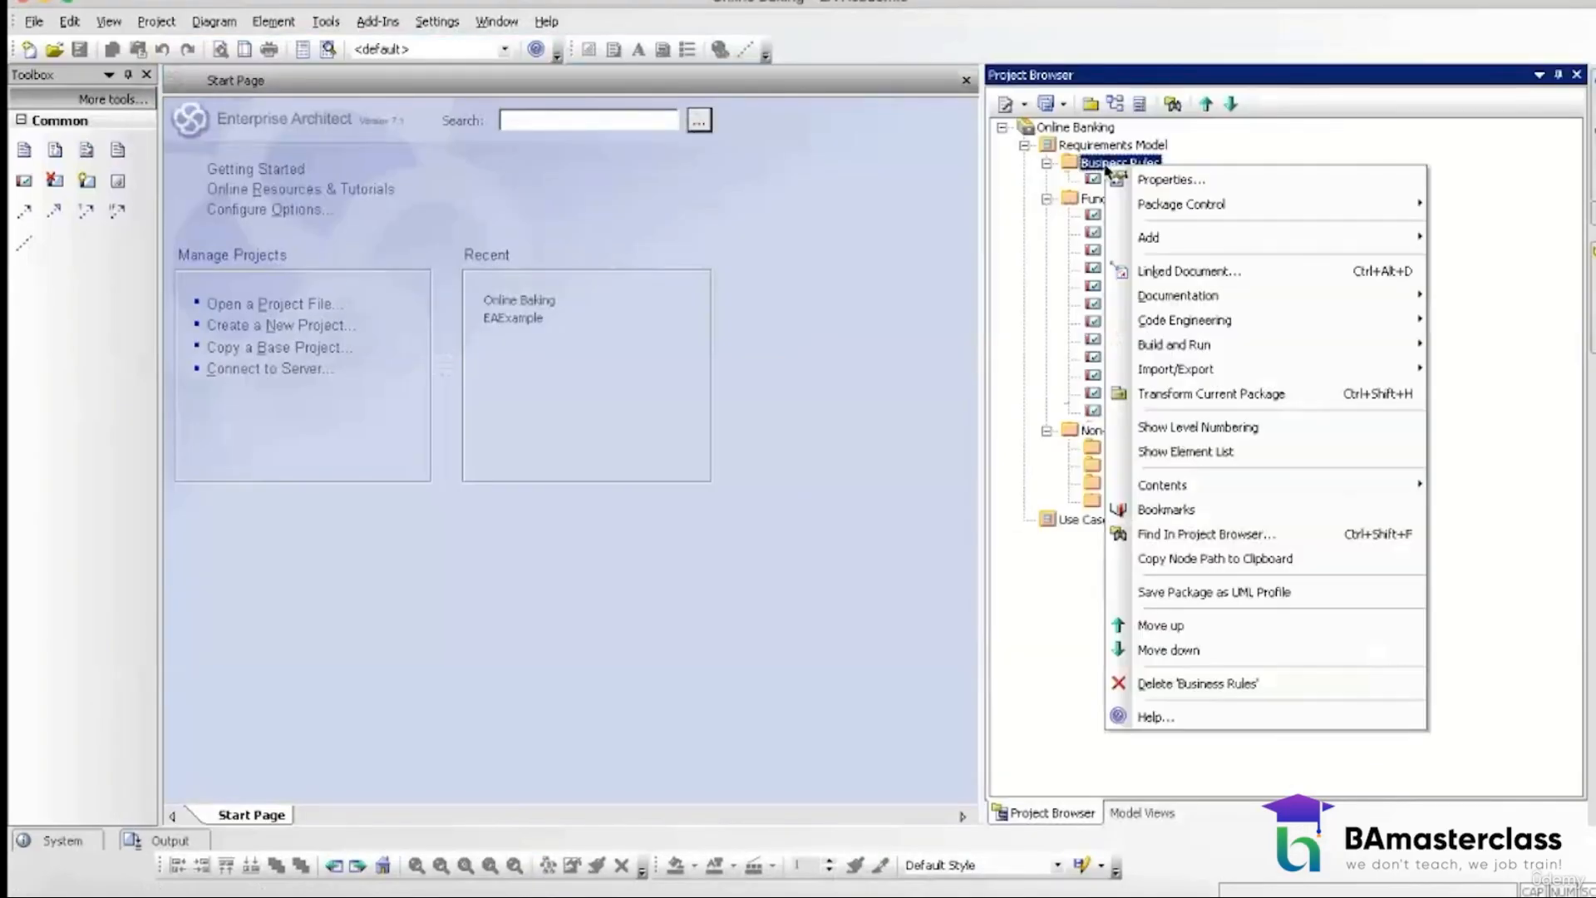
pyautogui.moveTo(1154, 237)
pyautogui.click(923, 261)
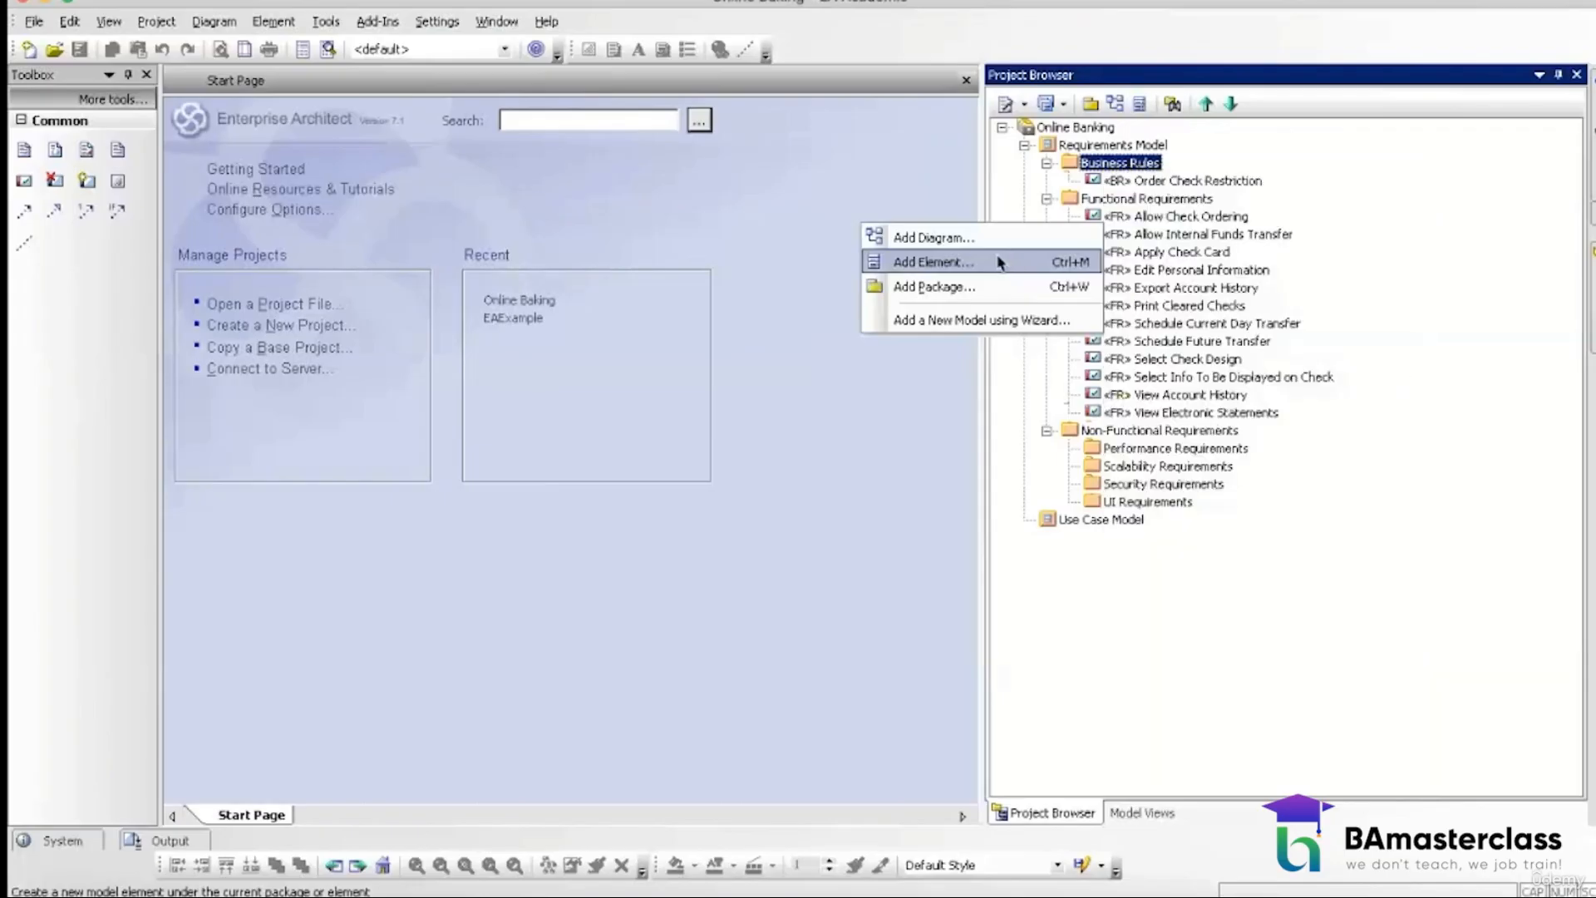
pyautogui.write('Maxim')
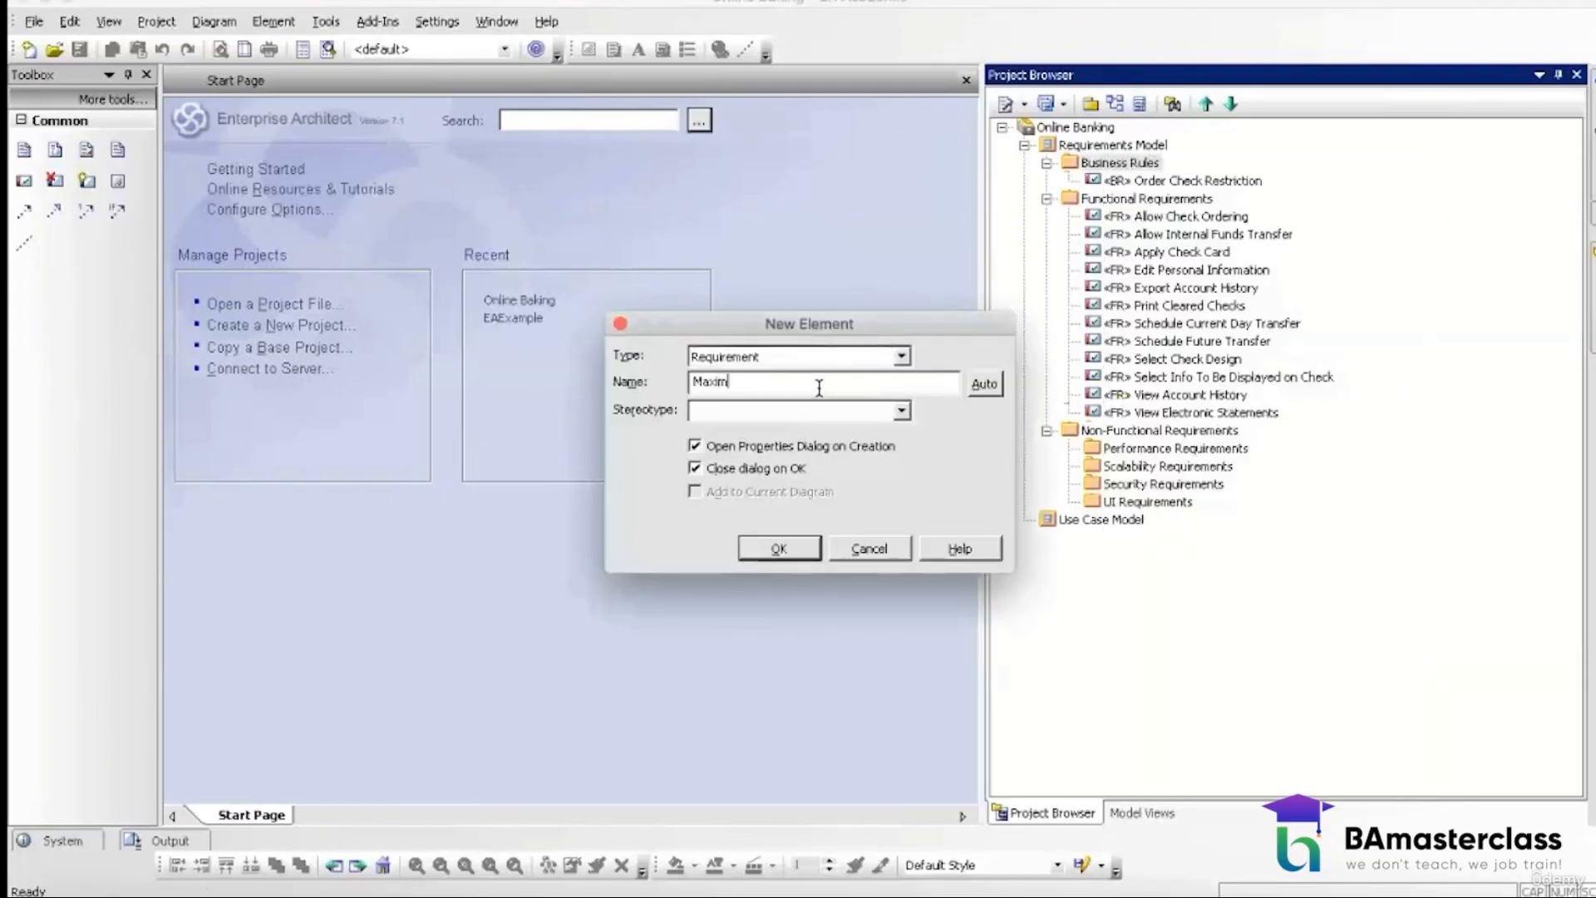
pyautogui.write('um Transfer Amount')
pyautogui.click(805, 409)
pyautogui.write('BR')
pyautogui.click(778, 547)
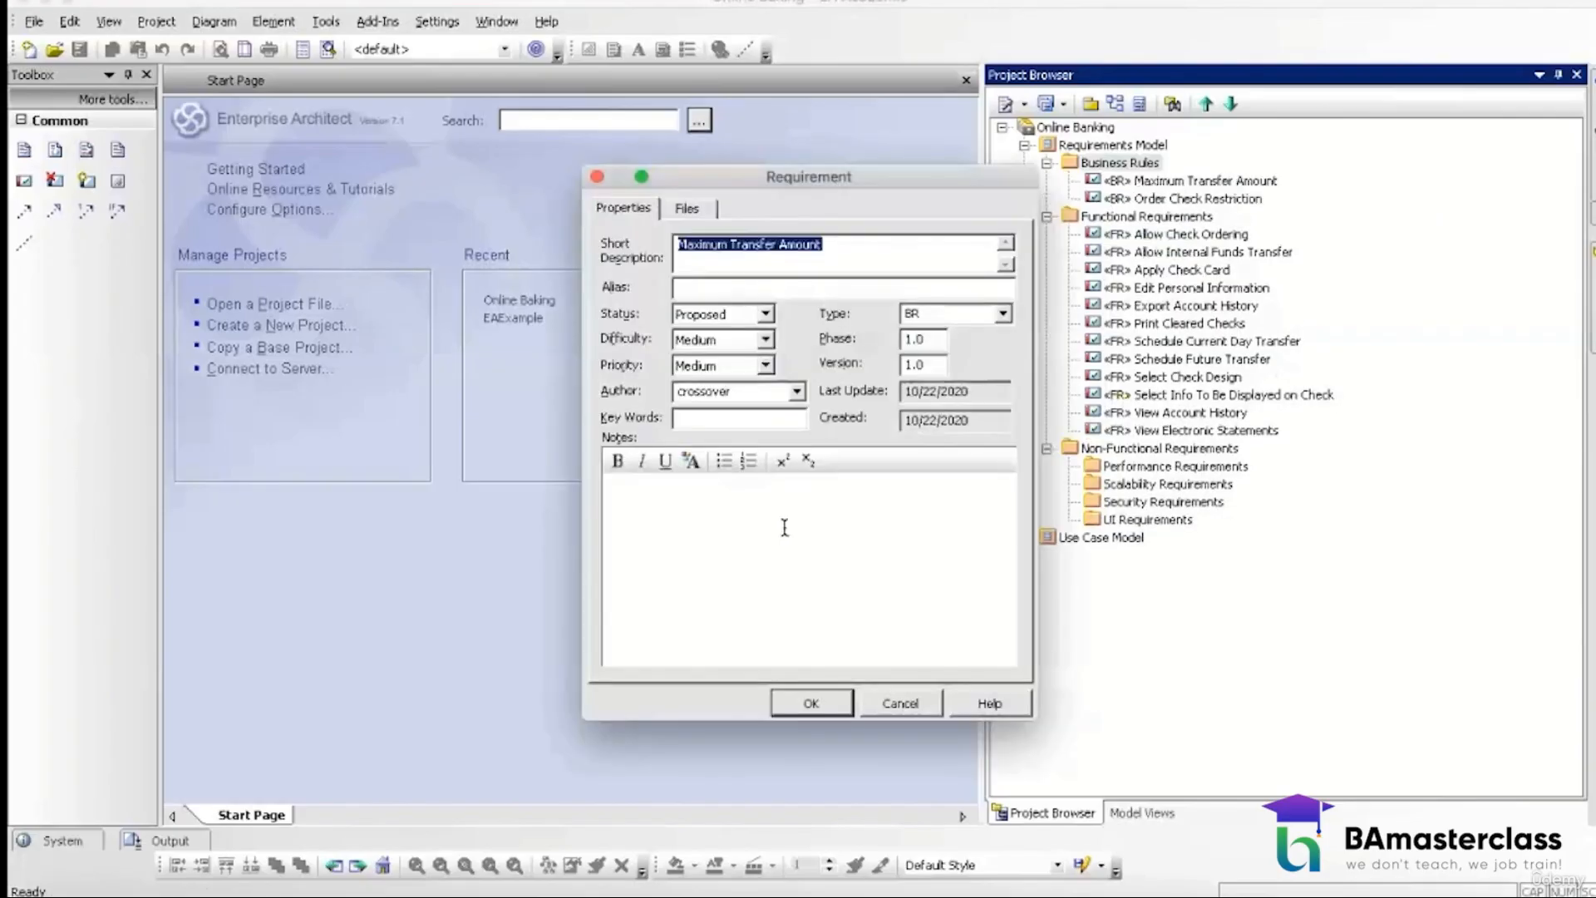
# Step: Enter "Maximum amount that can be transferred in a single business day is $10,000.00" in the rule's notes and save it
pyautogui.click(783, 527)
pyautogui.write('Maxim')
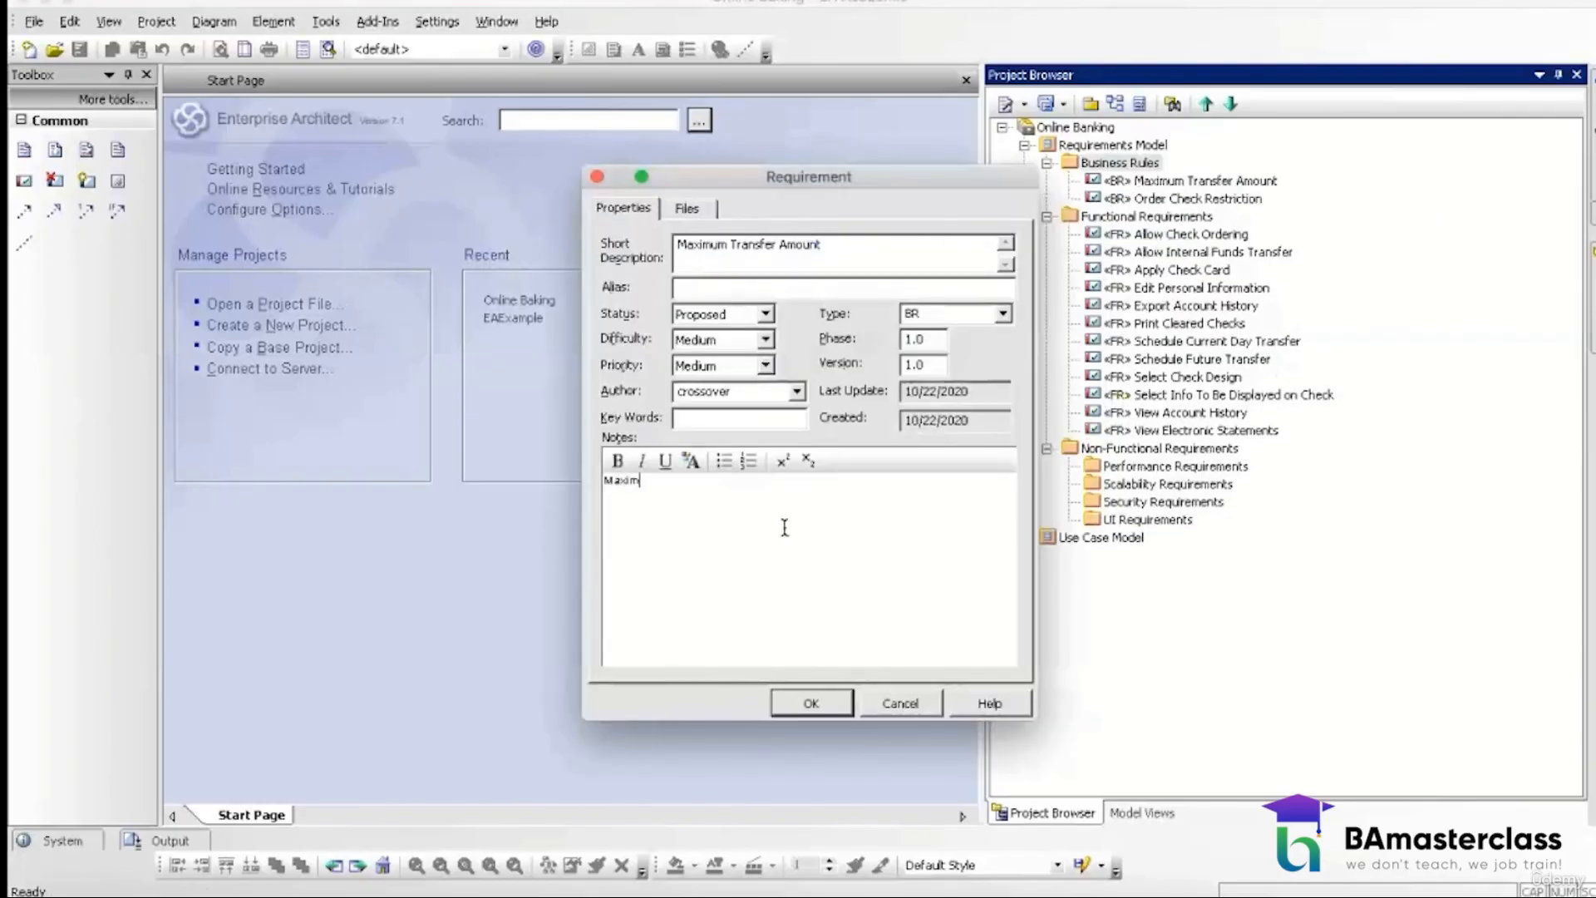
pyautogui.write('um amount that can be t')
pyautogui.write('ransferred in')
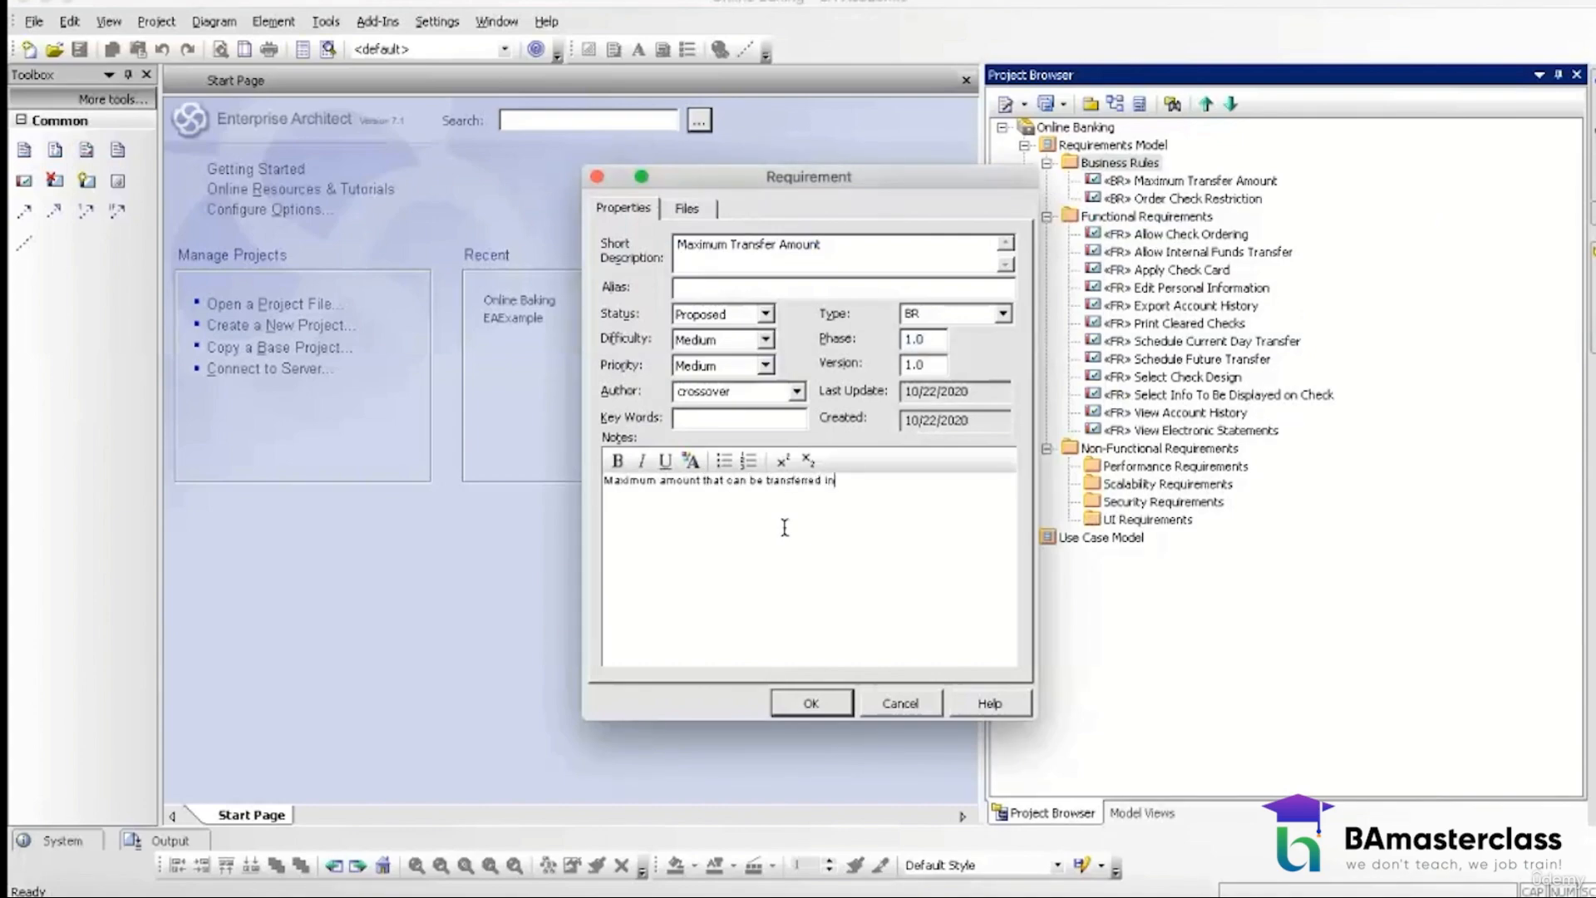
pyautogui.write(' a single business day is $10,0')
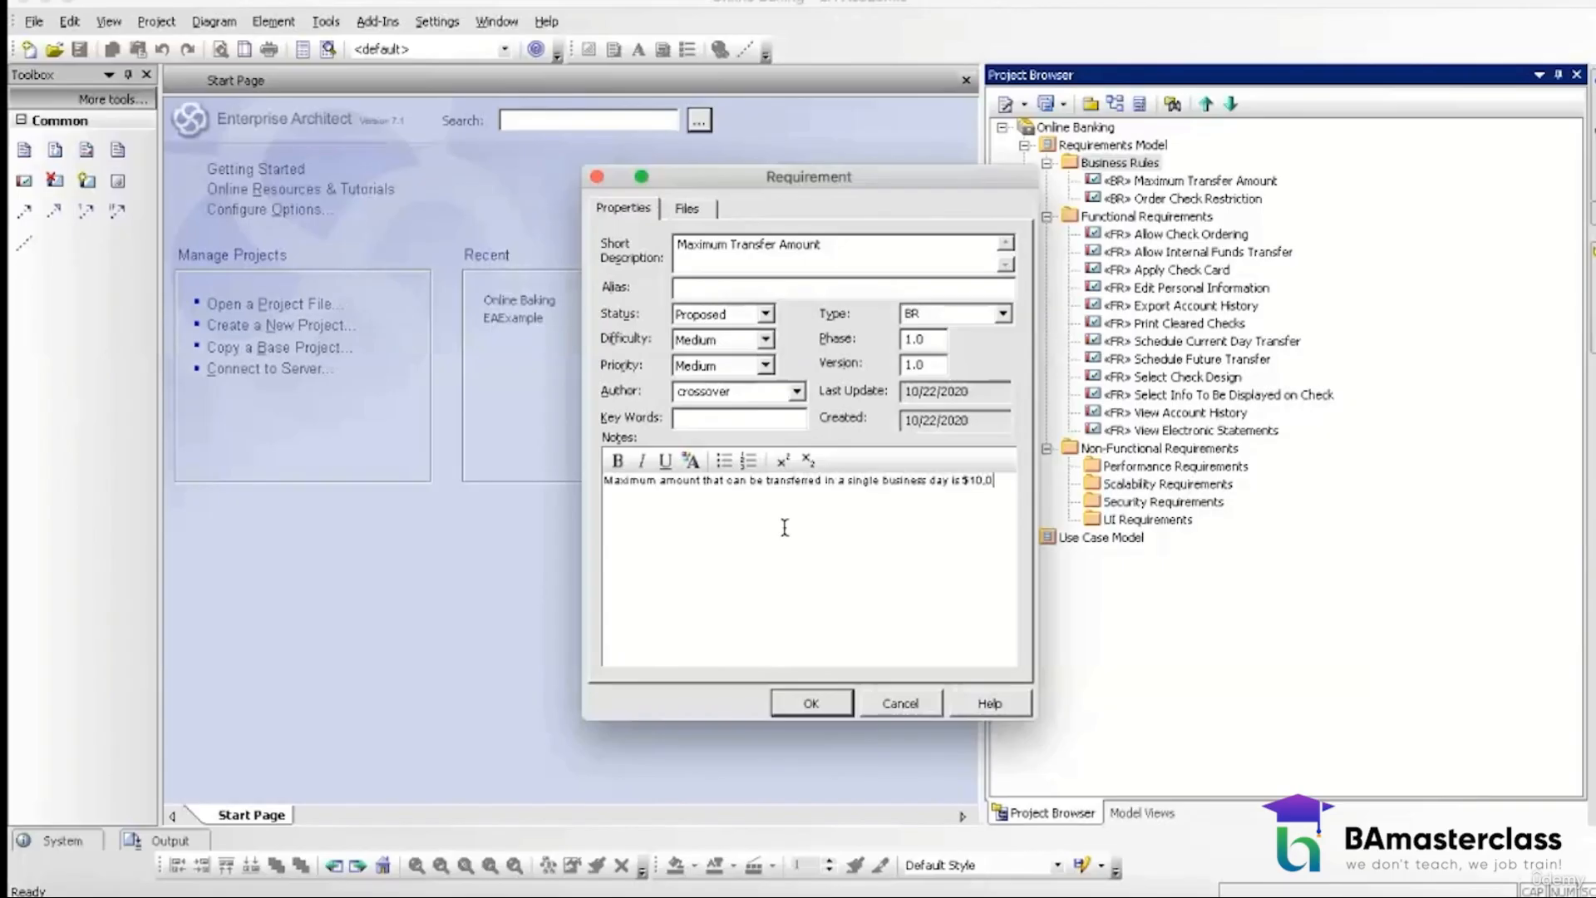
pyautogui.write('00.00')
pyautogui.click(792, 705)
# Step: Check the third business rule in Word and start a new requirement element in Enterprise Architect's Business Rules package
pyautogui.click(728, 881)
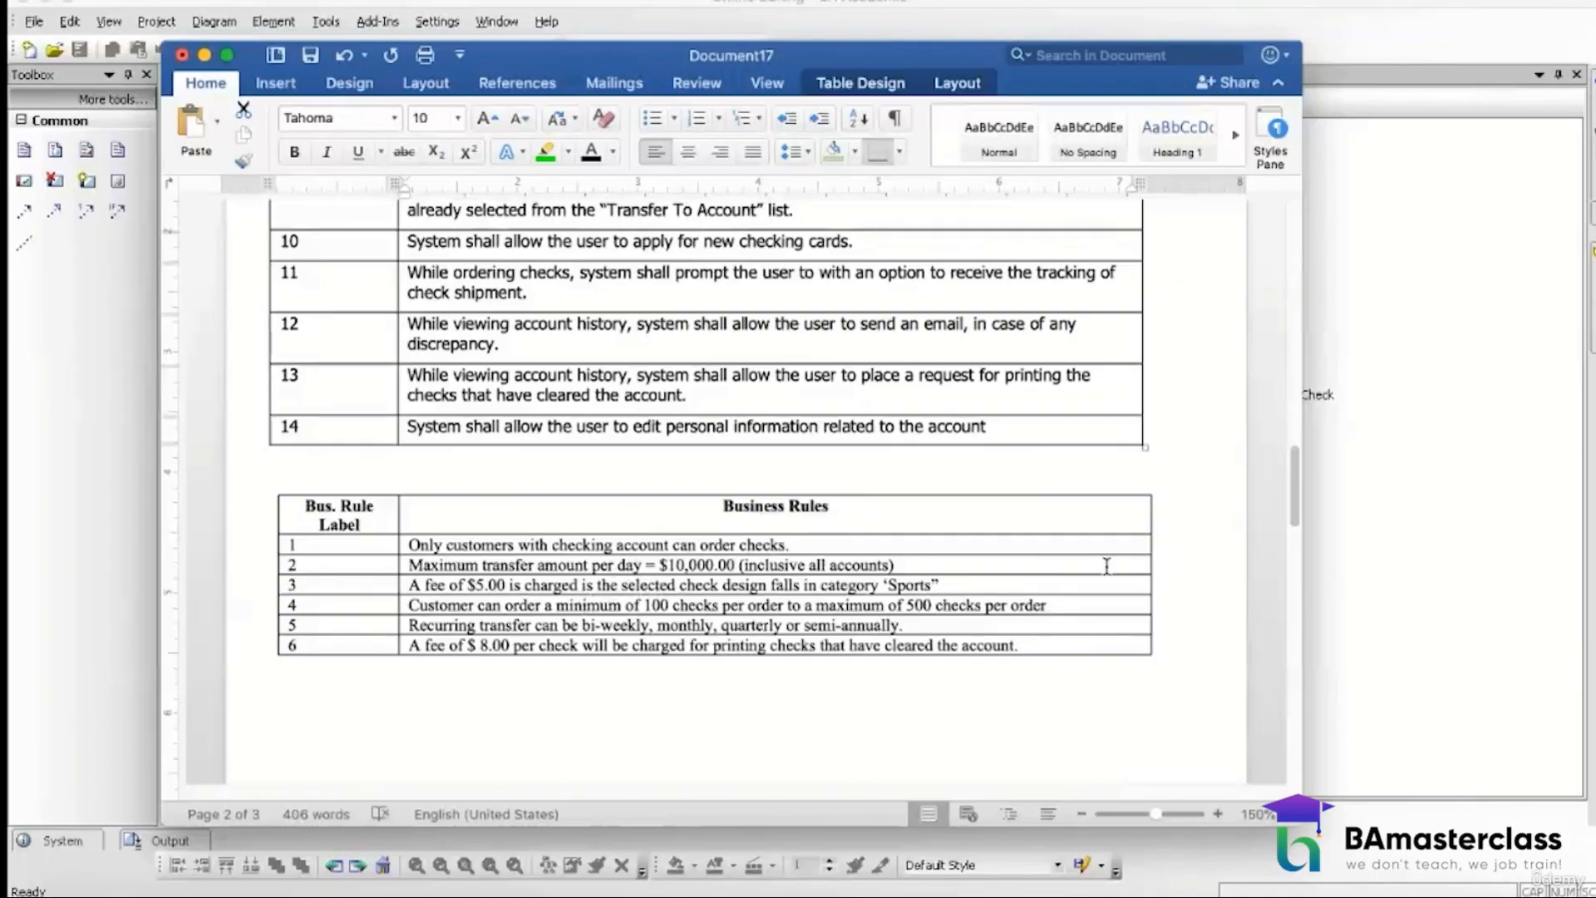
pyautogui.click(1386, 532)
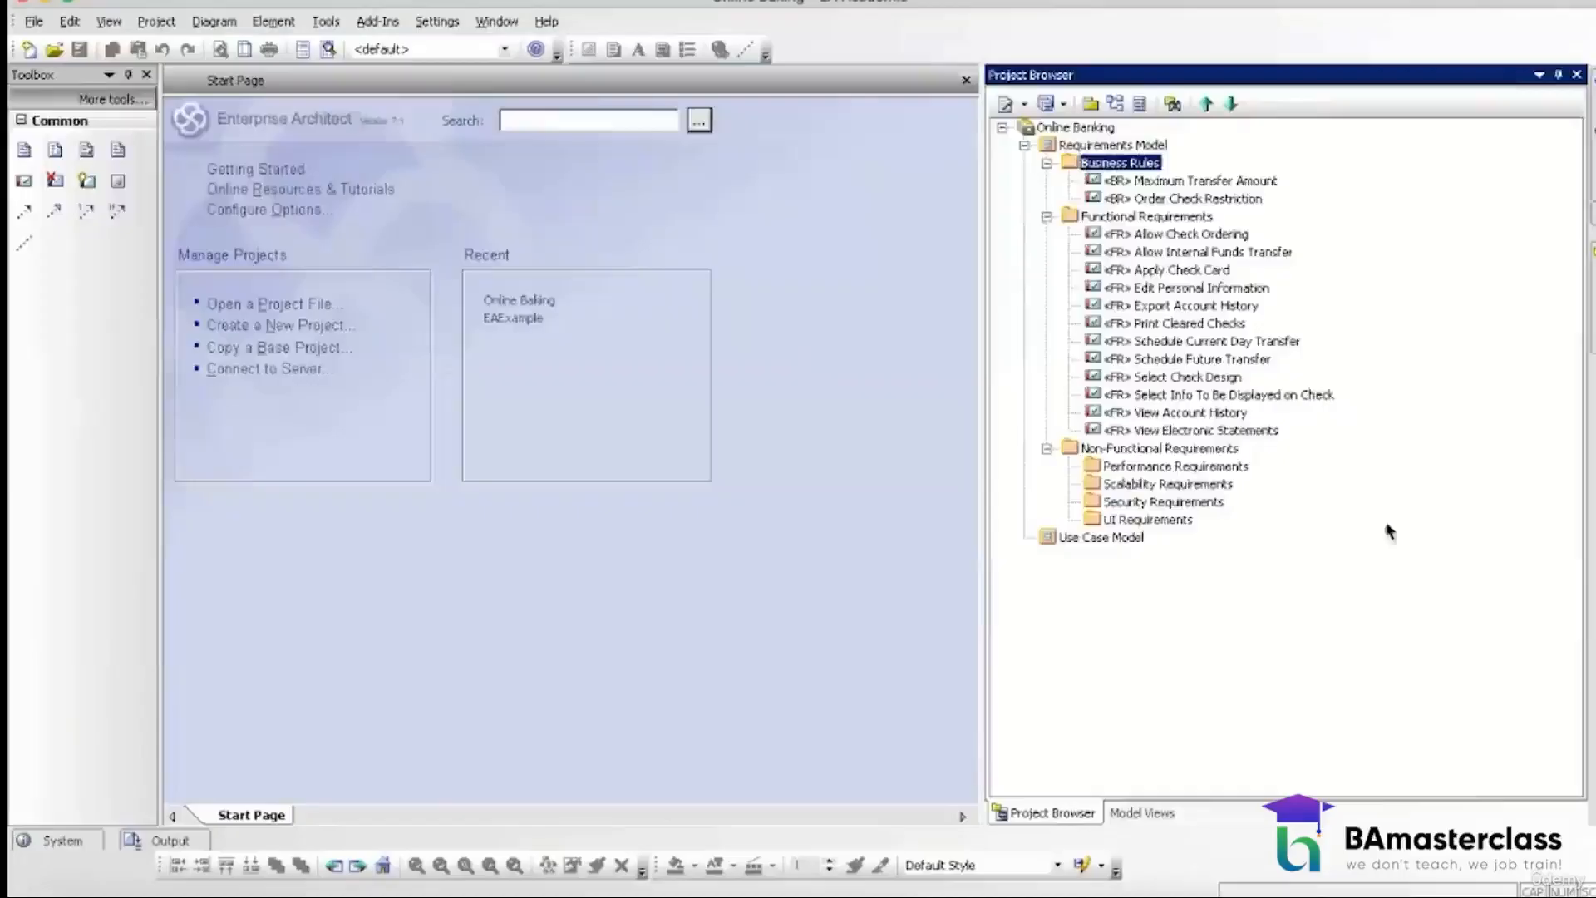
pyautogui.rightClick(1145, 171)
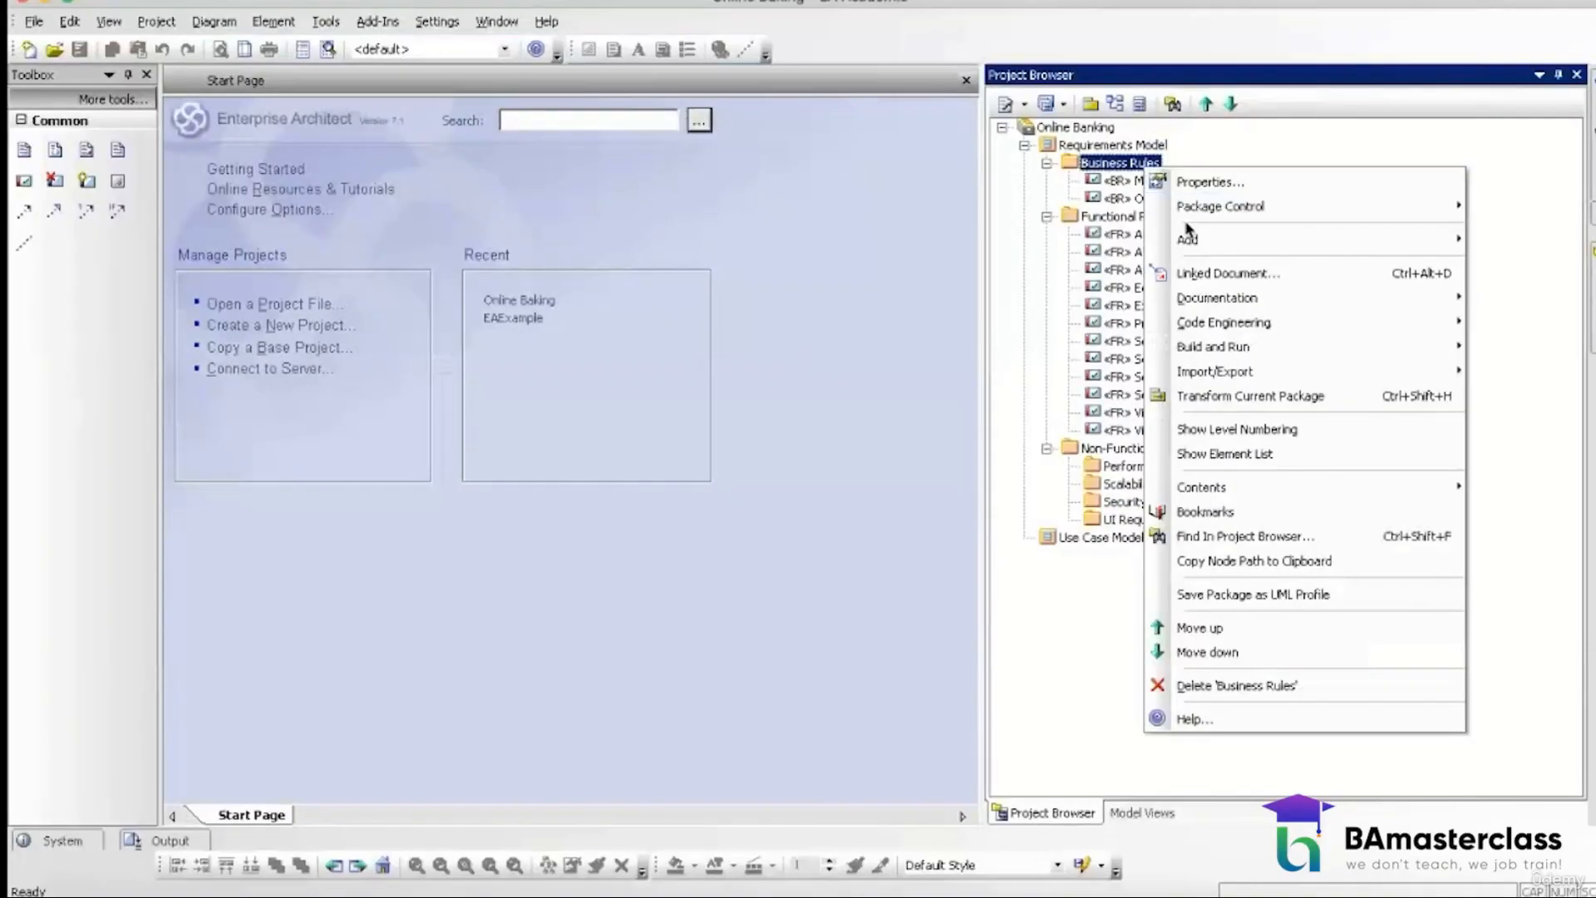
pyautogui.moveTo(1189, 239)
pyautogui.click(1112, 266)
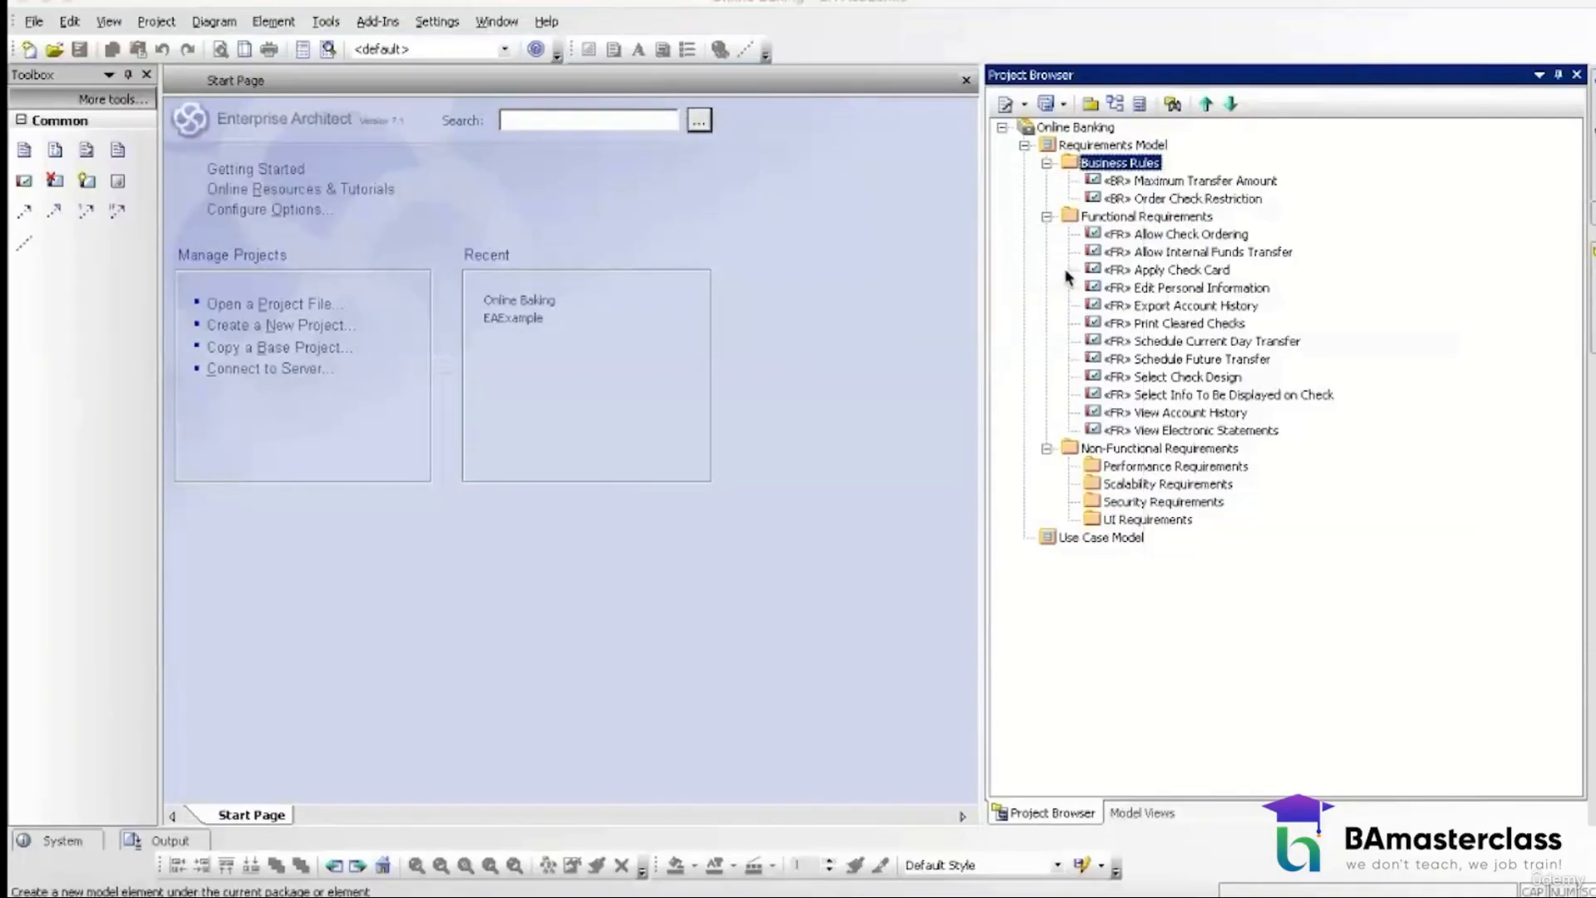
pyautogui.write('Cha')
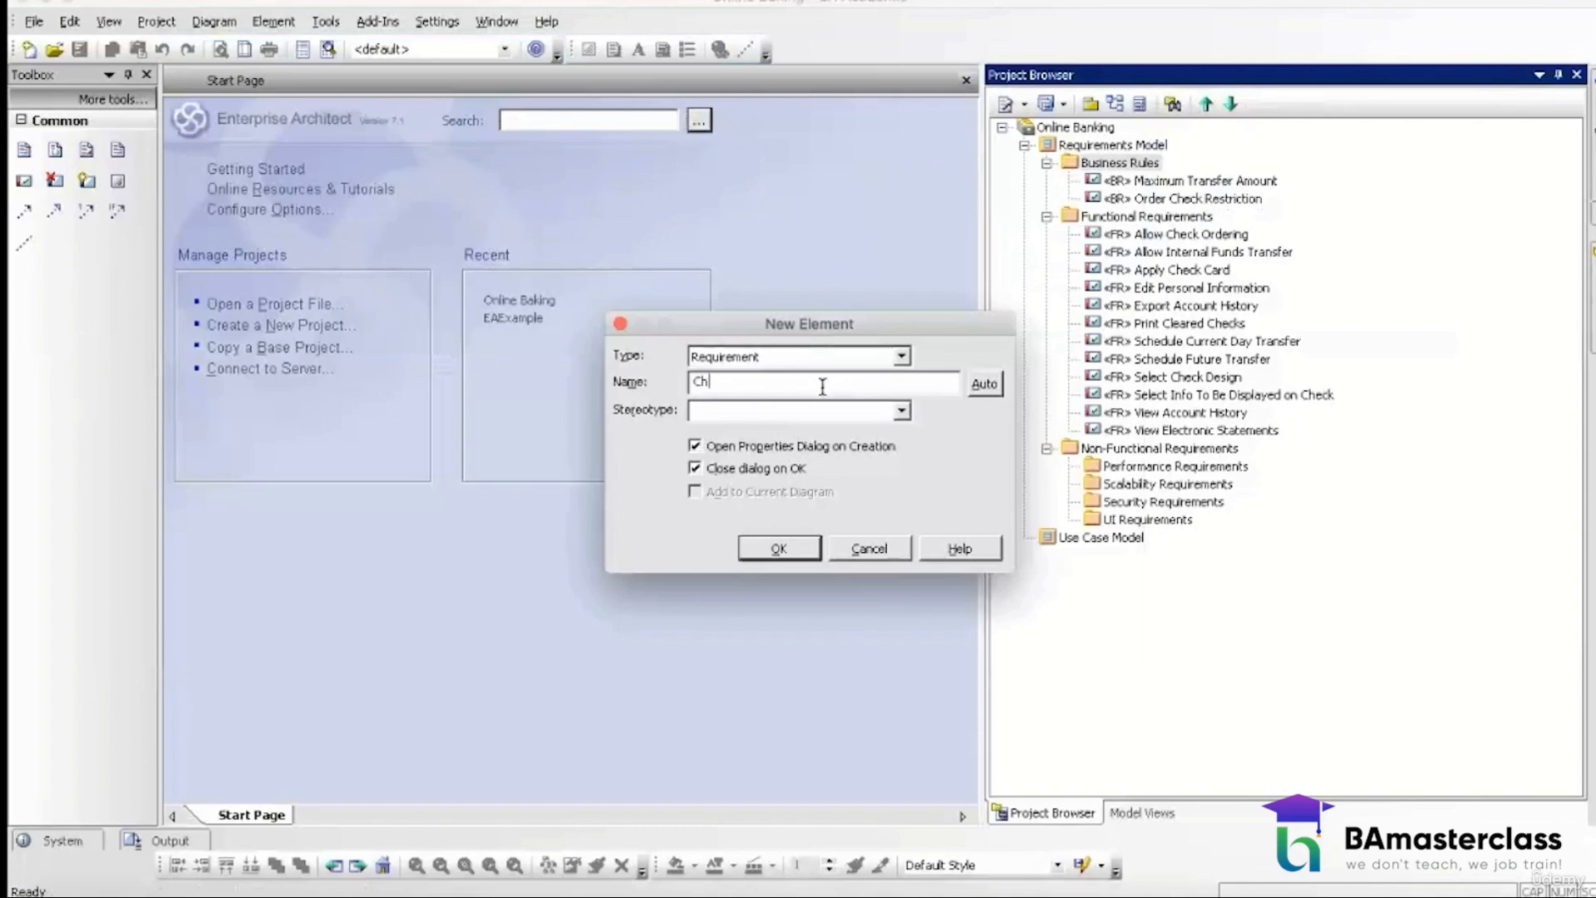
pyautogui.press('BackSpace')
pyautogui.press('BackSpace')
pyautogui.press('BackSpace')
# Step: Name the new rule Premium Design Fee, give it the BR stereotype and create it
pyautogui.write('Premium Design Fee')
pyautogui.click(794, 409)
pyautogui.write('BR')
pyautogui.click(779, 549)
# Step: State in the rule's notes that a $5 premium design fee per check order is charged if the selected design's category is Sports, and save
pyautogui.click(799, 542)
pyautogui.write('A')
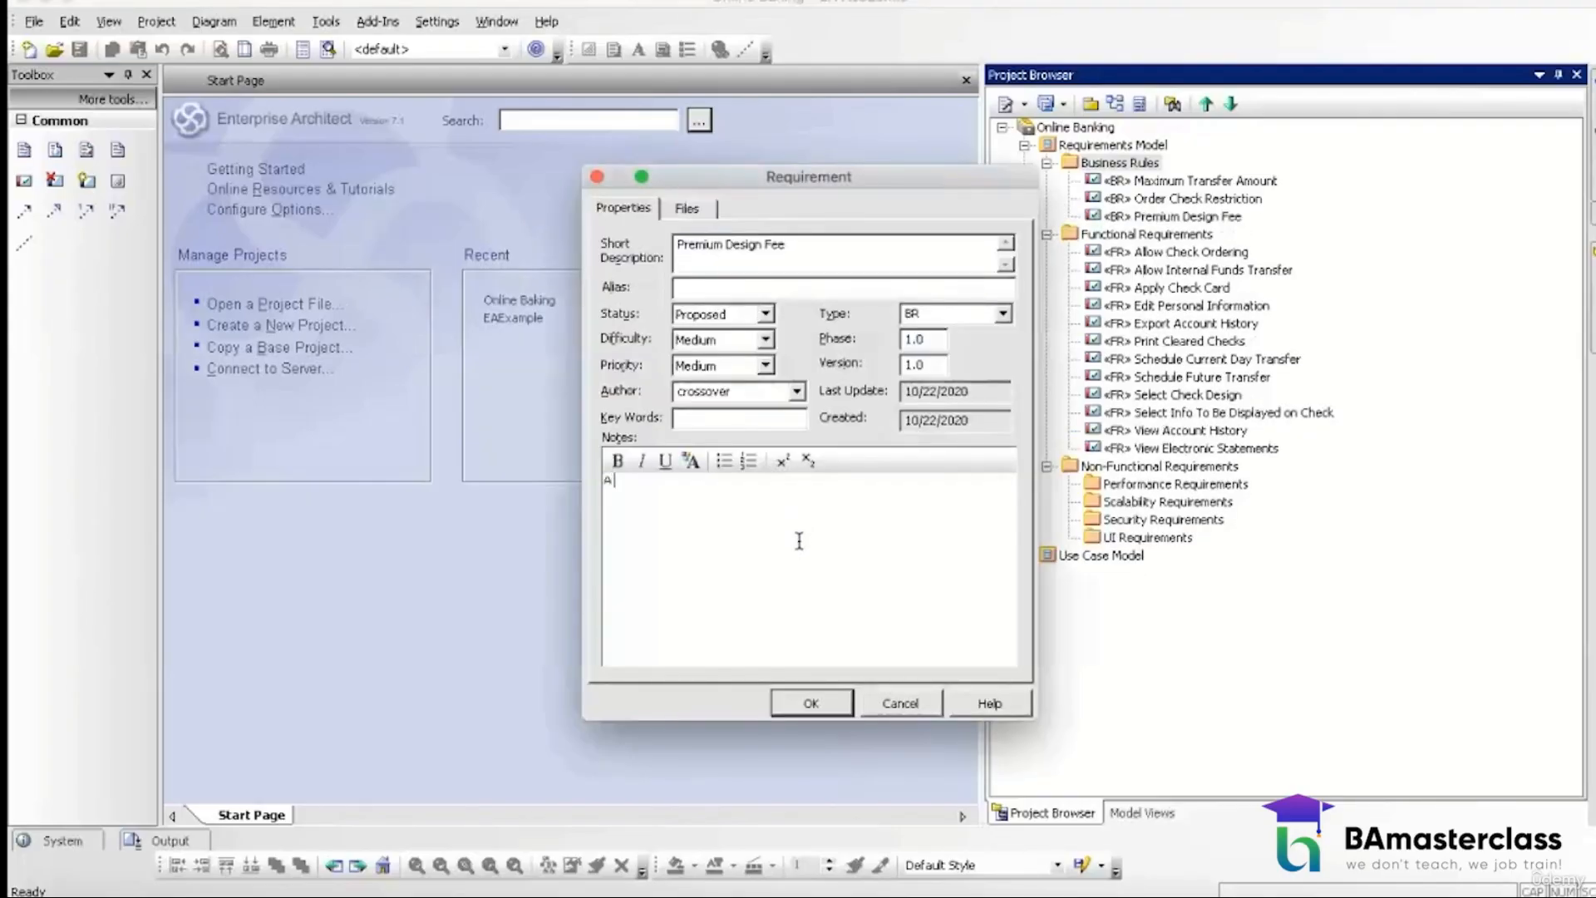
pyautogui.write(' premium design fee of $5 per or')
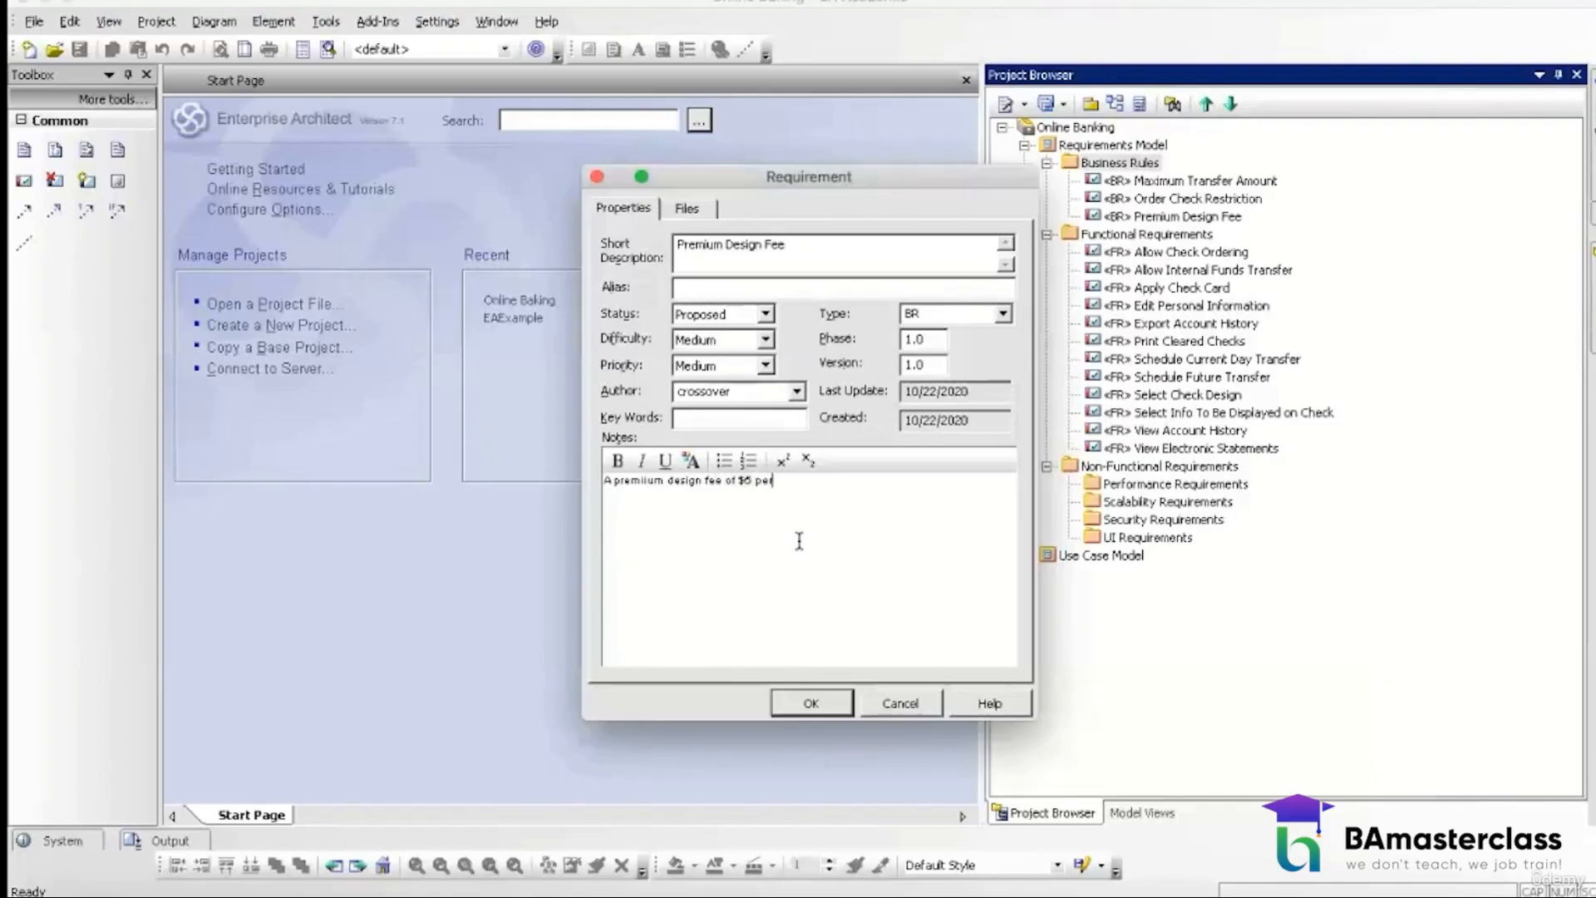
pyautogui.press('BackSpace')
pyautogui.press('BackSpace')
pyautogui.write('check order will be charged ')
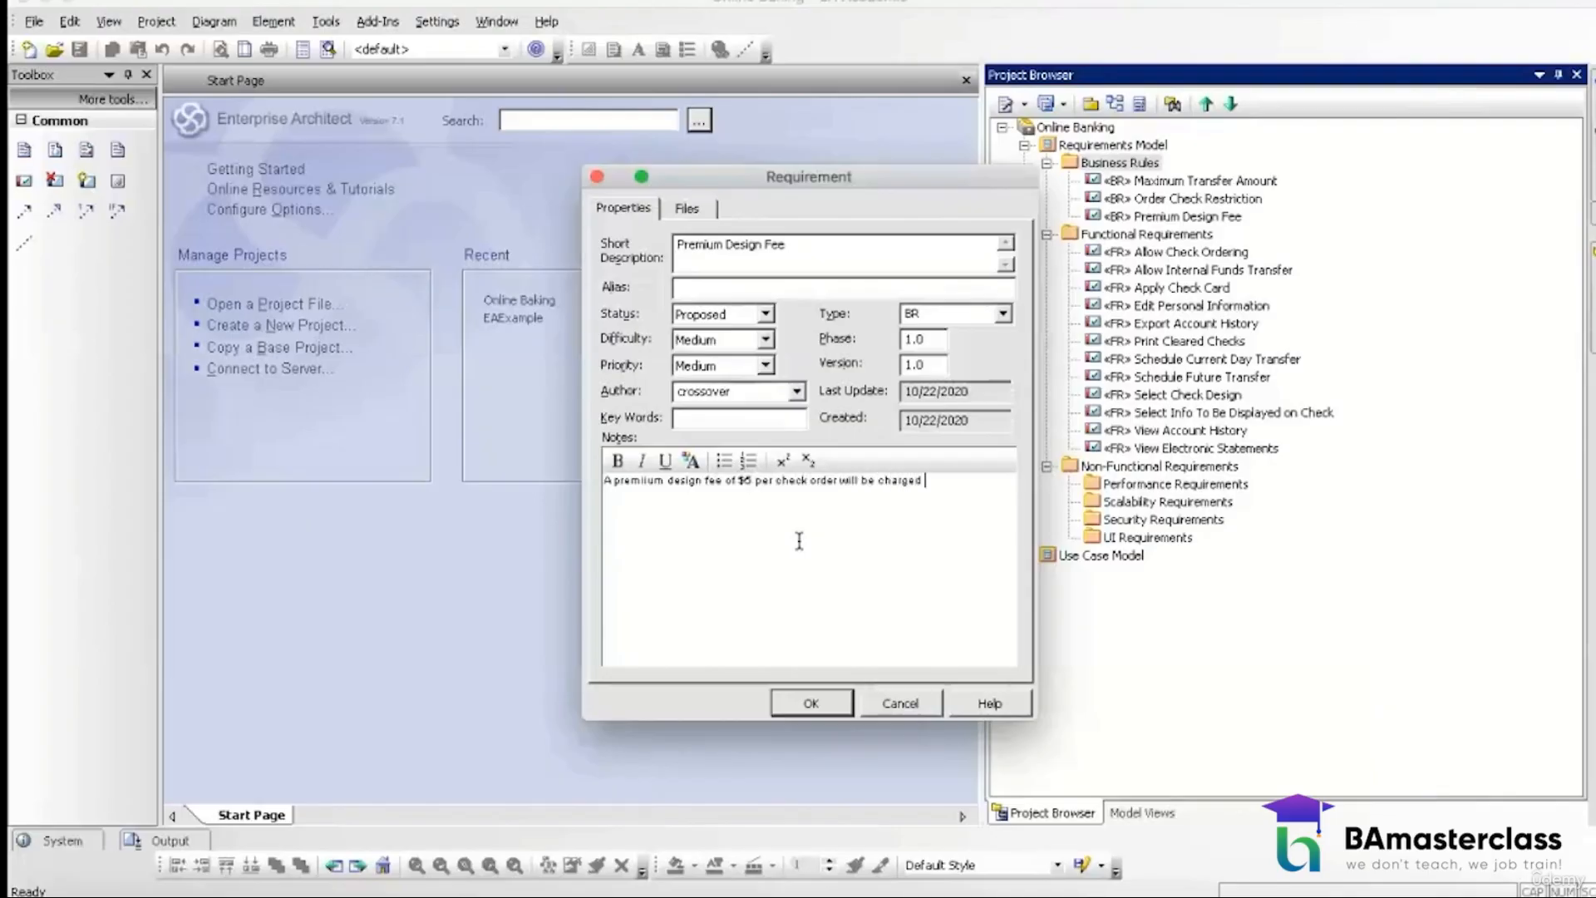
pyautogui.write('if the category to the selected che')
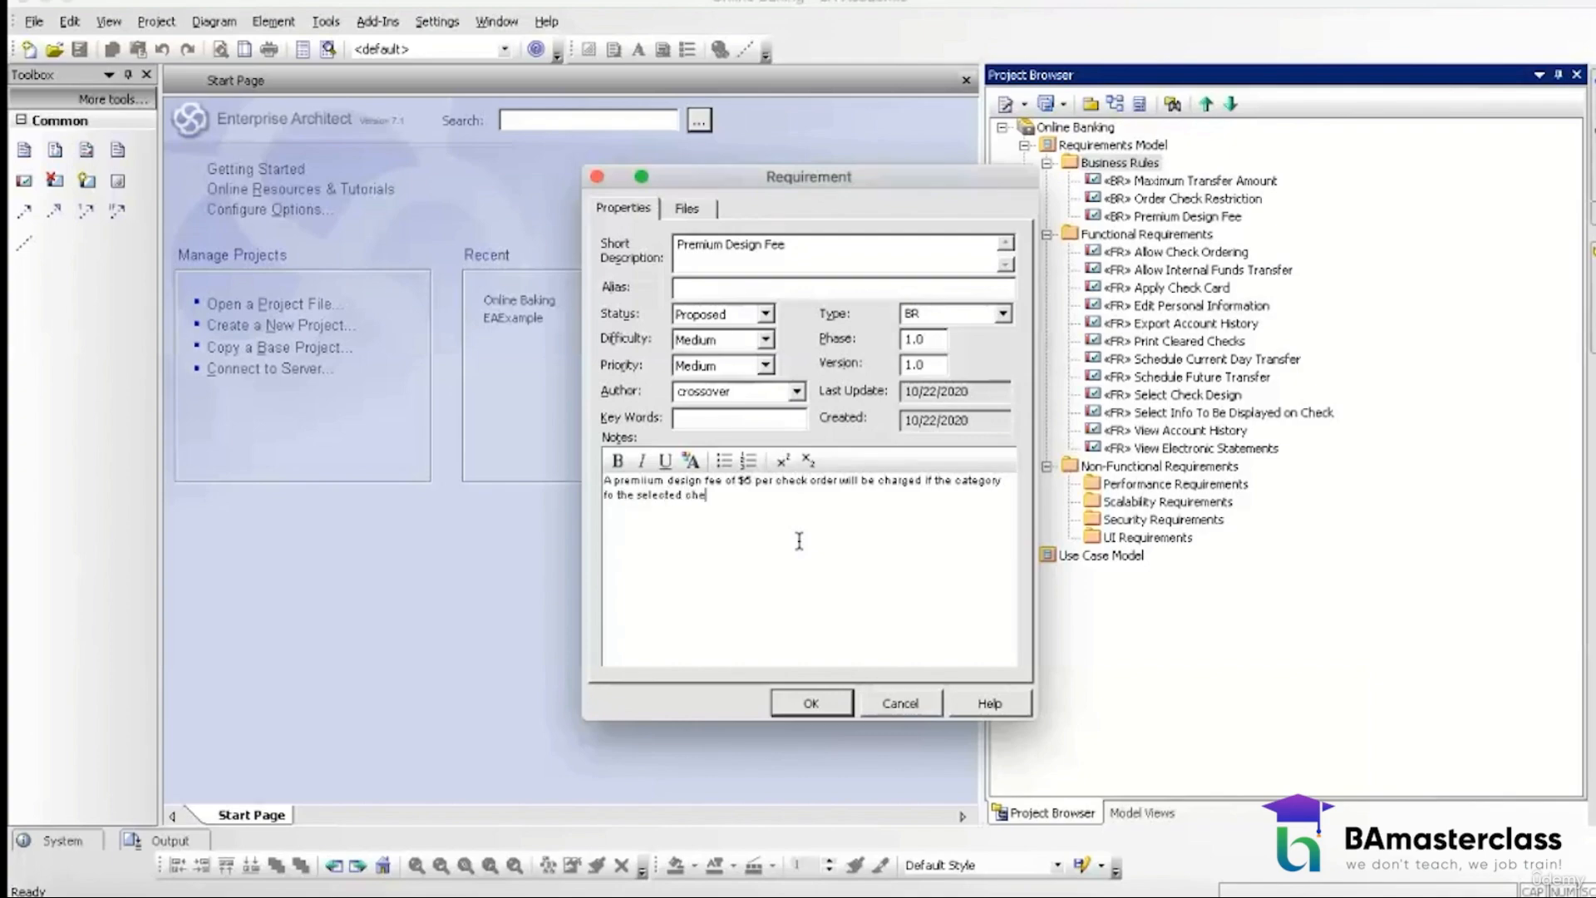
pyautogui.write('k desing is Sports.')
pyautogui.click(811, 702)
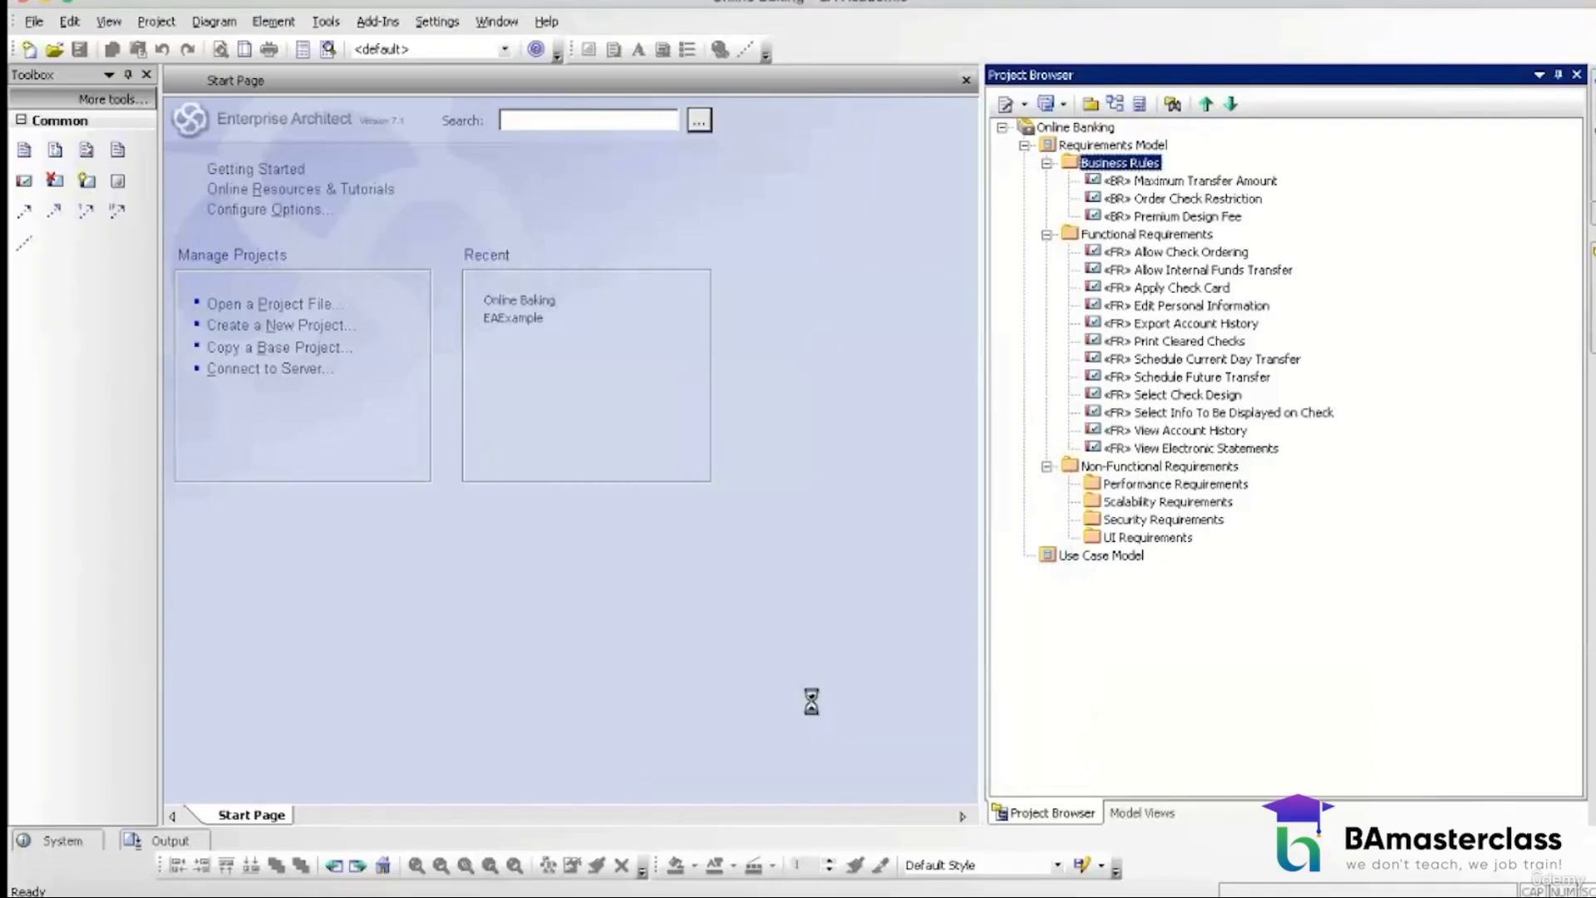
# Step: Check the fourth business rule in Word and start a new requirement element in Enterprise Architect's Business Rules package
pyautogui.click(727, 895)
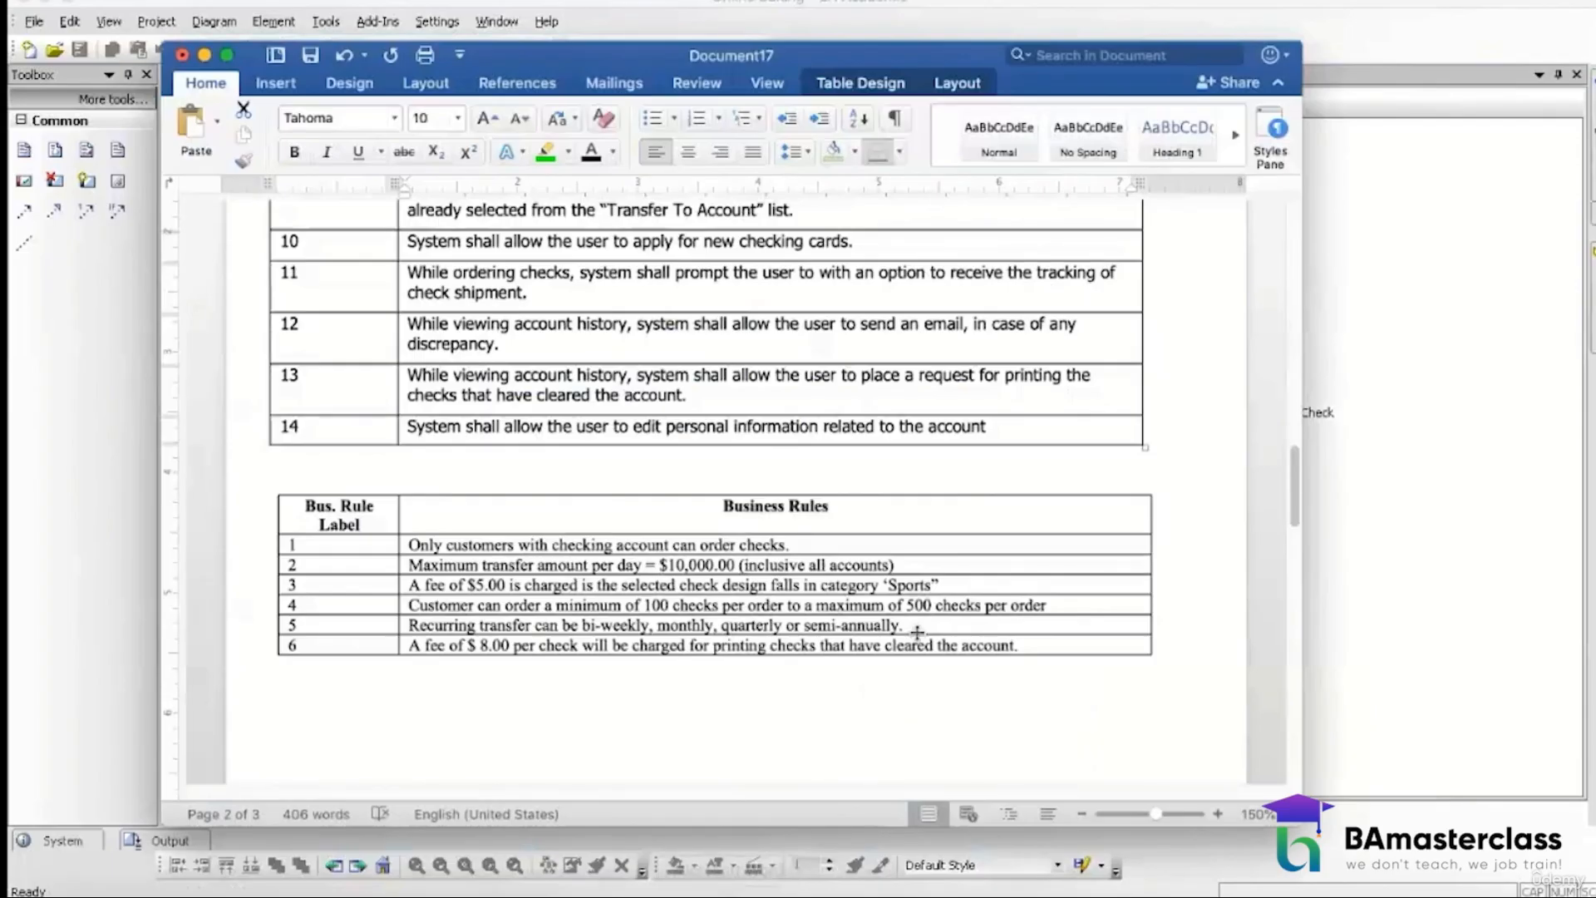
pyautogui.scroll(-2, 917, 632)
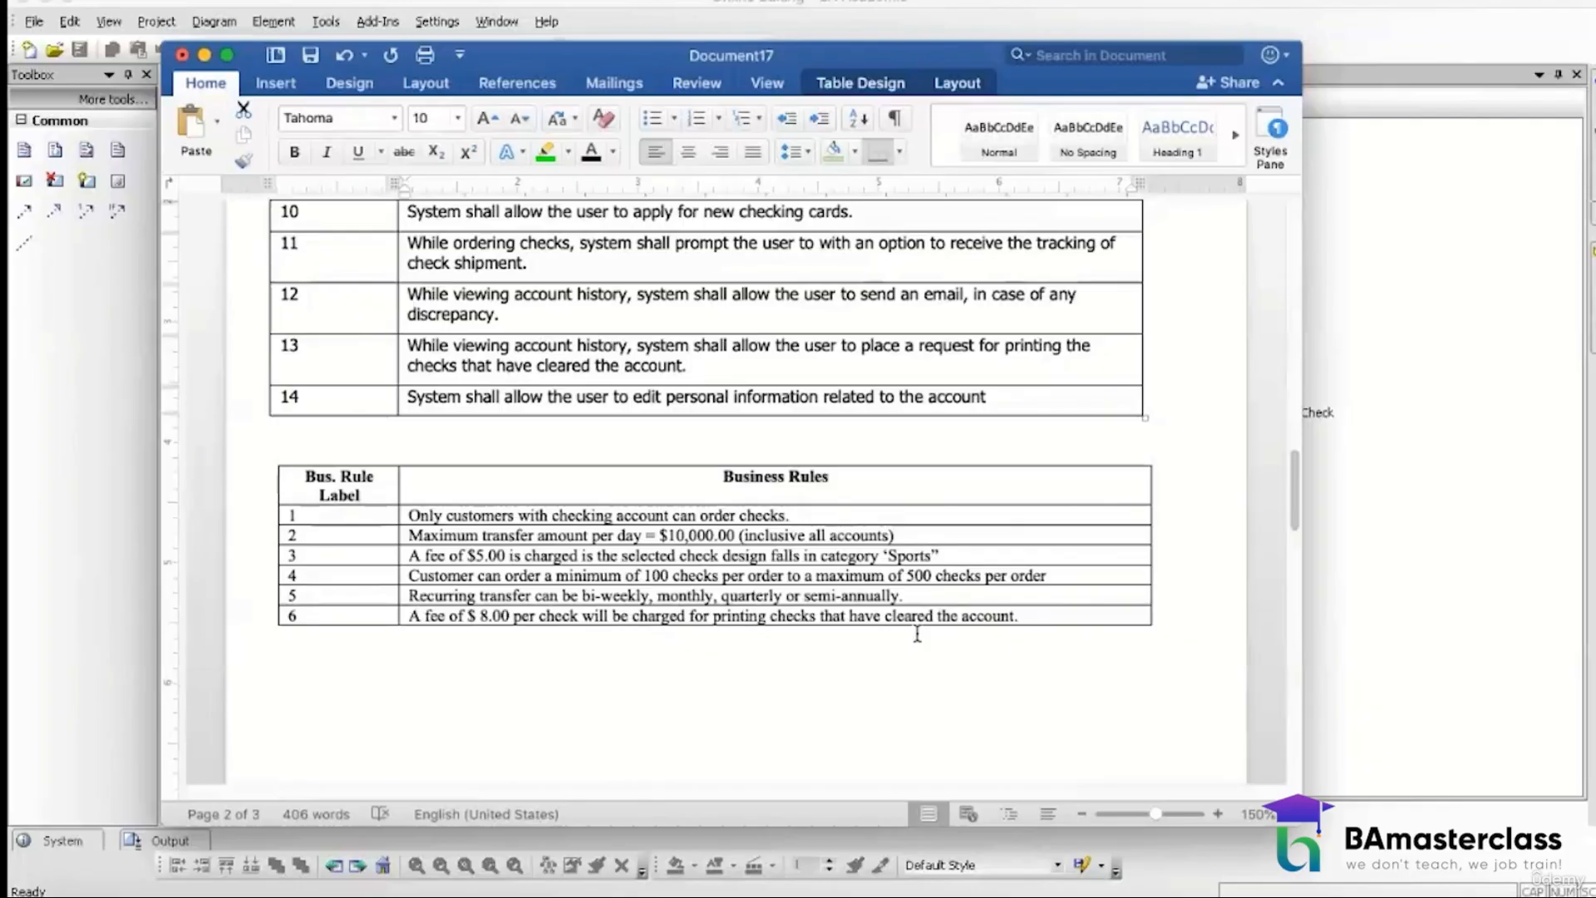
pyautogui.click(1327, 641)
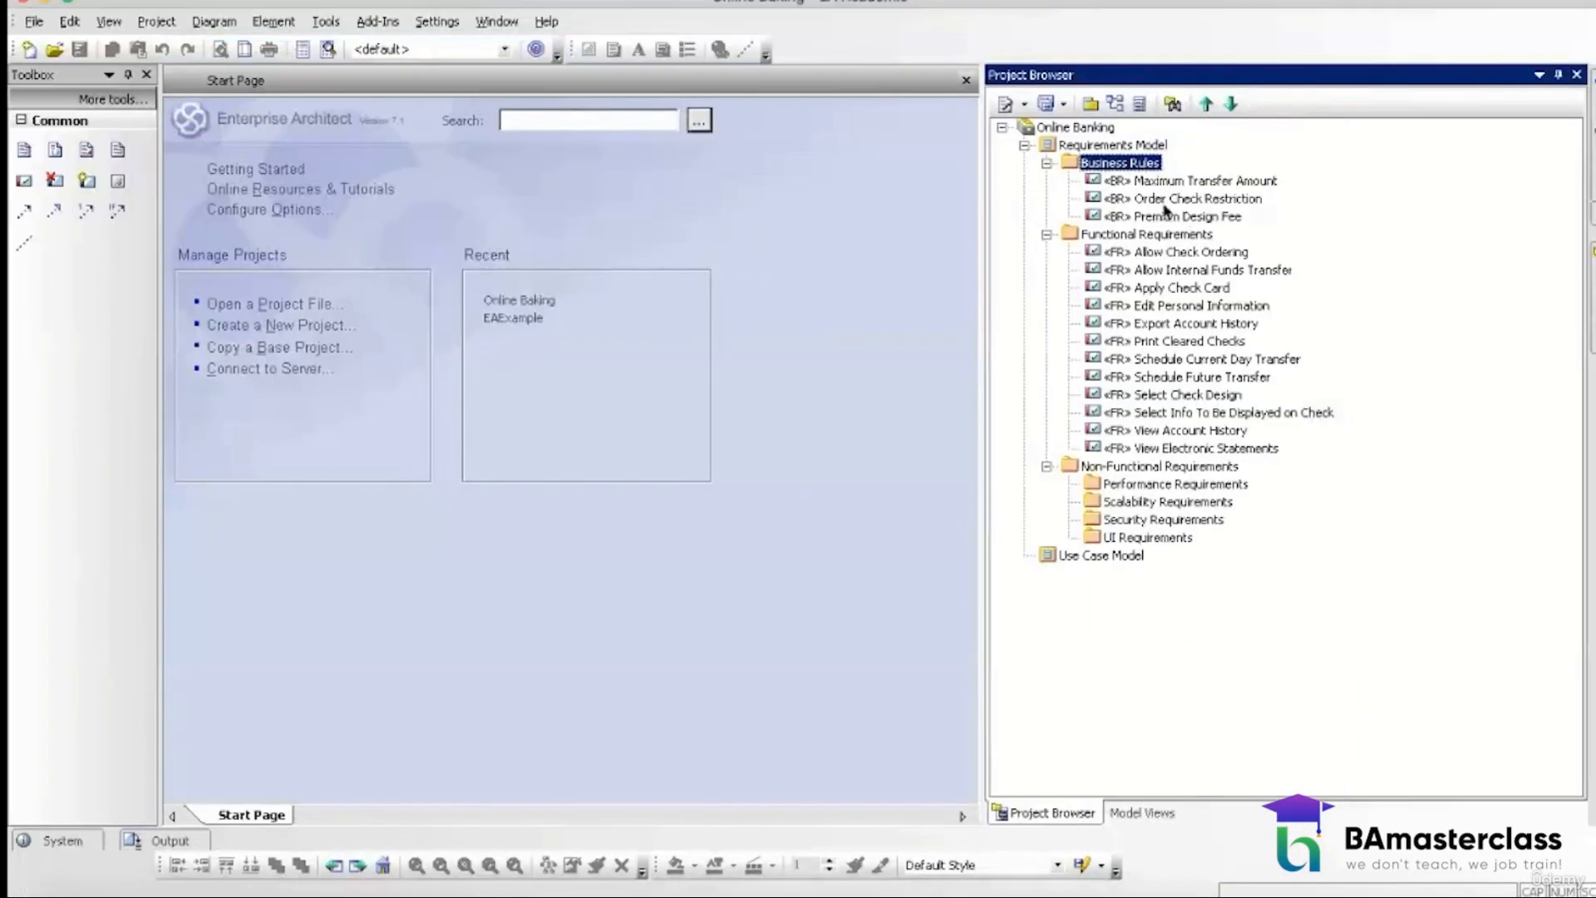
pyautogui.rightClick(1140, 170)
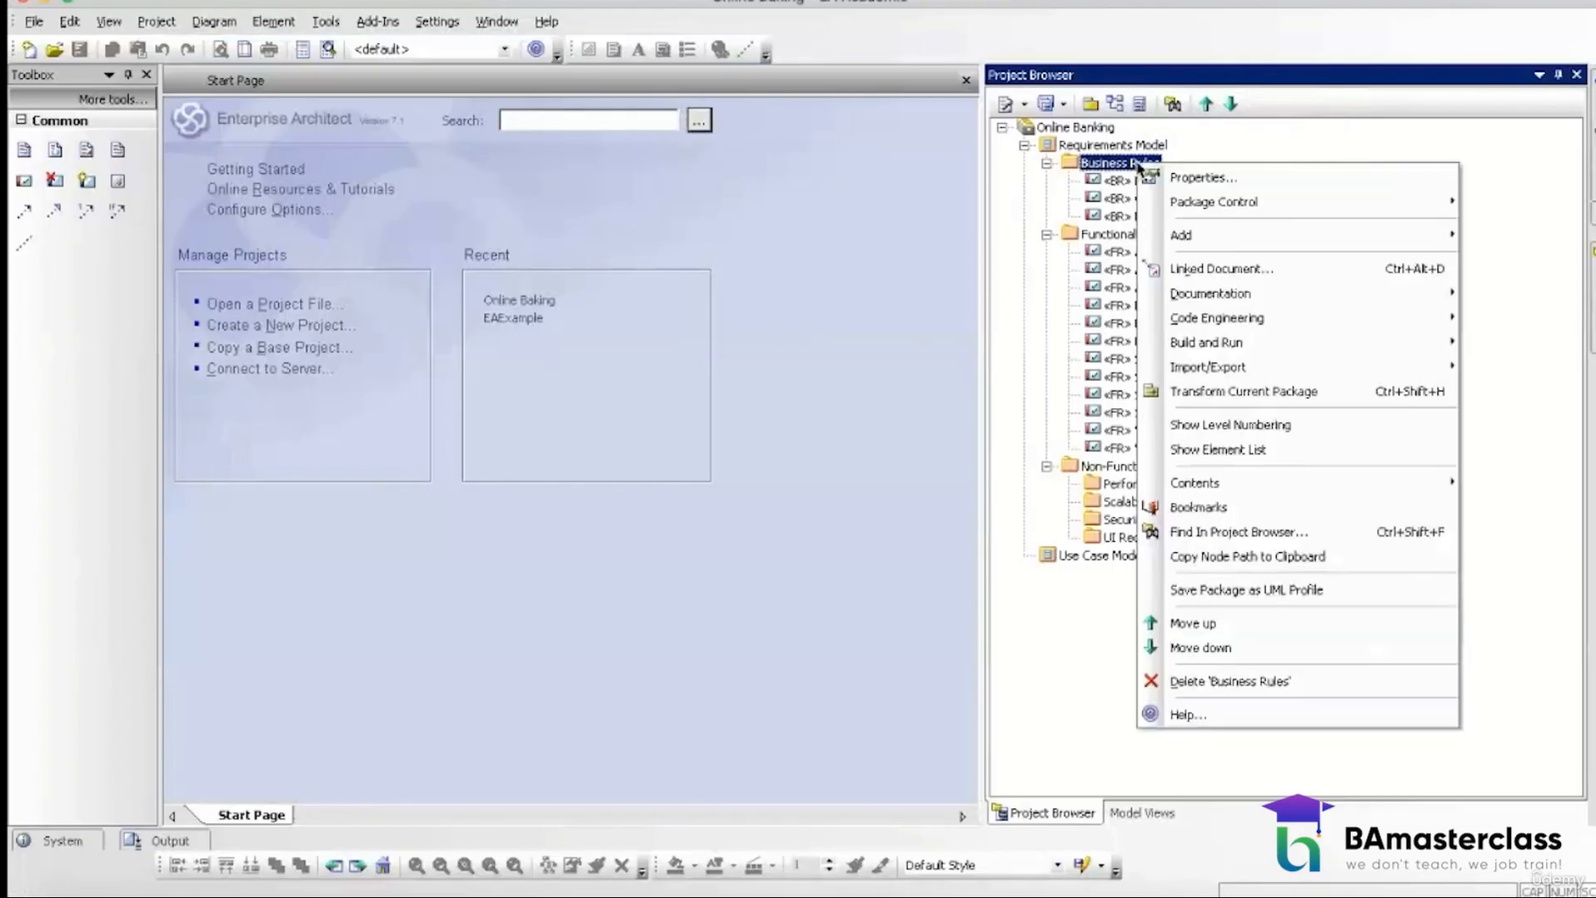
pyautogui.moveTo(1170, 228)
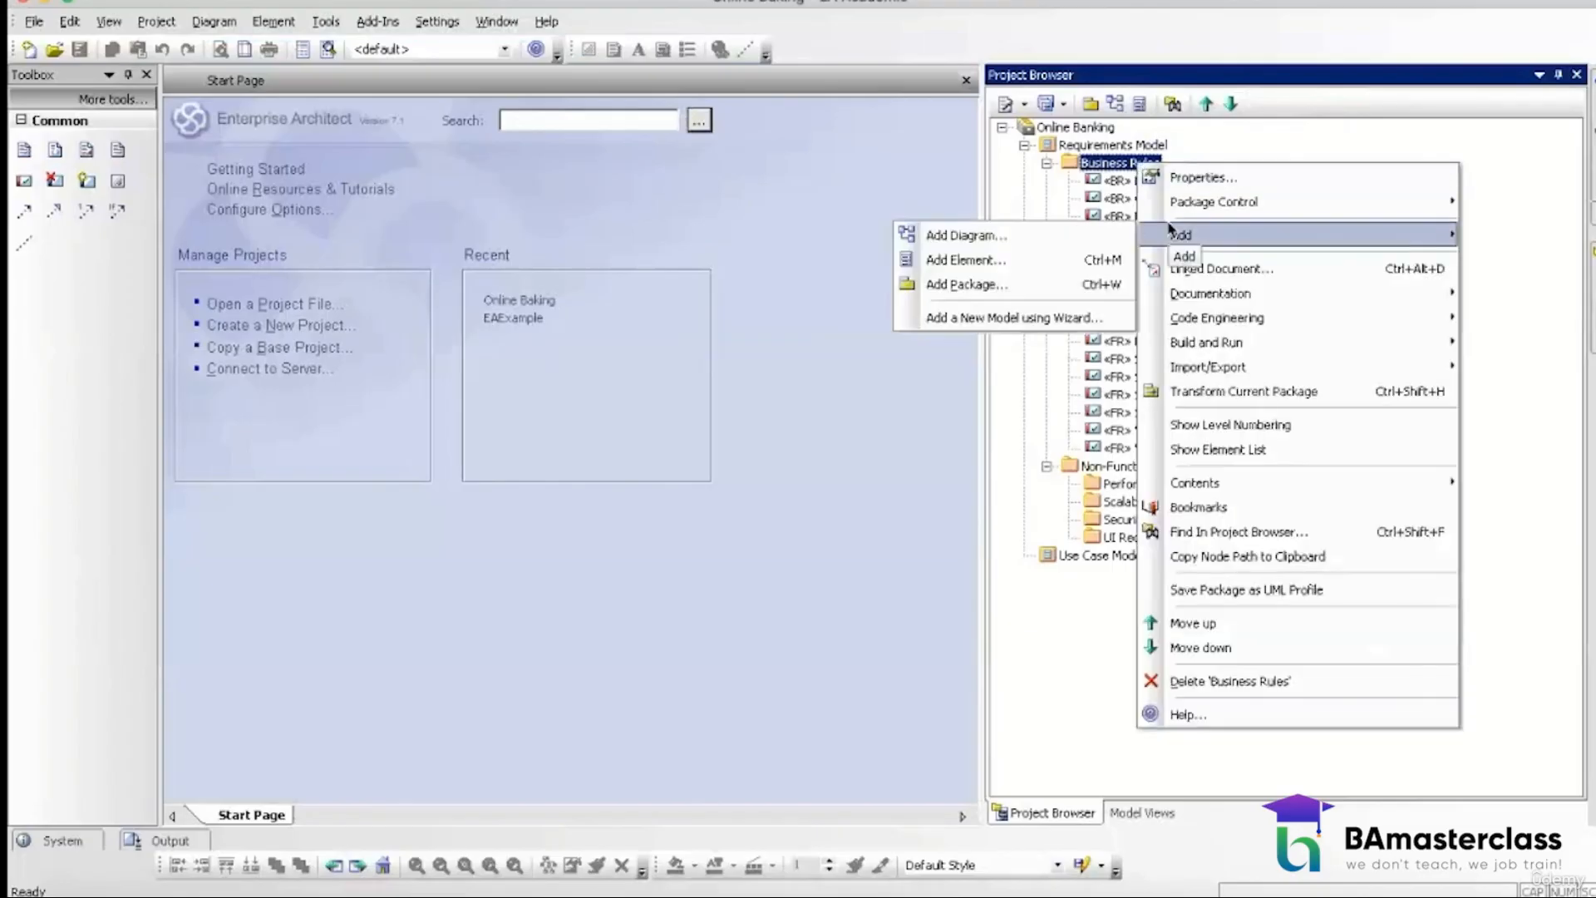
pyautogui.click(1031, 264)
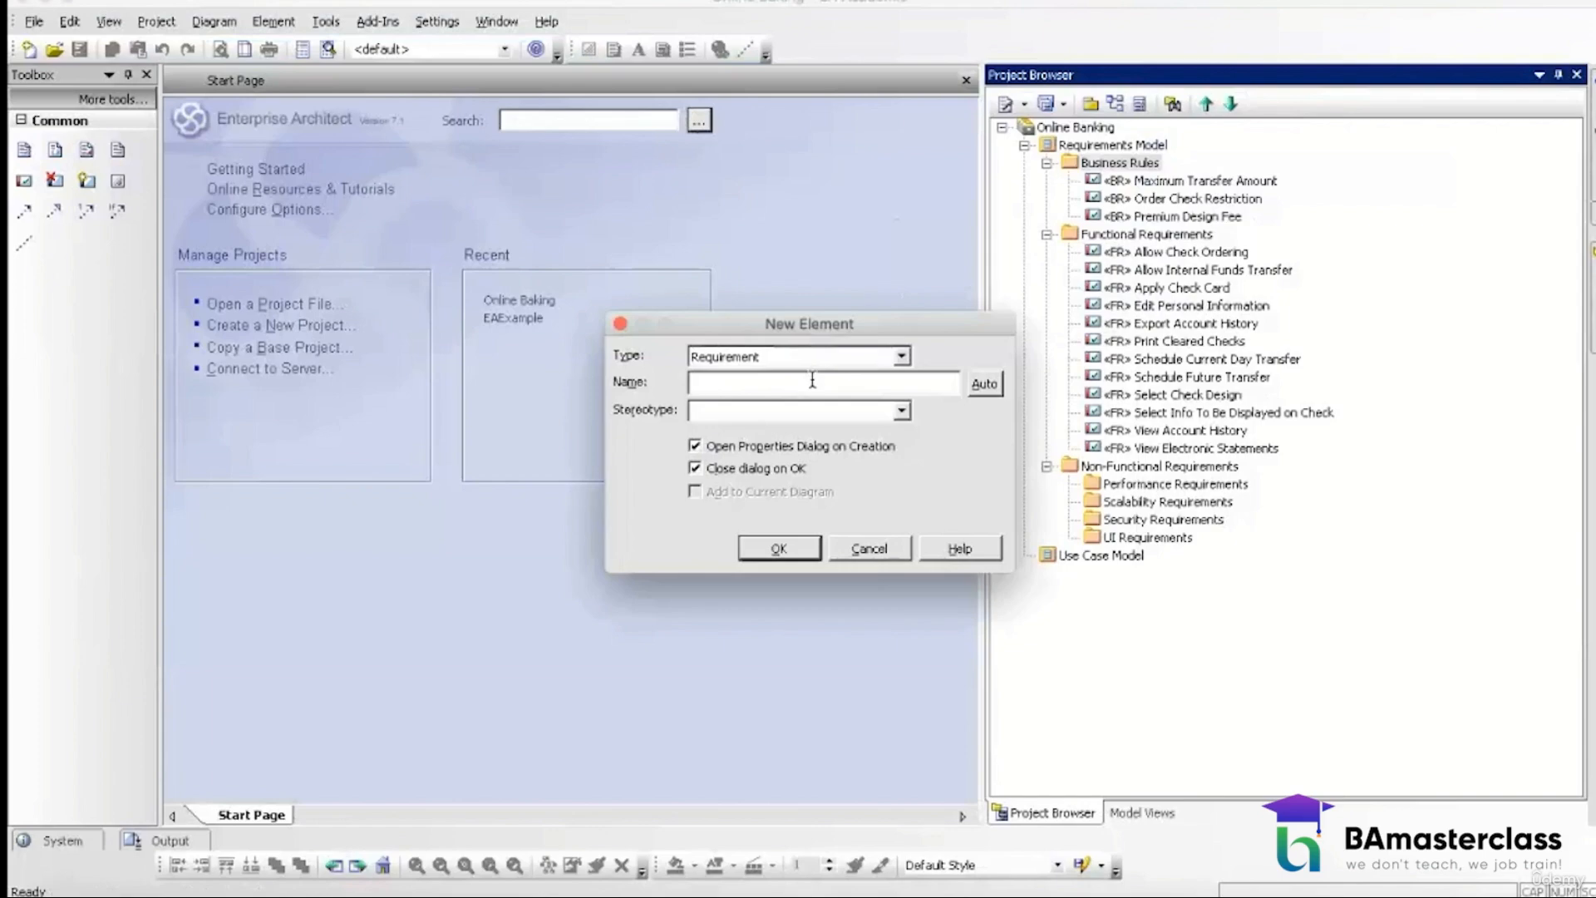
# Step: Name the new rule Check Order Limitations, give it the BR stereotype and create it
pyautogui.write('Check Order Limitatio')
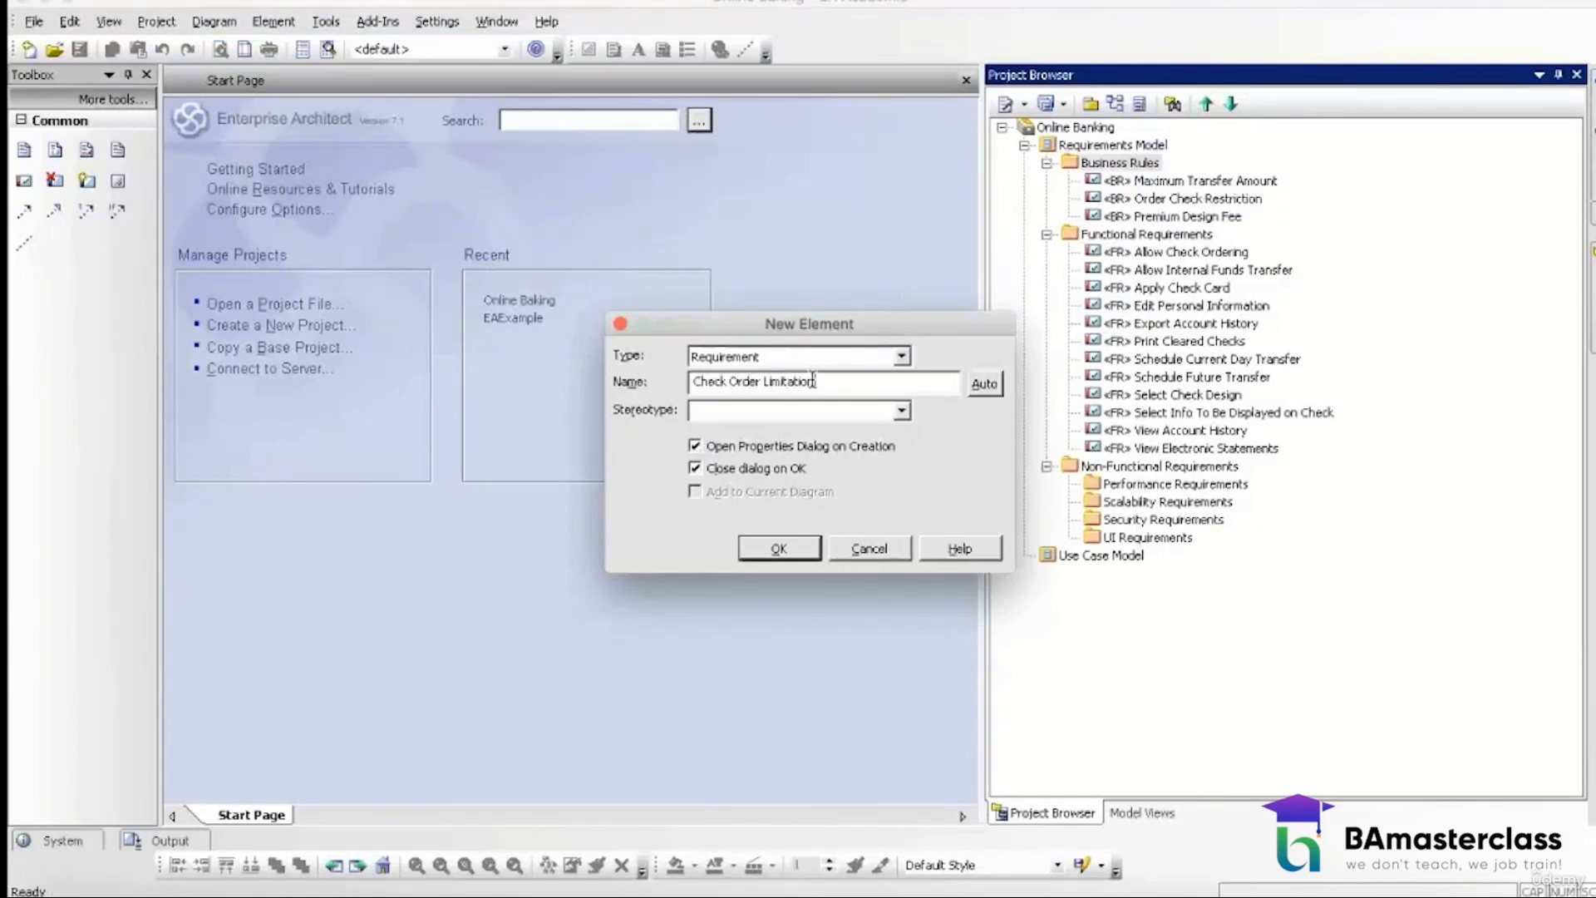
pyautogui.write('ns')
pyautogui.click(795, 408)
pyautogui.write('BR')
pyautogui.click(777, 548)
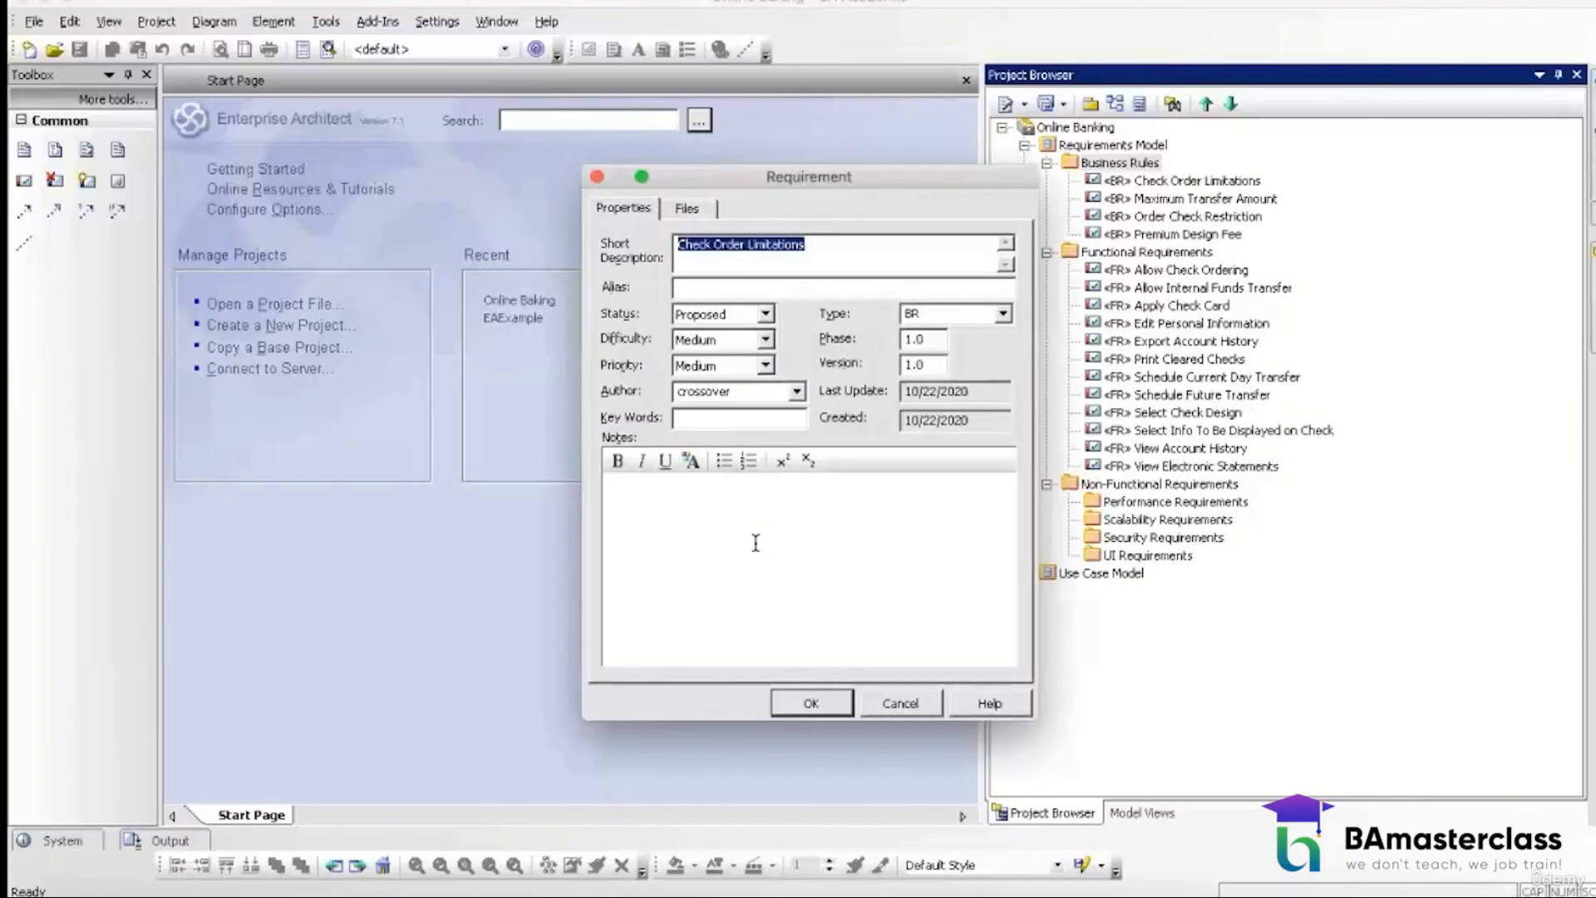
# Step: Begin the rule's notes with "A check order can have the following check quantity range:"
pyautogui.click(756, 543)
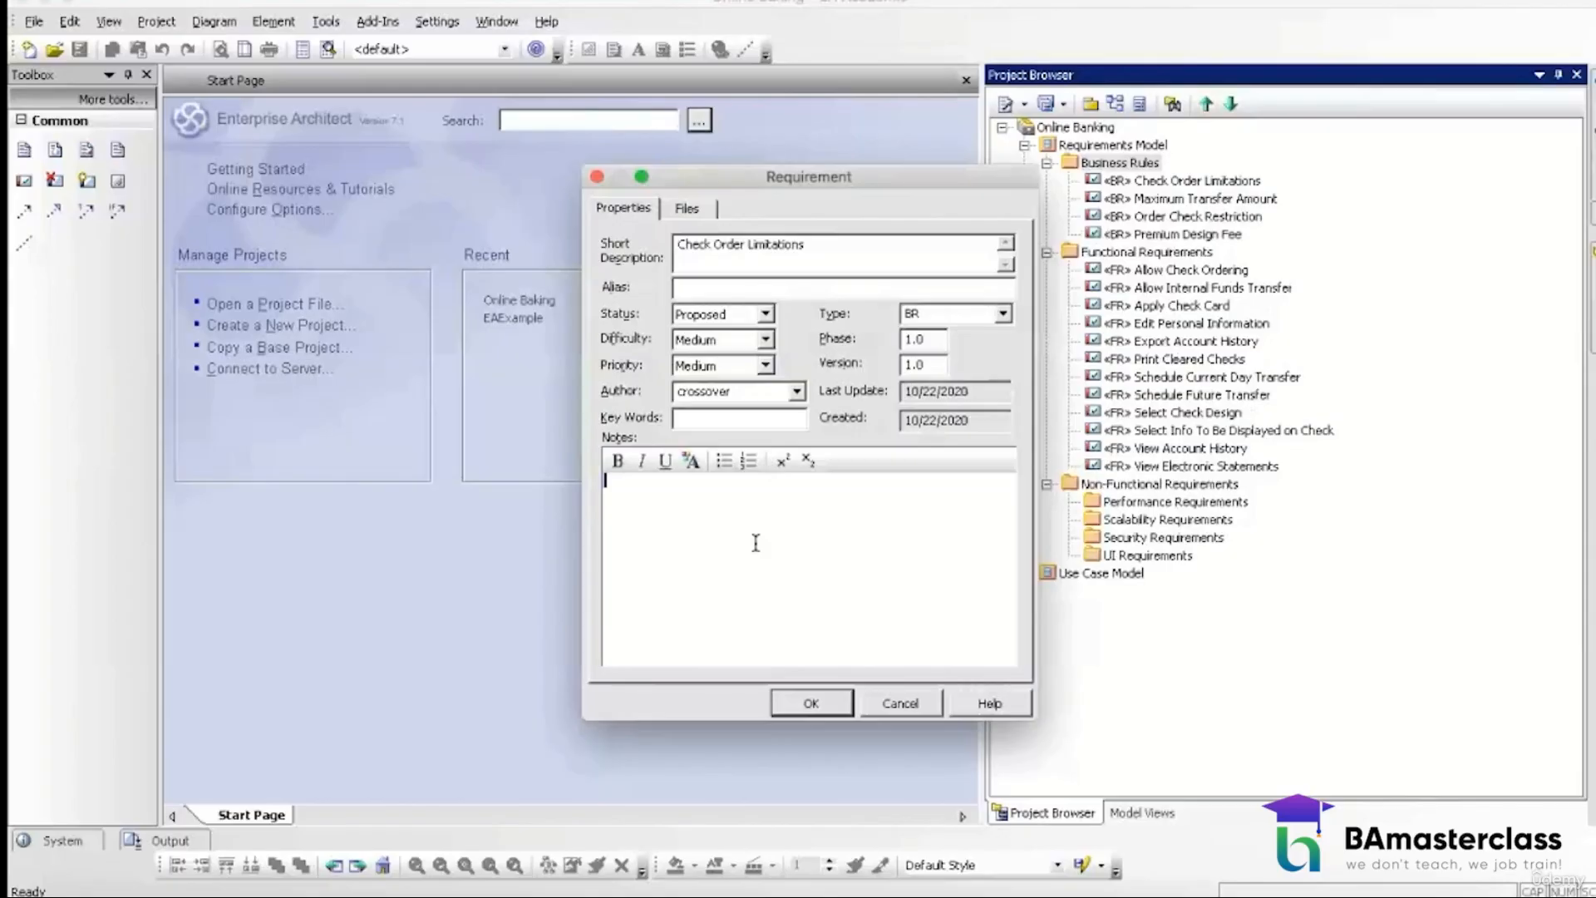
pyautogui.write('An')
pyautogui.press('BackSpace')
pyautogui.press('BackSpace')
pyautogui.write('Wh')
pyautogui.press('BackSpace')
pyautogui.press('BackSpace')
pyautogui.write('A check order can have the following ')
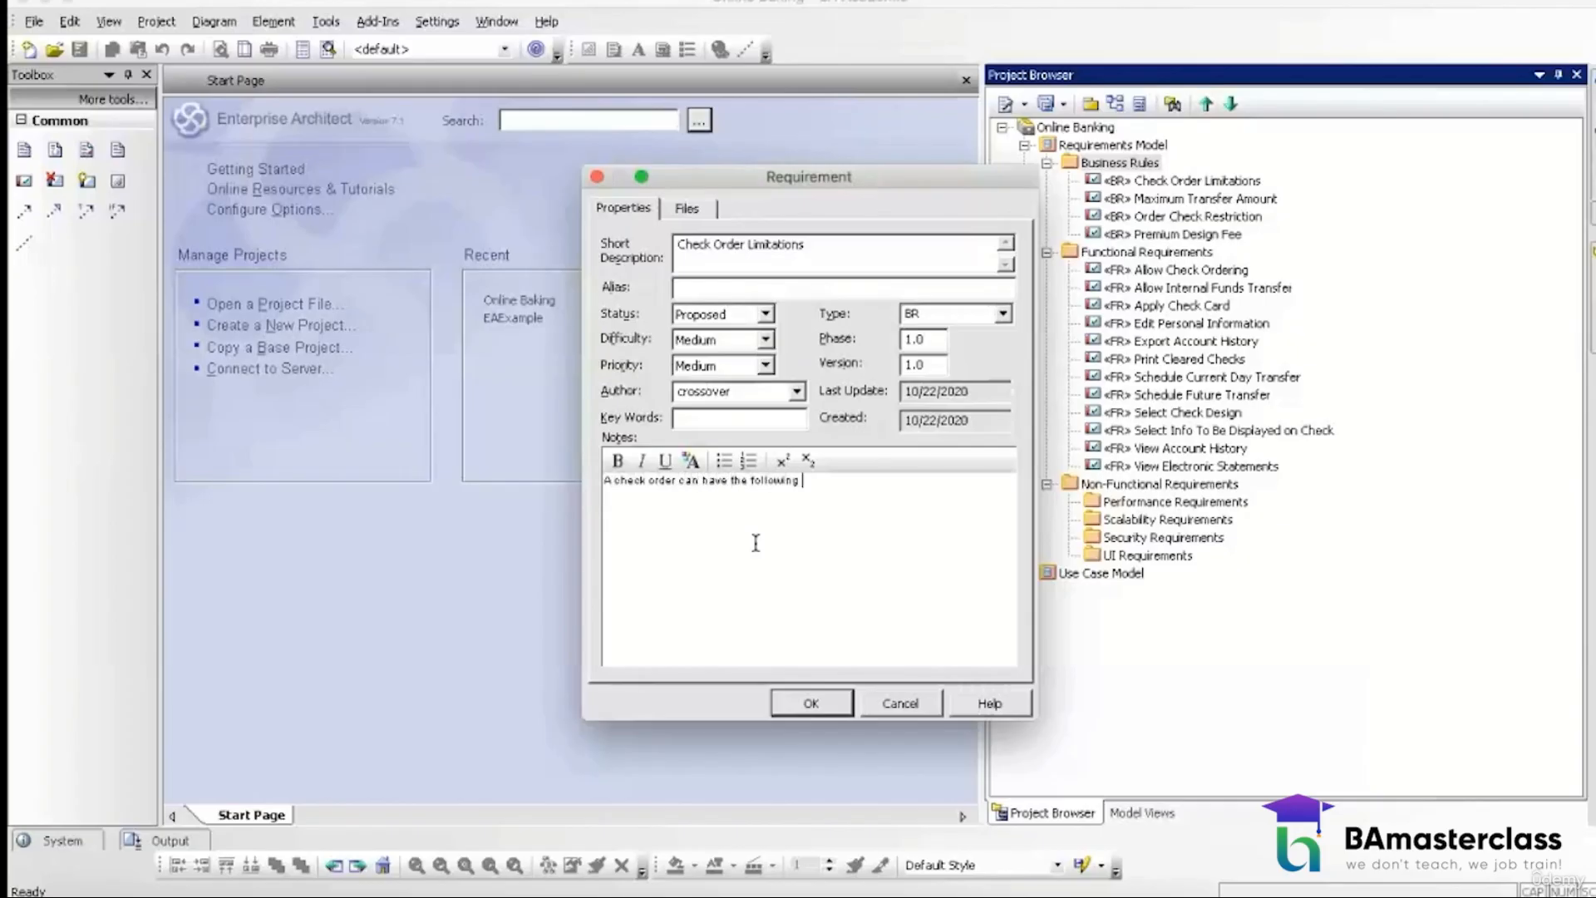
pyautogui.write('check wu')
pyautogui.press('BackSpace')
pyautogui.press('BackSpace')
pyautogui.write('quantity range:')
# Step: Add the lines "Minimum Order: 100 checks" and "Maximum Order: 1000 Checks" to the notes and save the rule
pyautogui.press('Return')
pyautogui.write('Minimu')
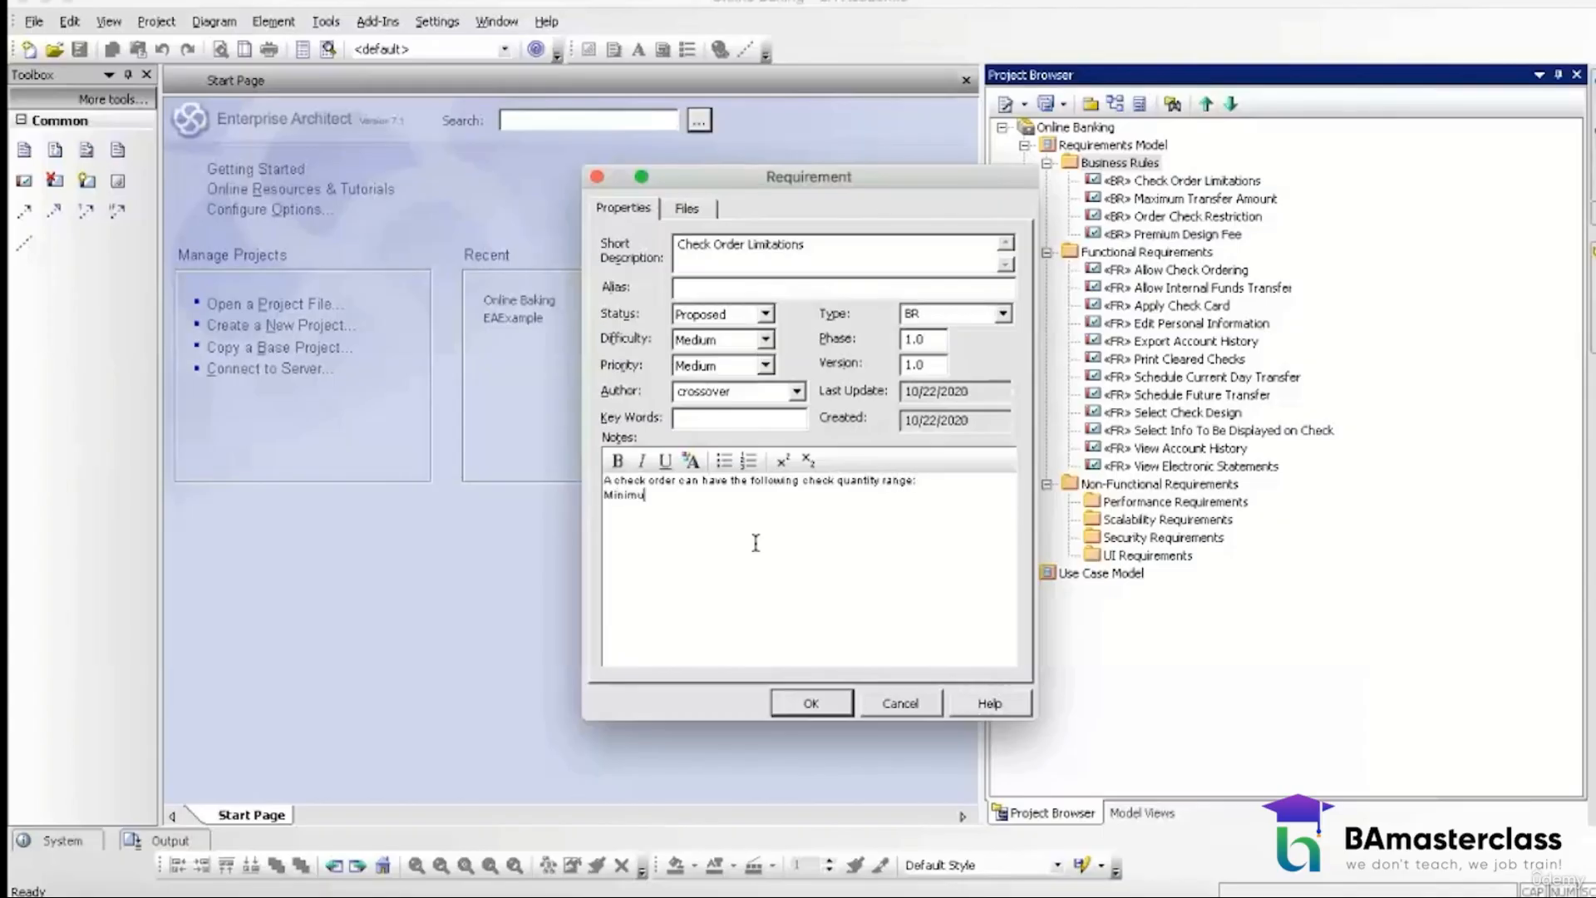
pyautogui.write('m Order: 100 checks')
pyautogui.press('Return')
pyautogui.write('Maximum Or')
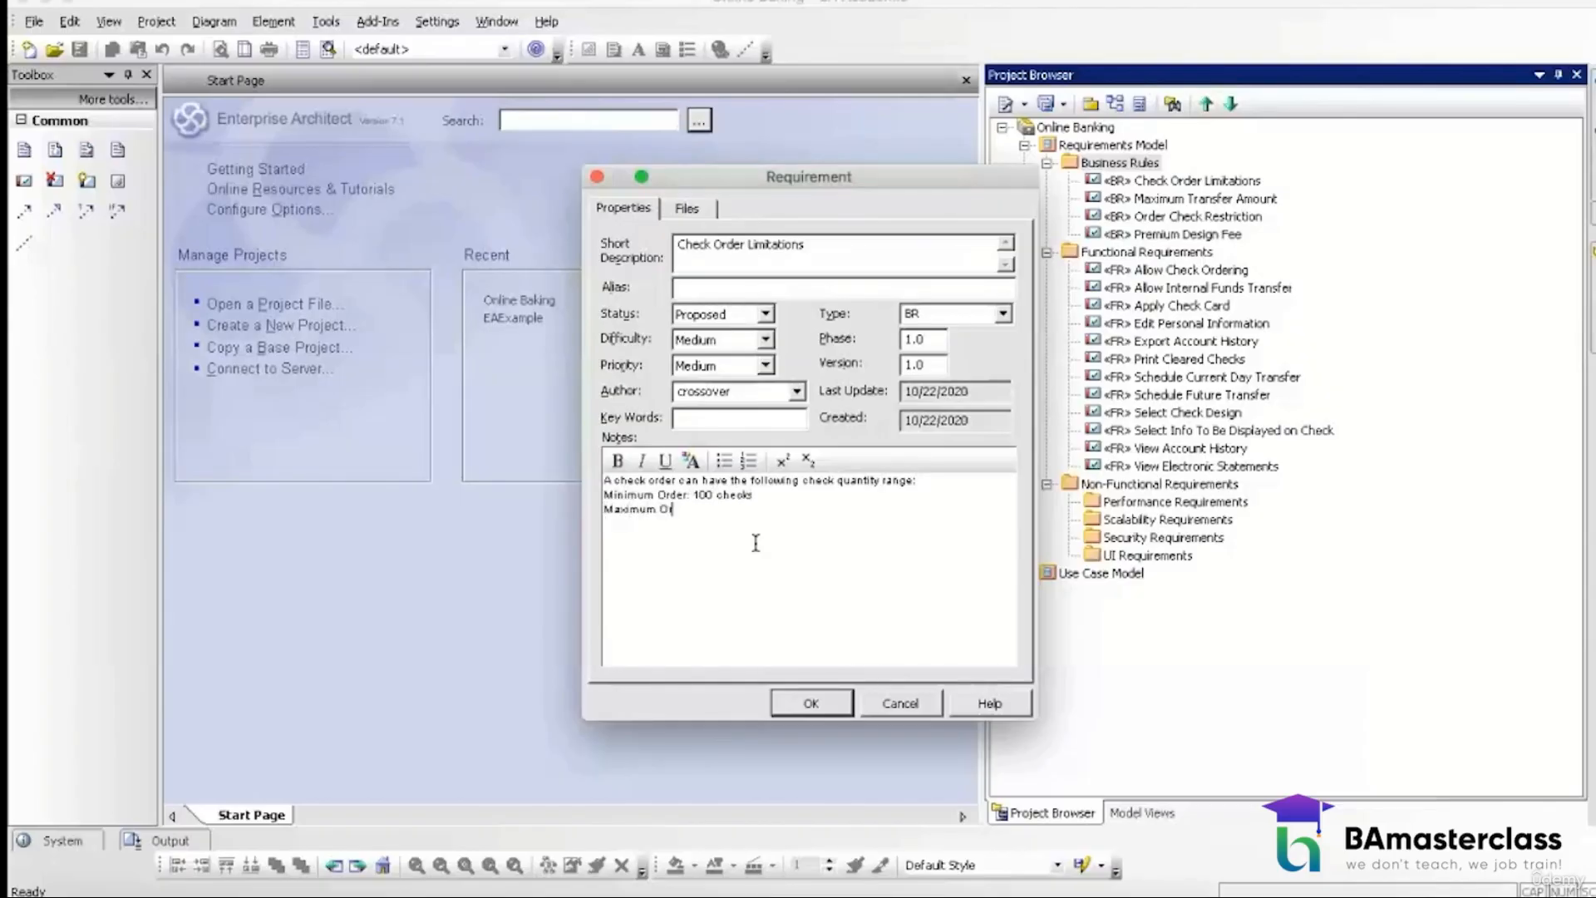
pyautogui.write('der: 1000 Checks')
pyautogui.click(816, 702)
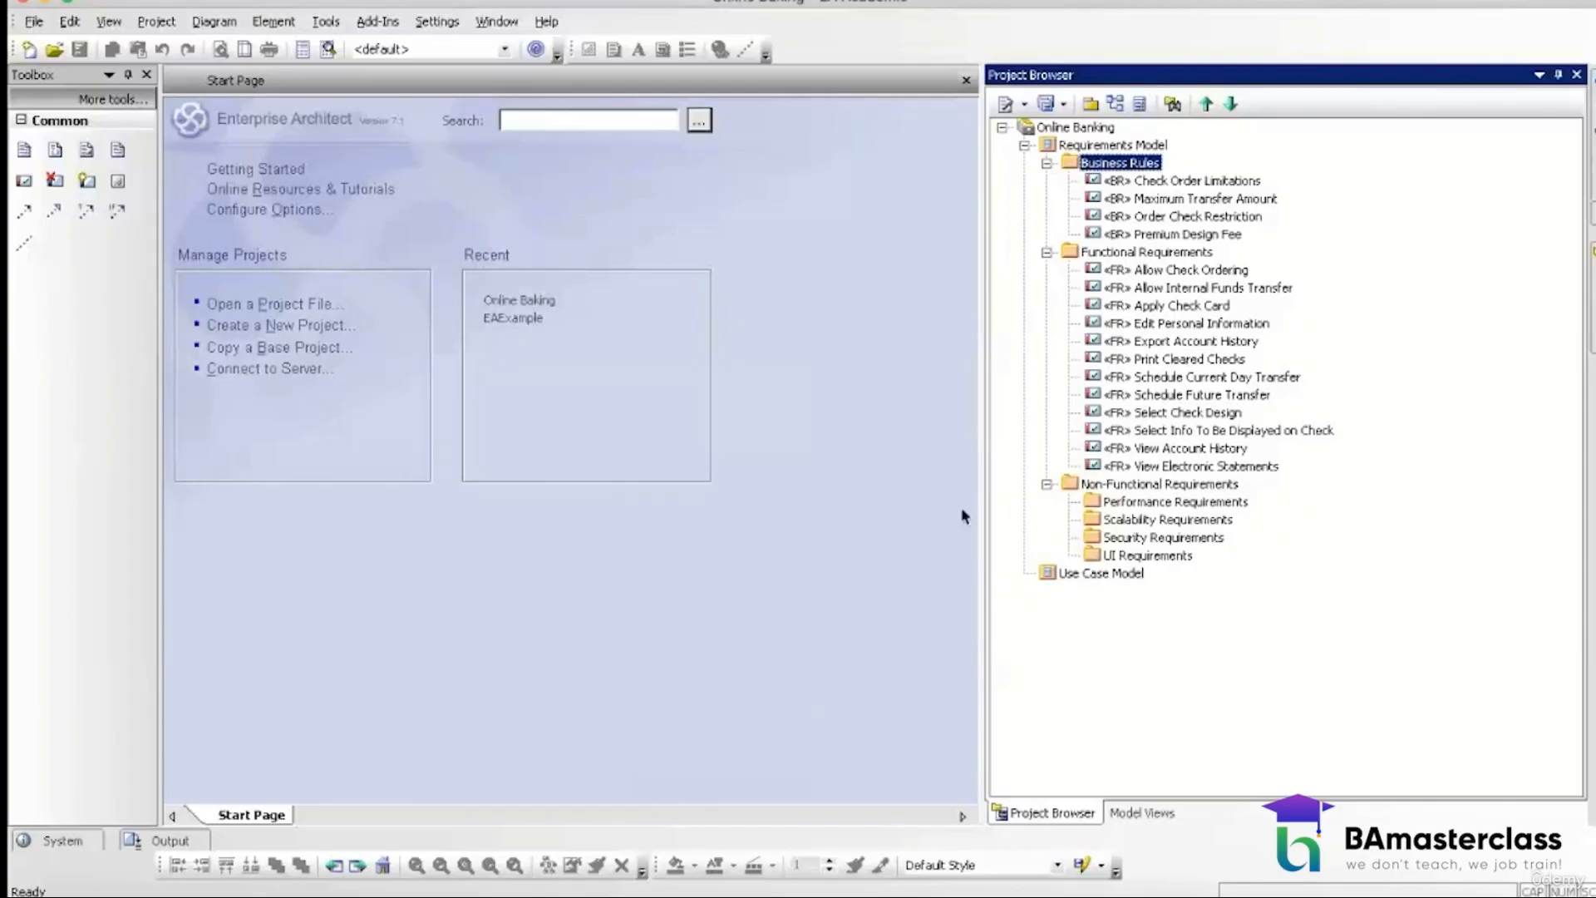
# Step: Review the notes of the Allow Check Ordering functional requirement and close it without making changes
pyautogui.click(1114, 273)
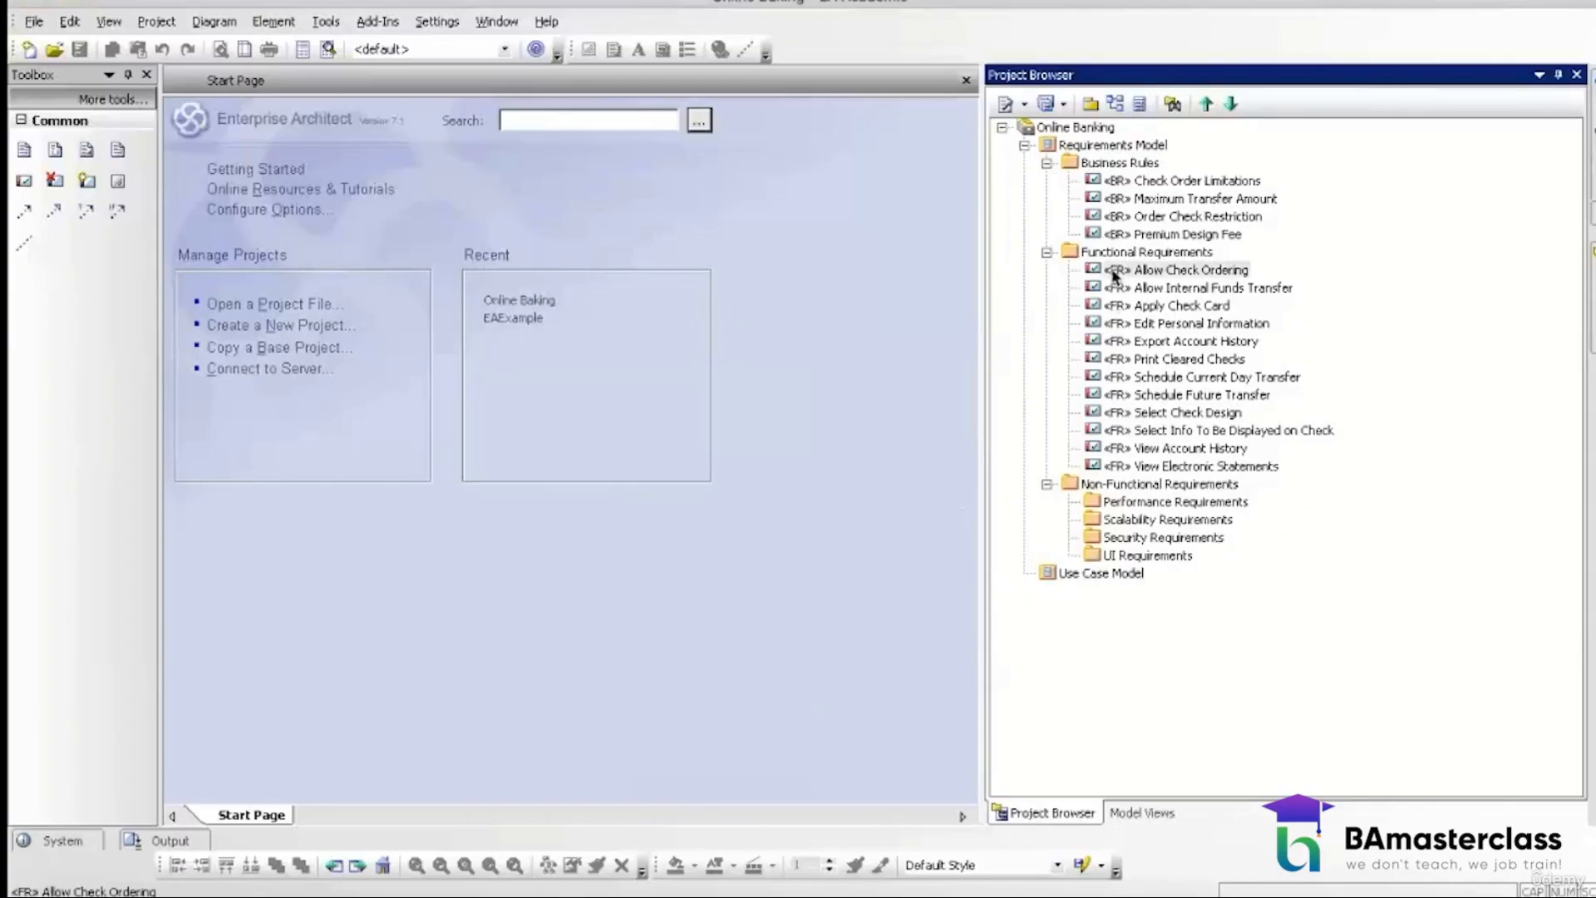
pyautogui.doubleClick(1114, 274)
pyautogui.click(749, 576)
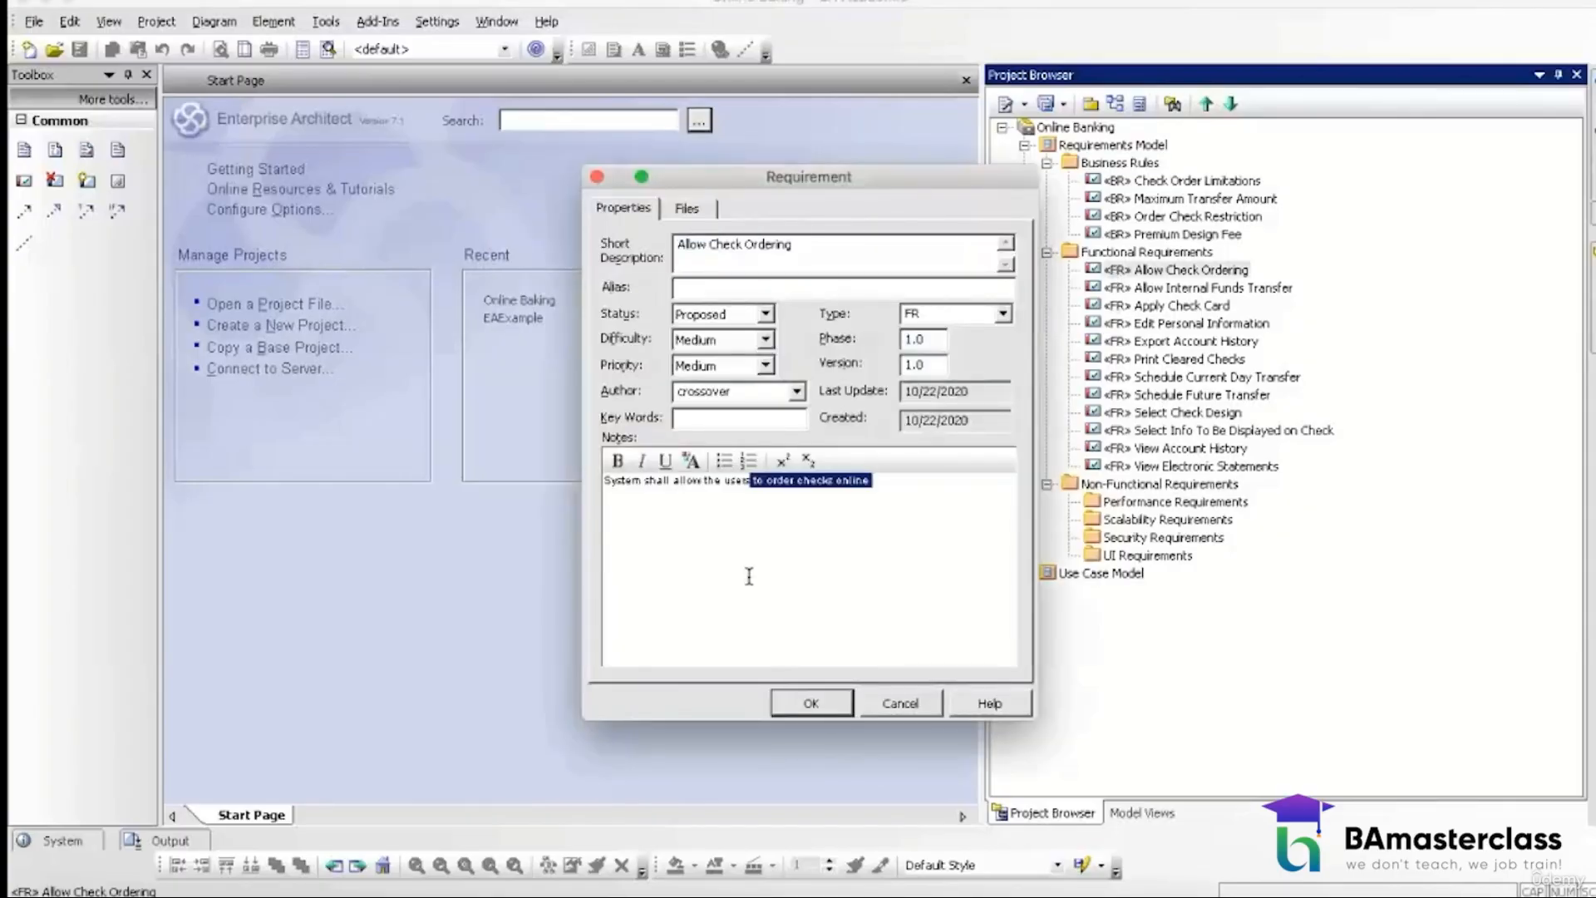
pyautogui.click(772, 576)
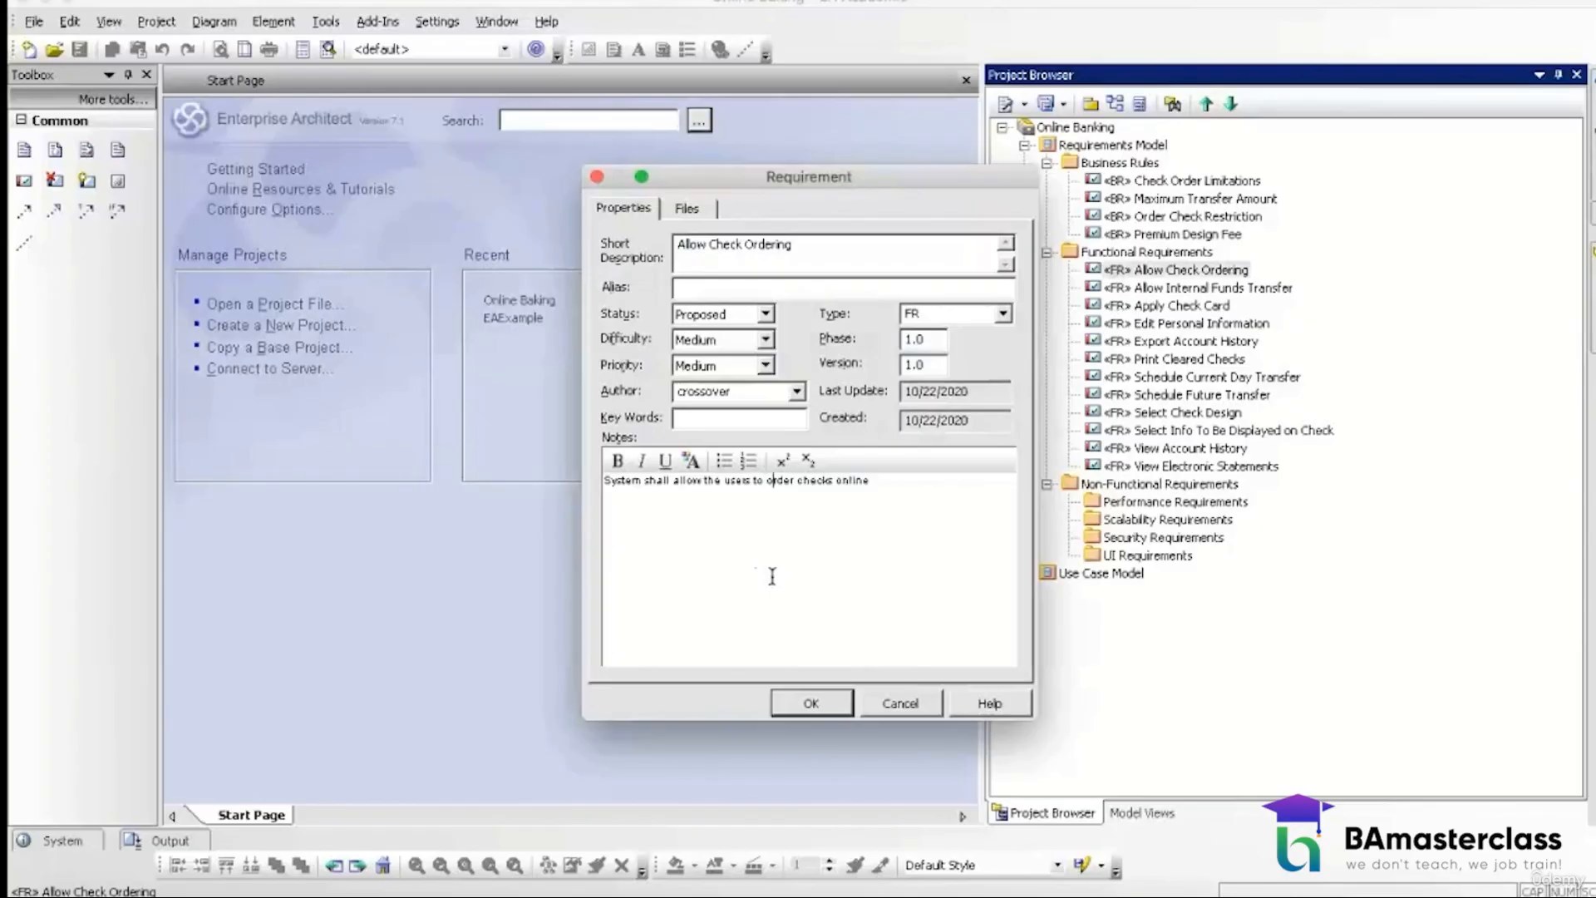
pyautogui.click(905, 709)
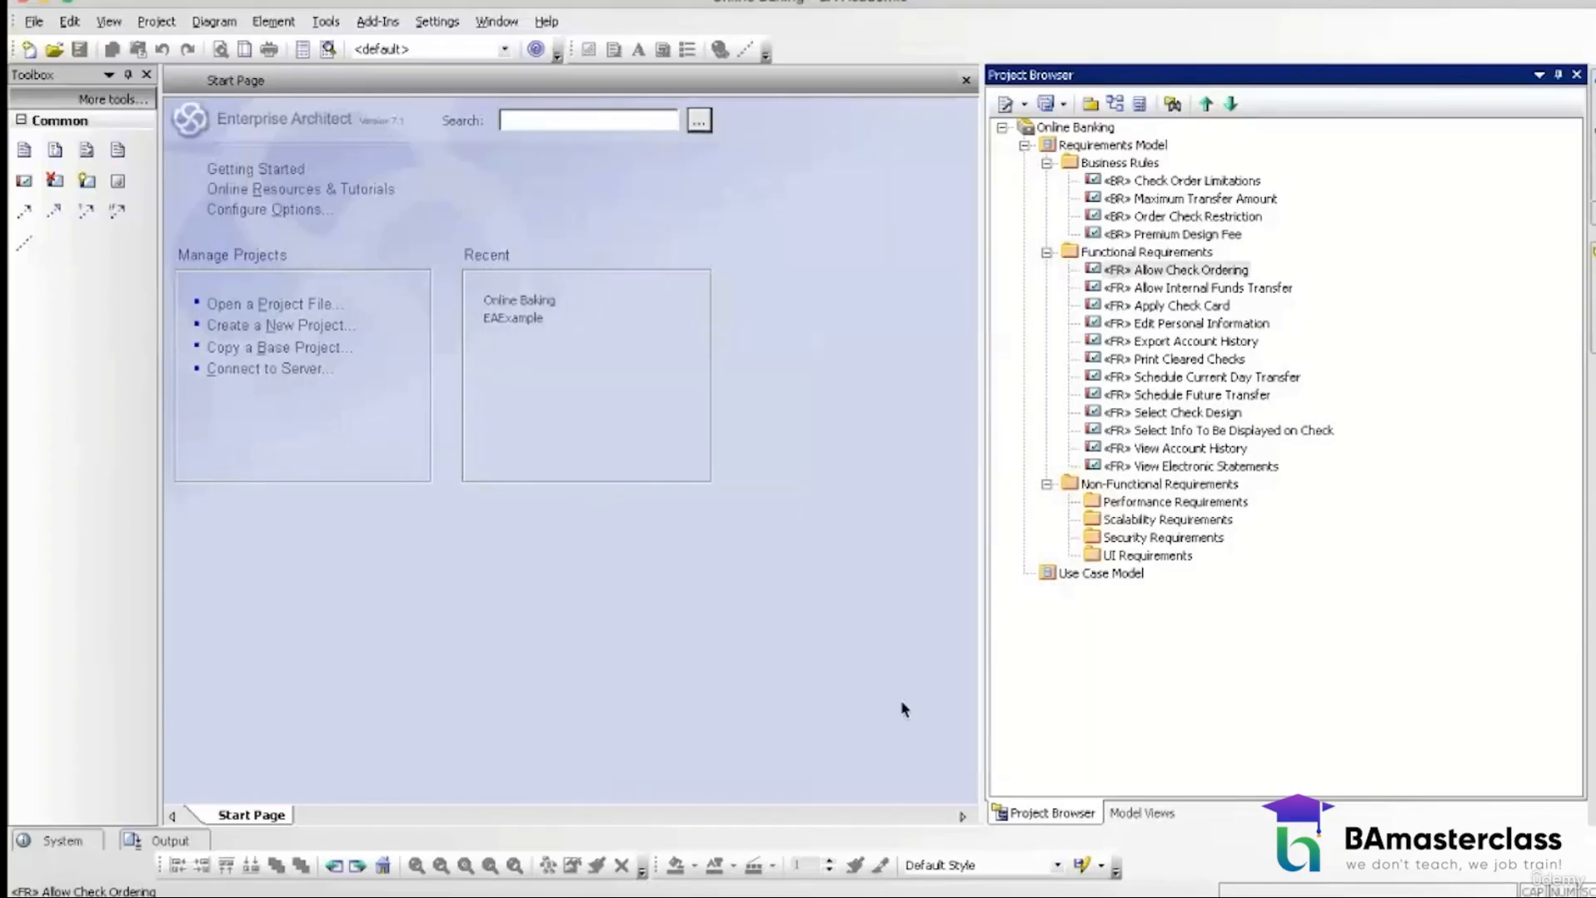
# Step: Open the Rich Text Format report generator for the Requirements Model package
pyautogui.click(1095, 146)
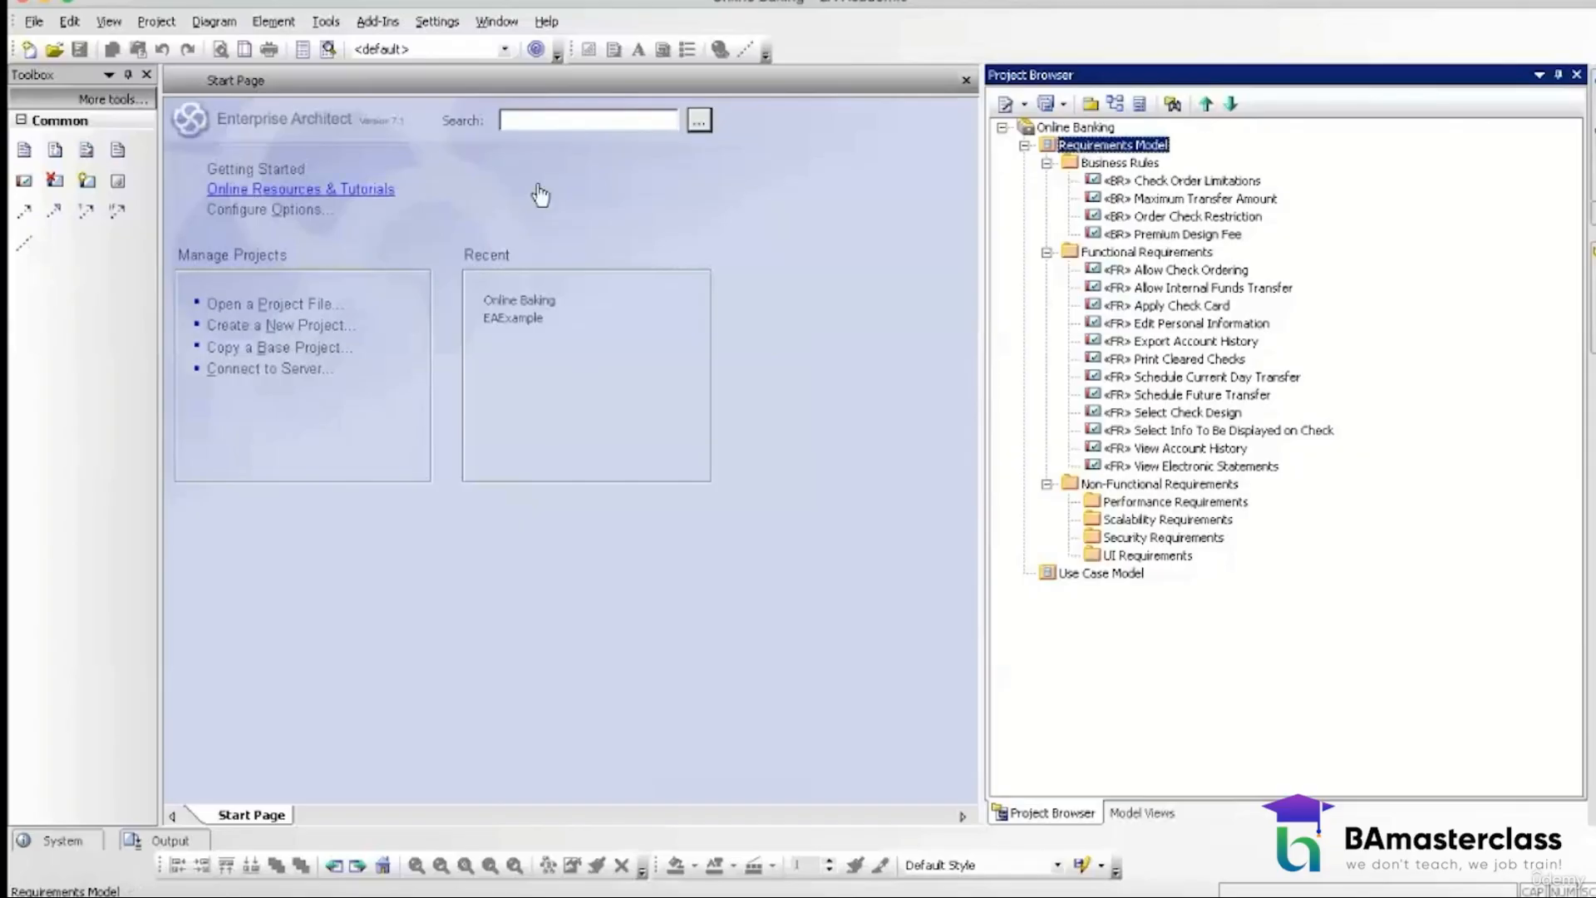
pyautogui.click(167, 23)
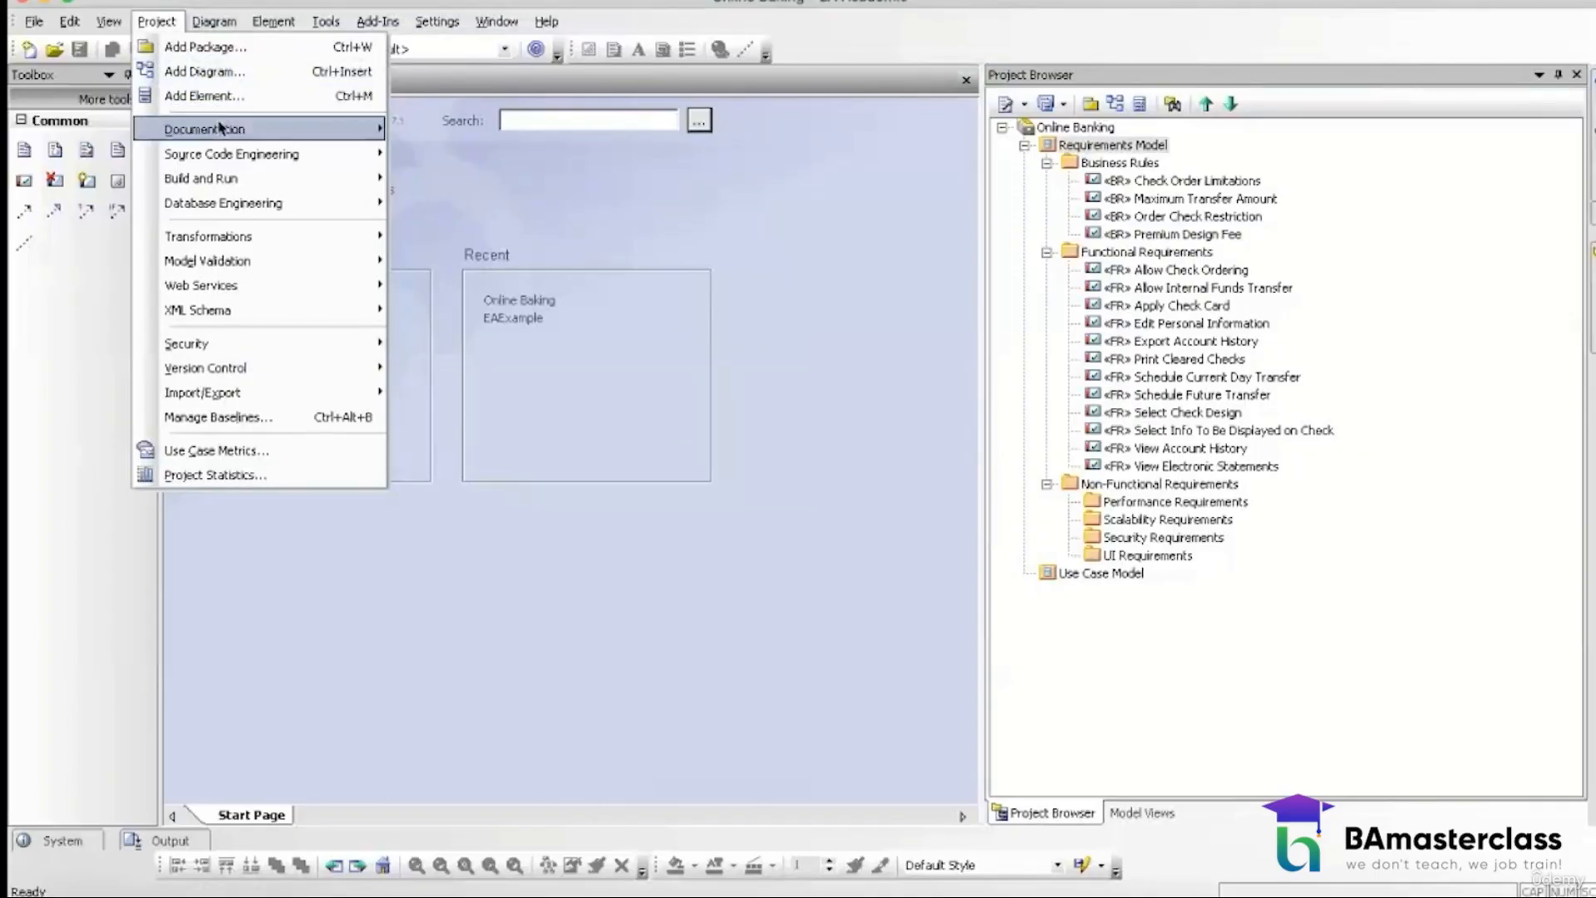
pyautogui.moveTo(222, 133)
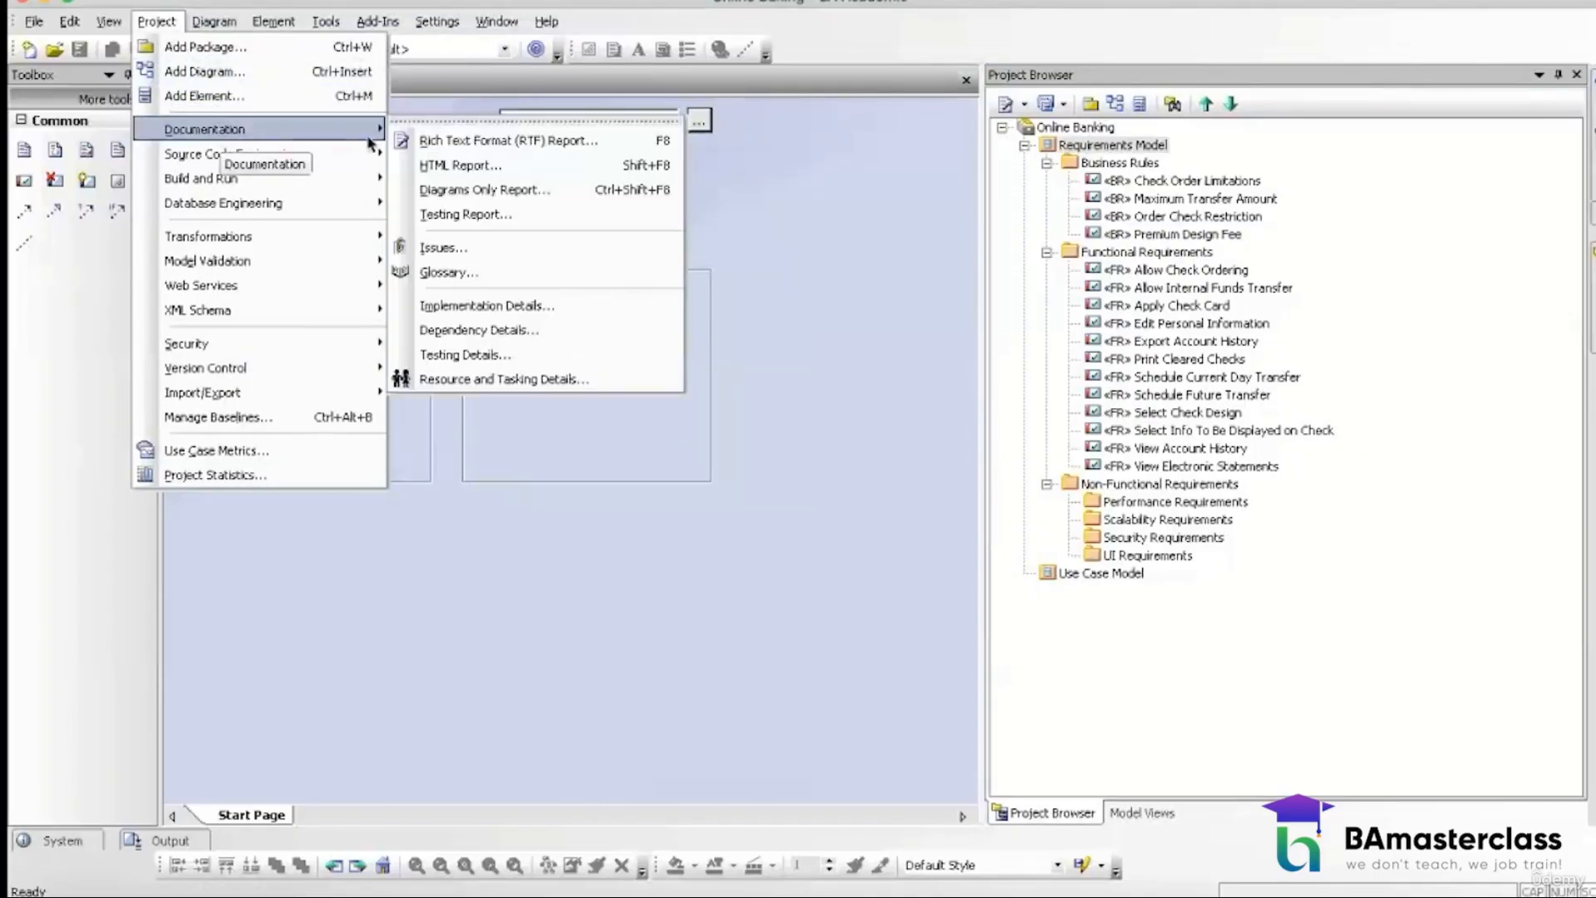
pyautogui.click(503, 143)
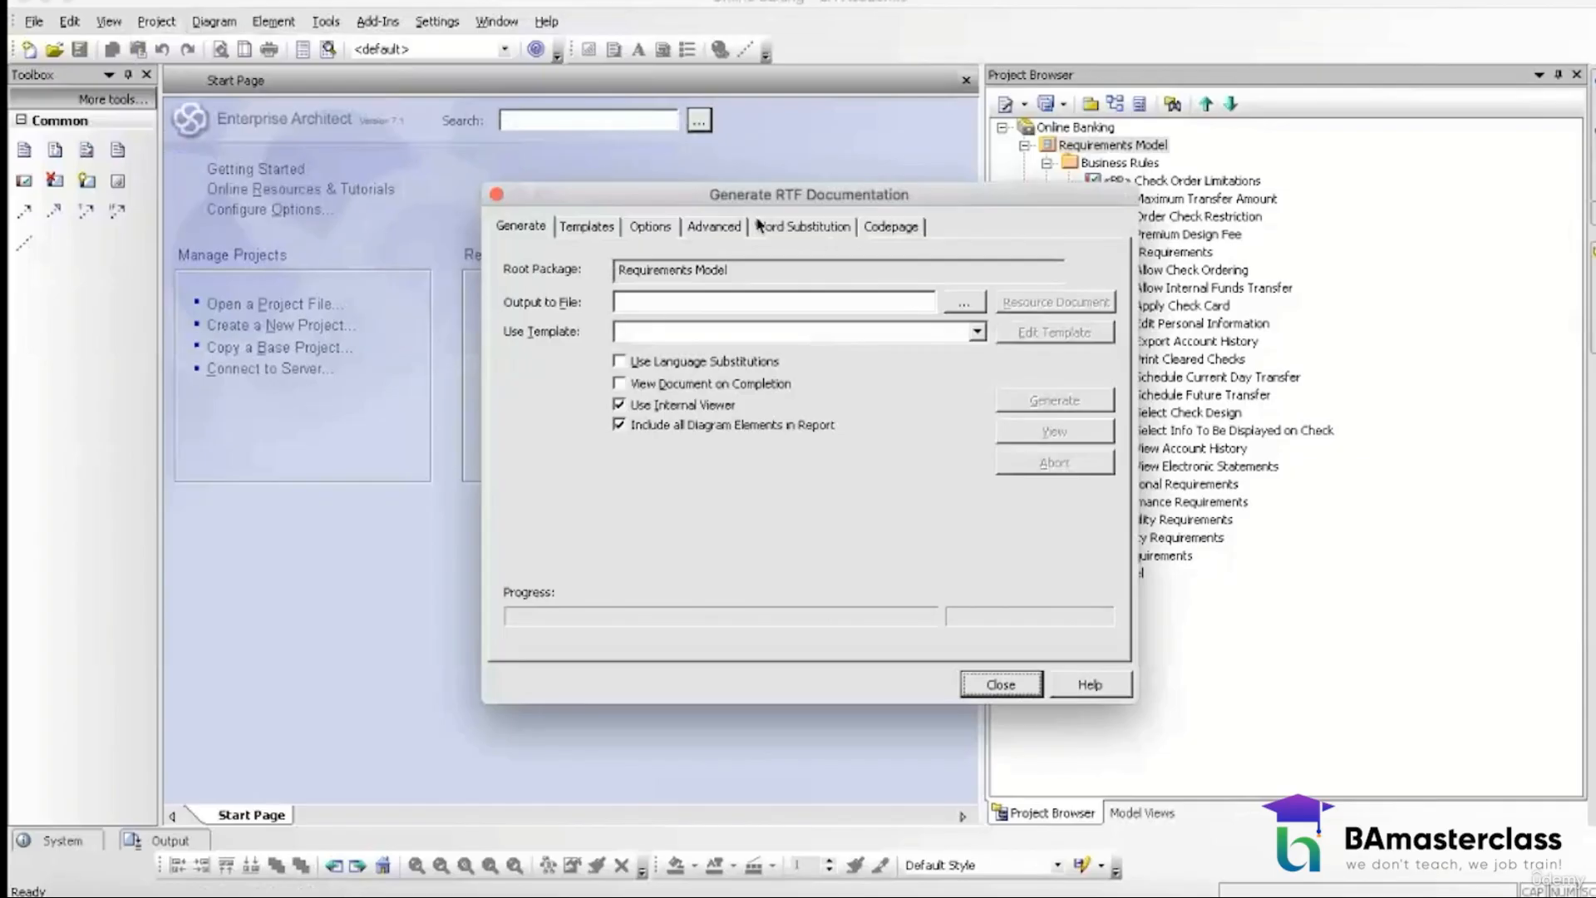
pyautogui.moveTo(771, 204); pyautogui.dragTo(935, 188)
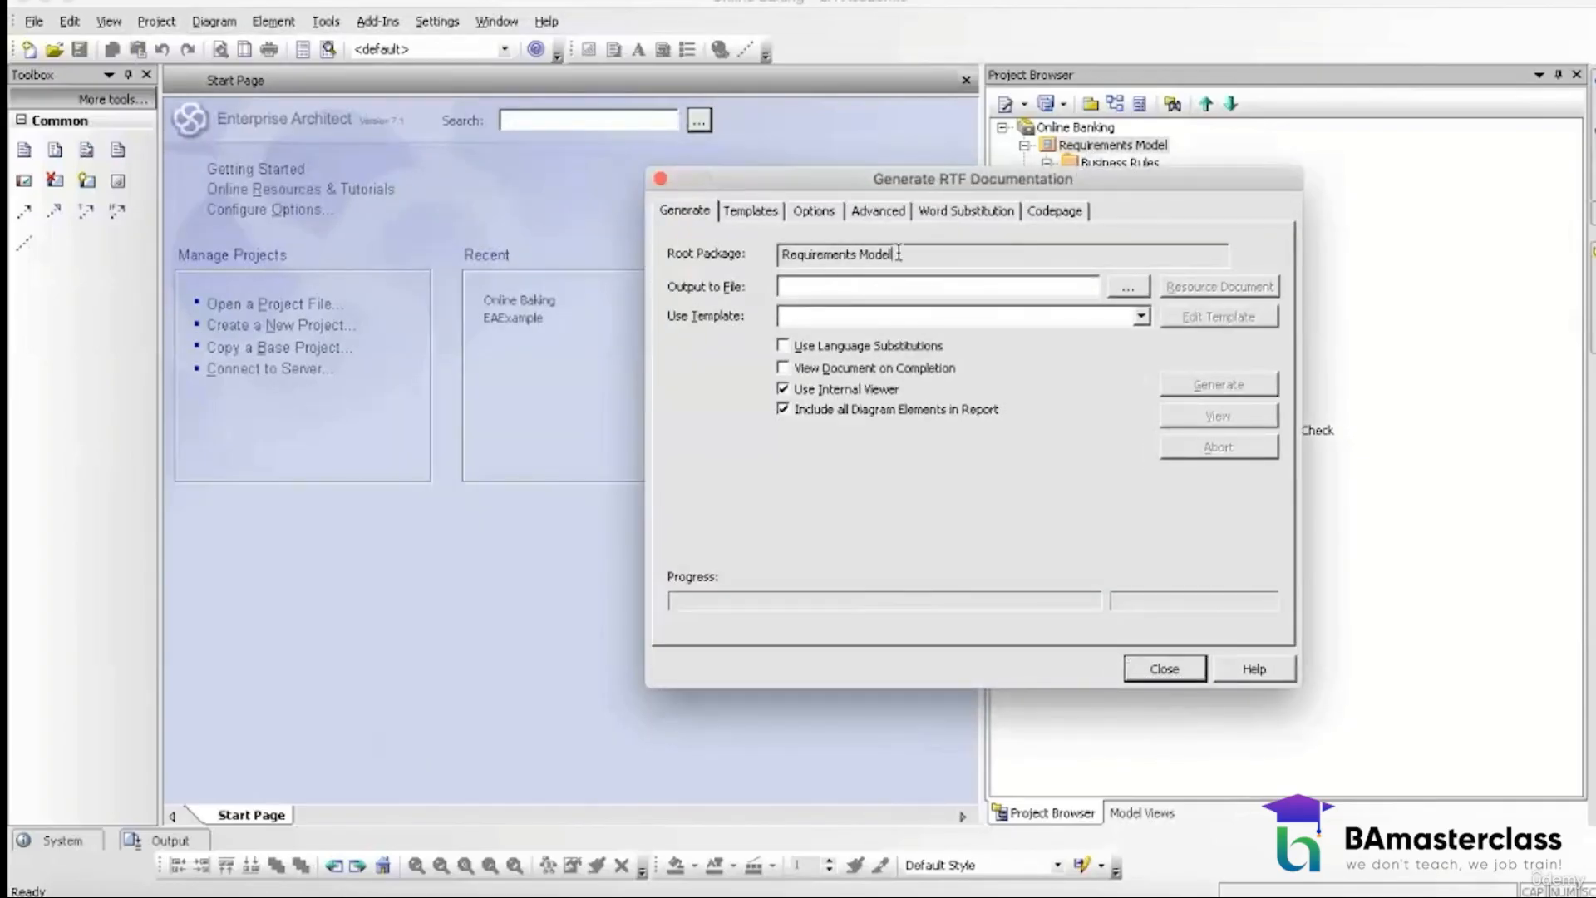
pyautogui.moveTo(896, 254); pyautogui.dragTo(814, 274)
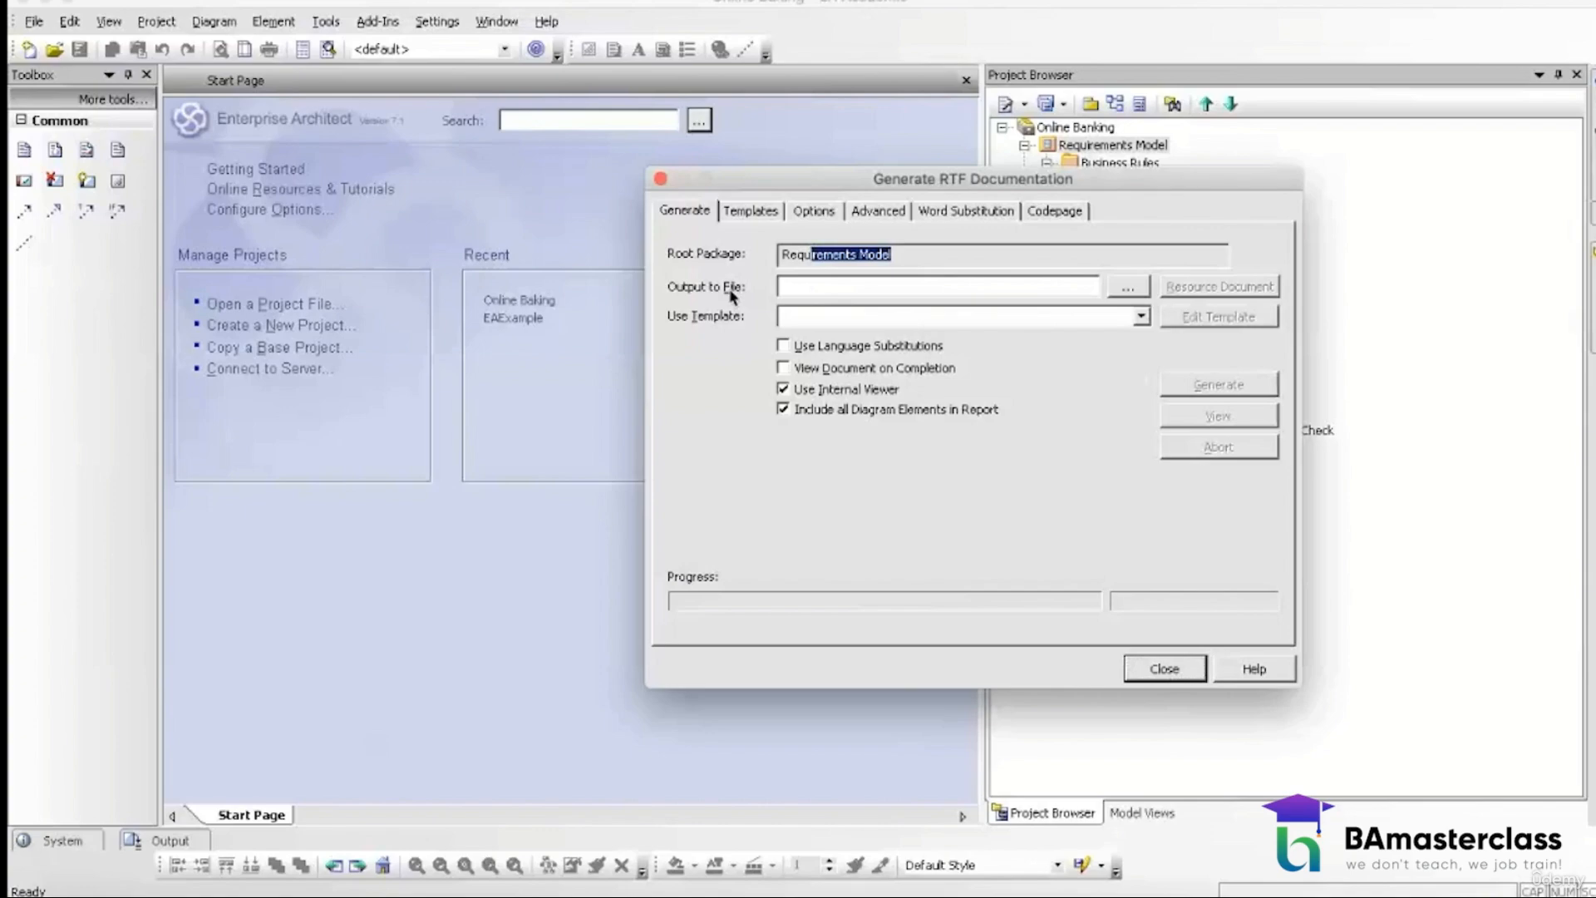
# Step: Set the report's output file to FRD_Online Banking and choose the requirements template
pyautogui.click(804, 291)
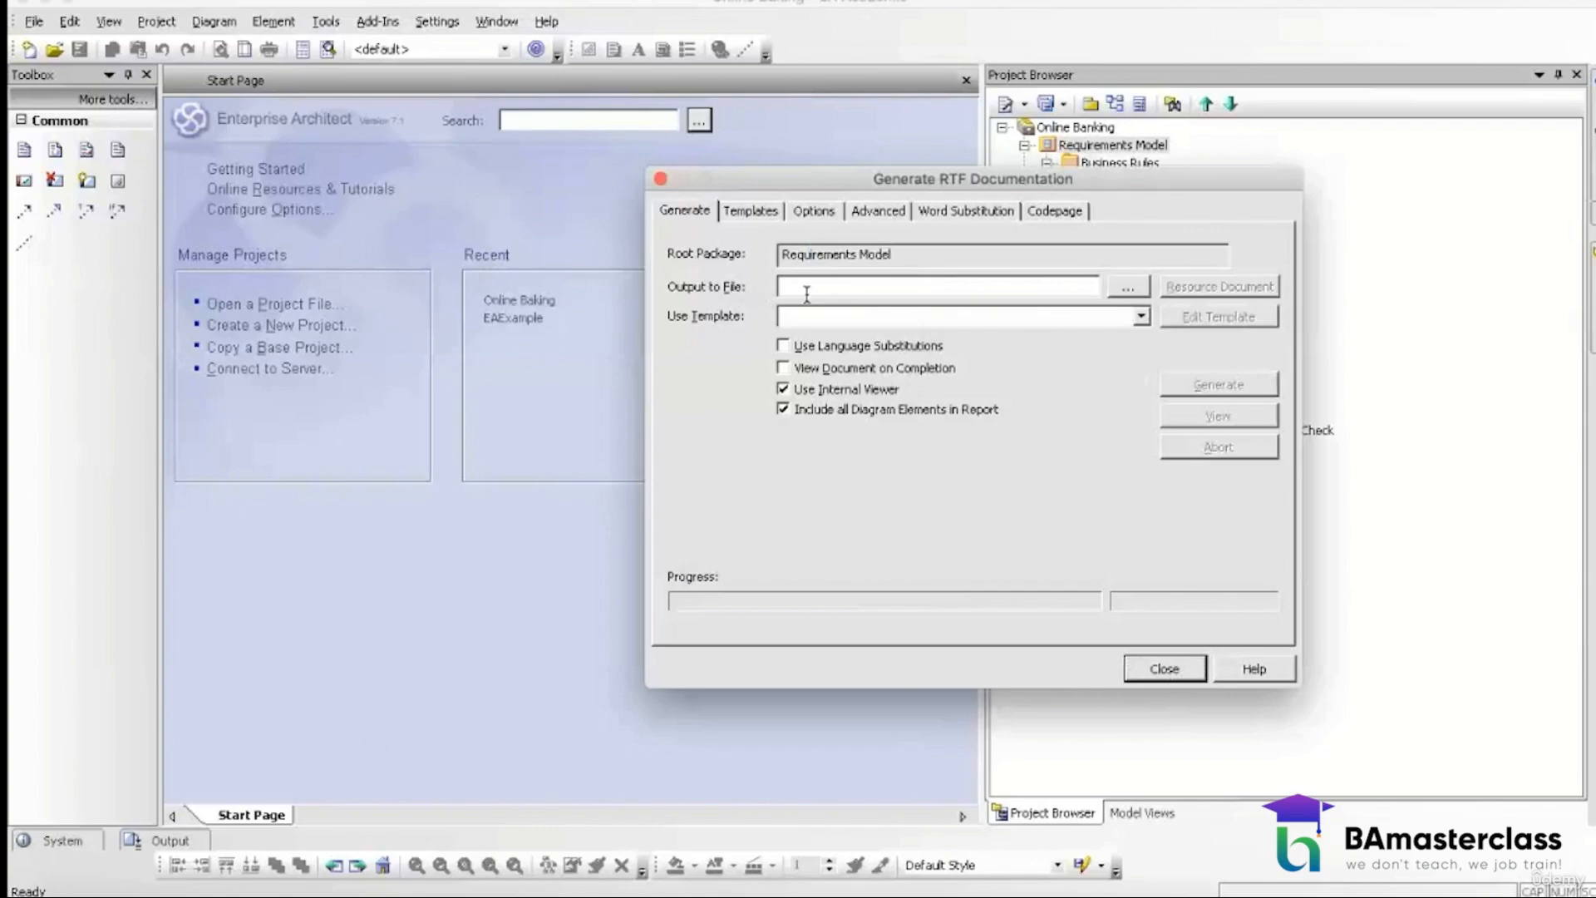
pyautogui.write('FRD-Online Banking')
pyautogui.click(1141, 317)
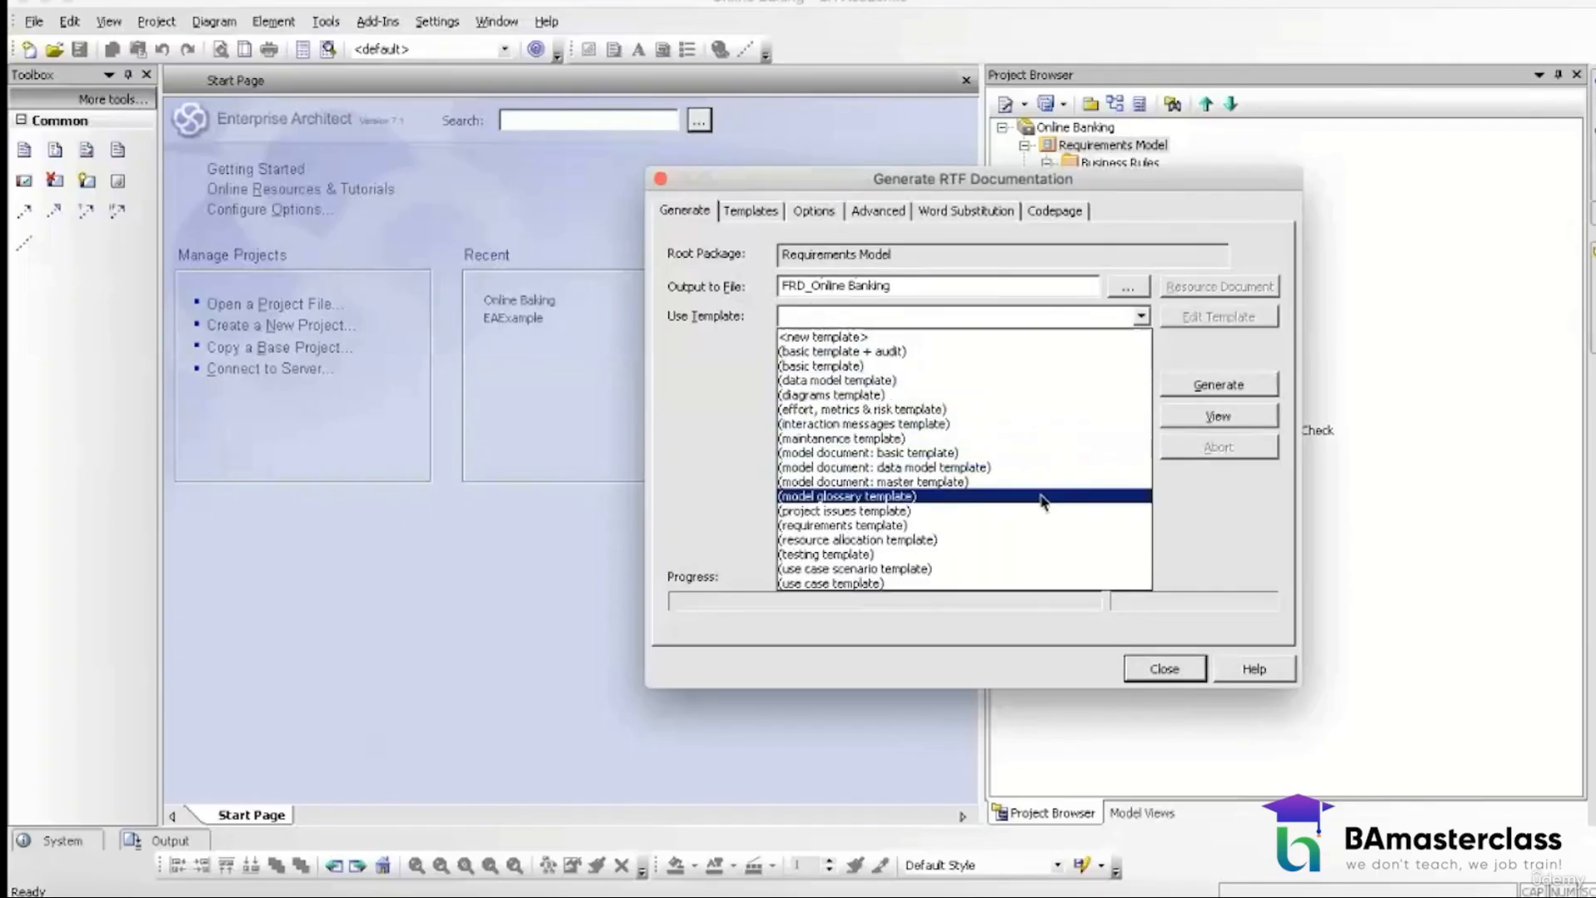
pyautogui.click(828, 526)
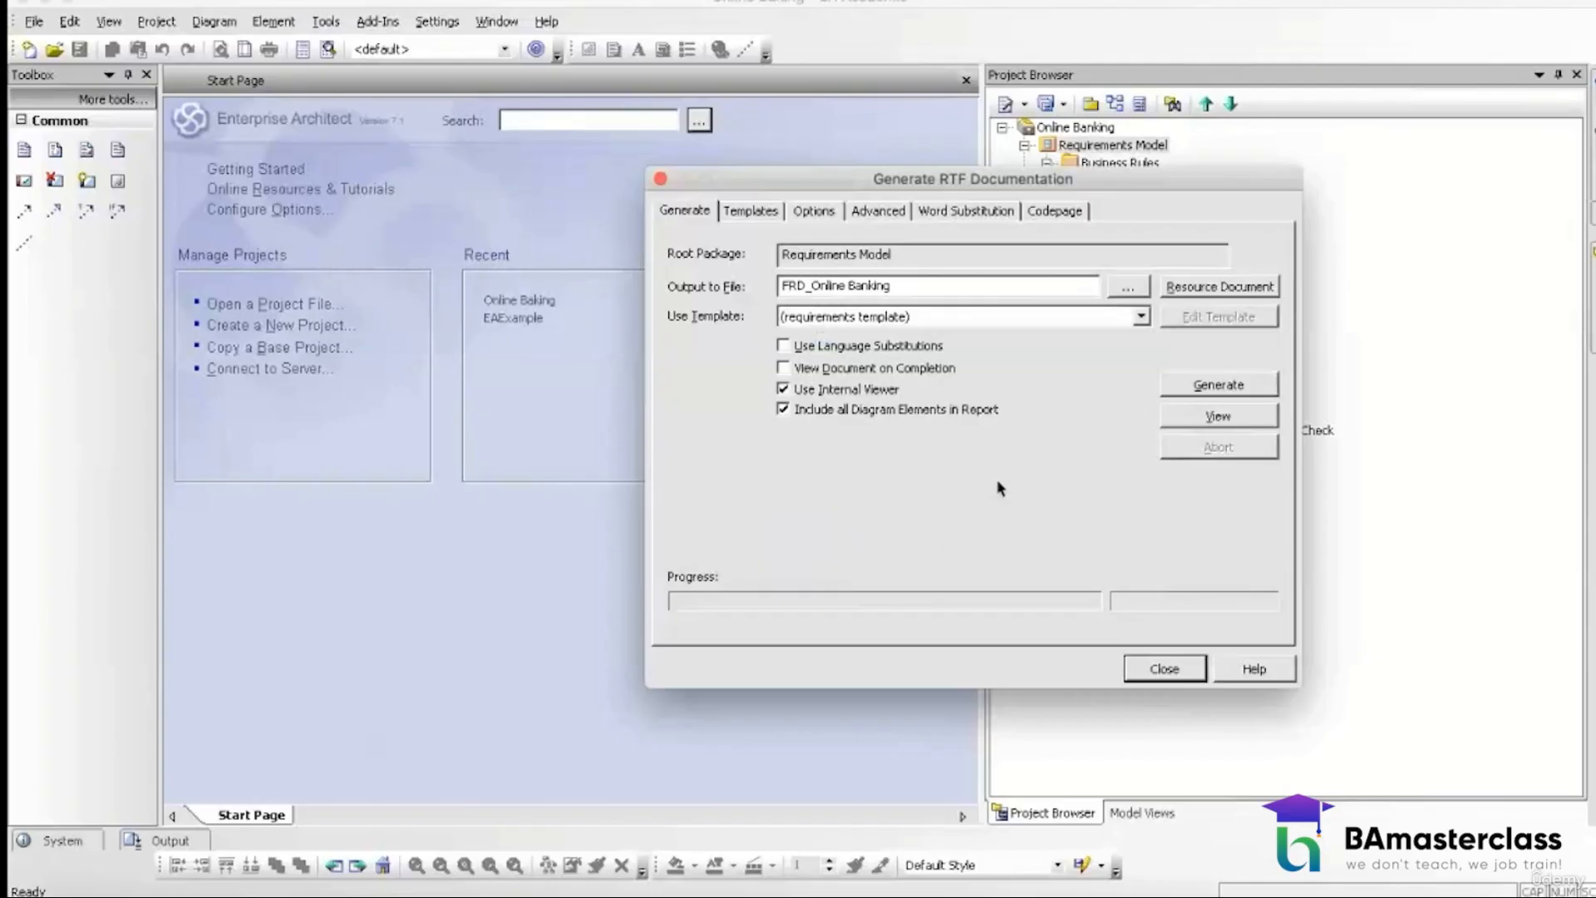
# Step: Generate the RTF document and check the folder where the output file is saved
pyautogui.click(1172, 383)
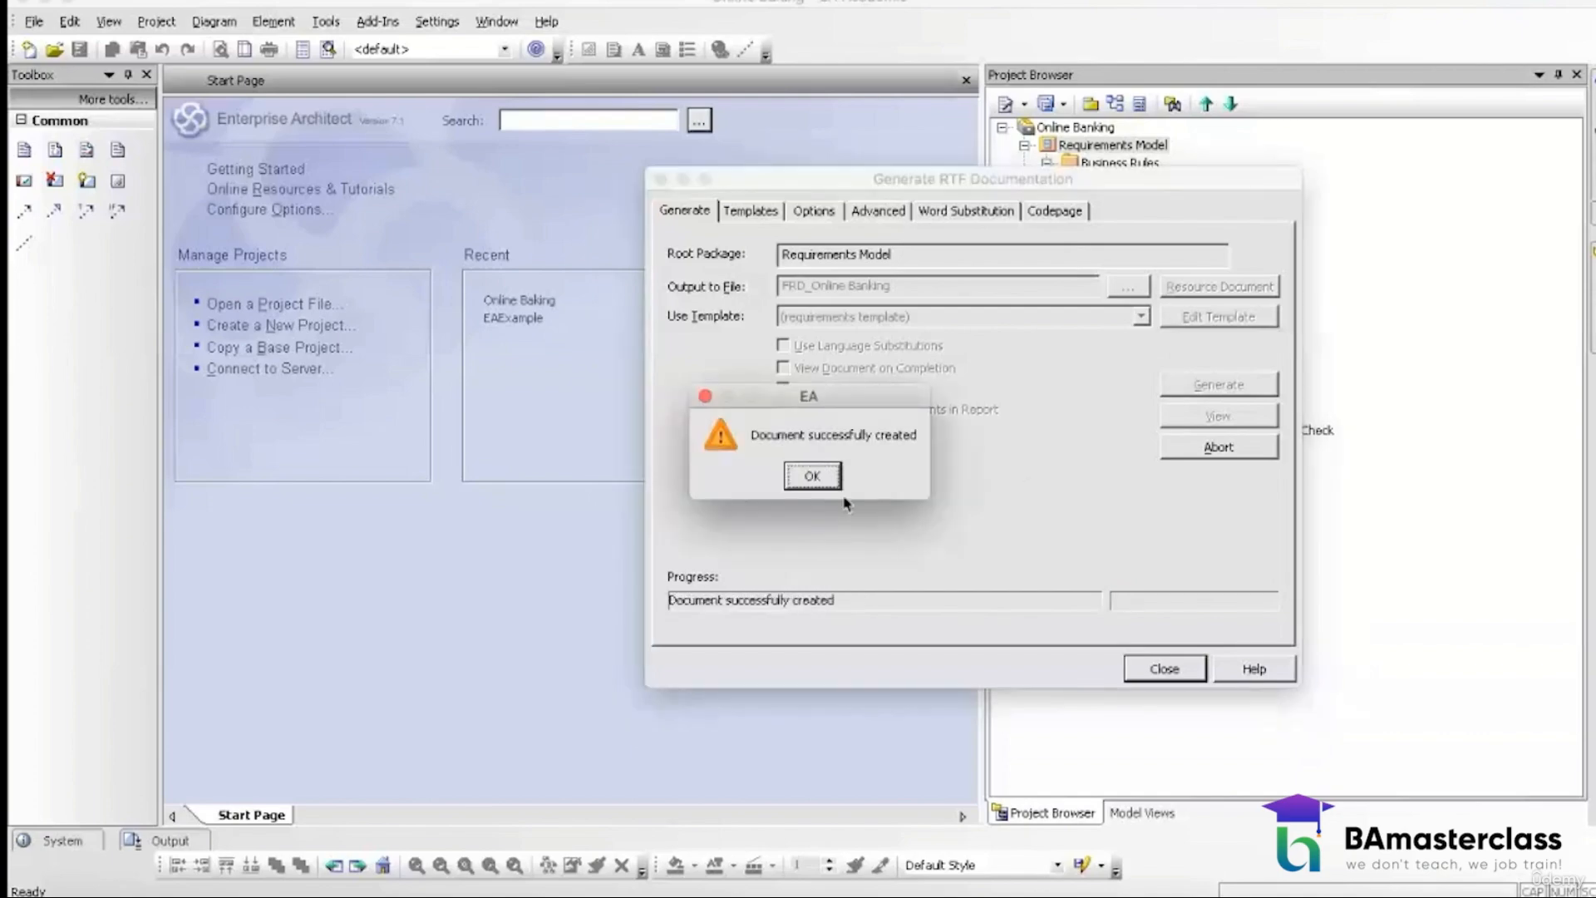
pyautogui.click(831, 482)
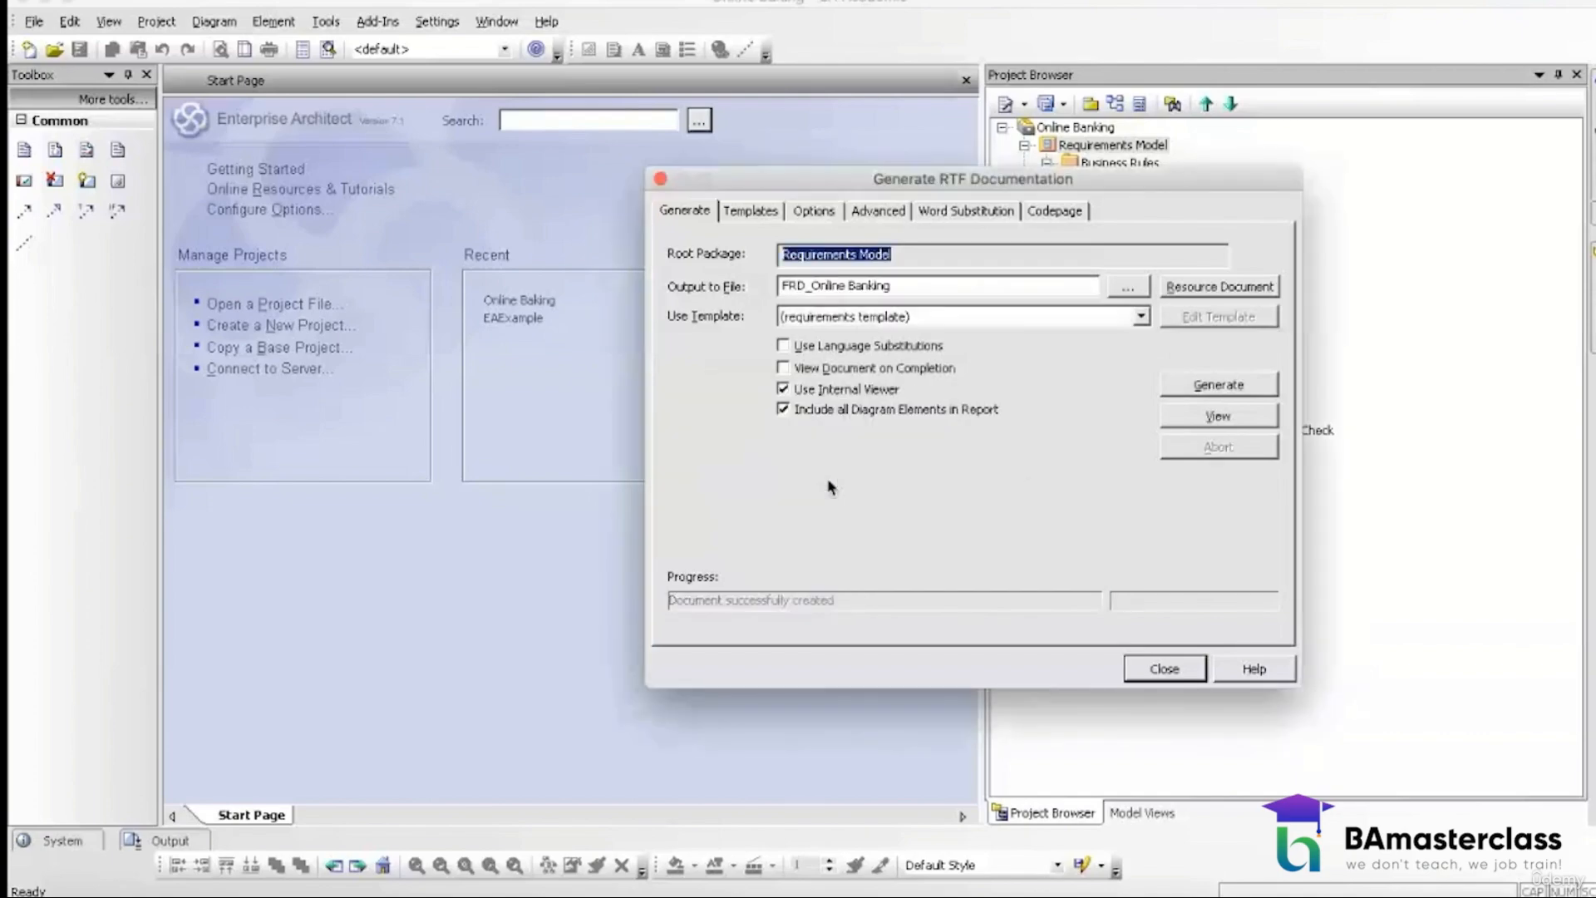
pyautogui.click(1128, 286)
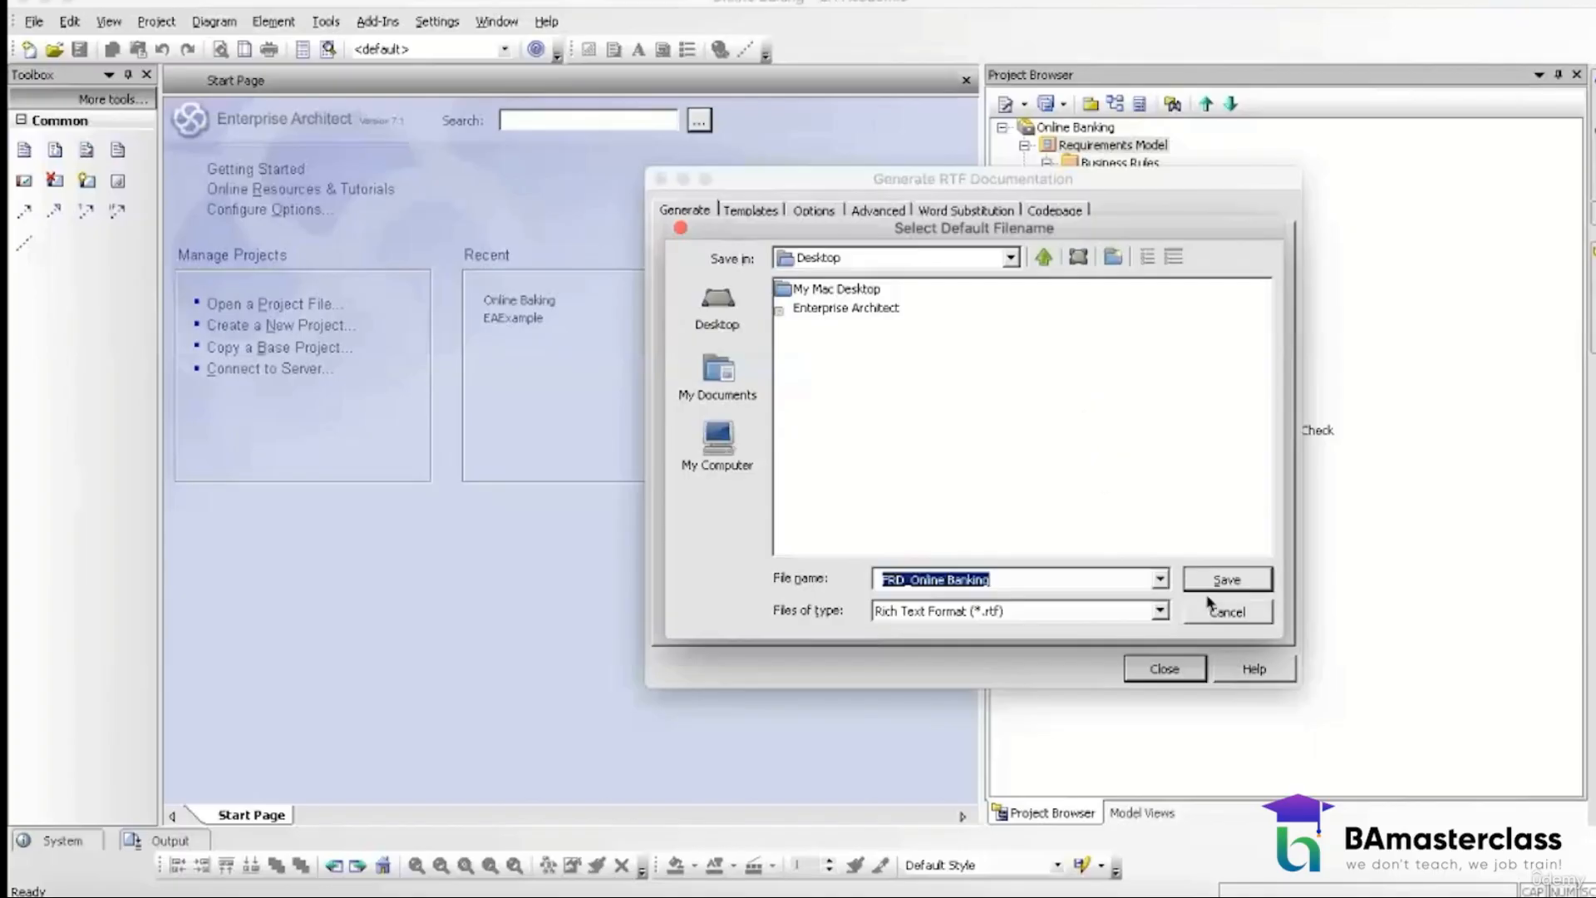
pyautogui.click(1220, 610)
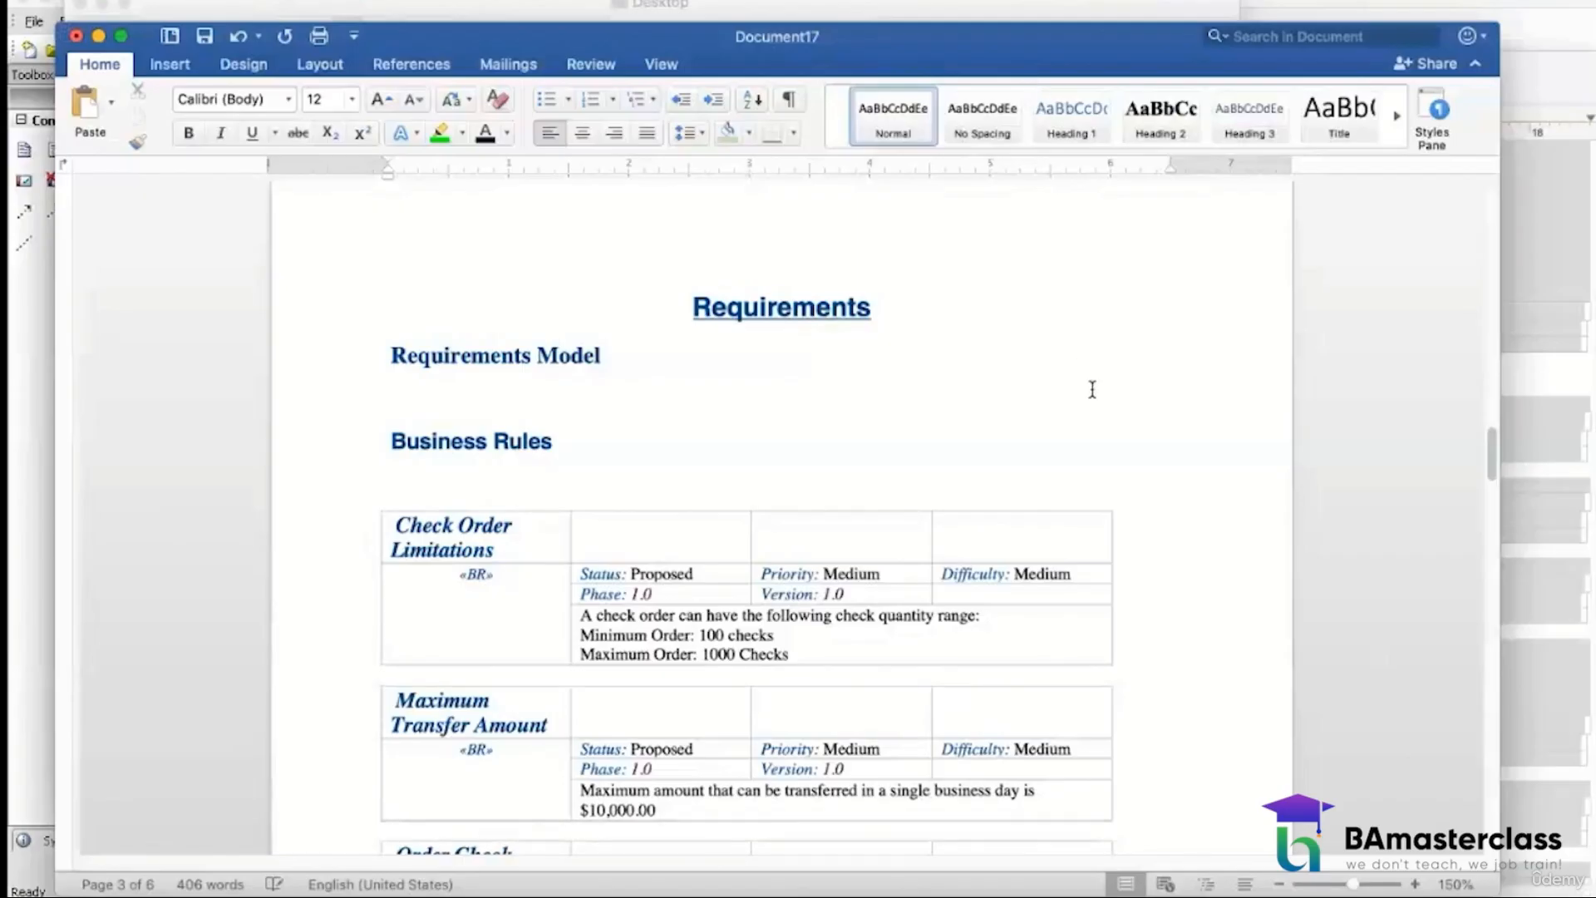
# Step: Examine the generated document in Word, comparing its Business Rules headings, rule names and notes with the model's structure
pyautogui.scroll(-2, 1088, 380)
pyautogui.scroll(-1, 1088, 380)
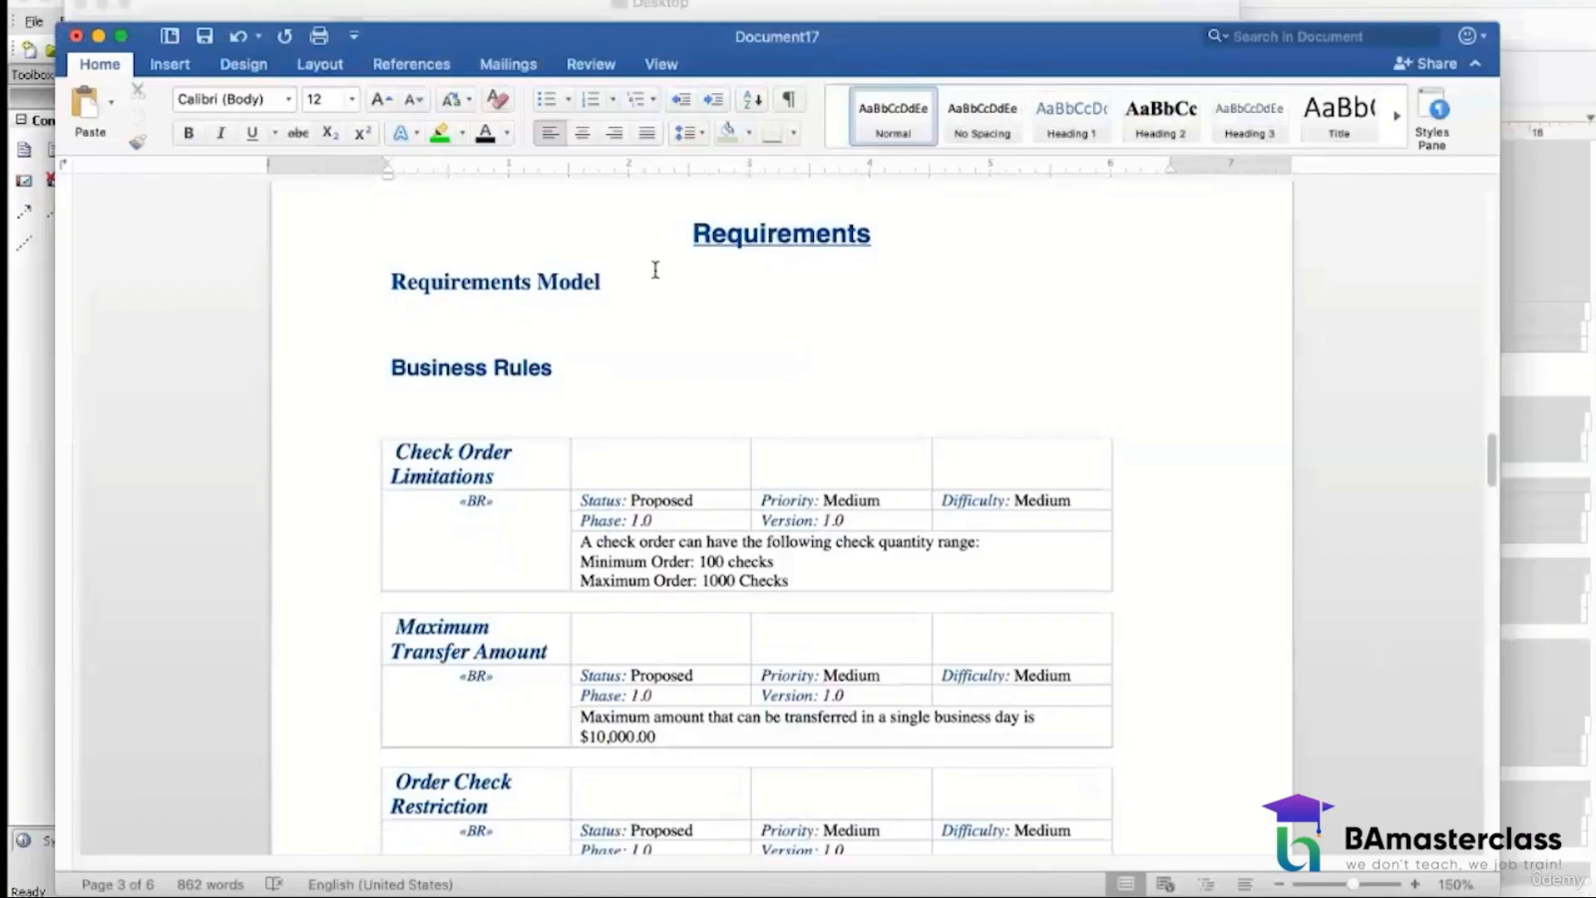
pyautogui.moveTo(392, 284); pyautogui.dragTo(624, 276)
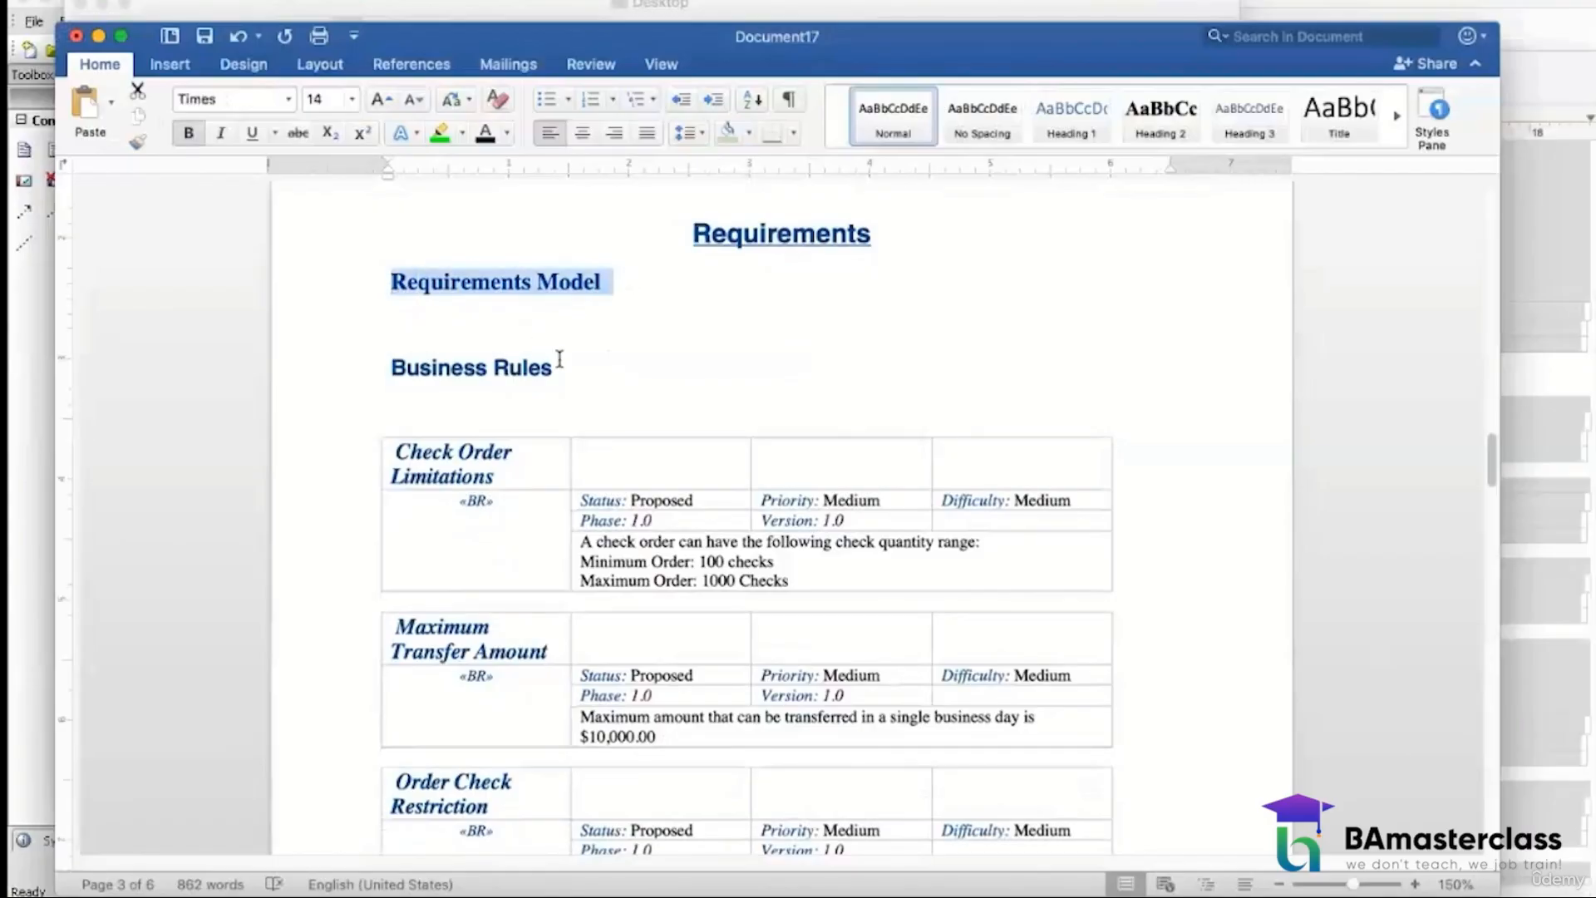
pyautogui.moveTo(561, 366); pyautogui.dragTo(314, 378)
pyautogui.scroll(-3, 634, 431)
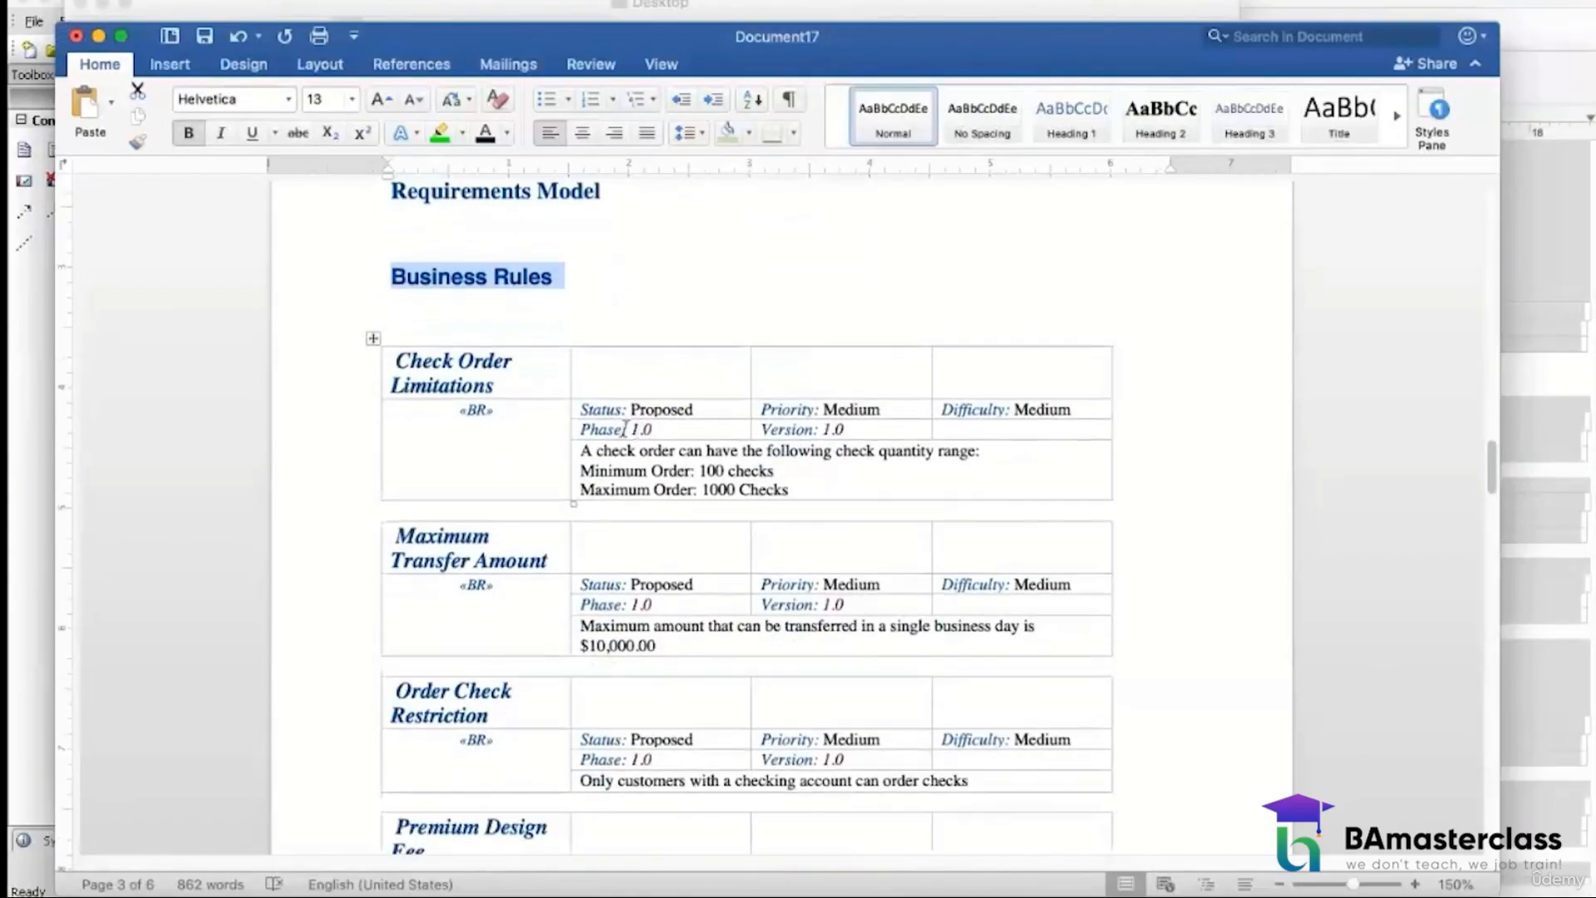
pyautogui.moveTo(513, 381); pyautogui.dragTo(435, 372)
pyautogui.click(517, 431)
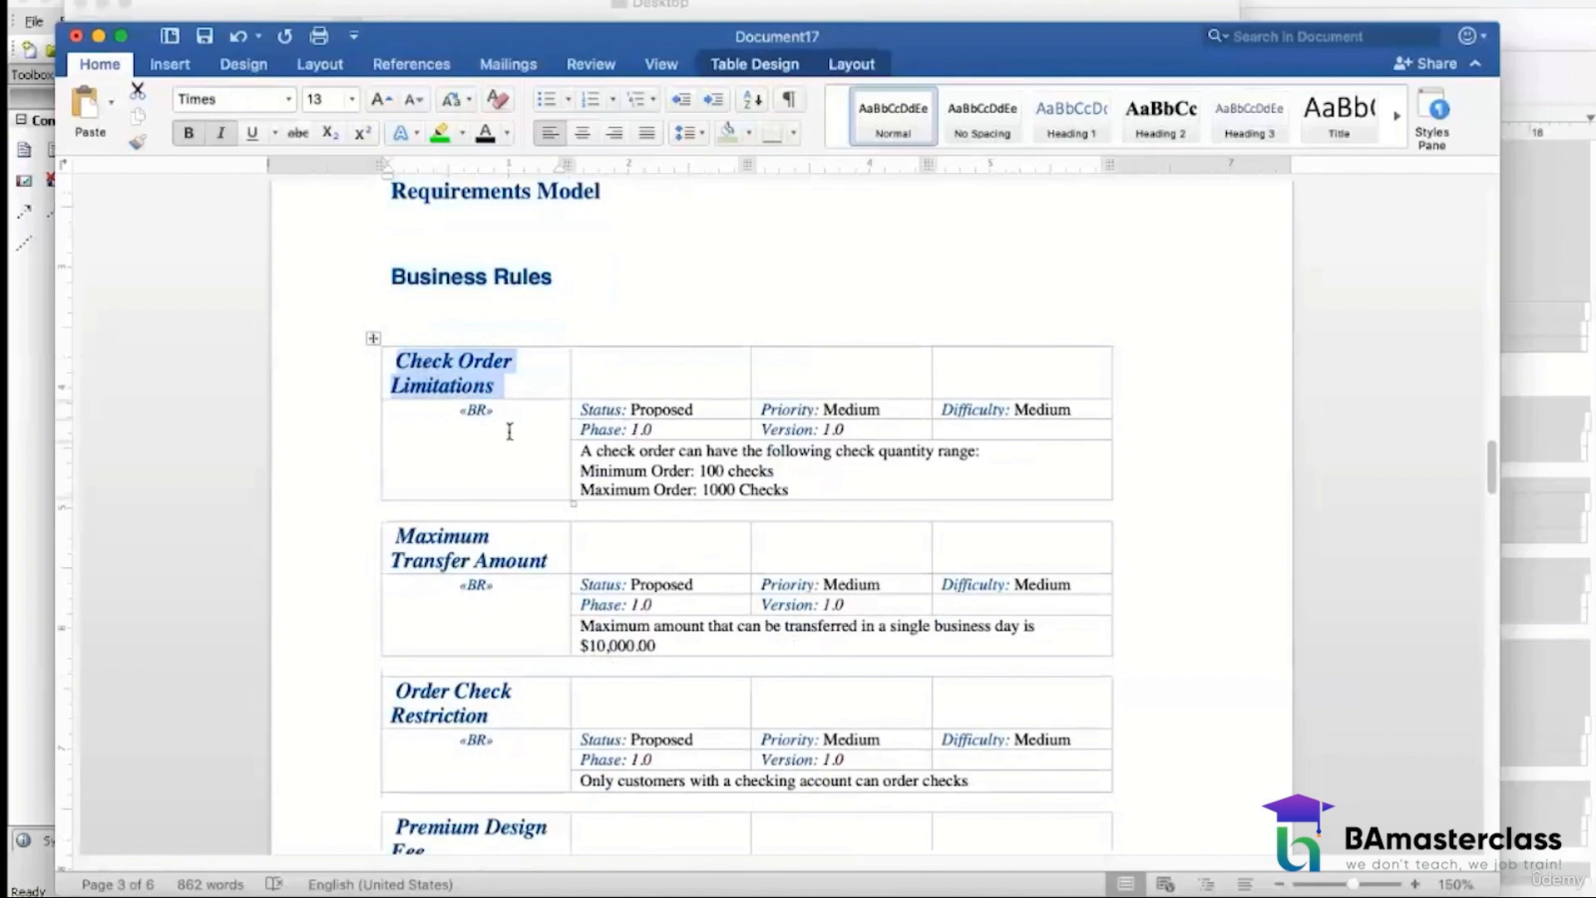
pyautogui.moveTo(580, 451); pyautogui.dragTo(765, 489)
pyautogui.scroll(-5, 765, 488)
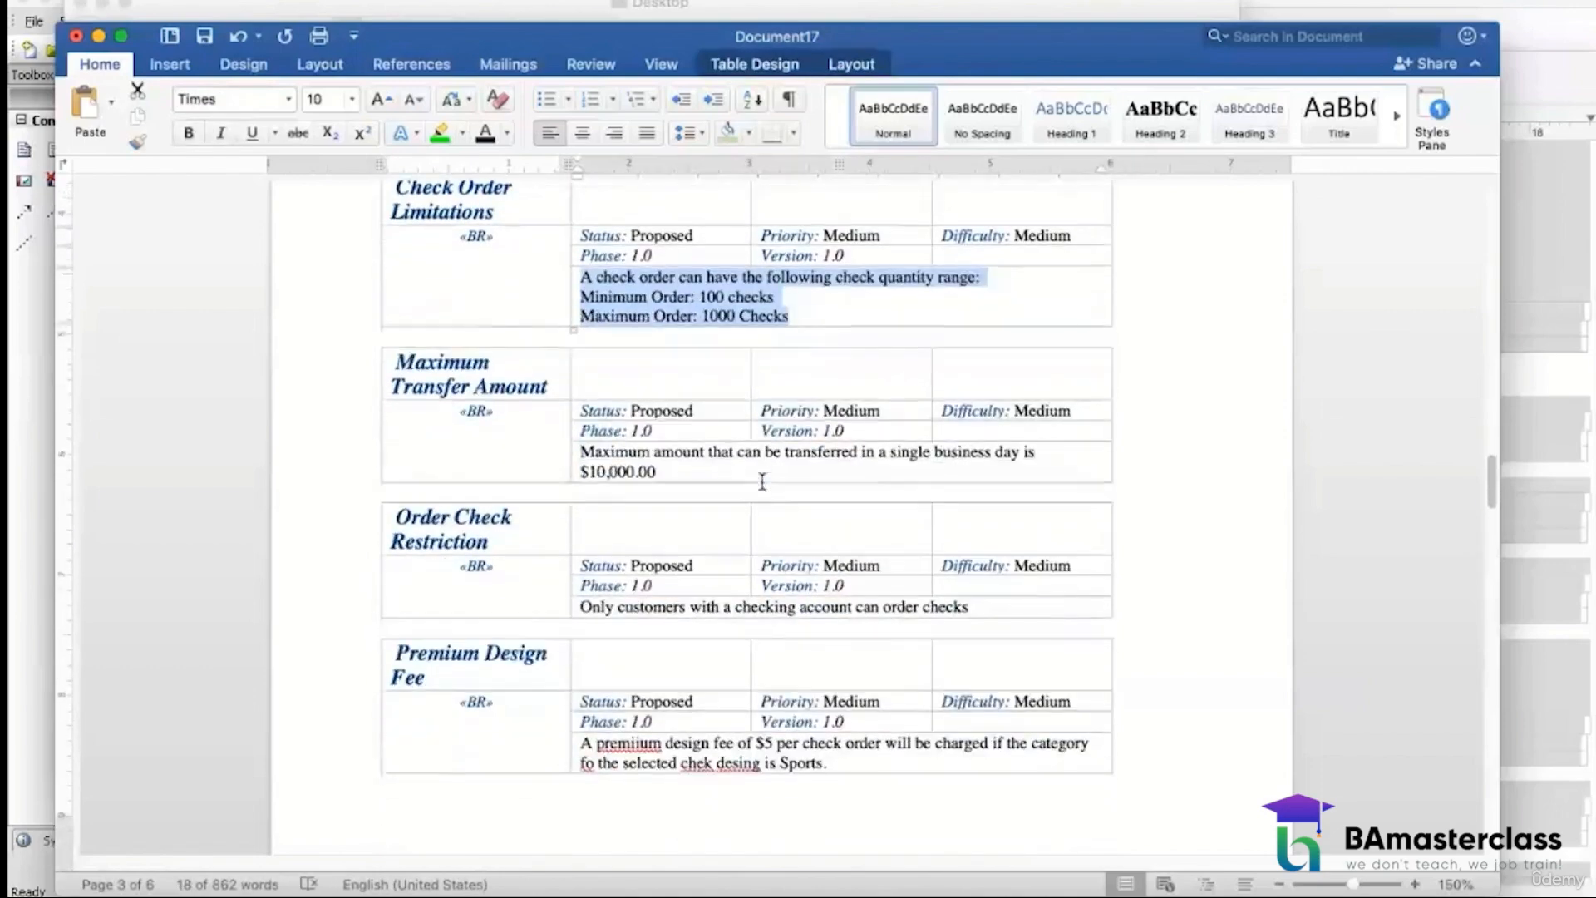
# Step: Examine the remaining Business Rules, the Functional Requirements and the Non-Functional Requirements sections of the generated document
pyautogui.scroll(-15, 564, 562)
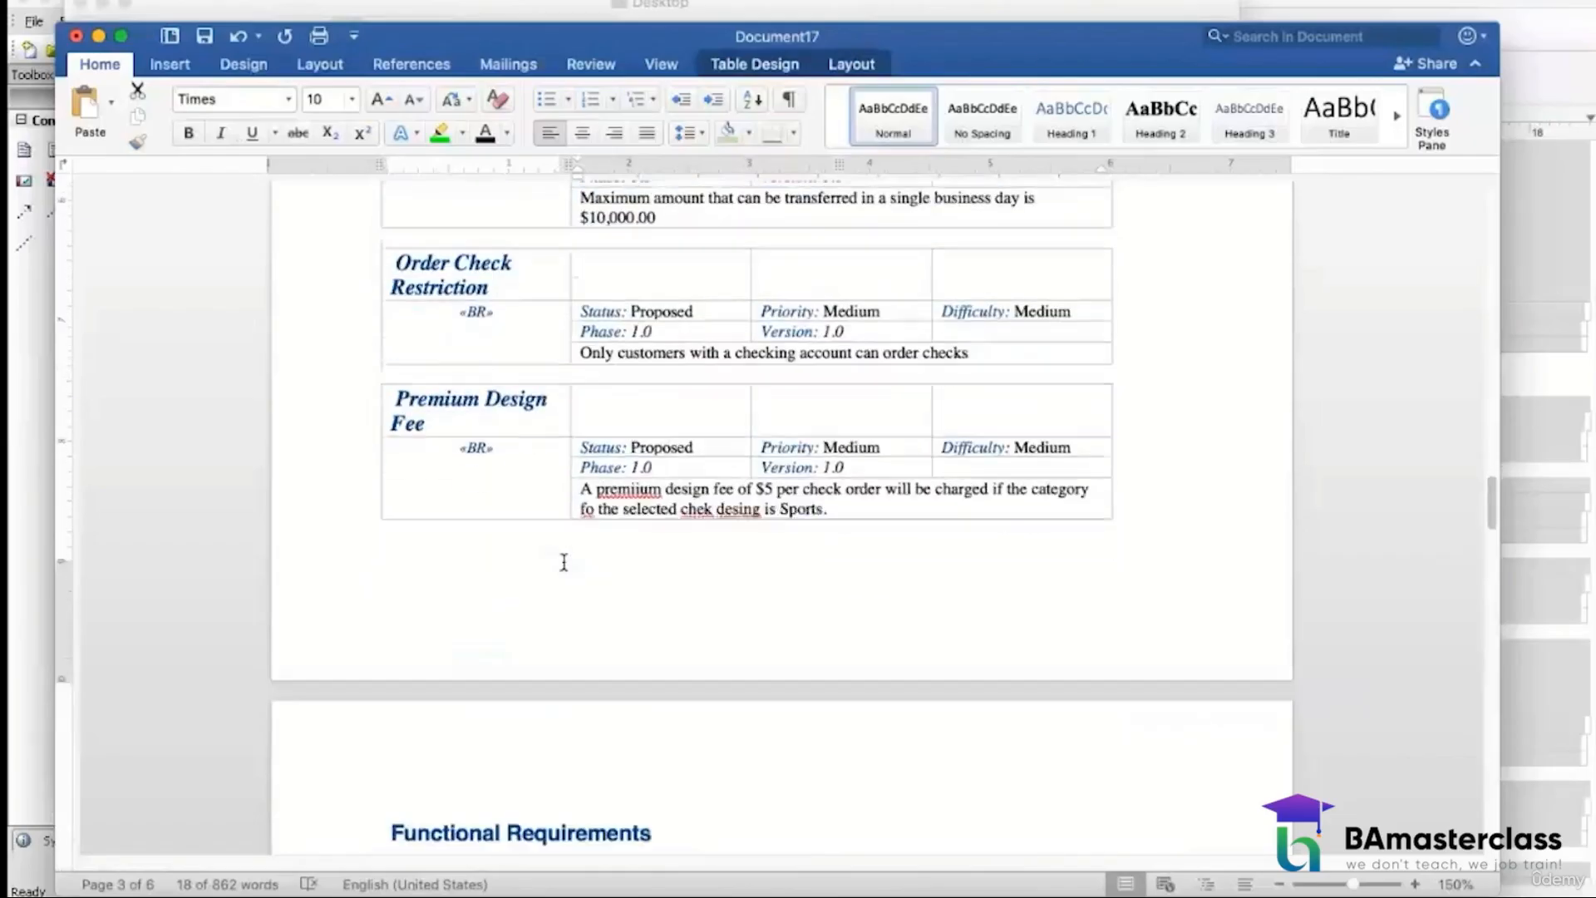
pyautogui.scroll(-2, 563, 555)
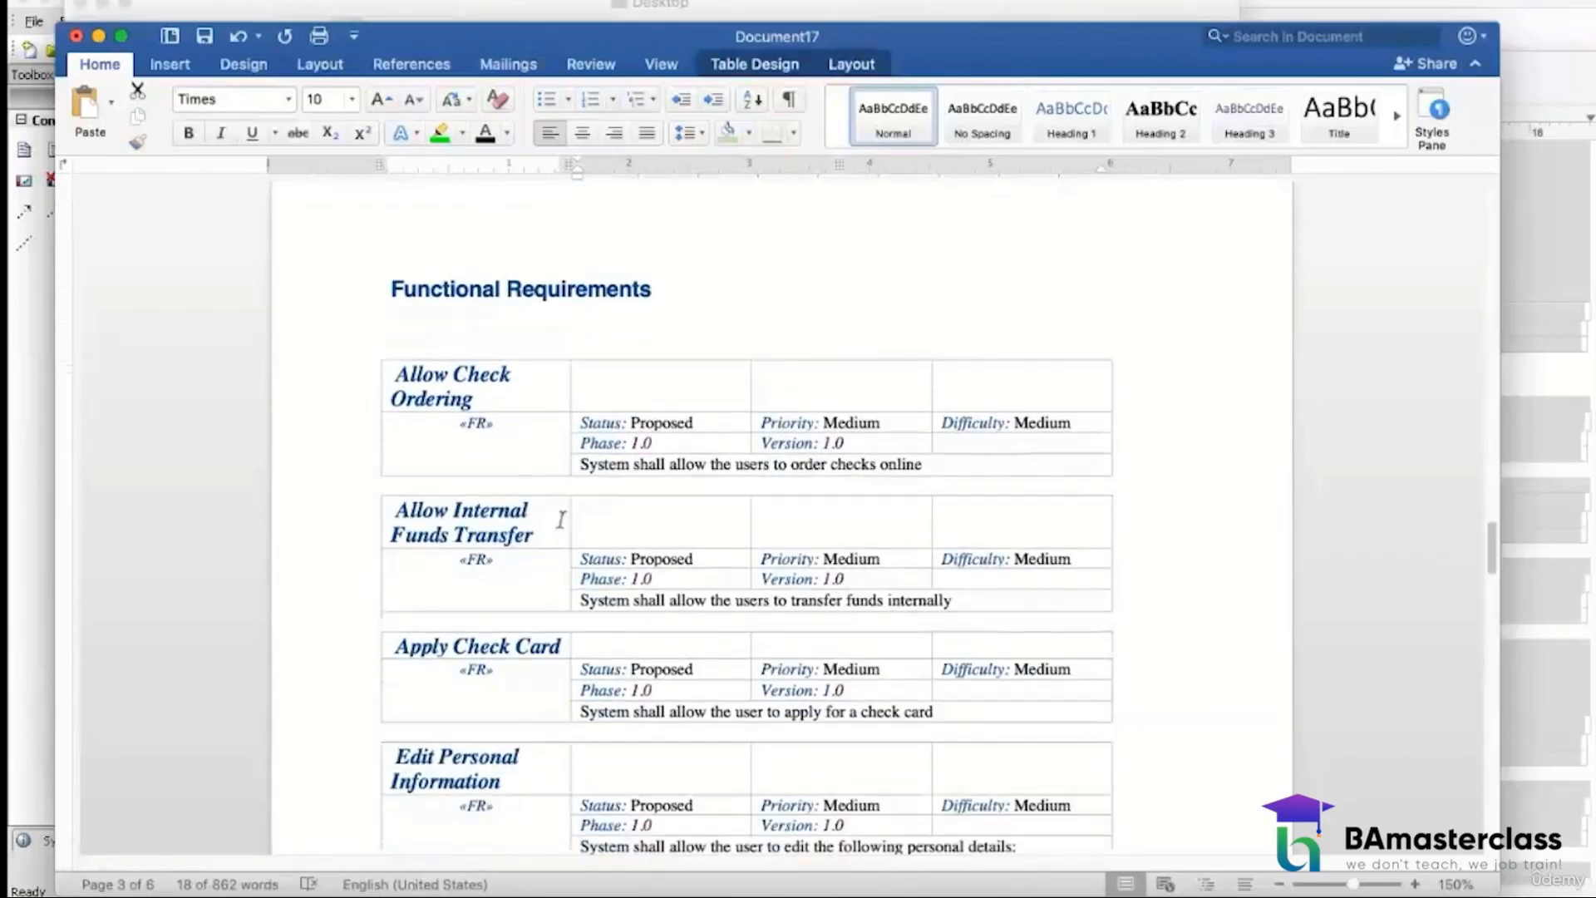
pyautogui.scroll(-7, 616, 623)
pyautogui.scroll(-10, 621, 636)
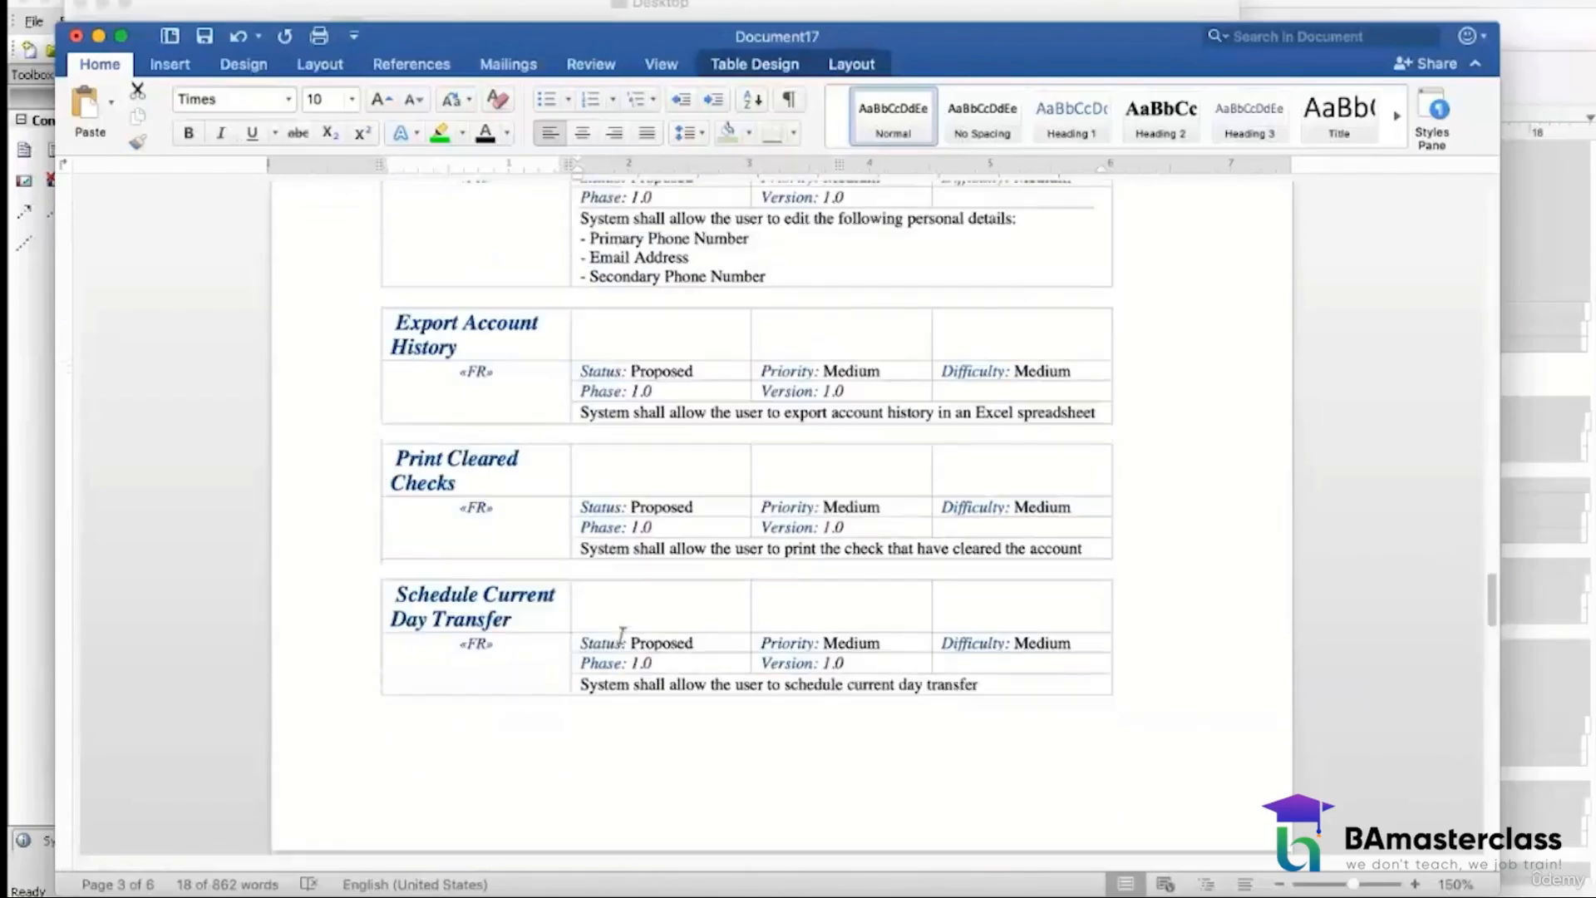
pyautogui.scroll(-2, 621, 628)
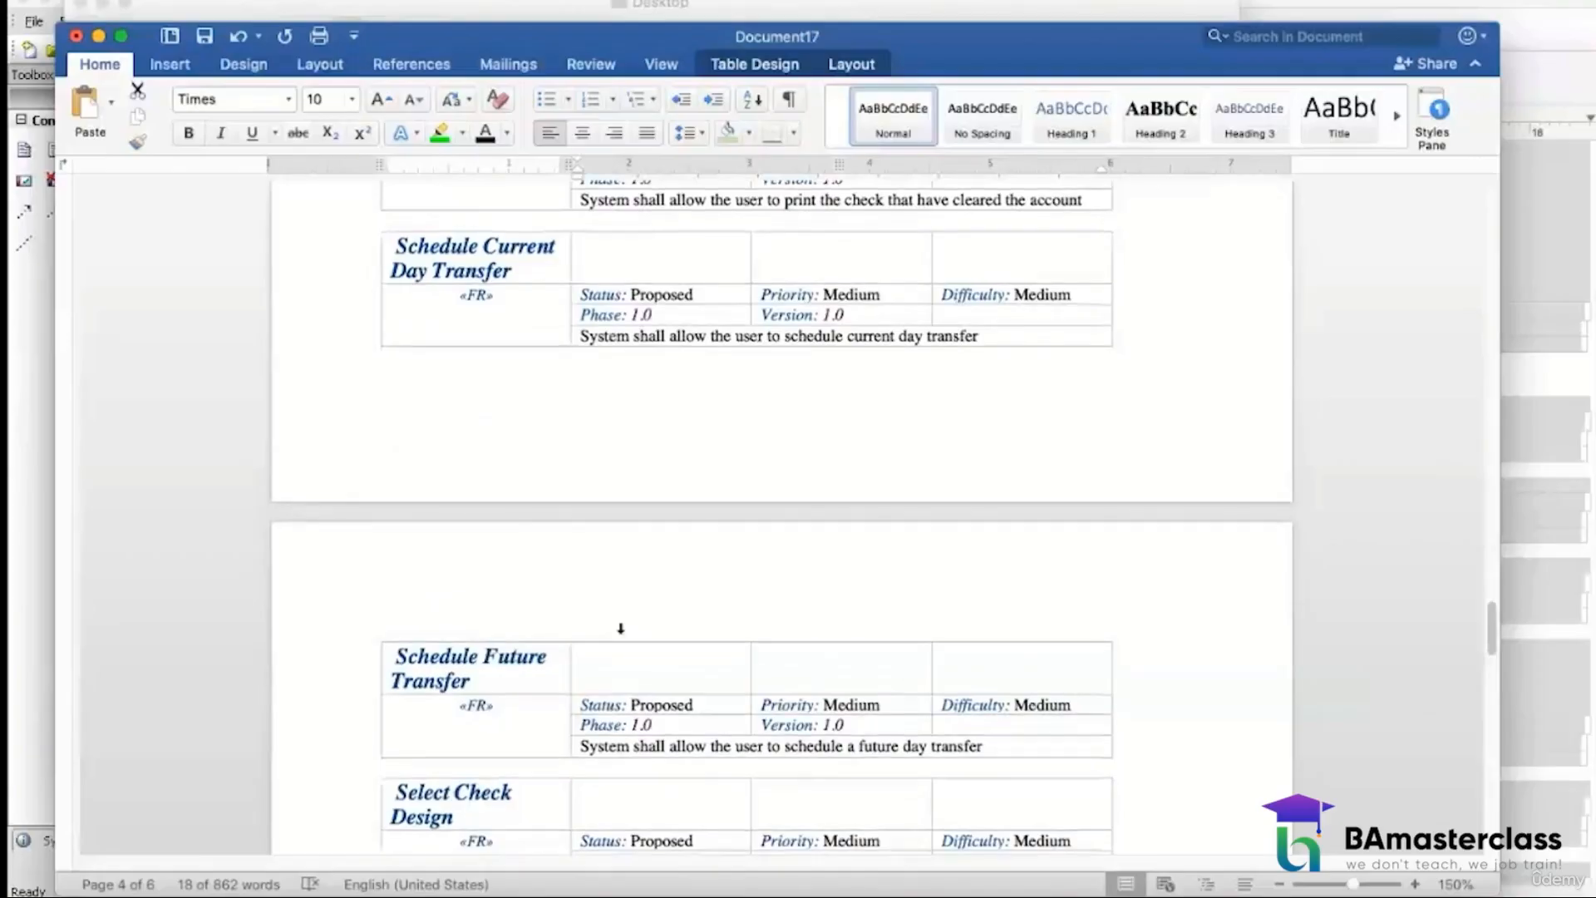
pyautogui.scroll(-10, 620, 633)
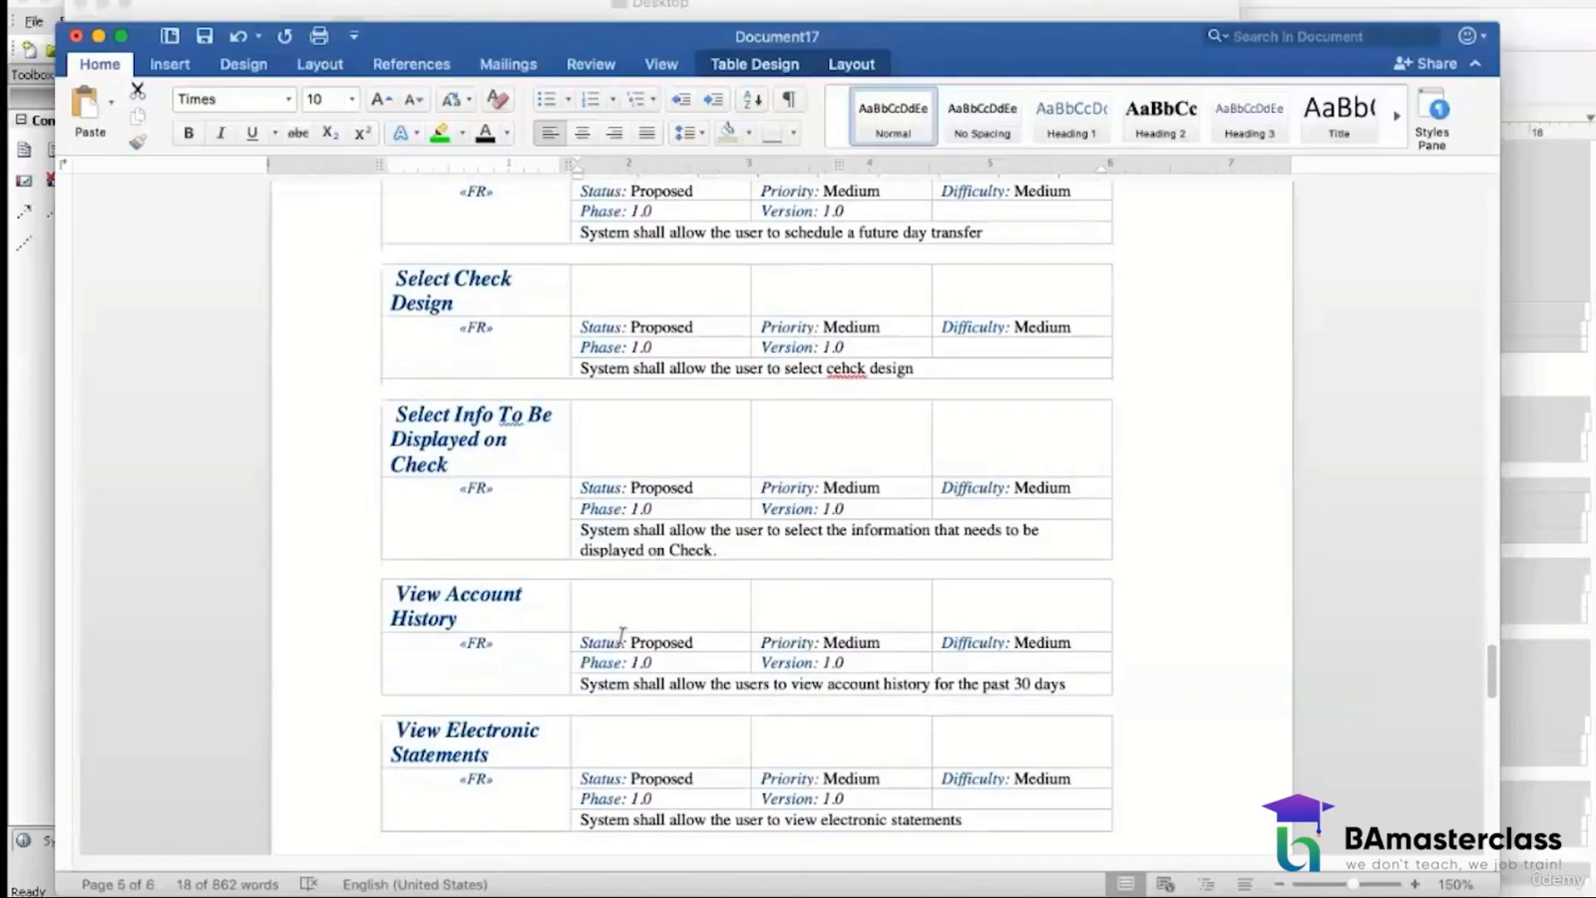
pyautogui.scroll(-6, 622, 636)
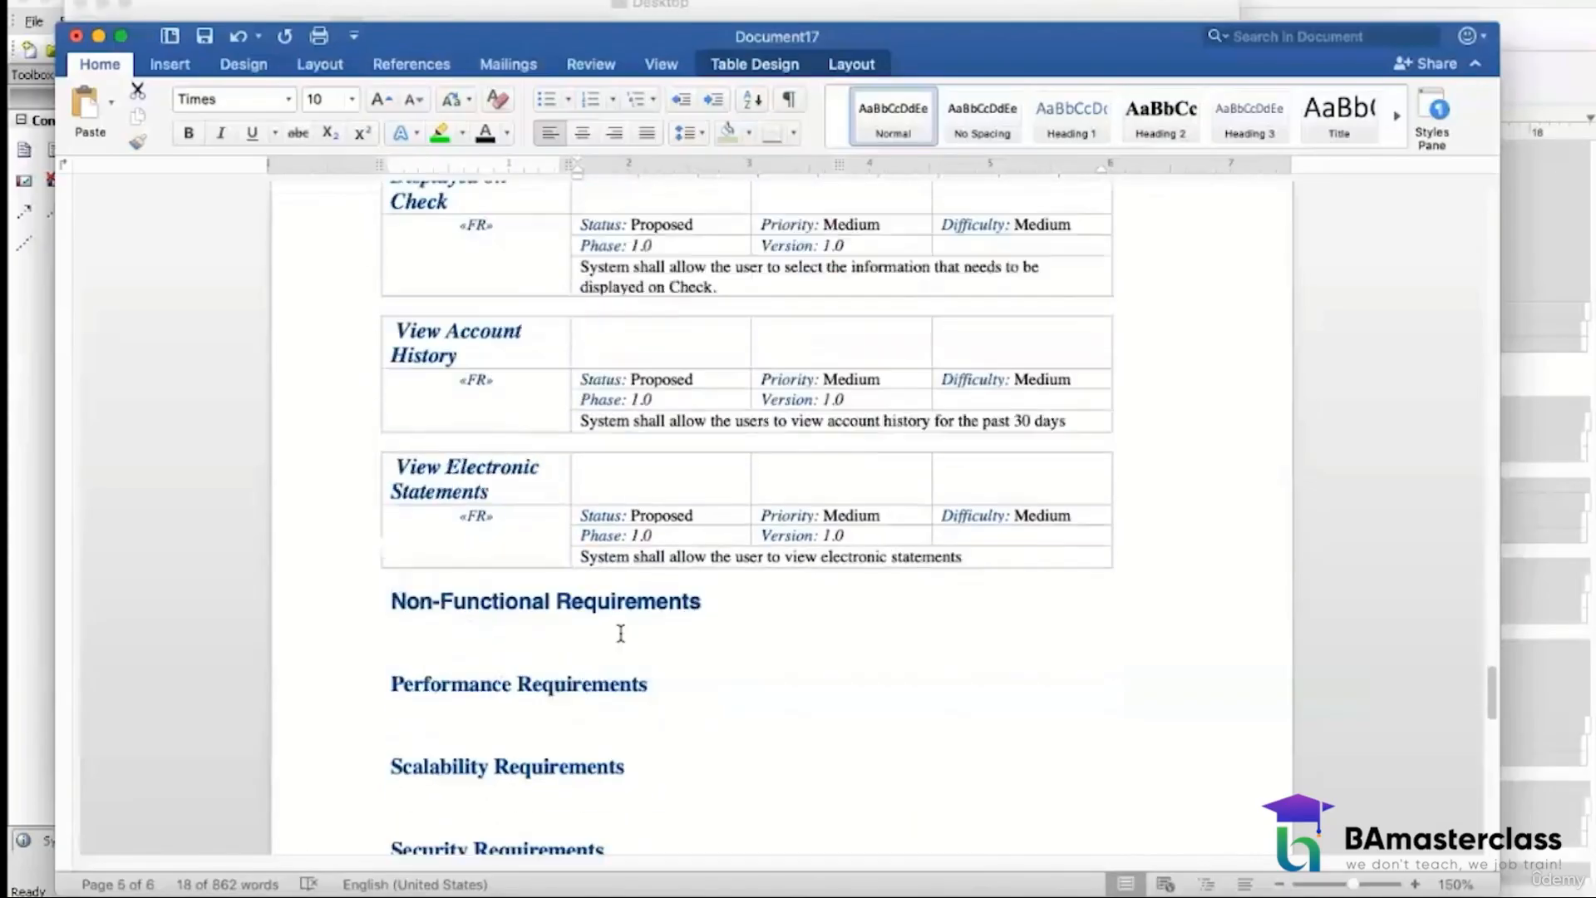
pyautogui.scroll(7, 622, 636)
pyautogui.scroll(-7, 622, 636)
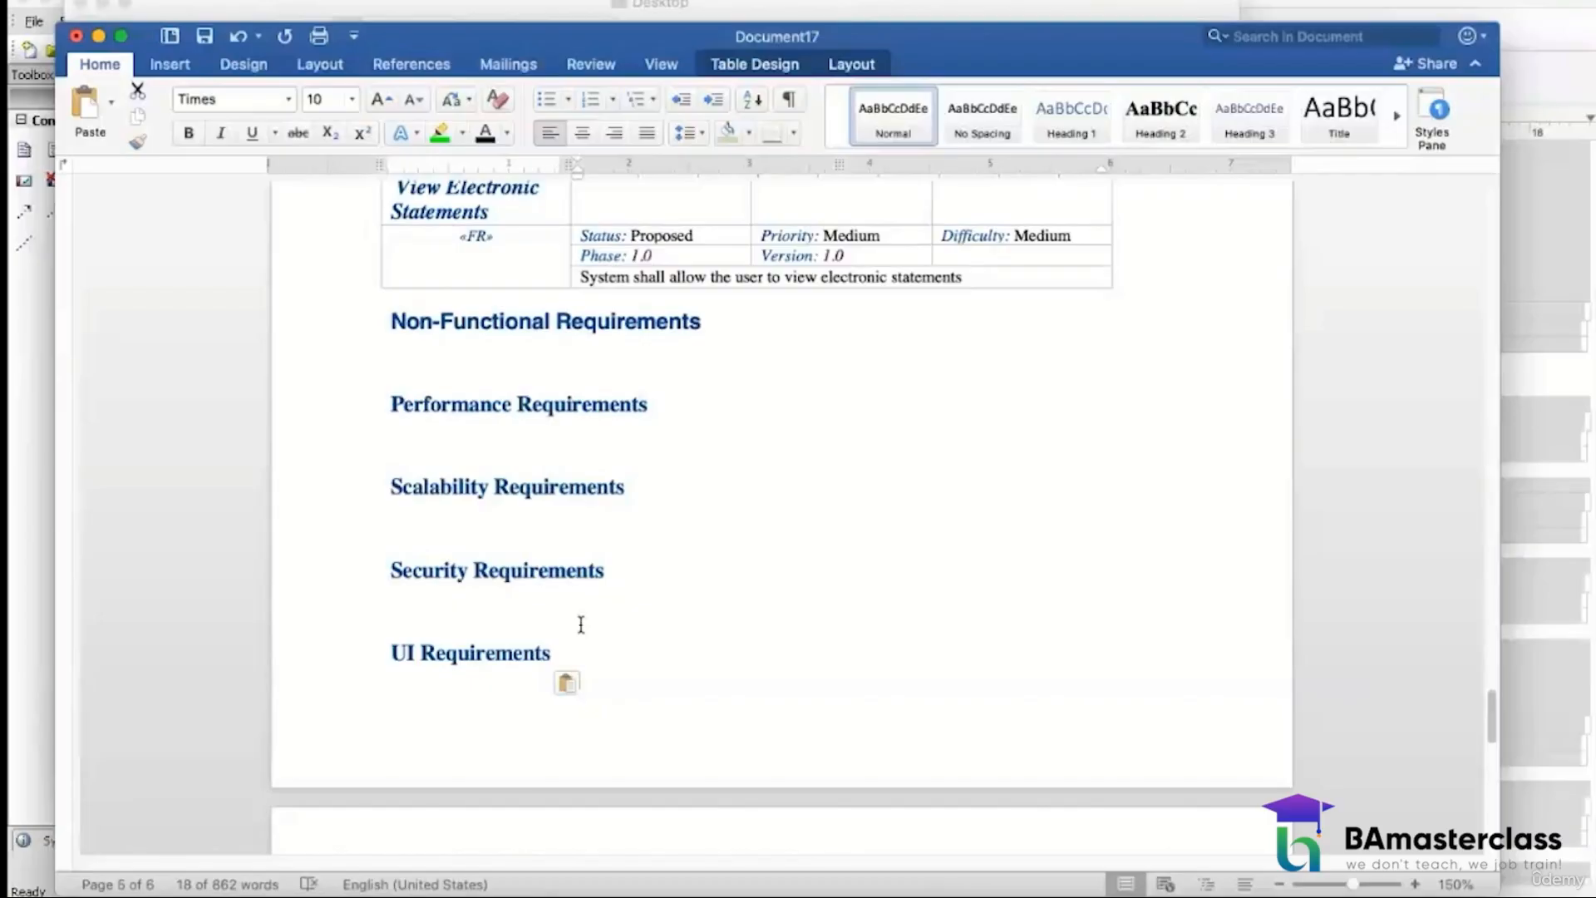
# Step: Return to Enterprise Architect, close the RTF documentation generator and collapse the Requirements Model package
pyautogui.click(1330, 887)
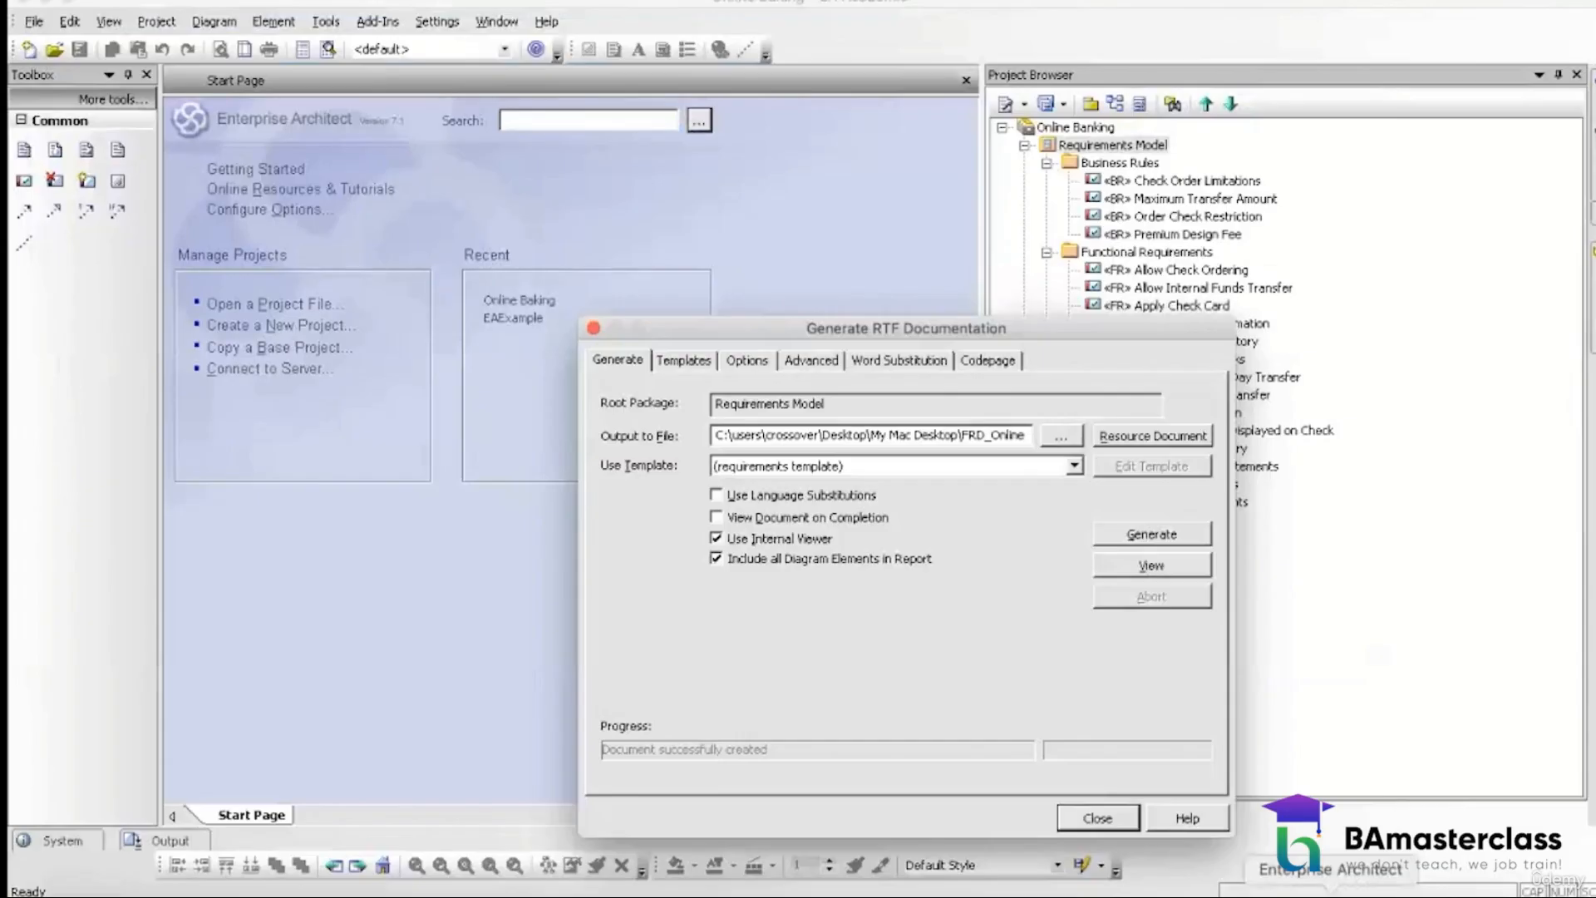
pyautogui.click(1098, 819)
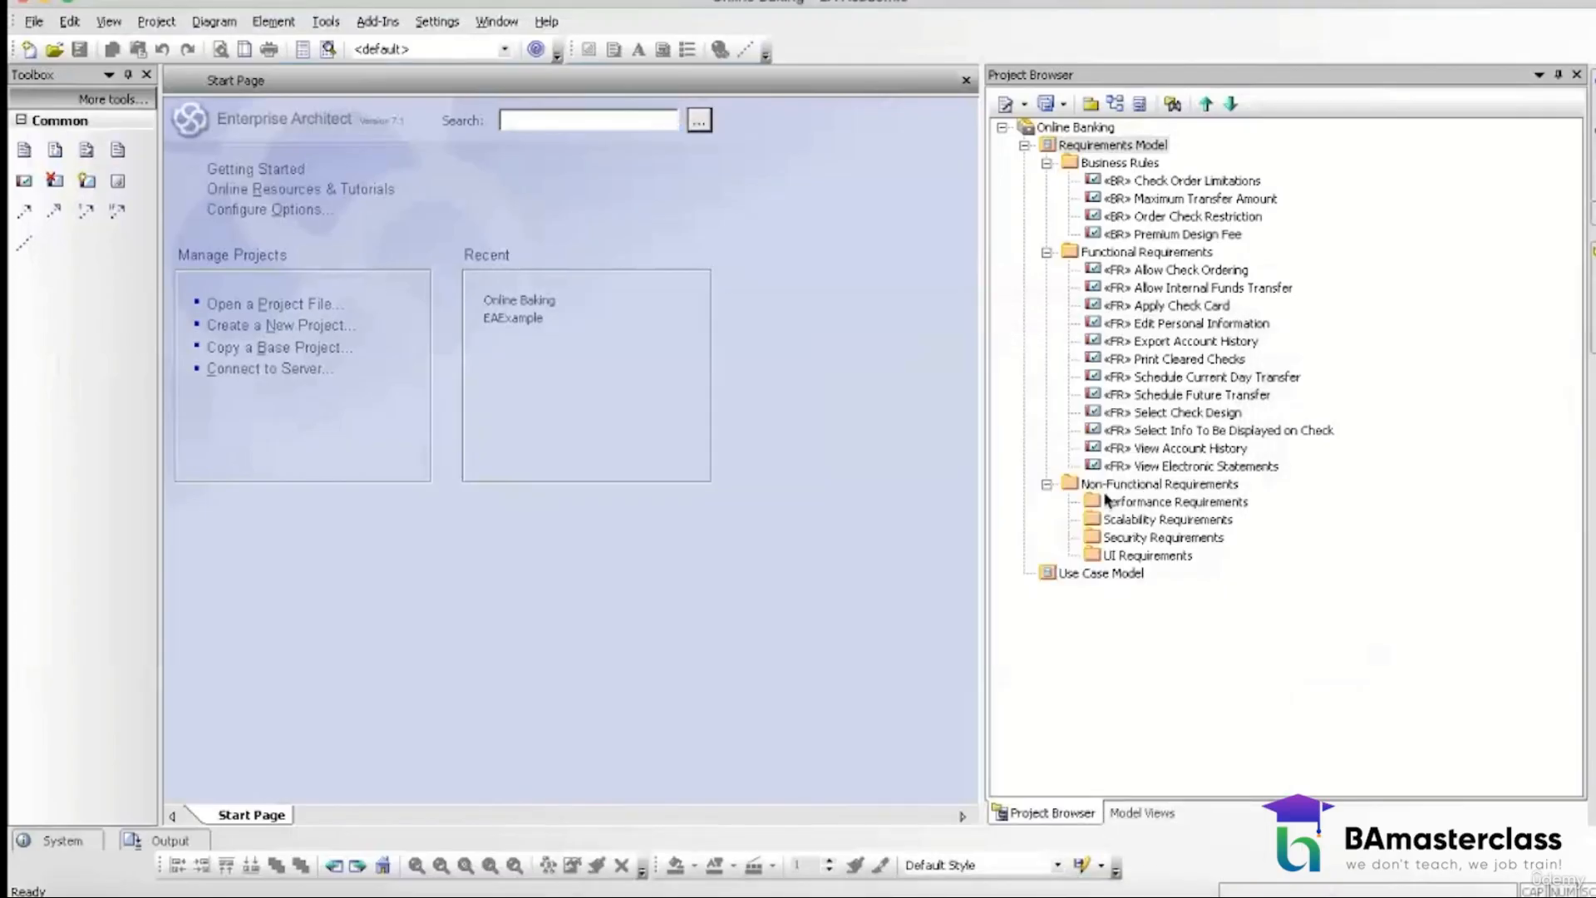
pyautogui.click(1025, 147)
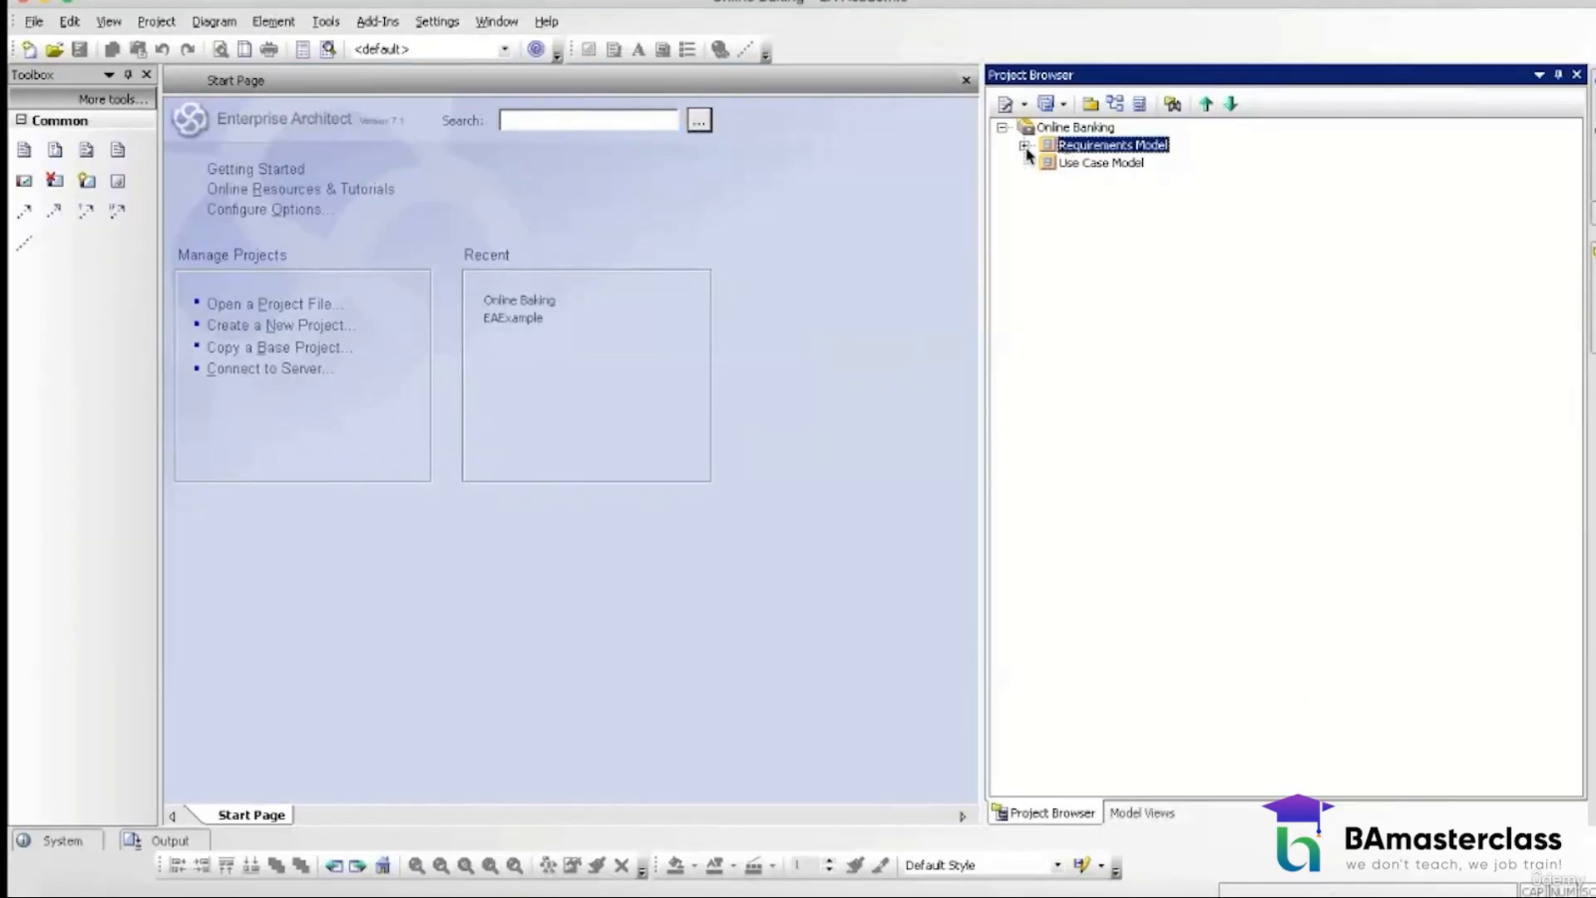
# Step: Add a package named Accounts Management to the Use Case Model, without a new diagram, and expand the model
pyautogui.click(1061, 166)
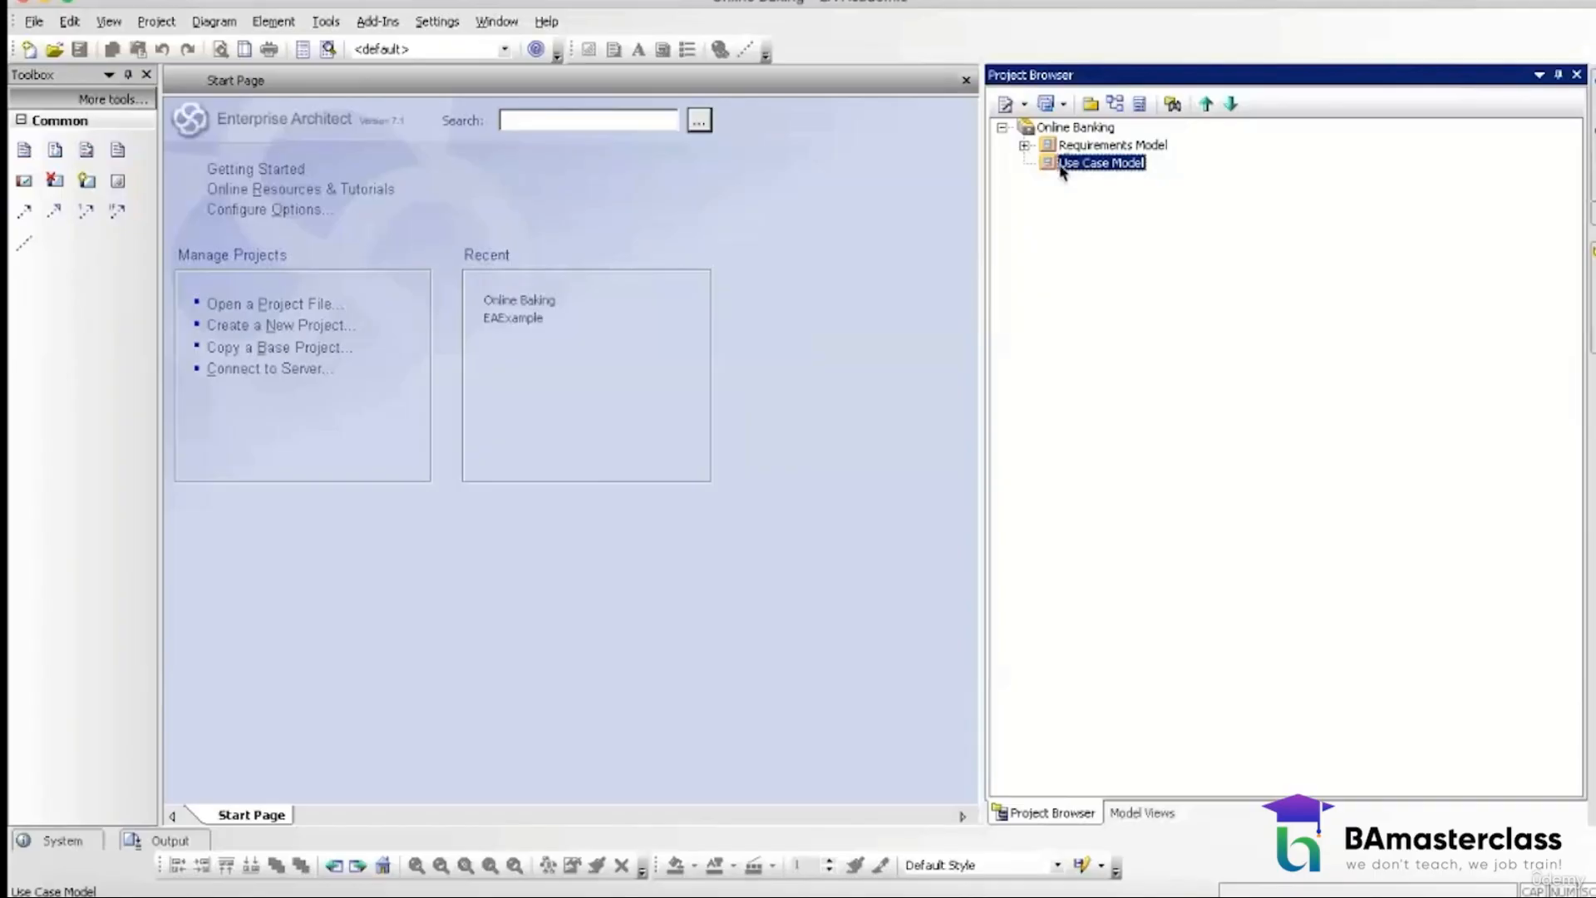
pyautogui.click(1090, 106)
pyautogui.write('A')
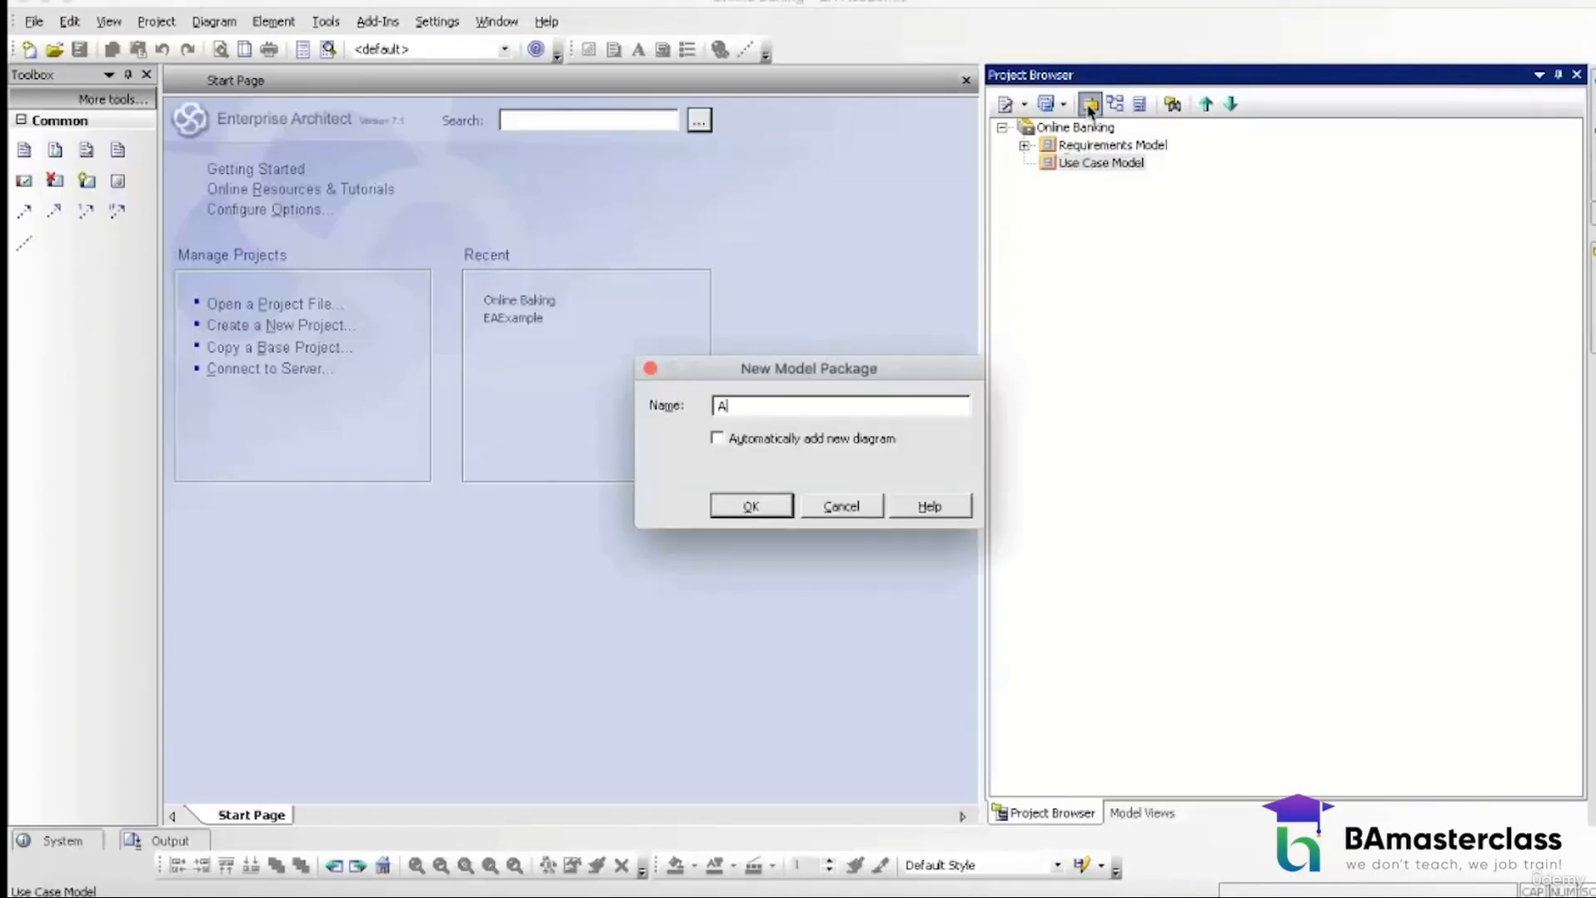
pyautogui.write('ccounts Management')
pyautogui.click(766, 513)
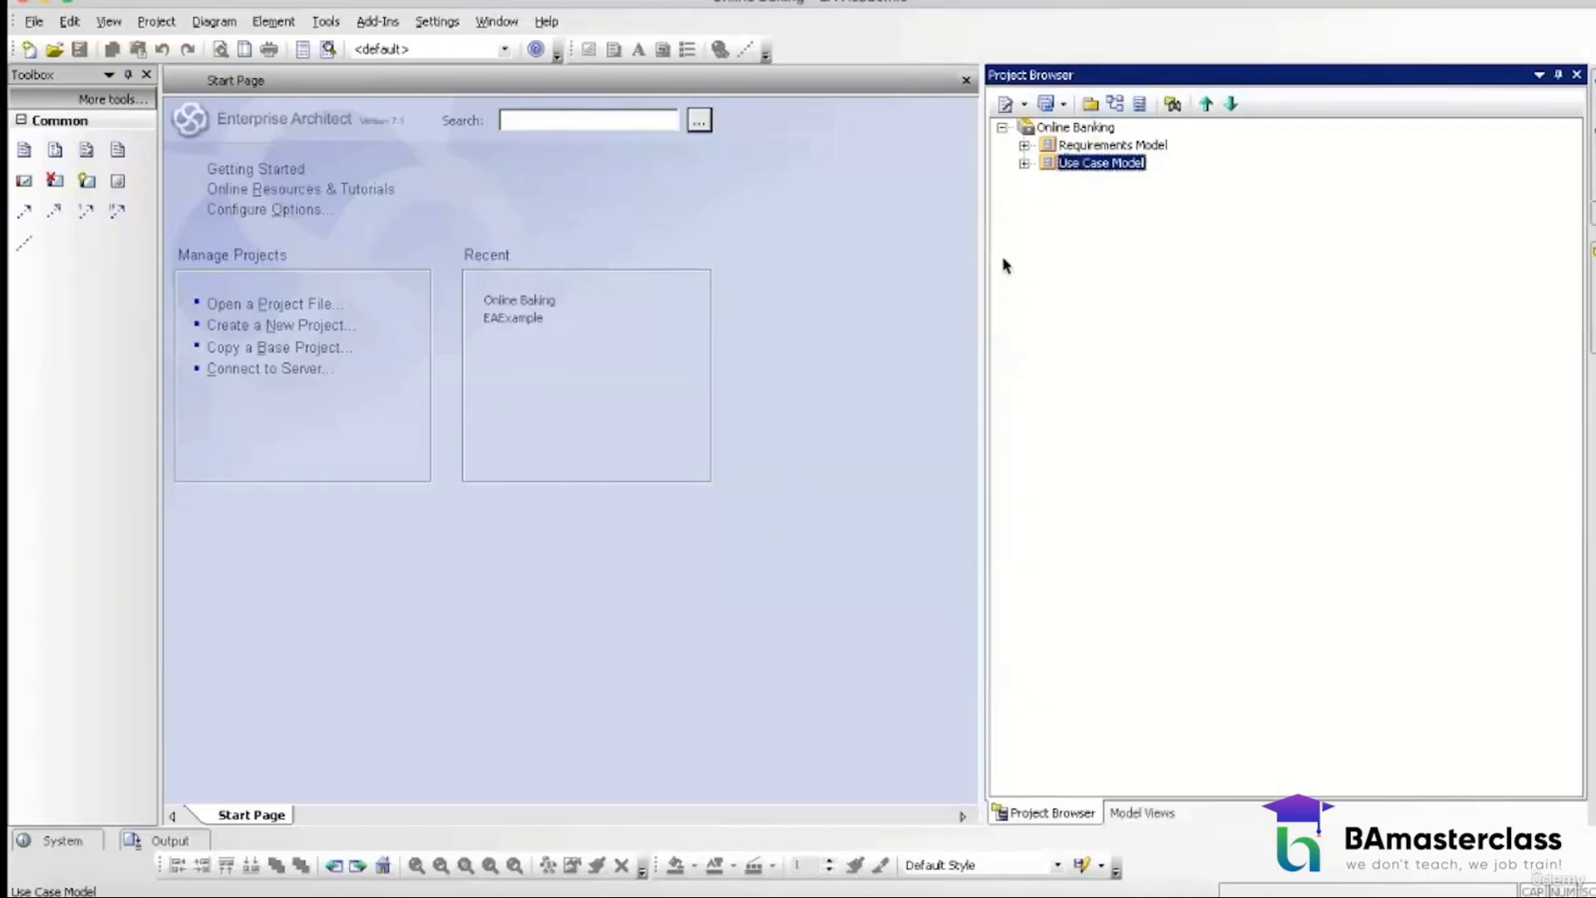
pyautogui.click(1024, 163)
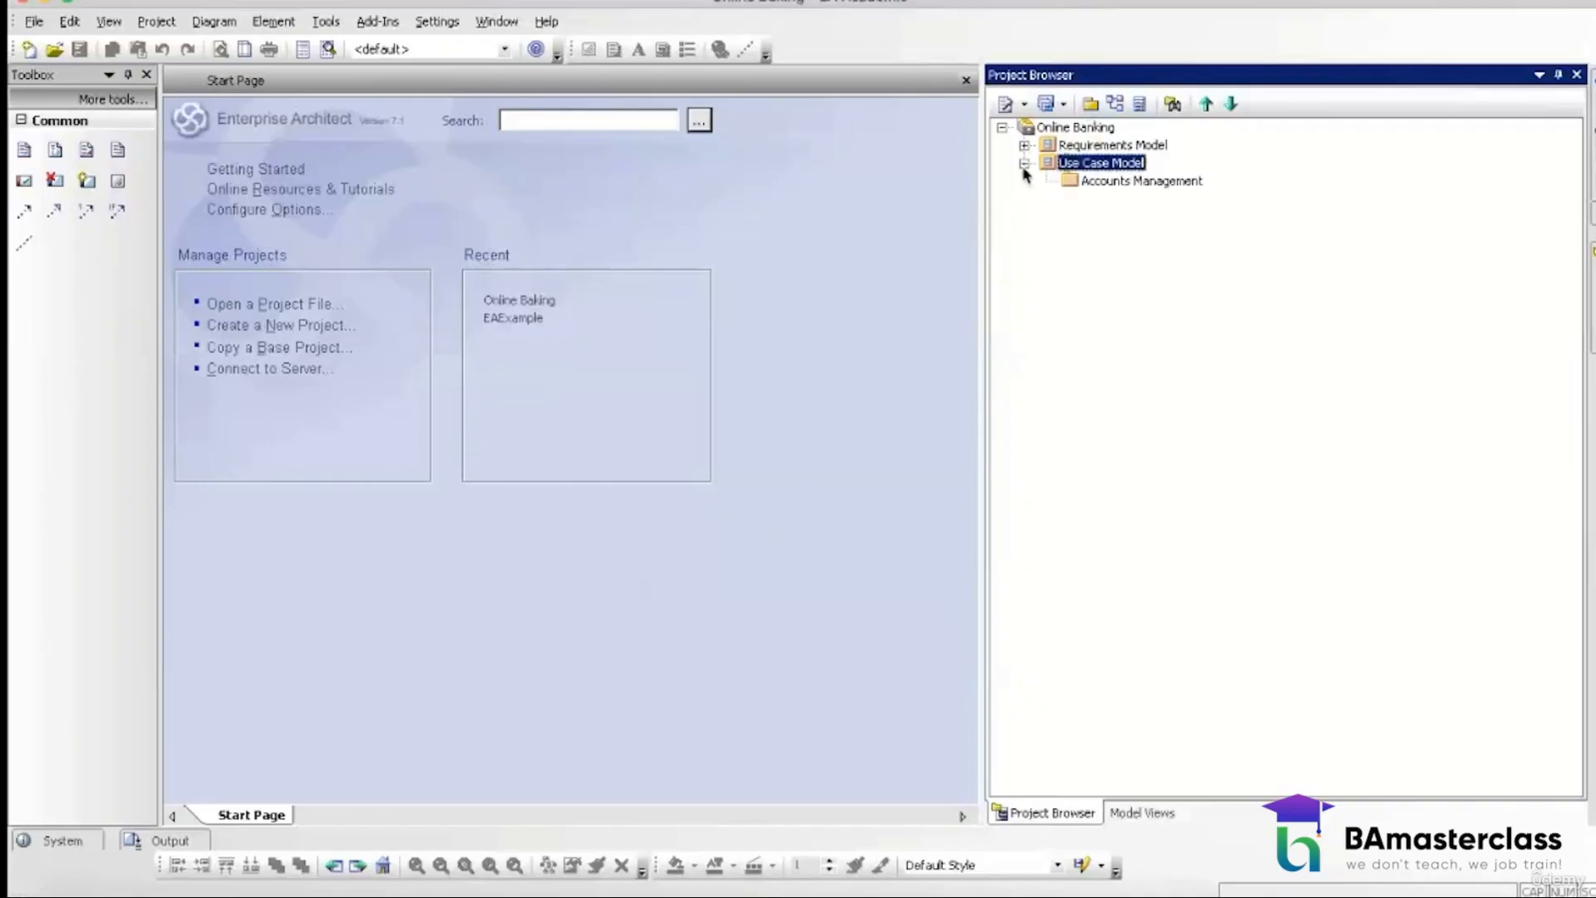
# Step: Add two more packages to the Use Case Model, named Funds Management and Checks Management
pyautogui.click(1093, 104)
pyautogui.write('Funds ')
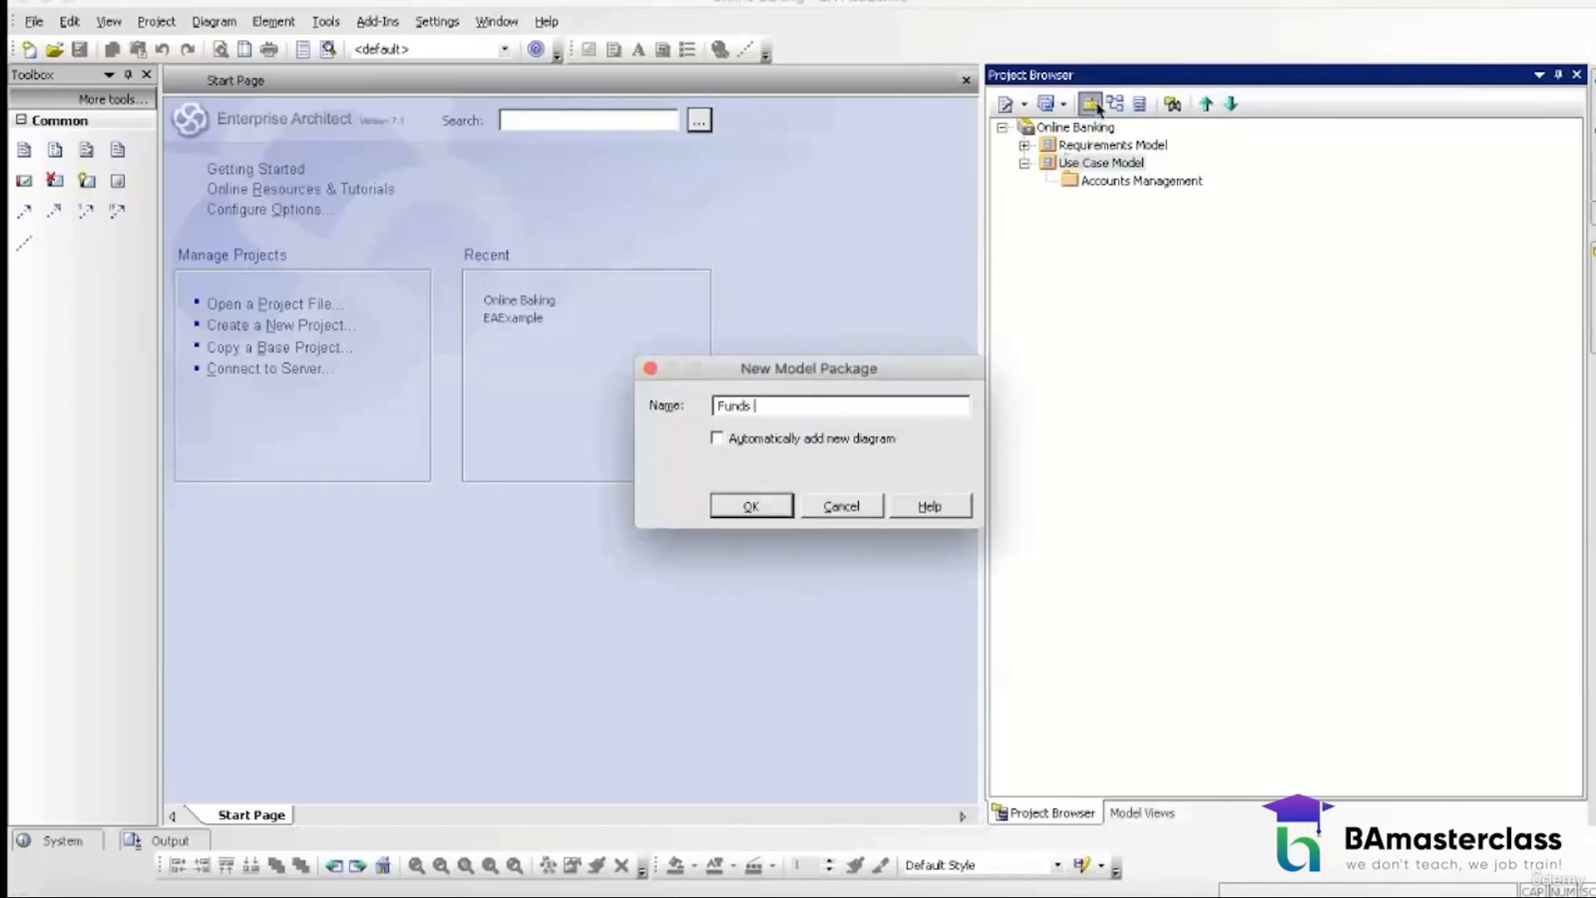
pyautogui.write('Management')
pyautogui.click(753, 507)
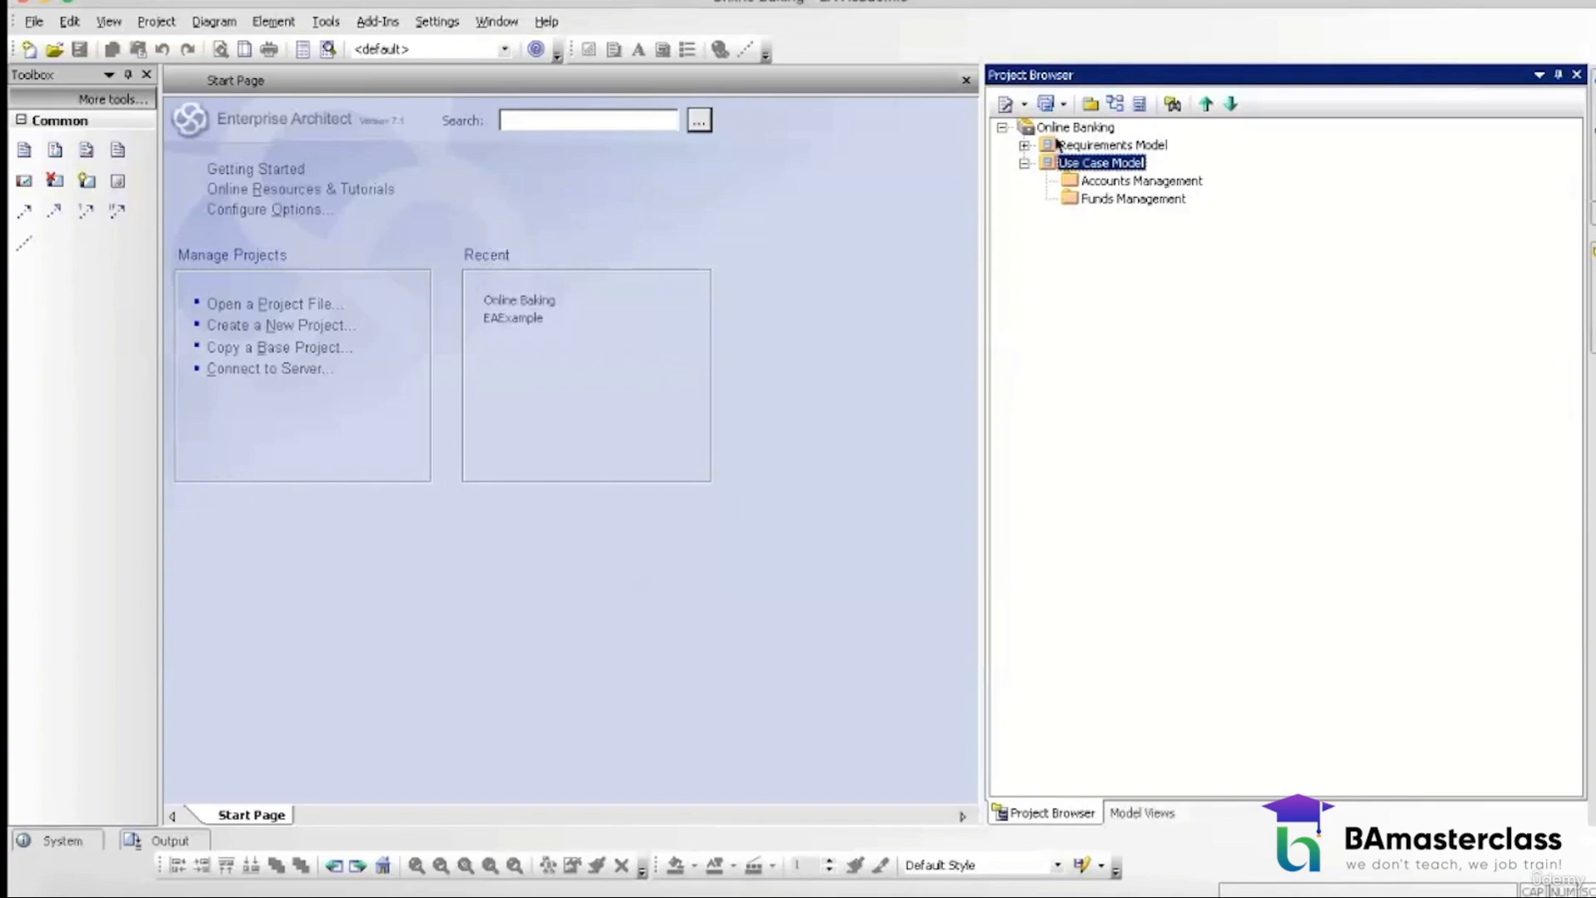
pyautogui.click(1088, 111)
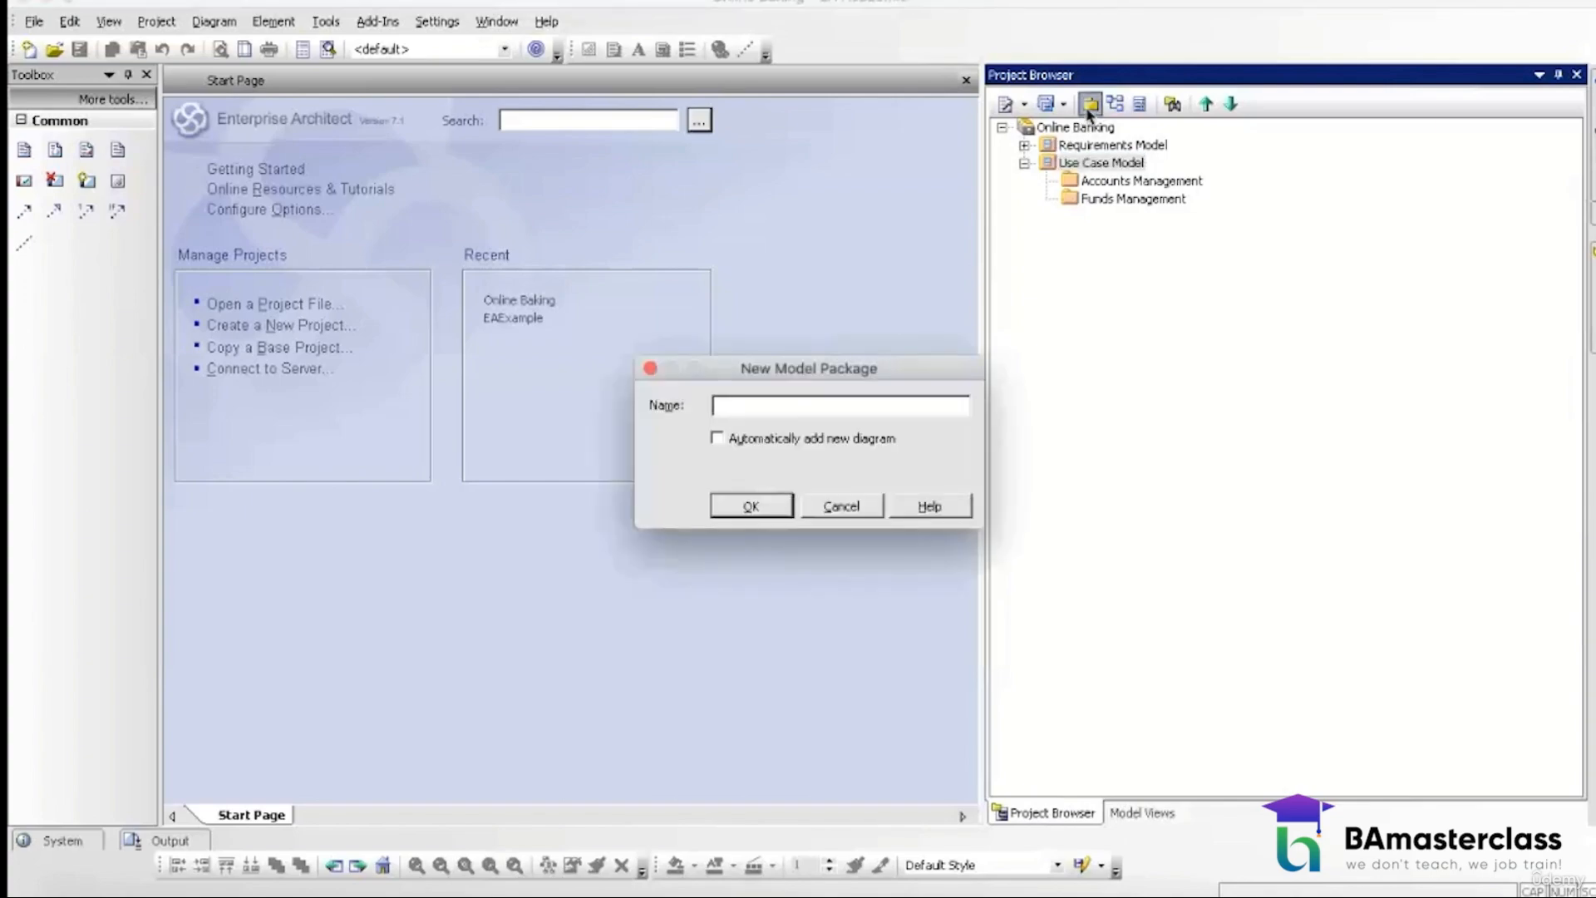
pyautogui.write('Checks Management')
pyautogui.click(748, 507)
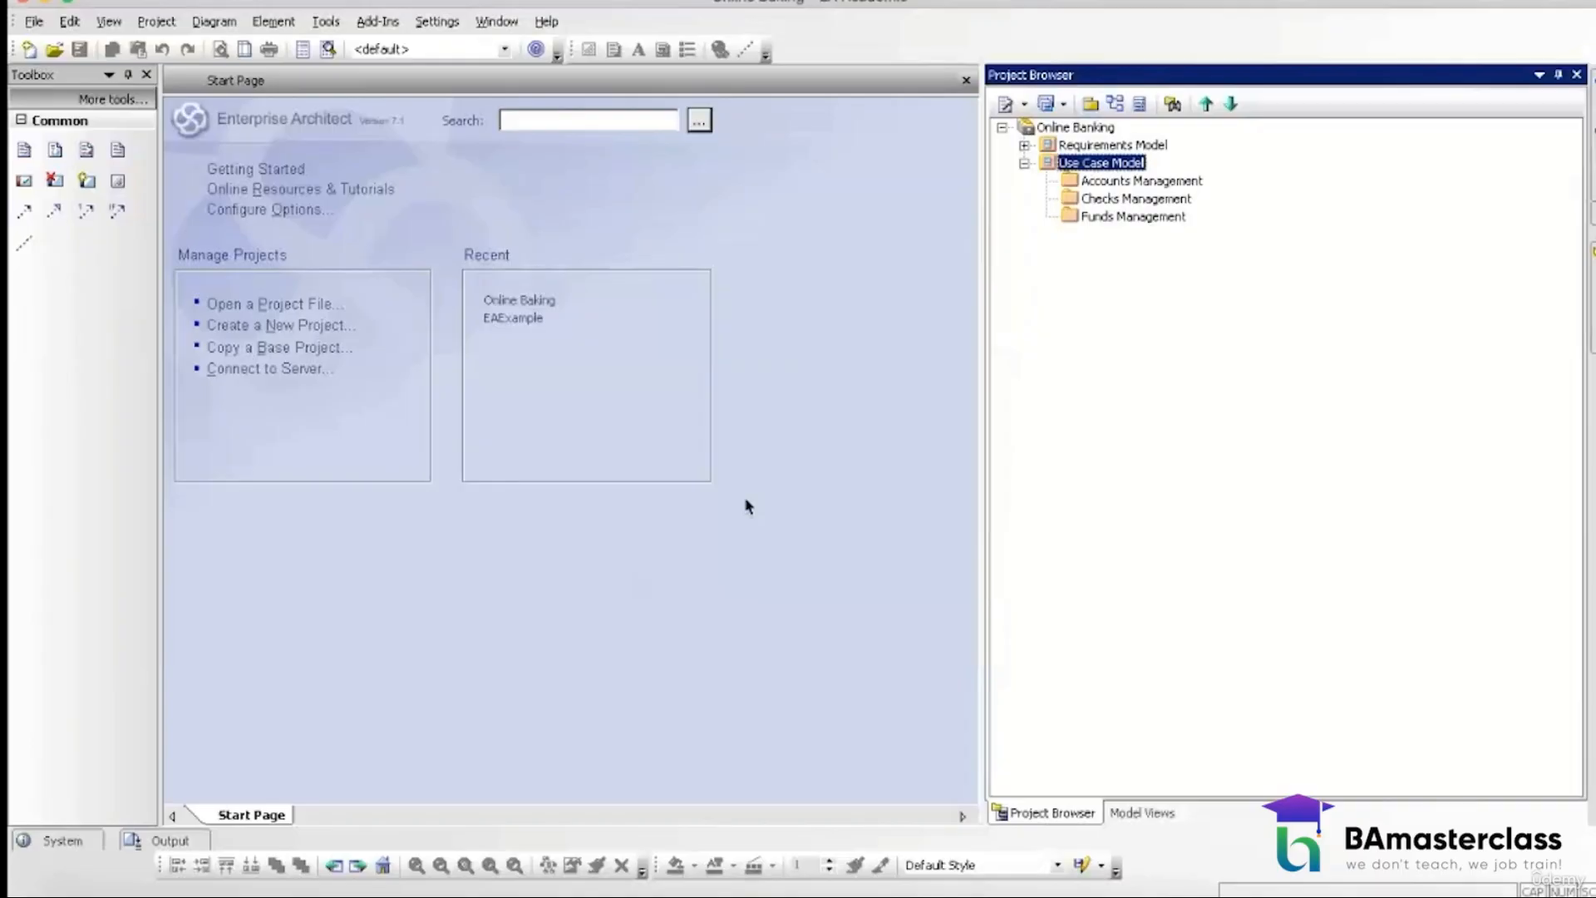
# Step: Add a UseCase element named New User Registration with stereotype UC to Accounts Management, turning off opening the properties on creation
pyautogui.click(1090, 184)
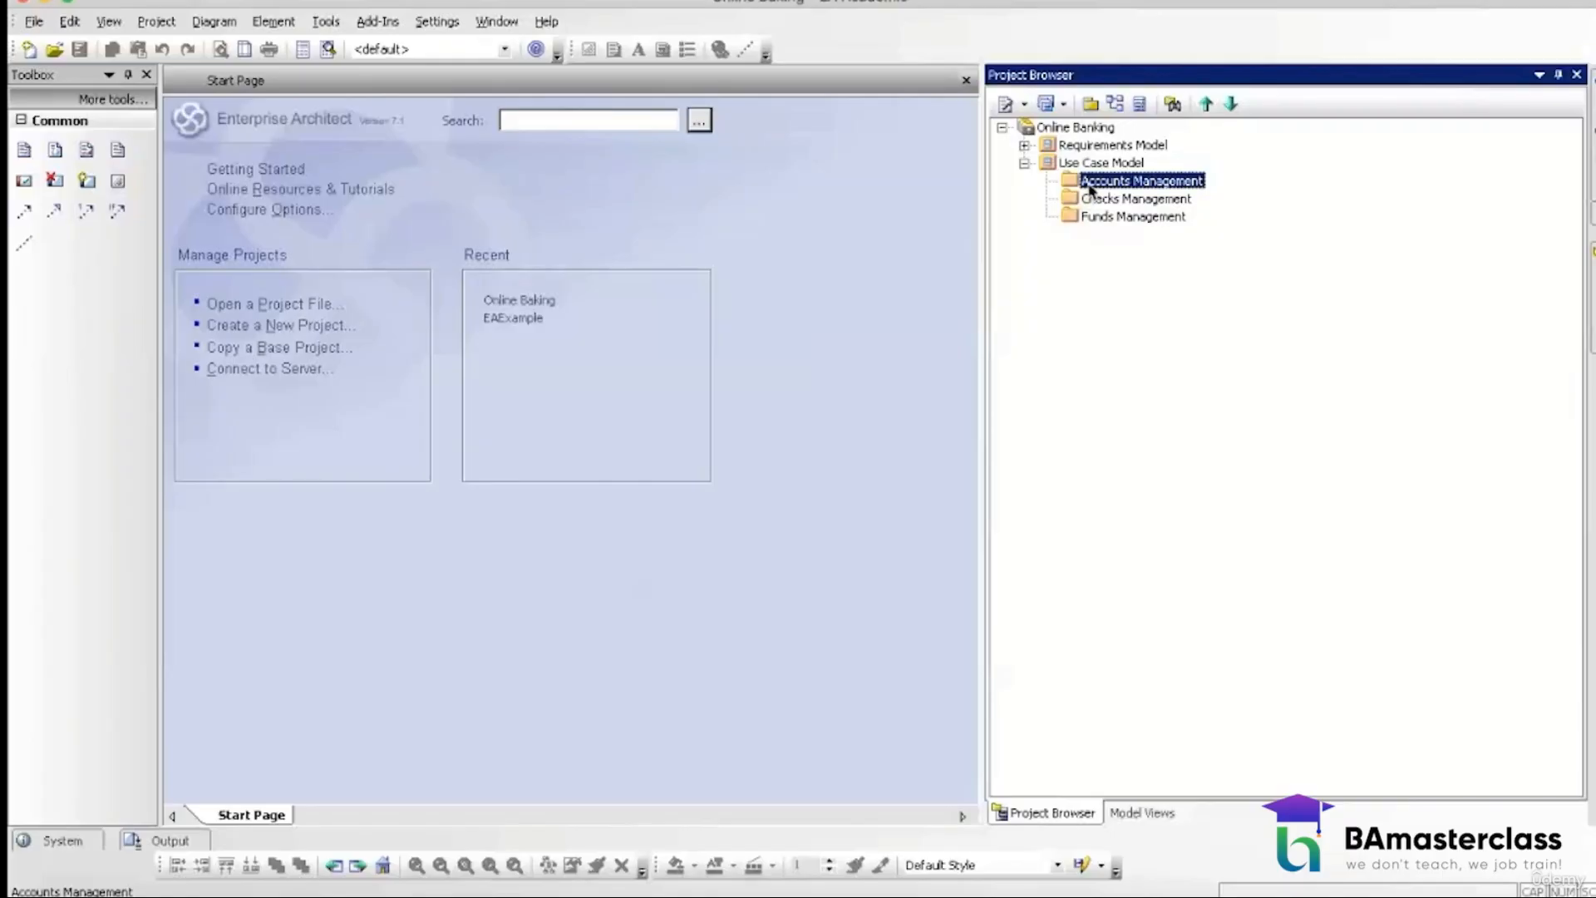
pyautogui.click(908, 8)
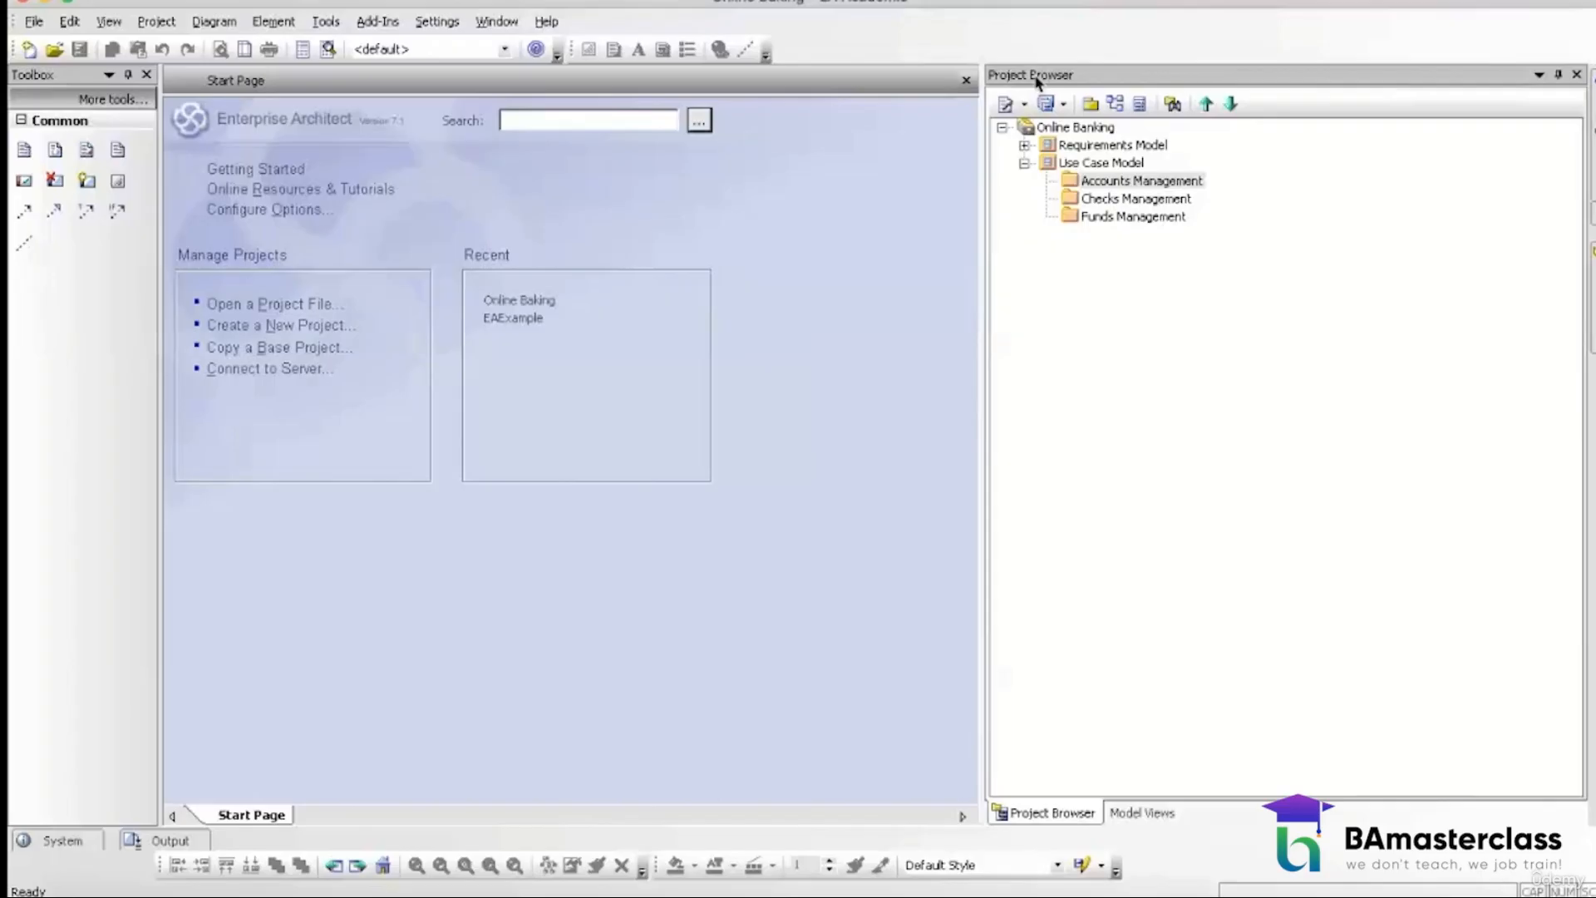
pyautogui.rightClick(1108, 182)
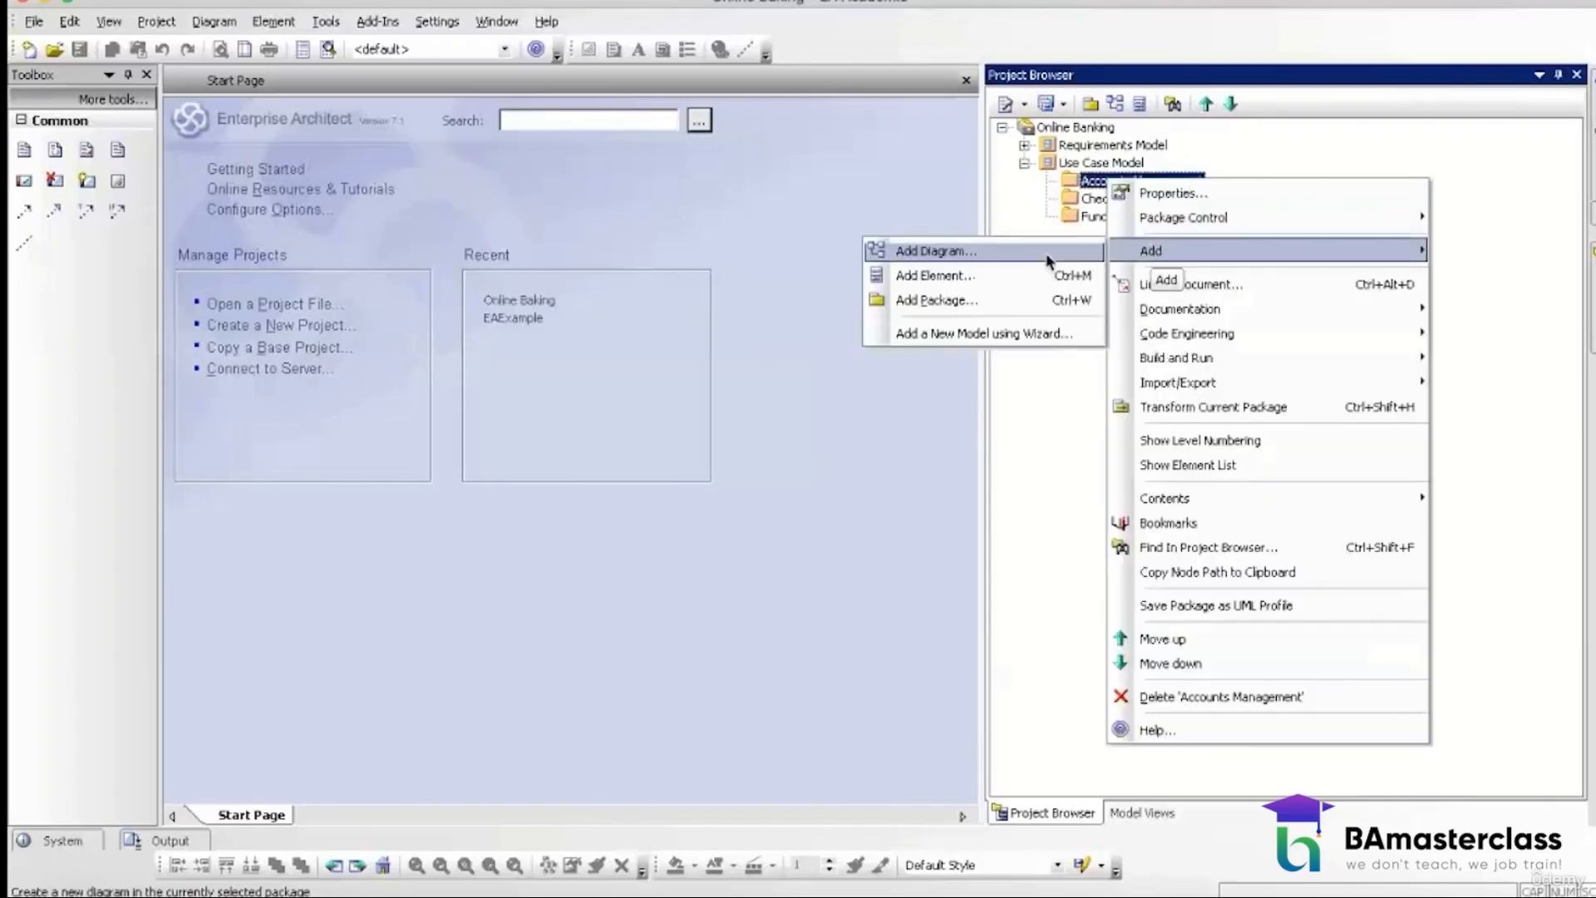
pyautogui.click(1024, 286)
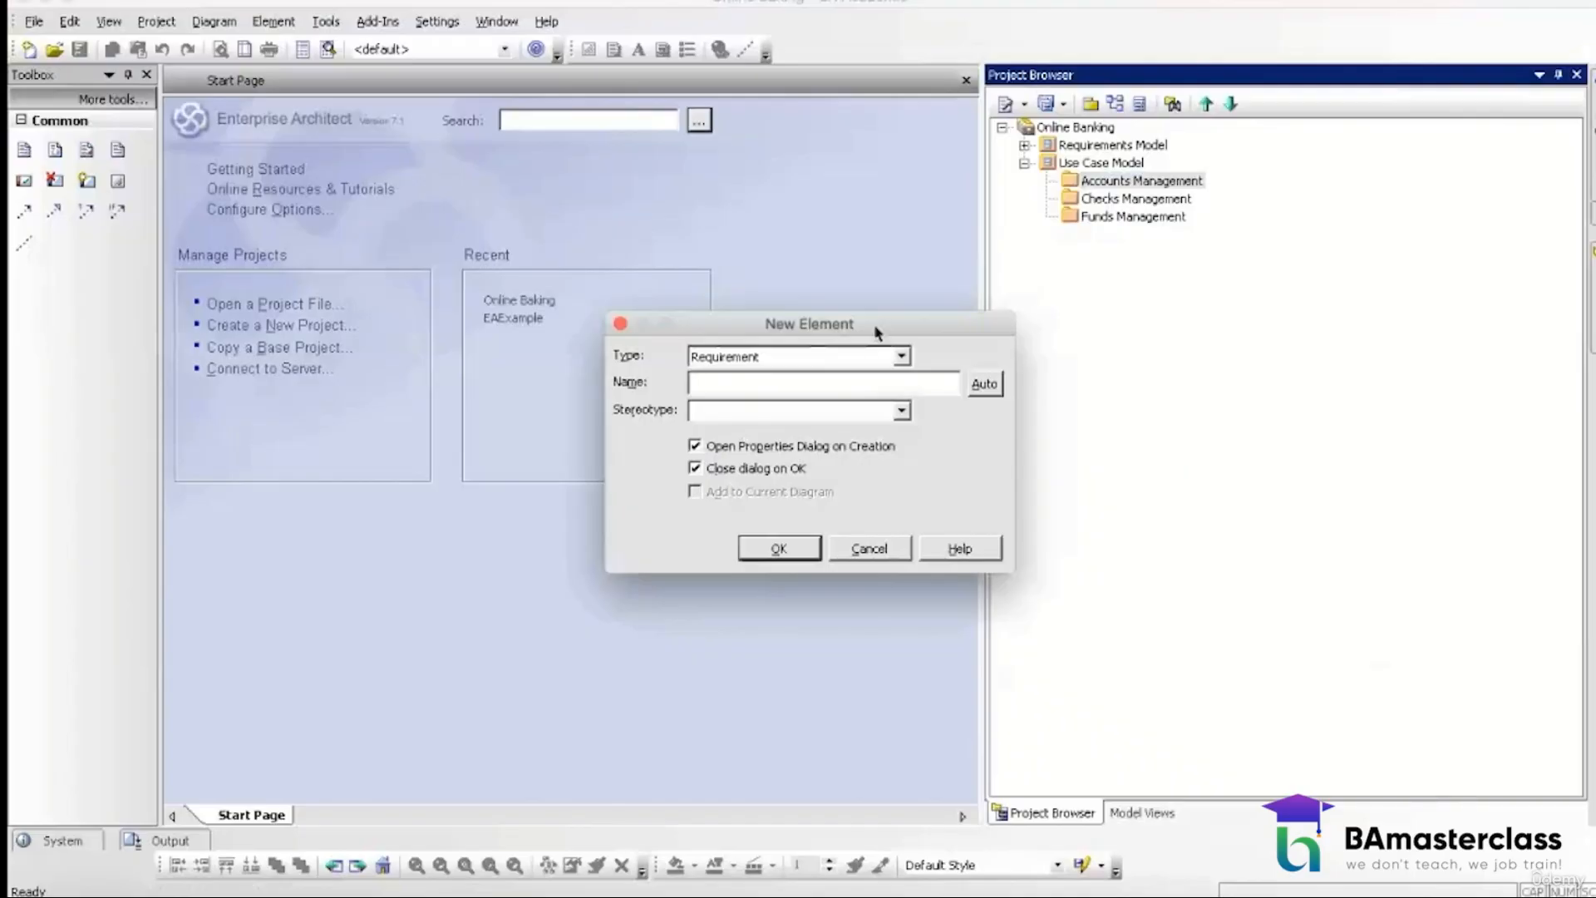
pyautogui.click(903, 359)
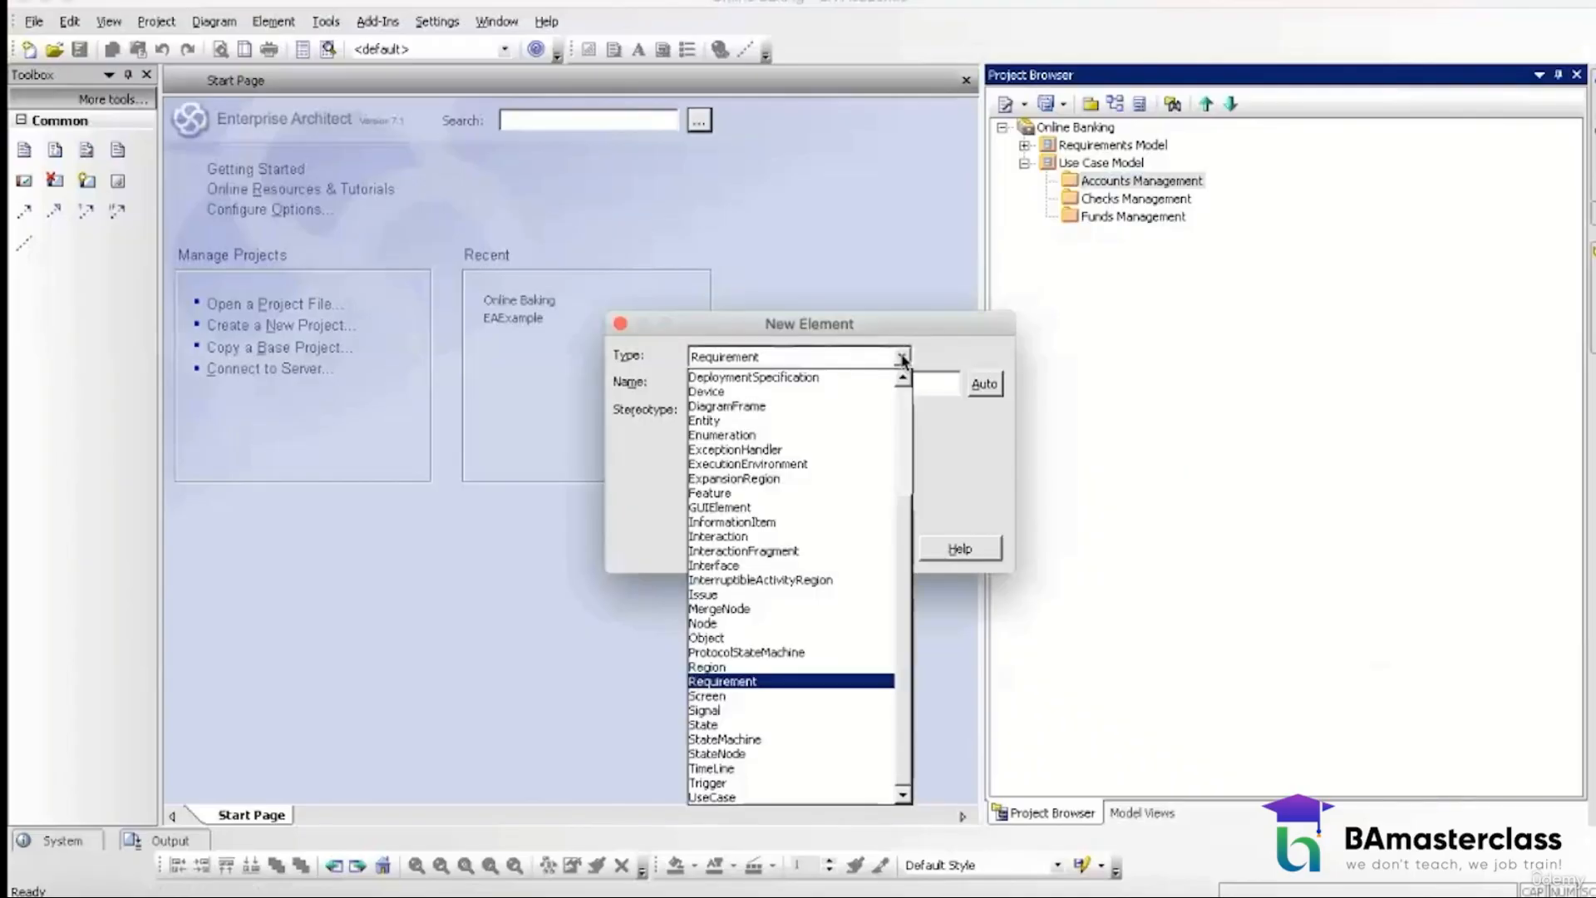
pyautogui.click(784, 796)
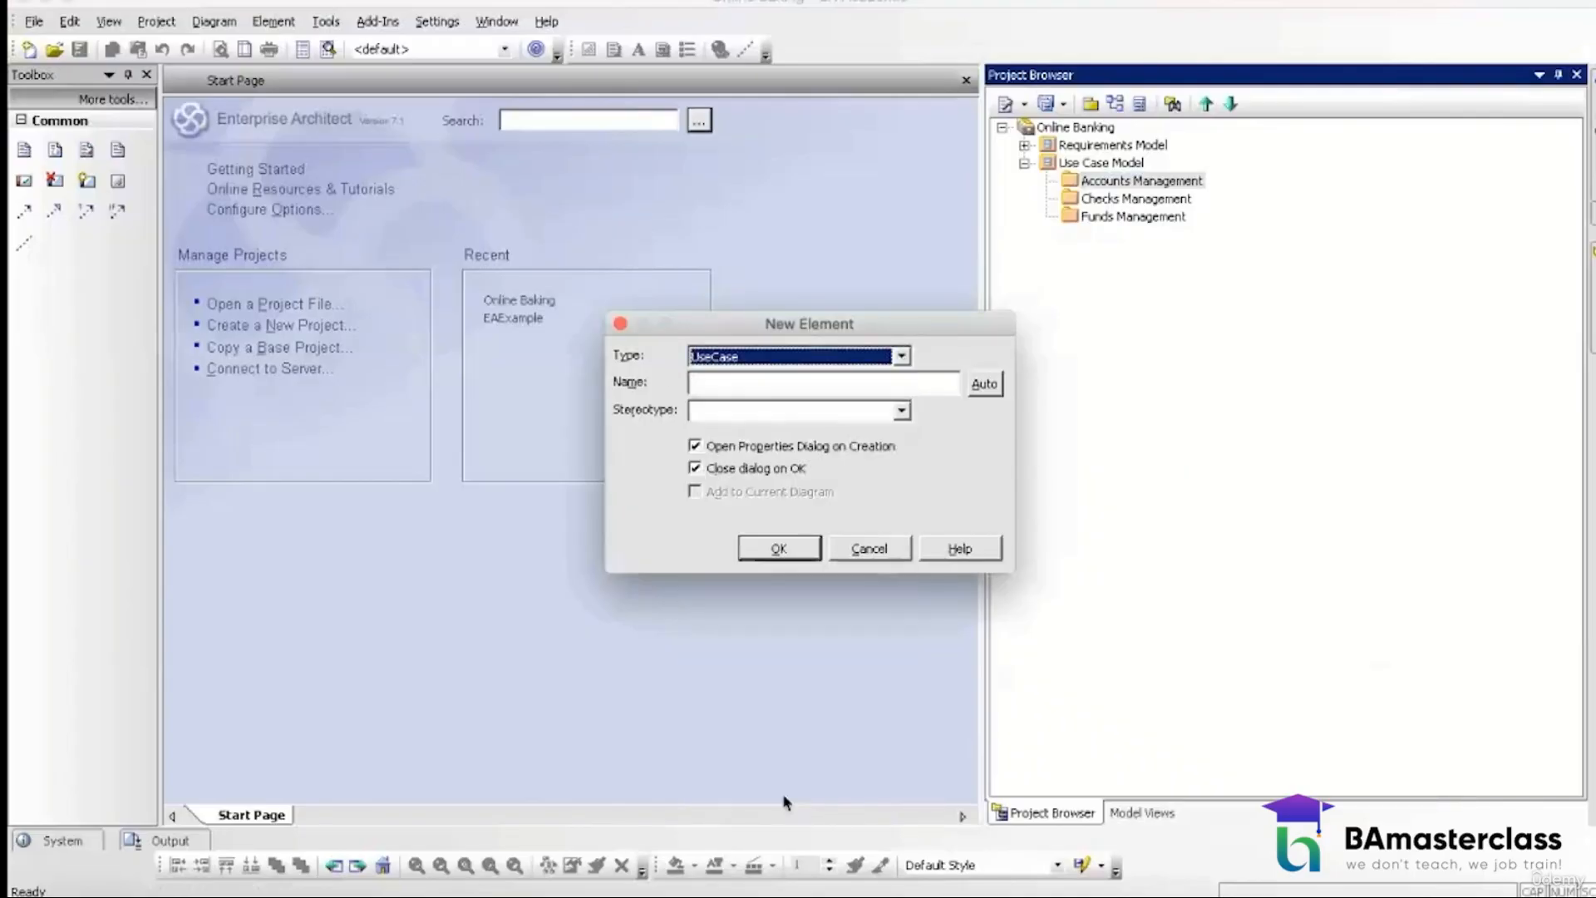
pyautogui.click(761, 384)
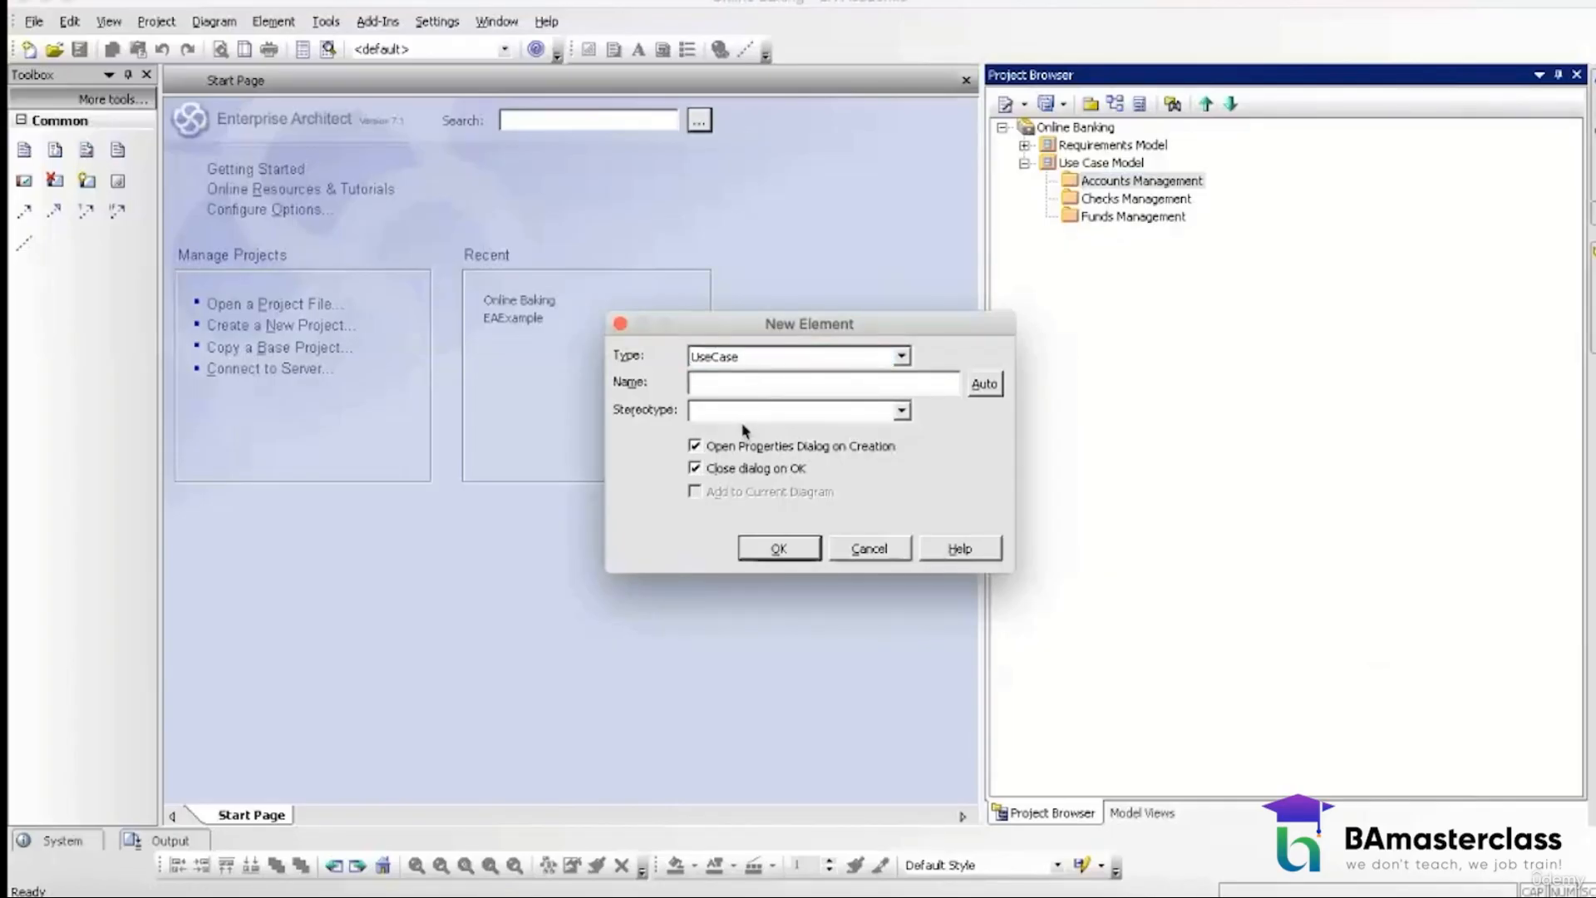
pyautogui.write('New User Registration')
pyautogui.click(749, 411)
pyautogui.write('UC')
pyautogui.click(696, 447)
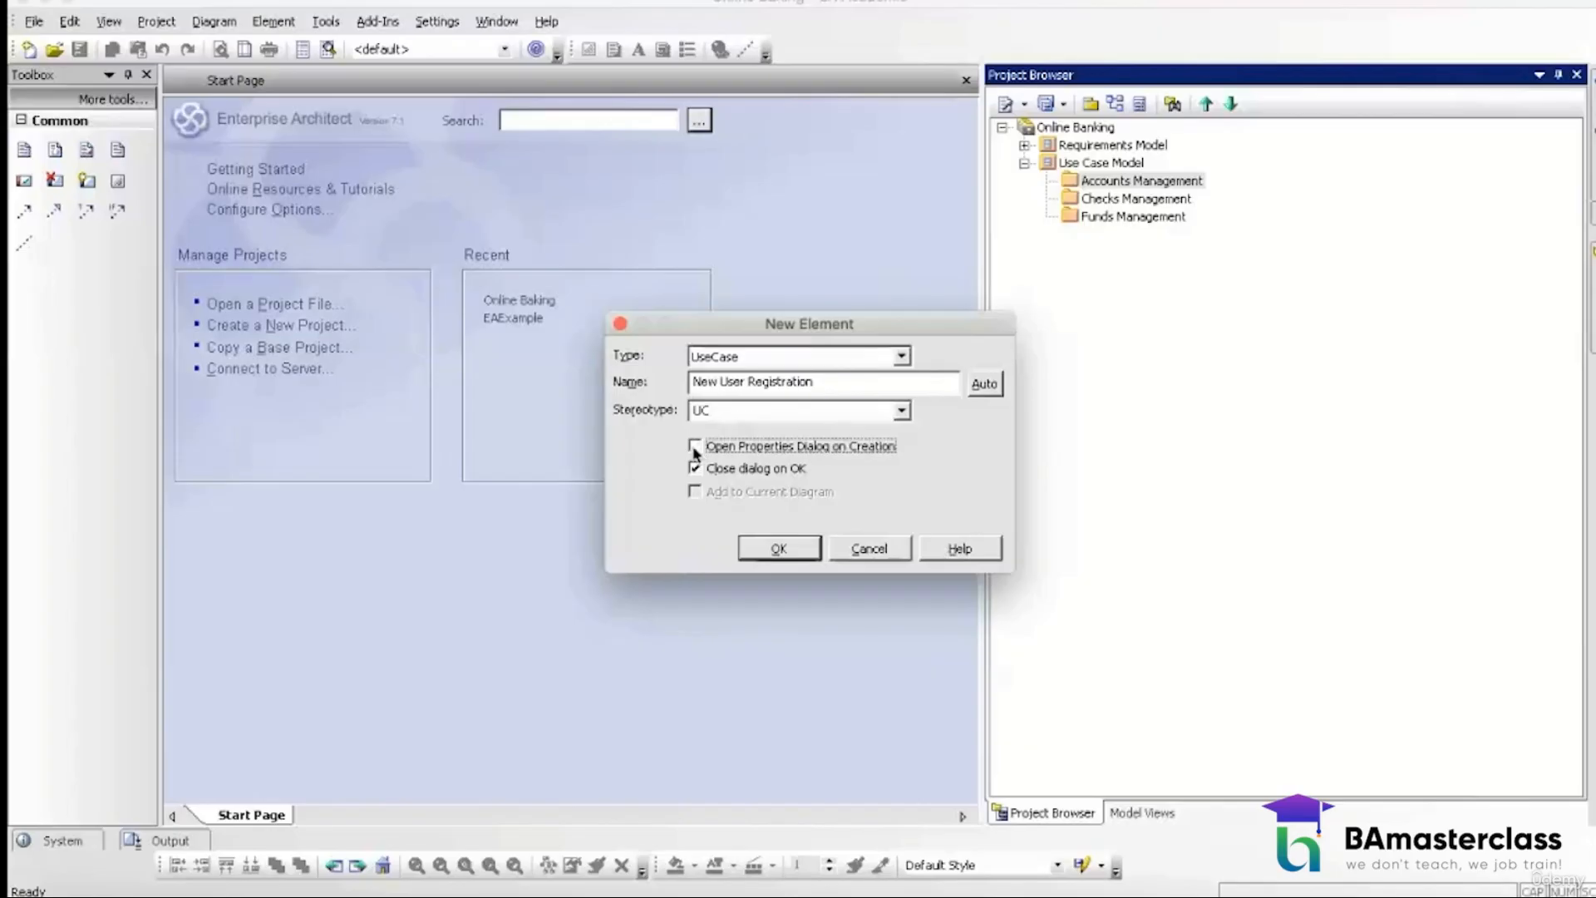
pyautogui.click(769, 548)
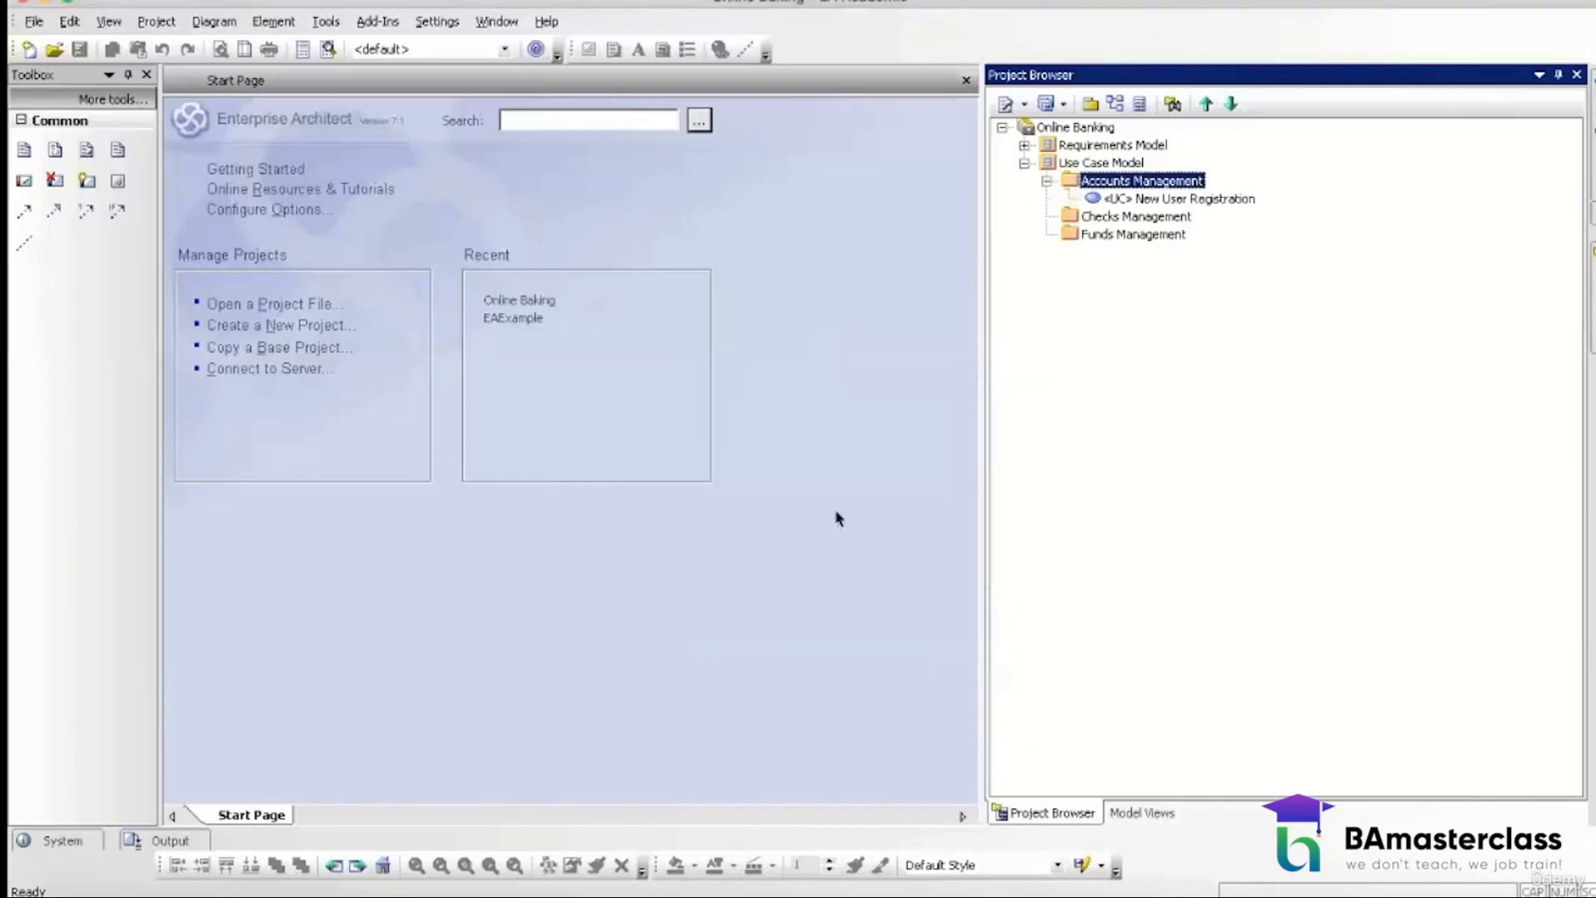
# Step: Add a UseCase element named Login with stereotype UC to the Accounts Management package
pyautogui.rightClick(1114, 183)
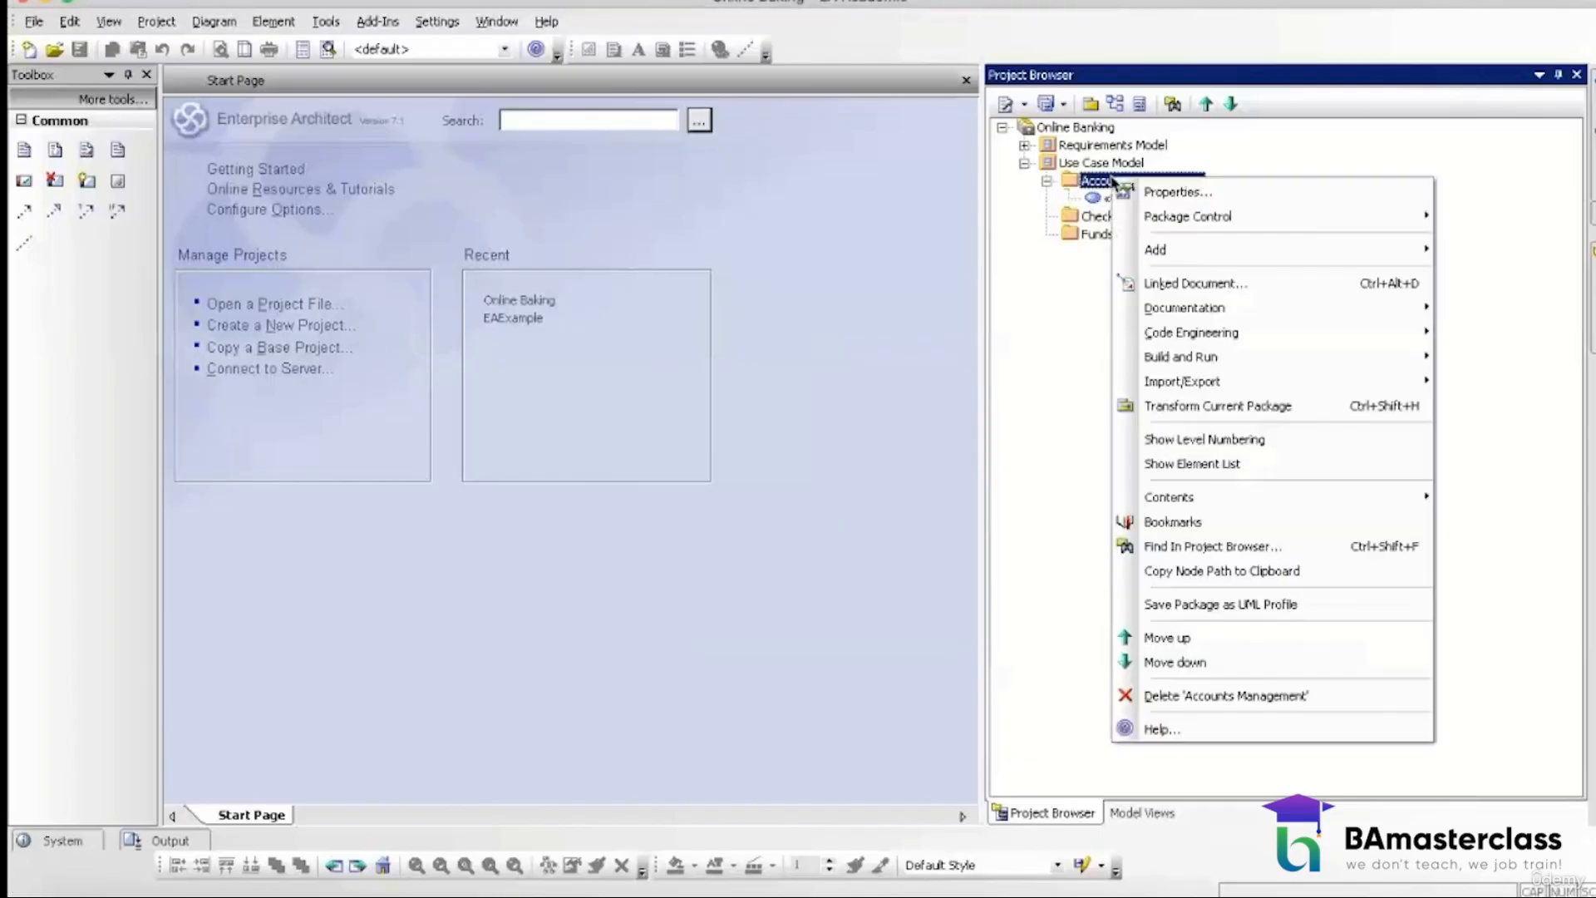
pyautogui.moveTo(1179, 251)
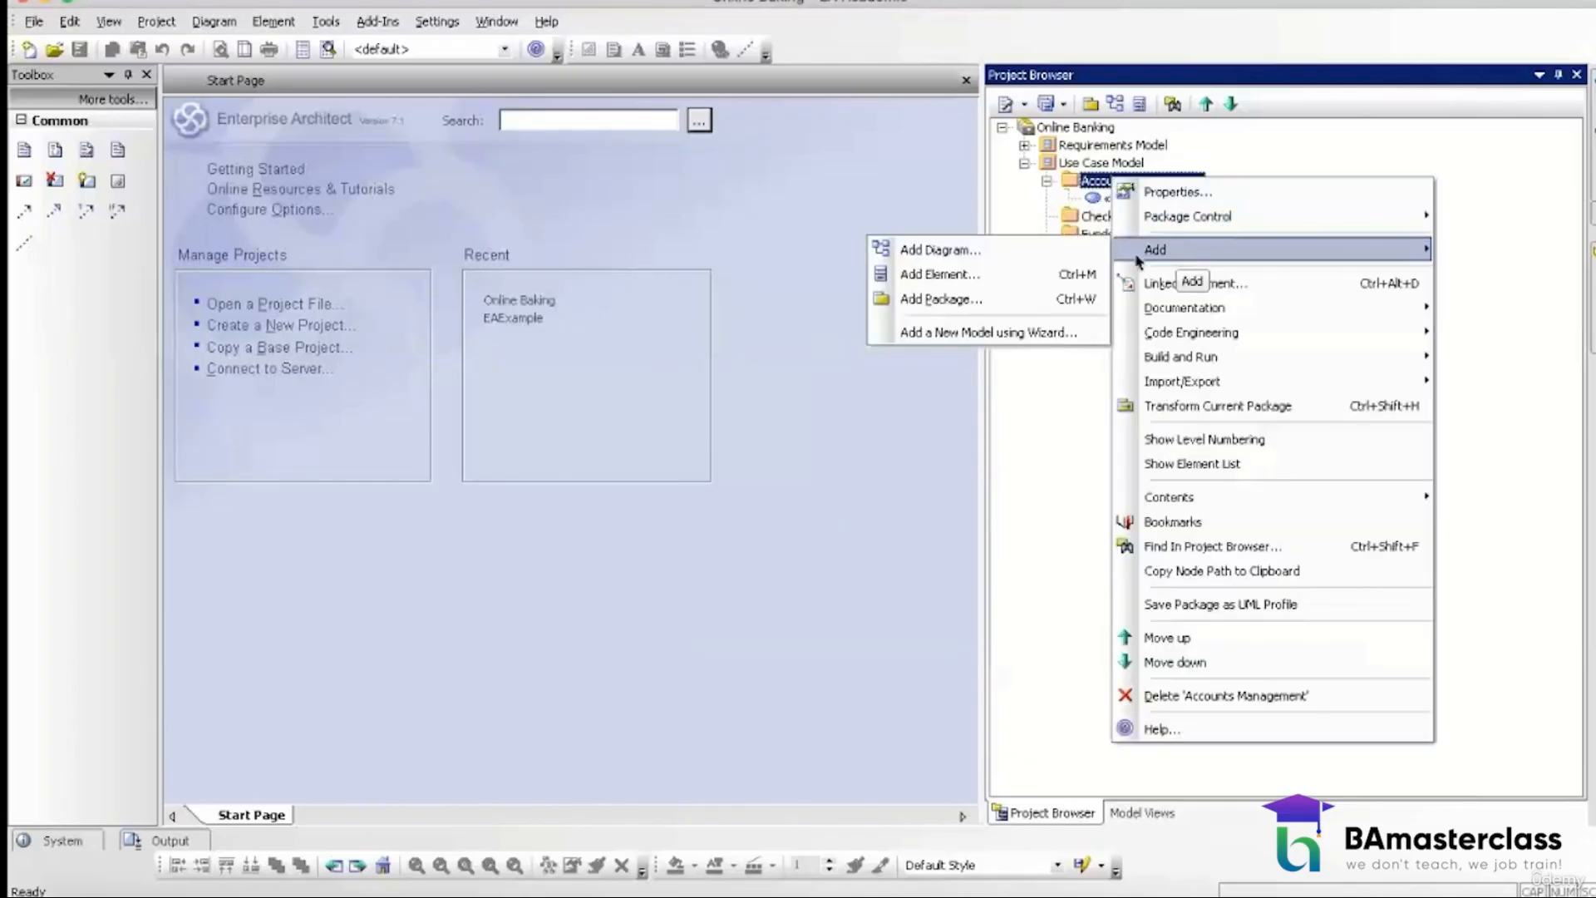
pyautogui.click(1034, 273)
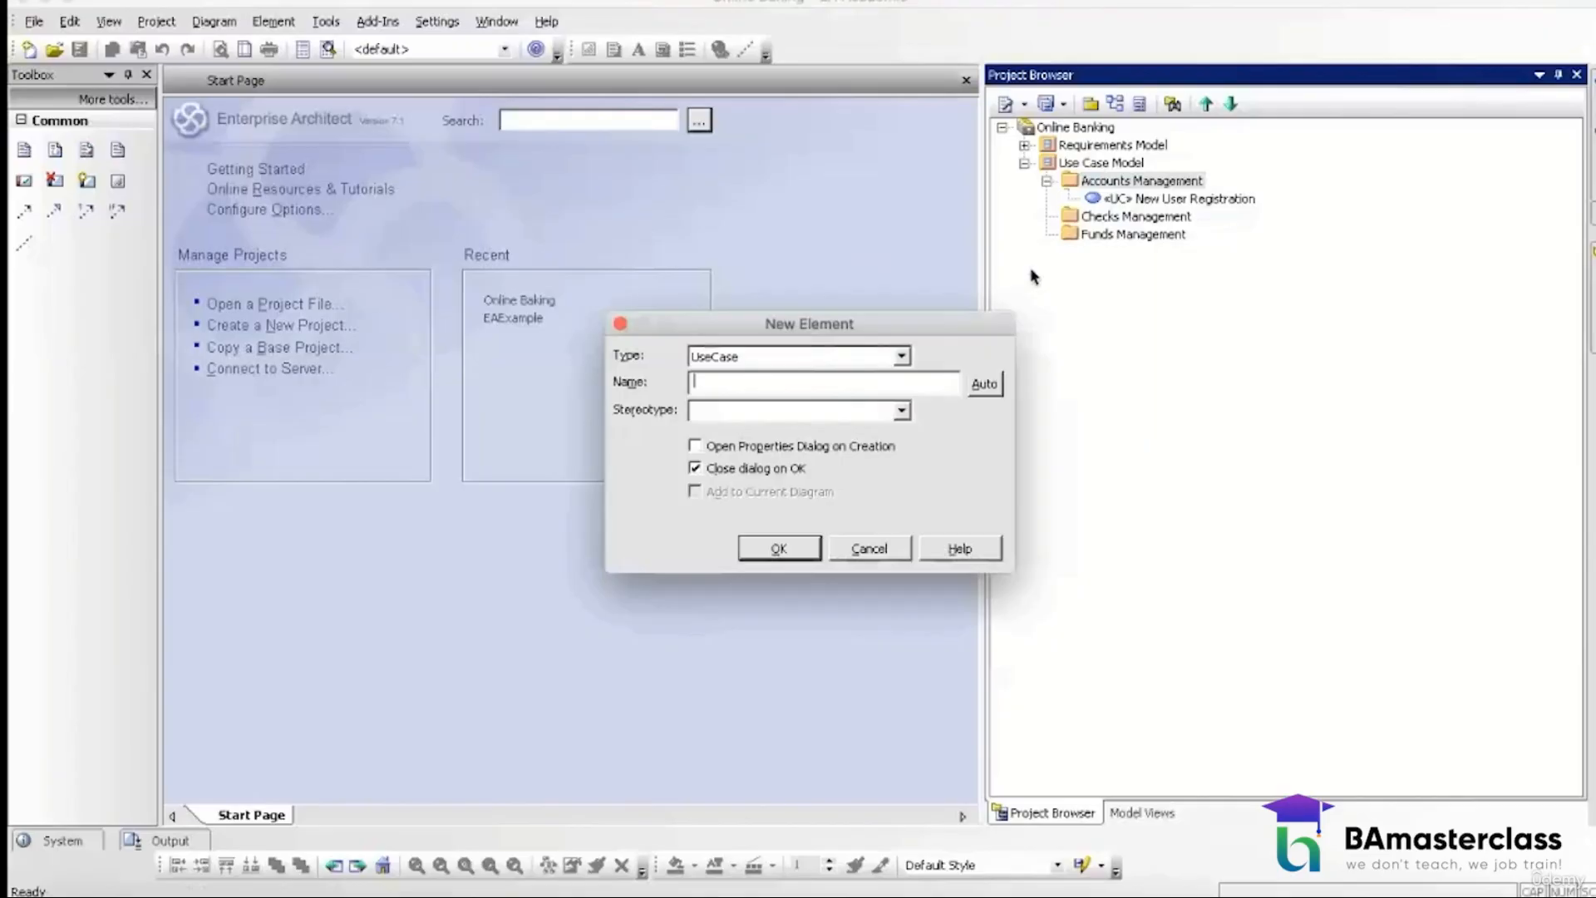
pyautogui.write('Login')
pyautogui.click(856, 413)
pyautogui.write('UC')
pyautogui.click(788, 547)
# Step: Add a UseCase element named Edit Profile with stereotype UC to the Accounts Management package
pyautogui.rightClick(1114, 182)
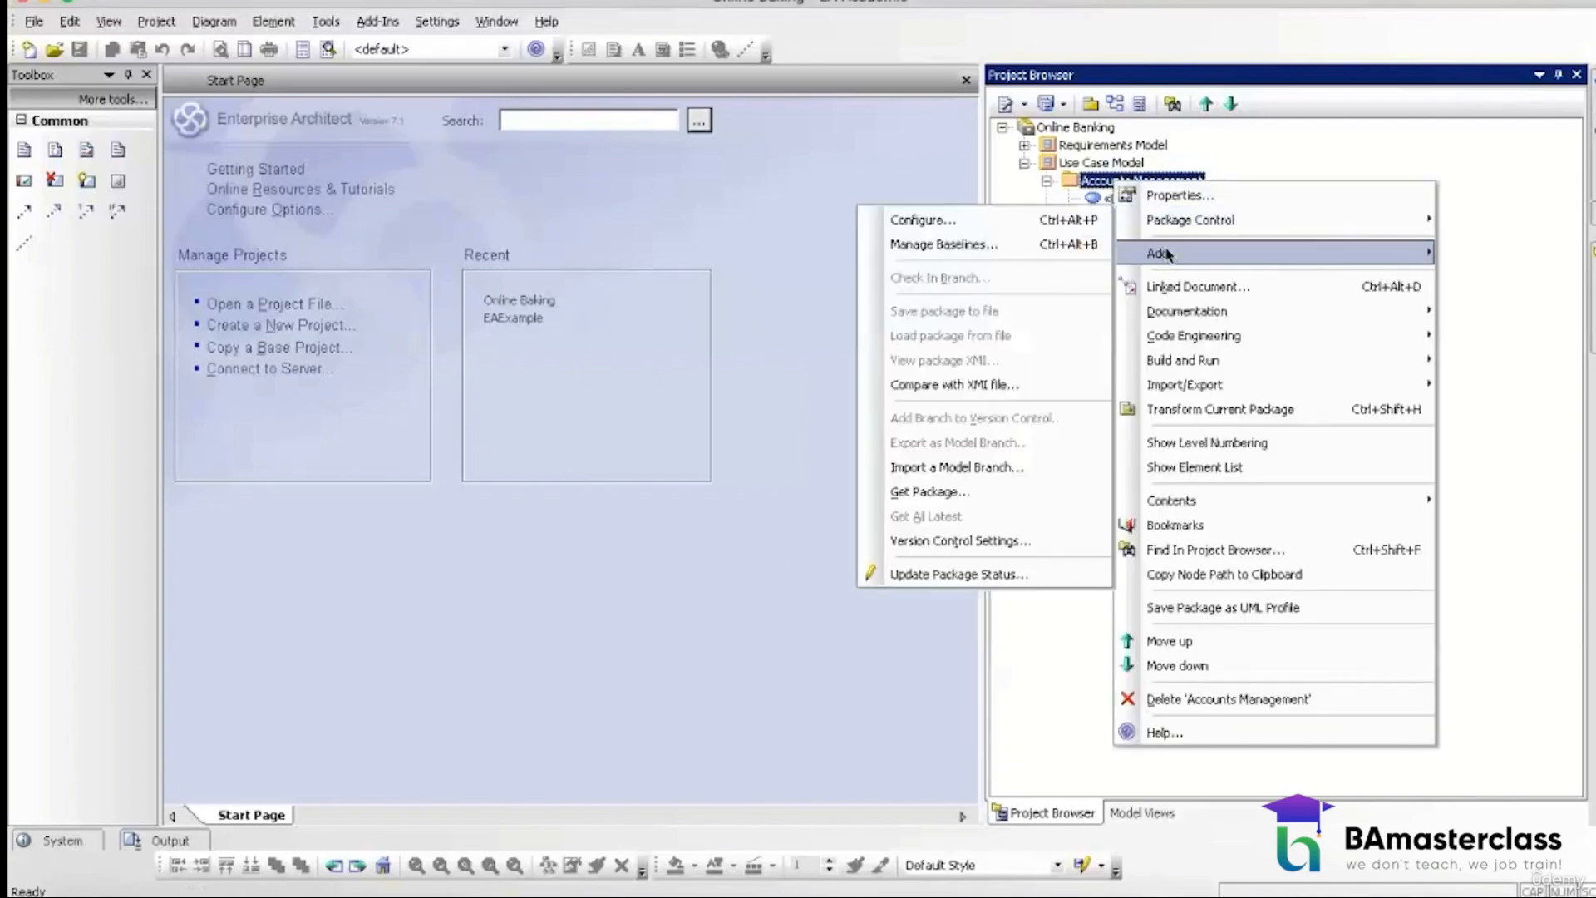
pyautogui.moveTo(1163, 252)
pyautogui.click(1022, 281)
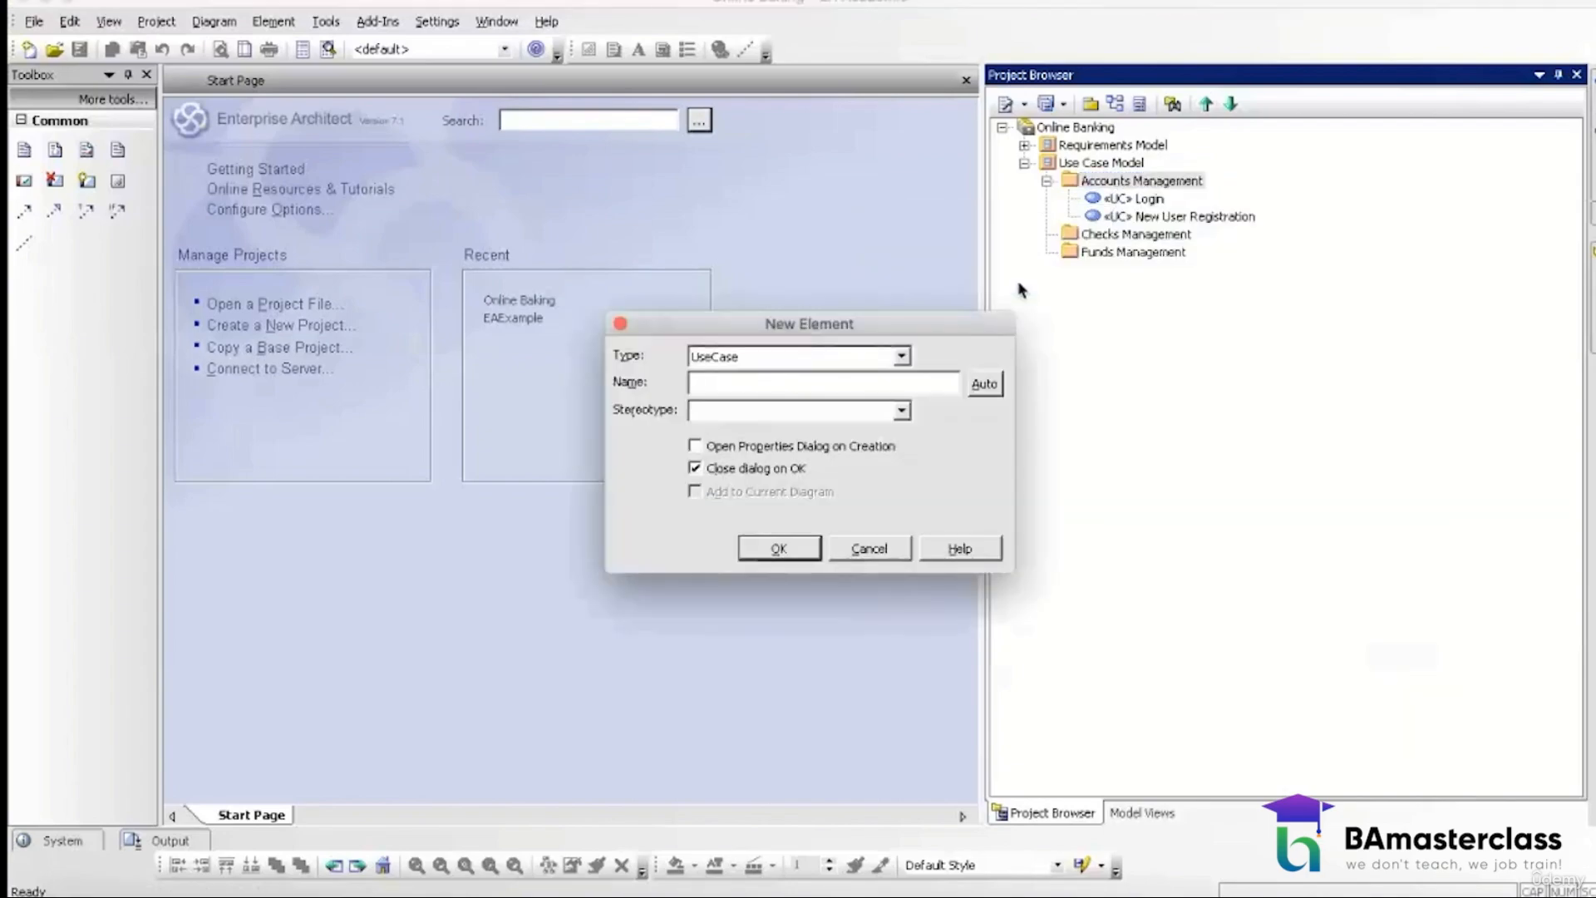
pyautogui.write('Edit Profile')
pyautogui.click(763, 550)
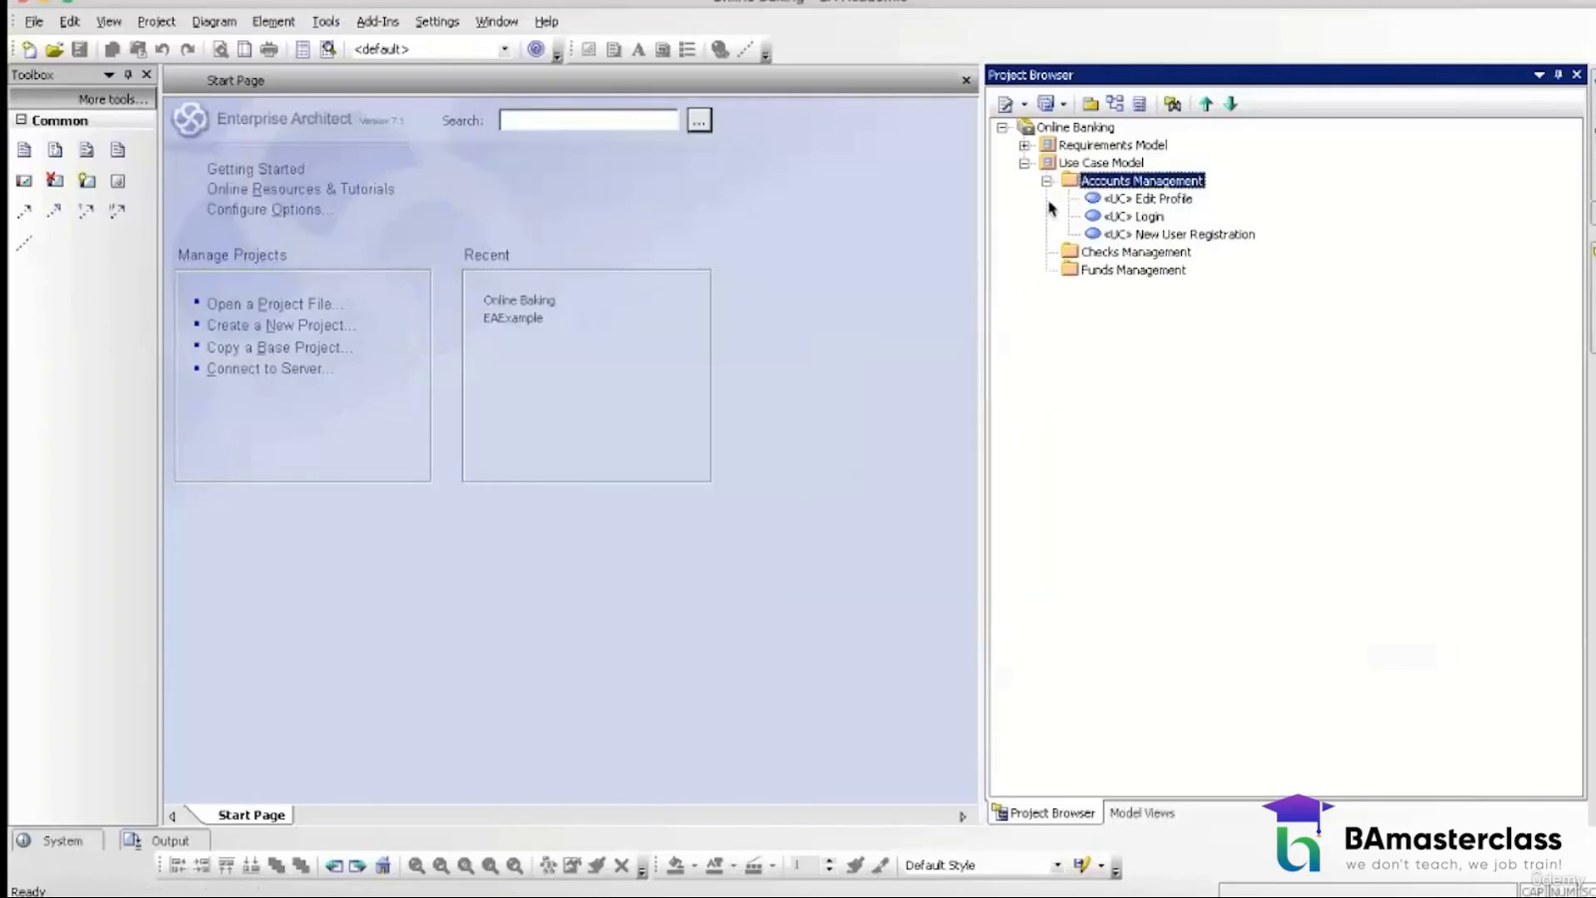
pyautogui.rightClick(1088, 177)
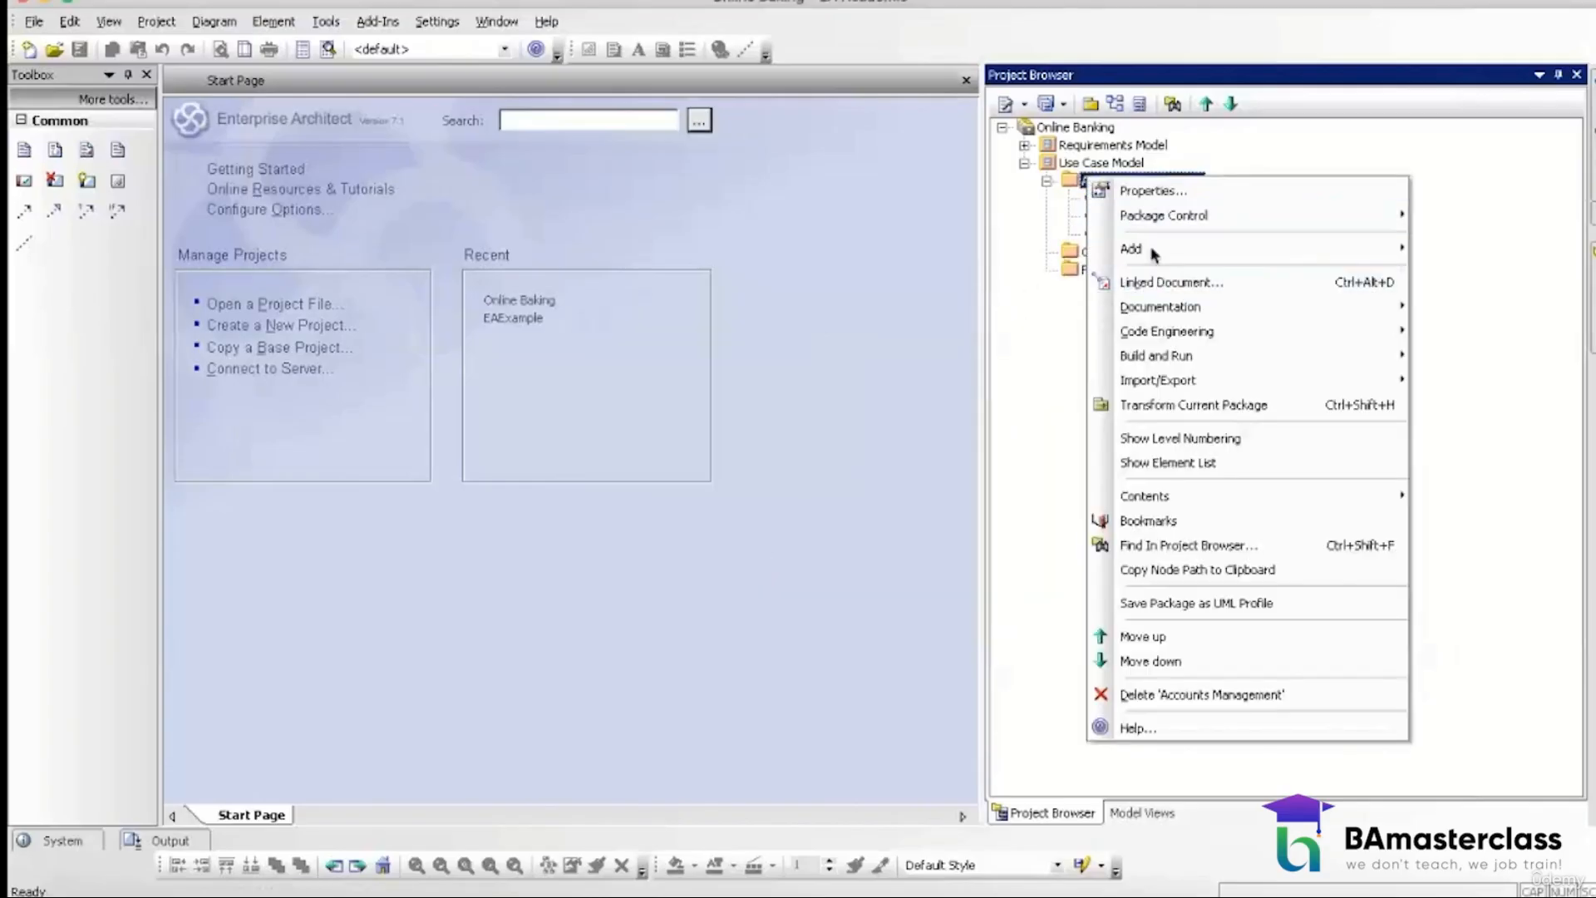
pyautogui.moveTo(1155, 251)
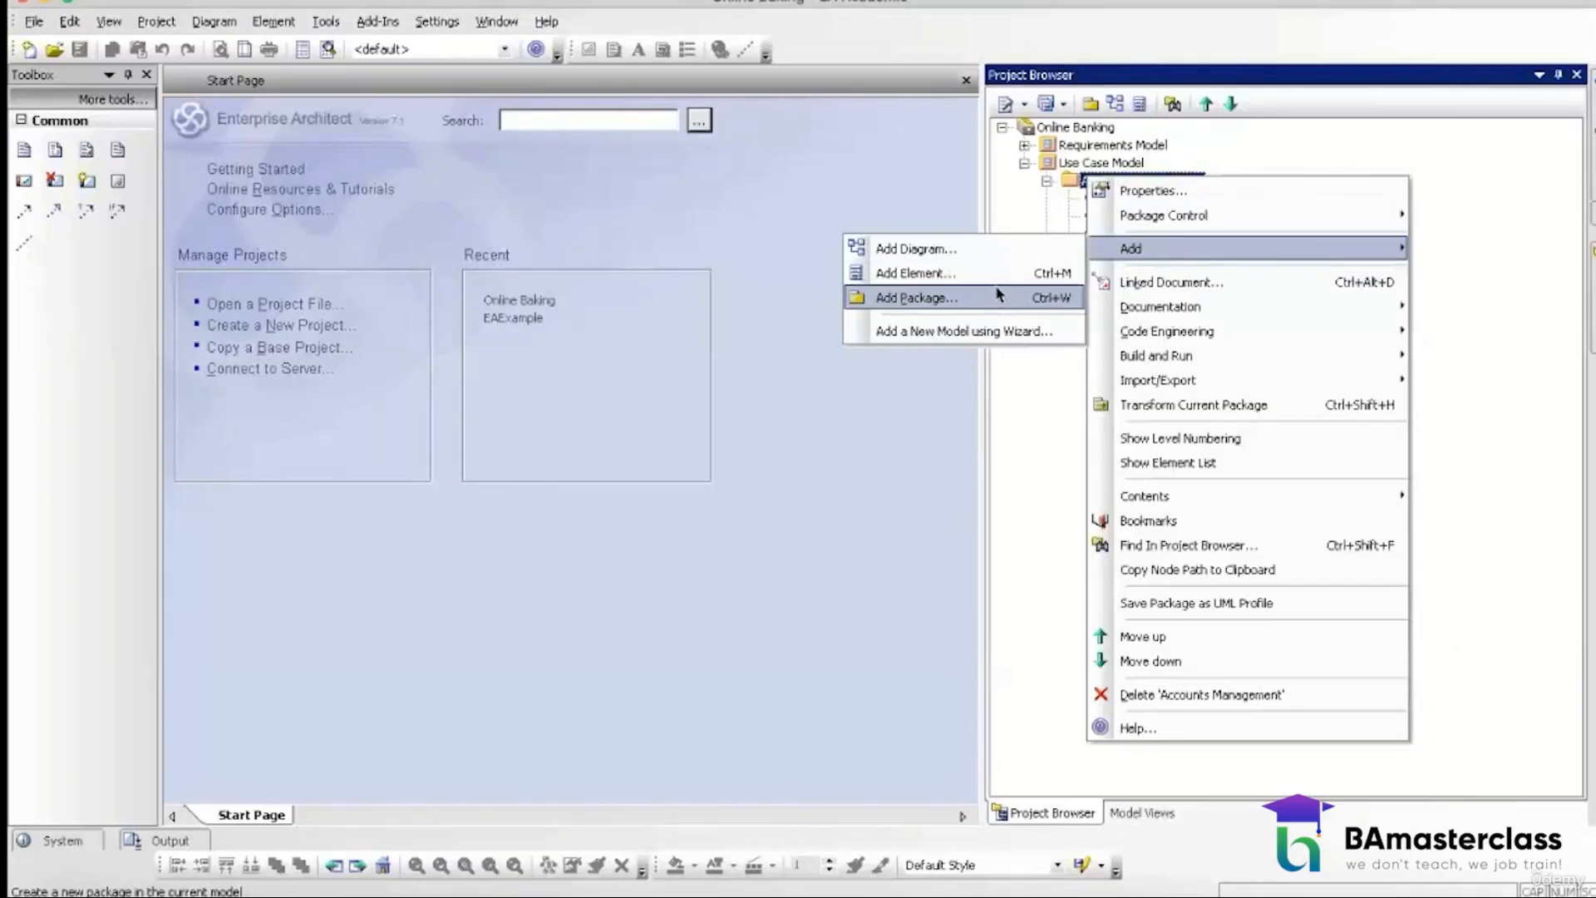
pyautogui.click(997, 291)
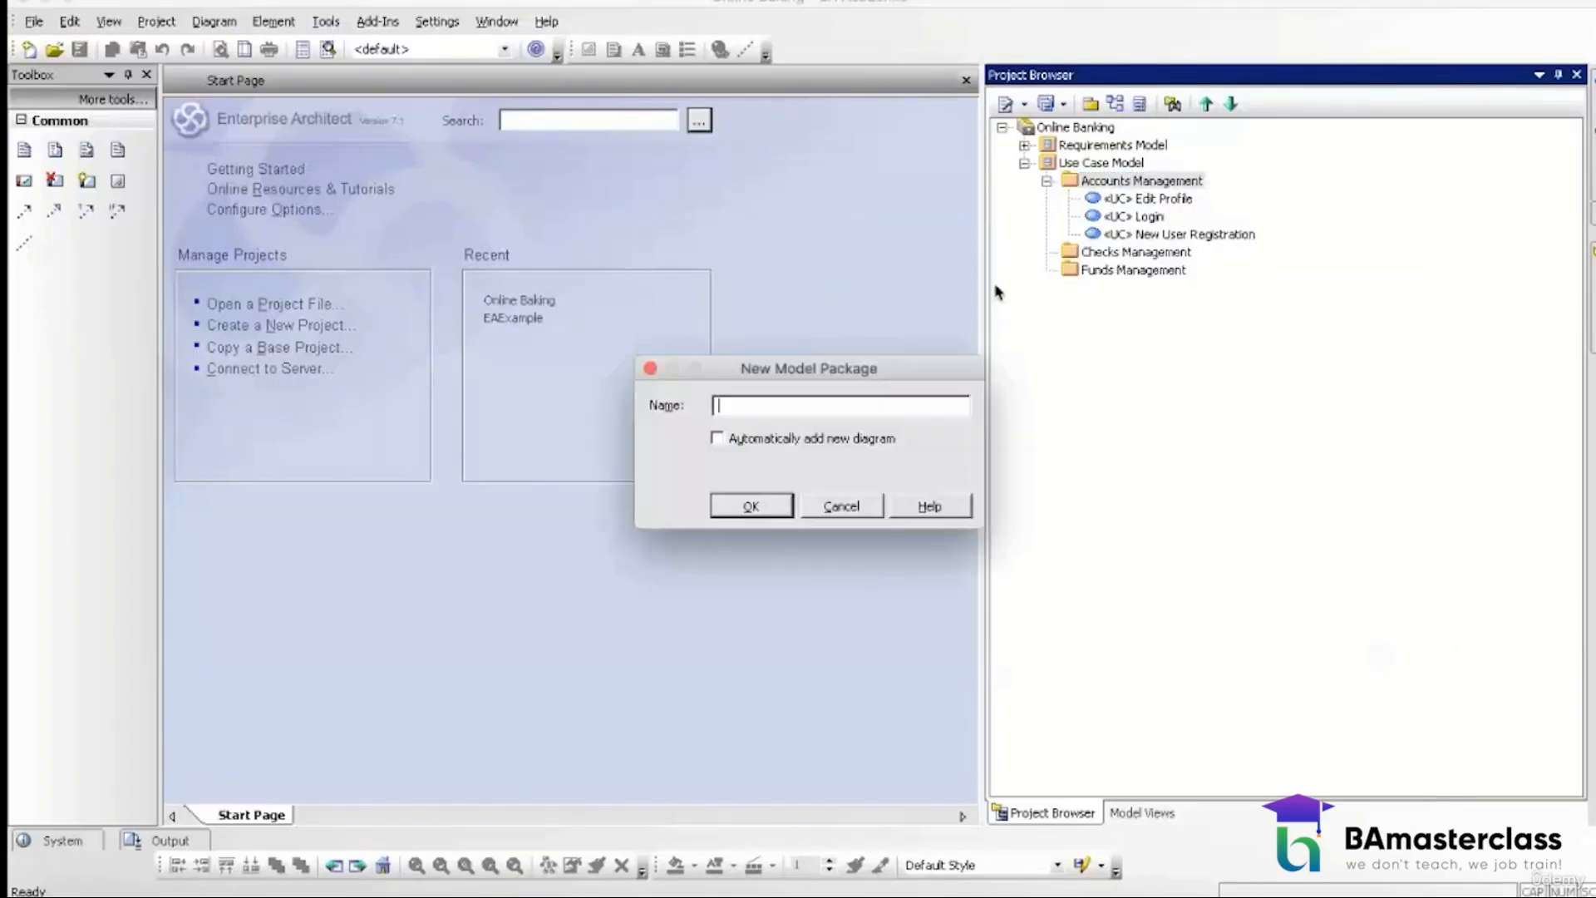
pyautogui.click(846, 502)
# Step: Add a UseCase element named View Account History with stereotype UC to the Accounts Management package
pyautogui.rightClick(1174, 180)
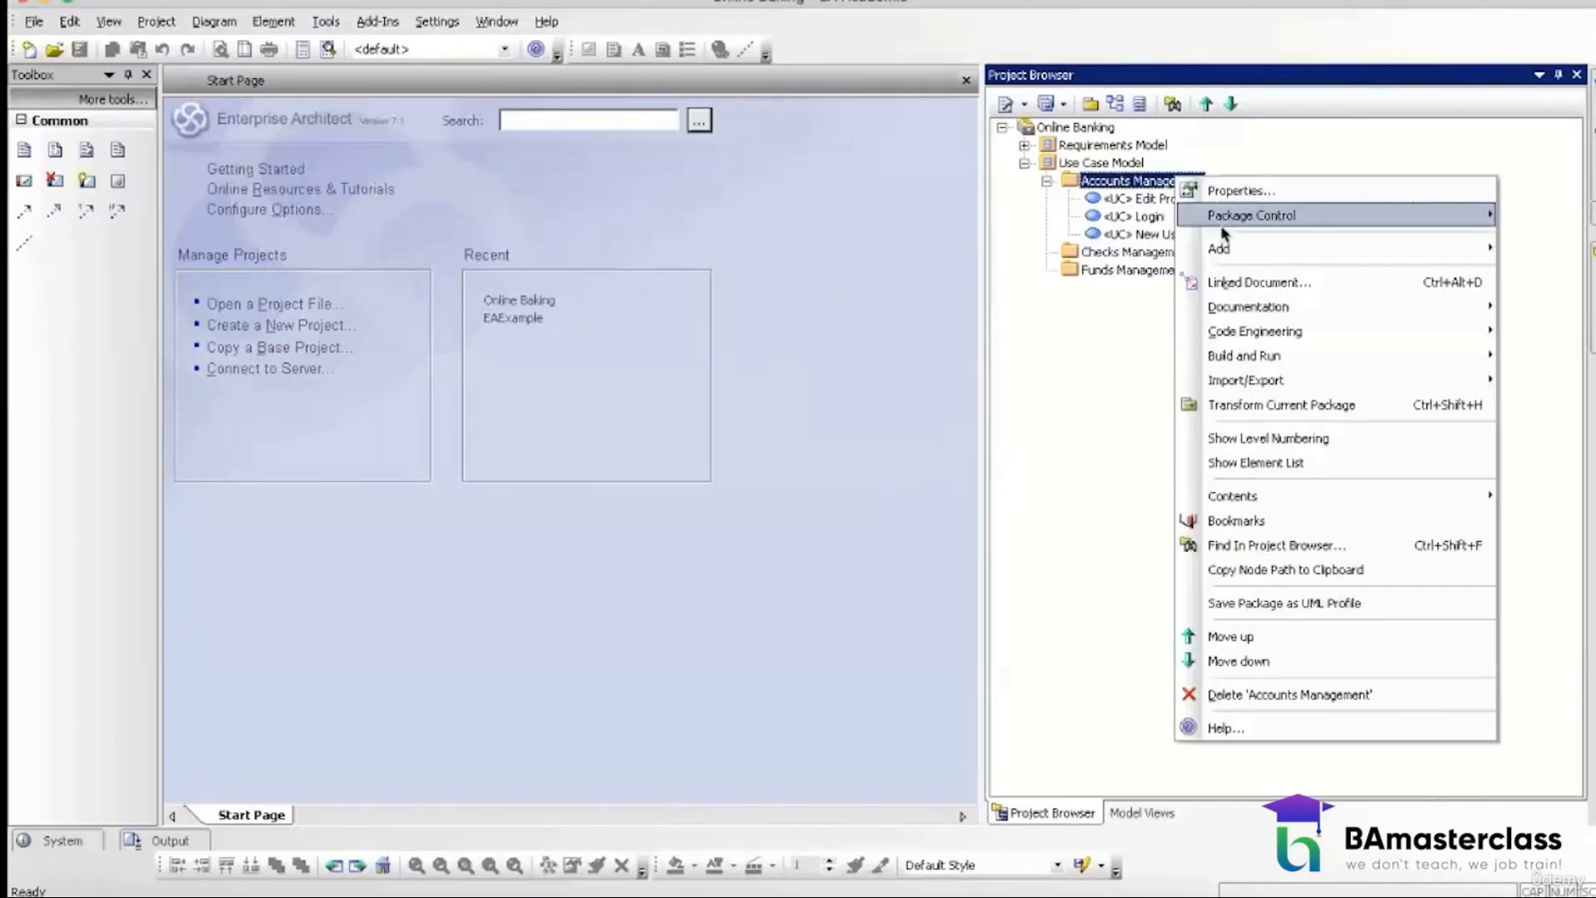
pyautogui.moveTo(1225, 245)
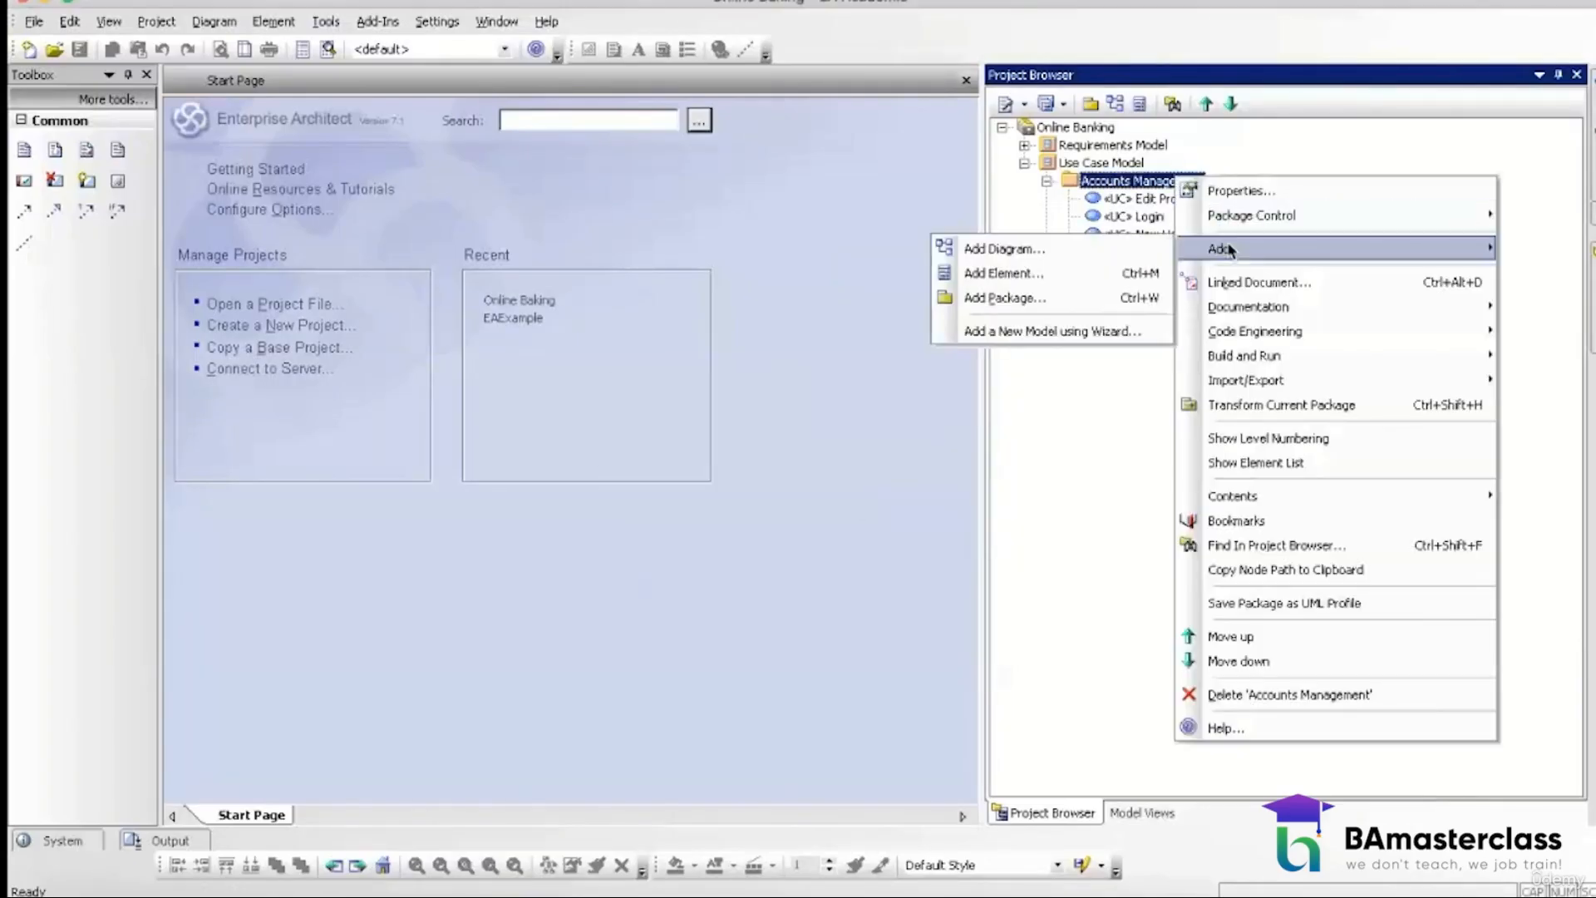
pyautogui.click(1117, 280)
pyautogui.write('Vi')
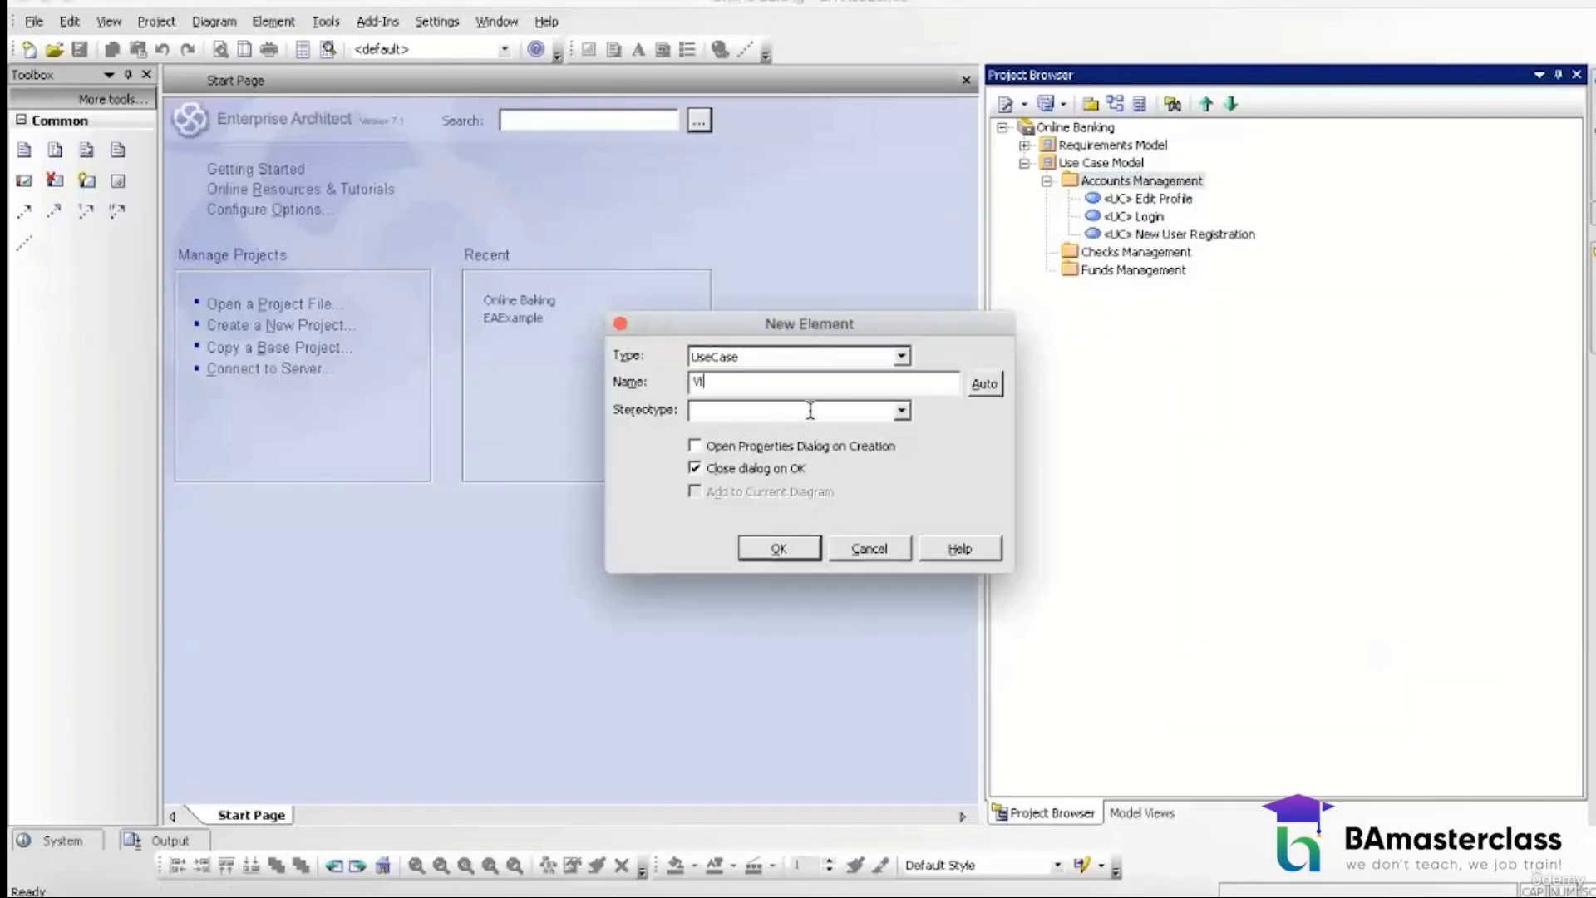
pyautogui.write('ew Account History')
pyautogui.click(811, 410)
pyautogui.click(763, 545)
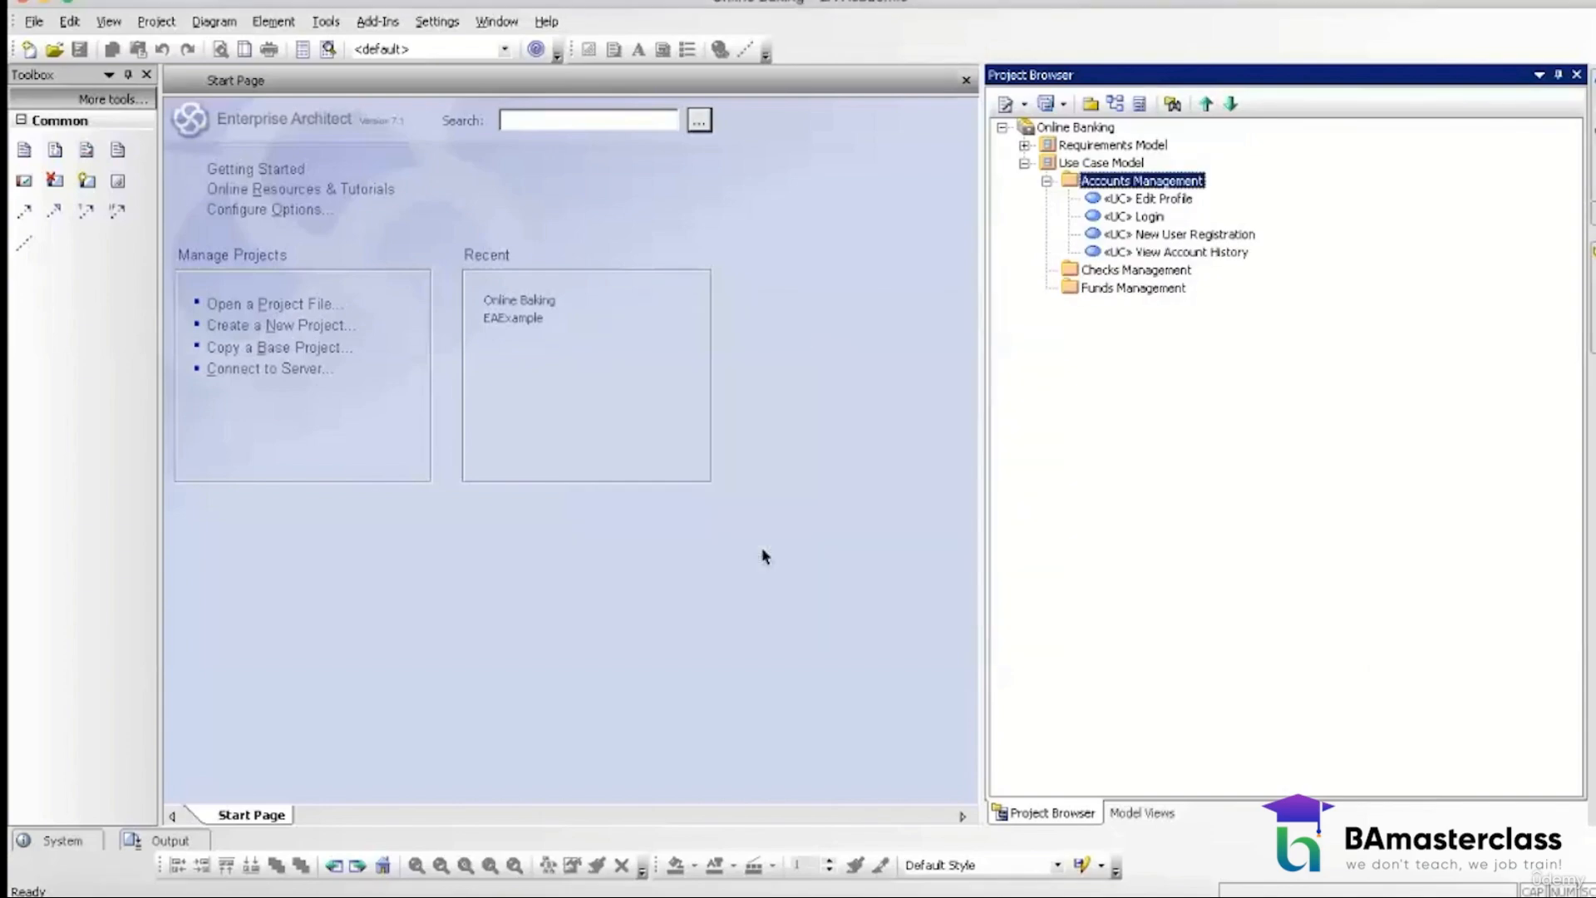
# Step: Add a UseCase element named Order Checks with stereotype UC to the Checks Management package
pyautogui.click(1085, 272)
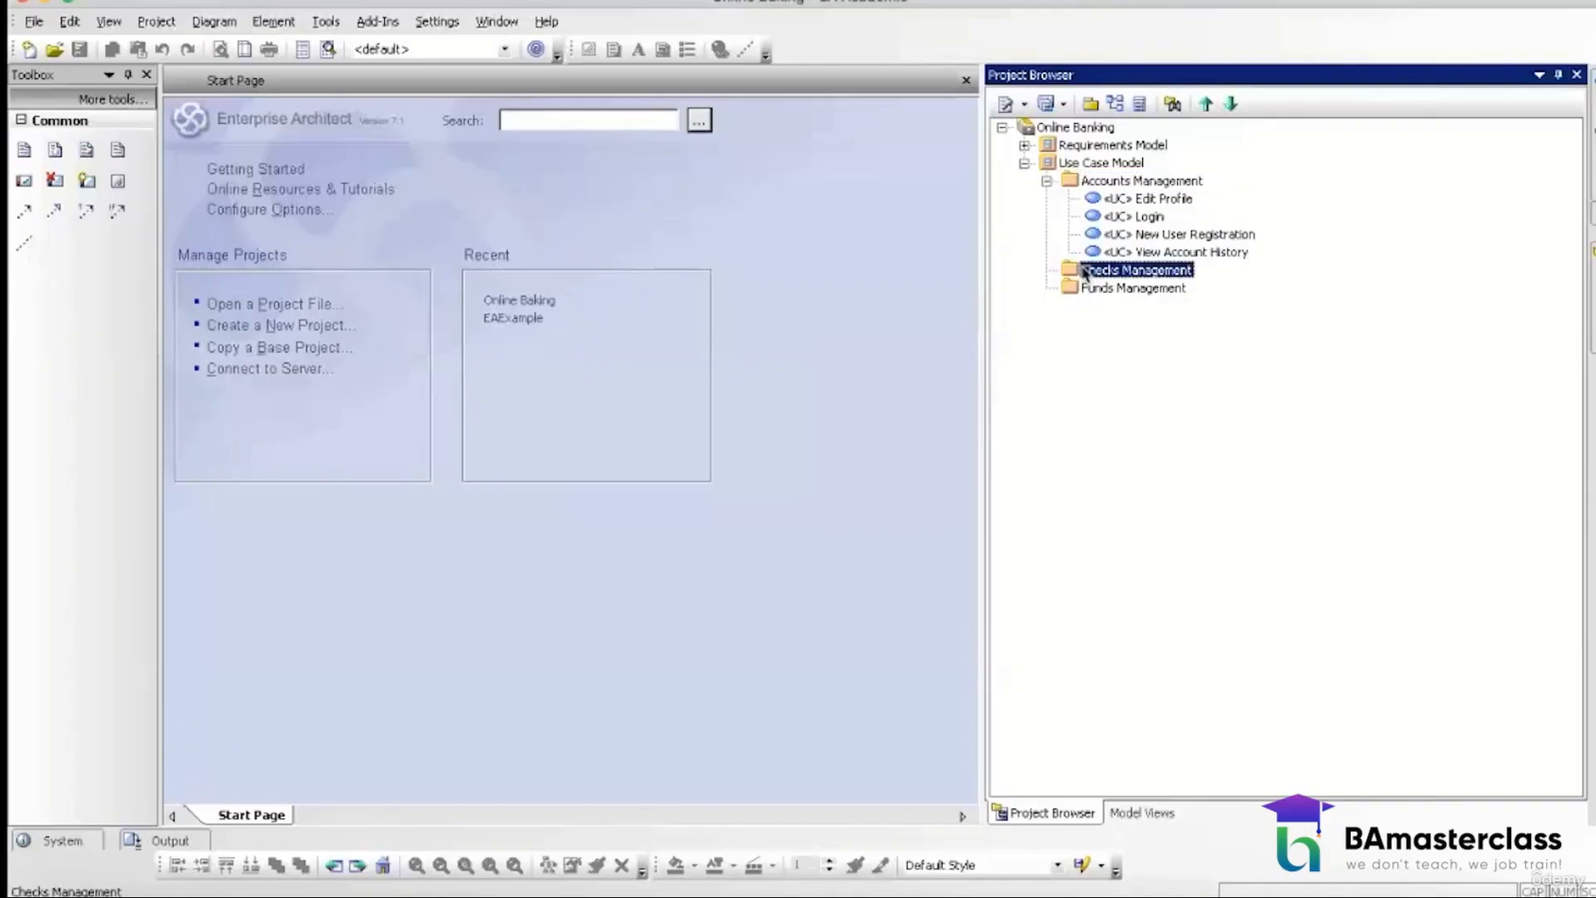
pyautogui.rightClick(1084, 272)
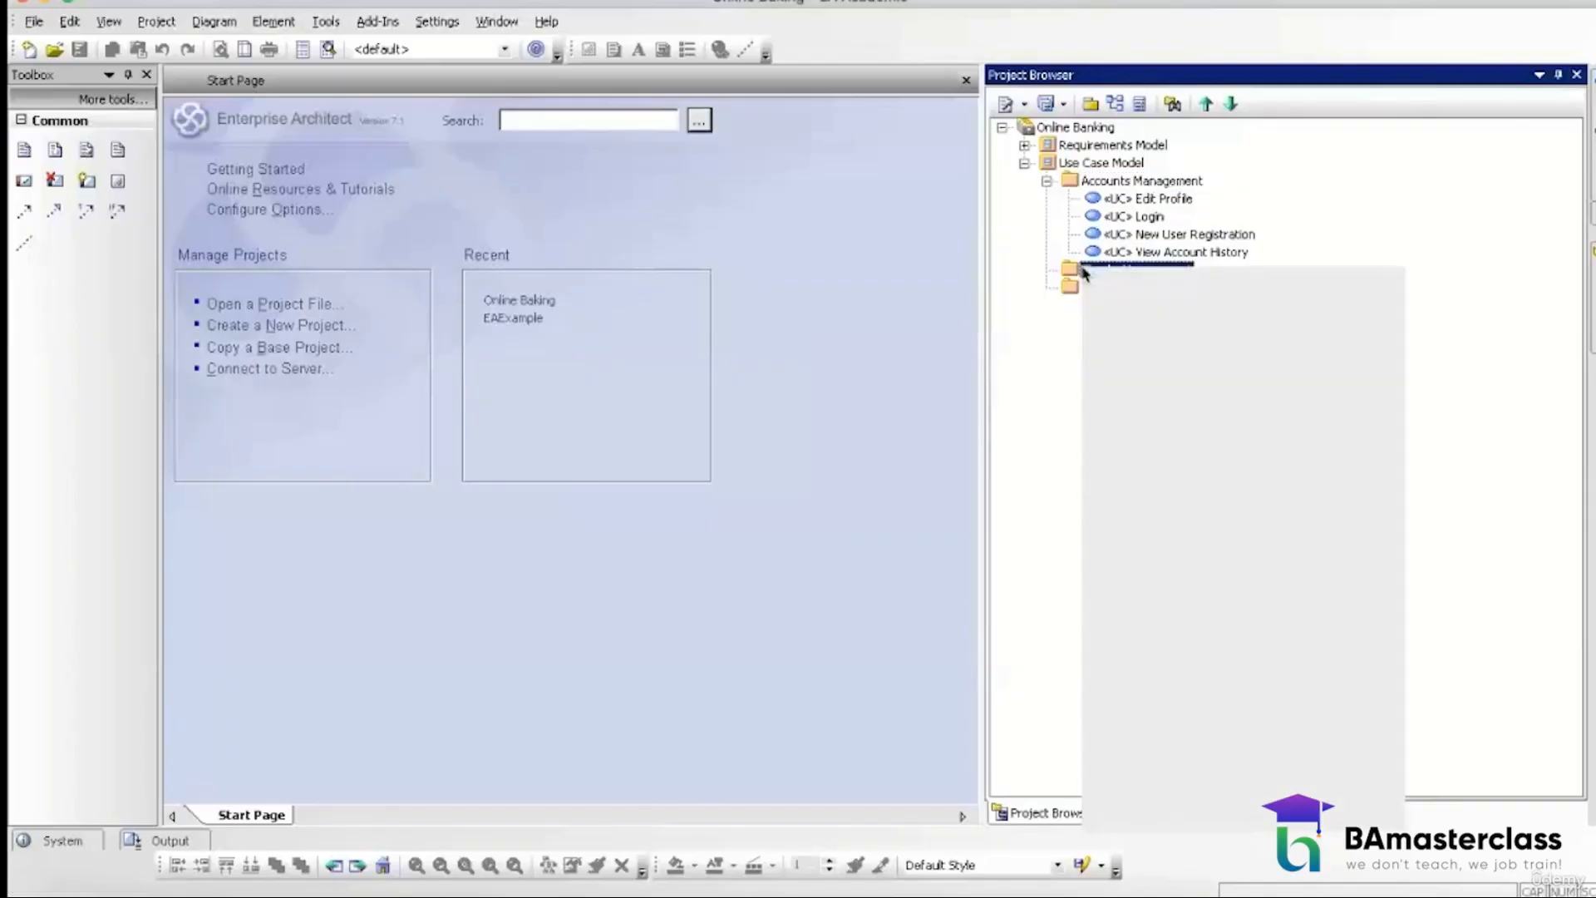
pyautogui.moveTo(1147, 341)
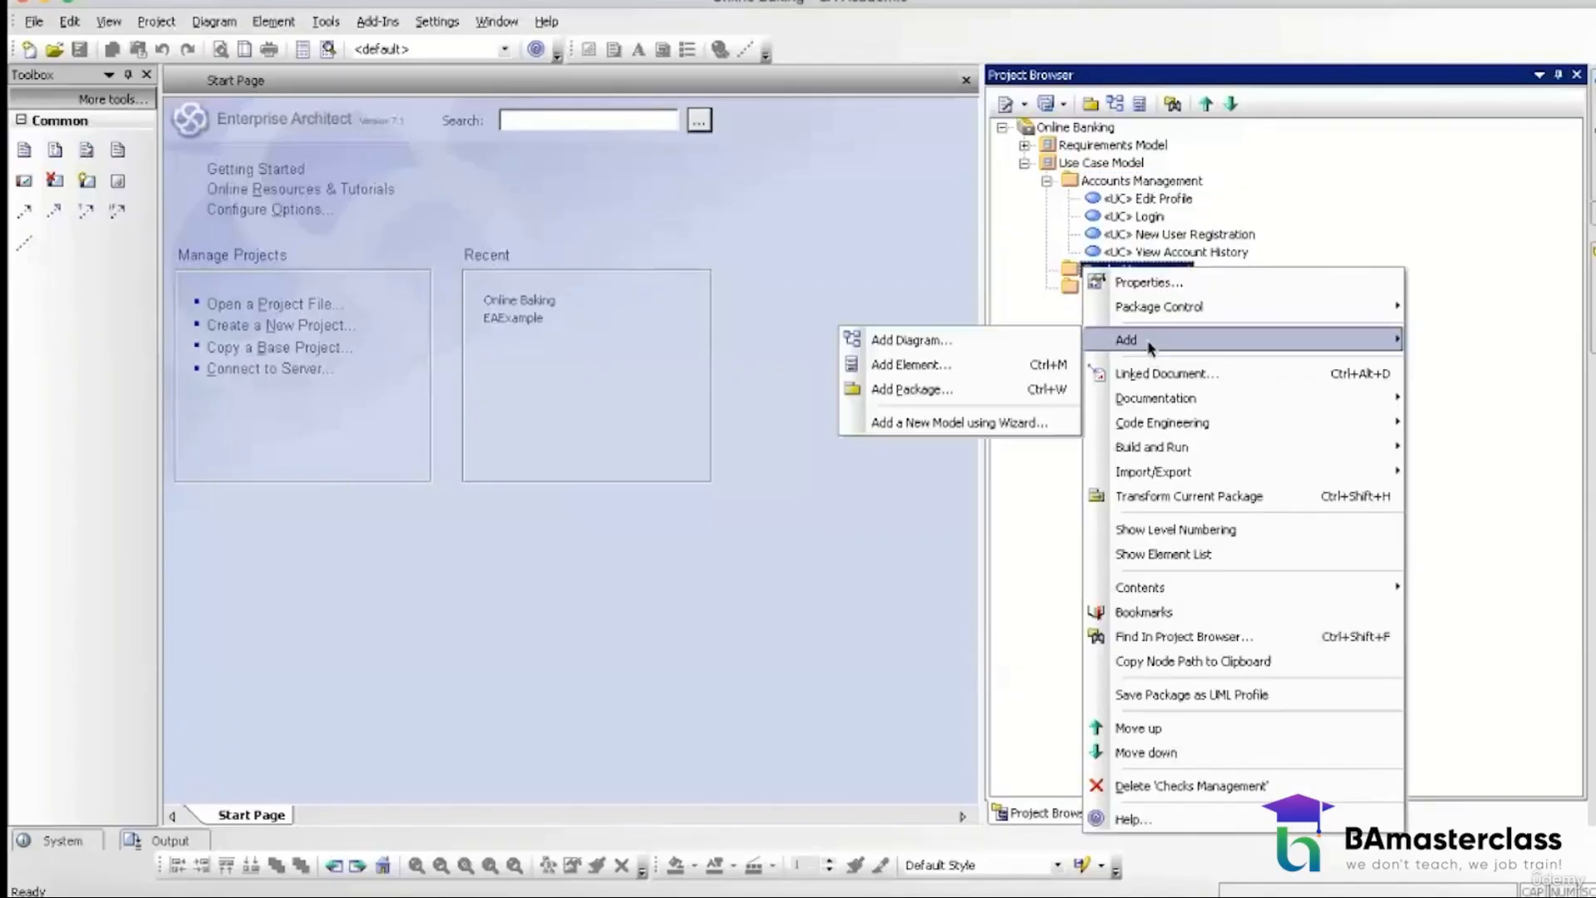
pyautogui.click(998, 370)
pyautogui.write('O')
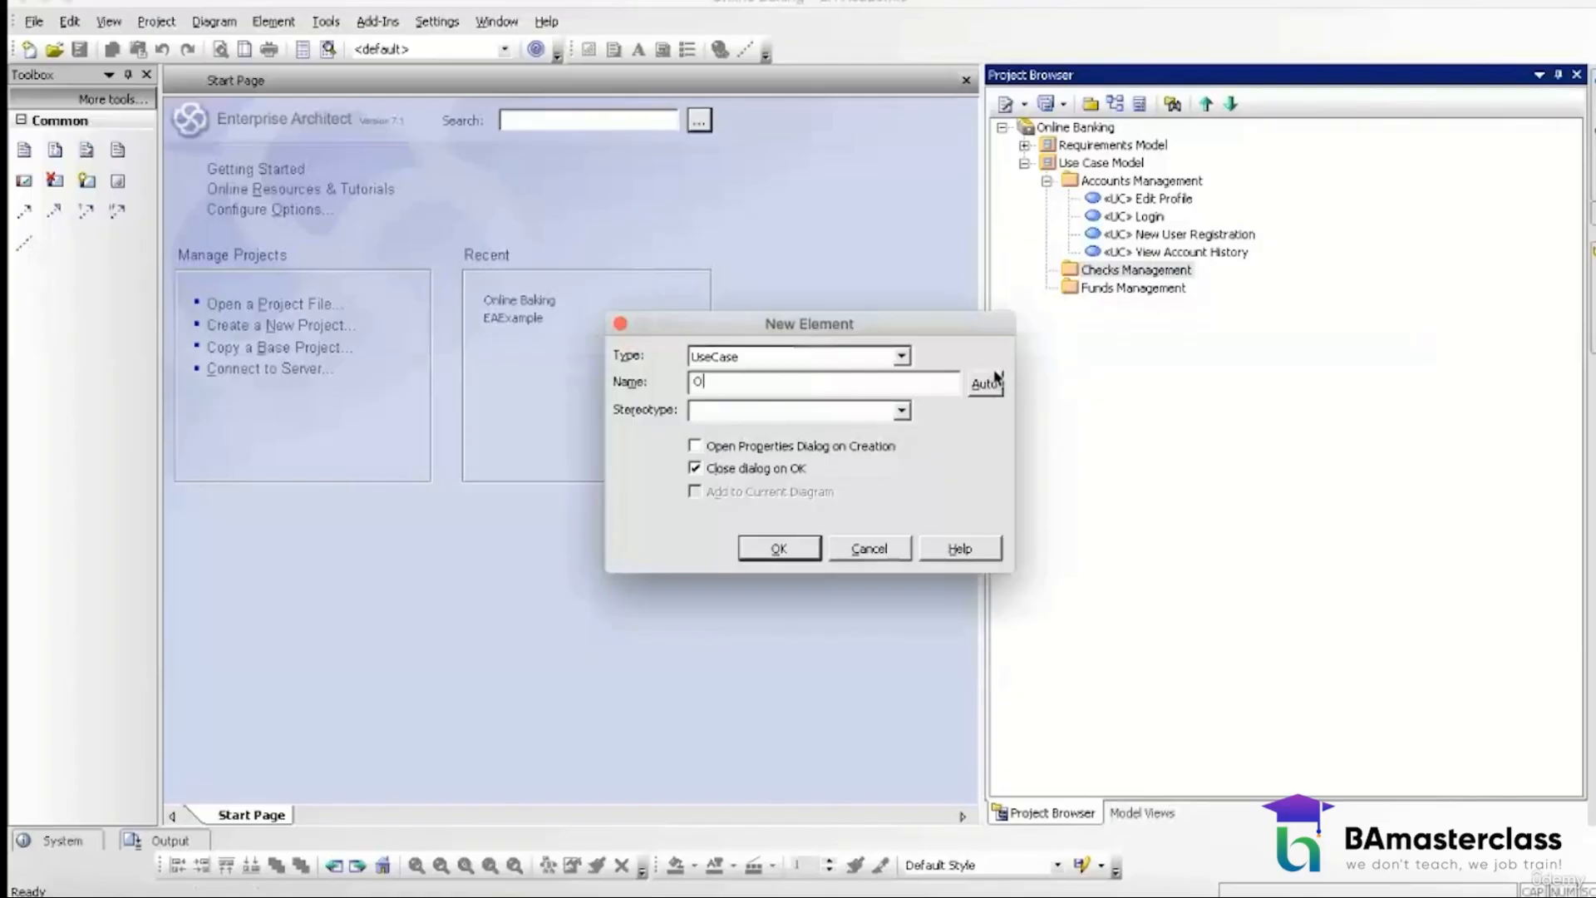
pyautogui.write('rder Checks')
pyautogui.click(831, 413)
pyautogui.write('UC')
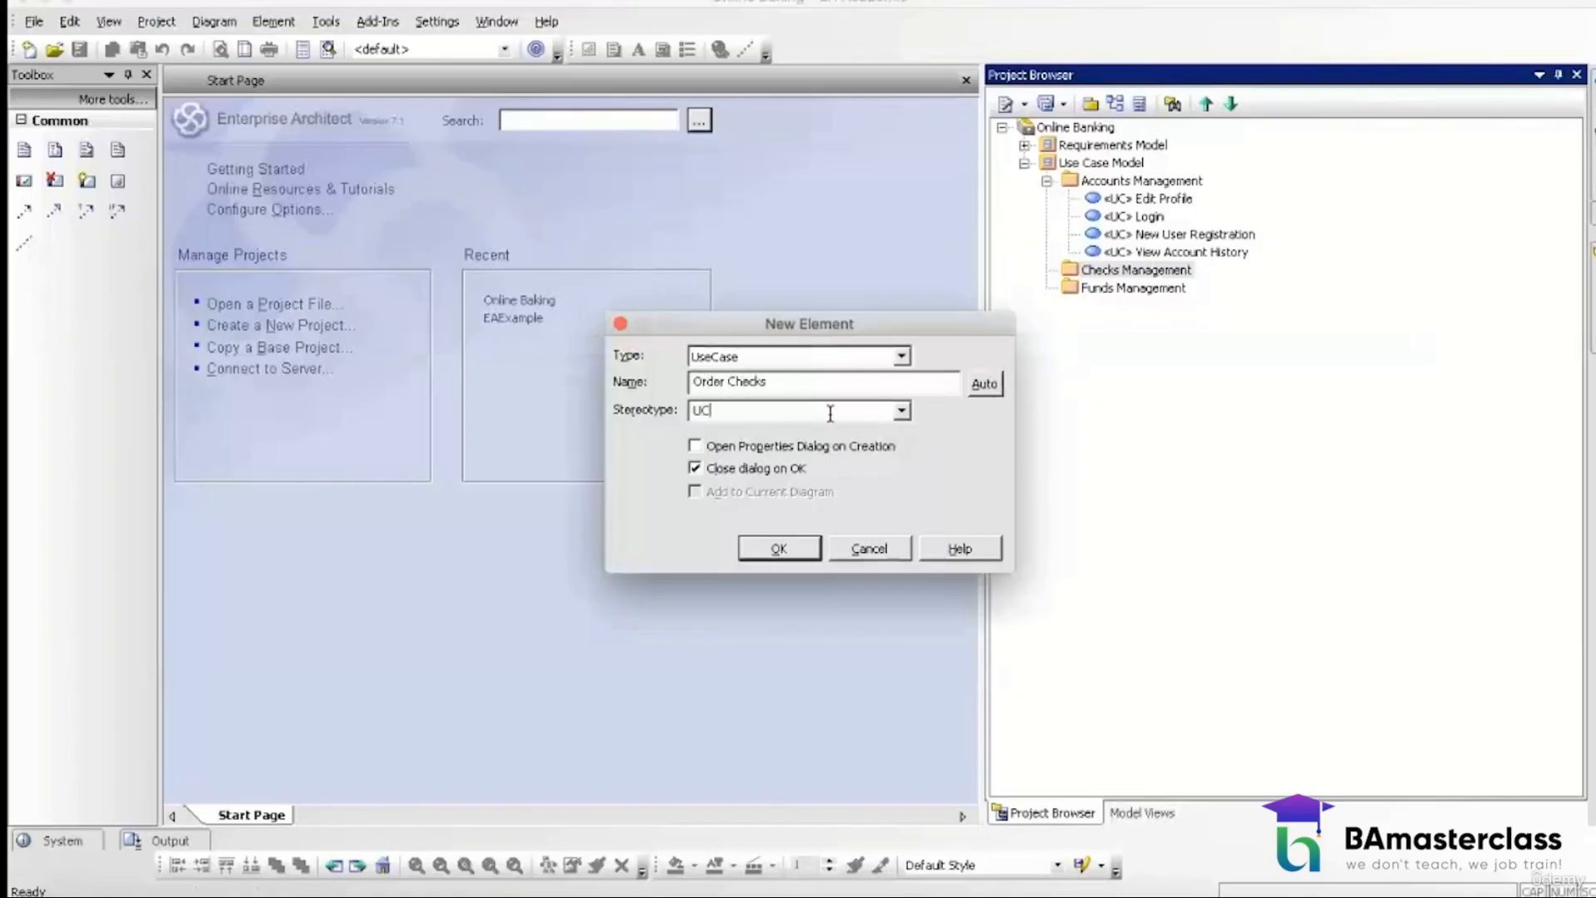
pyautogui.click(777, 550)
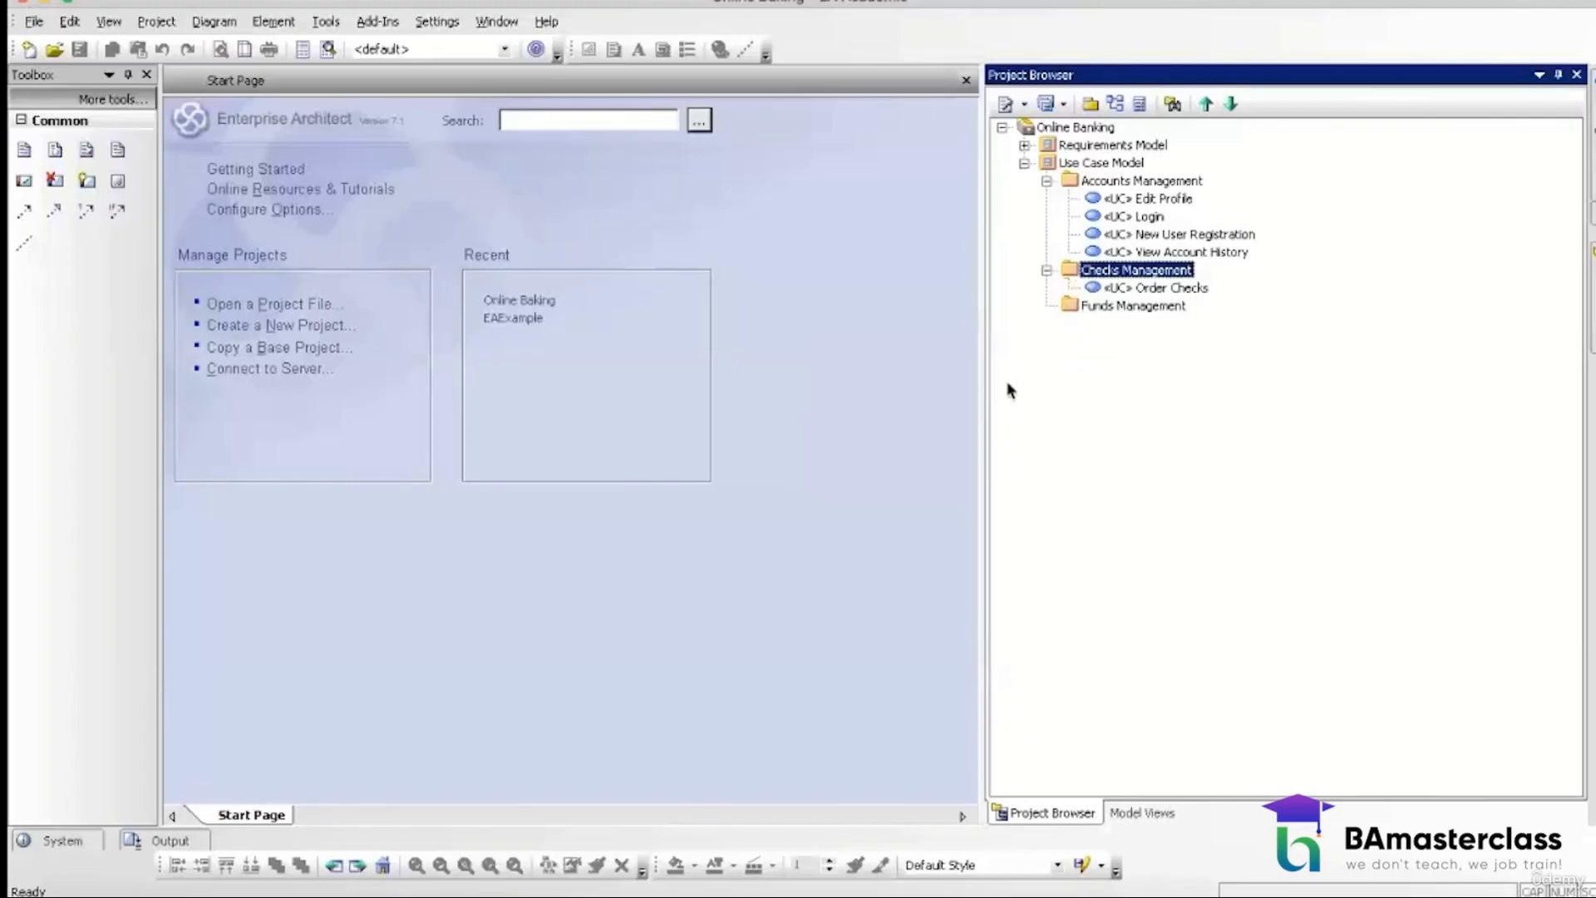
# Step: Add a UseCase element named Edit Check Order with stereotype UC to the Checks Management package
pyautogui.rightClick(1069, 272)
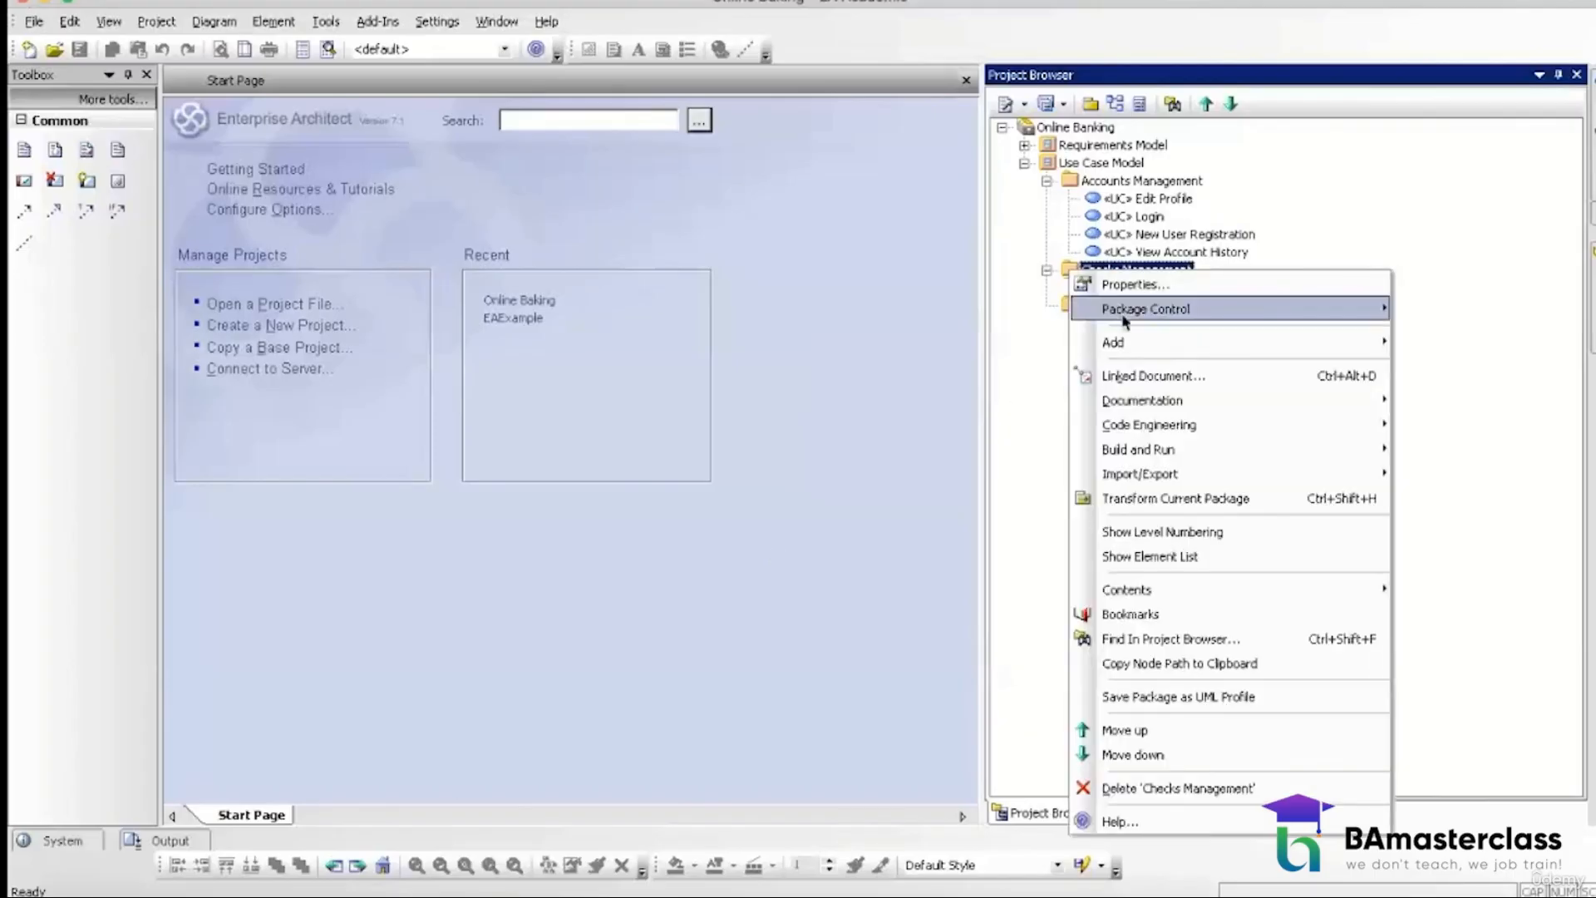
pyautogui.click(1029, 366)
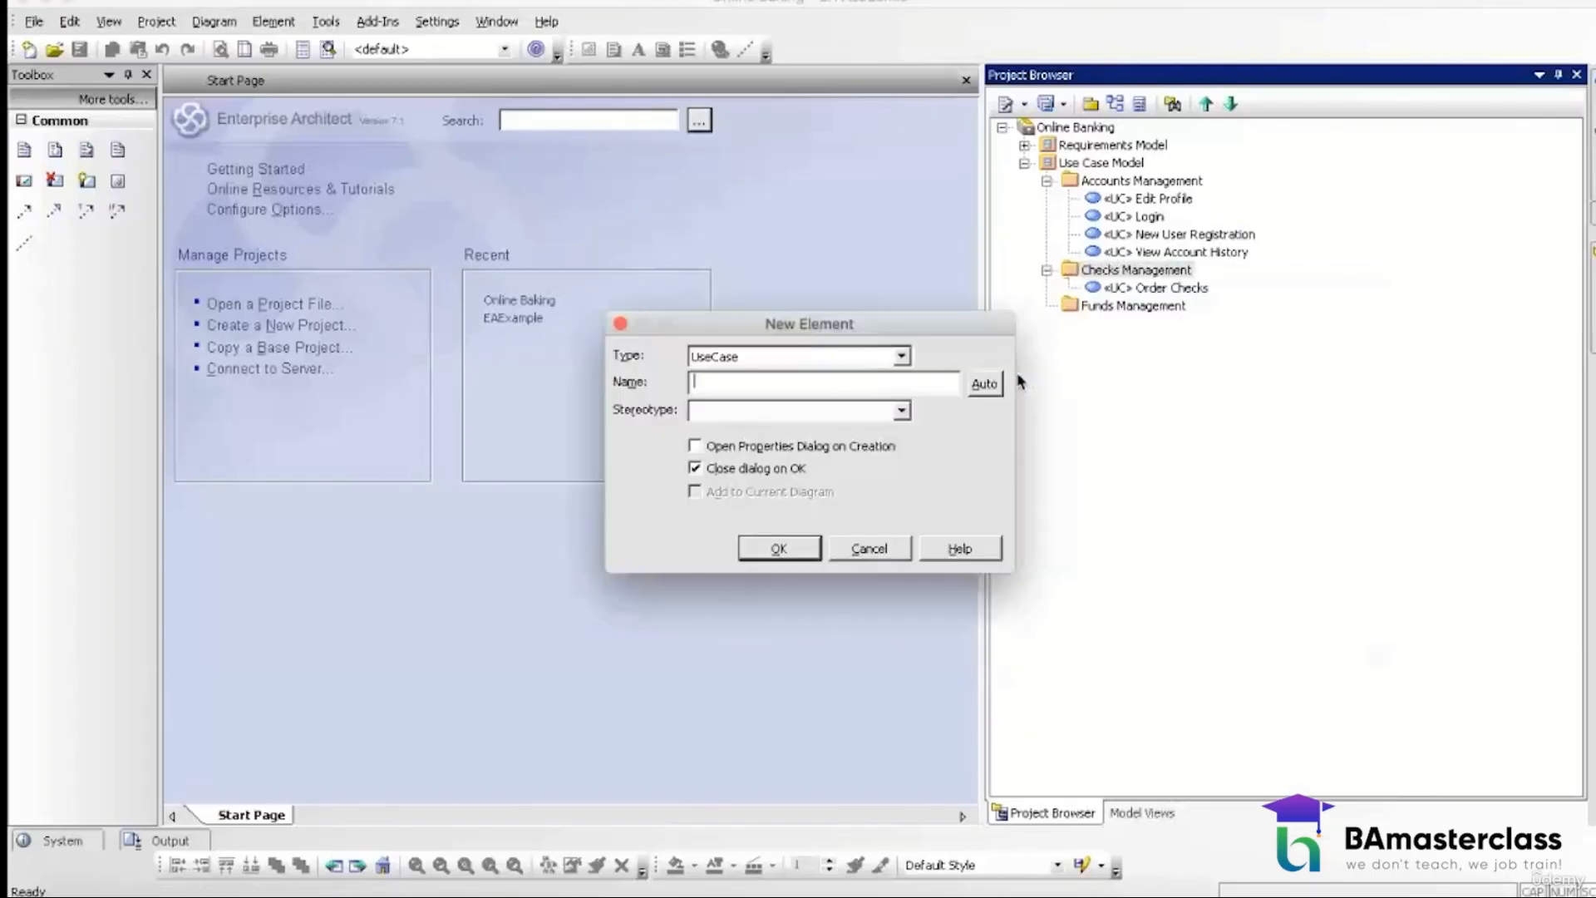
pyautogui.write('Edit Check Order')
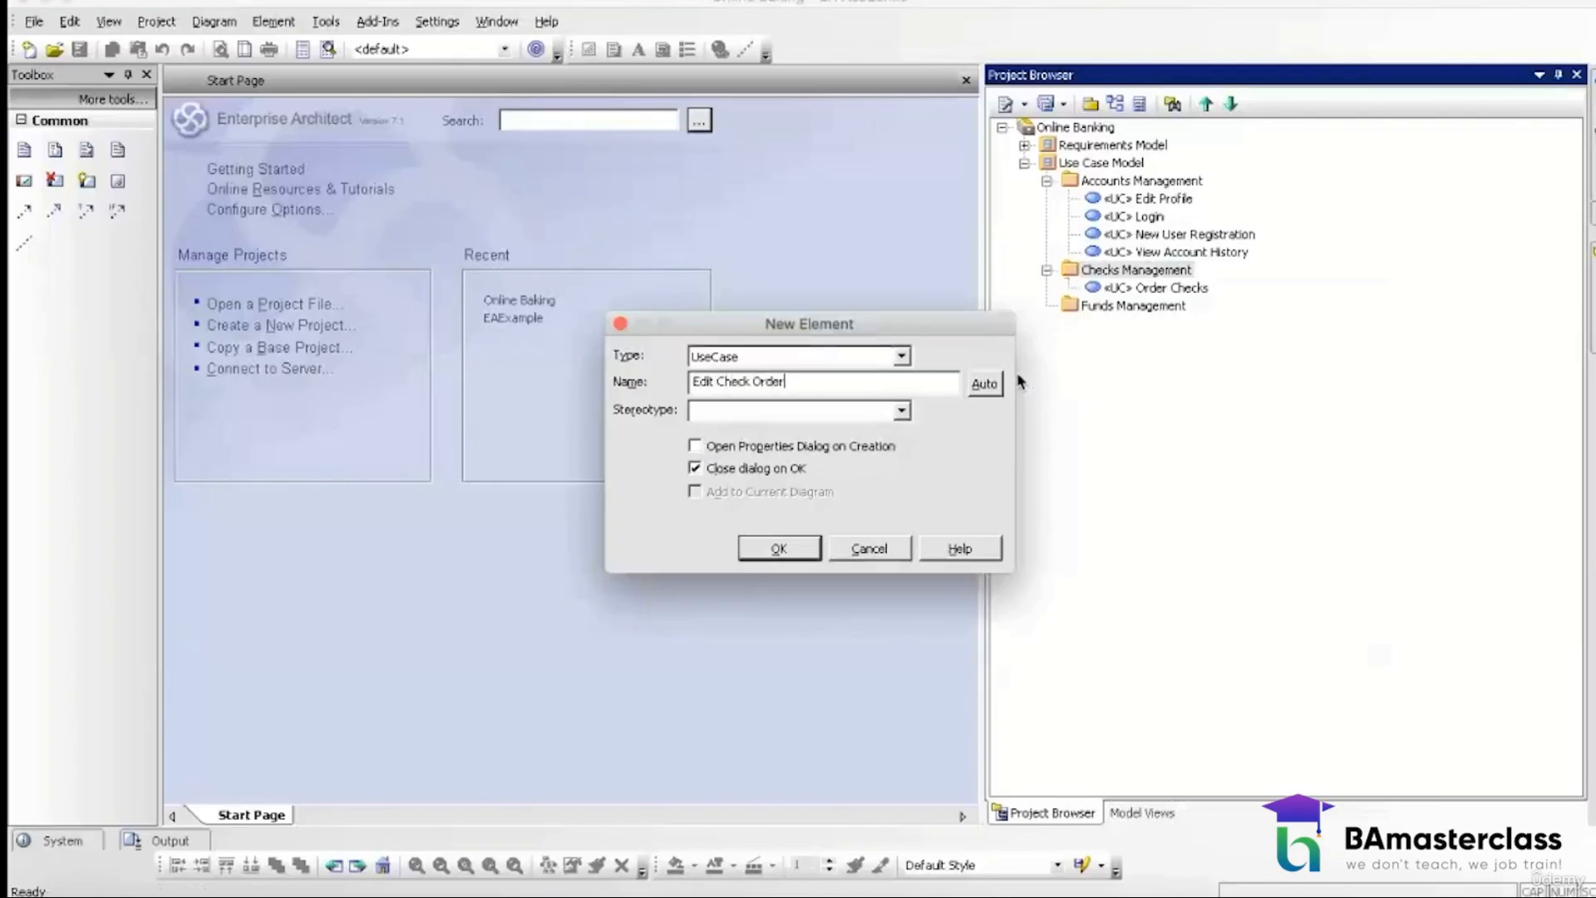
pyautogui.click(867, 413)
pyautogui.write('UC')
pyautogui.click(778, 549)
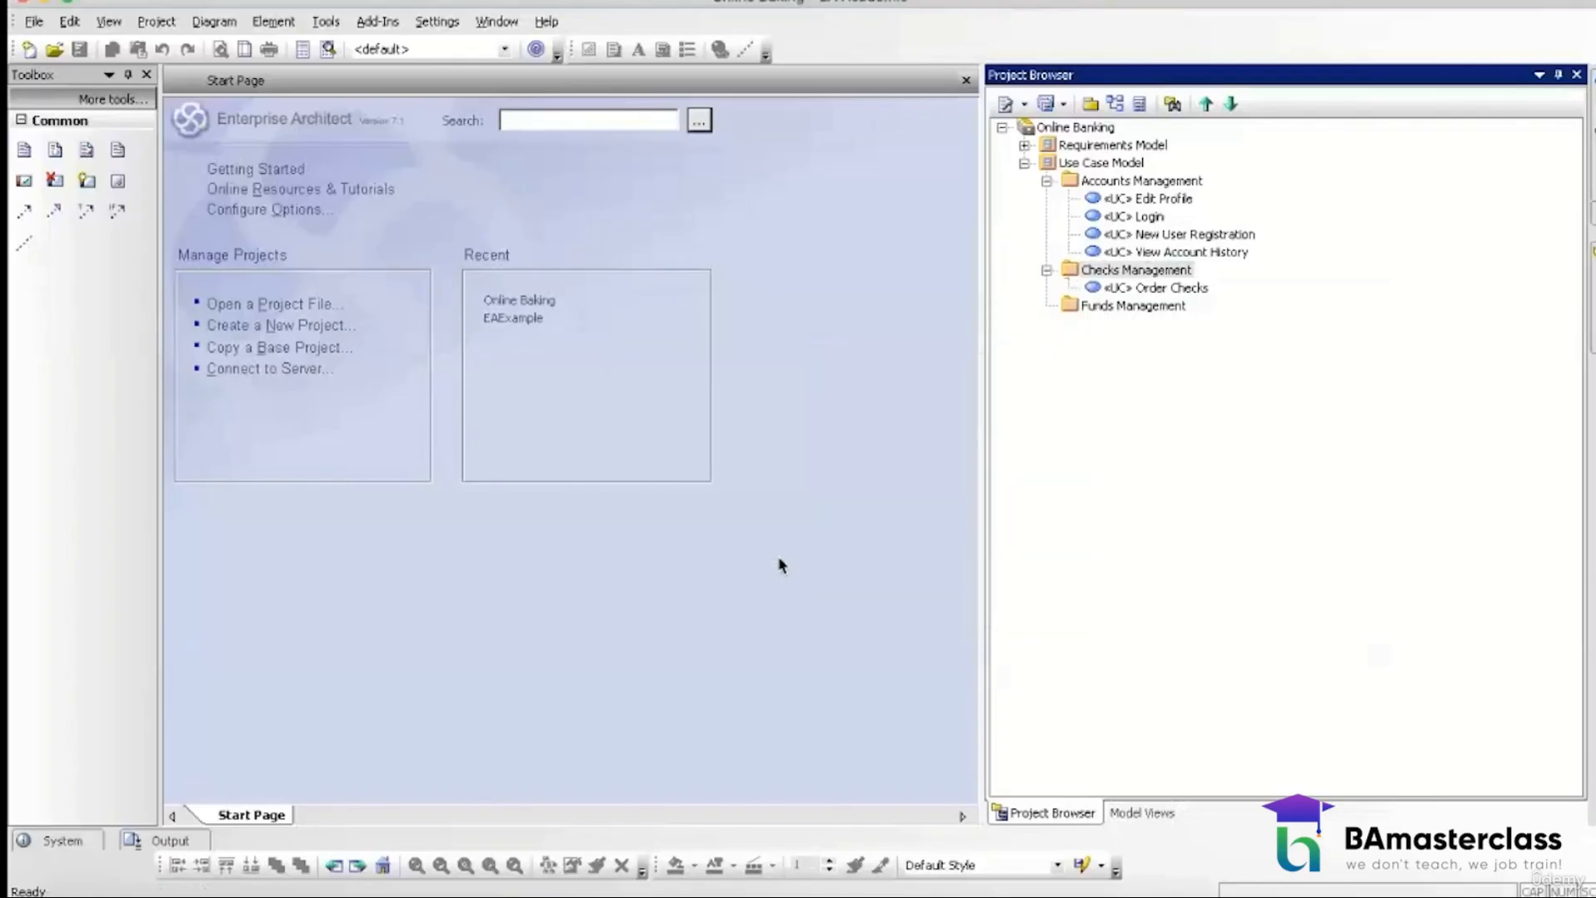
# Step: Add a UseCase element named Cancel Check Order with stereotype UC to the Checks Management package
pyautogui.rightClick(1090, 270)
pyautogui.moveTo(1182, 355)
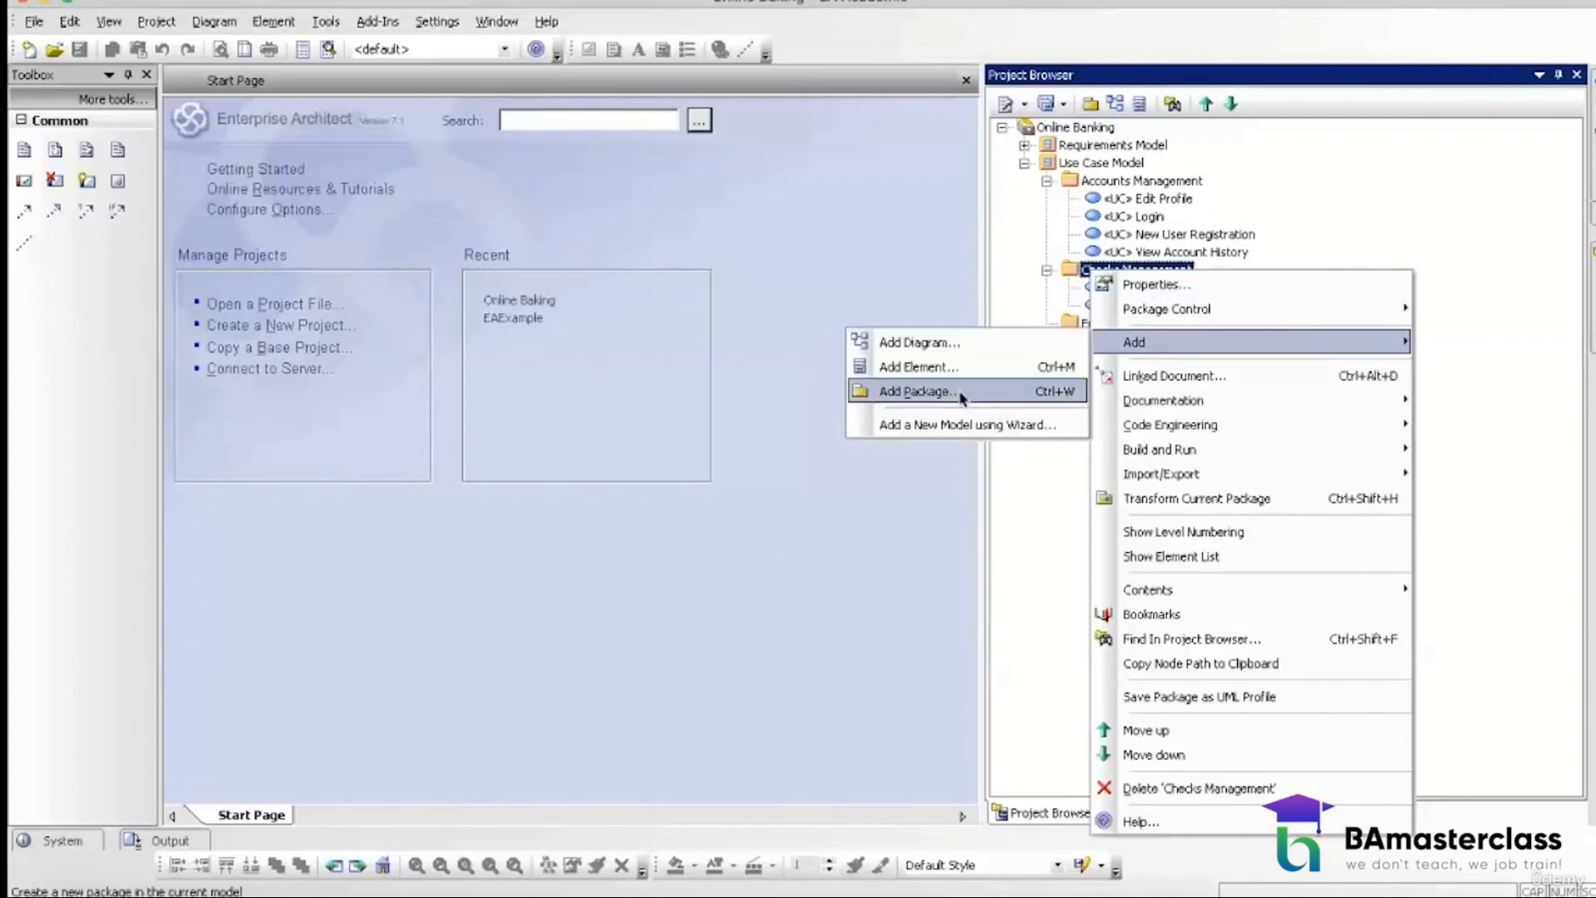
pyautogui.click(962, 363)
pyautogui.click(828, 381)
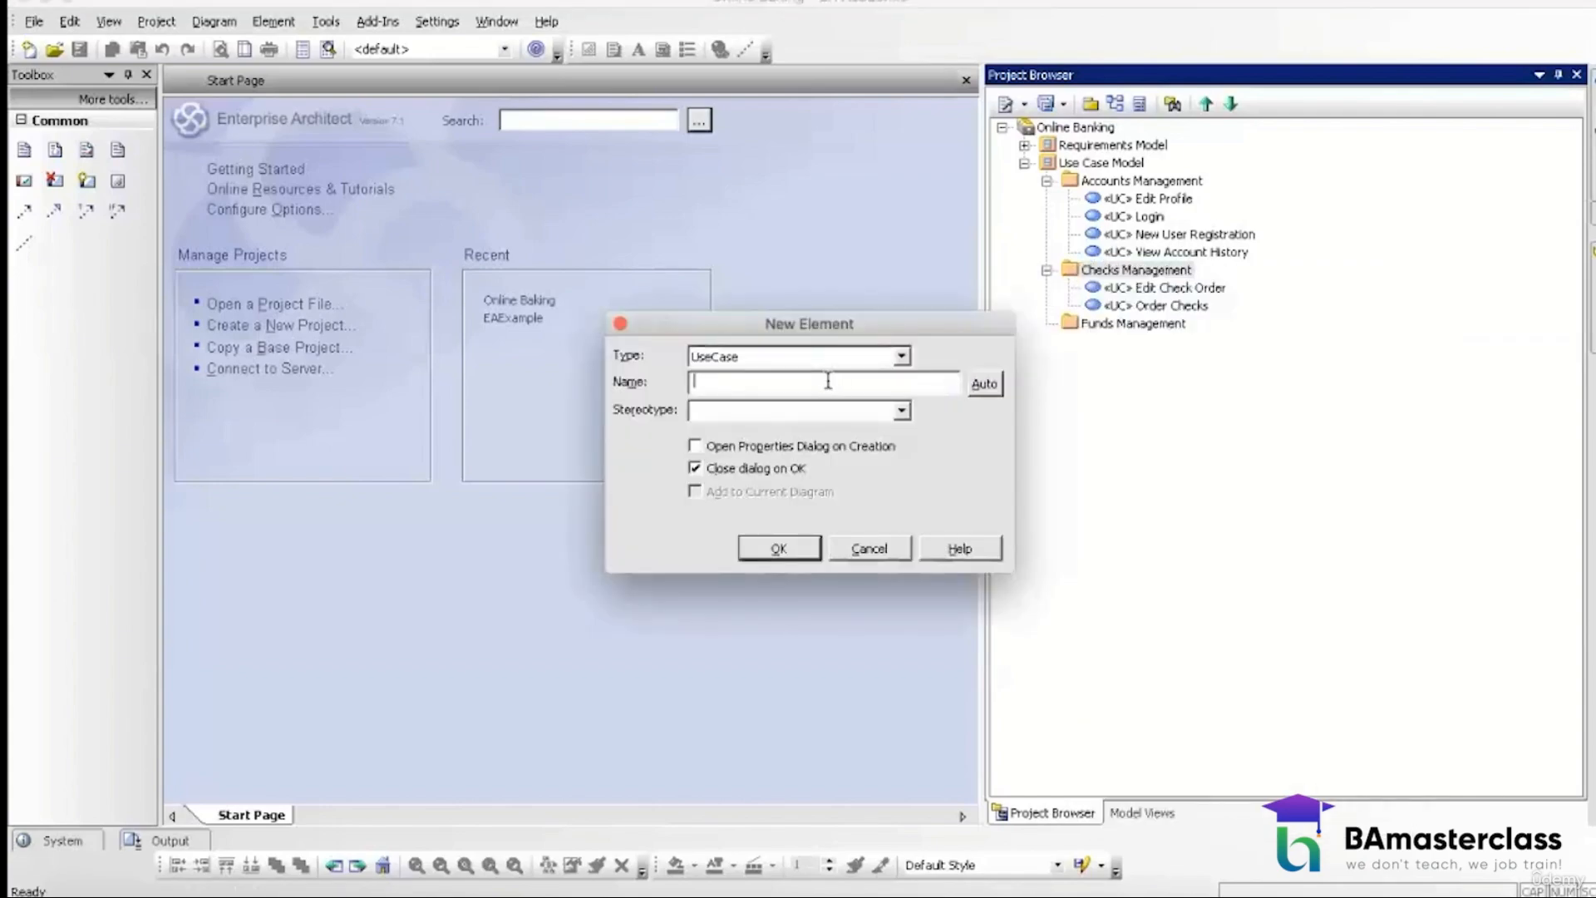
pyautogui.write('Cancel Check Order')
pyautogui.click(782, 408)
pyautogui.write('UC')
pyautogui.click(779, 549)
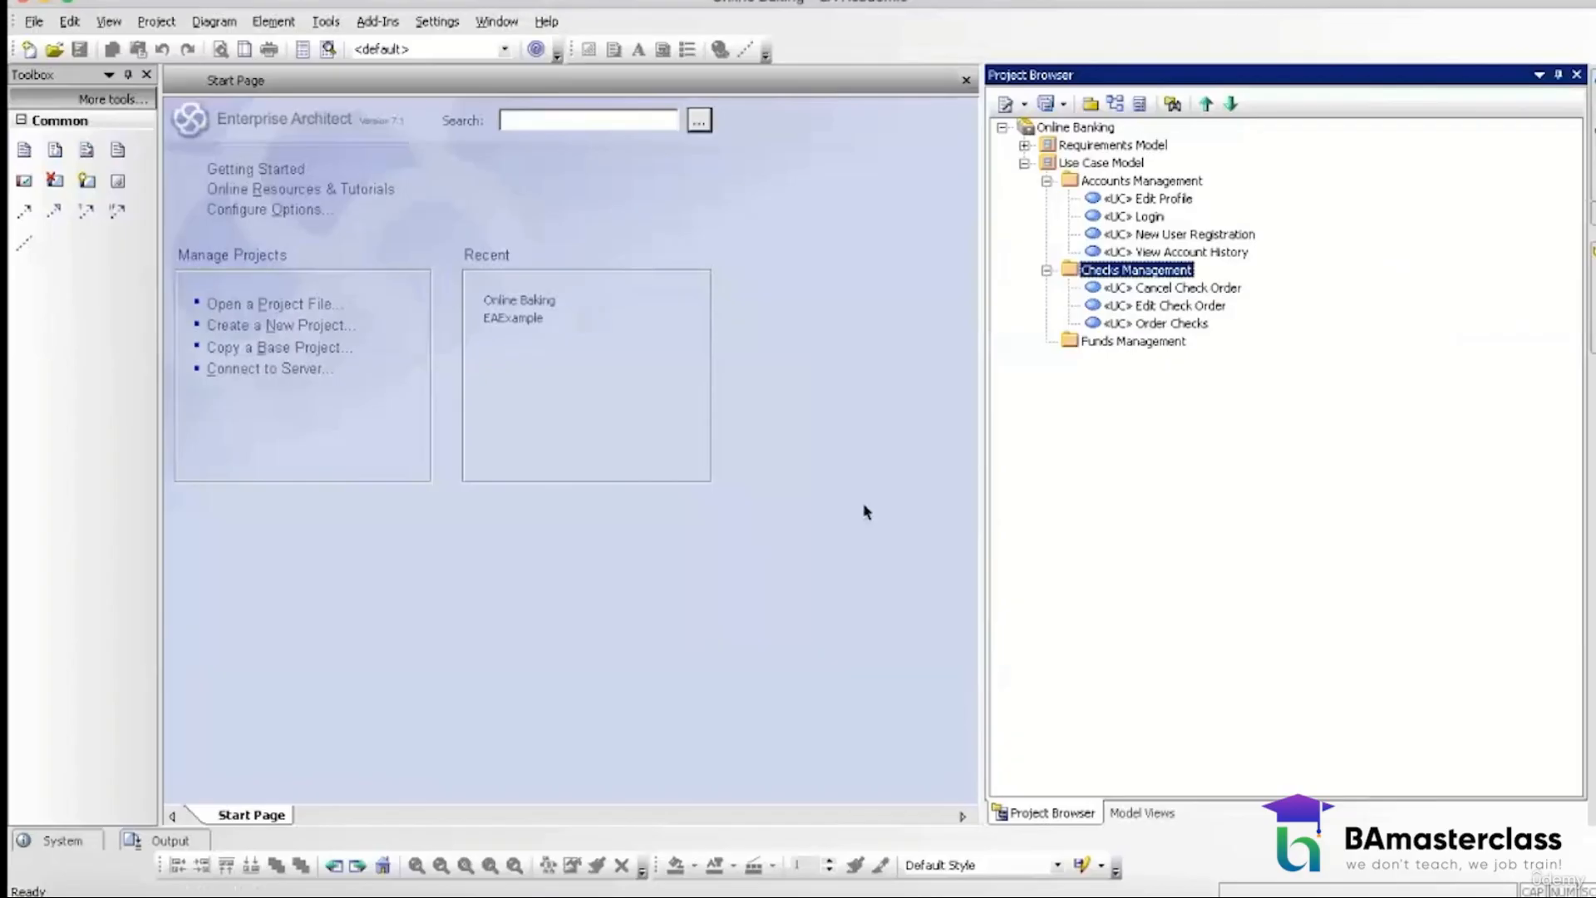
# Step: Add a UseCase element named View Check Order History with stereotype UC to the Checks Management package
pyautogui.rightClick(1141, 274)
pyautogui.moveTo(1181, 342)
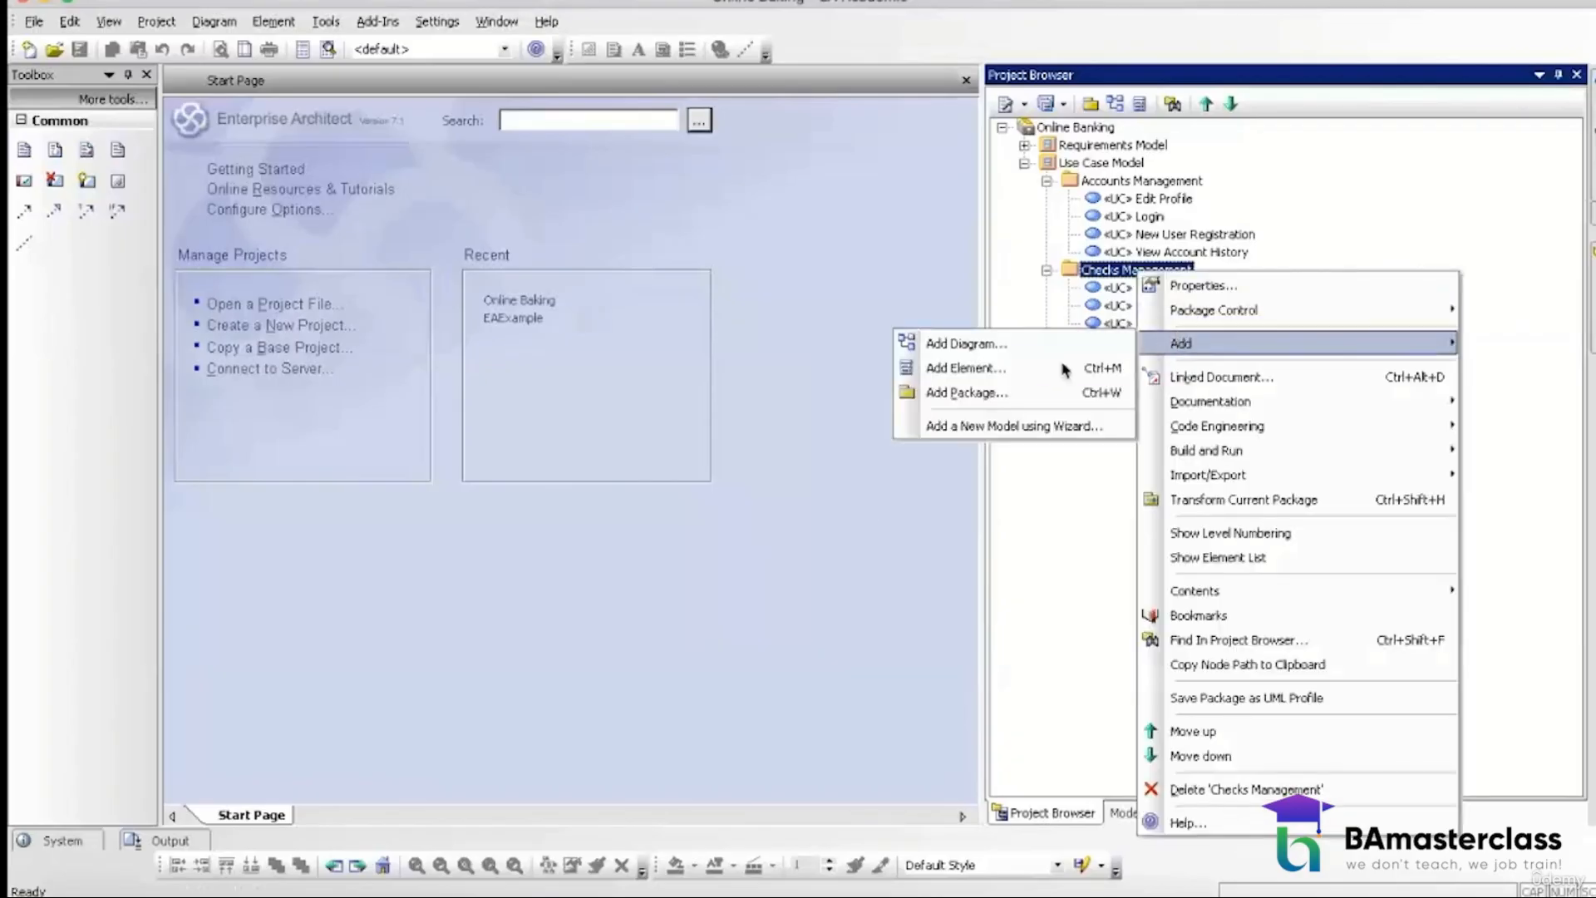
pyautogui.click(1035, 369)
pyautogui.write('Vie')
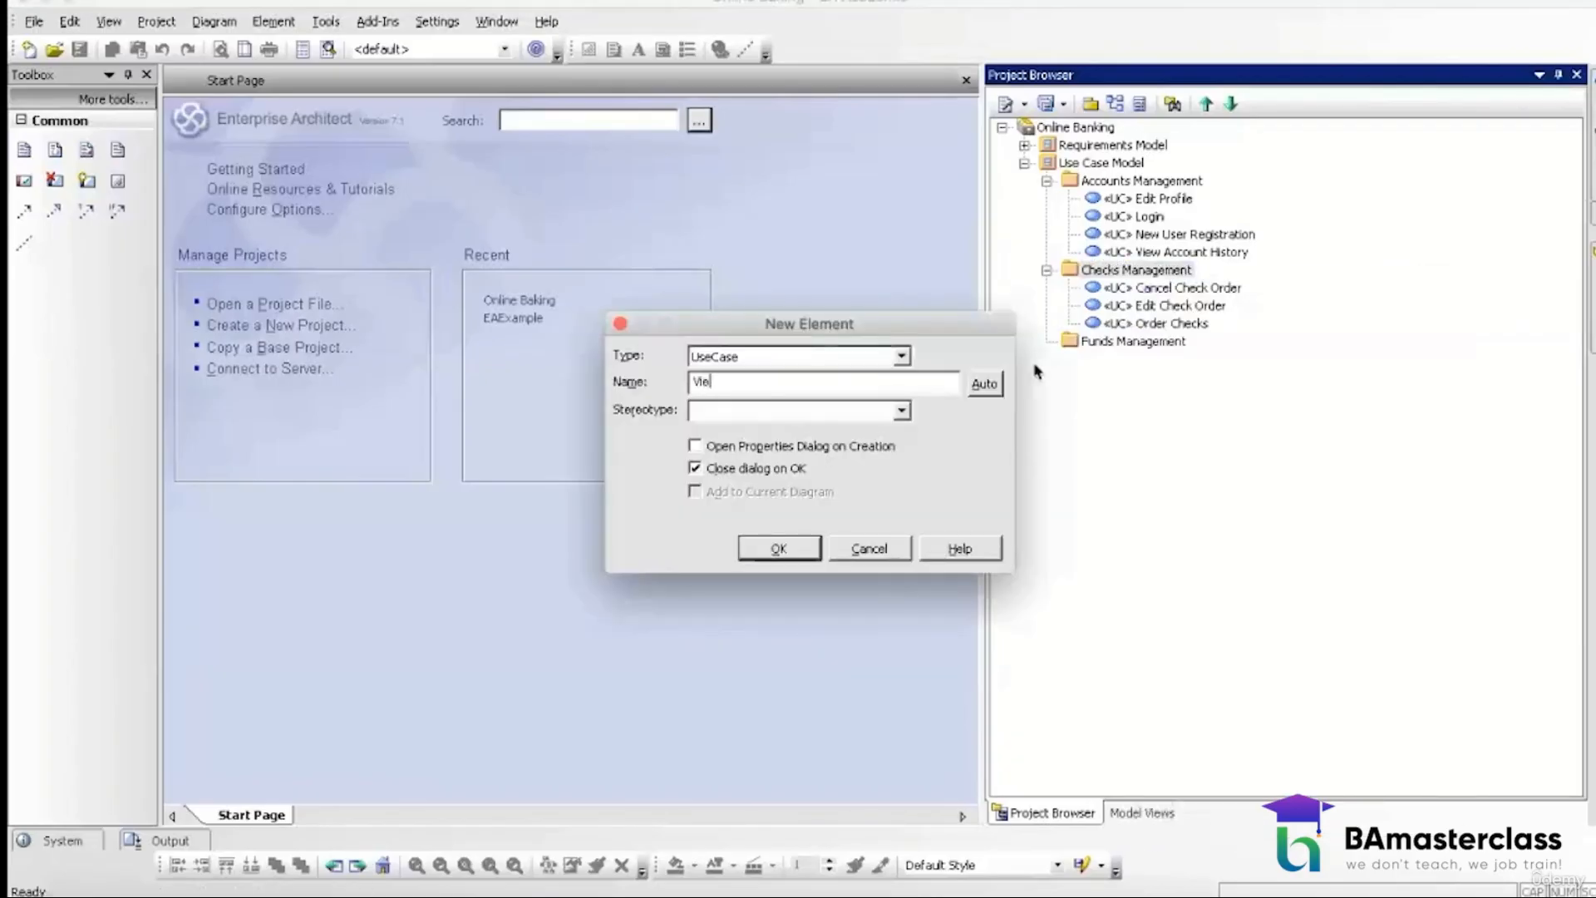
pyautogui.write('w Check')
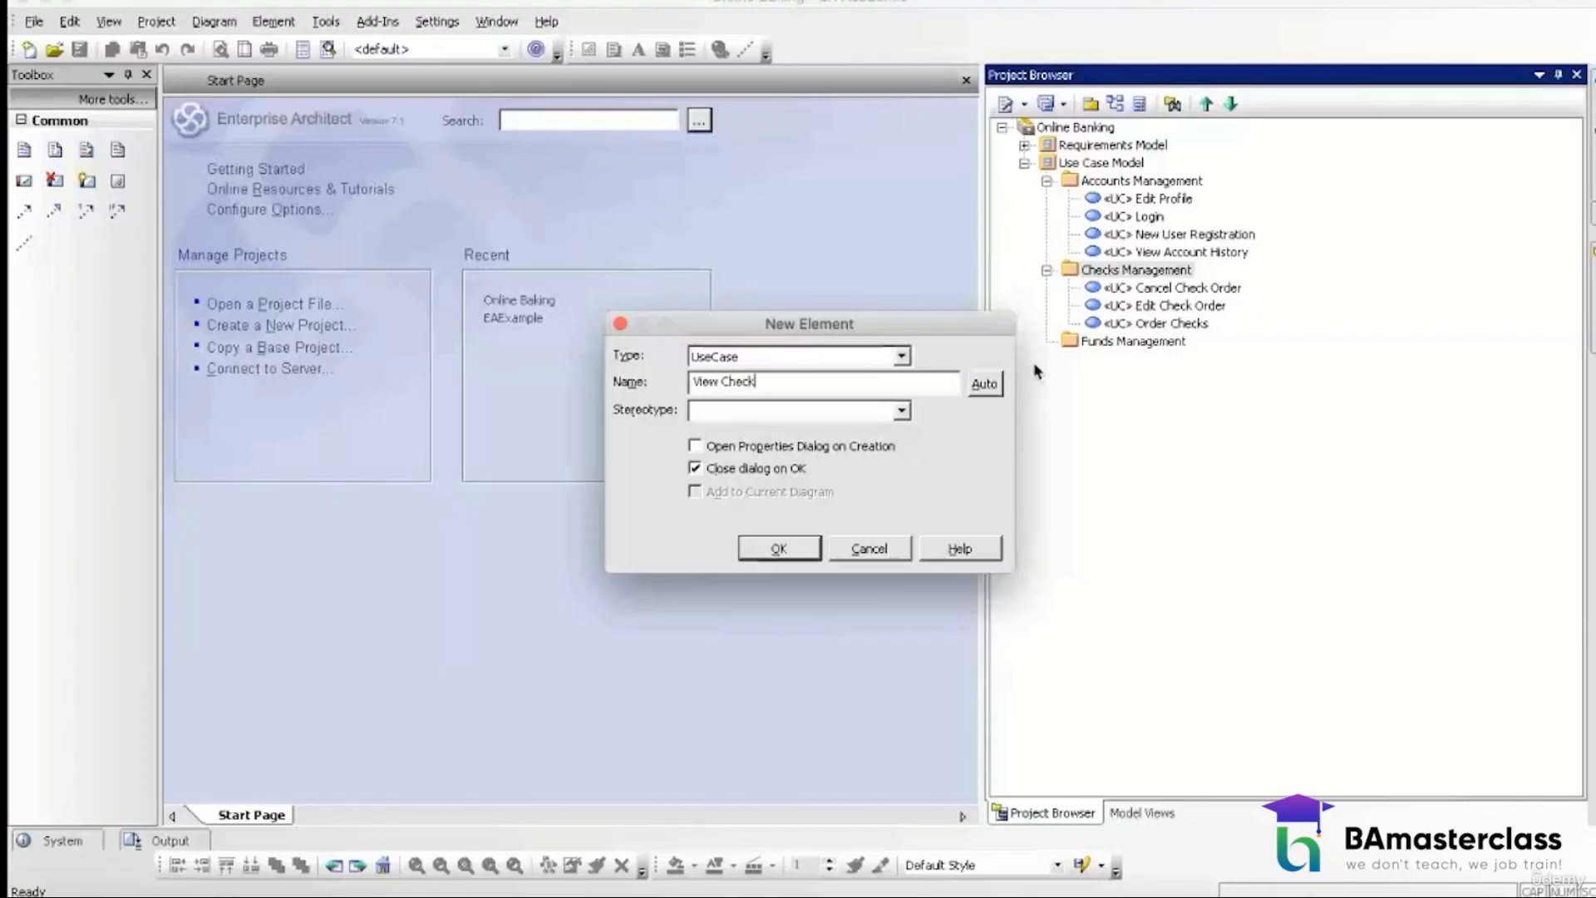
pyautogui.write(' Order History')
pyautogui.click(841, 409)
pyautogui.write('UC')
pyautogui.click(786, 547)
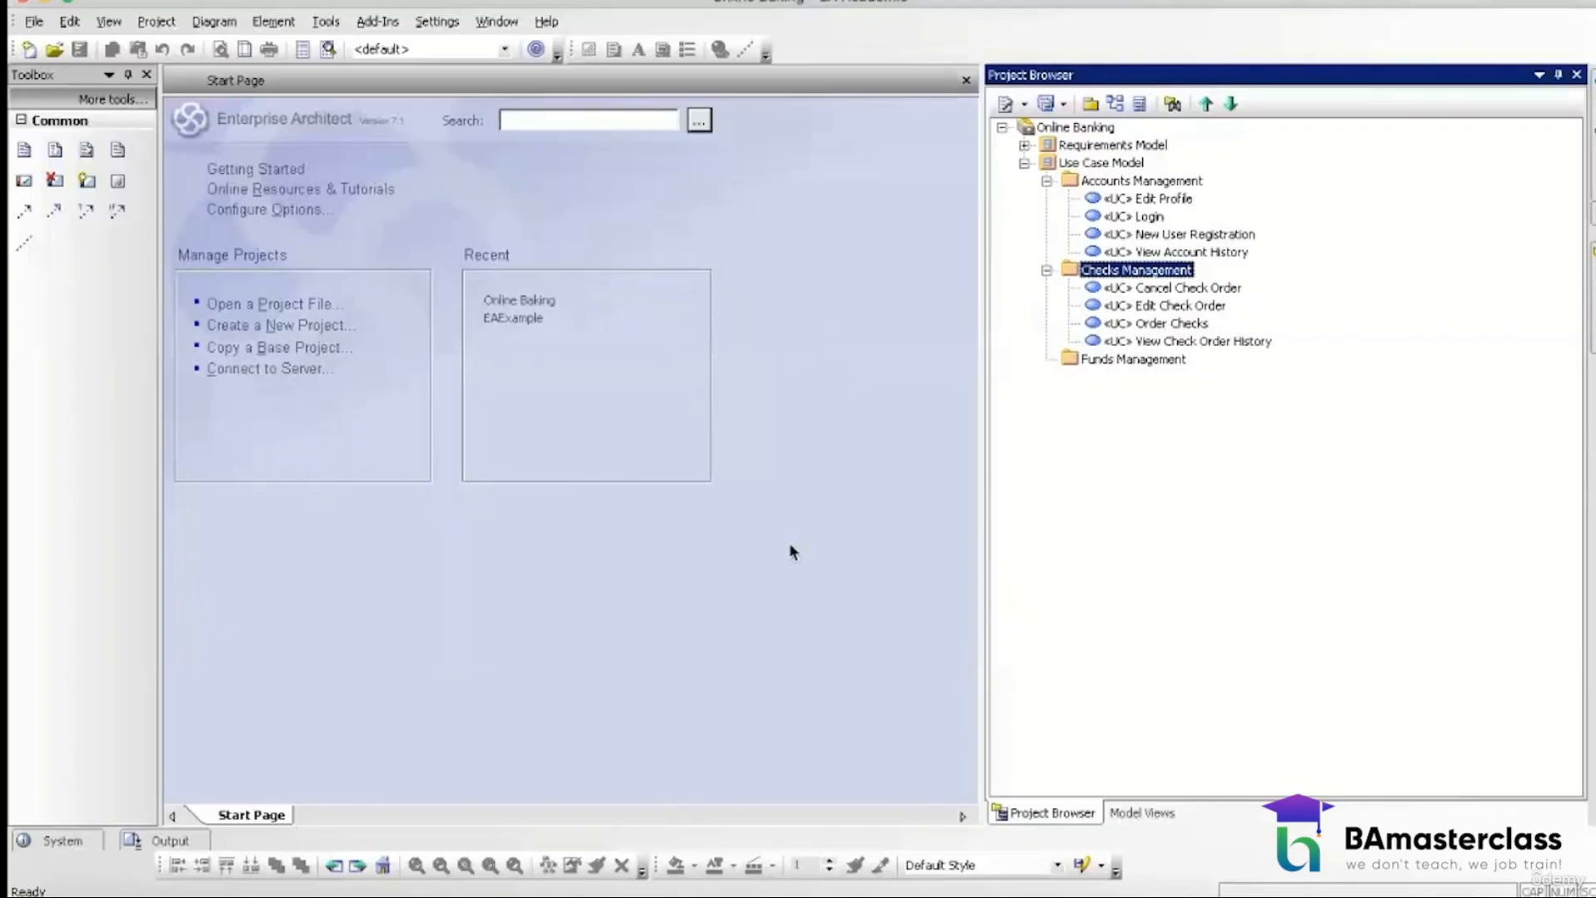
# Step: Add a UseCase element named Transfer Funds with stereotype UC to the Funds Management package
pyautogui.click(1081, 360)
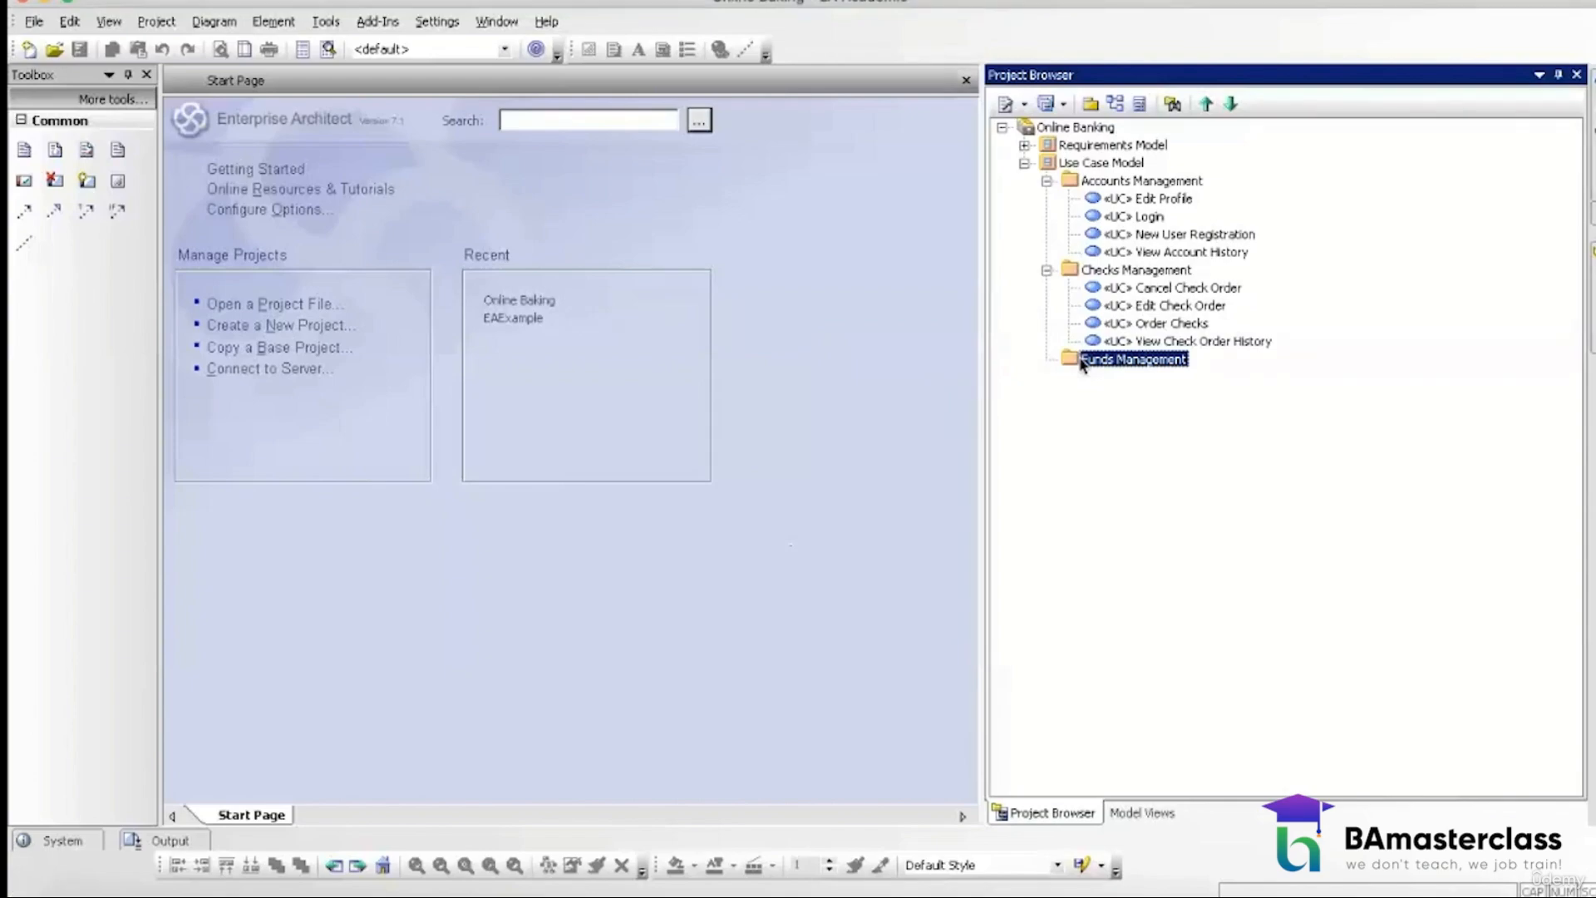
pyautogui.rightClick(1082, 359)
pyautogui.moveTo(1186, 65)
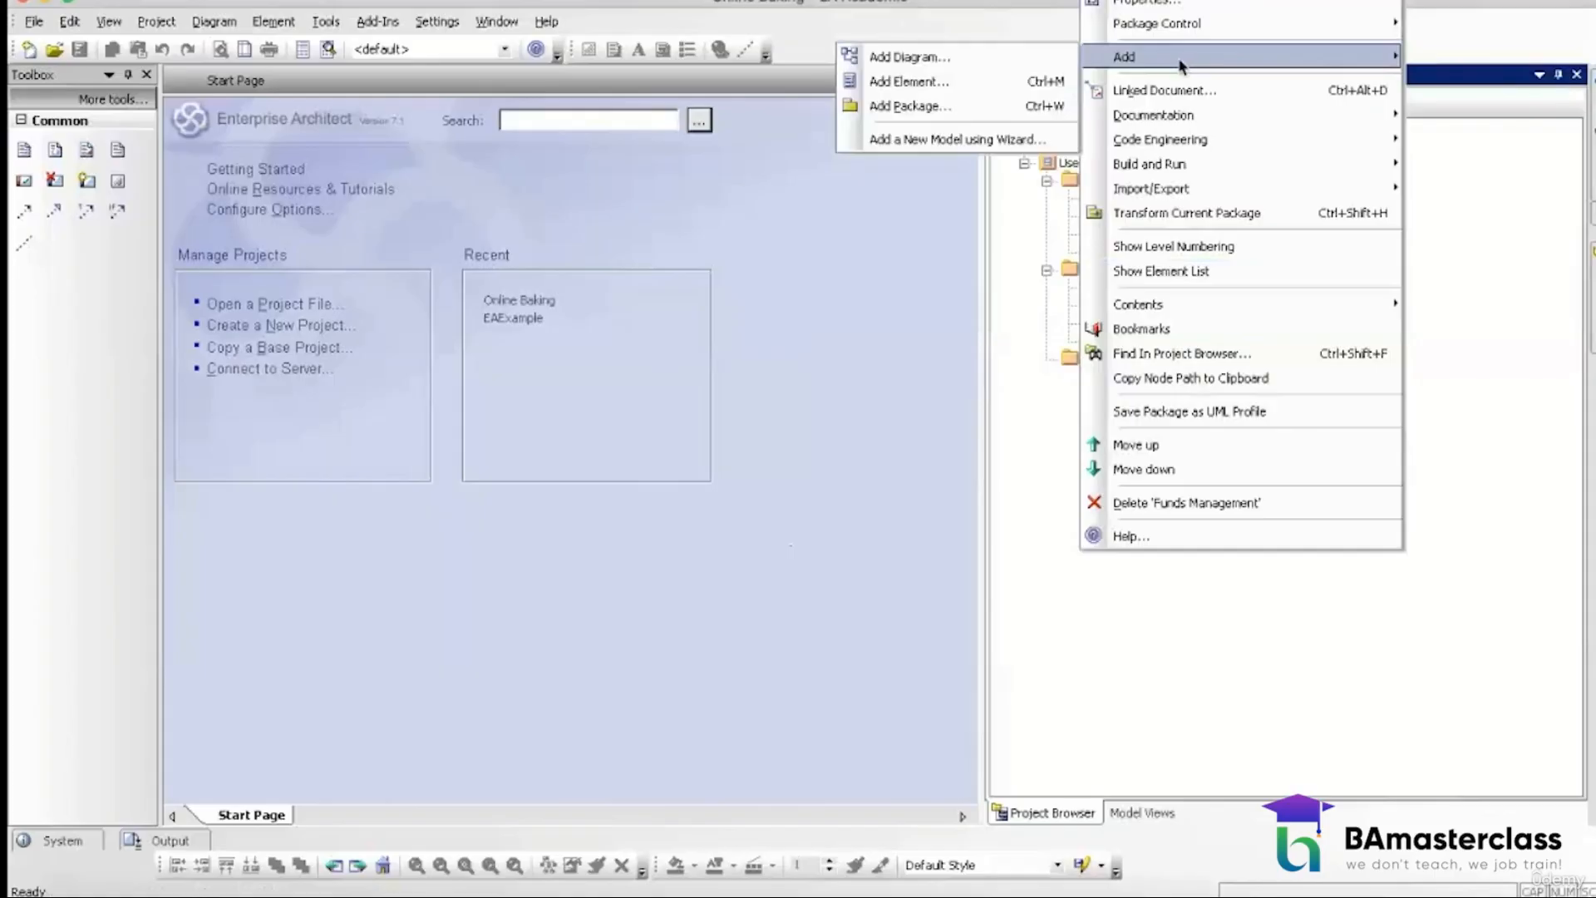
pyautogui.click(964, 80)
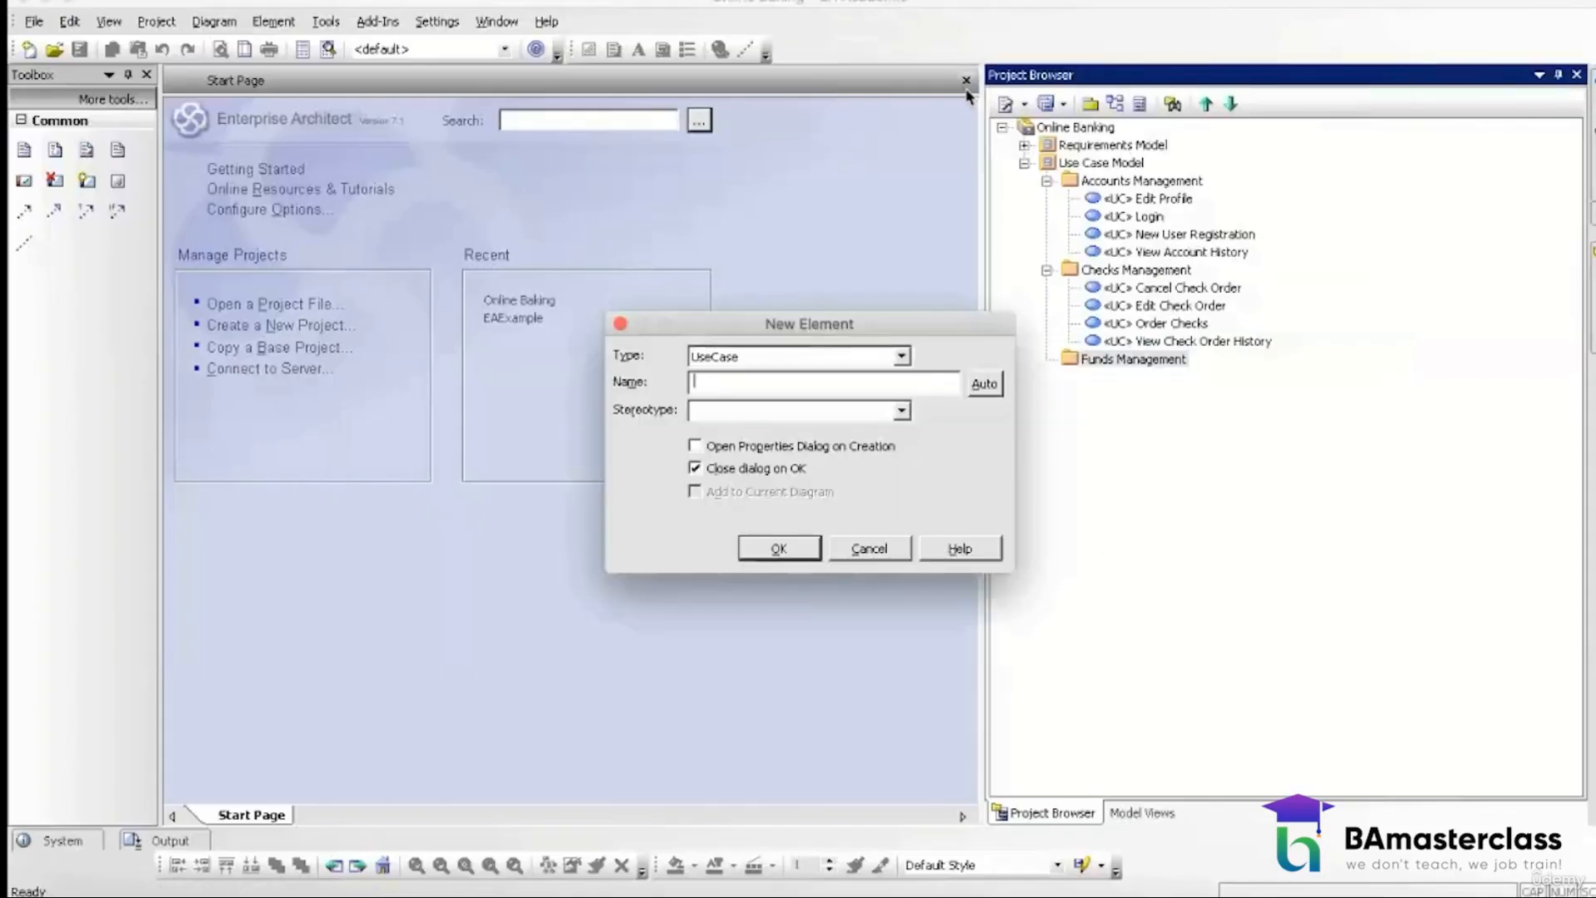
pyautogui.write('Tranfer')
pyautogui.press('BackSpace')
pyautogui.press('BackSpace')
pyautogui.write('sfer Funds')
pyautogui.click(829, 405)
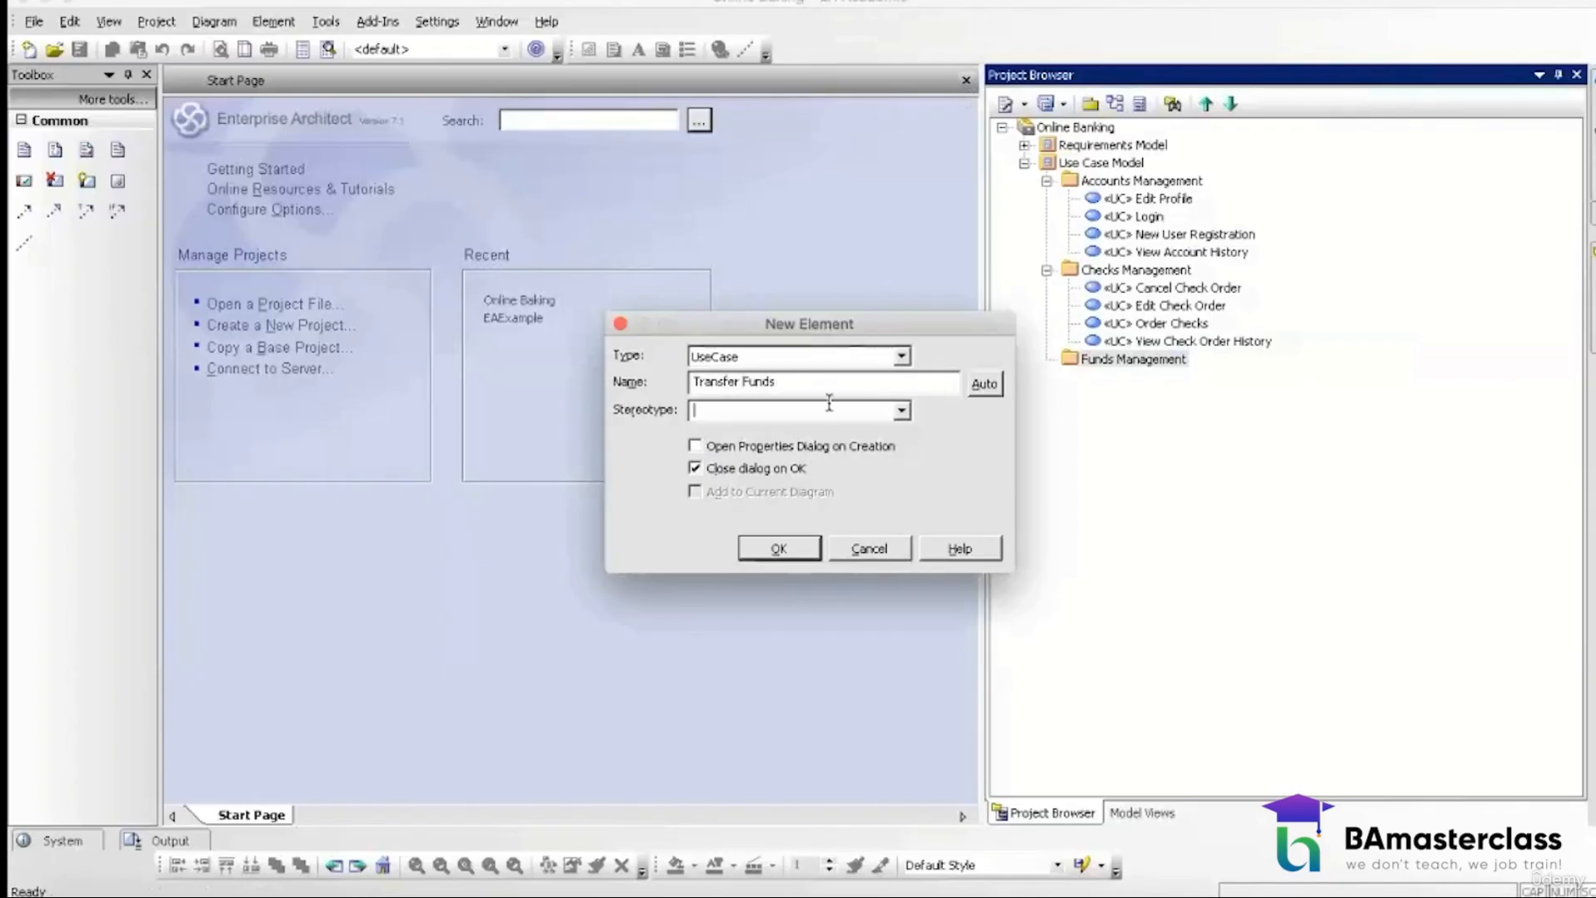
pyautogui.click(782, 548)
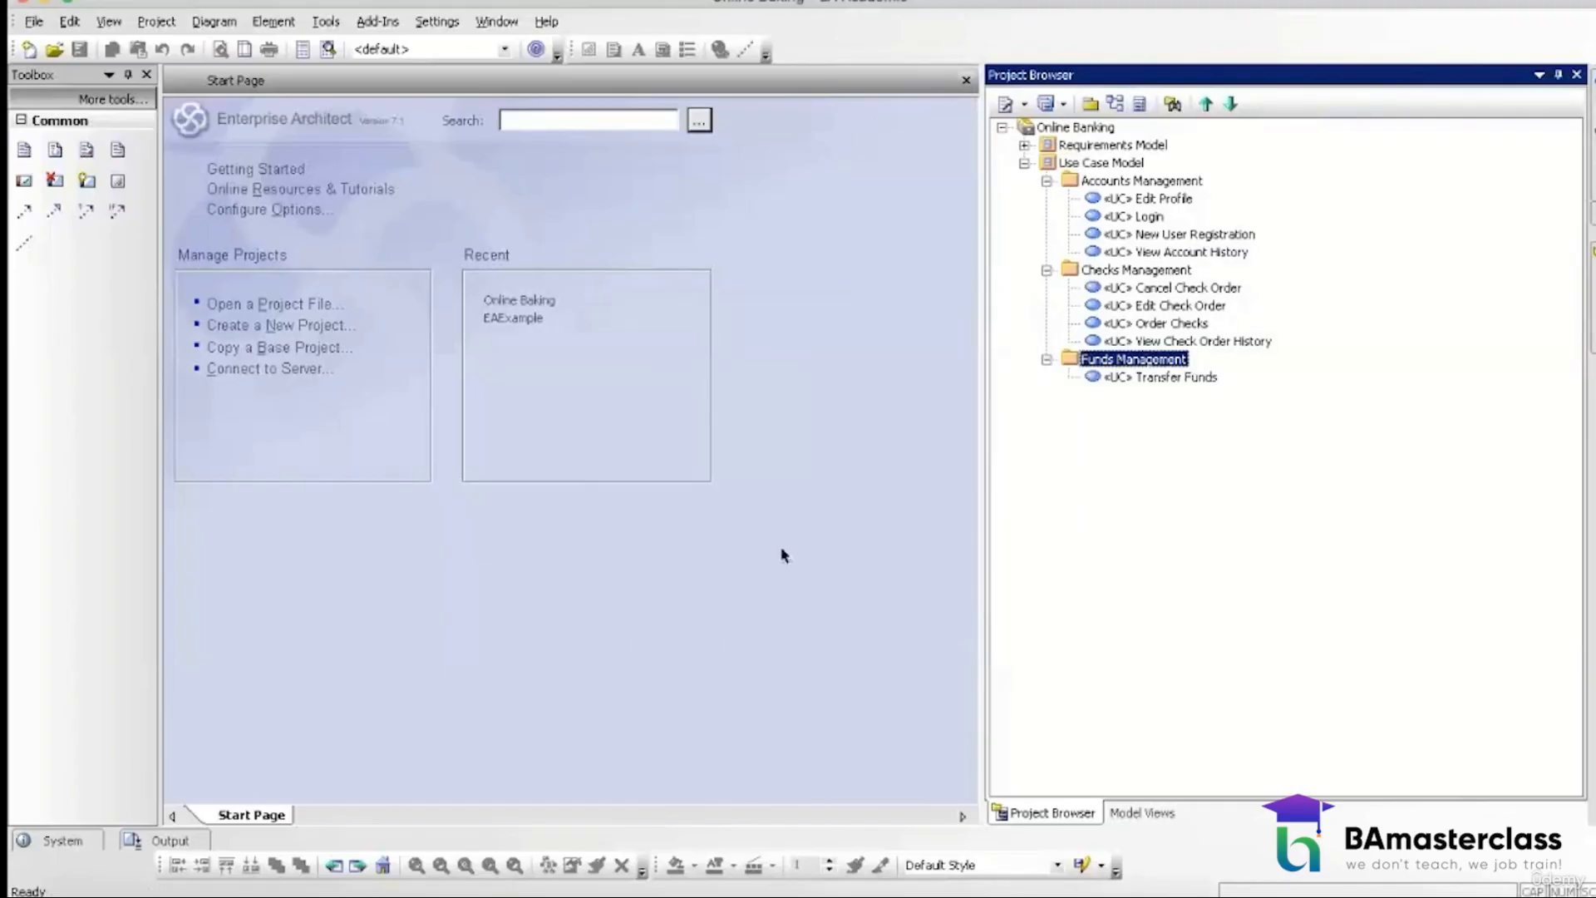
# Step: Add a UseCase element named Add a Bill without a stereotype to the Funds Management package
pyautogui.rightClick(1135, 365)
pyautogui.moveTo(1181, 57)
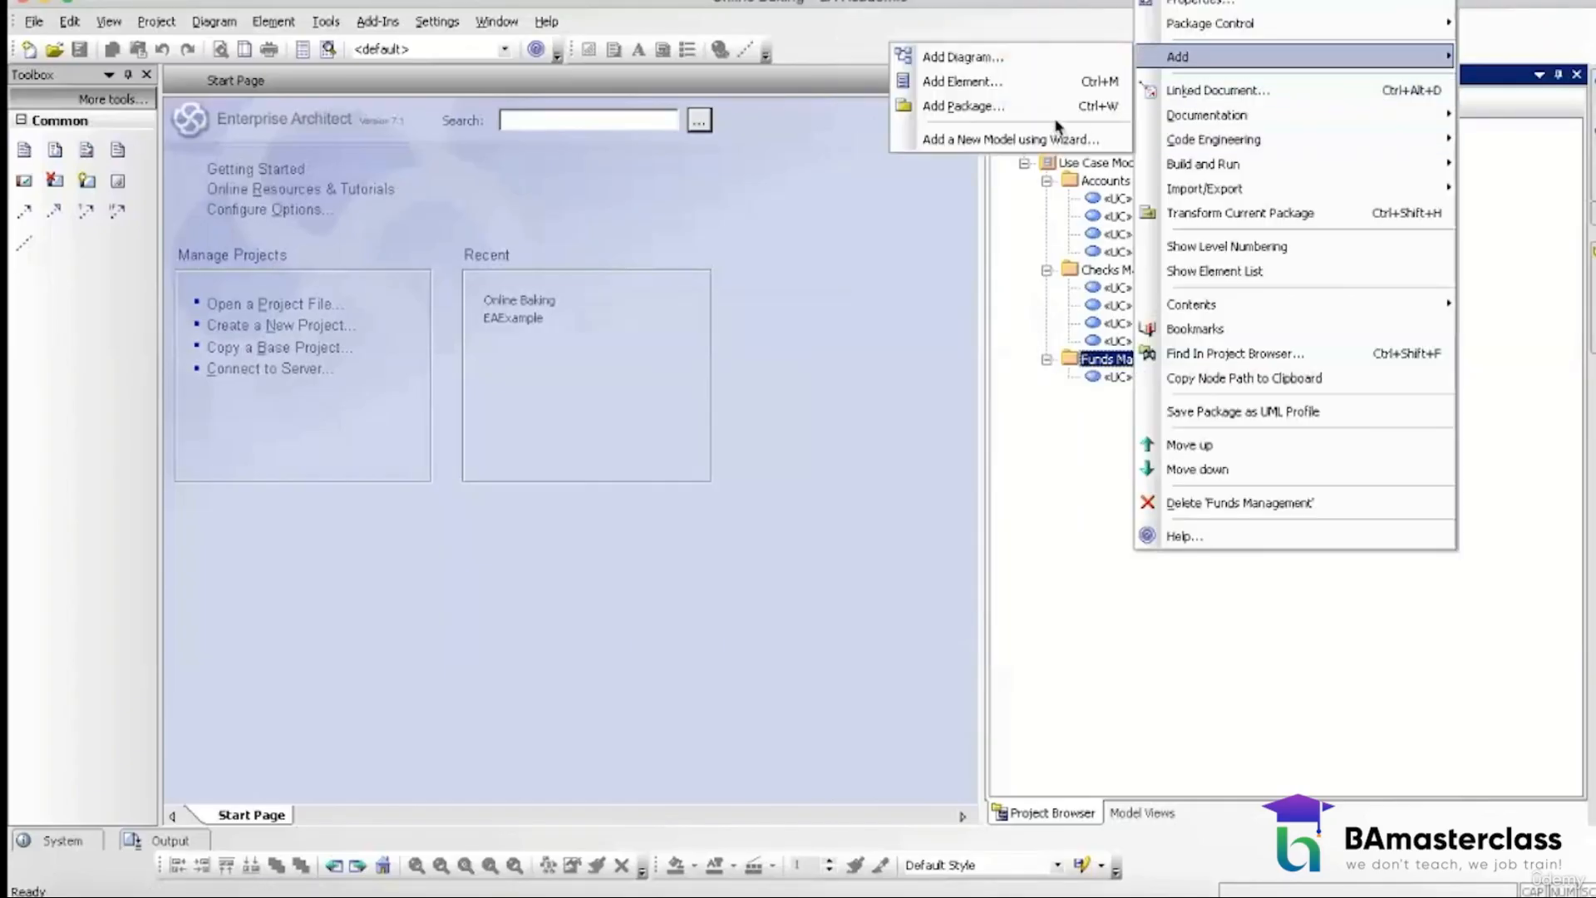
pyautogui.click(1031, 83)
pyautogui.write('Ad')
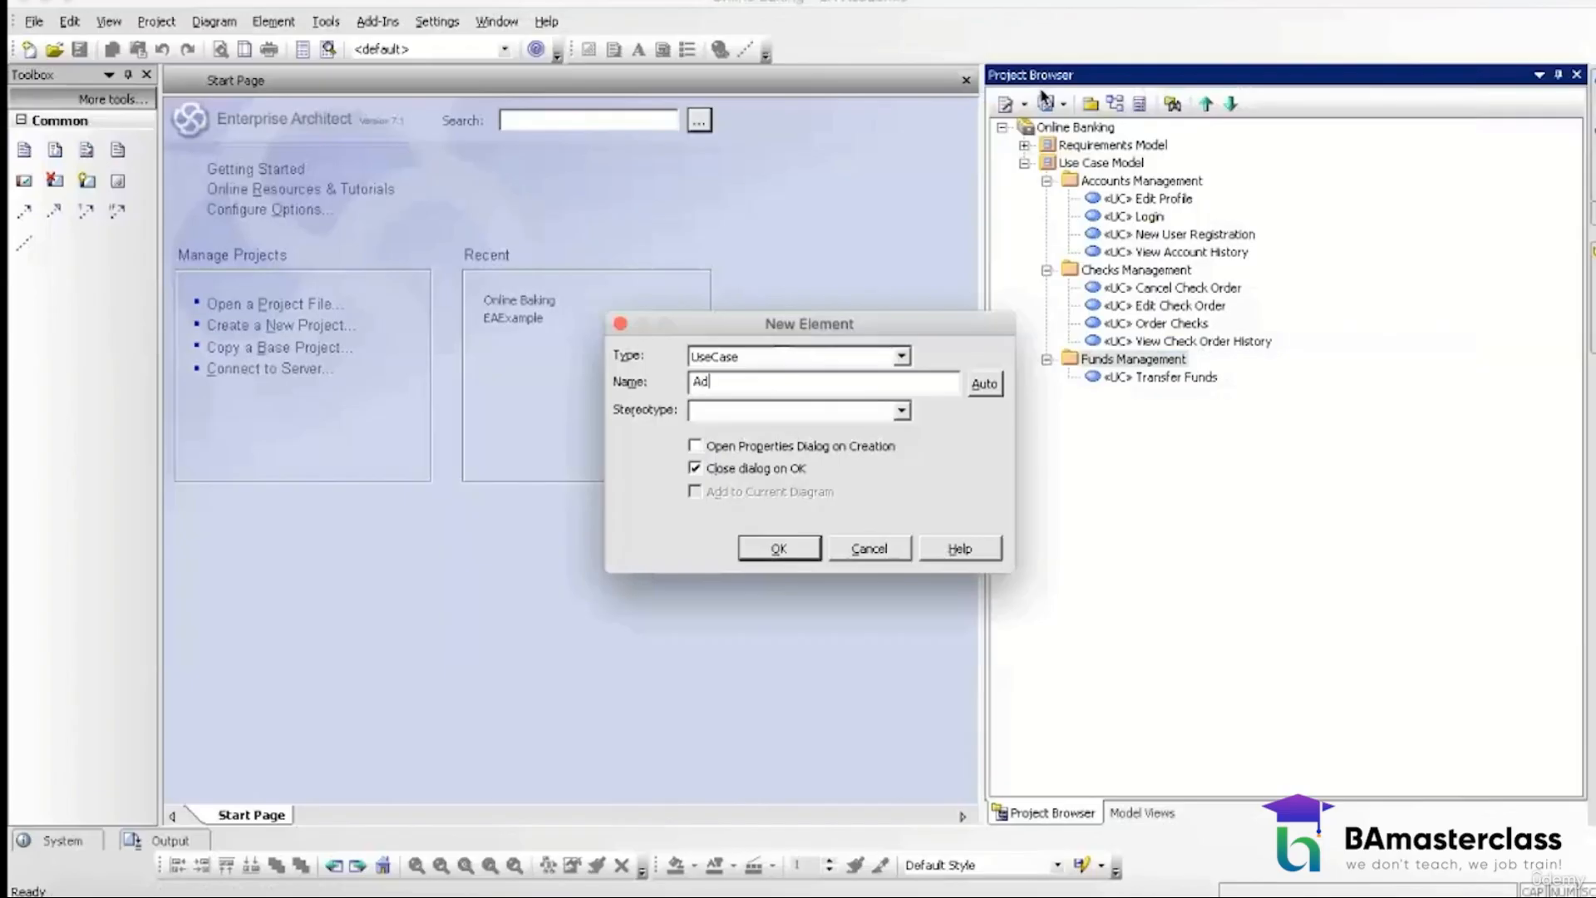
pyautogui.write('d a Bill')
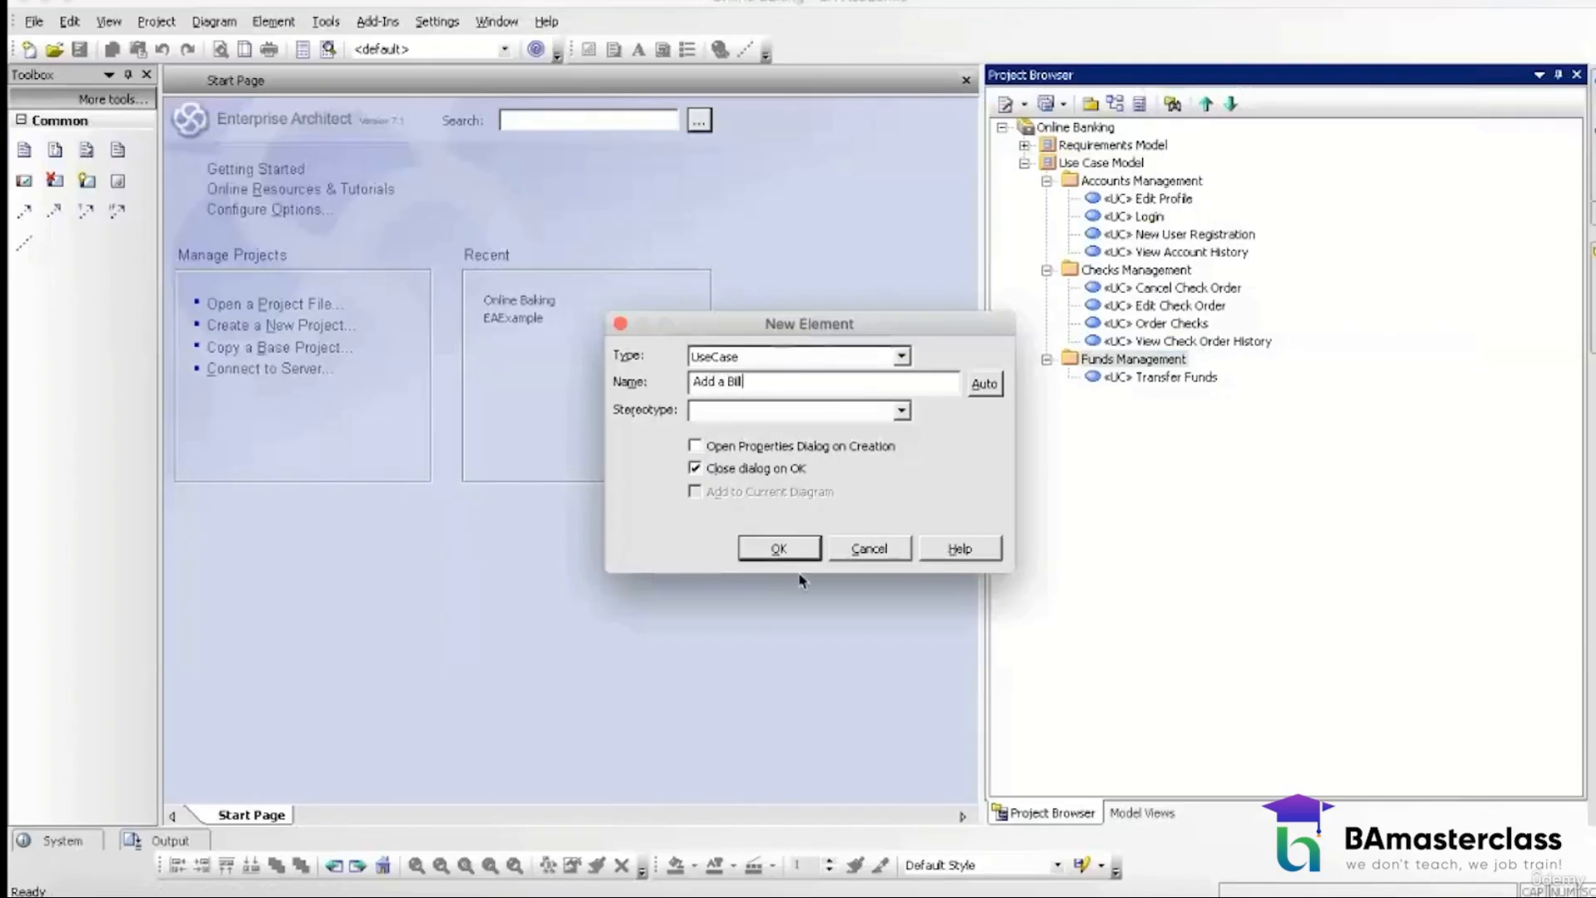
pyautogui.click(790, 554)
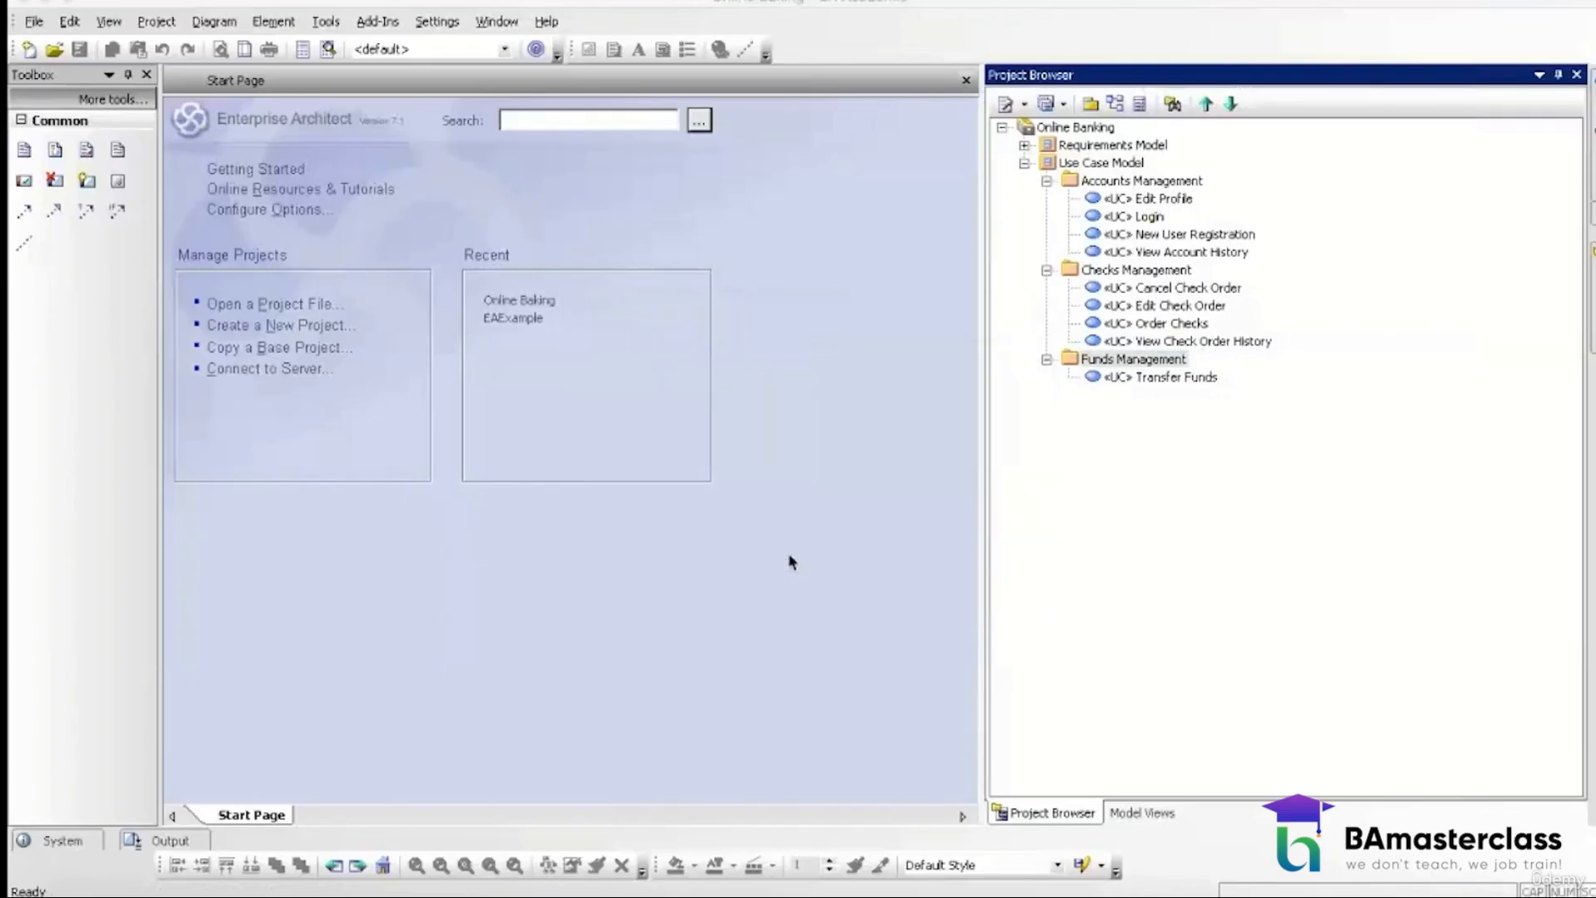
# Step: Add a UseCase element named Pay a Bill with stereotype UC to the Funds Management package
pyautogui.rightClick(1133, 368)
pyautogui.moveTo(1196, 56)
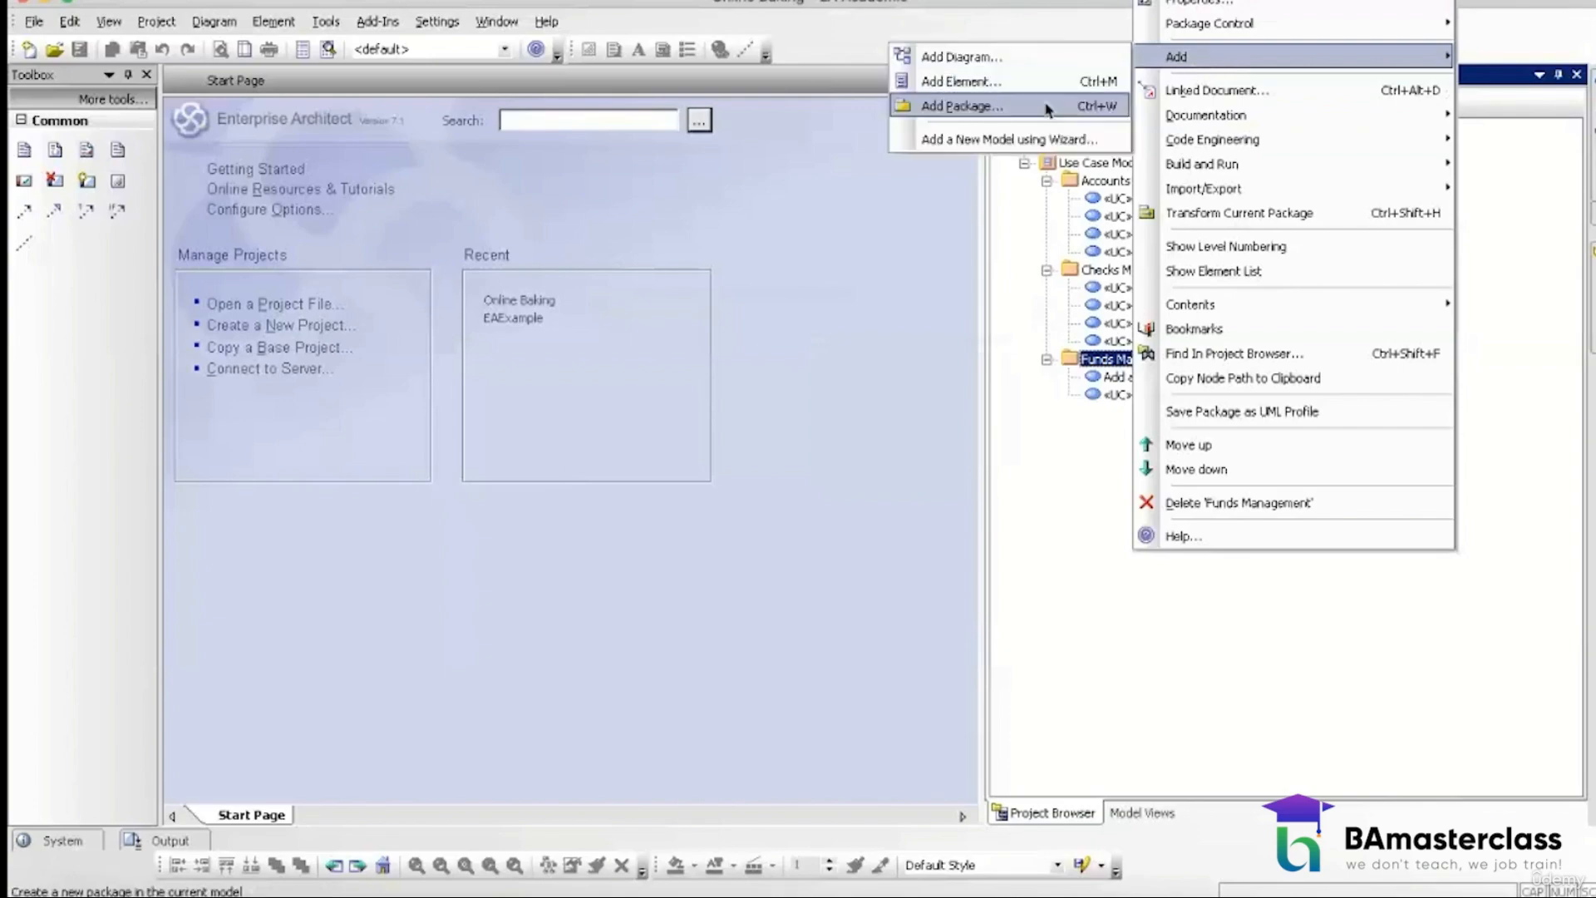
pyautogui.click(1027, 90)
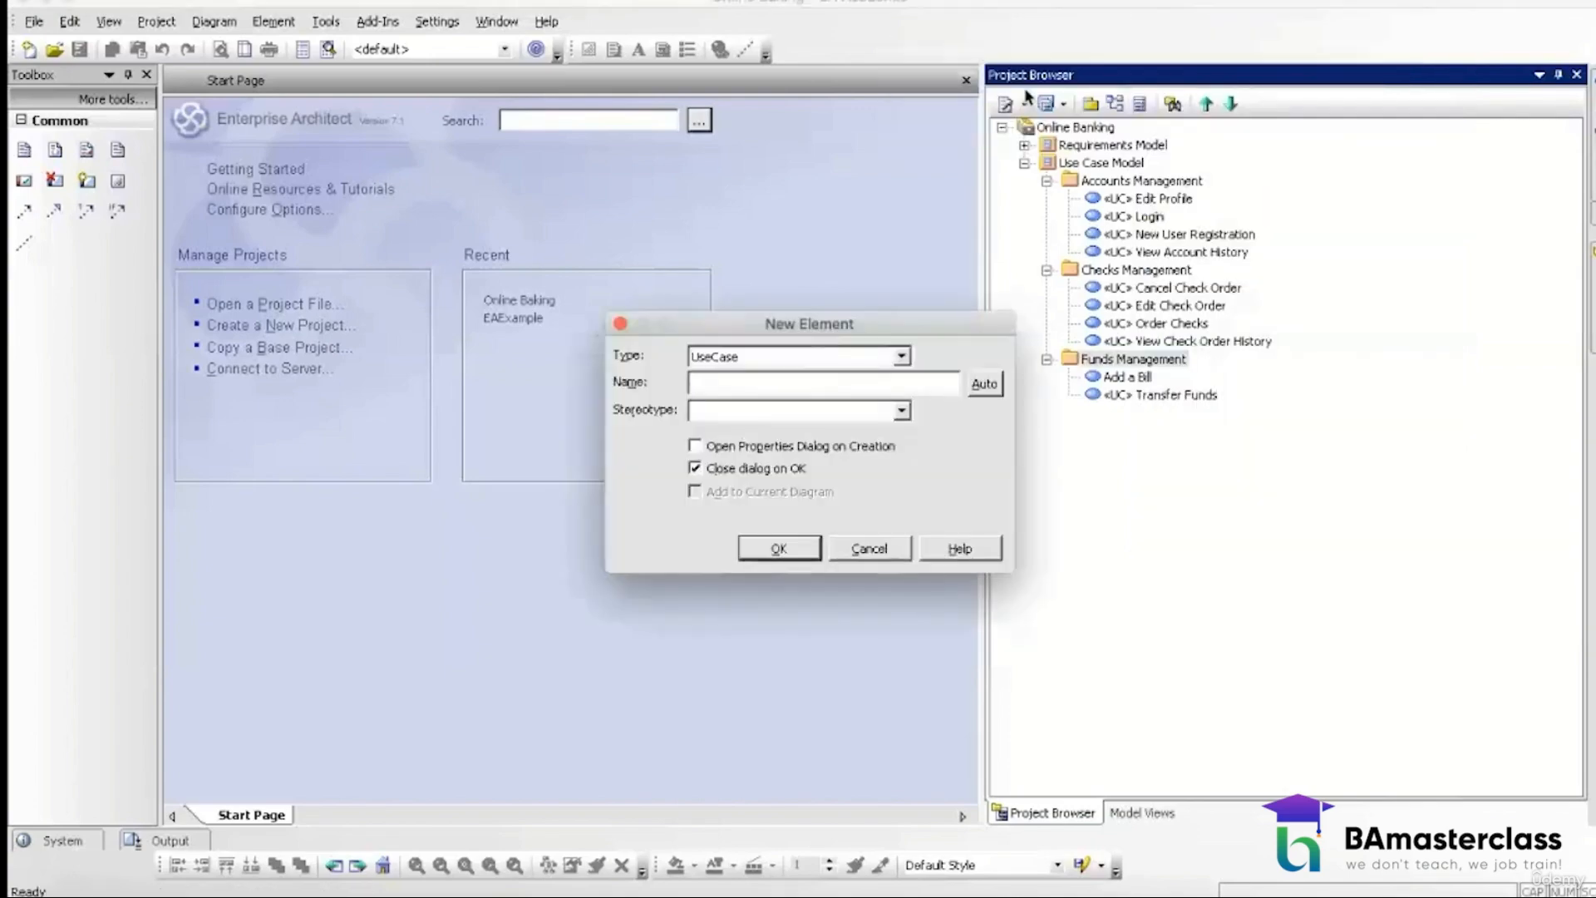
pyautogui.write('Pay a Bill')
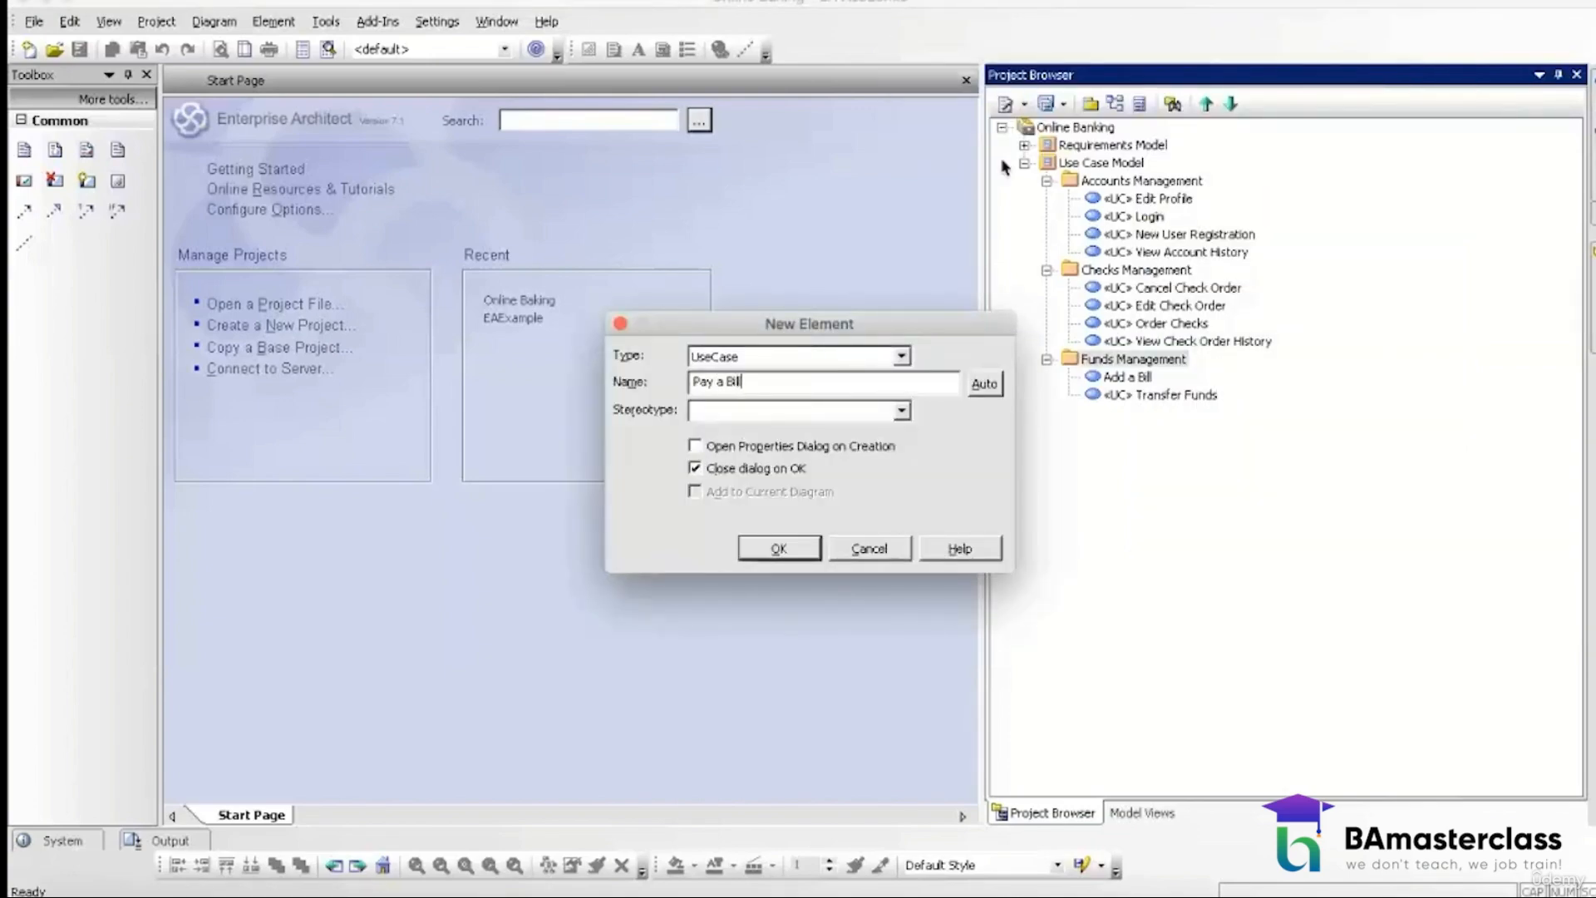
pyautogui.click(802, 409)
pyautogui.write('UC')
pyautogui.click(779, 548)
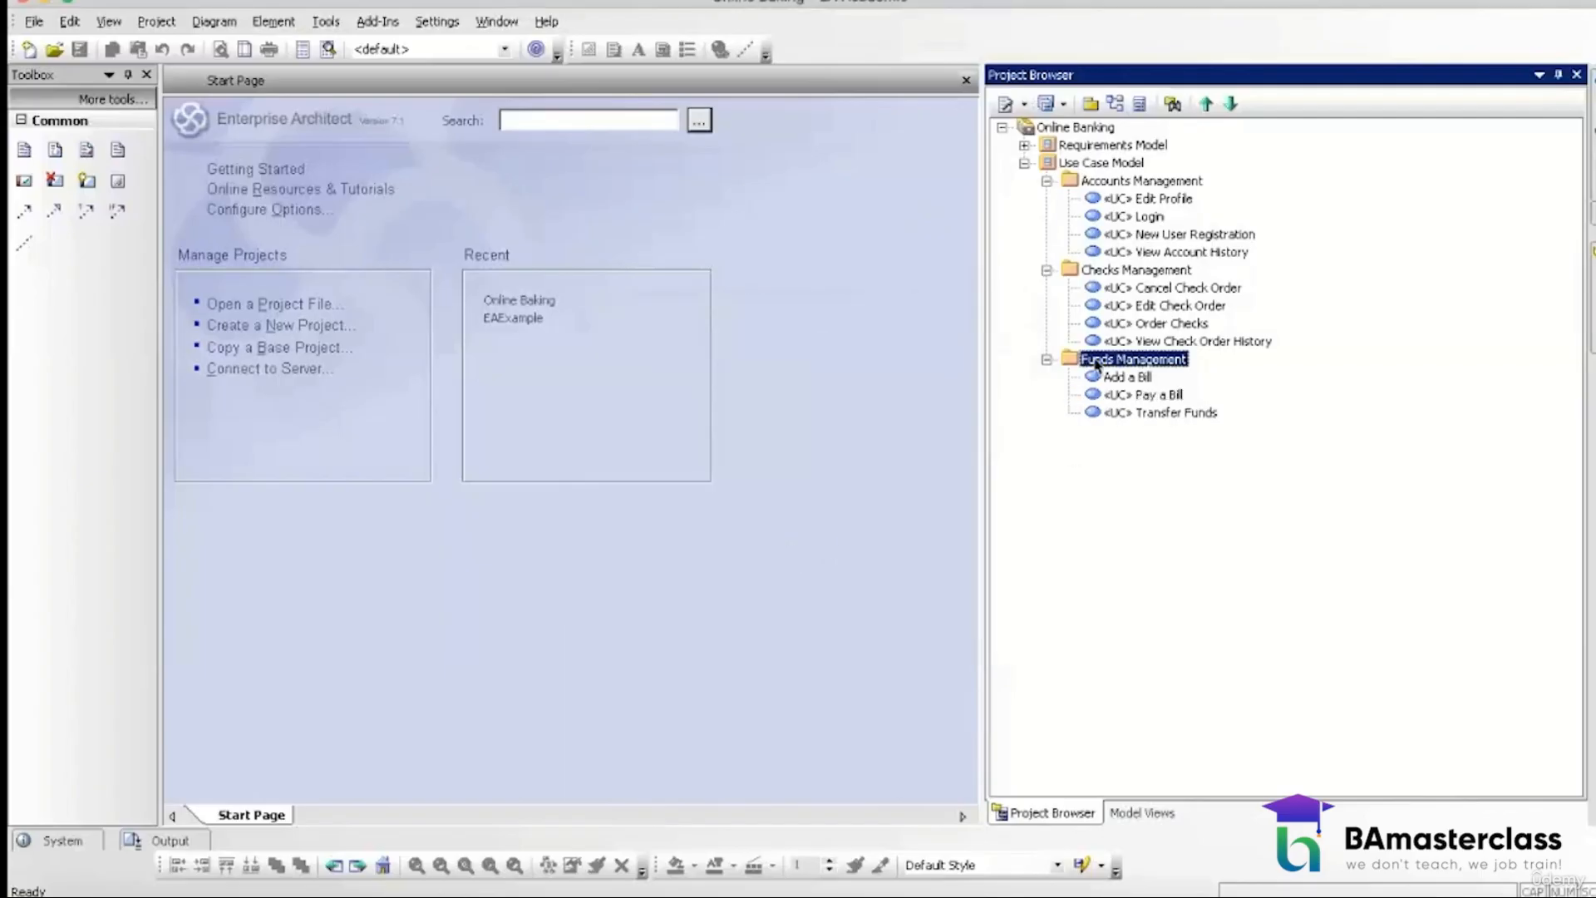
# Step: Add a UseCase element named View Transfer History with stereotype UC to the Funds Management package
pyautogui.rightClick(1096, 364)
pyautogui.moveTo(1147, 56)
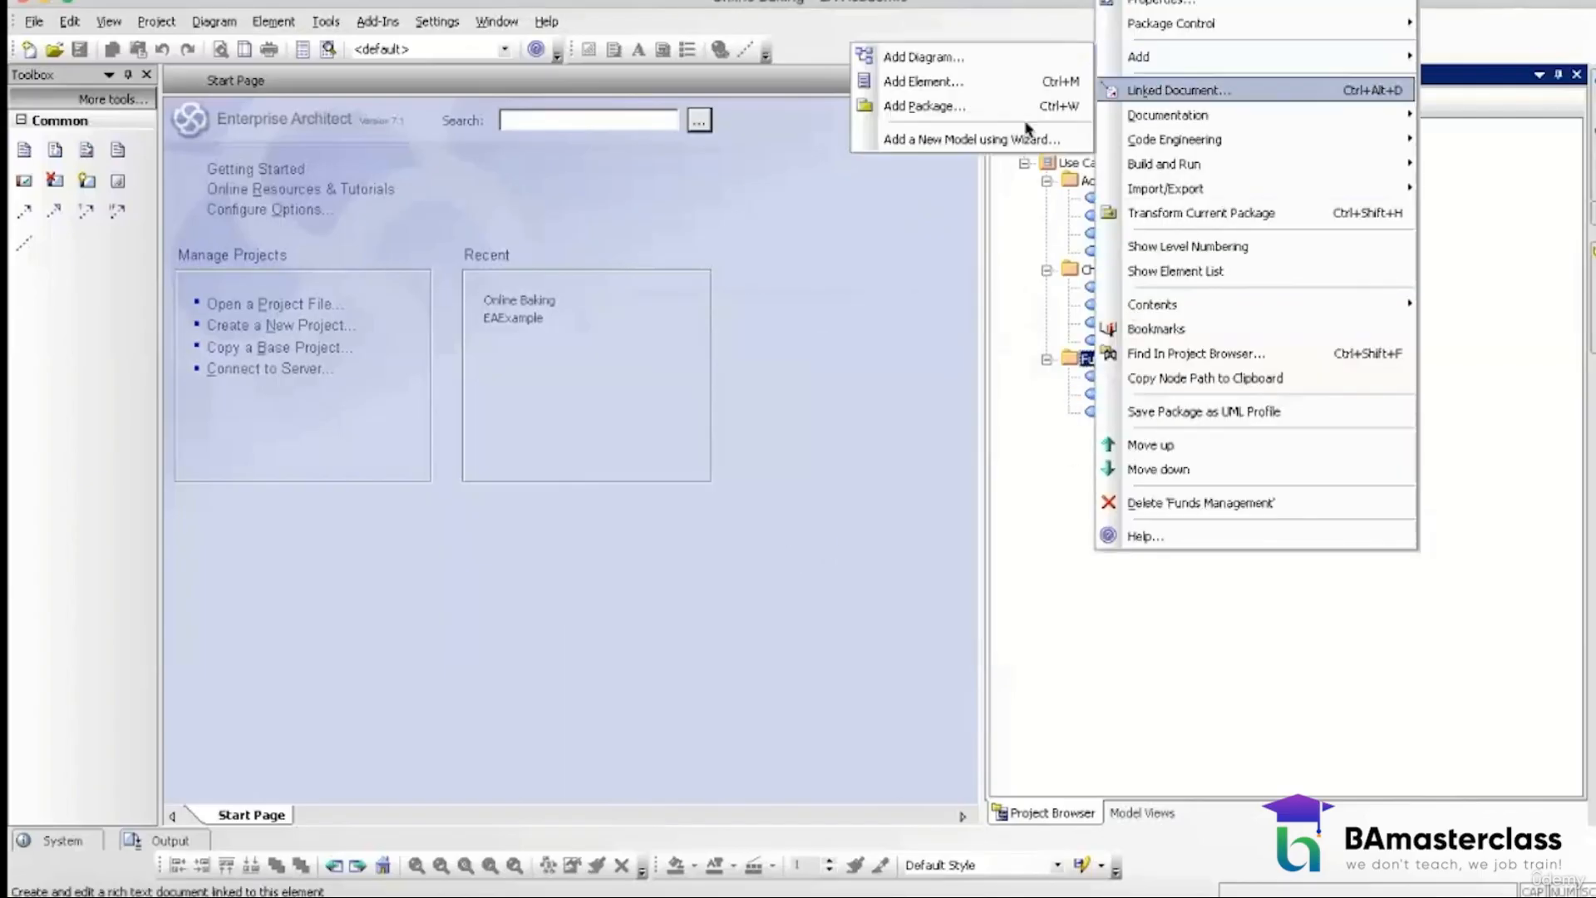
pyautogui.click(964, 87)
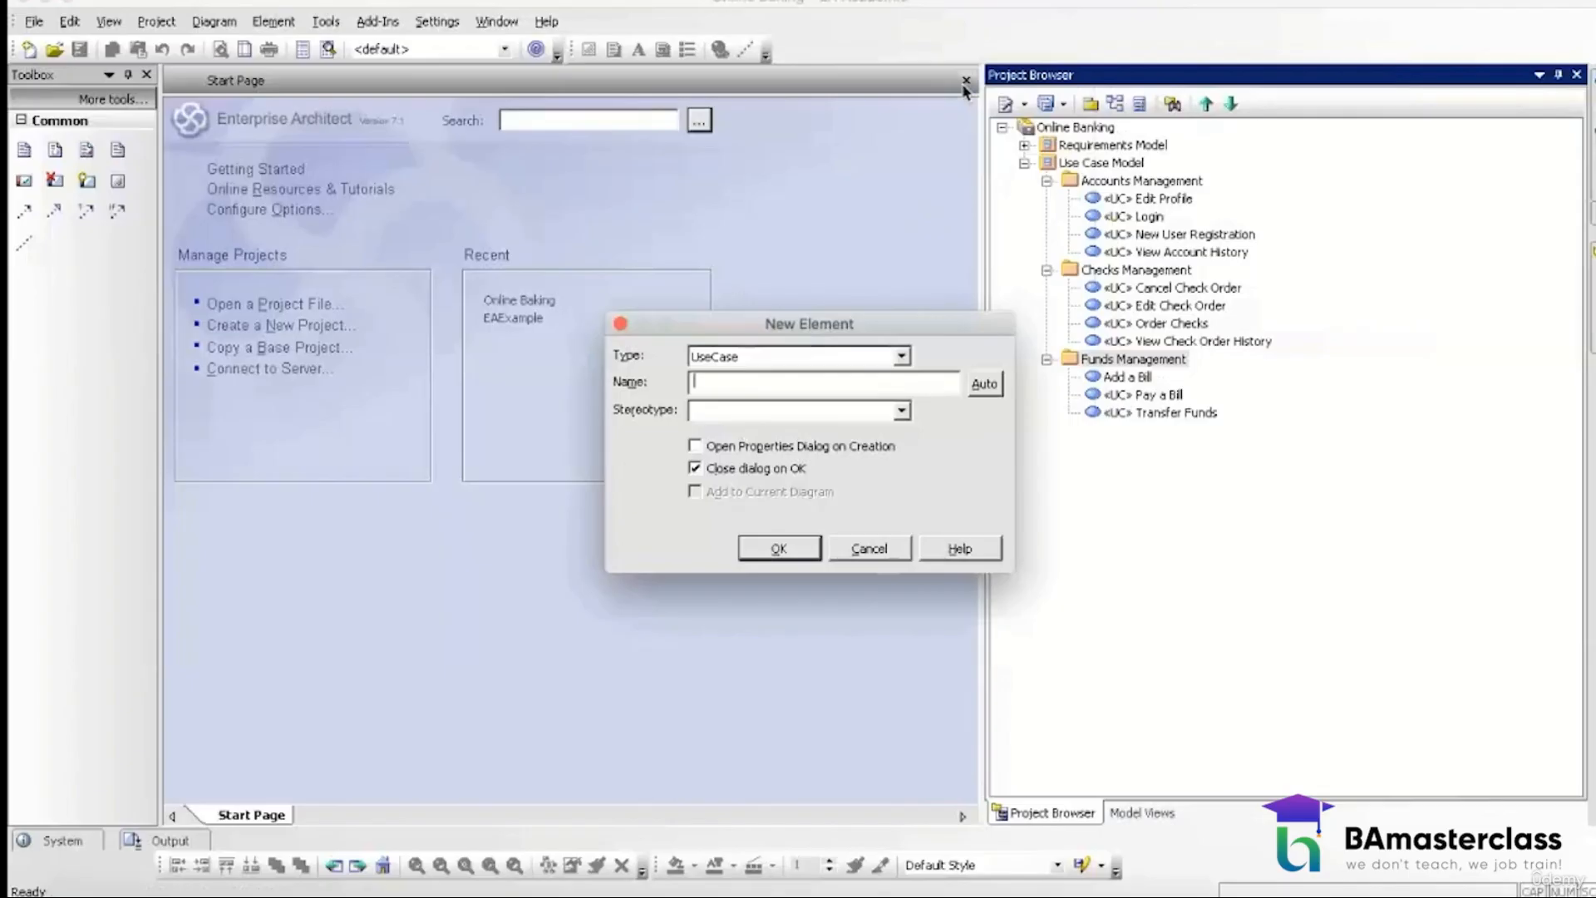
pyautogui.write('View Transfr')
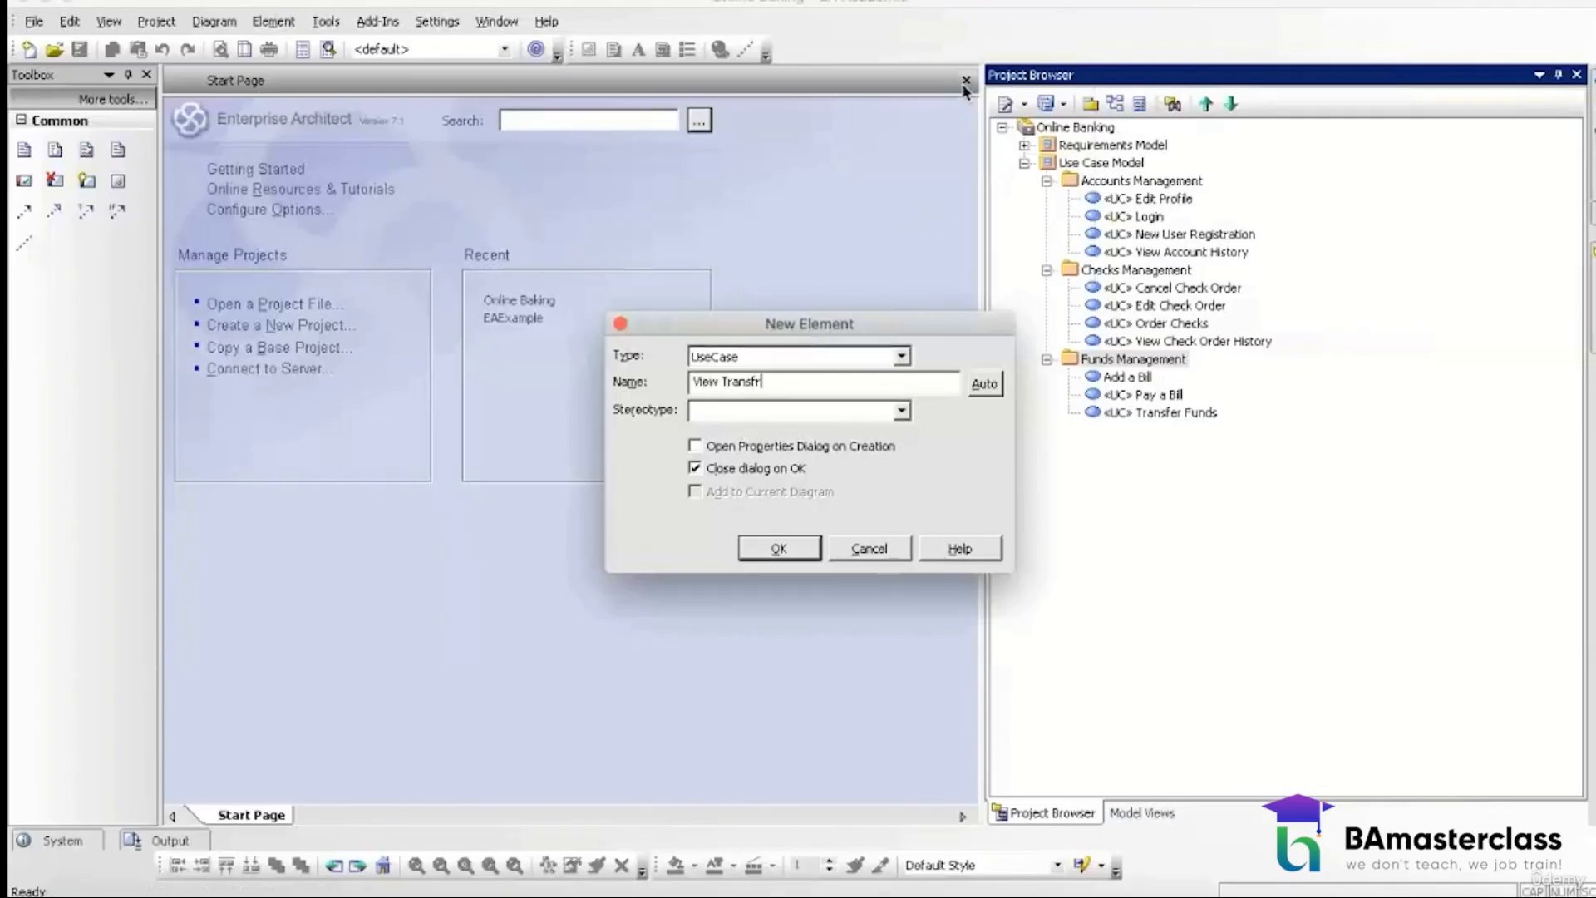
pyautogui.press('BackSpace')
pyautogui.press('BackSpace')
pyautogui.write('ew Transfer History')
pyautogui.click(777, 550)
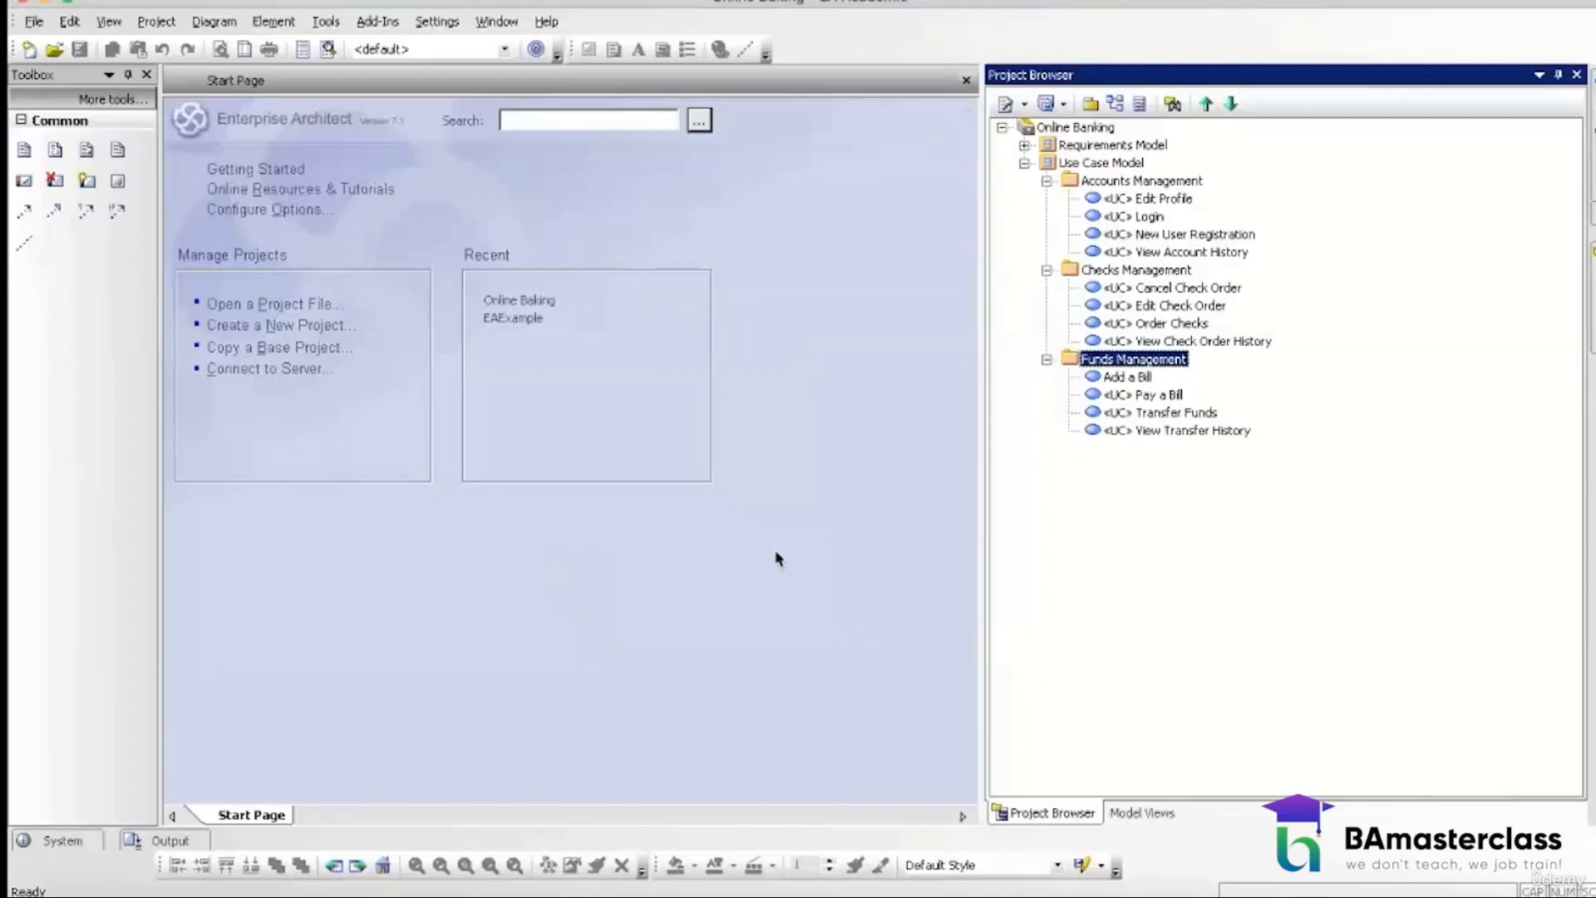
# Step: Rename the Login use case to 2.00 Login and enter "Primary Actor: Registered Online User" in its notes
pyautogui.click(1118, 218)
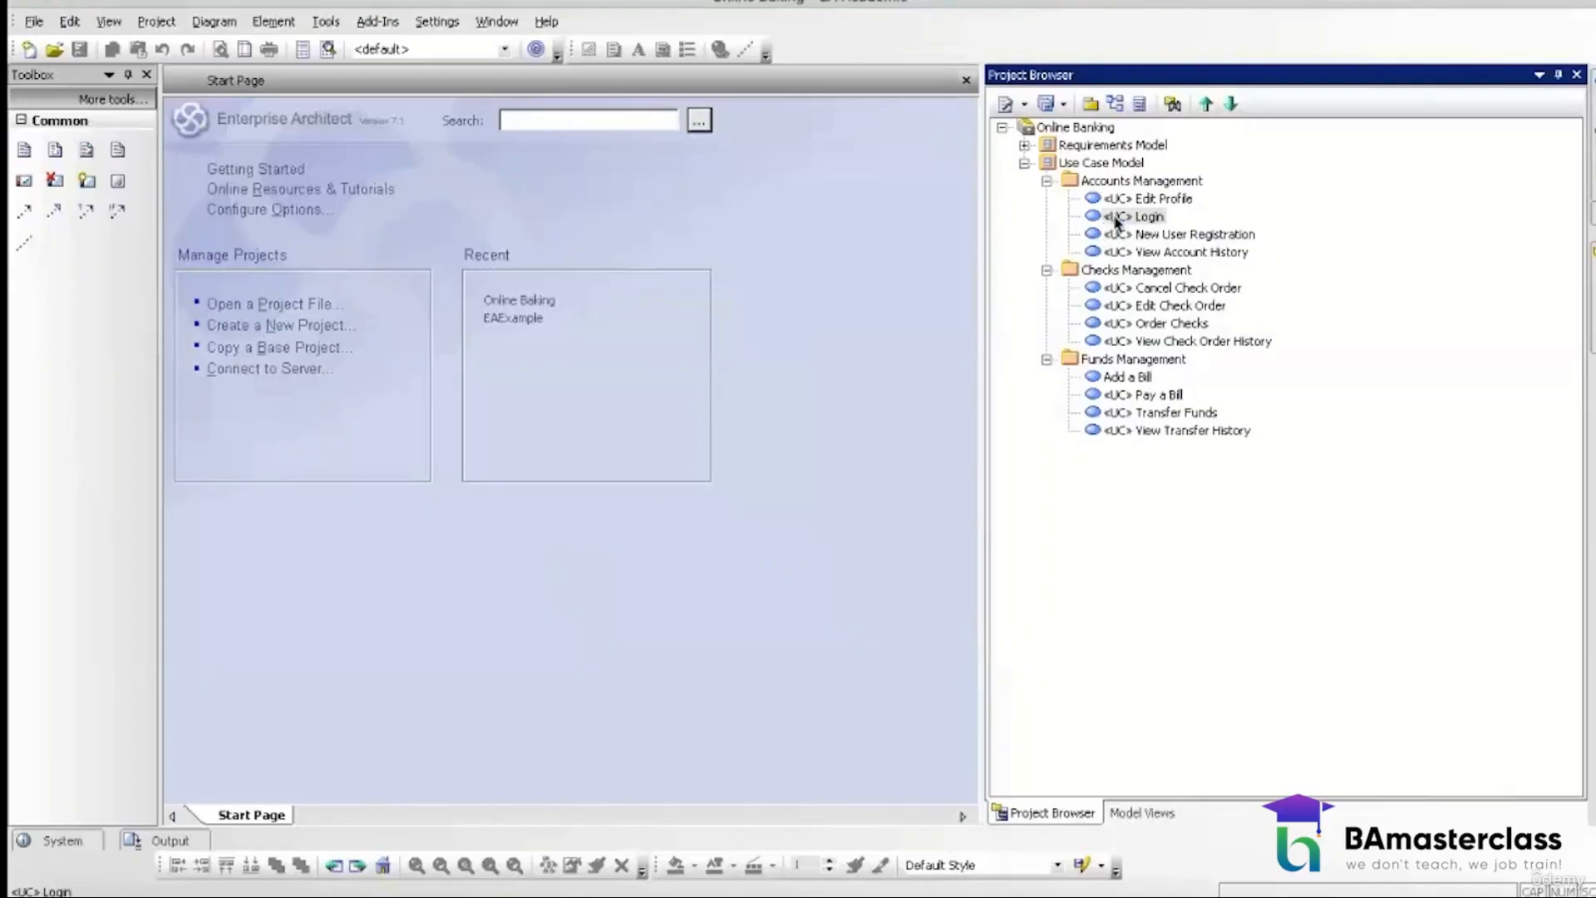
pyautogui.doubleClick(1117, 217)
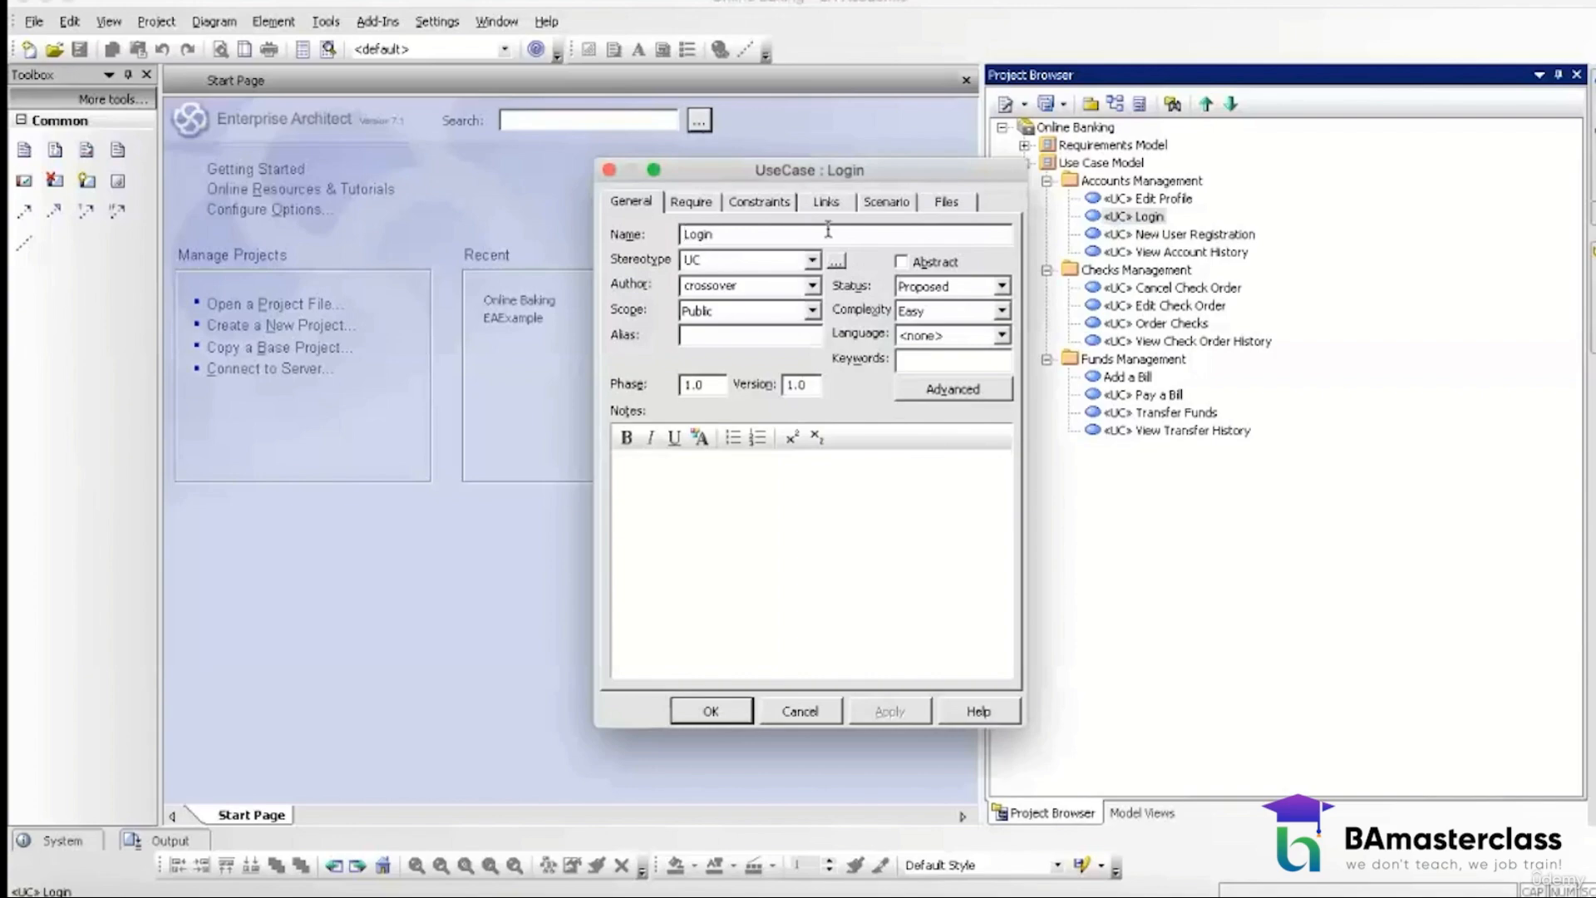
pyautogui.write('2.00')
pyautogui.write('Primary Ac')
pyautogui.write('tor')
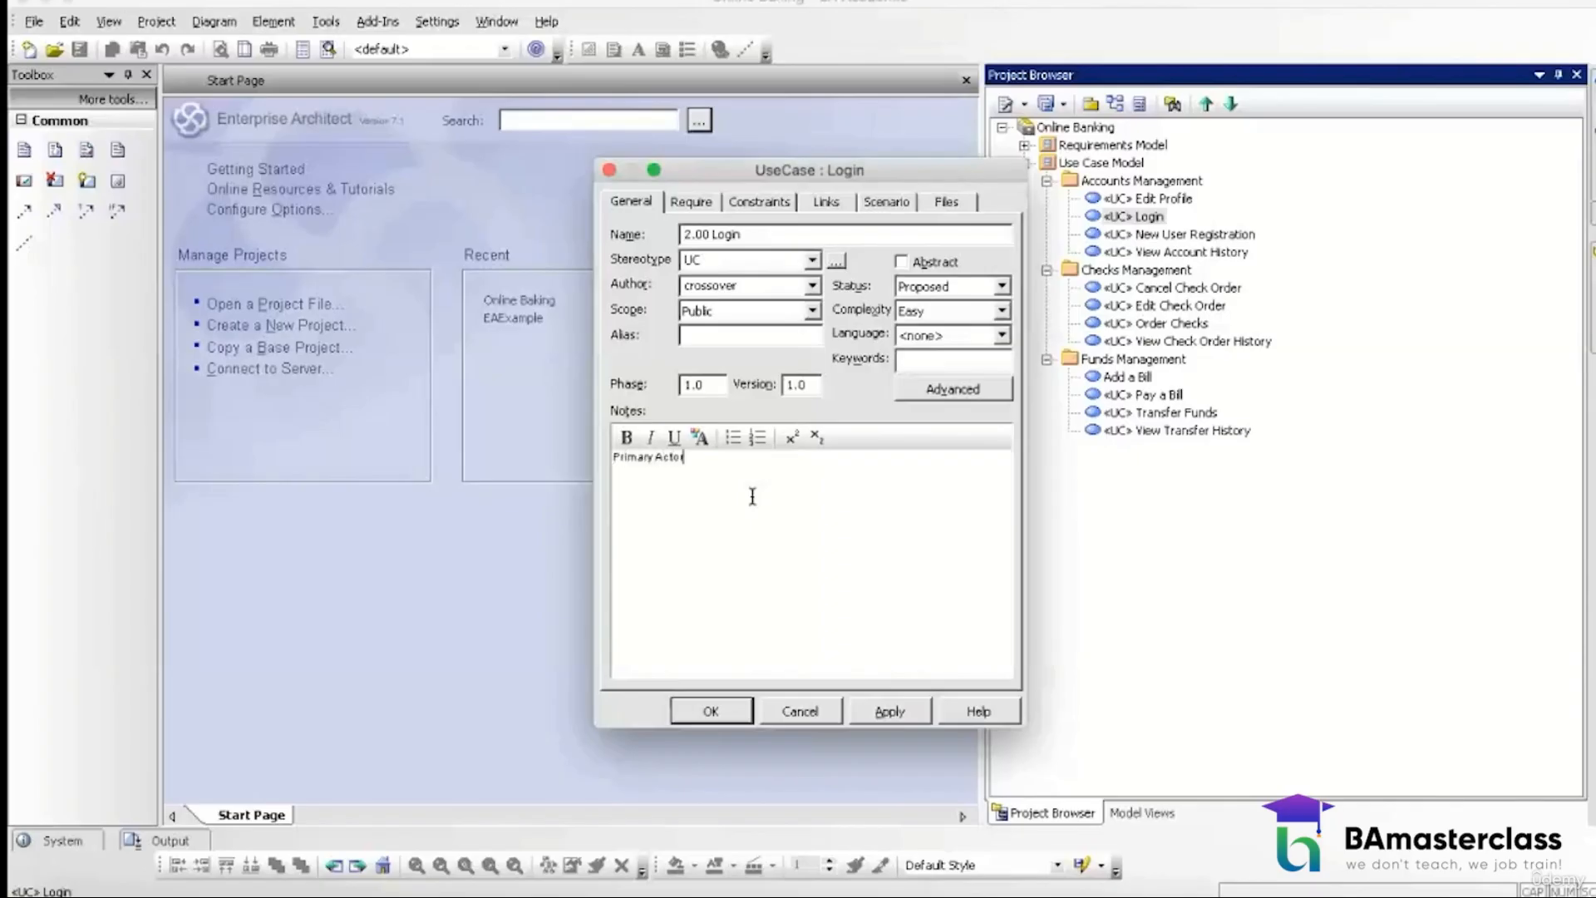
pyautogui.write(': Registered Online User')
# Step: Add a separate paragraph to the notes: "Use Case Story: This use case enables the user to login and access the account online."
pyautogui.press('Return')
pyautogui.press('Return')
pyautogui.write('Use Case ')
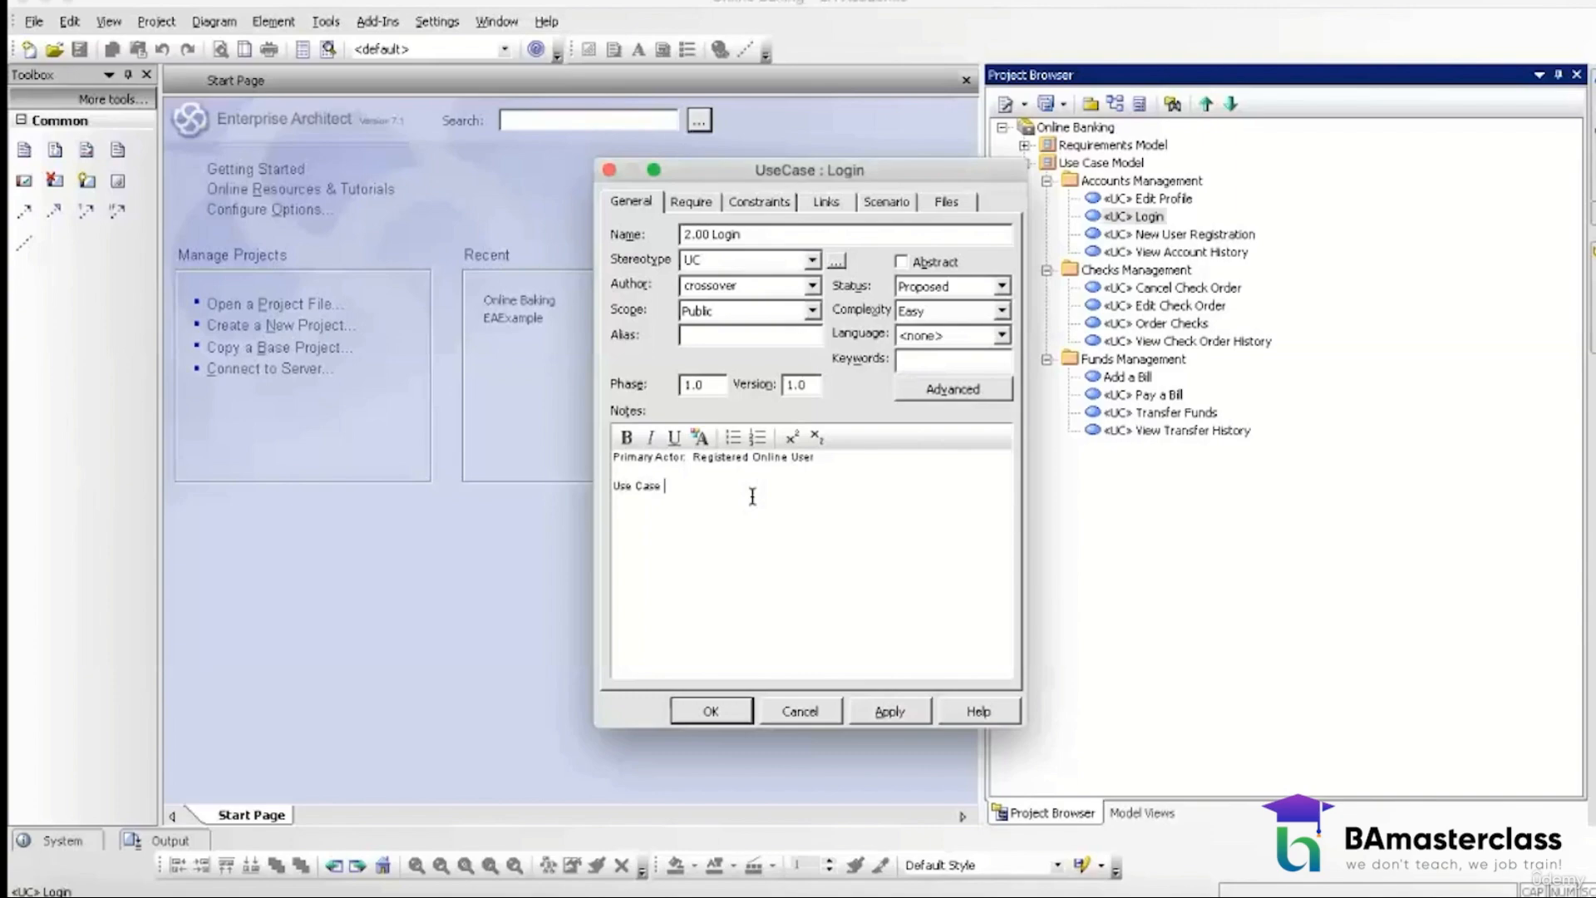
pyautogui.write('Story: This use case enables the user to logi')
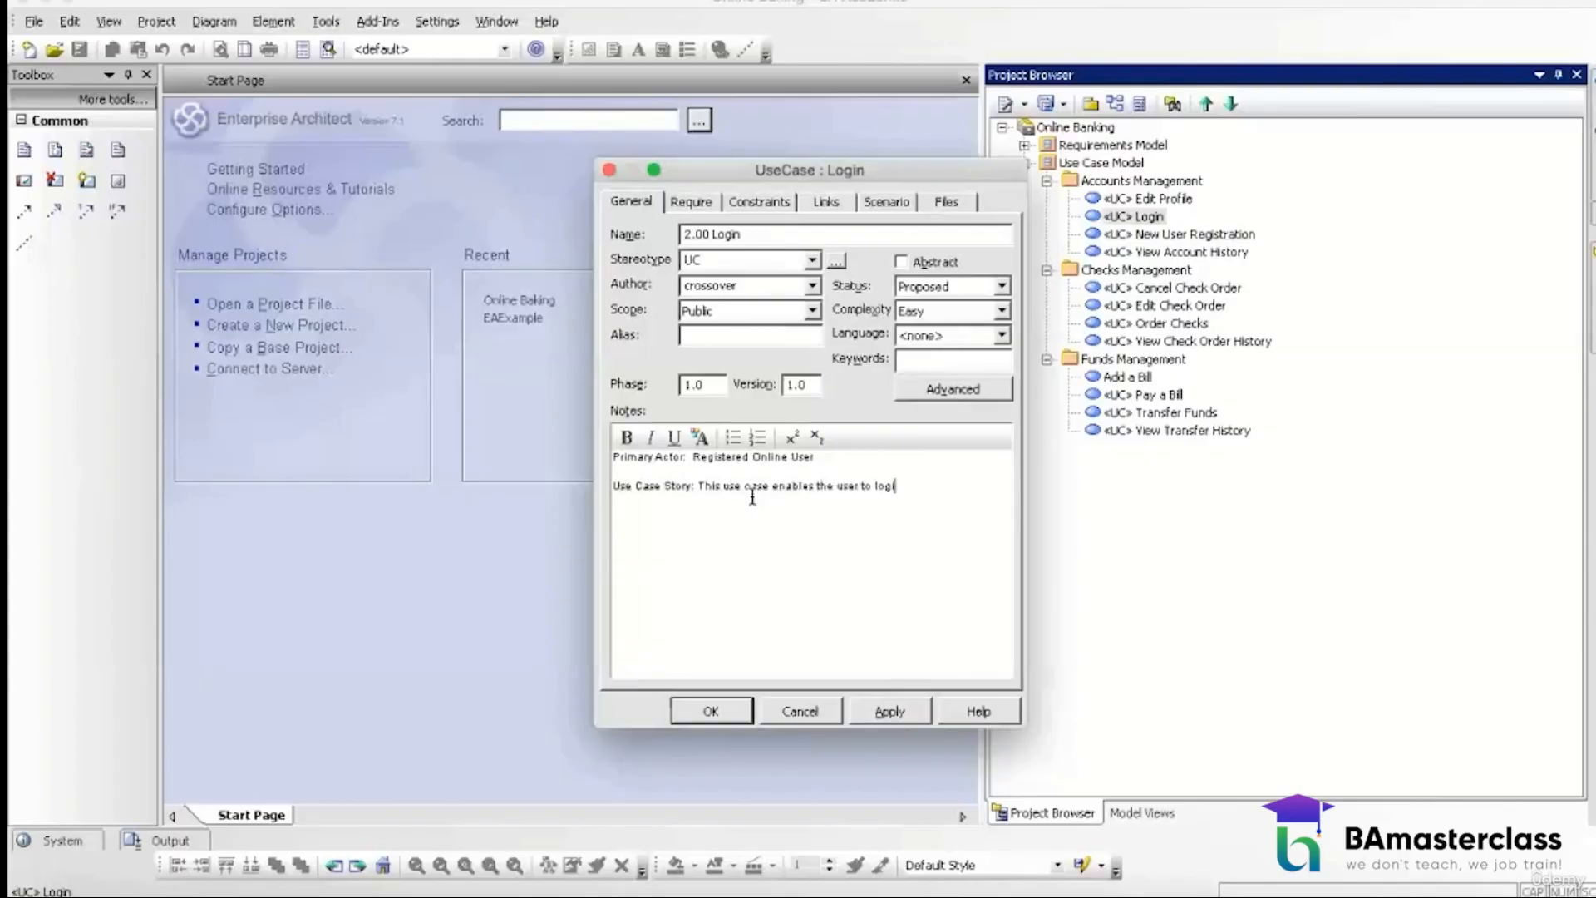
pyautogui.write('n and access the account online.')
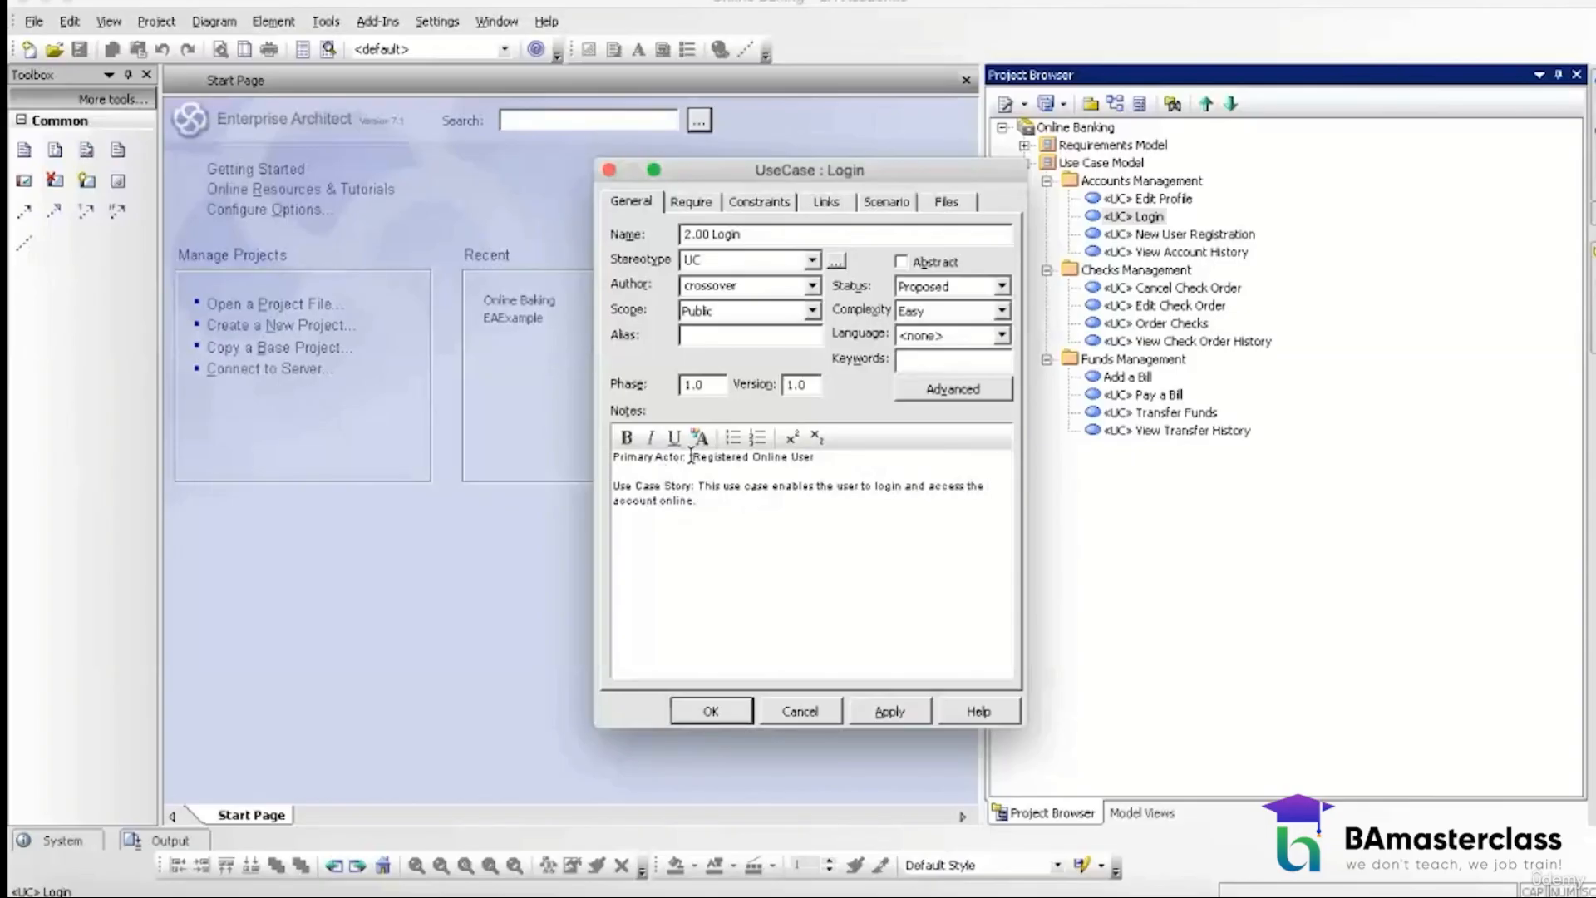
# Step: Make the Primary Actor and Use Case Story labels bold in the Login use case's notes
pyautogui.moveTo(690, 456); pyautogui.dragTo(615, 496)
pyautogui.click(626, 438)
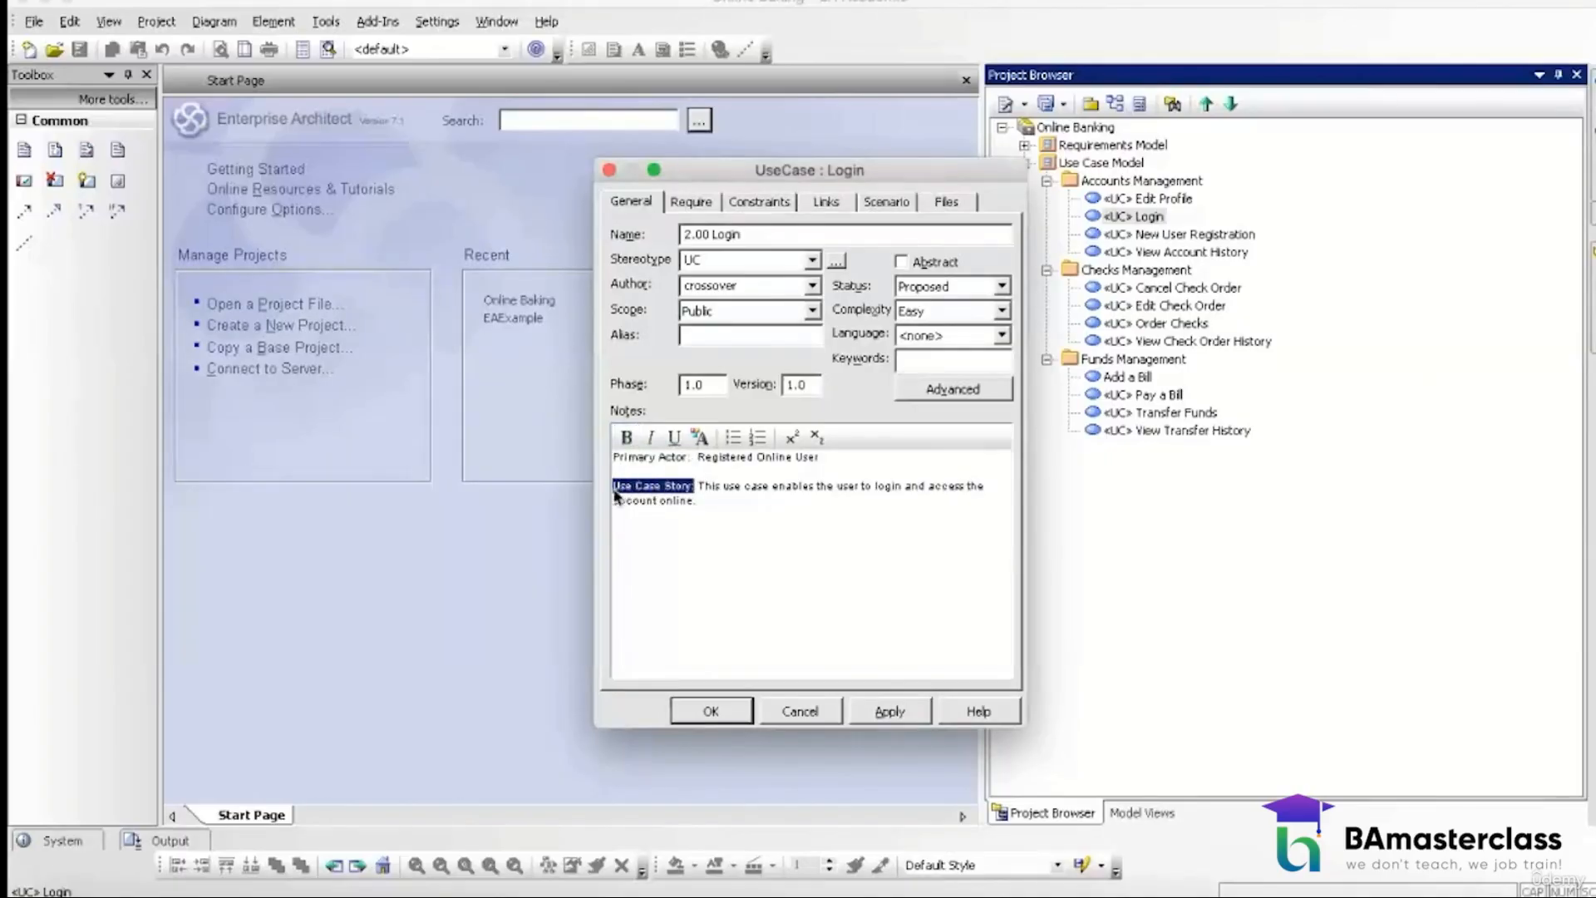
pyautogui.click(626, 437)
pyautogui.click(702, 547)
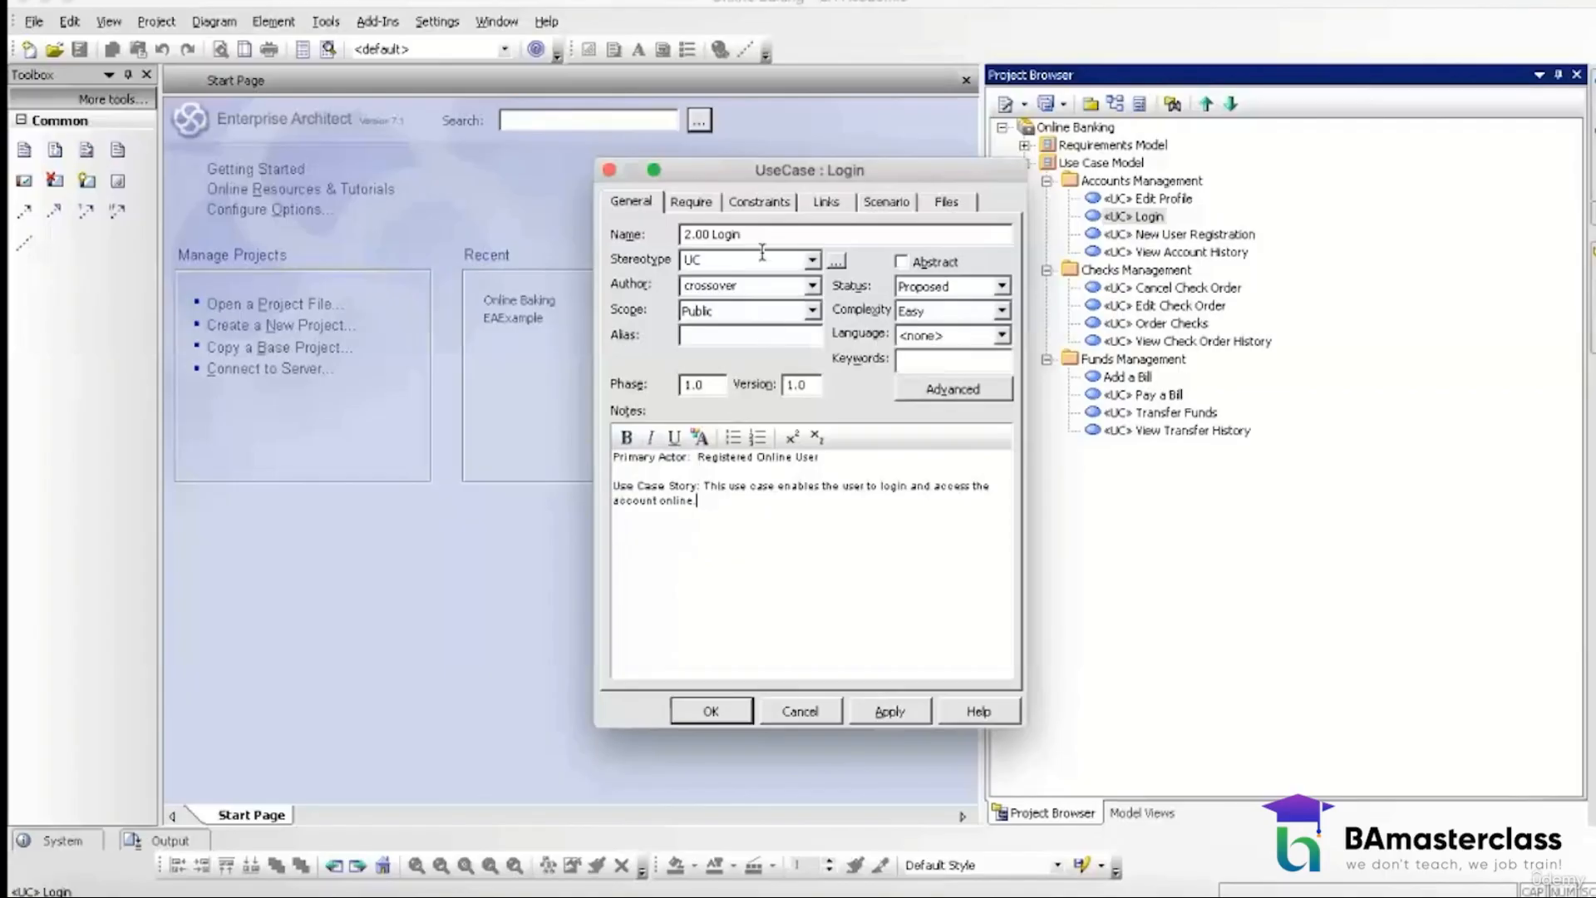
pyautogui.click(753, 208)
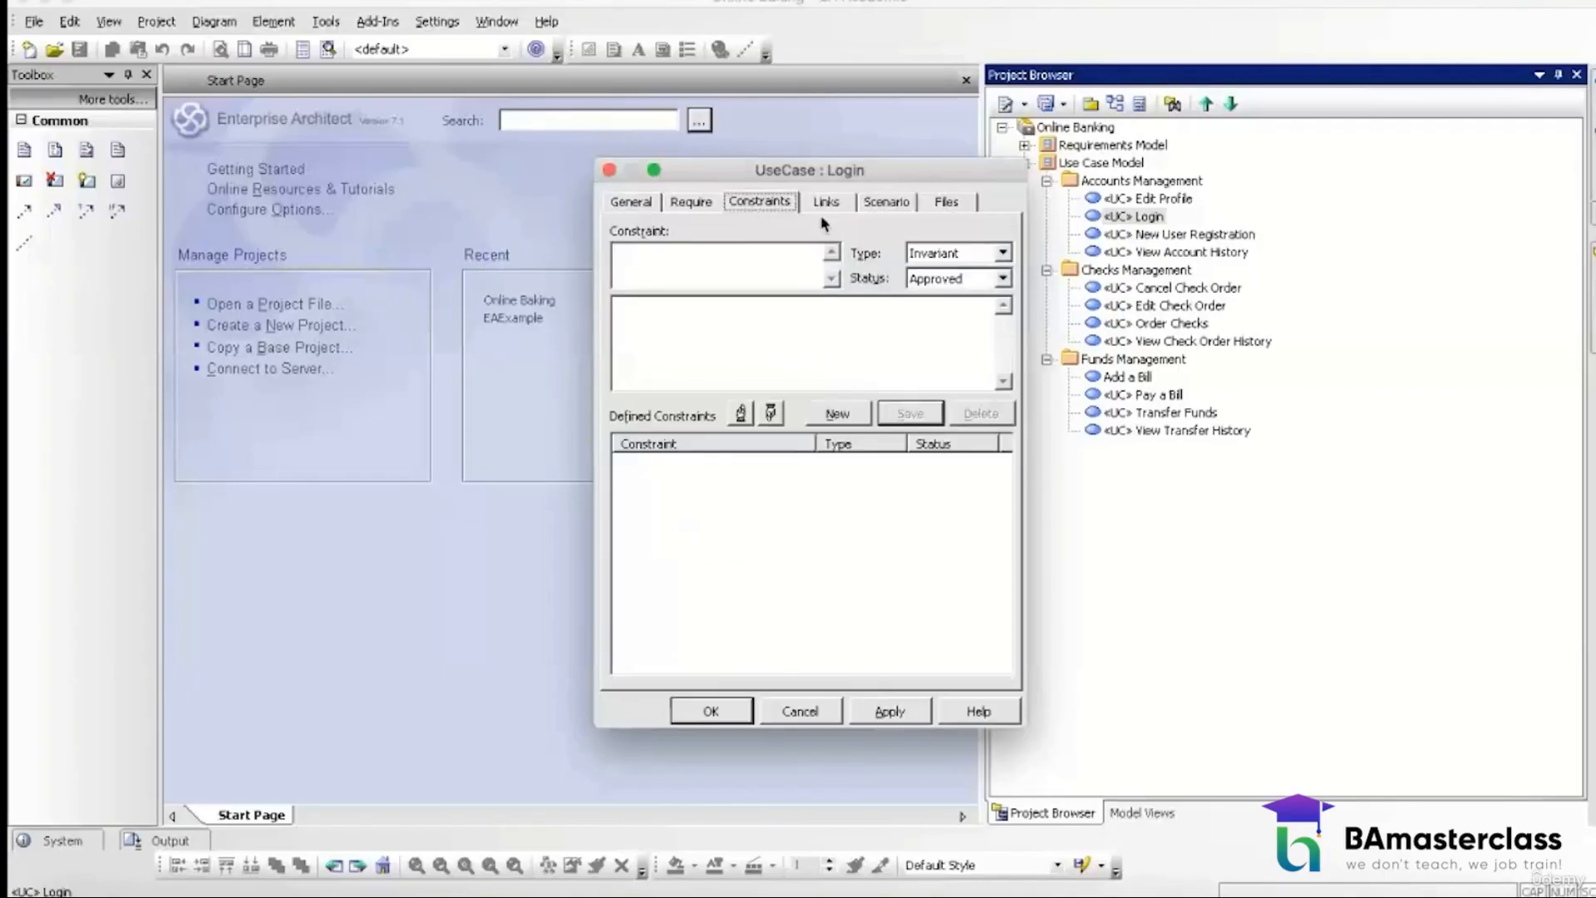
pyautogui.click(1010, 251)
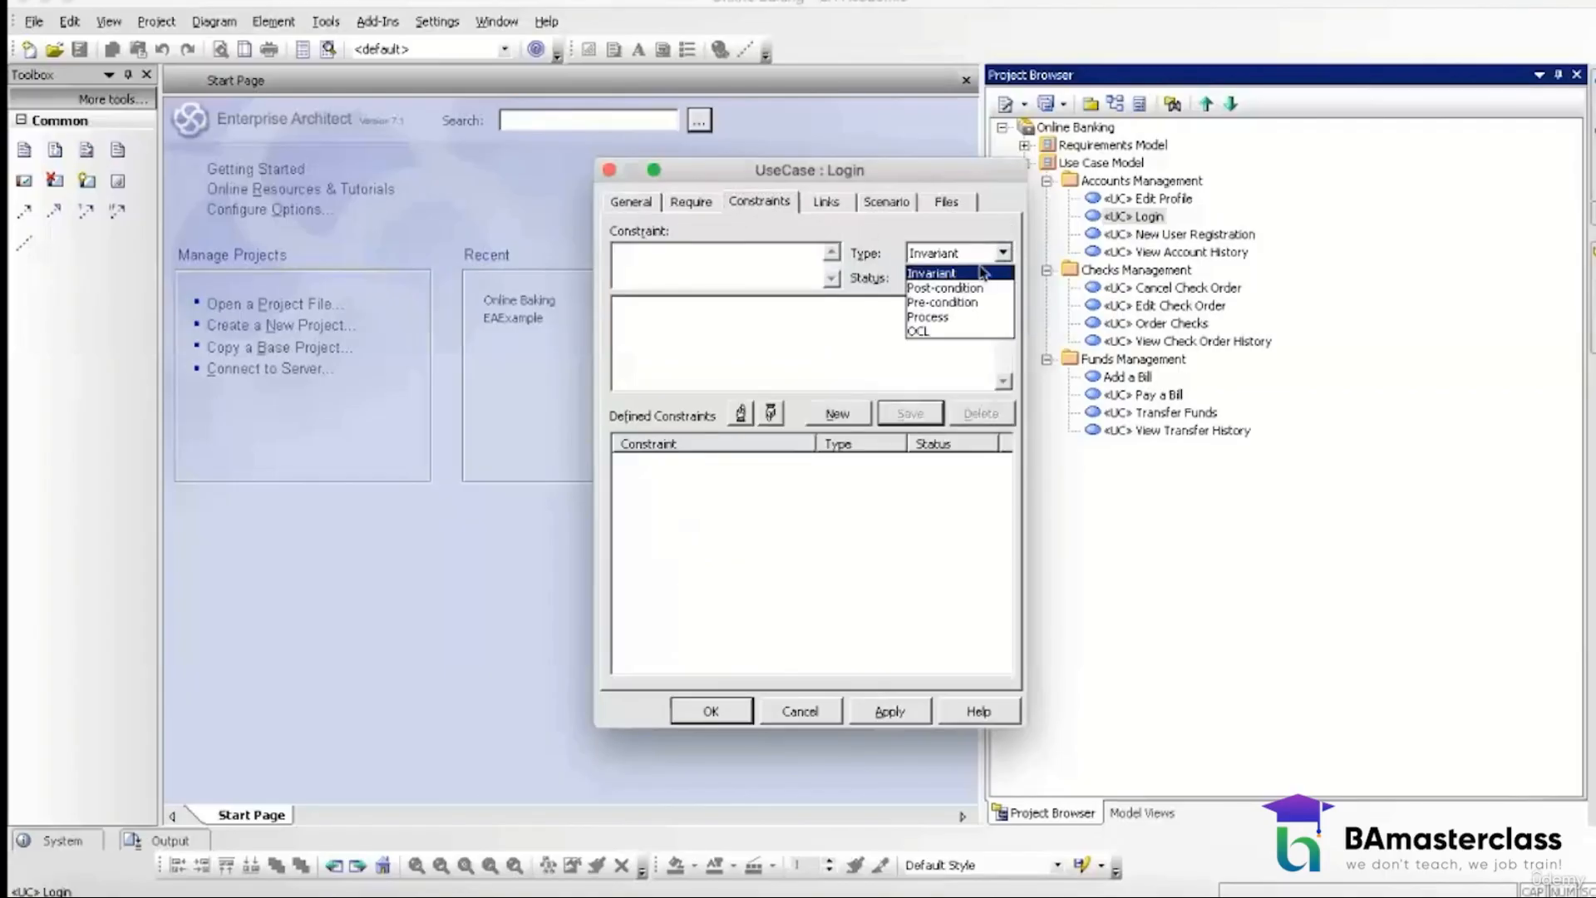
pyautogui.click(893, 252)
pyautogui.click(628, 205)
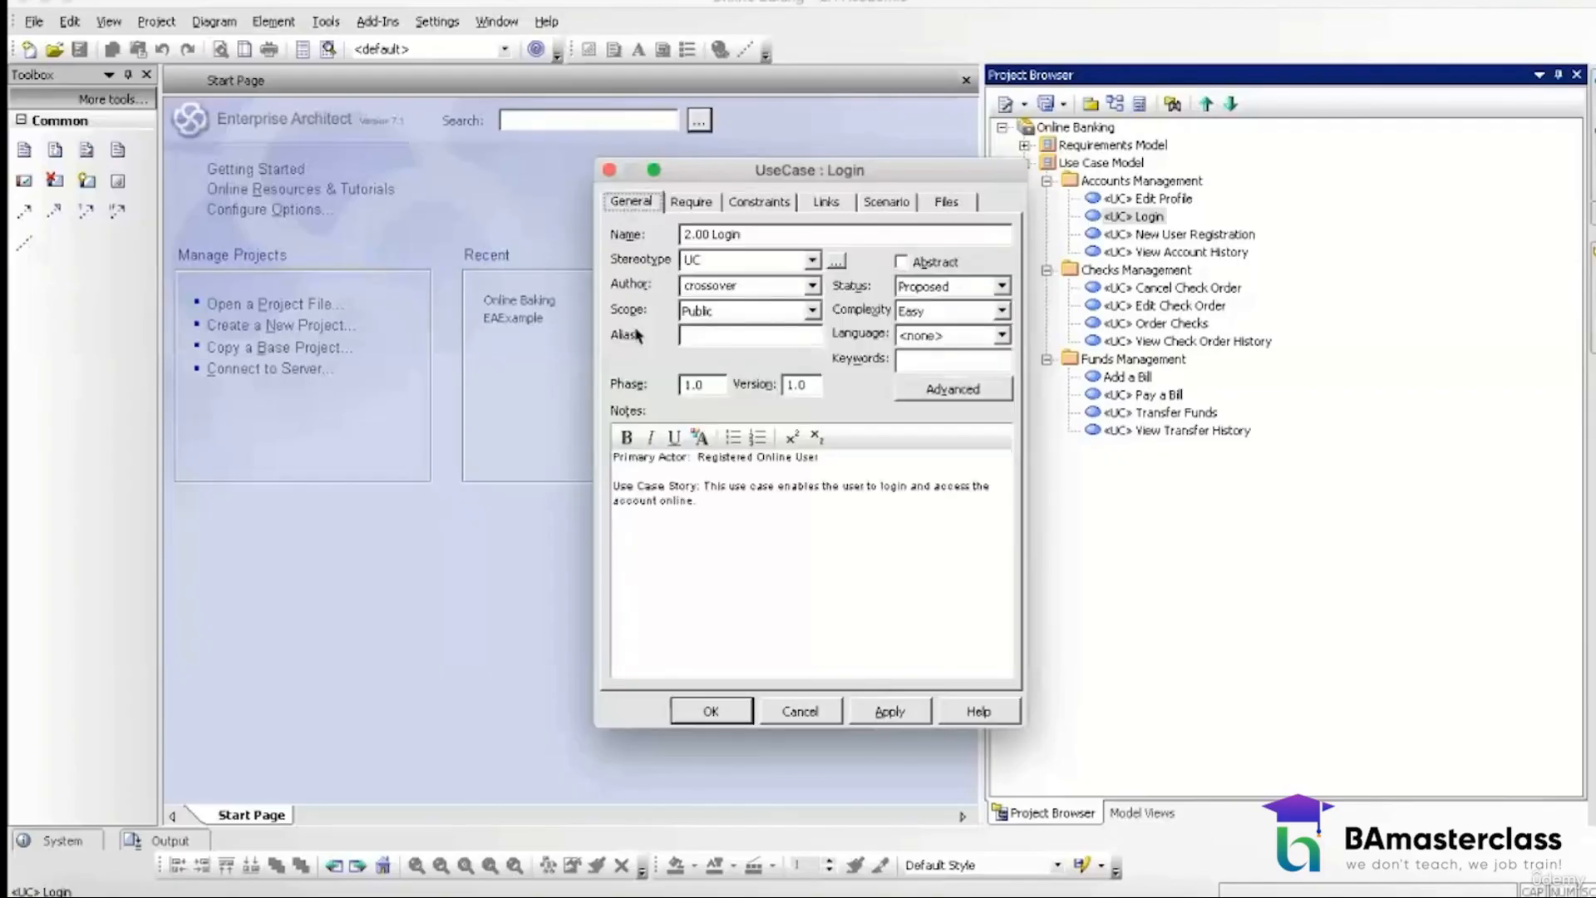
# Step: Add a separate "Trigger: User enters User ID" line to the Login use case's notes and open its constraints
pyautogui.click(712, 503)
pyautogui.write('Trigger: User enters User ID')
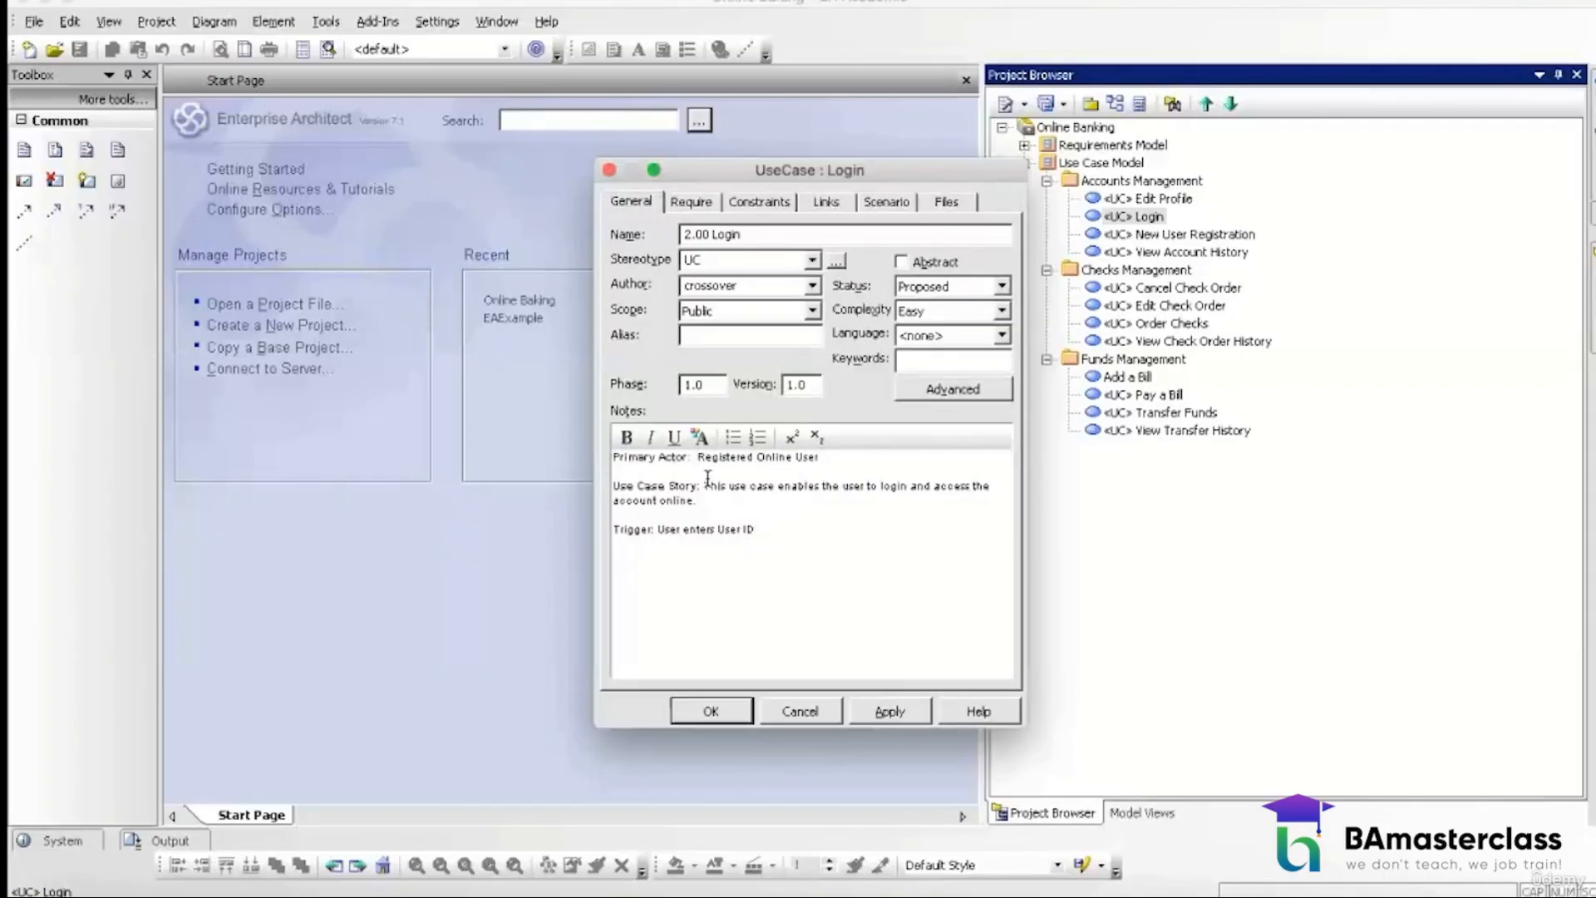
pyautogui.click(746, 210)
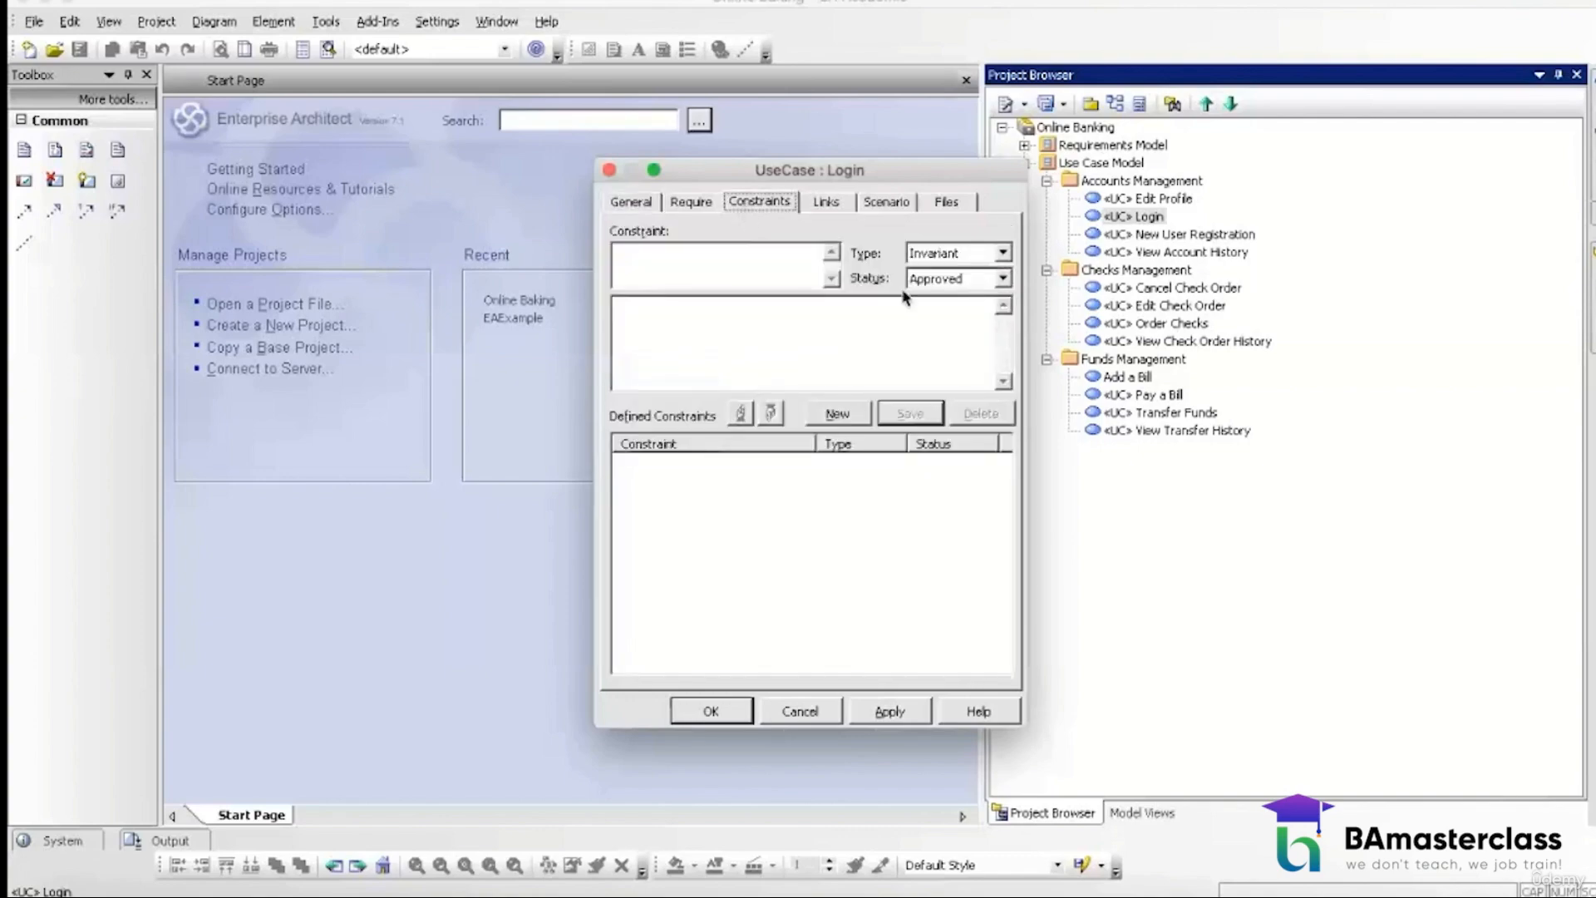
# Step: Add two approved pre-conditions to the Login use case: "1. User is a registered online user" and "2. User account is active (not locked)"
pyautogui.click(1003, 252)
pyautogui.click(942, 301)
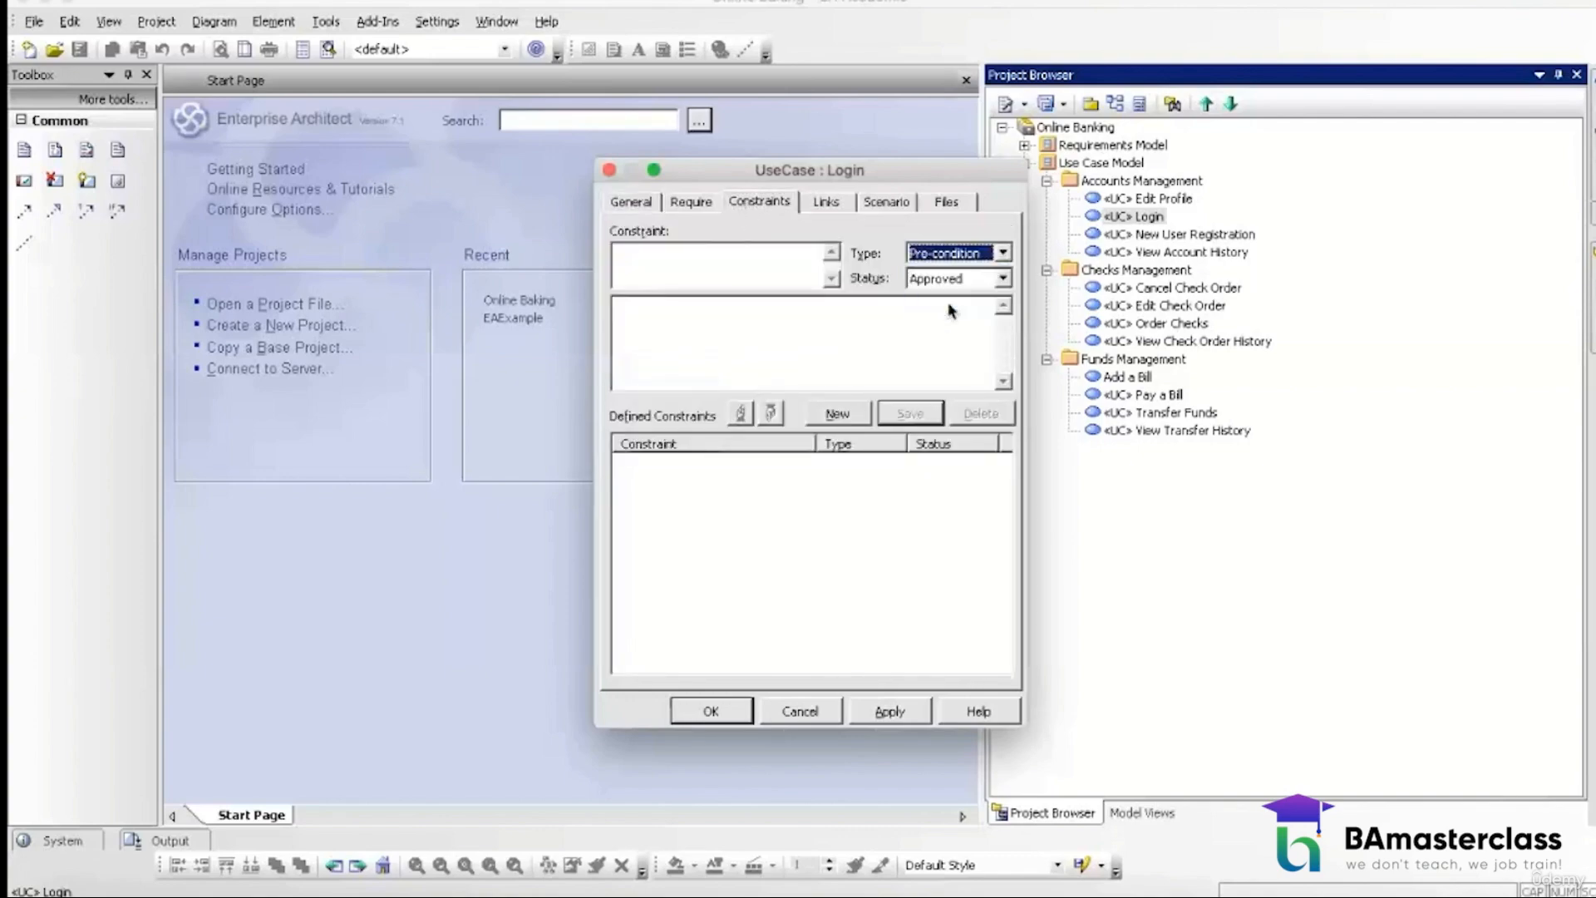
pyautogui.click(789, 267)
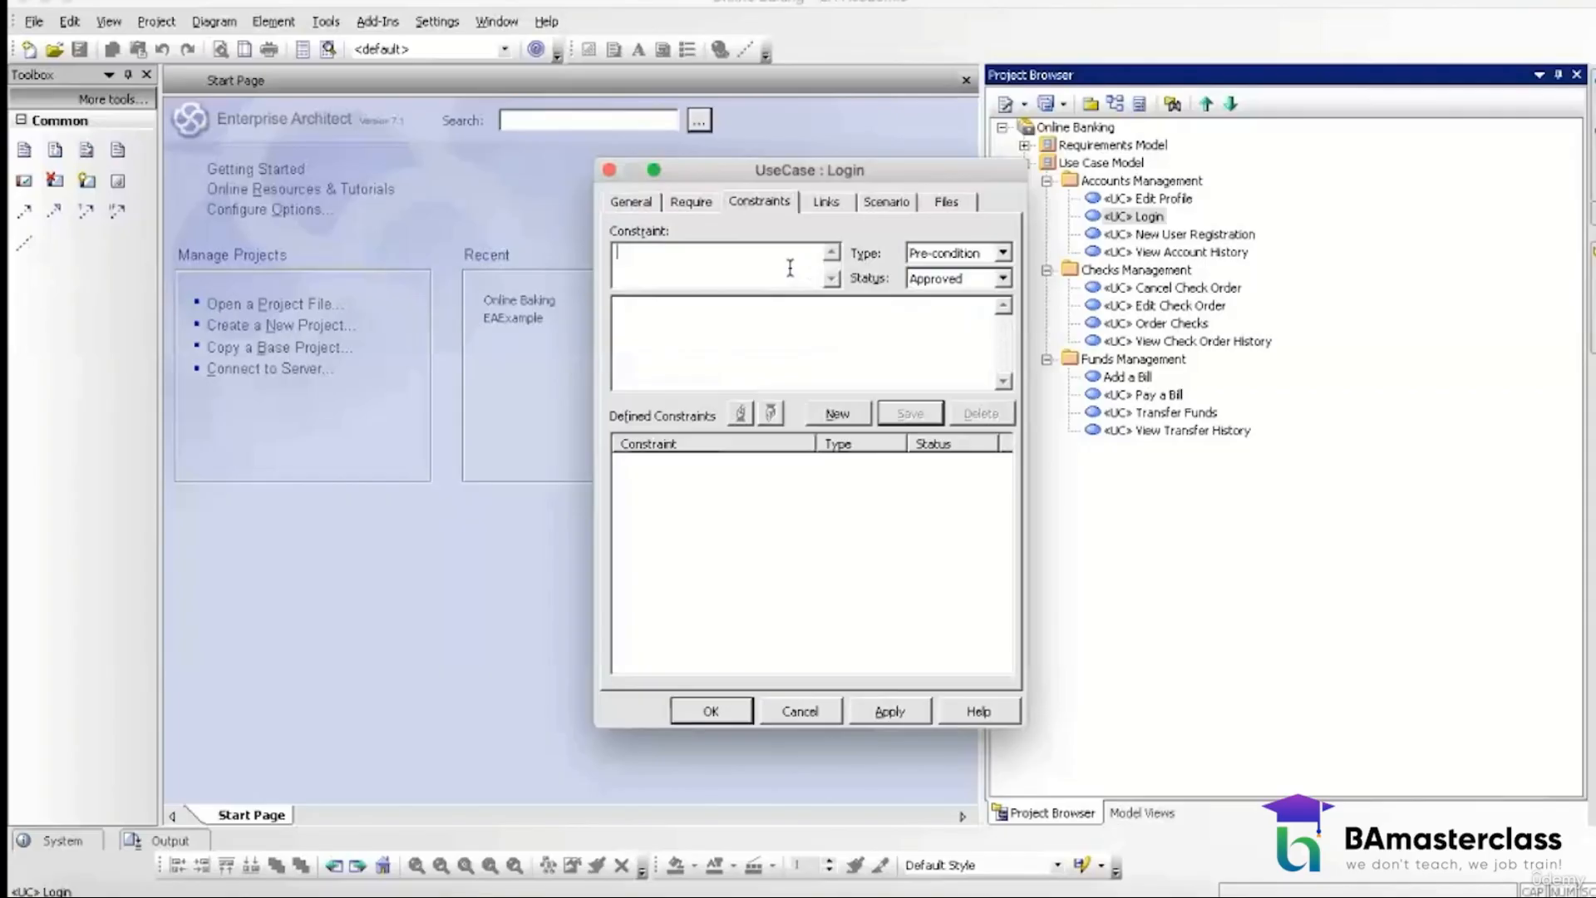
pyautogui.write('1. User is a registered onl')
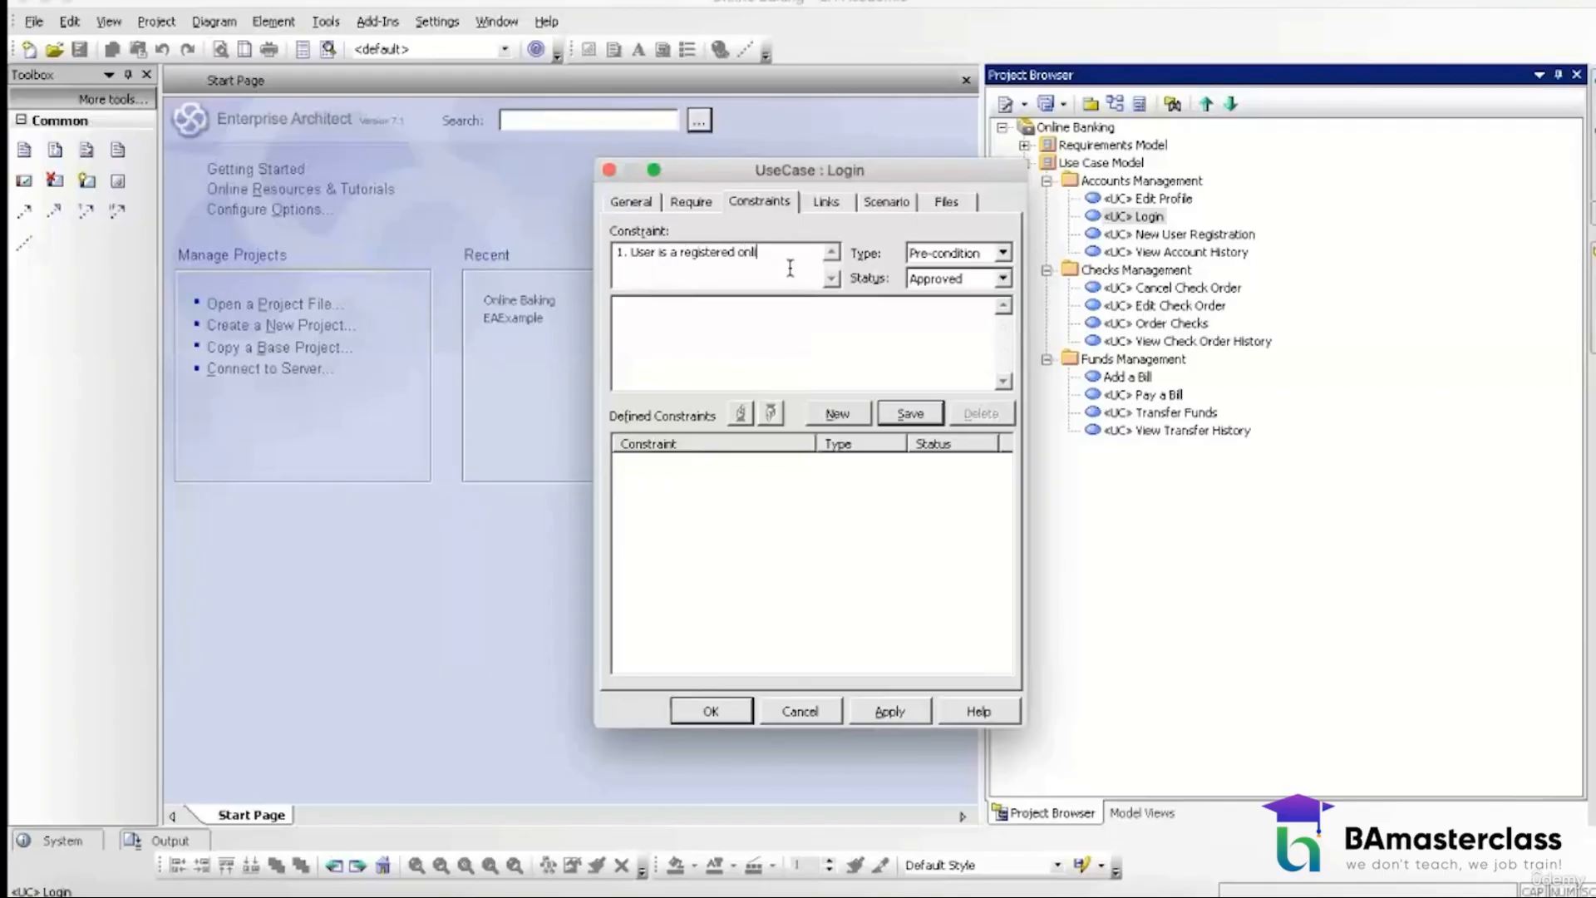
pyautogui.write('ine user')
pyautogui.click(909, 415)
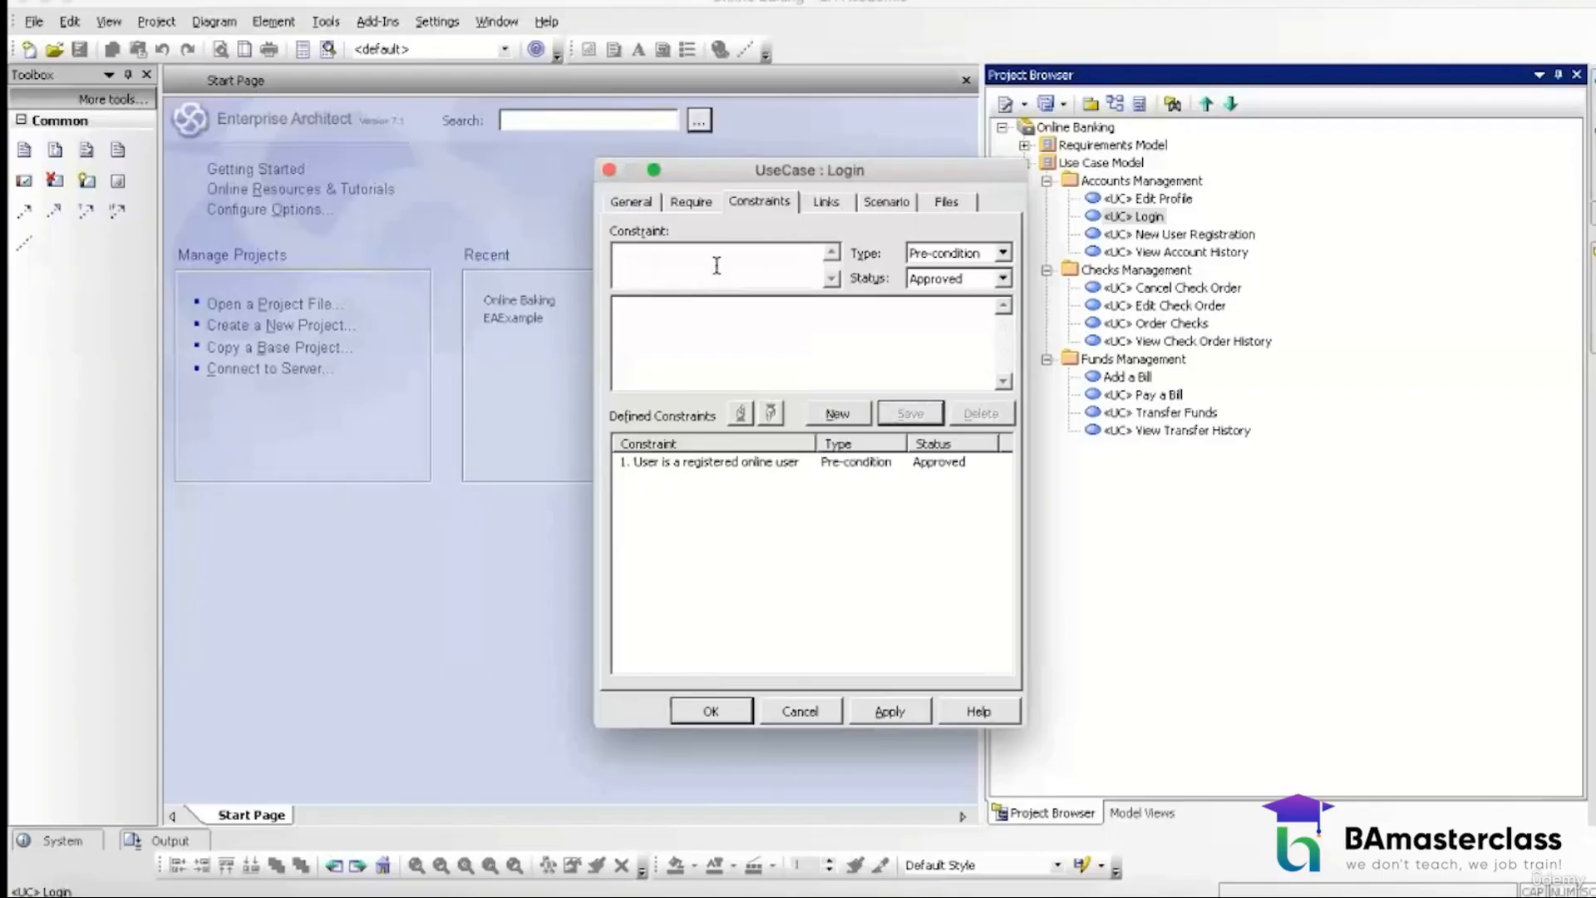
pyautogui.write('2. User Account is active (not locked)')
pyautogui.click(908, 415)
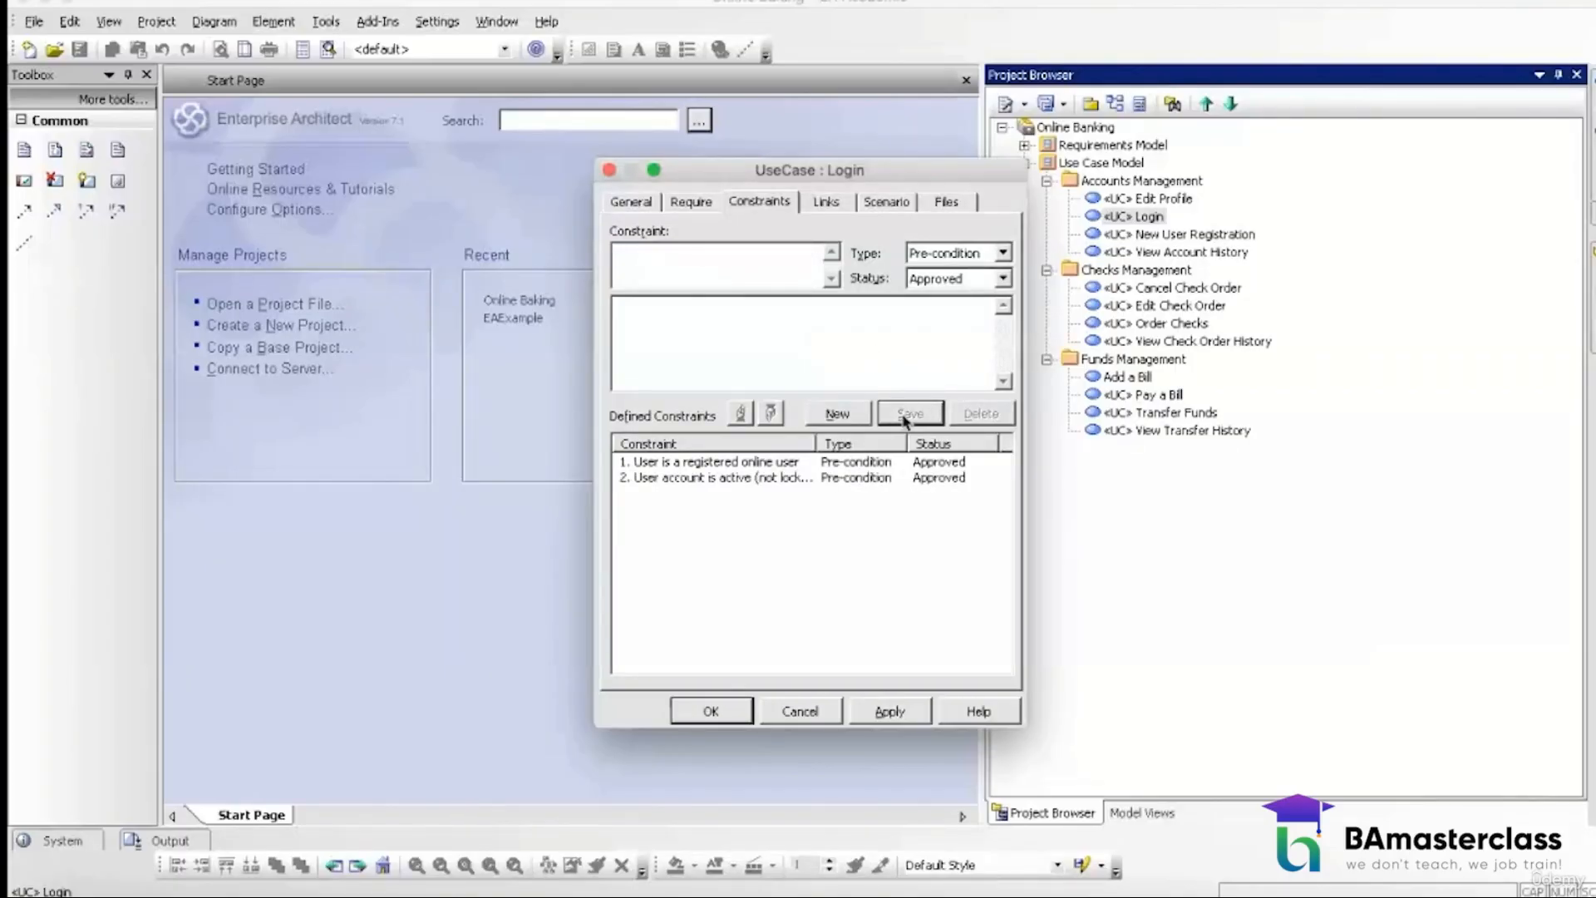
# Step: Add an approved post-condition constraint reading "User is able to login successfully and is viewing Account Summary page."
pyautogui.click(850, 415)
pyautogui.click(1002, 264)
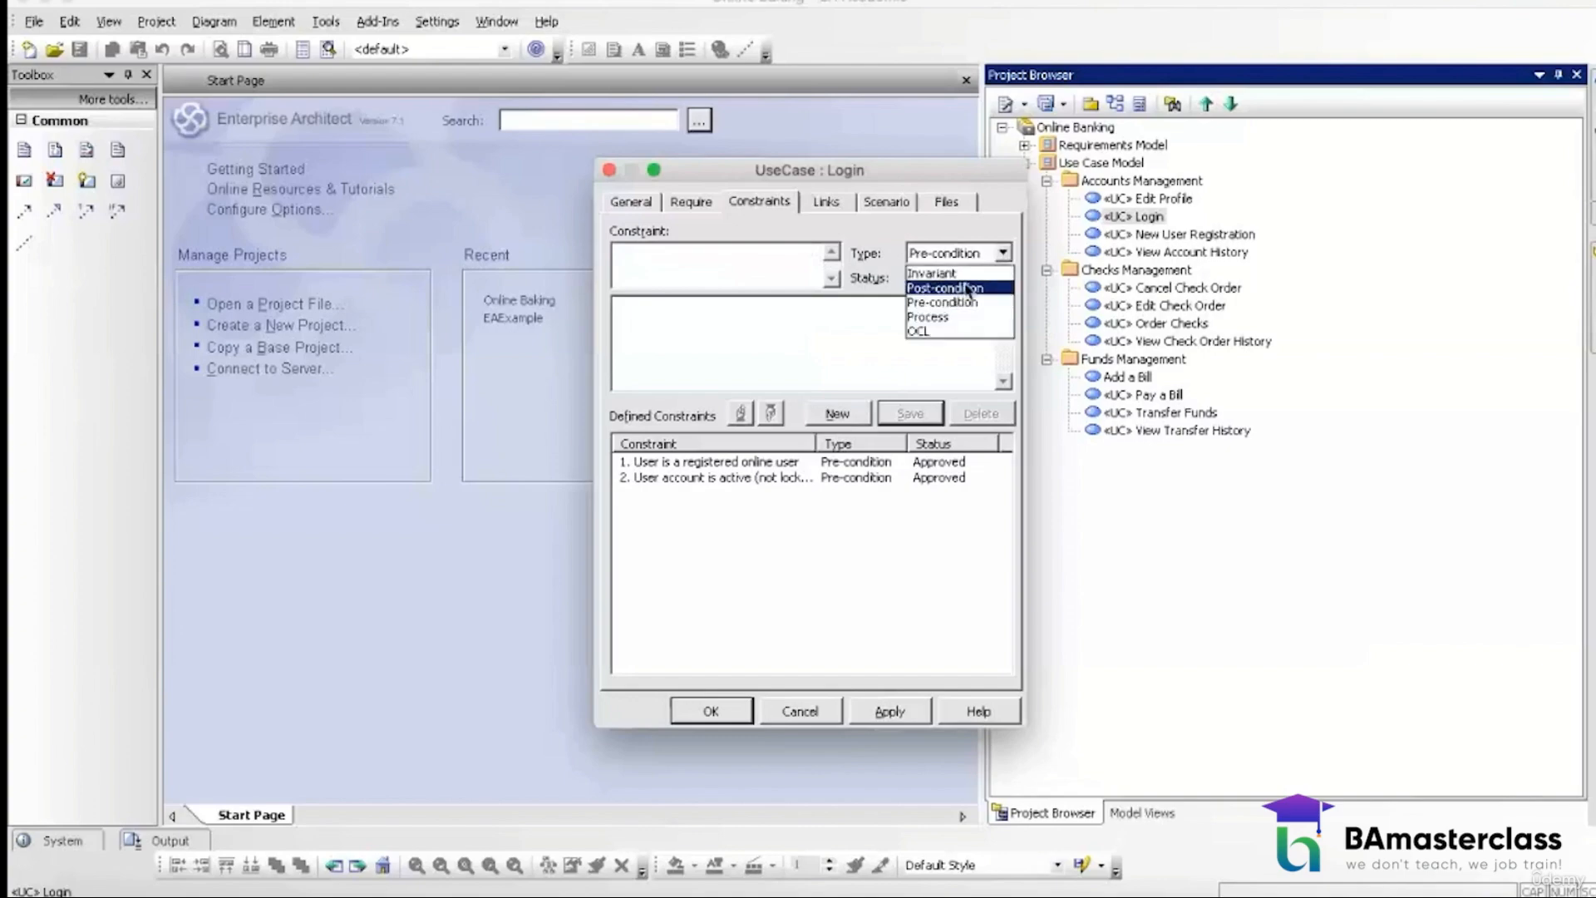
pyautogui.click(969, 288)
pyautogui.click(689, 262)
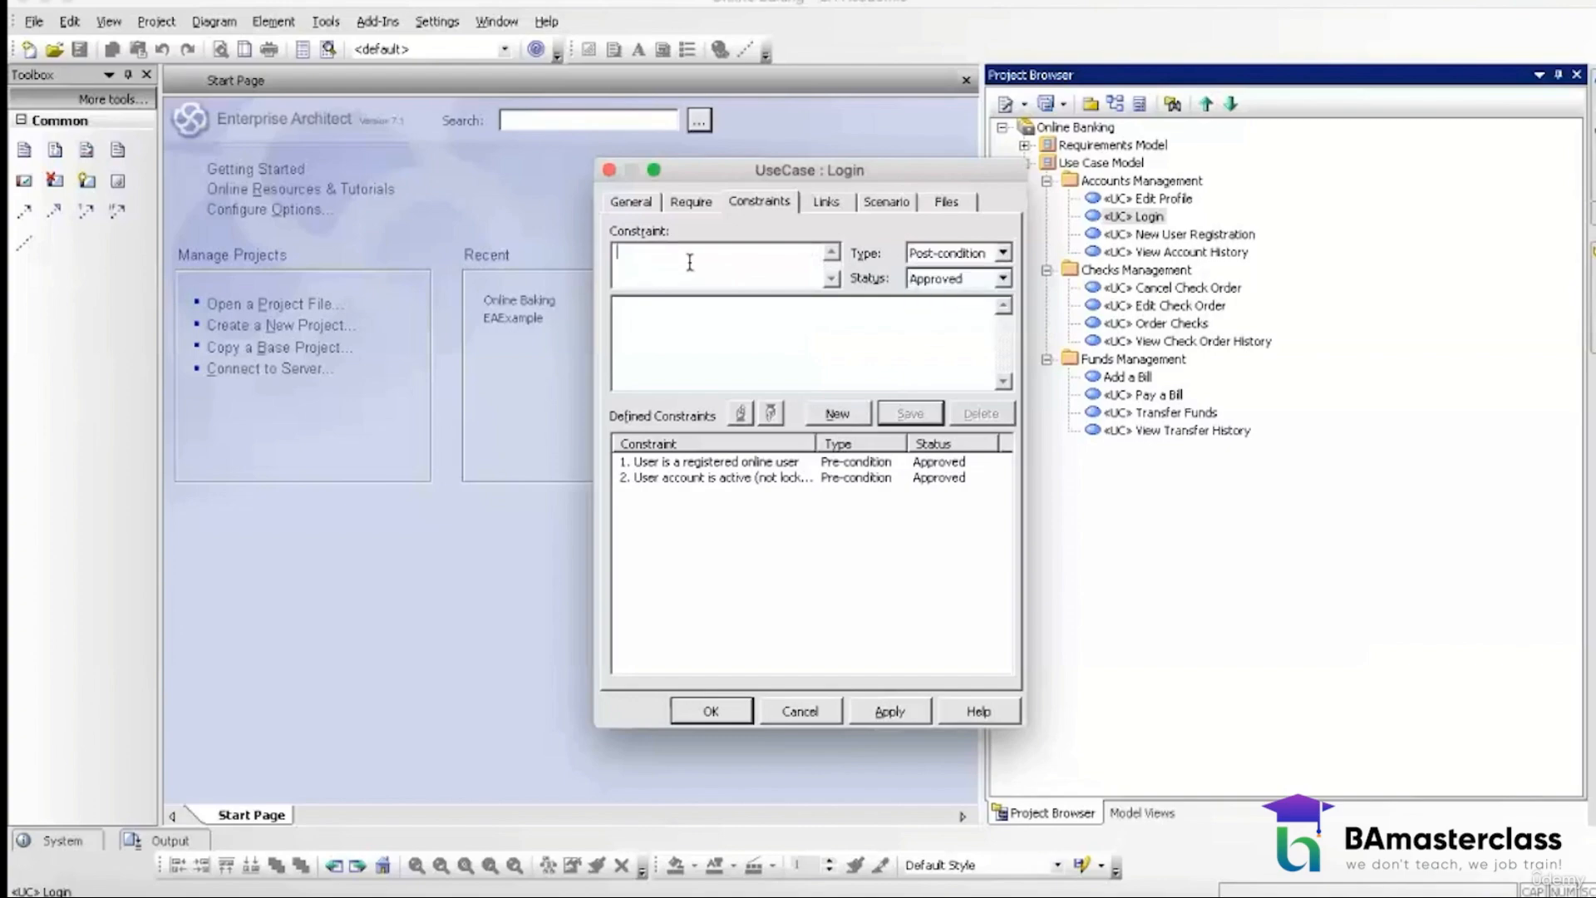
pyautogui.write('User is able to login successfully and is view')
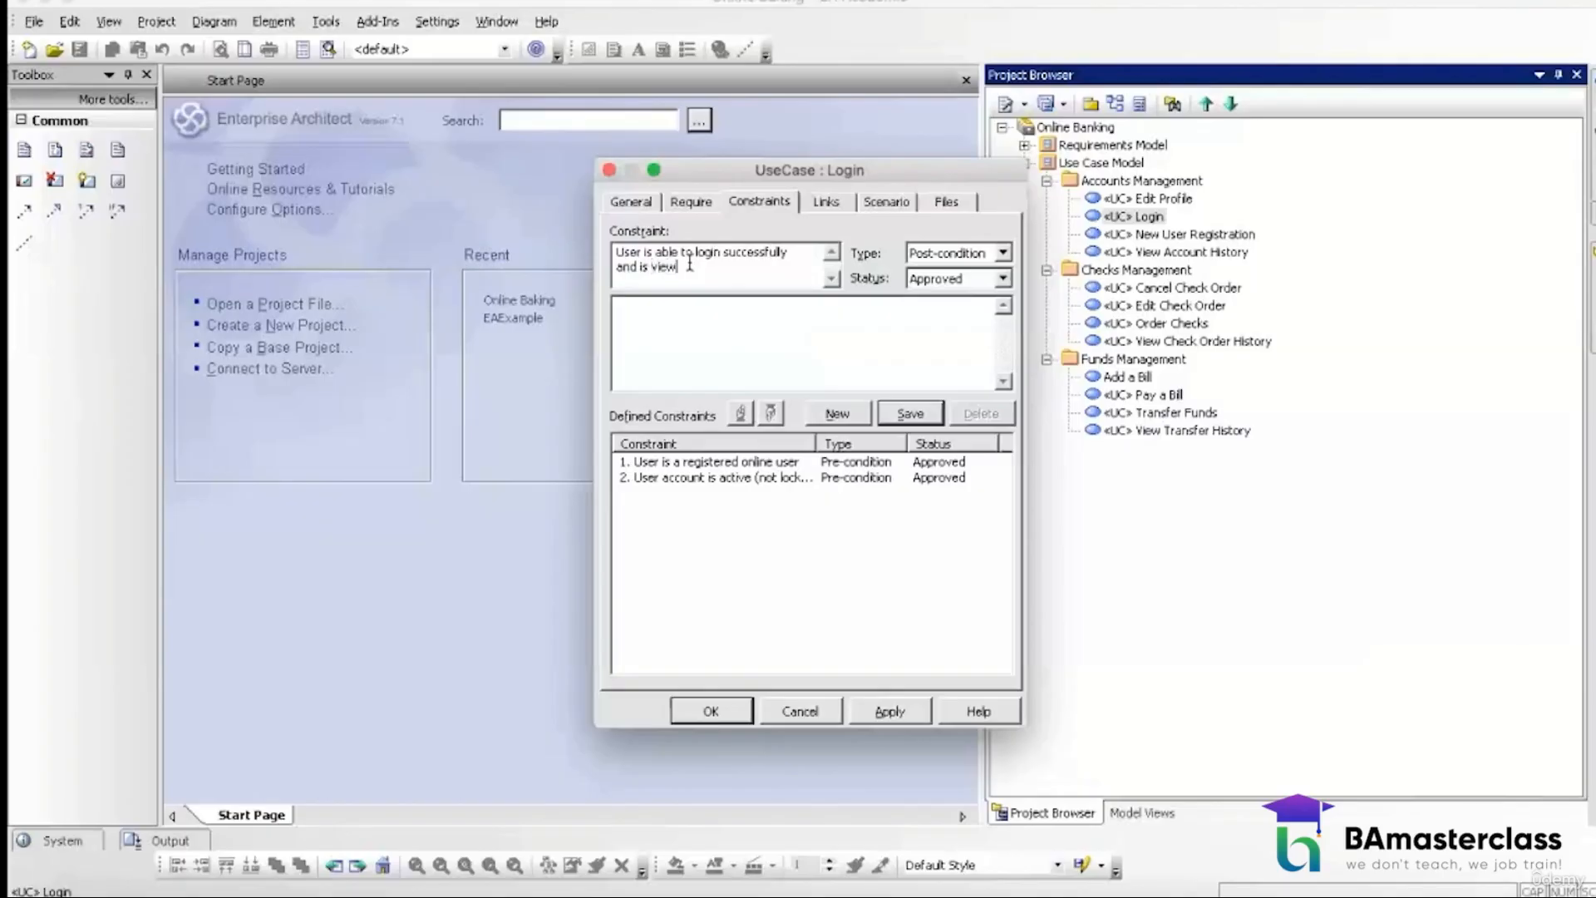
pyautogui.write('ing Account Summary page.')
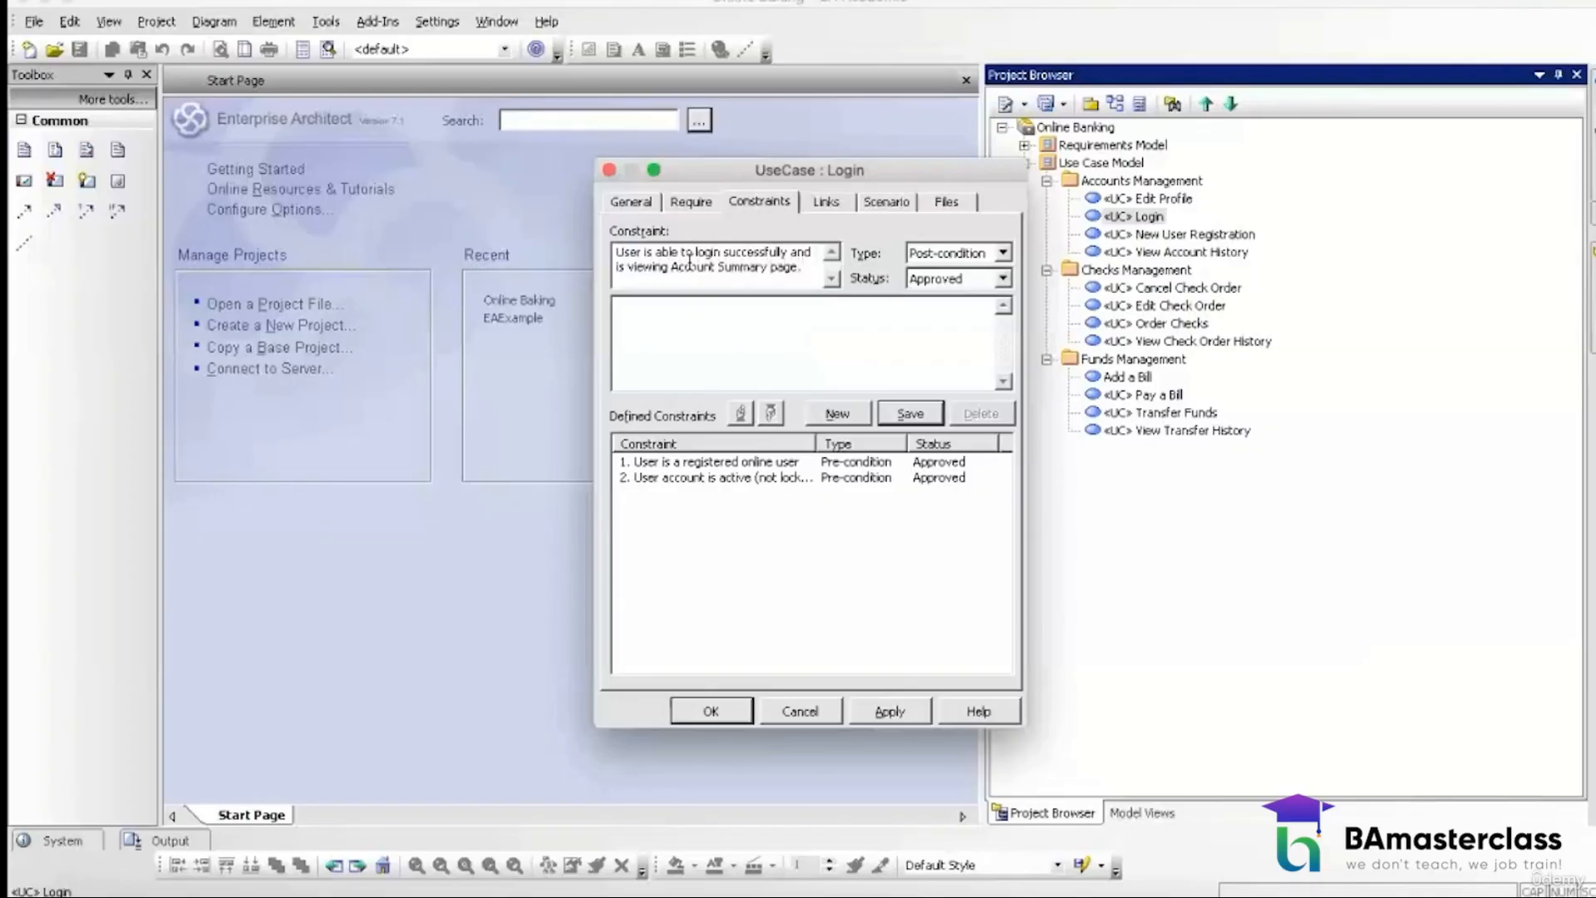
pyautogui.click(912, 416)
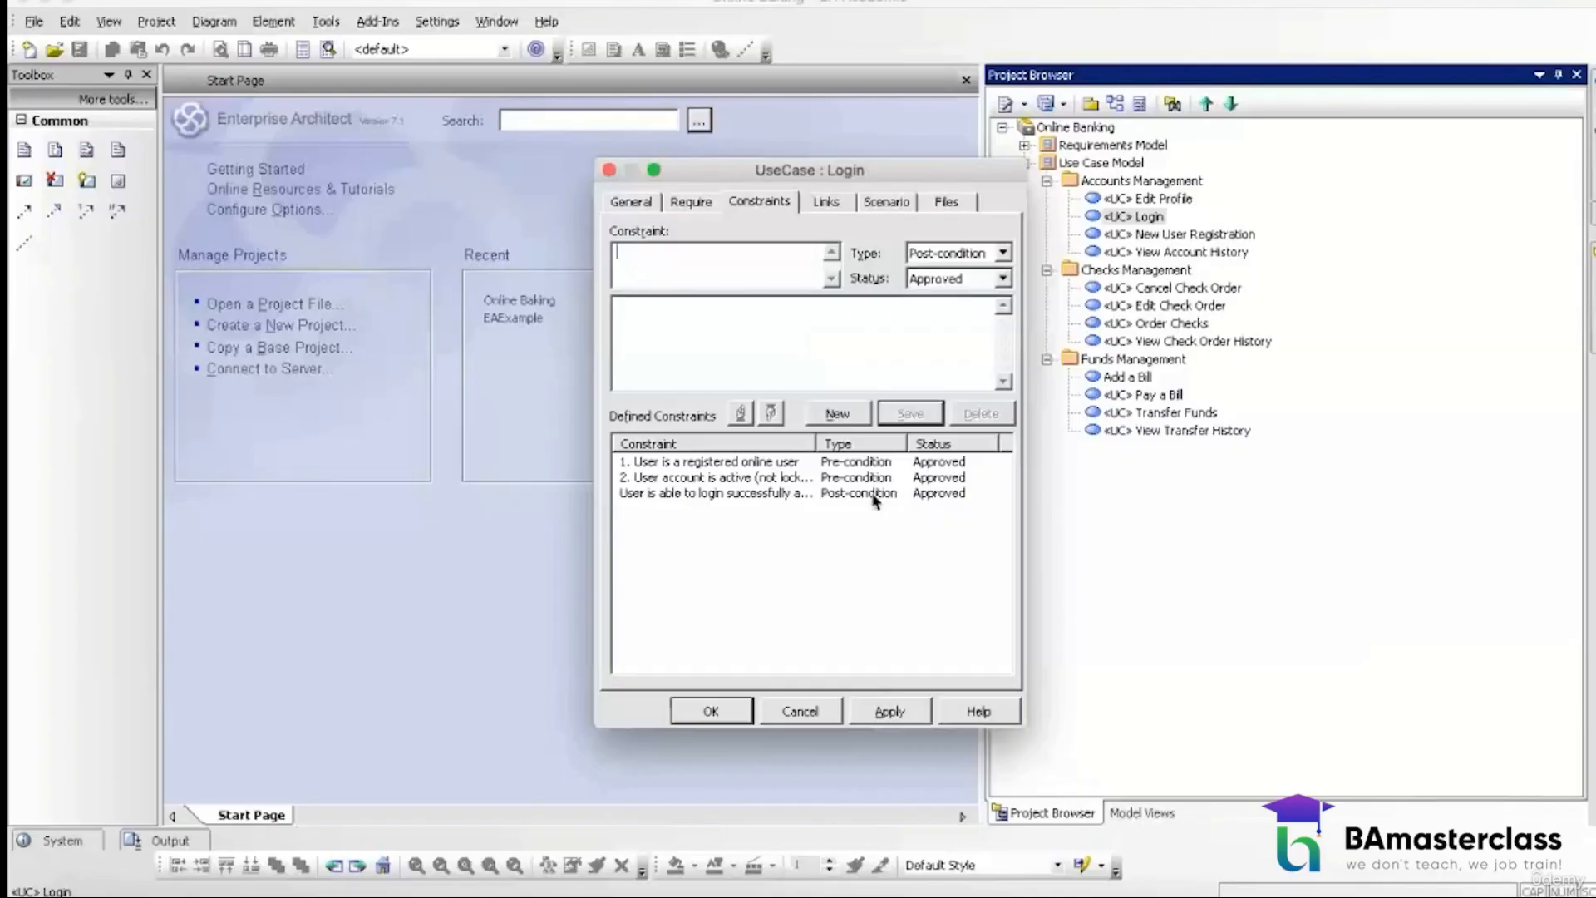
# Step: Set up a scenario of type PF for the Login use case, named "Title: User is able to login successfully."
pyautogui.click(895, 202)
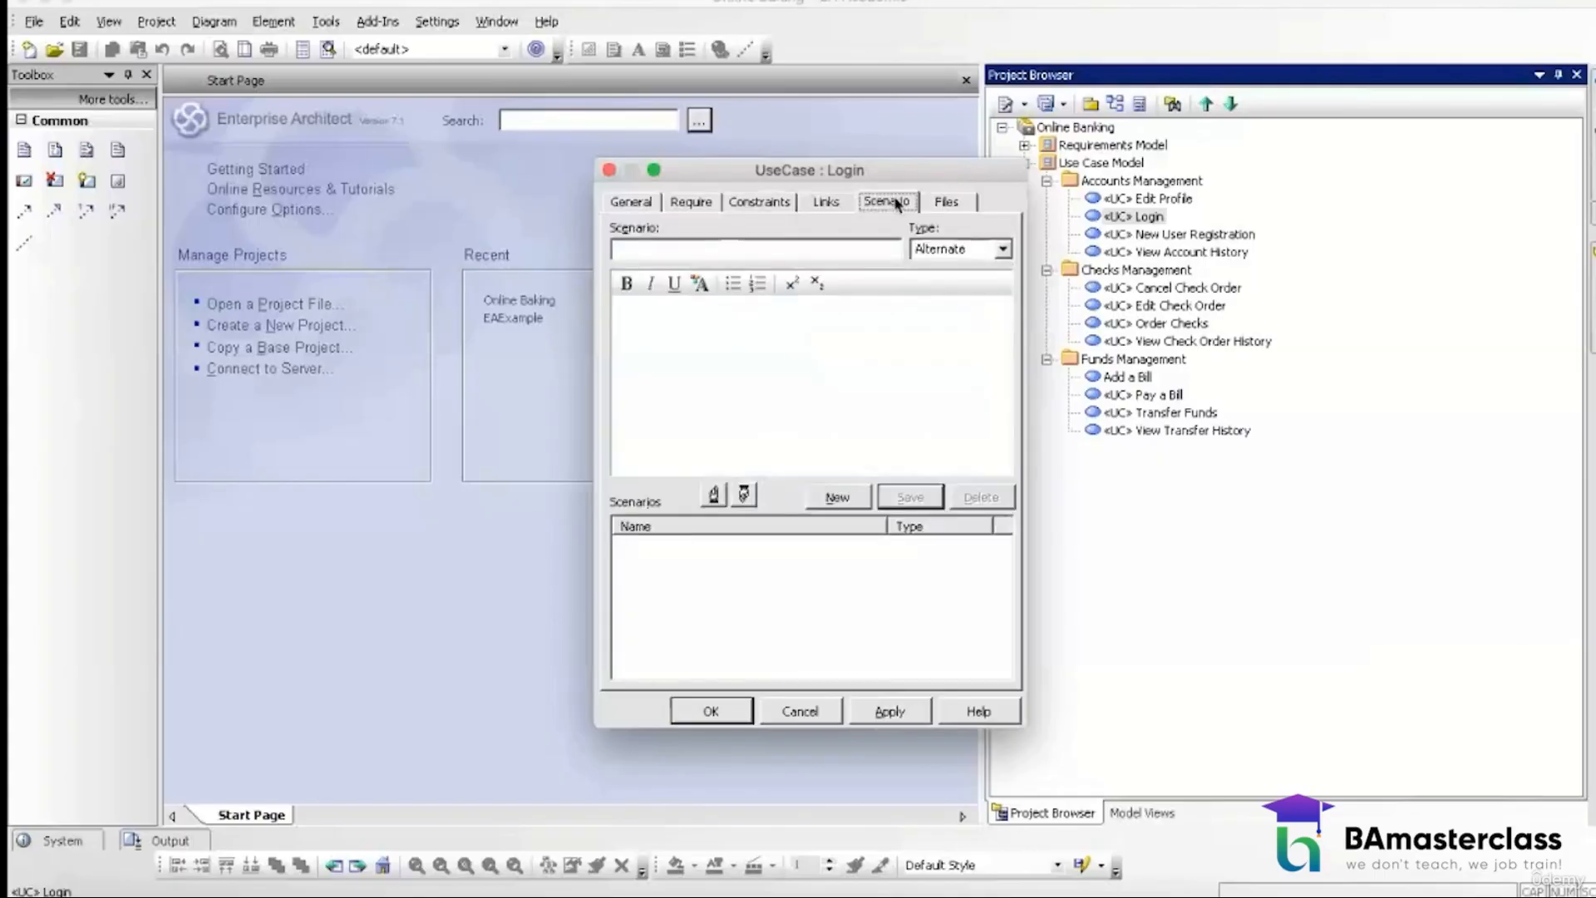
pyautogui.click(1003, 249)
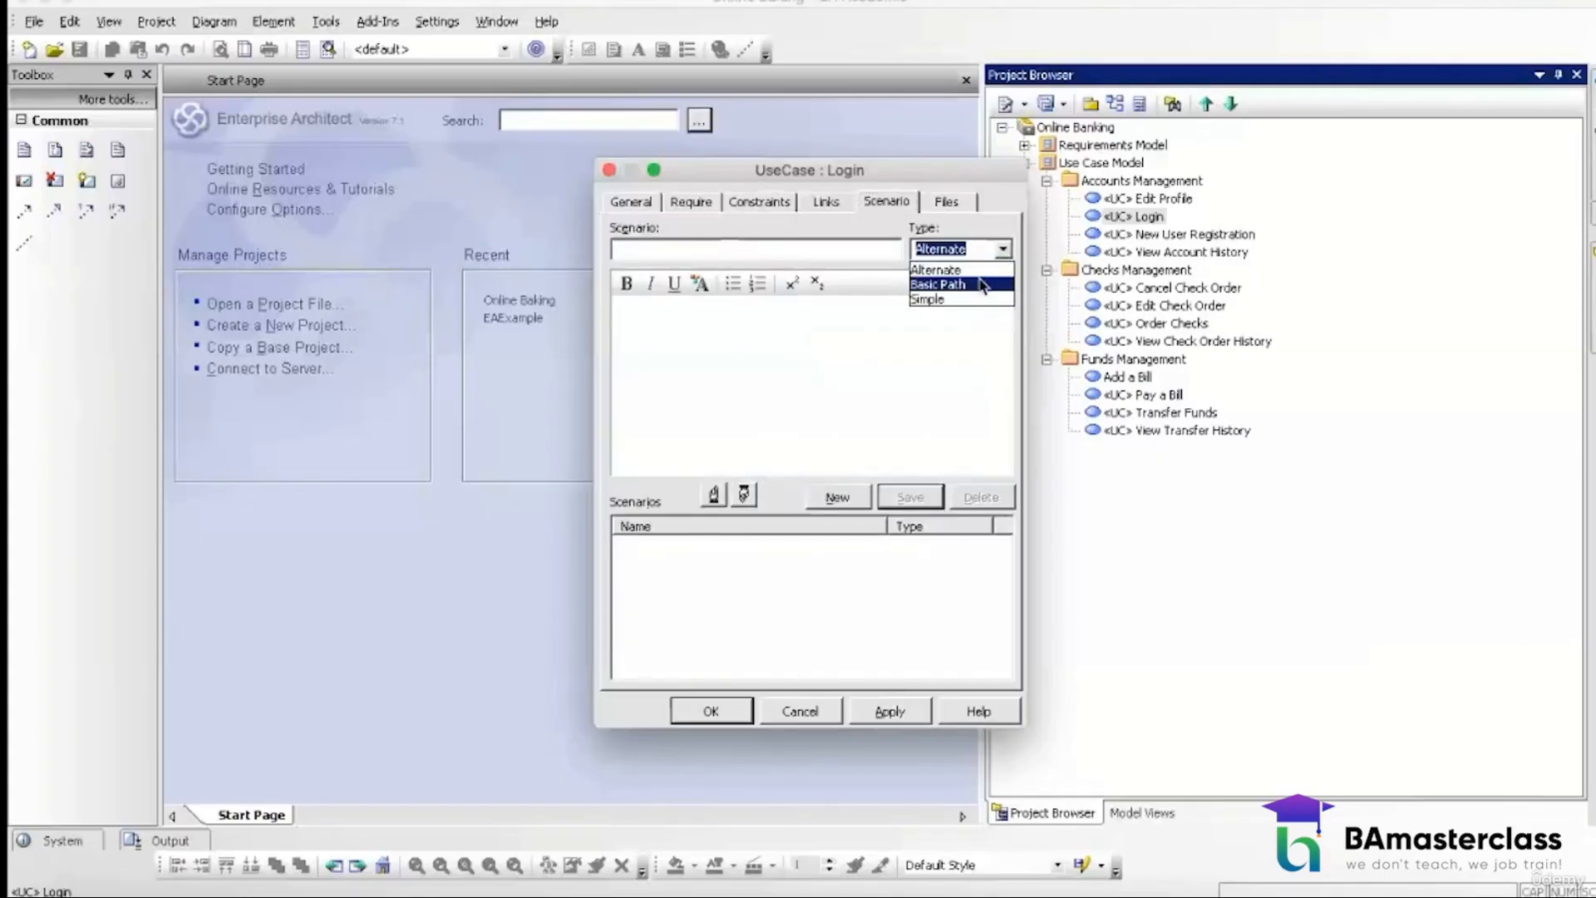
pyautogui.click(936, 420)
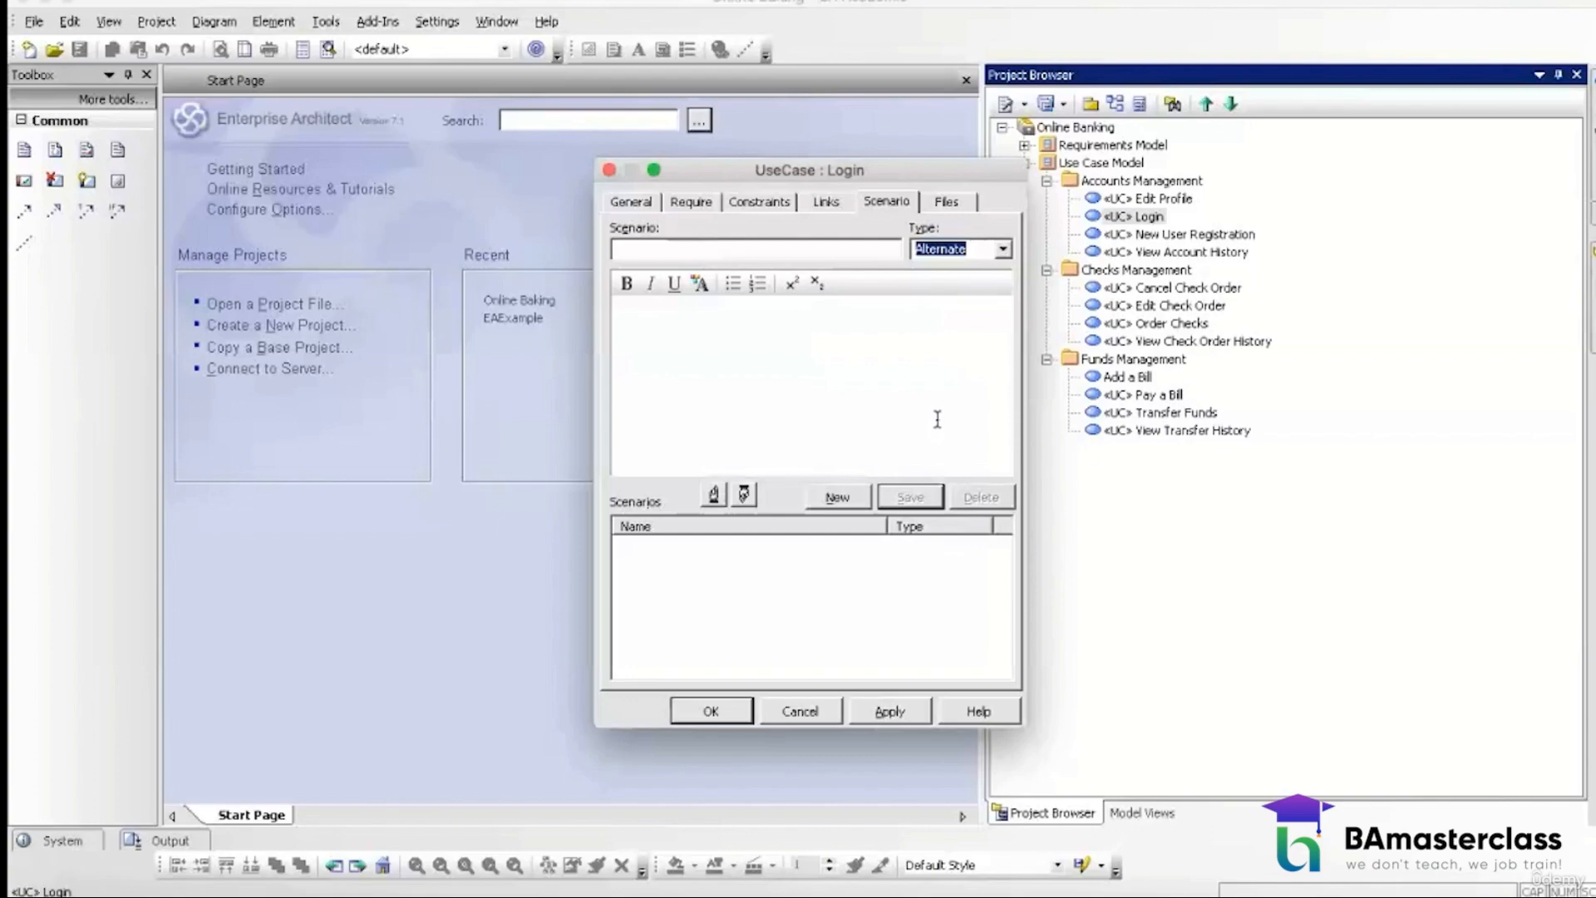
pyautogui.write('PF')
pyautogui.click(923, 397)
pyautogui.write('Title')
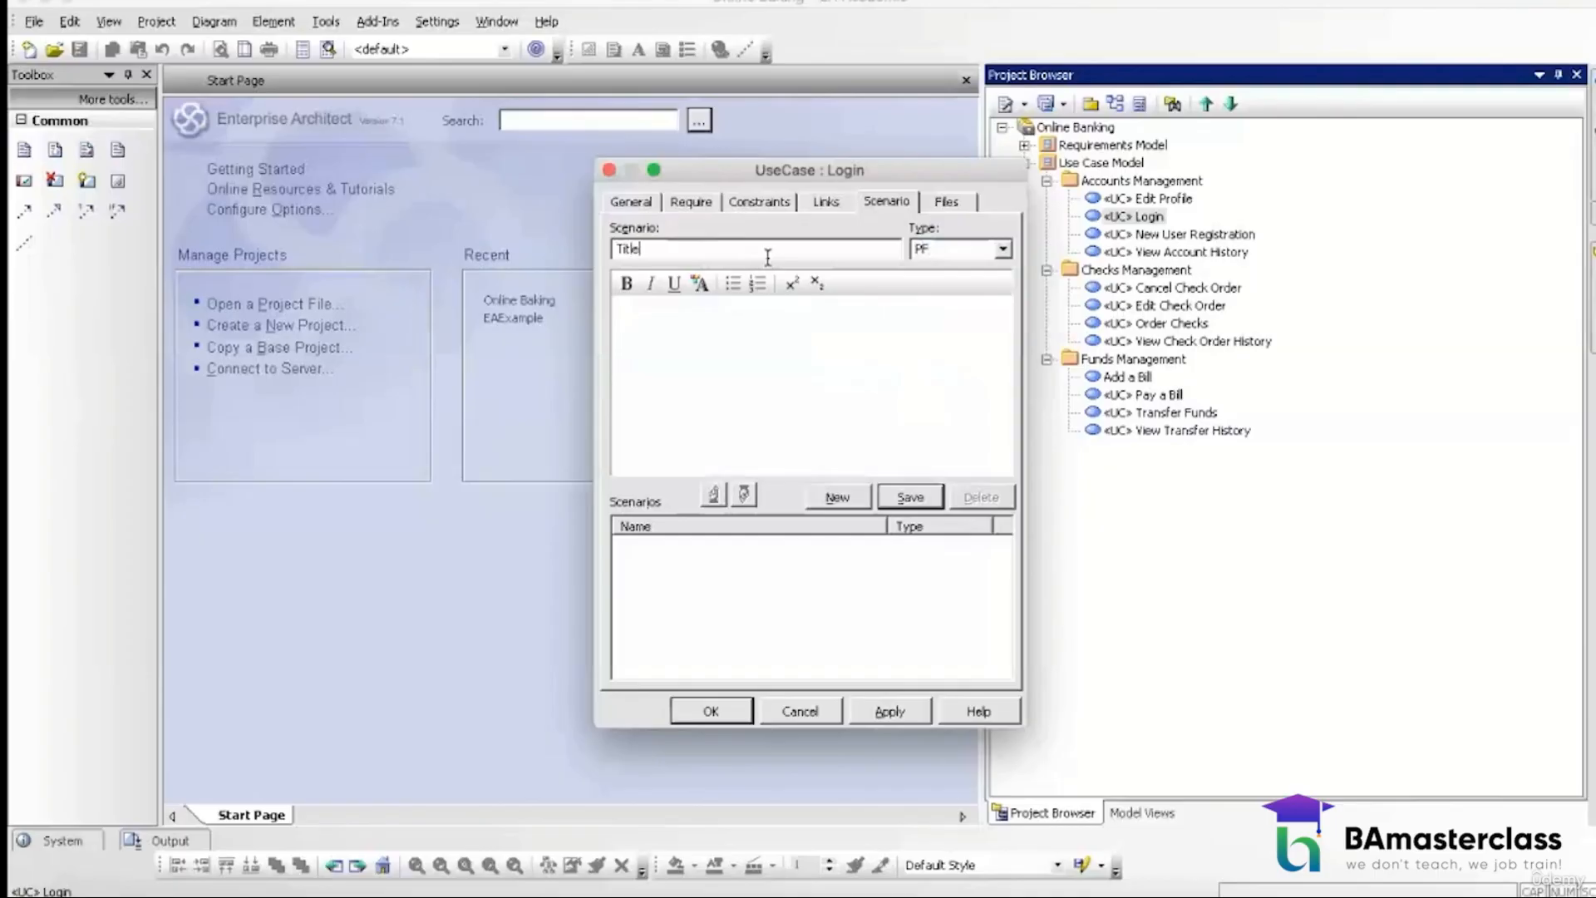
pyautogui.write(': User is able to login successfu')
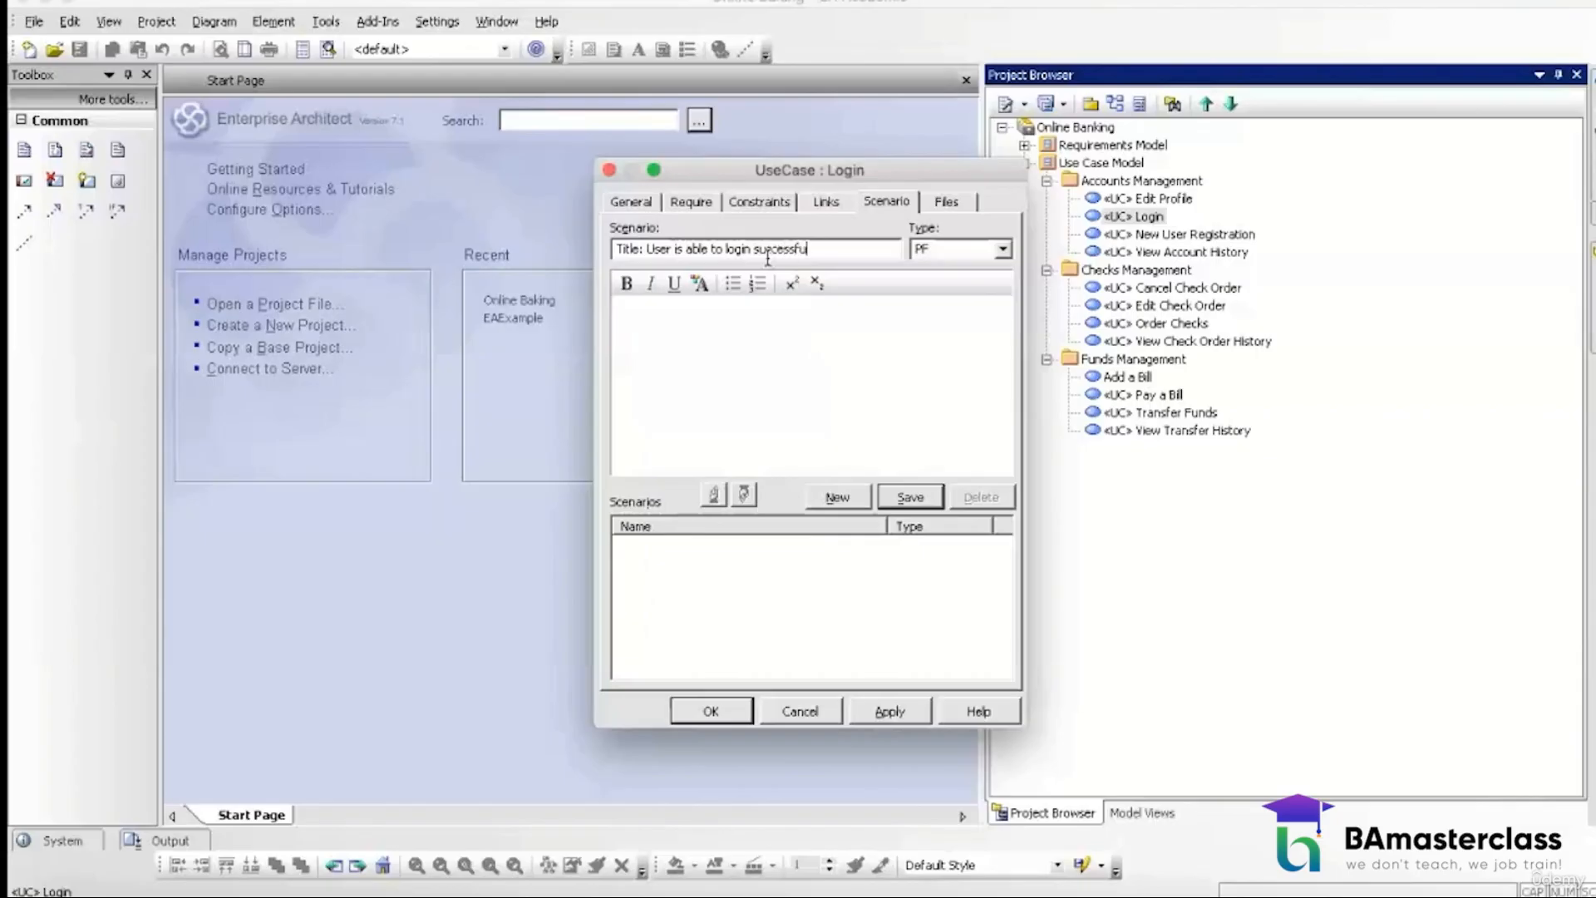
pyautogui.write('lly.')
# Step: Write the first two lines of the PF scenario: "1. User enters user ID." and "2. User clicks 'Continue' button"
pyautogui.click(754, 346)
pyautogui.write('1. User enters user ID.')
pyautogui.press('Return')
pyautogui.write("2. User clicks 'C")
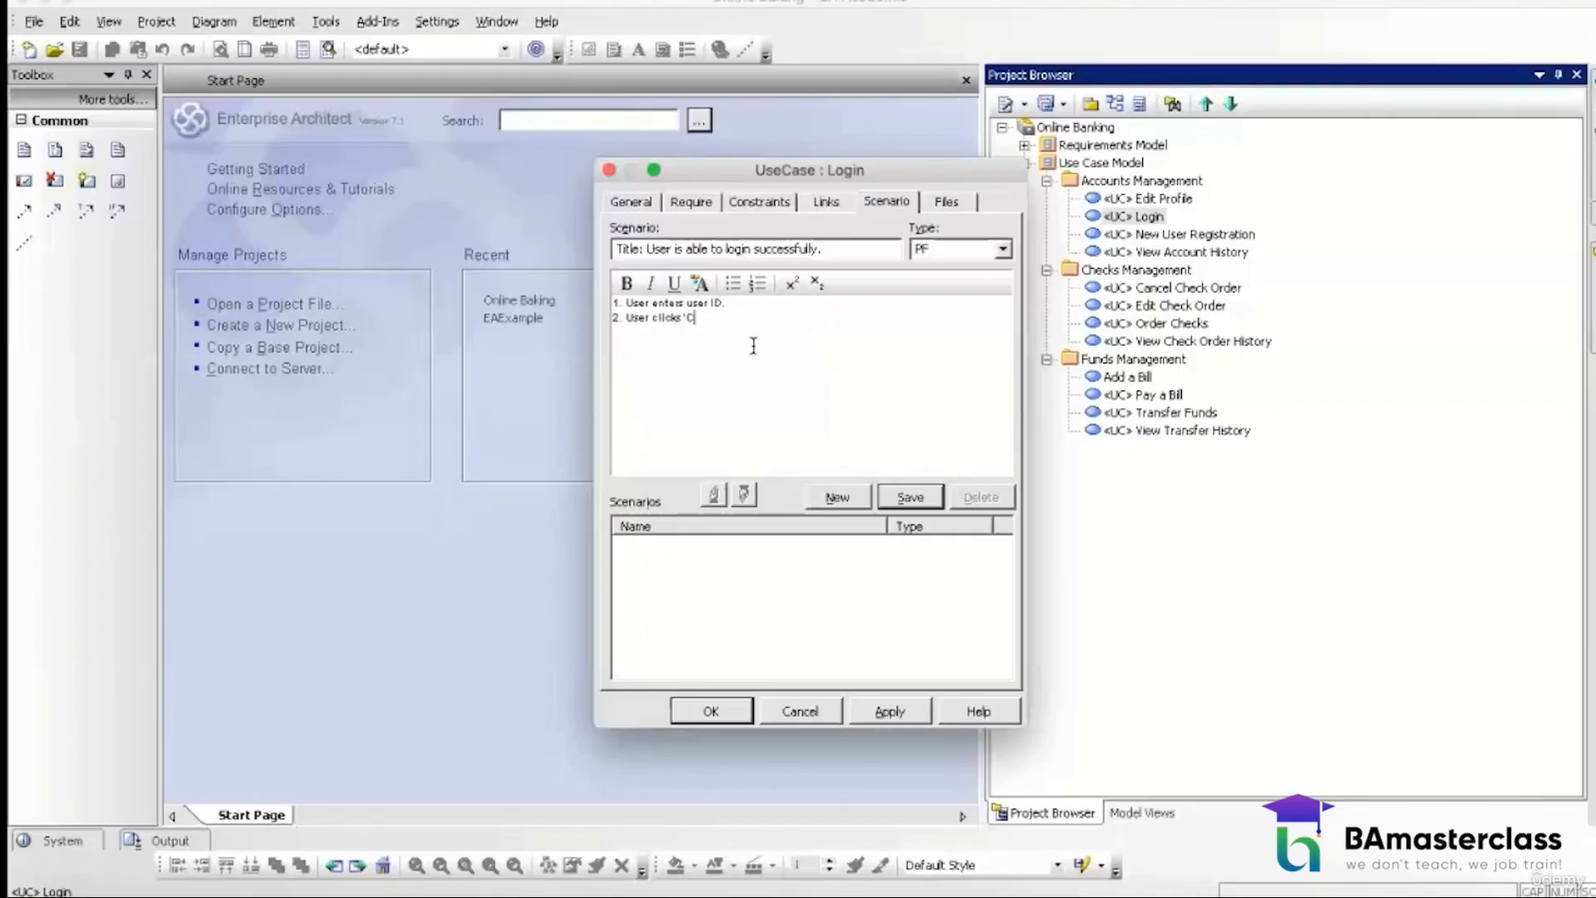
pyautogui.write("ontinue' button")
pyautogui.press('Return')
# Step: Add the scenario line "3. System validates the User ID. If valid, go to next step, else go to AF1."
pyautogui.write('3. System validates th')
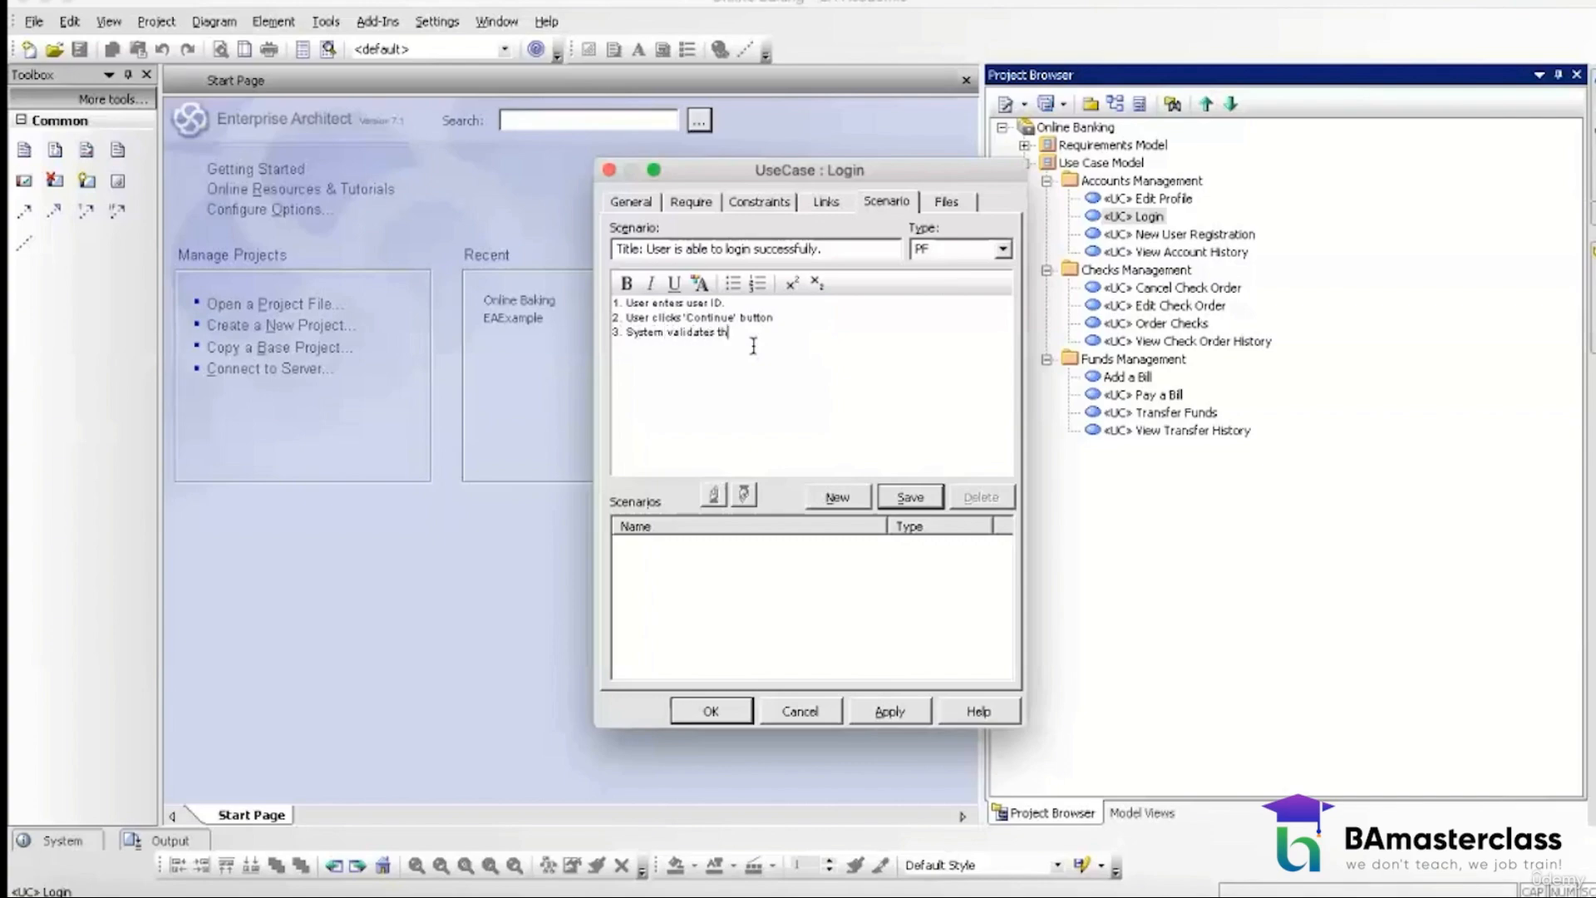
pyautogui.write('e User ID. If valid, go to next step, else go to AF')
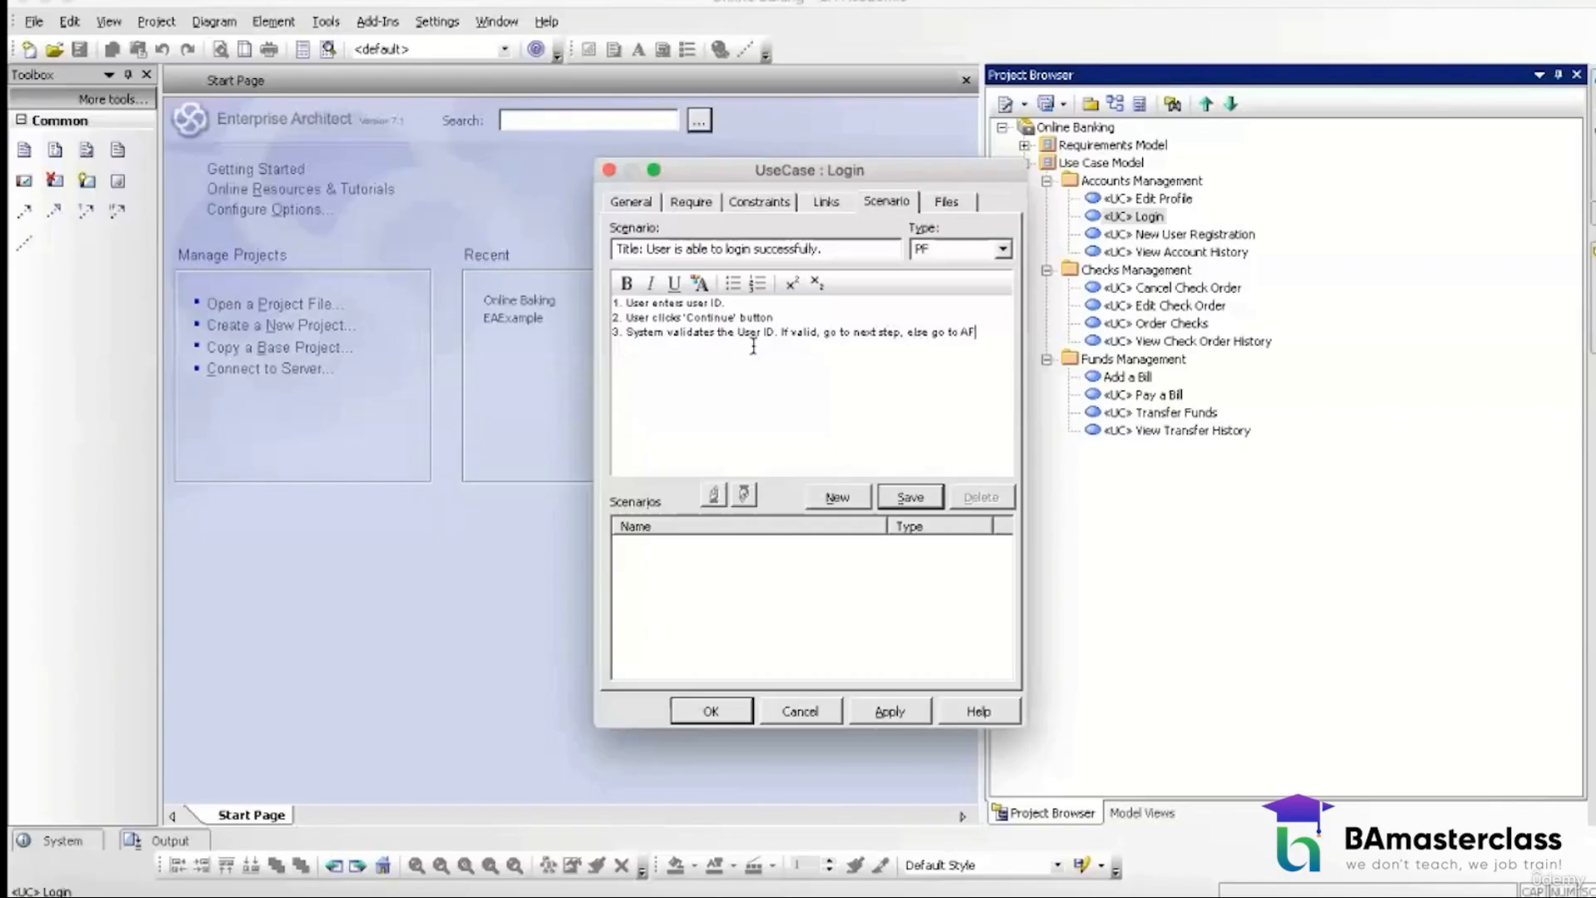
pyautogui.write('1.')
pyautogui.press('Return')
# Step: Add the scenario lines "4. System displays password page.", "5. User enters Password." and "6. User clicks 'Login' button"
pyautogui.write('4. System dispa')
pyautogui.press('BackSpace')
pyautogui.write('lays password page.')
pyautogui.press('Return')
pyautogui.write('5. User enters Password.')
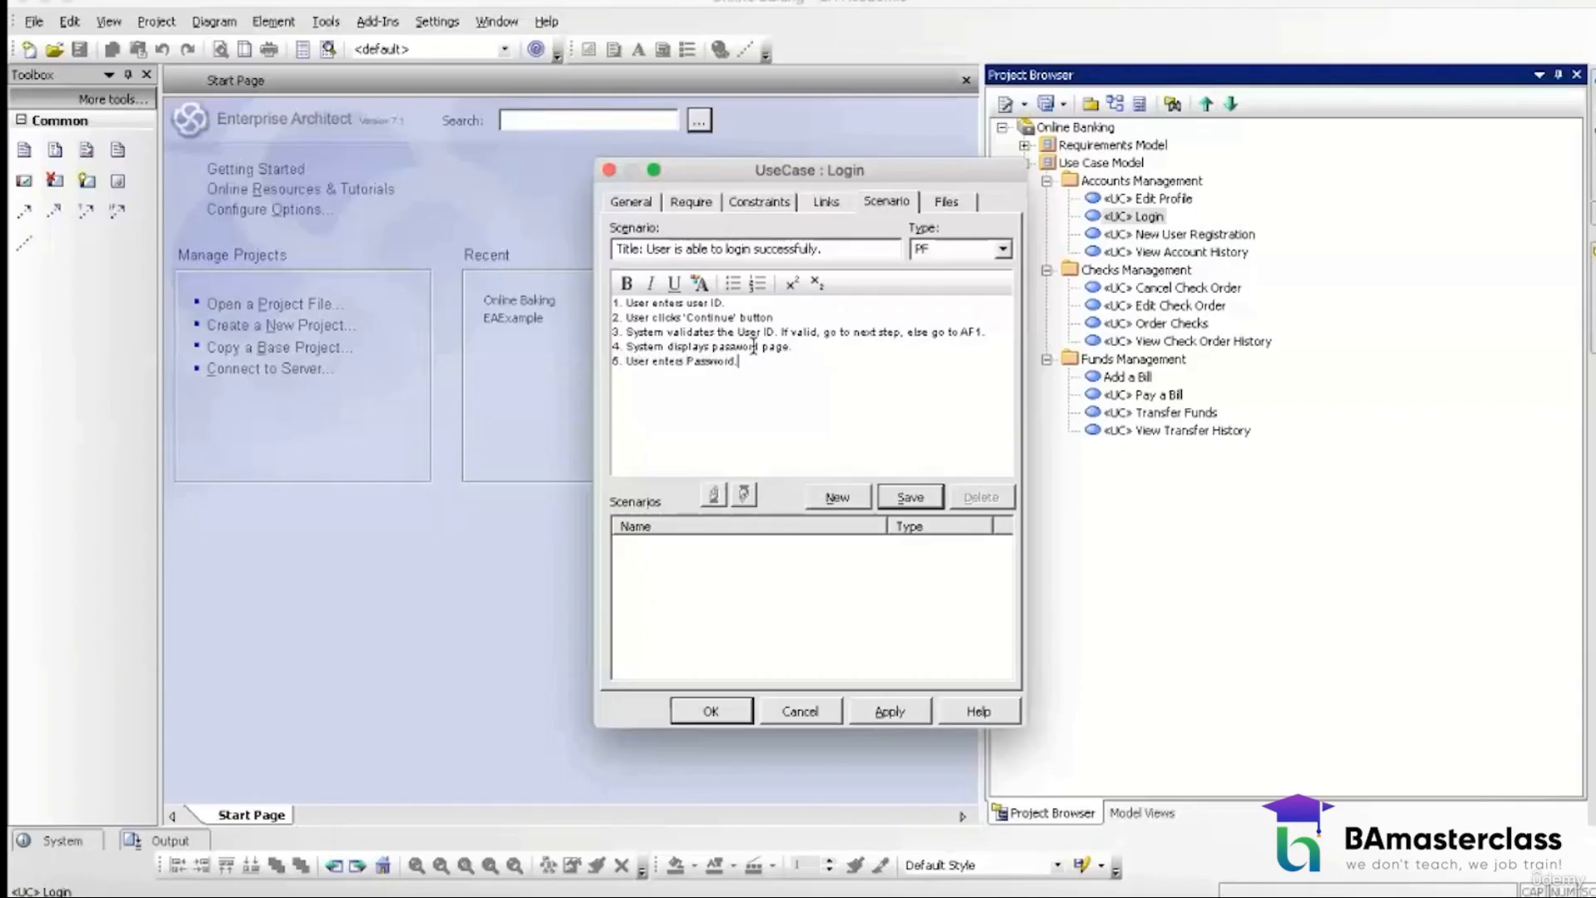
pyautogui.press('Return')
pyautogui.write('6. User o')
pyautogui.write("licks 'Login' button")
pyautogui.press('Return')
# Step: Add the scenario line "7. System validates Password. If valid, go to next step, else go to AF2."
pyautogui.write('7')
pyautogui.press('BackSpace')
pyautogui.write('7. System')
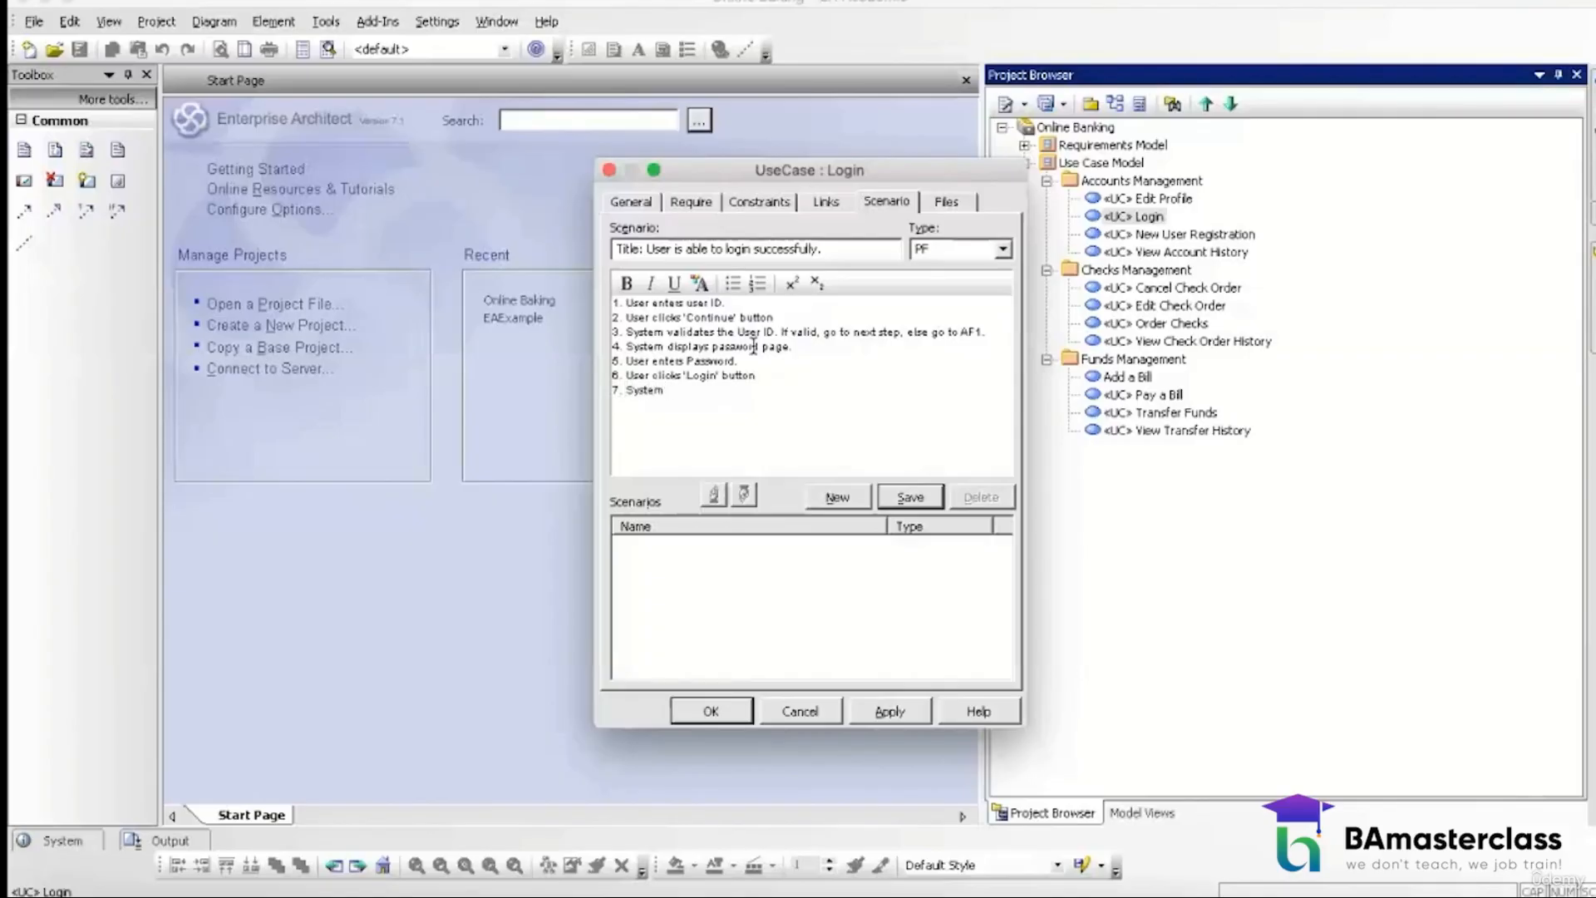
pyautogui.write(' validates Password.')
pyautogui.write('If valid, go t')
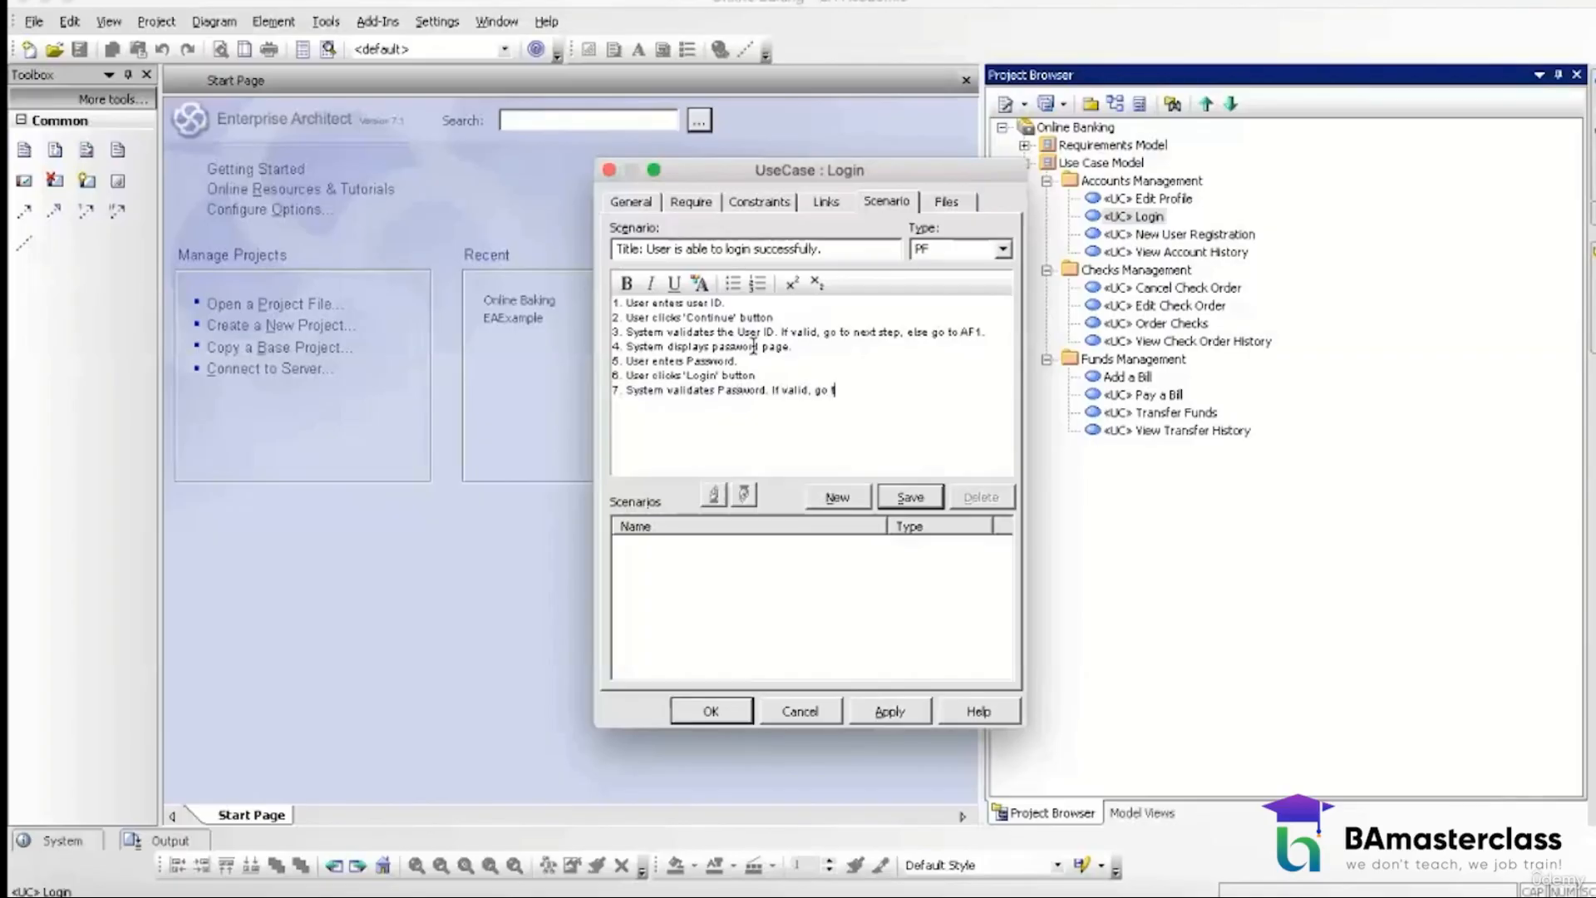
pyautogui.write('o next step, else go to AF2.')
pyautogui.press('Return')
# Step: Add the line "8. System logs in the user and displays 'Account Summary' page." and save the PF scenario
pyautogui.write('8. ')
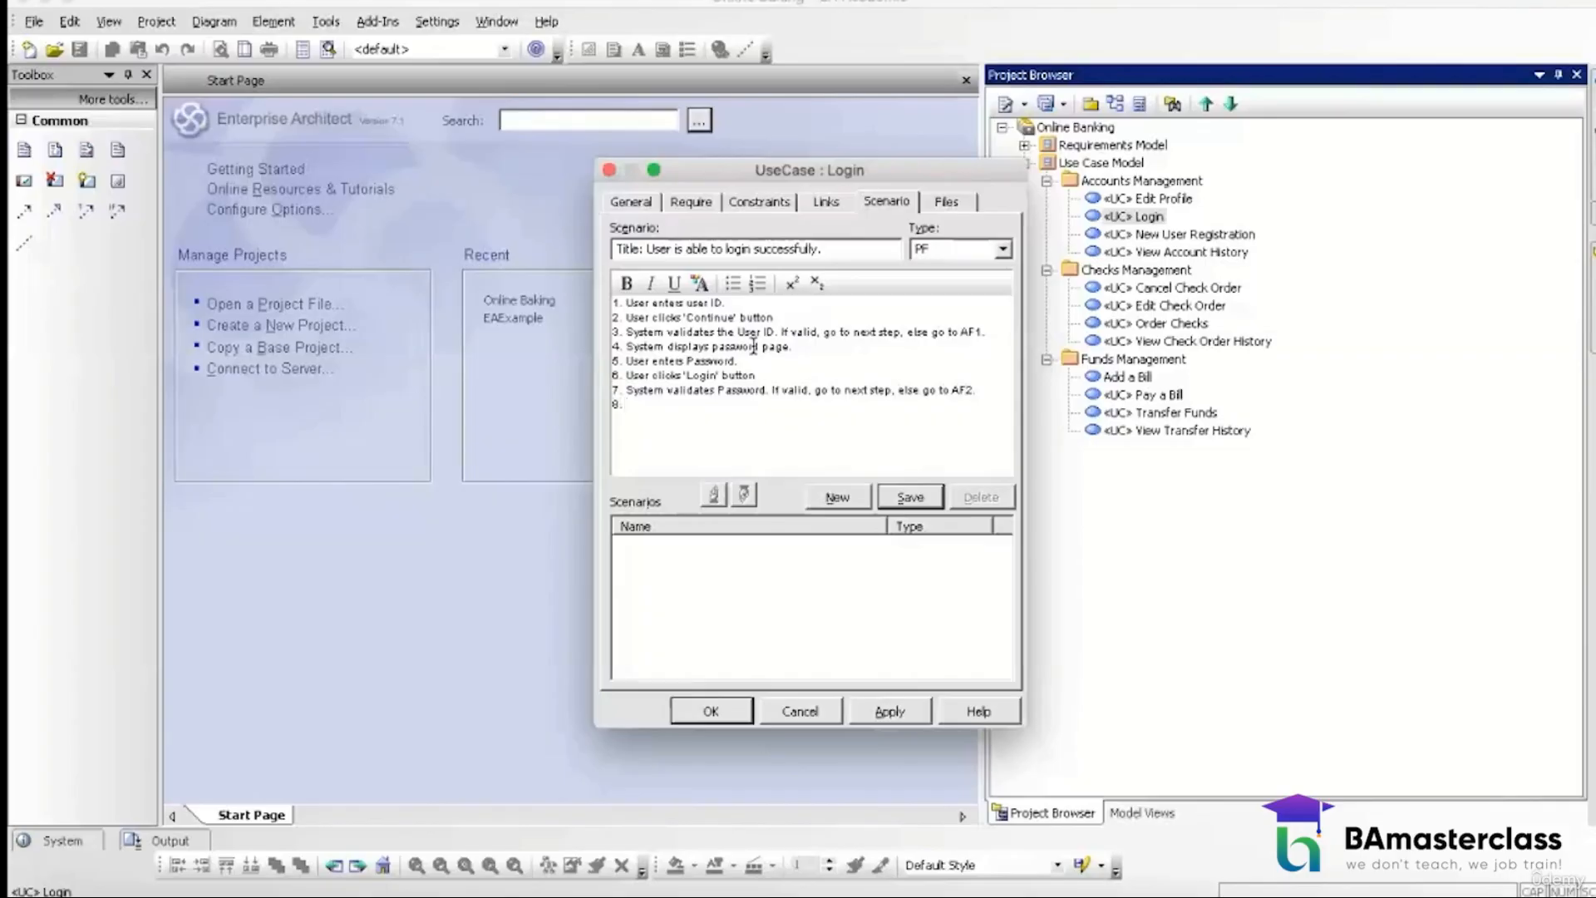
pyautogui.write('System logs in the user and displays ')
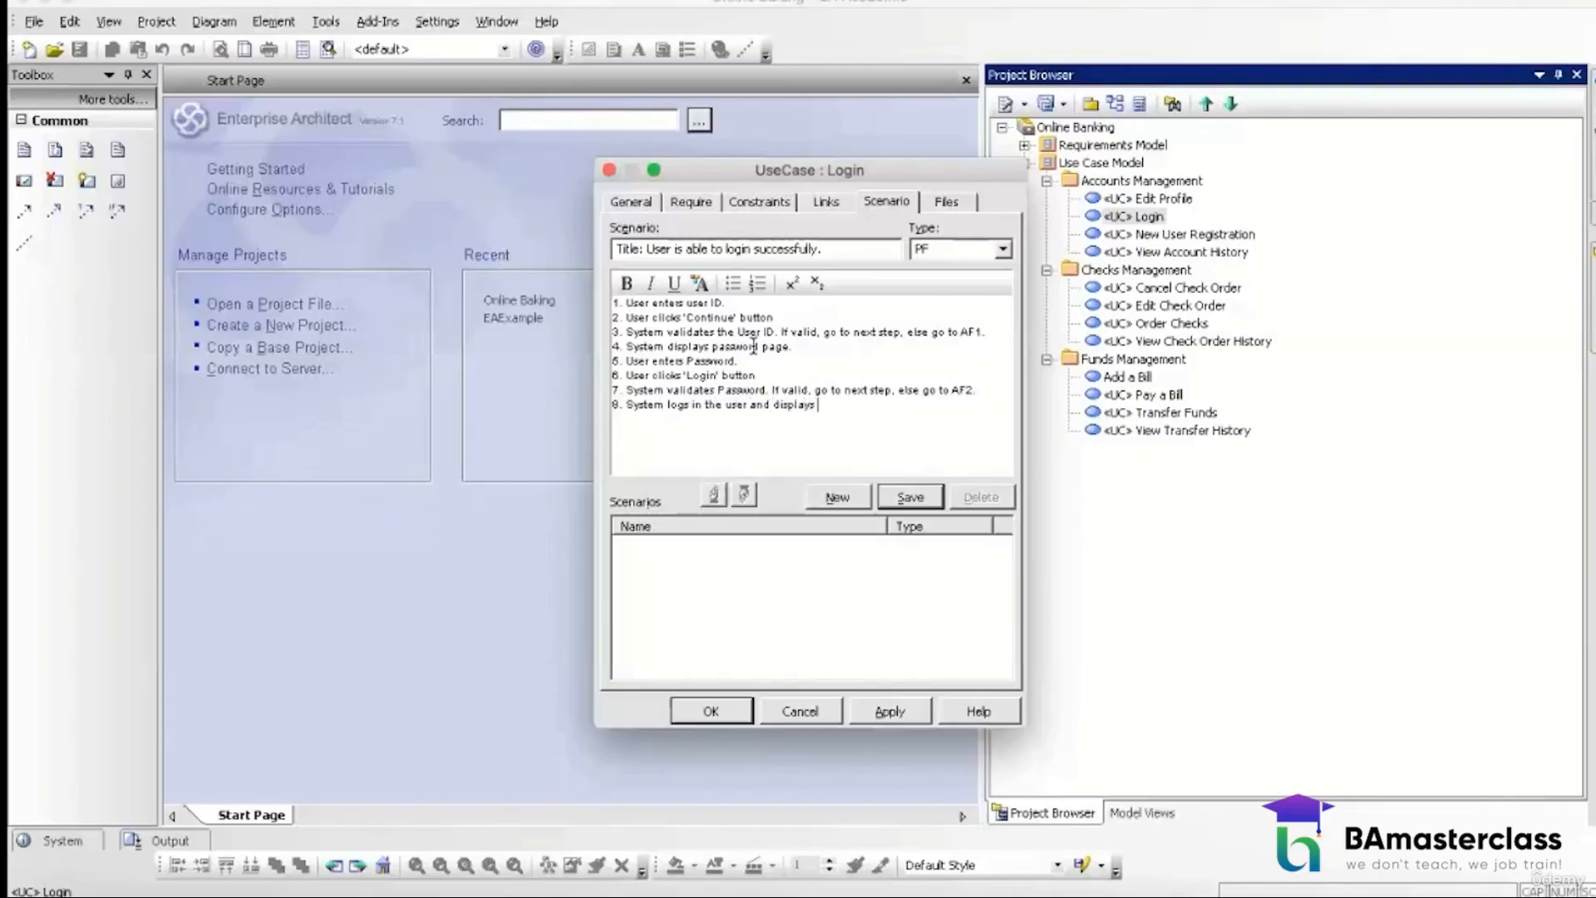
pyautogui.write("'Account Summary' page.")
pyautogui.click(902, 496)
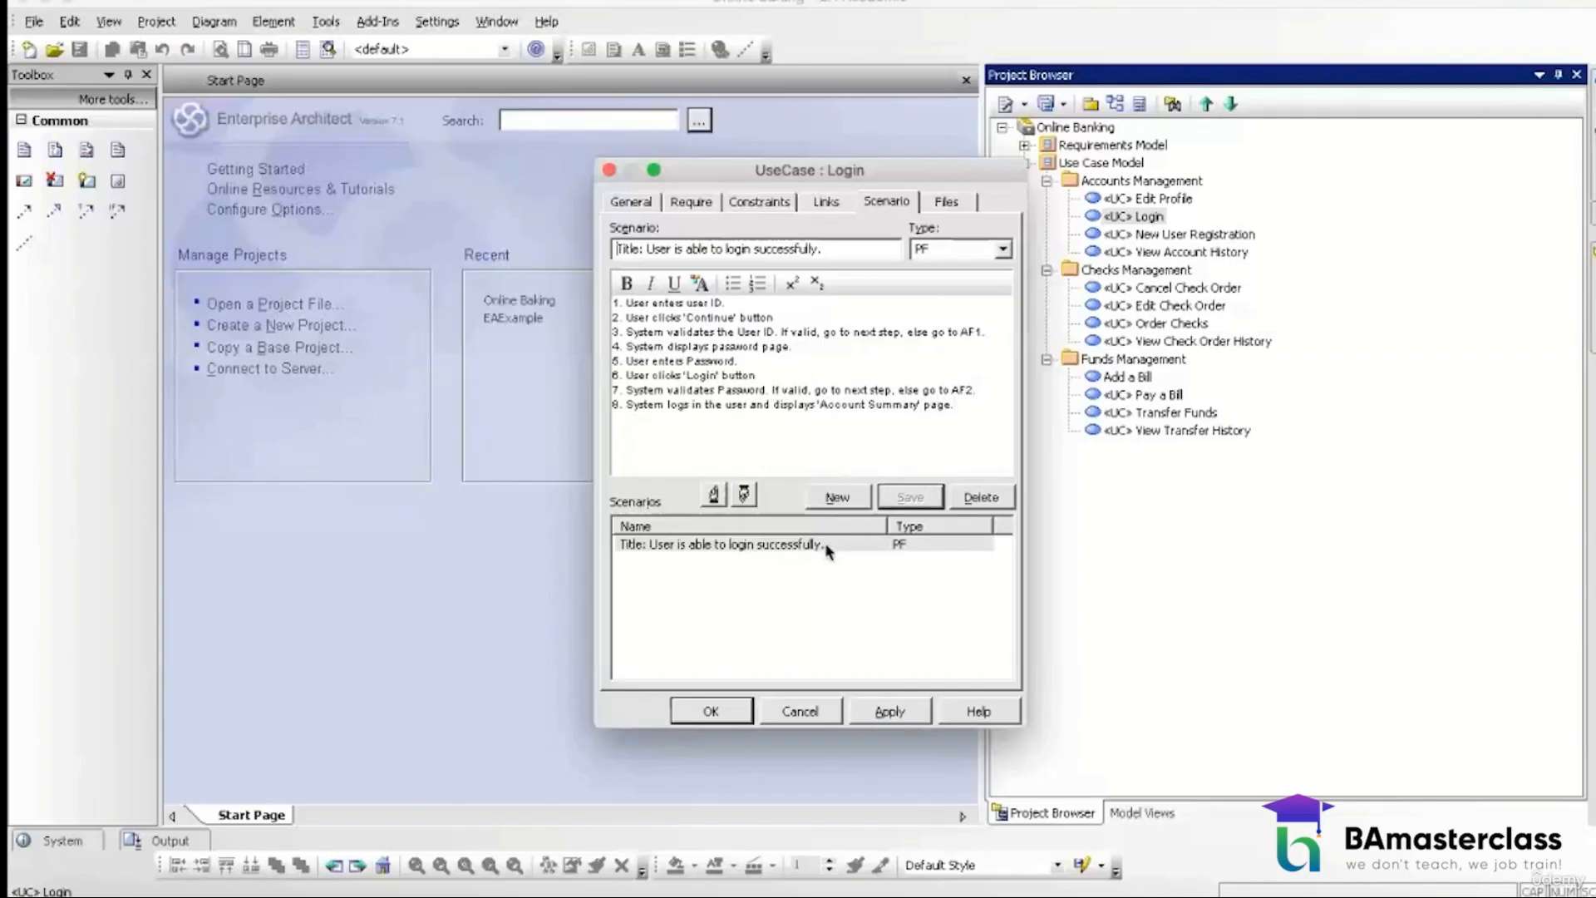
# Step: Create a new scenario of type AF1 named "Title: Invalid User ID"
pyautogui.click(850, 502)
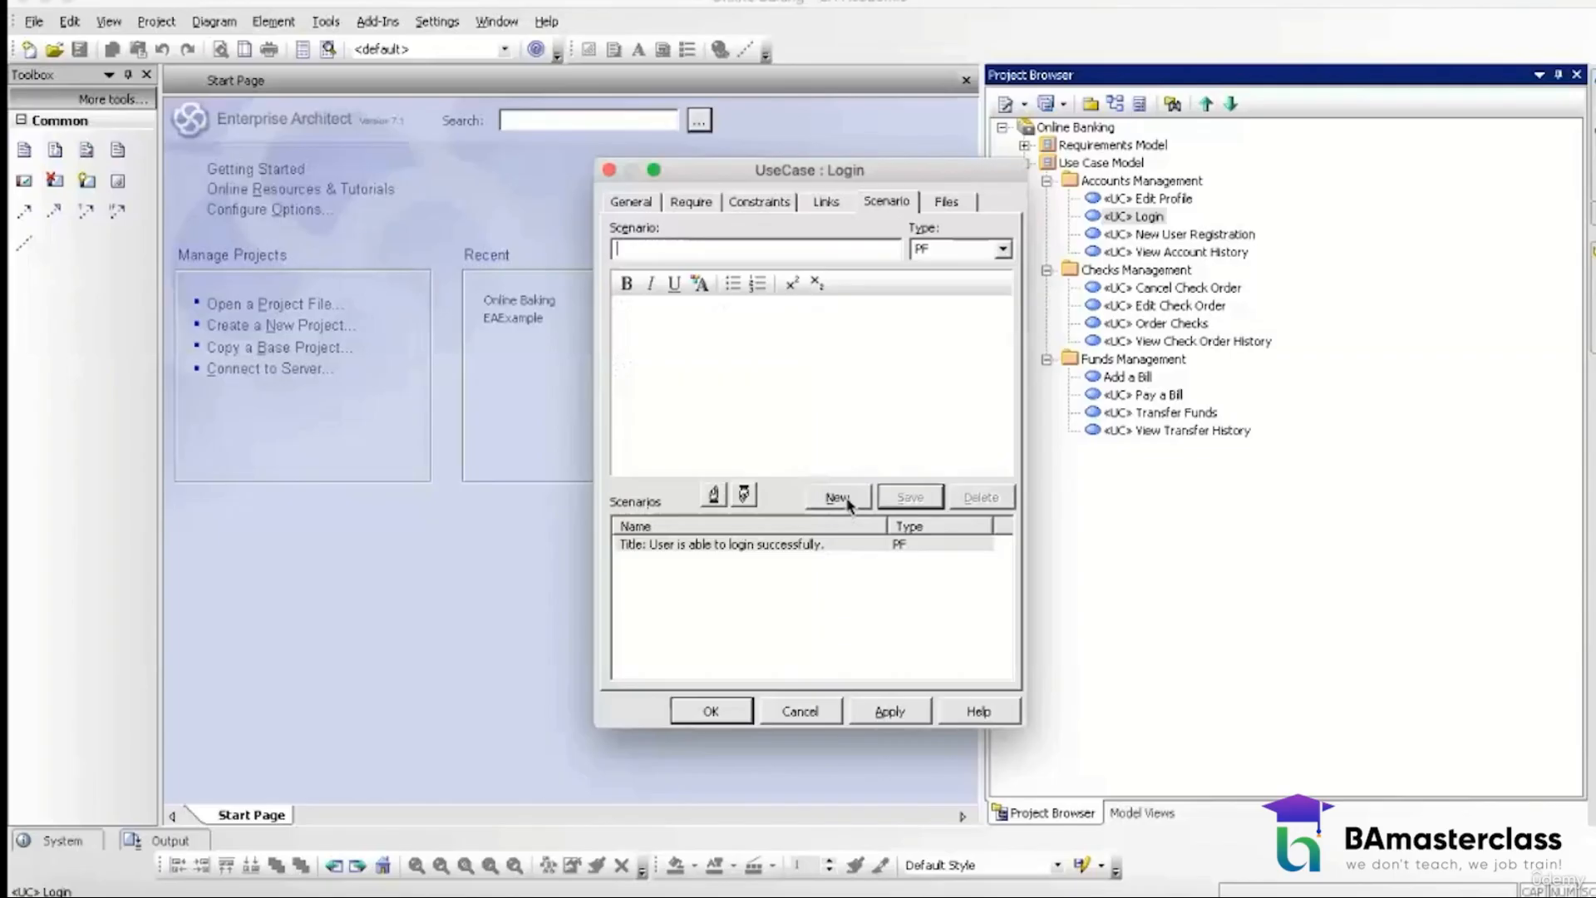
pyautogui.click(942, 249)
pyautogui.doubleClick(942, 248)
pyautogui.write('AF1')
pyautogui.click(749, 248)
pyautogui.write('Title: Invalid User ID')
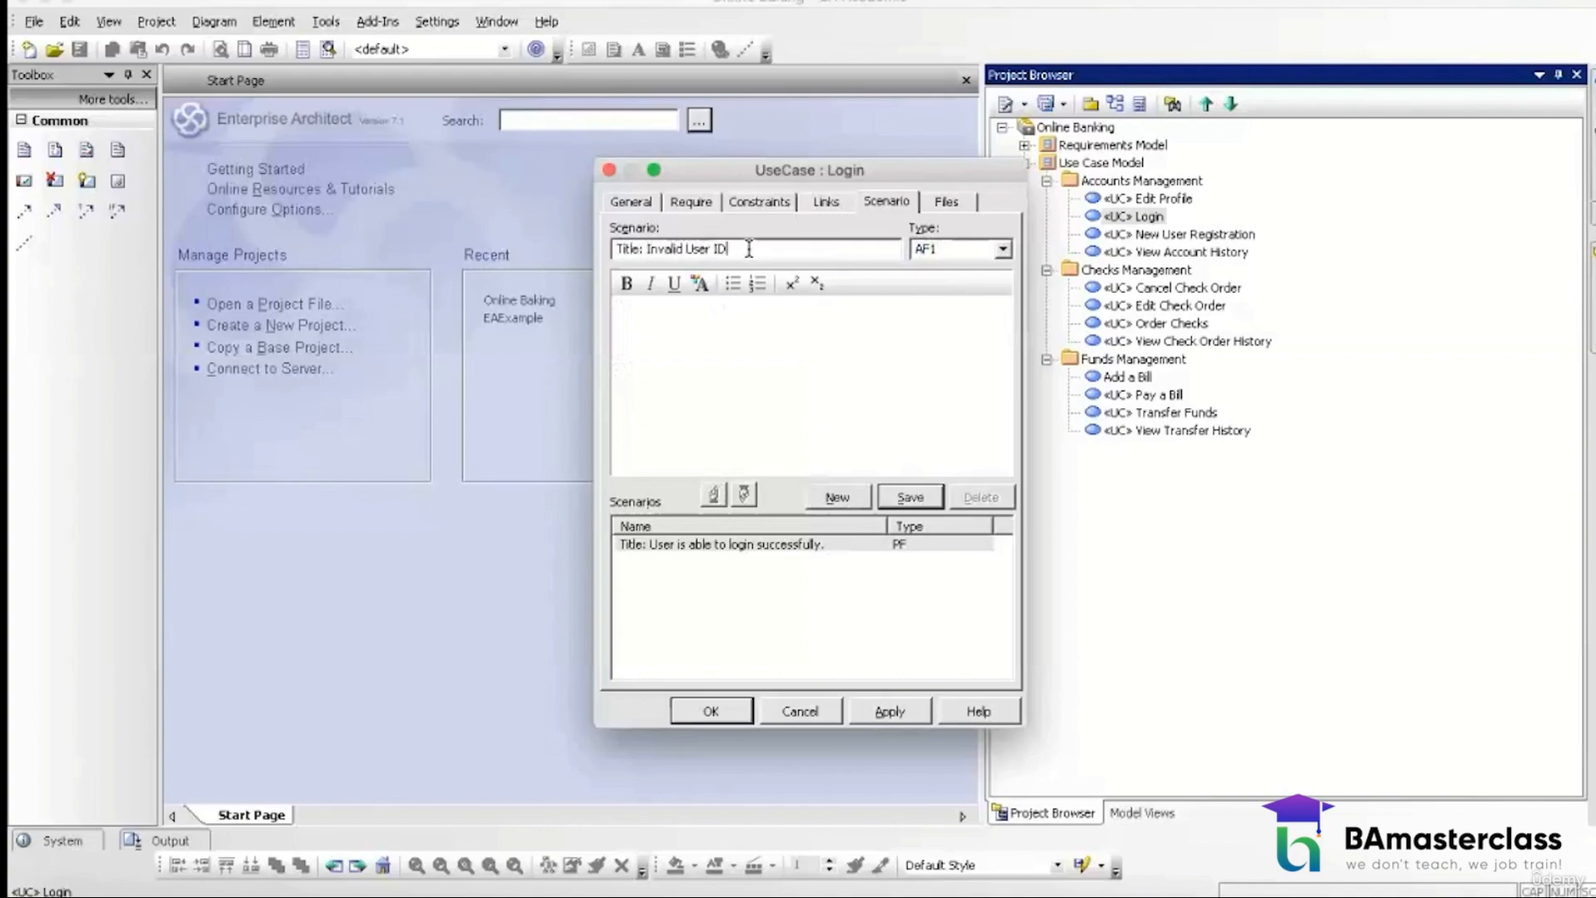
# Step: Write the first line of the AF1 scenario: "1. System notifies the user of invalid User ID."
pyautogui.click(700, 307)
pyautogui.write('1.')
pyautogui.write(' Systems')
pyautogui.write('notif')
pyautogui.write('ies the user')
pyautogui.write(' of inval')
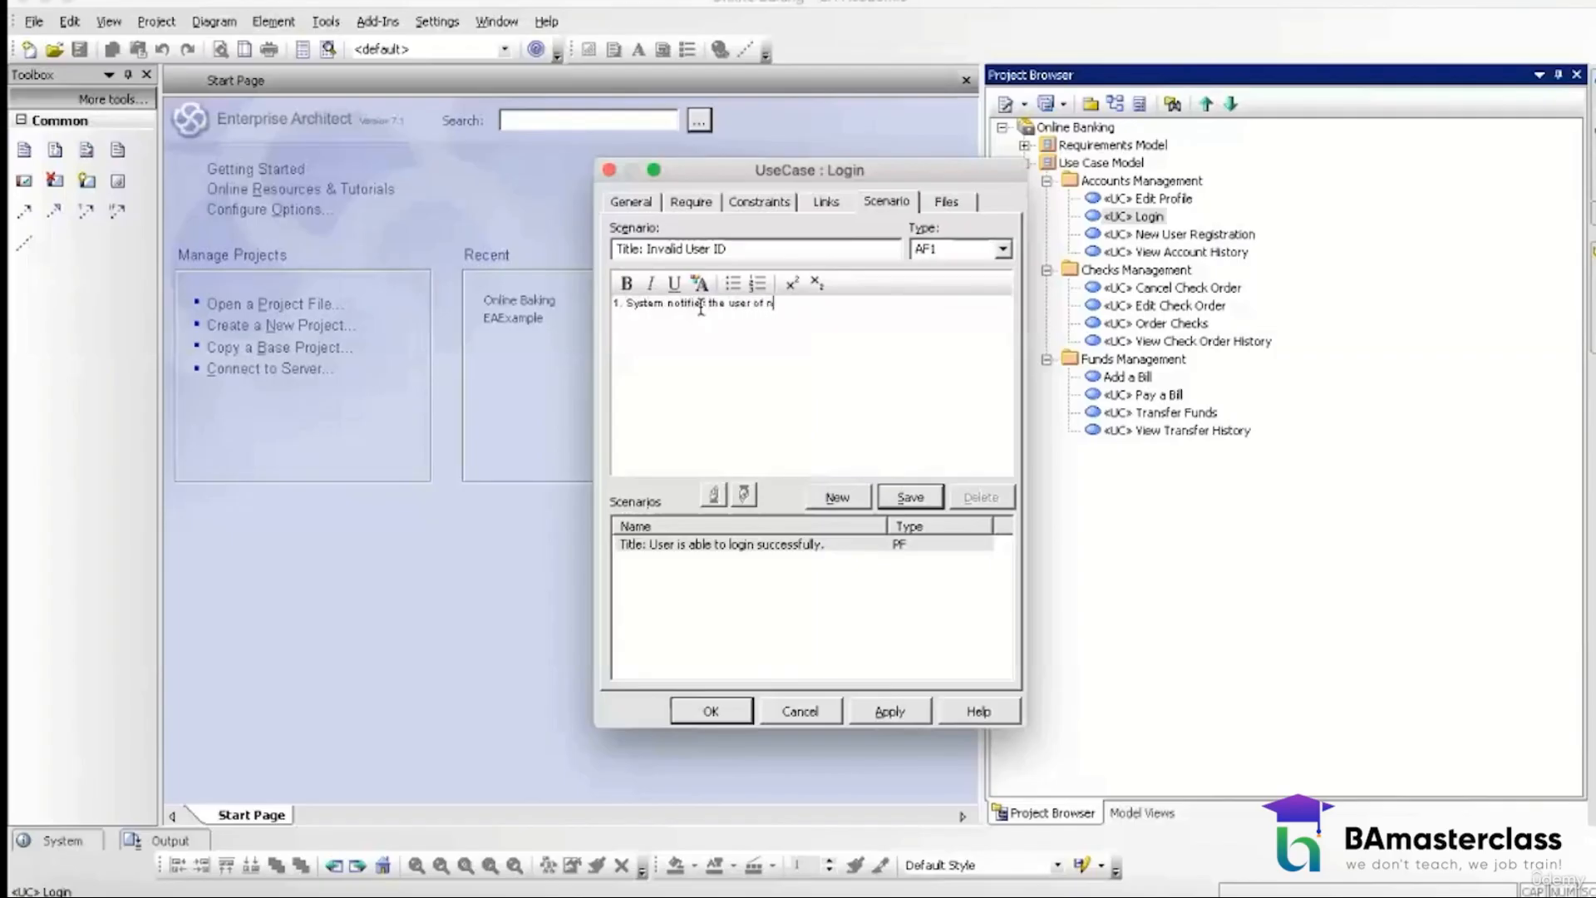
pyautogui.write('id user i')
pyautogui.press('BackSpace')
pyautogui.press('BackSpace')
pyautogui.press('BackSpace')
pyautogui.press('BackSpace')
pyautogui.press('BackSpace')
pyautogui.press('BackSpace')
pyautogui.write('User ID.')
pyautogui.press('Return')
# Step: Add the line "2. Go to Steep 1 of PF." and save the AF1 scenario
pyautogui.write('2. Go to Step')
pyautogui.press('BackSpace')
pyautogui.write('ep 1 of PF.')
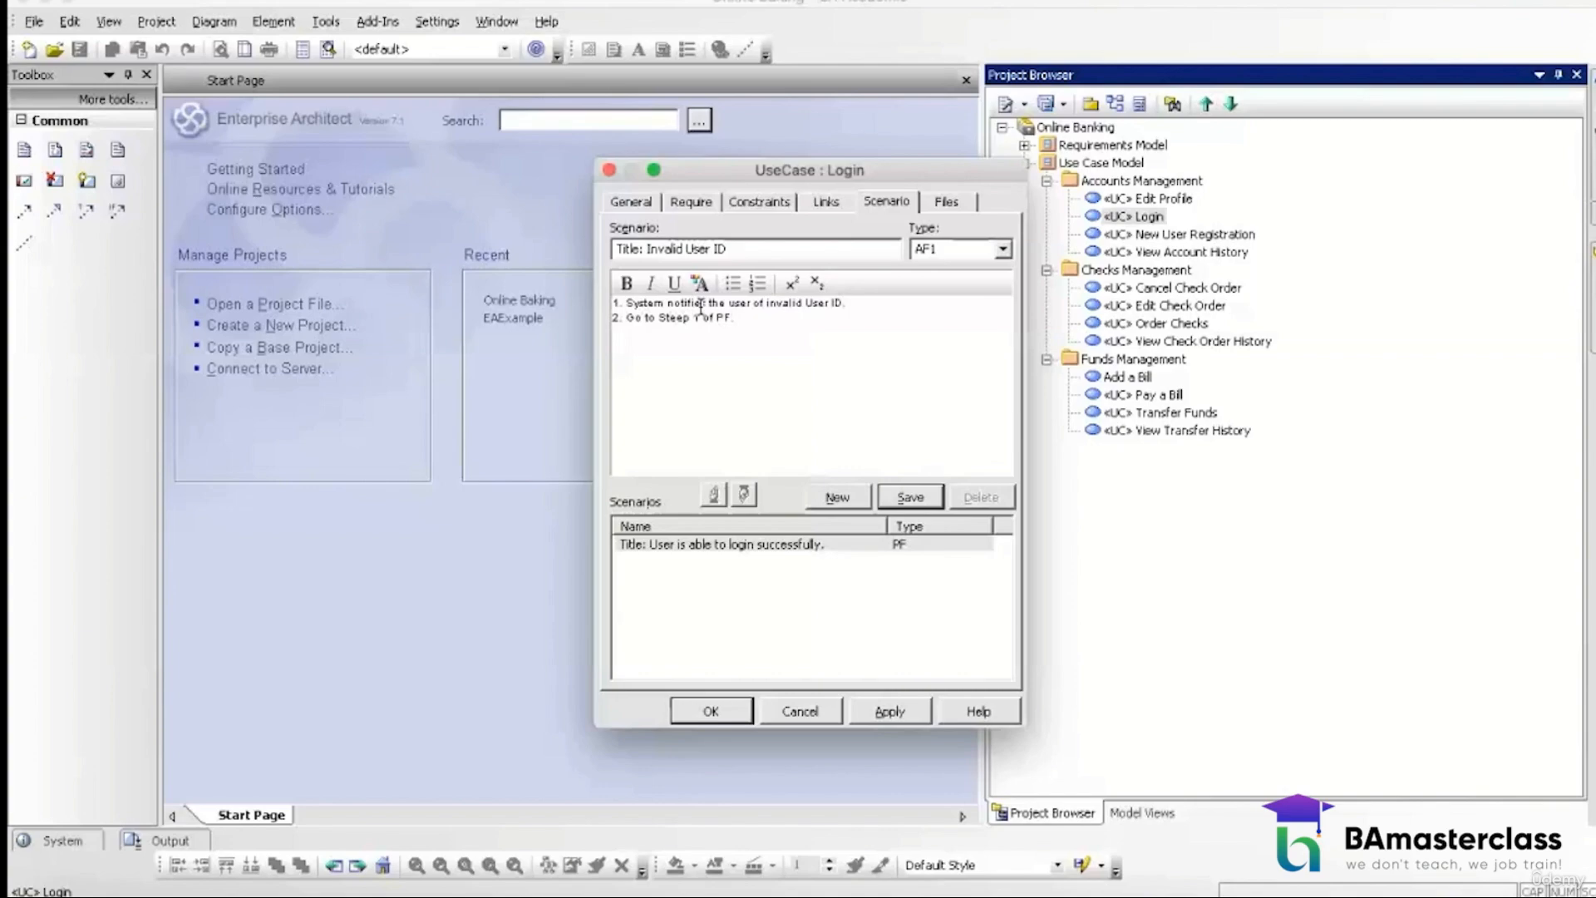
pyautogui.click(925, 498)
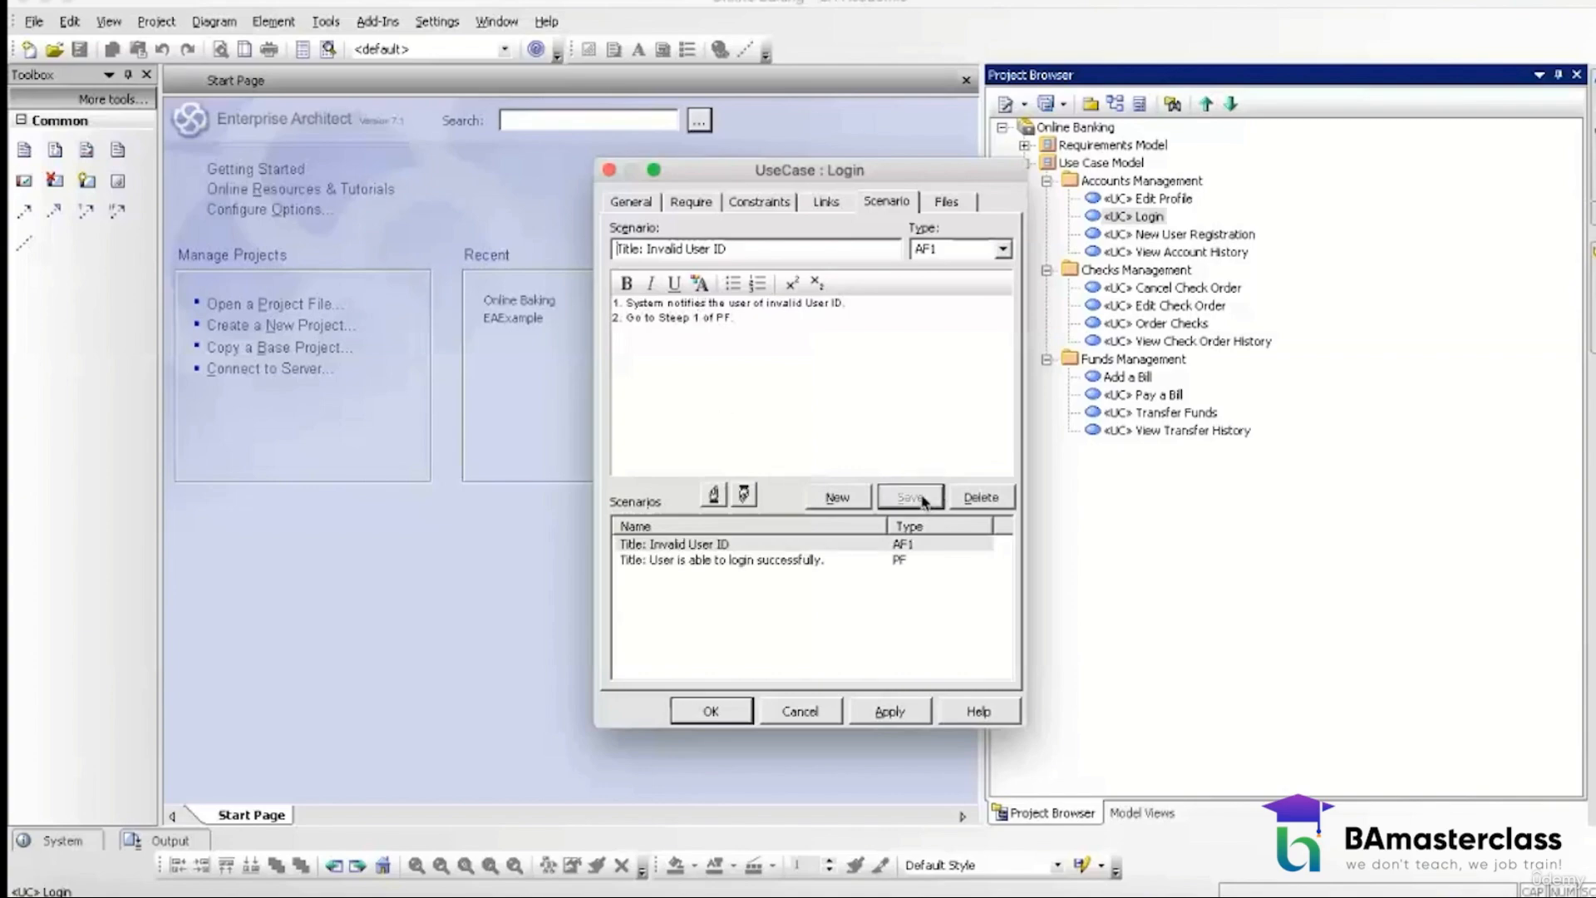
# Step: Create a new scenario of type AF2 named "Title: Invalid Password"
pyautogui.click(848, 496)
pyautogui.click(950, 249)
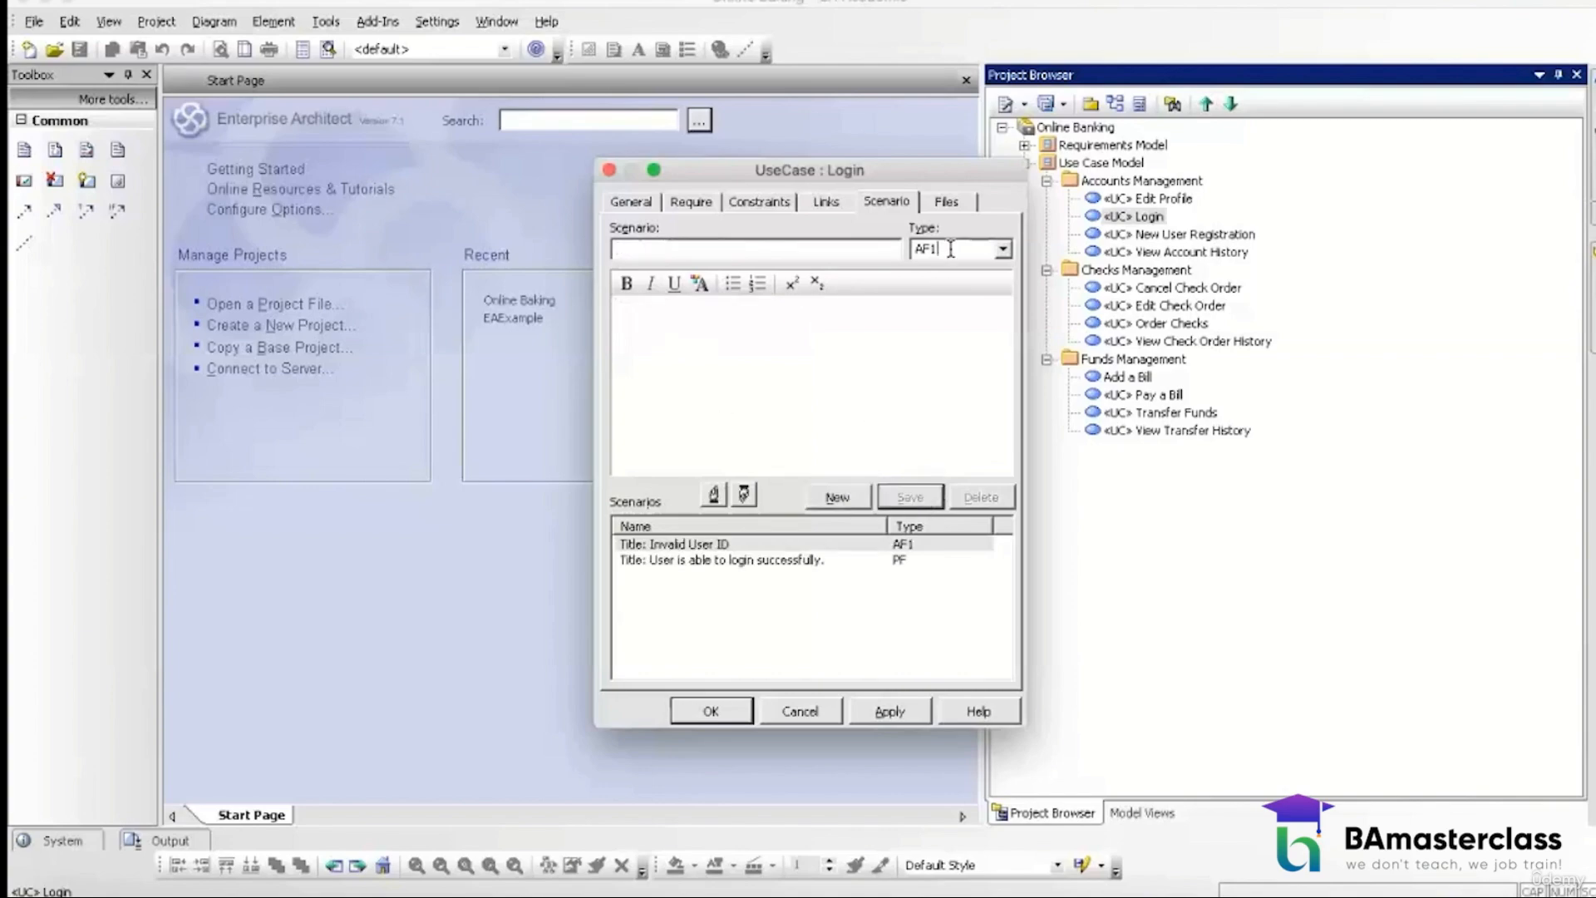
pyautogui.press('BackSpace')
pyautogui.write('2')
pyautogui.click(753, 249)
pyautogui.write('Title: Invalid')
pyautogui.write('Password')
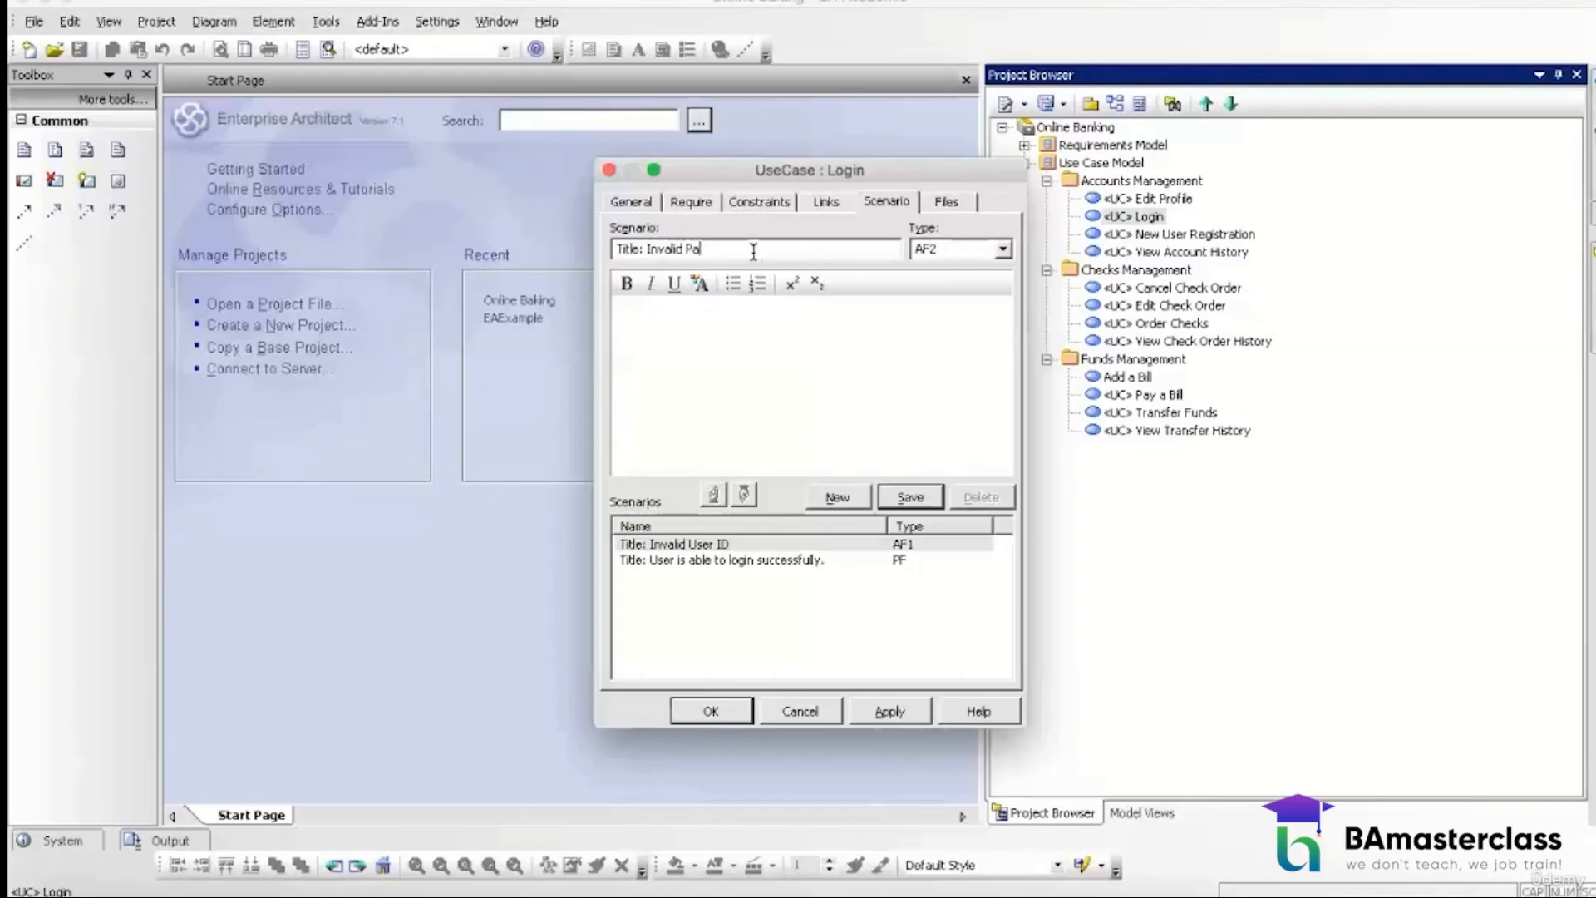
# Step: Write the AF2 line "1. System calculates password failure count. If password failure count is <3, go to next step, else go to EF1."
pyautogui.click(703, 328)
pyautogui.write('1. System calculates pass')
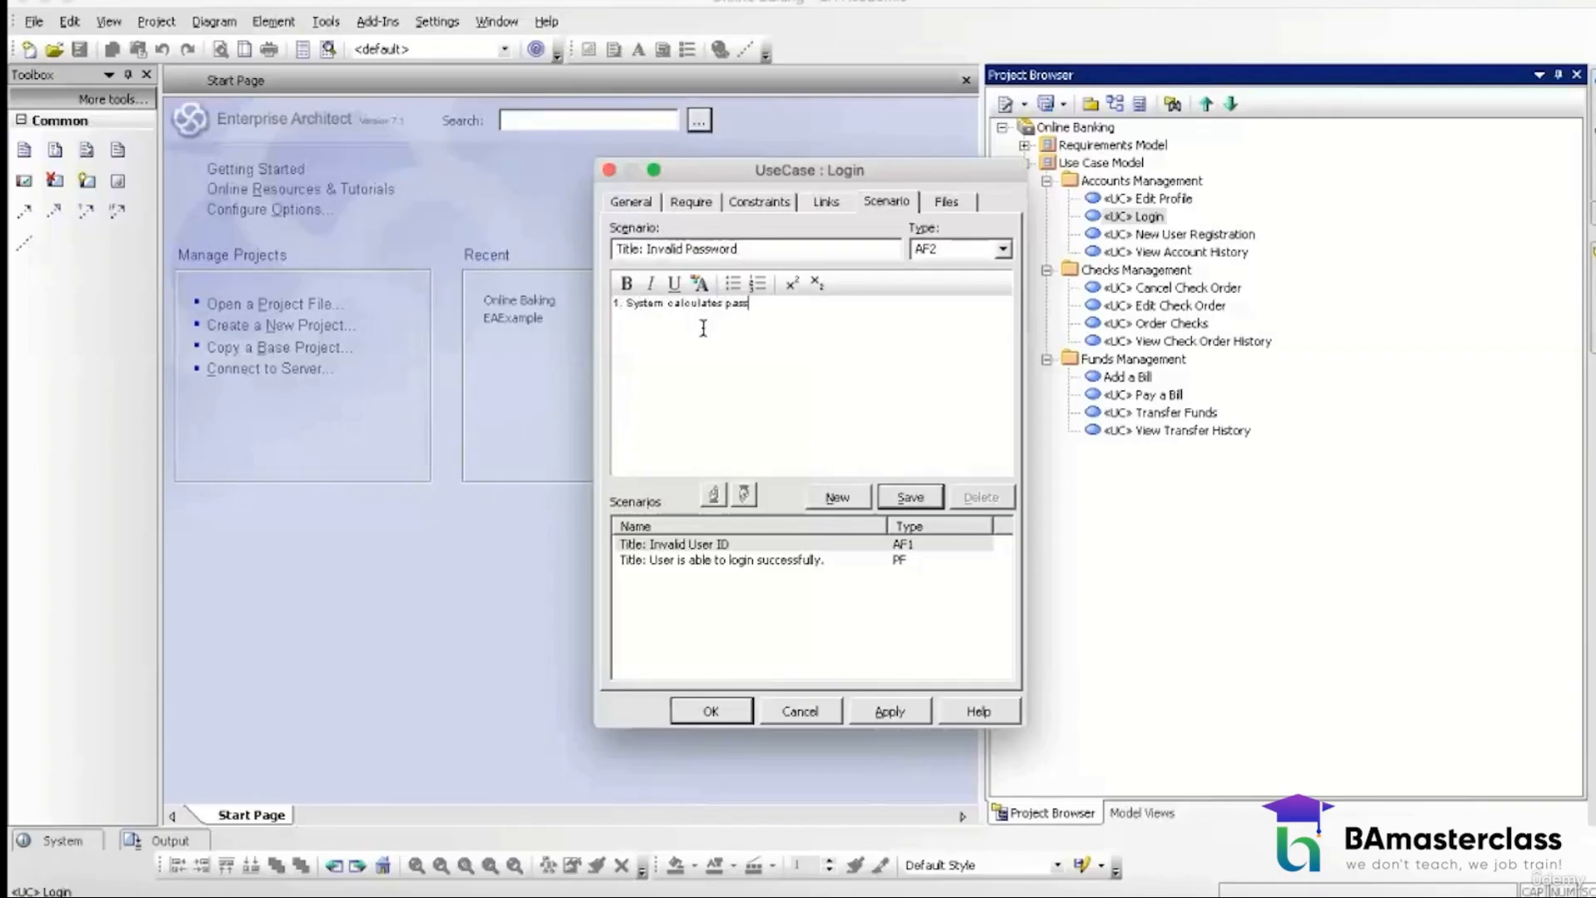
pyautogui.write('wrod failure count. If password failure coun')
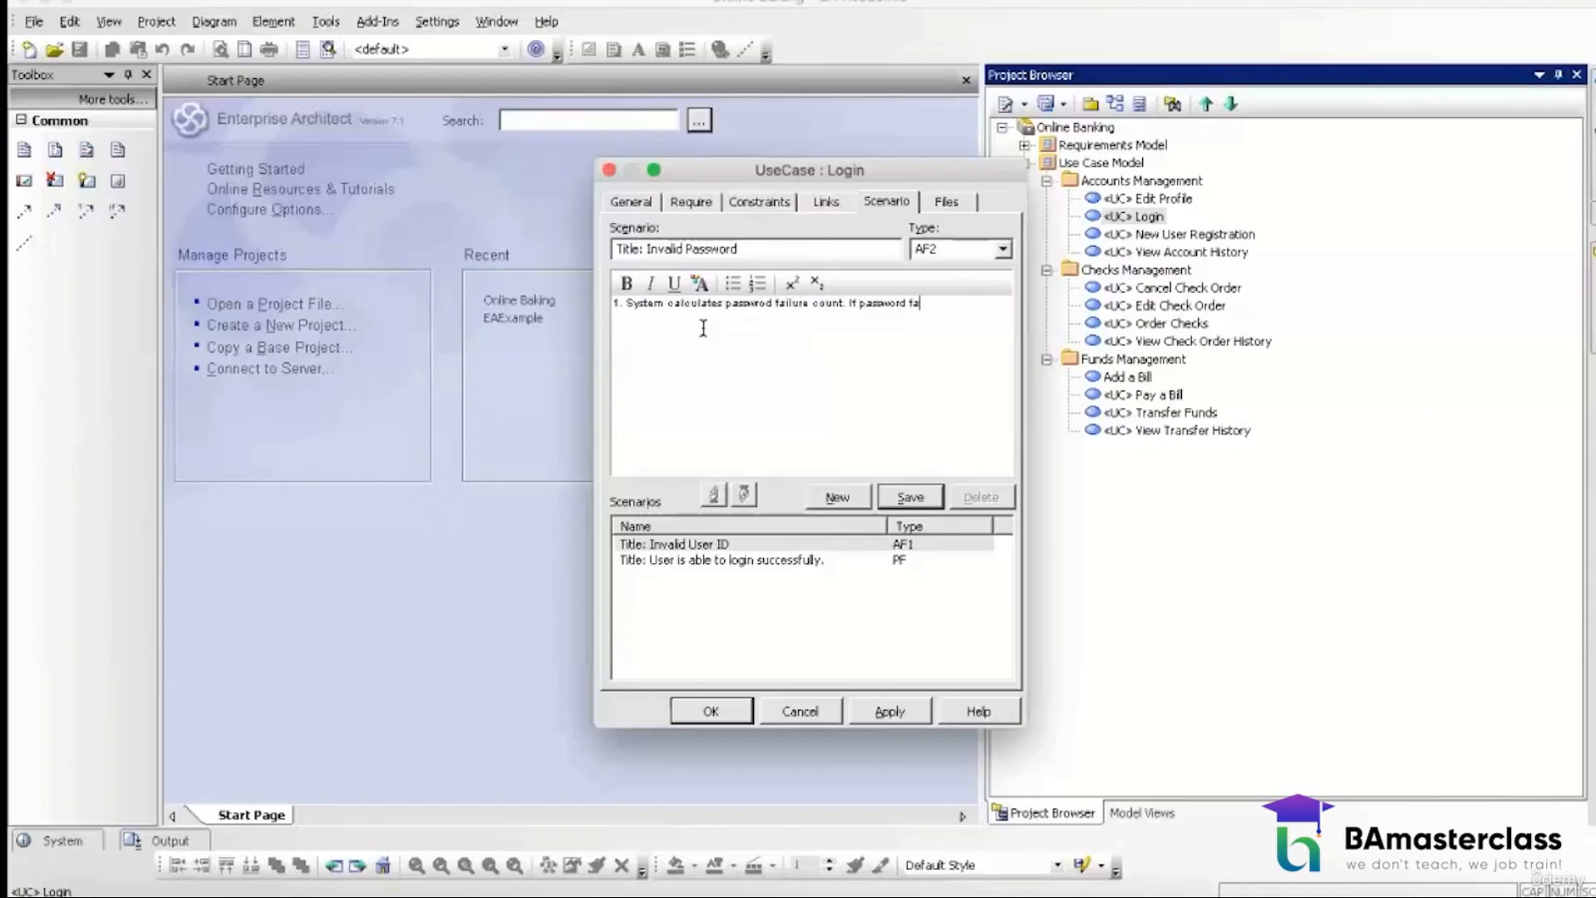
pyautogui.write('t is <3, go to next step, else go to EF1.')
pyautogui.press('Return')
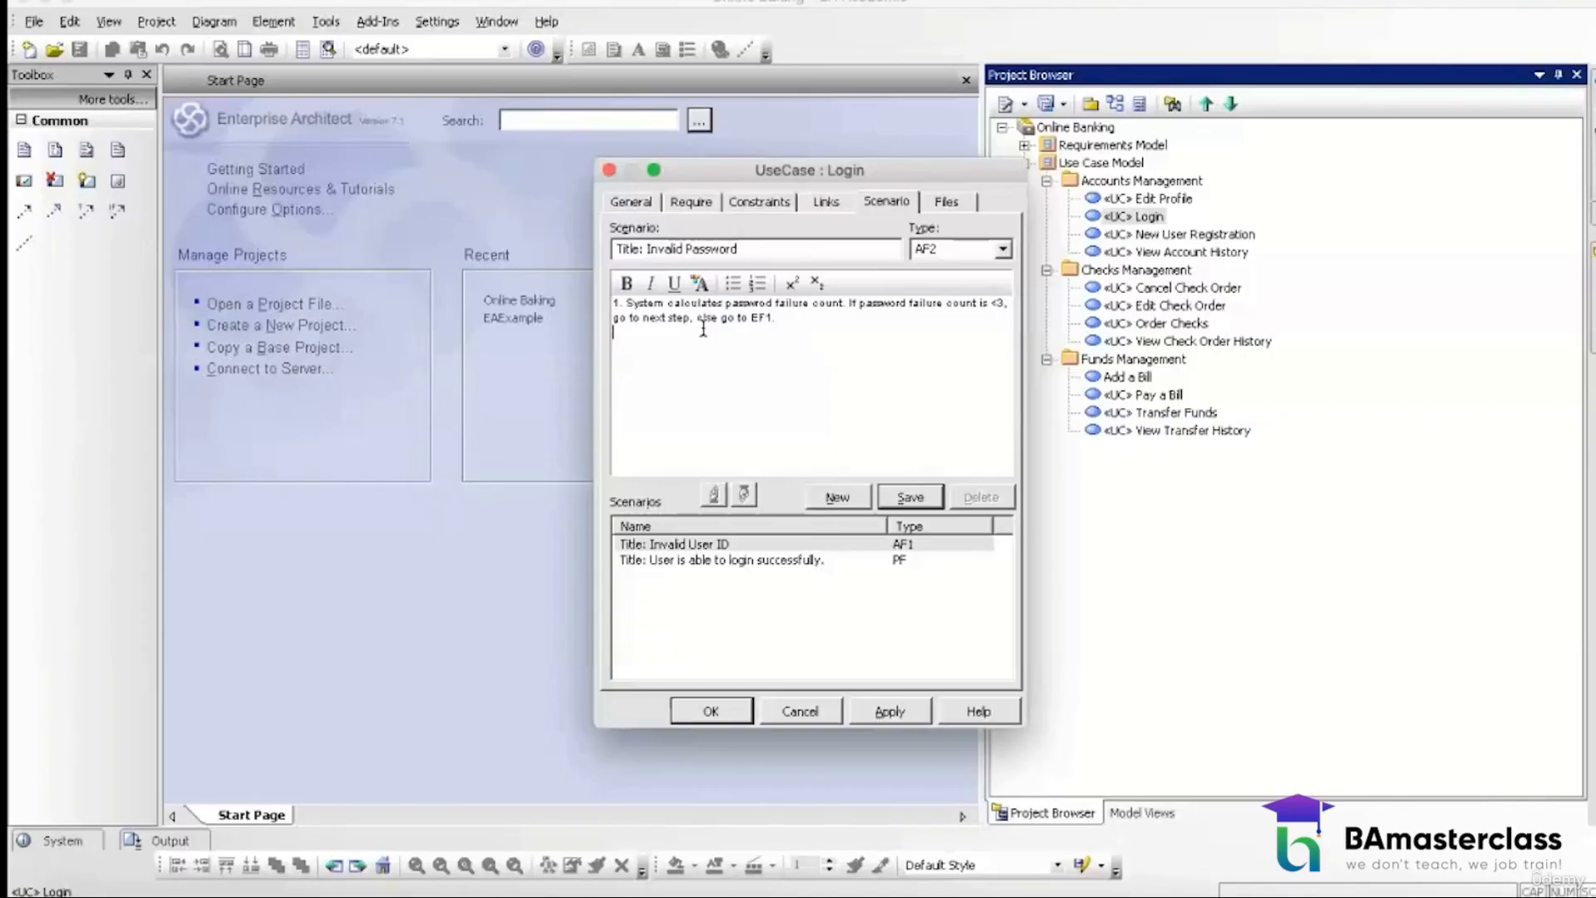
# Step: Add the AF2 lines "2. System notifies user of invalid password." and "4. Go to step 5 of PF", saving the scenario
pyautogui.write('2. System notifies user of invalid password.')
pyautogui.press('Return')
pyautogui.write('4. G')
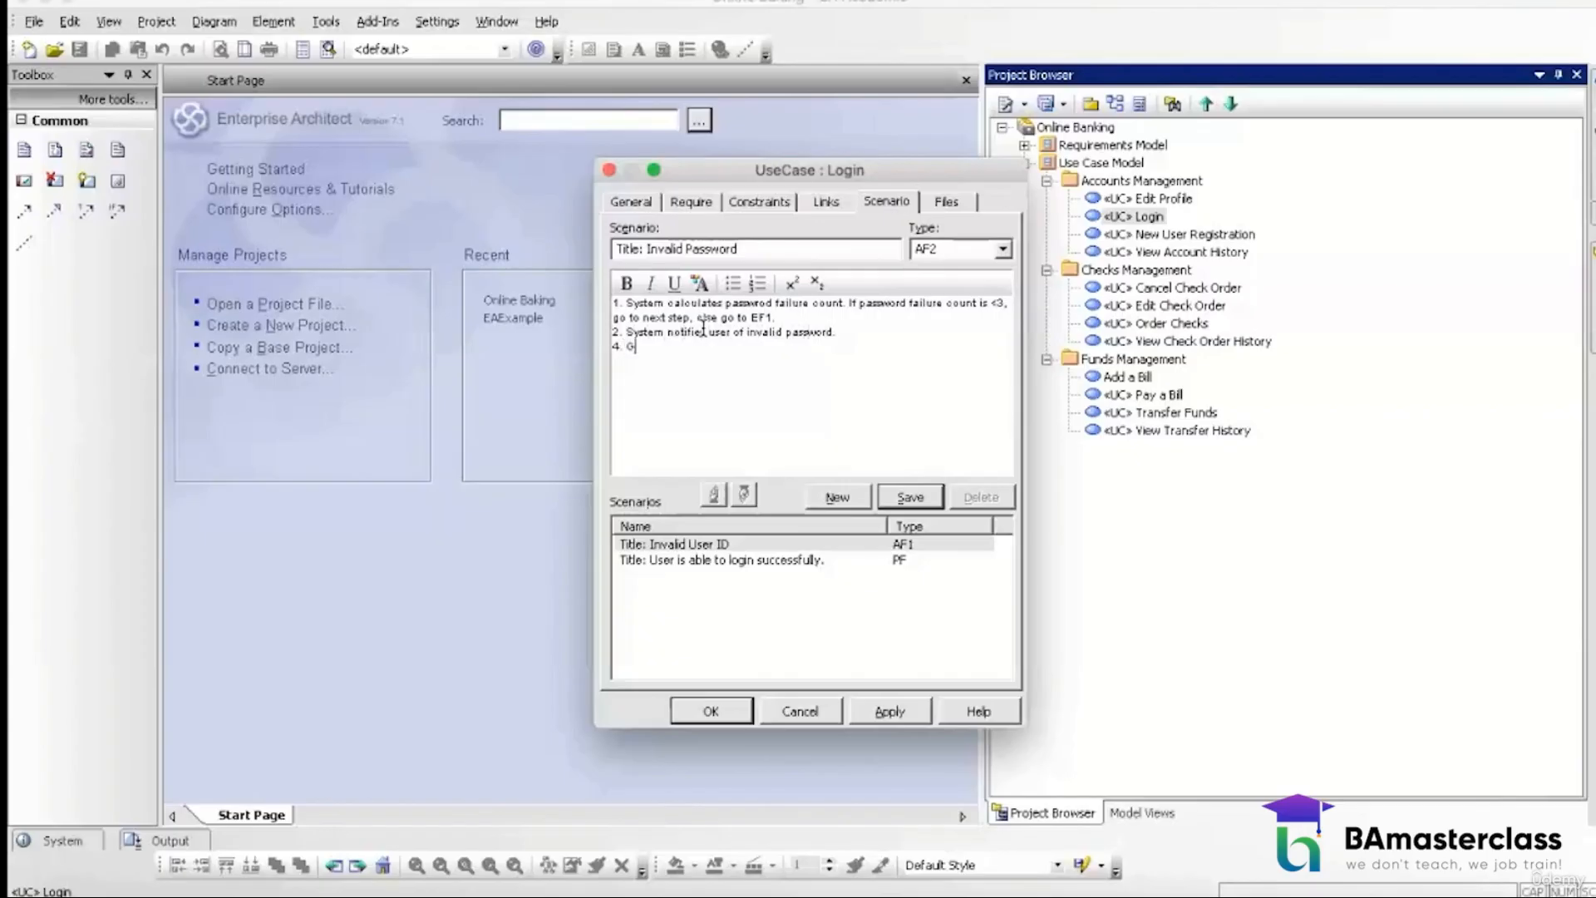
pyautogui.write('o to step 5 of PF')
pyautogui.click(906, 502)
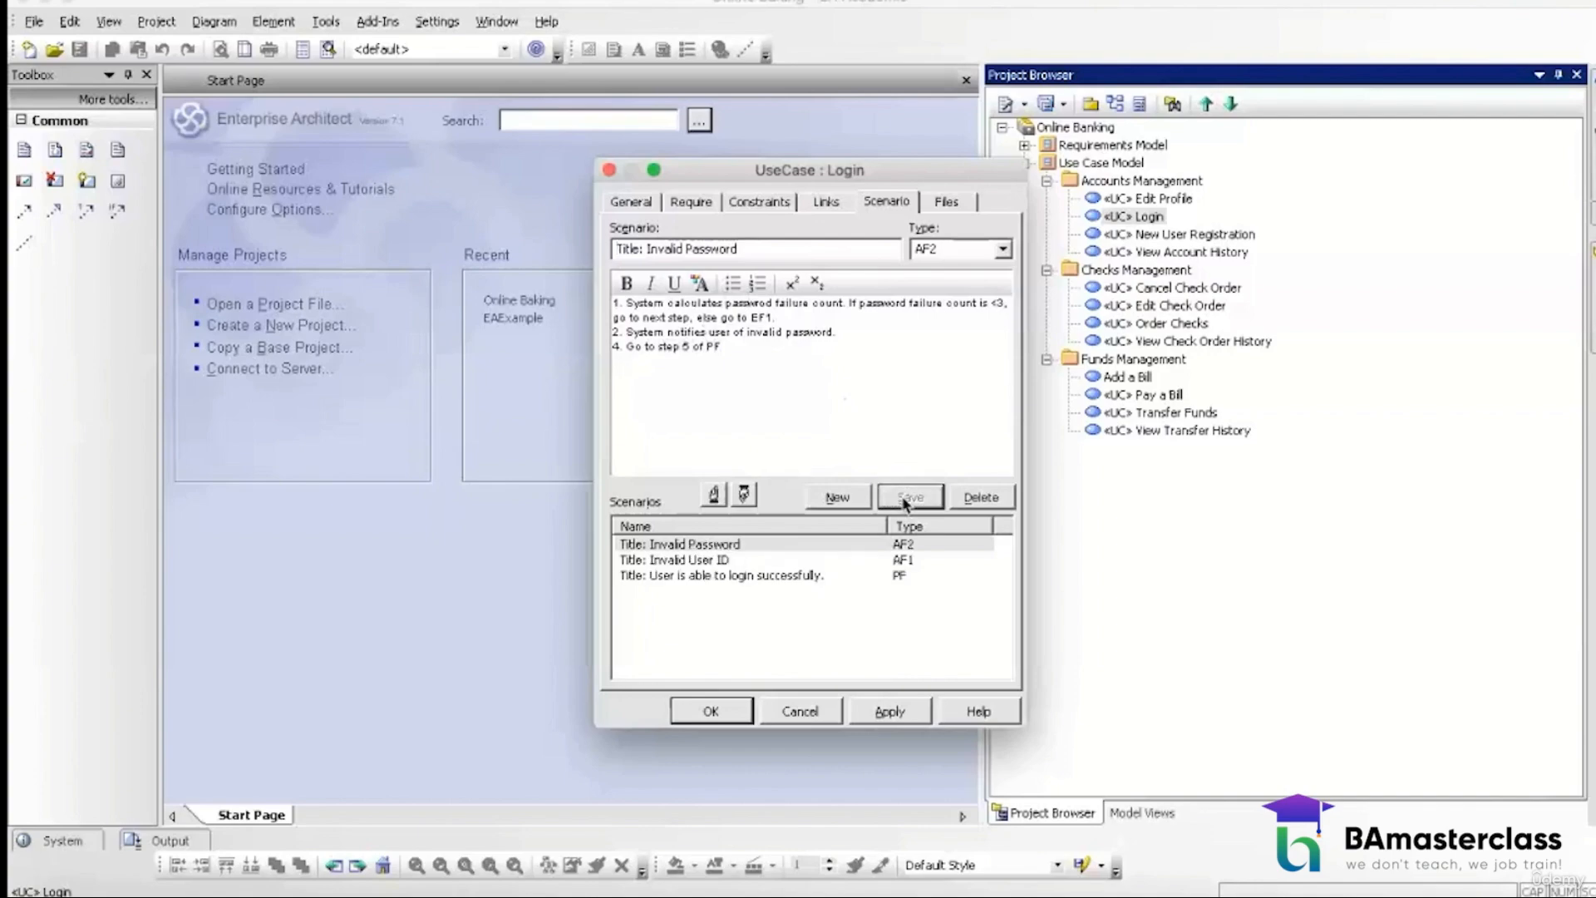
# Step: Create a new scenario of type EF1 named "Title: Password Failure Count=3"
pyautogui.click(846, 498)
pyautogui.moveTo(964, 251); pyautogui.dragTo(740, 244)
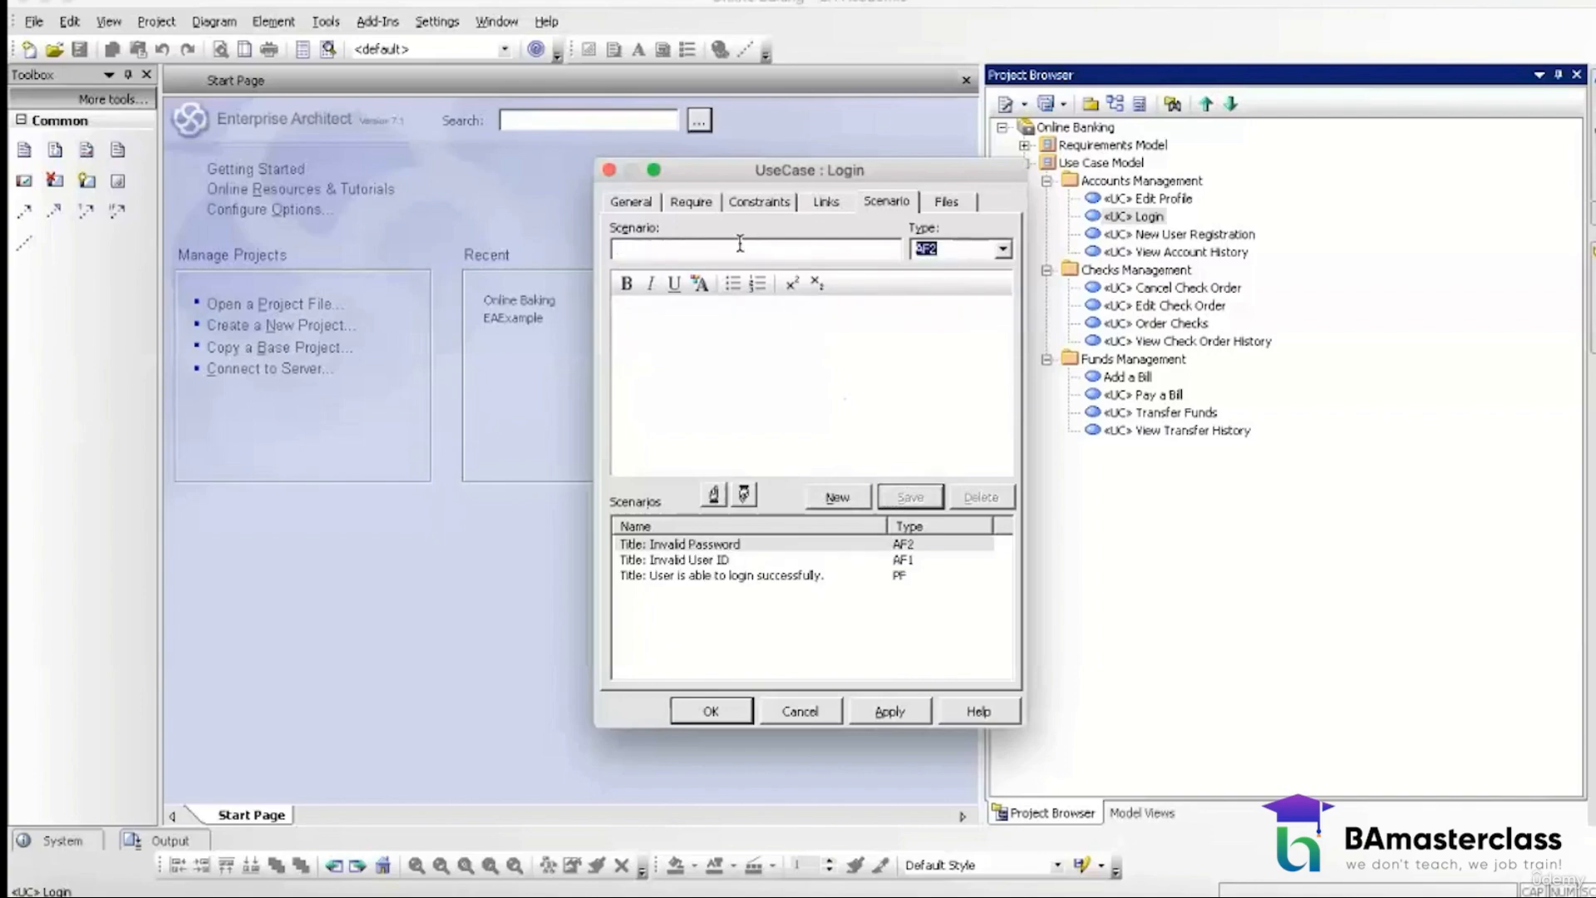
pyautogui.write('EF1')
pyautogui.click(740, 243)
pyautogui.write('Title')
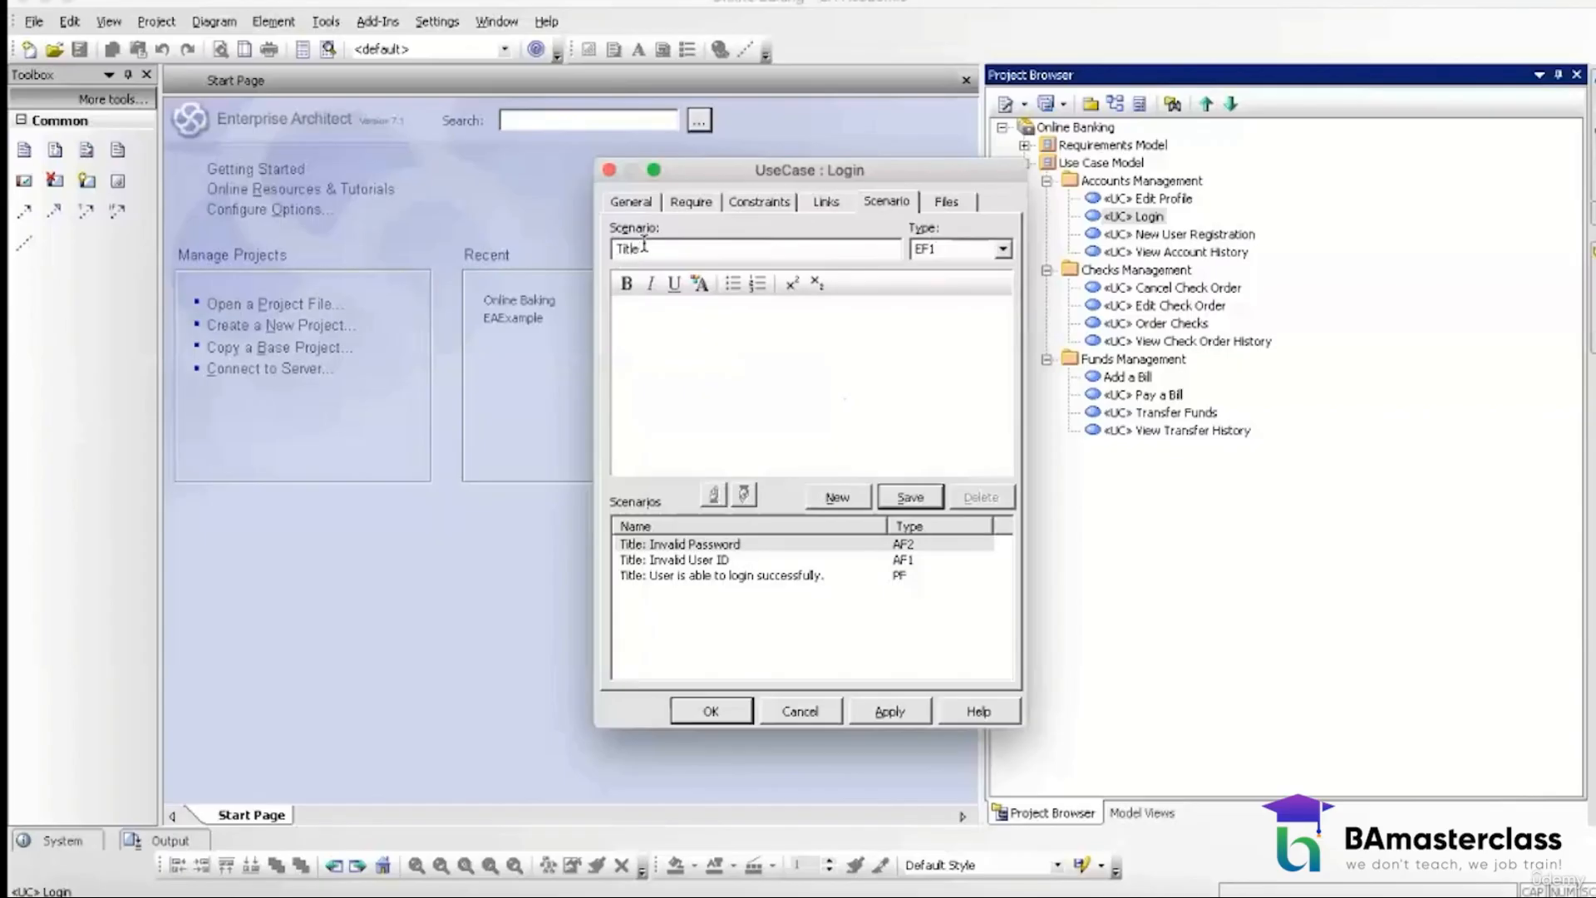
pyautogui.write(': Password Failure')
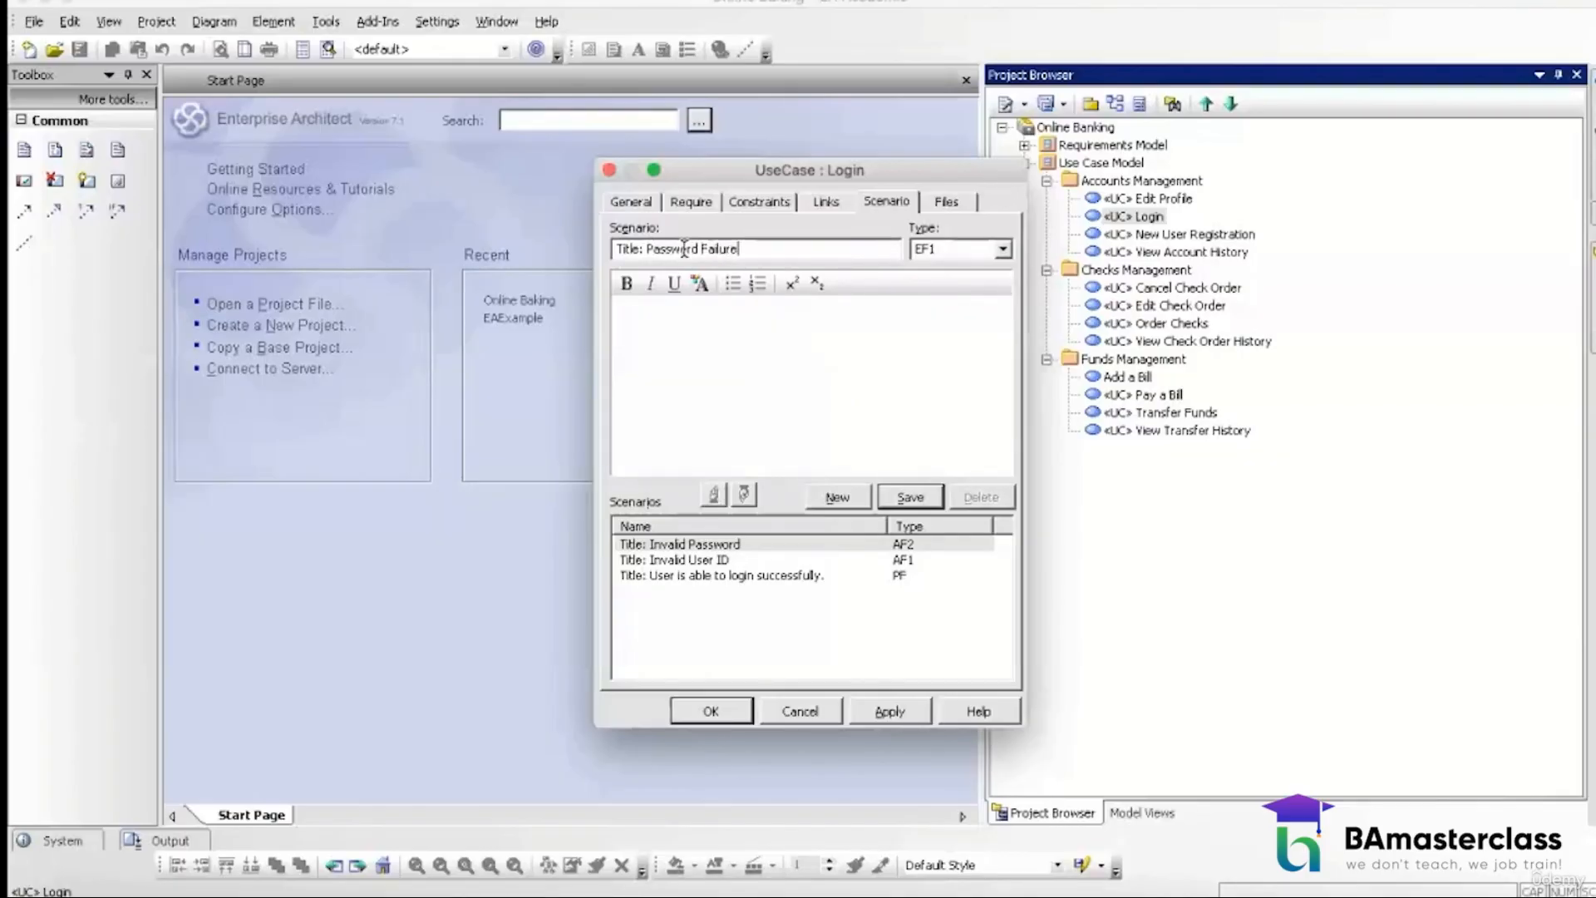
pyautogui.write(' Count=3')
# Step: Write the EF1 line "1. System locks the account and notifies the user to contact Customer Service Associate" and save the scenario
pyautogui.click(701, 330)
pyautogui.write('1. System locks the account and n')
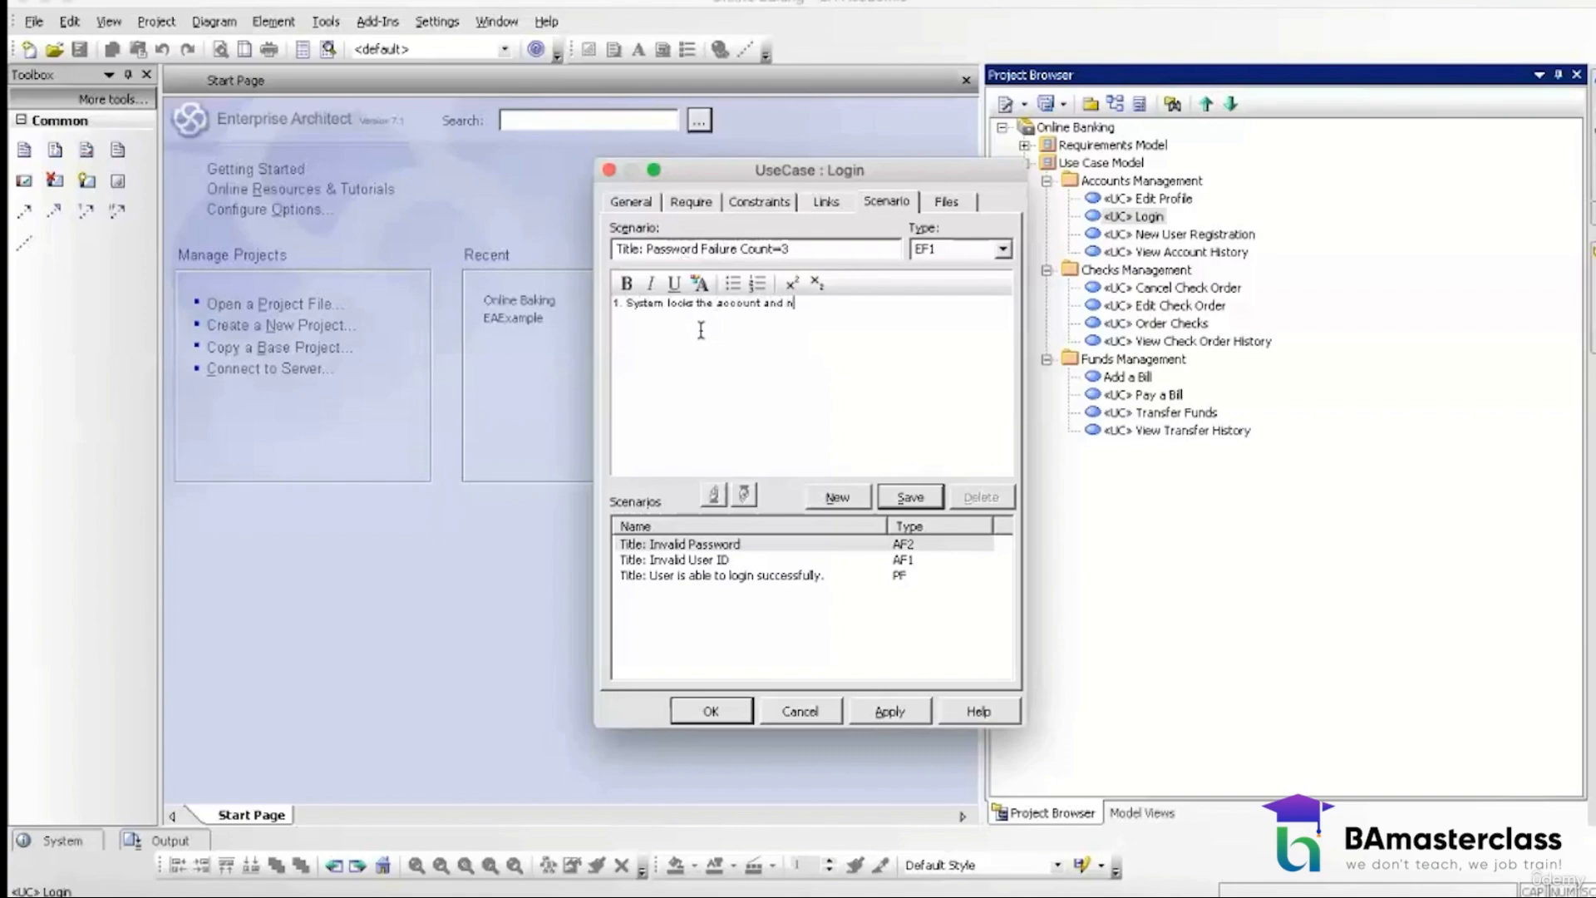
pyautogui.write('otifies the user to contact Customer Se')
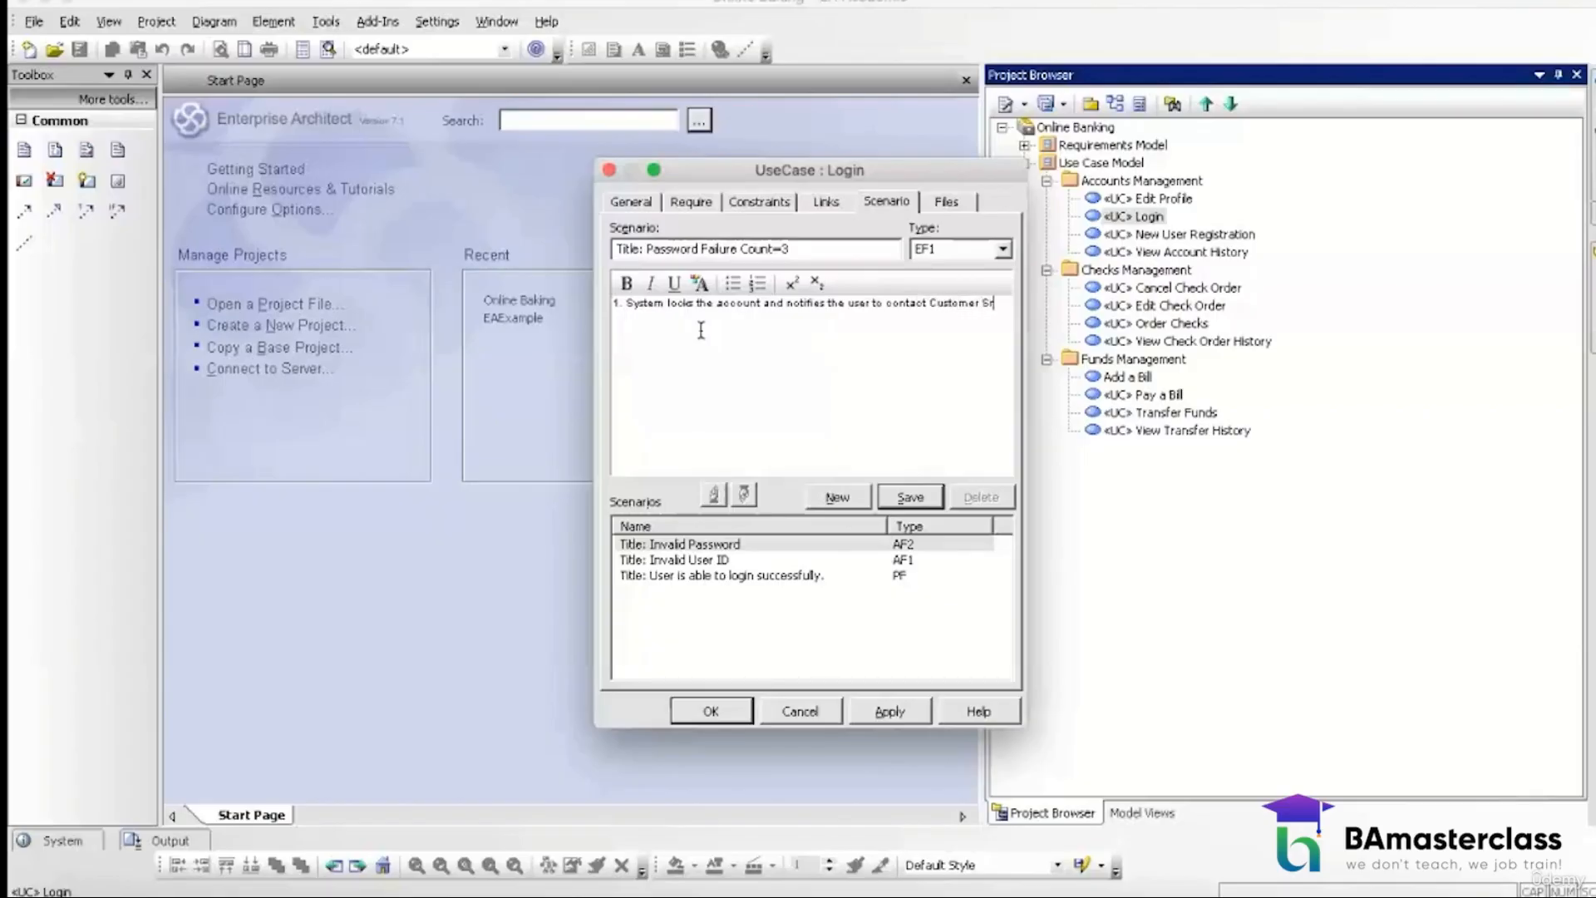
pyautogui.write('rvice Associate')
pyautogui.click(910, 497)
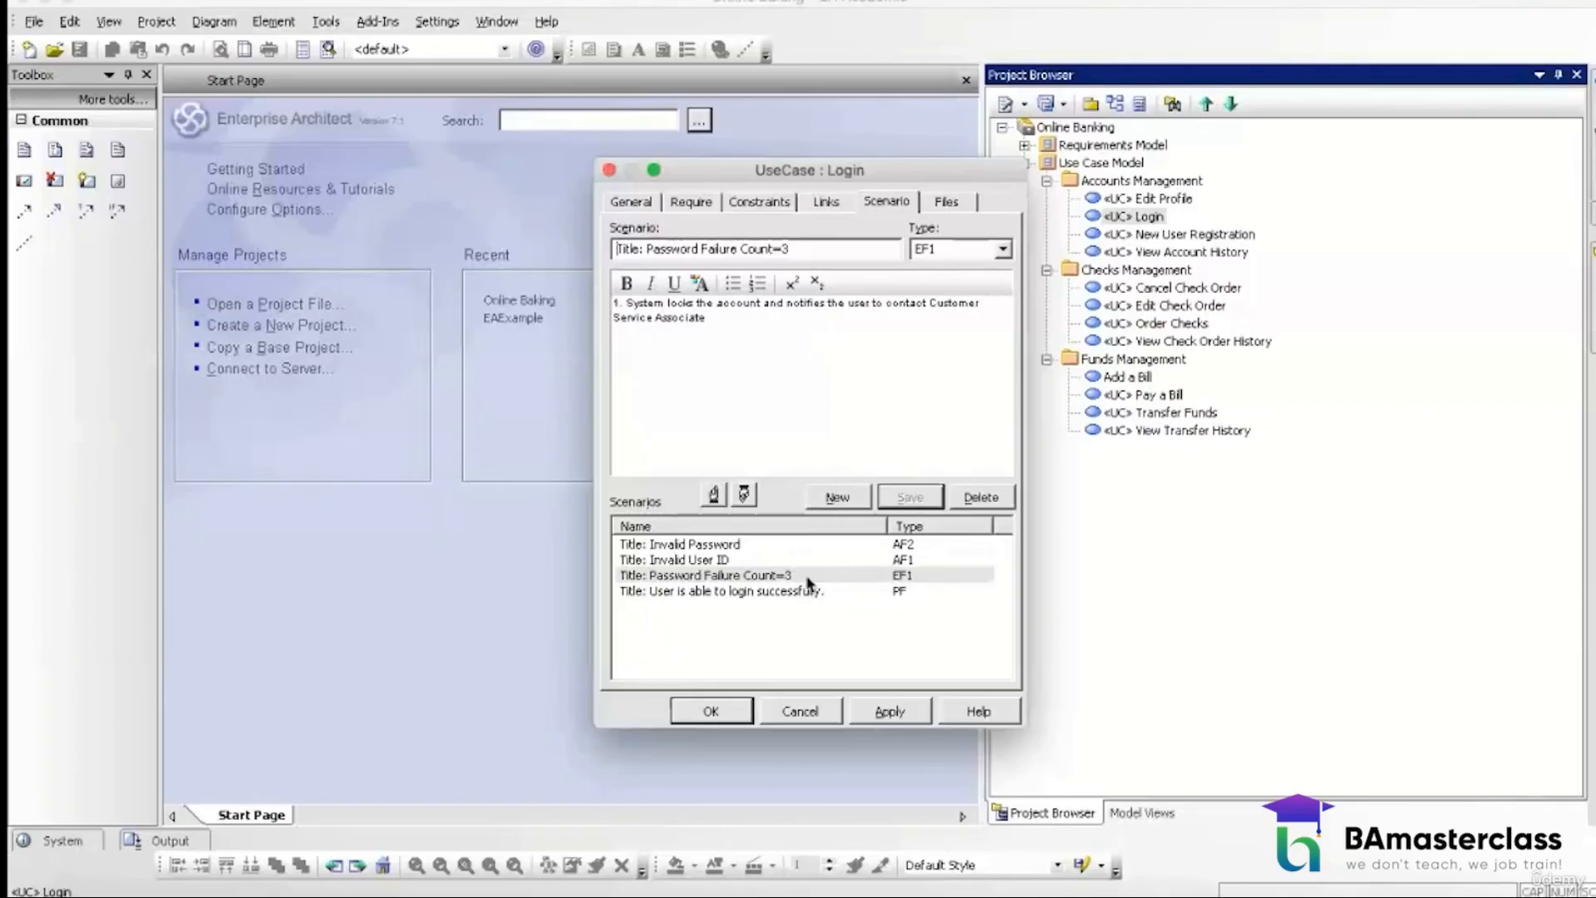
# Step: Reorder the Login scenarios as PF, AF1, AF2, EF1, and apply the use case changes
pyautogui.click(765, 591)
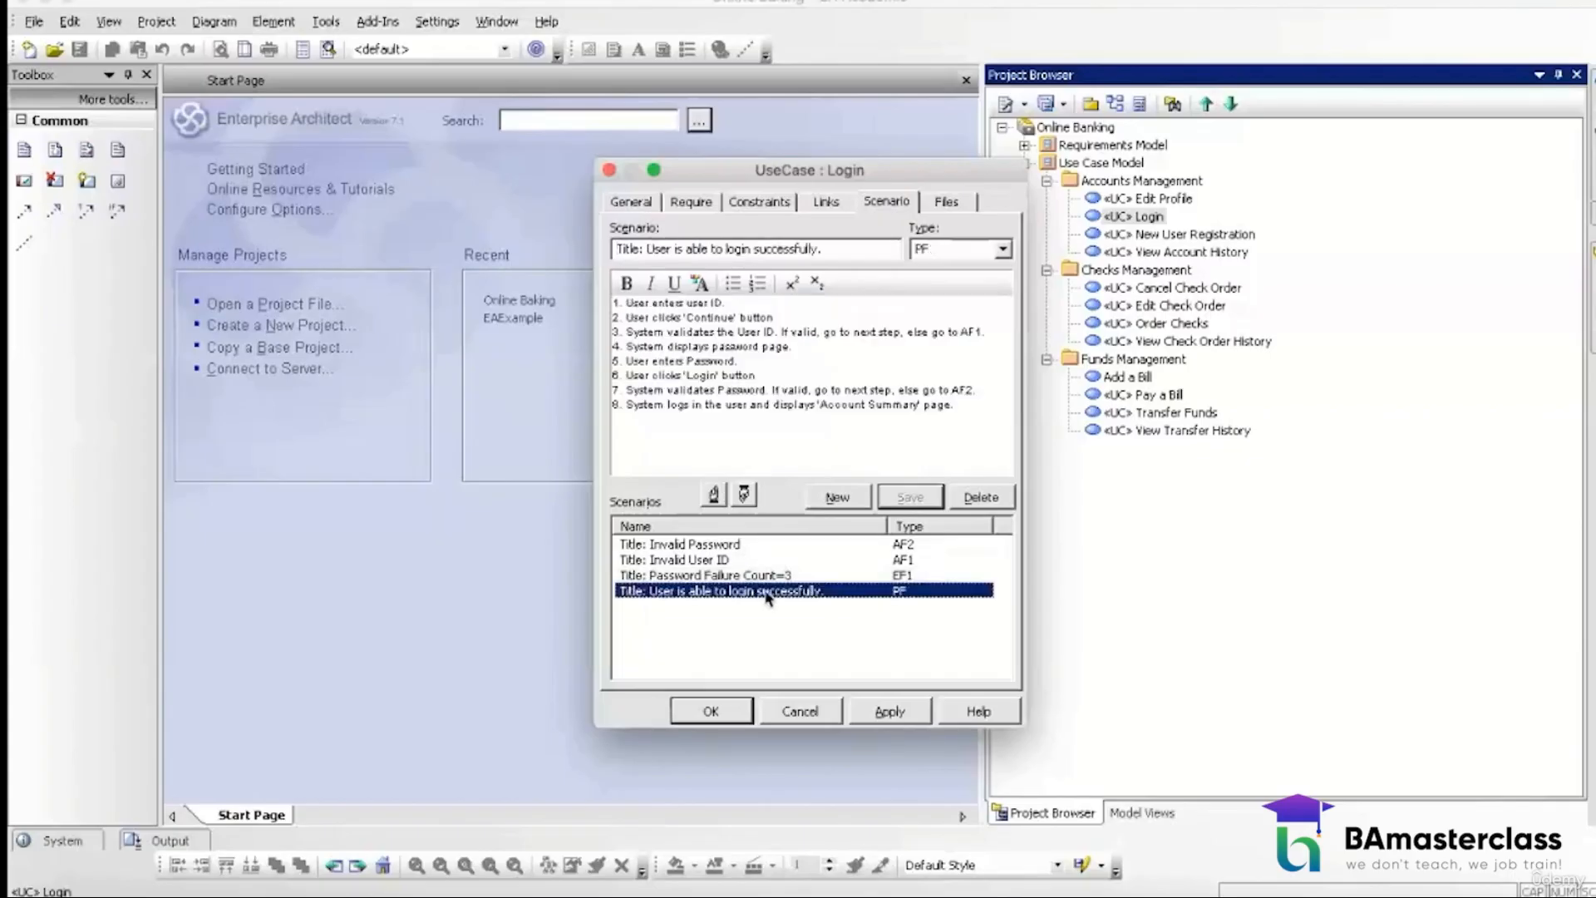
pyautogui.click(713, 496)
pyautogui.click(714, 496)
pyautogui.click(713, 496)
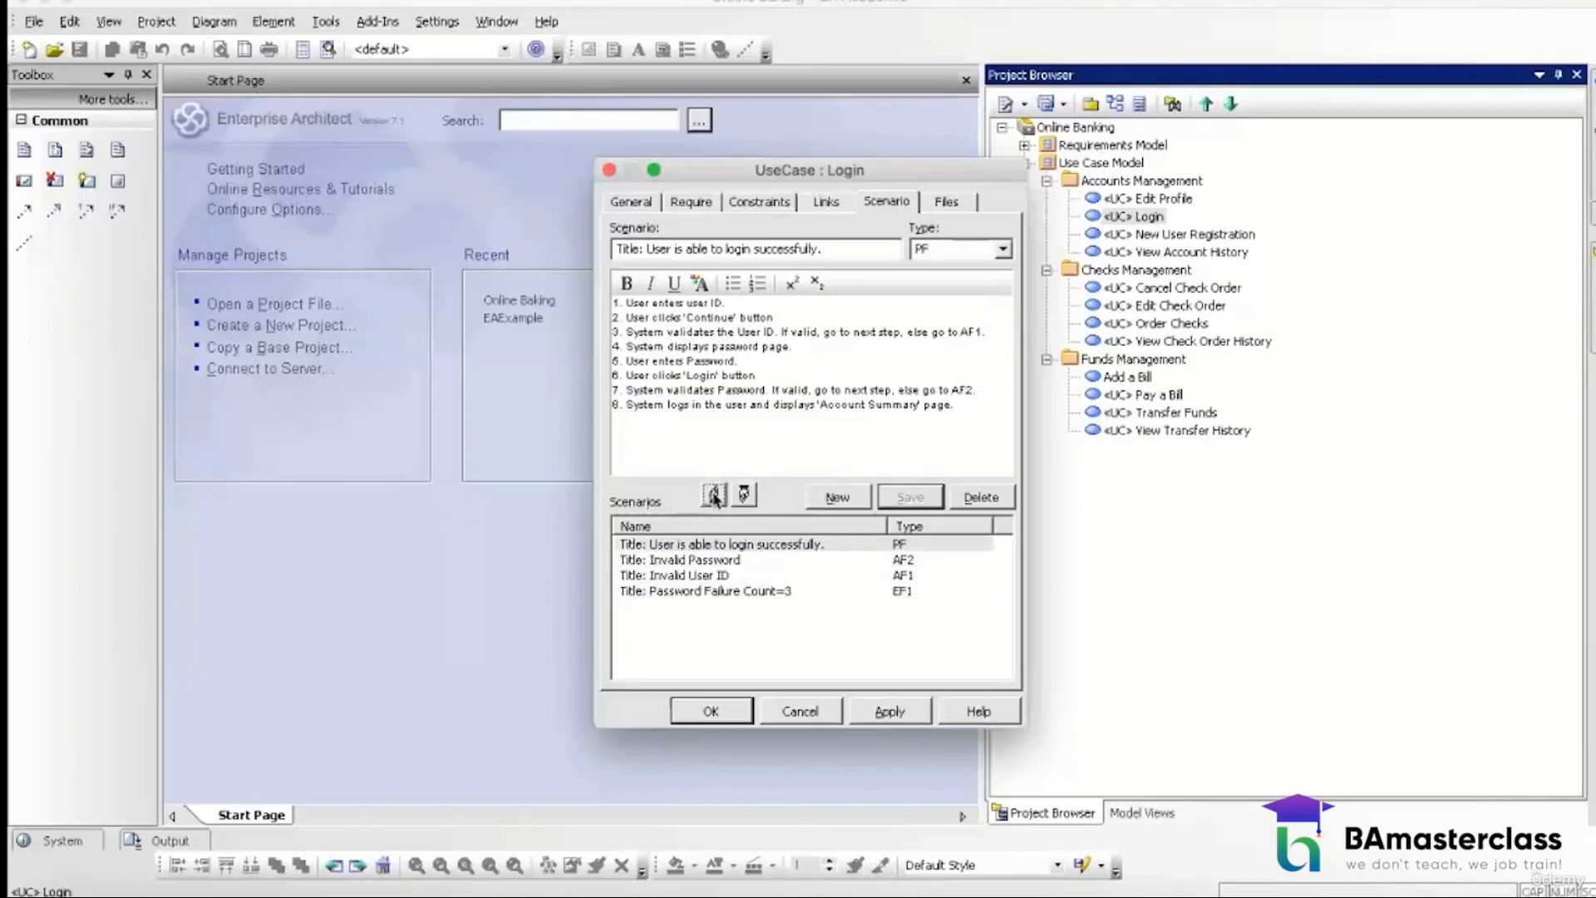
pyautogui.click(728, 575)
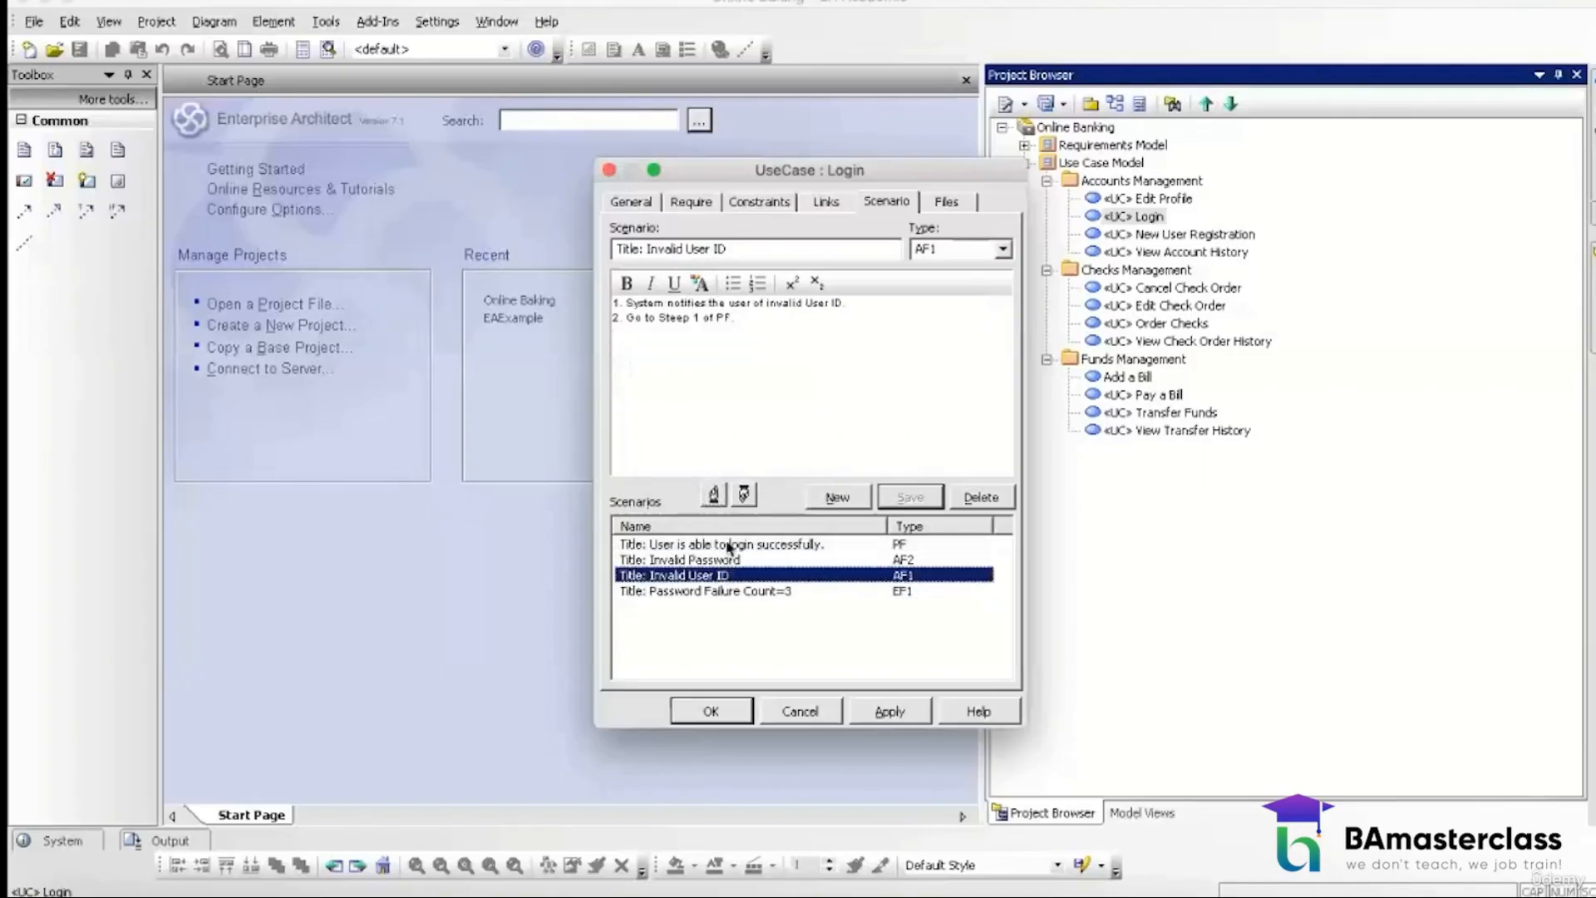
pyautogui.click(713, 497)
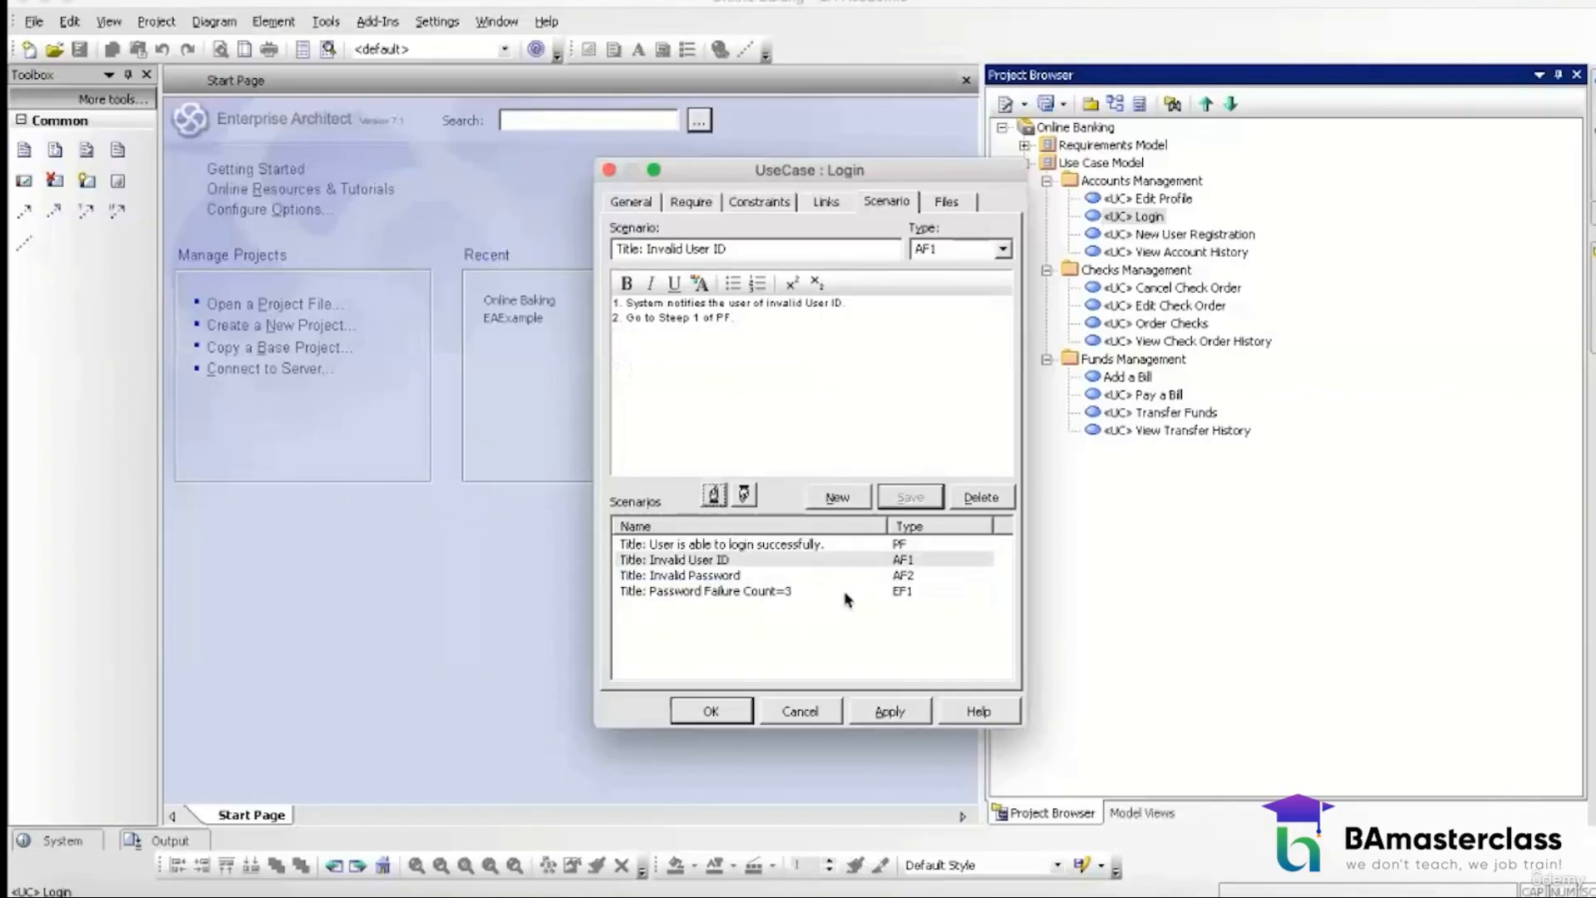
pyautogui.click(890, 711)
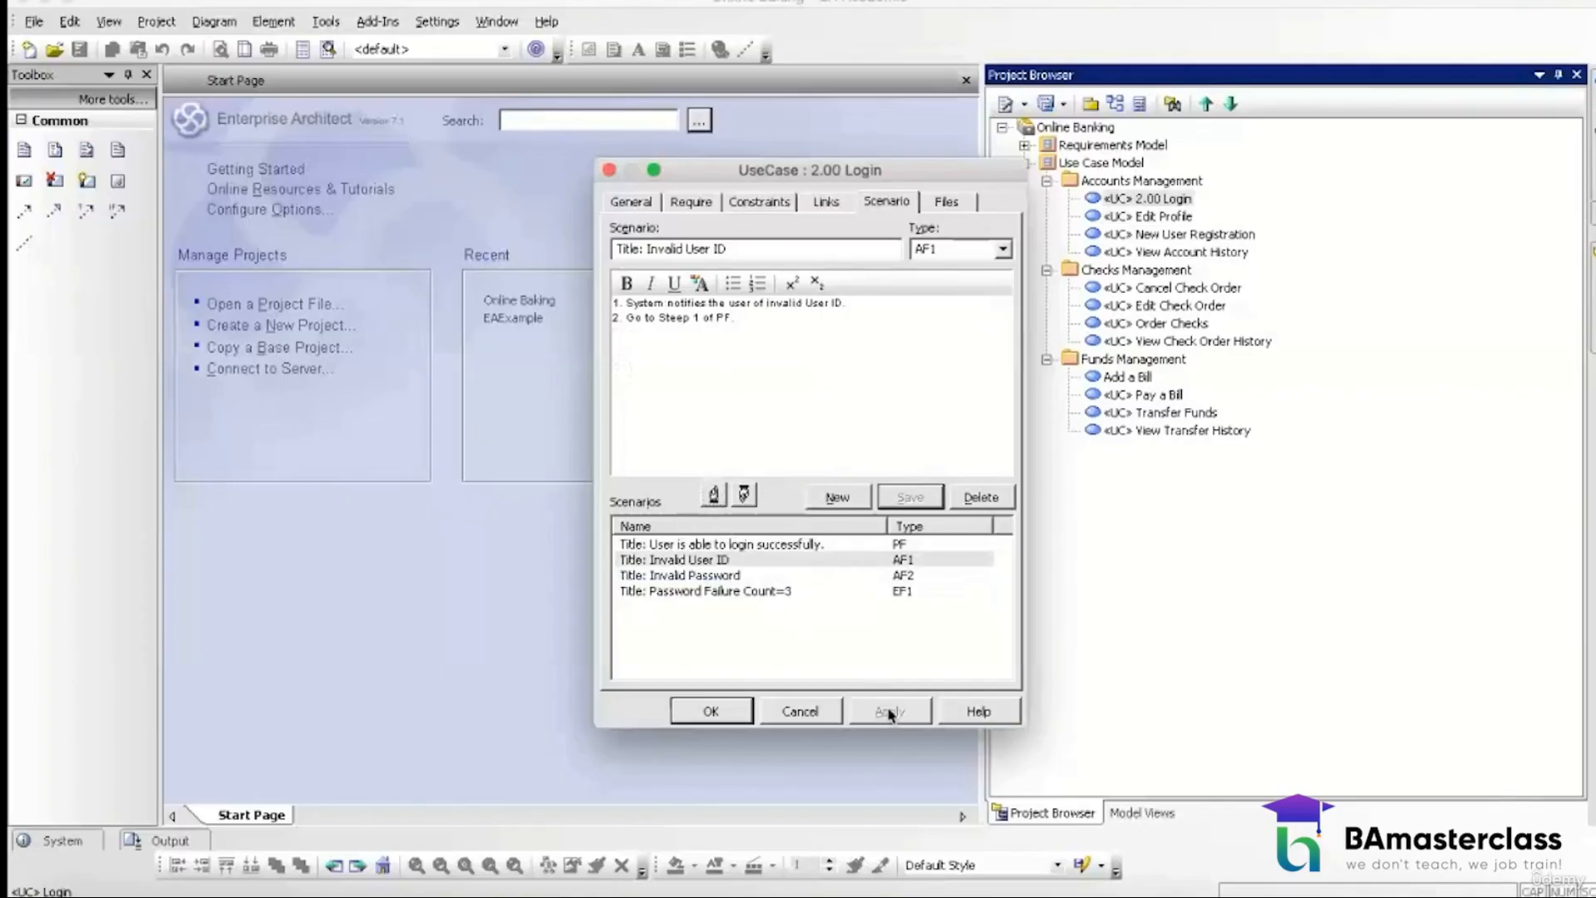
pyautogui.click(713, 710)
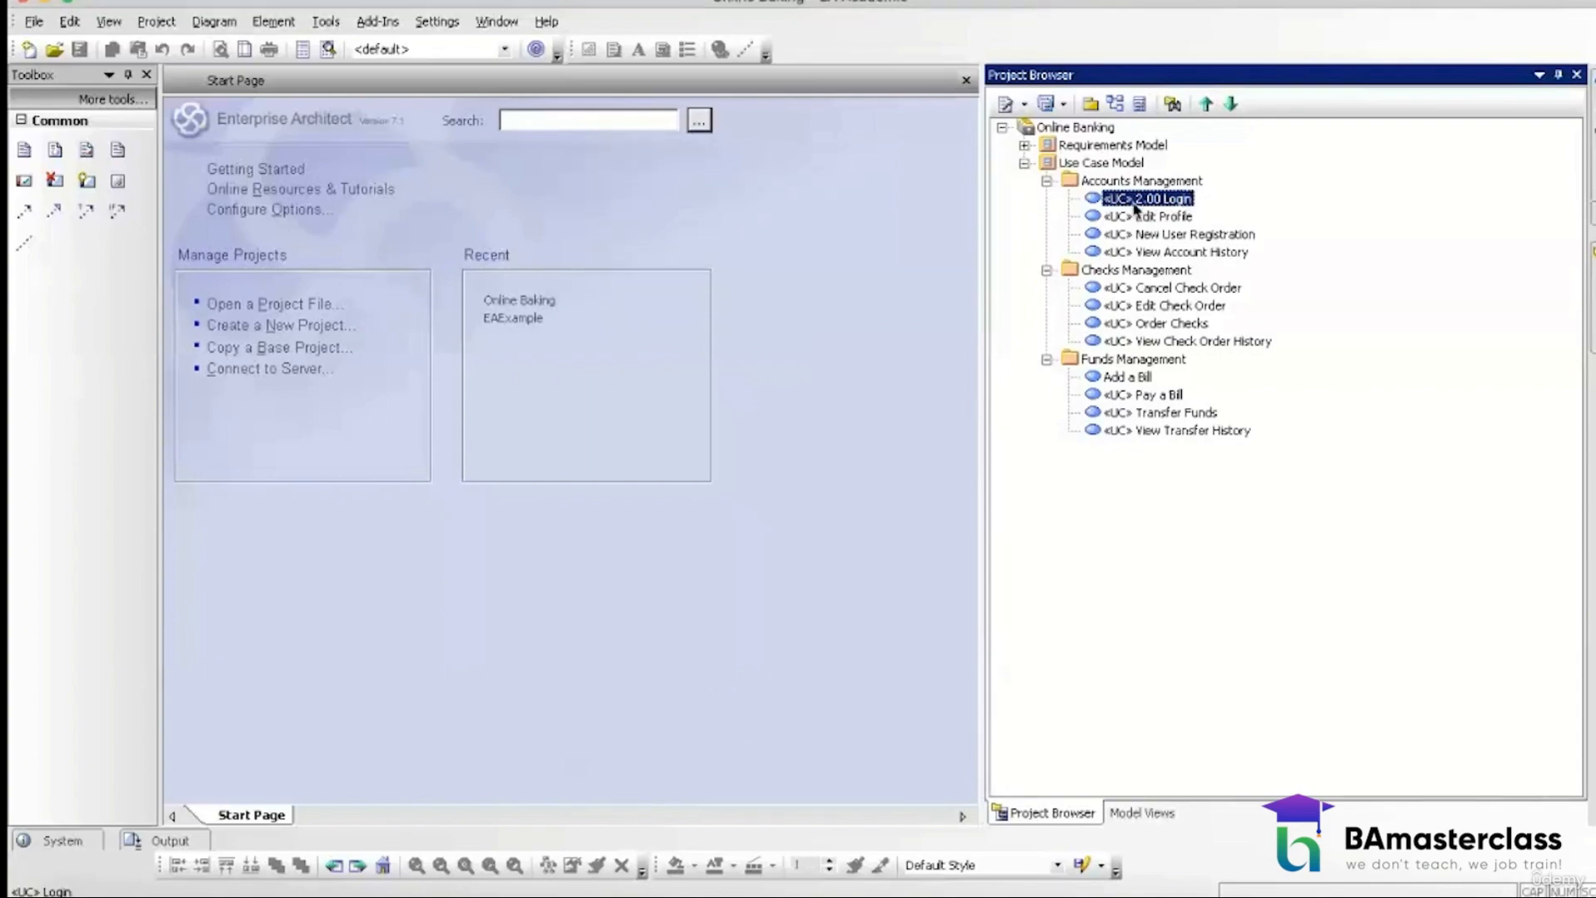
# Step: Review the 2.00 Login use case's pre- and post-conditions and its PF, AF1, AF2 and EF1 scenarios
pyautogui.doubleClick(1134, 204)
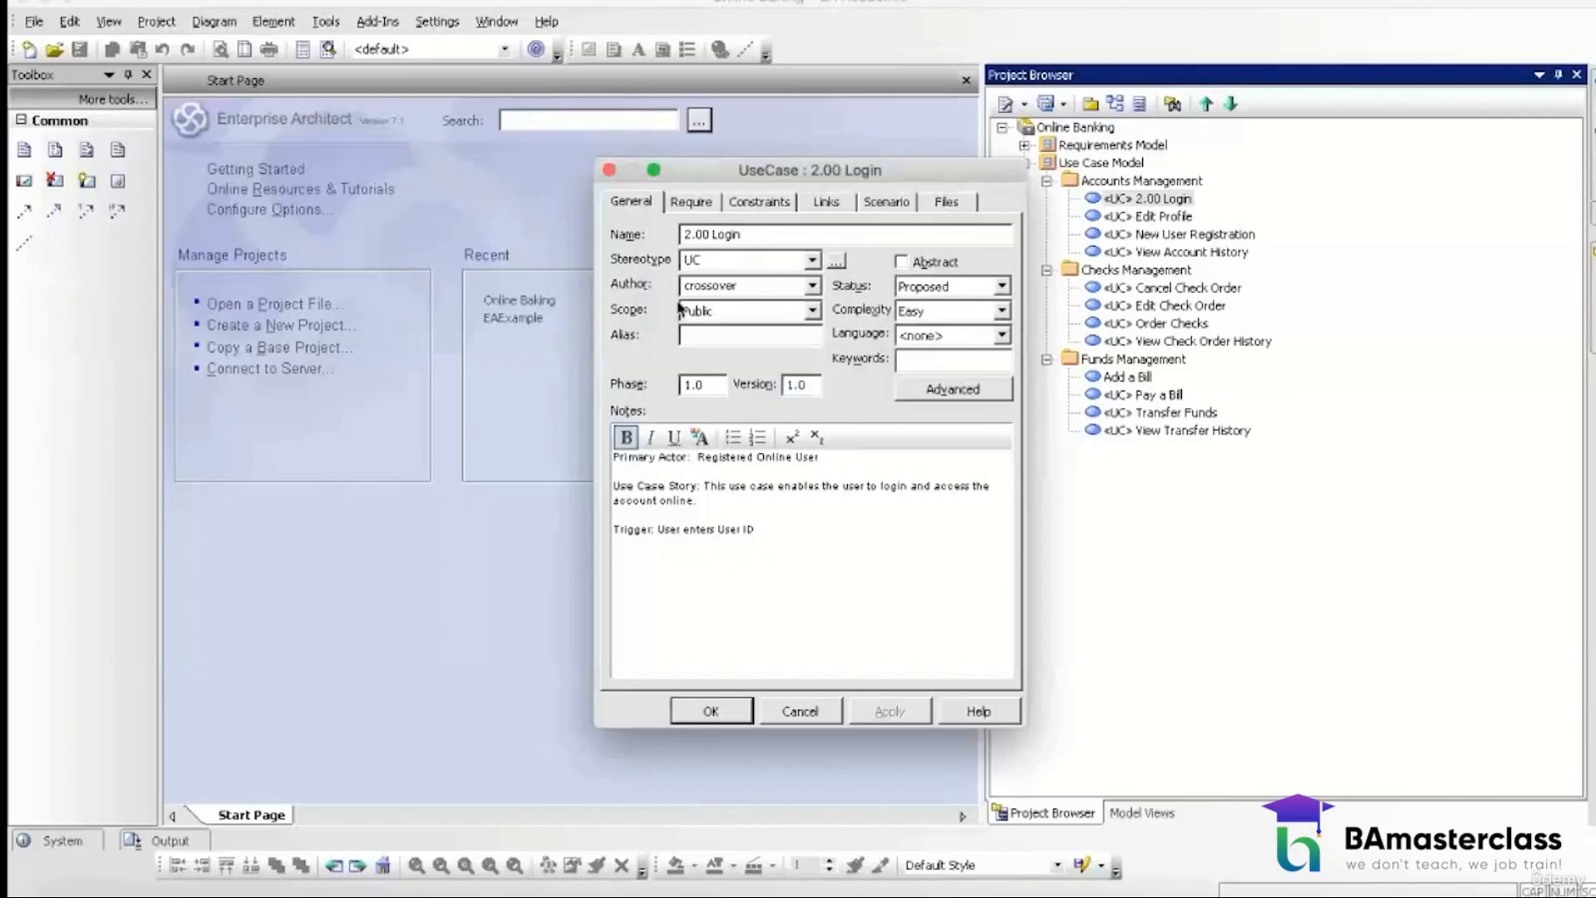
pyautogui.click(759, 202)
pyautogui.click(857, 463)
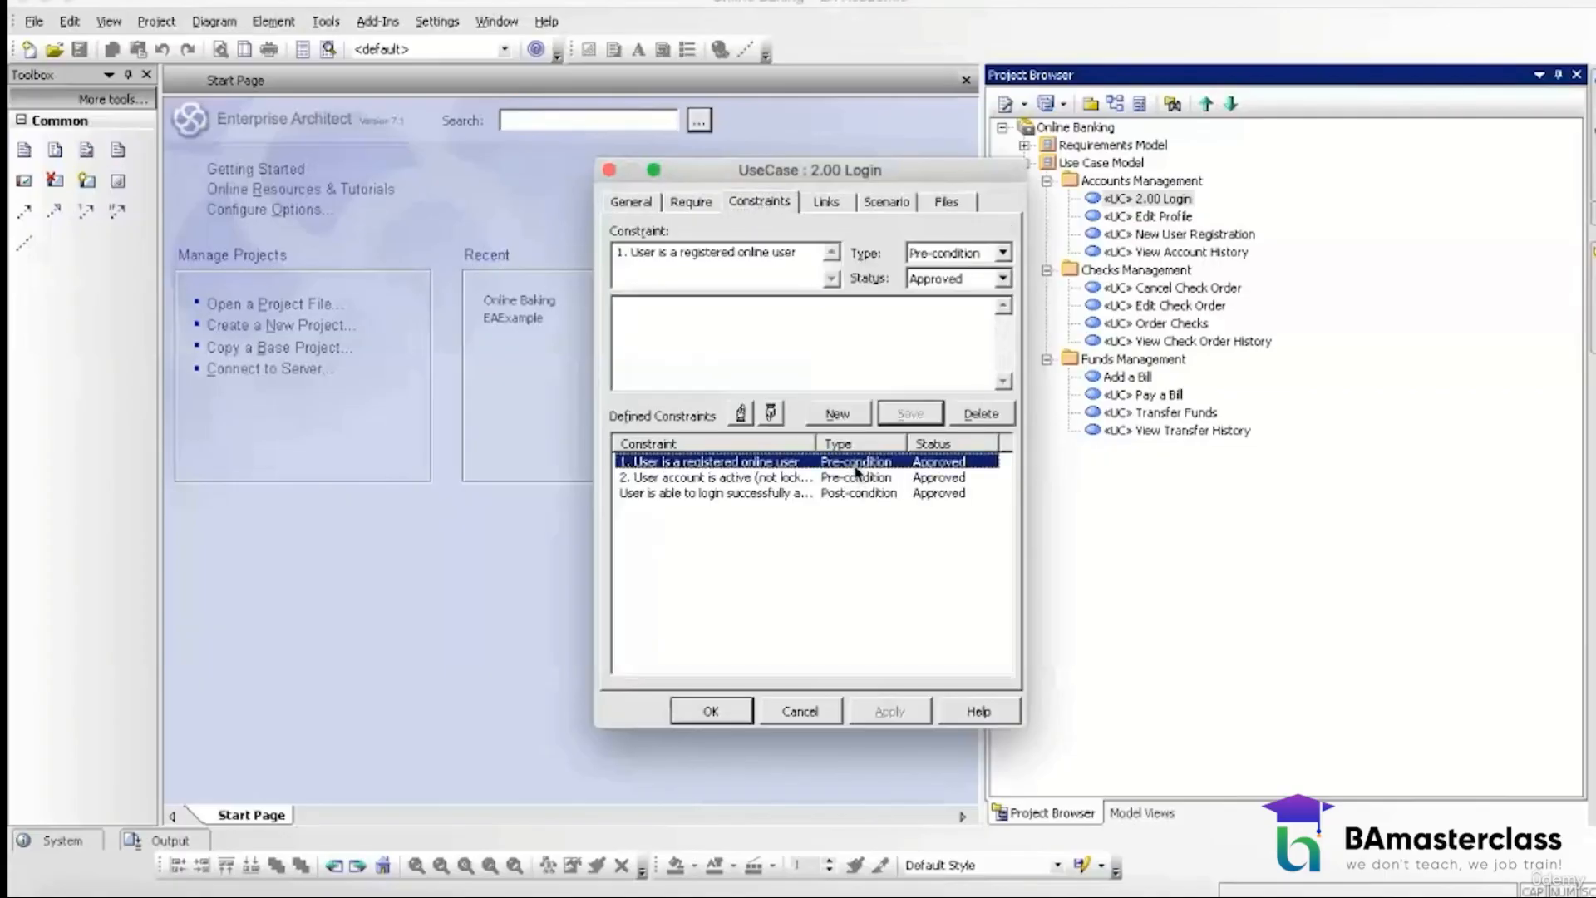
pyautogui.click(857, 477)
pyautogui.click(860, 494)
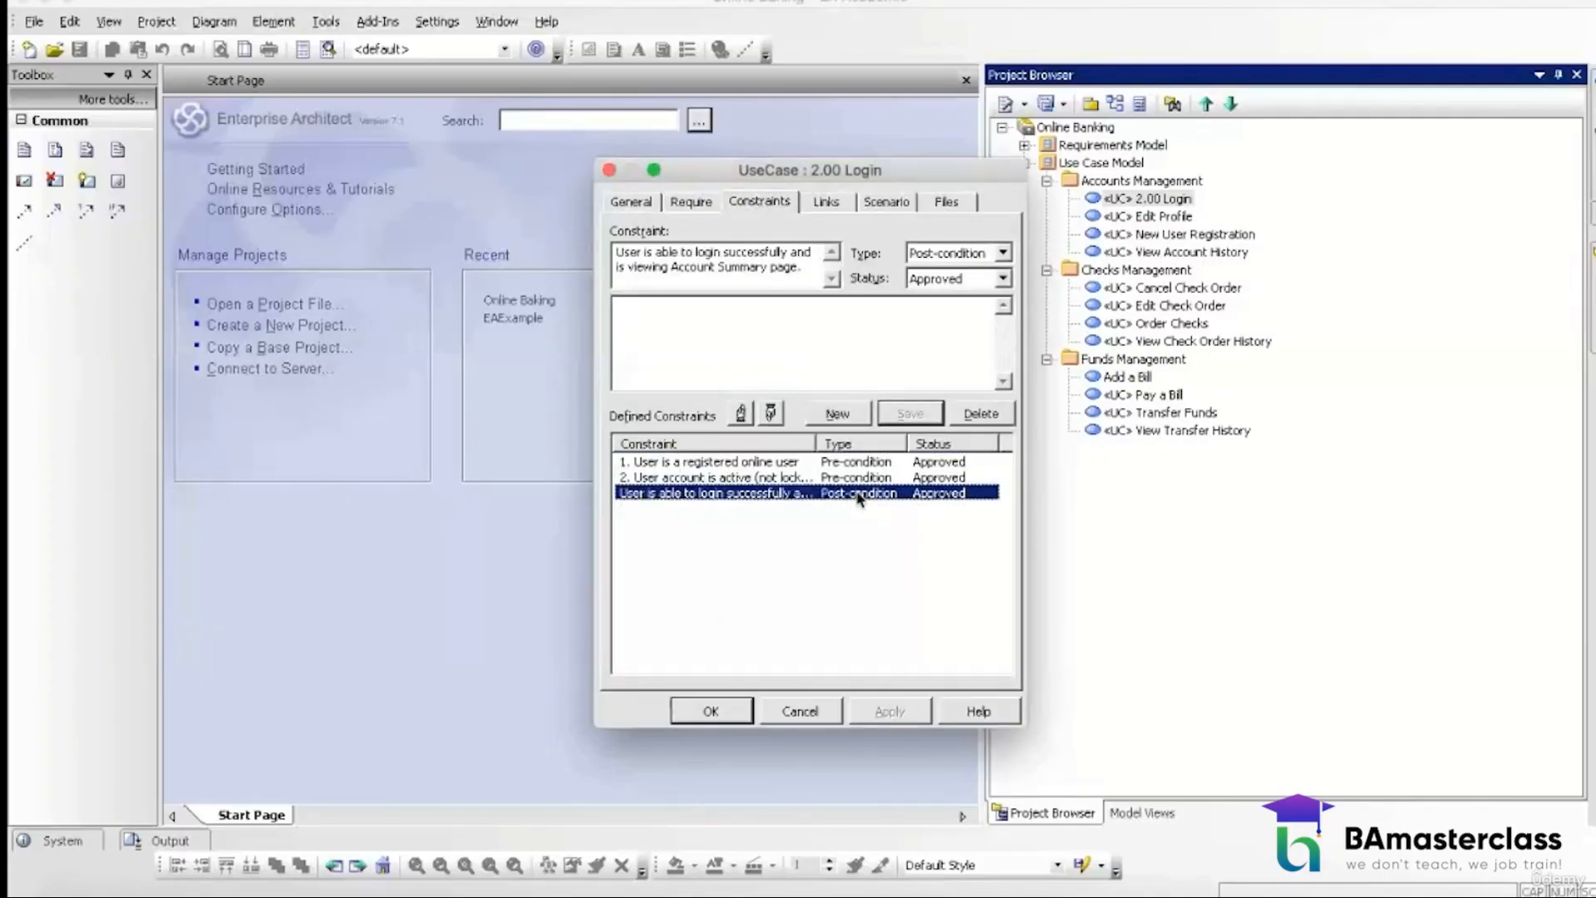
pyautogui.click(870, 209)
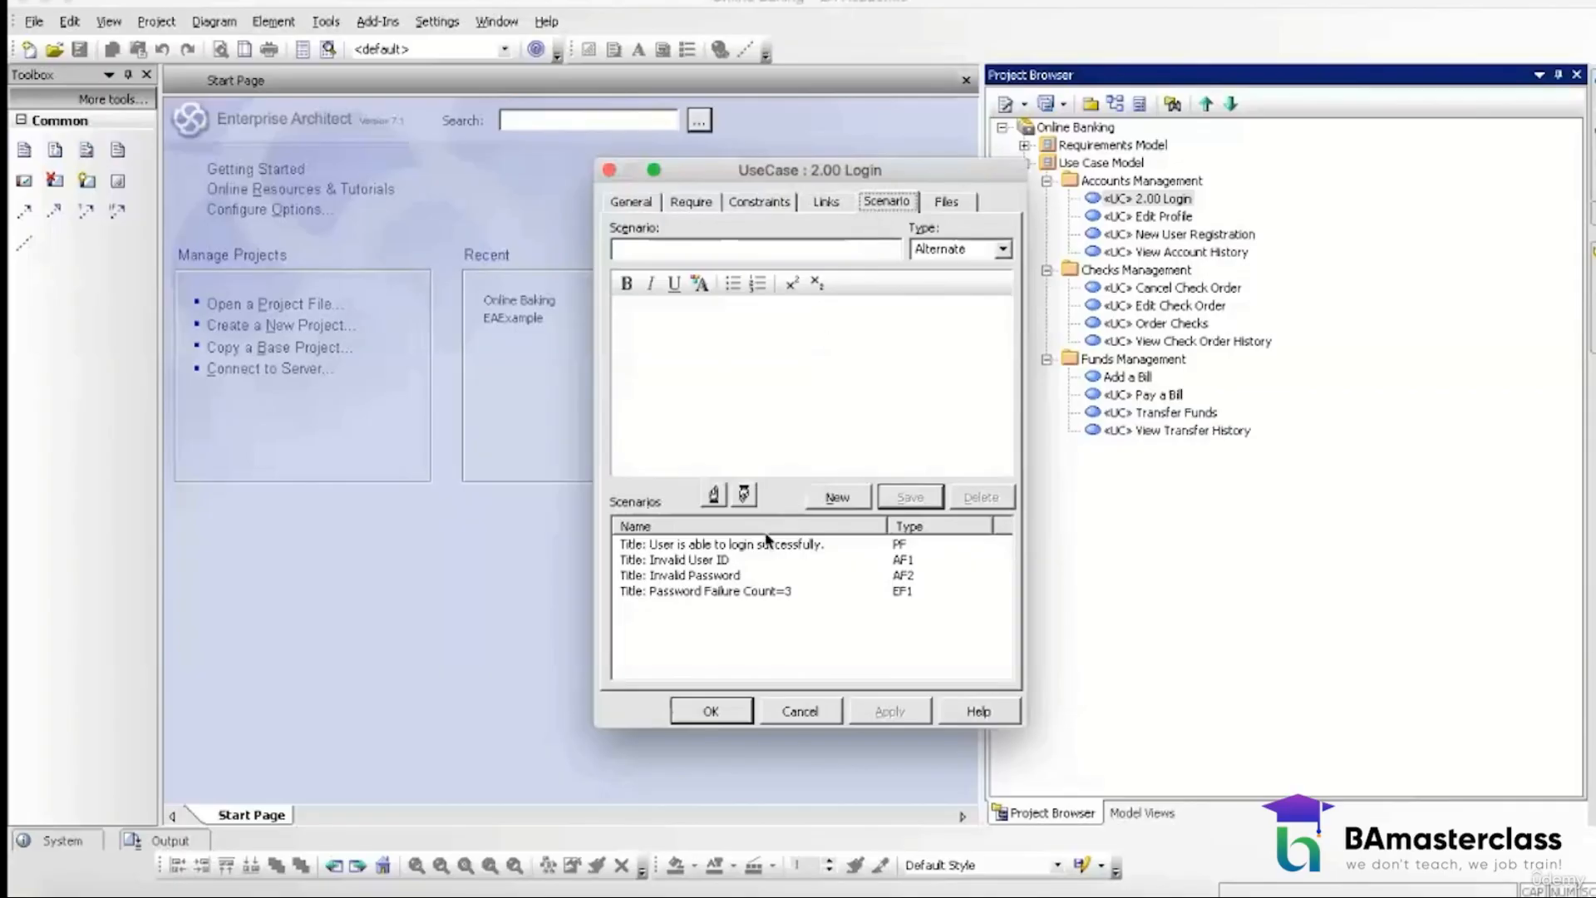
pyautogui.click(764, 544)
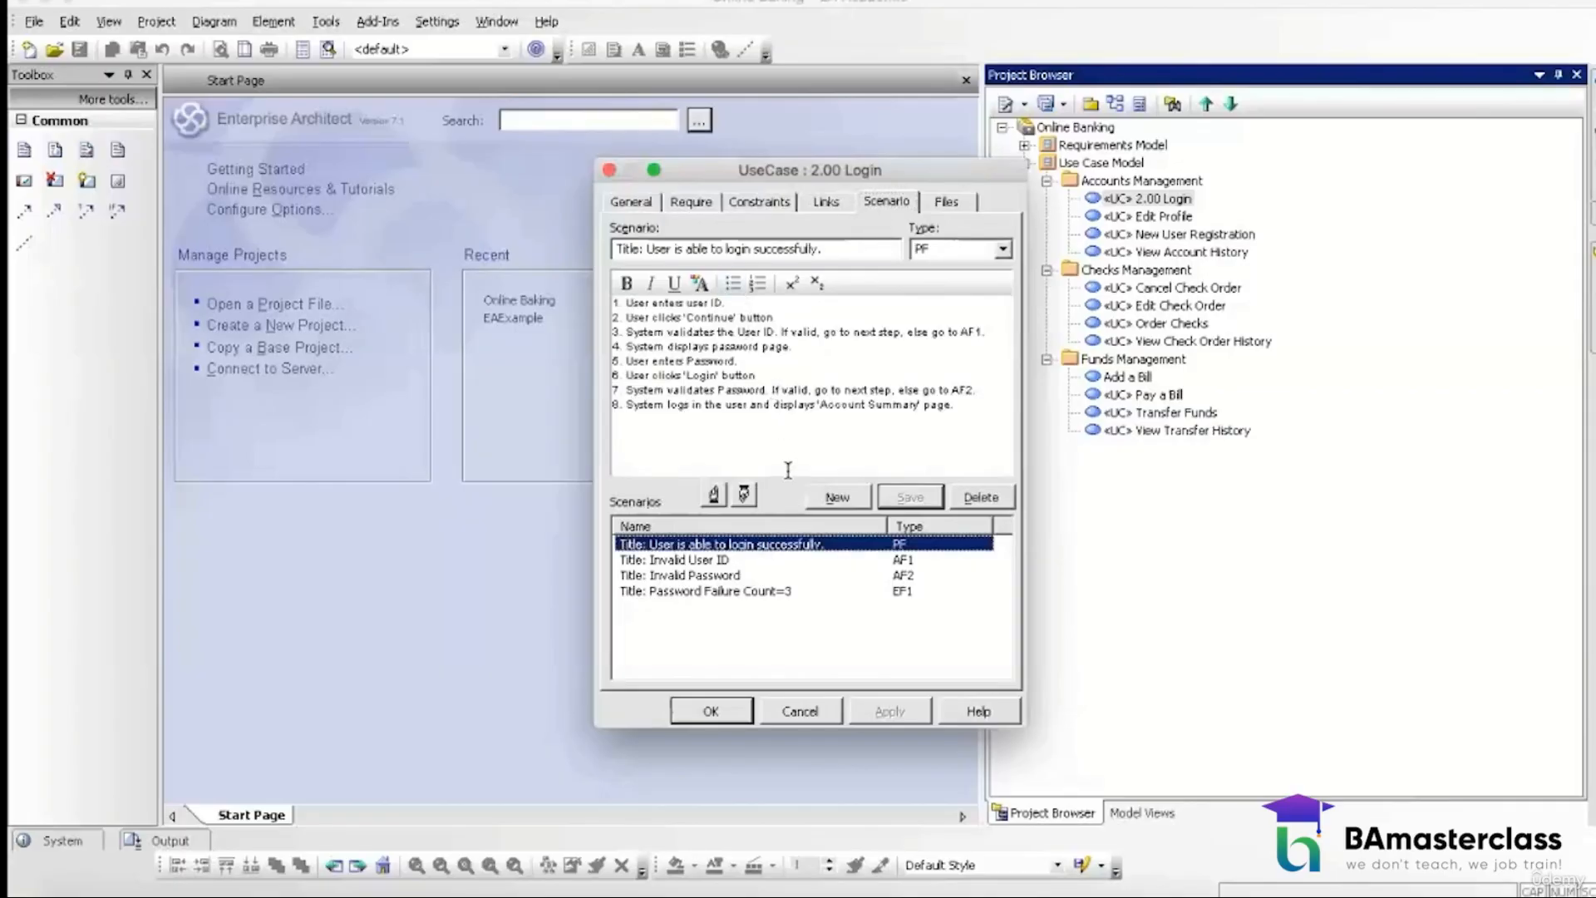
pyautogui.click(763, 561)
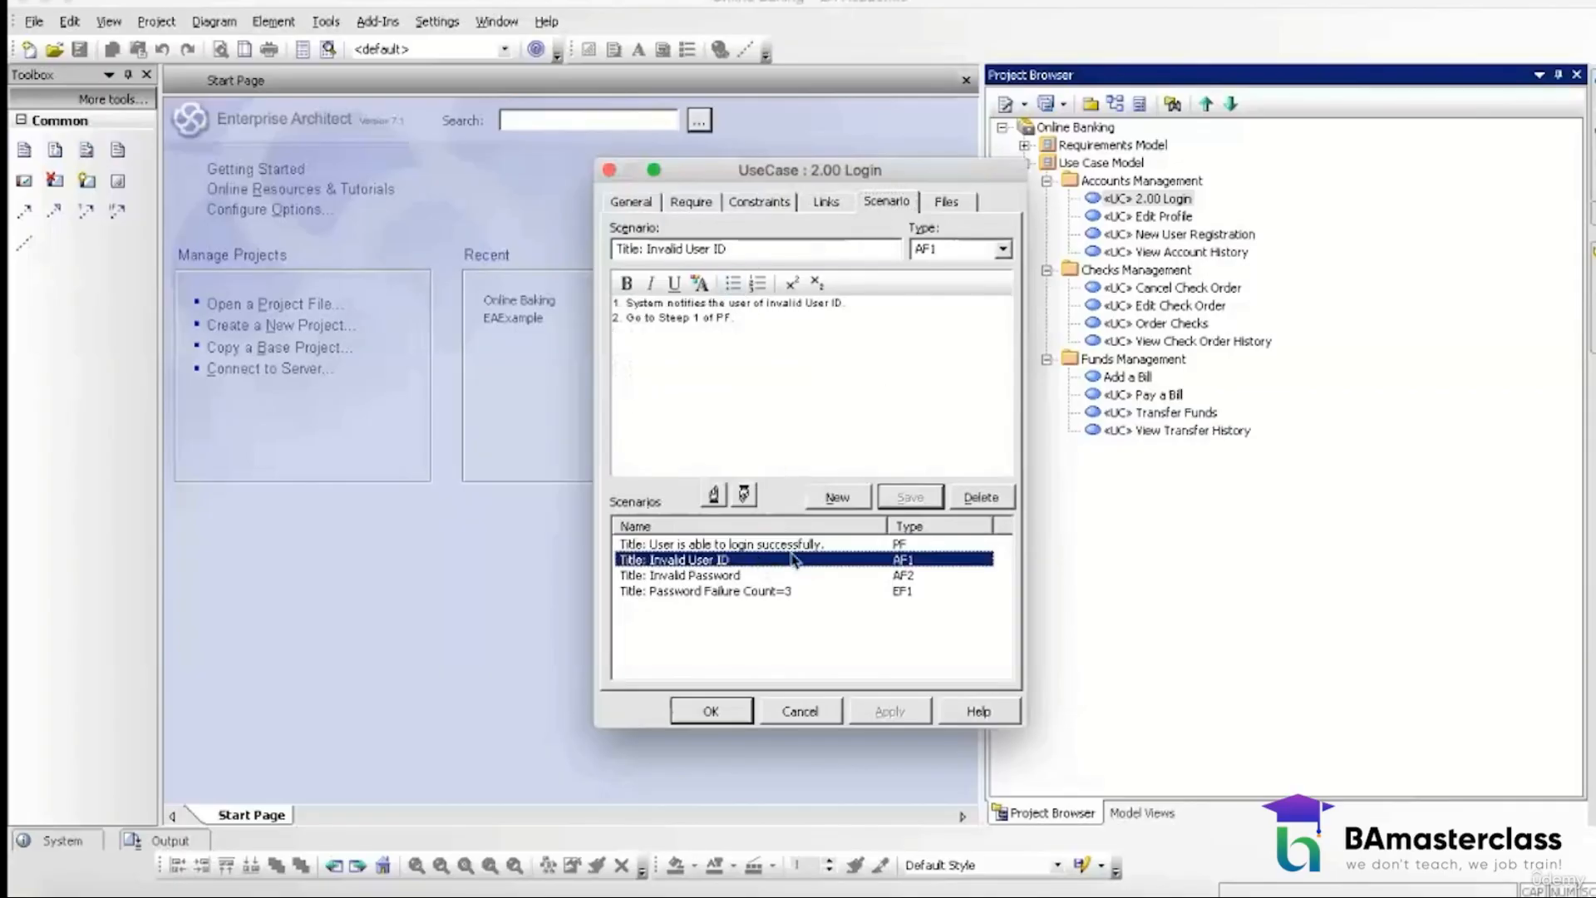
pyautogui.click(794, 577)
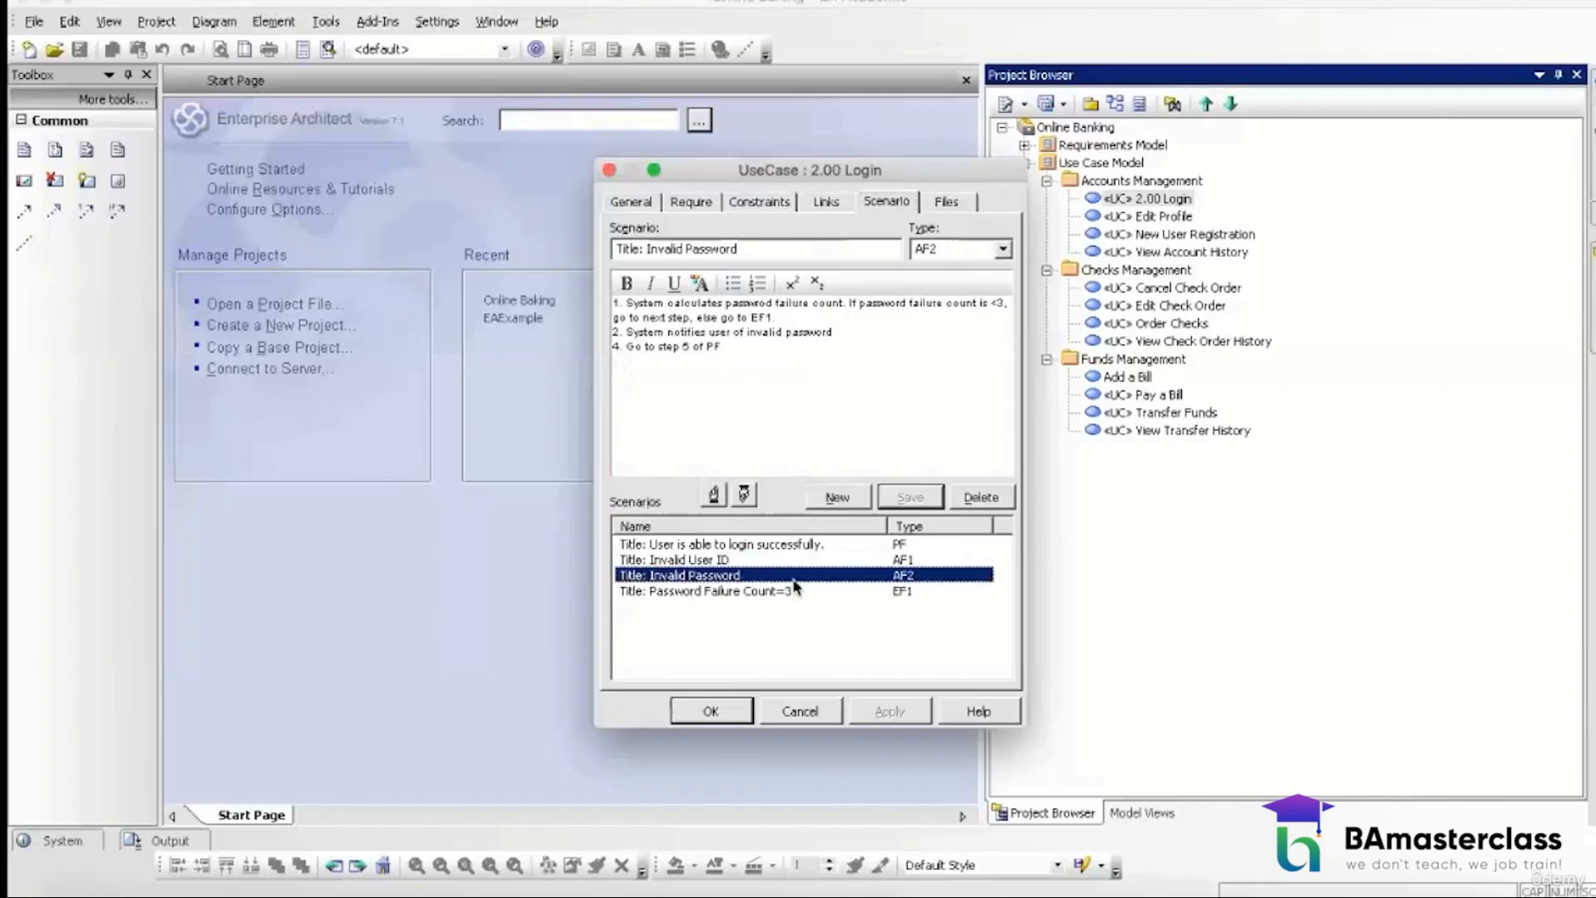
pyautogui.click(795, 593)
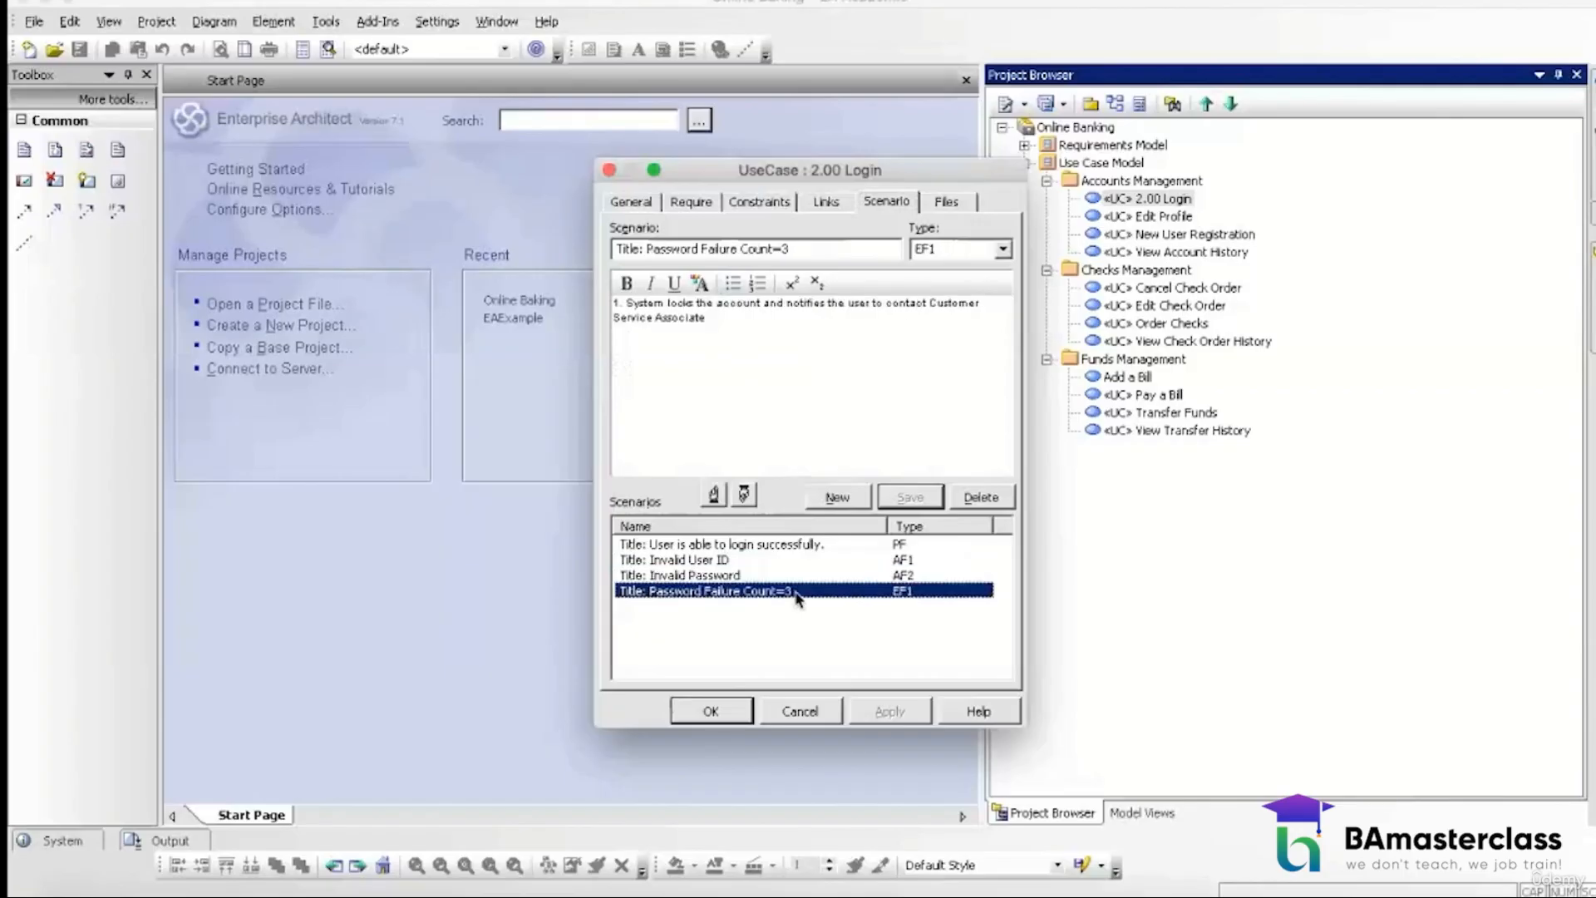
pyautogui.click(811, 711)
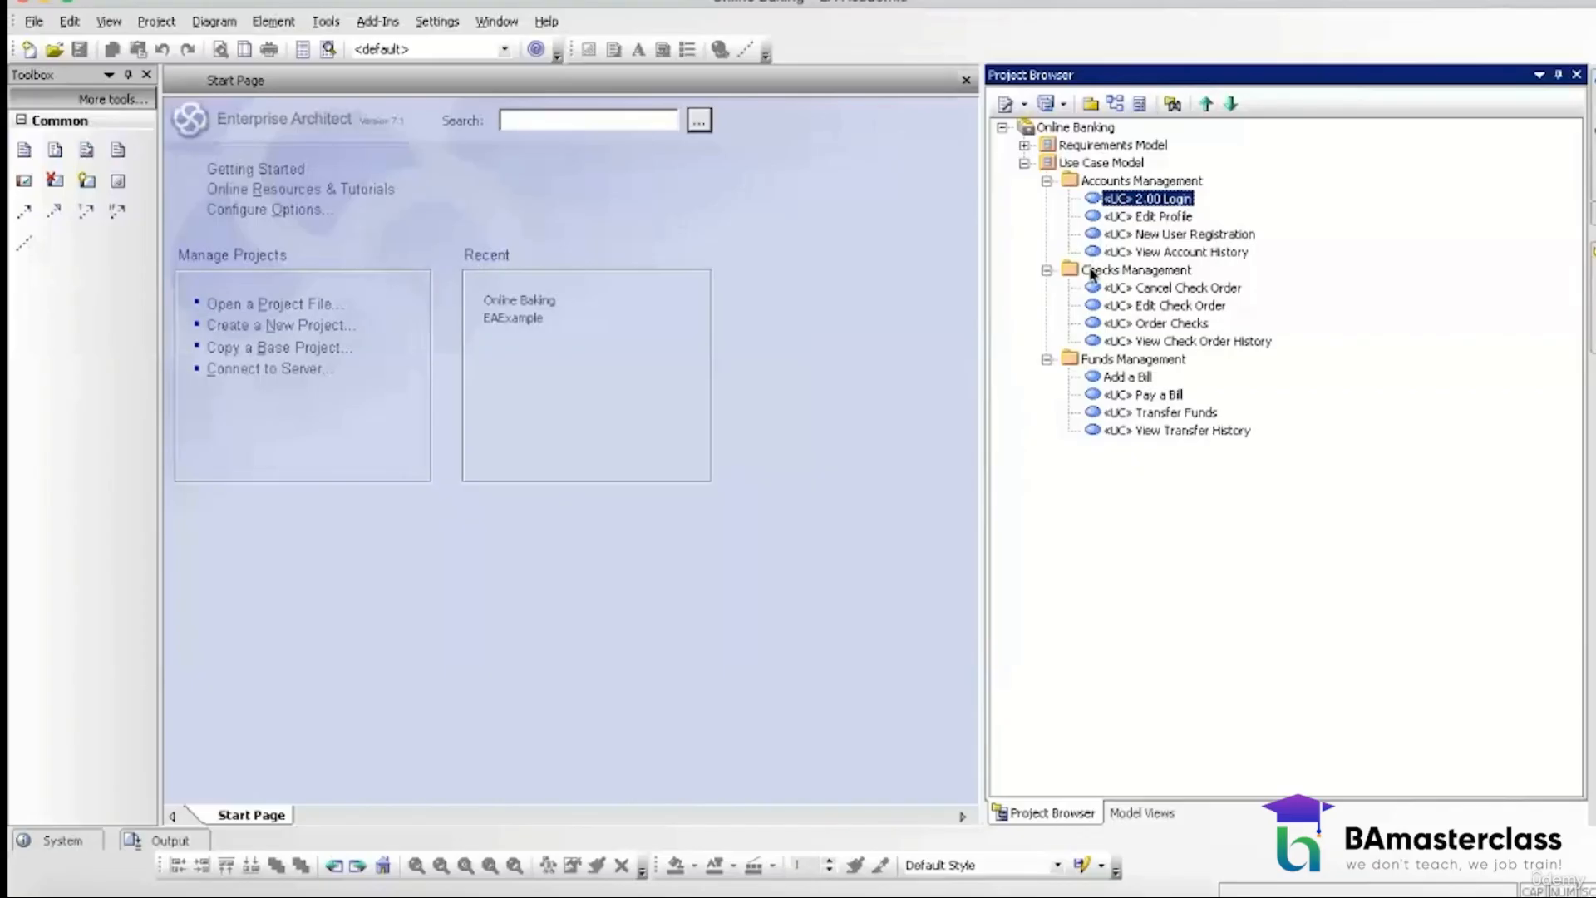
pyautogui.click(1090, 182)
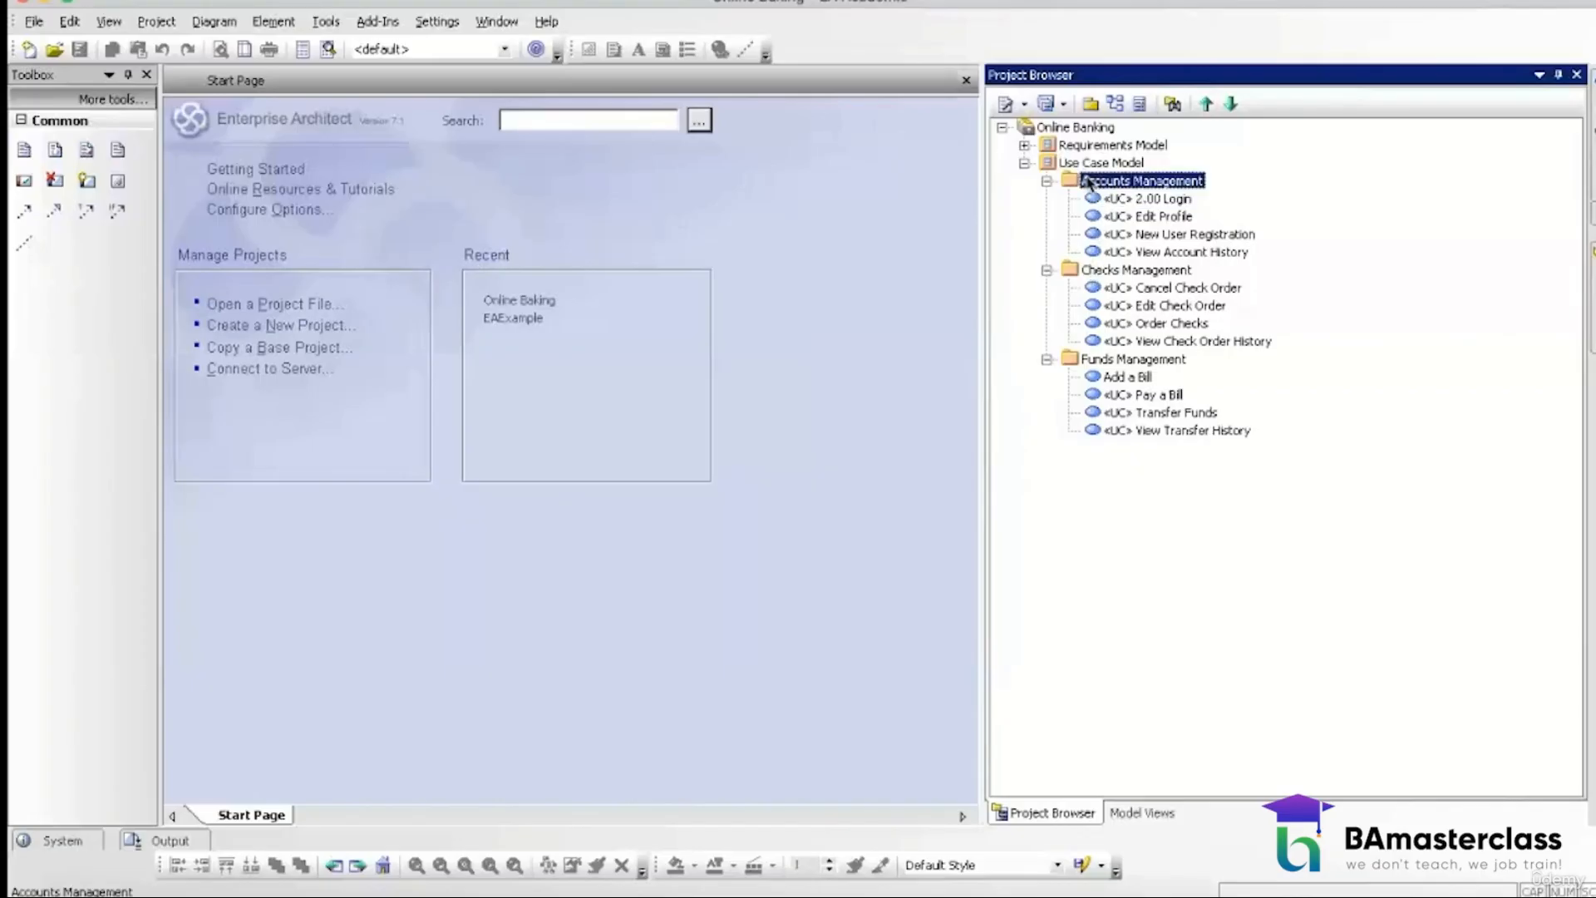
pyautogui.click(1110, 273)
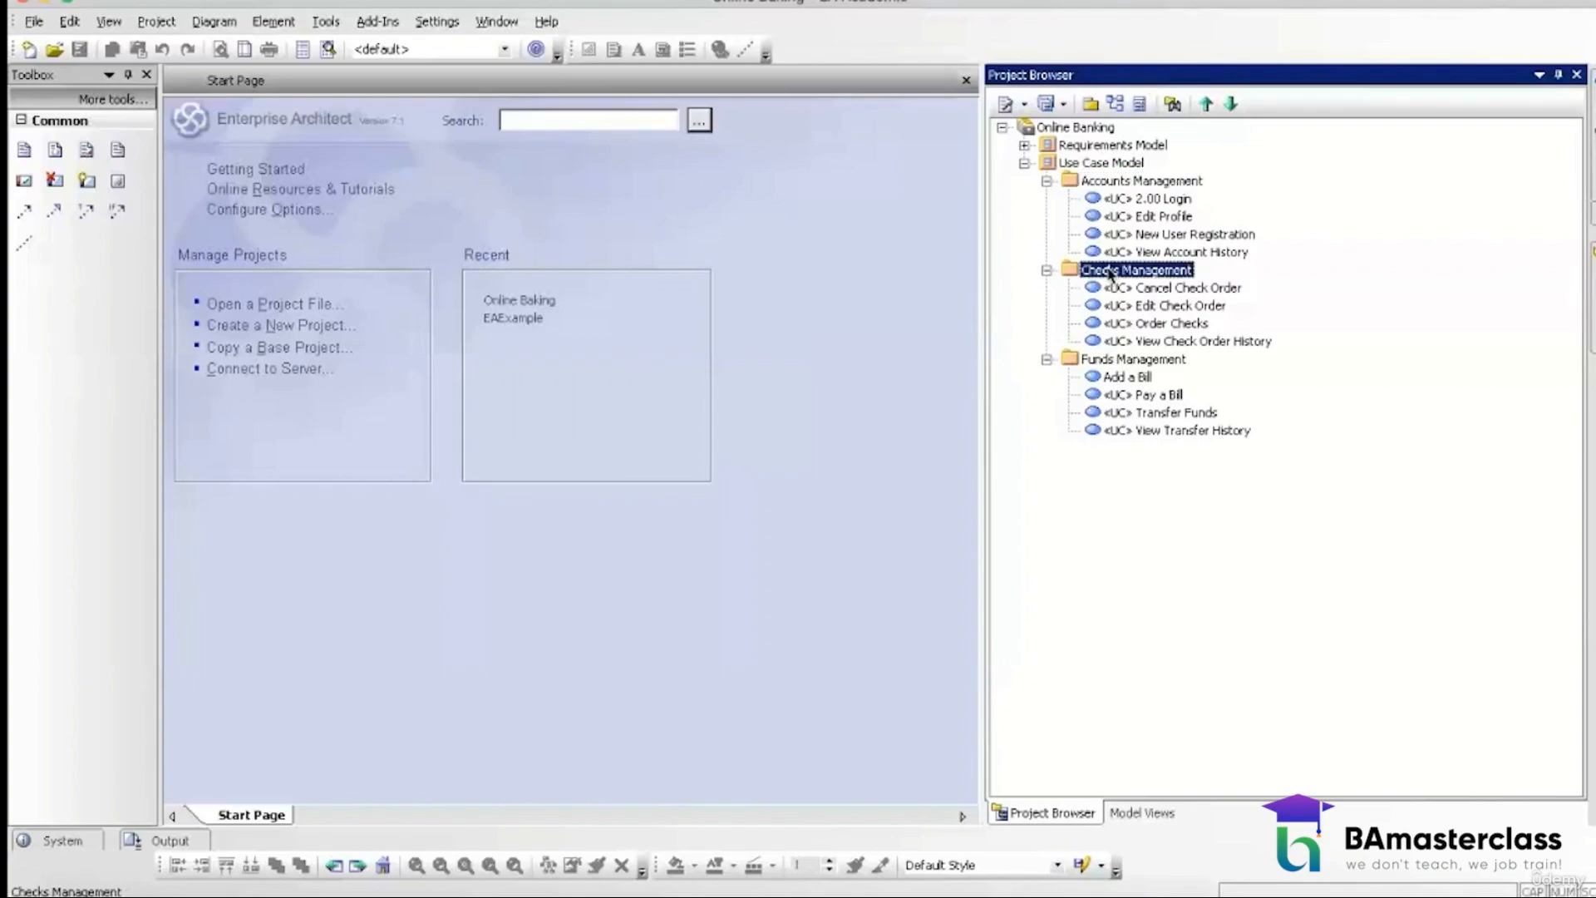
pyautogui.click(1112, 363)
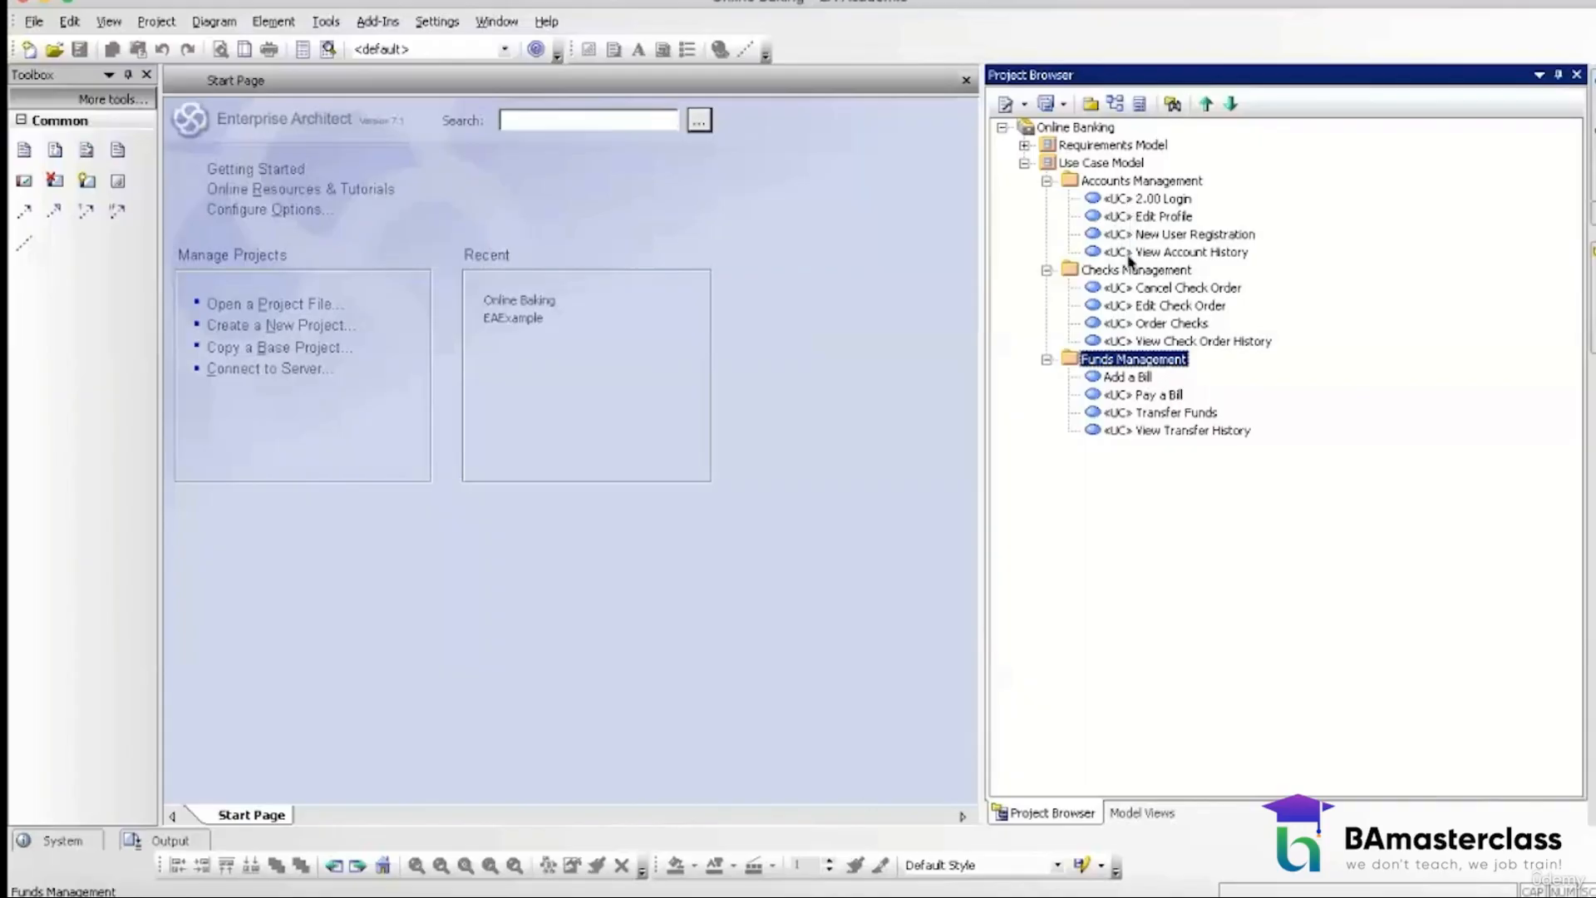
# Step: Add a UML Behavioral diagram of type Use Case named Accounts Management to the Accounts Management package and open it
pyautogui.click(1123, 184)
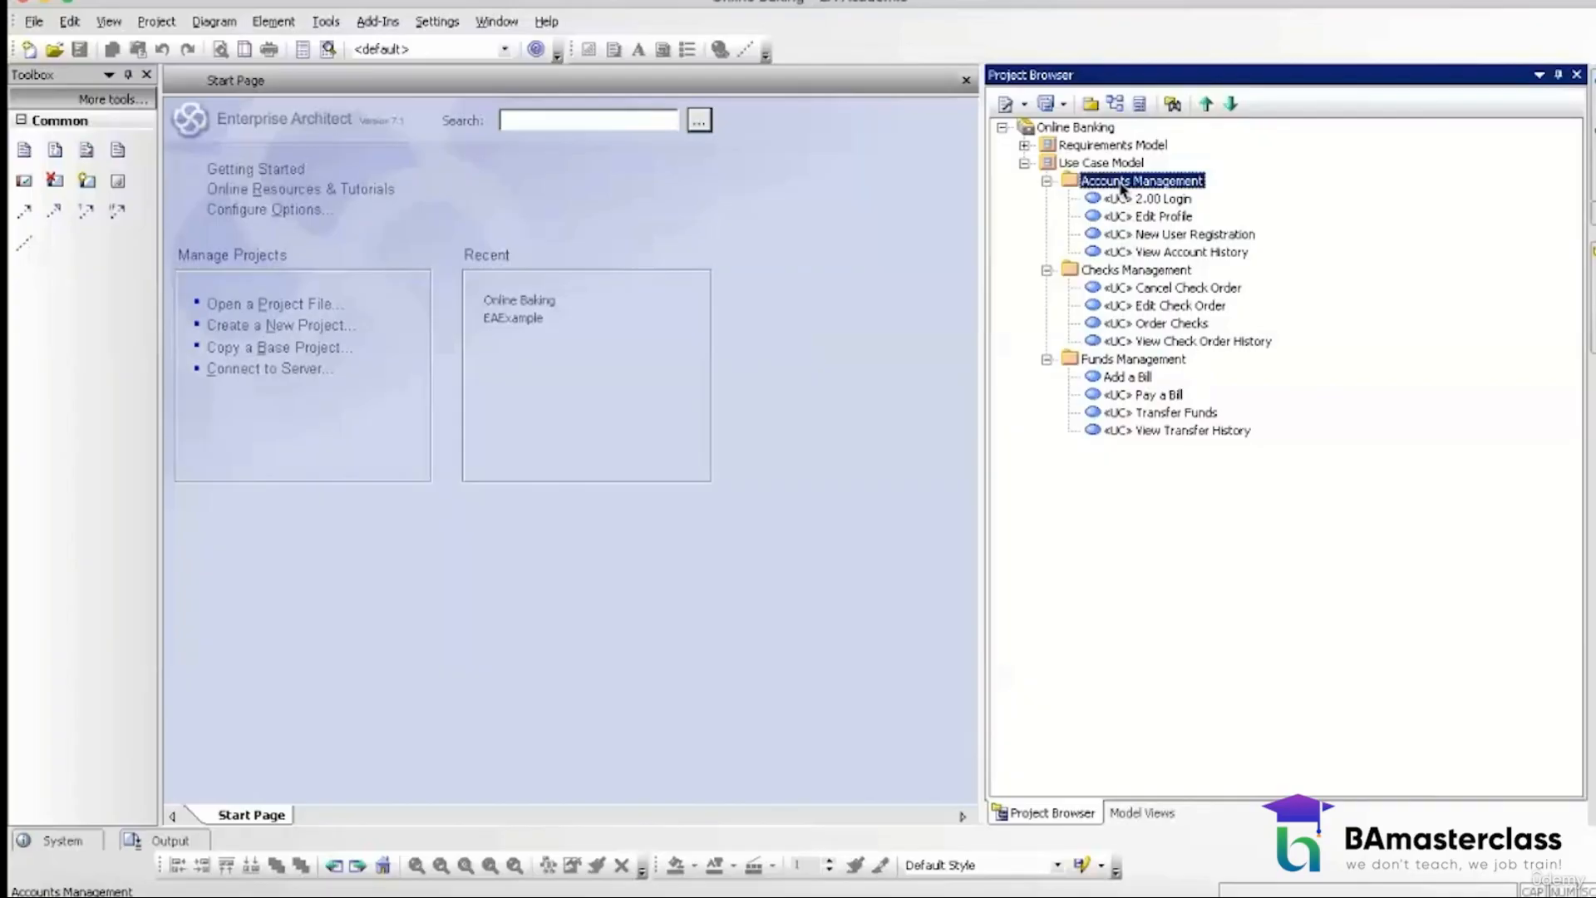
pyautogui.rightClick(1122, 188)
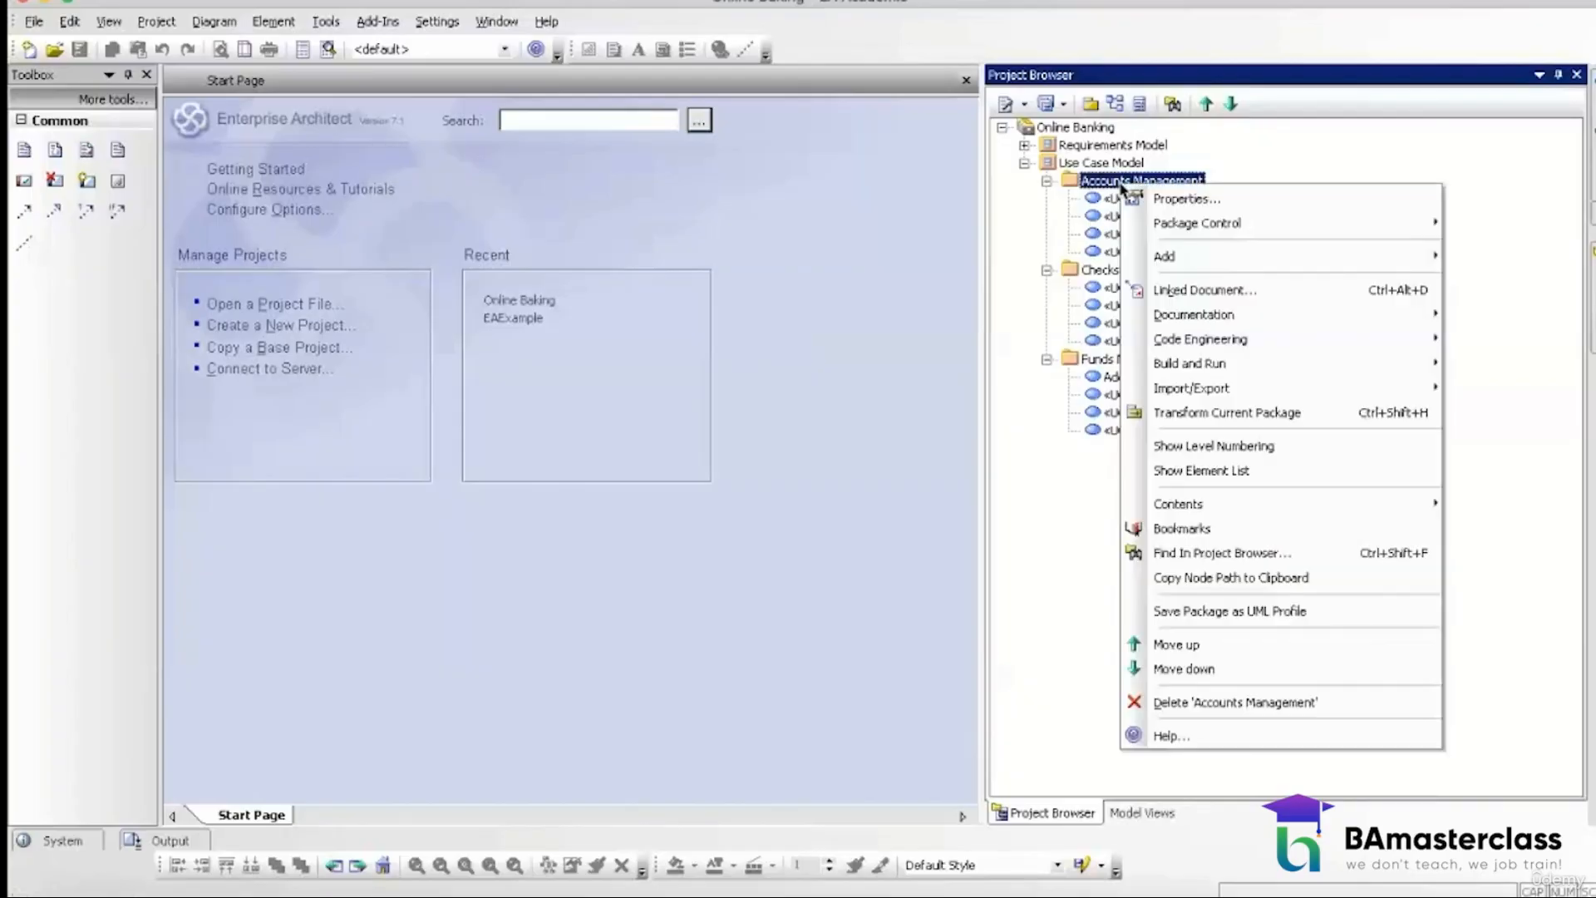
pyautogui.moveTo(1168, 263)
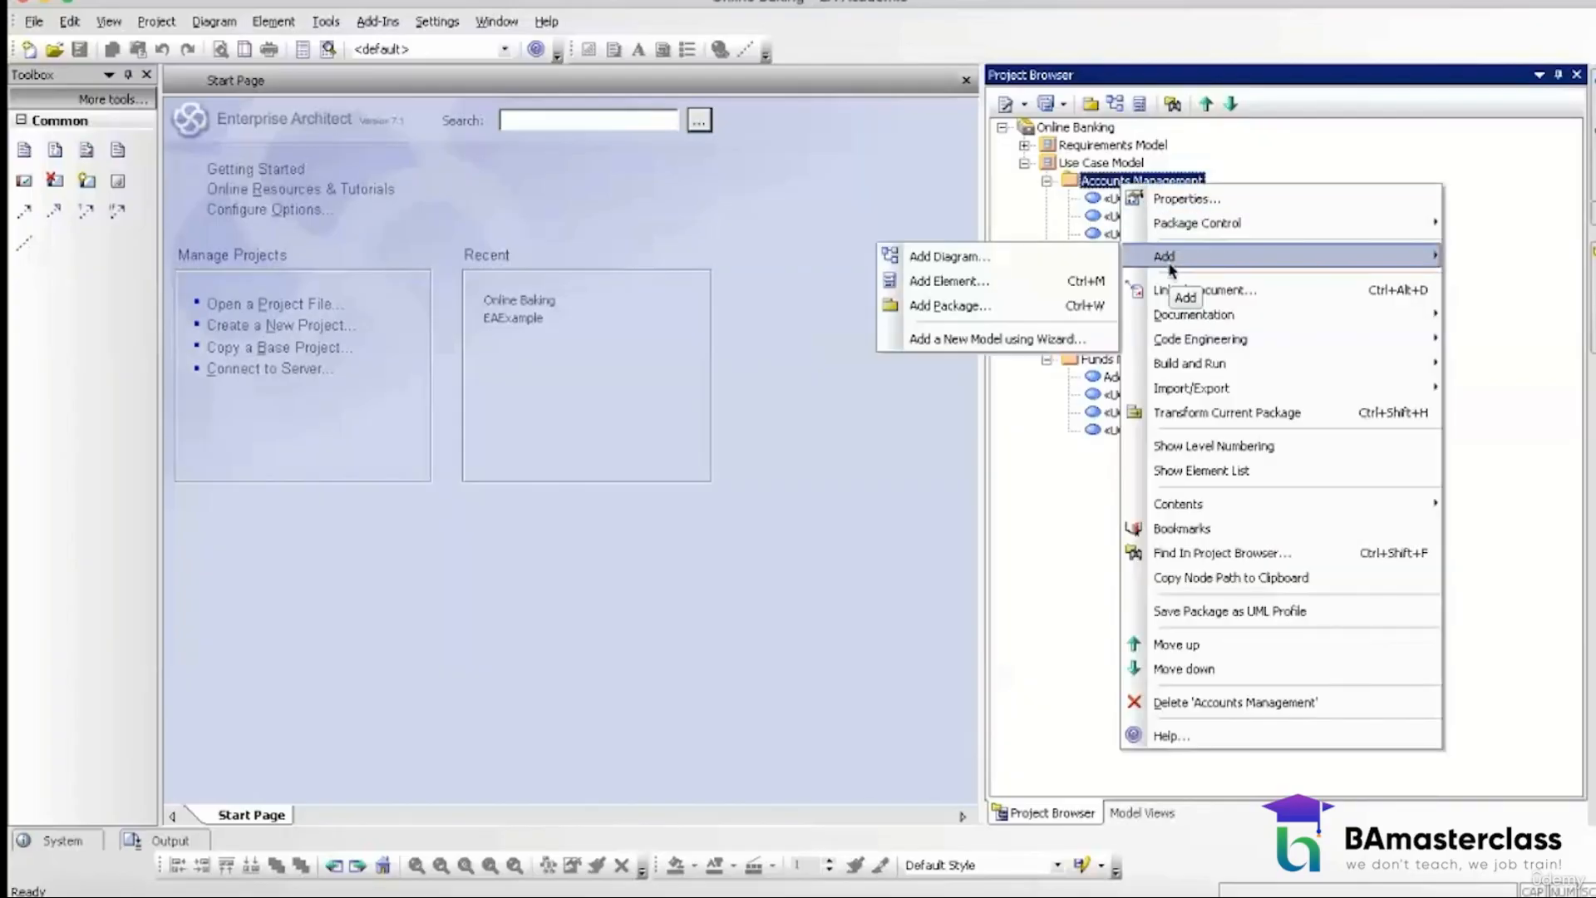
pyautogui.click(1013, 260)
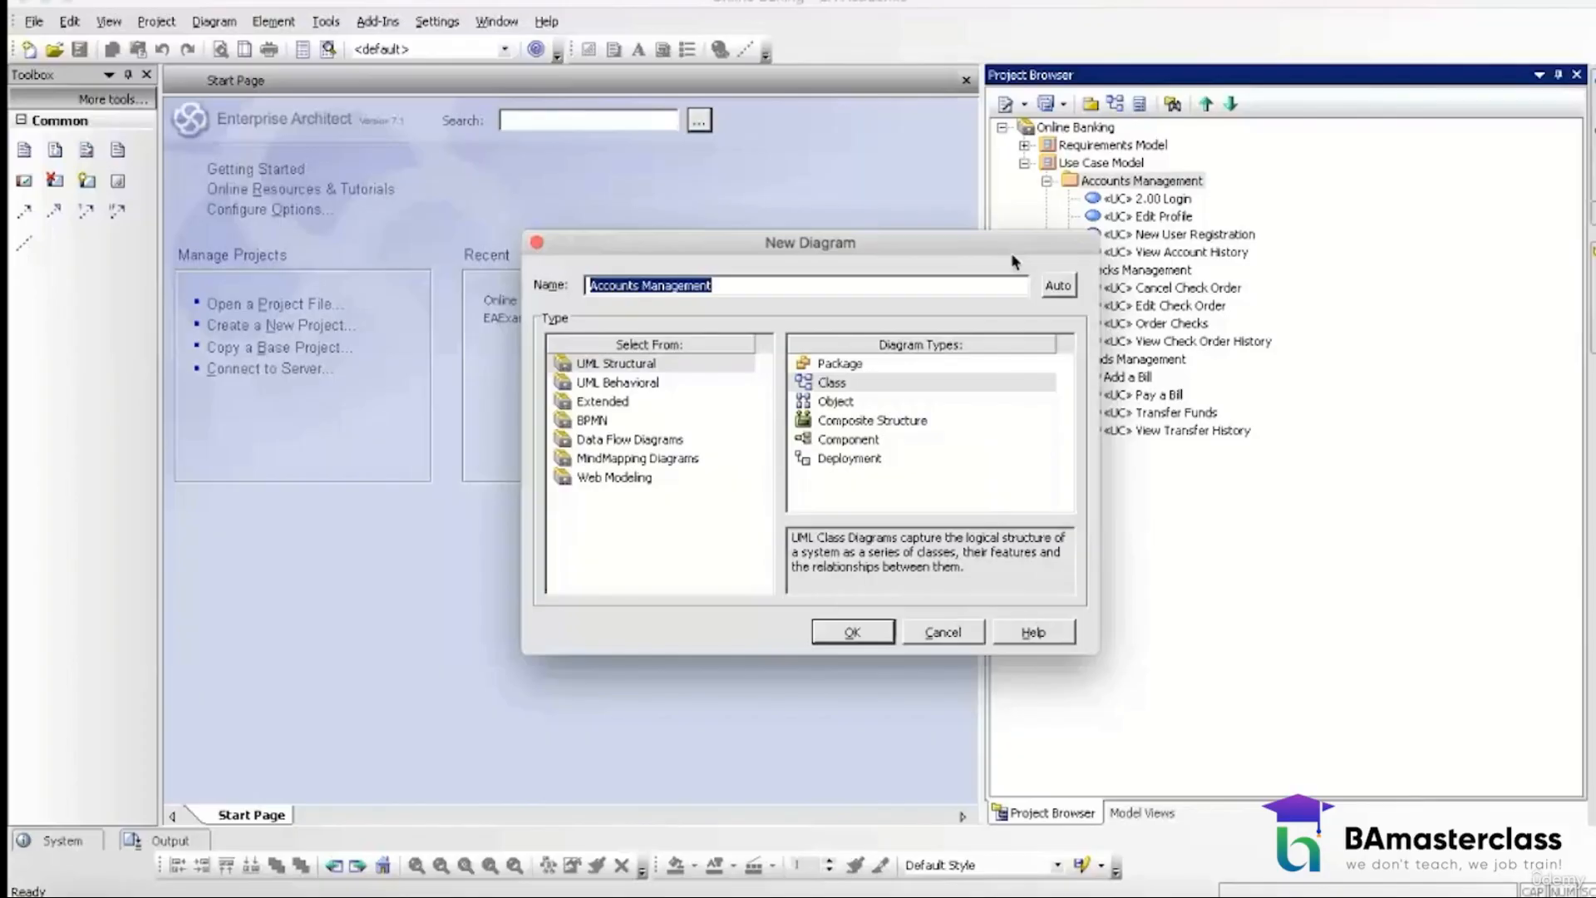
pyautogui.click(616, 386)
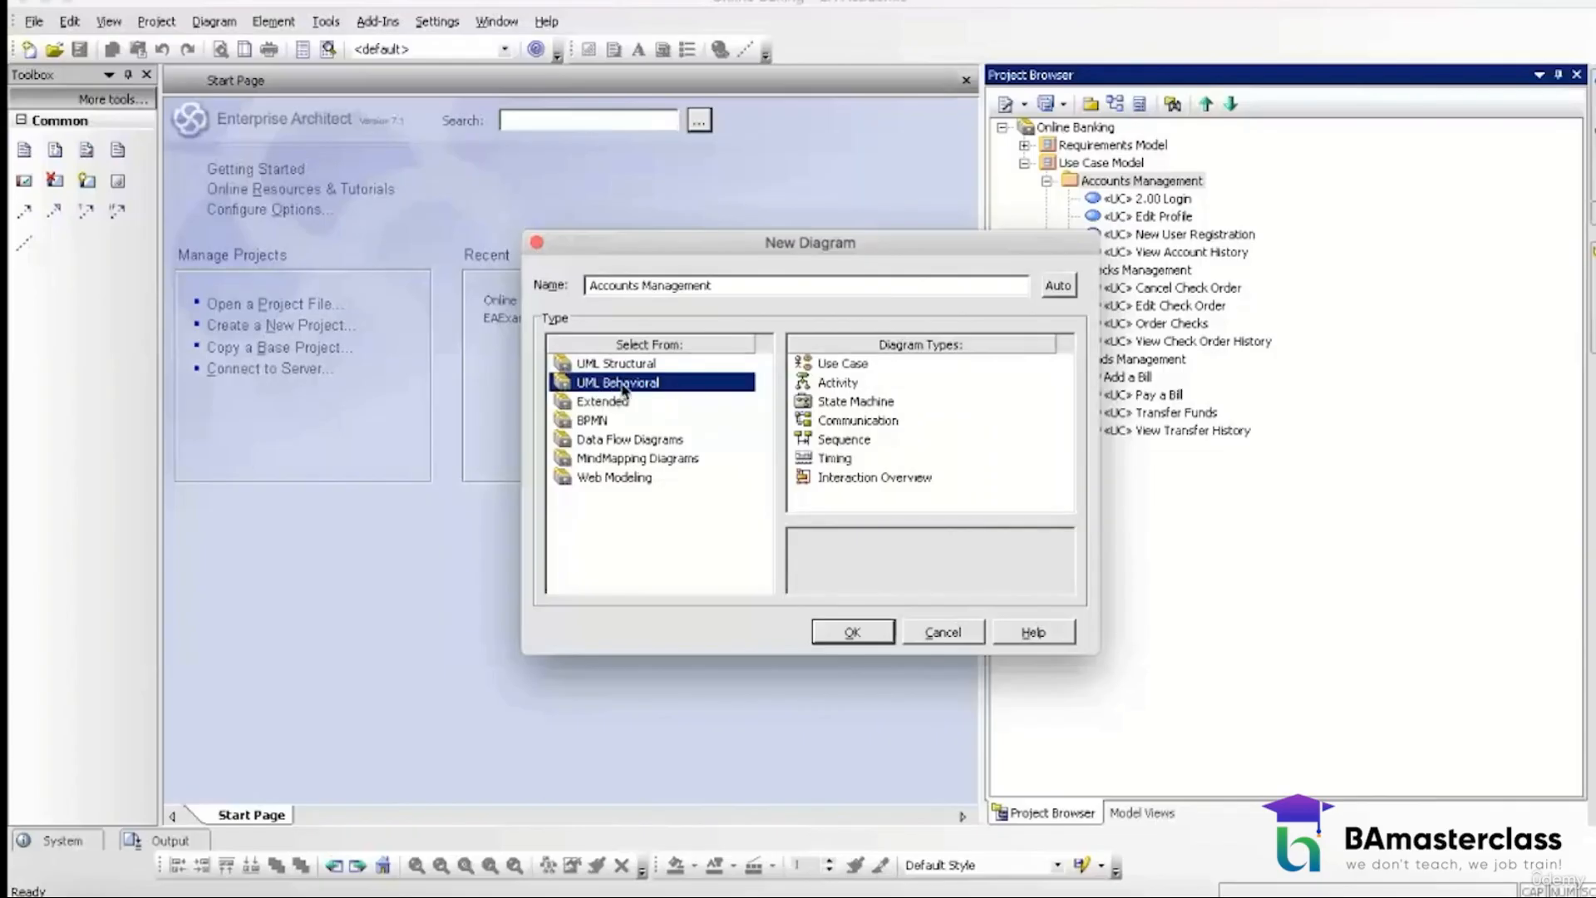
pyautogui.click(810, 370)
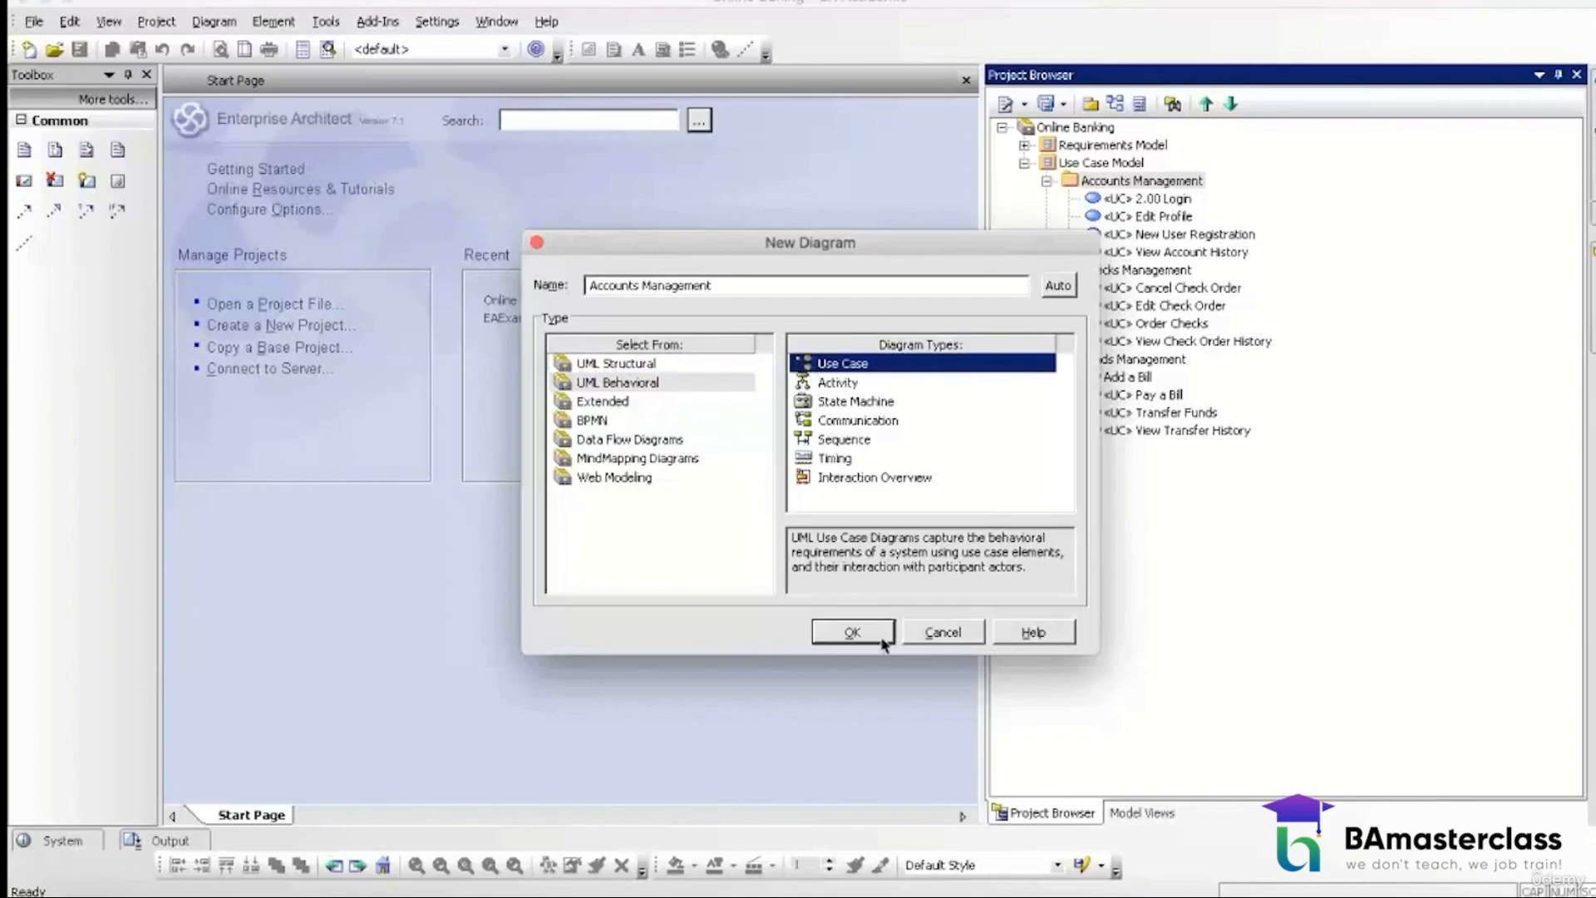
pyautogui.click(852, 632)
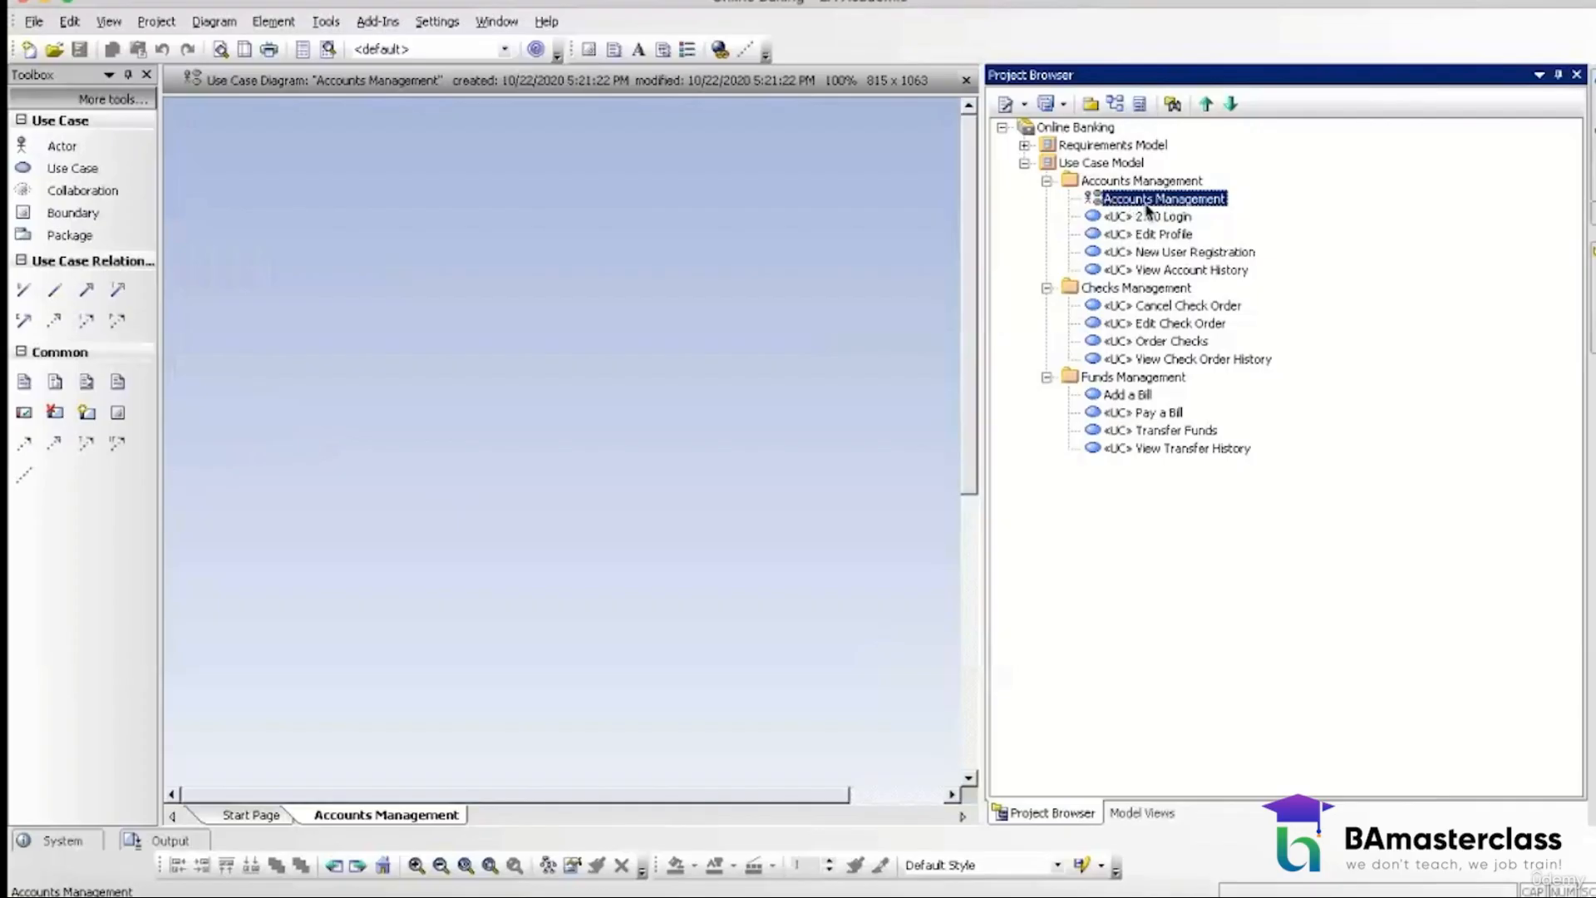
pyautogui.rightClick(1147, 205)
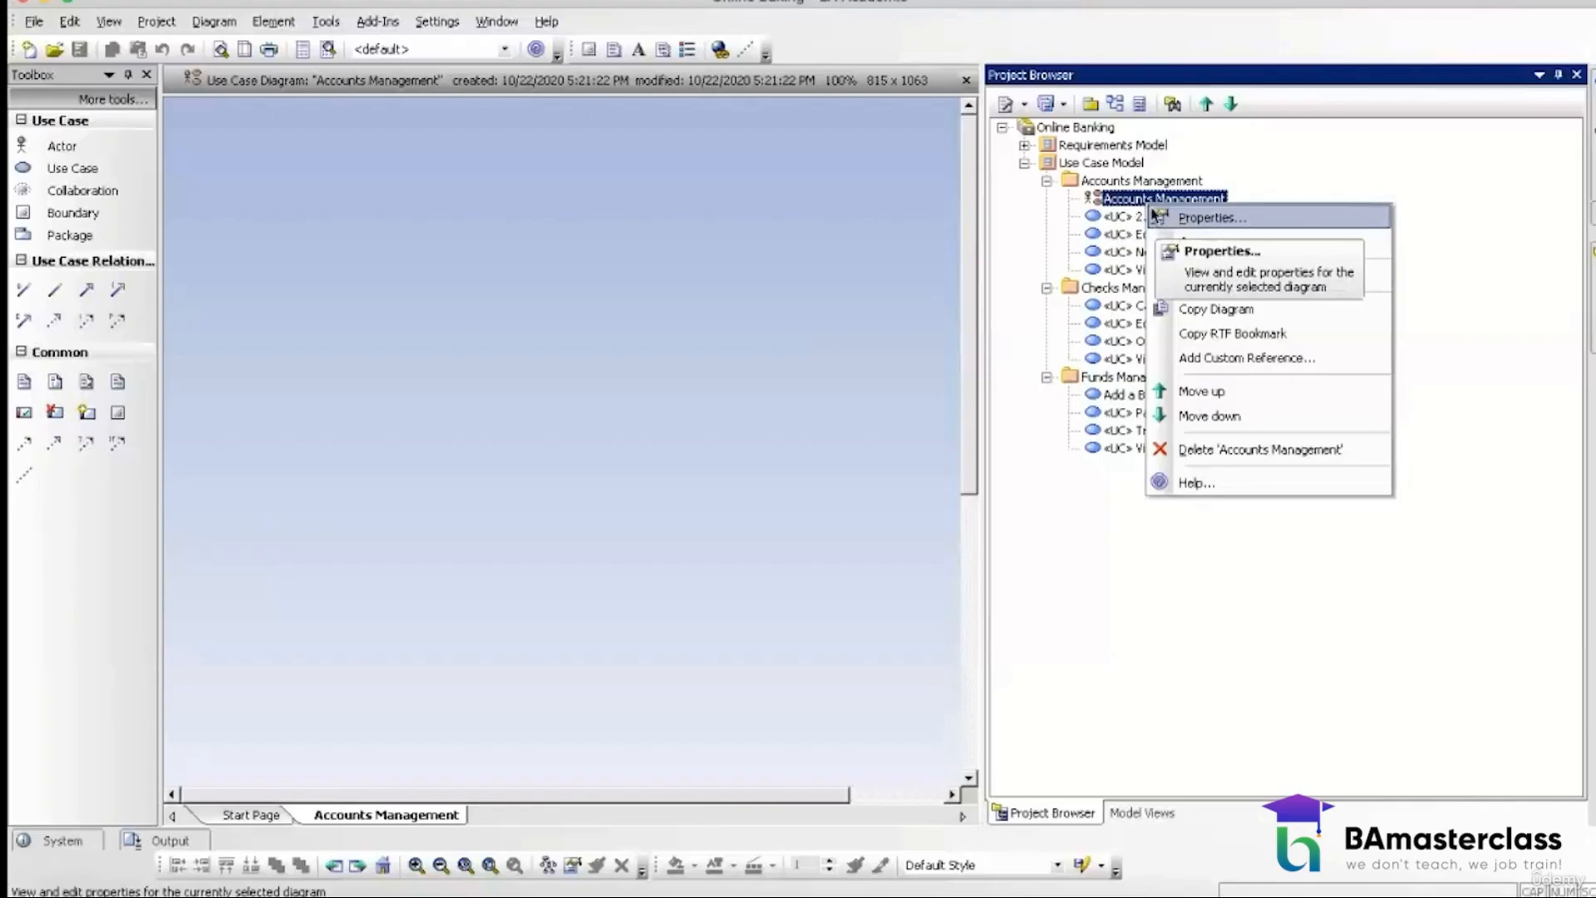
pyautogui.click(1195, 247)
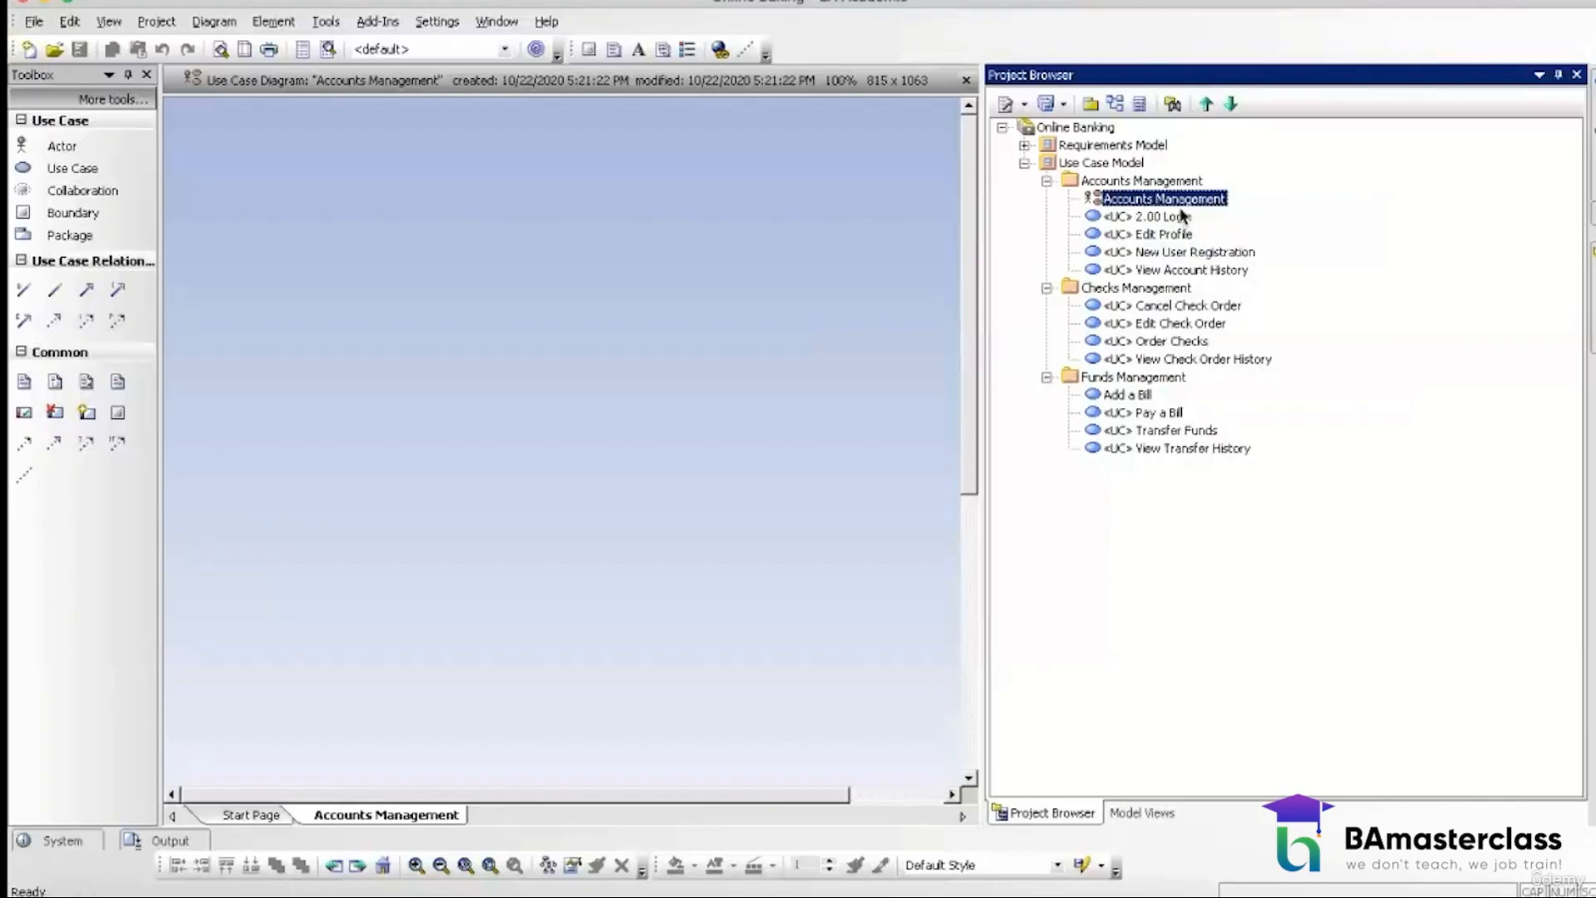
# Step: Rename the Accounts Management diagram as "Accounts Management Use Case Diagram"
pyautogui.rightClick(1179, 205)
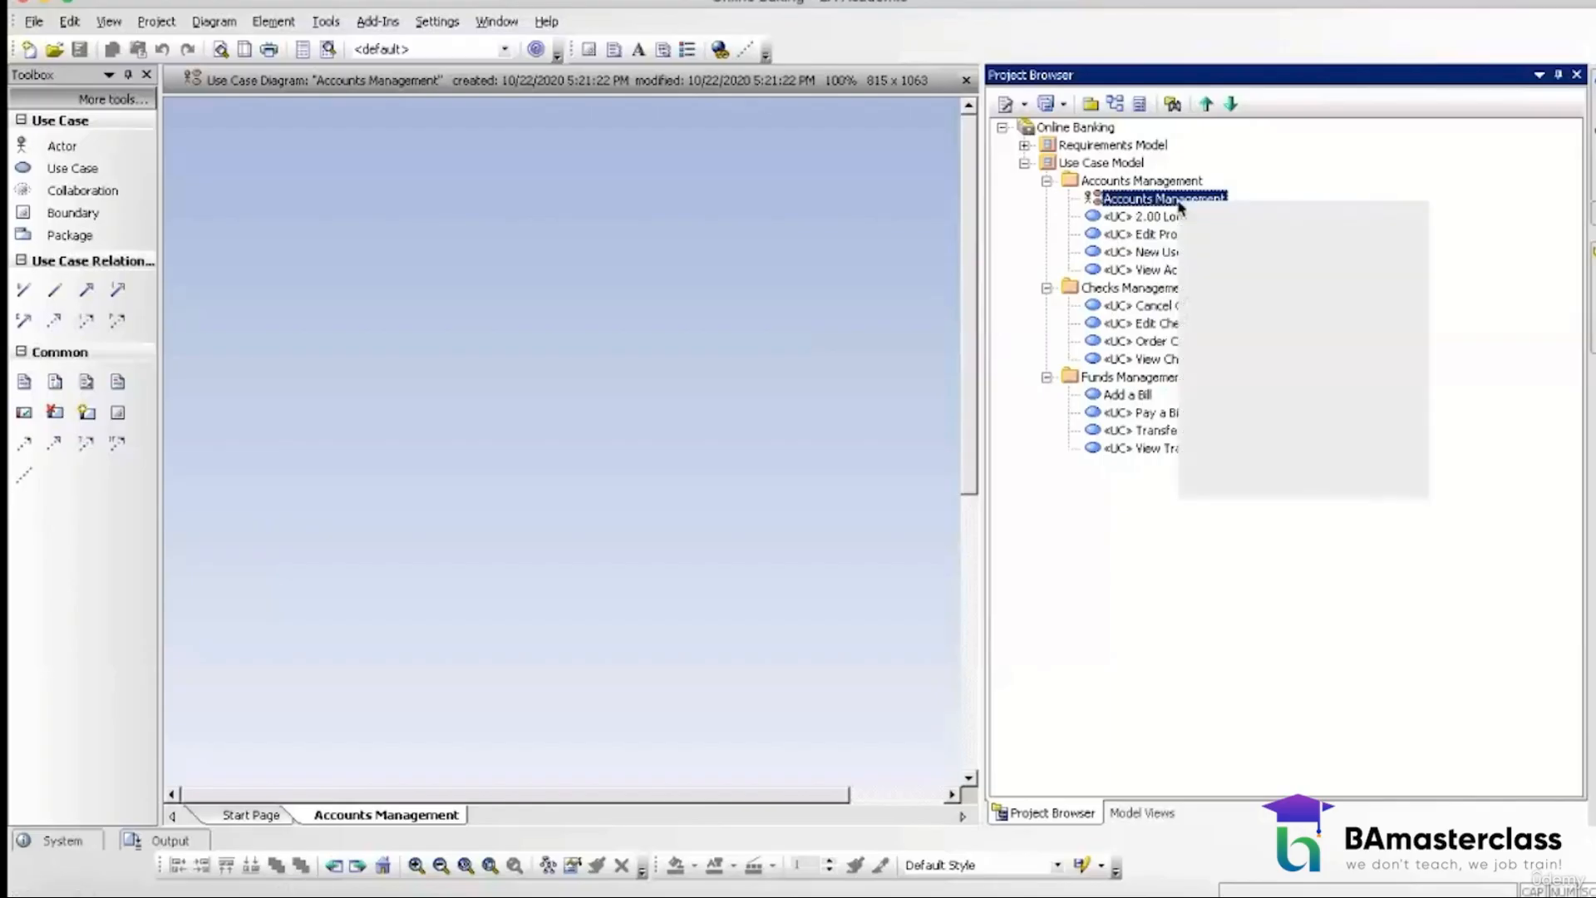
pyautogui.click(1210, 214)
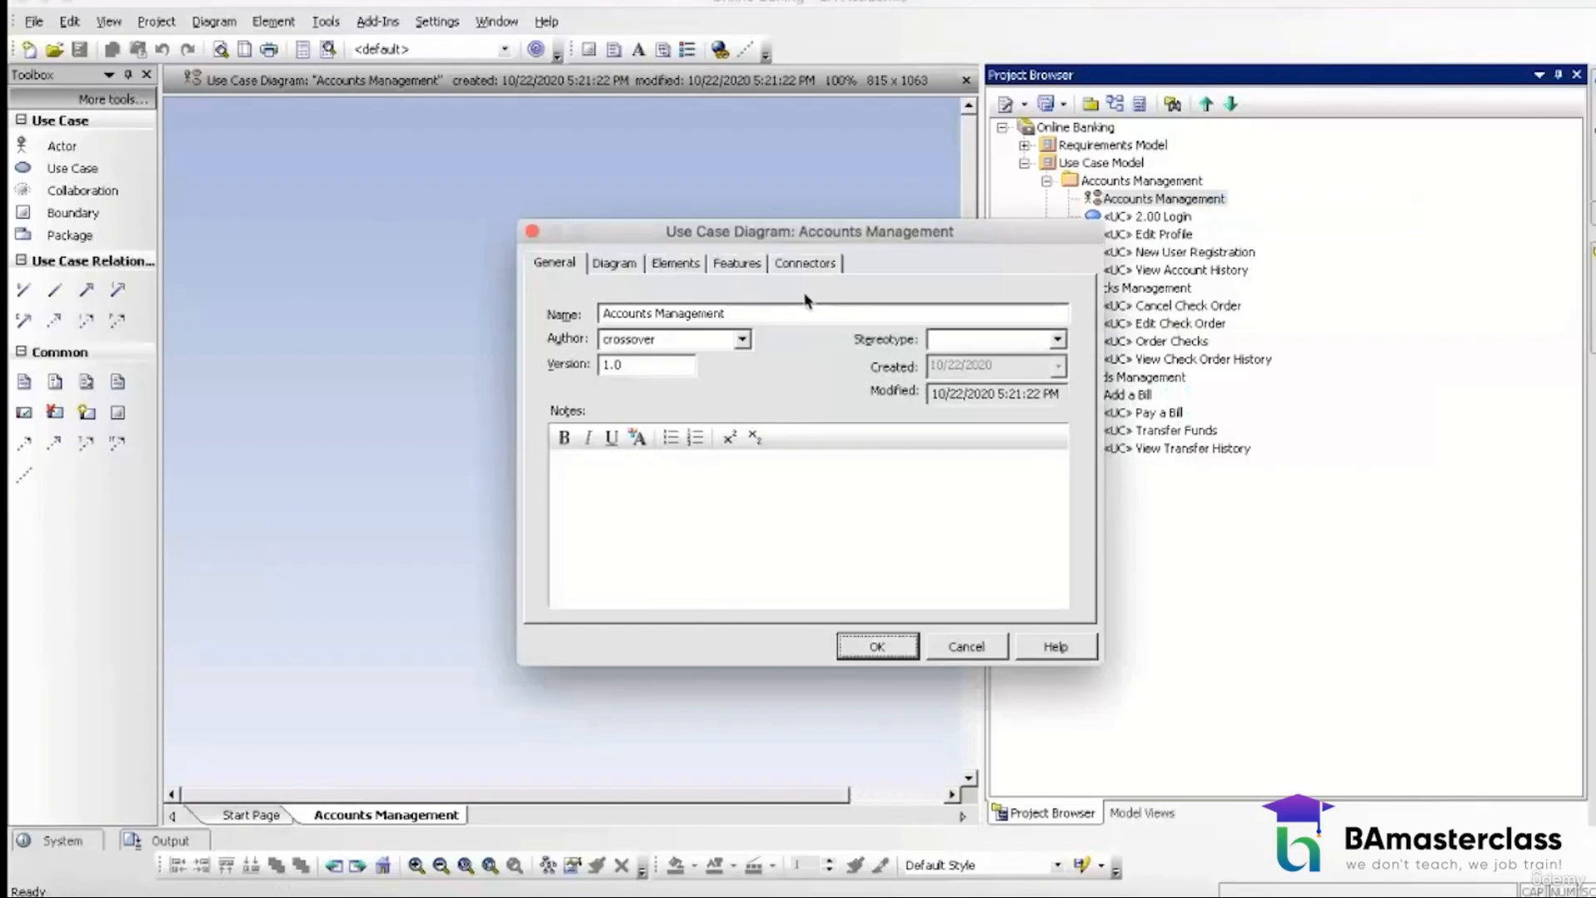
pyautogui.click(728, 313)
pyautogui.write('Use Case Diagram')
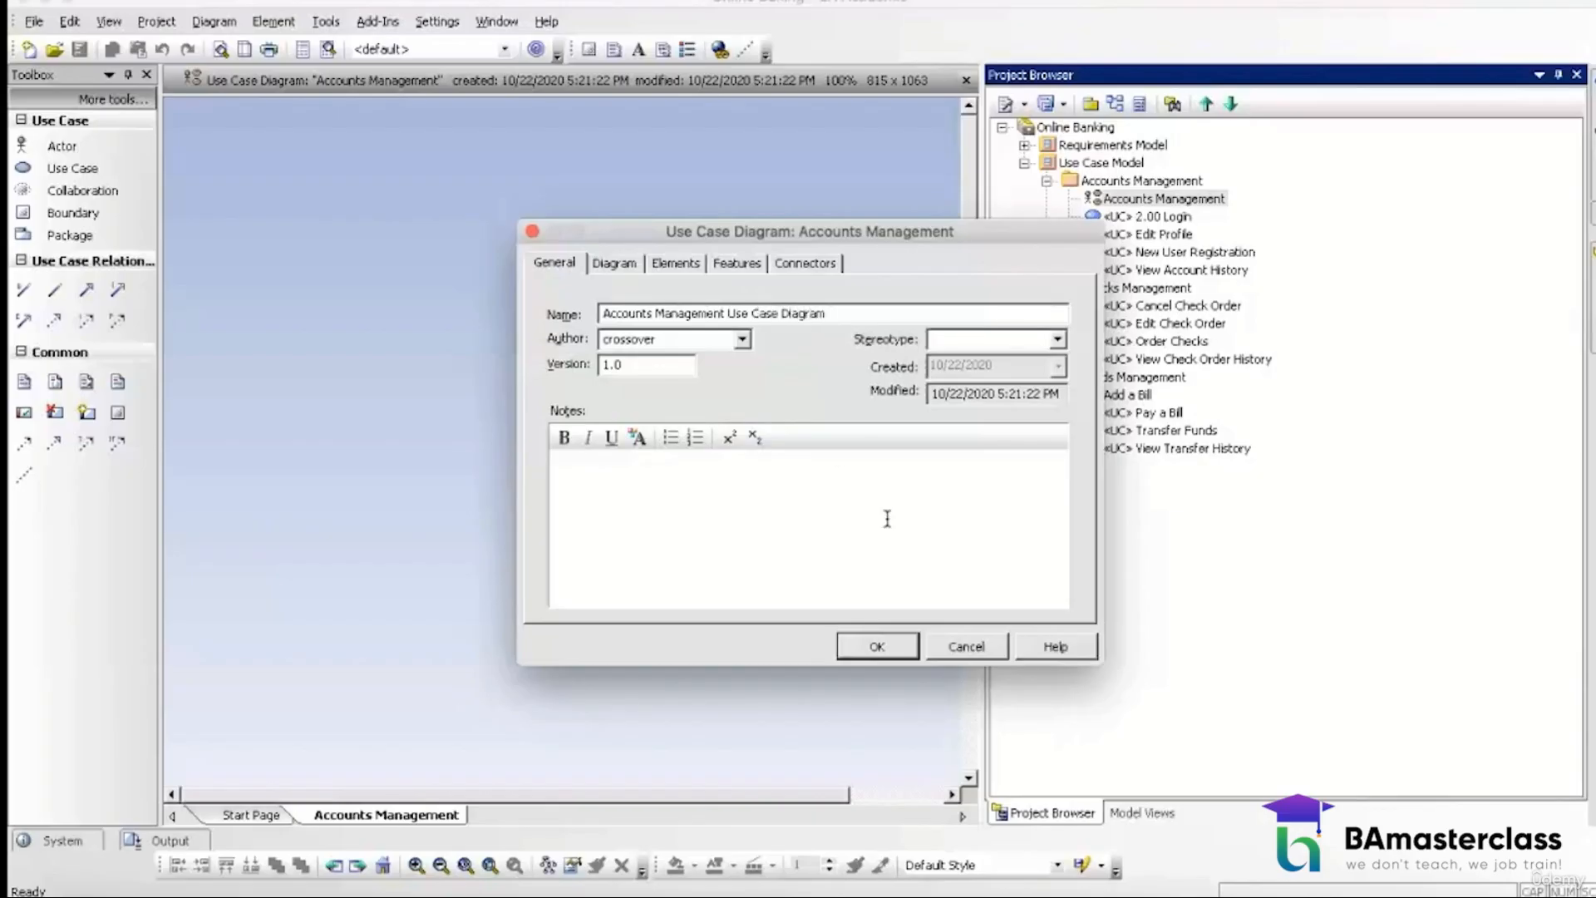
pyautogui.click(871, 653)
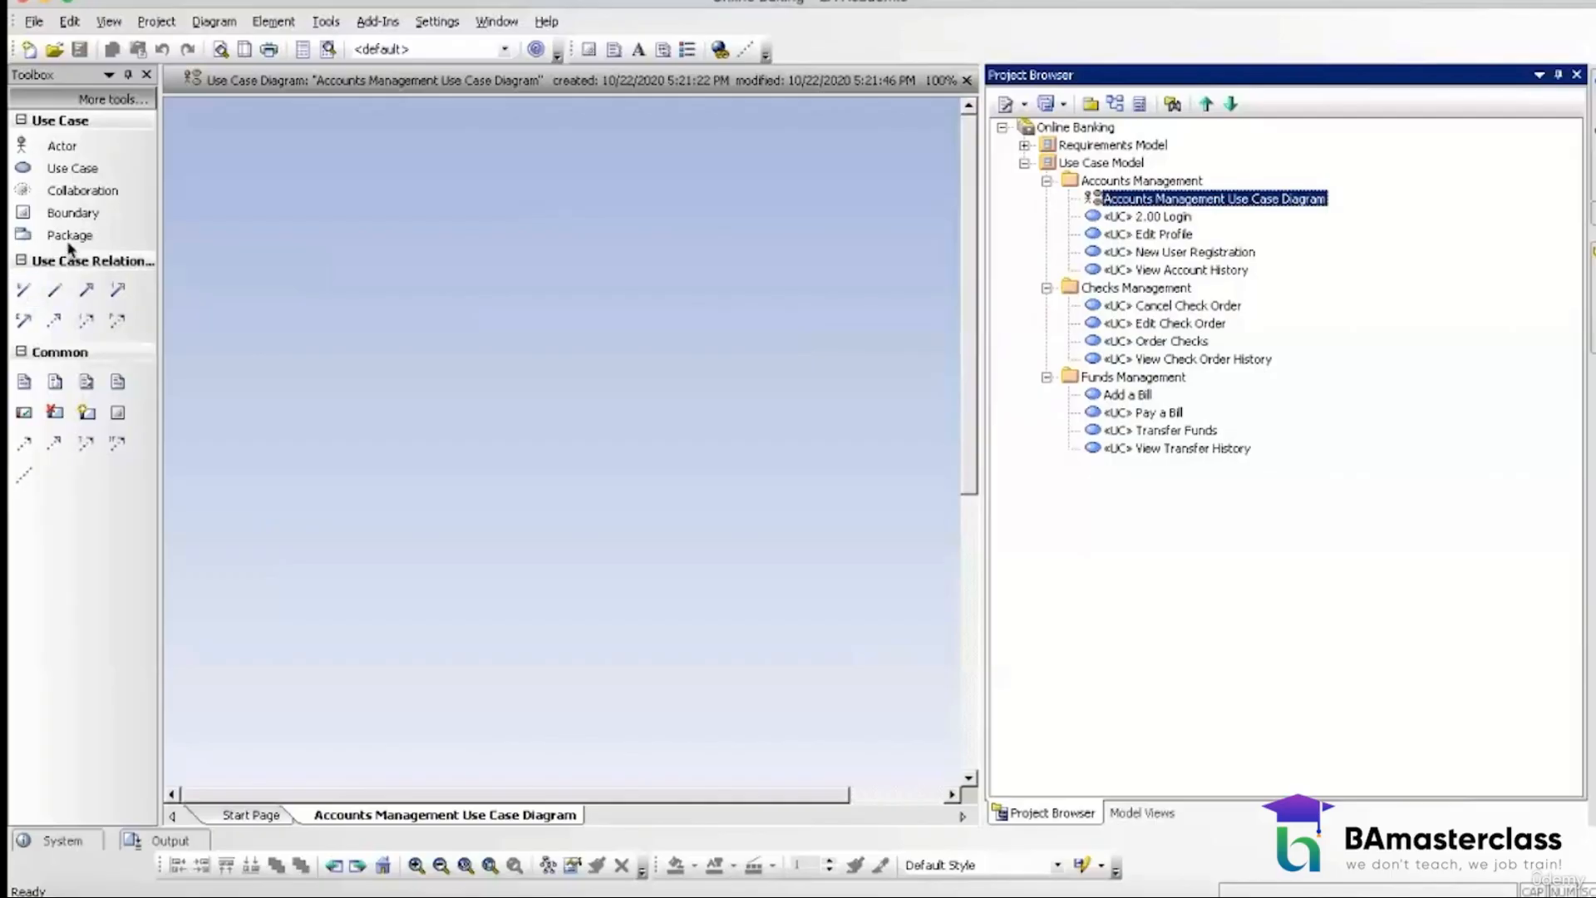
# Step: Add a system boundary named "Accounts Management" to the empty diagram, keeping the Solid-No Fill border style
pyautogui.click(73, 213)
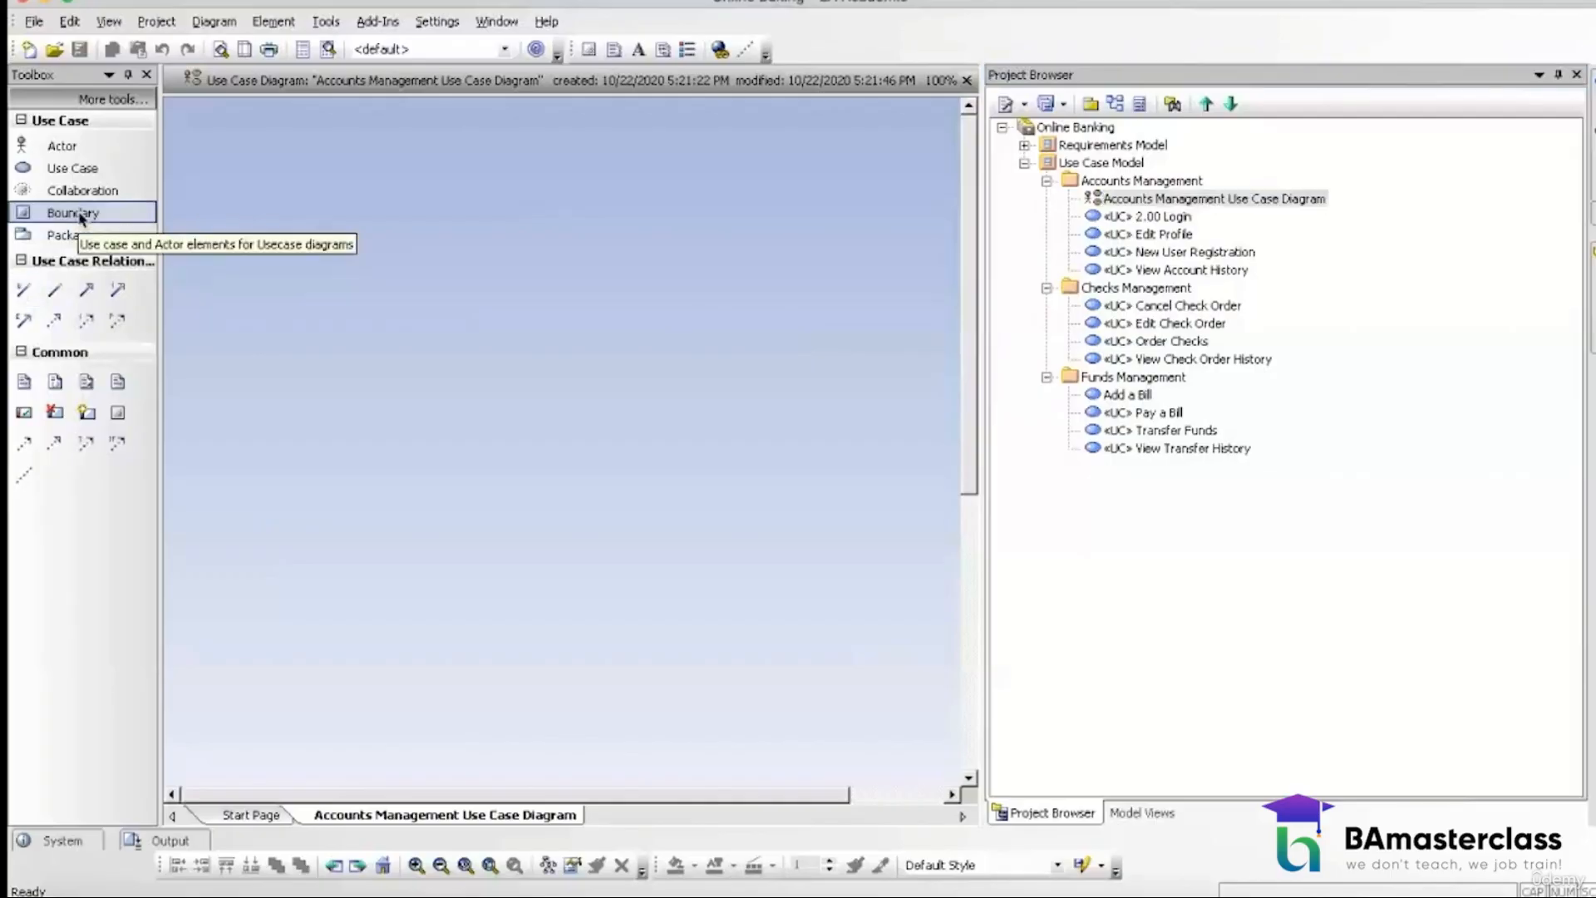
pyautogui.click(308, 234)
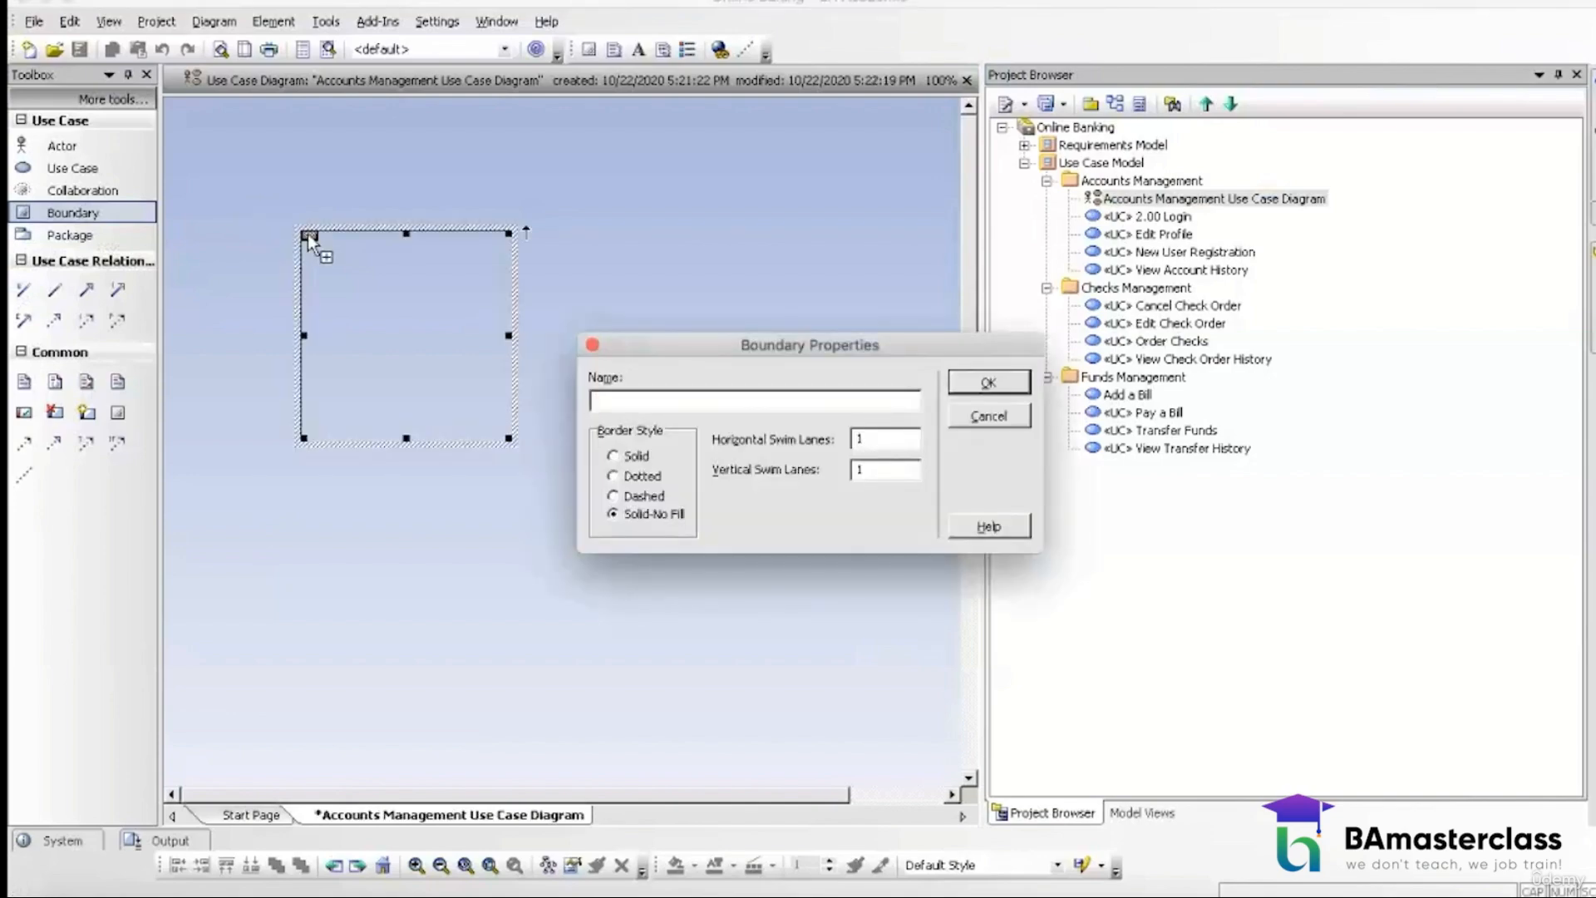
pyautogui.write('Accounts Management')
pyautogui.click(987, 384)
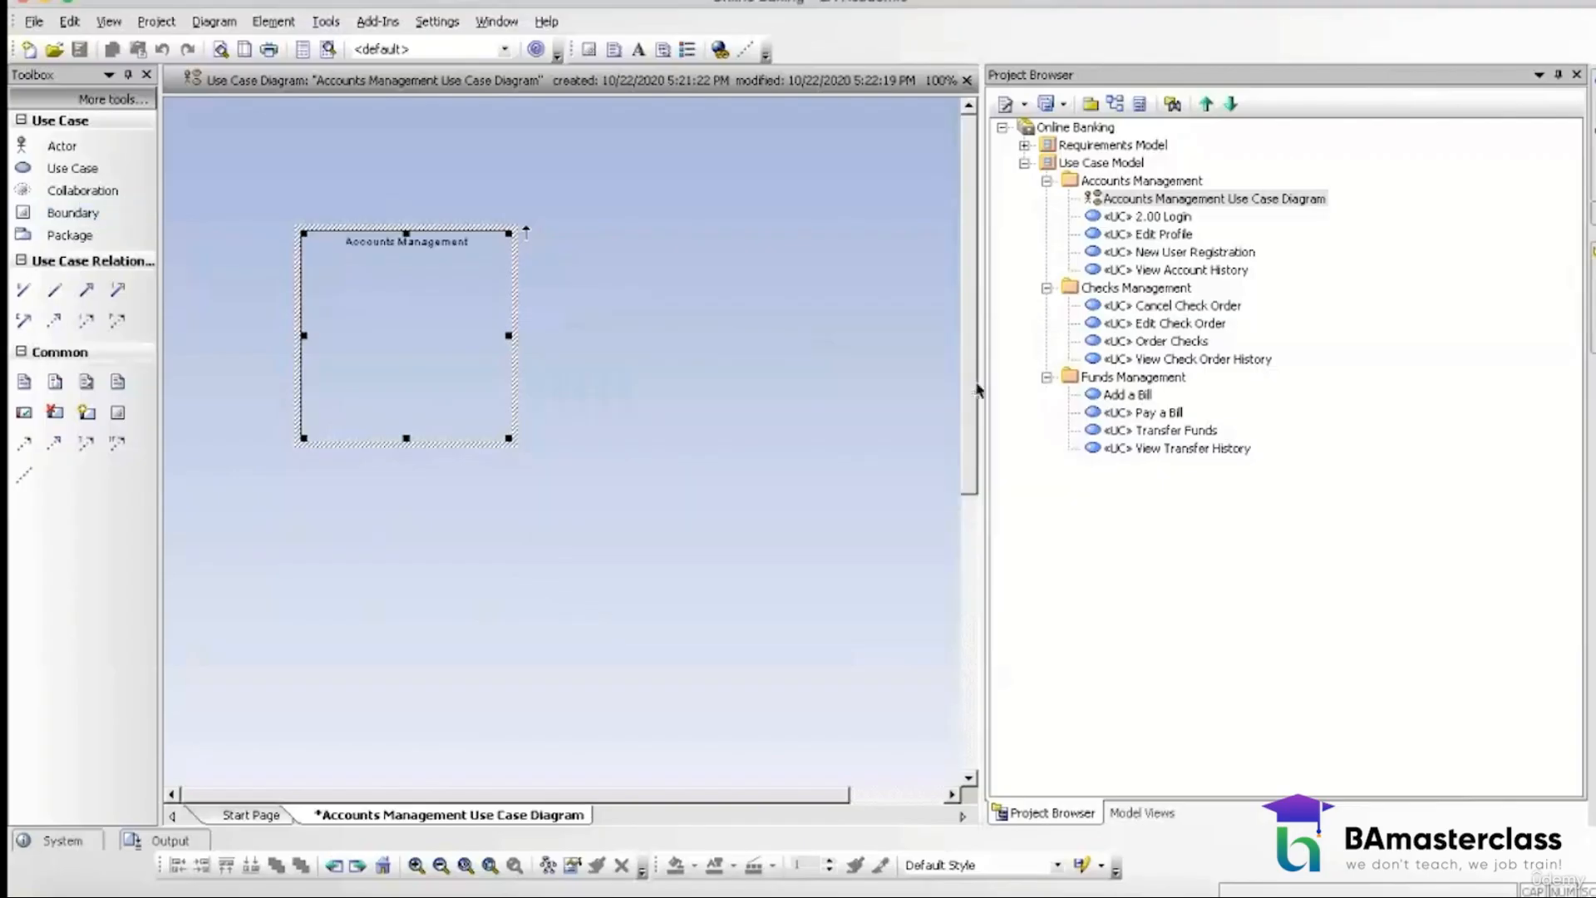
# Step: Enlarge the Accounts Management boundary to about 491 by 426 and shift it slightly up and left on the diagram
pyautogui.moveTo(509, 438); pyautogui.dragTo(844, 703)
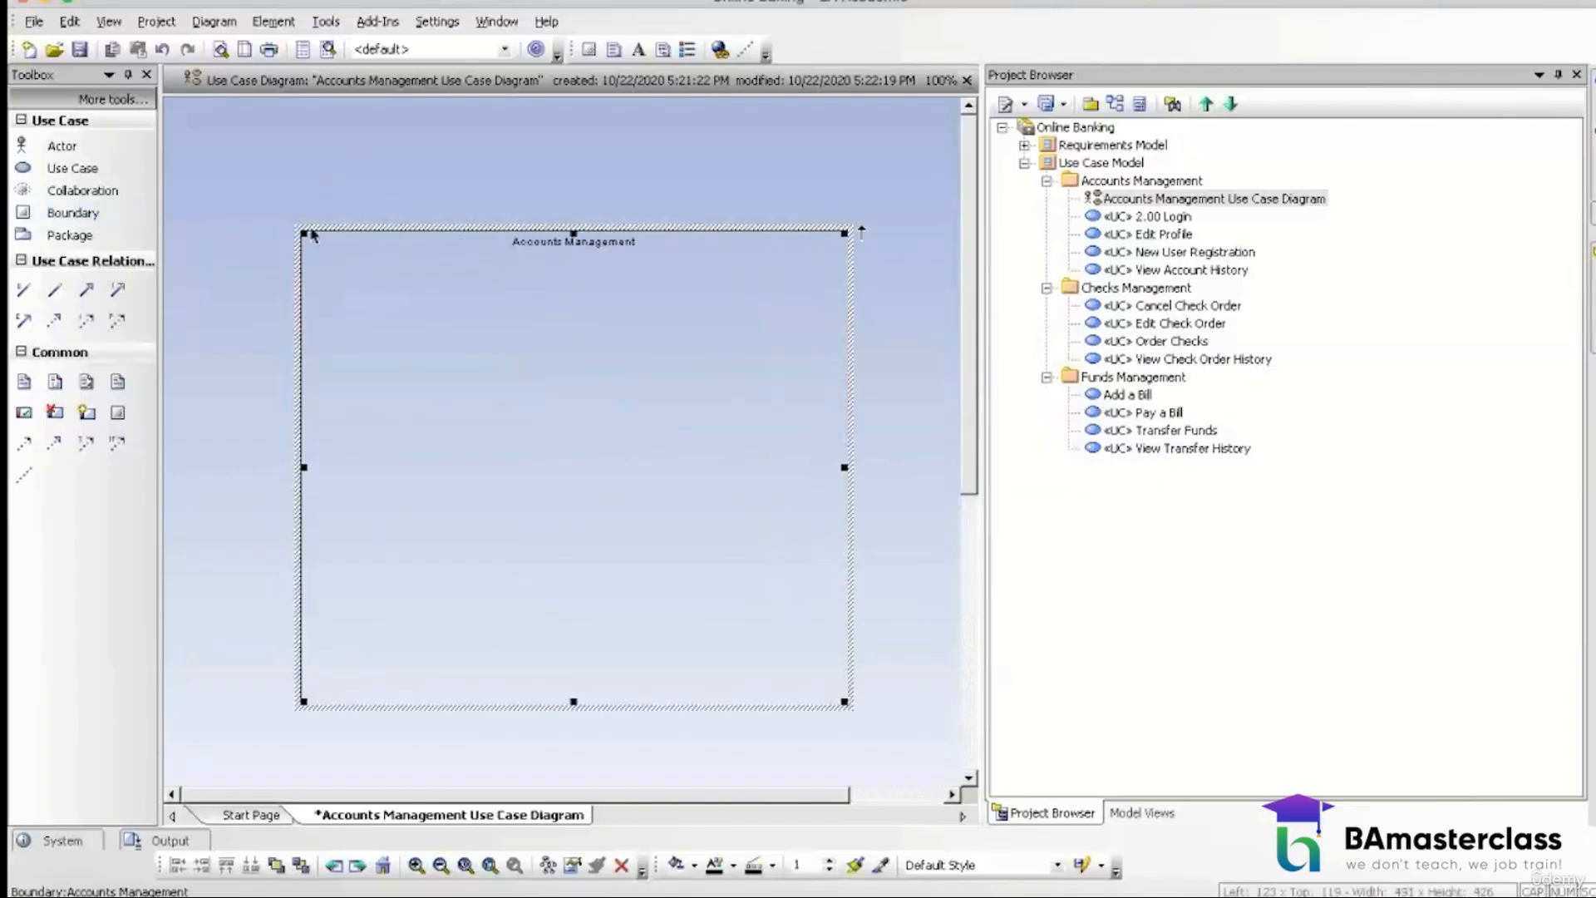
pyautogui.moveTo(799, 651); pyautogui.dragTo(777, 596)
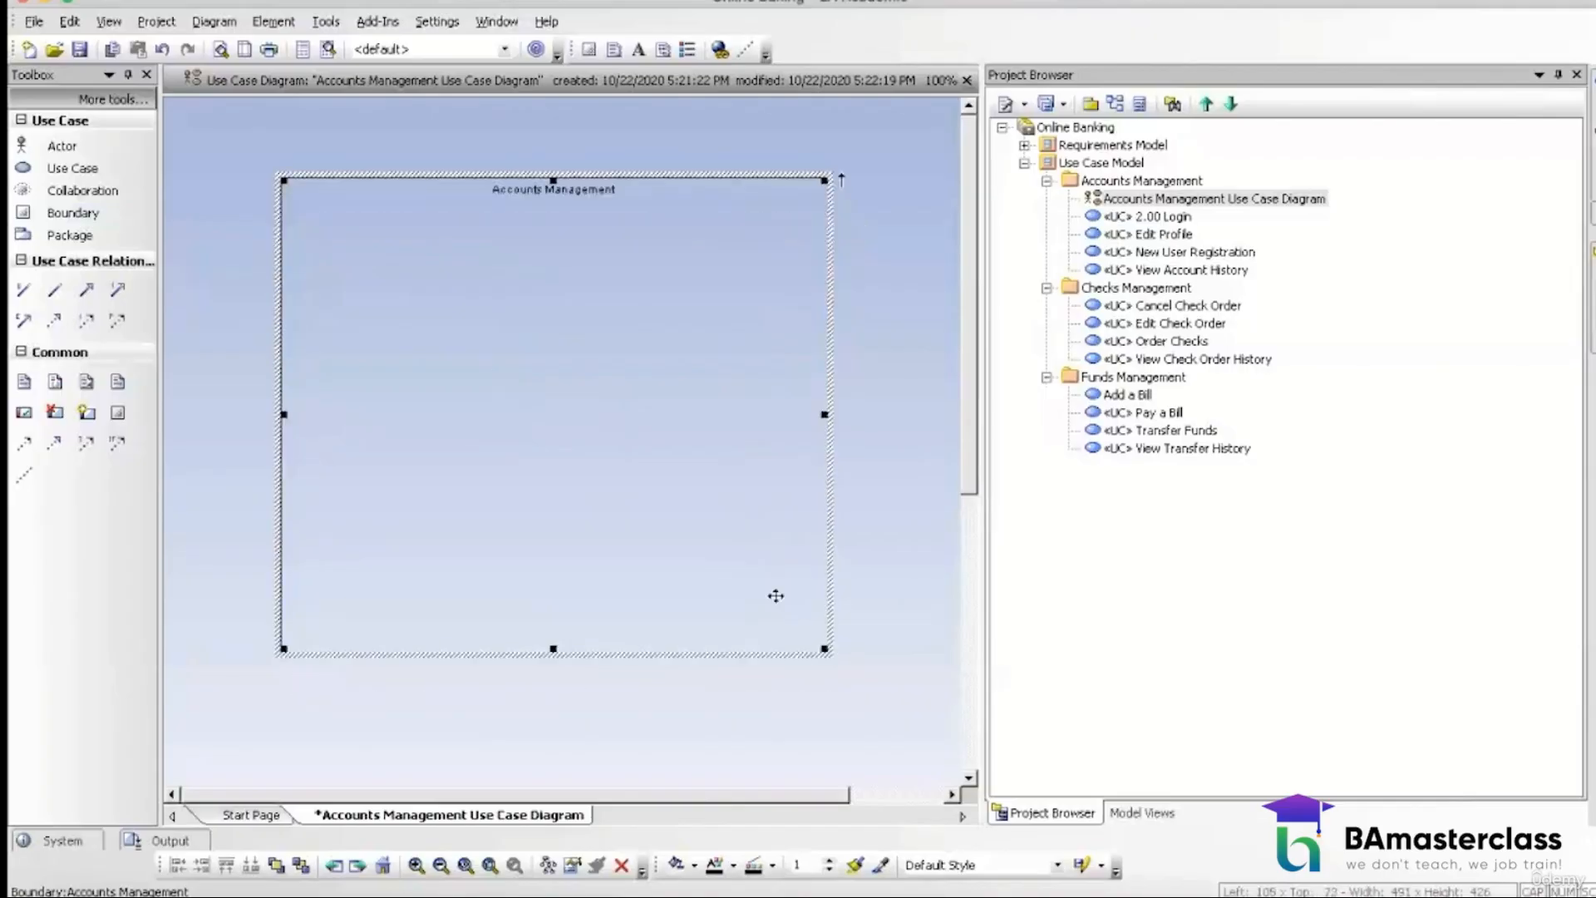
pyautogui.click(782, 698)
pyautogui.click(759, 521)
# Step: Create a new use case named TEST inside the Accounts Management boundary
pyautogui.click(64, 168)
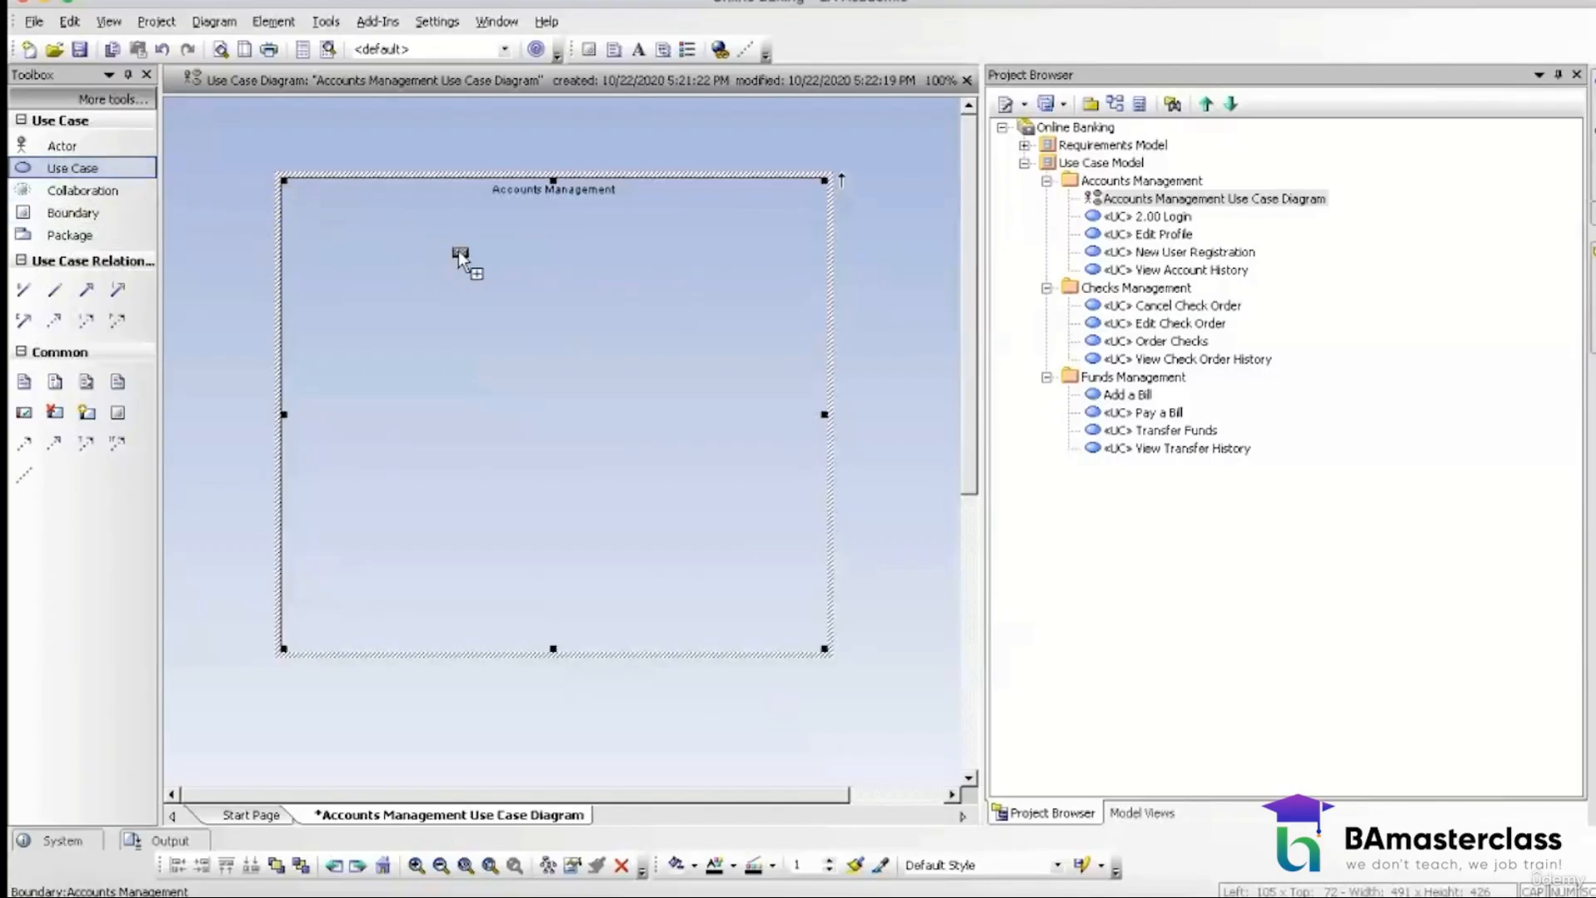
pyautogui.click(523, 280)
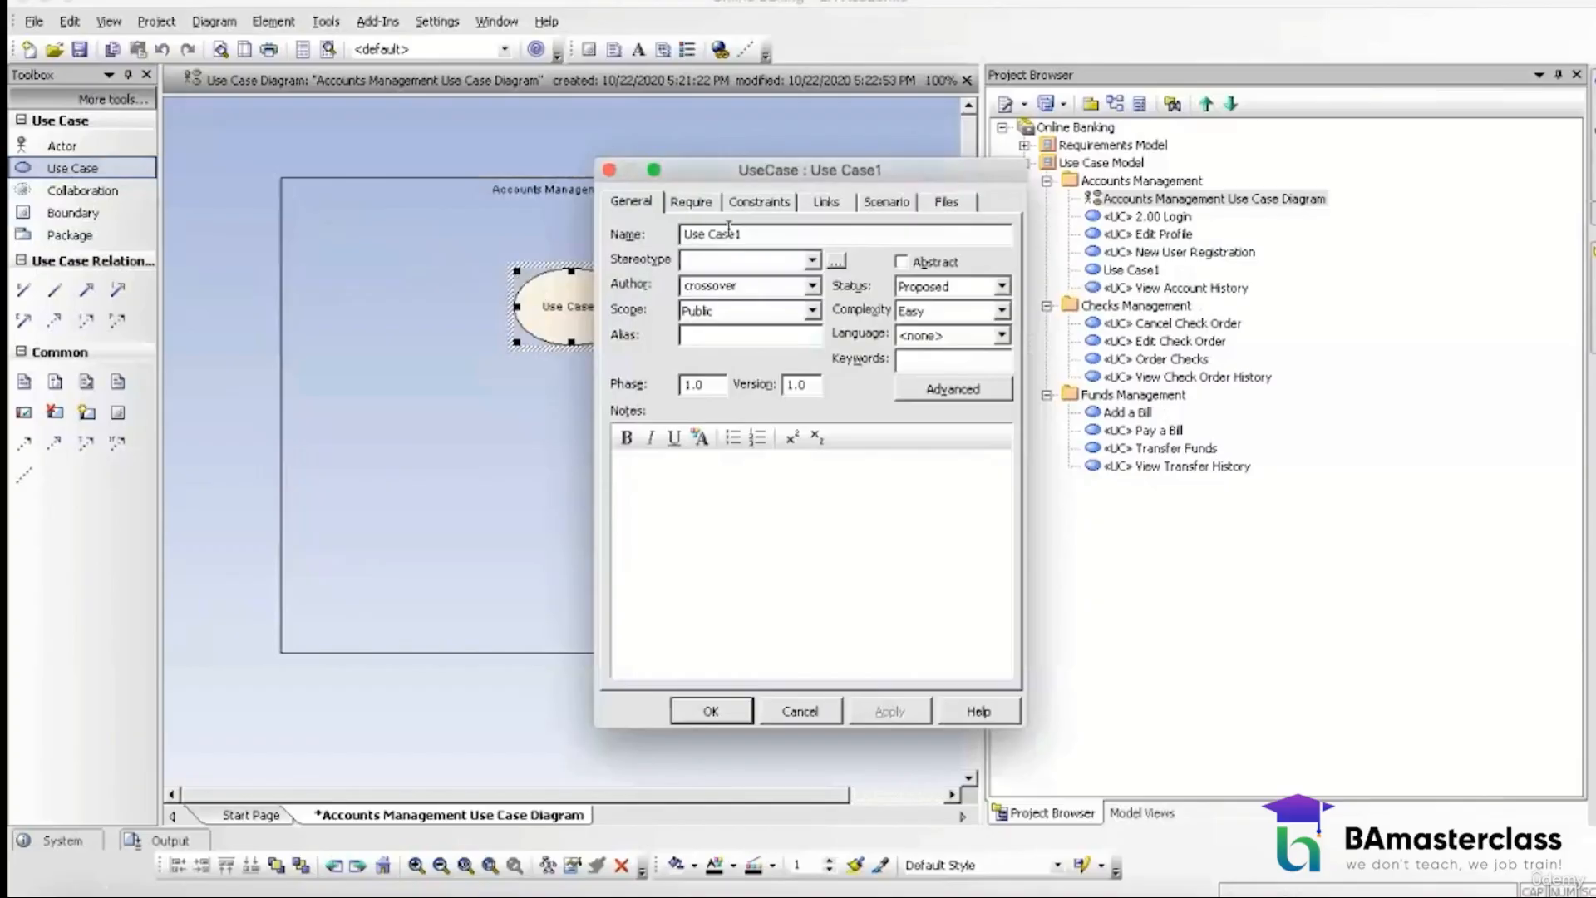
pyautogui.hotkey('ctrl', 'a')
pyautogui.write('TEST')
pyautogui.click(711, 711)
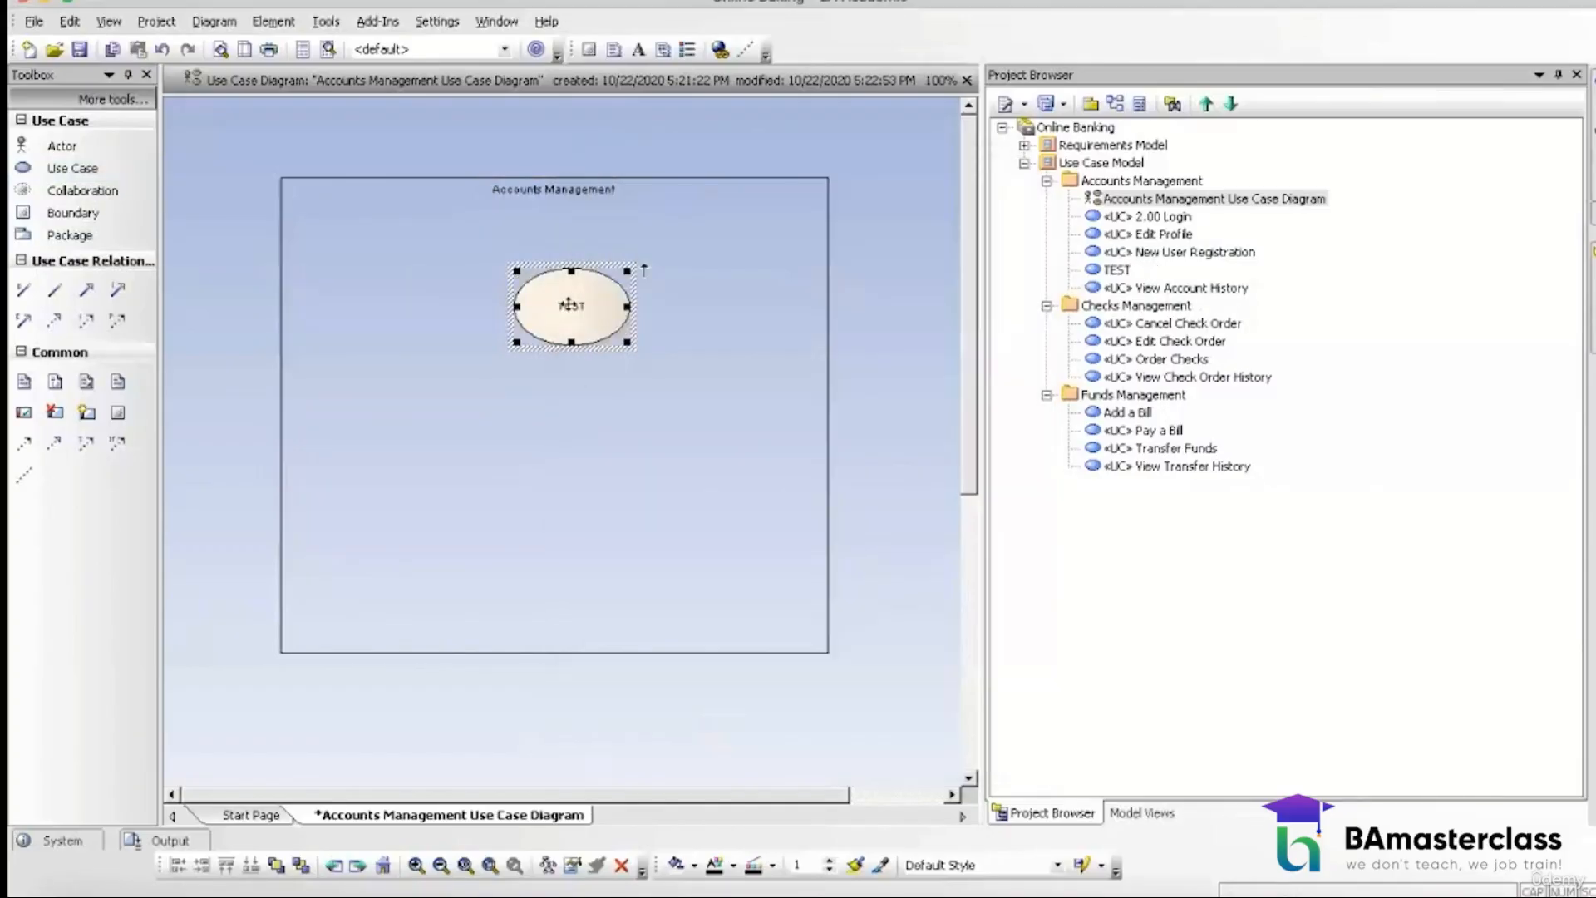
# Step: Delete the TEST use case from the Accounts Management package in the model
pyautogui.click(1118, 270)
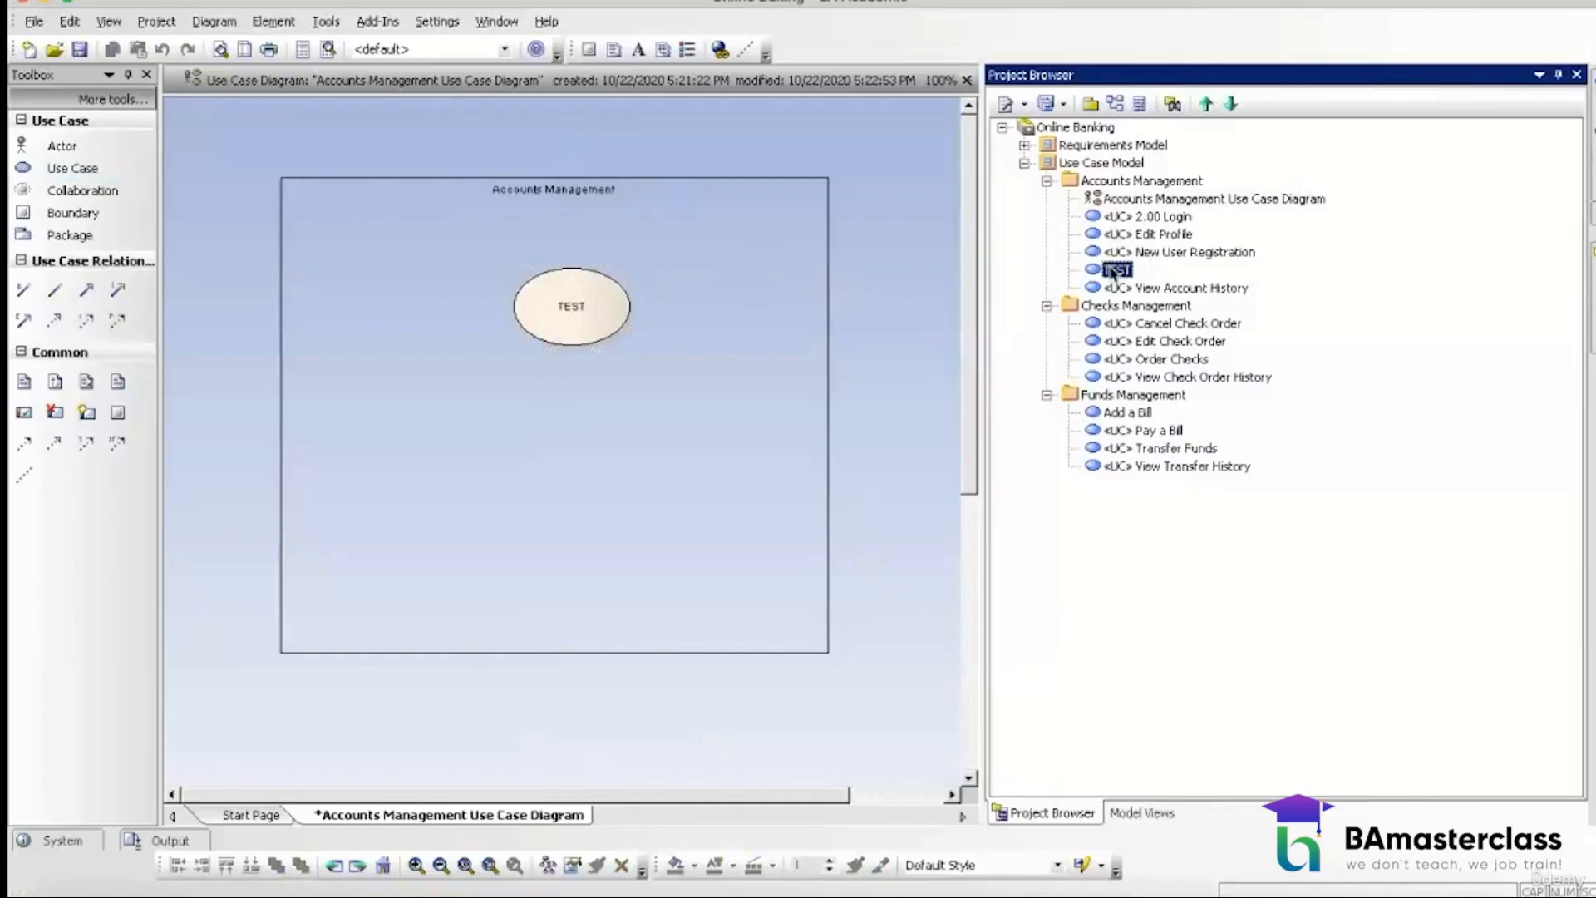
pyautogui.rightClick(1111, 270)
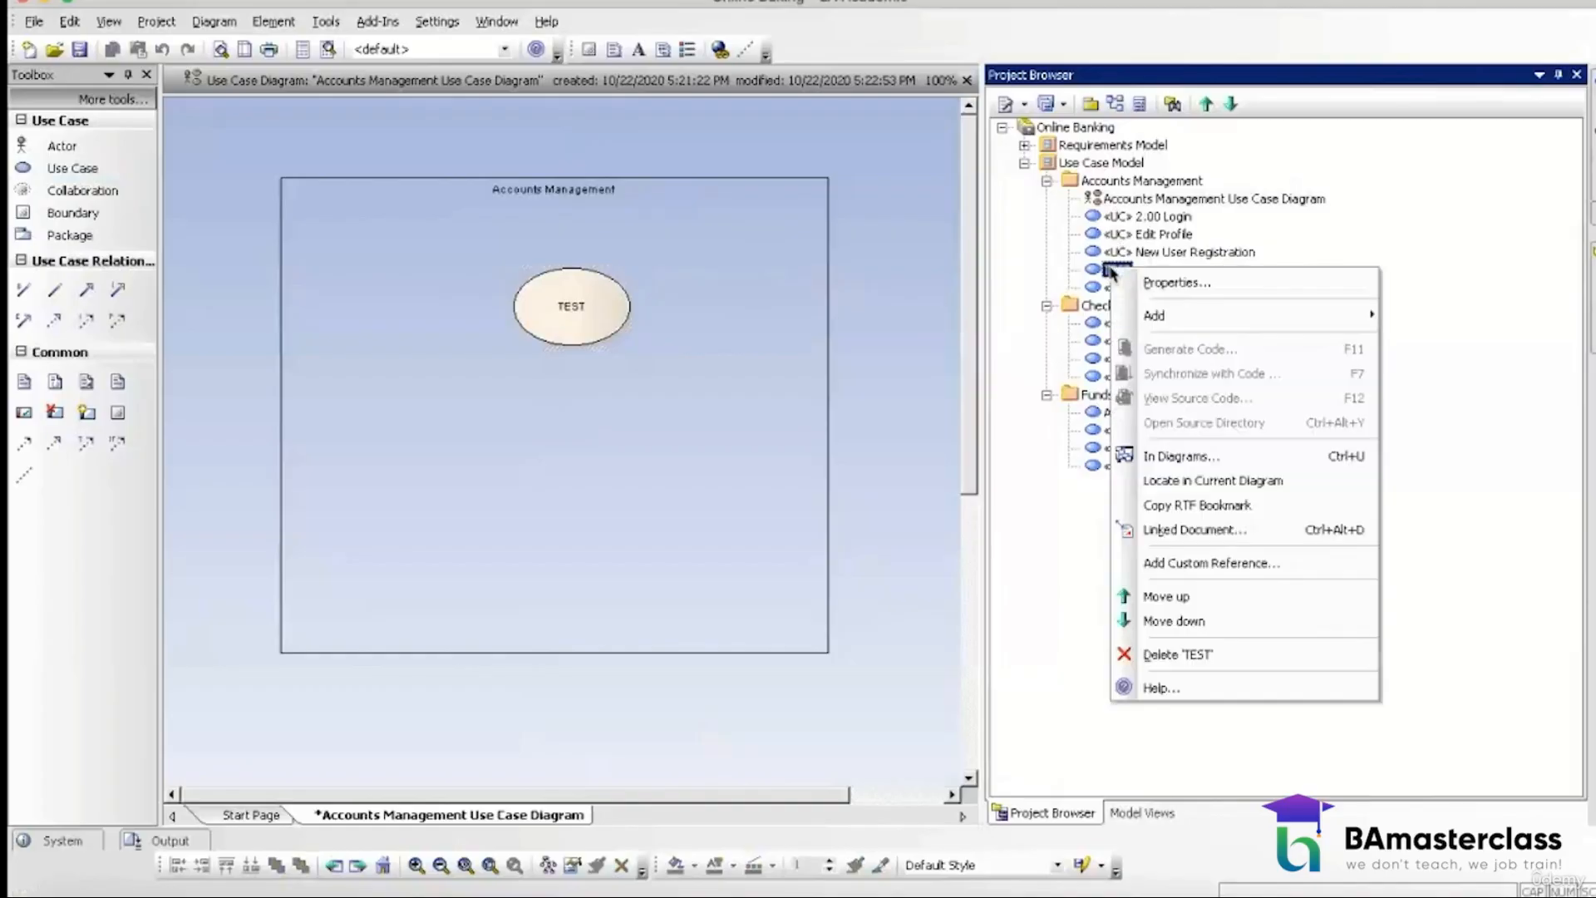
pyautogui.click(1160, 654)
pyautogui.click(772, 480)
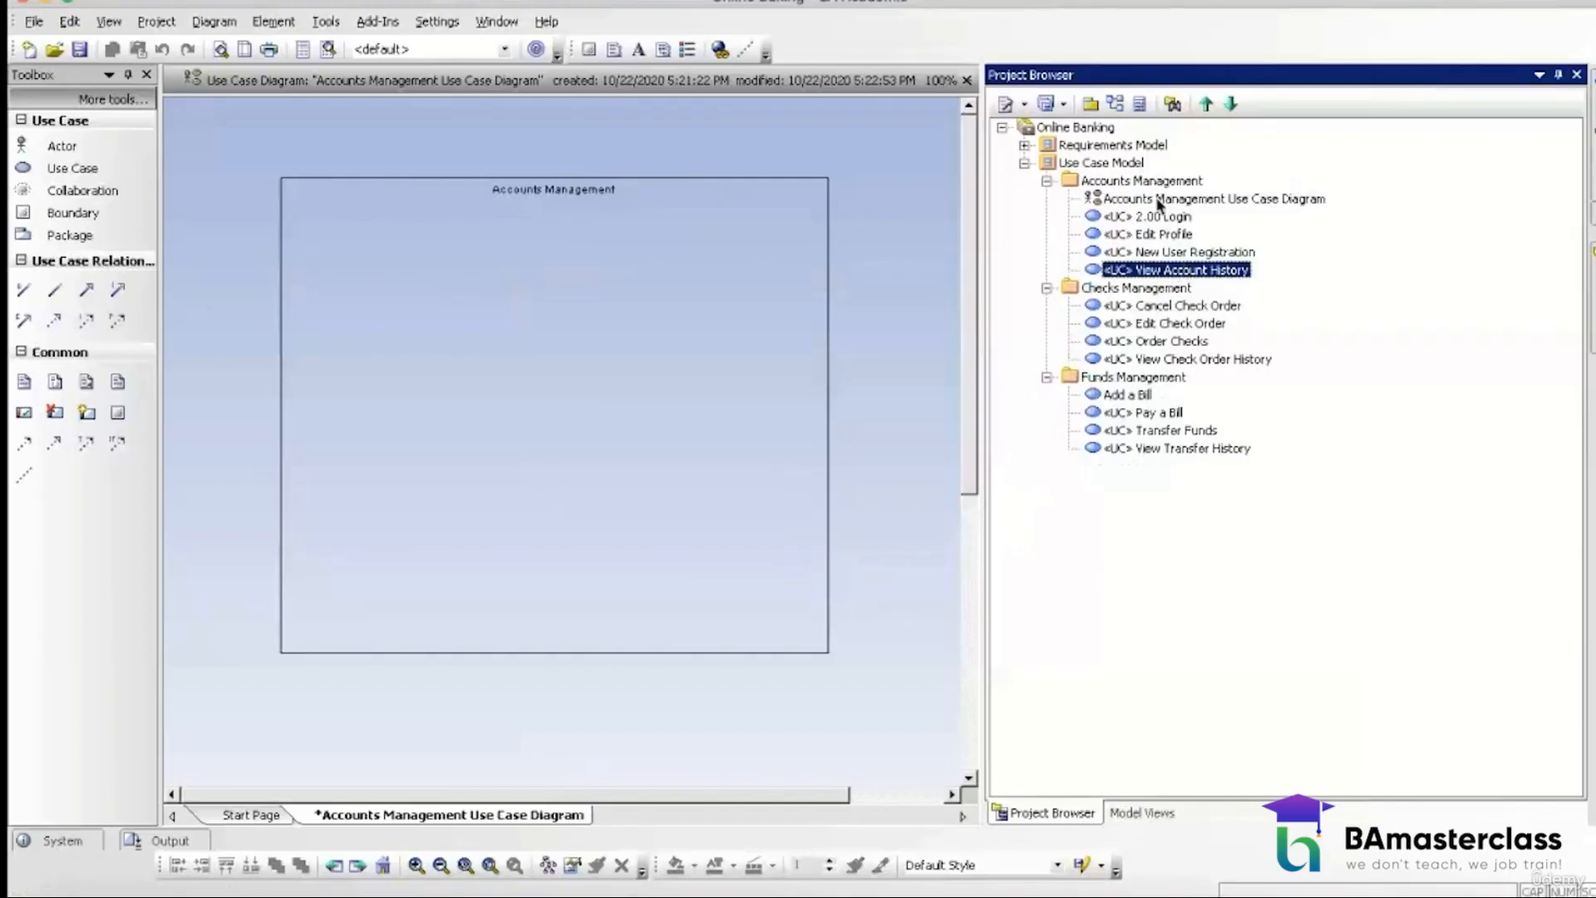
# Step: Place the 2.00 Login use case near the boundary's upper-left corner as a simple link, showing the paste dialog only for Ctrl+Mouse drags
pyautogui.click(1159, 218)
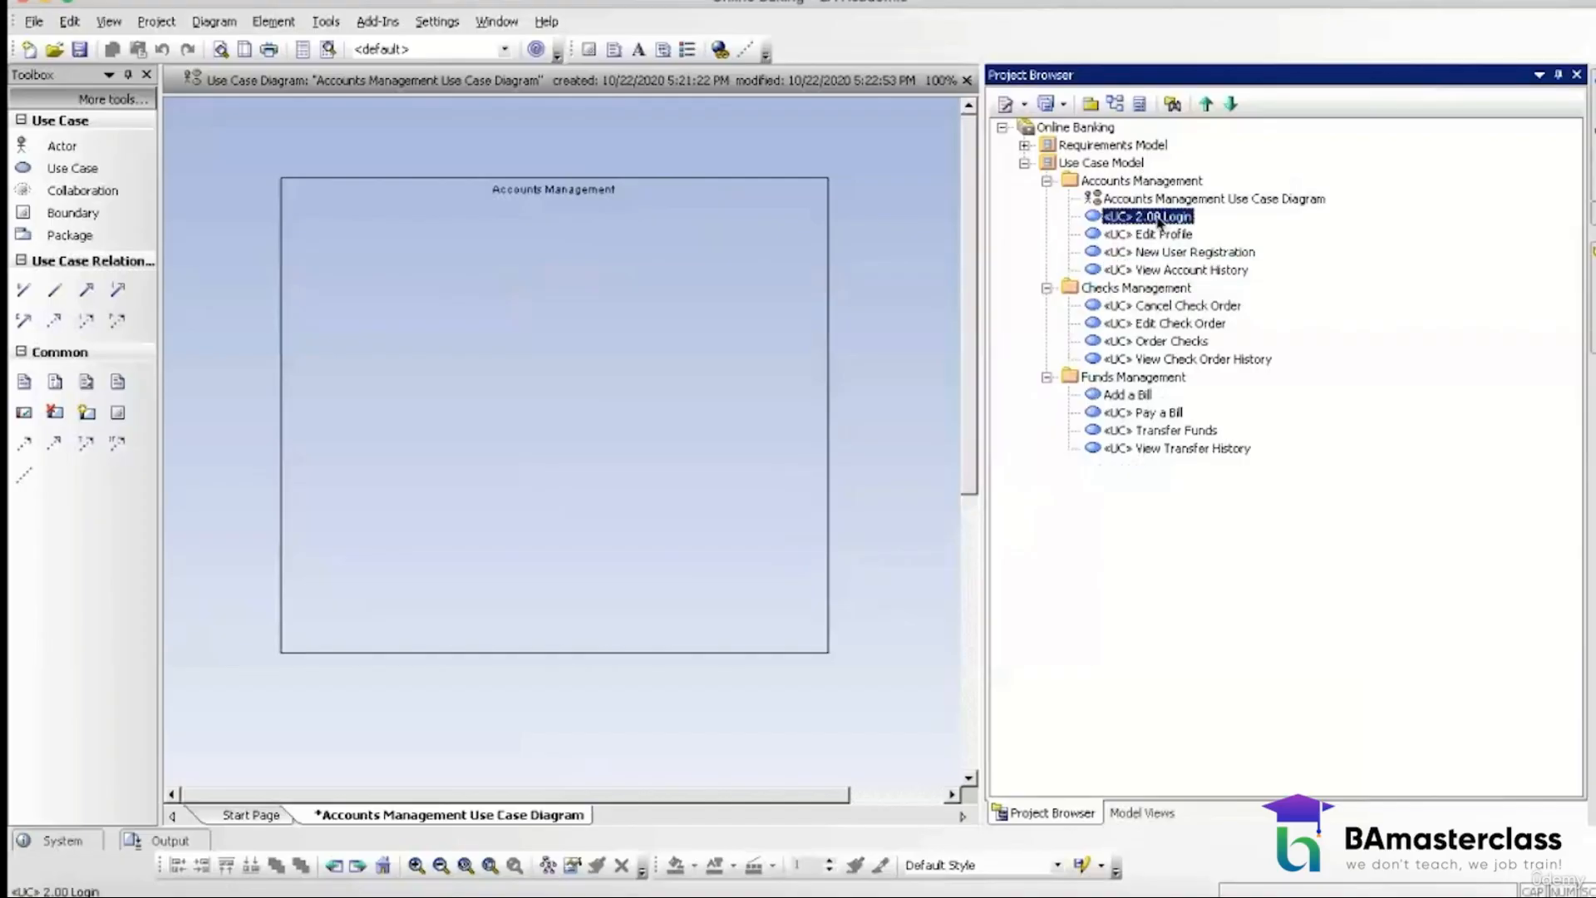
pyautogui.keyDown('ctrl'); pyautogui.click(1164, 235); pyautogui.keyUp('ctrl')
pyautogui.moveTo(1164, 234); pyautogui.dragTo(494, 283)
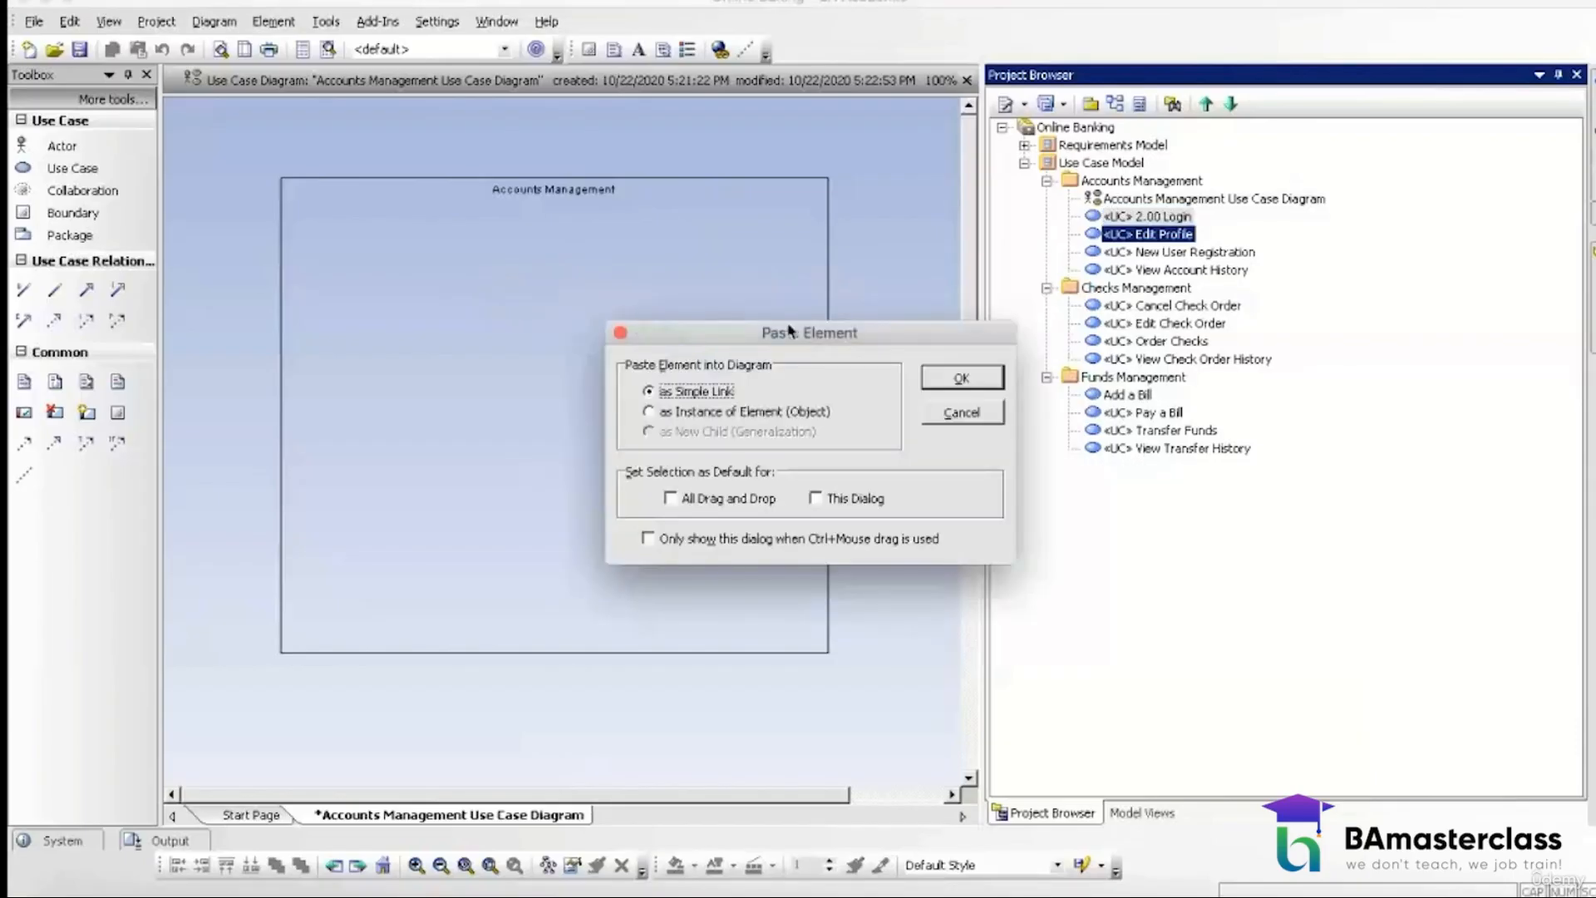
pyautogui.moveTo(825, 333); pyautogui.dragTo(579, 314)
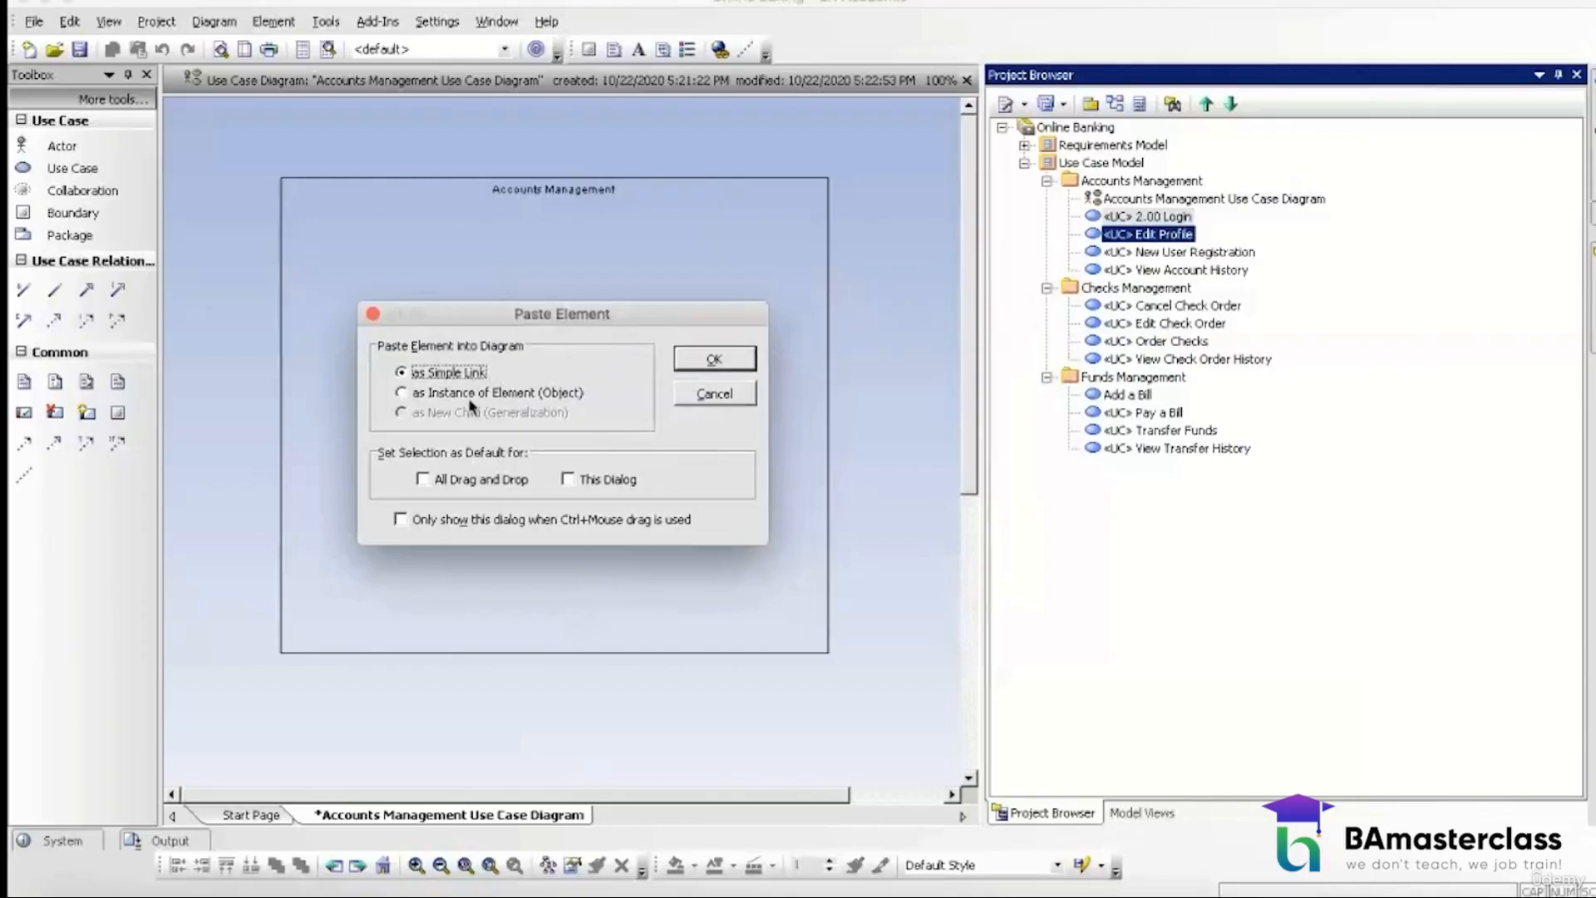
pyautogui.click(401, 521)
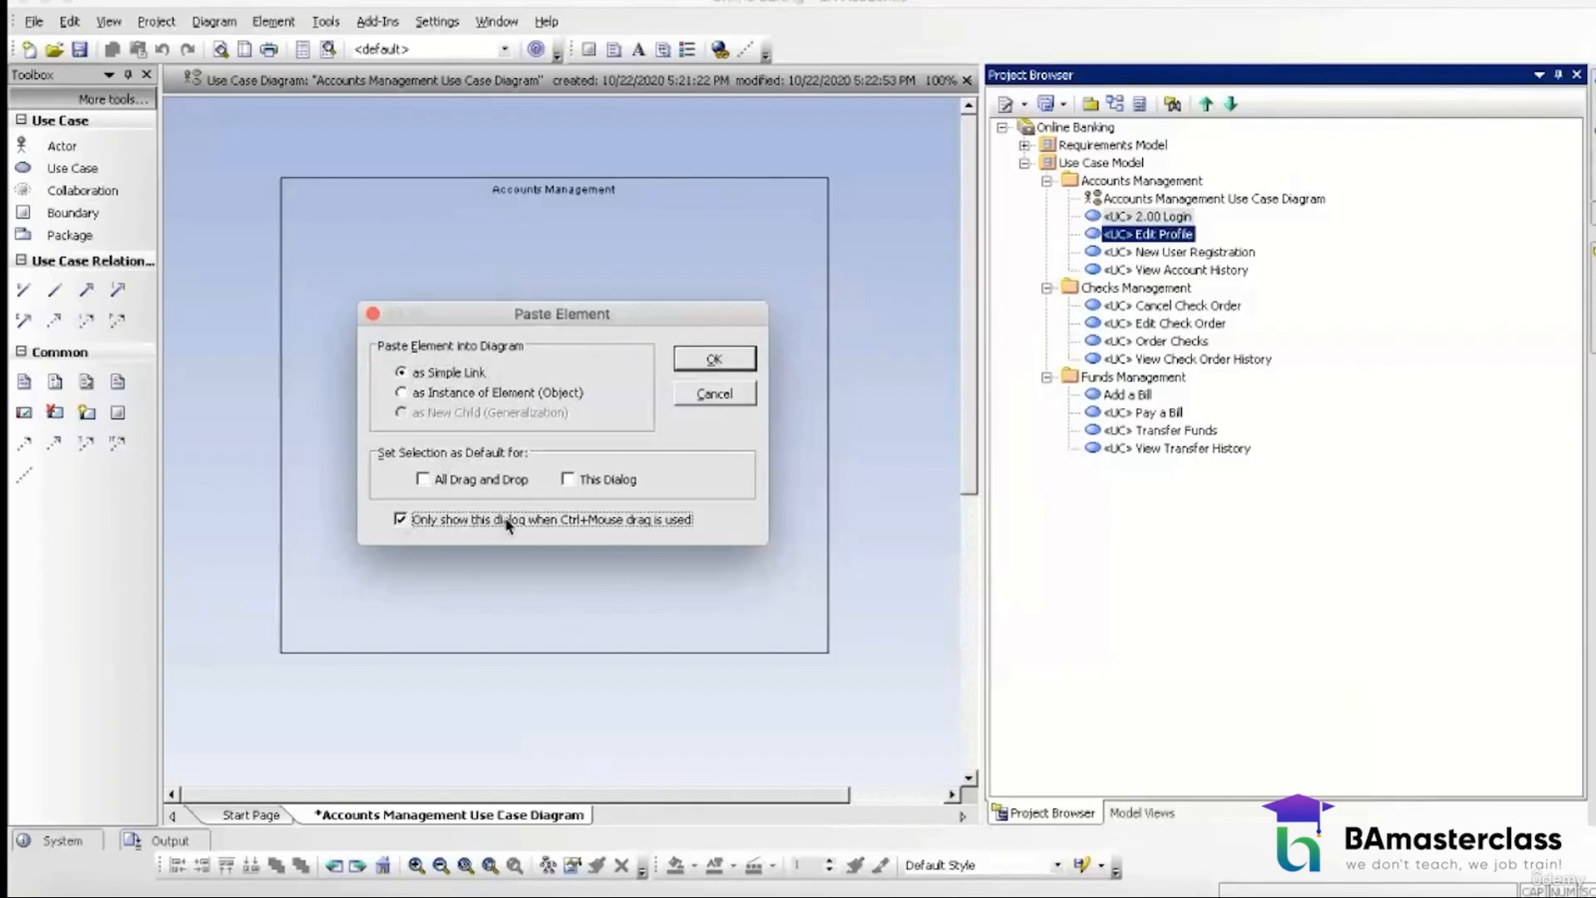
pyautogui.click(714, 359)
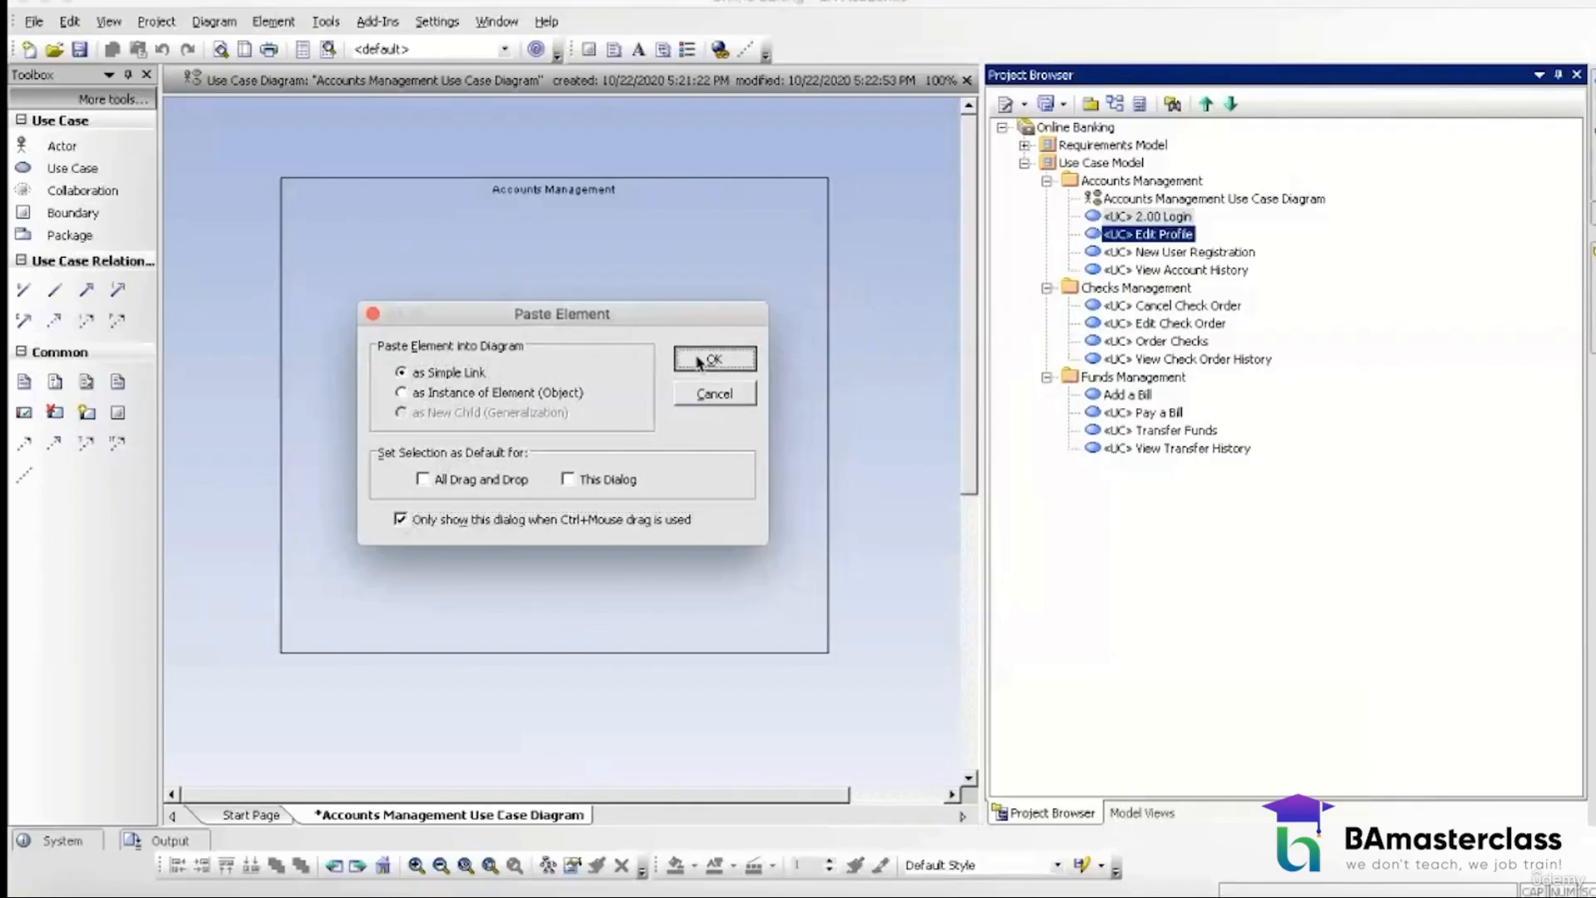
pyautogui.moveTo(507, 294); pyautogui.dragTo(381, 228)
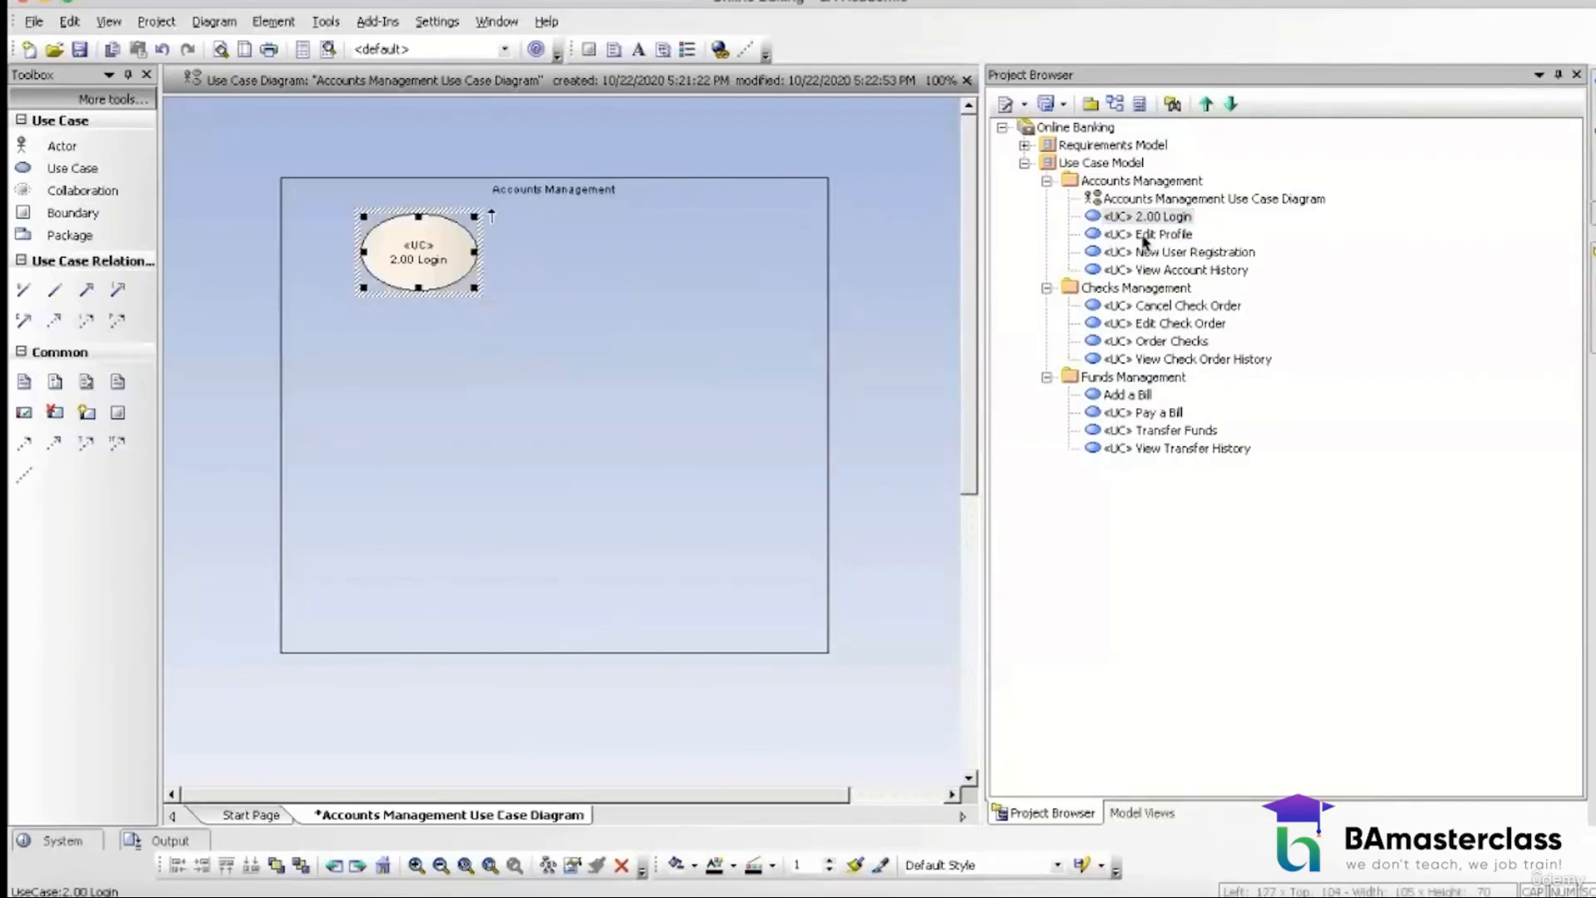
# Step: Place the existing Edit Profile, New User Registration and View Account History use cases apart from each other inside the Accounts Management boundary
pyautogui.click(1147, 234)
pyautogui.moveTo(687, 331); pyautogui.dragTo(687, 331)
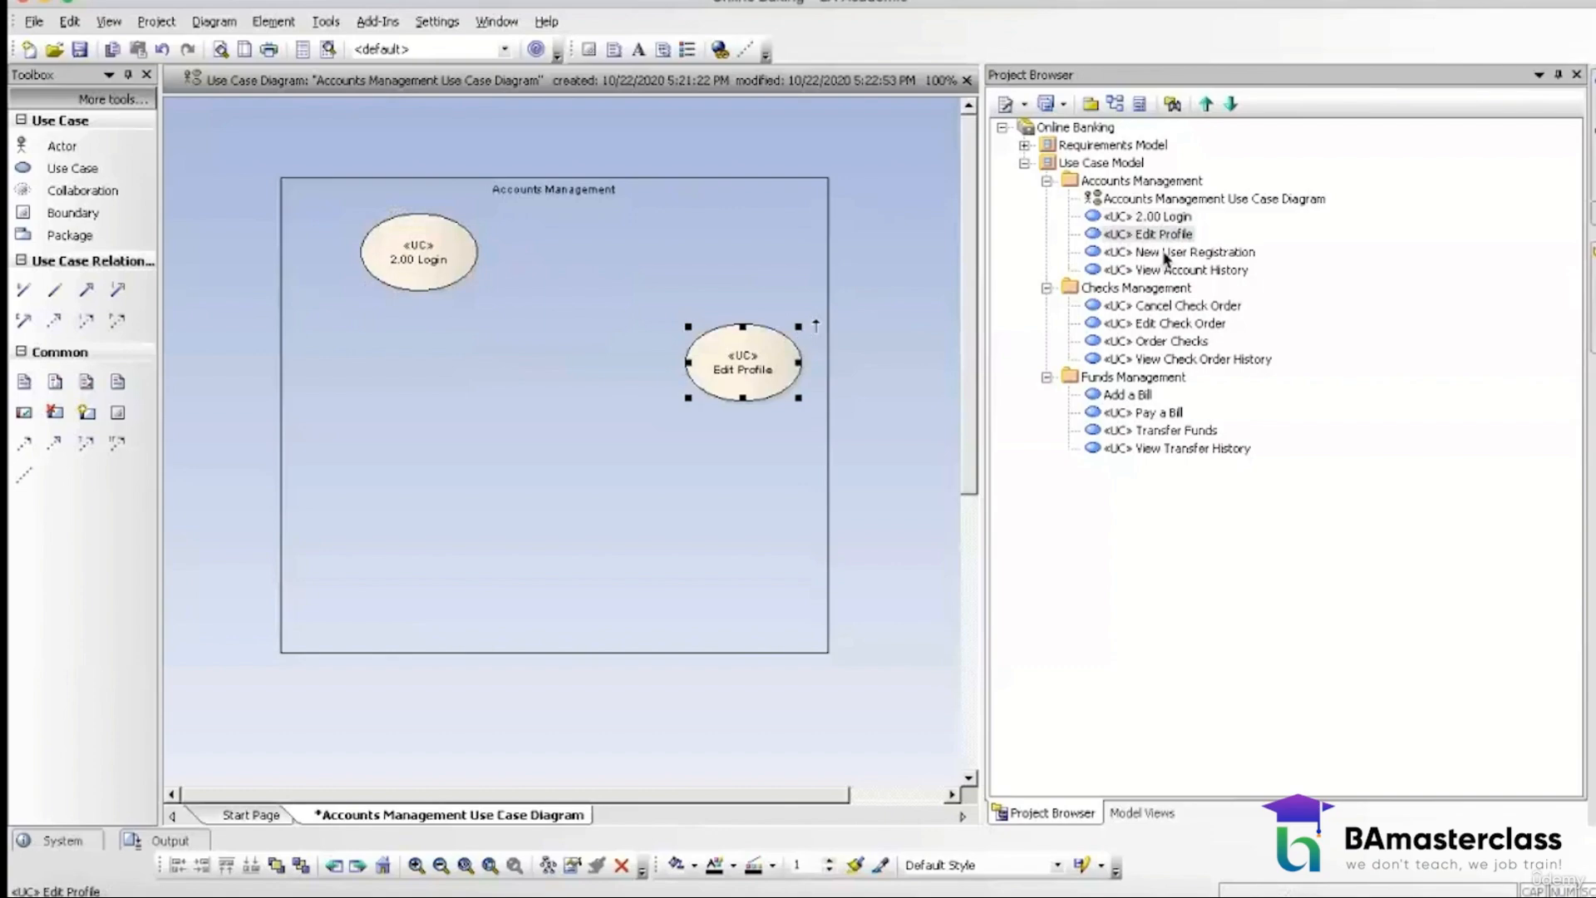
pyautogui.moveTo(1167, 252); pyautogui.dragTo(432, 451)
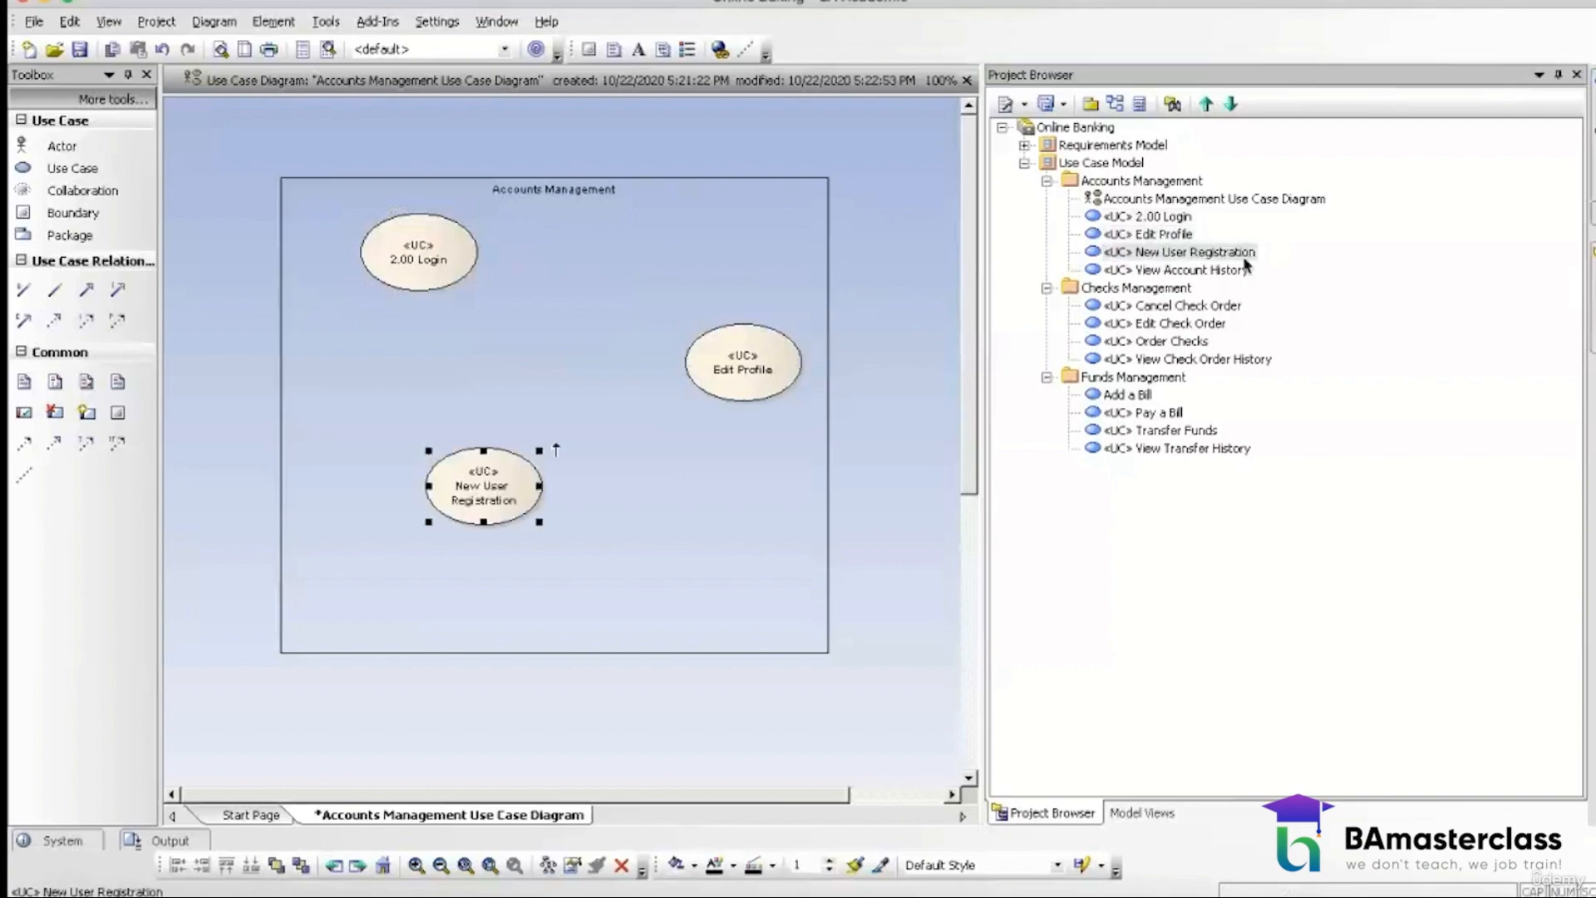
pyautogui.moveTo(1230, 270); pyautogui.dragTo(661, 566)
pyautogui.moveTo(465, 503); pyautogui.dragTo(345, 513)
pyautogui.click(548, 407)
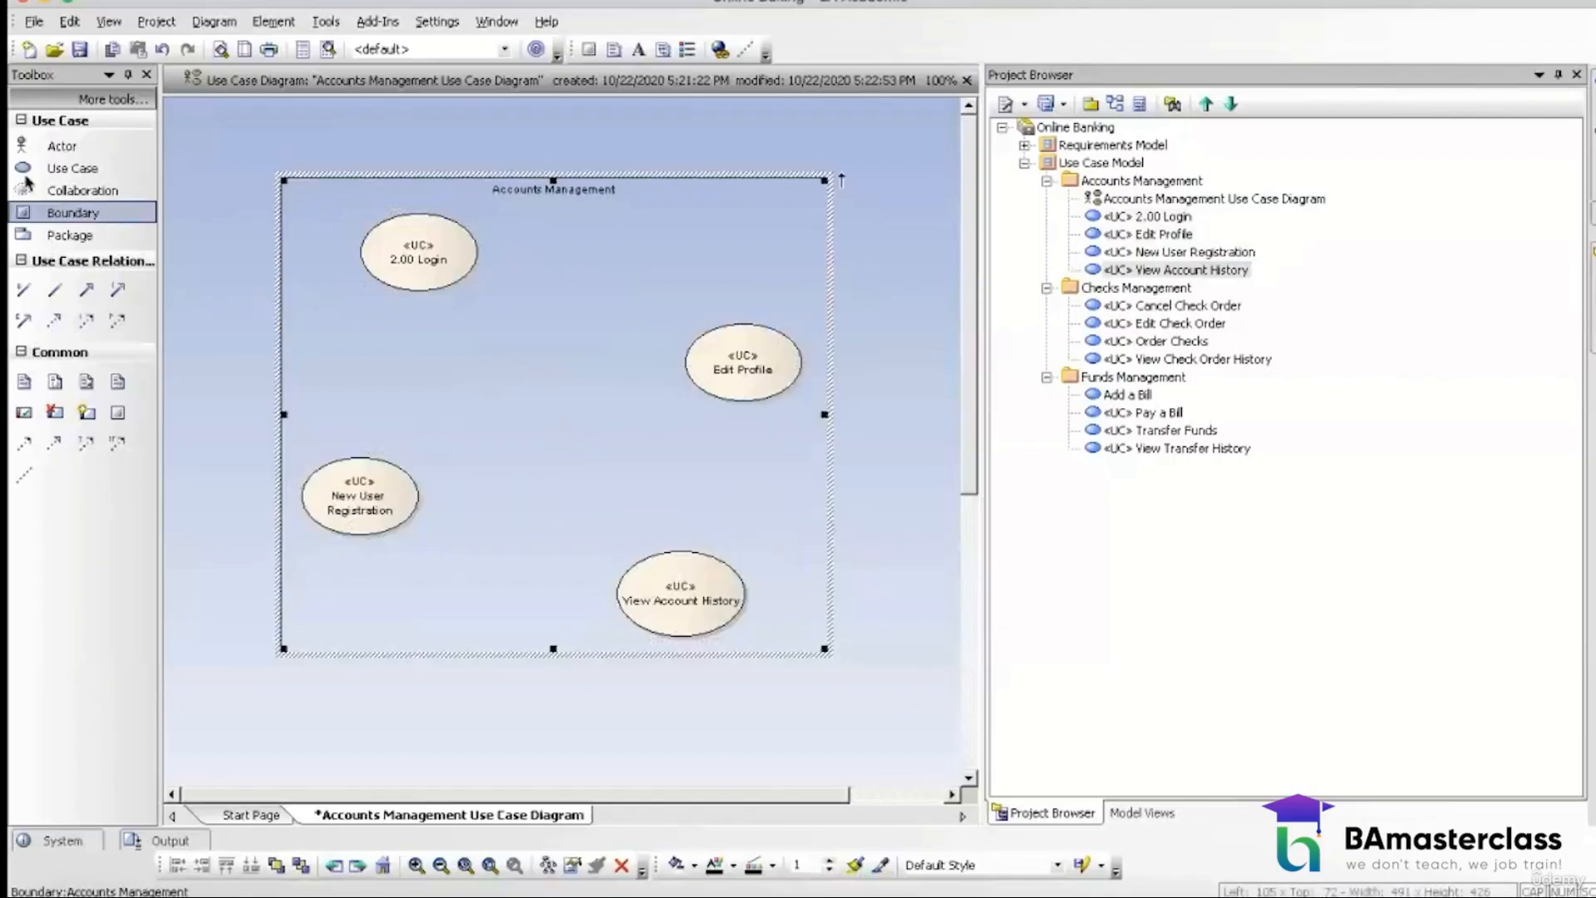
# Step: Add an actor named "Un-Registered Bank Customer" outside the boundary, beside its upper-left part
pyautogui.click(62, 146)
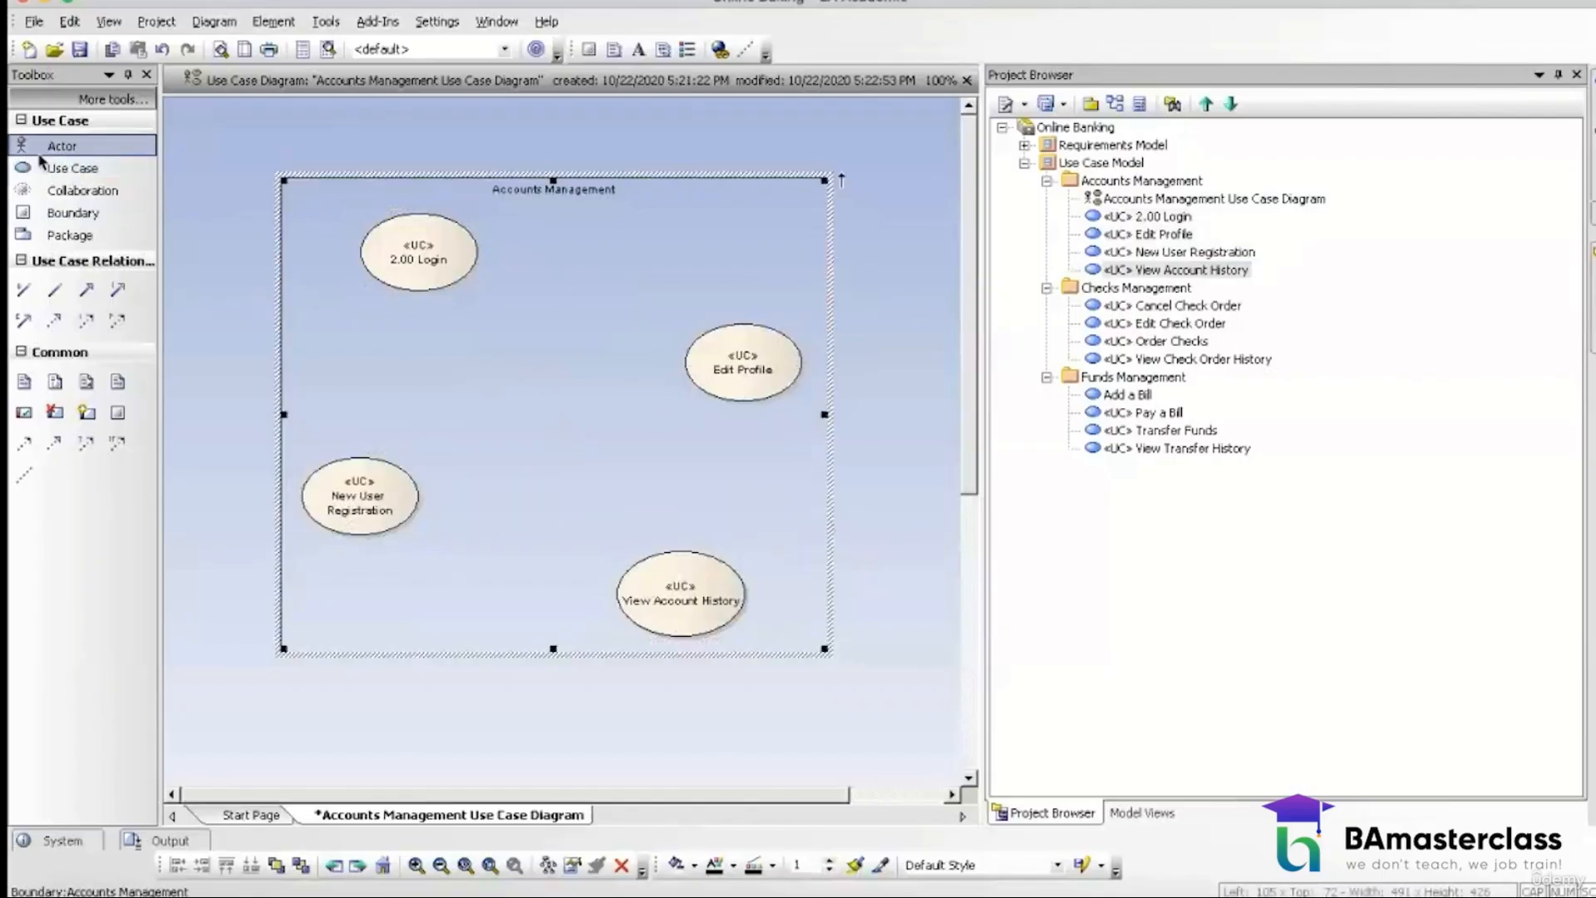
pyautogui.click(214, 276)
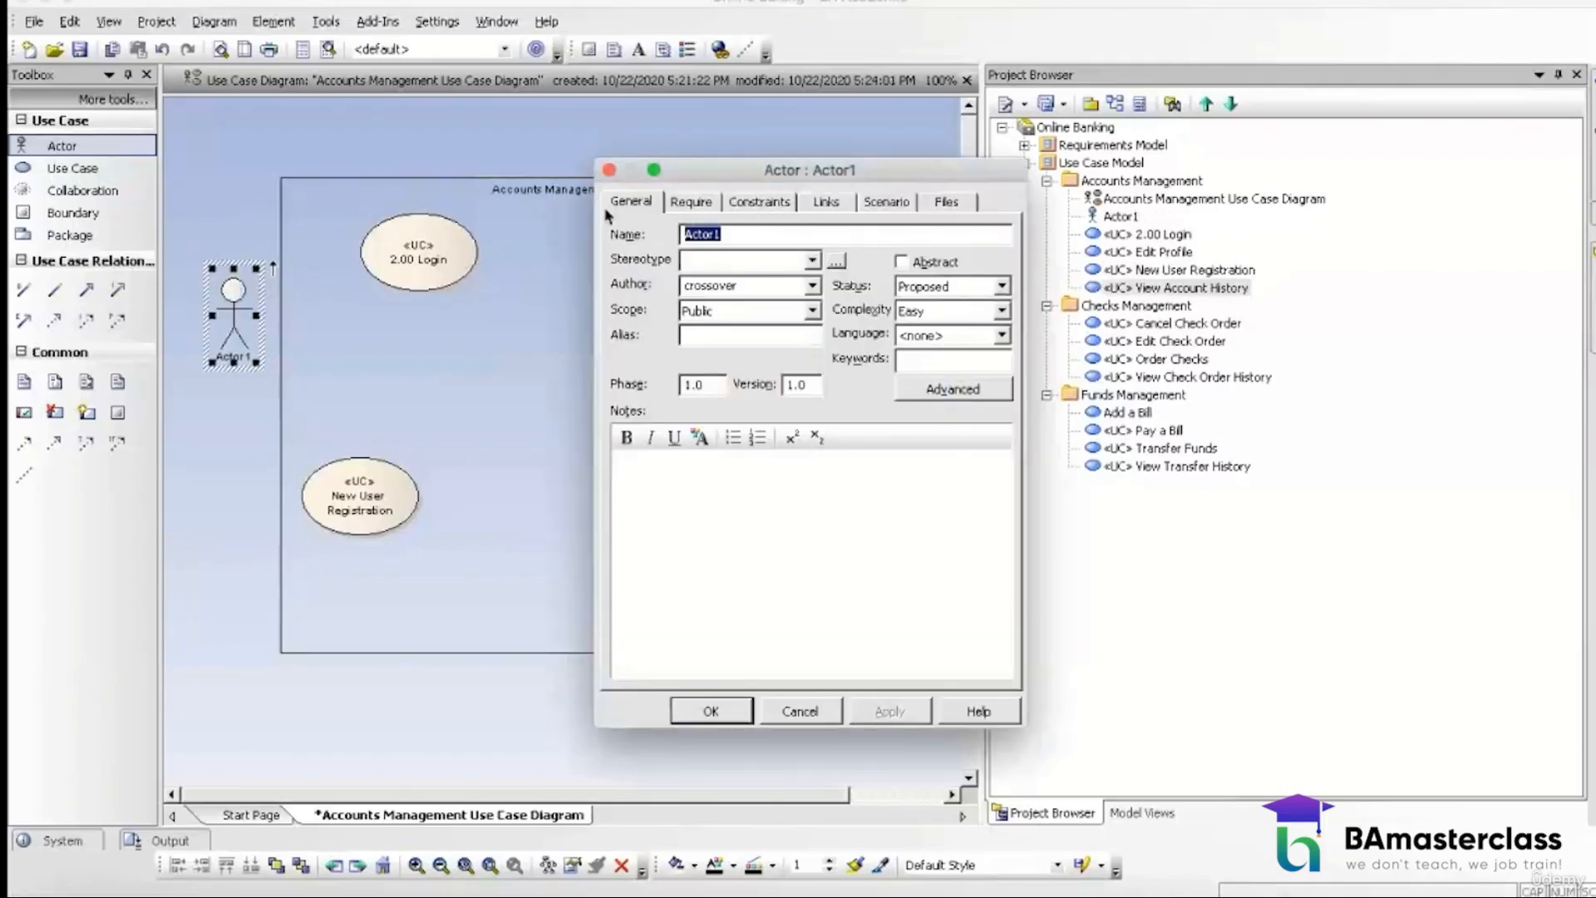
pyautogui.write('Un-Registered ')
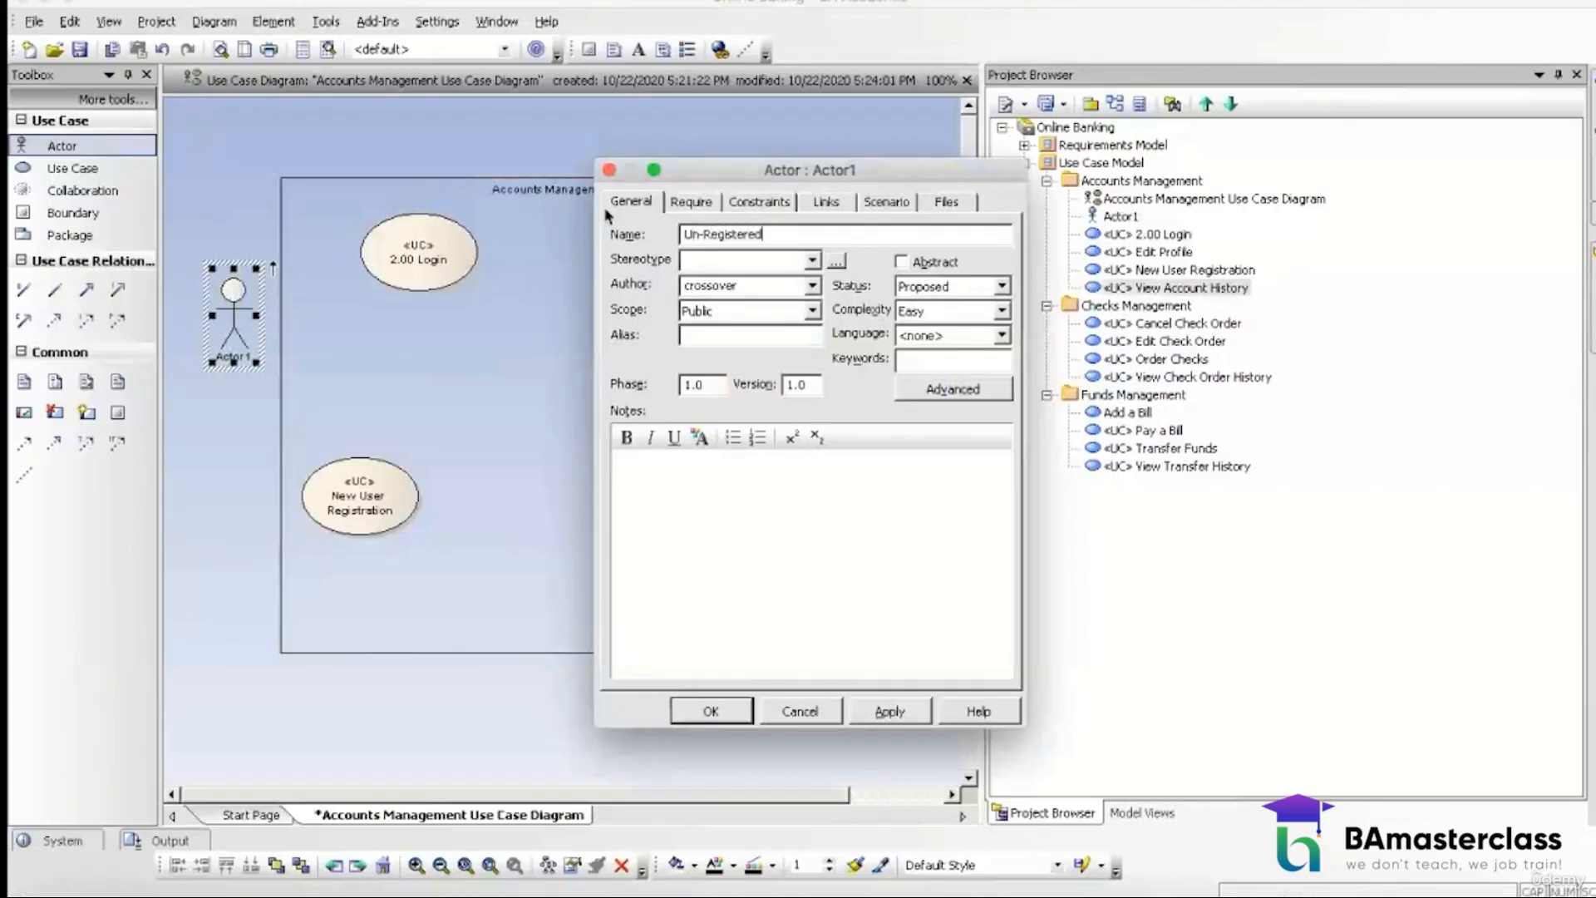
pyautogui.write('Bank Customer')
pyautogui.click(730, 714)
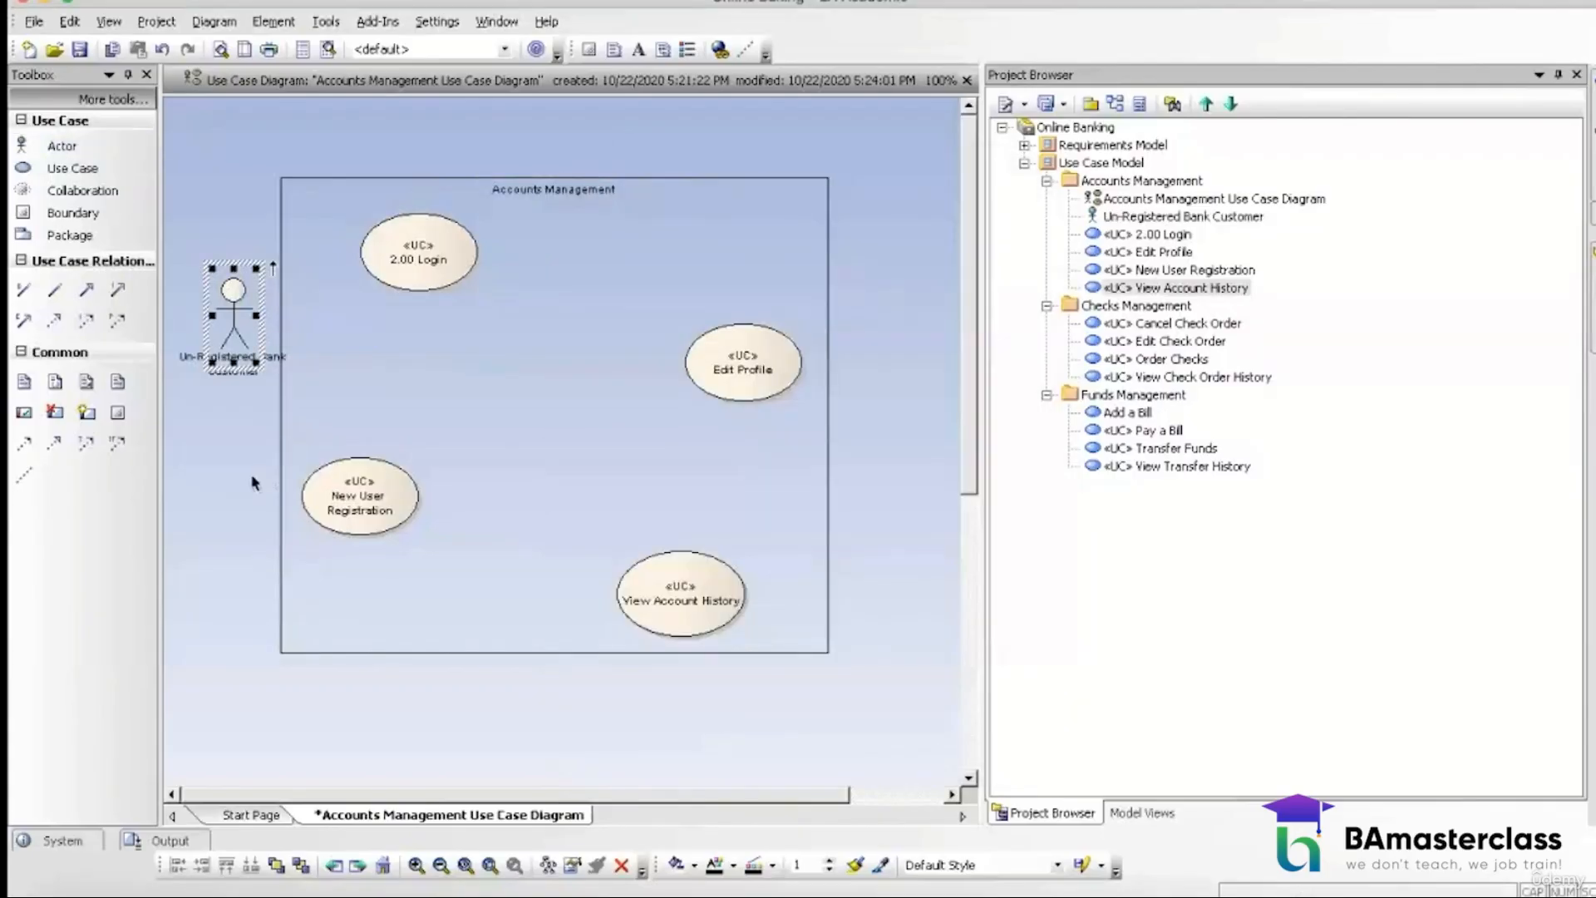
pyautogui.click(248, 472)
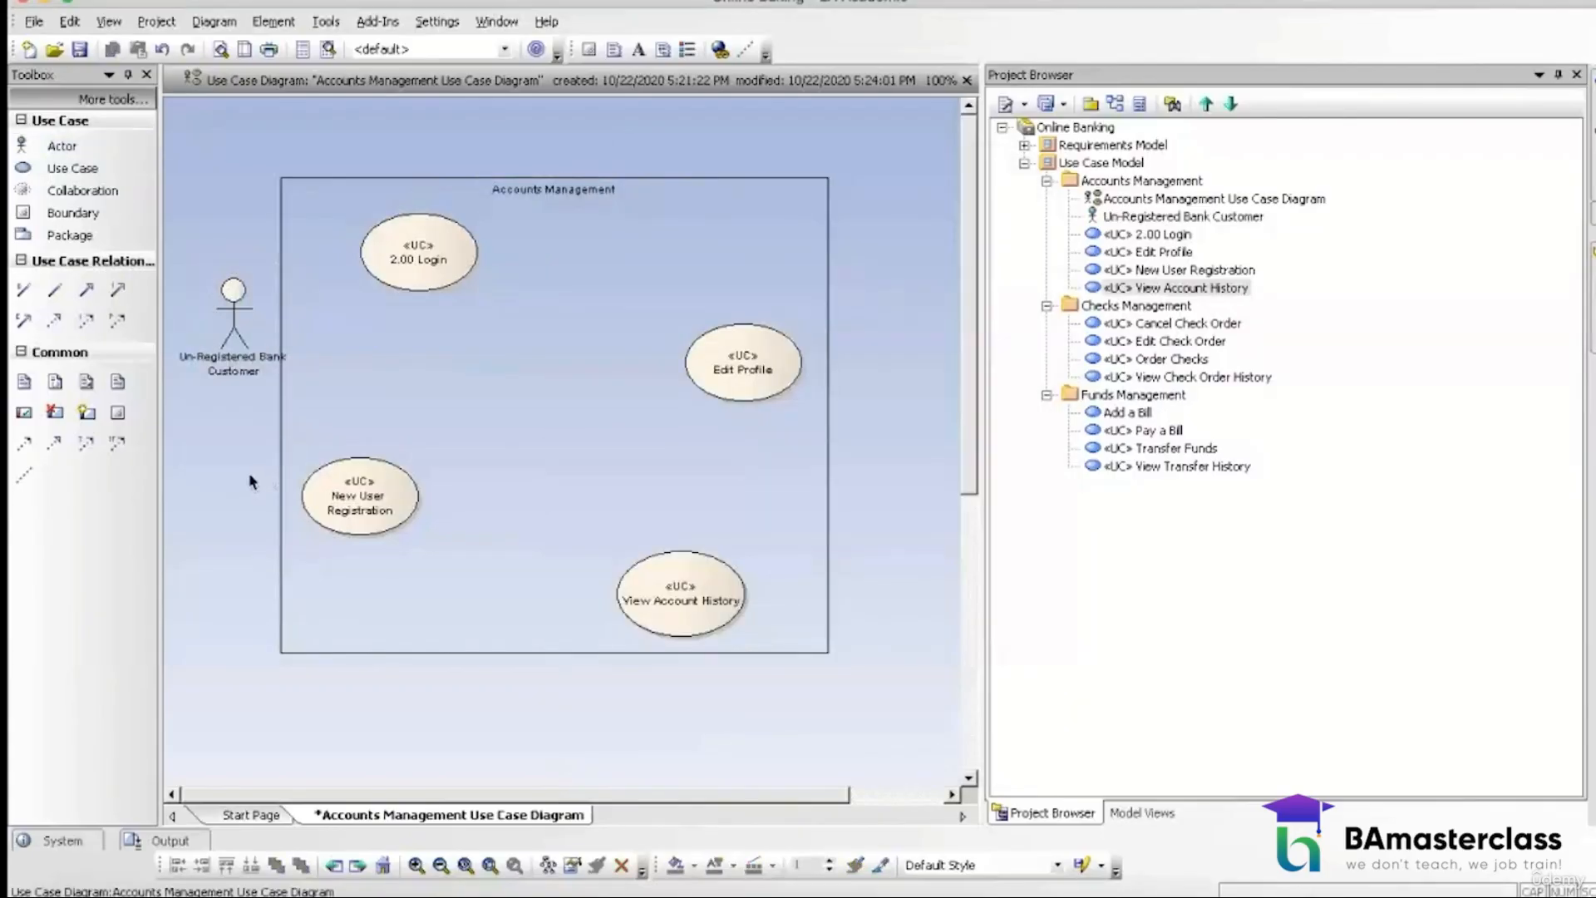
# Step: Add an actor named "Registered Online User" below the Un-Registered Bank Customer and shift it slightly left, away from the boundary
pyautogui.click(61, 148)
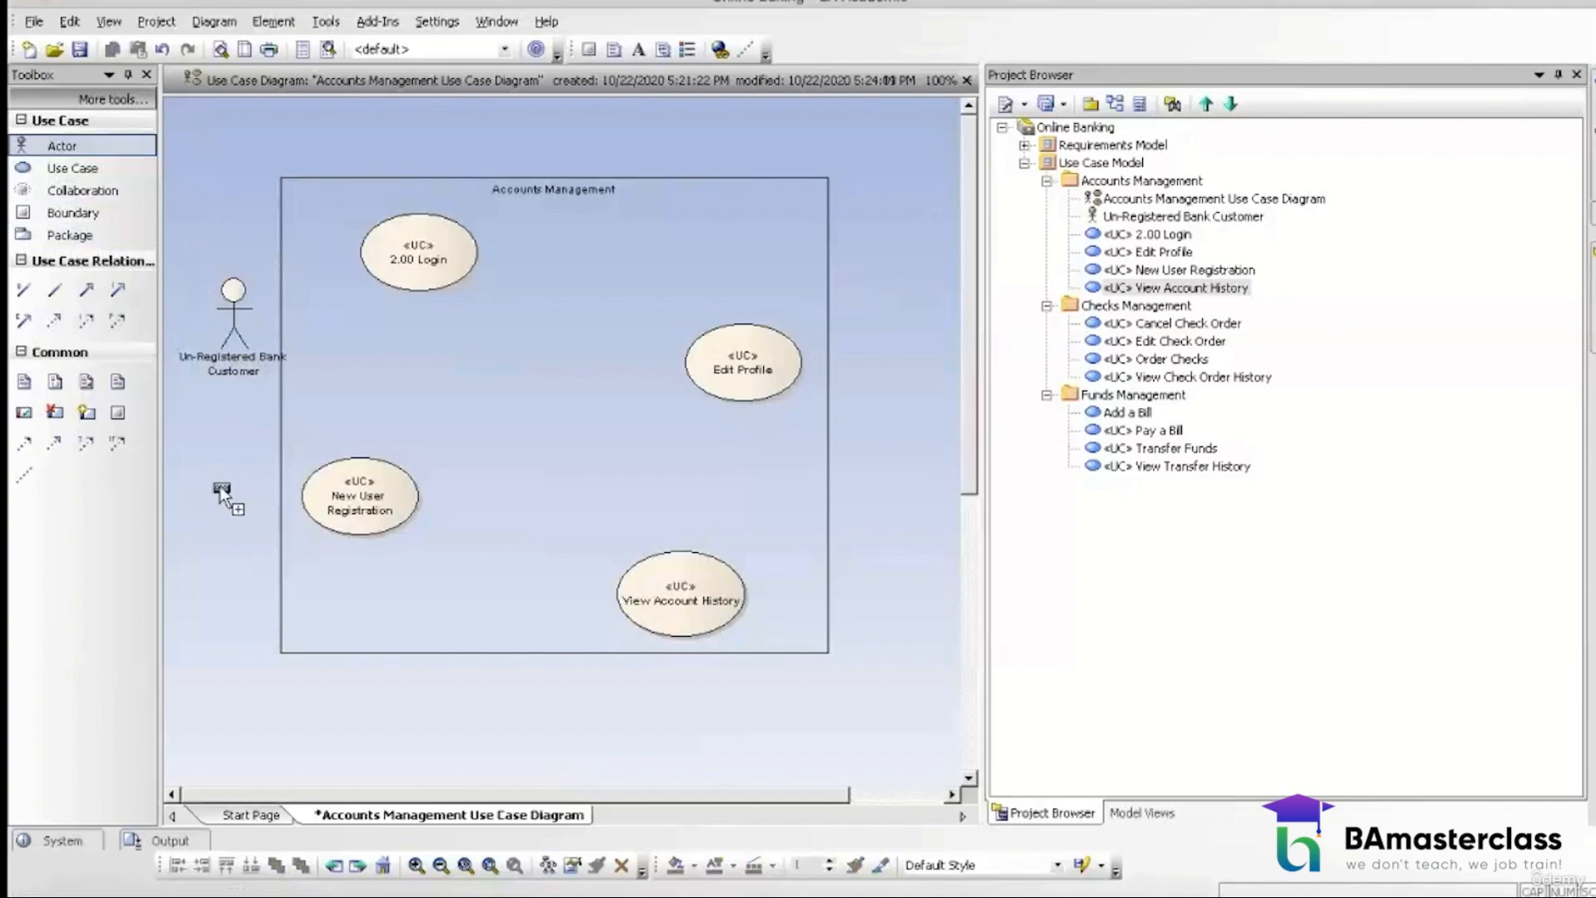
pyautogui.click(221, 492)
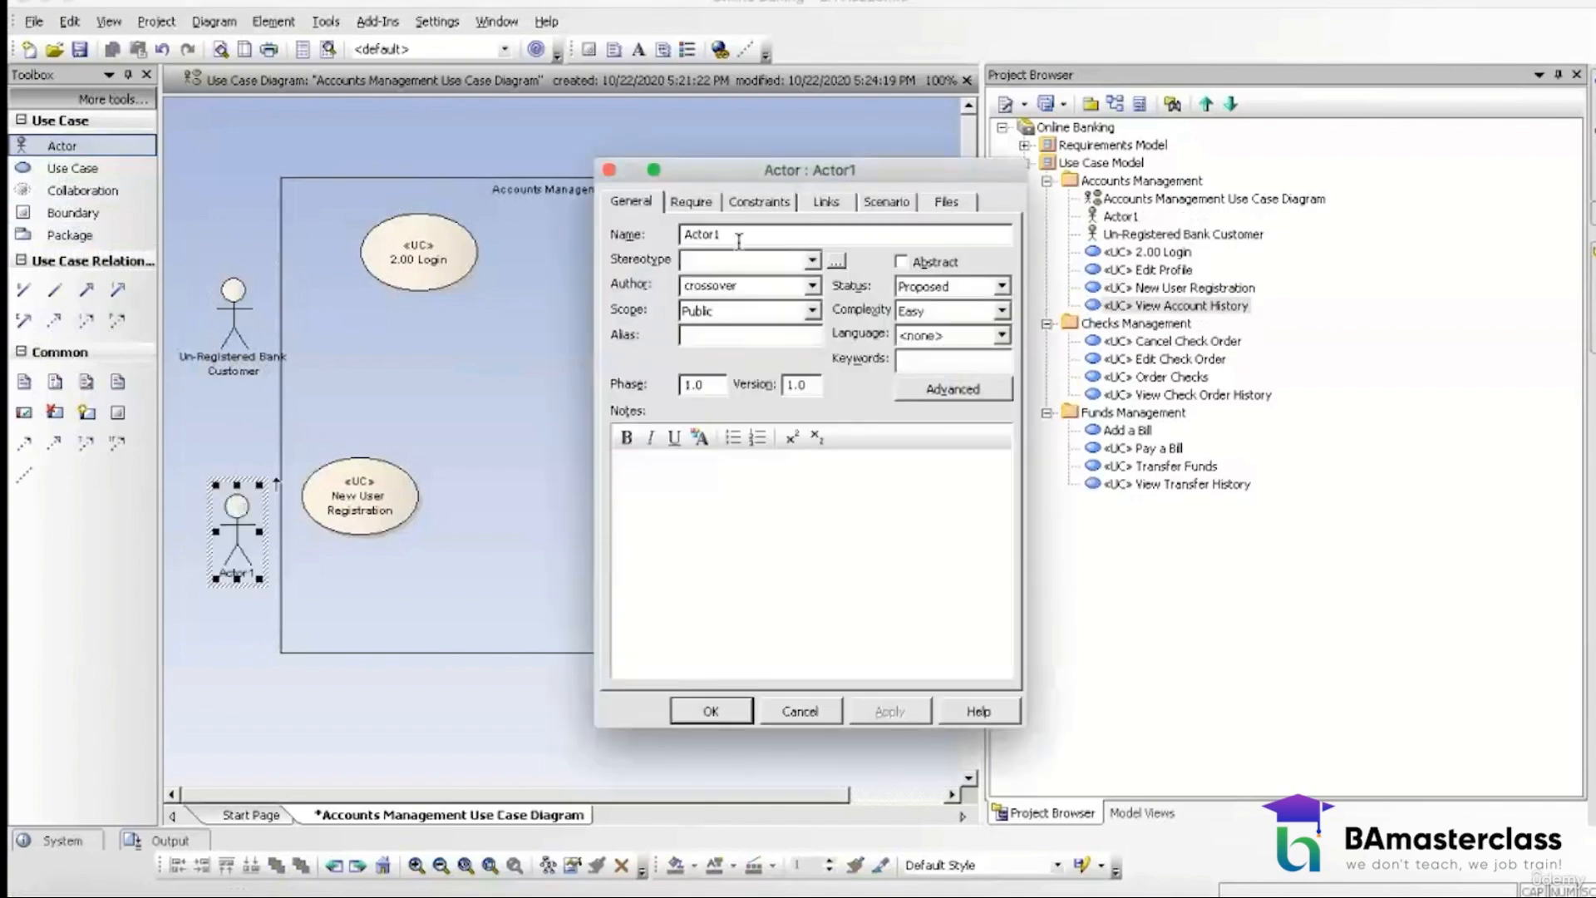
pyautogui.write('Registered Online User')
pyautogui.click(737, 715)
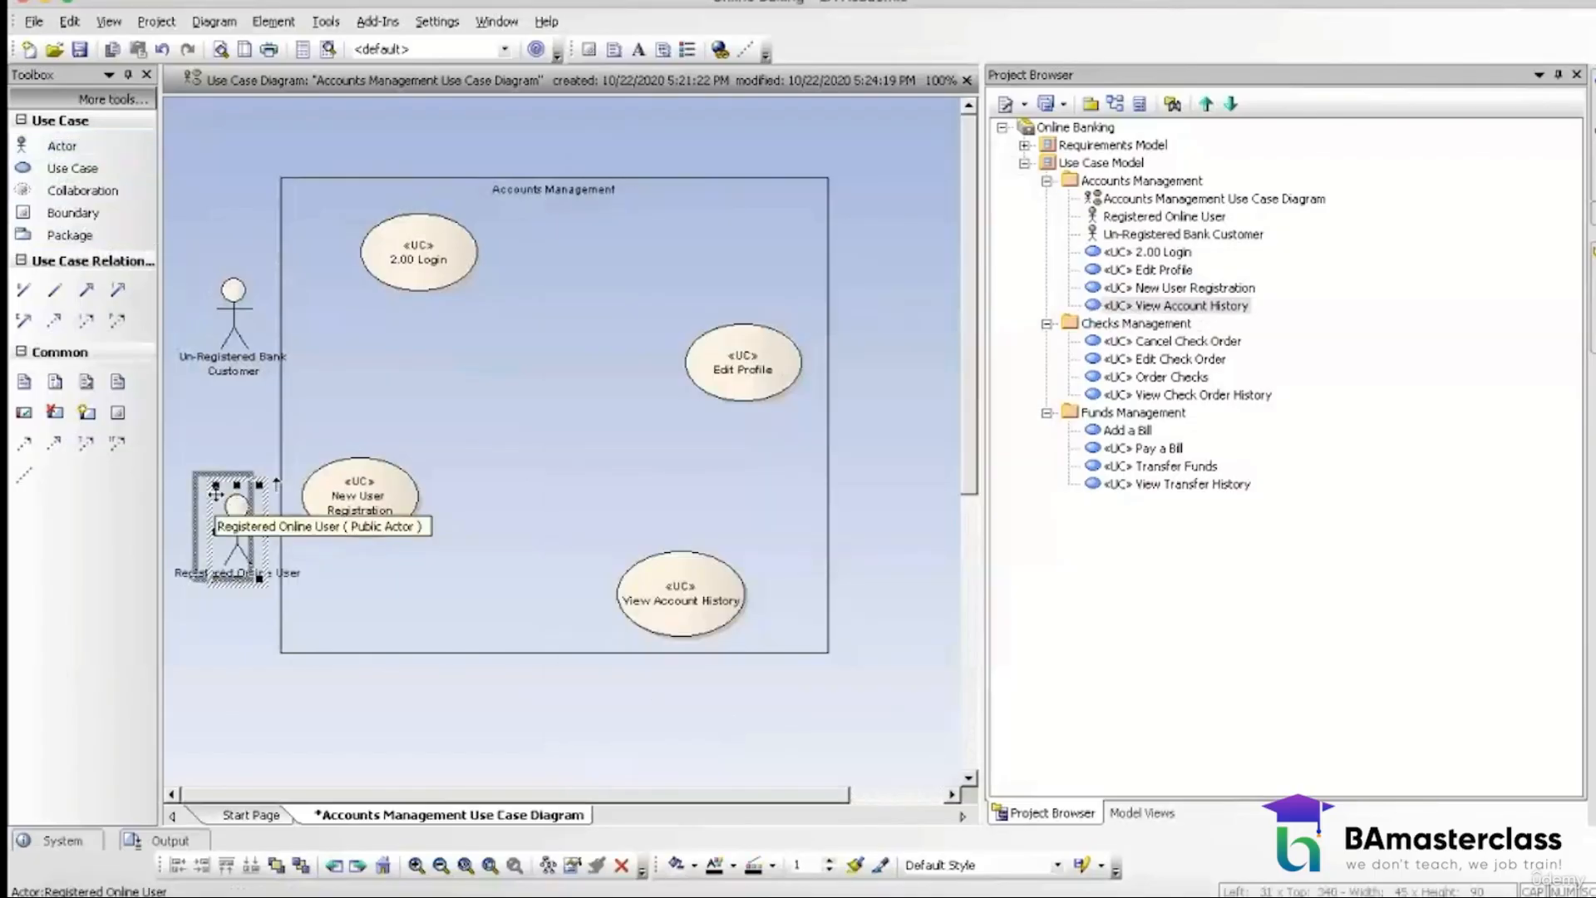
pyautogui.moveTo(233, 501); pyautogui.dragTo(217, 495)
pyautogui.click(231, 646)
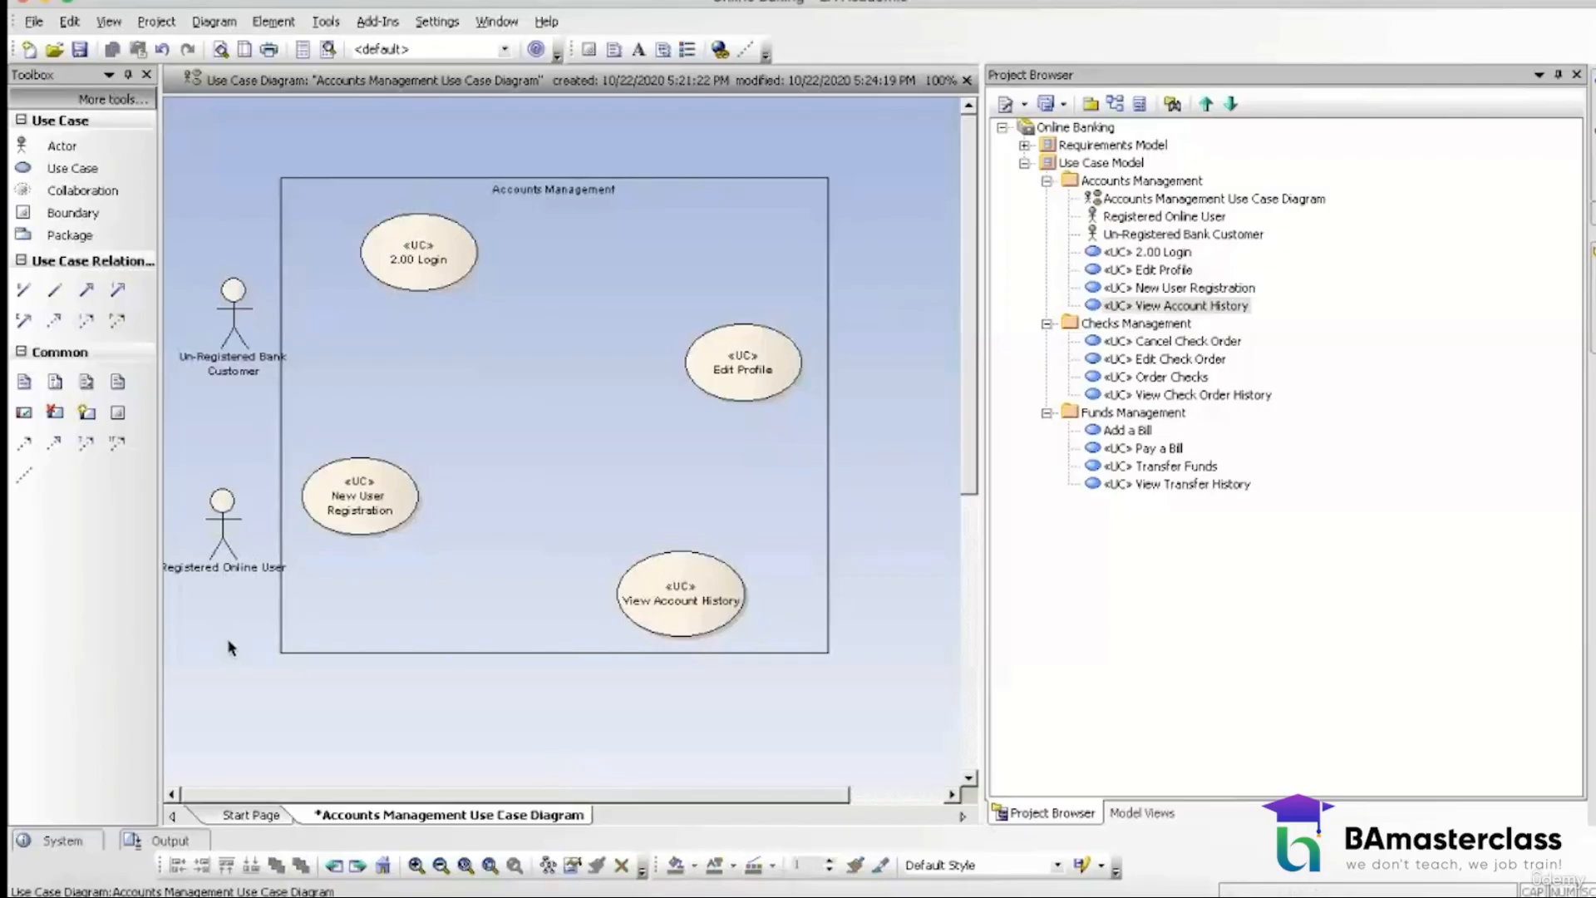
# Step: Swap the two use cases nearest the actors, placing New User Registration at the boundary's top and 2.00 Login below it
pyautogui.moveTo(416, 264); pyautogui.dragTo(507, 578)
pyautogui.moveTo(397, 495); pyautogui.dragTo(488, 253)
pyautogui.moveTo(510, 566); pyautogui.dragTo(394, 471)
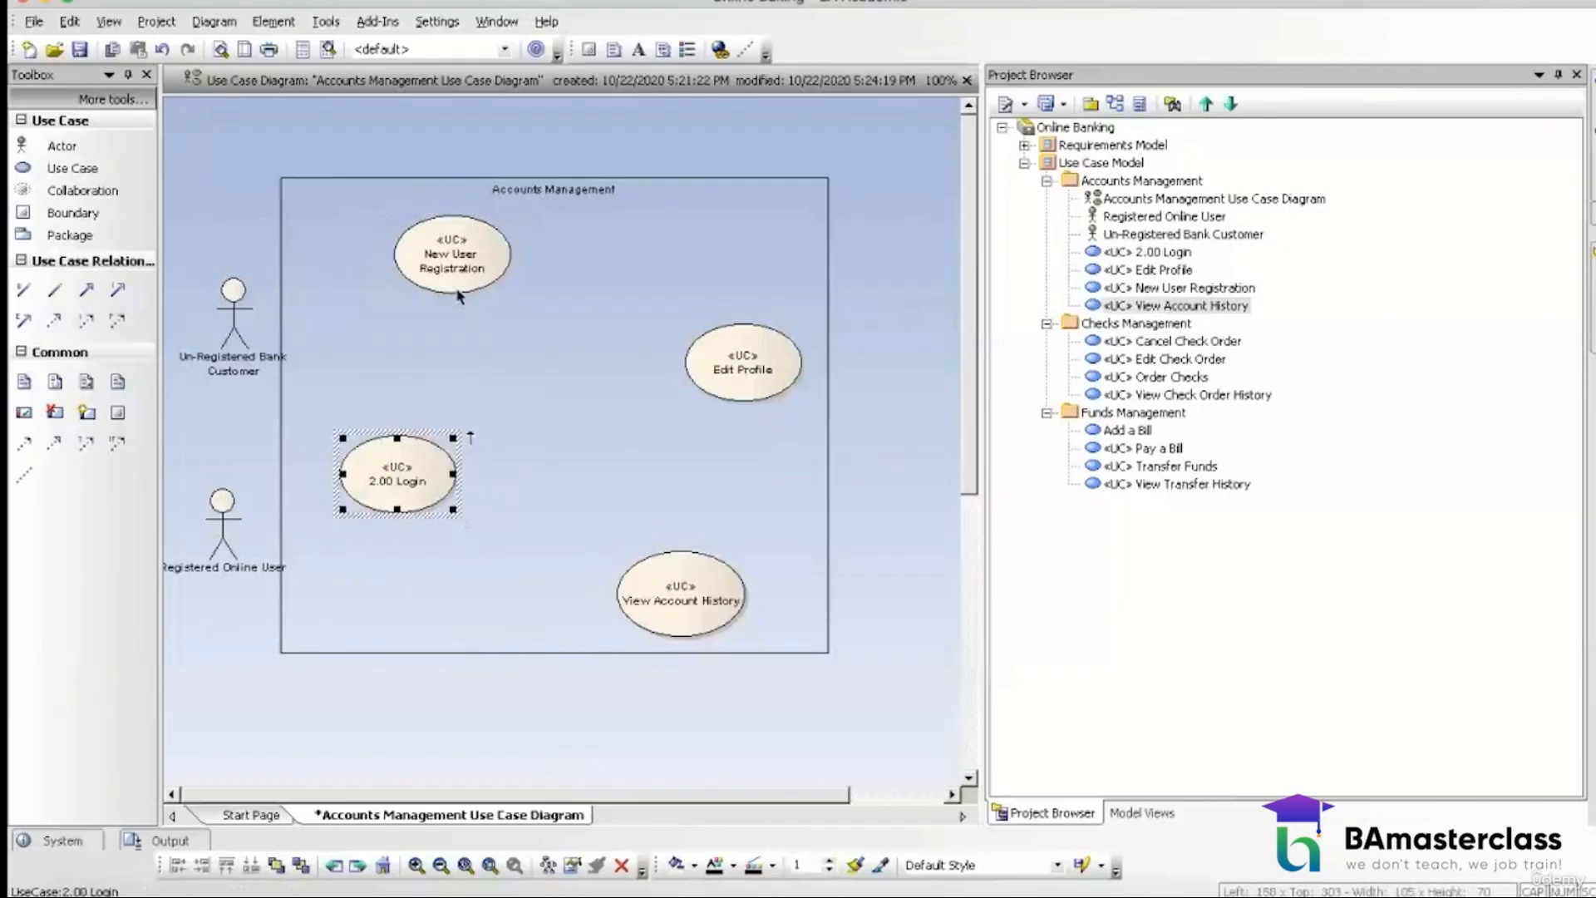
# Step: Connect the Un-Registered Bank Customer actor to New User Registration with an association, and shift that use case slightly up and right
pyautogui.click(232, 329)
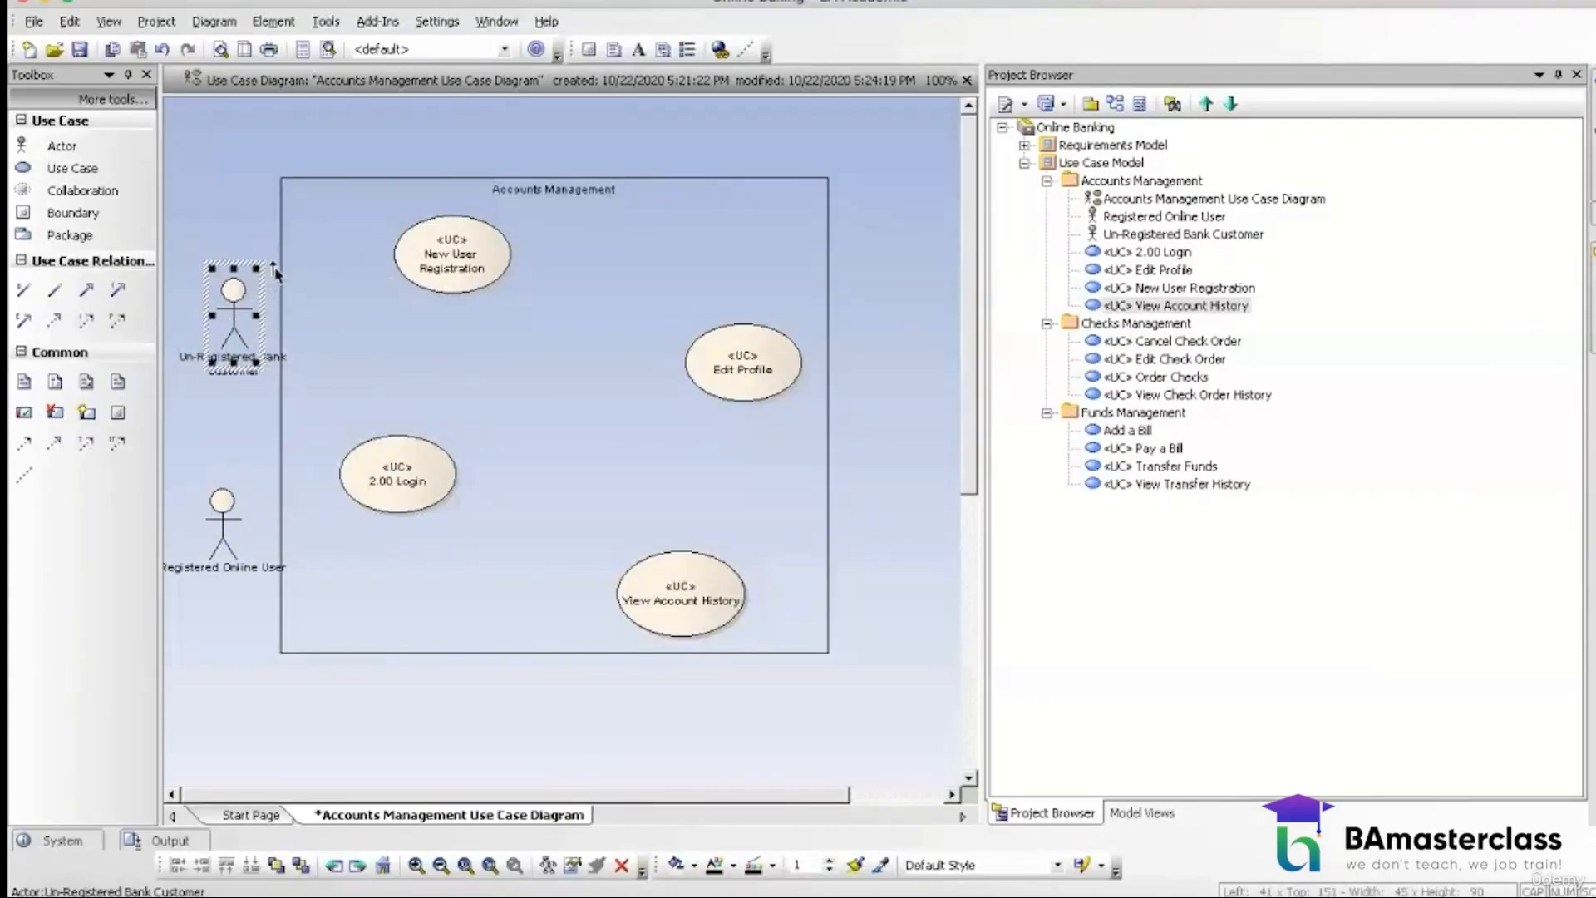
pyautogui.moveTo(275, 269); pyautogui.dragTo(446, 246)
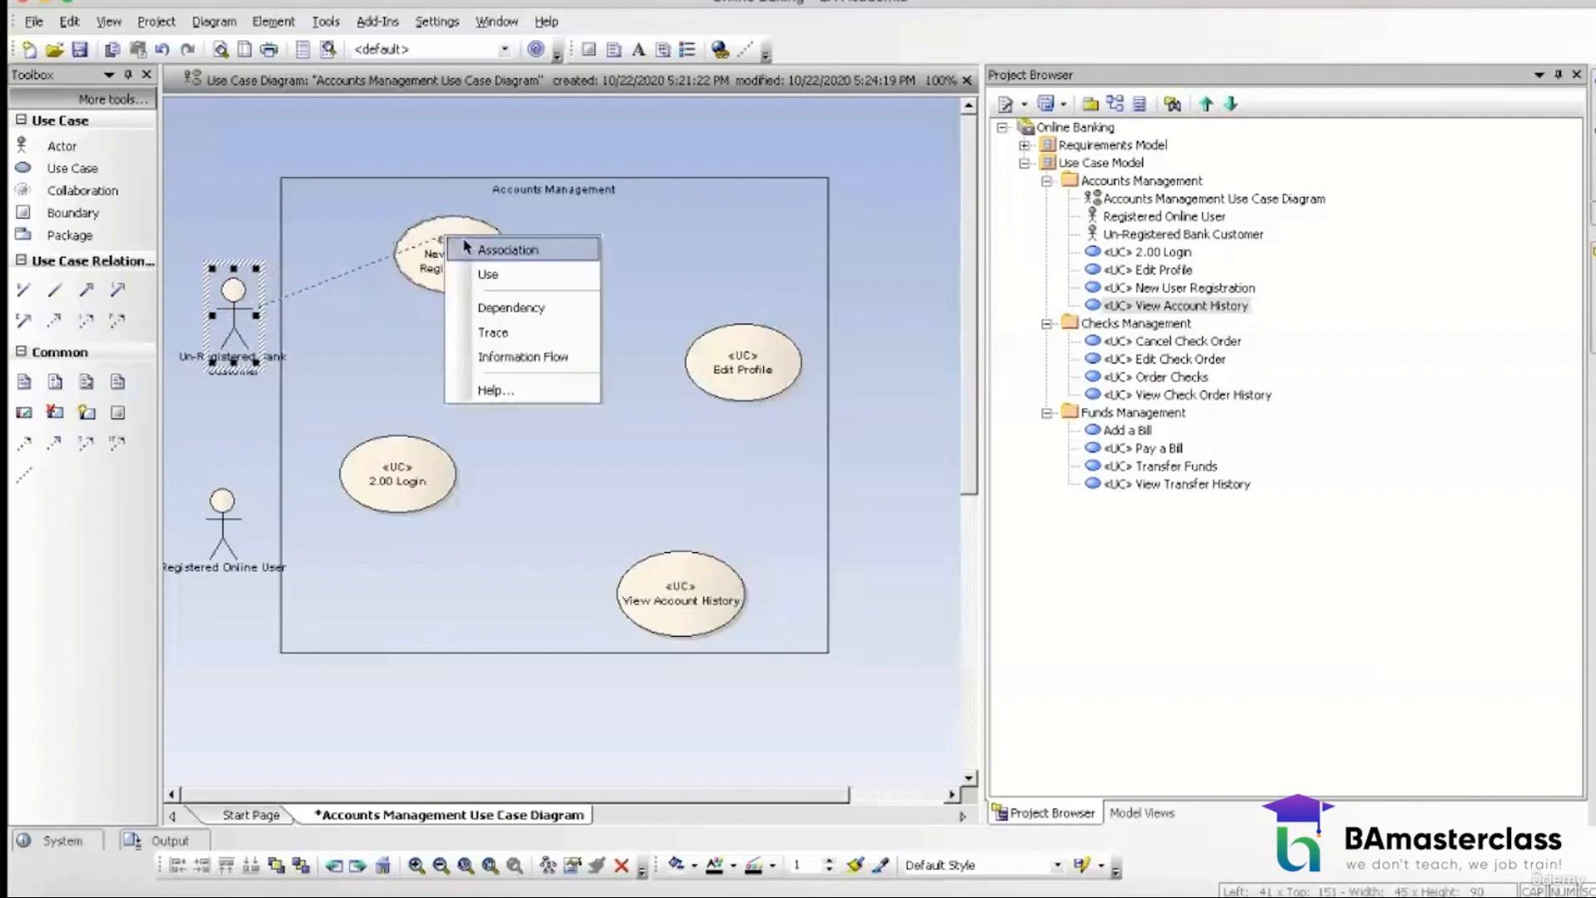
pyautogui.click(466, 247)
pyautogui.moveTo(459, 238); pyautogui.dragTo(484, 226)
pyautogui.click(517, 422)
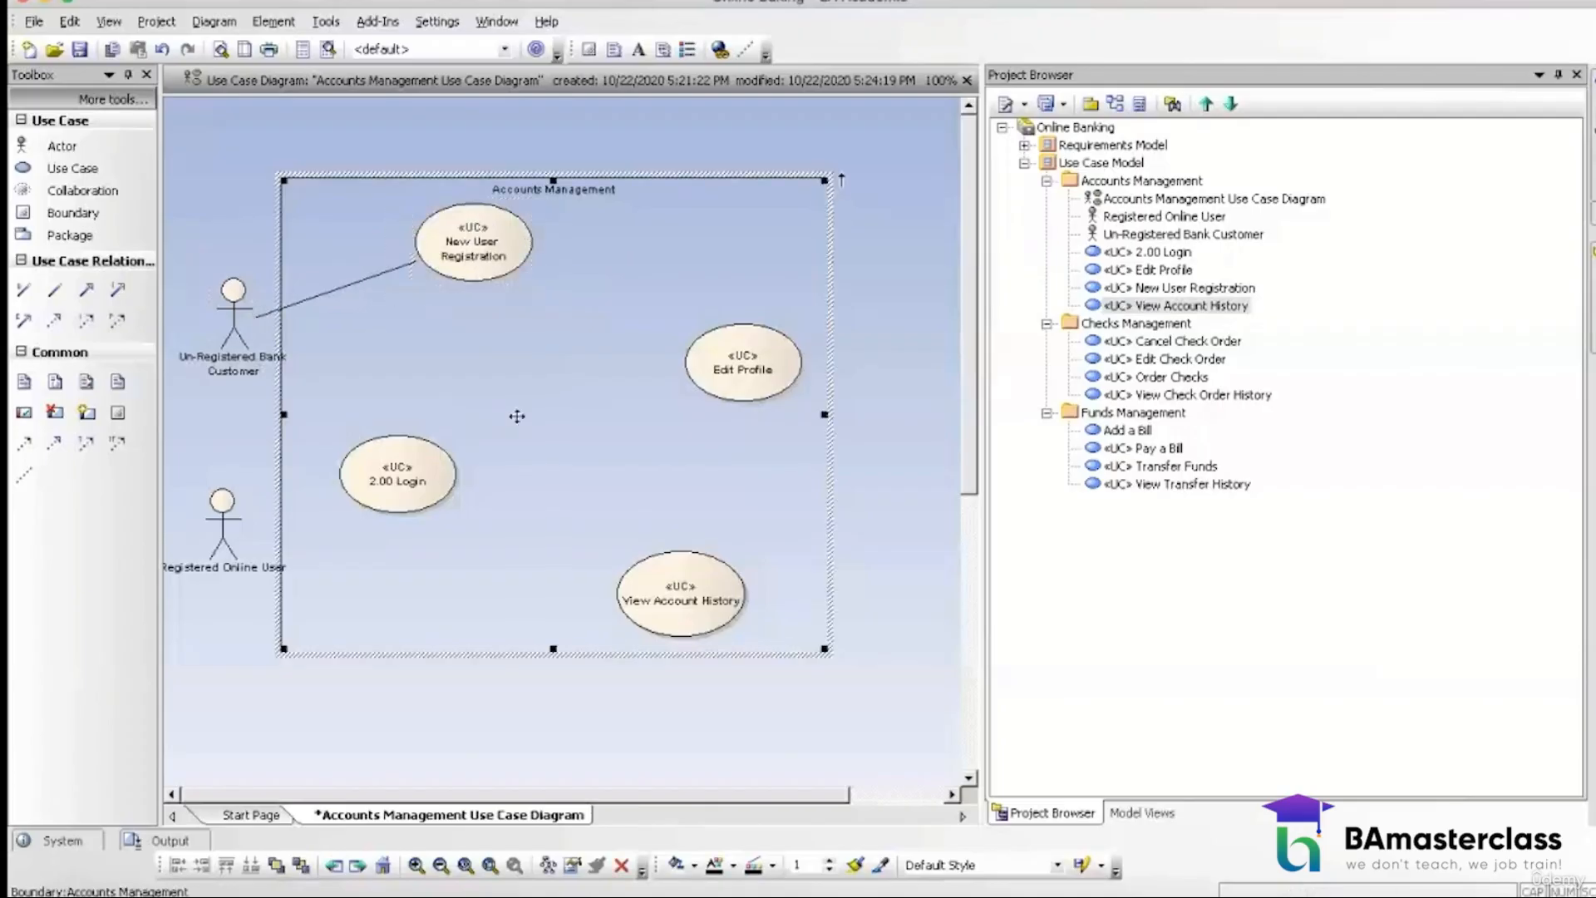
# Step: Move 2.00 Login up closer to New User Registration and connect the Registered Online User actor to it with an association
pyautogui.click(237, 358)
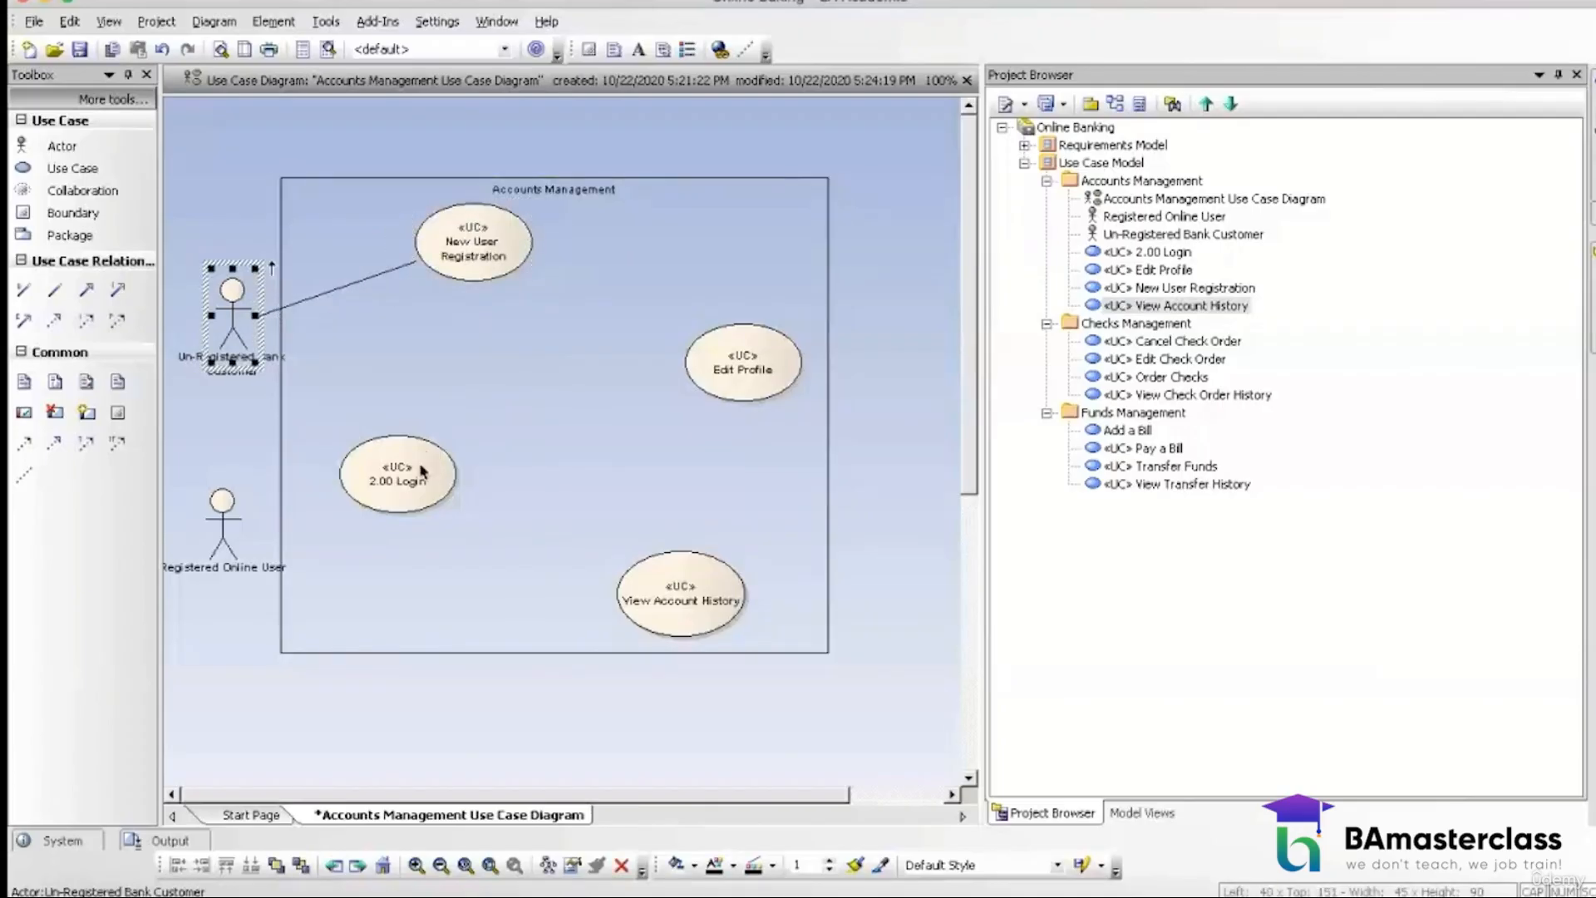
pyautogui.moveTo(422, 474); pyautogui.dragTo(448, 387)
pyautogui.click(445, 486)
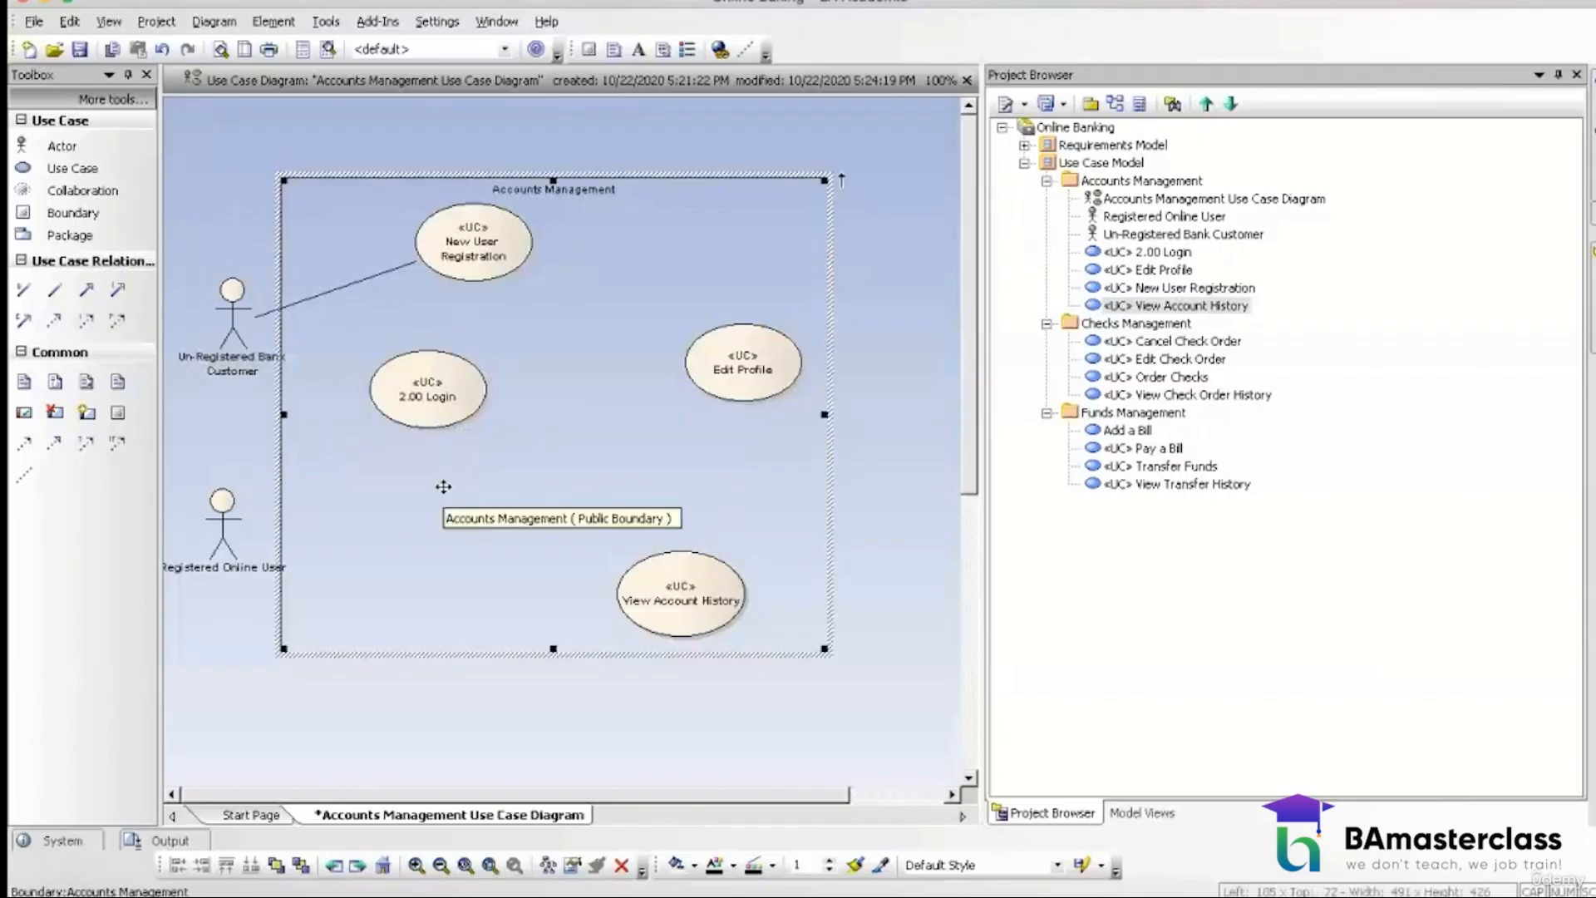
pyautogui.click(223, 572)
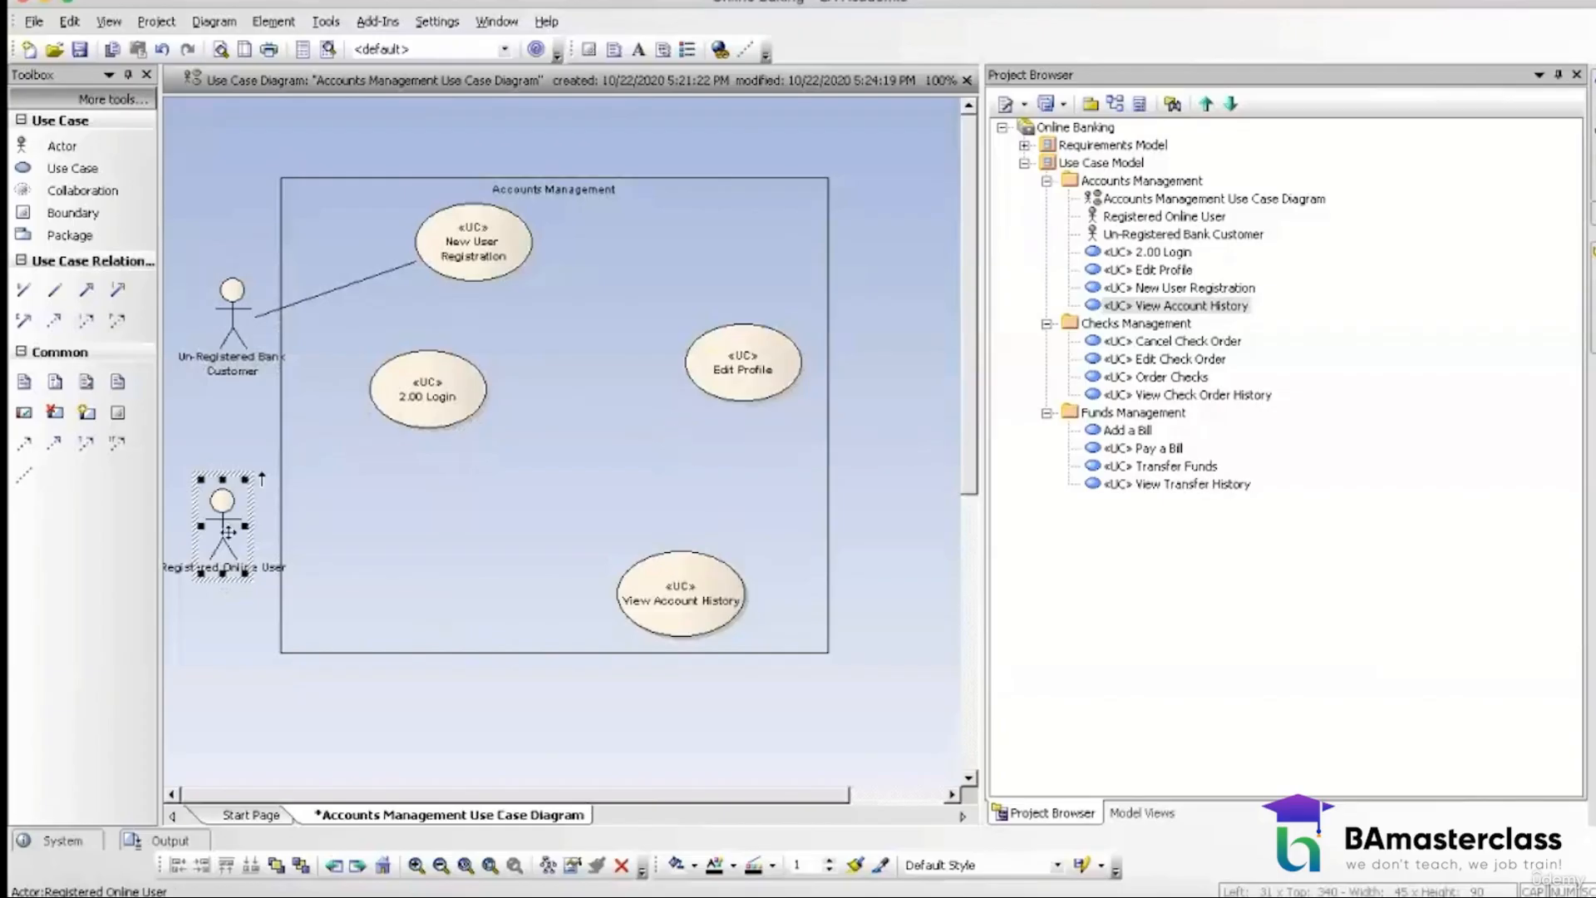
pyautogui.moveTo(262, 479); pyautogui.dragTo(414, 373)
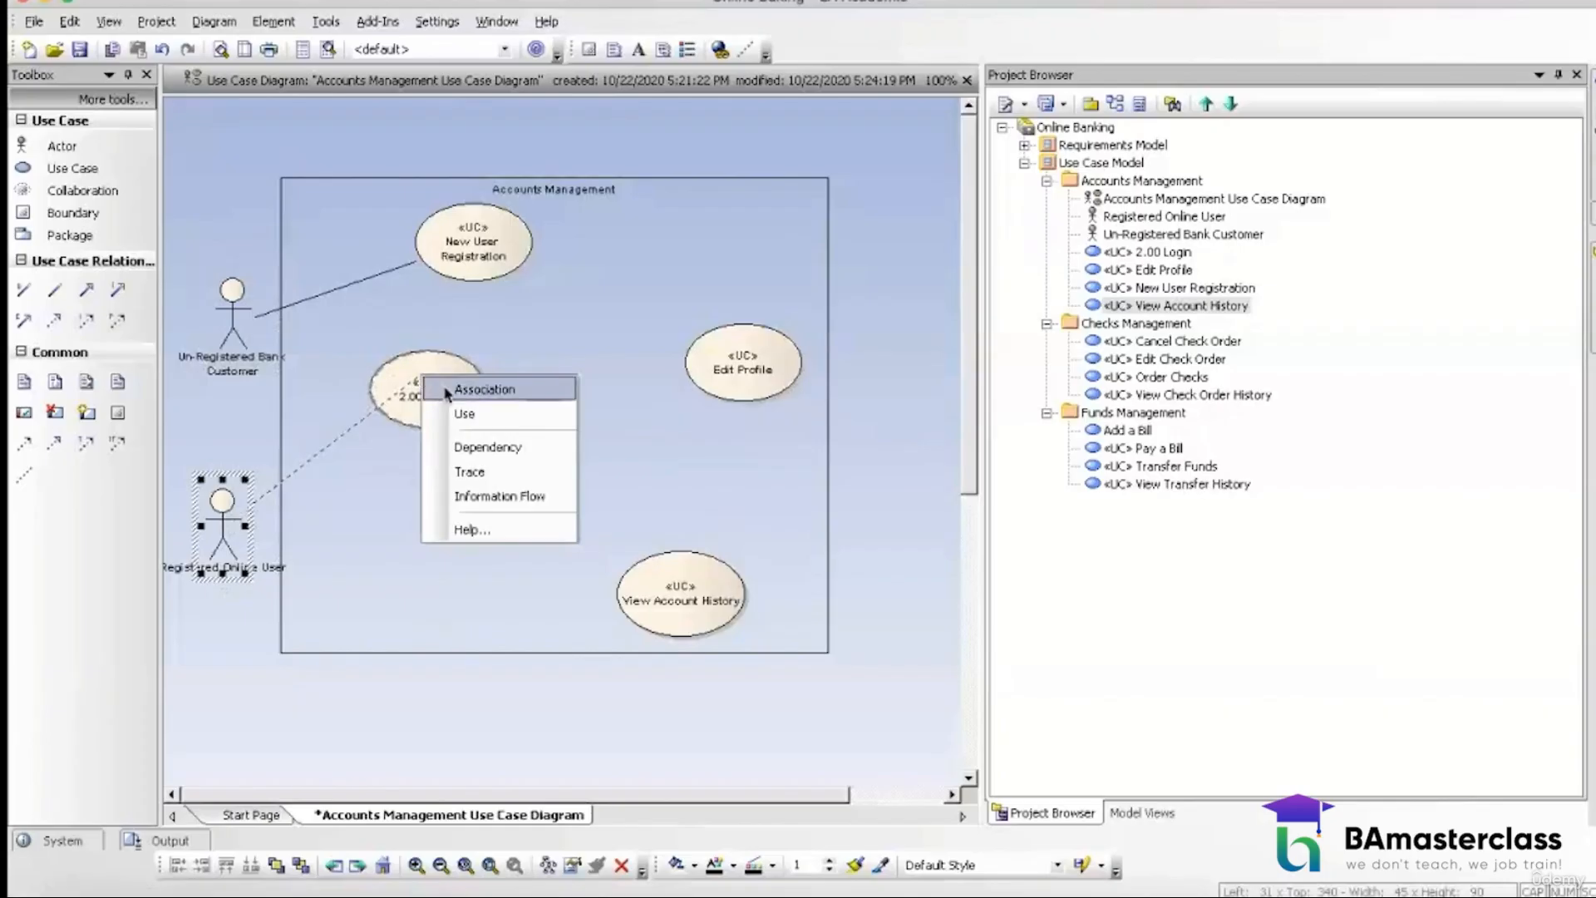
pyautogui.click(446, 387)
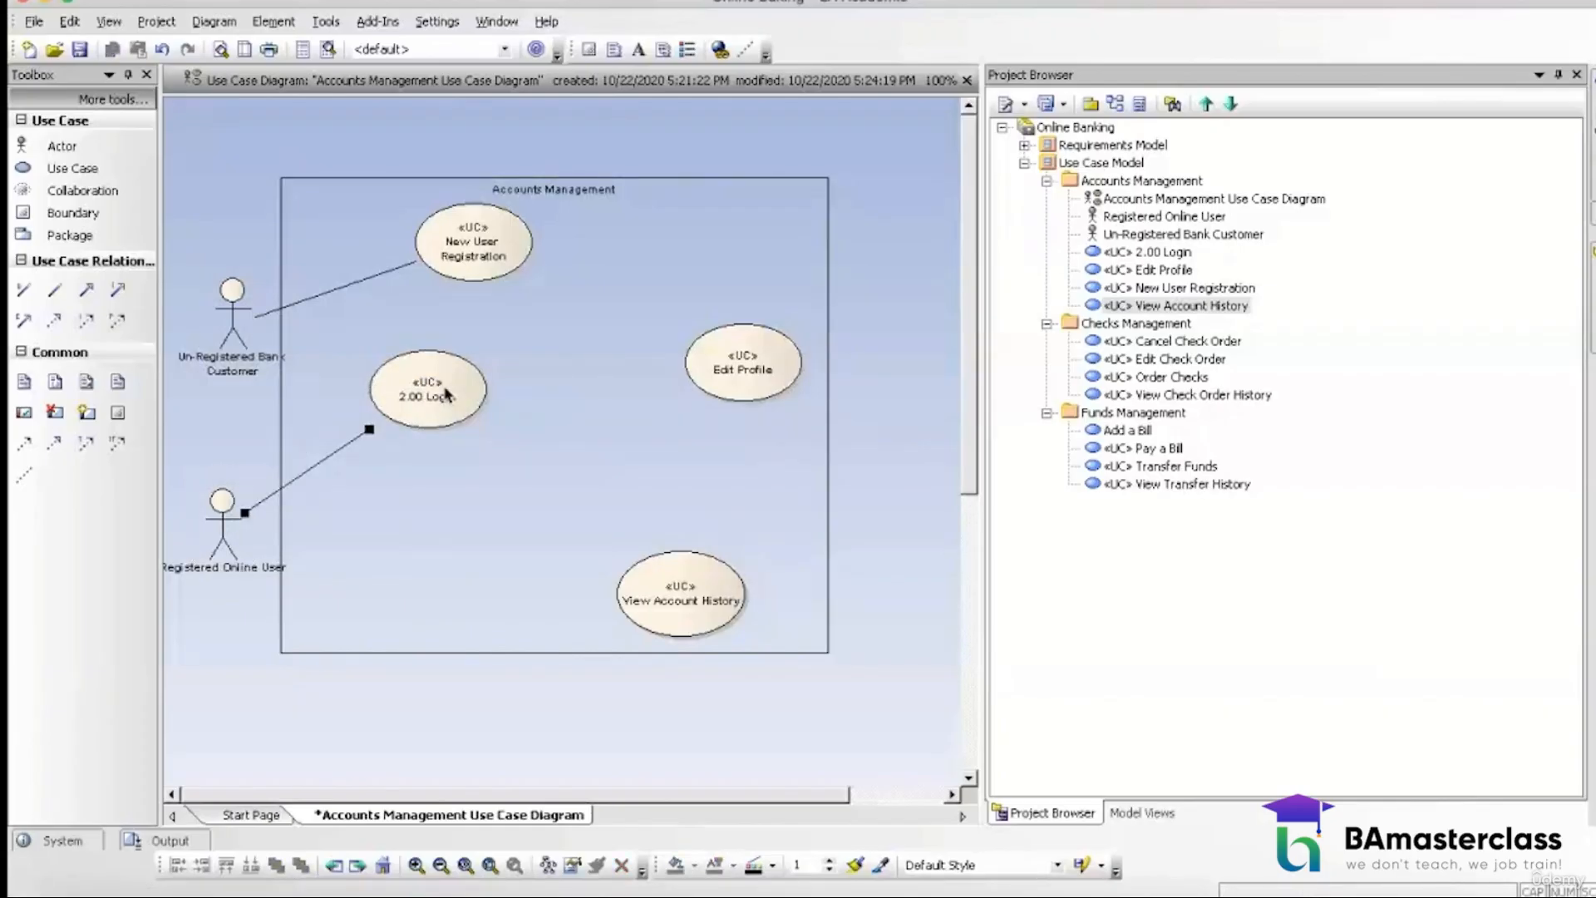
# Step: Connect the Registered Online User actor to the Edit Profile and View Account History use cases with associations
pyautogui.click(221, 553)
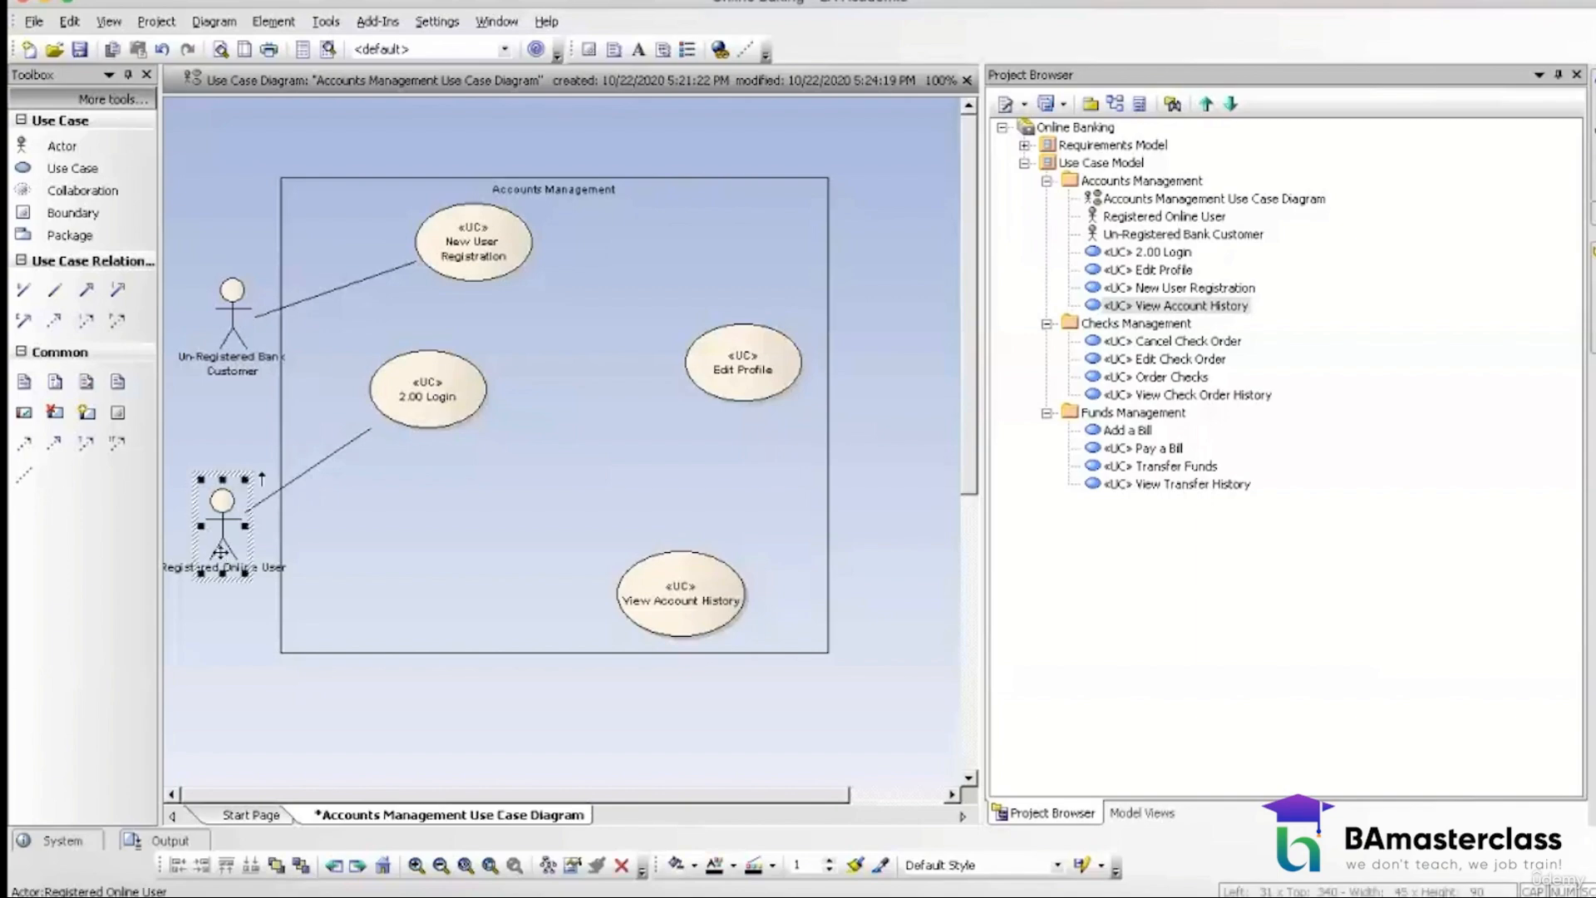
pyautogui.moveTo(268, 485); pyautogui.dragTo(733, 394)
pyautogui.click(794, 405)
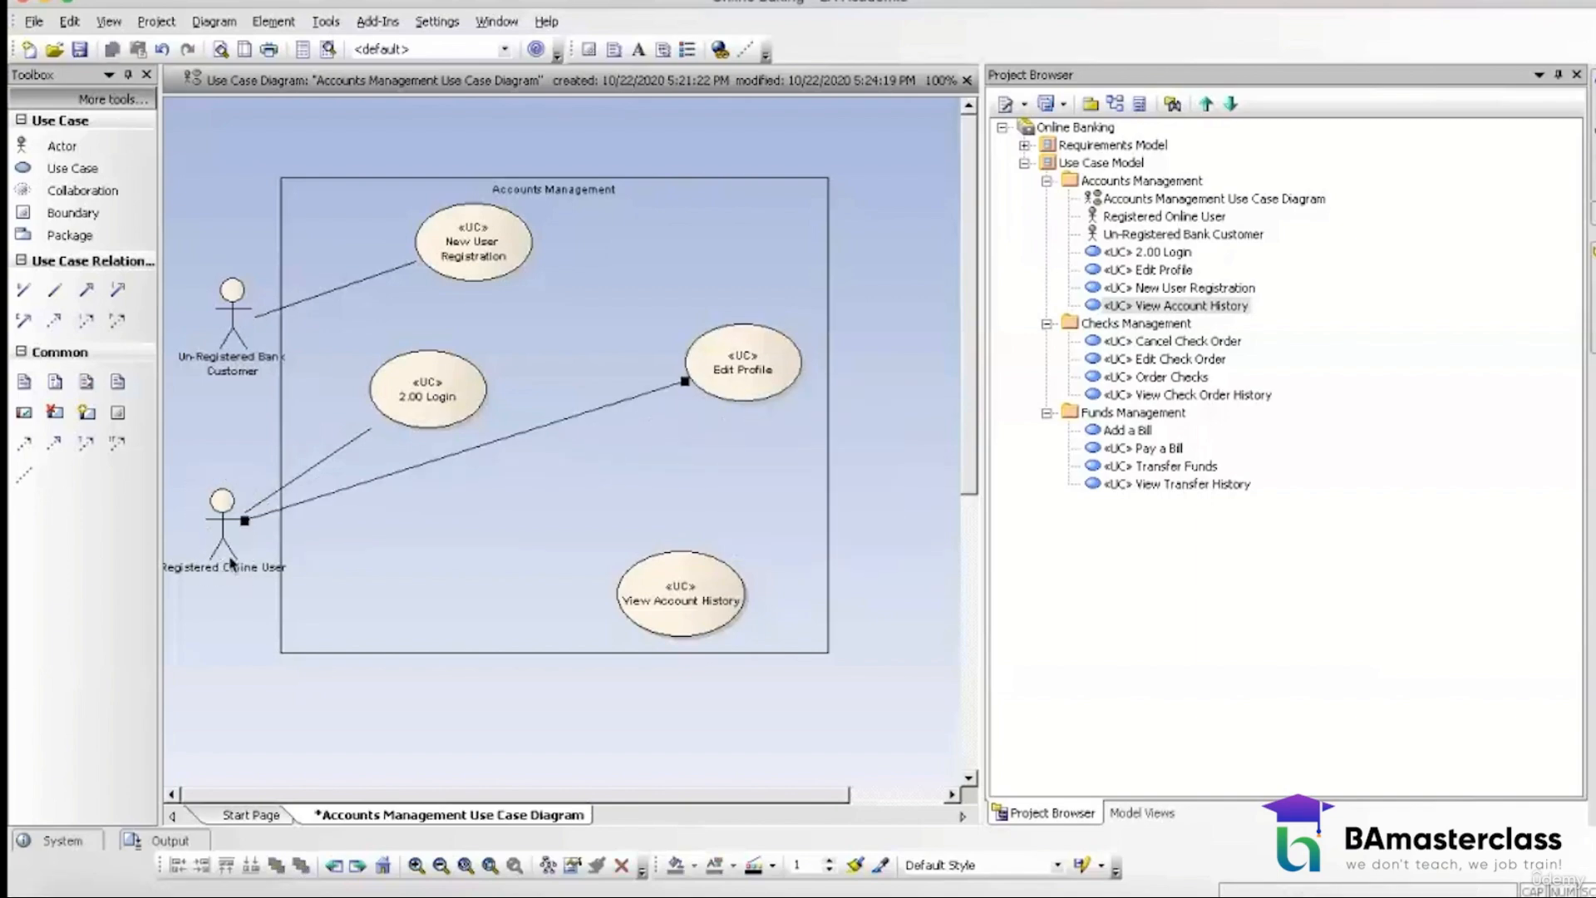
pyautogui.moveTo(262, 480); pyautogui.dragTo(640, 589)
pyautogui.click(670, 591)
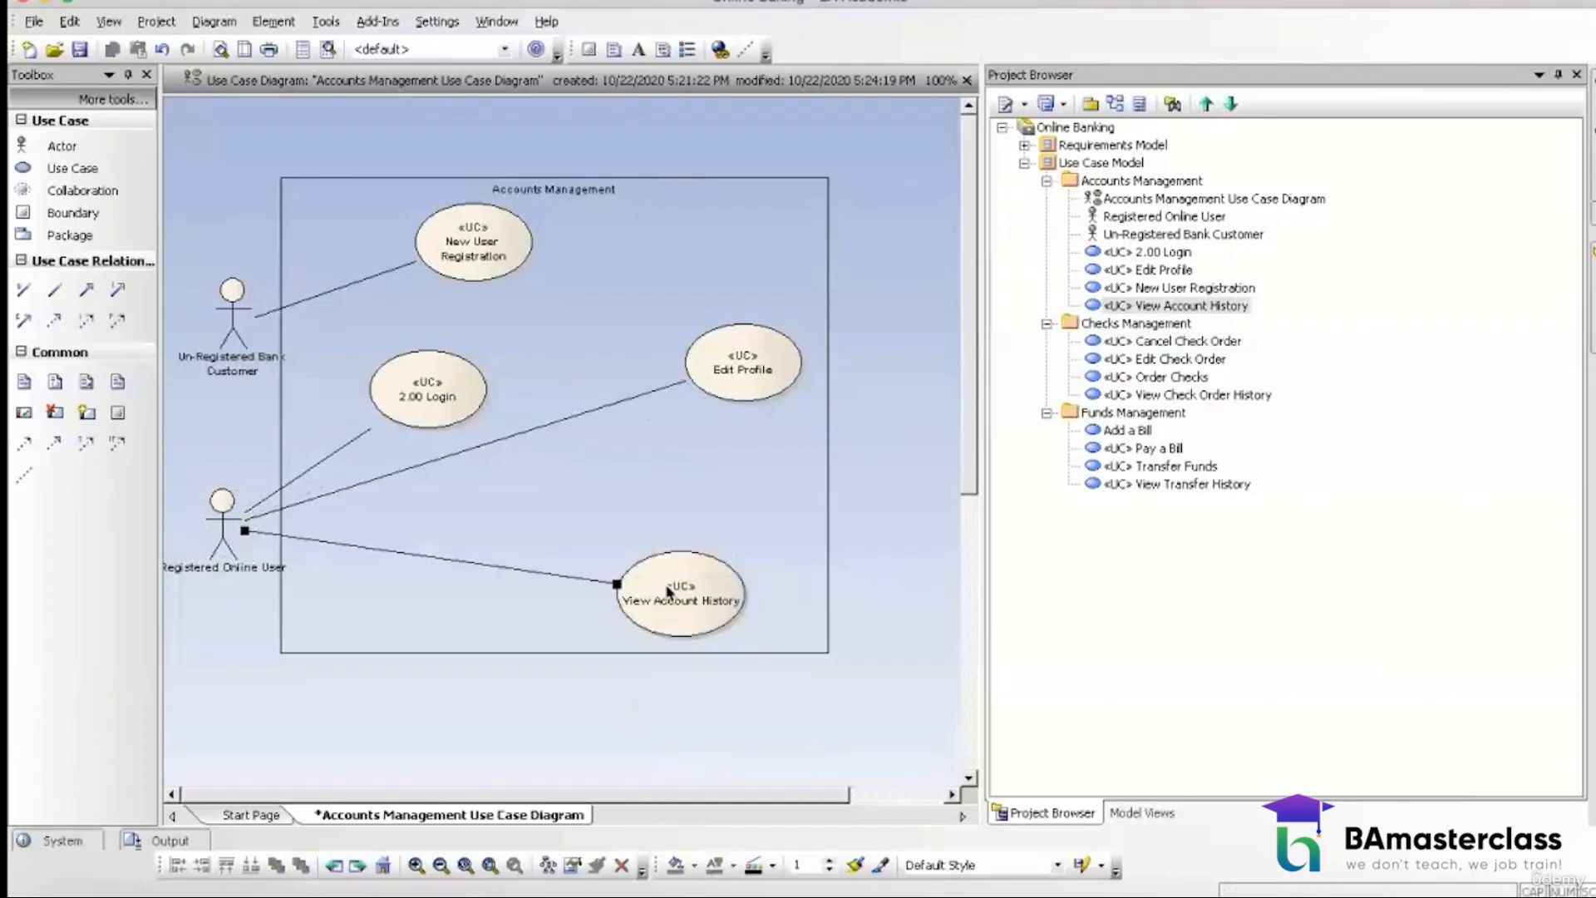
pyautogui.click(897, 614)
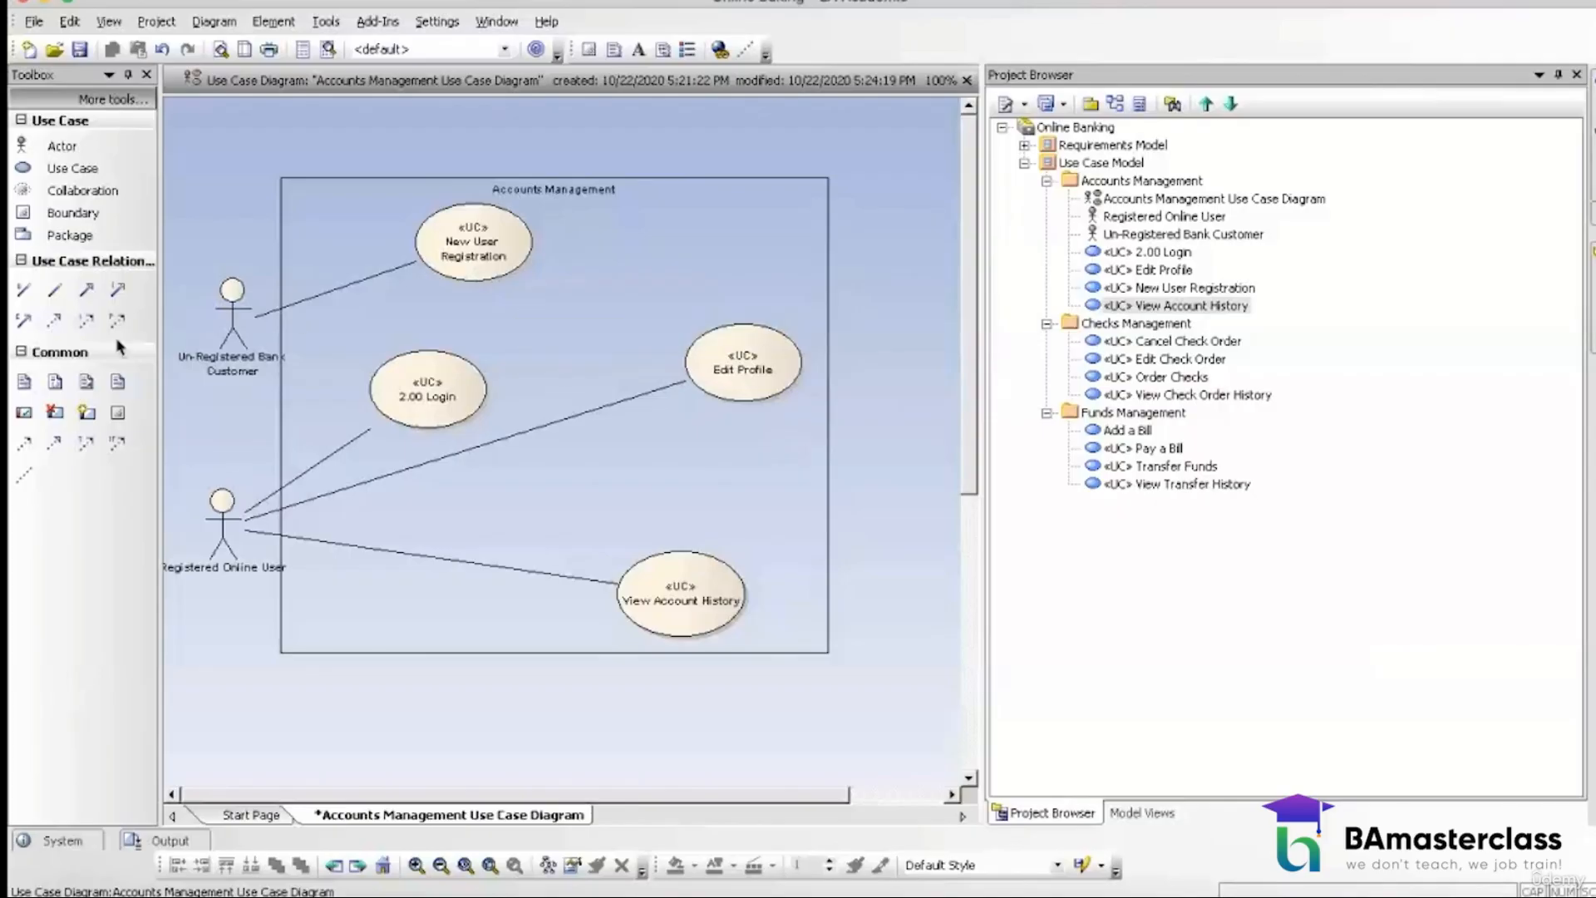
# Step: Draw a Use relationship from 2.00 Login to New User Registration, and shift New User Registration further right inside the boundary
pyautogui.click(25, 296)
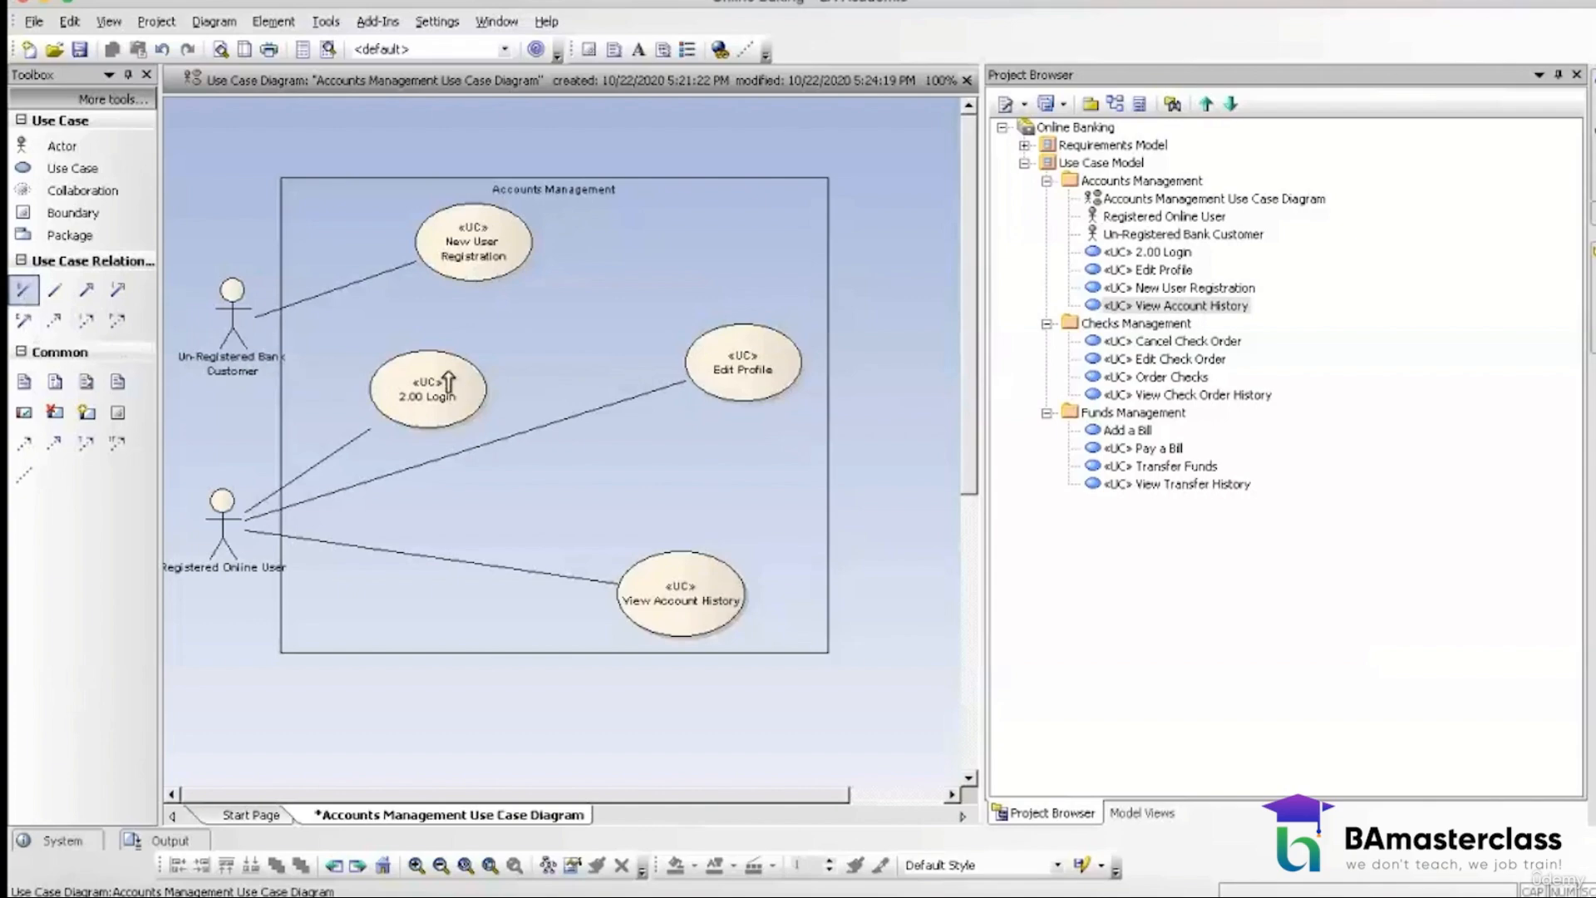
pyautogui.moveTo(452, 366); pyautogui.dragTo(529, 237)
pyautogui.click(540, 335)
pyautogui.click(518, 326)
pyautogui.click(471, 319)
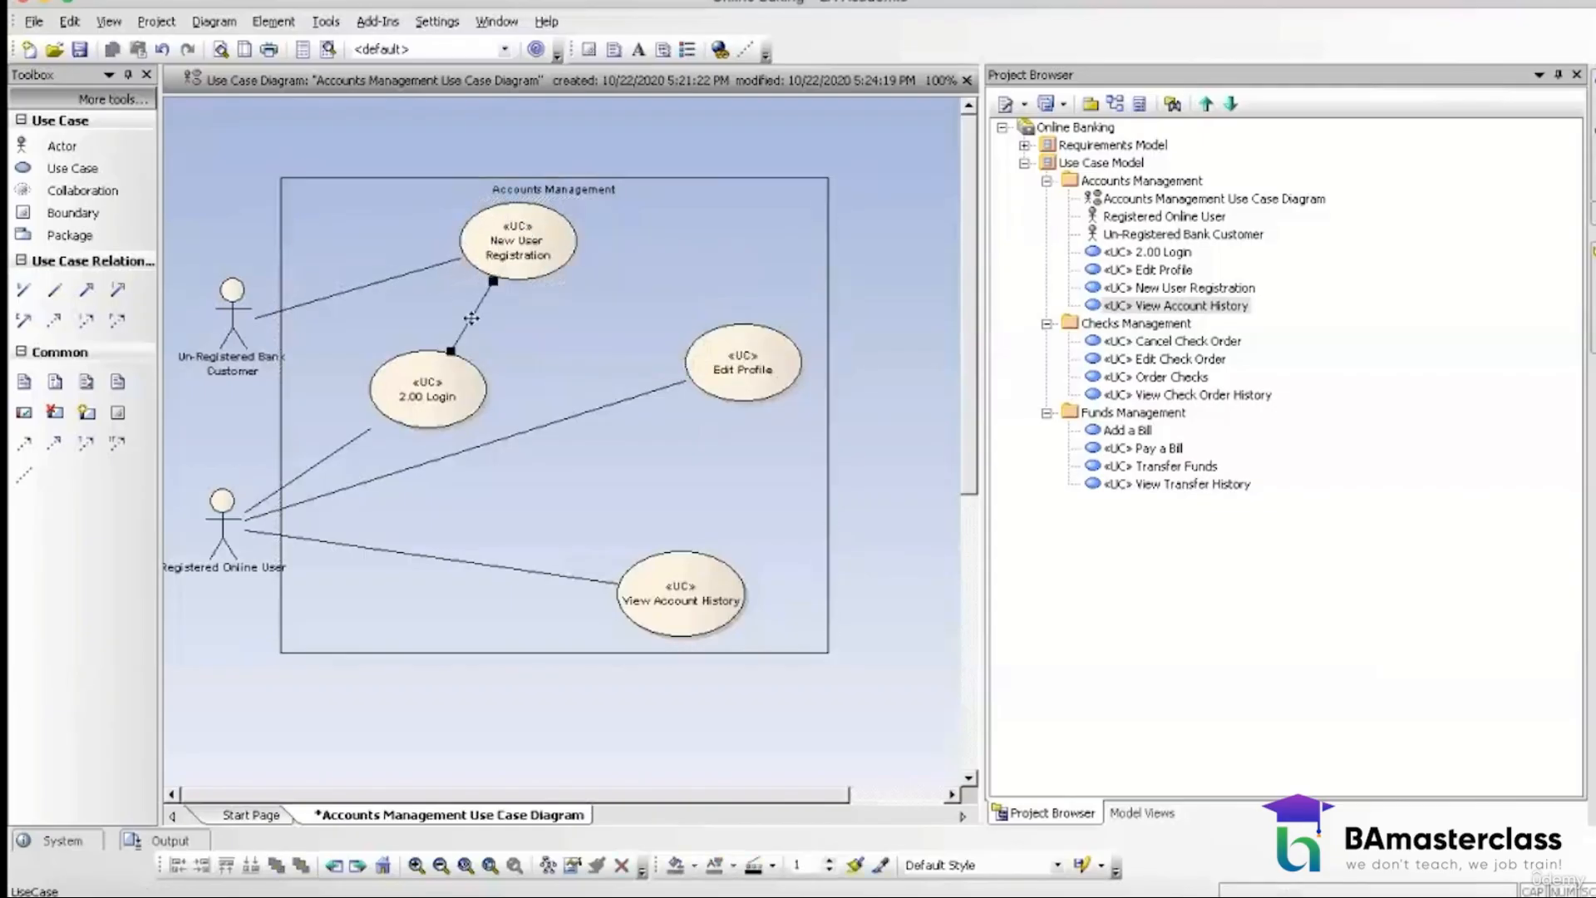
# Step: Delete the Use connector between 2.00 Login and New User Registration from the model, suppressing further removal prompts
pyautogui.rightClick(471, 318)
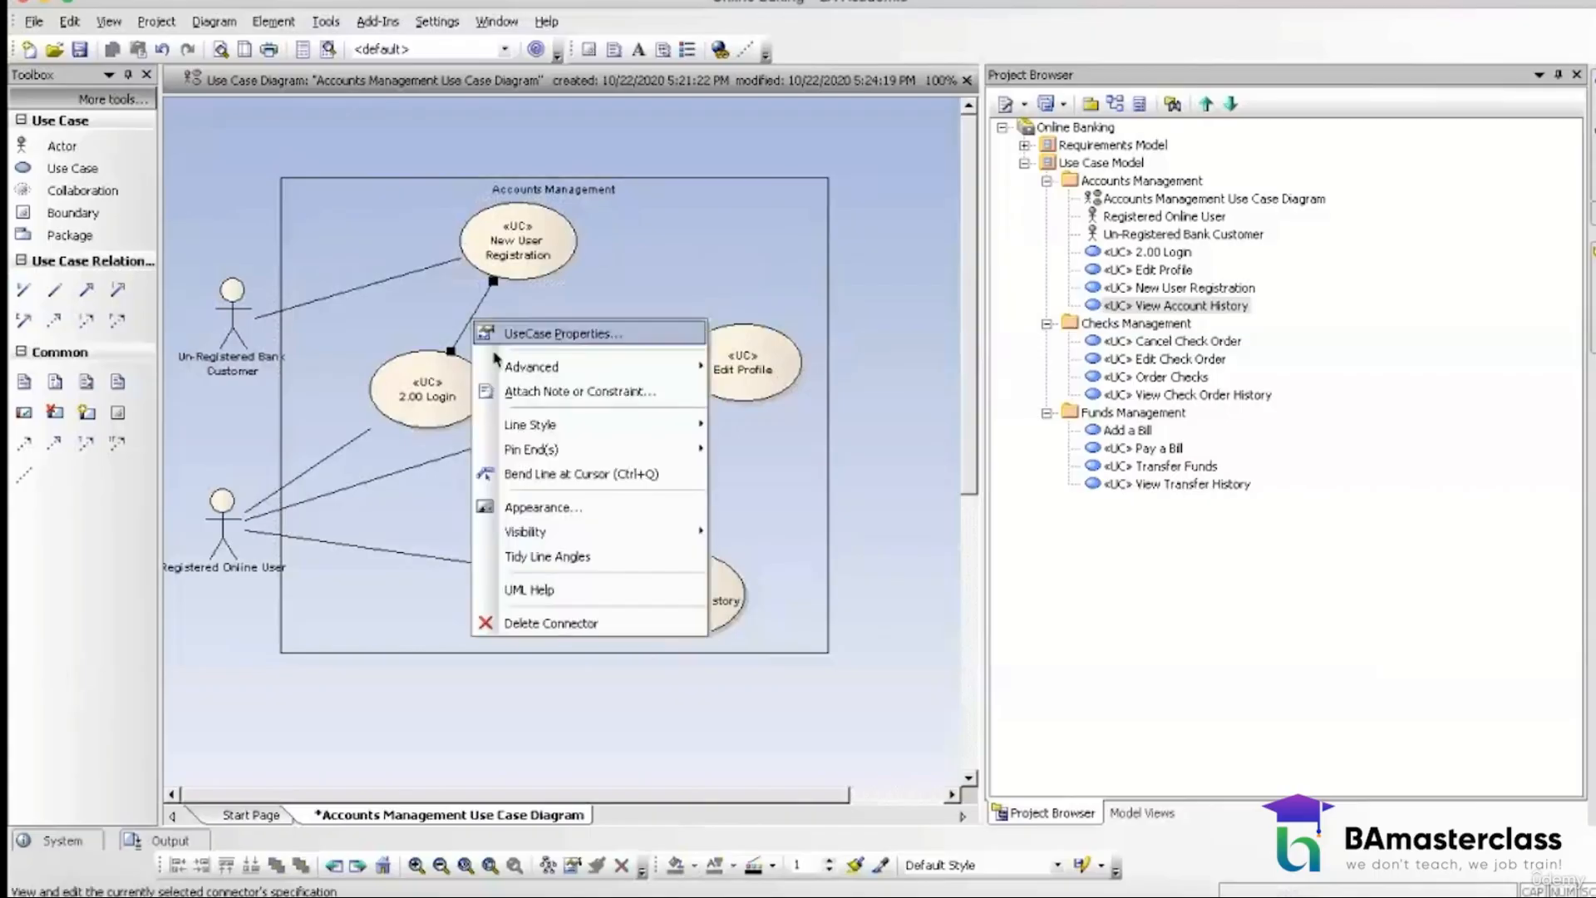
pyautogui.click(533, 625)
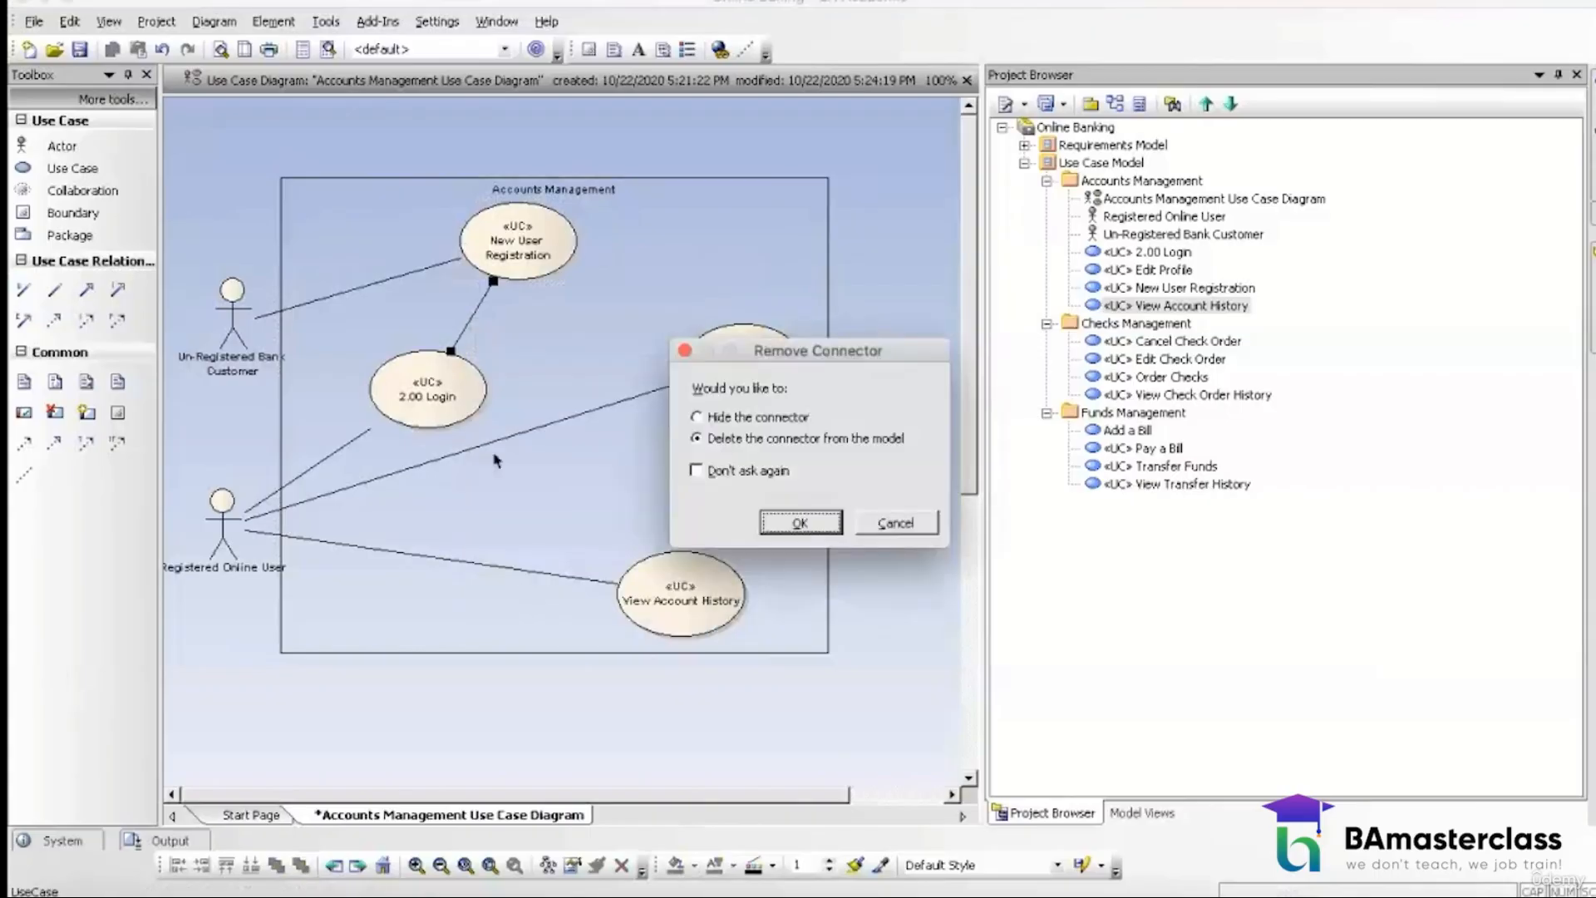
pyautogui.click(729, 471)
pyautogui.click(803, 522)
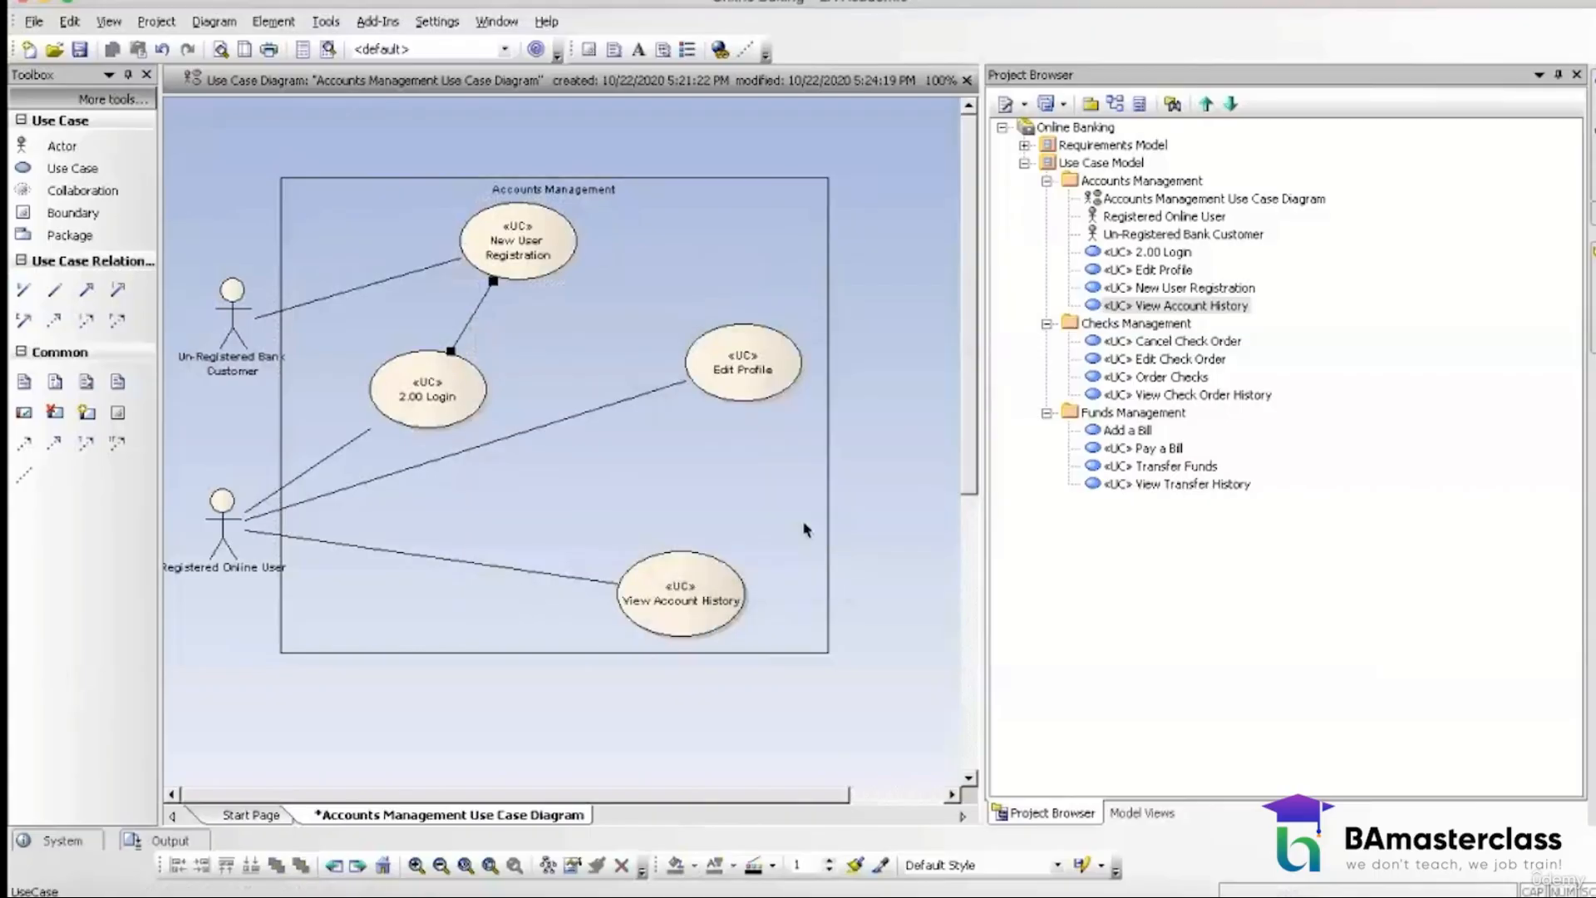
# Step: Add include relationships from 2.00 Login and from Edit Profile to New User Registration
pyautogui.click(467, 413)
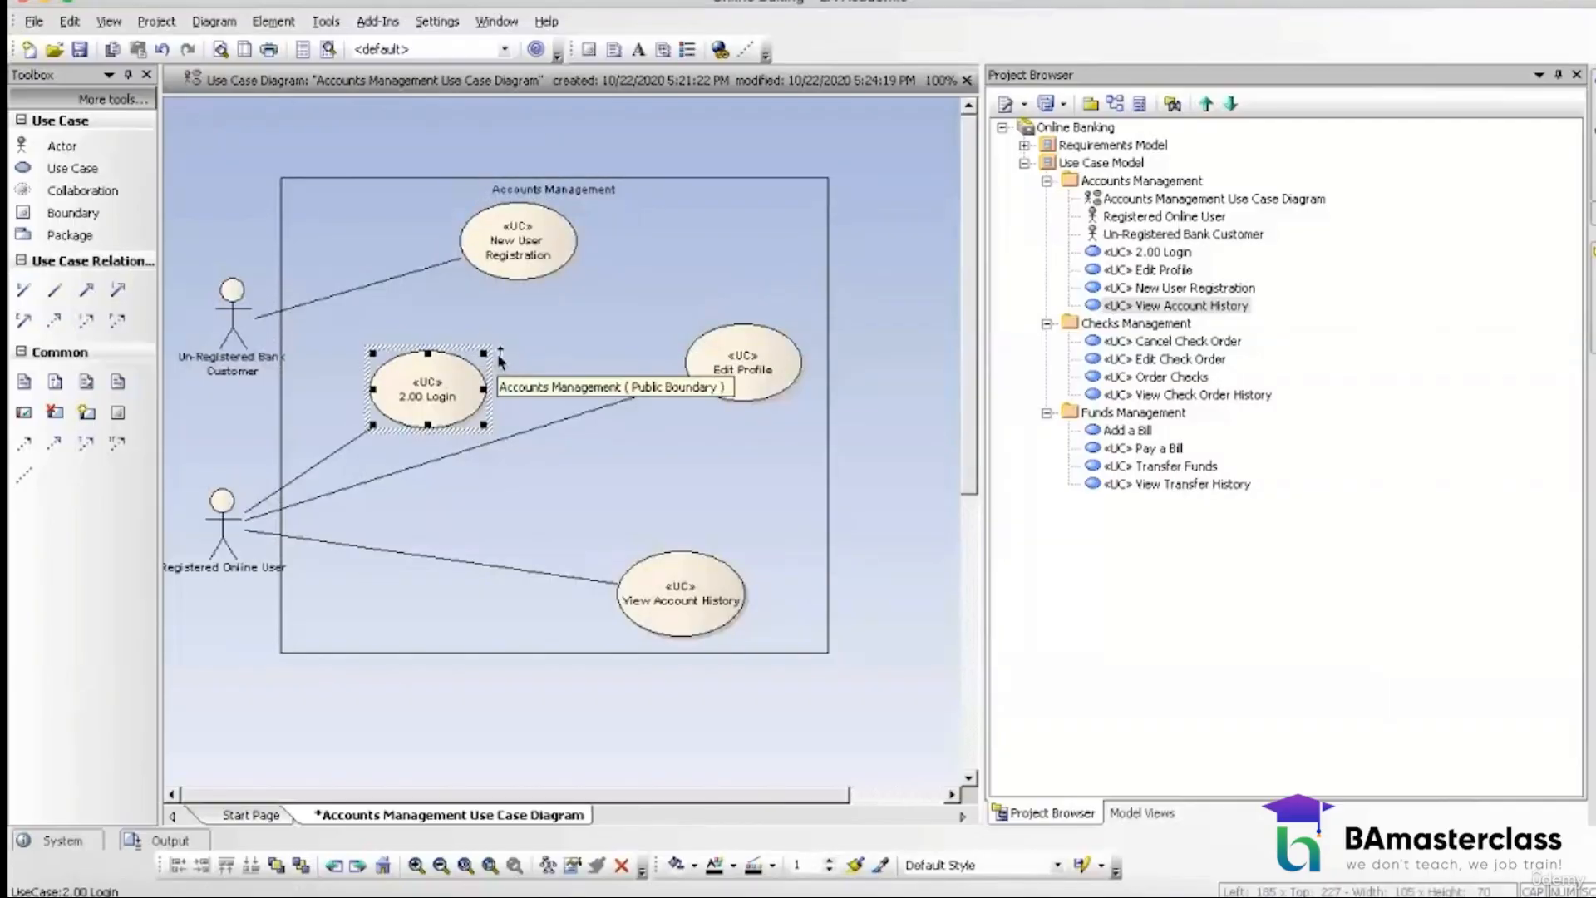
pyautogui.moveTo(500, 358); pyautogui.dragTo(516, 248)
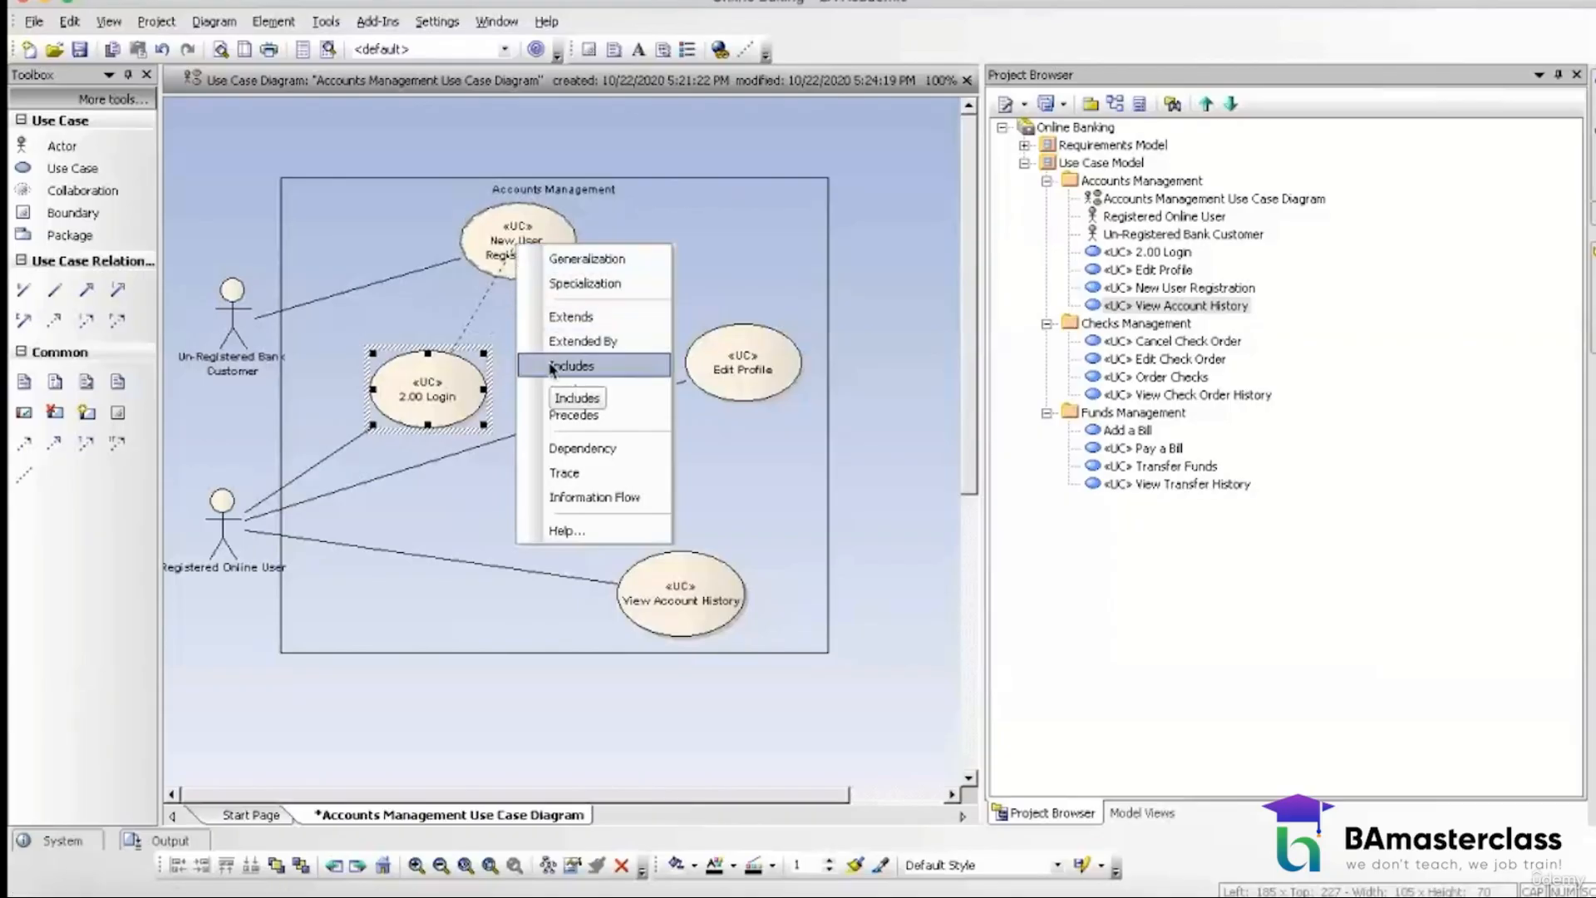
pyautogui.click(593, 368)
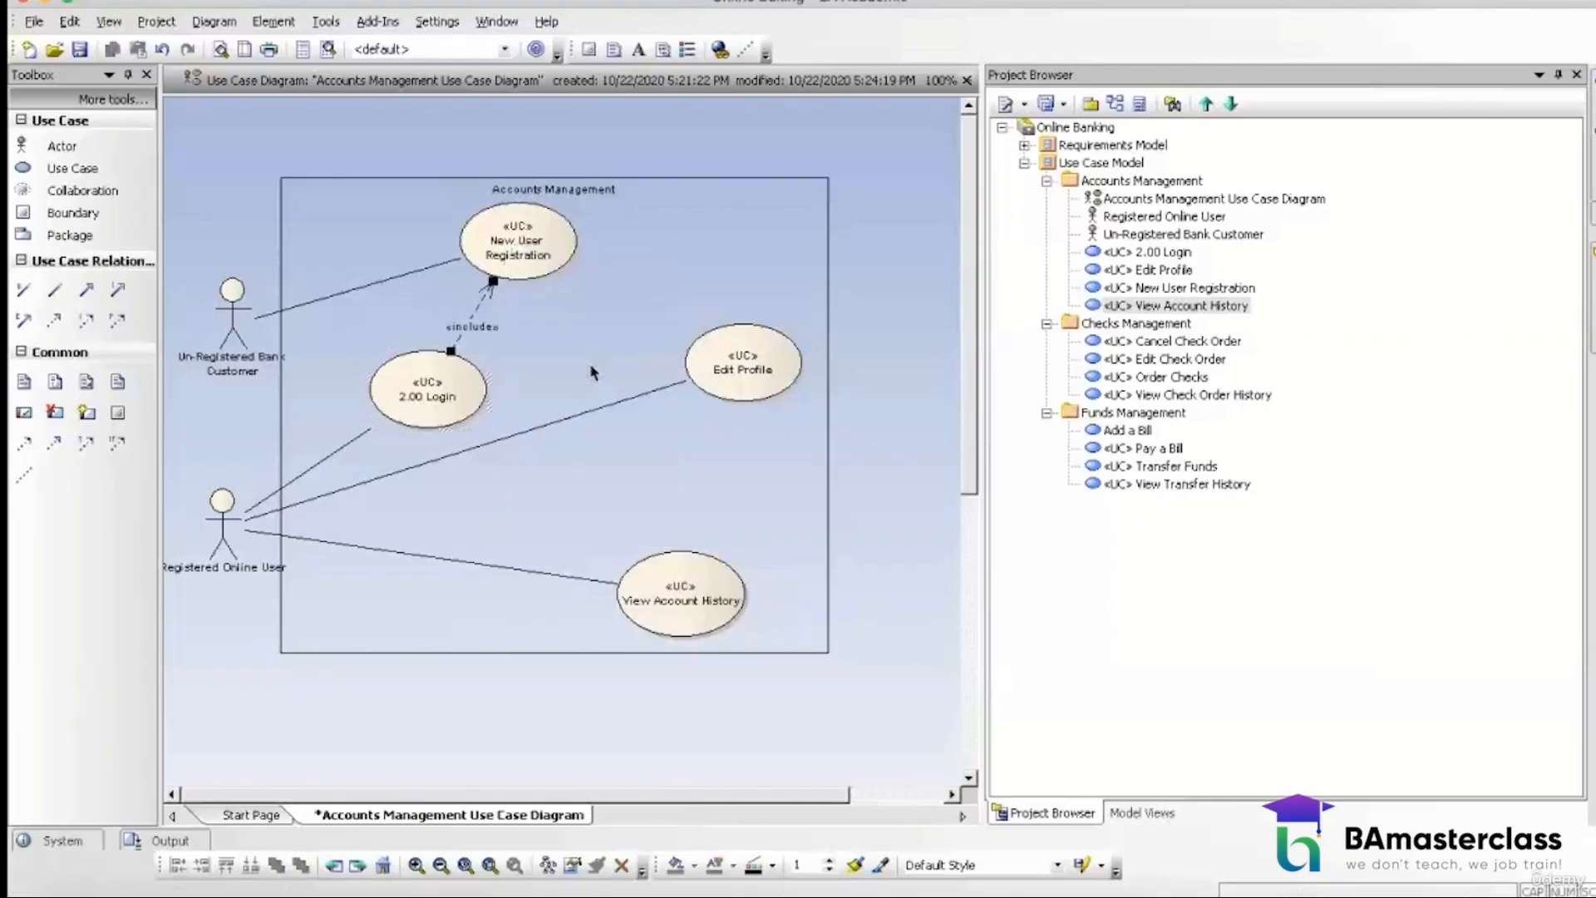
pyautogui.click(558, 323)
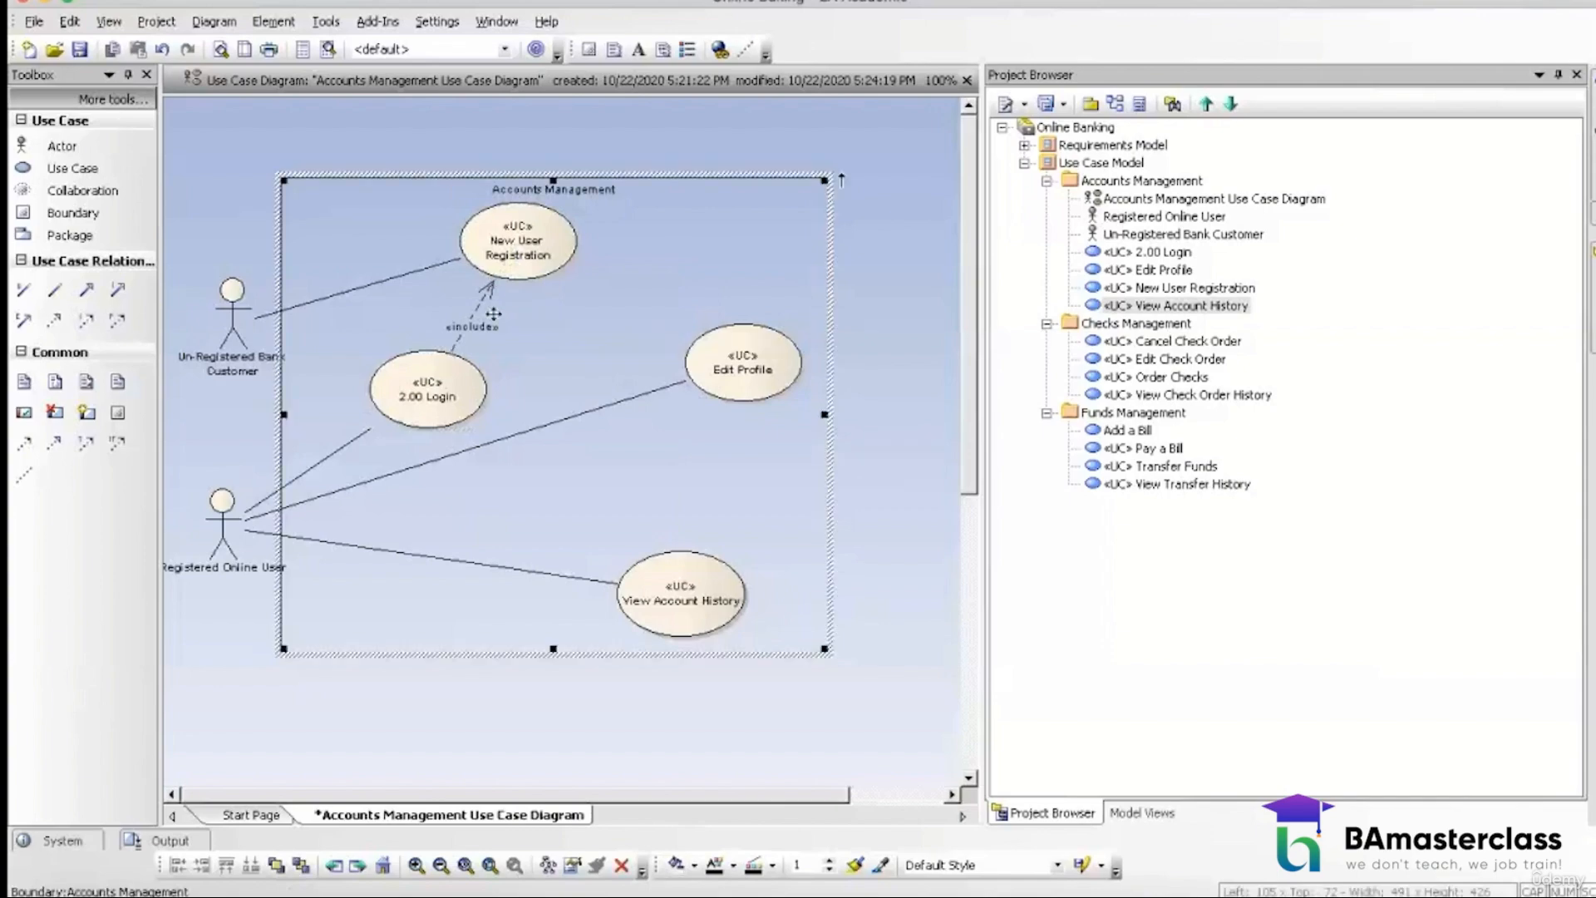
pyautogui.click(125, 299)
pyautogui.moveTo(722, 357); pyautogui.dragTo(542, 265)
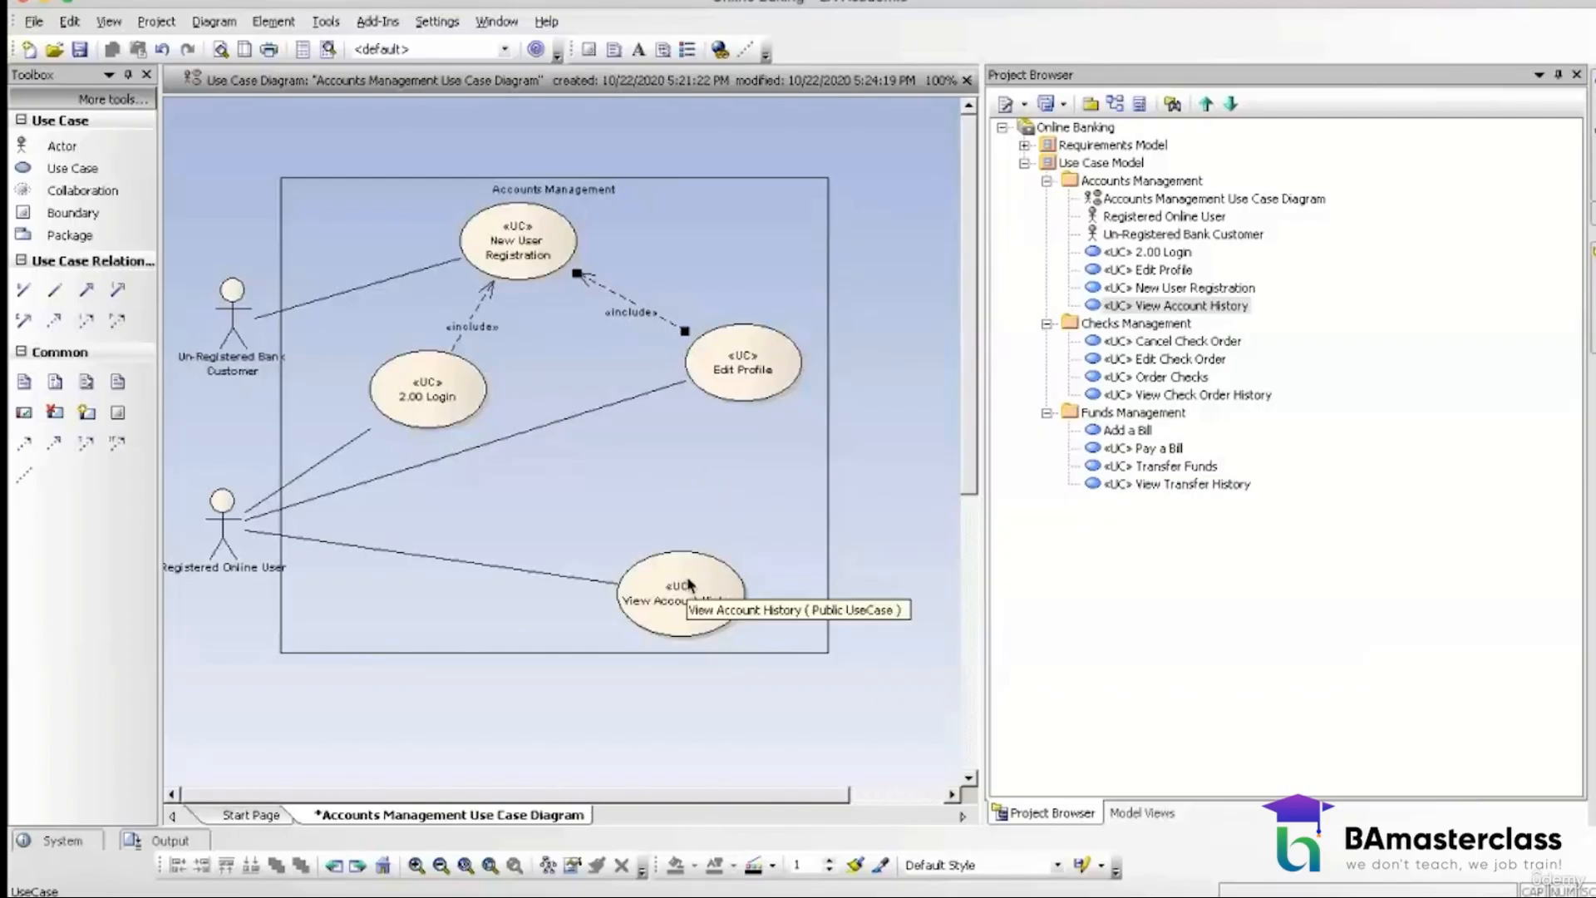
# Step: Add extend relationships from 2.00 Login and from Edit Profile to View Account History
pyautogui.click(33, 331)
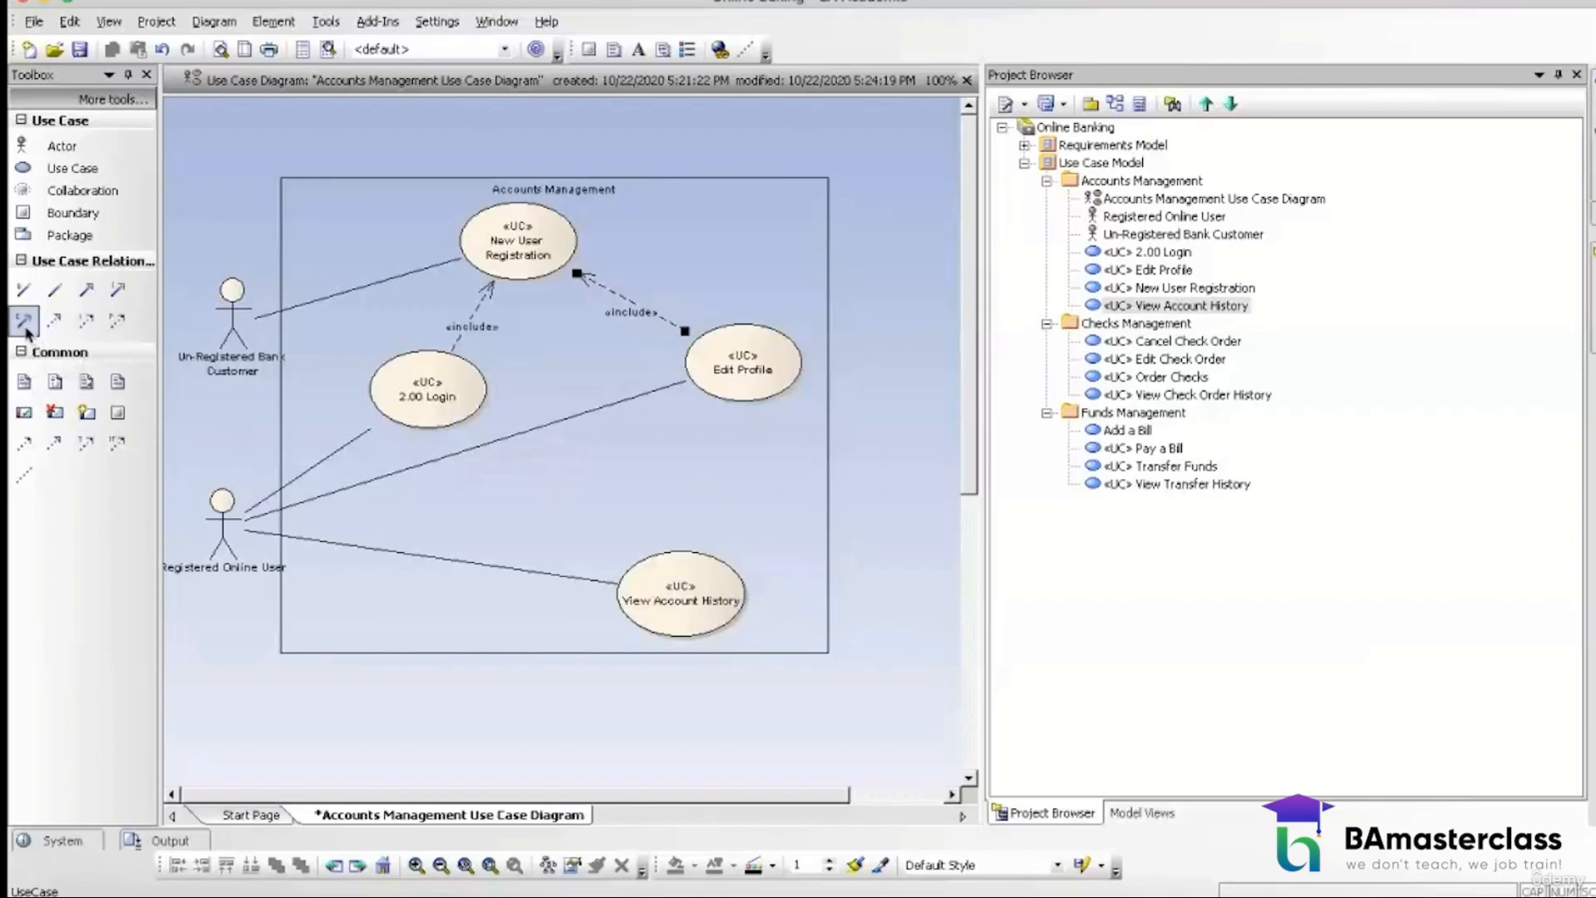
pyautogui.moveTo(411, 407); pyautogui.dragTo(662, 576)
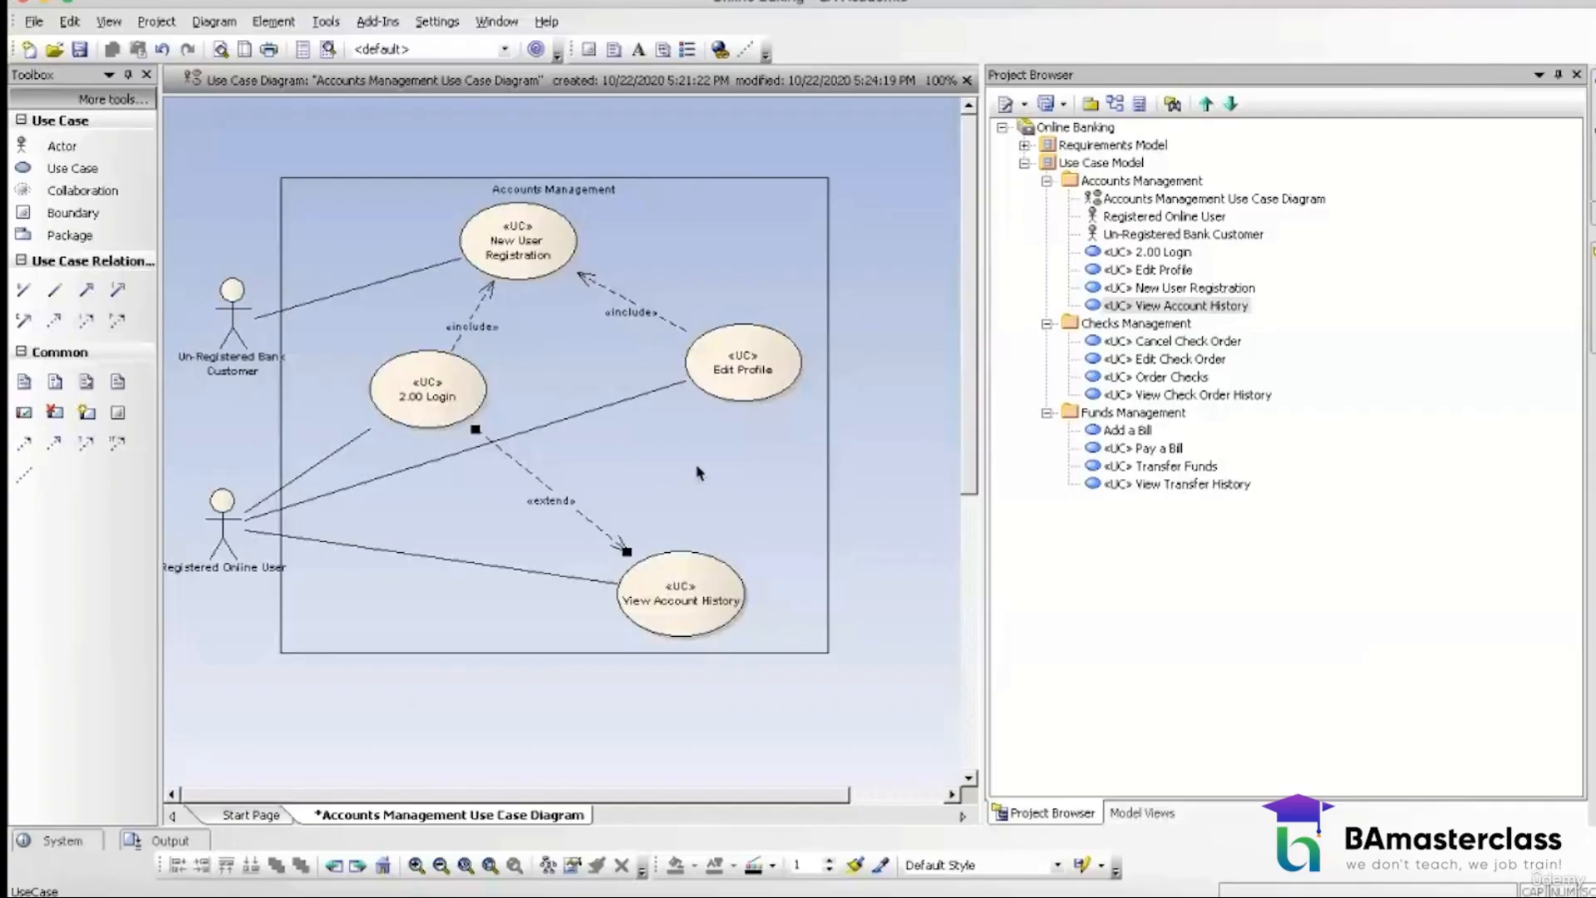
pyautogui.click(742, 366)
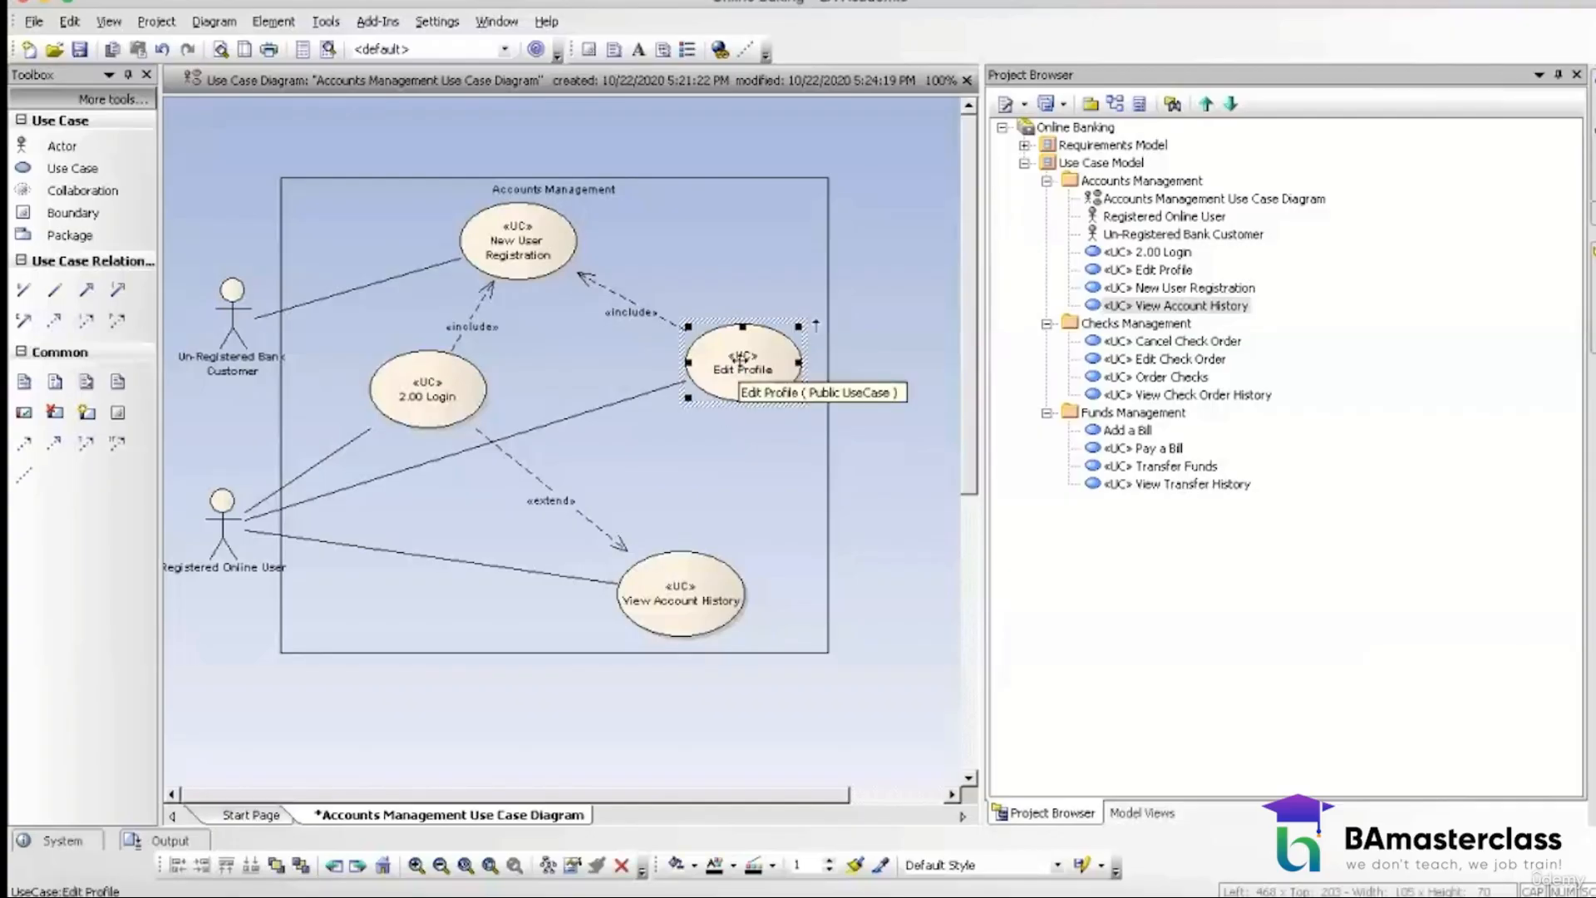
pyautogui.moveTo(816, 327); pyautogui.dragTo(718, 595)
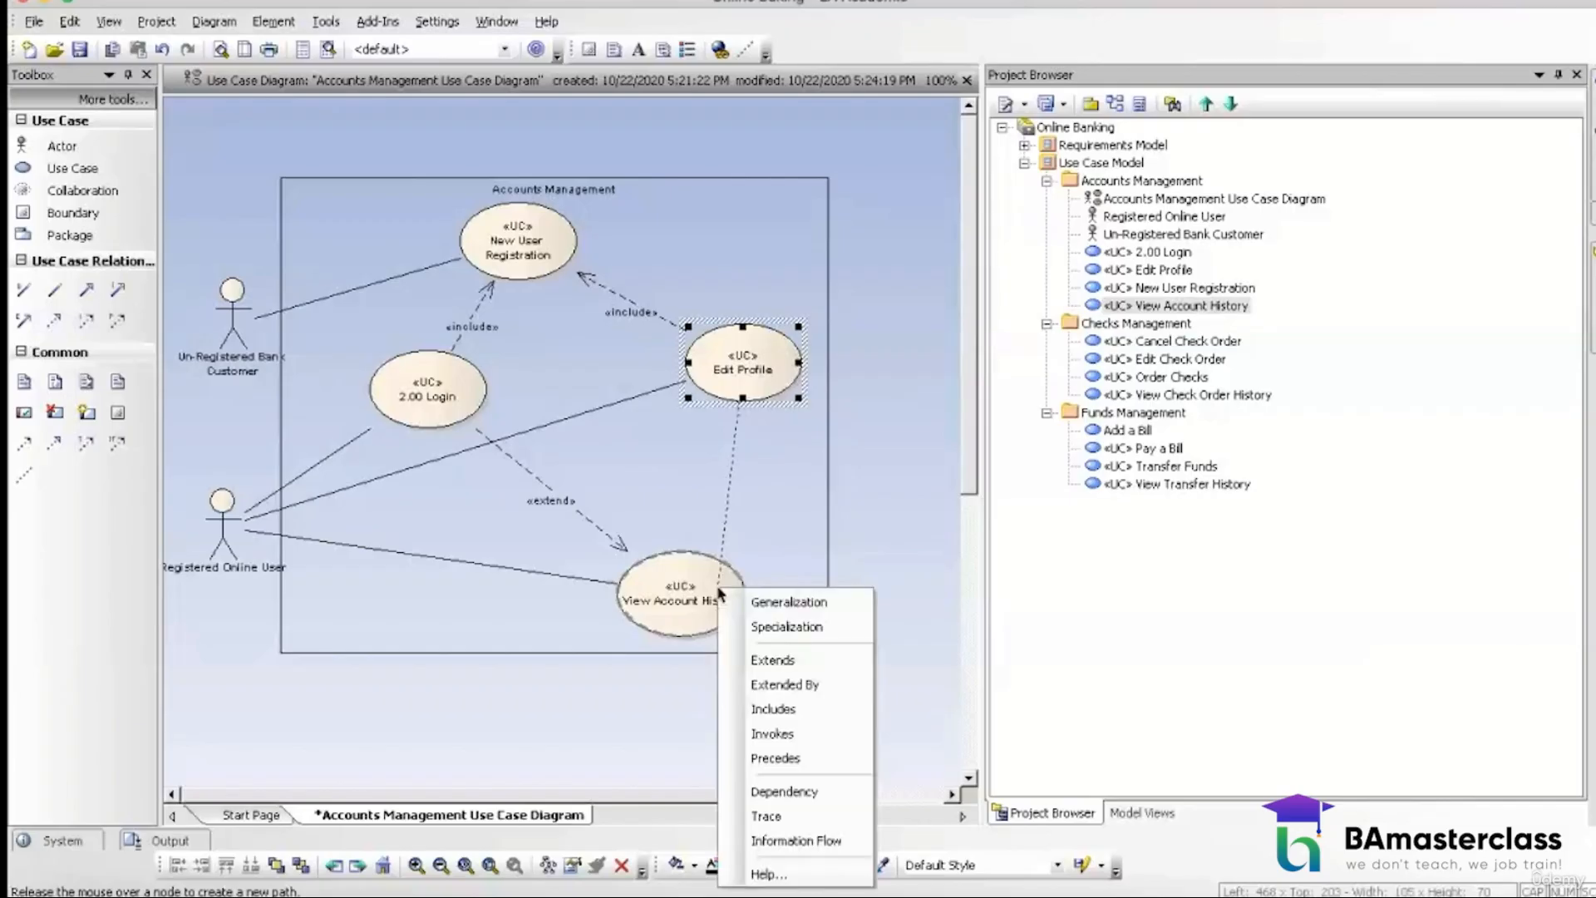
pyautogui.click(753, 660)
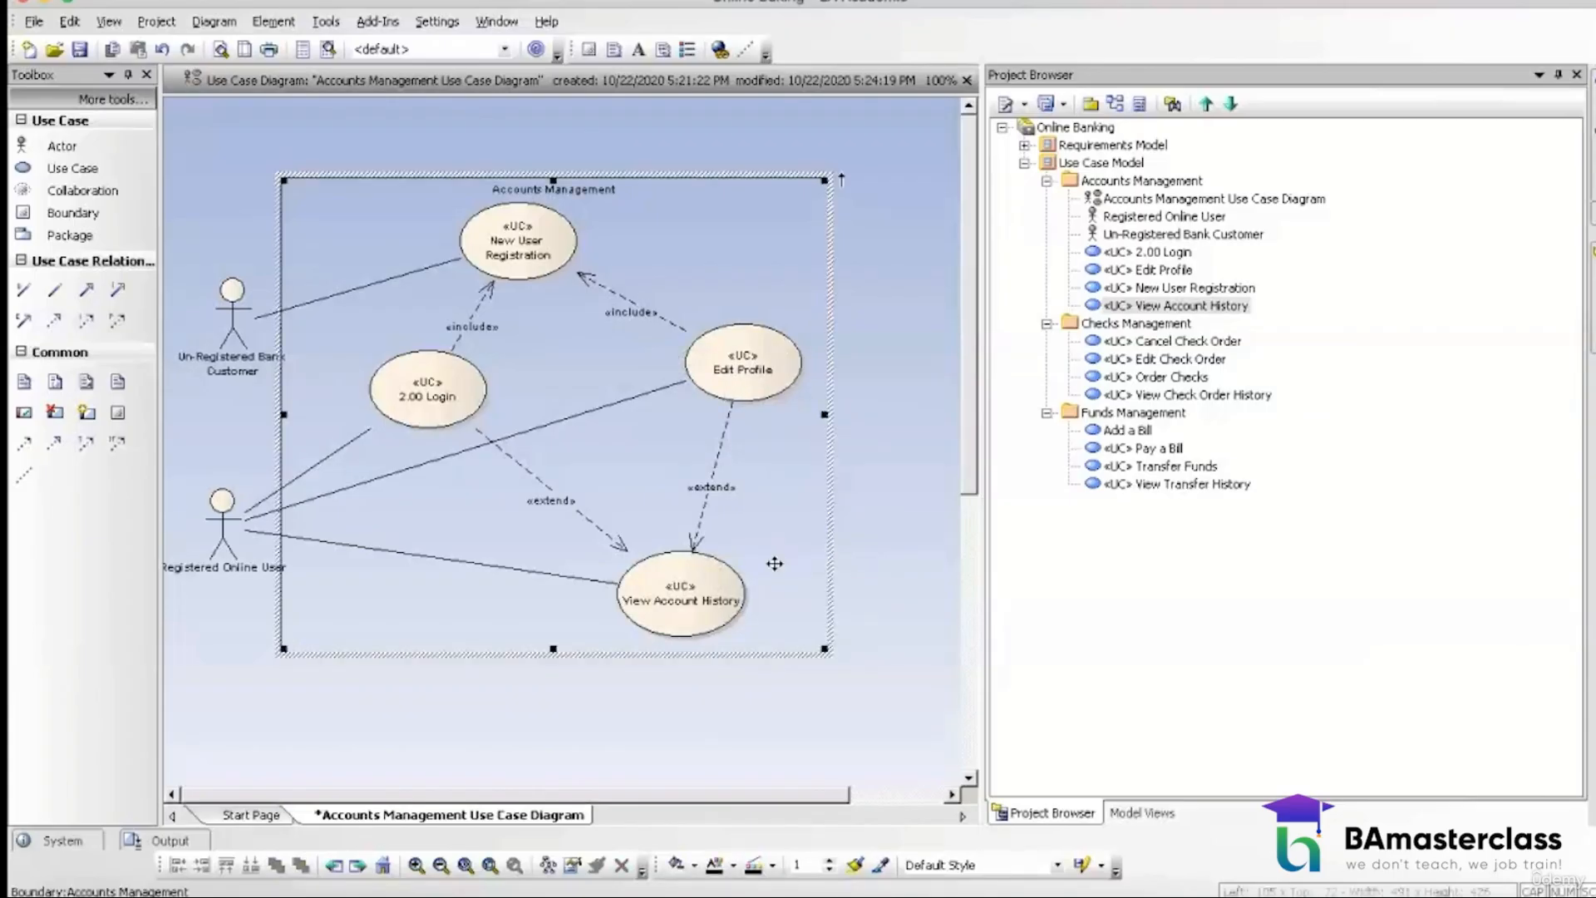
pyautogui.click(774, 563)
pyautogui.click(236, 322)
pyautogui.click(220, 529)
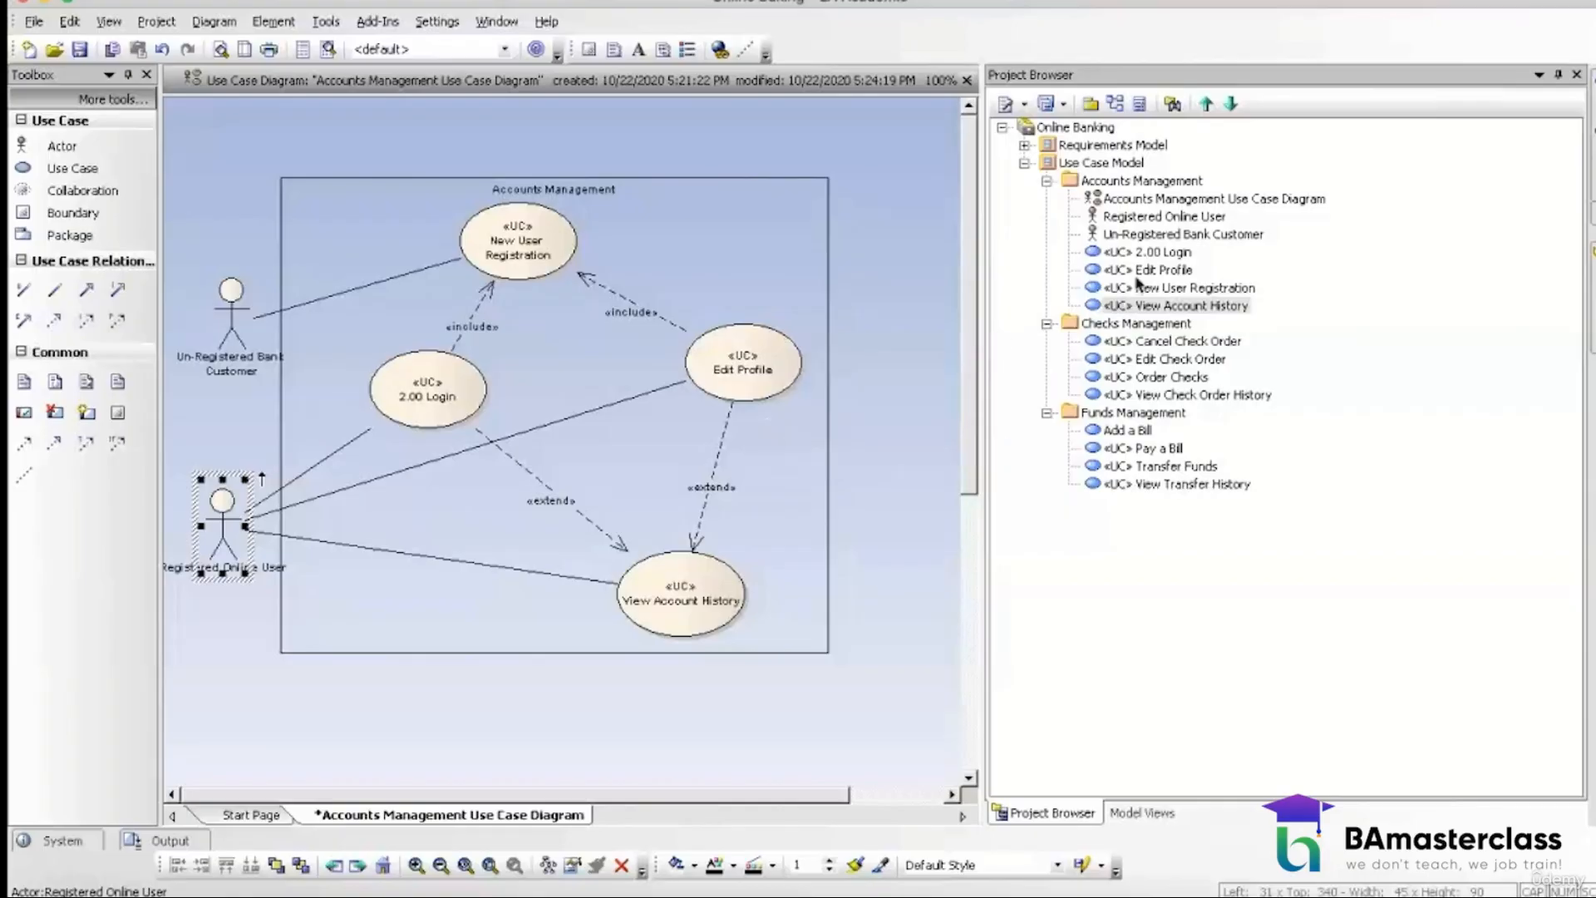
pyautogui.click(1149, 253)
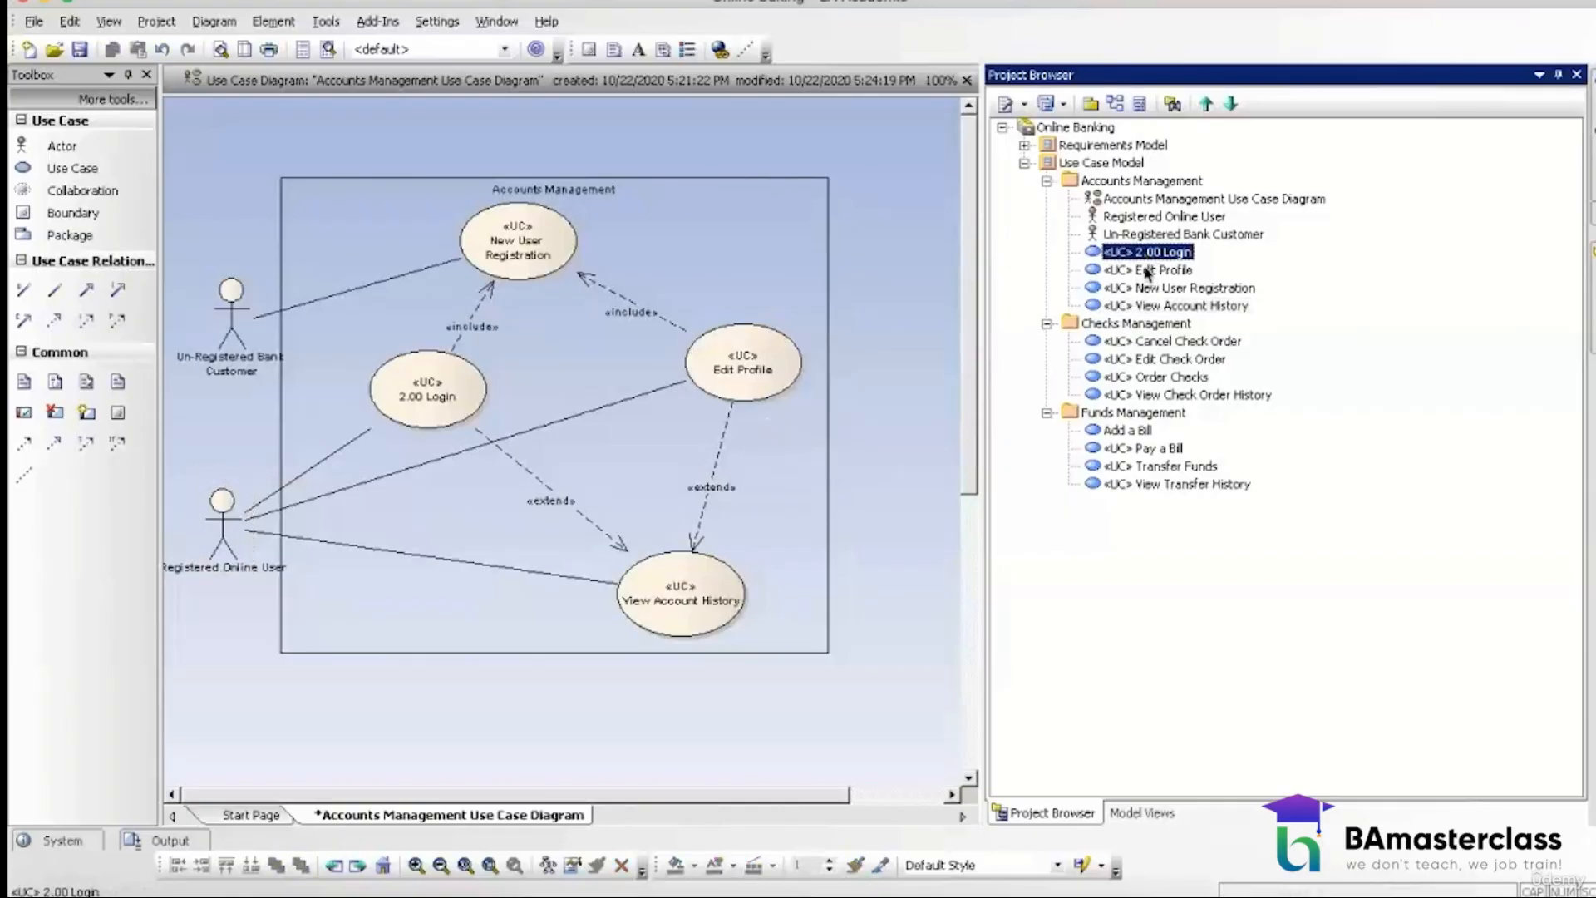
pyautogui.click(1149, 271)
pyautogui.click(1144, 289)
pyautogui.click(1147, 306)
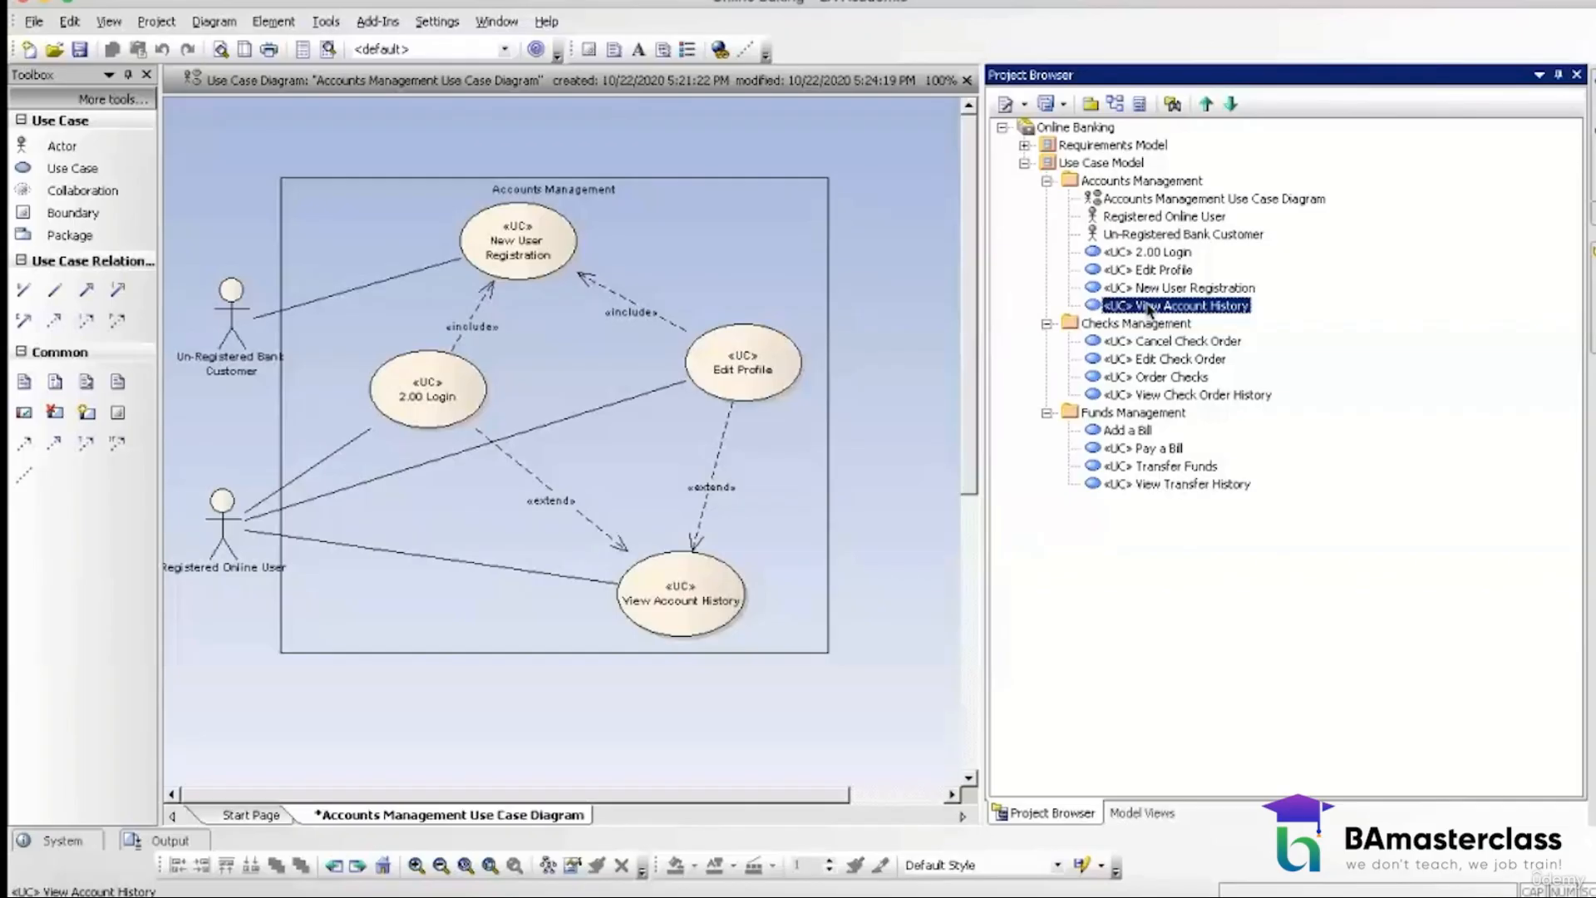
# Step: Add a UML Behavioral Activity diagram beneath the 2.00 Login use case, keeping its default name
pyautogui.click(1148, 253)
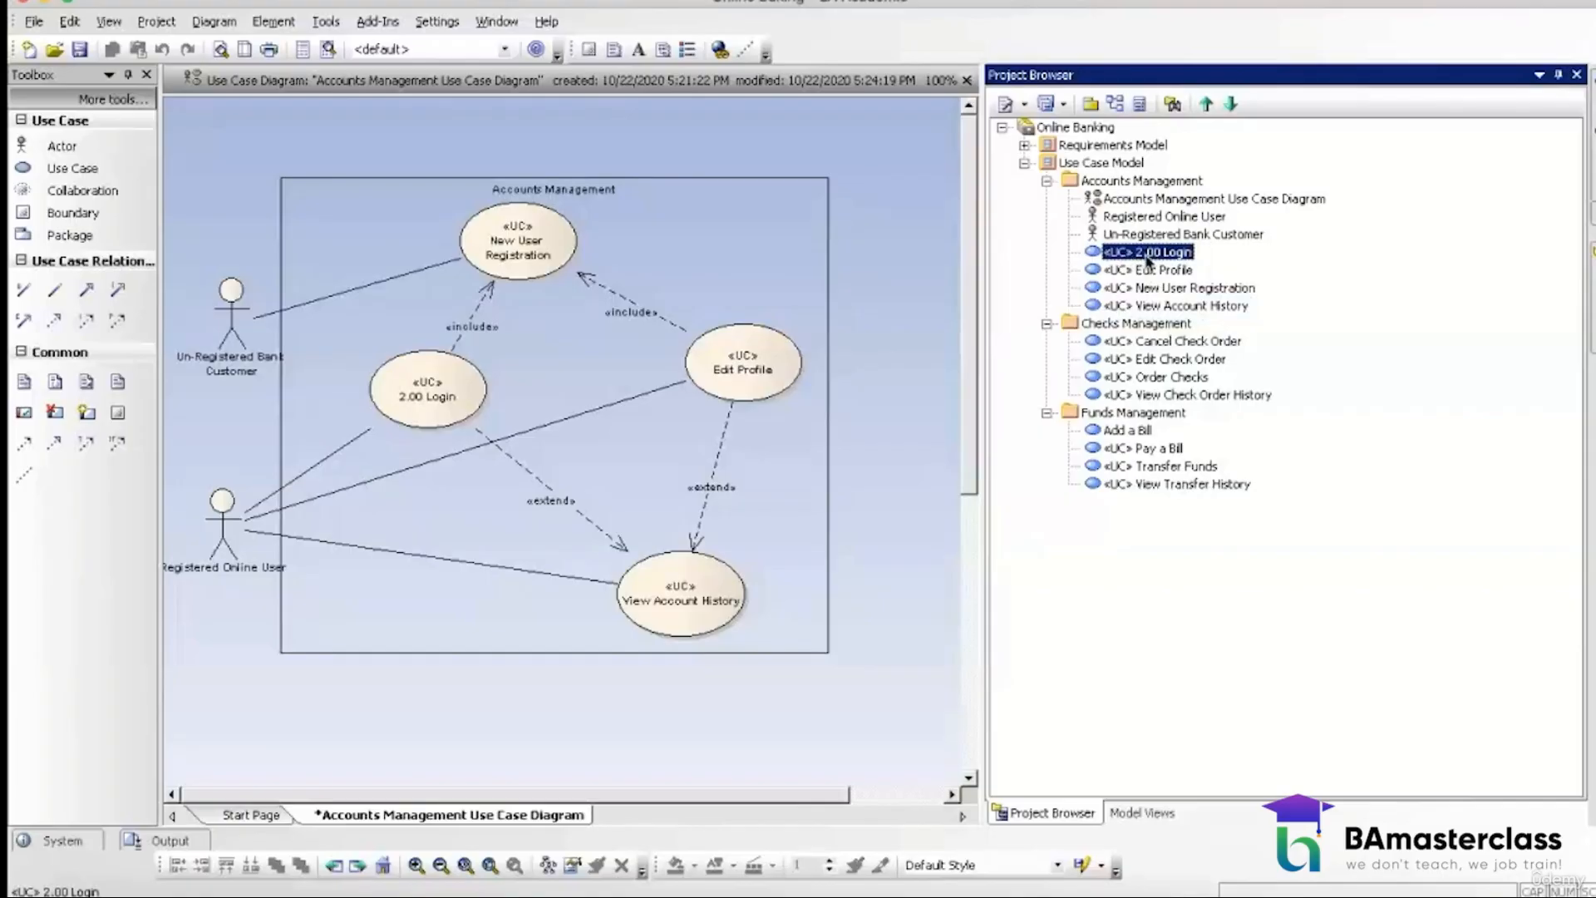
pyautogui.rightClick(1148, 260)
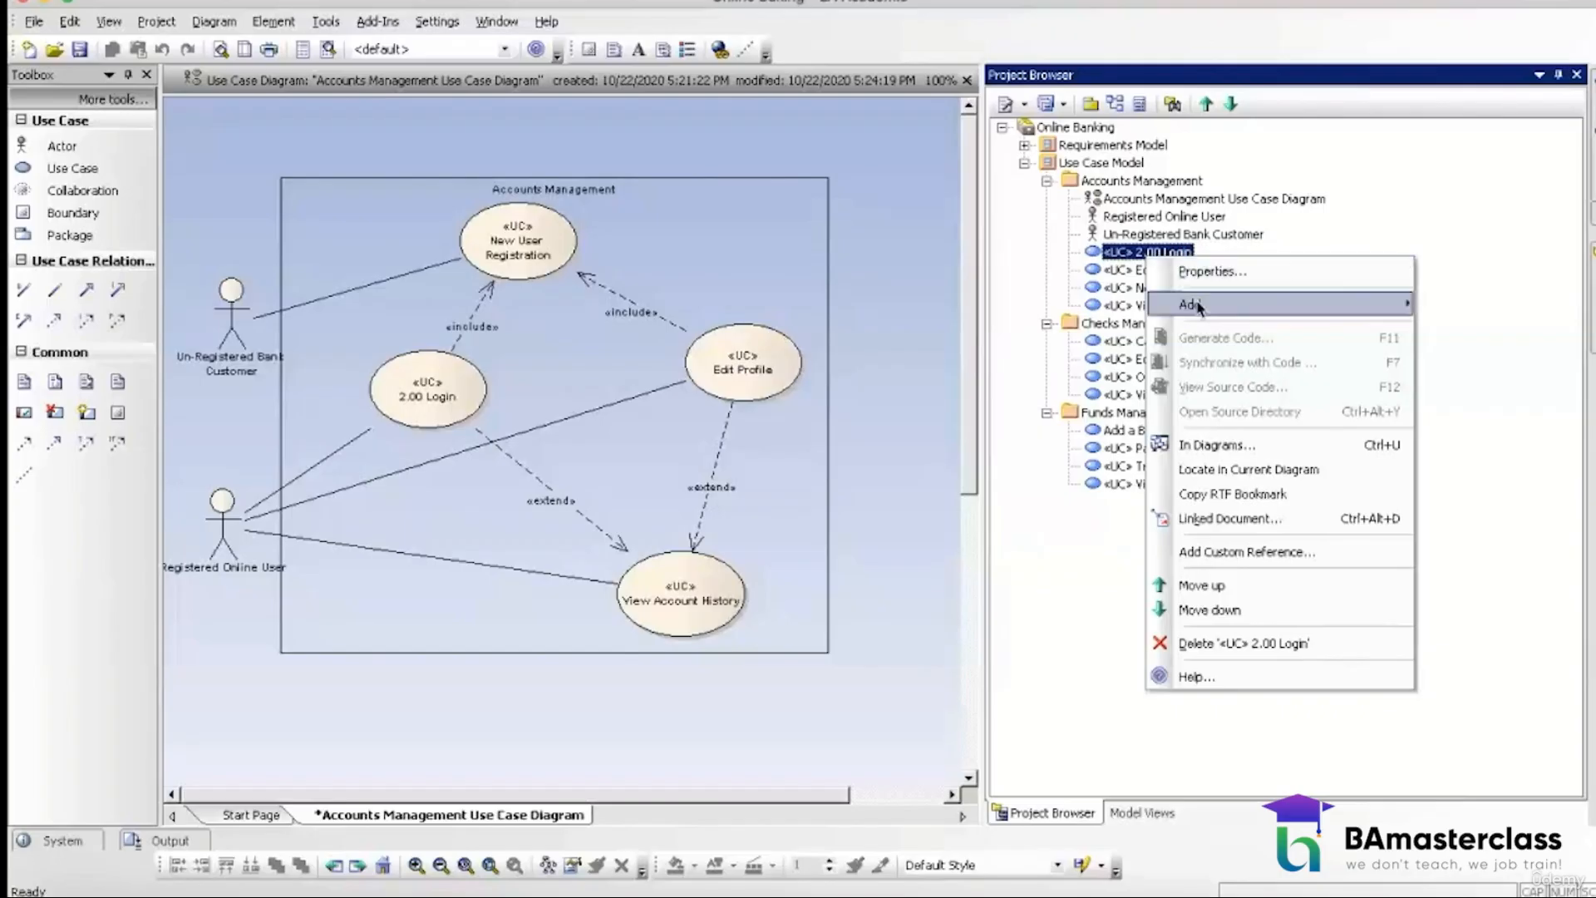
pyautogui.moveTo(1197, 306)
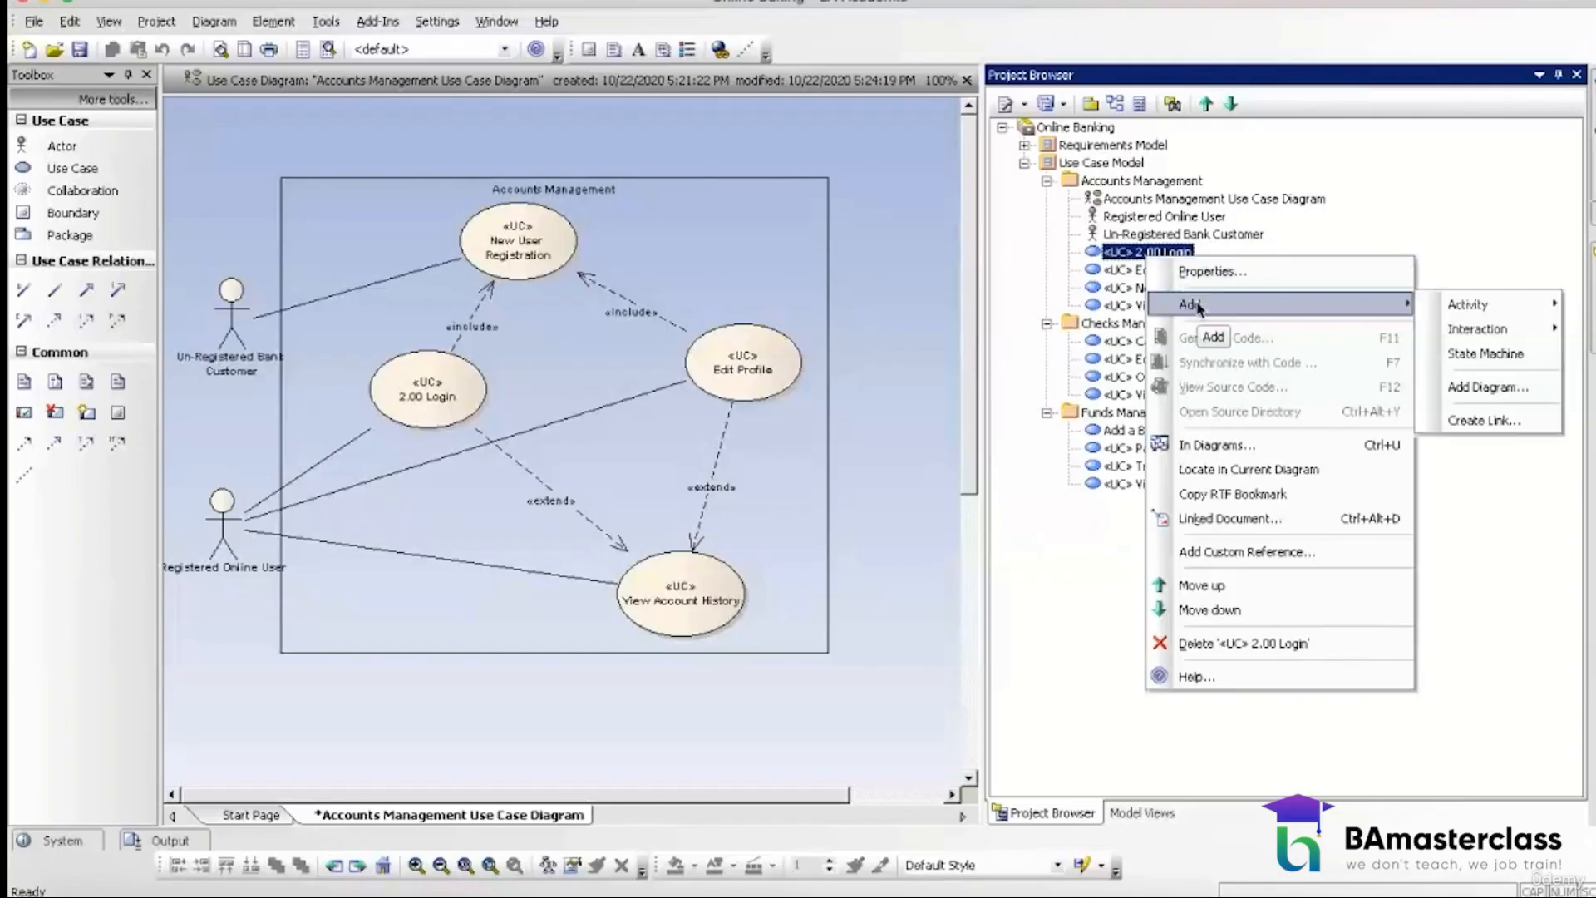
pyautogui.click(1451, 388)
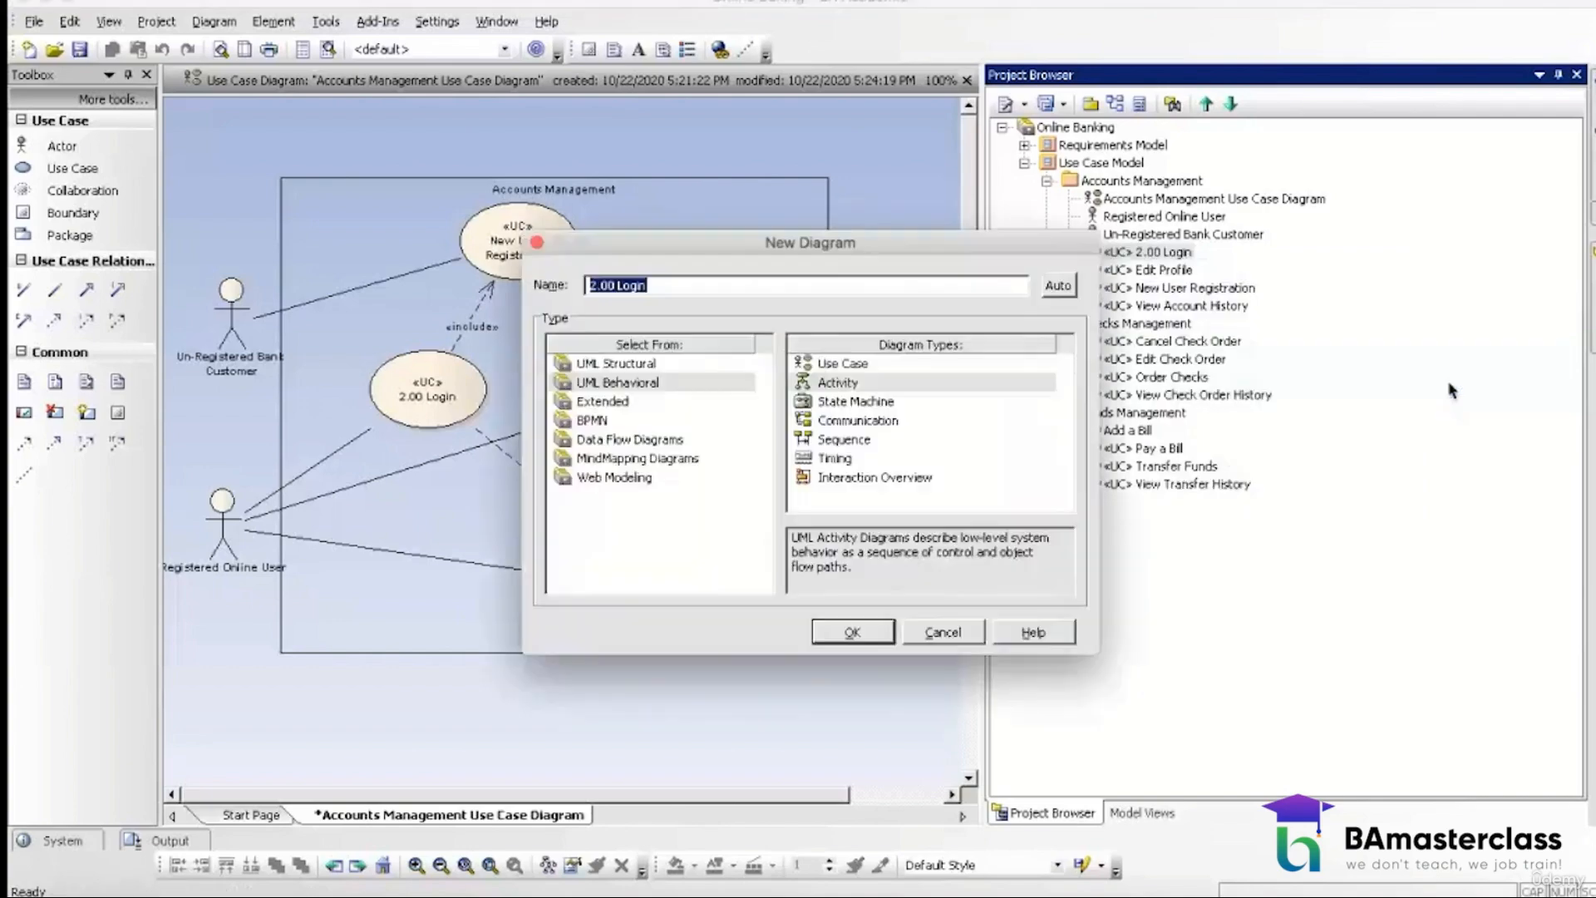
pyautogui.click(674, 384)
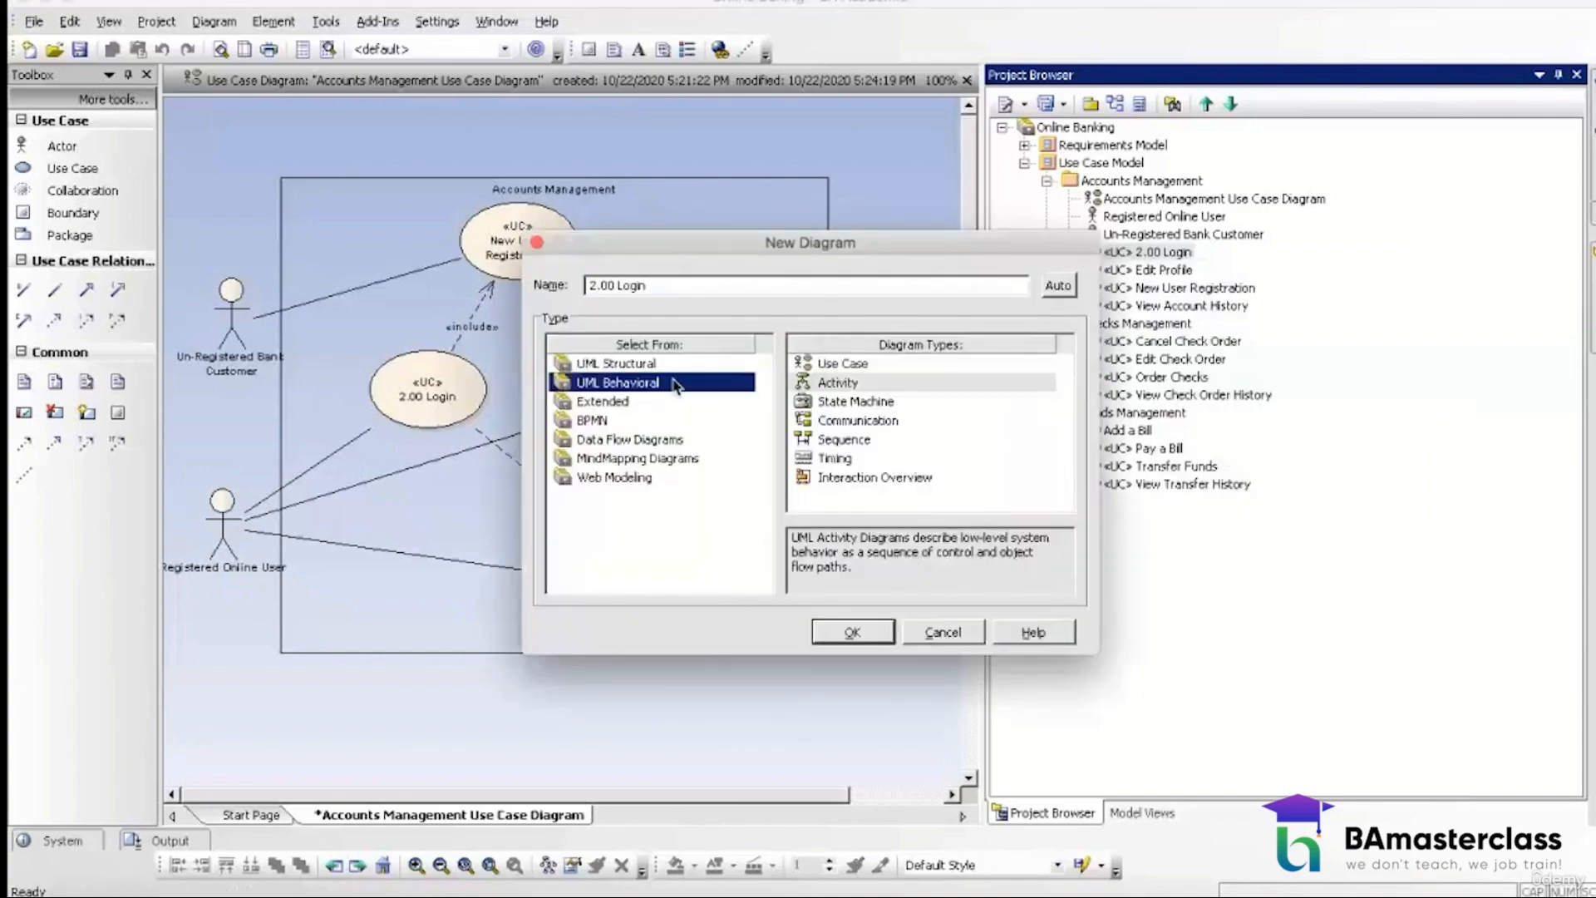
pyautogui.click(834, 384)
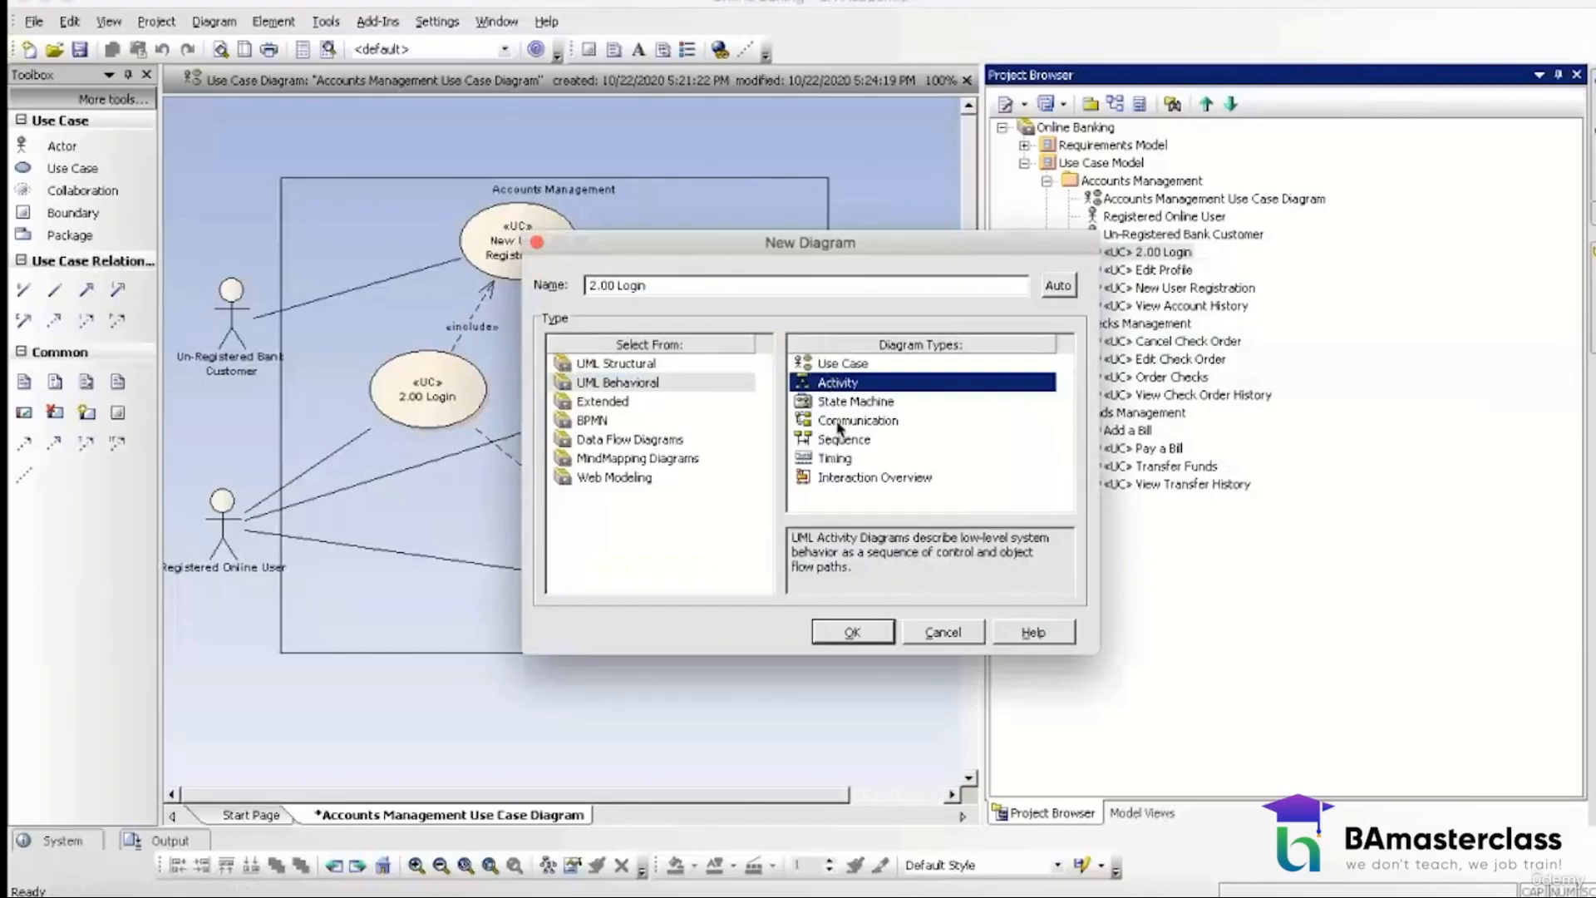
pyautogui.click(854, 633)
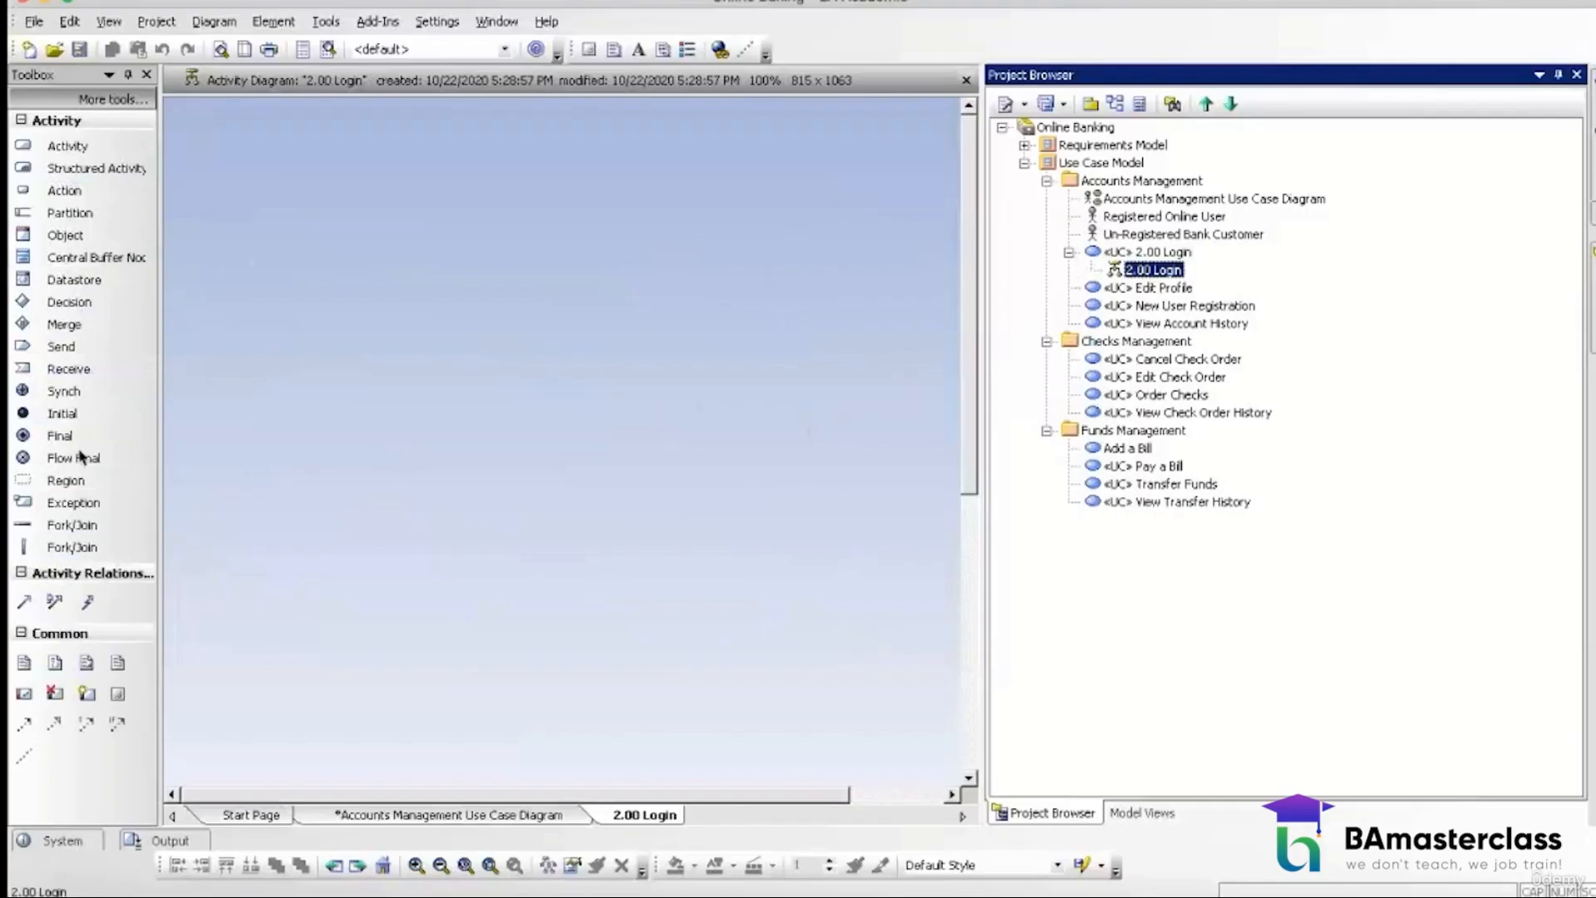
# Step: Rename the new activity diagram as 2.00 Login Activity Diagram
pyautogui.rightClick(1146, 276)
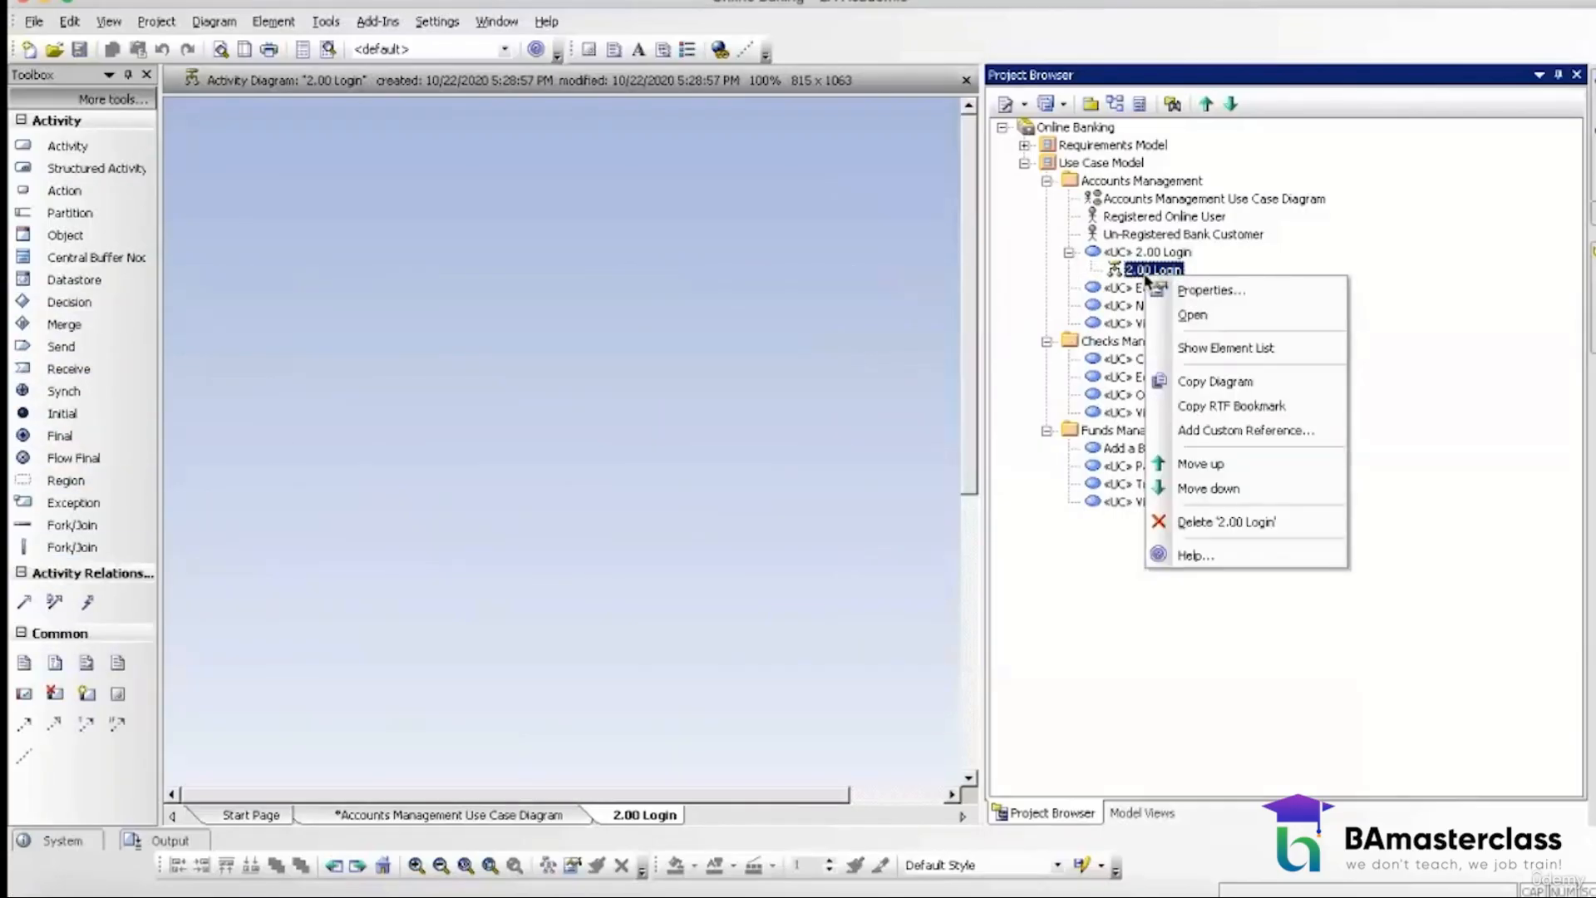
pyautogui.click(1211, 293)
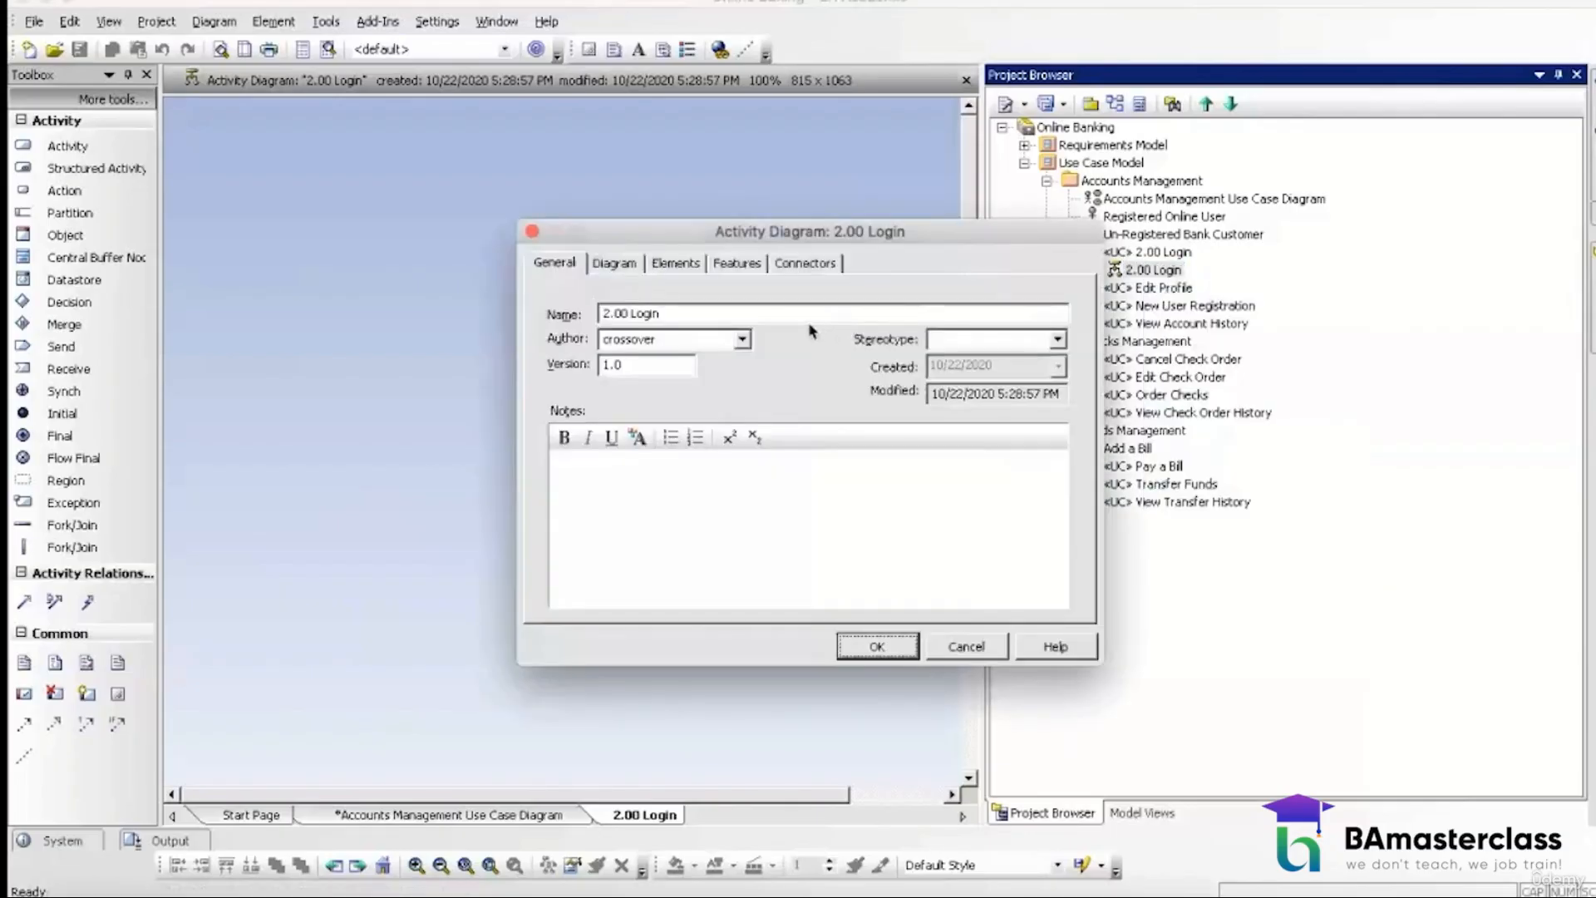
pyautogui.click(808, 318)
pyautogui.write('Activity Diagram')
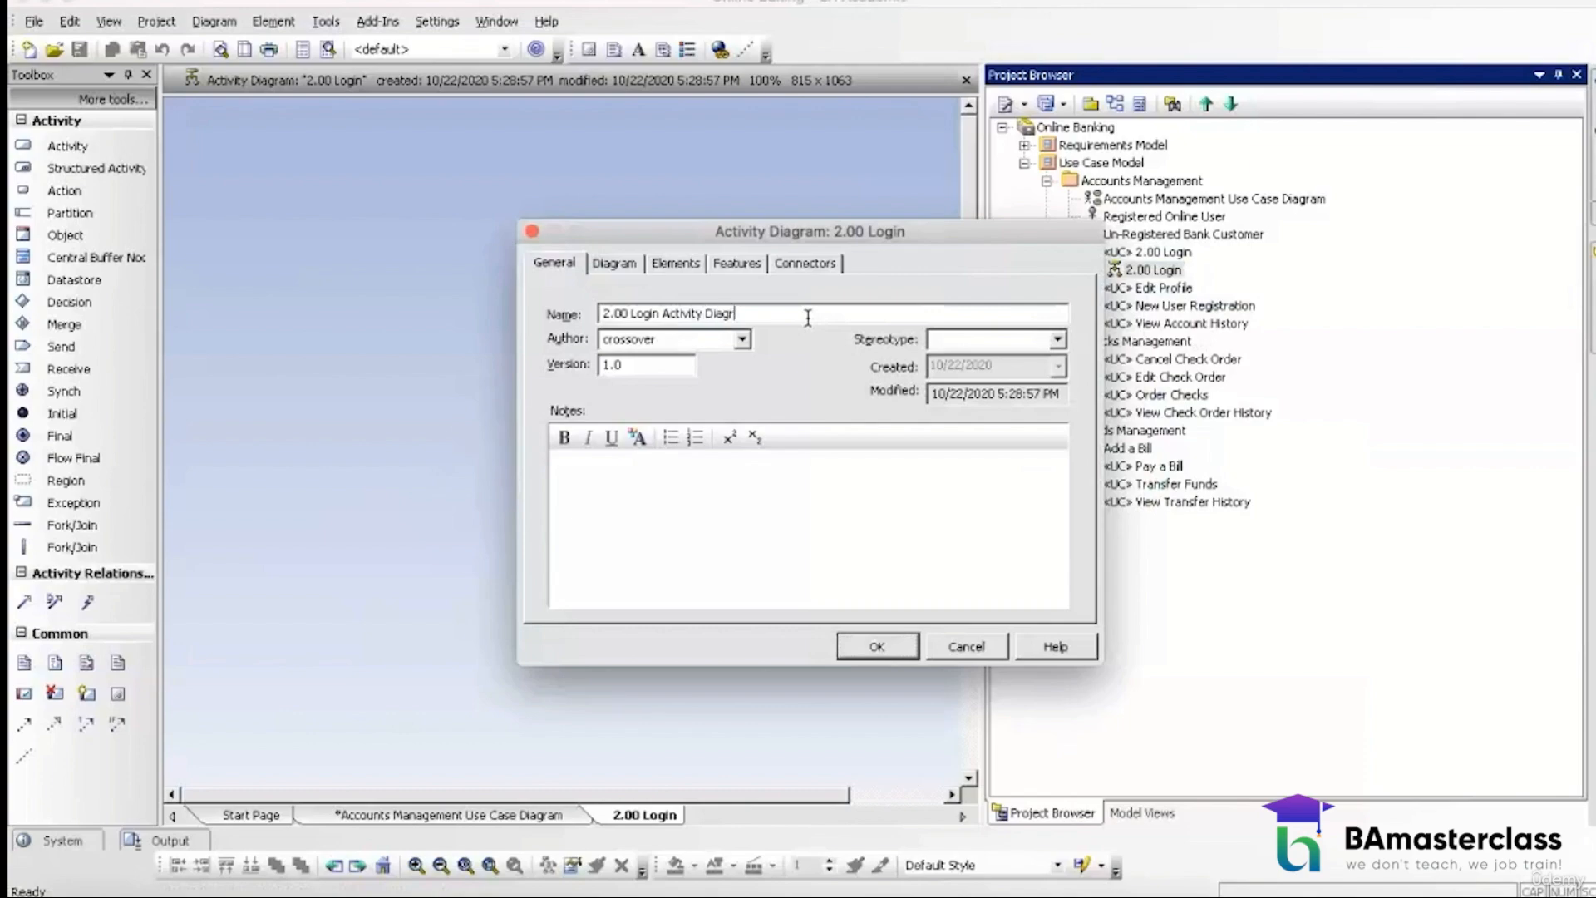
pyautogui.click(877, 646)
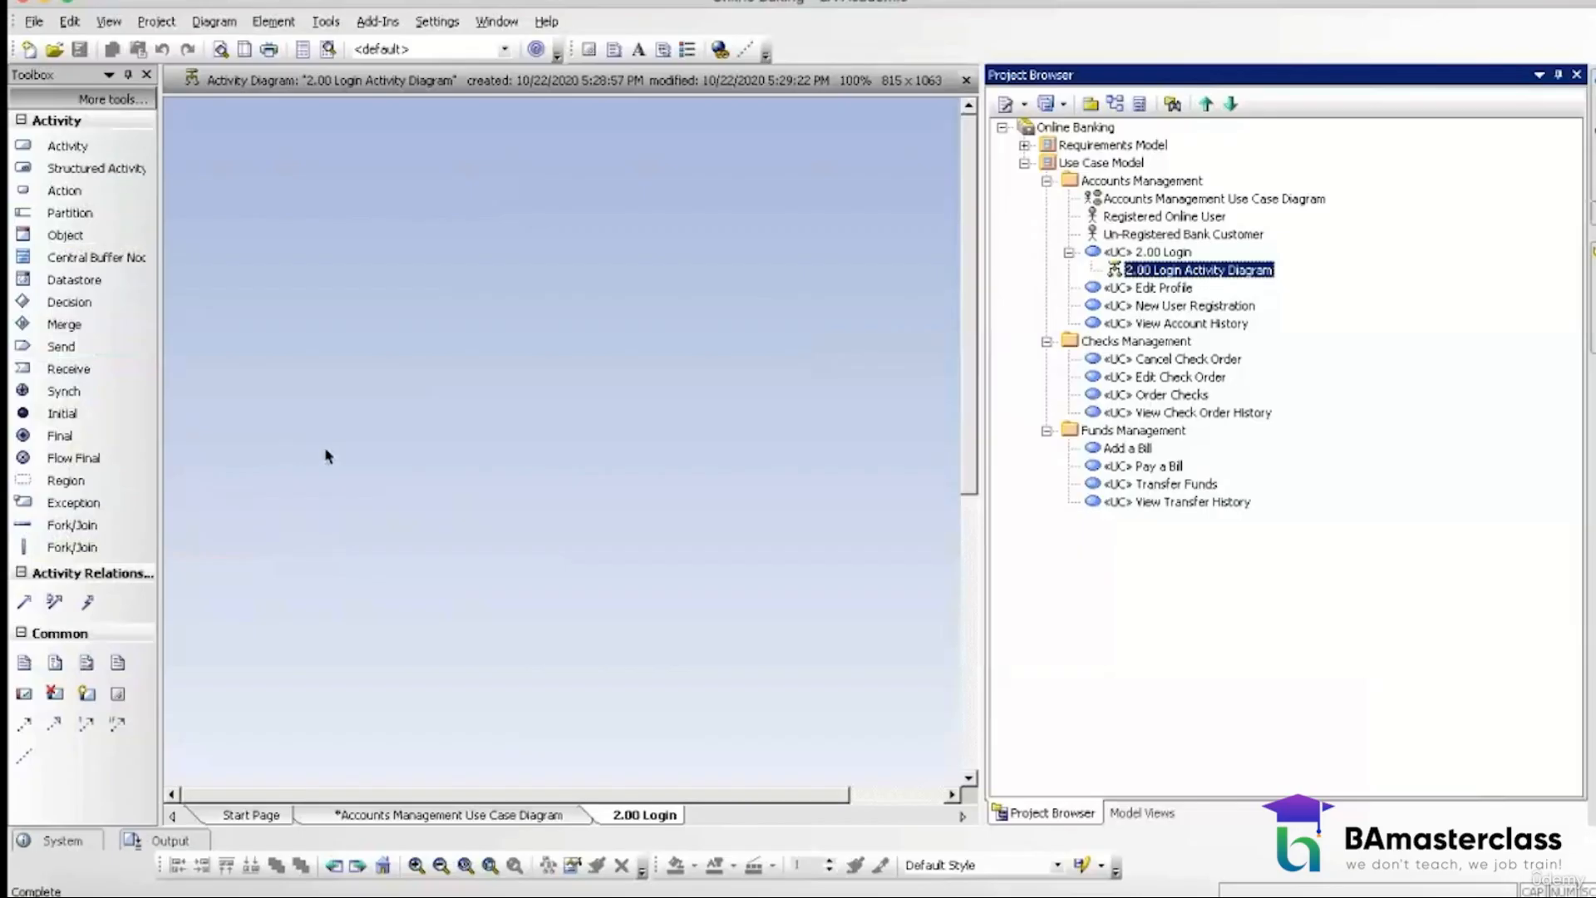
# Step: Place an Initial node near the upper middle of the activity diagram and clear its name
pyautogui.click(28, 415)
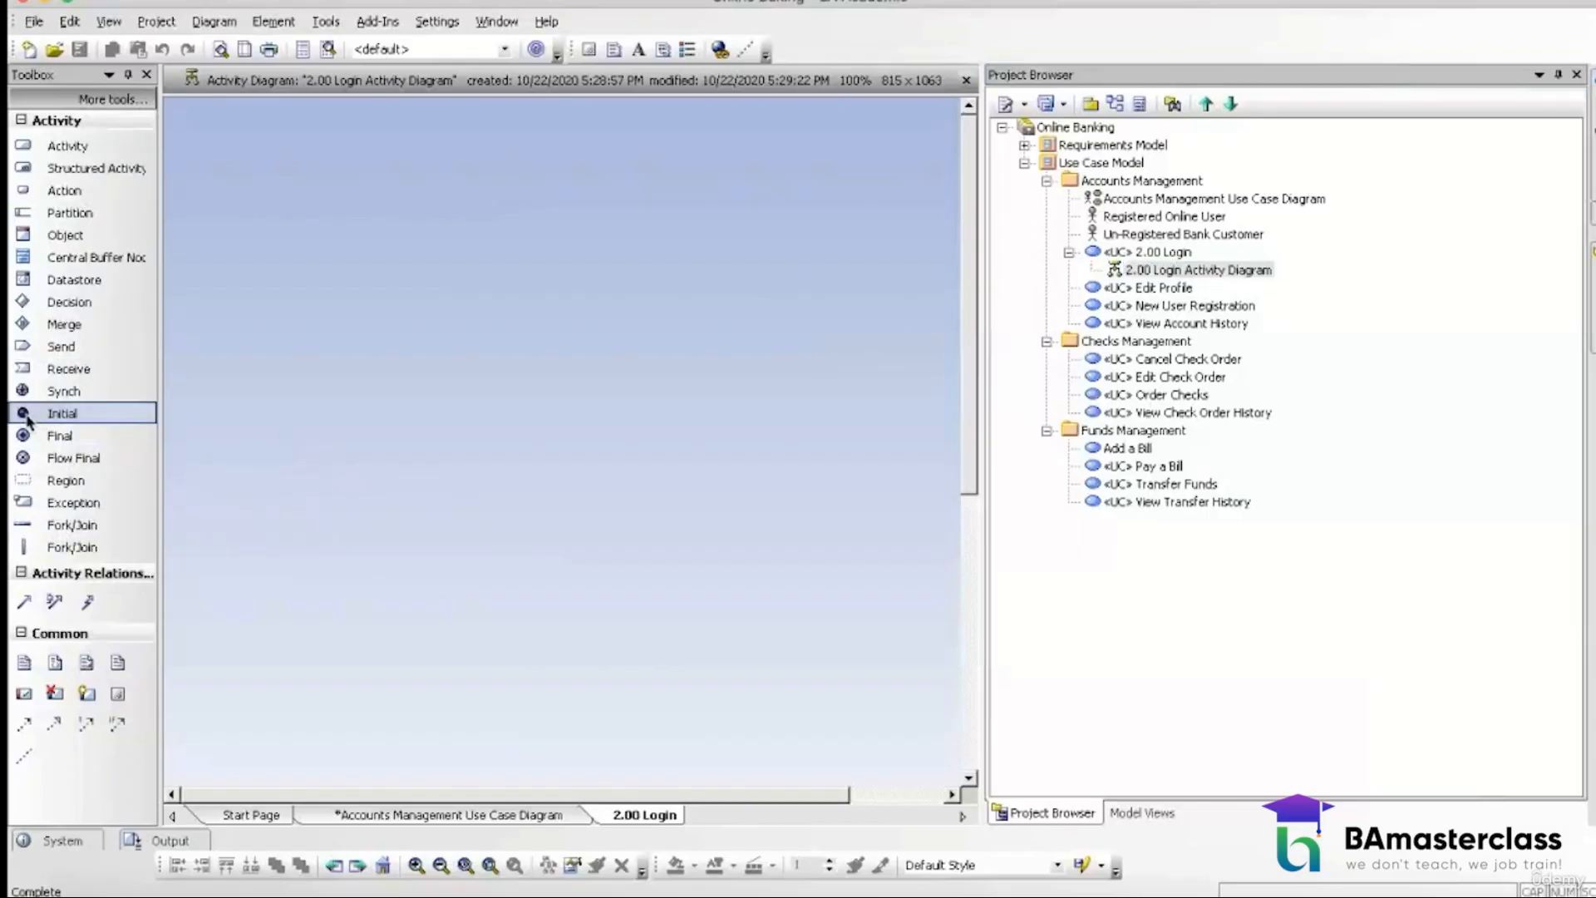
pyautogui.click(625, 112)
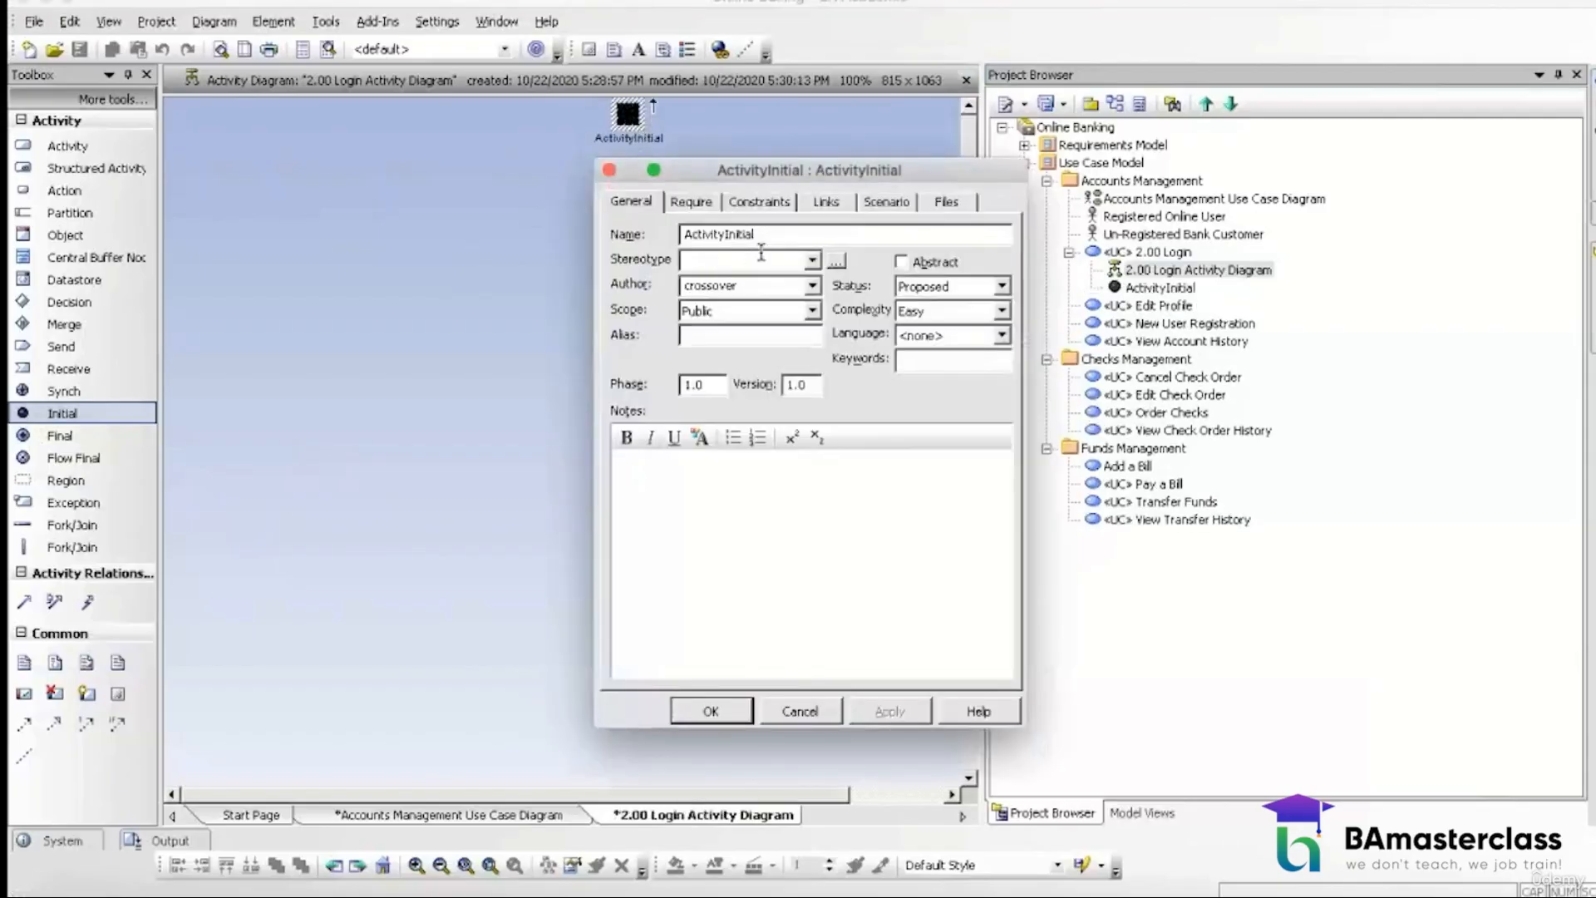
pyautogui.moveTo(774, 235); pyautogui.dragTo(605, 233)
pyautogui.press('BackSpace')
pyautogui.click(713, 710)
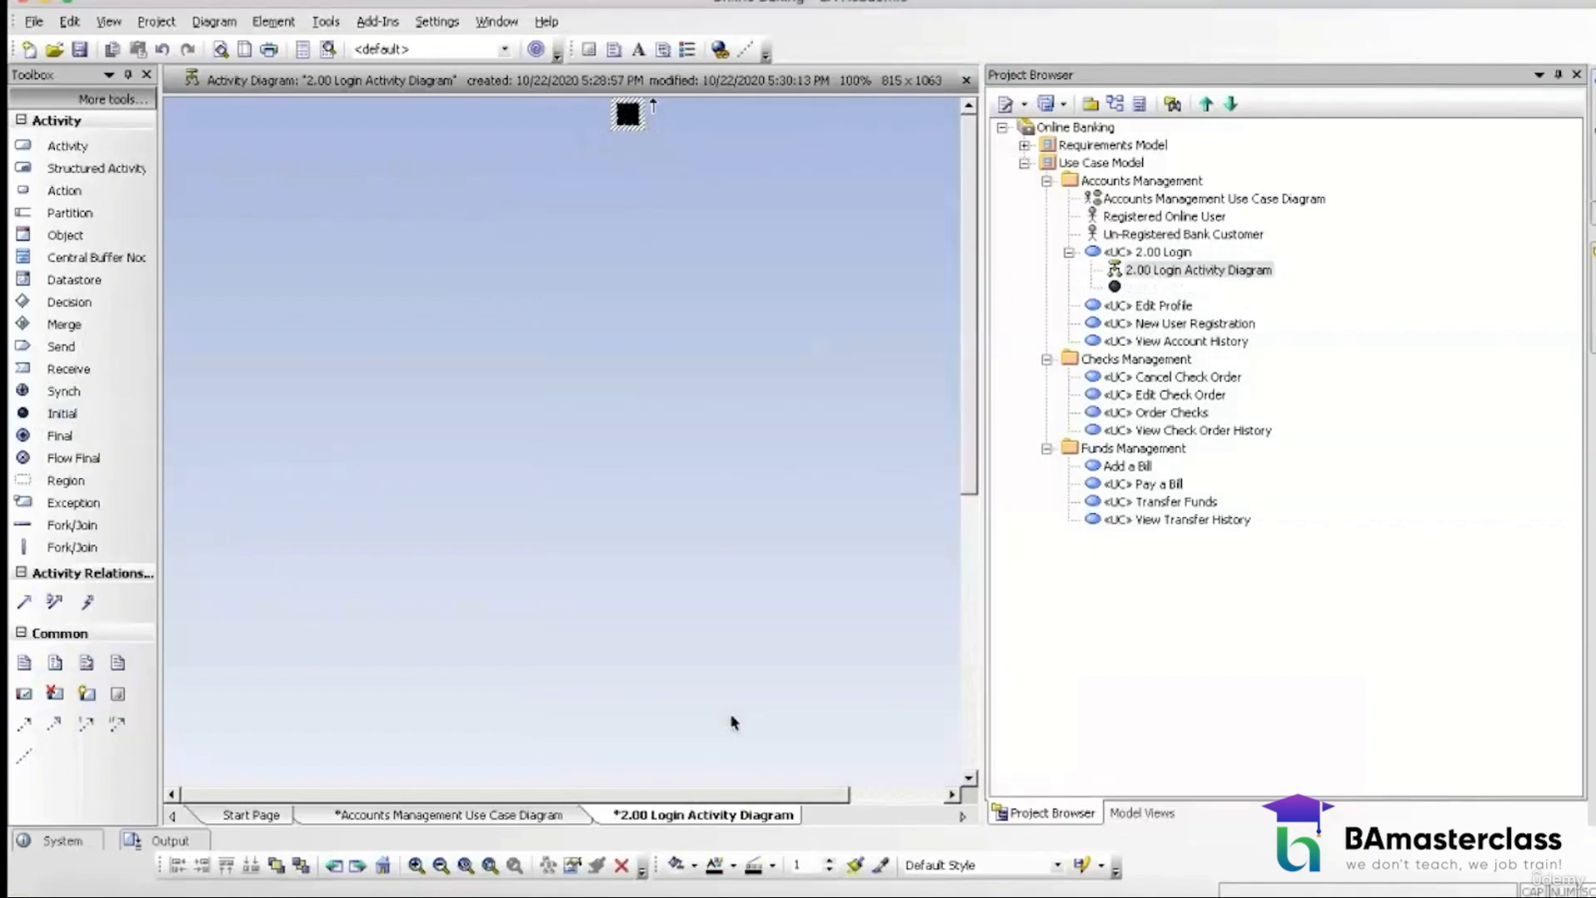
pyautogui.click(986, 492)
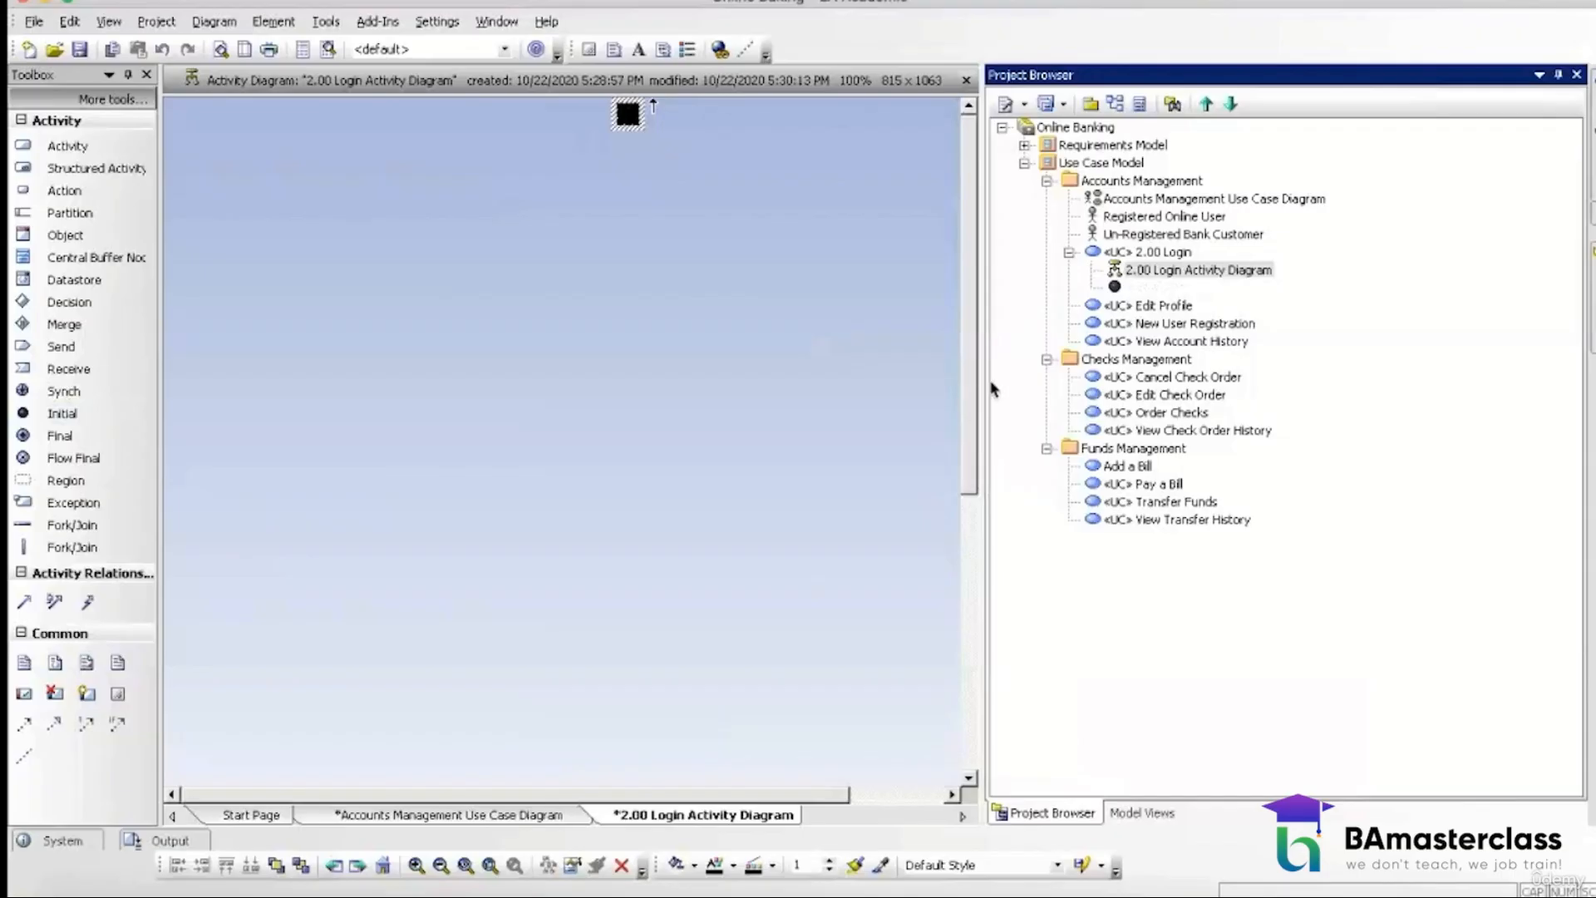
pyautogui.moveTo(990, 382); pyautogui.dragTo(1272, 387)
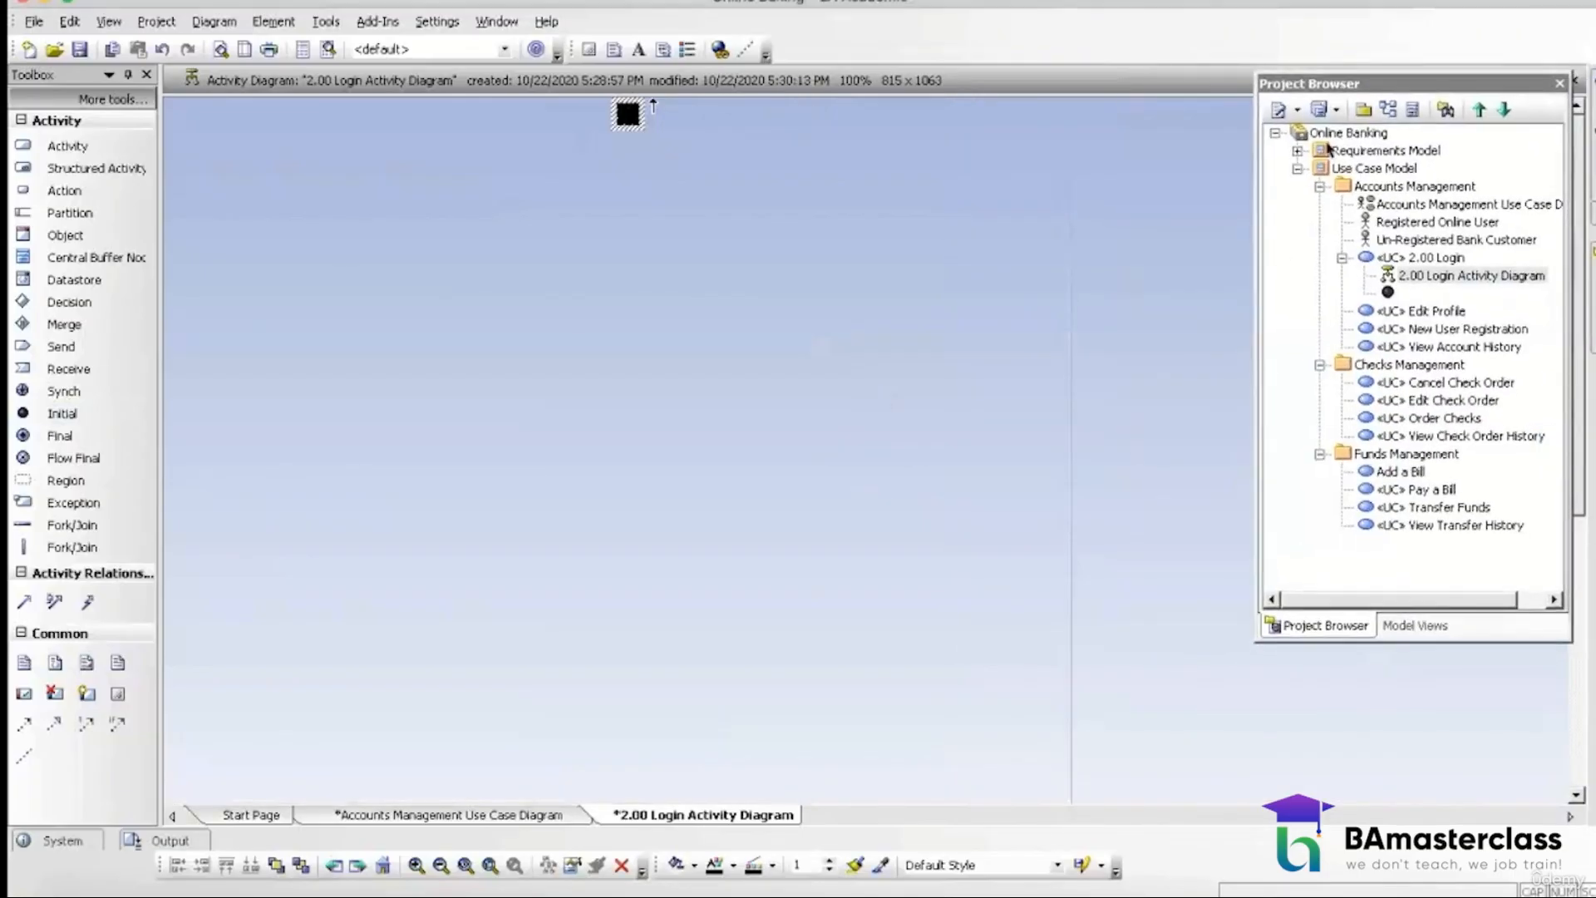
pyautogui.rightClick(1346, 85)
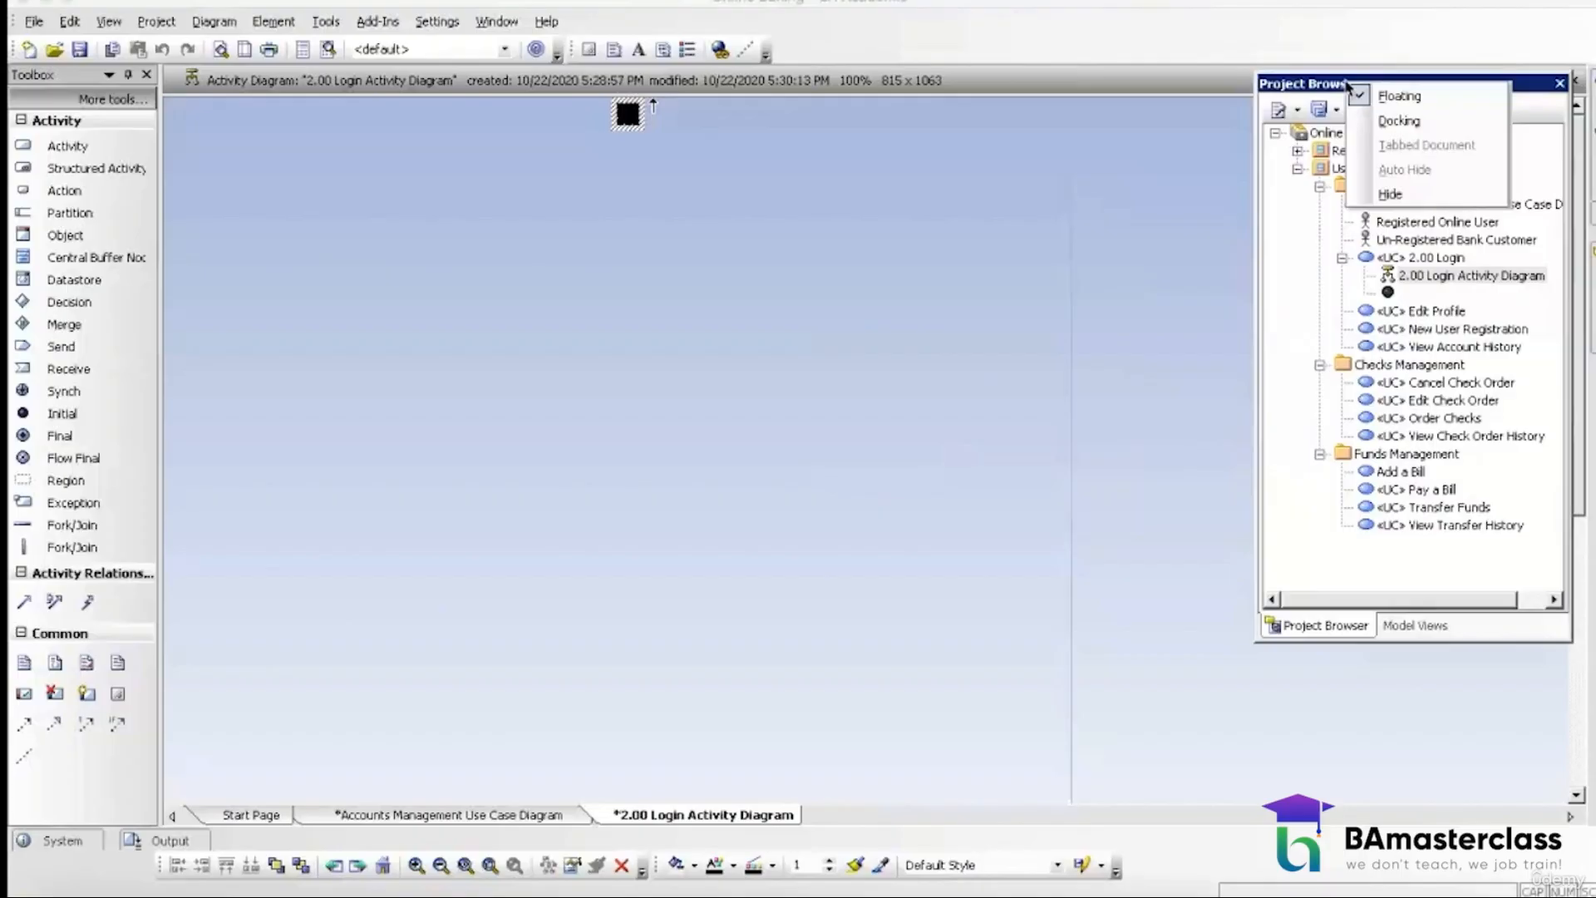
pyautogui.click(1381, 118)
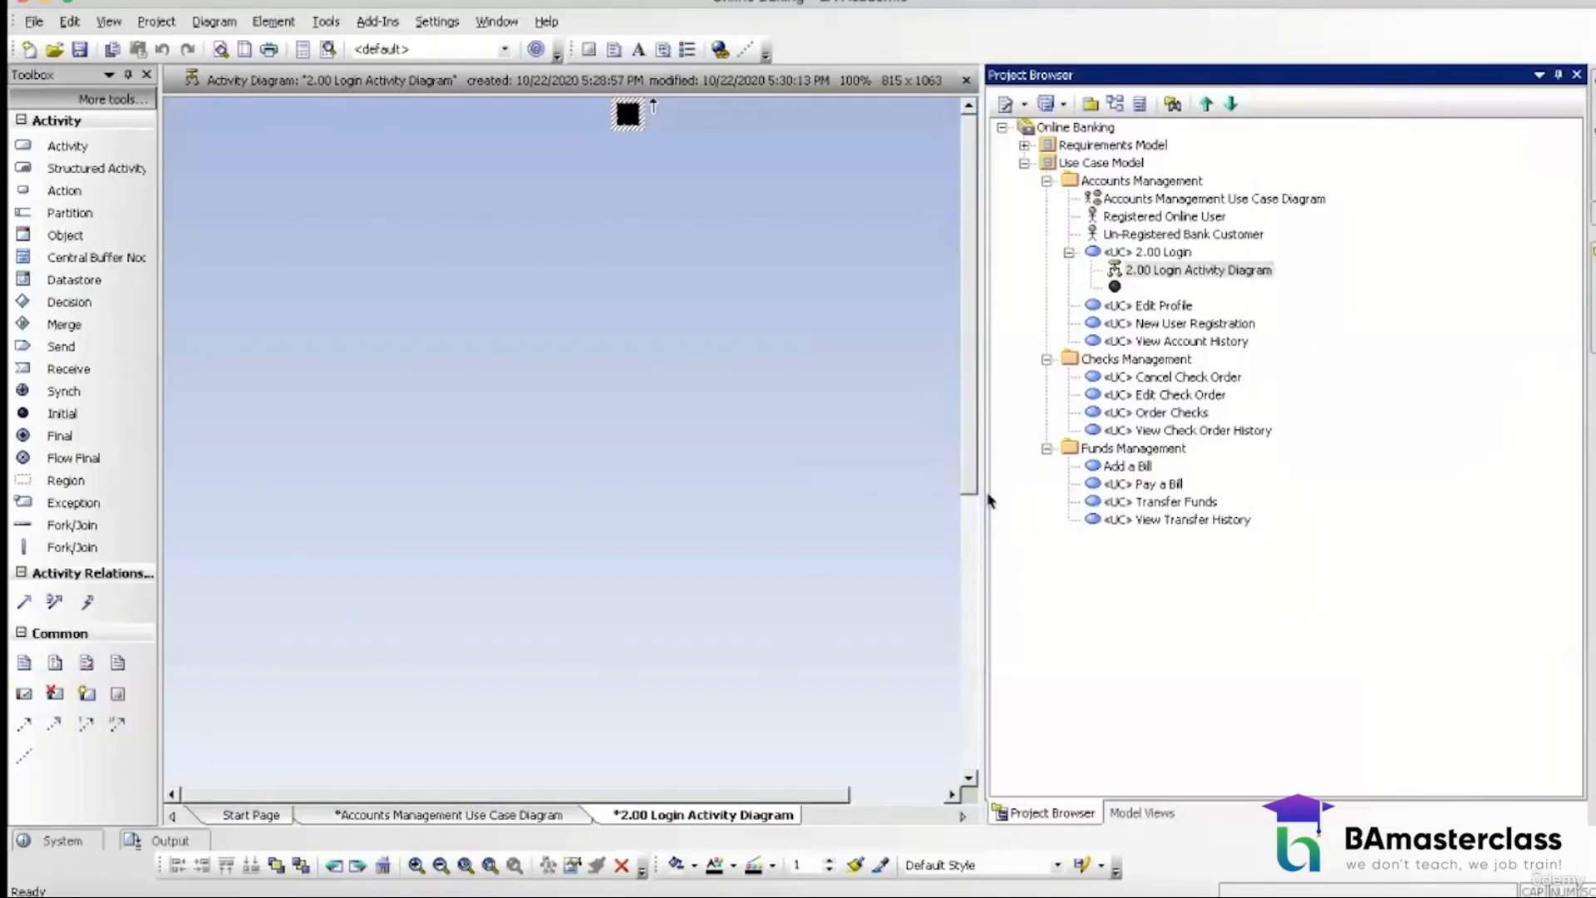
# Step: Narrow the docked Project Browser to enlarge the diagram area, and shift the initial node slightly left
pyautogui.click(991, 523)
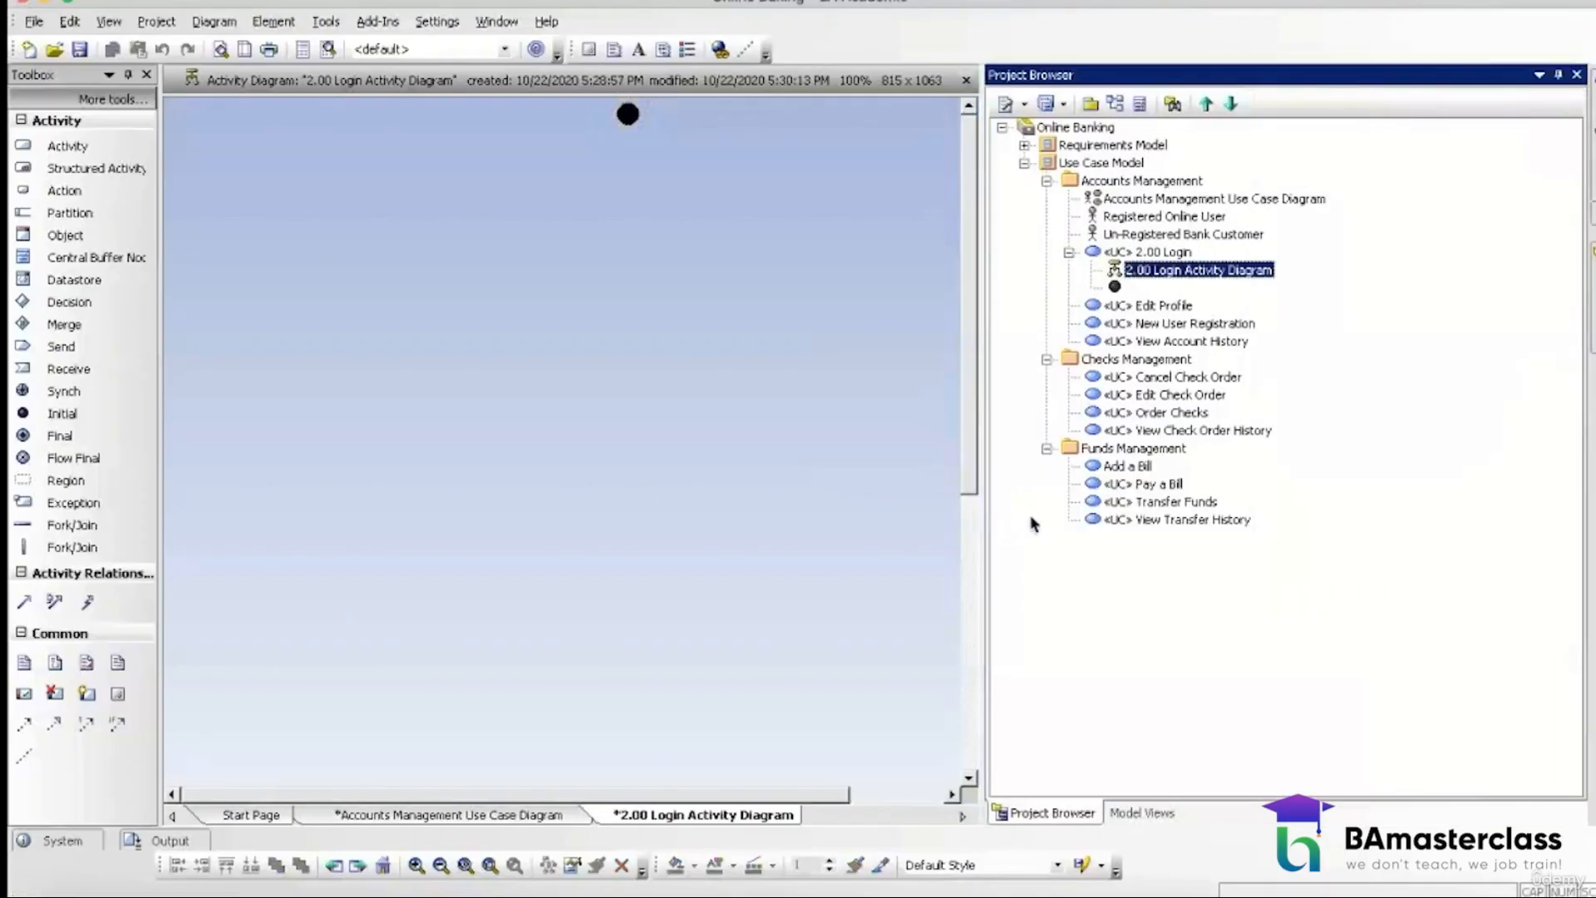
pyautogui.moveTo(983, 507); pyautogui.dragTo(1393, 468)
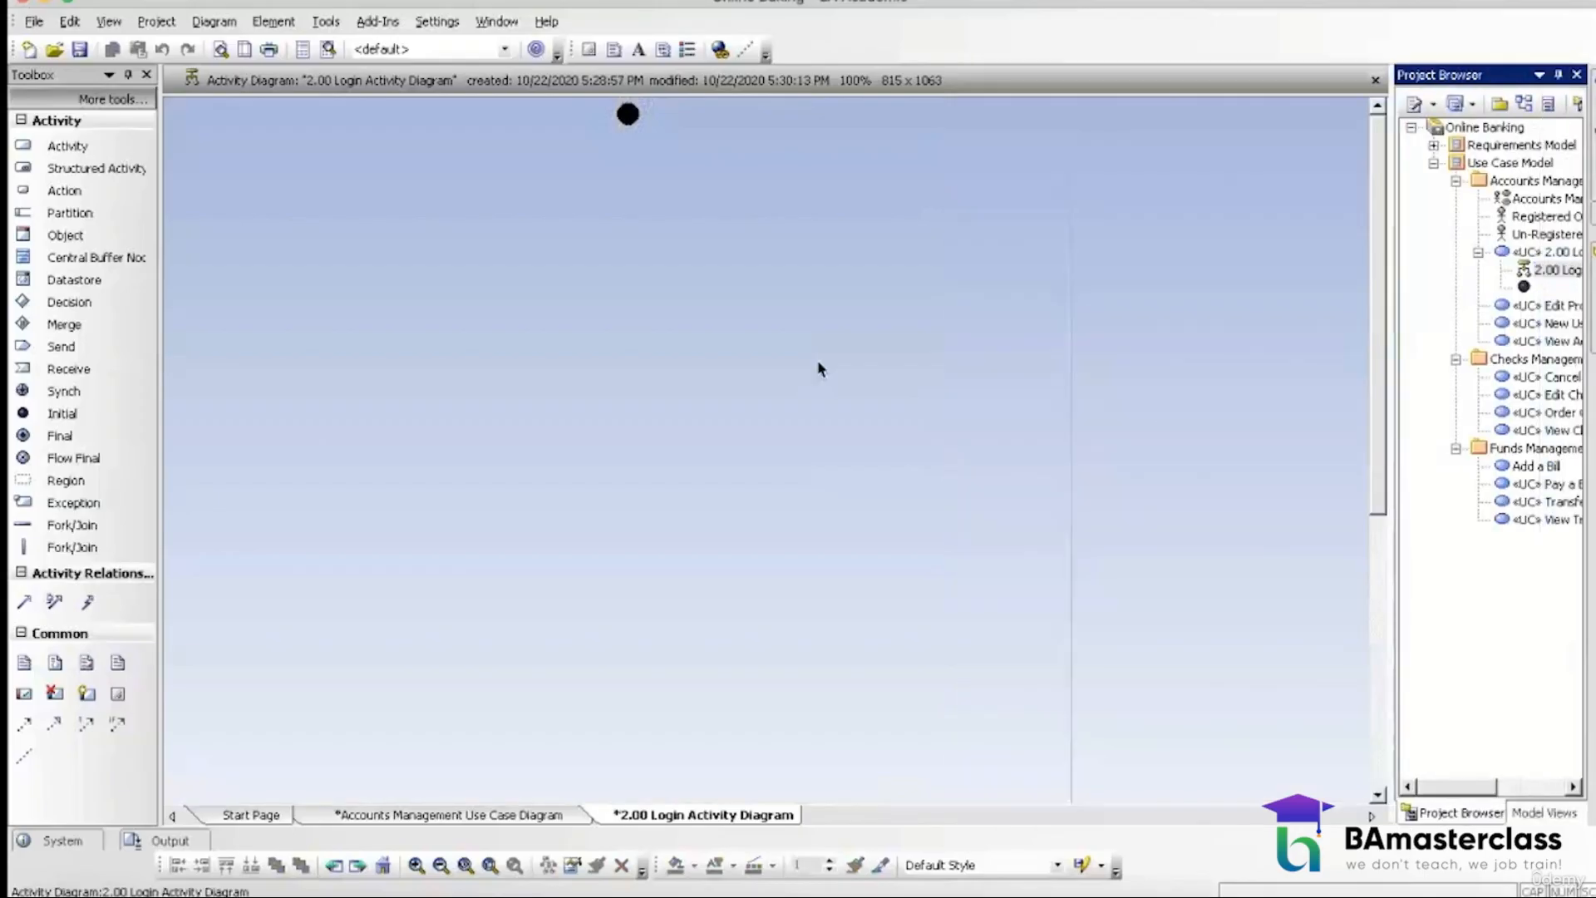
pyautogui.click(628, 114)
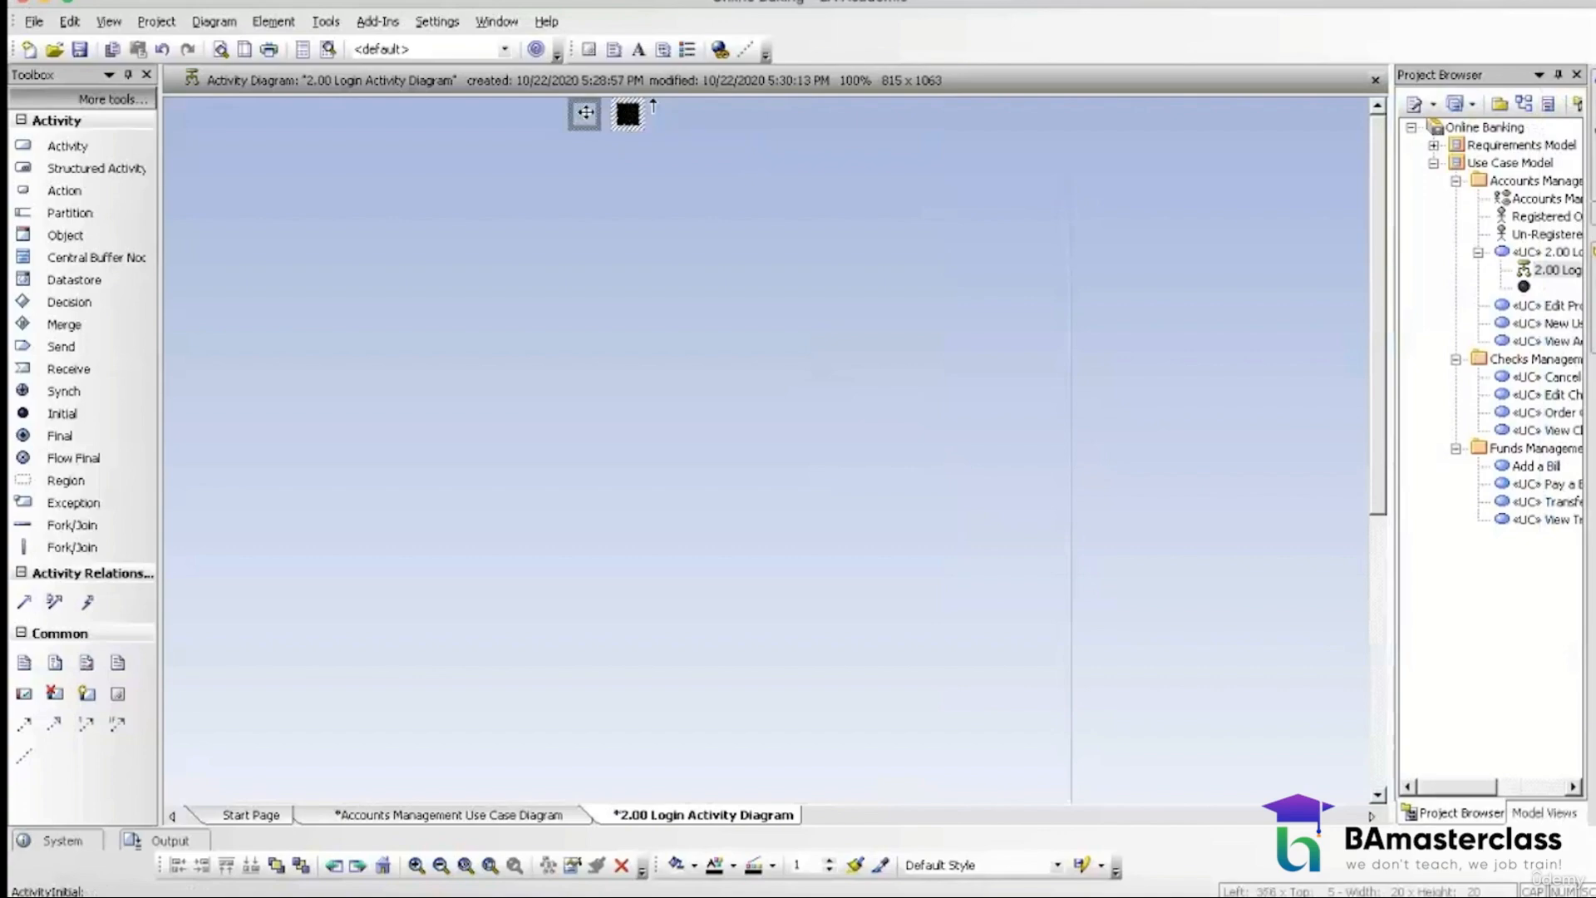
pyautogui.moveTo(585, 113); pyautogui.dragTo(588, 114)
pyautogui.click(636, 265)
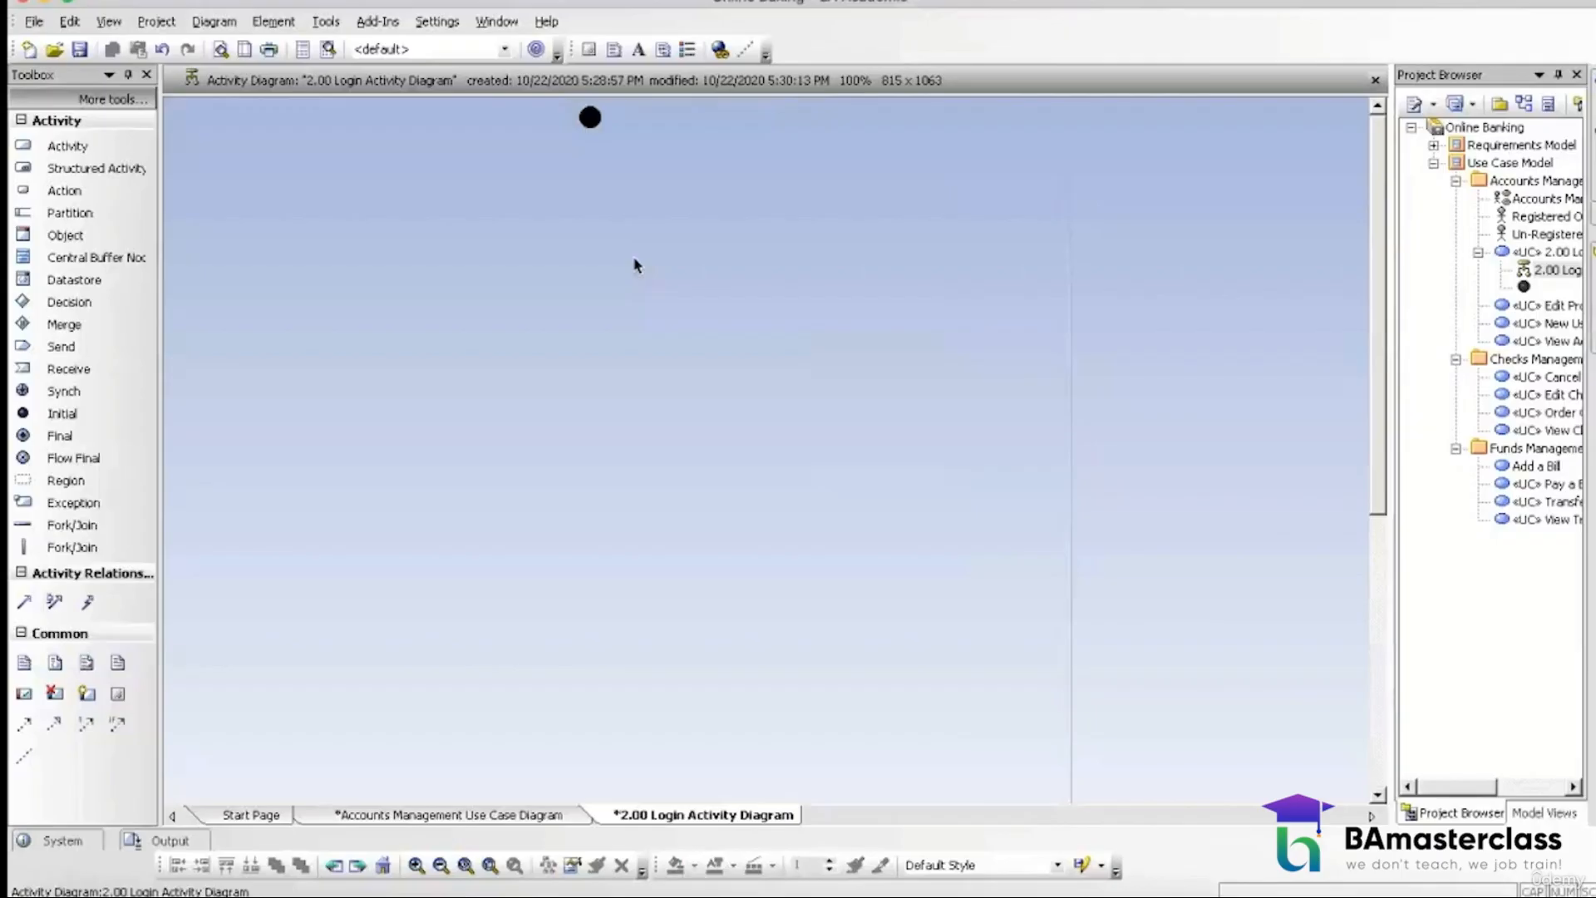
pyautogui.click(591, 117)
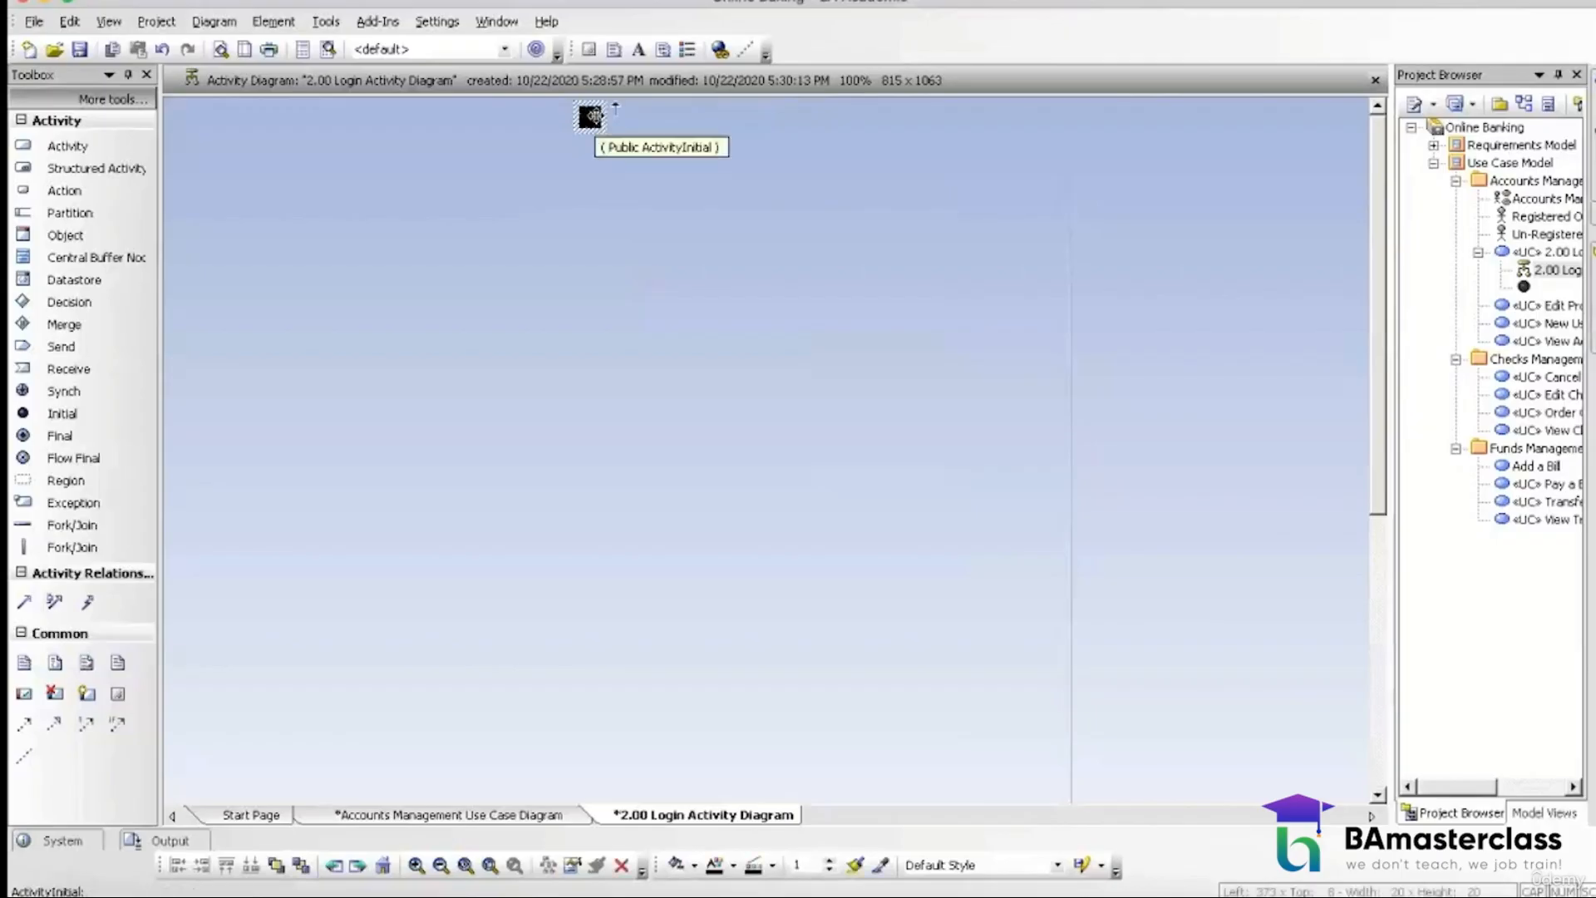
pyautogui.click(610, 268)
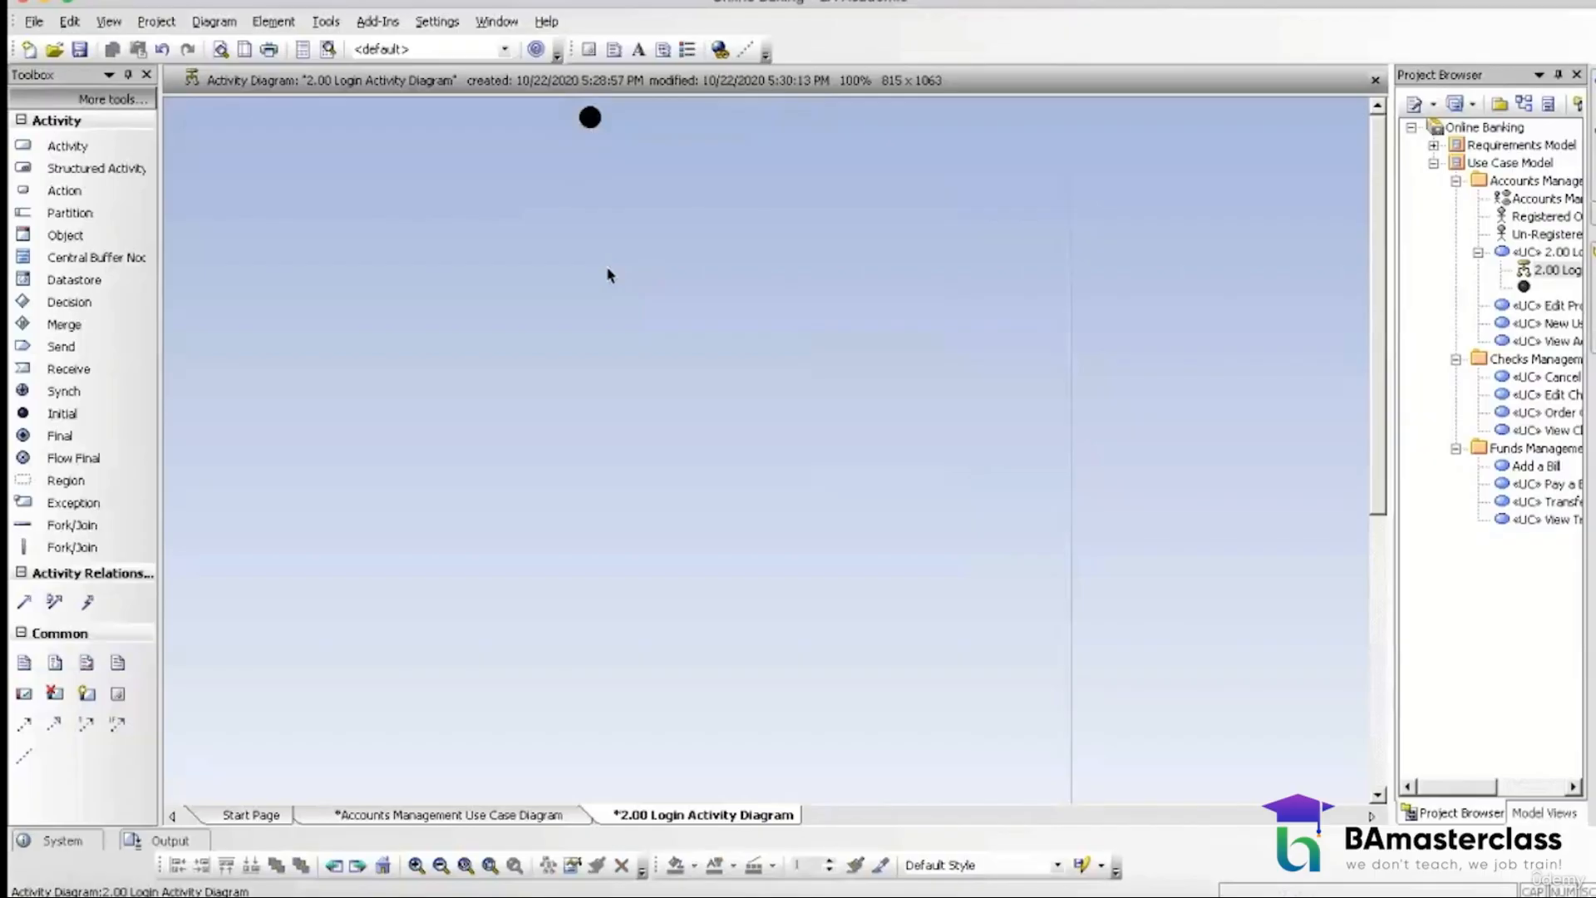
# Step: Add an activity named "user enters user id" and centre it beneath the initial node
pyautogui.click(100, 147)
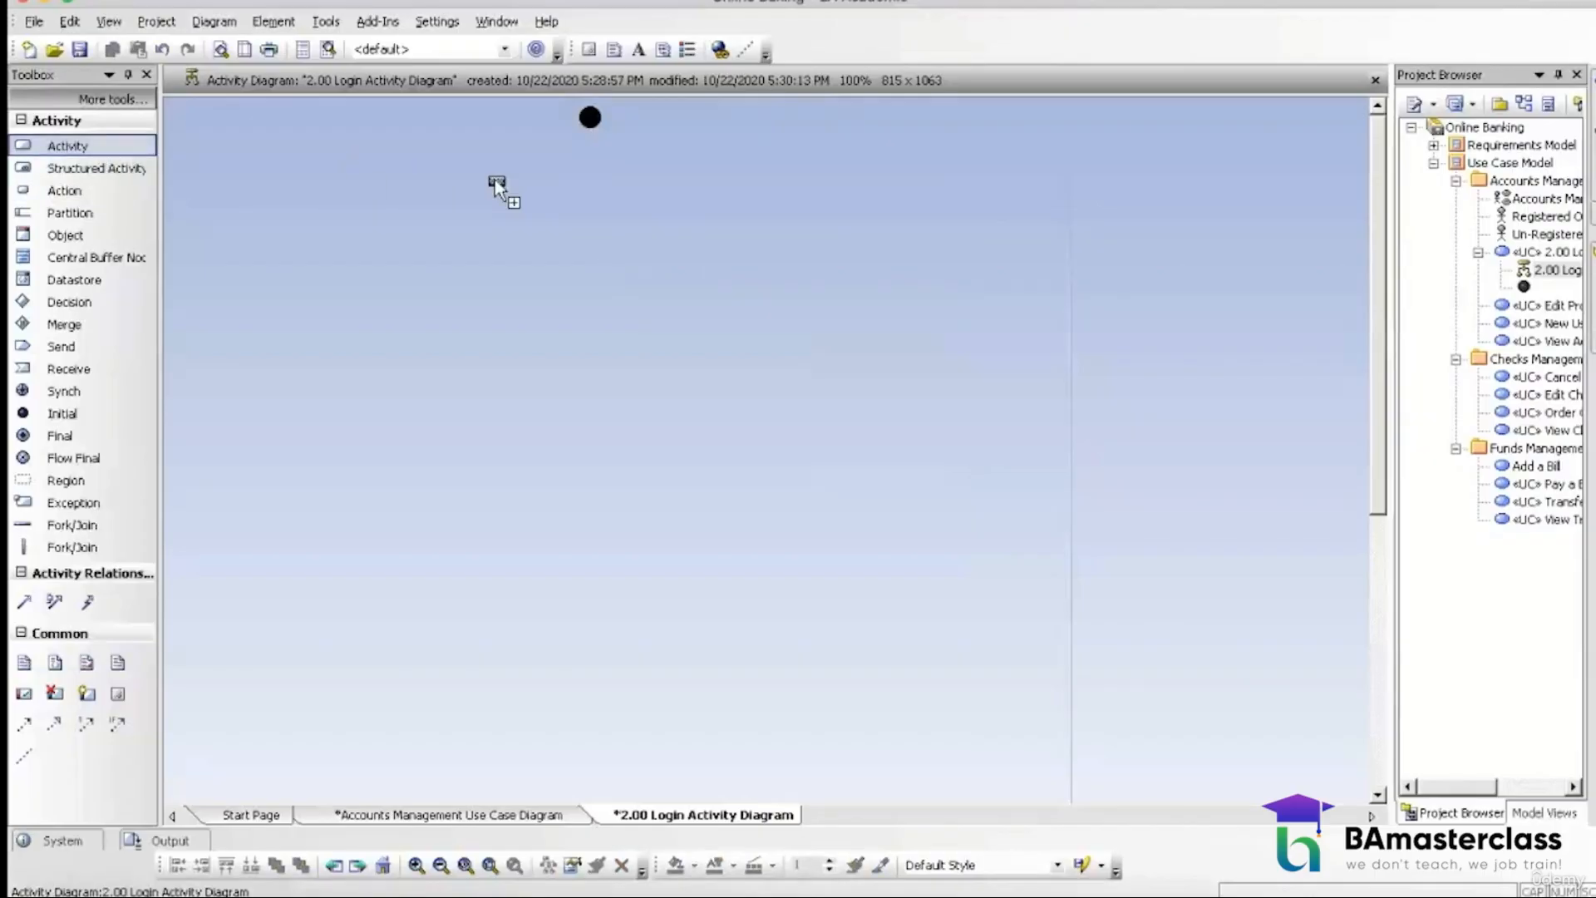
pyautogui.click(584, 173)
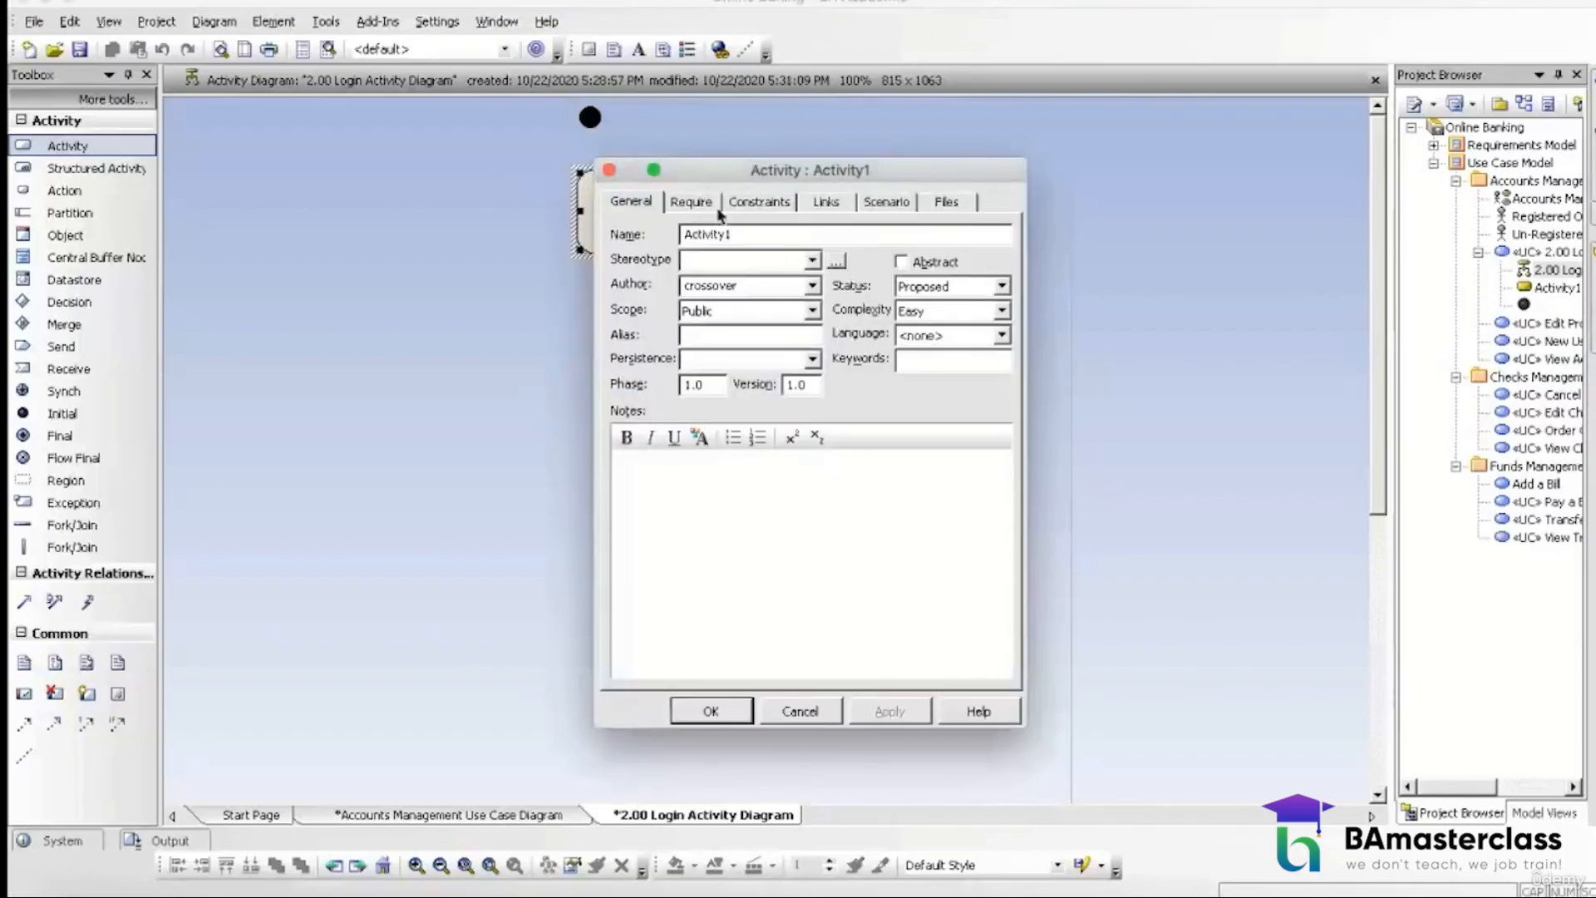
pyautogui.write('user enters user id')
pyautogui.click(711, 711)
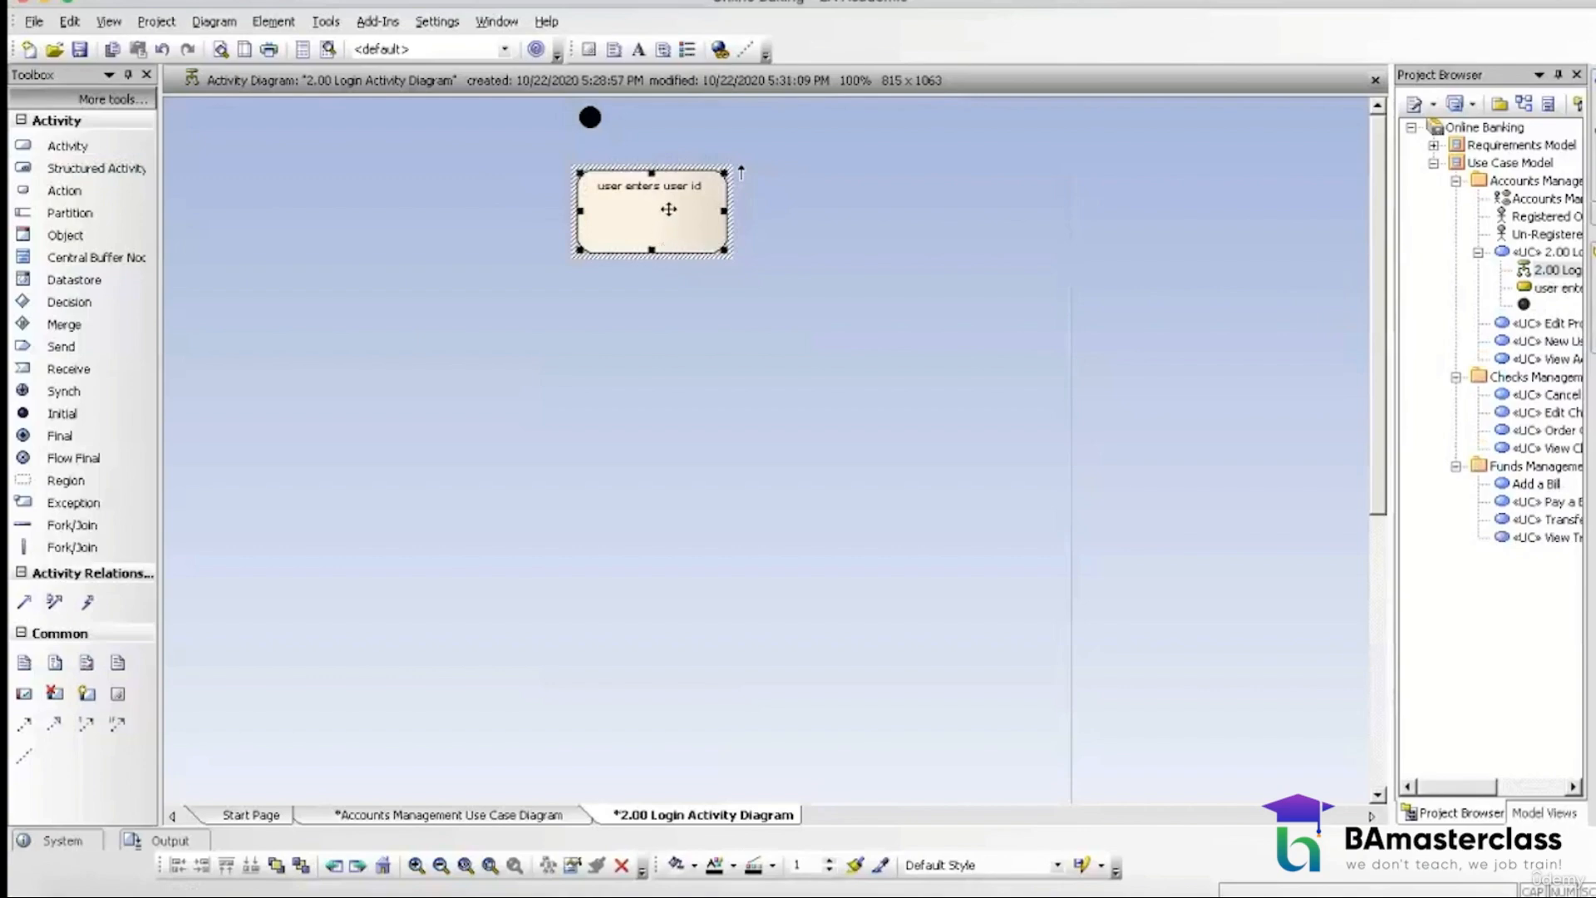
pyautogui.moveTo(671, 220); pyautogui.dragTo(615, 221)
pyautogui.click(722, 241)
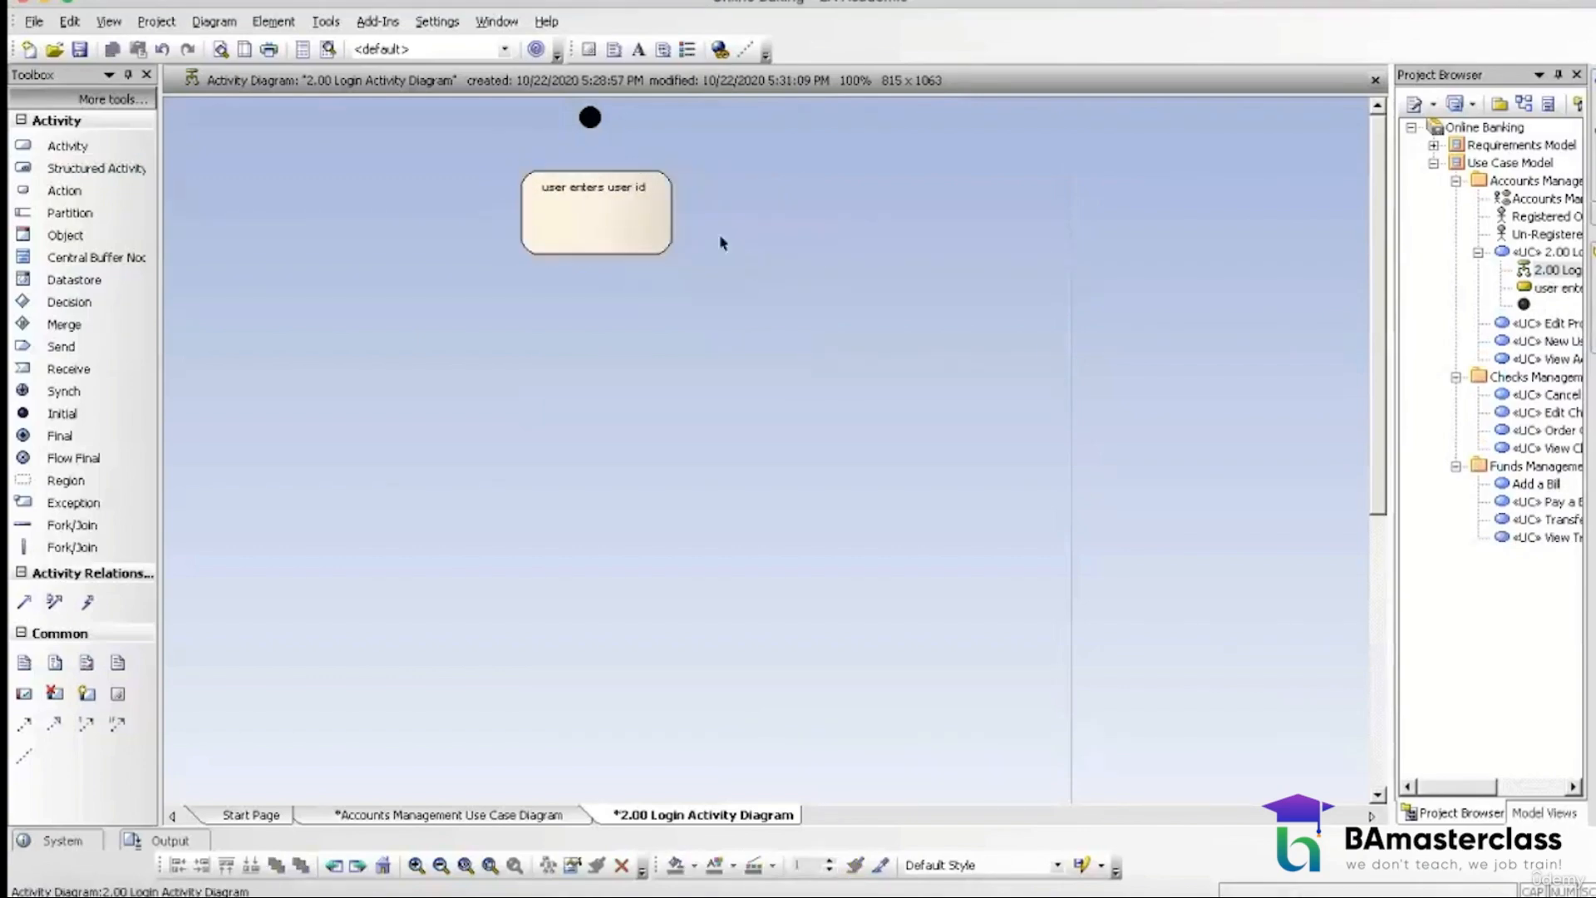
# Step: Connect the initial node to the "user enters user id" activity, and reduce that activity's height to about 39
pyautogui.click(595, 122)
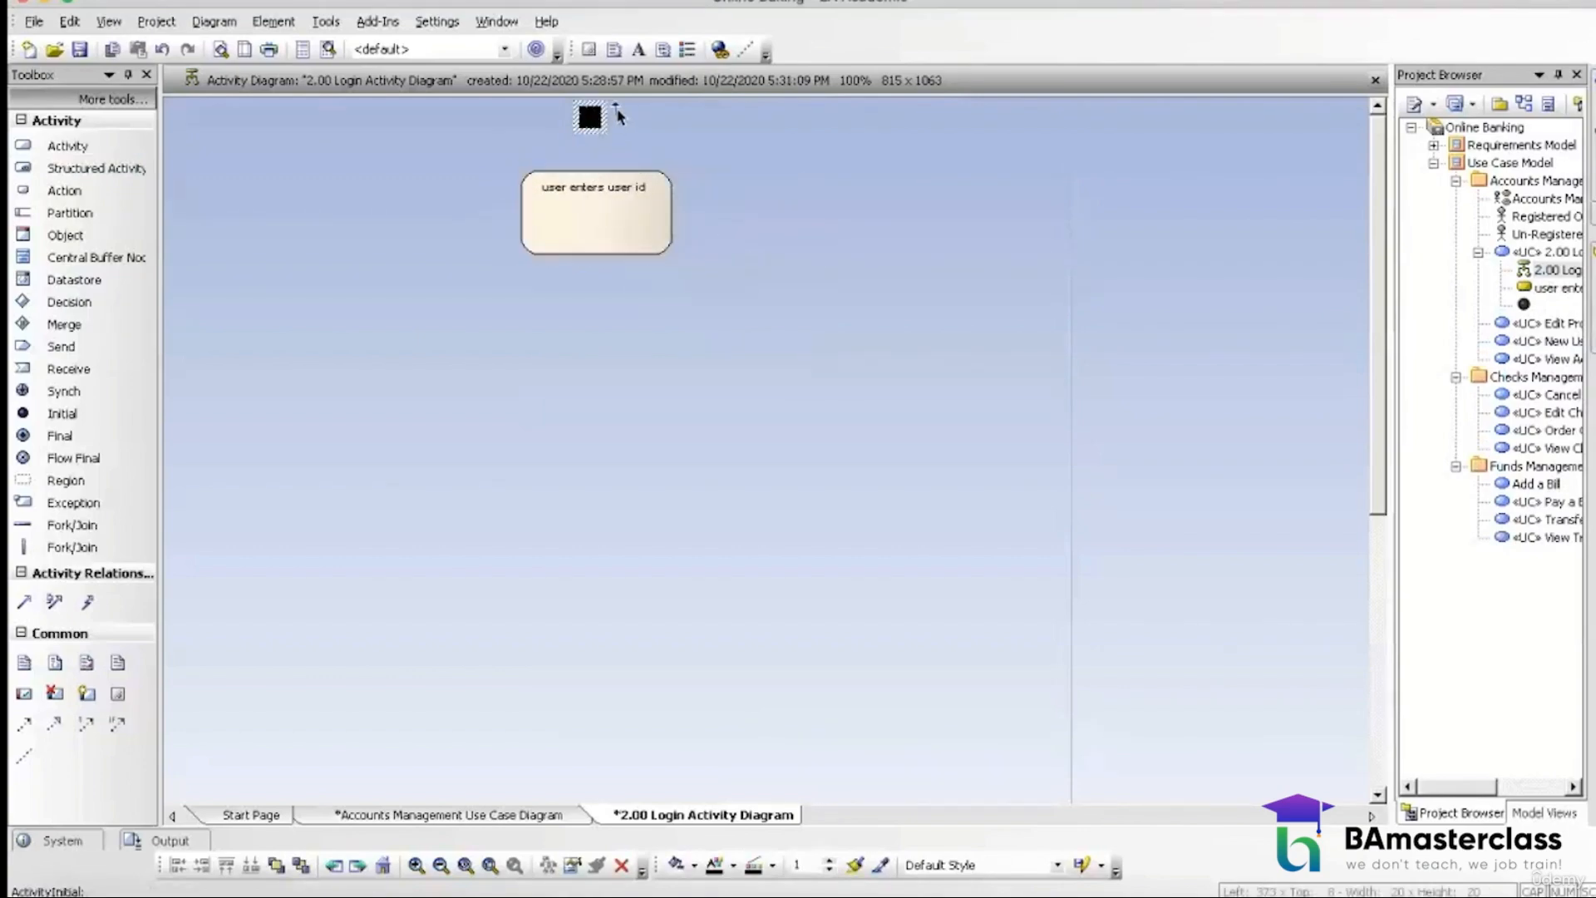
pyautogui.moveTo(616, 108)
pyautogui.mouseDown()
pyautogui.moveTo(592, 196)
pyautogui.moveTo(615, 200)
pyautogui.mouseUp()
pyautogui.click(622, 204)
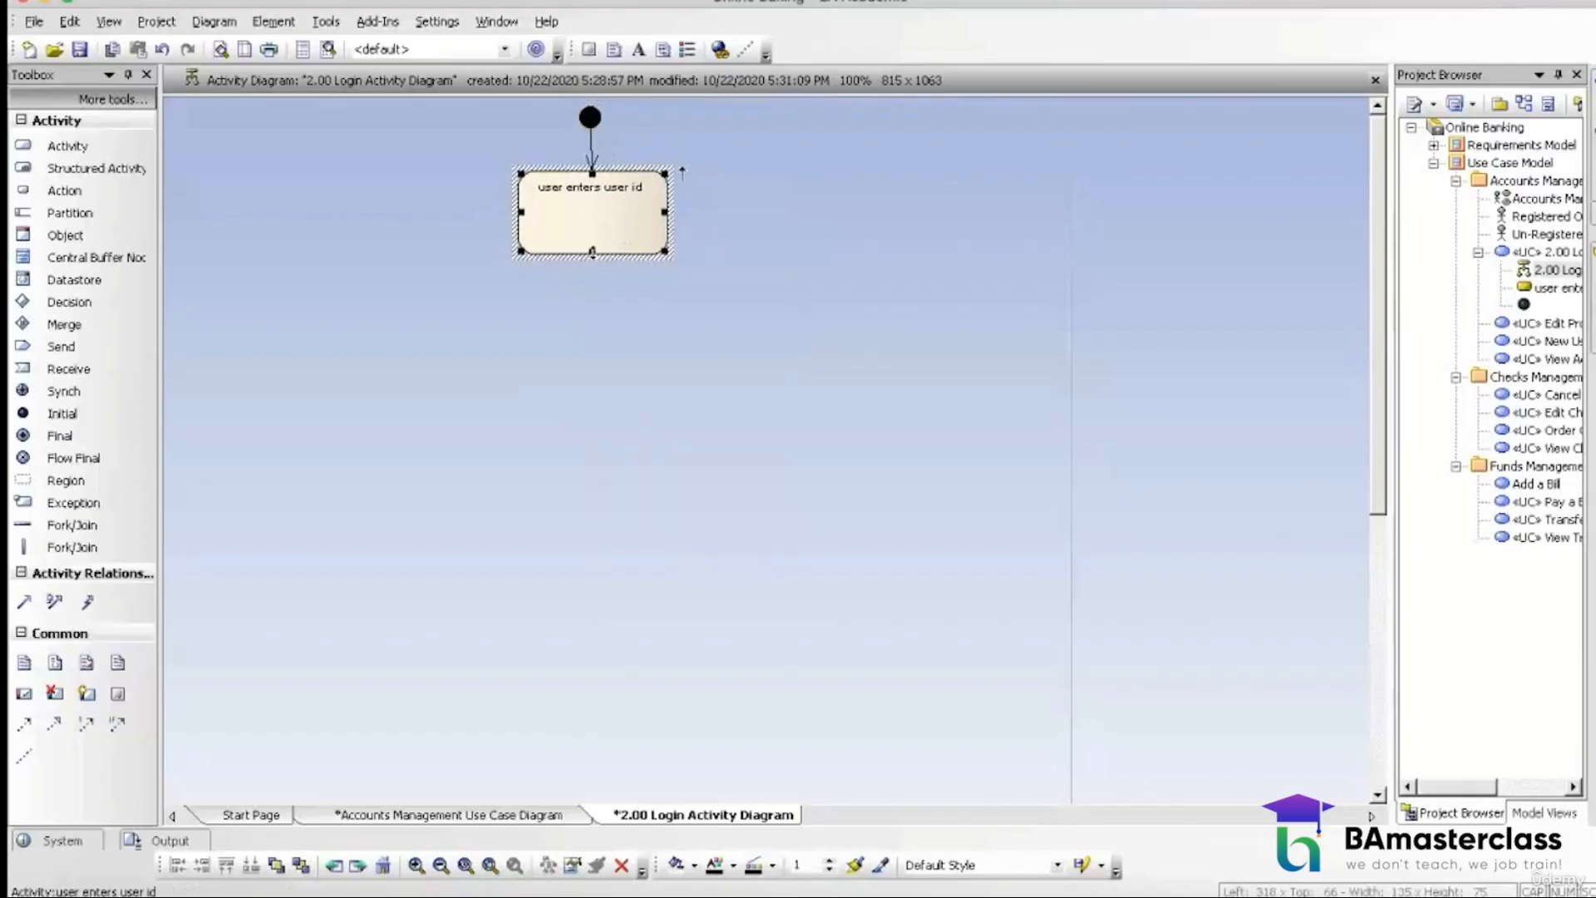
pyautogui.moveTo(592, 252); pyautogui.dragTo(592, 213)
pyautogui.click(640, 253)
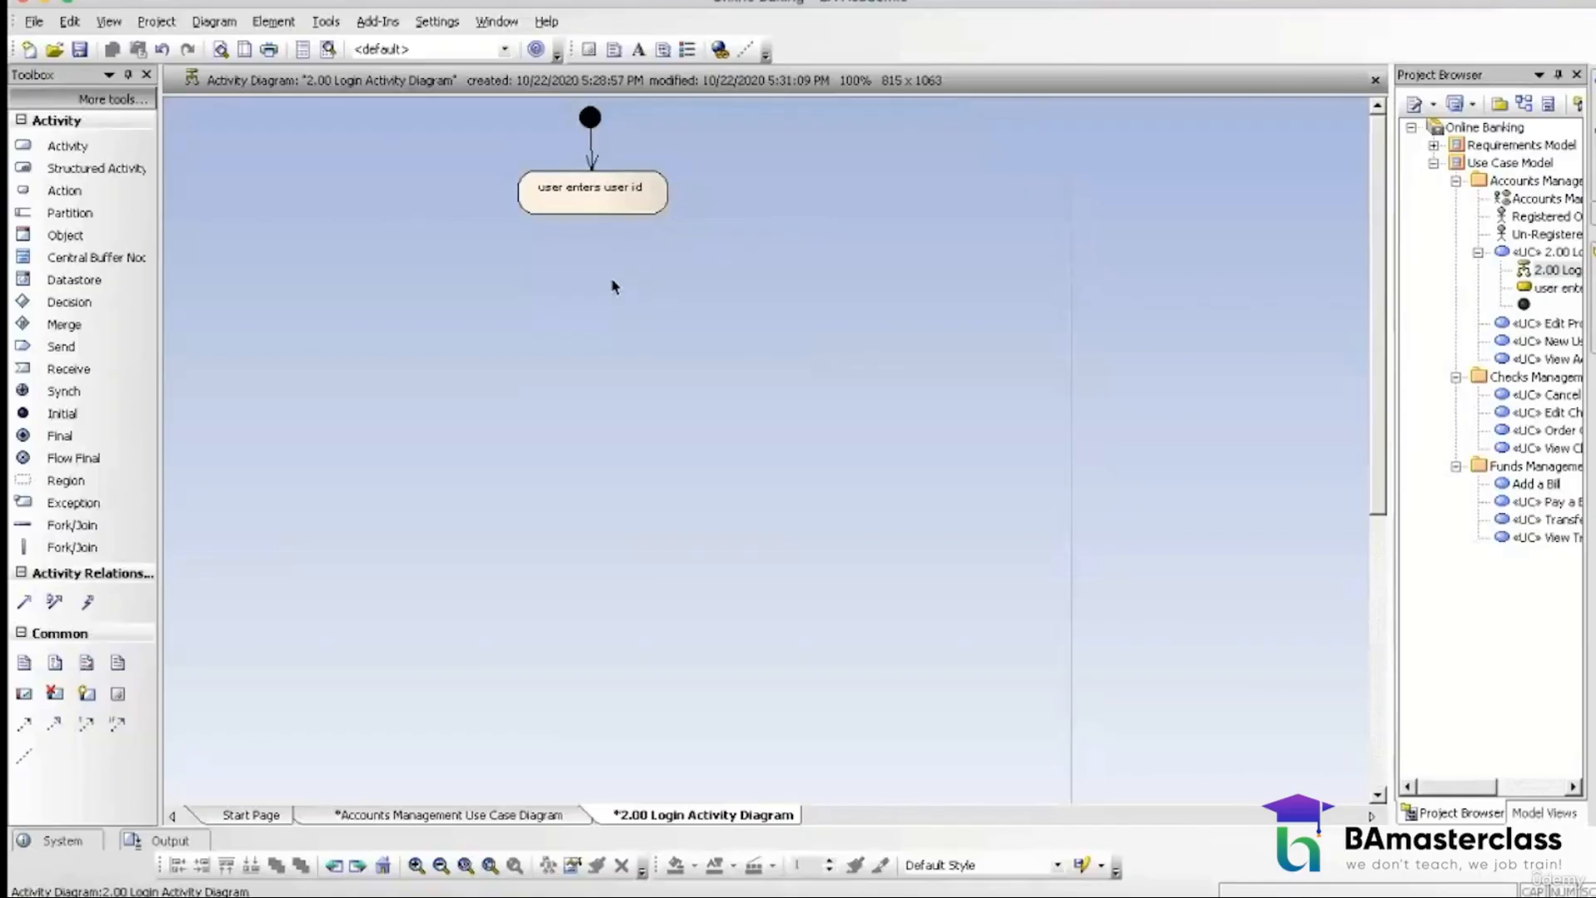
# Step: Add an activity named "User clicks Login button", reduce its height, and position it beneath "user enters user id"
pyautogui.click(71, 146)
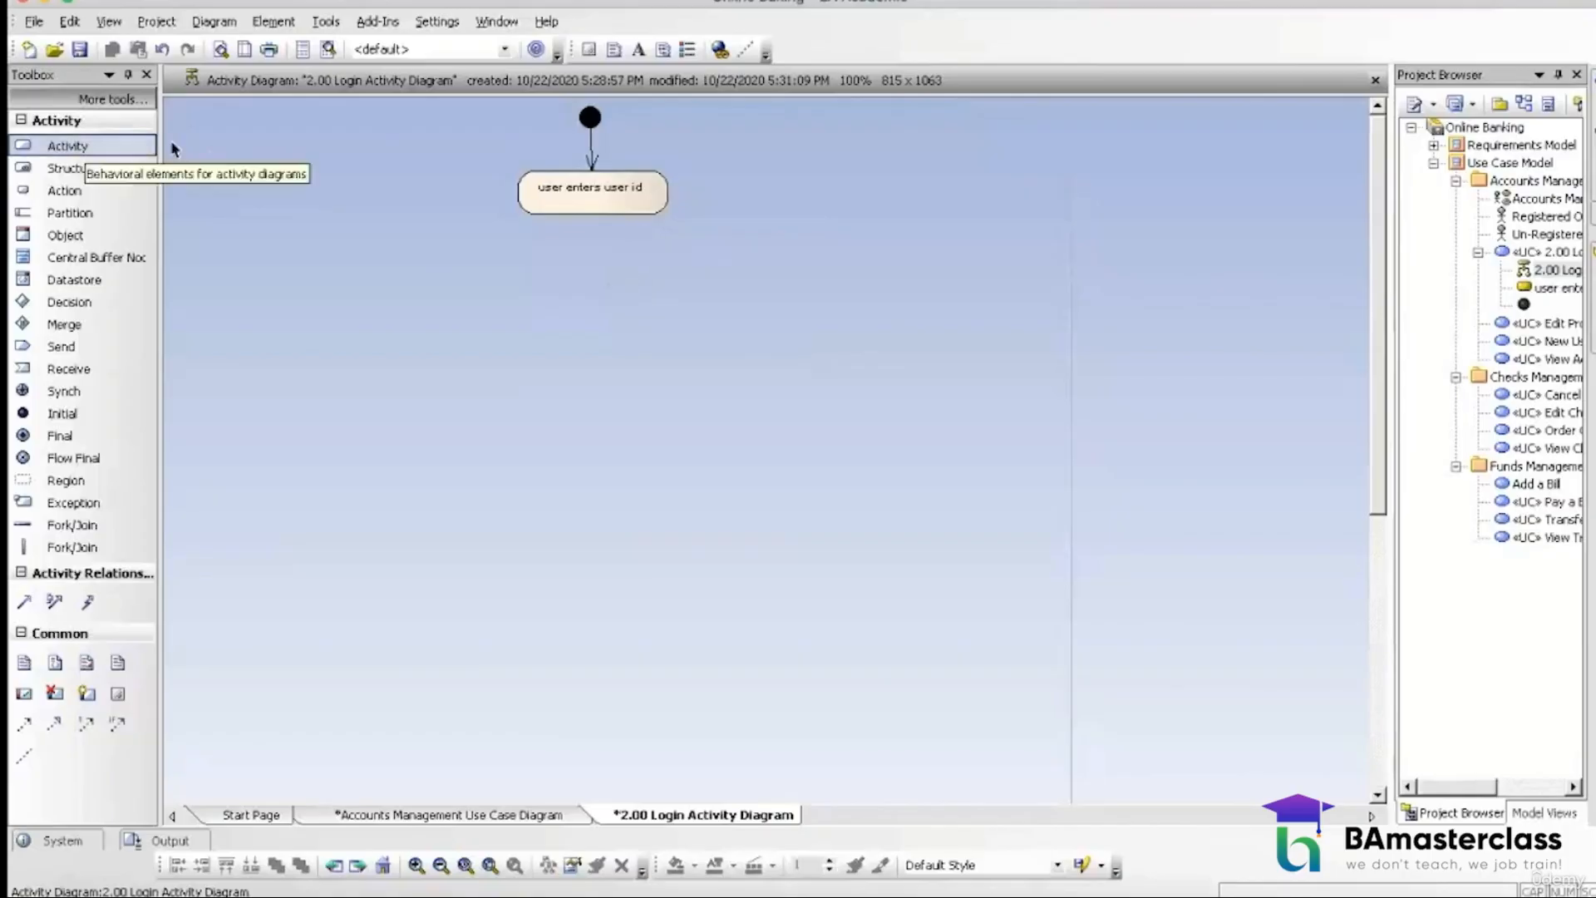
pyautogui.click(592, 271)
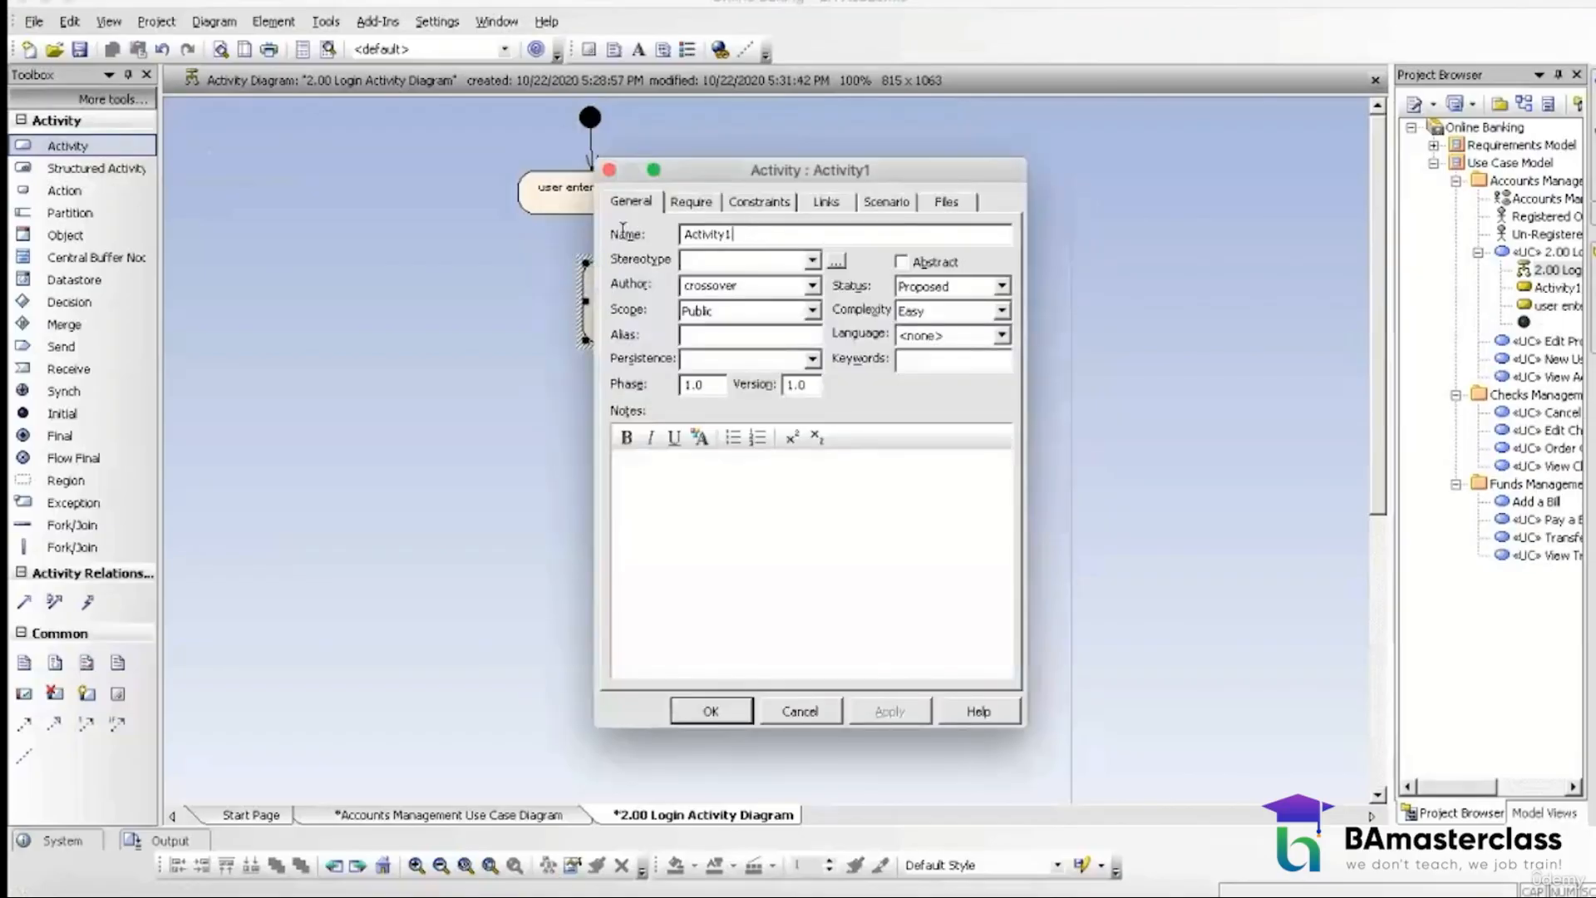
pyautogui.write('User clicks Login button')
pyautogui.click(711, 711)
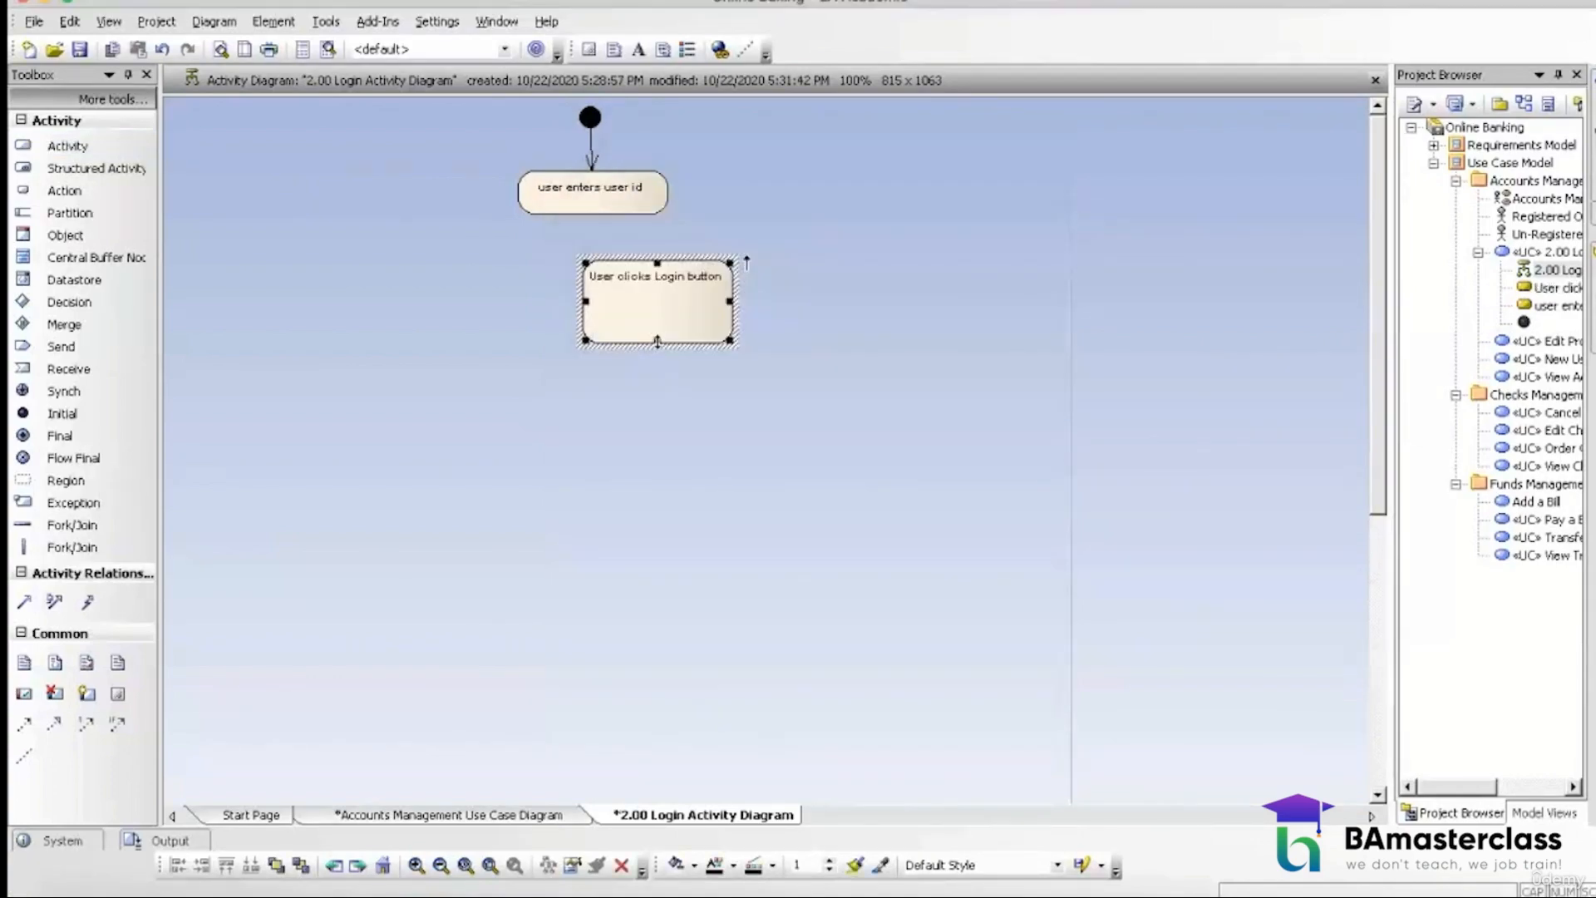
pyautogui.moveTo(652, 339); pyautogui.dragTo(603, 275)
# Step: Connect "user enters user id" to "User clicks Login button" with a control flow, and shift the latter activity slightly to straighten the arrow
pyautogui.click(629, 206)
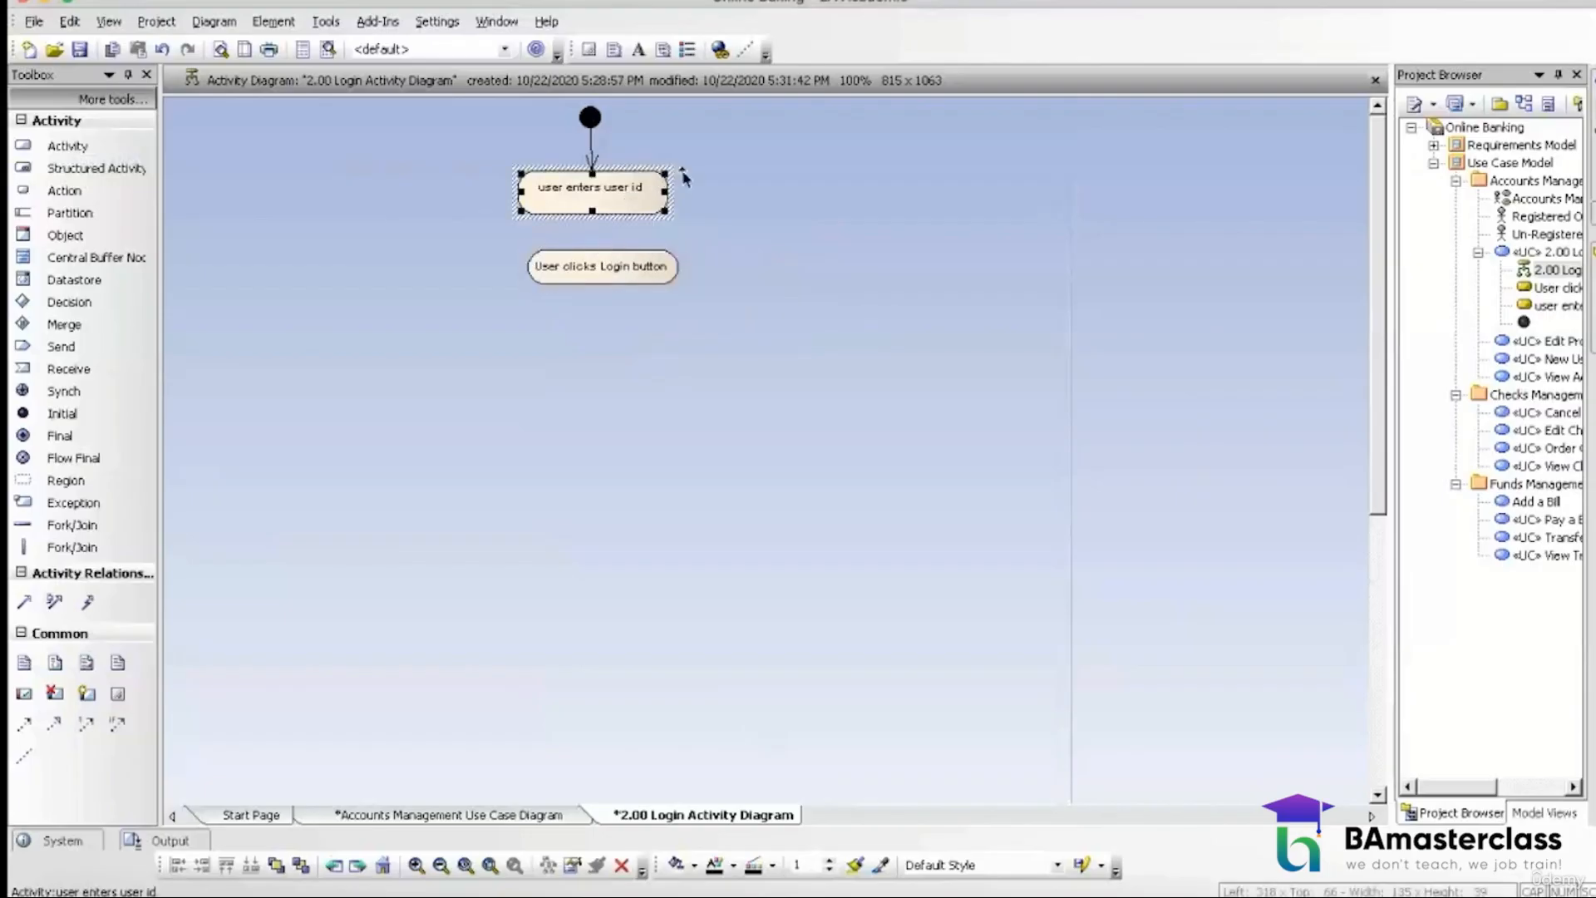
pyautogui.moveTo(689, 177); pyautogui.dragTo(614, 267)
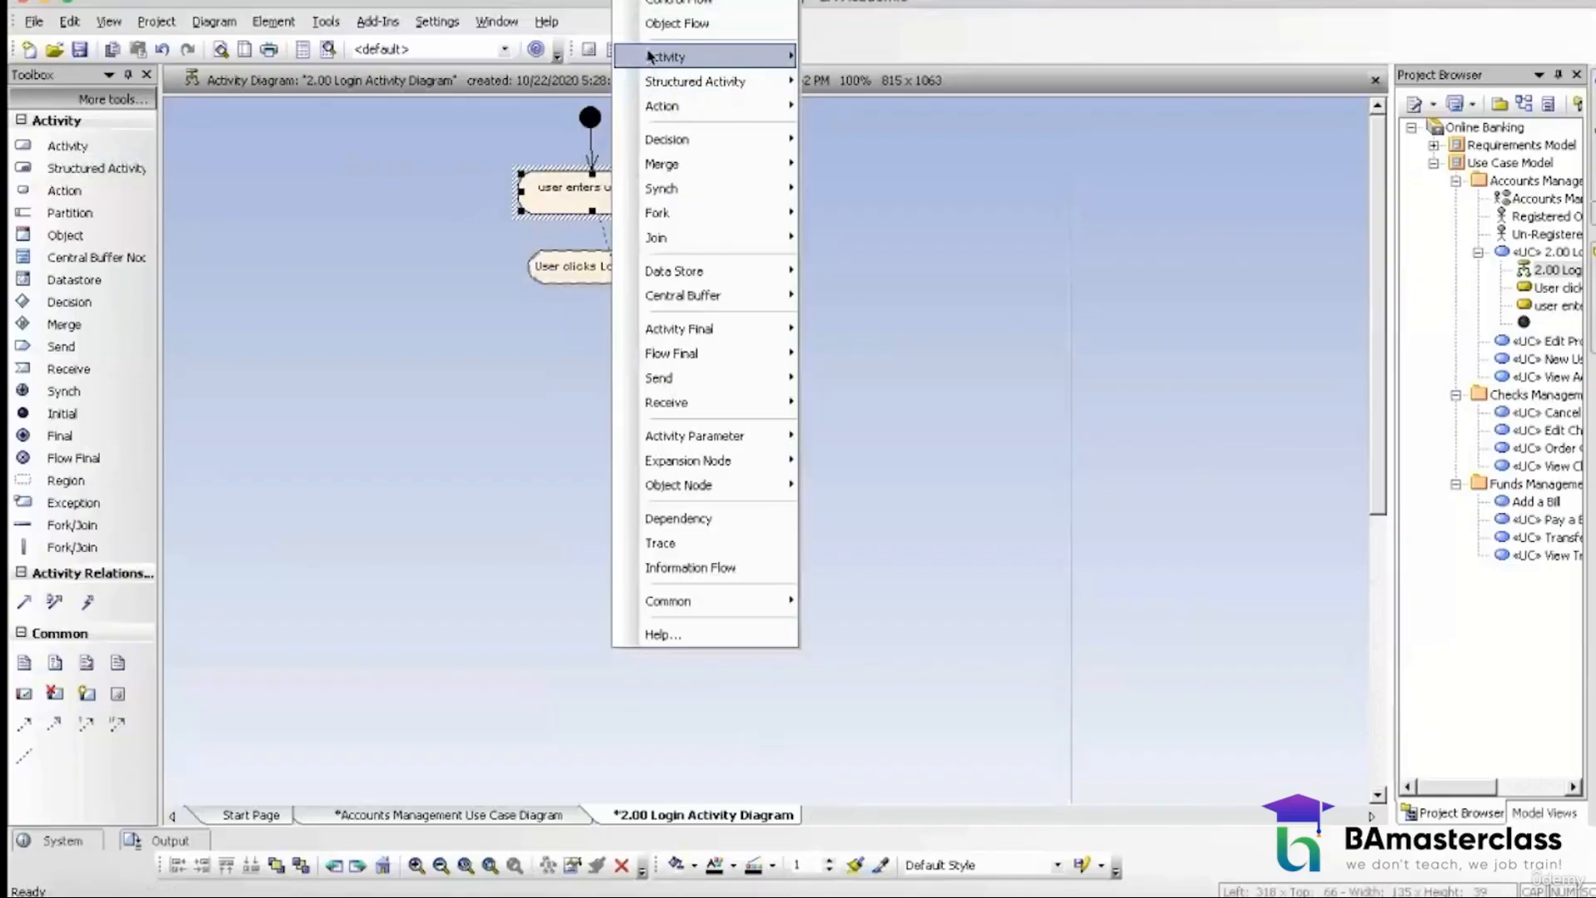
pyautogui.click(643, 4)
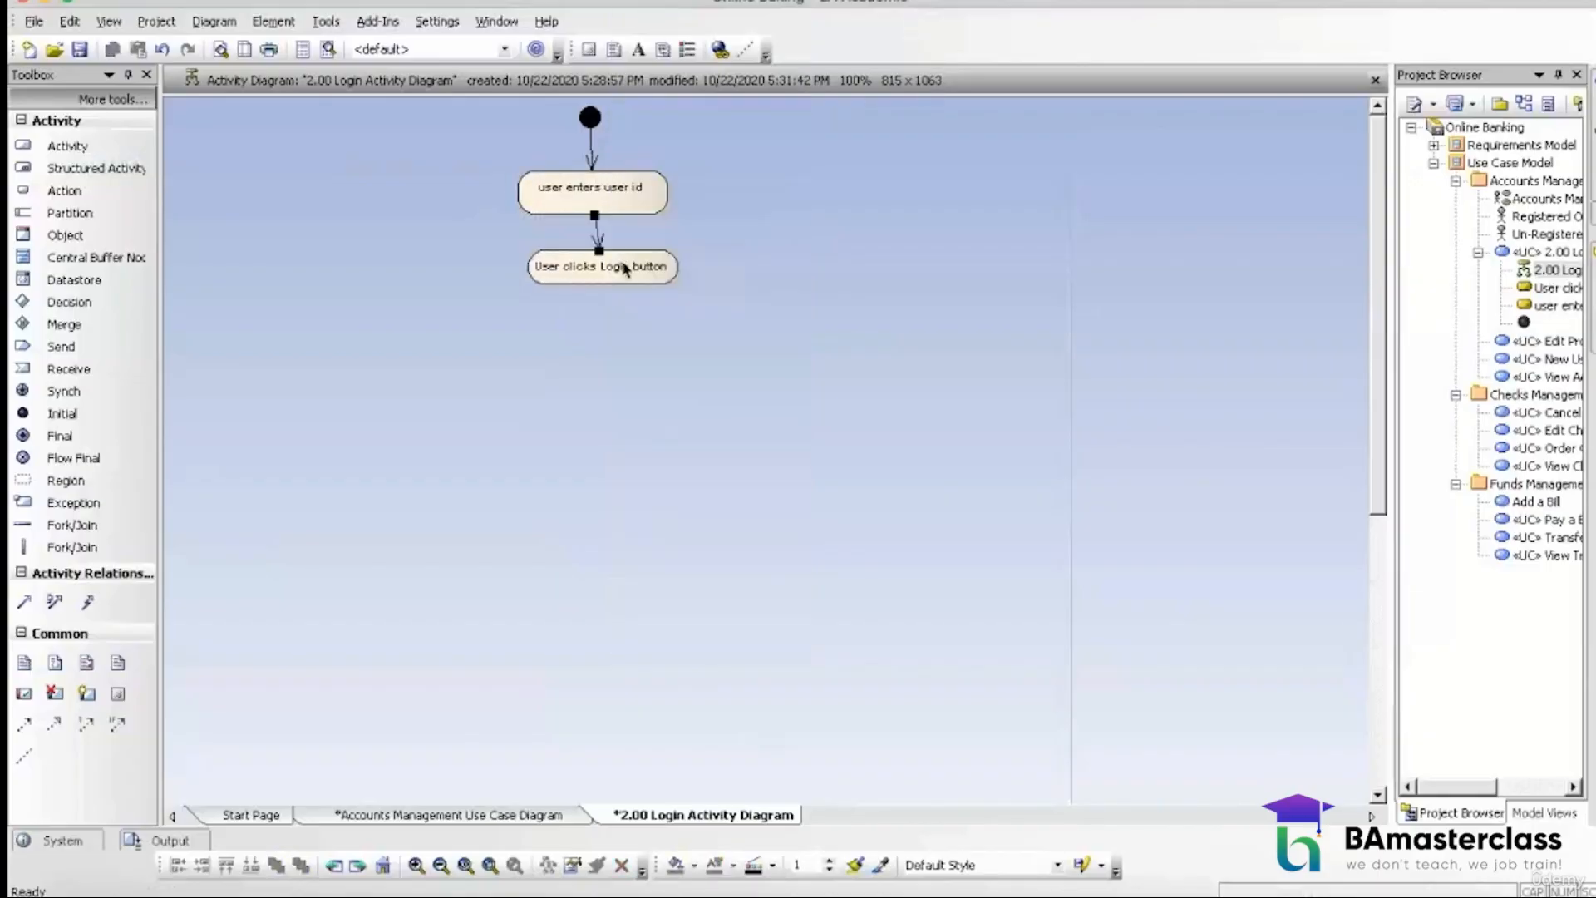
pyautogui.moveTo(606, 261); pyautogui.dragTo(598, 264)
pyautogui.click(617, 350)
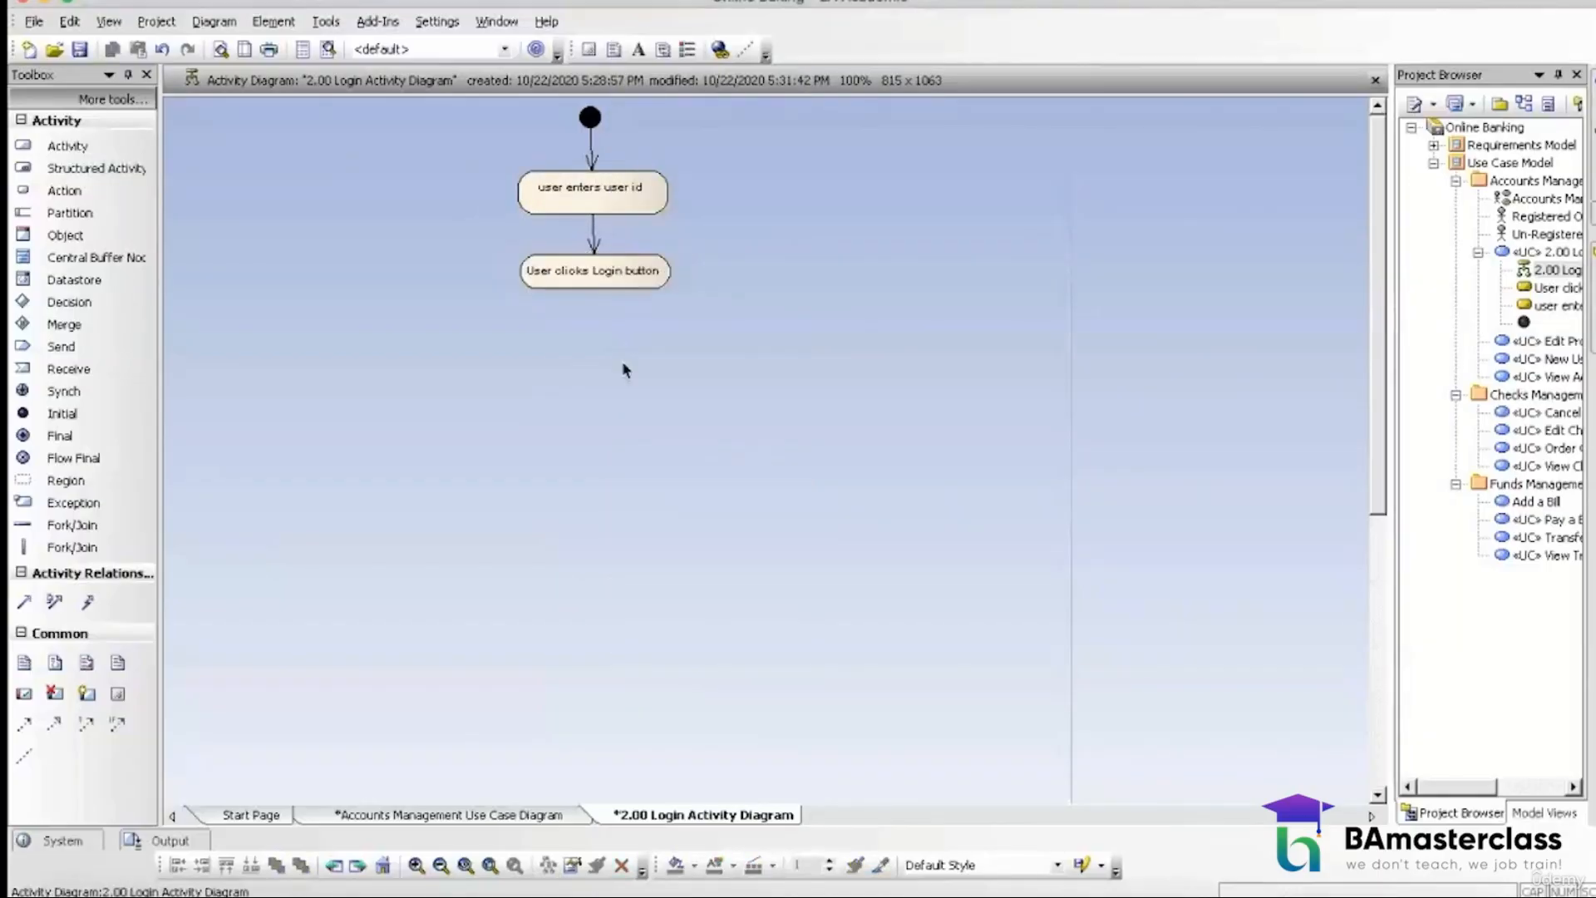
# Step: Add an activity named "System validates User ID", reduce its height to about 40, and position it beneath "User clicks Login button"
pyautogui.click(67, 145)
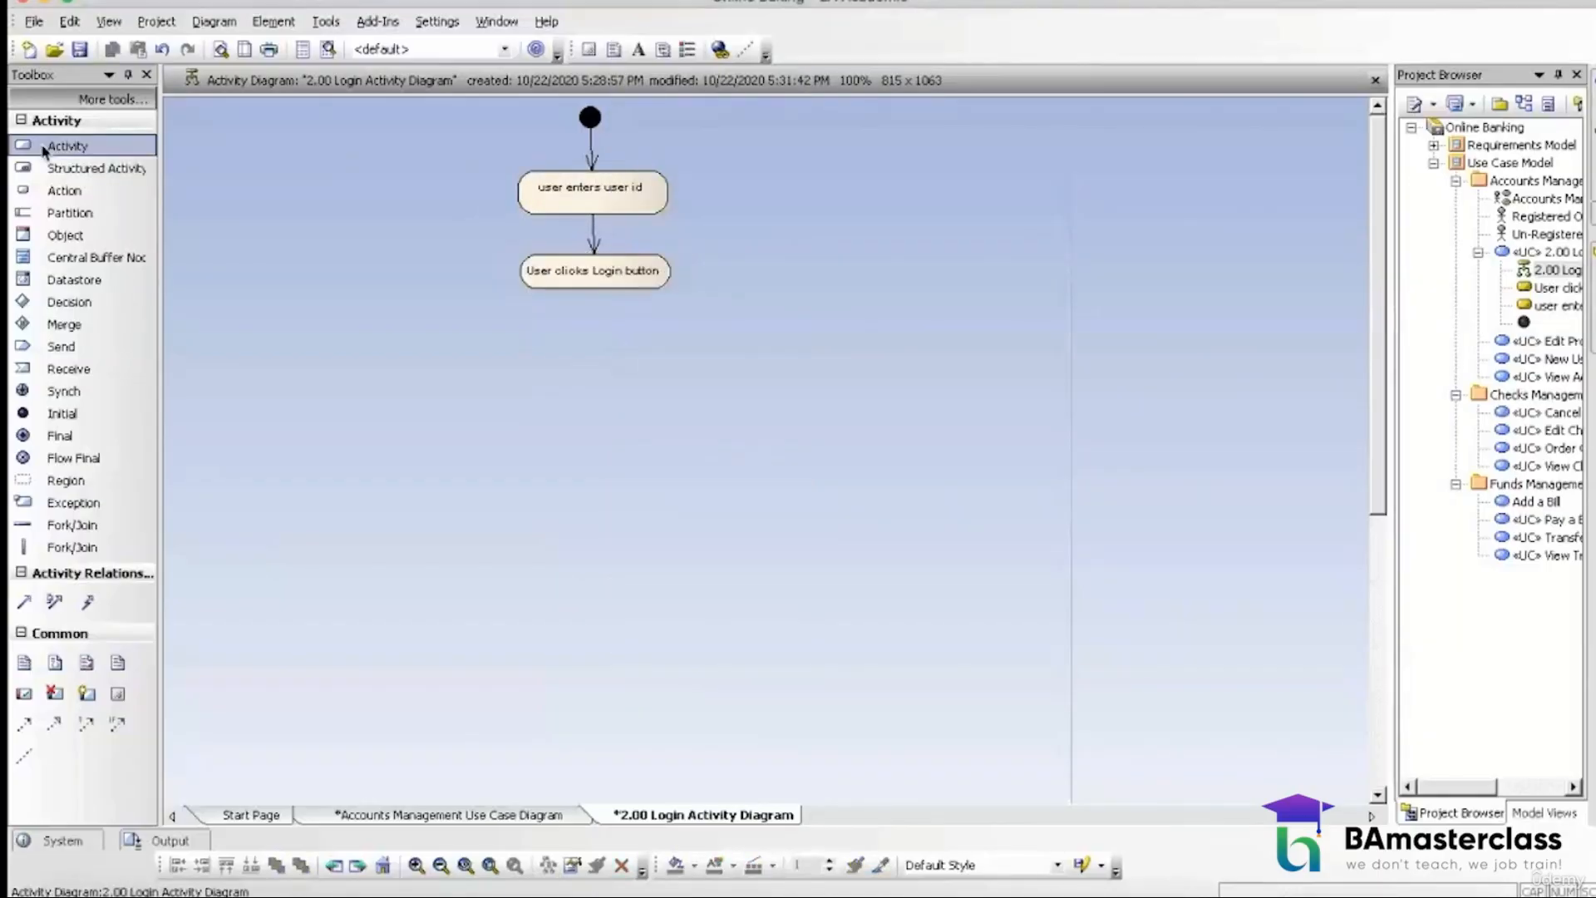
pyautogui.click(576, 333)
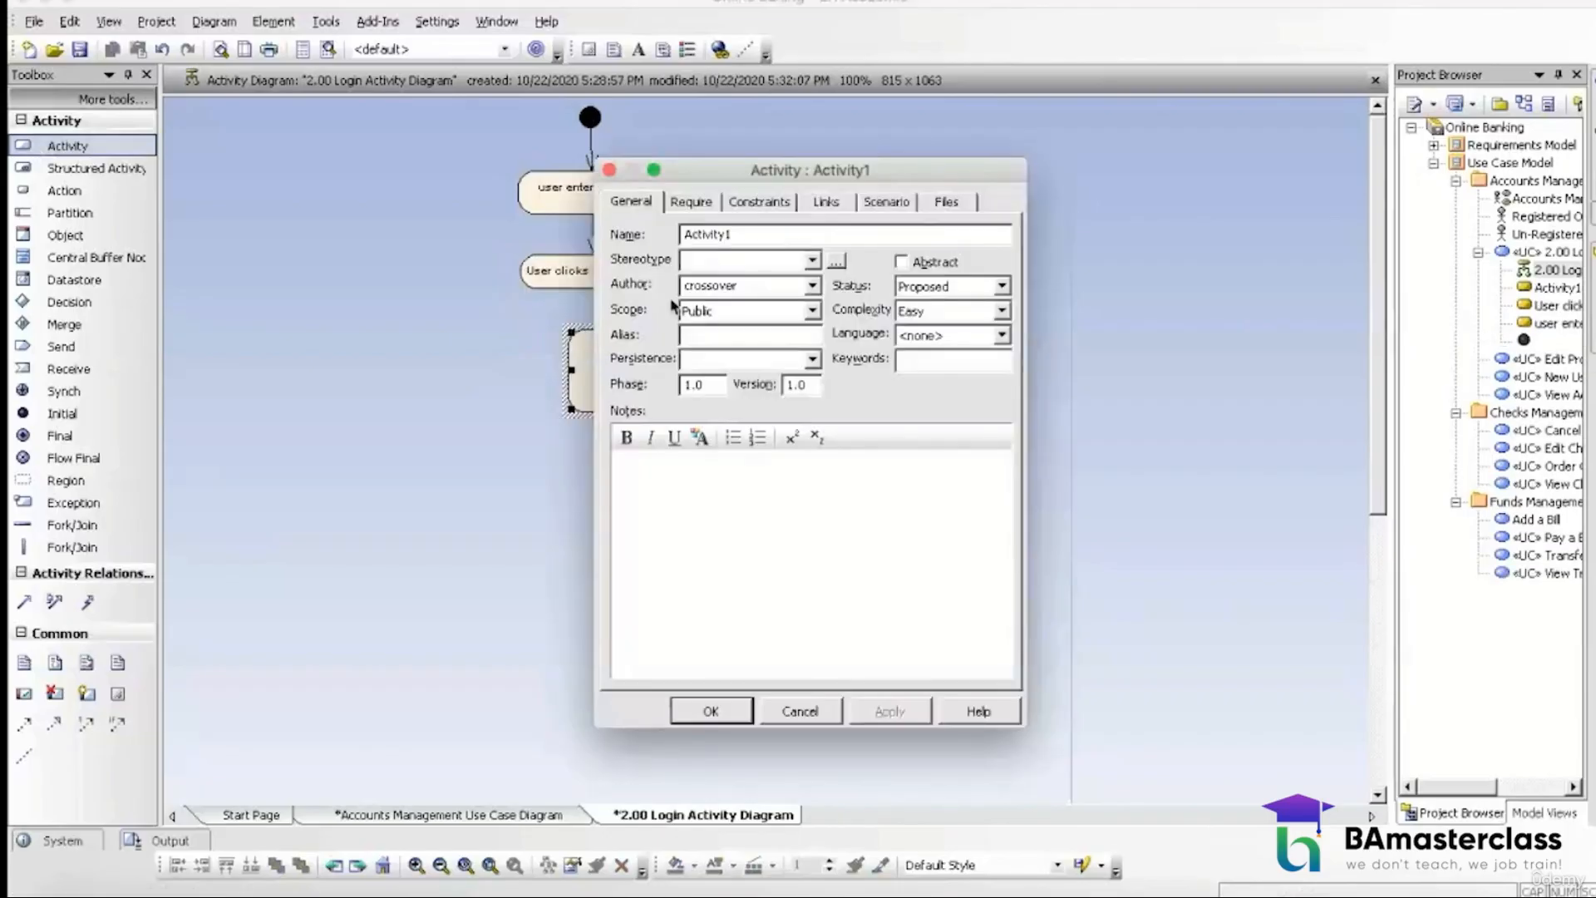
pyautogui.doubleClick(677, 235)
pyautogui.write('System valide')
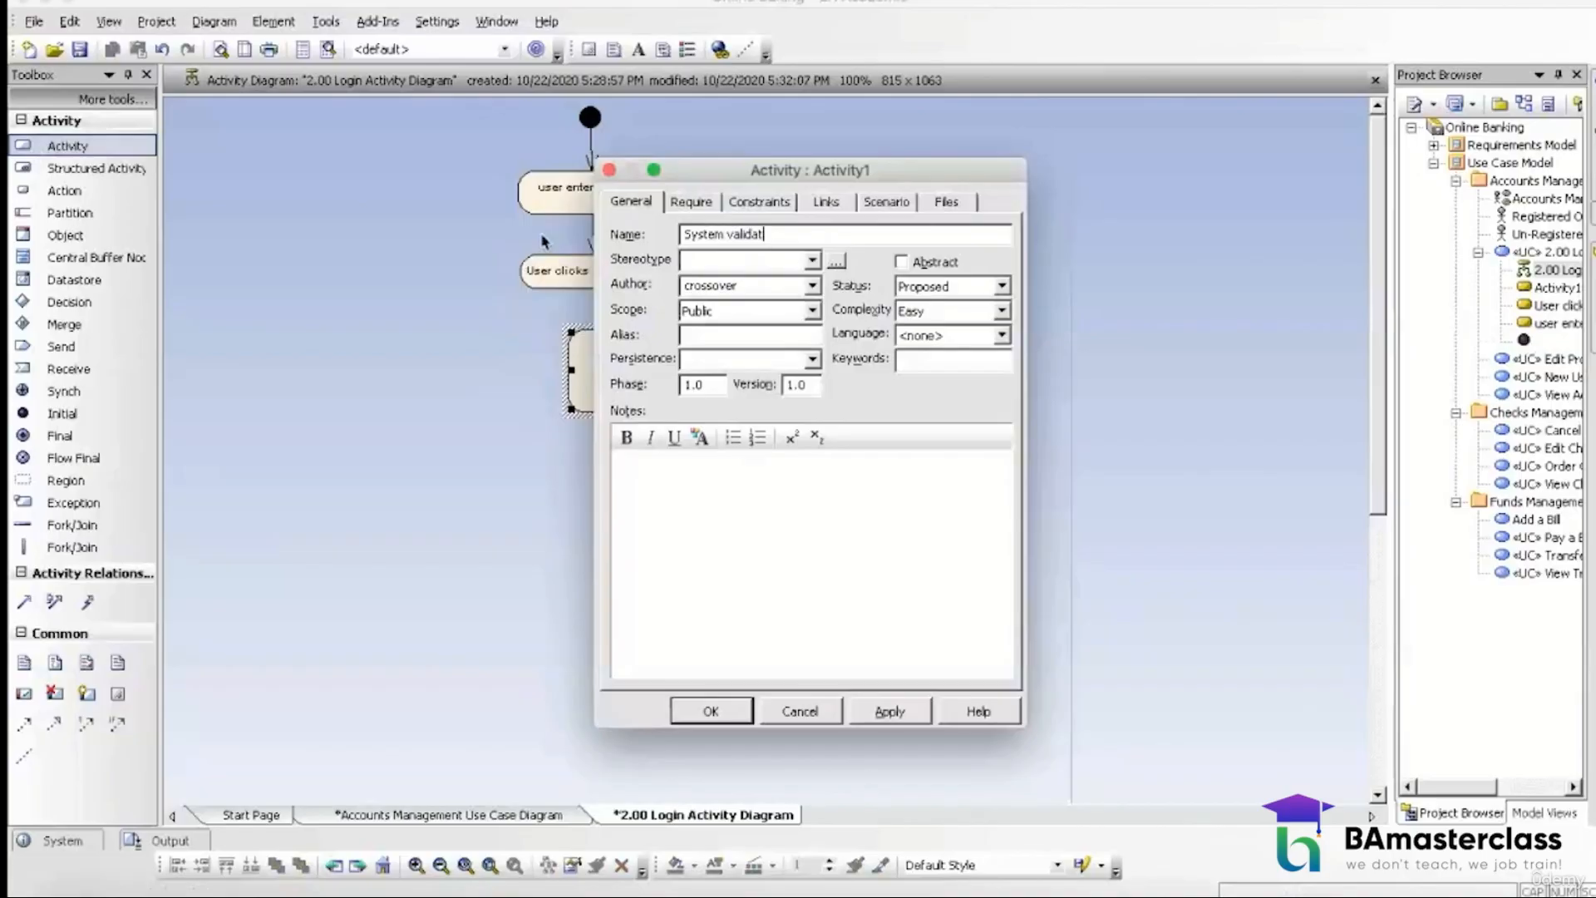
pyautogui.write('tes User ID')
pyautogui.click(710, 710)
pyautogui.moveTo(642, 411); pyautogui.dragTo(636, 331)
# Step: Connect "User clicks Login button" to "System validates User ID" with a control flow
pyautogui.click(626, 279)
pyautogui.moveTo(680, 256); pyautogui.dragTo(635, 354)
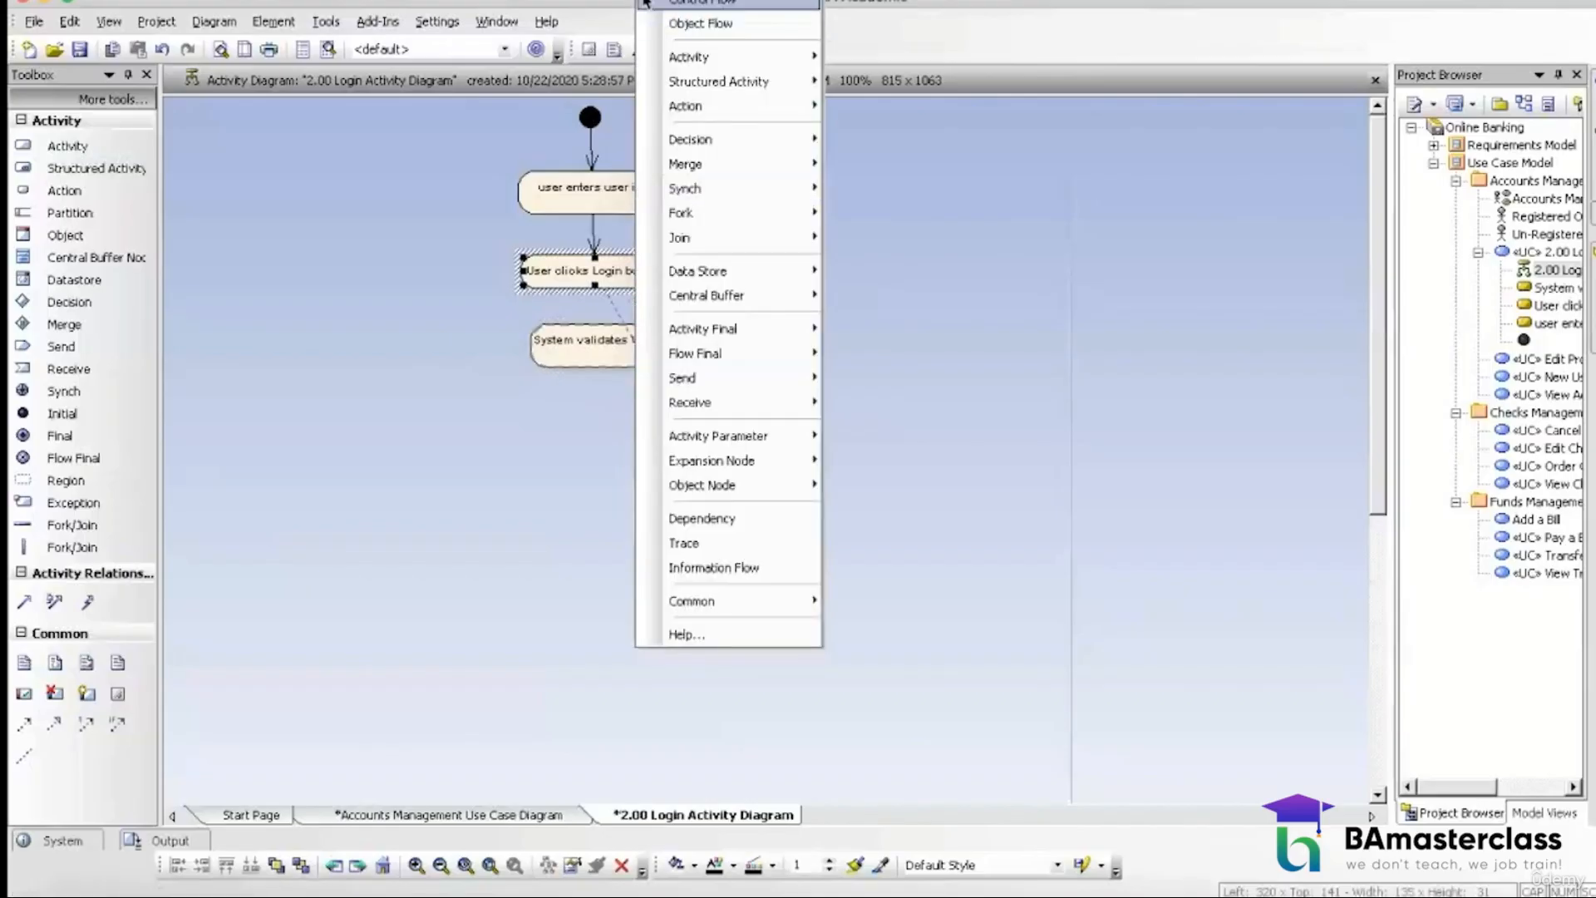
pyautogui.click(660, 6)
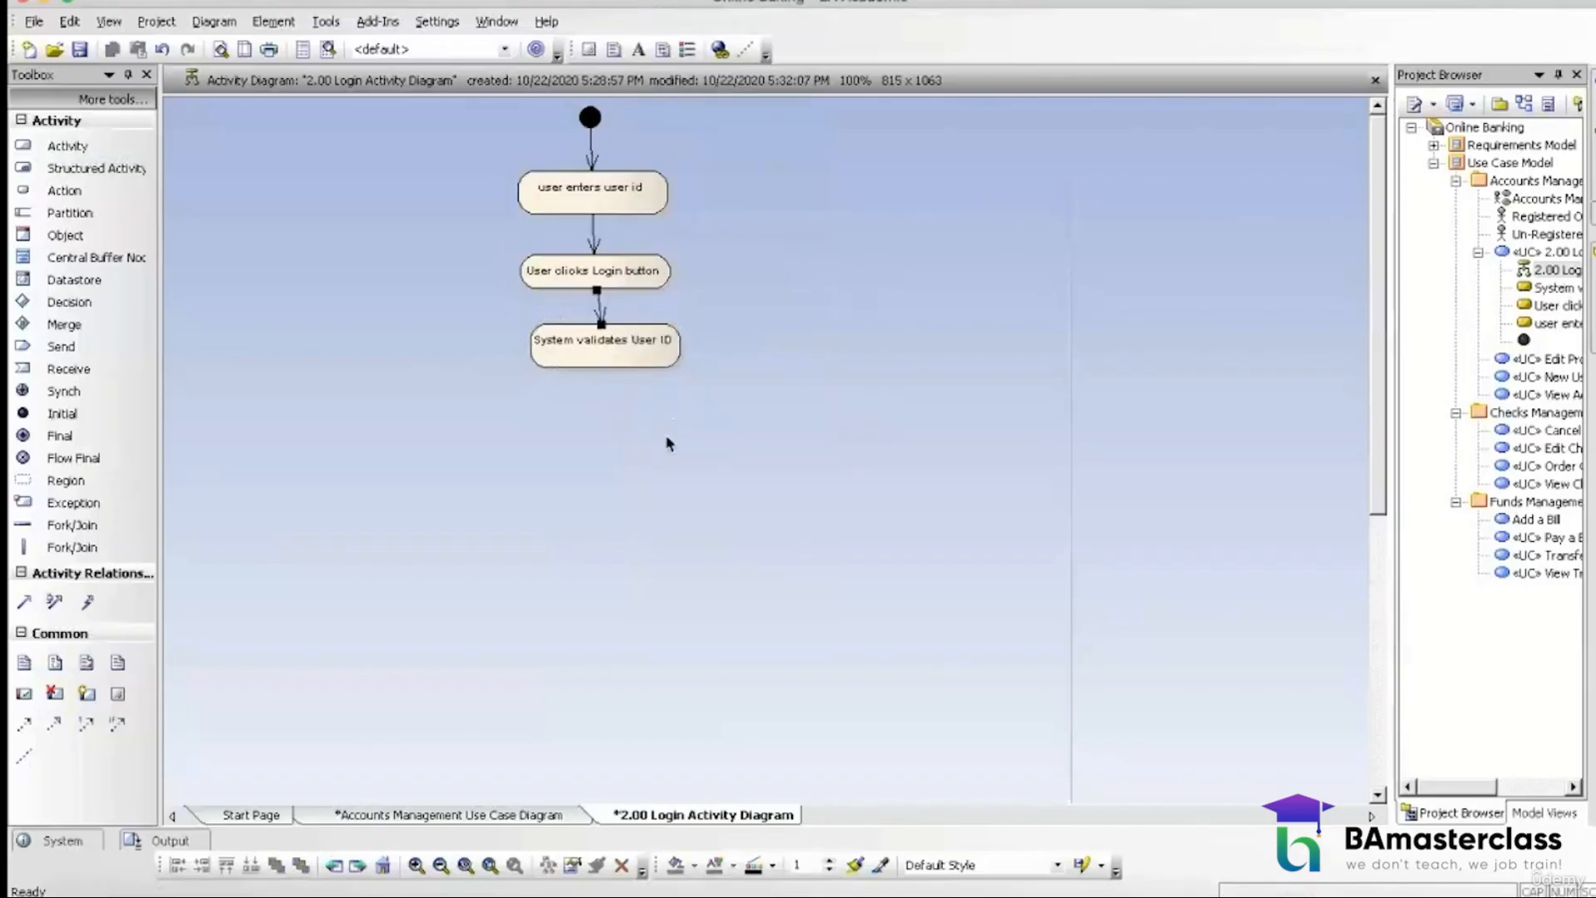
# Step: Add a decision named "Is the User ID valid?" beneath "System validates User ID", and move its label to the right of the diamond
pyautogui.click(81, 301)
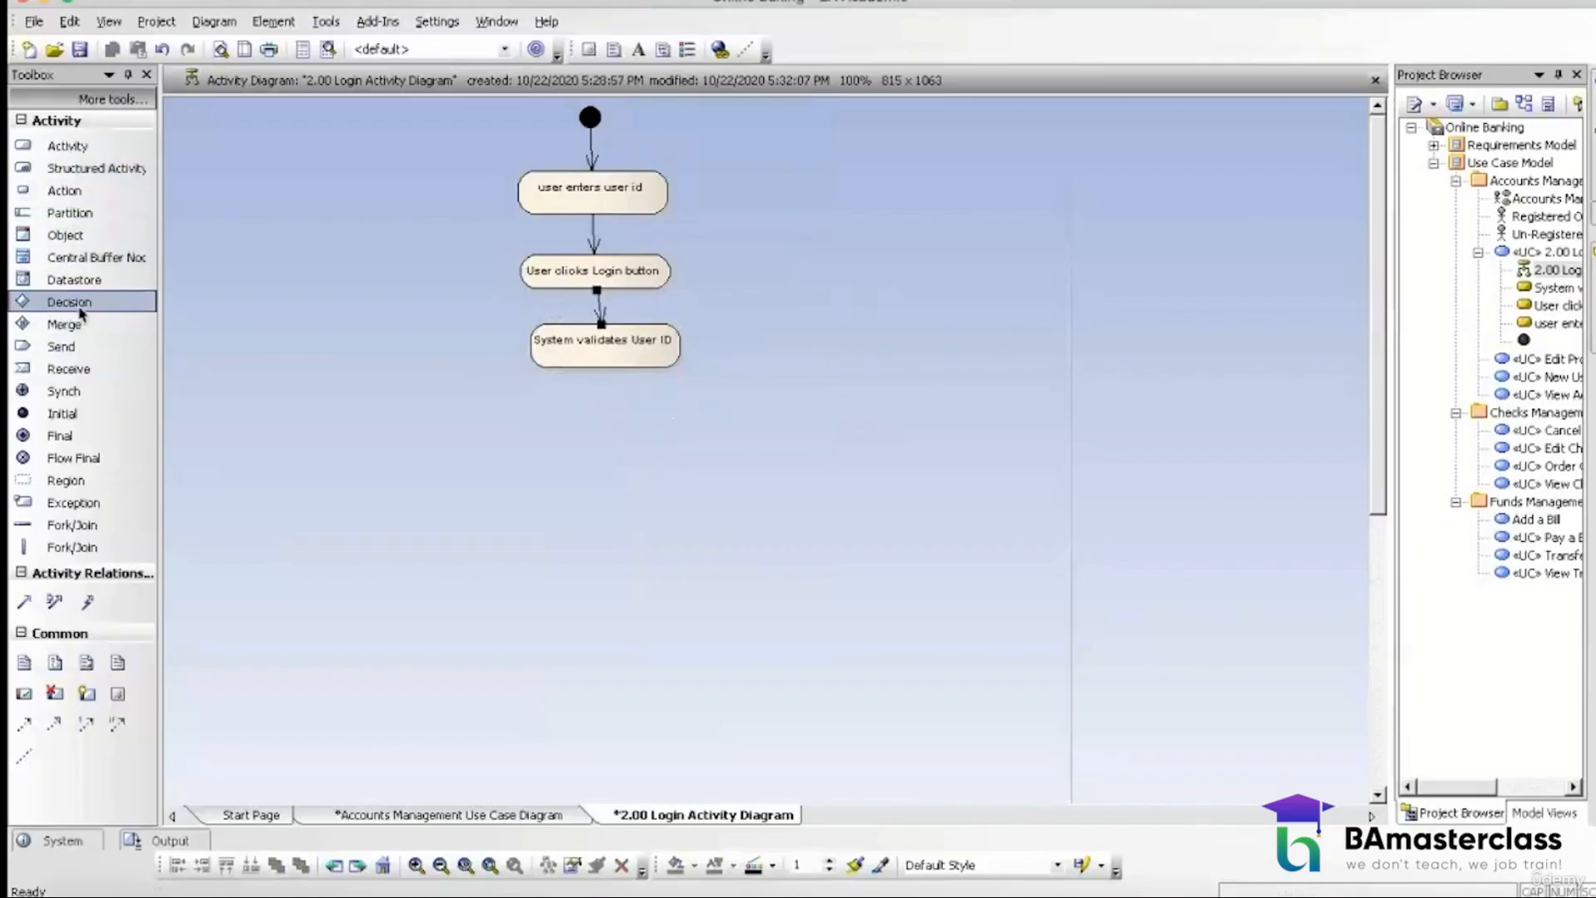
pyautogui.click(612, 413)
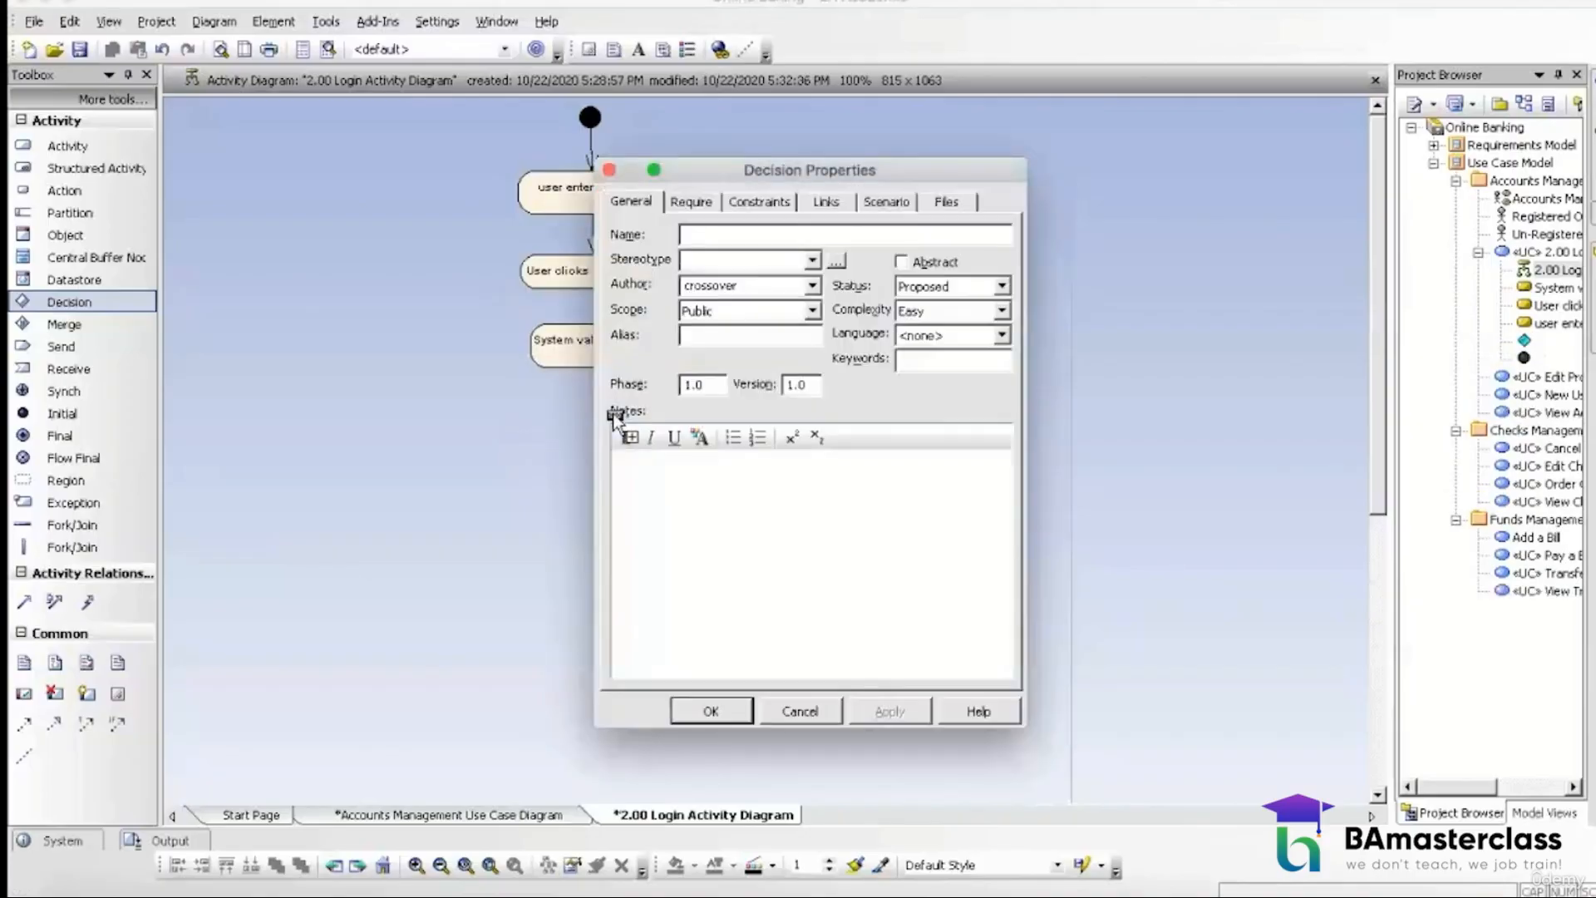
pyautogui.click(697, 236)
pyautogui.write('Is the user')
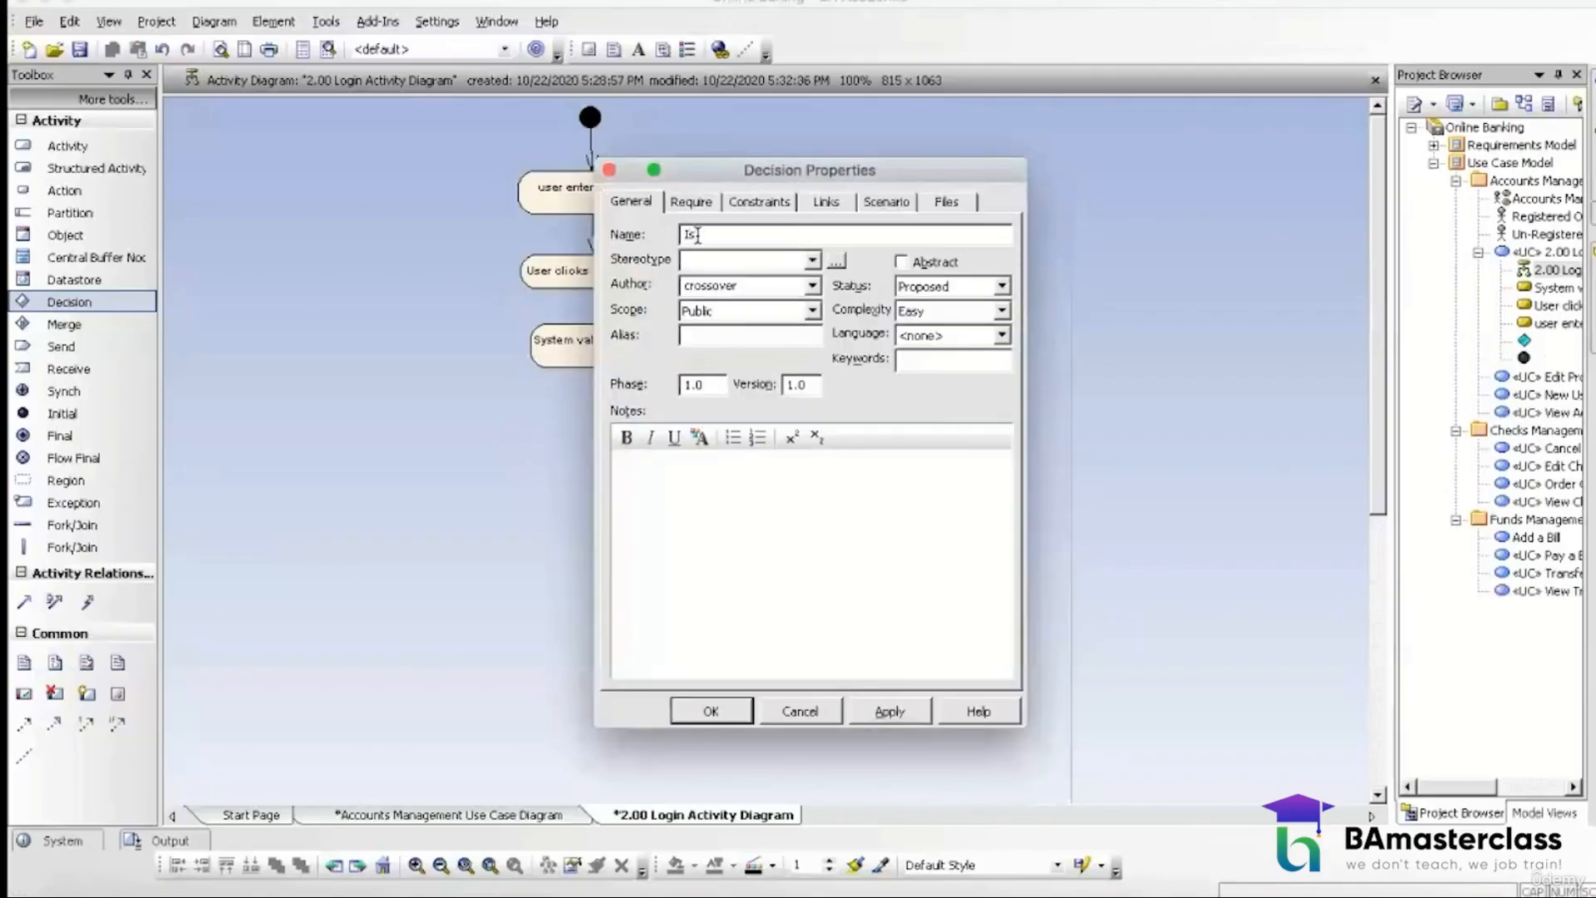
pyautogui.press('BackSpace')
pyautogui.press('BackSpace')
pyautogui.write('ser ID valid?')
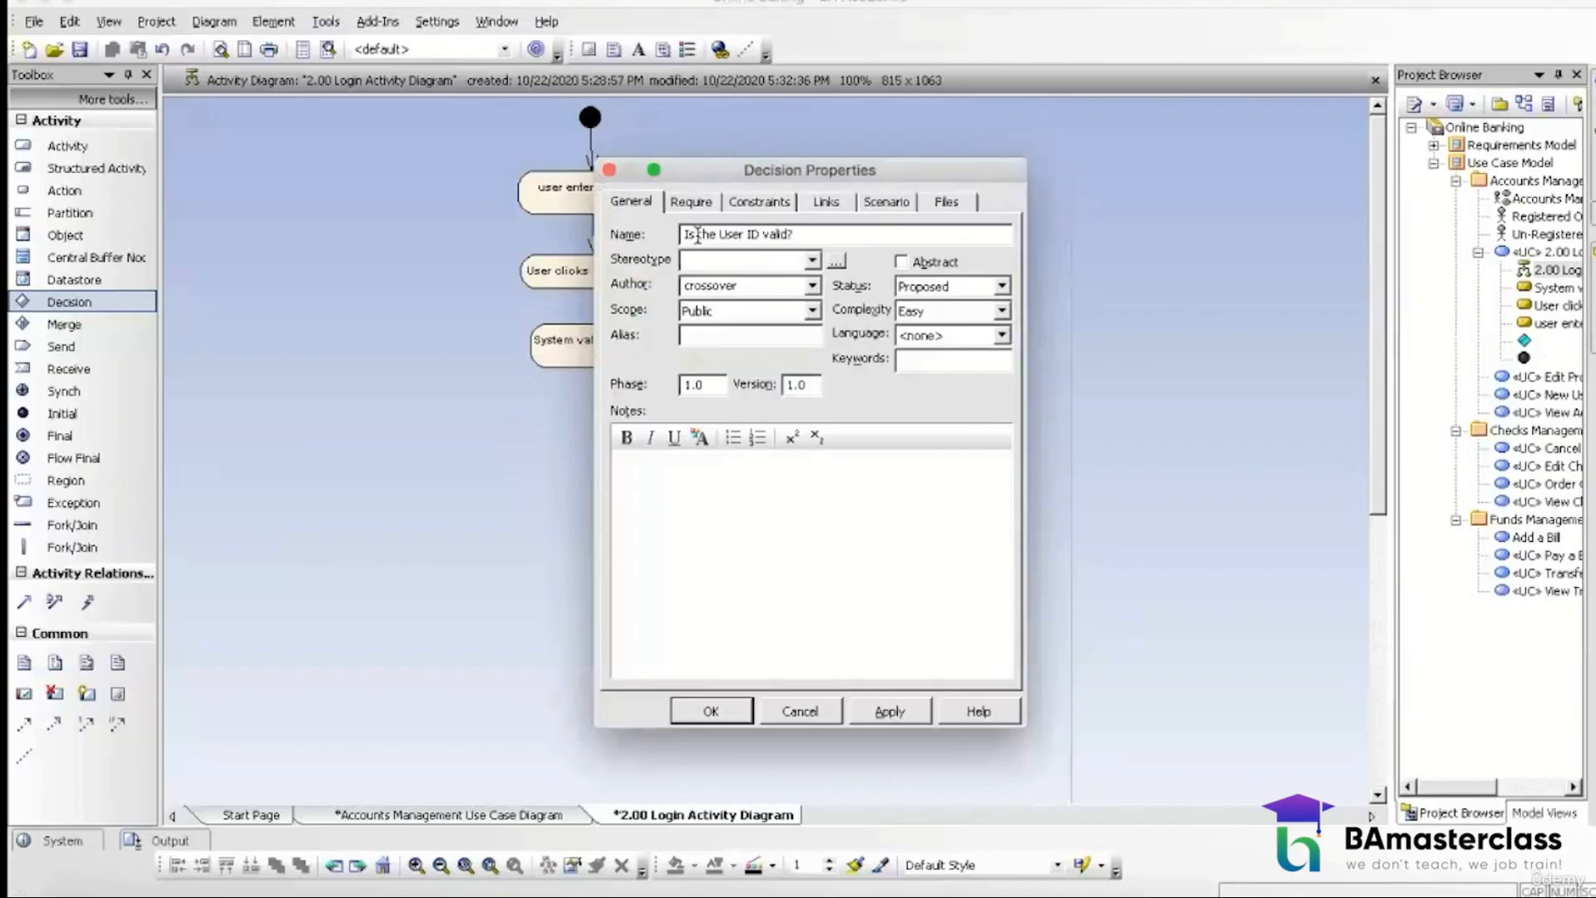
pyautogui.click(728, 721)
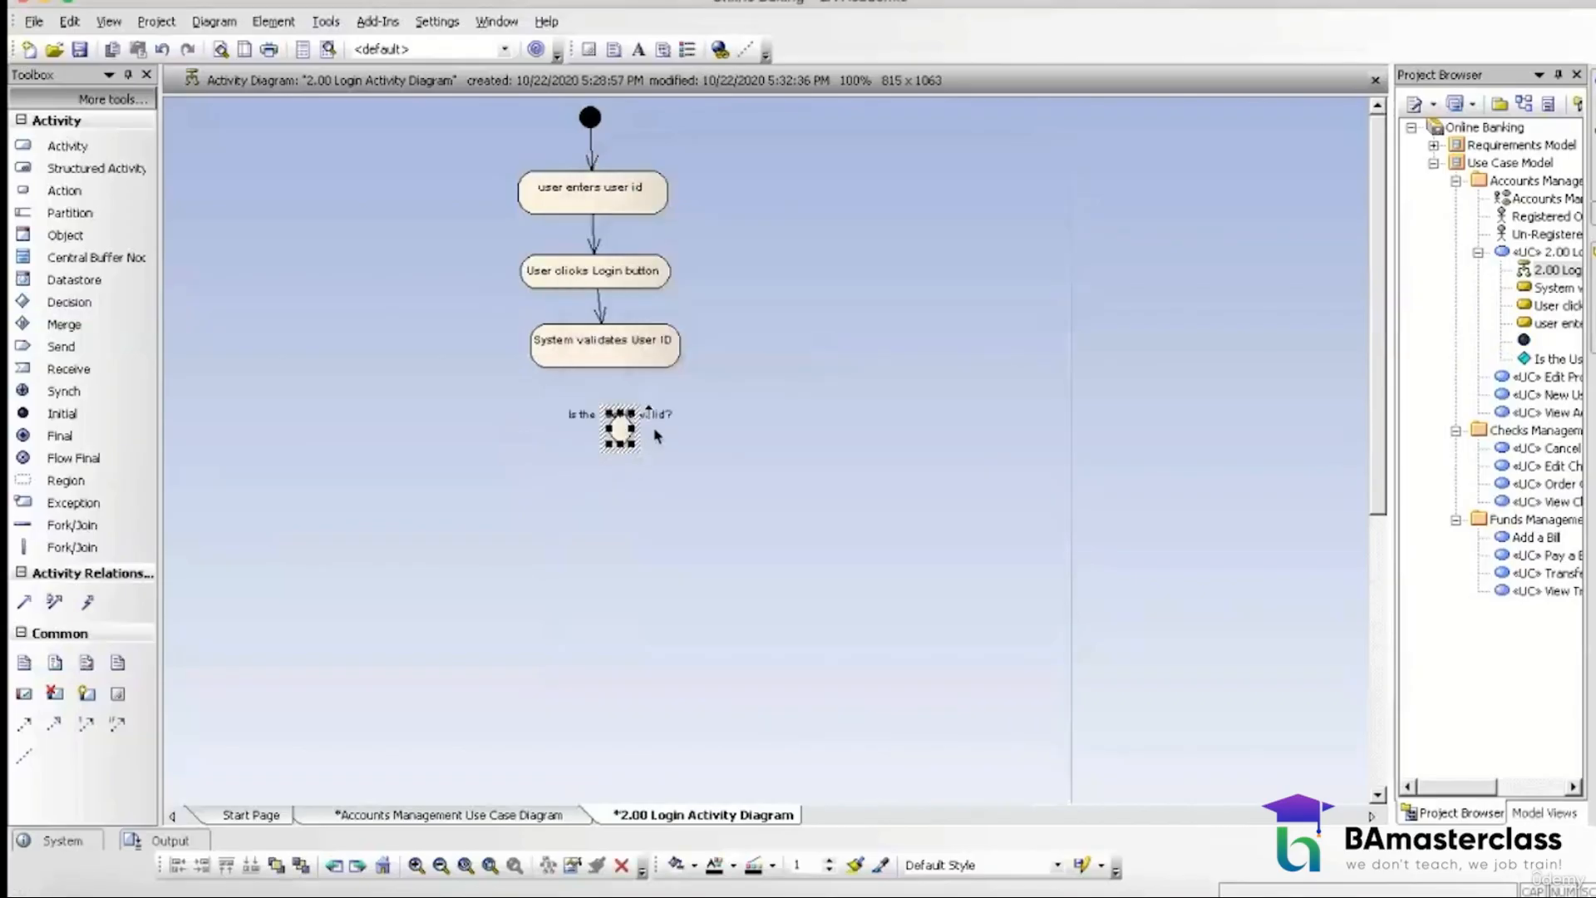
pyautogui.moveTo(665, 415); pyautogui.dragTo(753, 429)
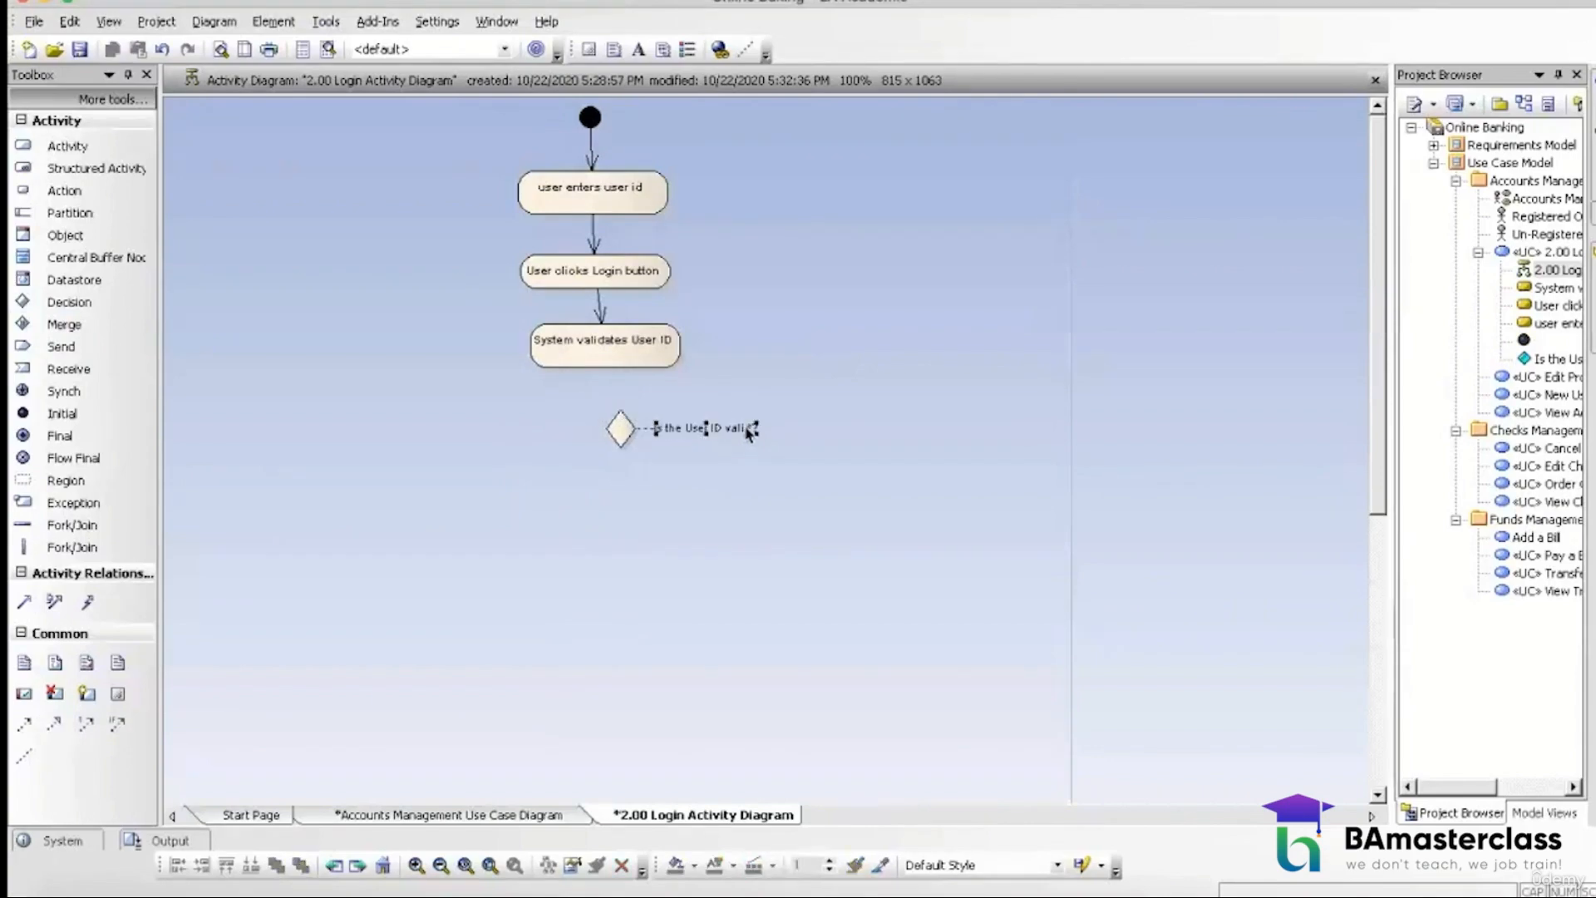
# Step: Connect "System validates User ID" to the "Is the User ID valid?" decision with a control flow
pyautogui.click(616, 354)
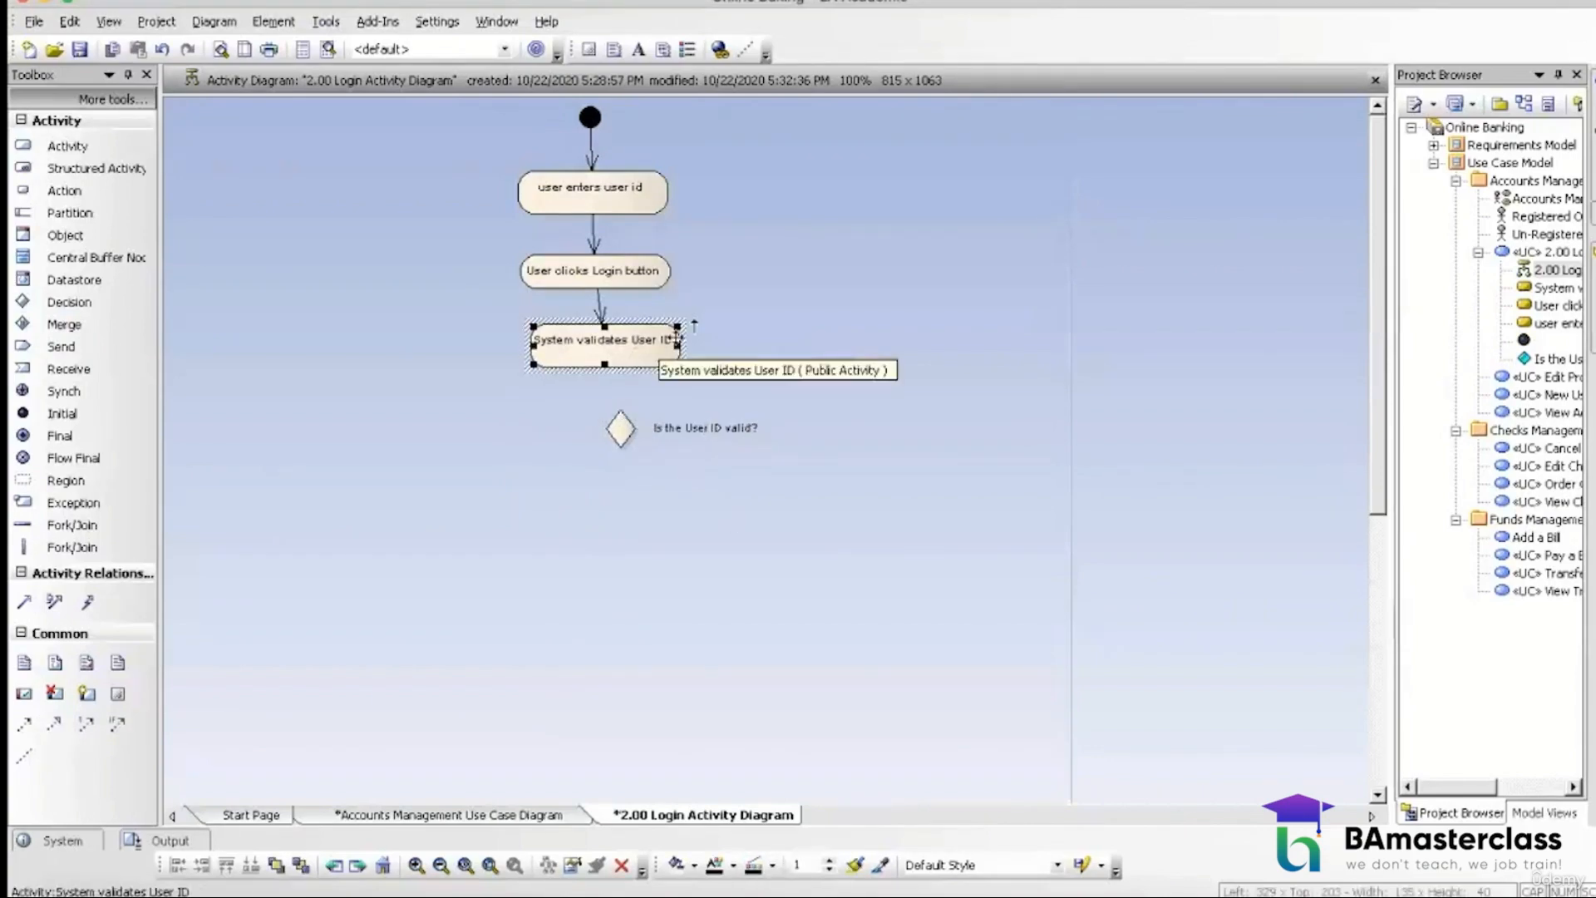
pyautogui.moveTo(694, 326); pyautogui.dragTo(621, 427)
pyautogui.click(650, 444)
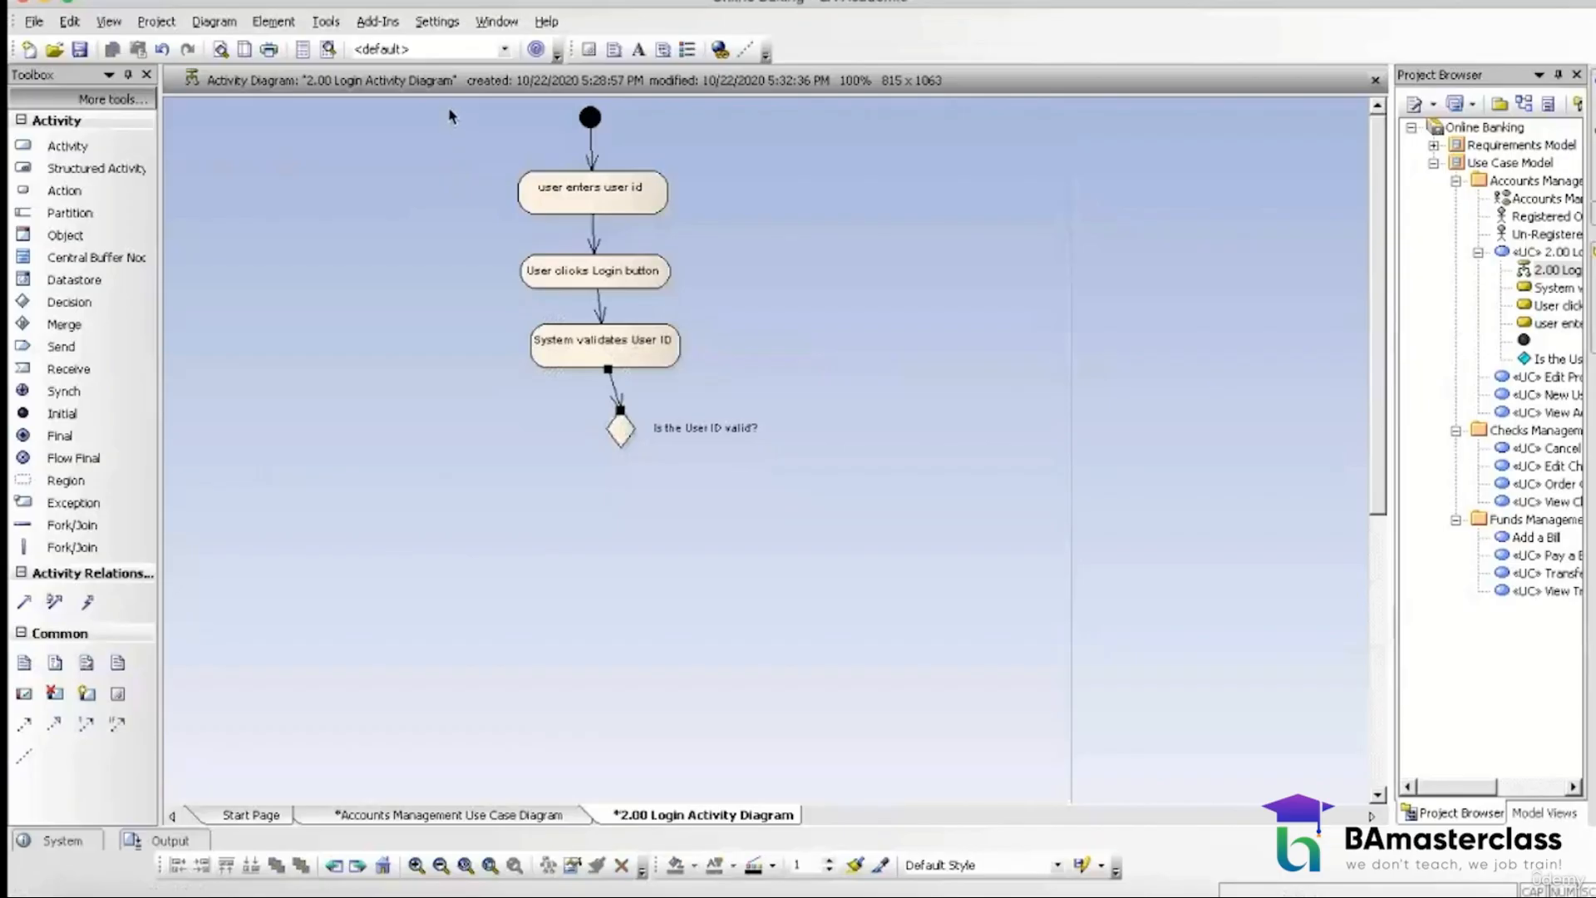
# Step: Align the centres of the initial node, the three activities and the decision vertically
pyautogui.moveTo(447, 107); pyautogui.dragTo(790, 467)
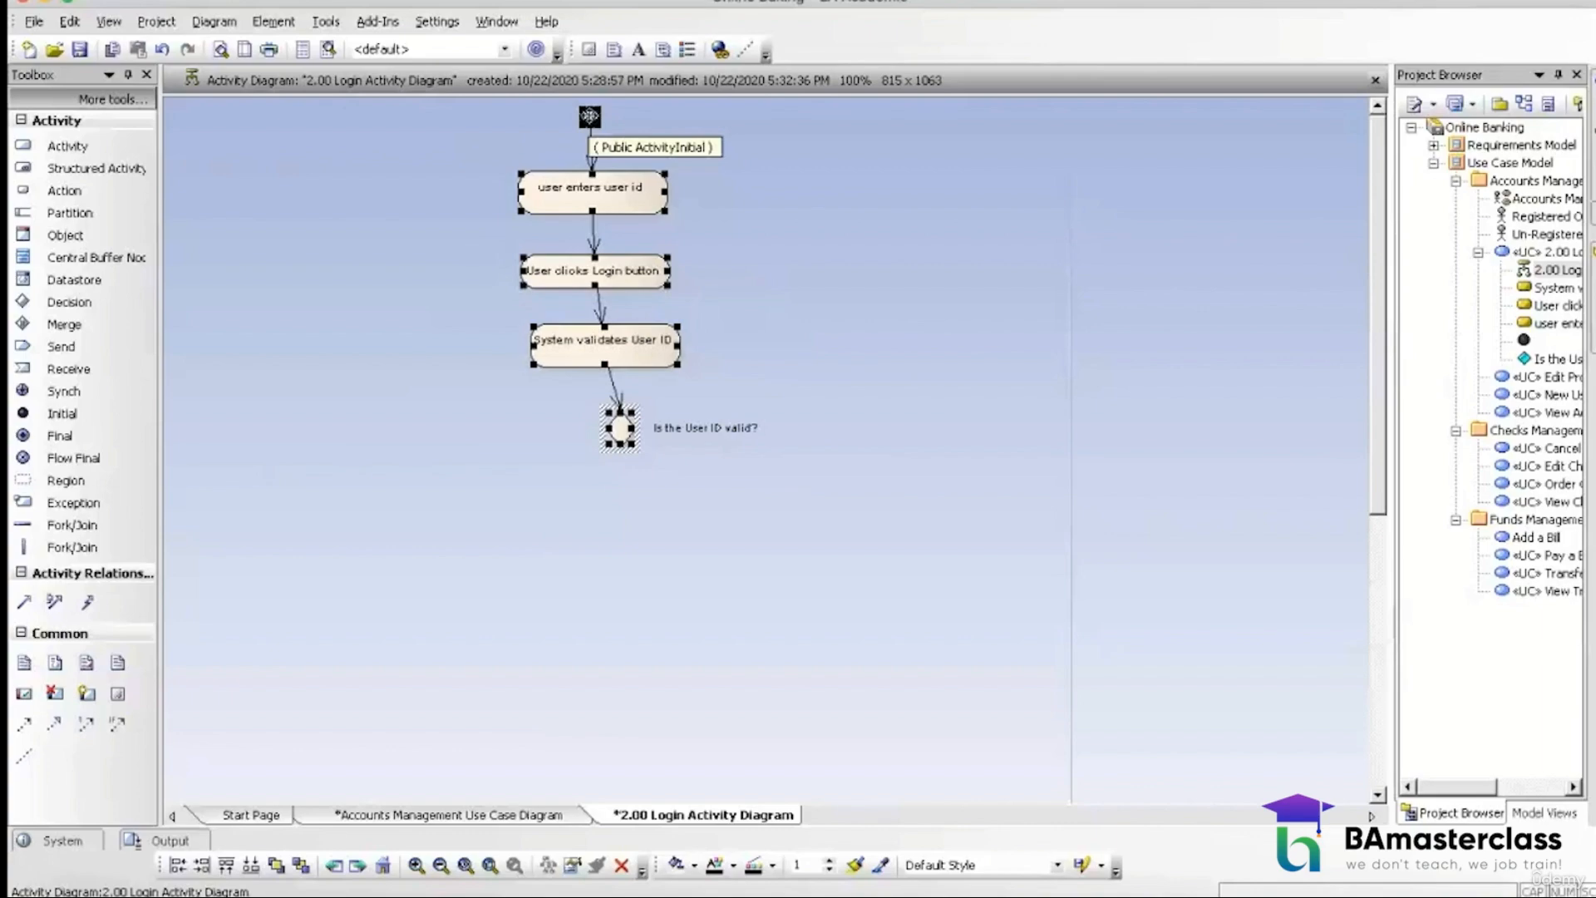
pyautogui.rightClick(590, 117)
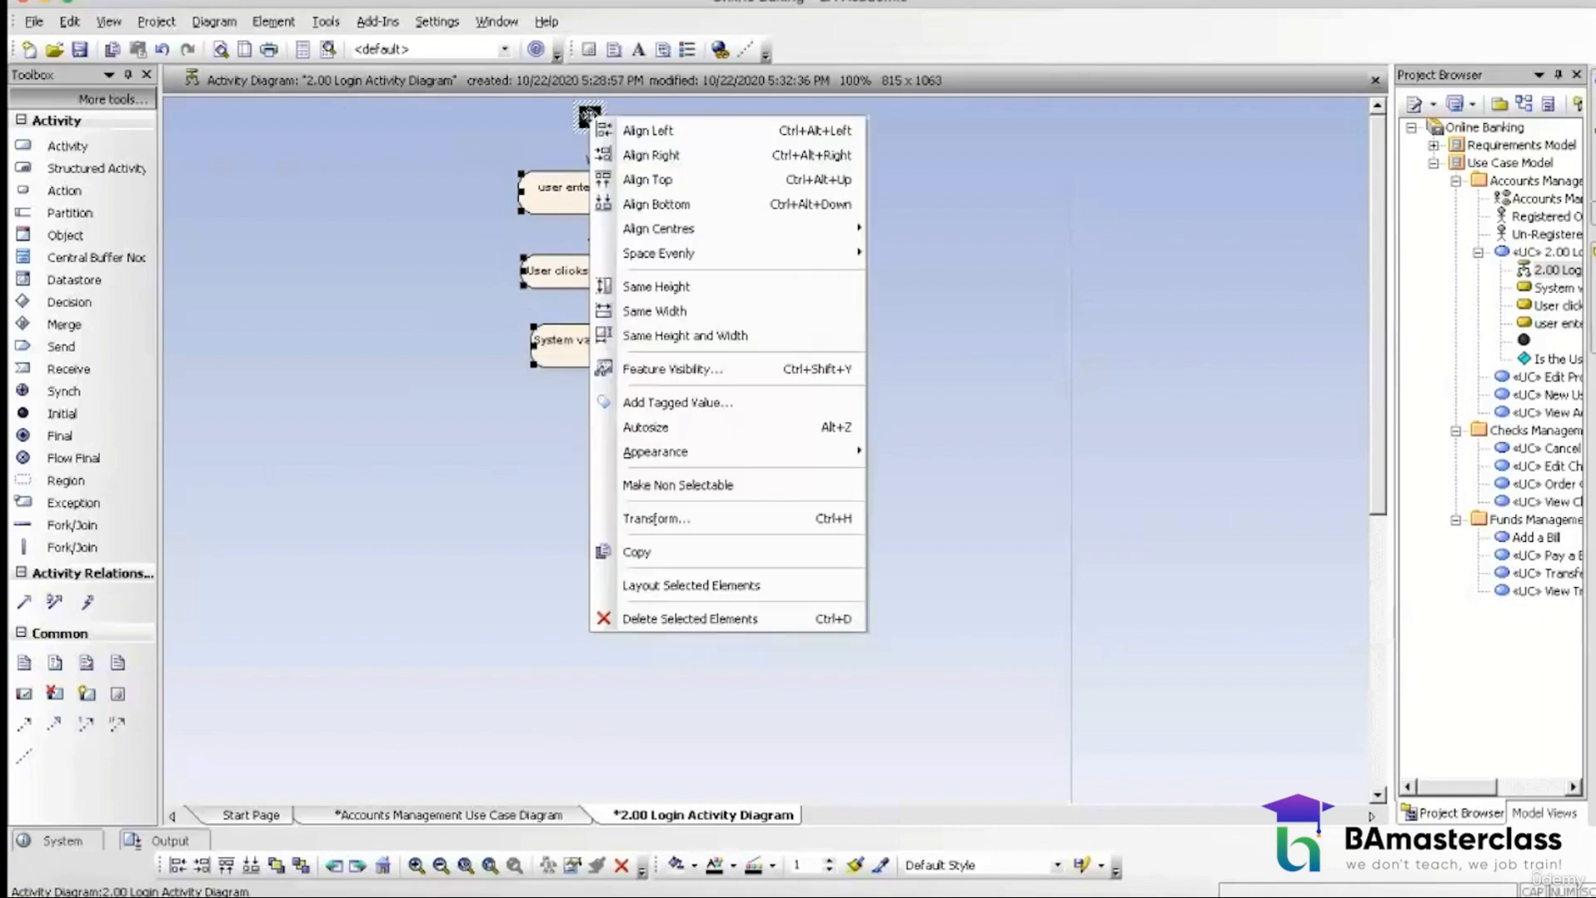
pyautogui.moveTo(810, 231)
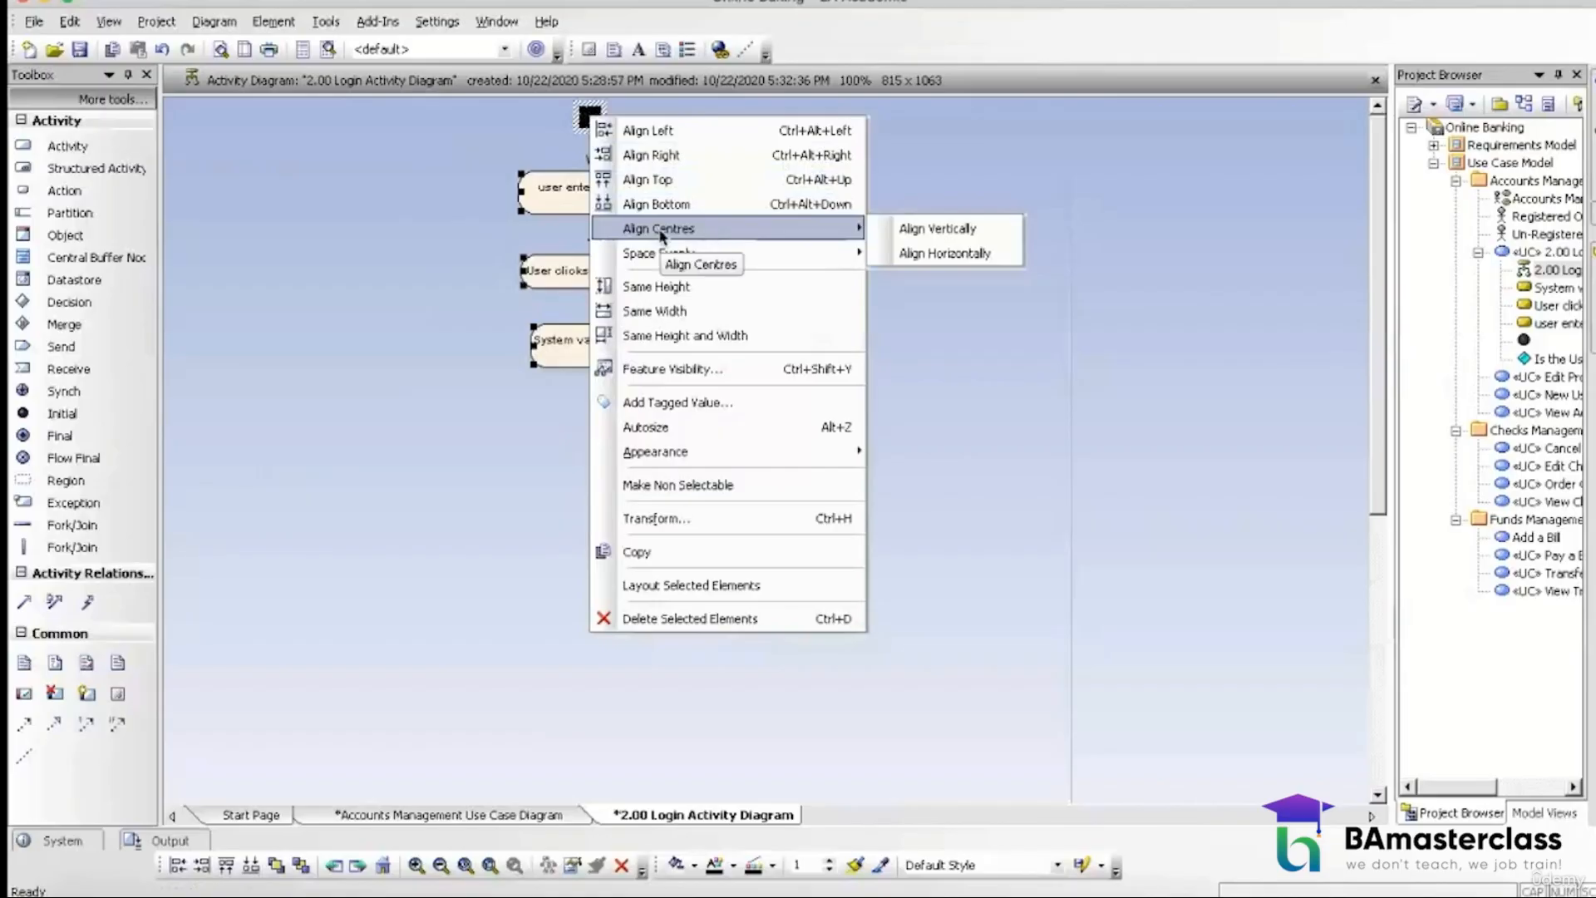
pyautogui.click(922, 235)
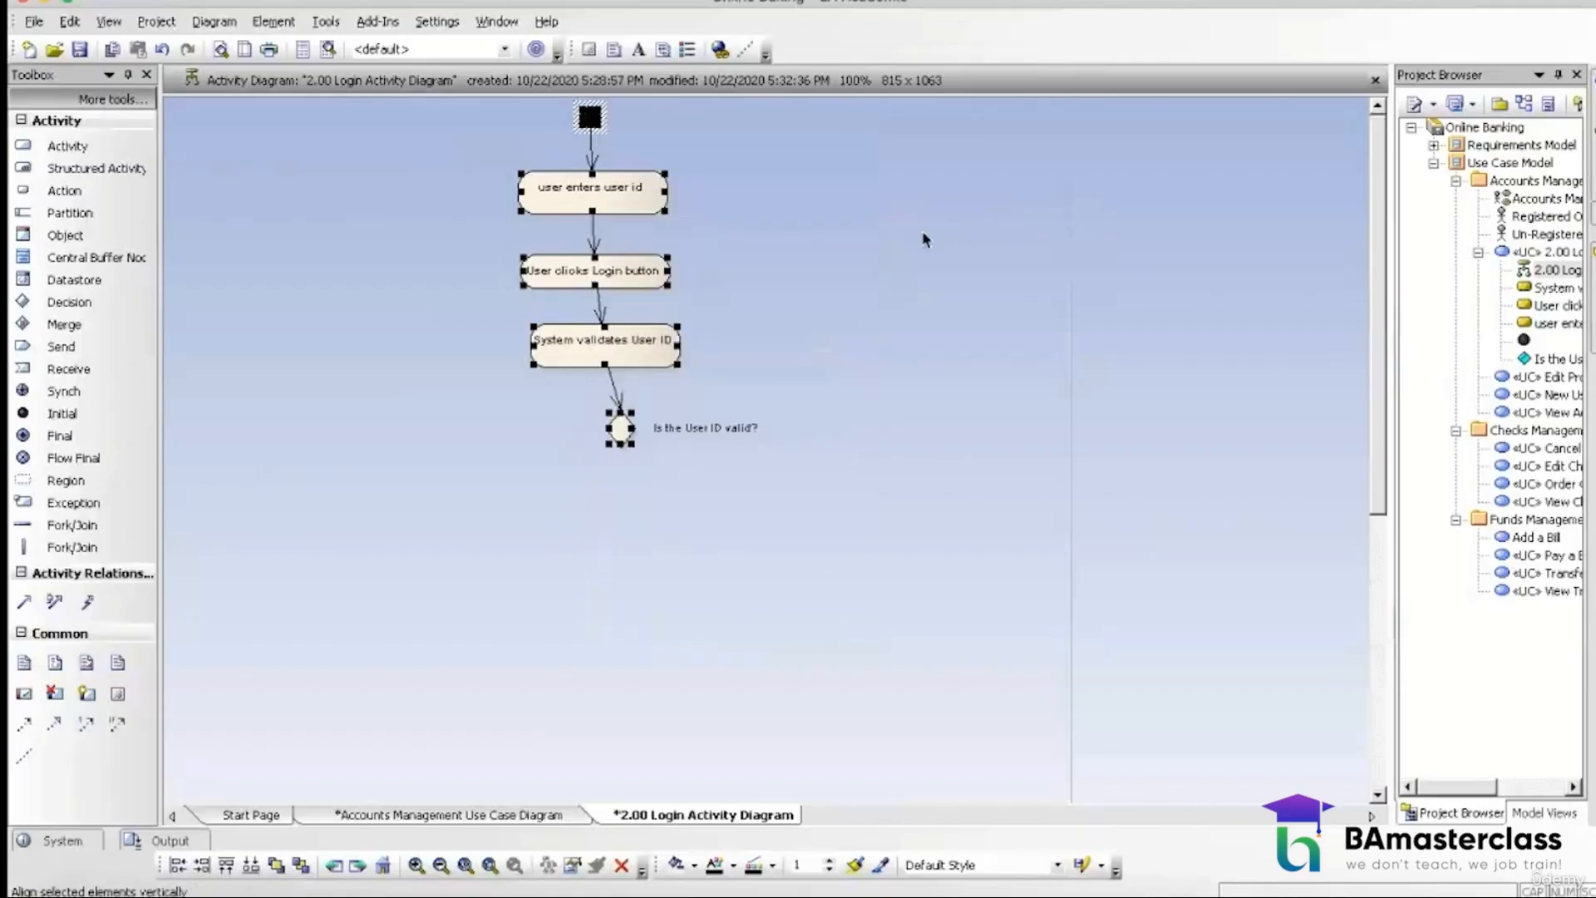
pyautogui.click(921, 231)
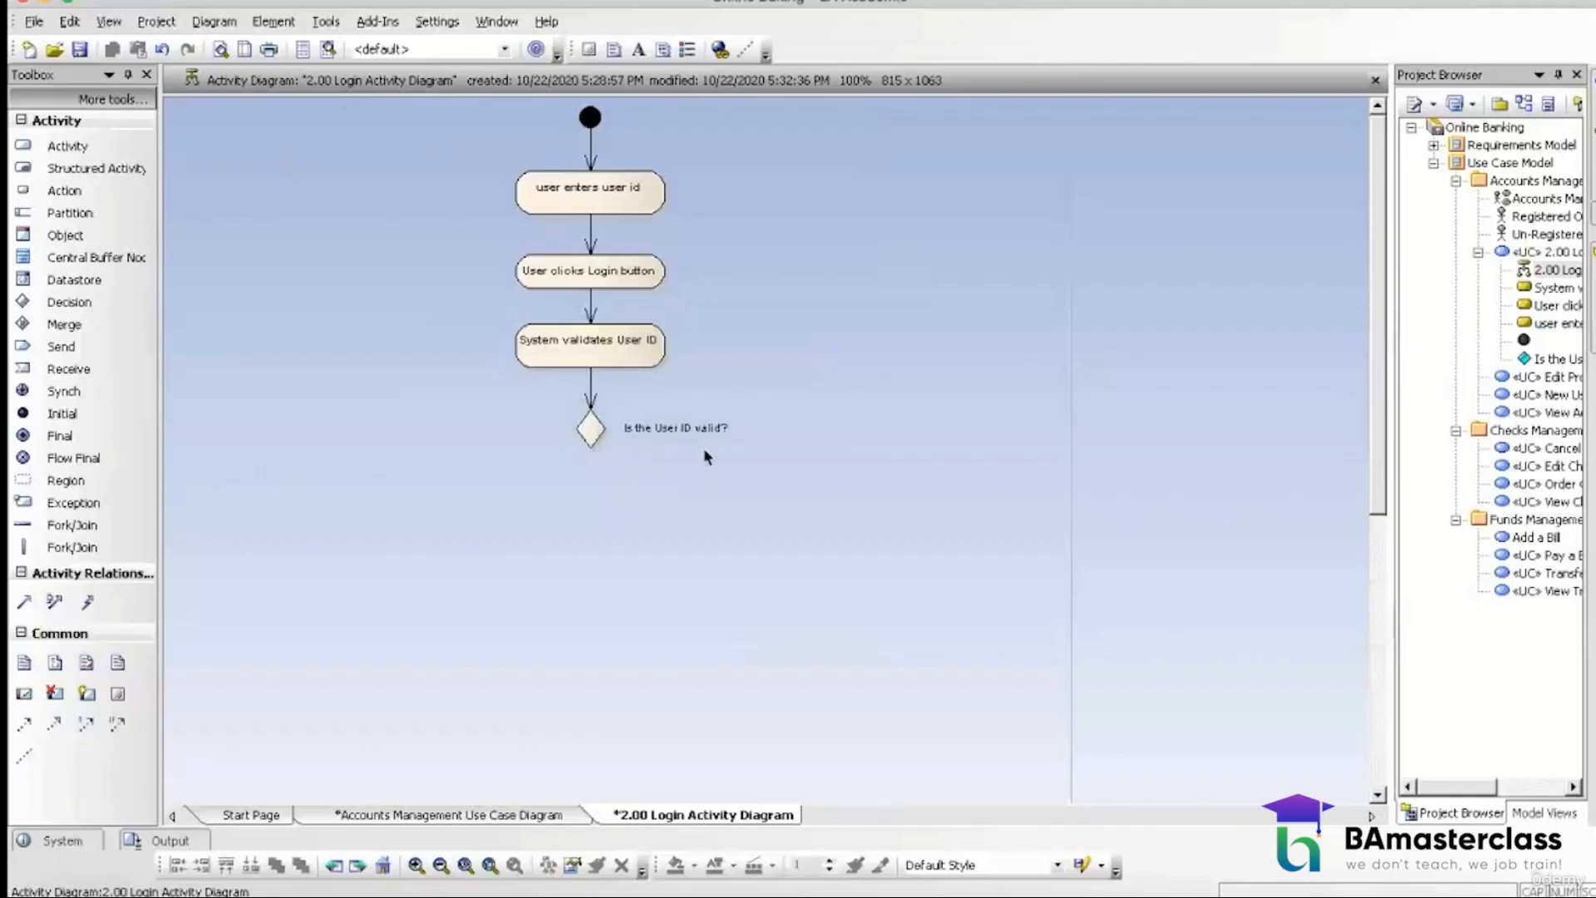
# Step: Add an activity named "system displays password page" beneath the decision, and reduce its height to about 39
pyautogui.click(66, 147)
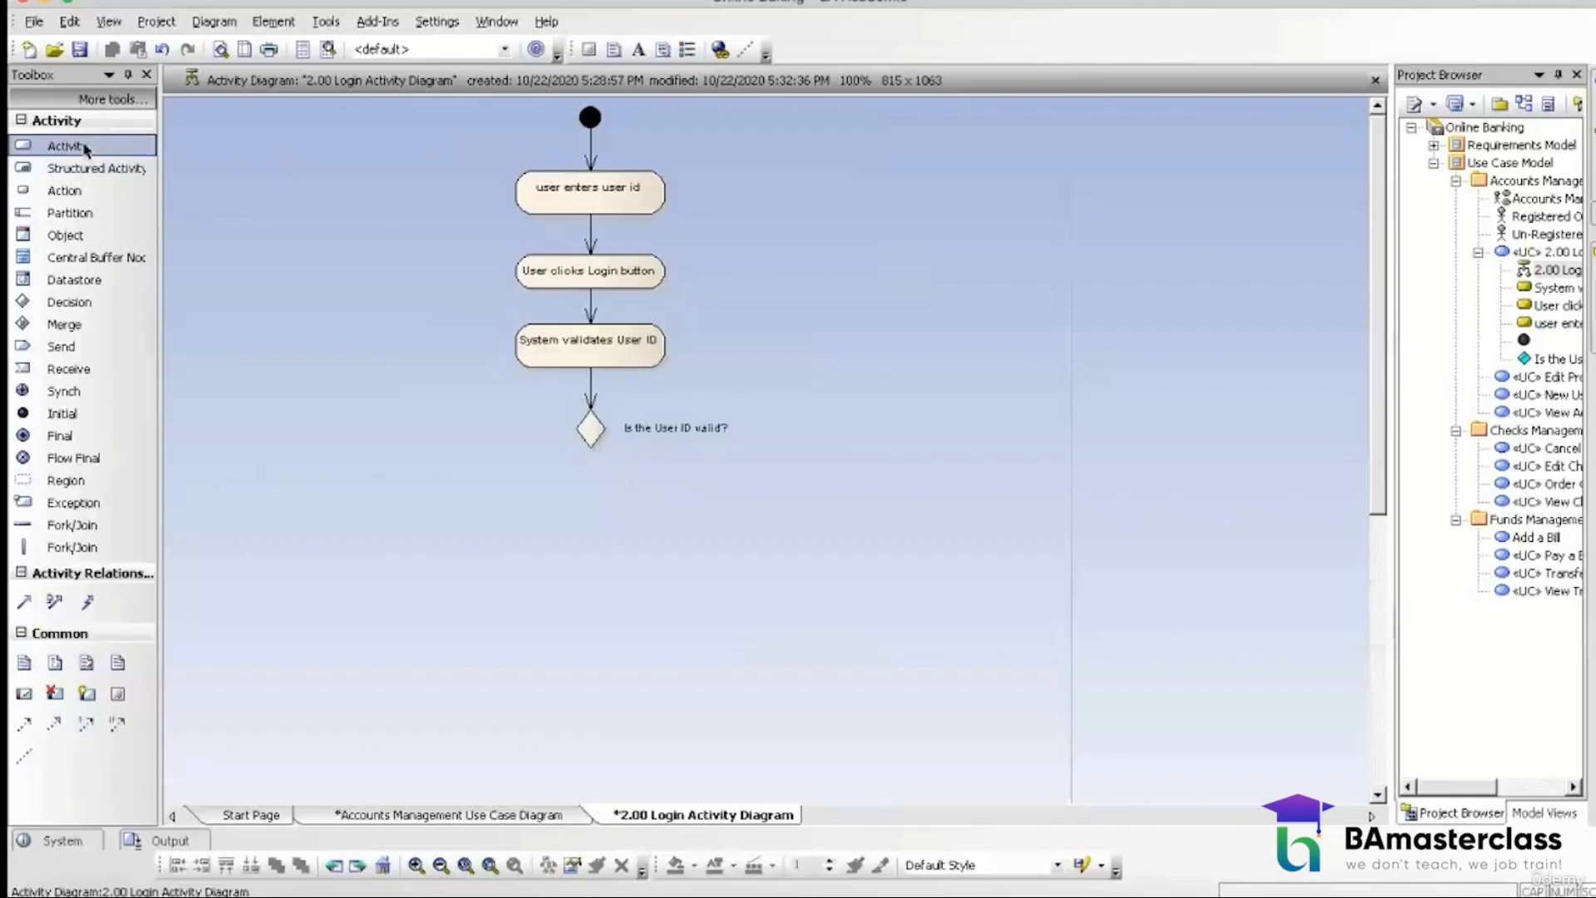
pyautogui.click(582, 495)
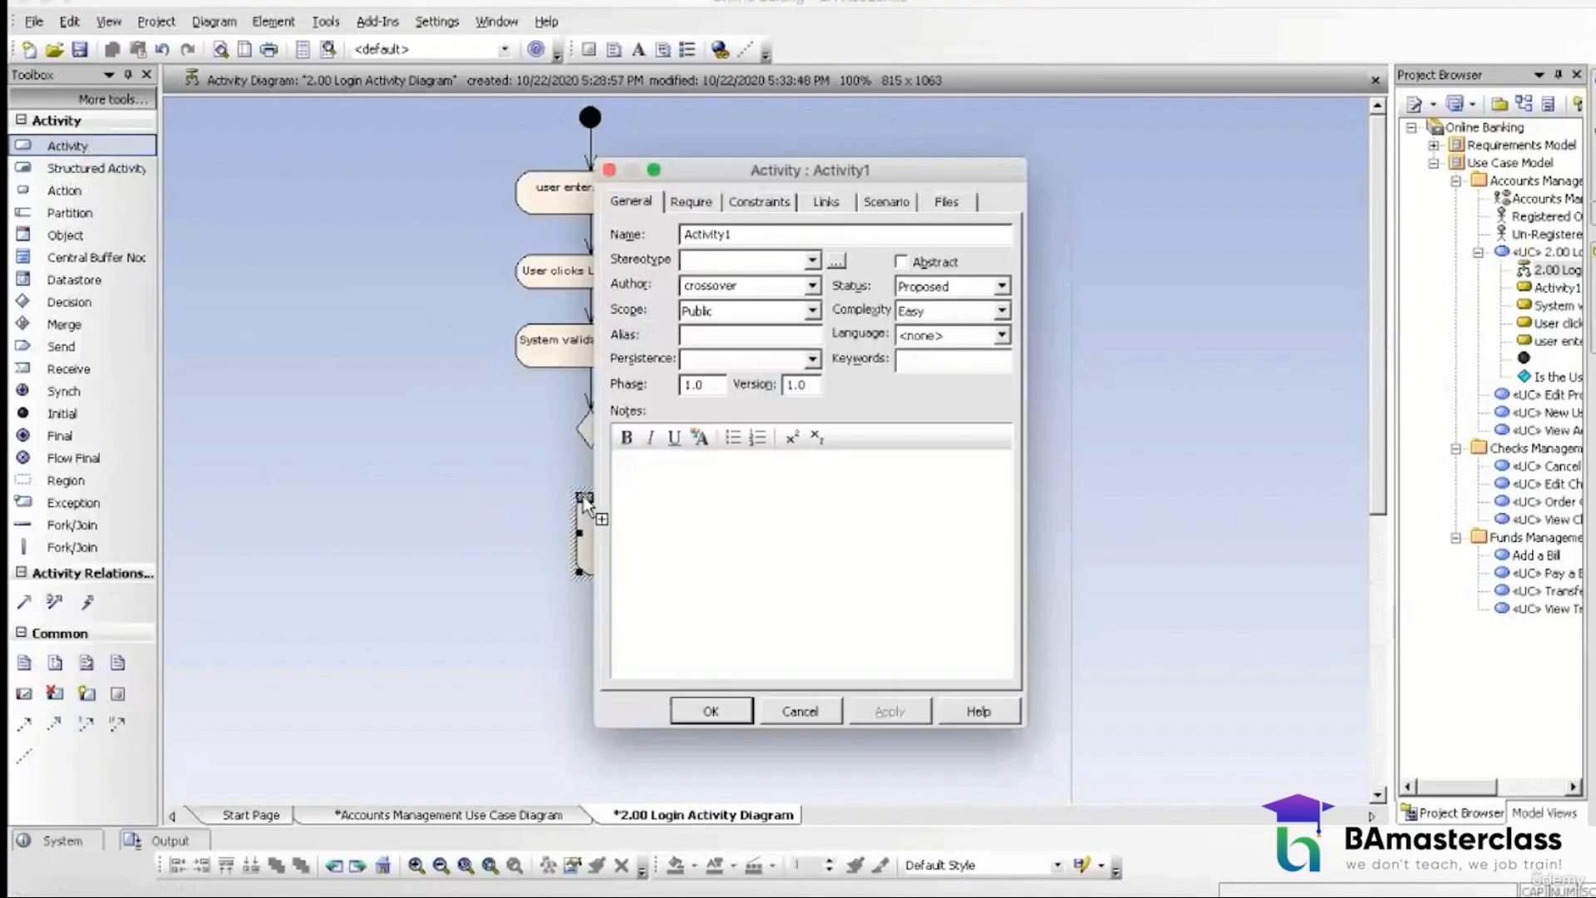
pyautogui.doubleClick(769, 235)
pyautogui.write('sys')
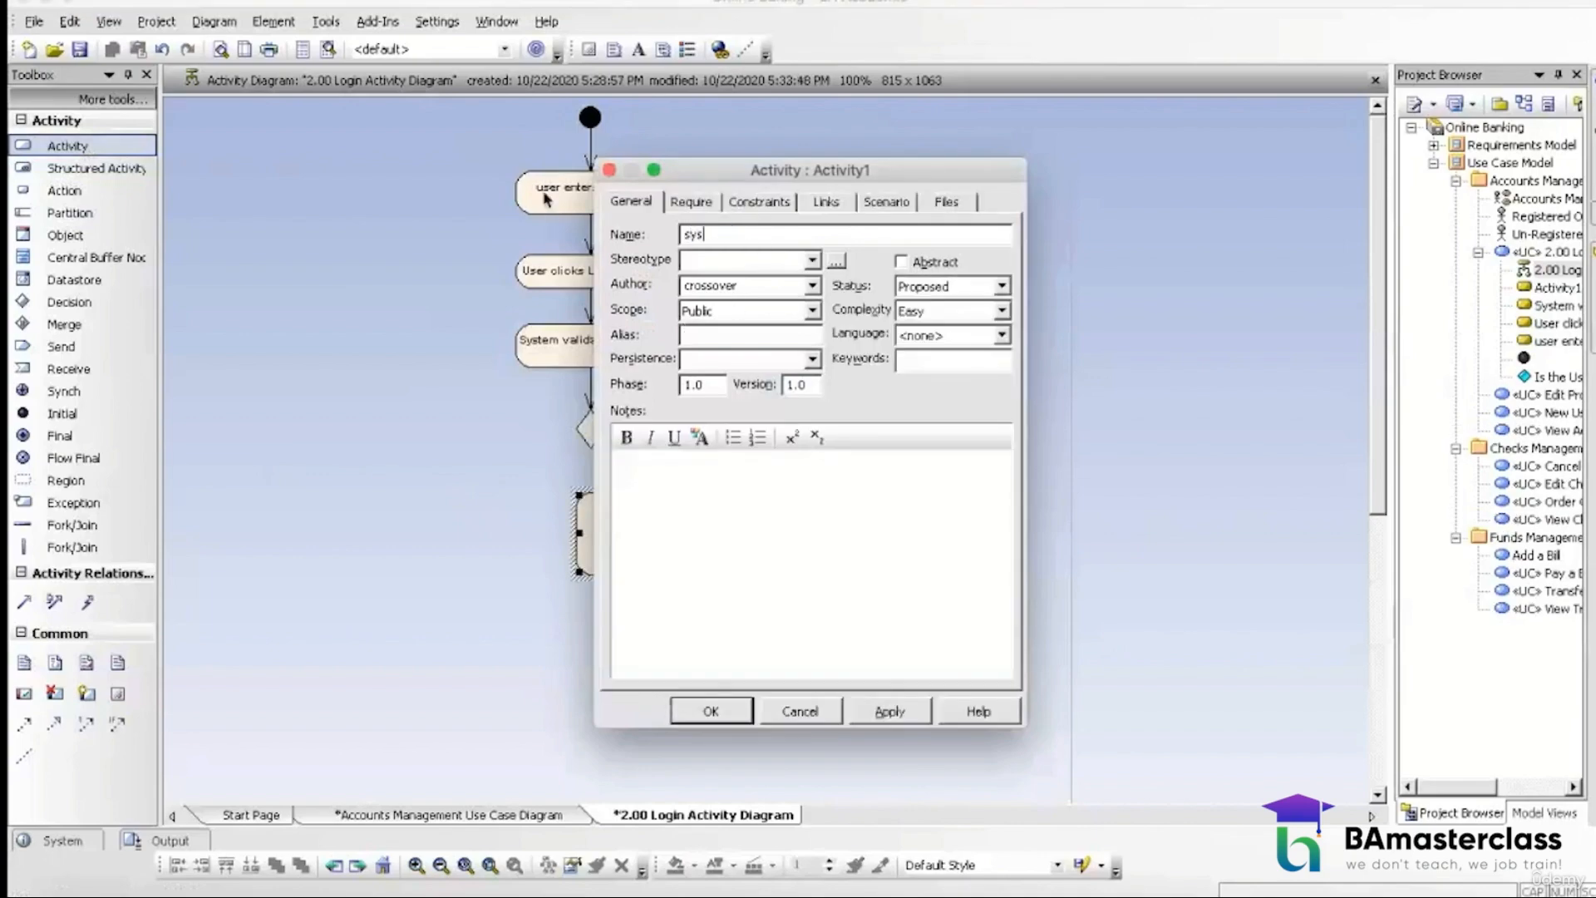
pyautogui.write('tem displays password page')
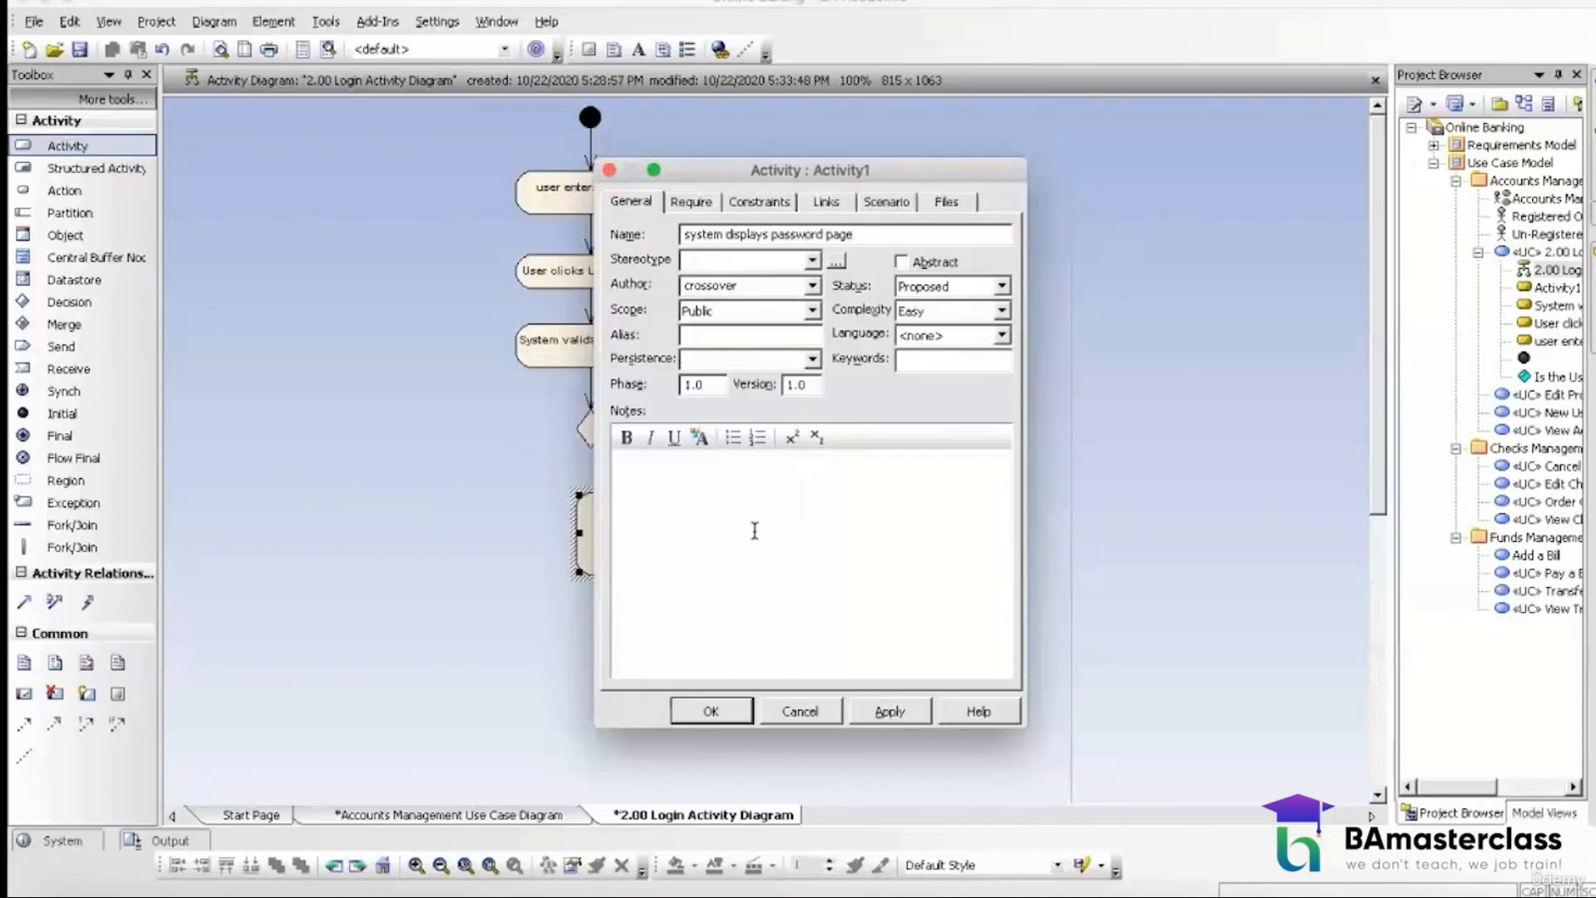
pyautogui.click(716, 709)
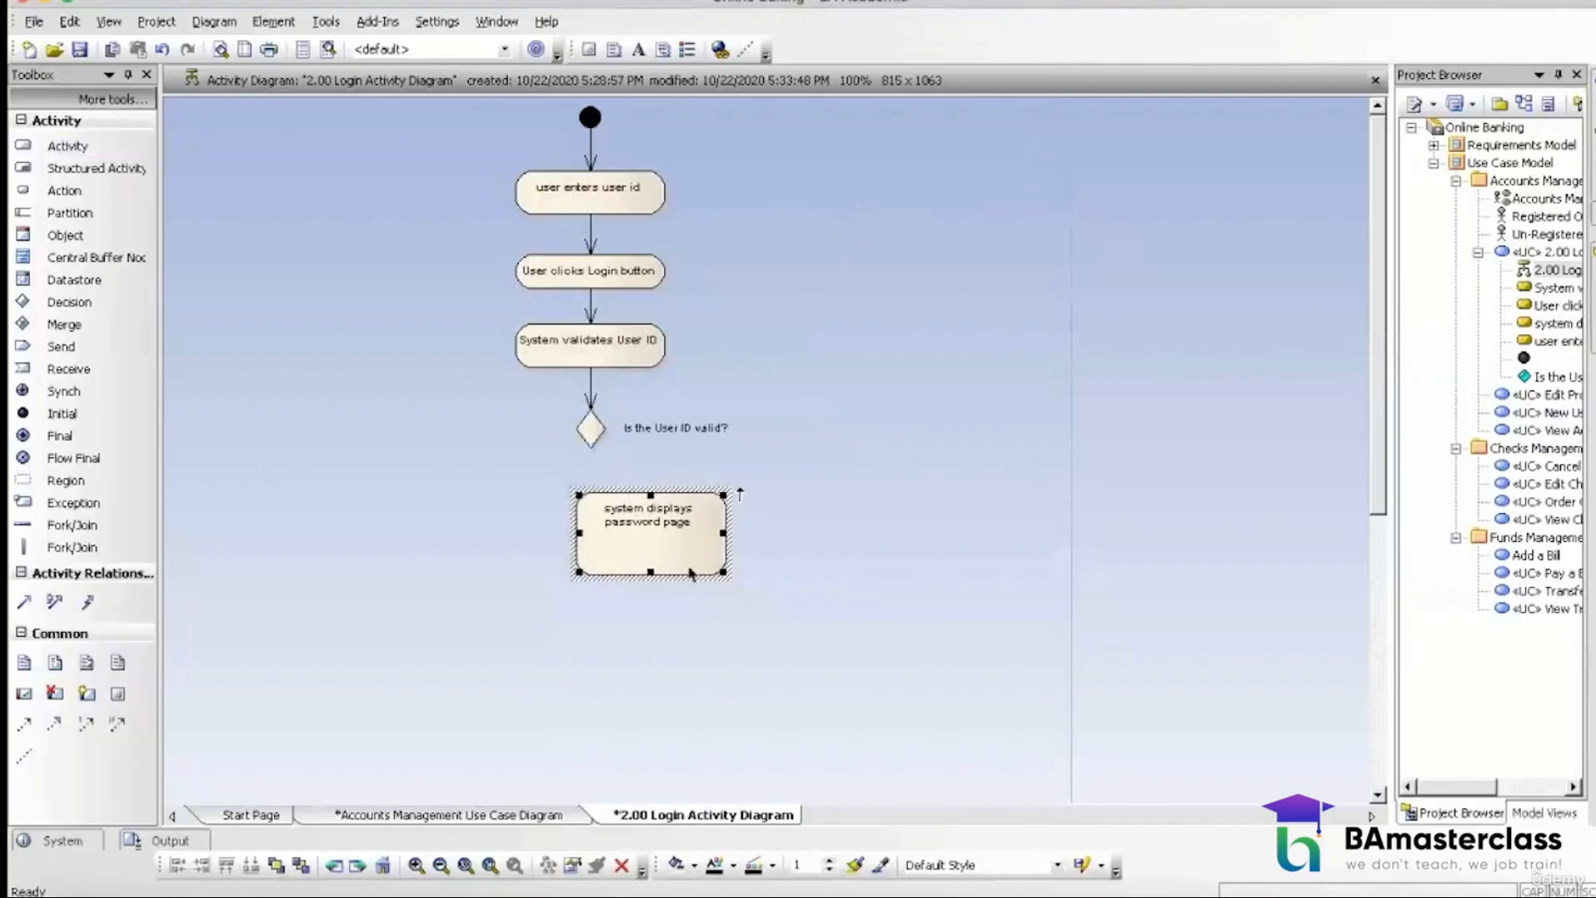
pyautogui.click(662, 556)
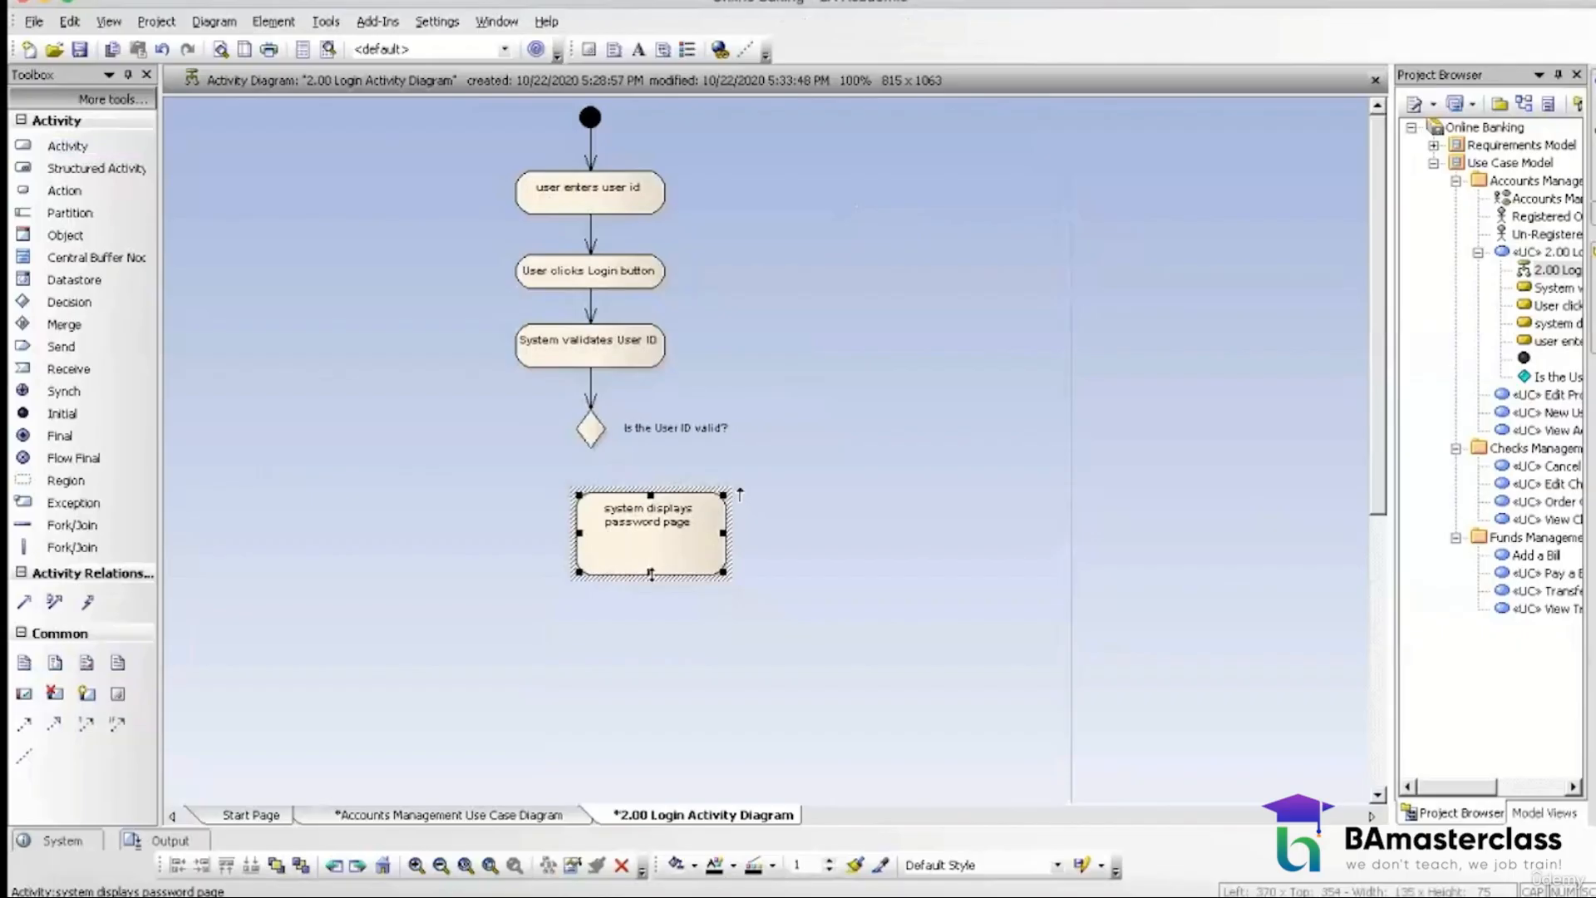
pyautogui.moveTo(651, 573); pyautogui.dragTo(616, 521)
pyautogui.click(432, 481)
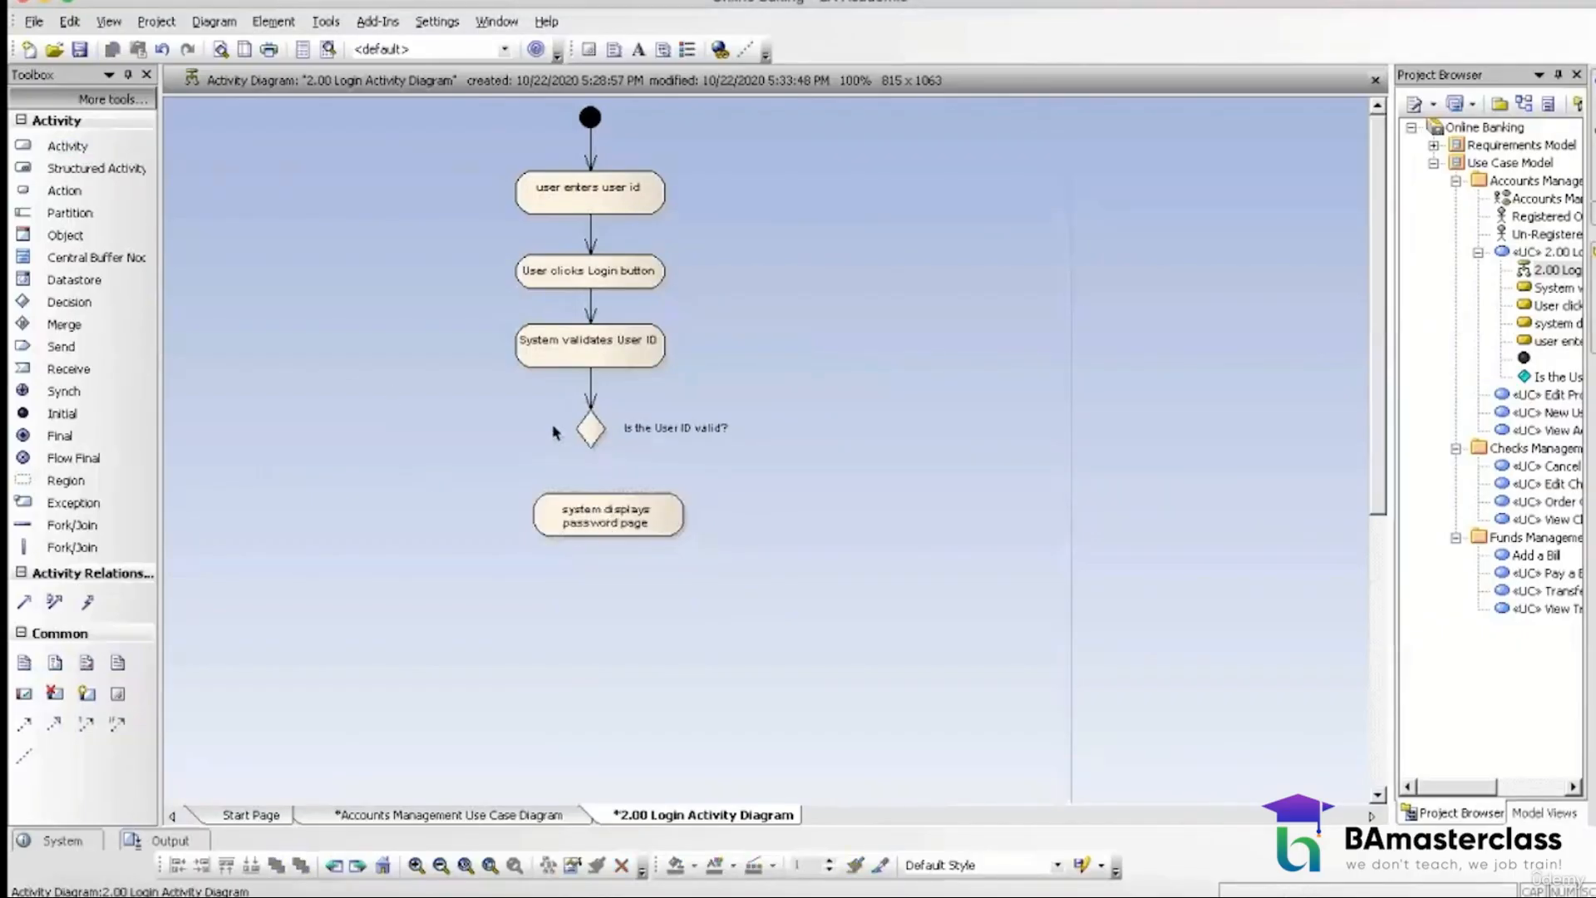
pyautogui.click(592, 430)
pyautogui.moveTo(618, 413); pyautogui.dragTo(615, 509)
pyautogui.moveTo(640, 56)
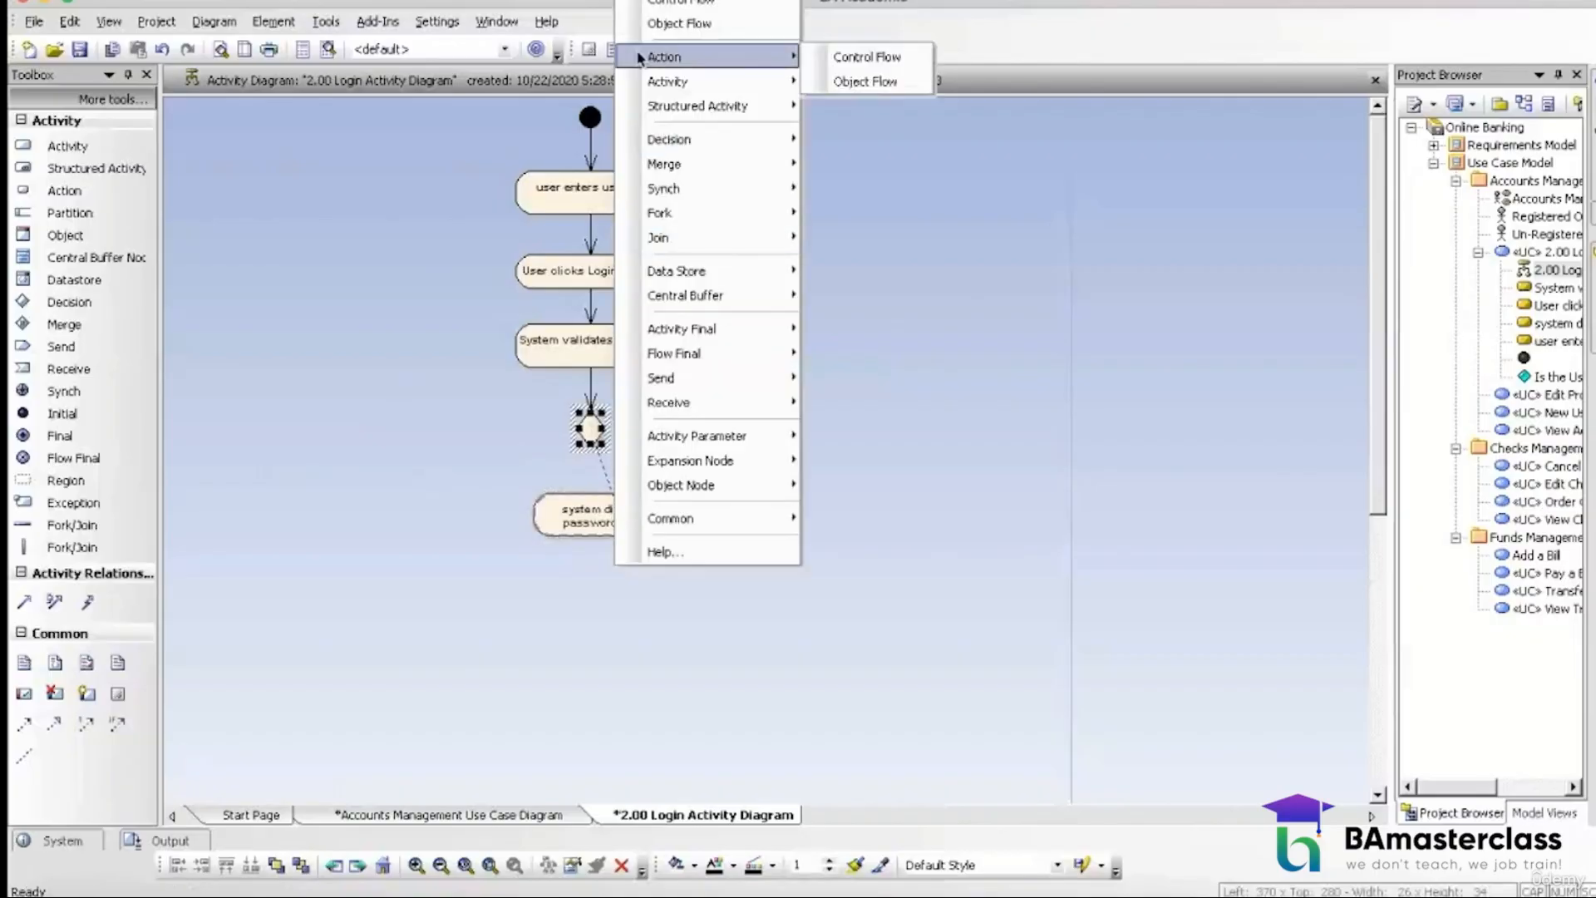
pyautogui.click(962, 482)
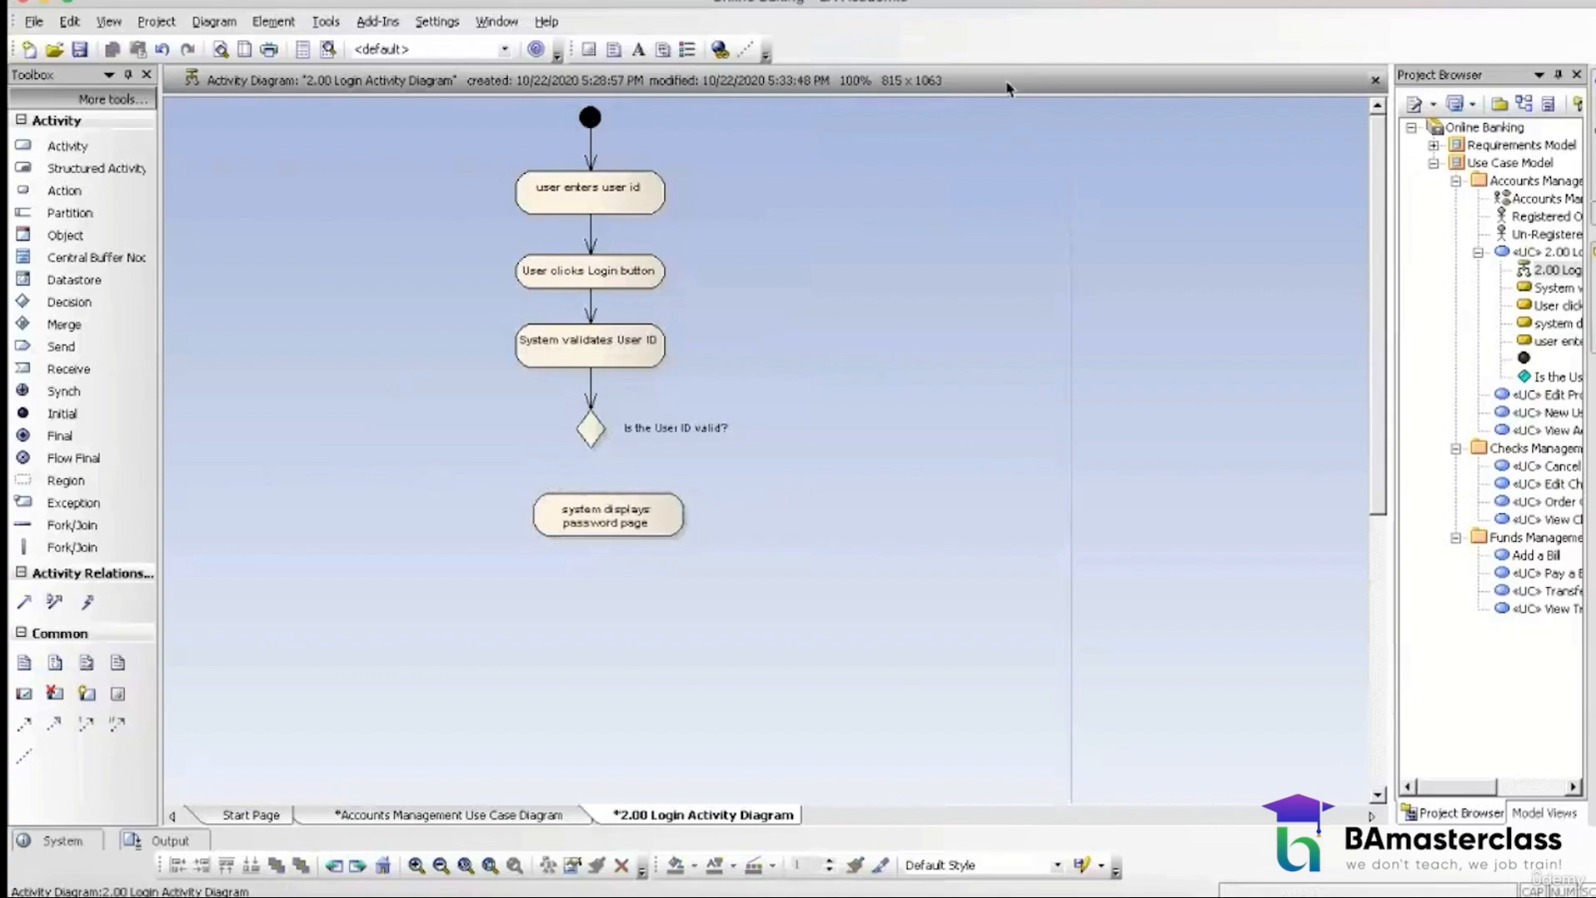
# Step: Connect the "Is the User ID valid?" decision to "system displays password page" with a control flow, and shift that activity slightly down and left
pyautogui.click(590, 429)
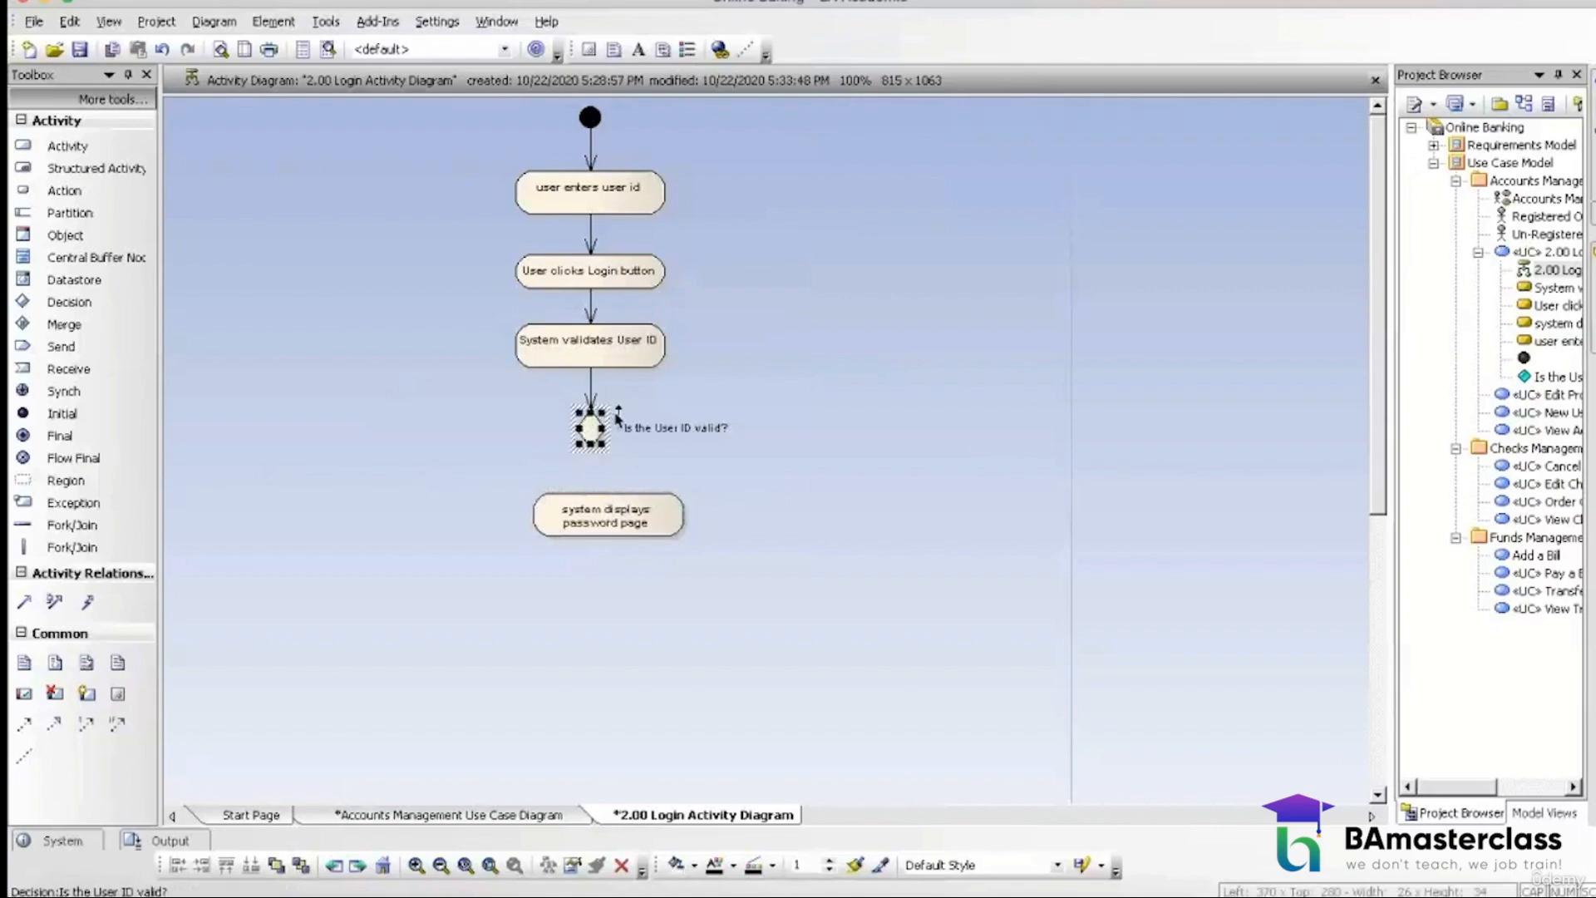
pyautogui.moveTo(618, 415); pyautogui.dragTo(625, 520)
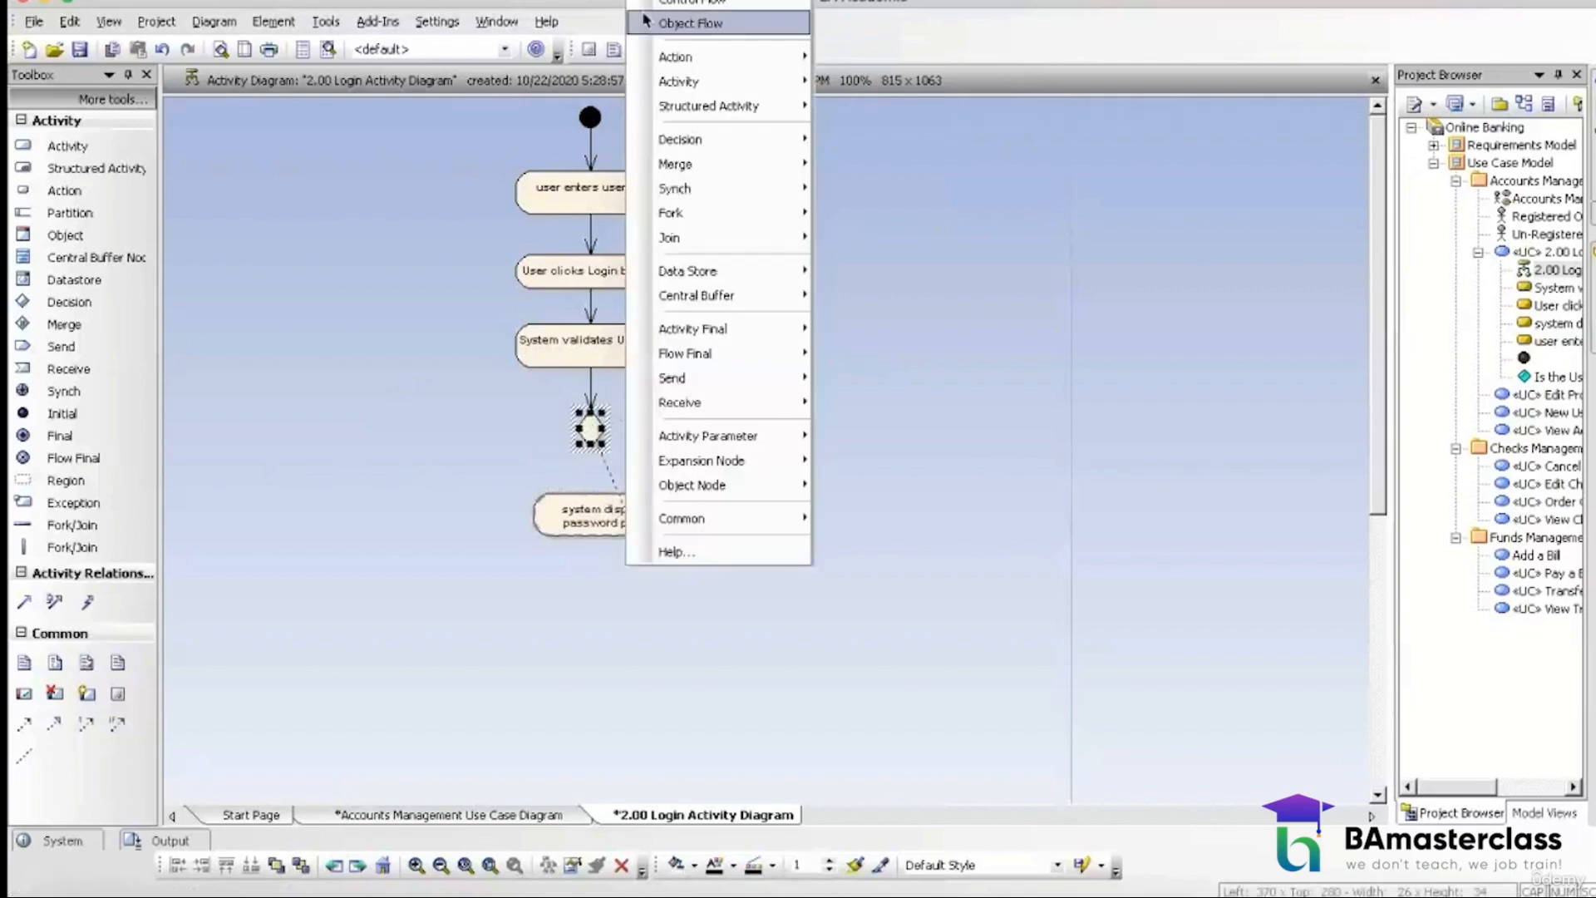
pyautogui.click(646, 4)
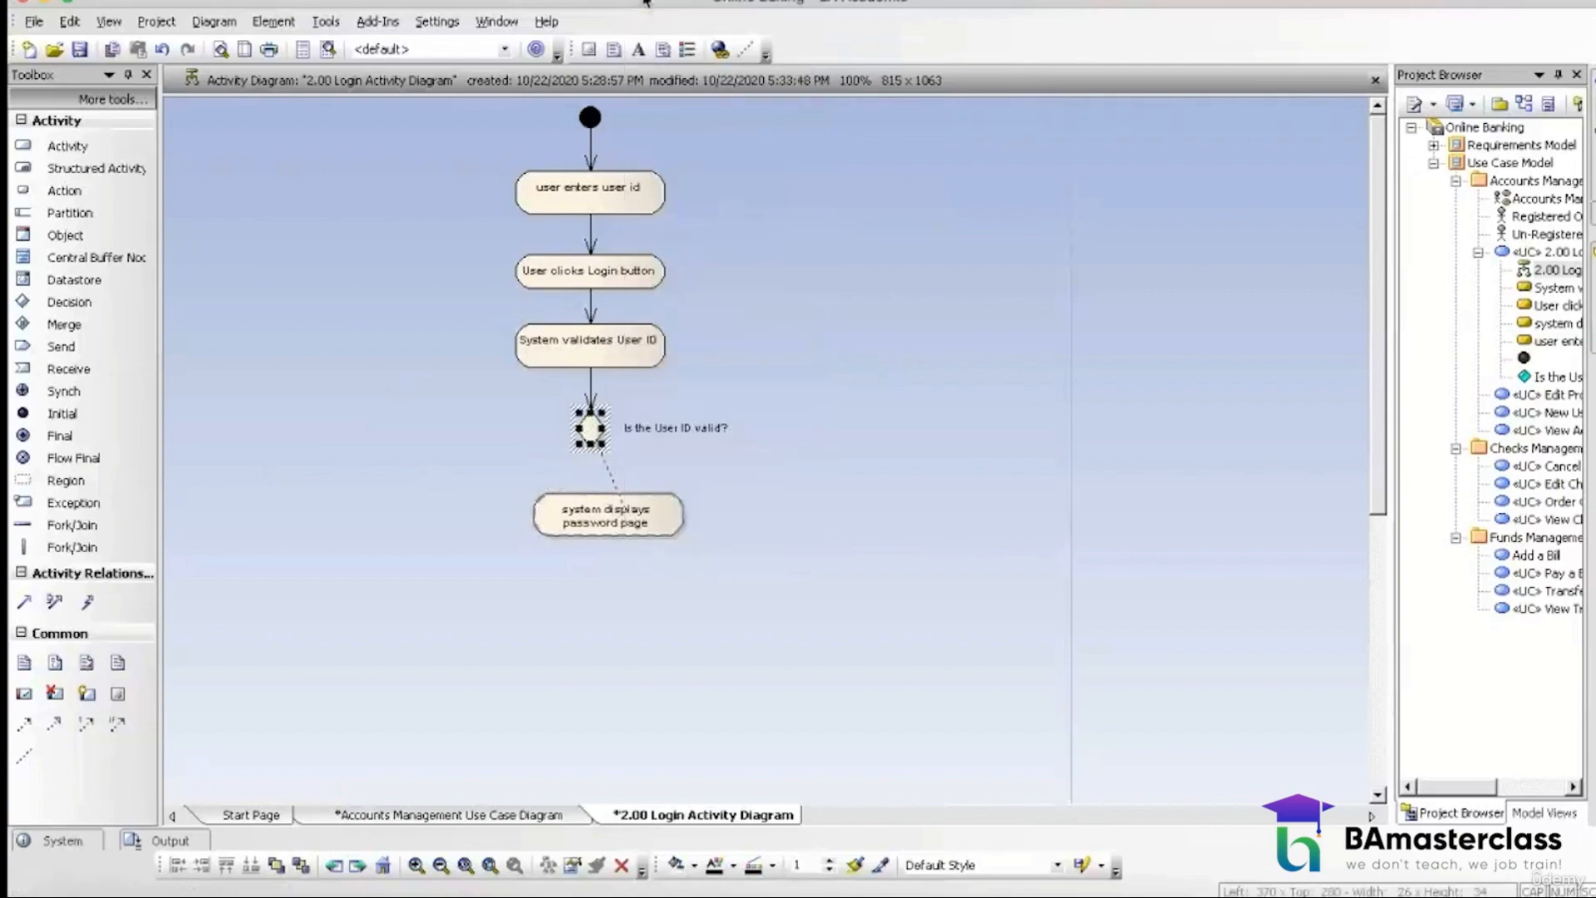
pyautogui.click(598, 519)
pyautogui.moveTo(597, 519); pyautogui.dragTo(596, 522)
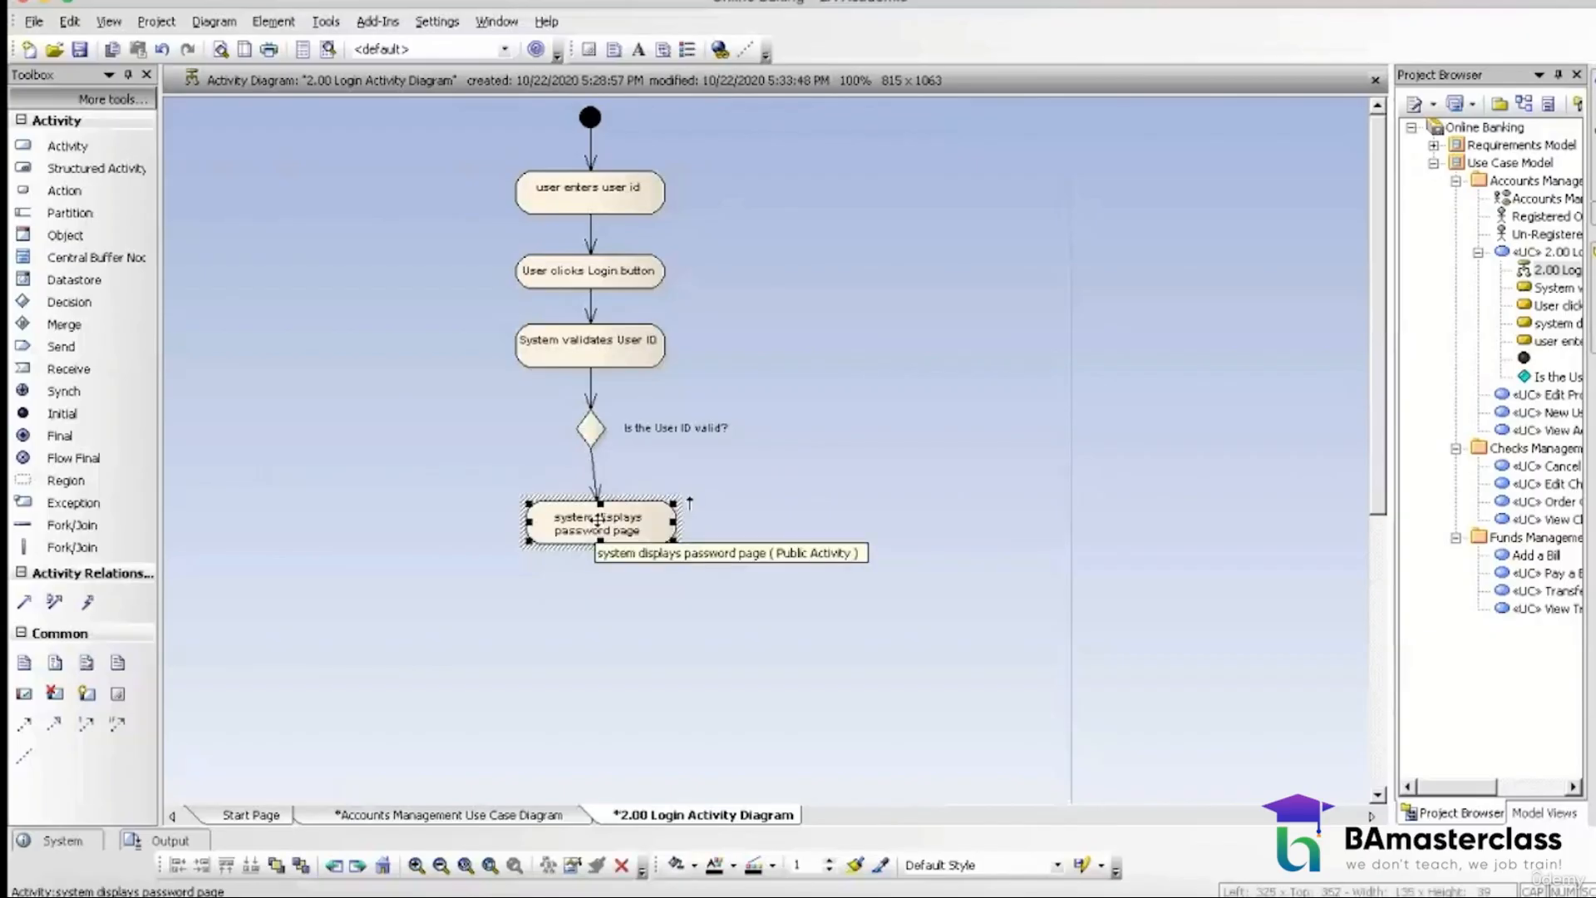
# Step: Name the control flow from the "Is the User ID valid?" decision "Yes", and move its label slightly up along the flow
pyautogui.click(592, 464)
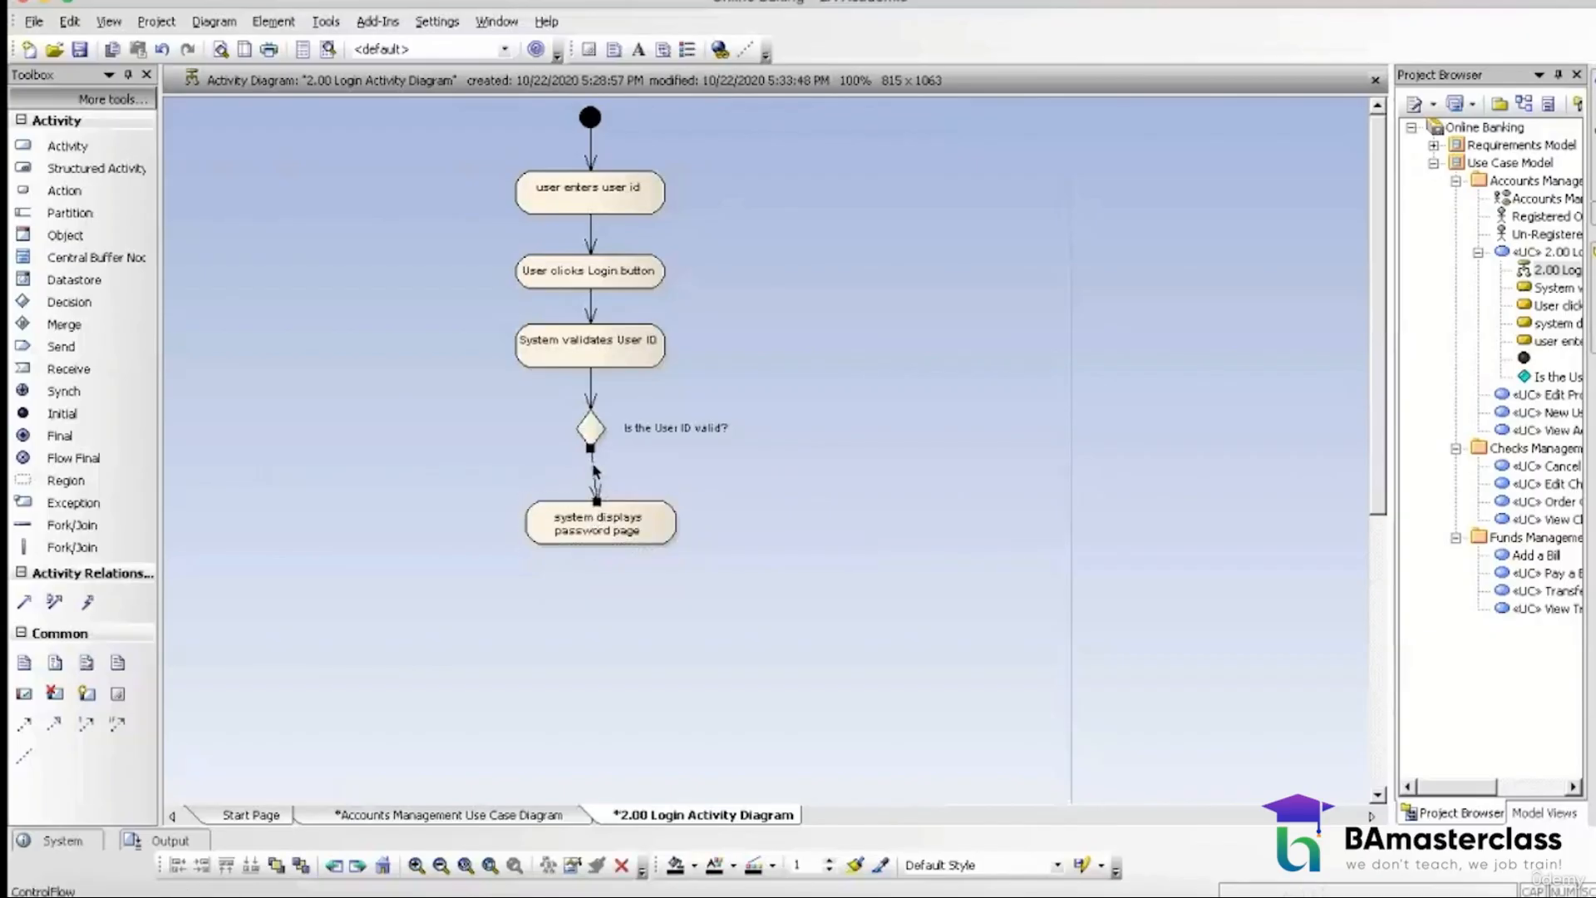
pyautogui.doubleClick(592, 463)
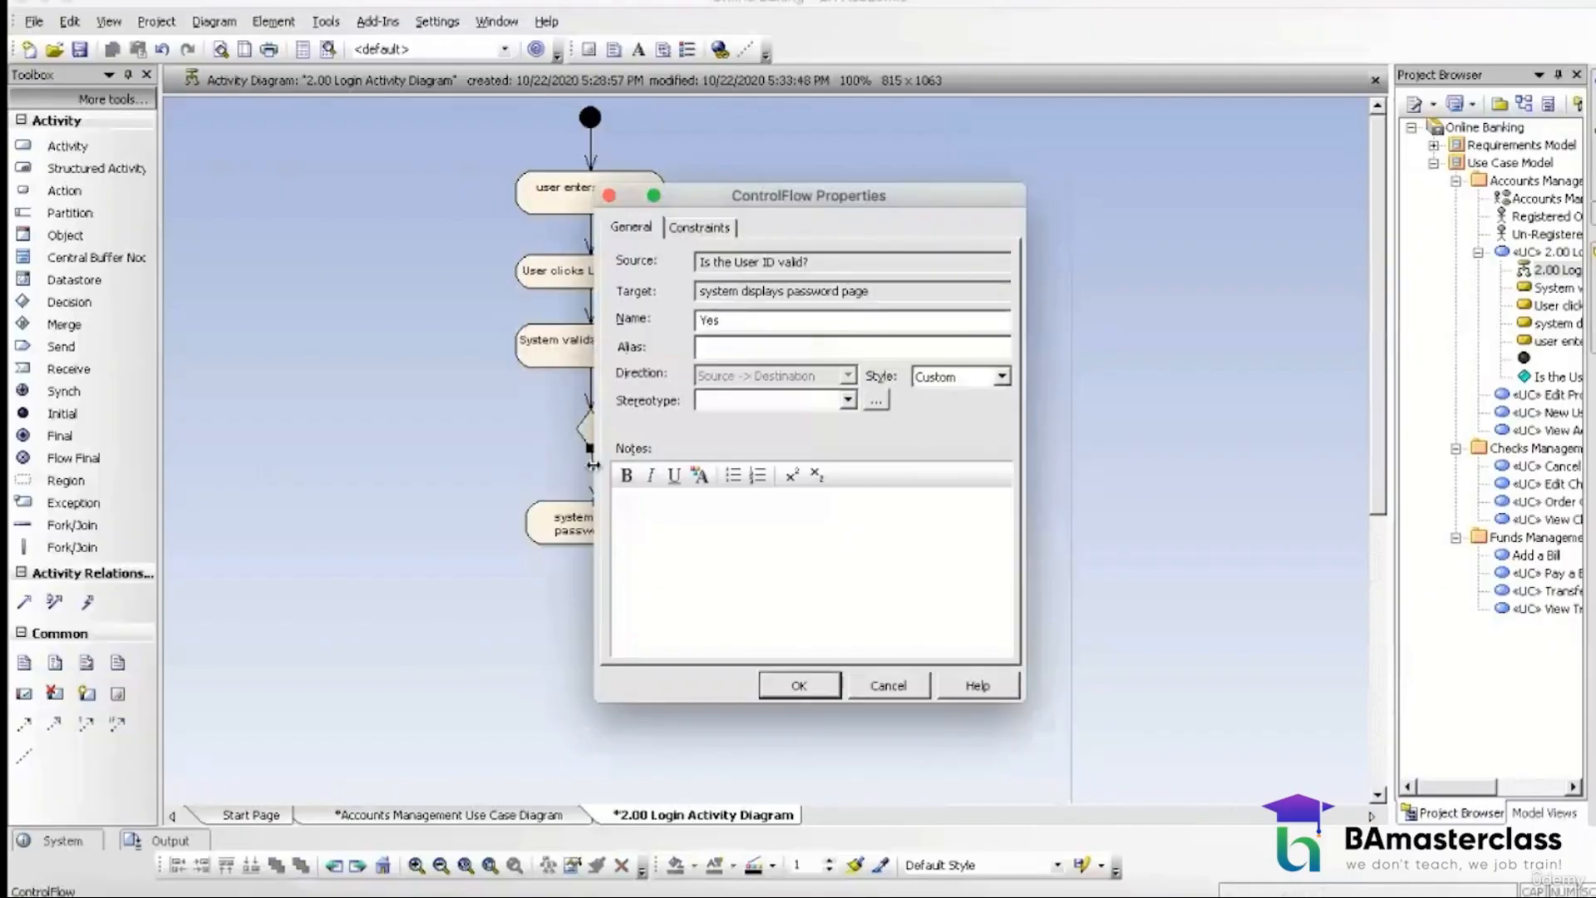
pyautogui.click(807, 694)
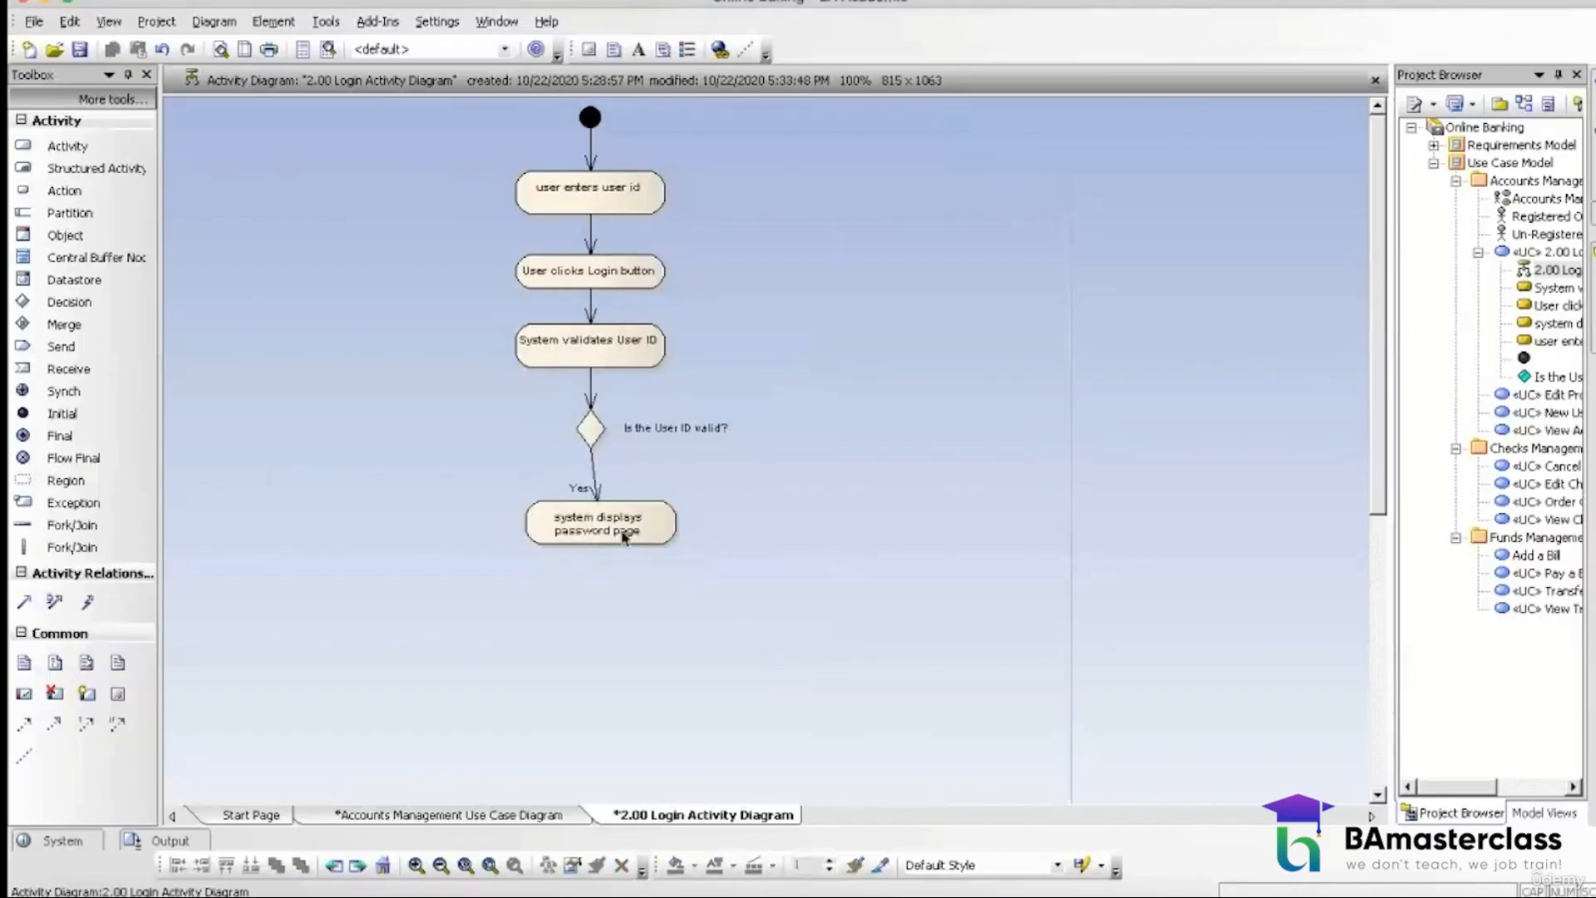
pyautogui.moveTo(582, 491); pyautogui.dragTo(579, 475)
# Step: Add an activity named "User enters Password" beneath "system displays password page", with its height reduced to about 36
pyautogui.click(63, 147)
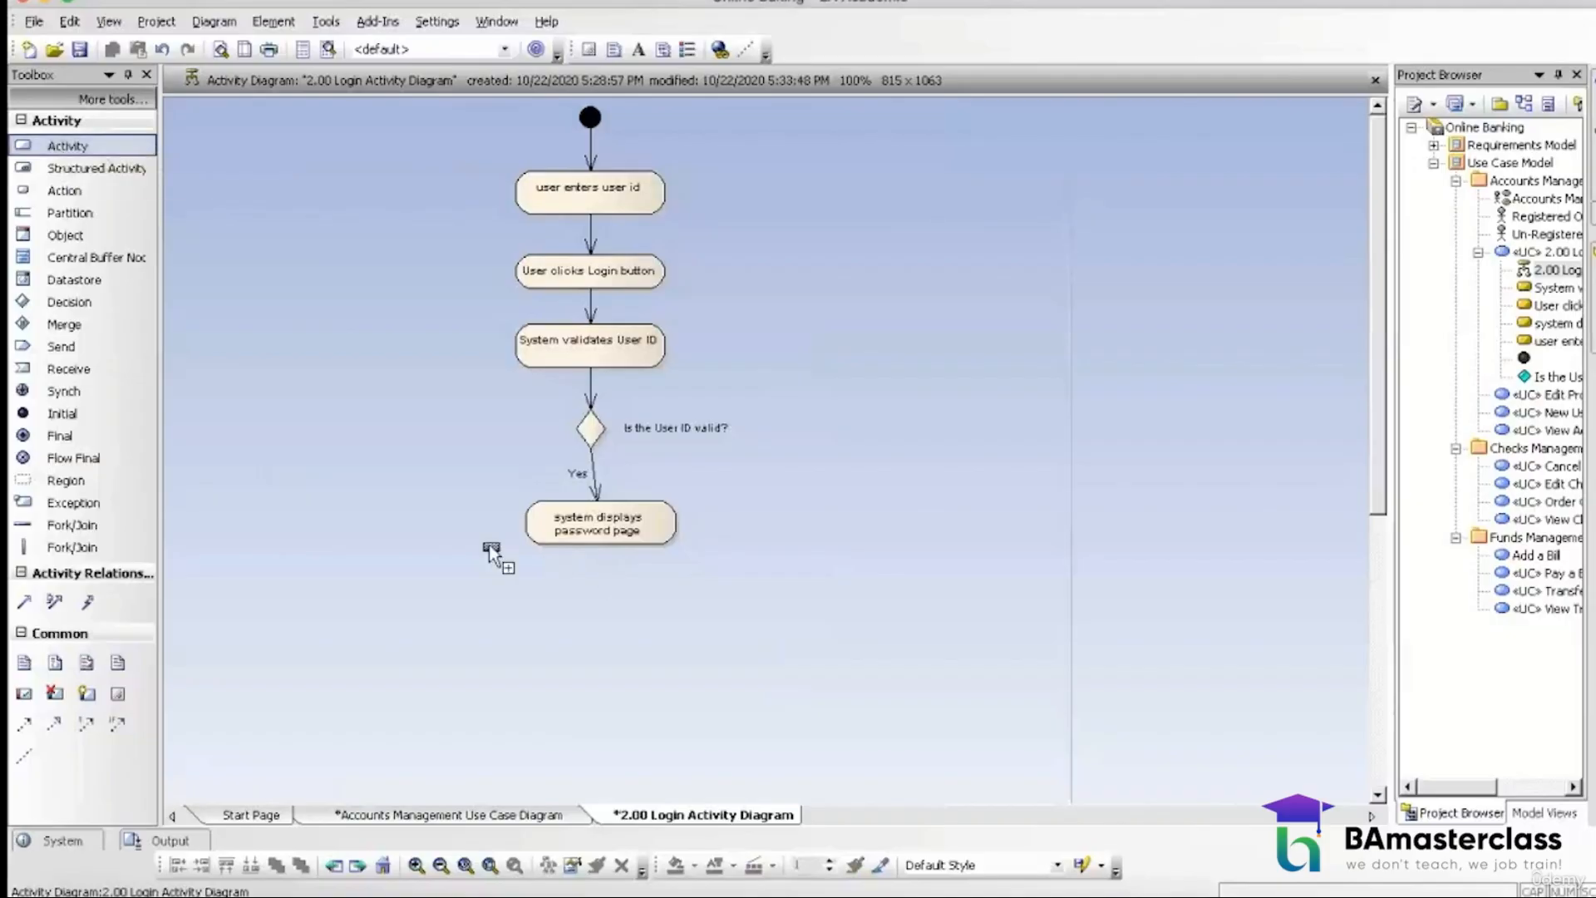
pyautogui.click(599, 592)
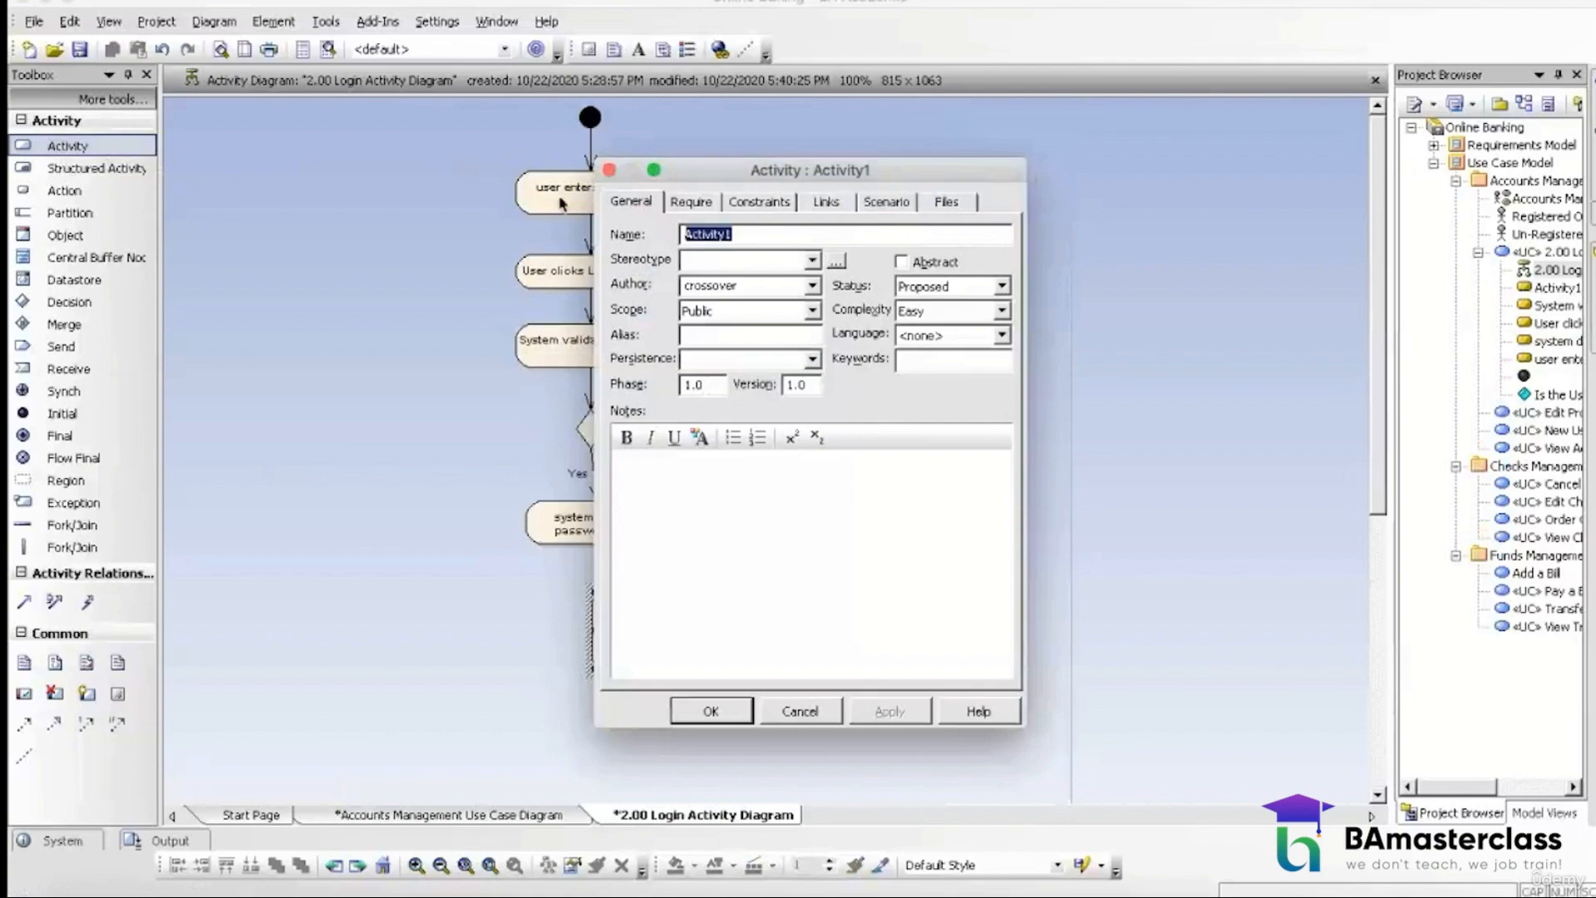
pyautogui.write('U')
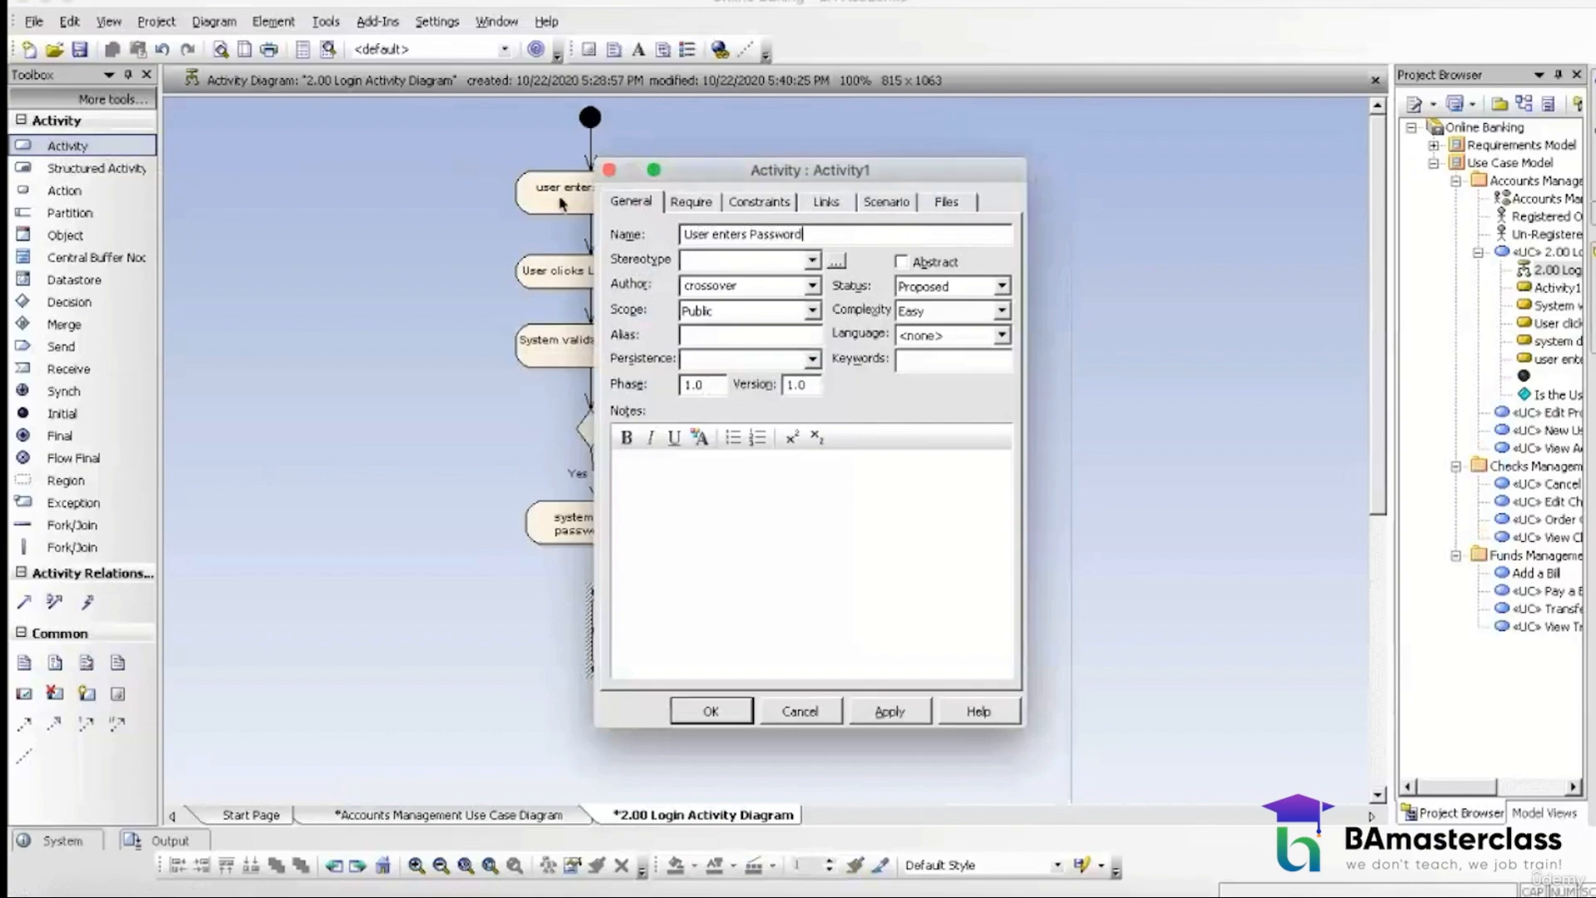
pyautogui.write('ser enters Password')
pyautogui.click(715, 711)
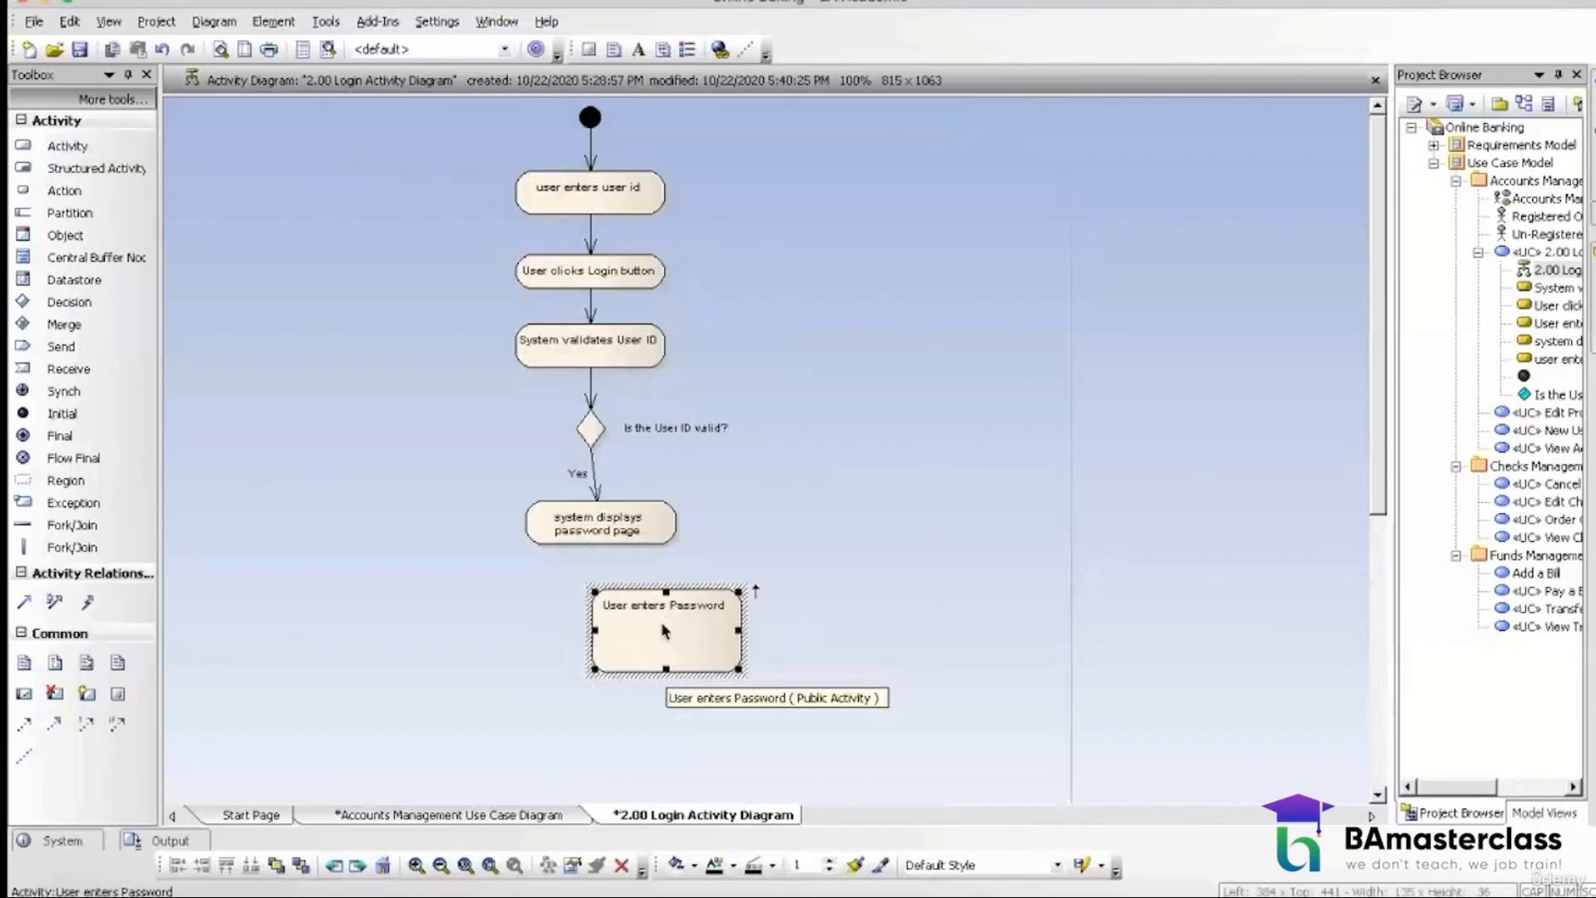
pyautogui.moveTo(665, 630); pyautogui.dragTo(612, 619)
# Step: Connect "system displays password page" to "User enters Password" with a control flow
pyautogui.click(622, 523)
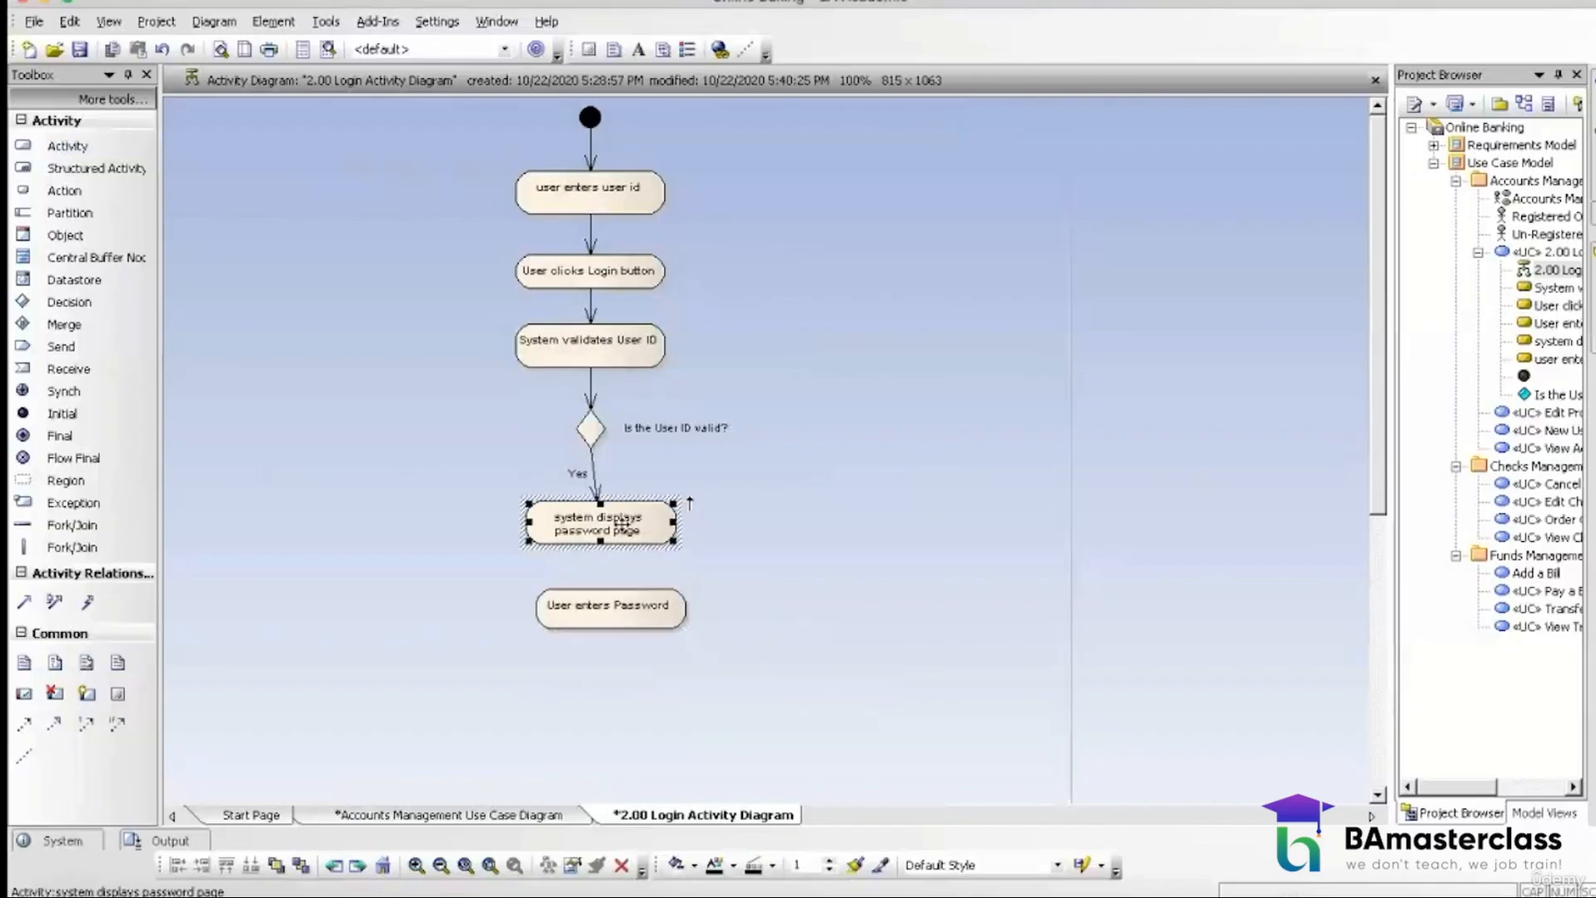
pyautogui.moveTo(689, 503); pyautogui.dragTo(603, 630)
pyautogui.click(665, 22)
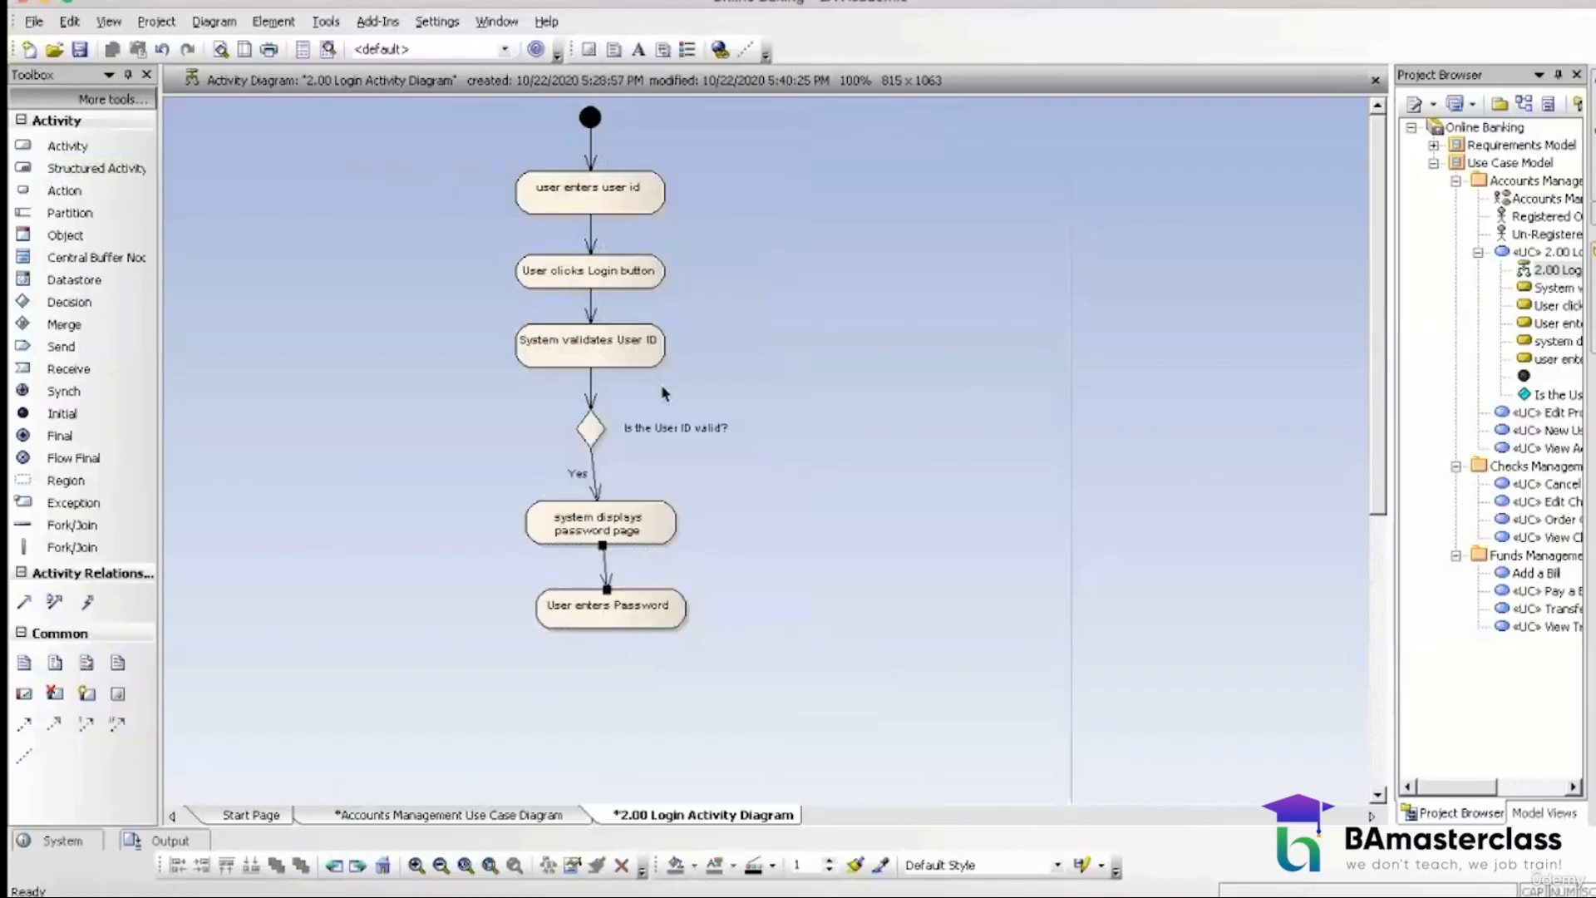
# Step: Add an activity named "User clicks 'Login' button" beneath "User enters Password", with its height reduced to about 29
pyautogui.click(66, 147)
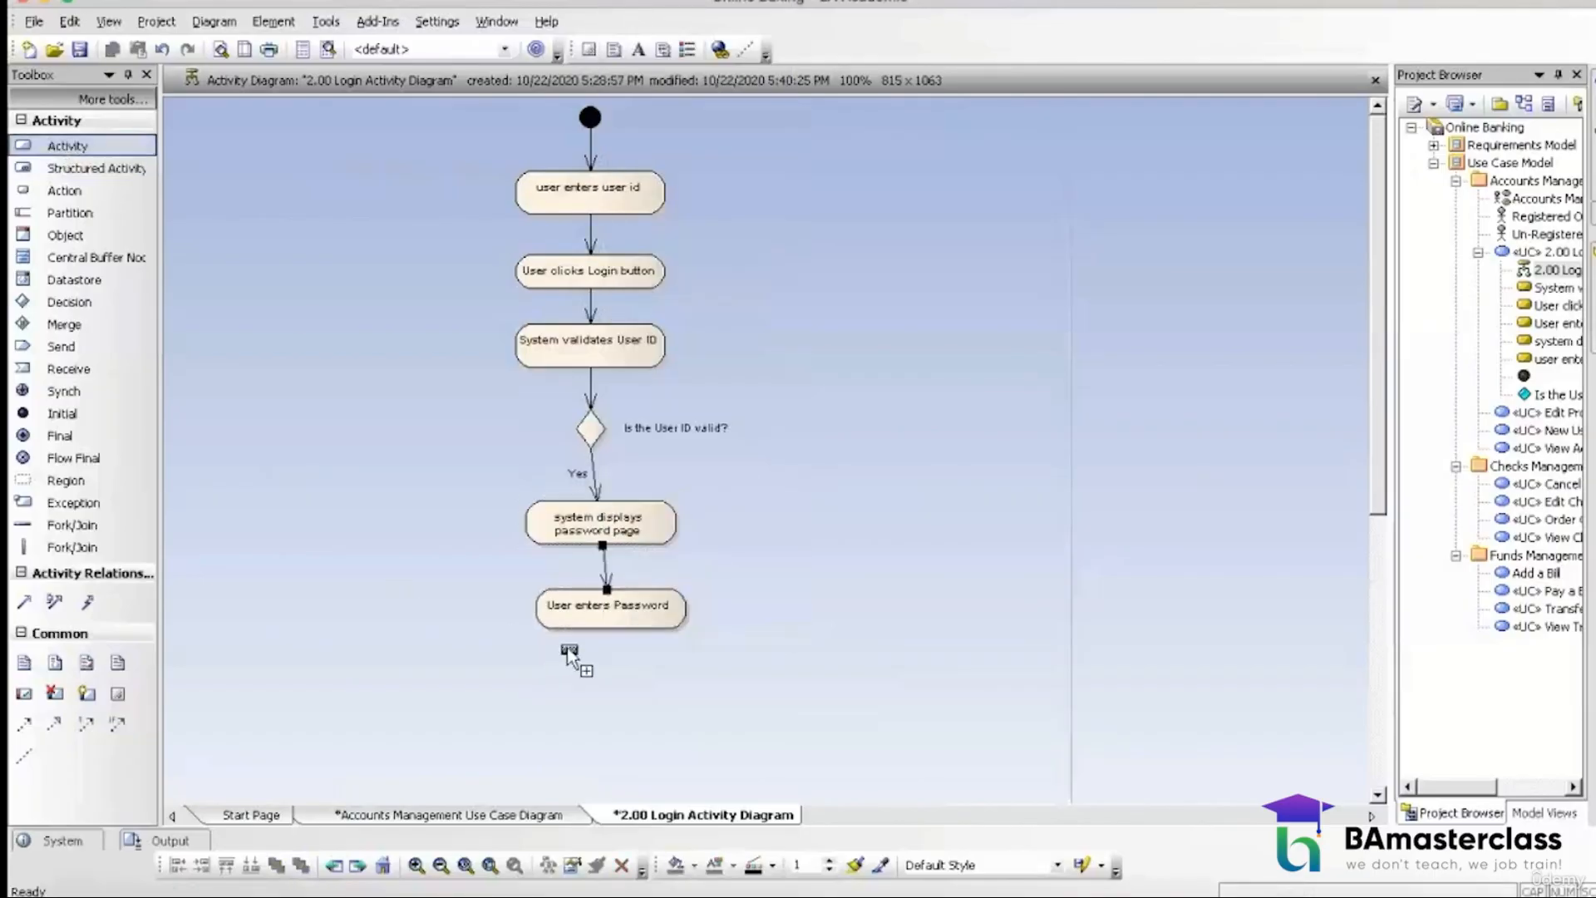
pyautogui.click(582, 669)
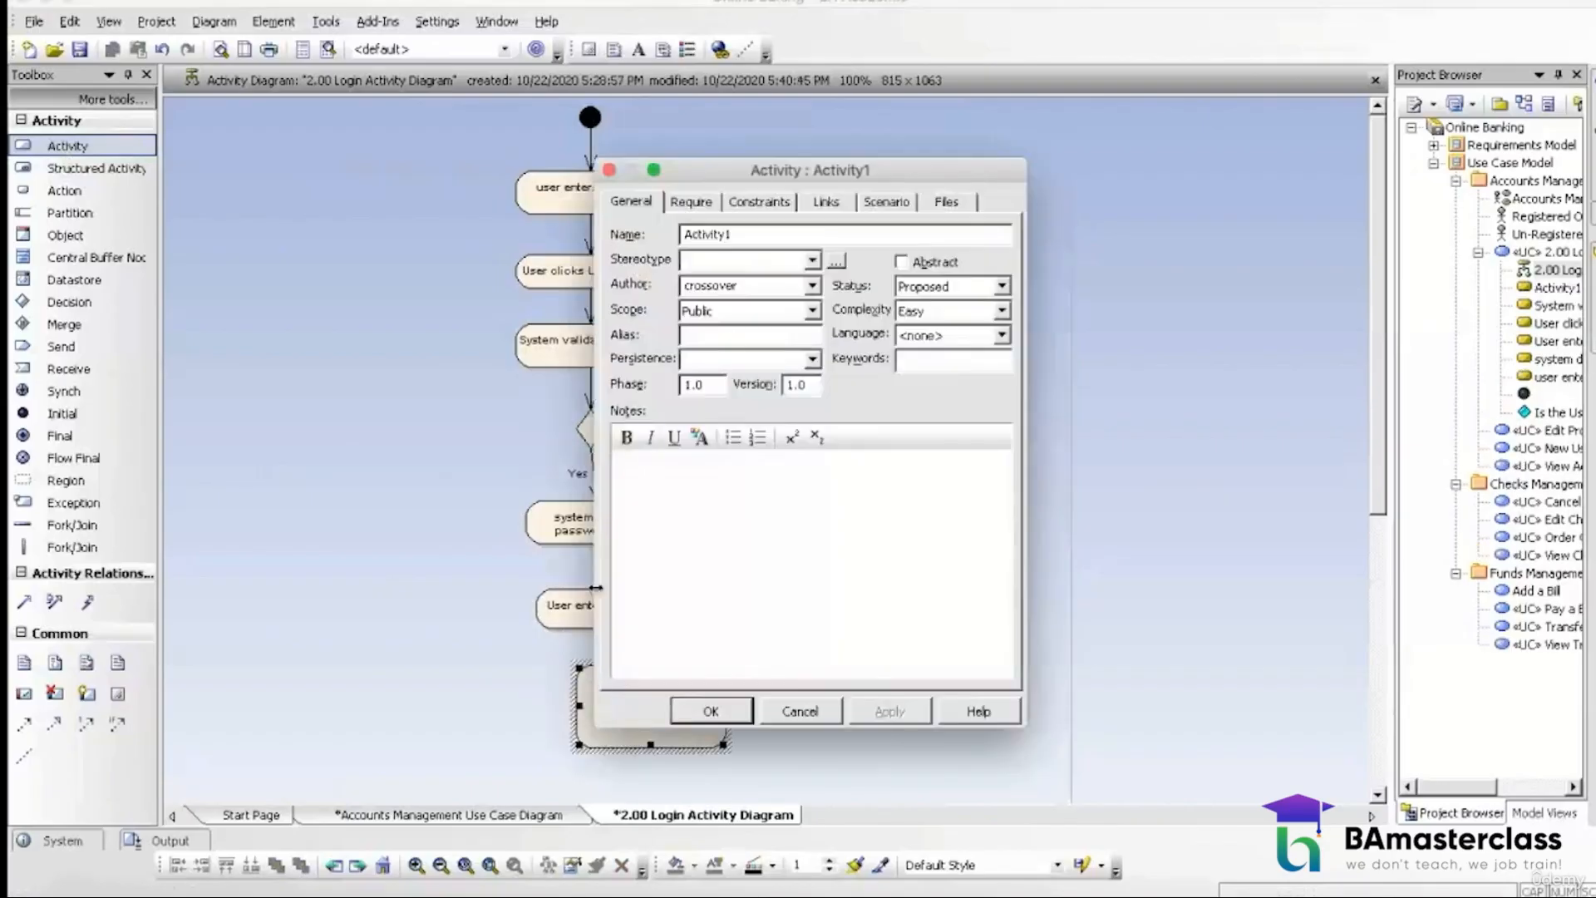
pyautogui.write('User clicks')
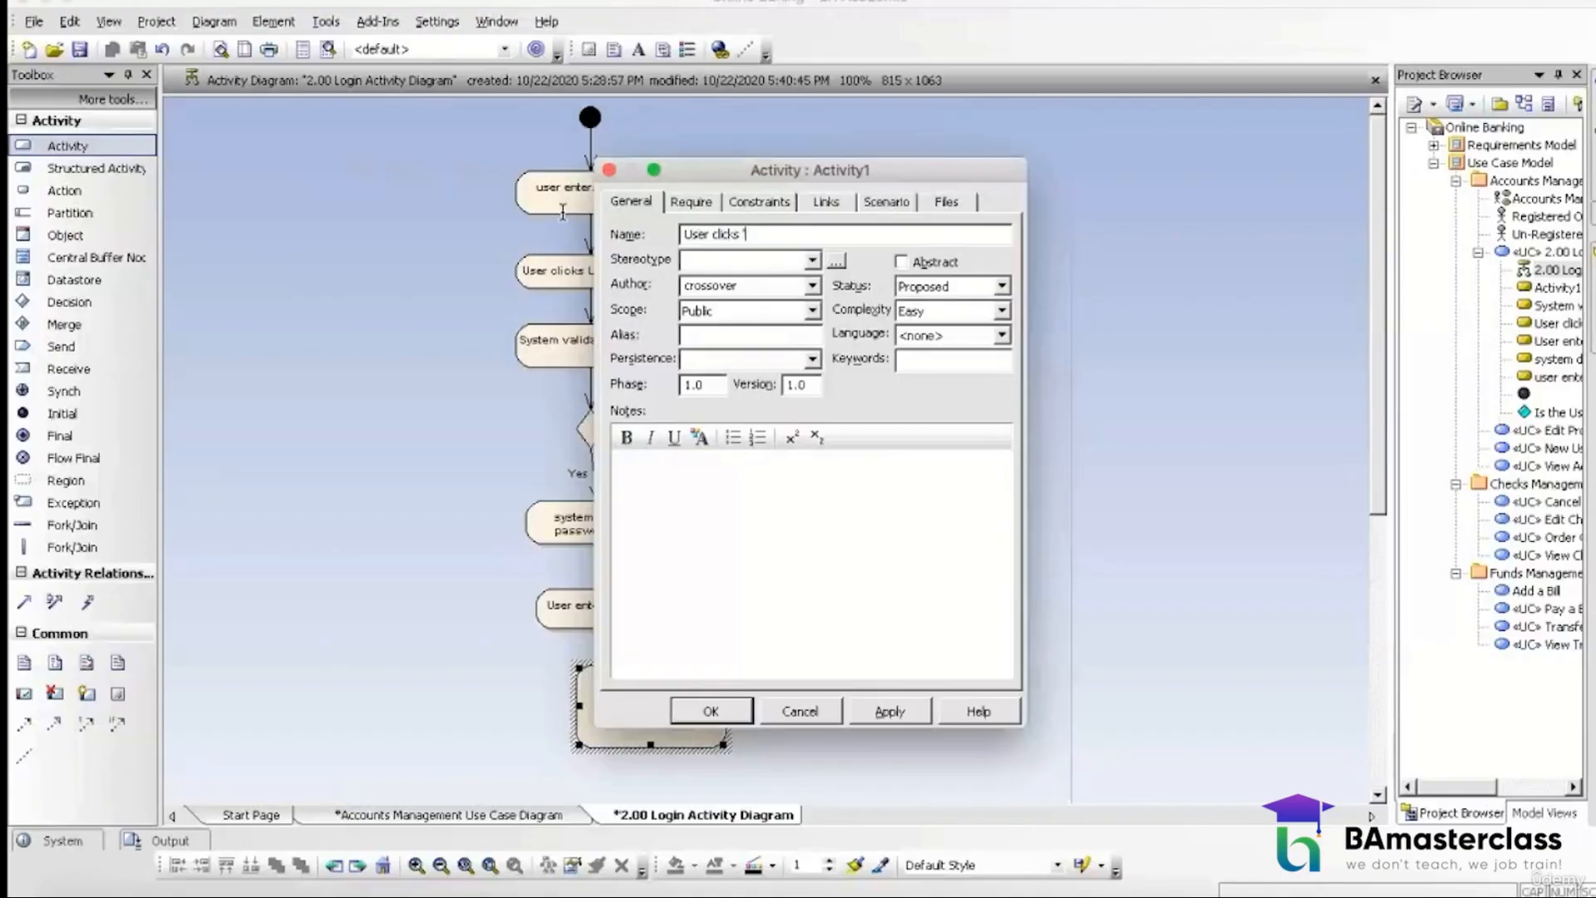
pyautogui.write(" 'Login' button")
pyautogui.click(711, 711)
pyautogui.moveTo(650, 744); pyautogui.dragTo(615, 681)
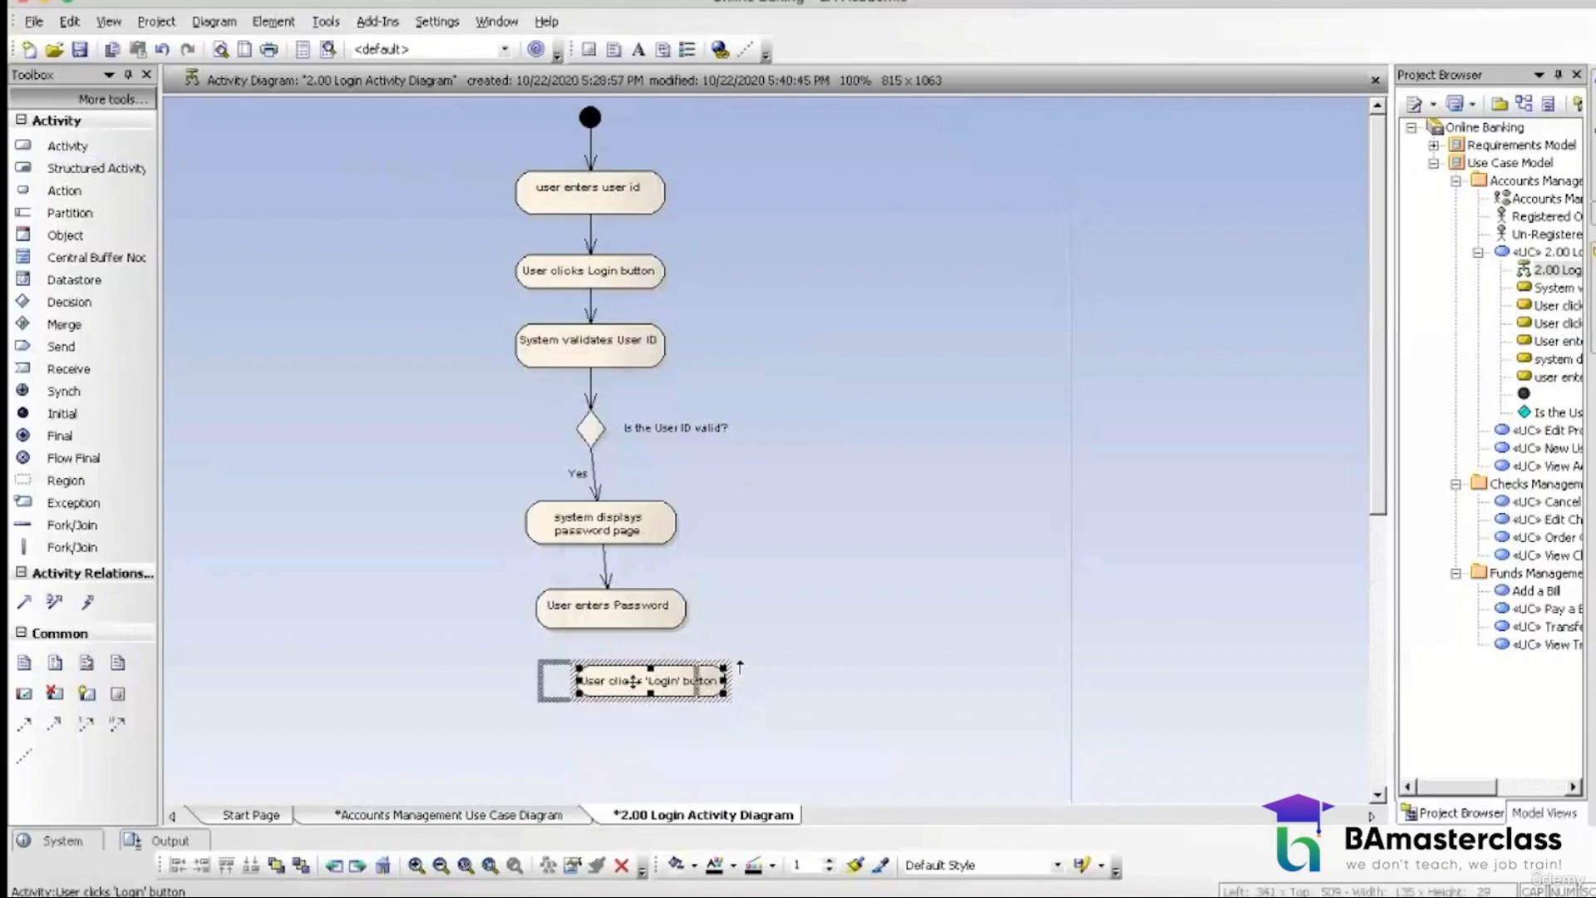
# Step: Connect "User enters Password" to "User clicks 'Login' button" with a control flow
pyautogui.click(645, 615)
pyautogui.moveTo(696, 589); pyautogui.dragTo(645, 675)
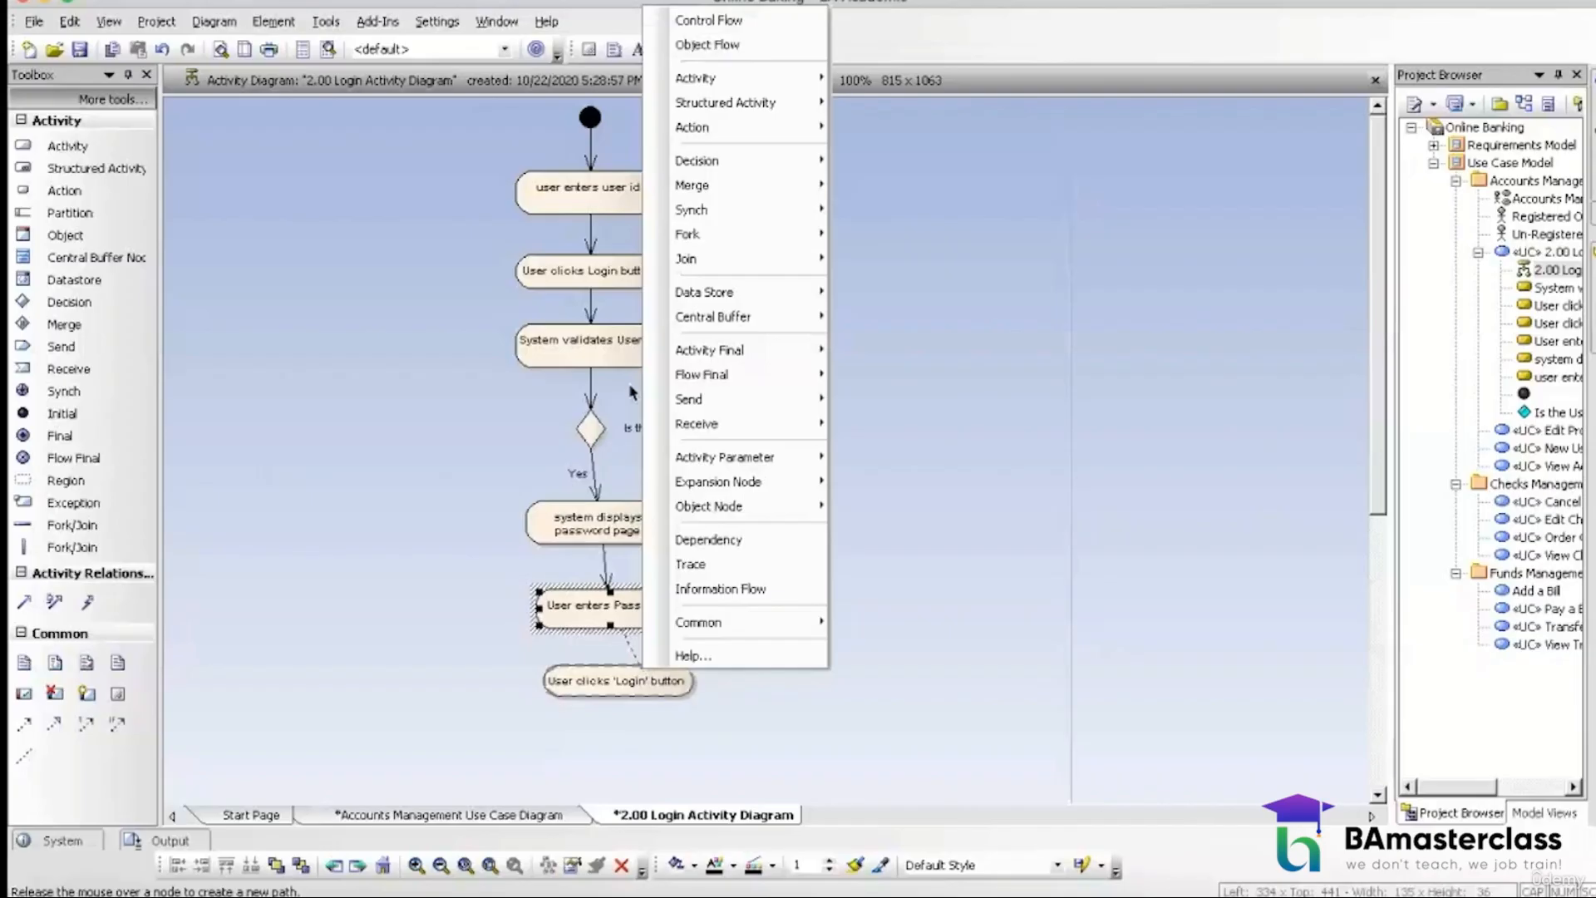
pyautogui.click(657, 25)
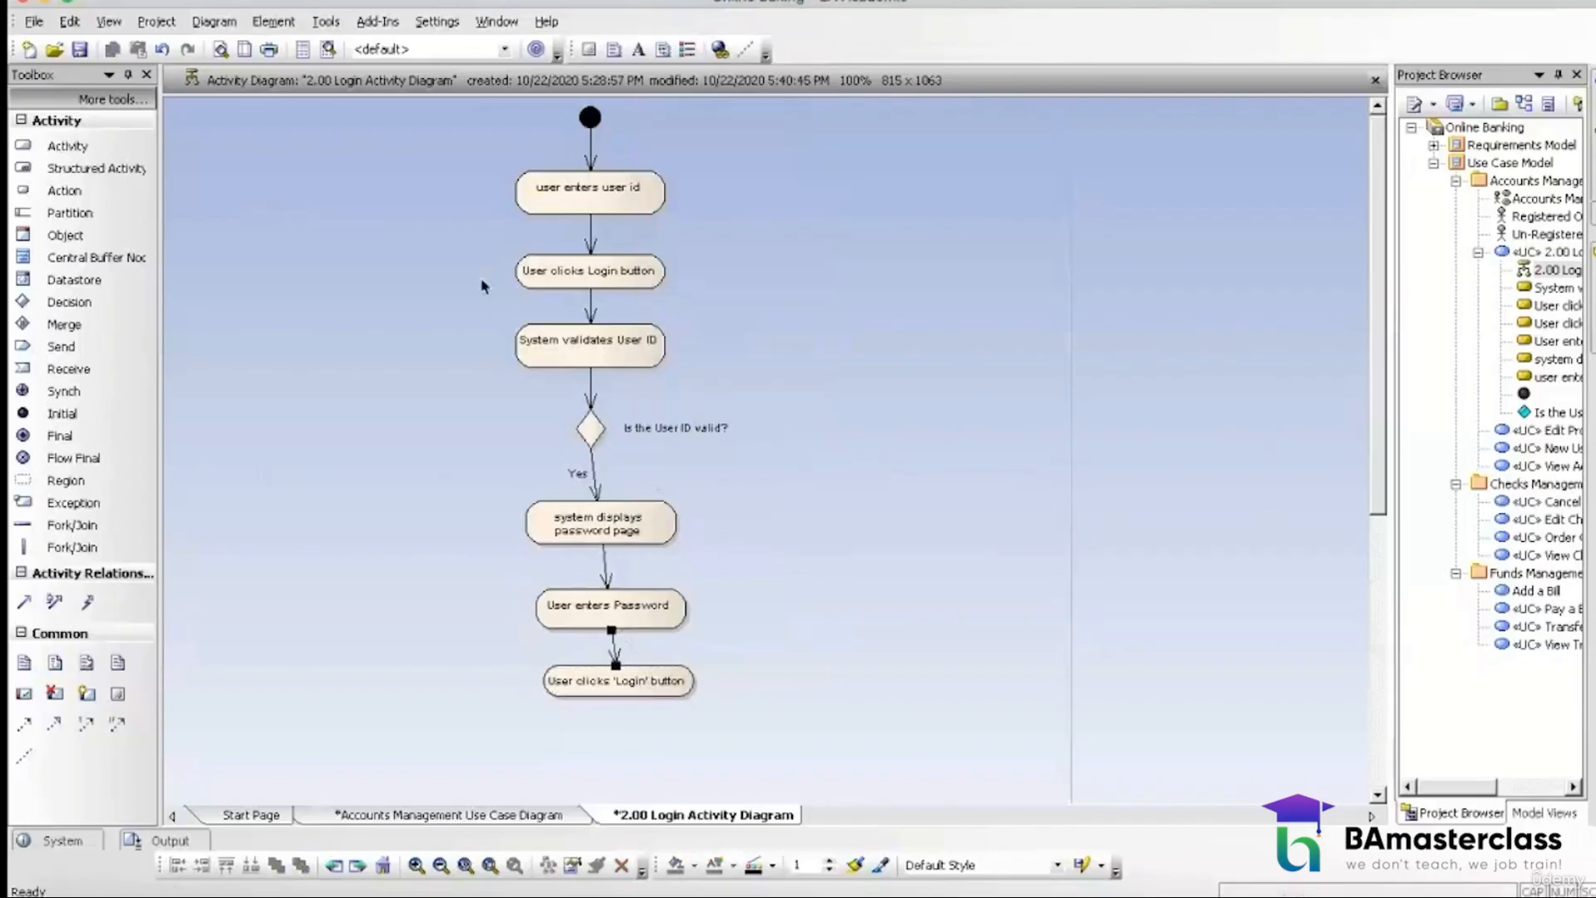
# Step: Add a decision named "Is the Password valid?" beneath "User clicks 'Login' button", and place its label to the left of the diamond
pyautogui.click(95, 305)
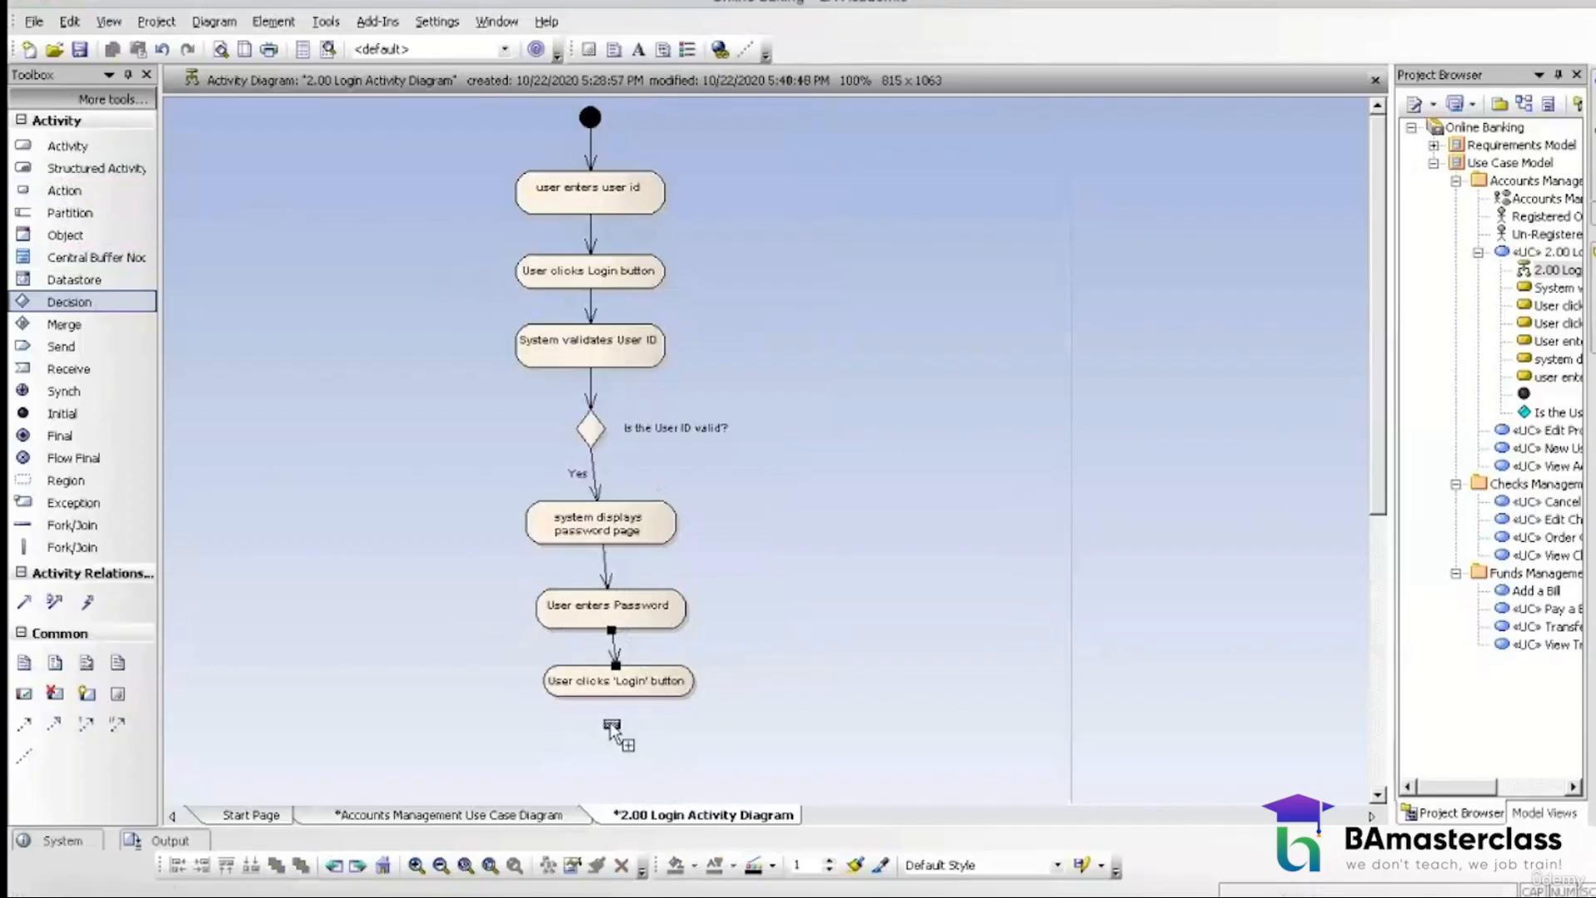
pyautogui.click(609, 725)
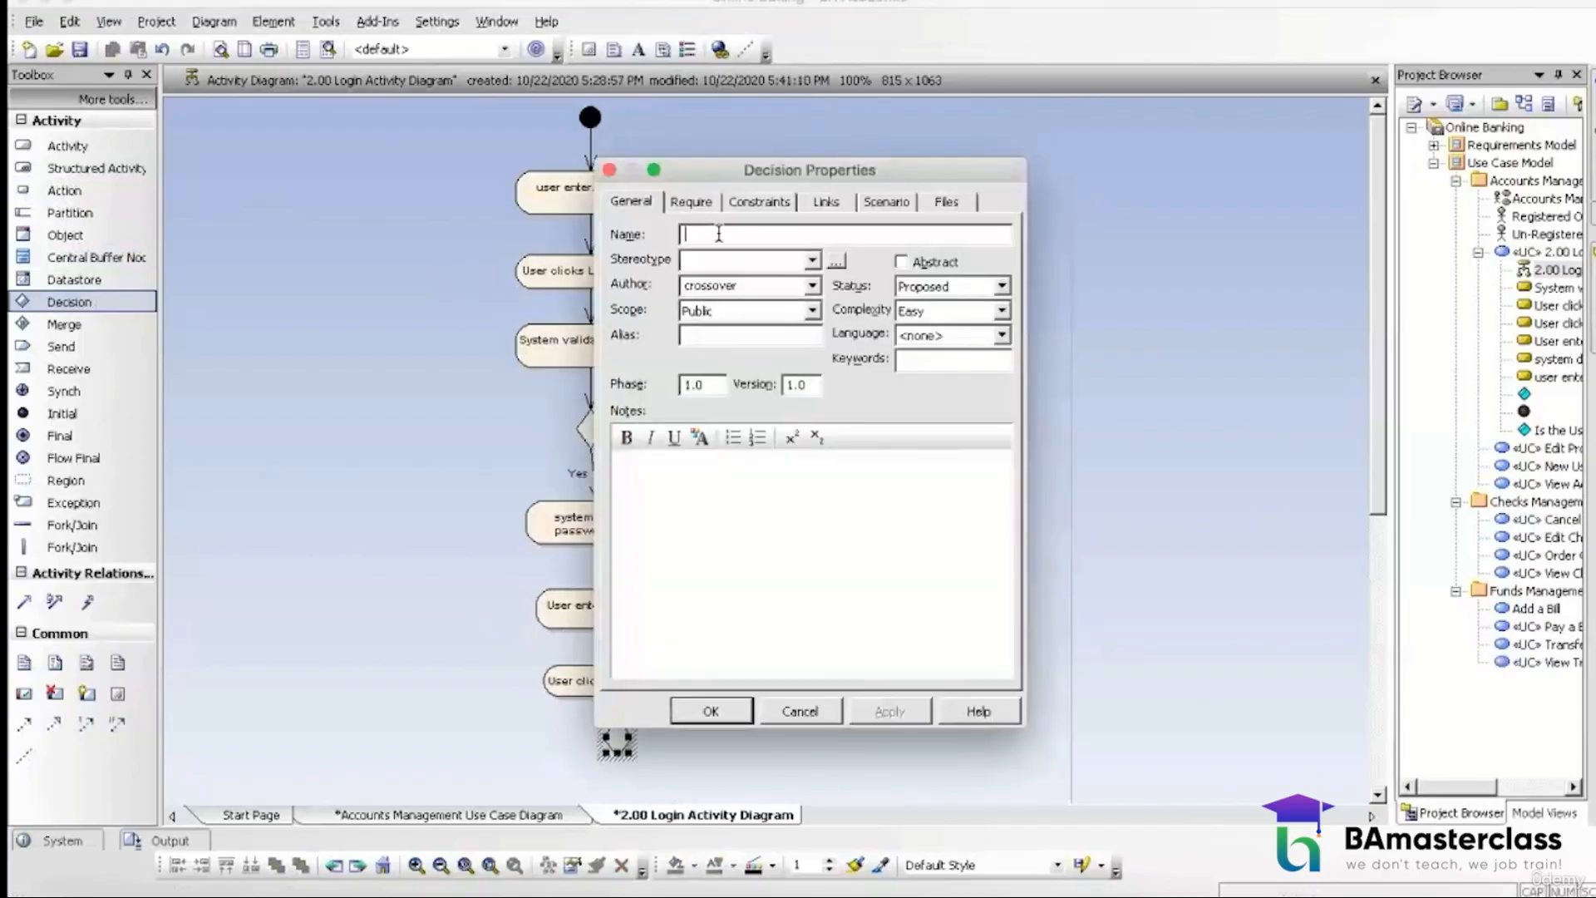
pyautogui.write('Is')
pyautogui.click(712, 711)
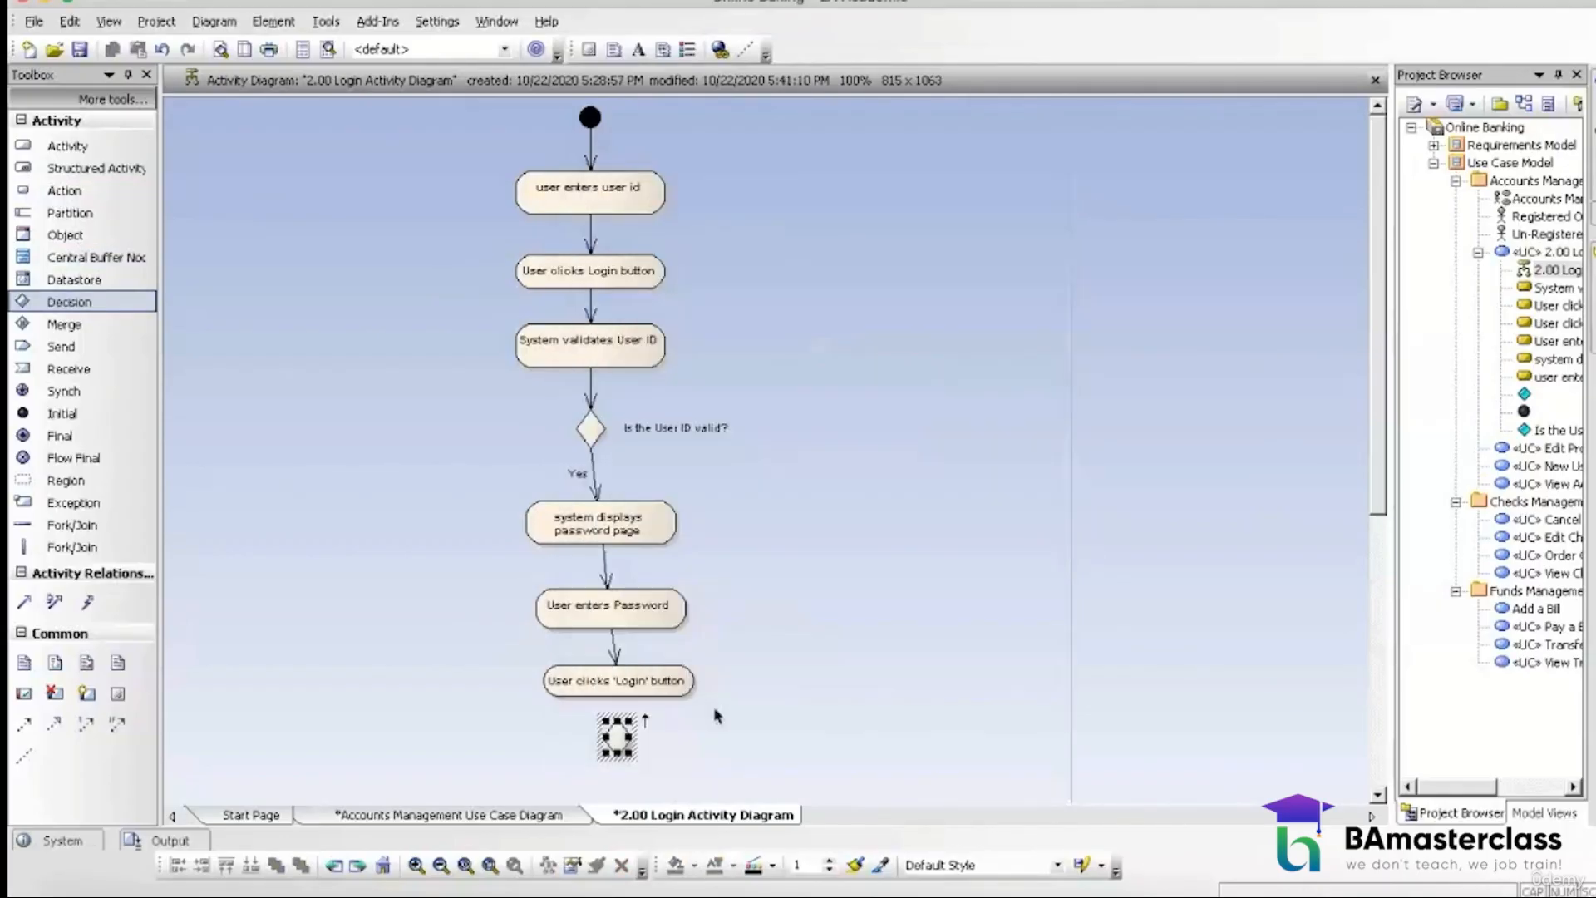
pyautogui.click(654, 697)
pyautogui.click(617, 724)
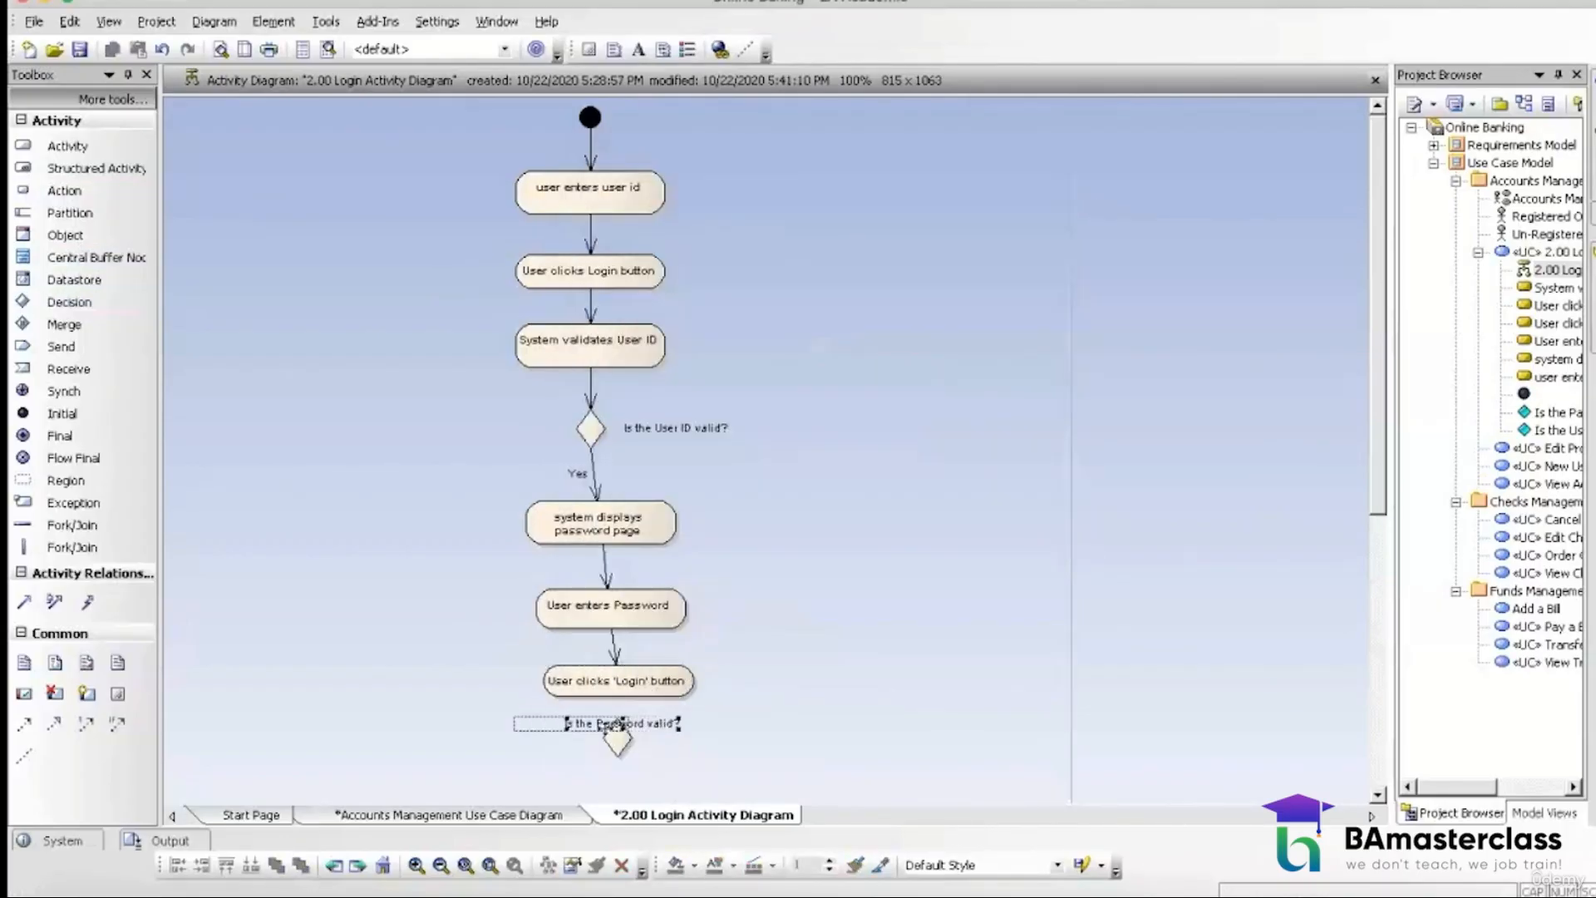
pyautogui.moveTo(617, 724); pyautogui.dragTo(527, 737)
# Step: Connect "User clicks 'Login' button" to the "Is the Password valid?" decision with a control flow, and shift the decision slightly down
pyautogui.click(670, 678)
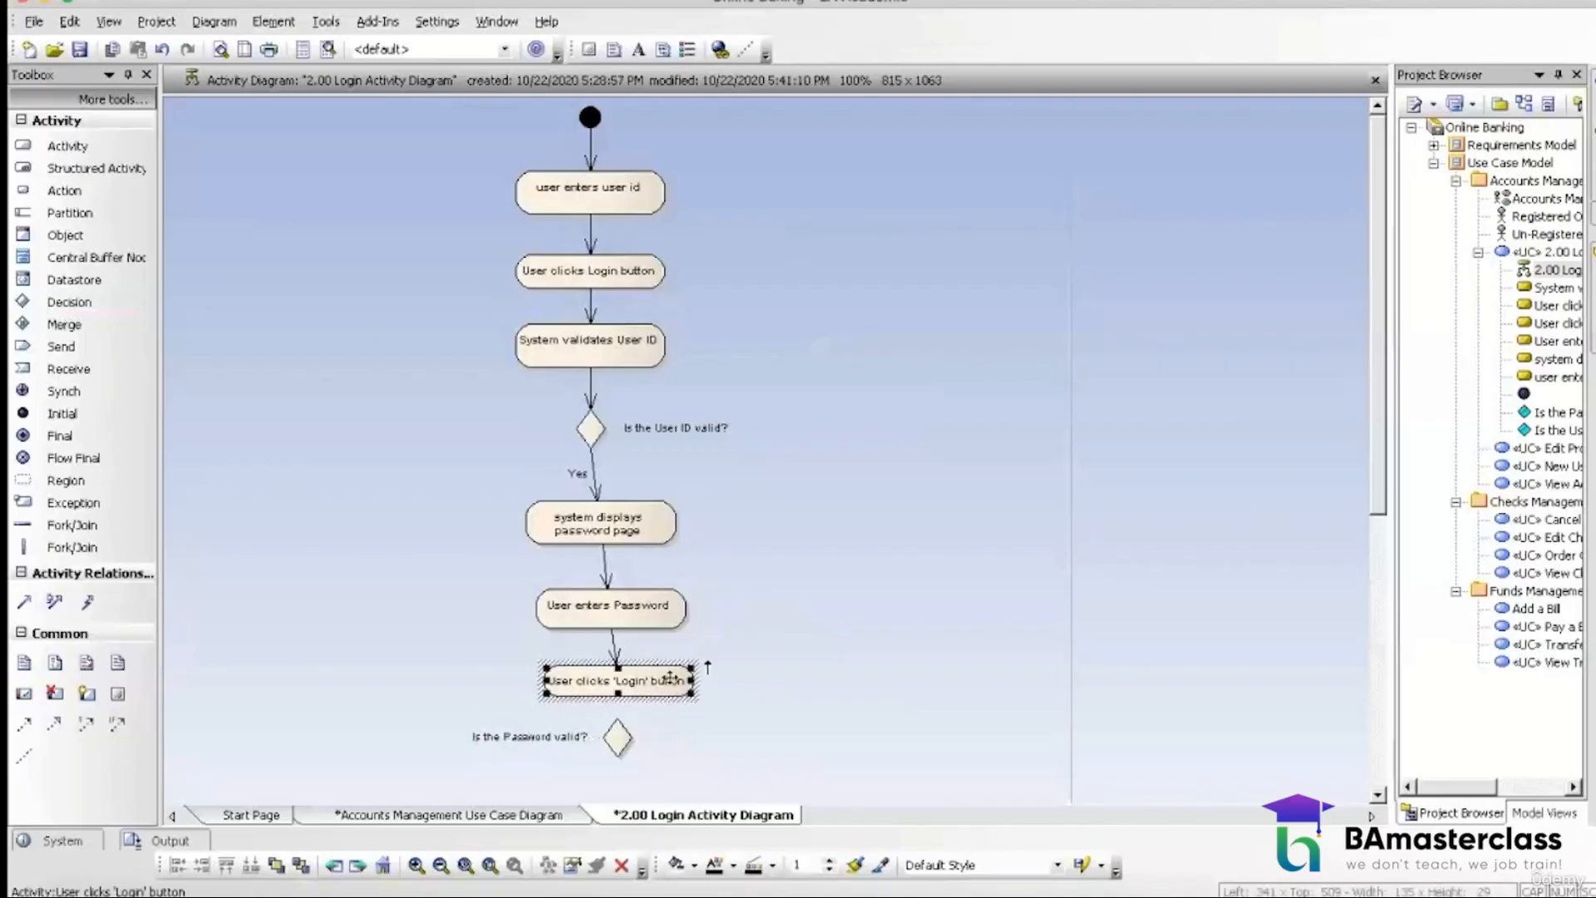
pyautogui.moveTo(707, 669); pyautogui.dragTo(623, 760)
pyautogui.click(669, 746)
pyautogui.click(769, 722)
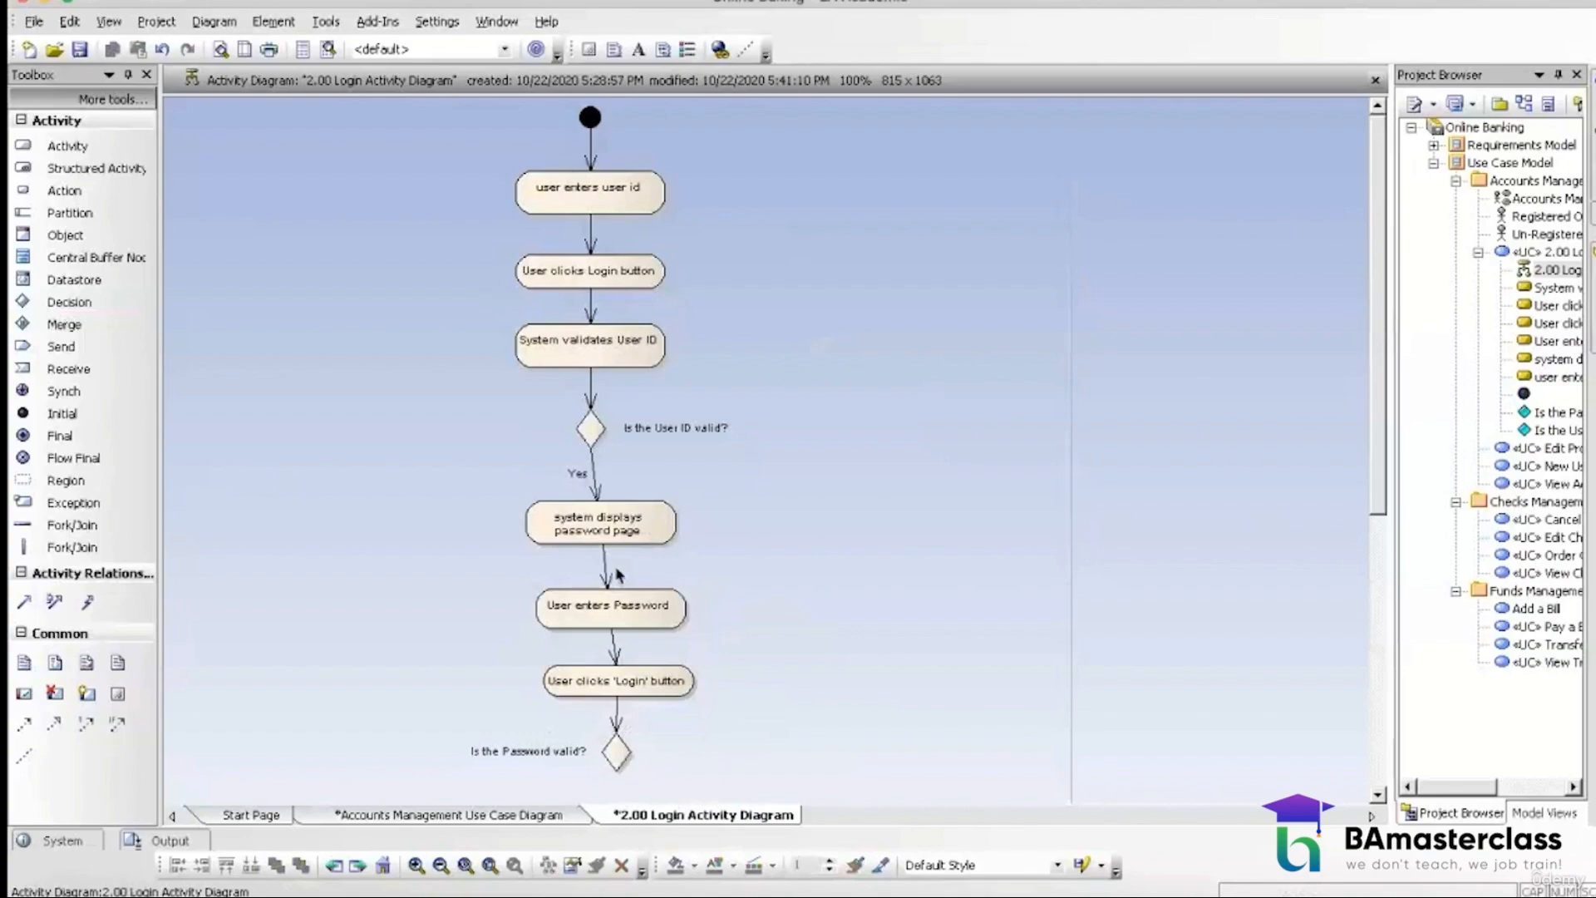
# Step: Align the centres of all the diagram's elements vertically, from the initial node to the "Is the Password valid?" decision
pyautogui.moveTo(419, 297); pyautogui.dragTo(750, 633)
pyautogui.click(483, 235)
pyautogui.moveTo(429, 105); pyautogui.dragTo(743, 794)
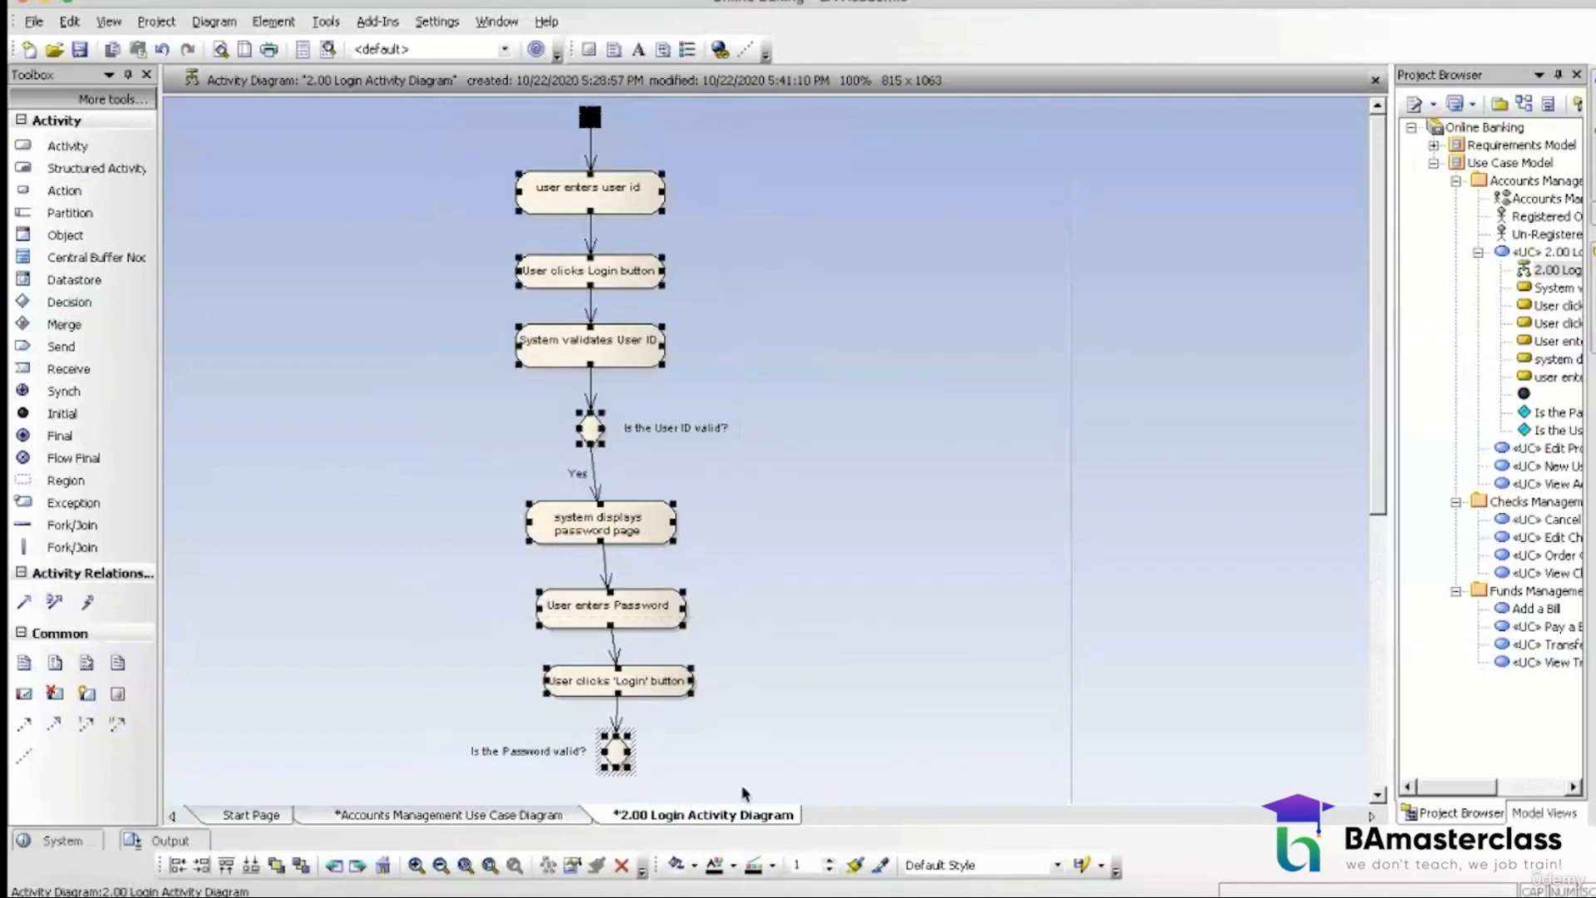
pyautogui.rightClick(595, 119)
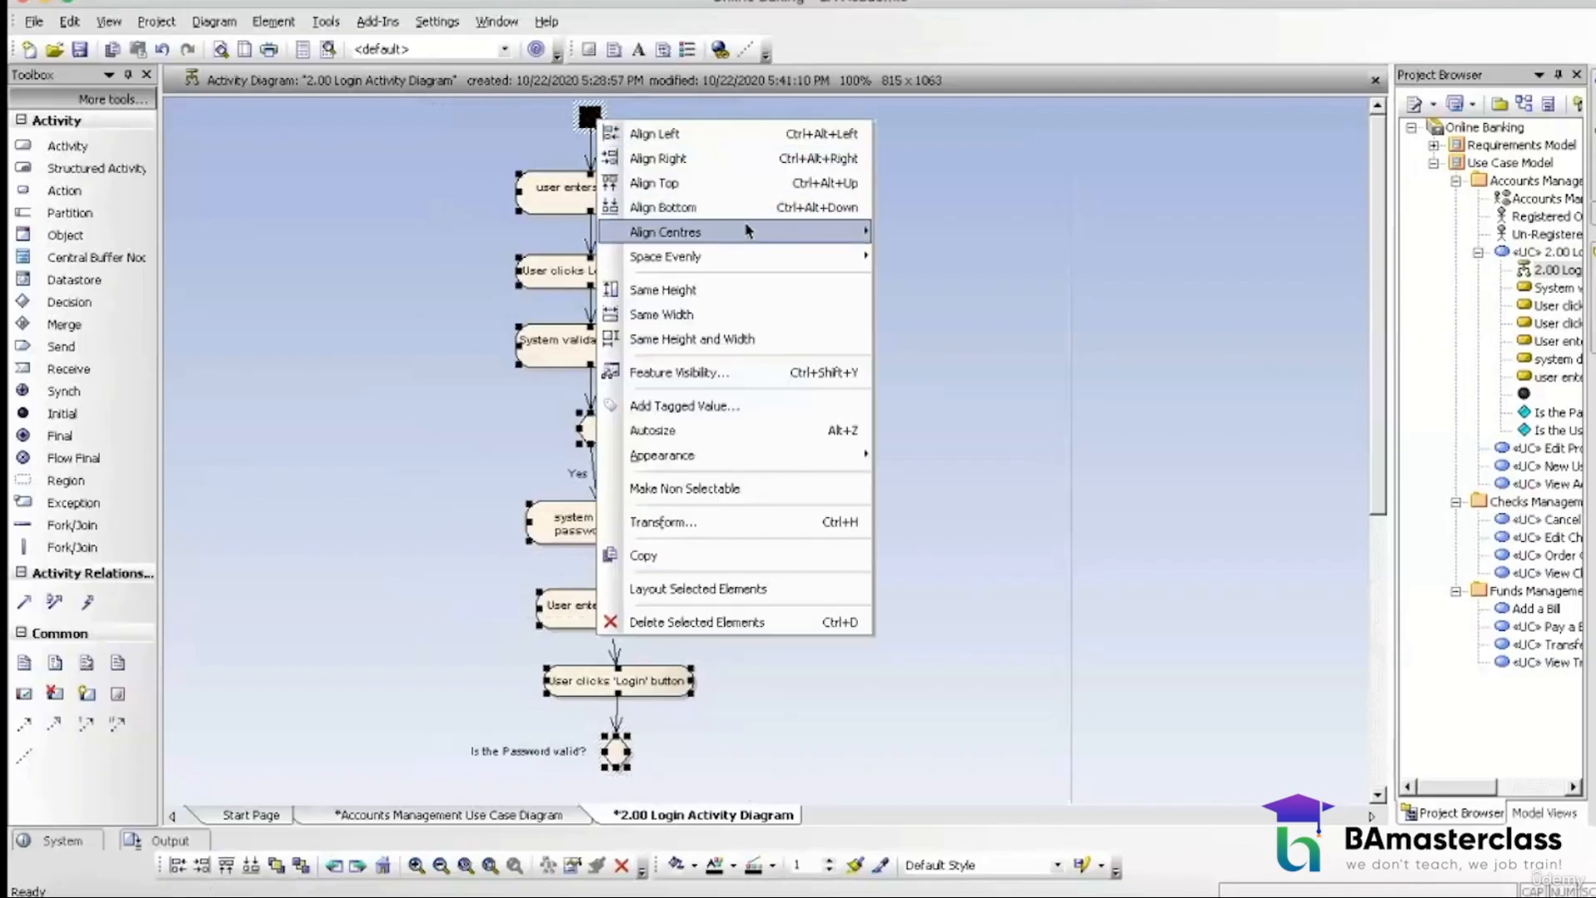
pyautogui.moveTo(750, 231)
pyautogui.click(931, 233)
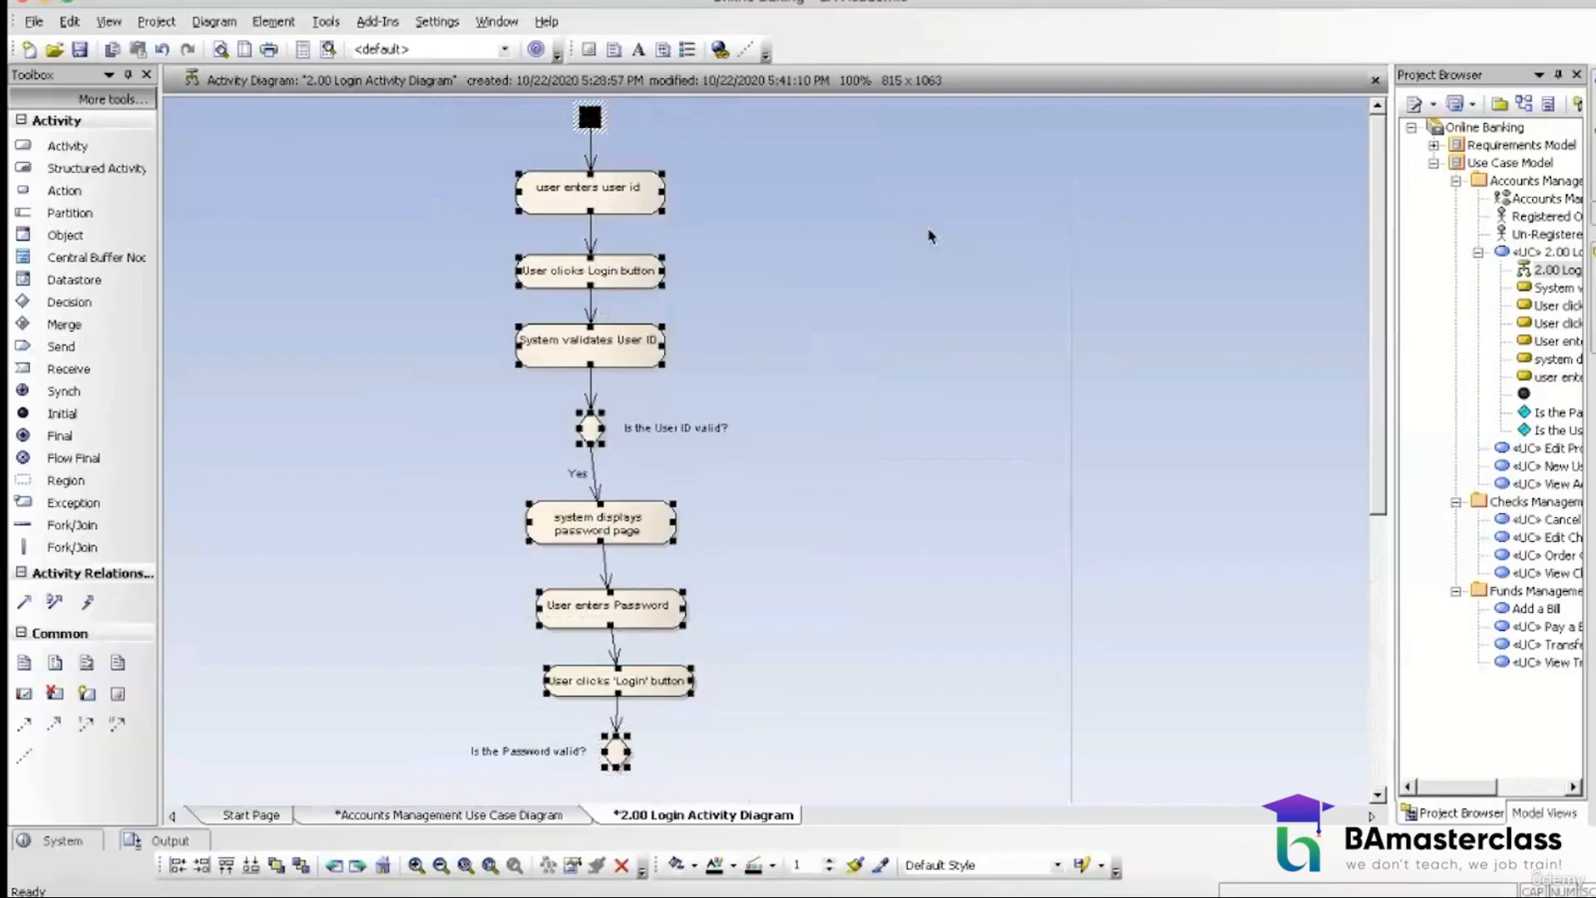
pyautogui.click(873, 357)
# Step: Move the three password-related activities and the "Is the Password valid?" decision together slightly up, closer to the User ID decision
pyautogui.moveTo(333, 495); pyautogui.dragTo(785, 797)
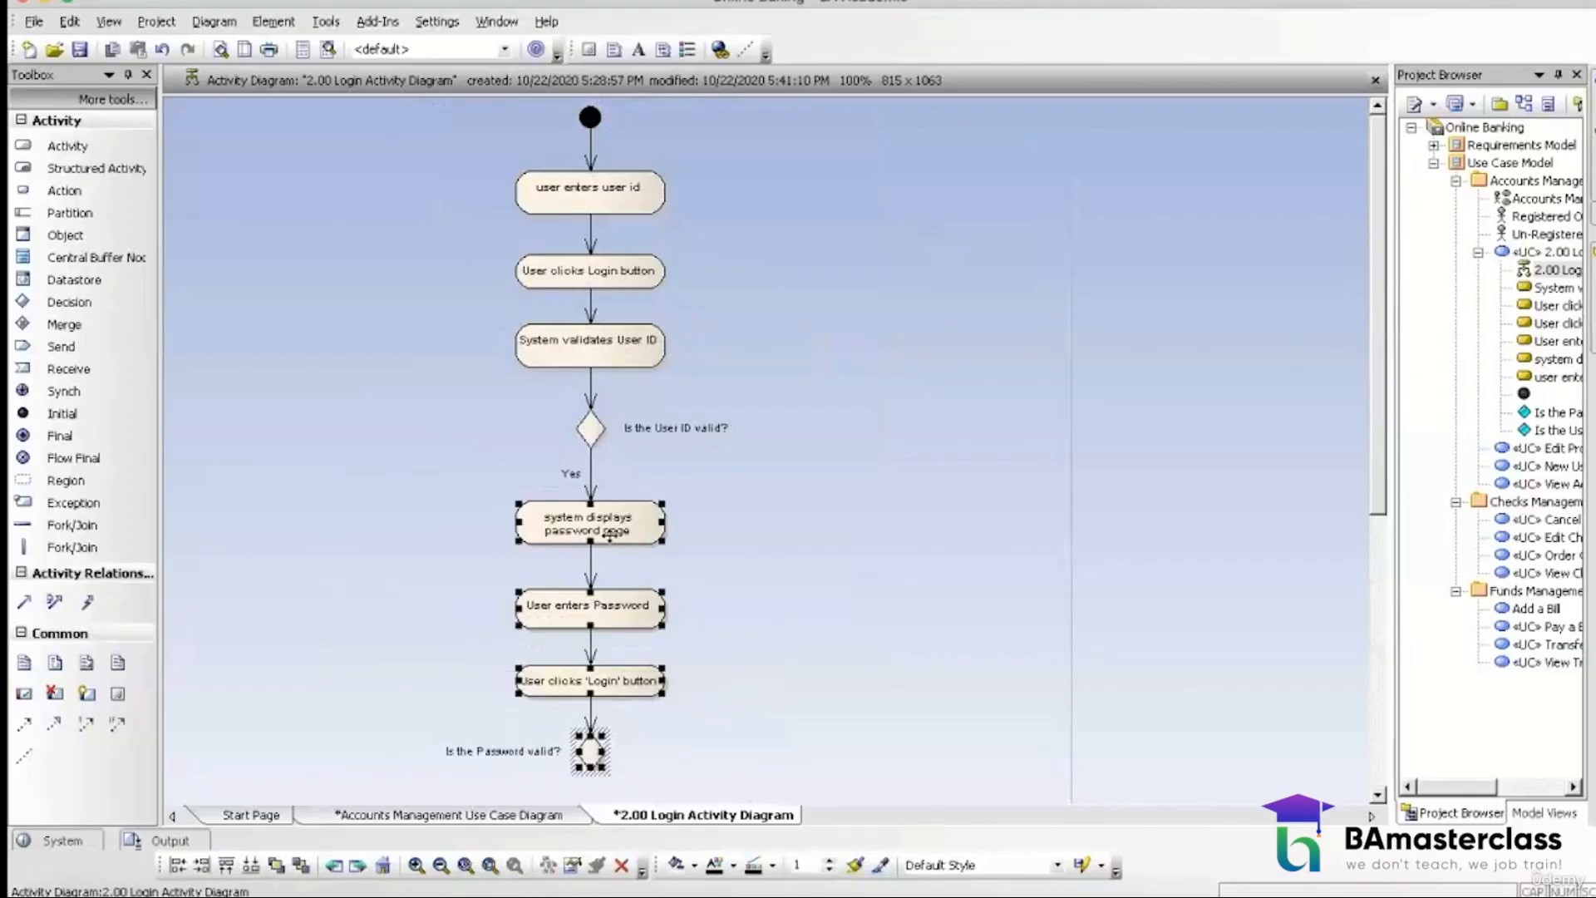
pyautogui.moveTo(610, 533); pyautogui.dragTo(649, 512)
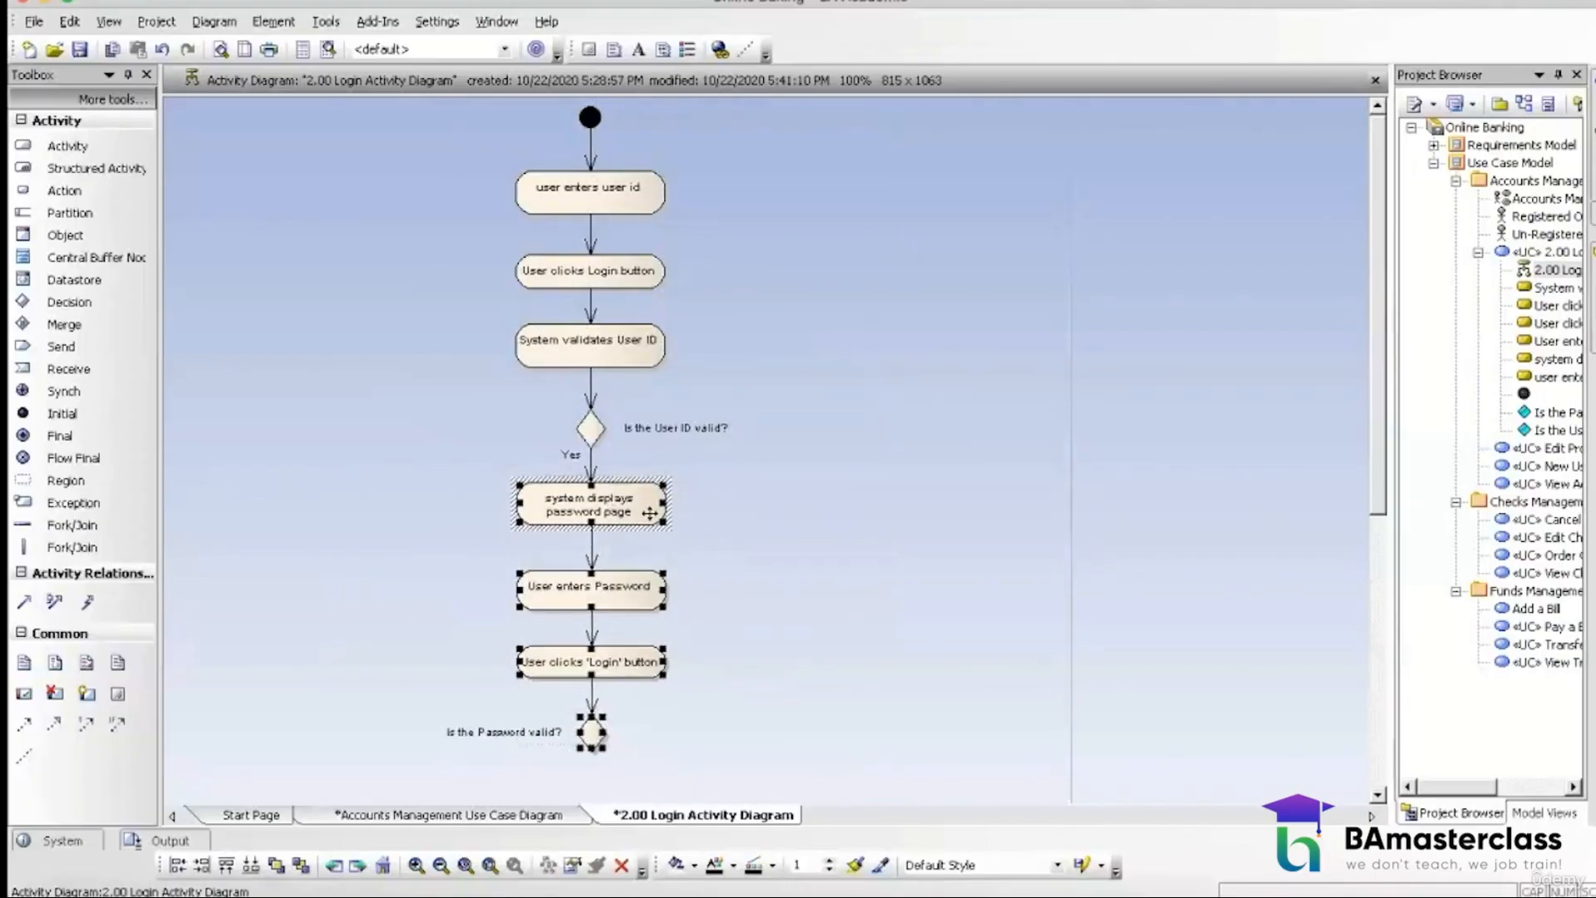
pyautogui.click(798, 563)
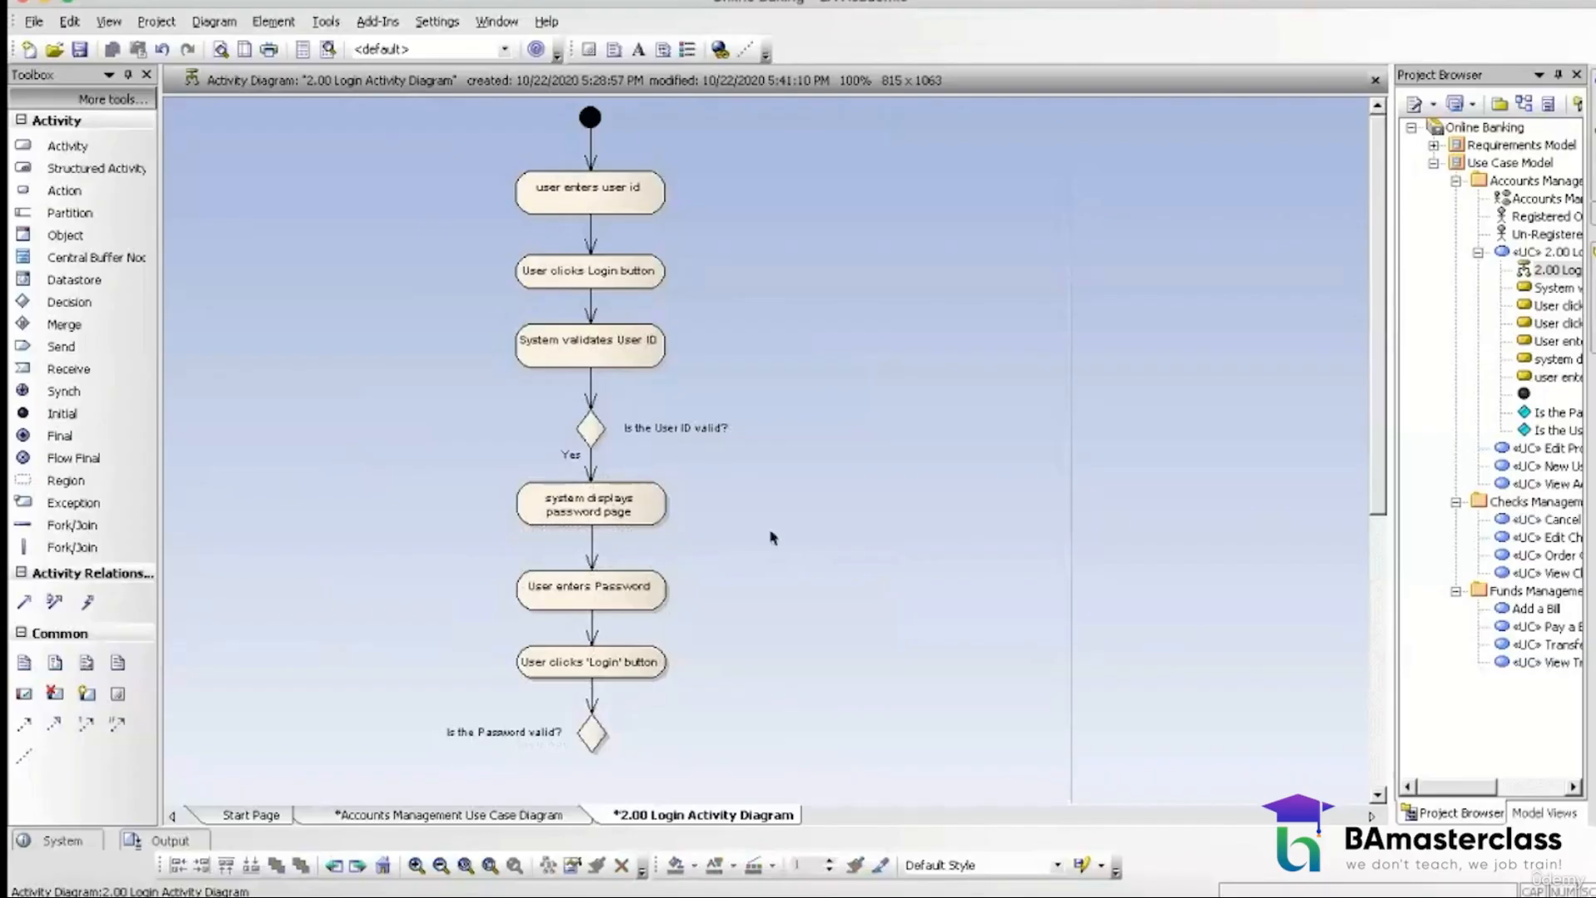
# Step: Add a shortened activity named "System logs in the user and displays Account Summary Page" beneath the "Is the Password valid?" decision
pyautogui.scroll(-4, 1376, 478)
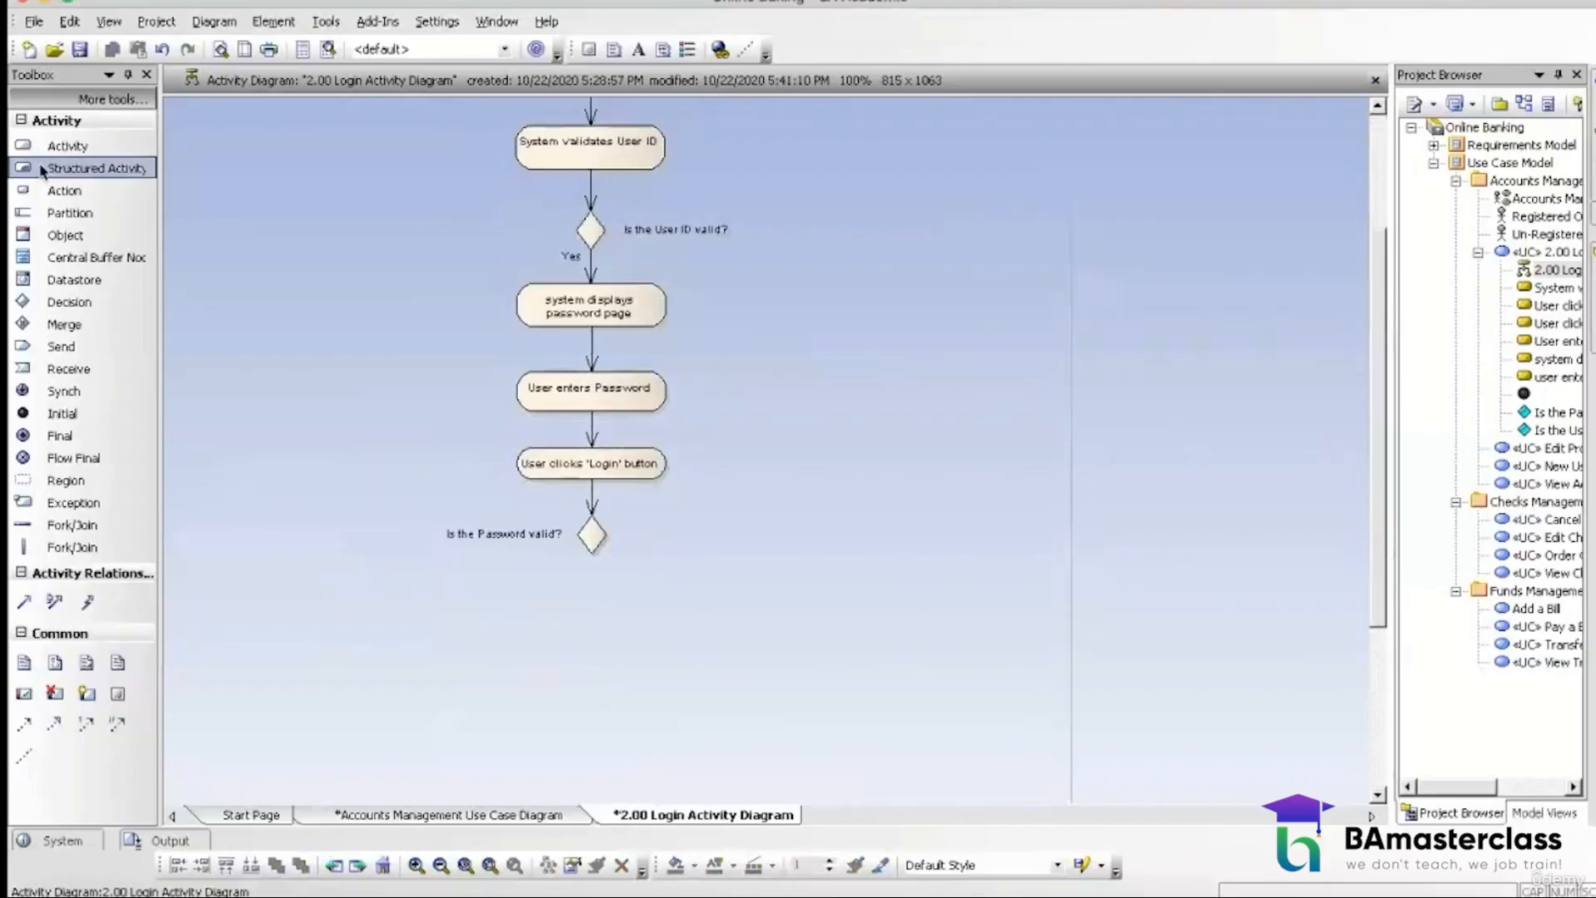
pyautogui.click(66, 146)
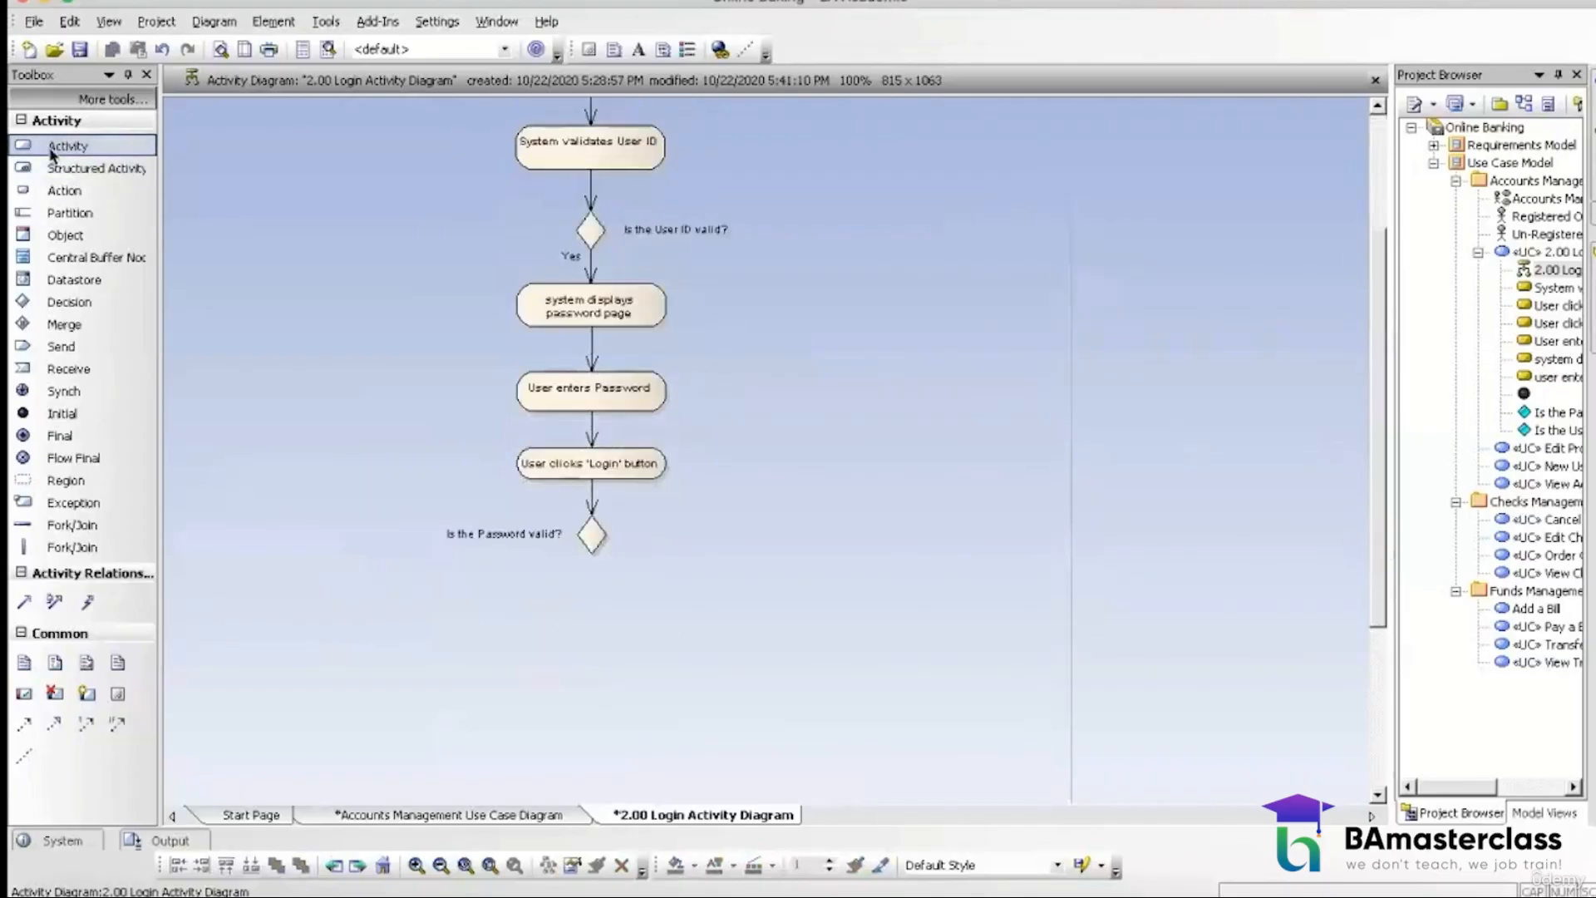
pyautogui.click(587, 611)
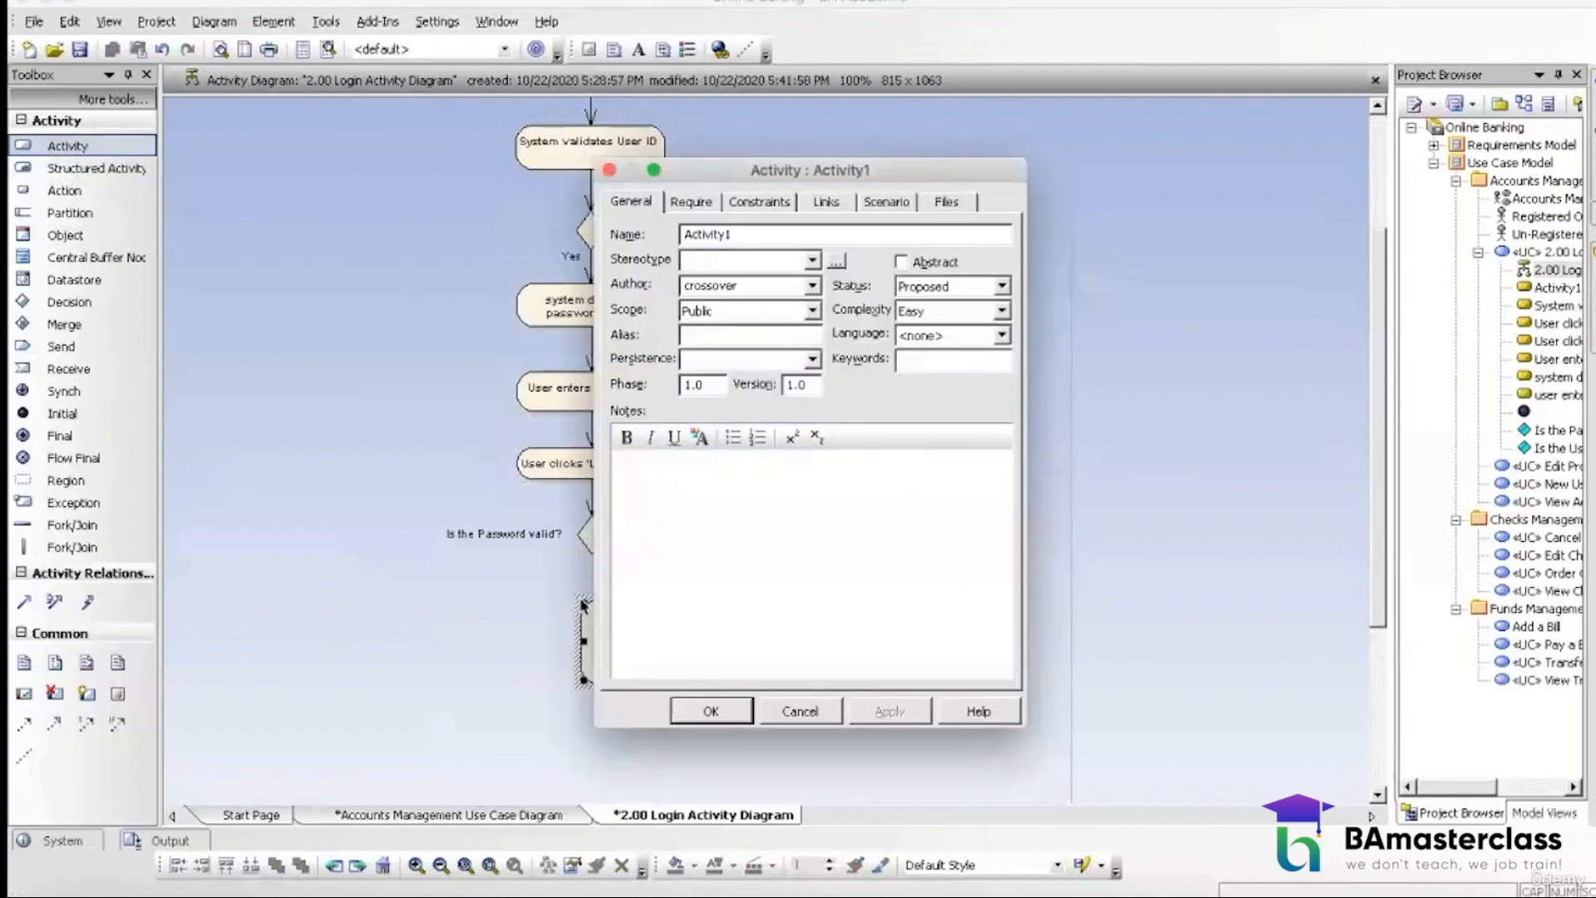
pyautogui.doubleClick(740, 235)
pyautogui.press('BackSpace')
pyautogui.write('System logs in the user a')
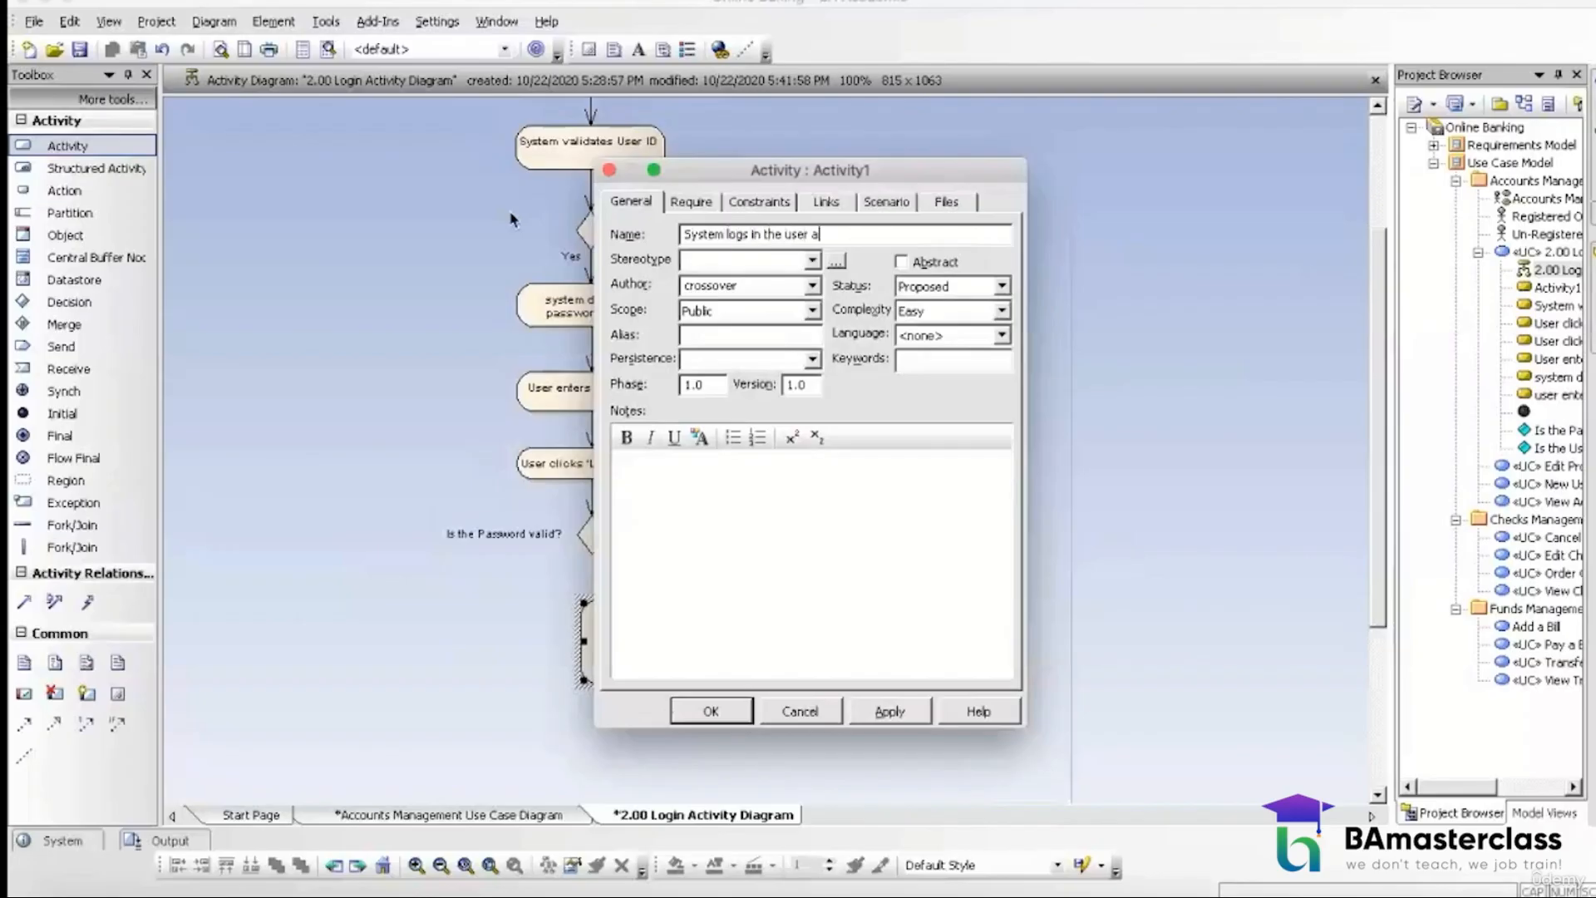
pyautogui.write('nd displays Account Summary Page')
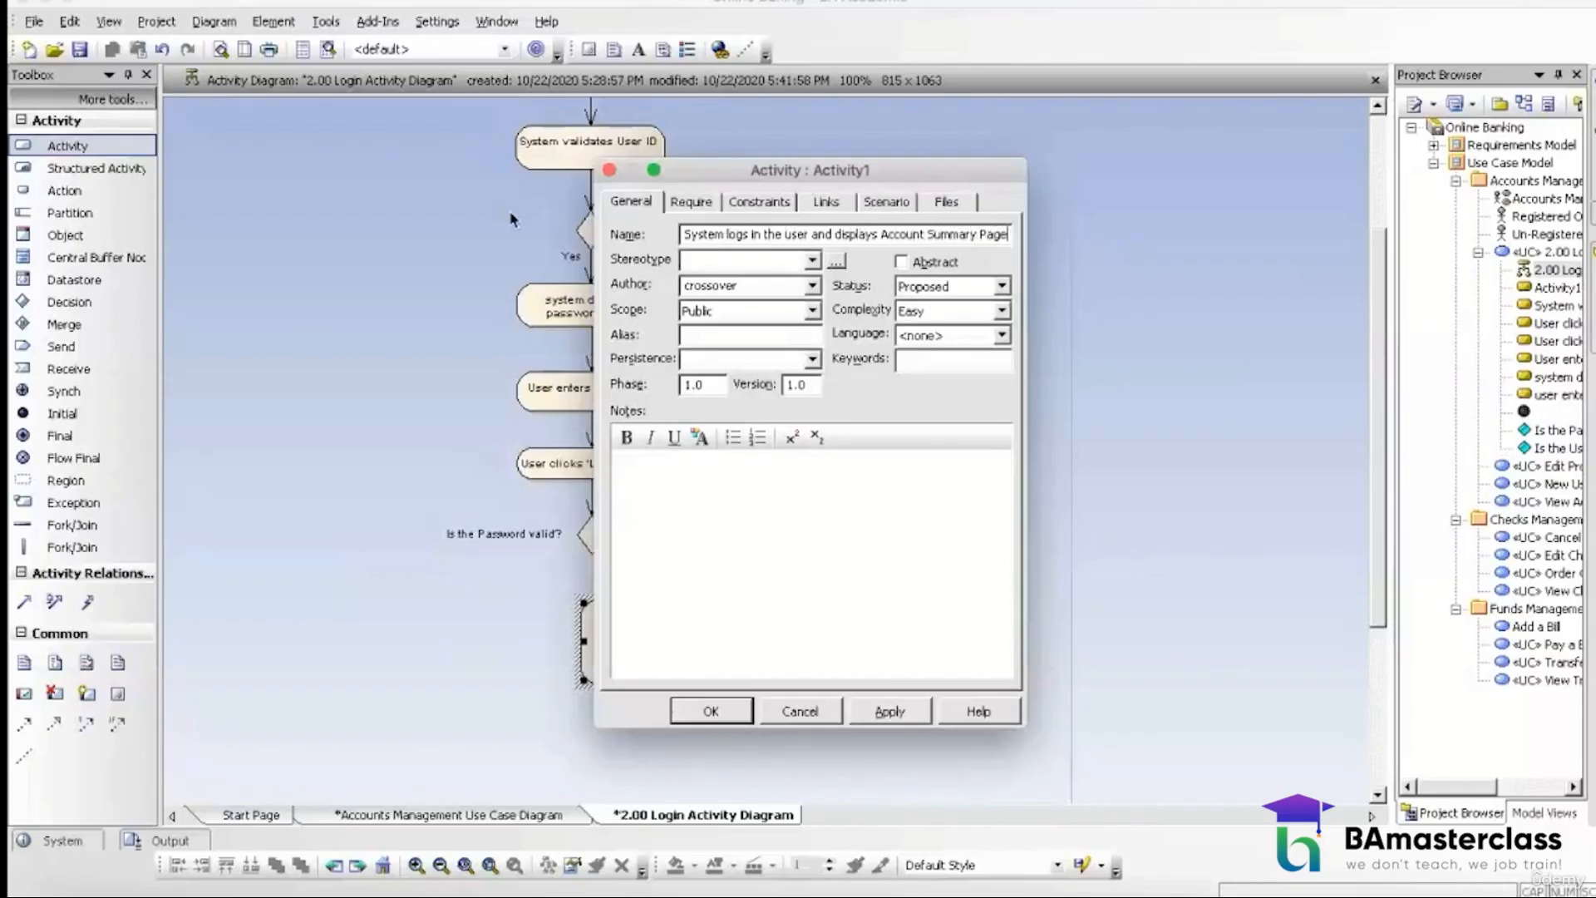
pyautogui.click(737, 709)
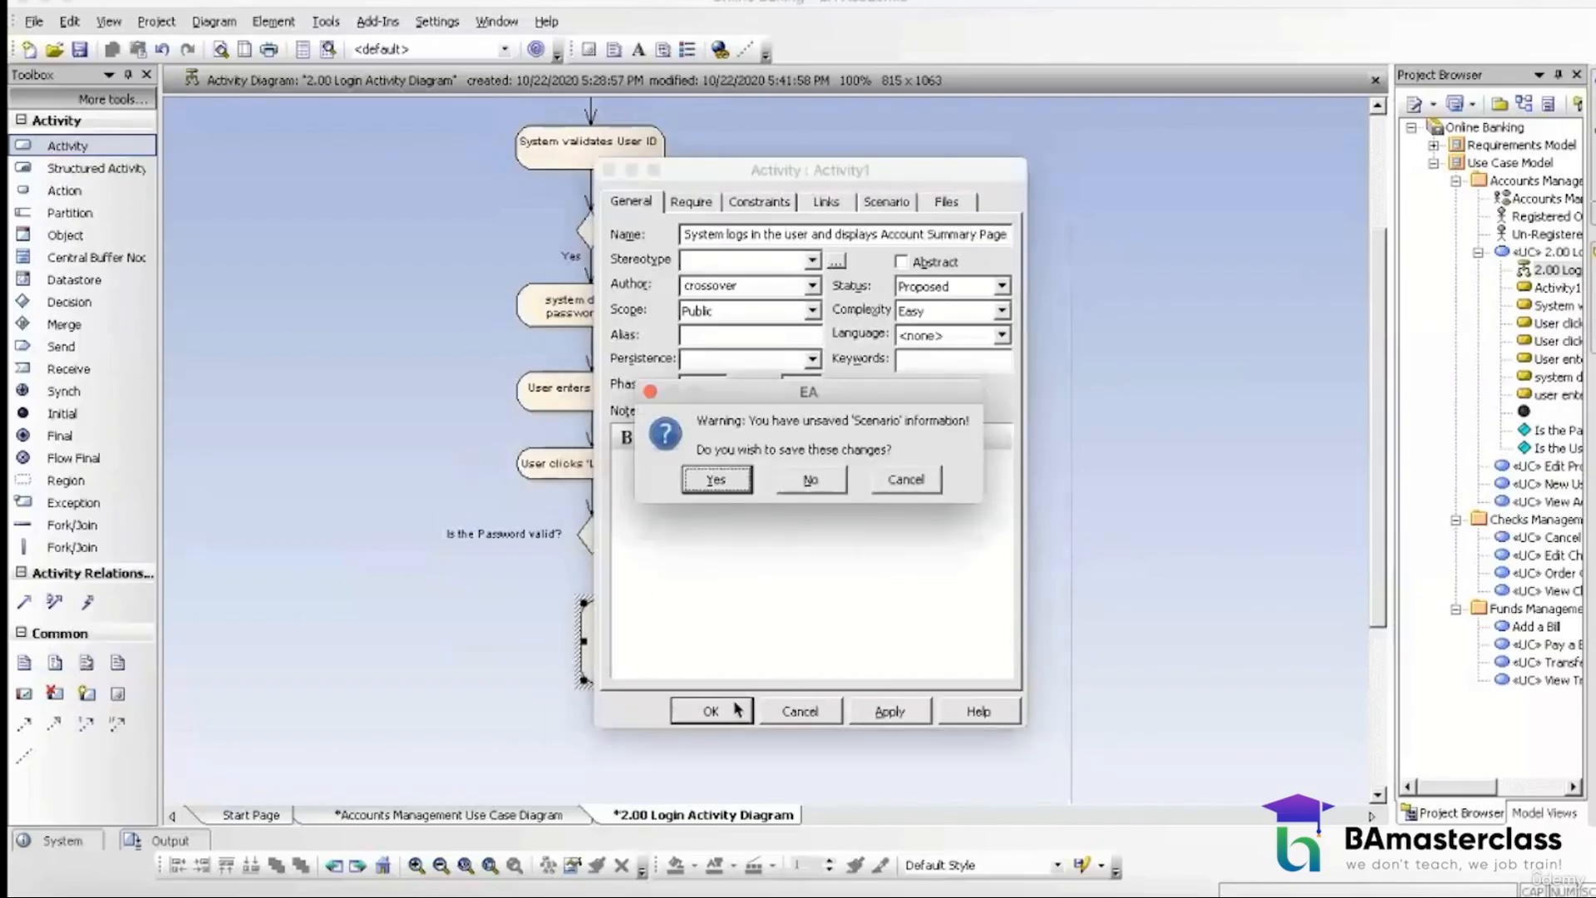
pyautogui.click(715, 480)
pyautogui.moveTo(665, 631); pyautogui.dragTo(604, 650)
# Step: Connect the "Is the Password valid?" decision to the Account Summary Page activity with a control flow, and shift that activity slightly left beneath the decision
pyautogui.click(594, 539)
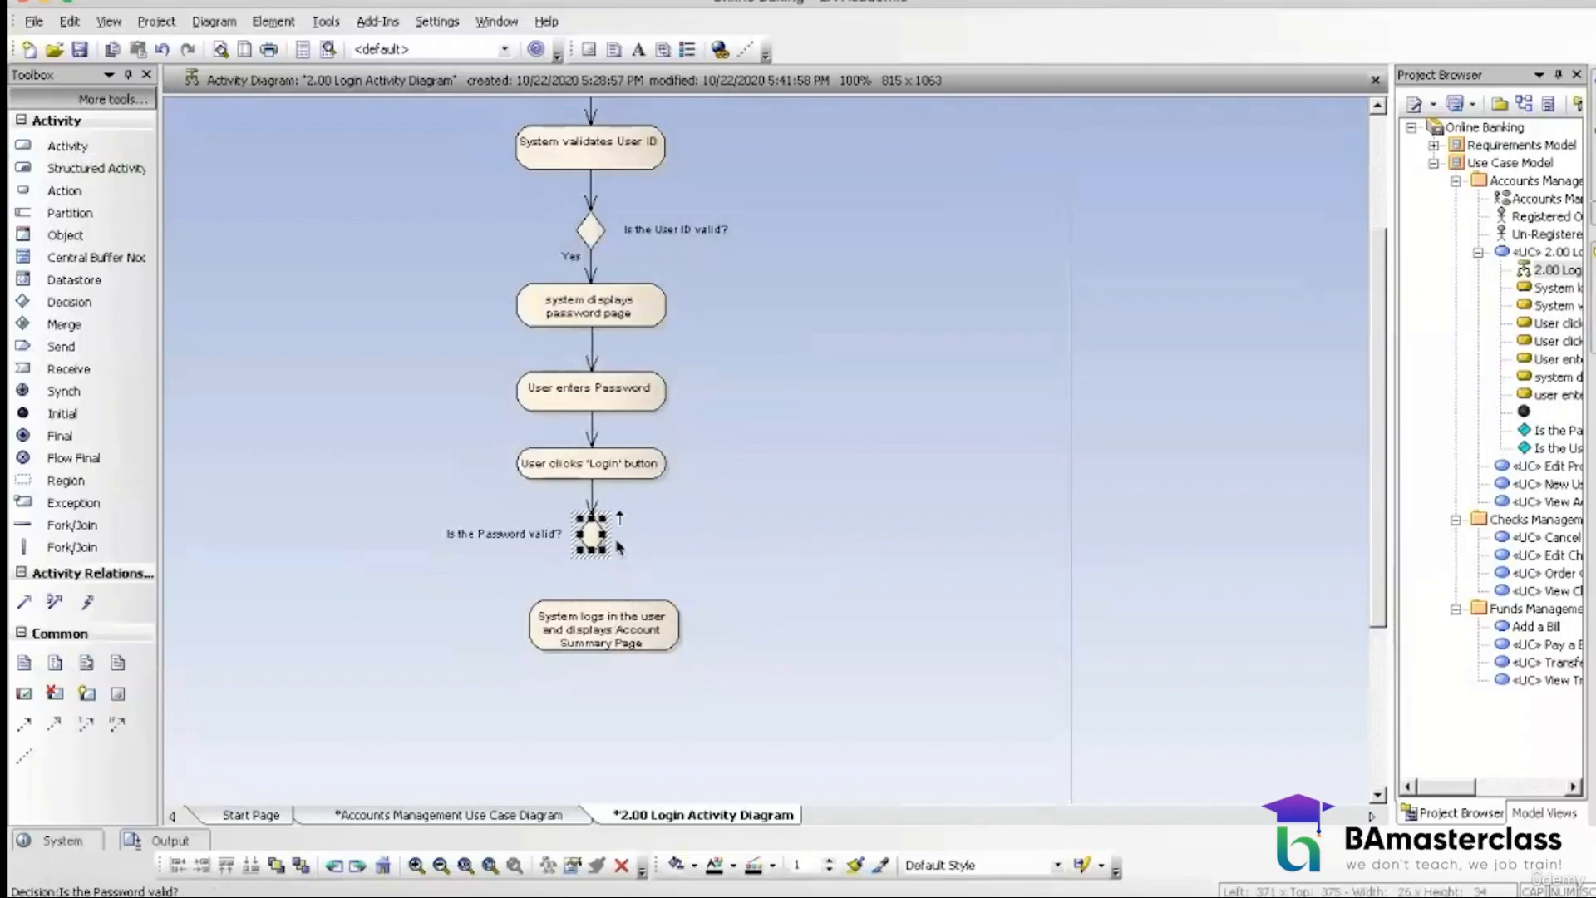
pyautogui.moveTo(620, 520); pyautogui.dragTo(601, 624)
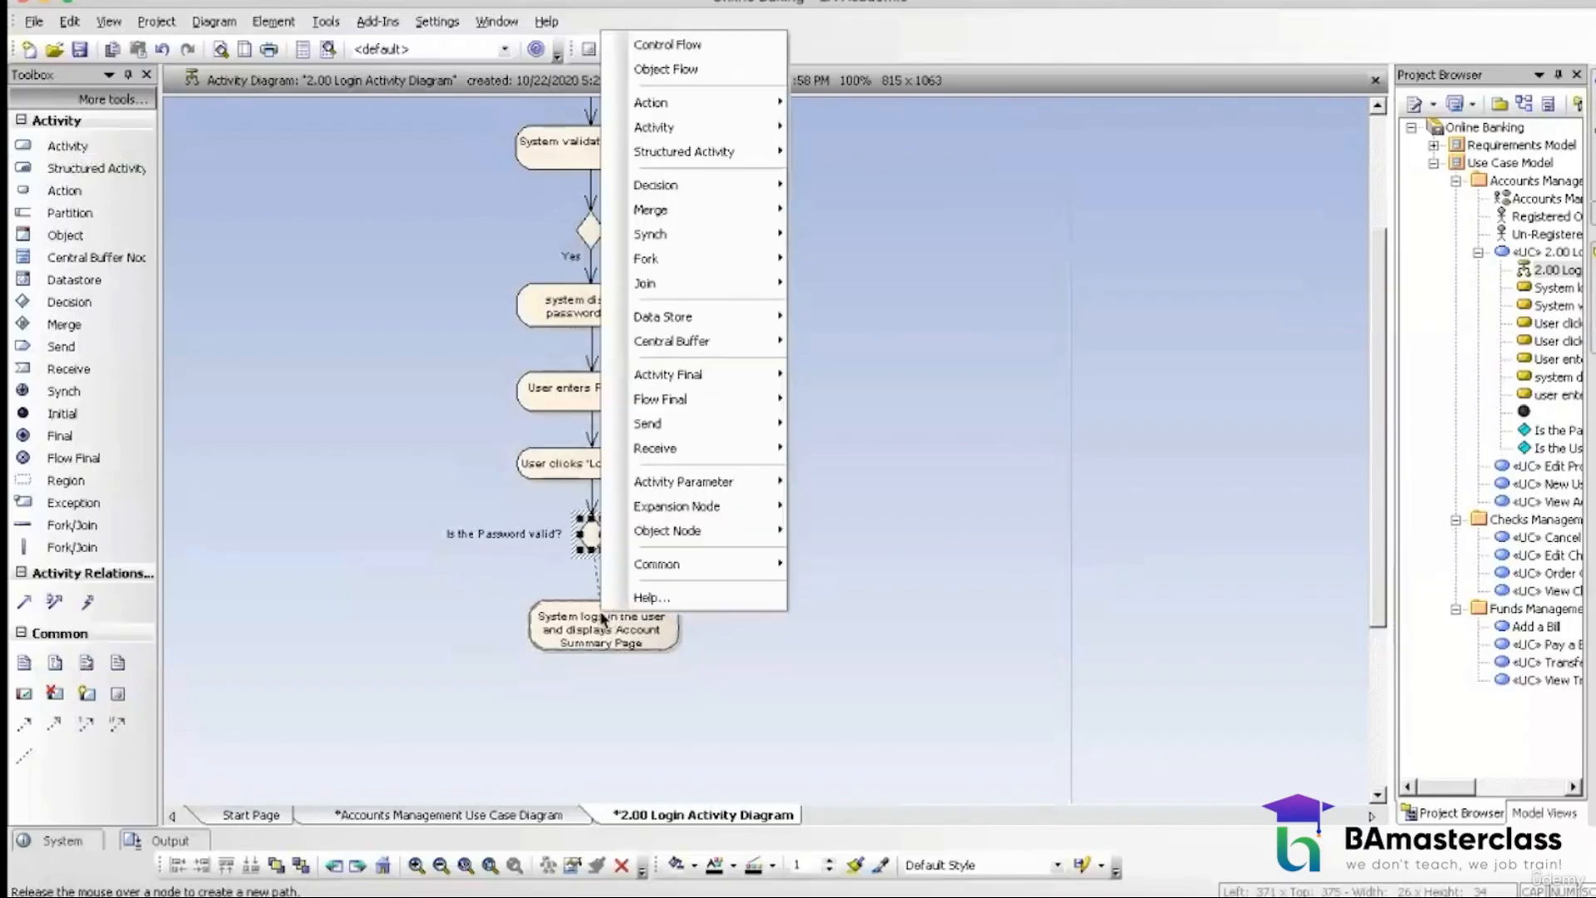
pyautogui.click(648, 45)
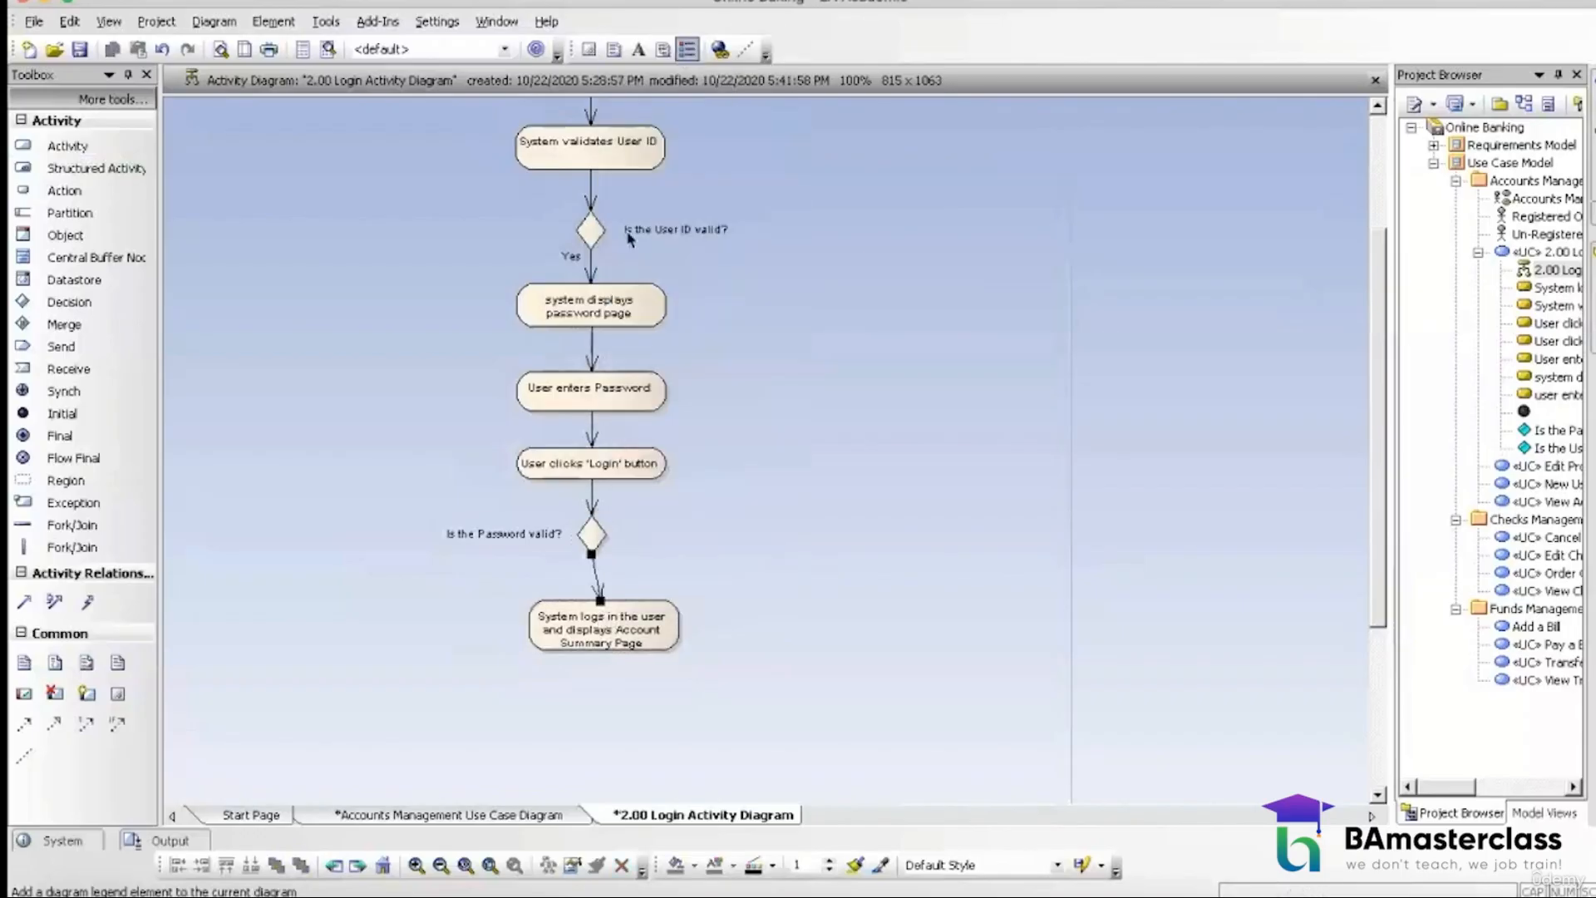
pyautogui.click(613, 636)
pyautogui.moveTo(613, 636); pyautogui.dragTo(596, 636)
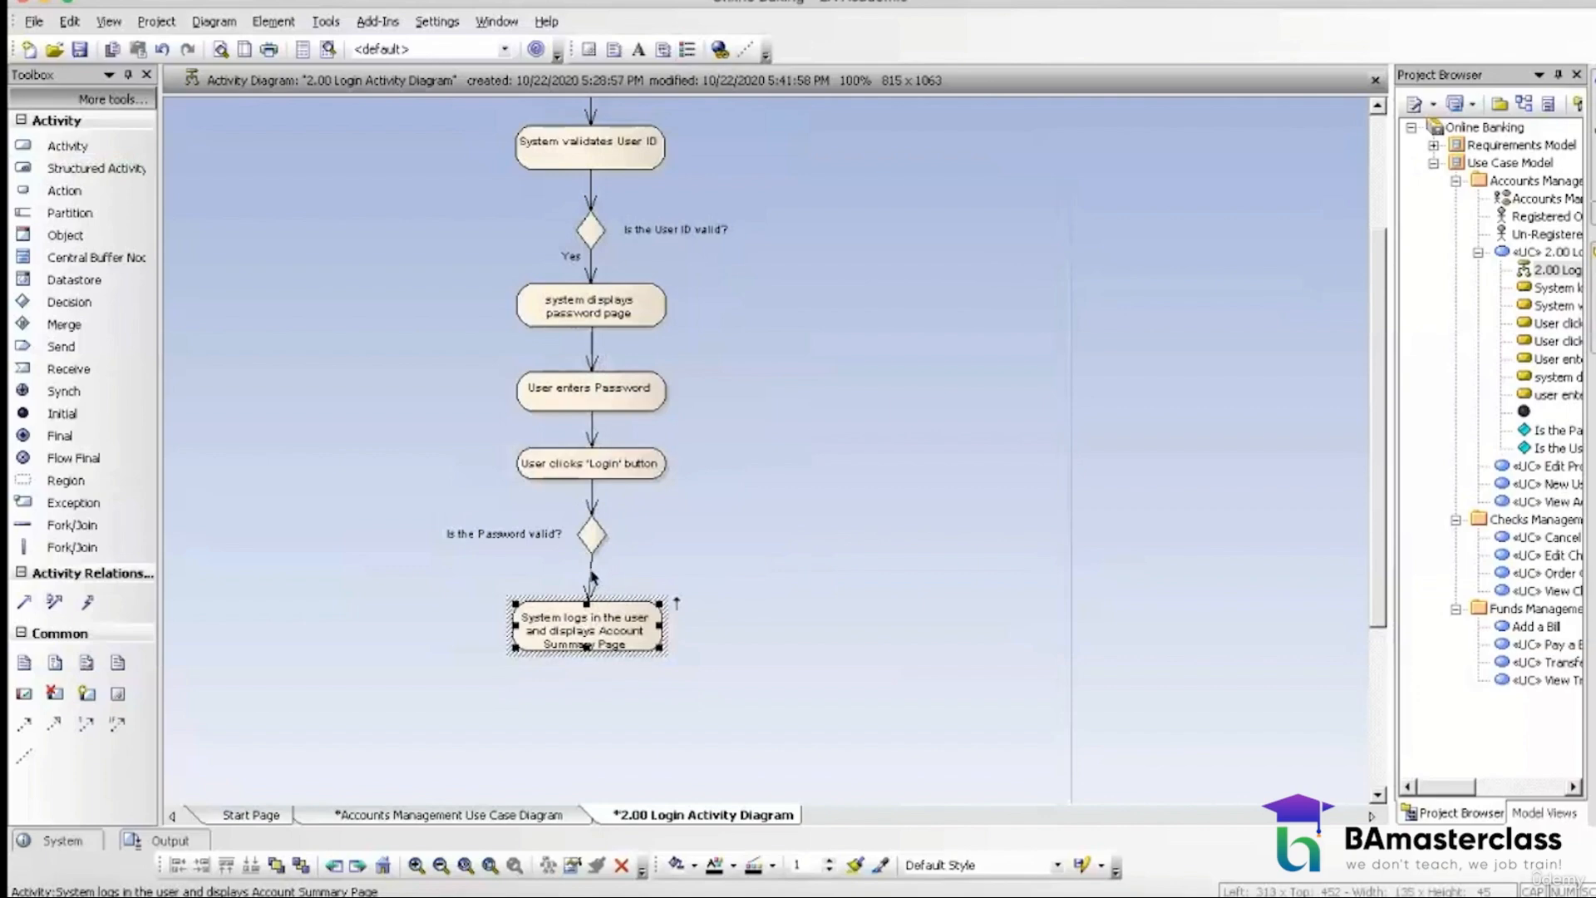
# Step: Name the control flow from the "Is the Password valid?" decision to the Account Summary Page activity "Yes"
pyautogui.doubleClick(591, 572)
pyautogui.write('Yes')
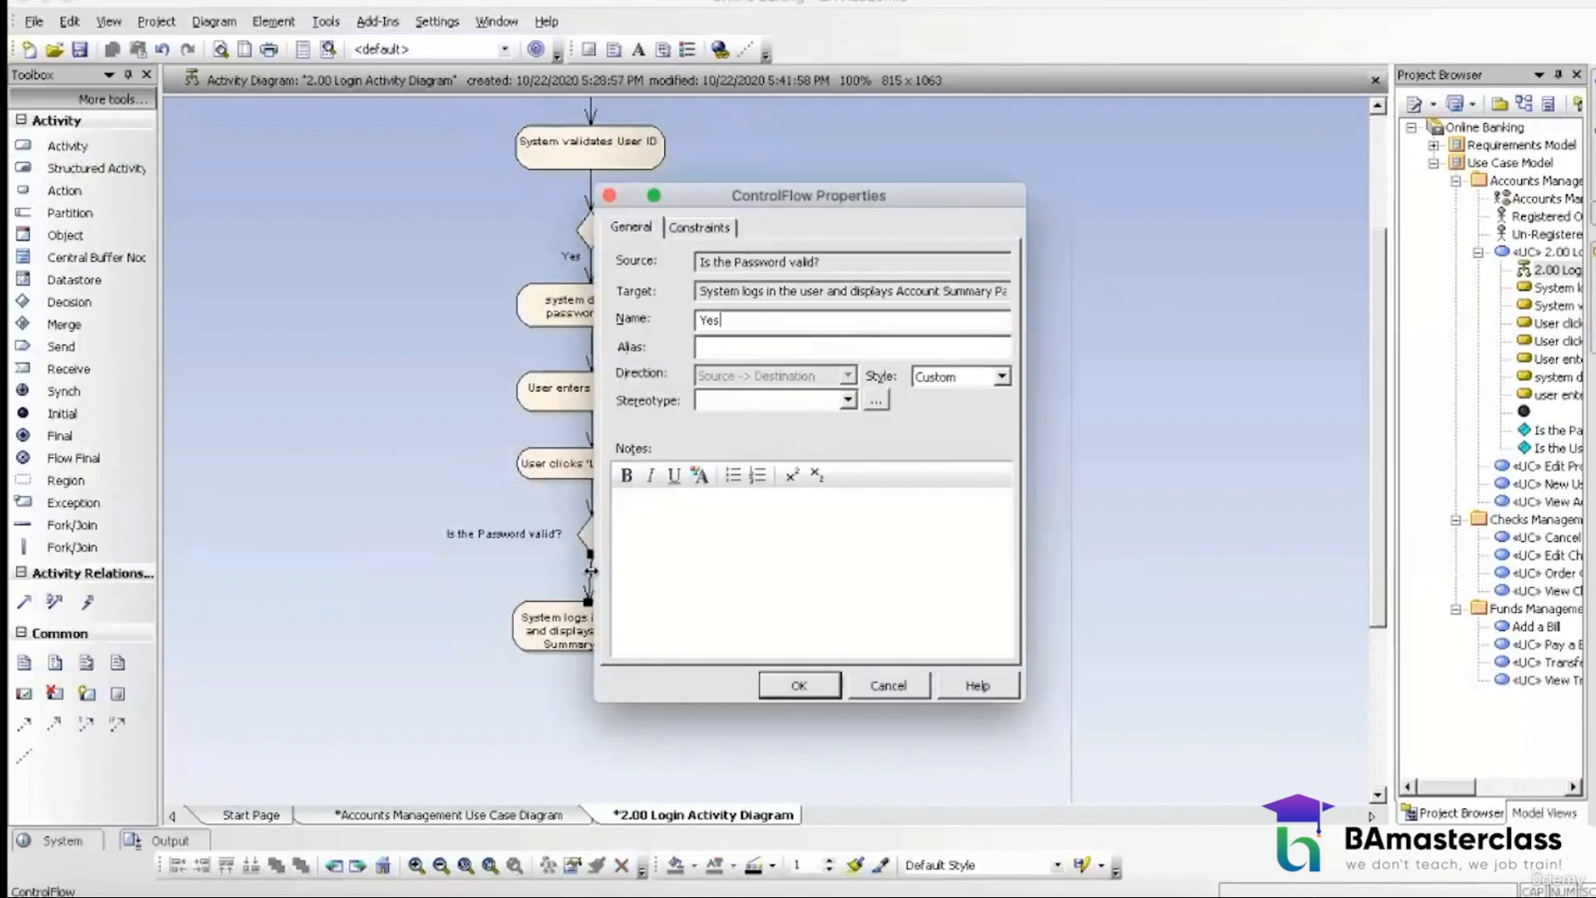
pyautogui.click(799, 687)
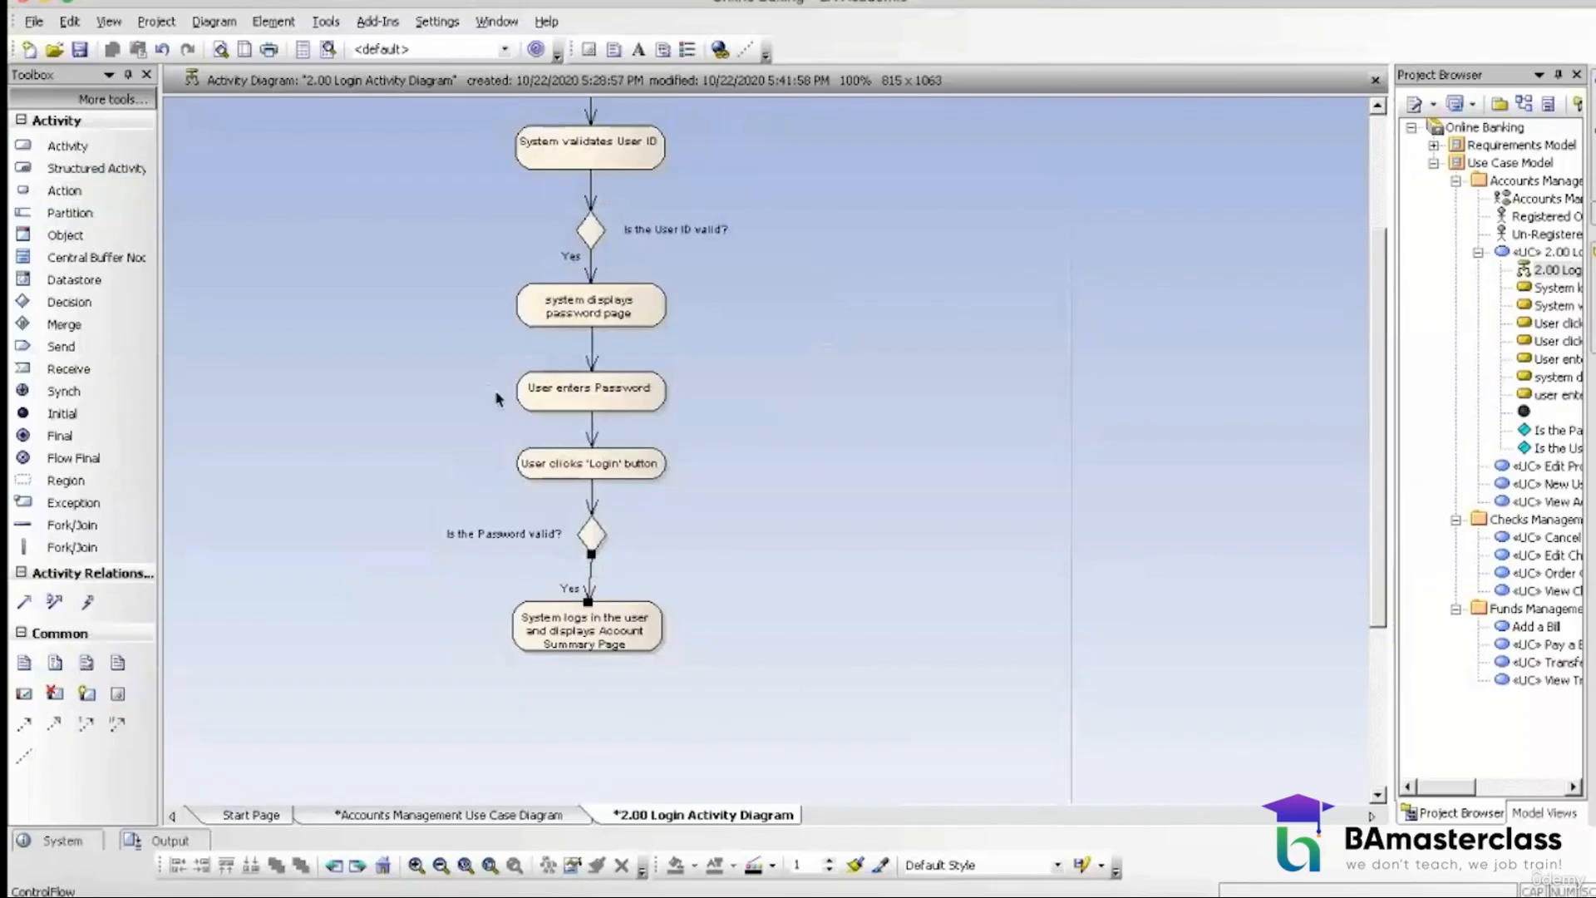
# Step: Add a final node with a blank name beneath the Account Summary Page activity, and connect the activity to it with a control flow
pyautogui.click(66, 413)
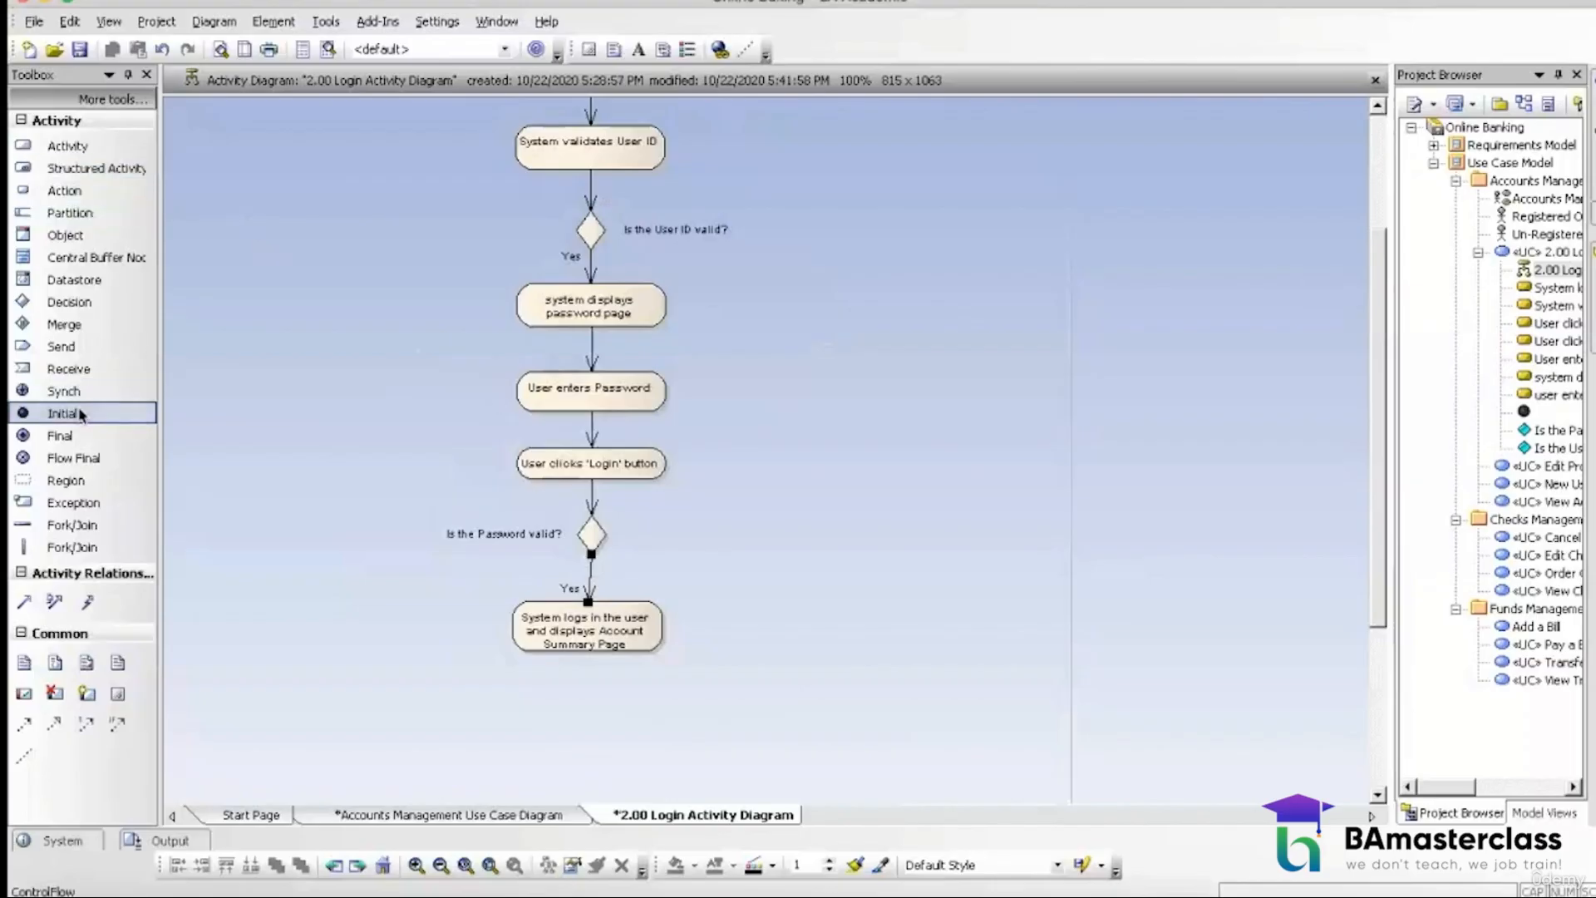
pyautogui.click(73, 439)
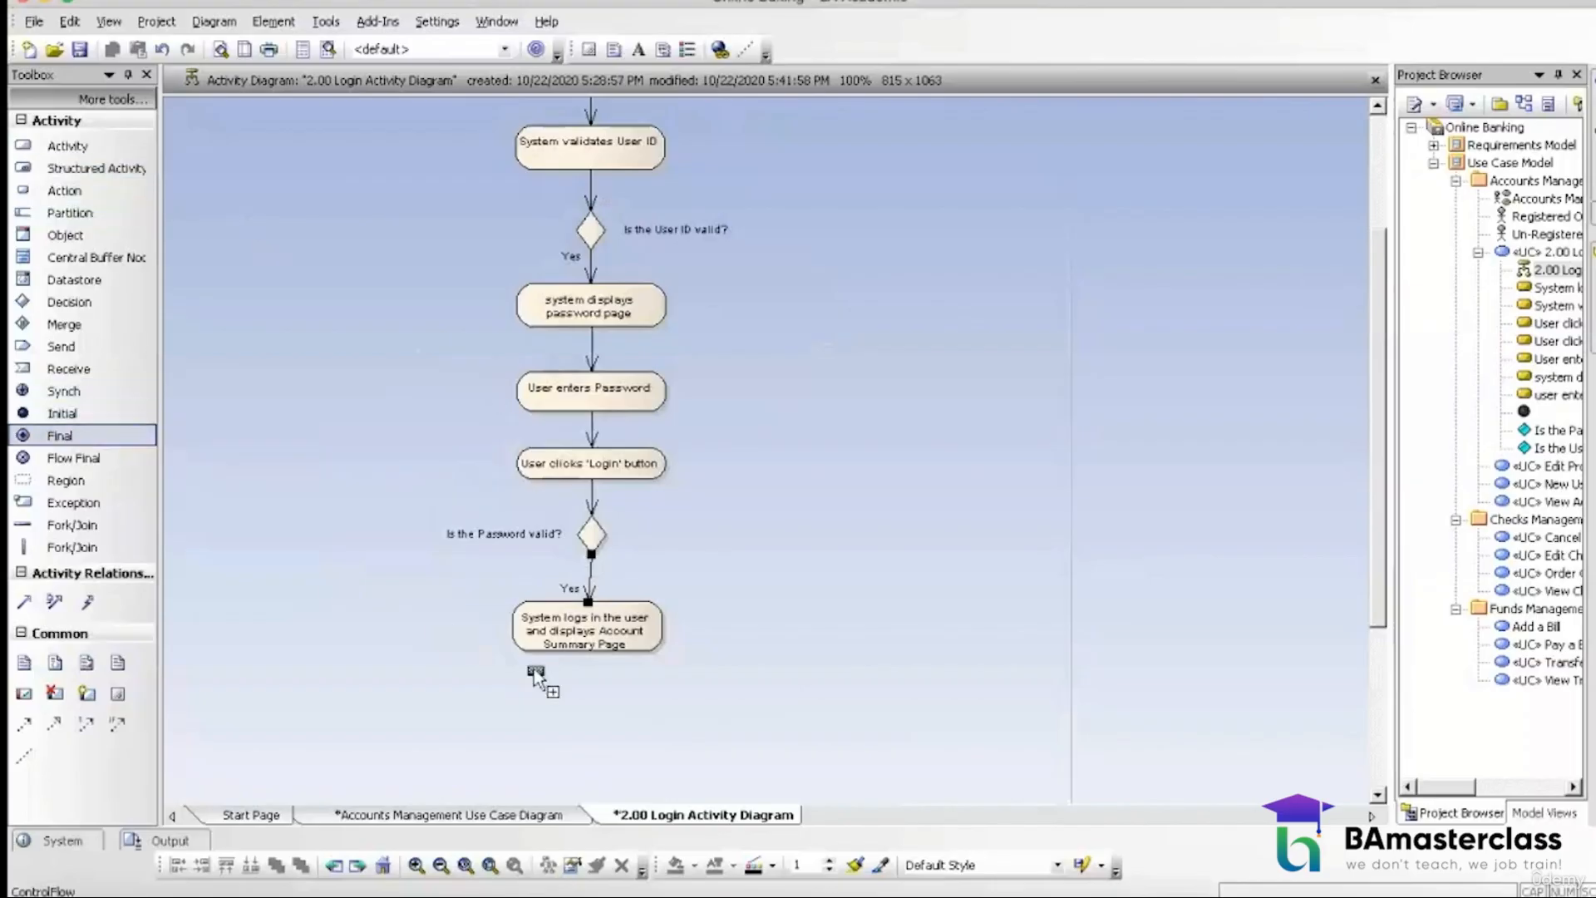
pyautogui.click(591, 697)
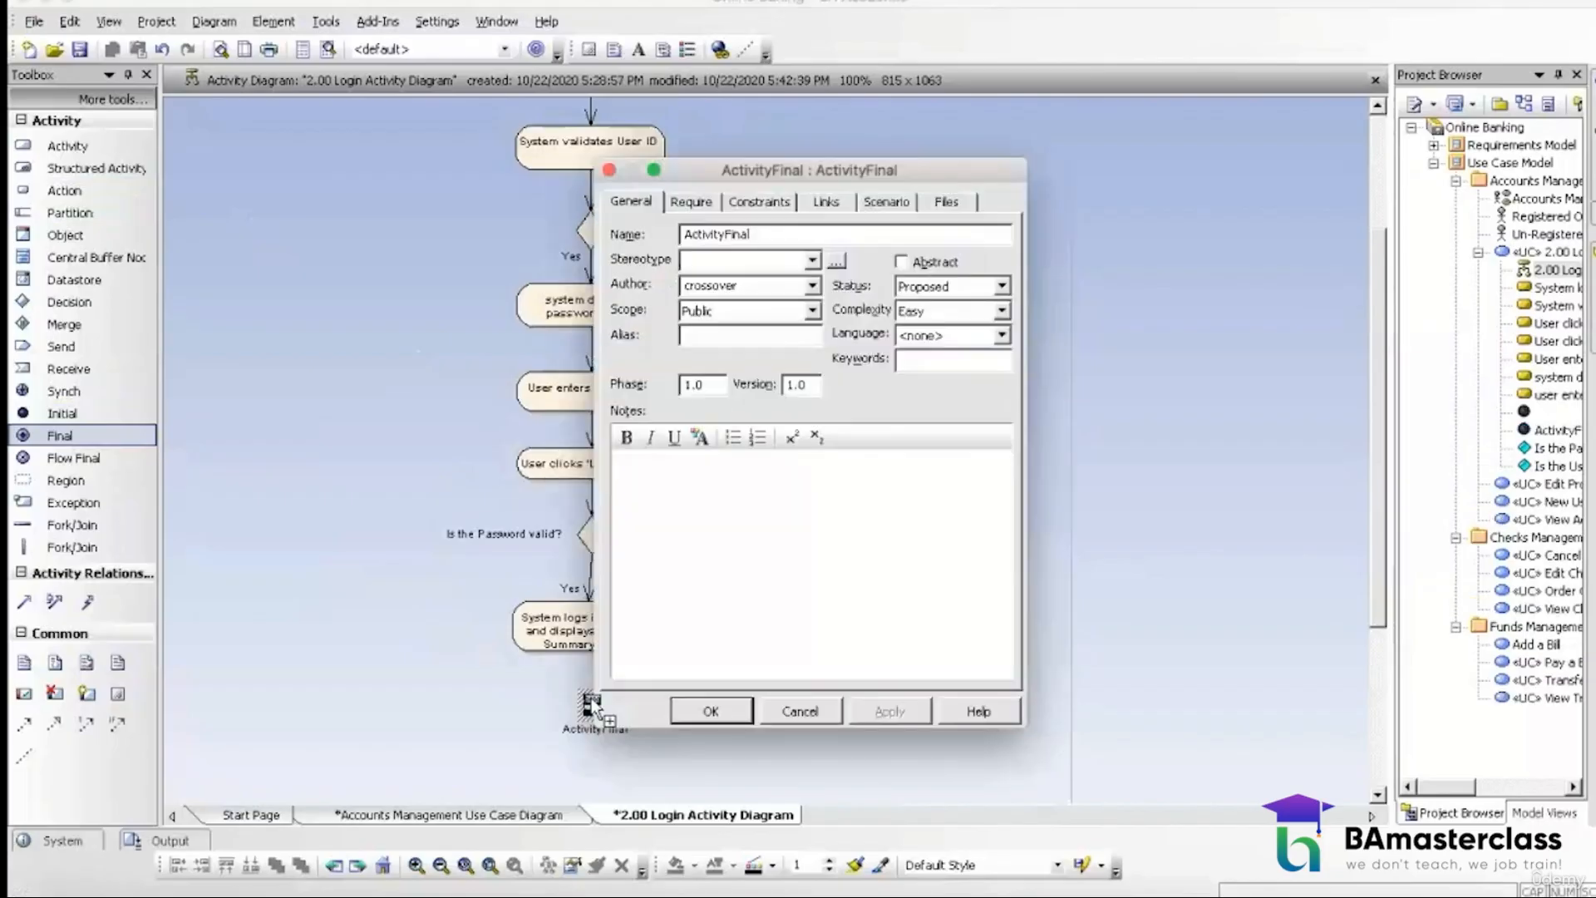
pyautogui.doubleClick(718, 235)
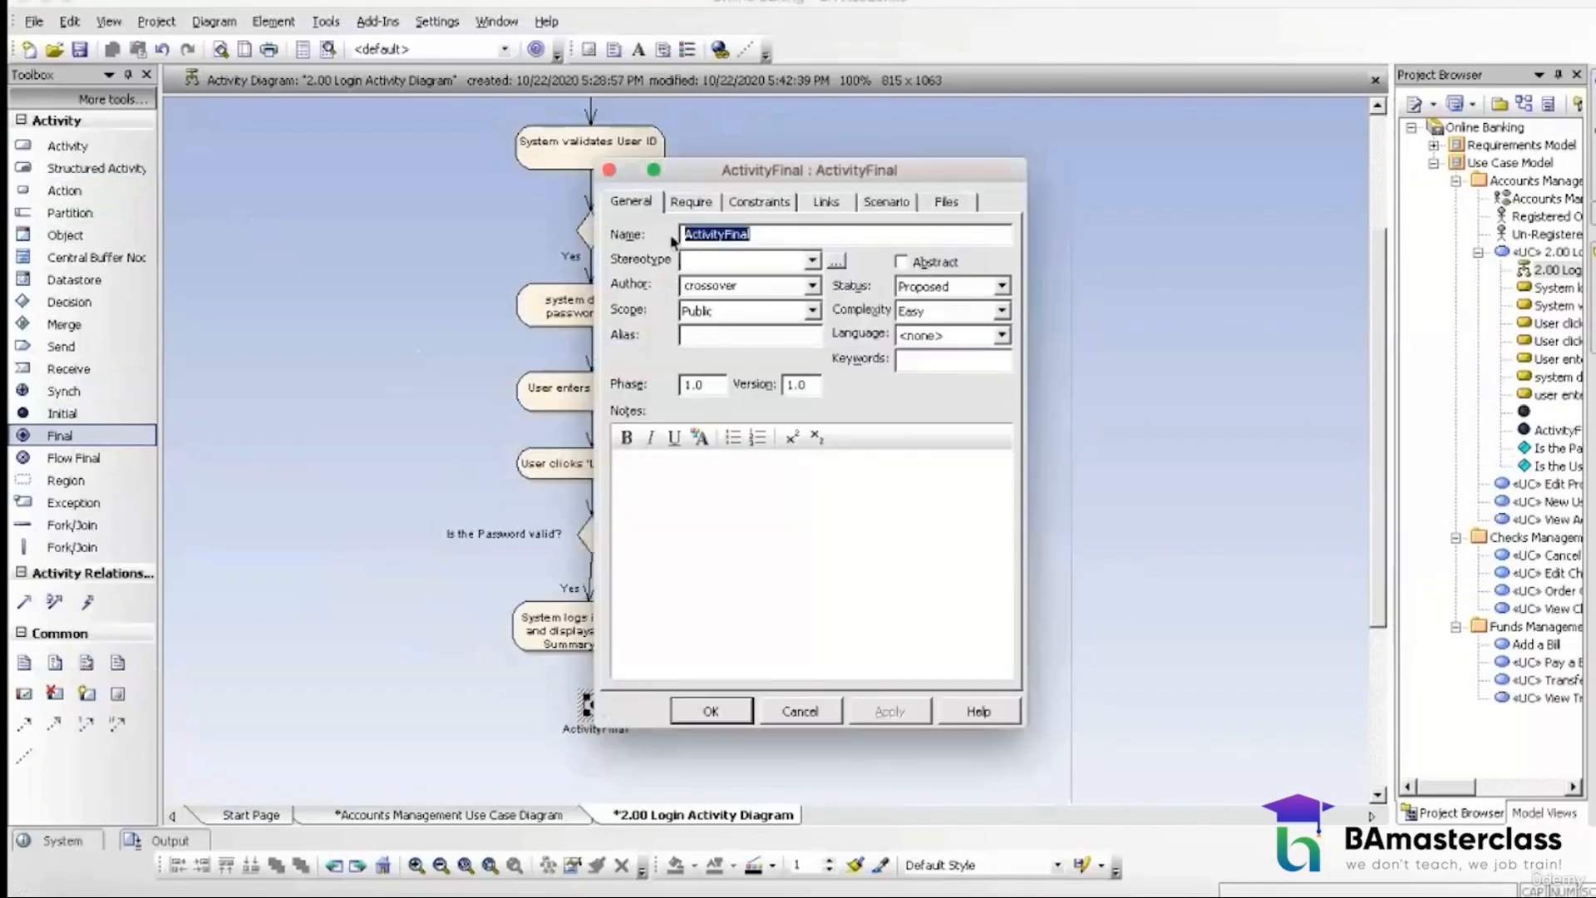
pyautogui.press('Delete')
pyautogui.click(711, 711)
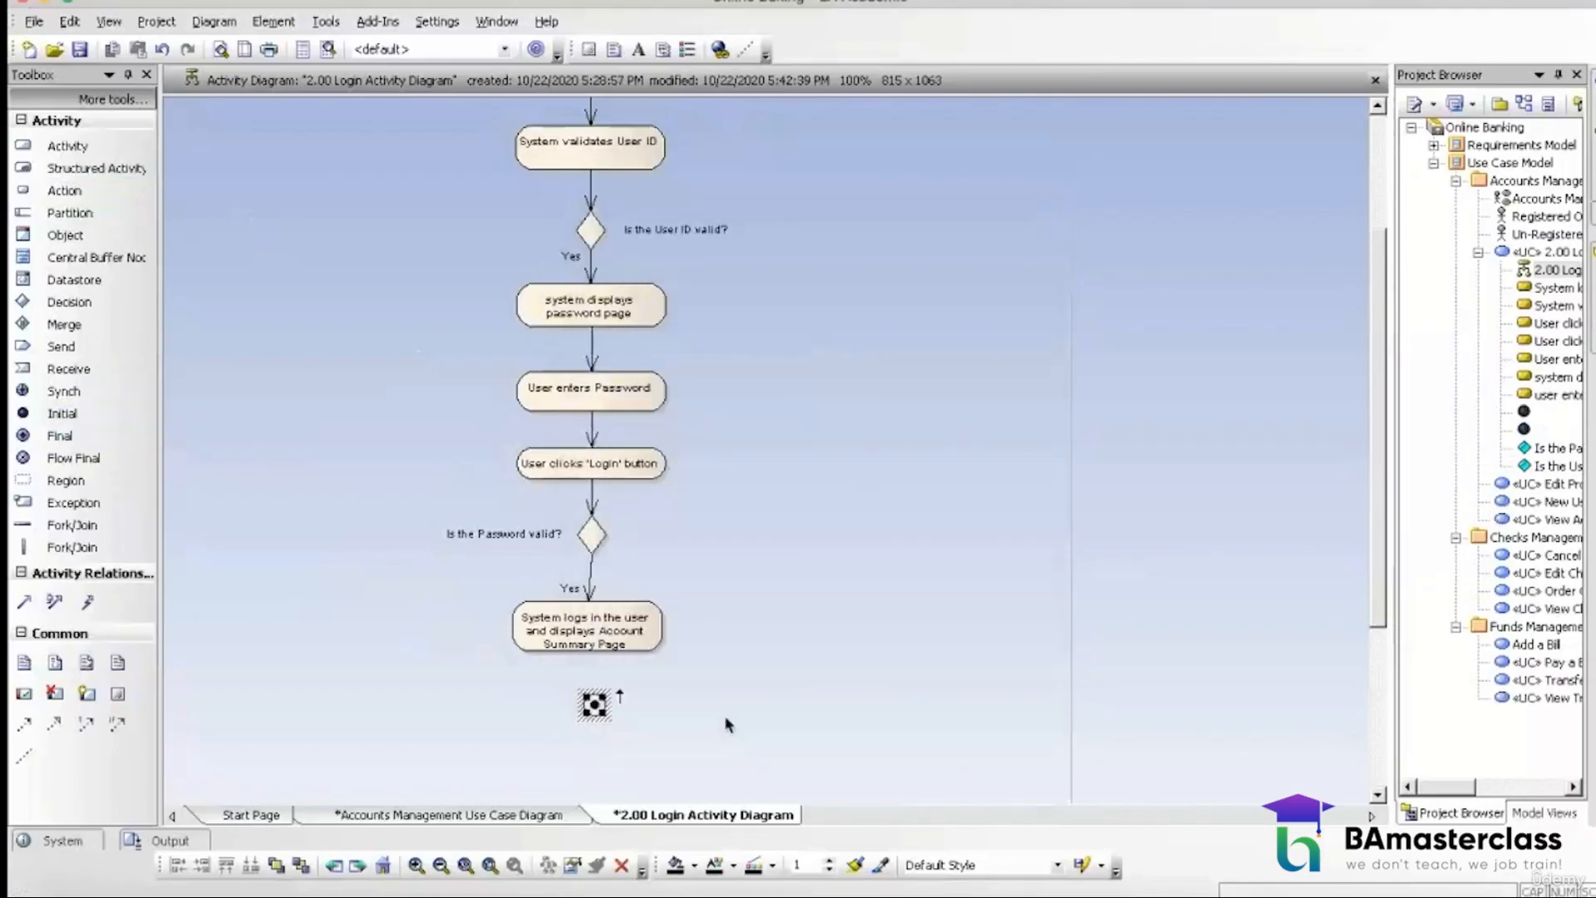
pyautogui.moveTo(619, 697)
pyautogui.mouseDown()
pyautogui.moveTo(645, 619)
pyautogui.moveTo(675, 605)
pyautogui.moveTo(664, 687)
pyautogui.moveTo(598, 702)
pyautogui.mouseUp()
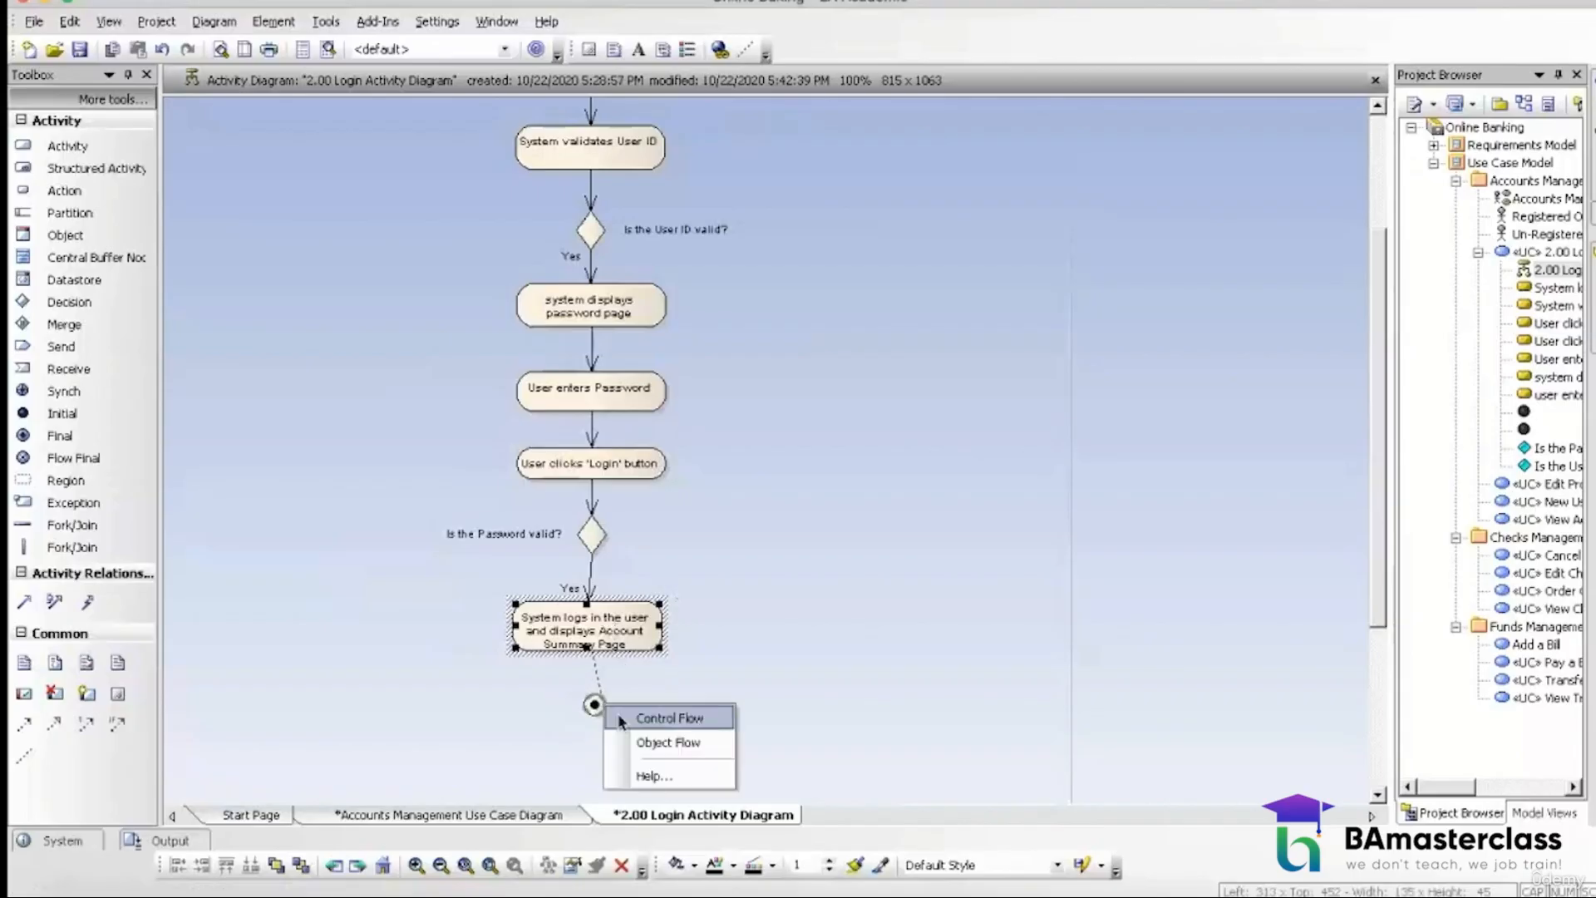
pyautogui.click(665, 716)
# Step: Align the centres of the elements from "system displays password page" to the final node vertically
pyautogui.moveTo(387, 285); pyautogui.dragTo(758, 752)
pyautogui.rightClick(610, 308)
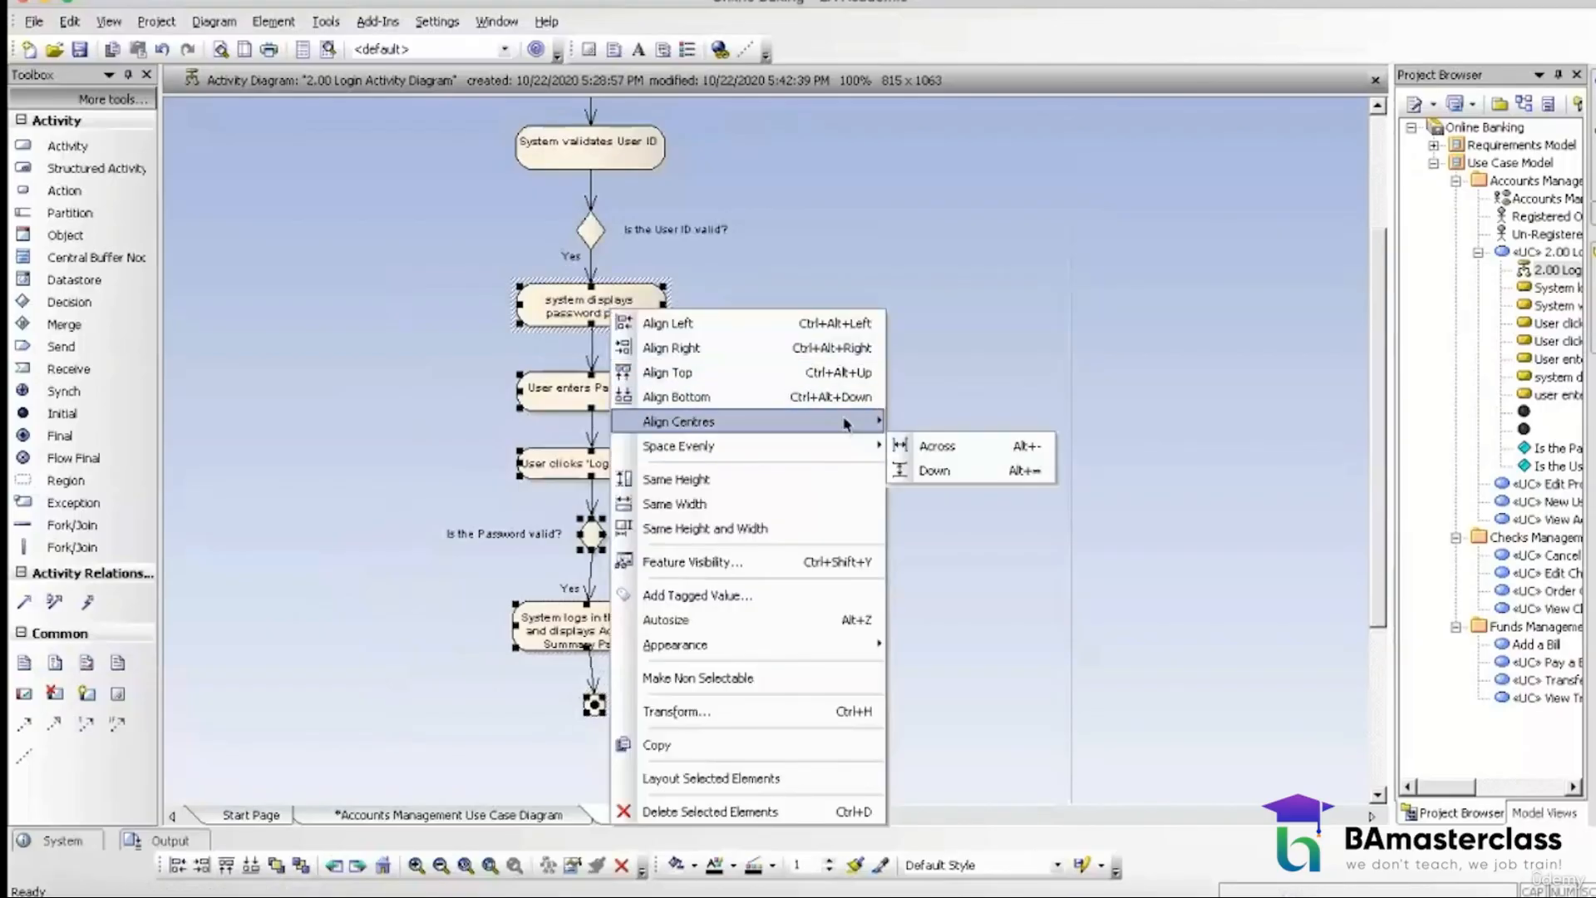
pyautogui.moveTo(880, 422)
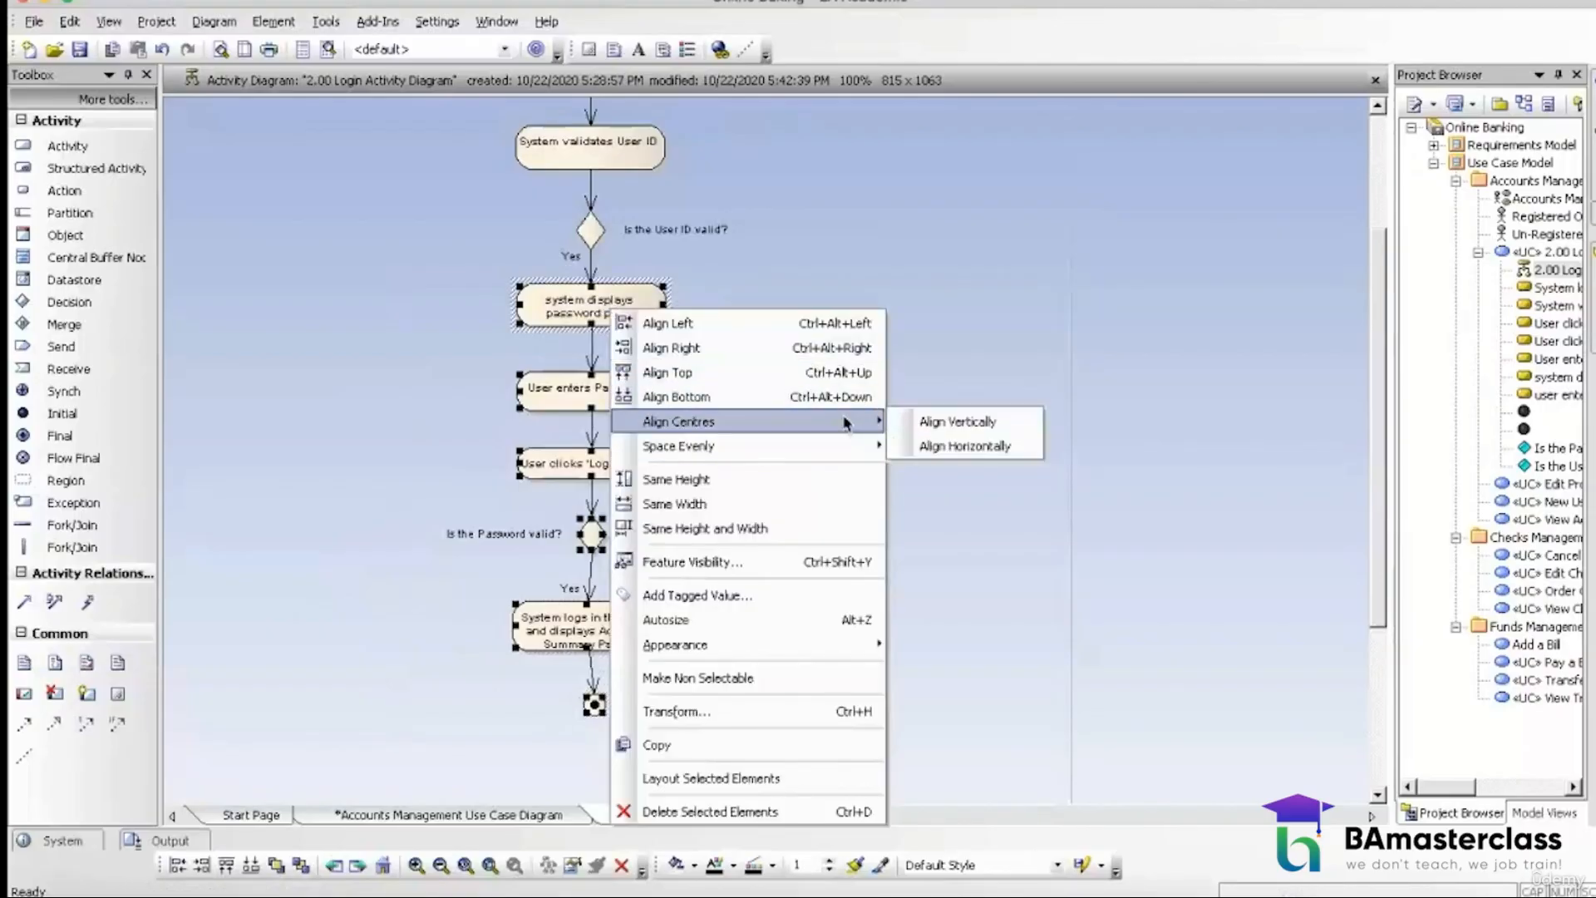
pyautogui.click(952, 428)
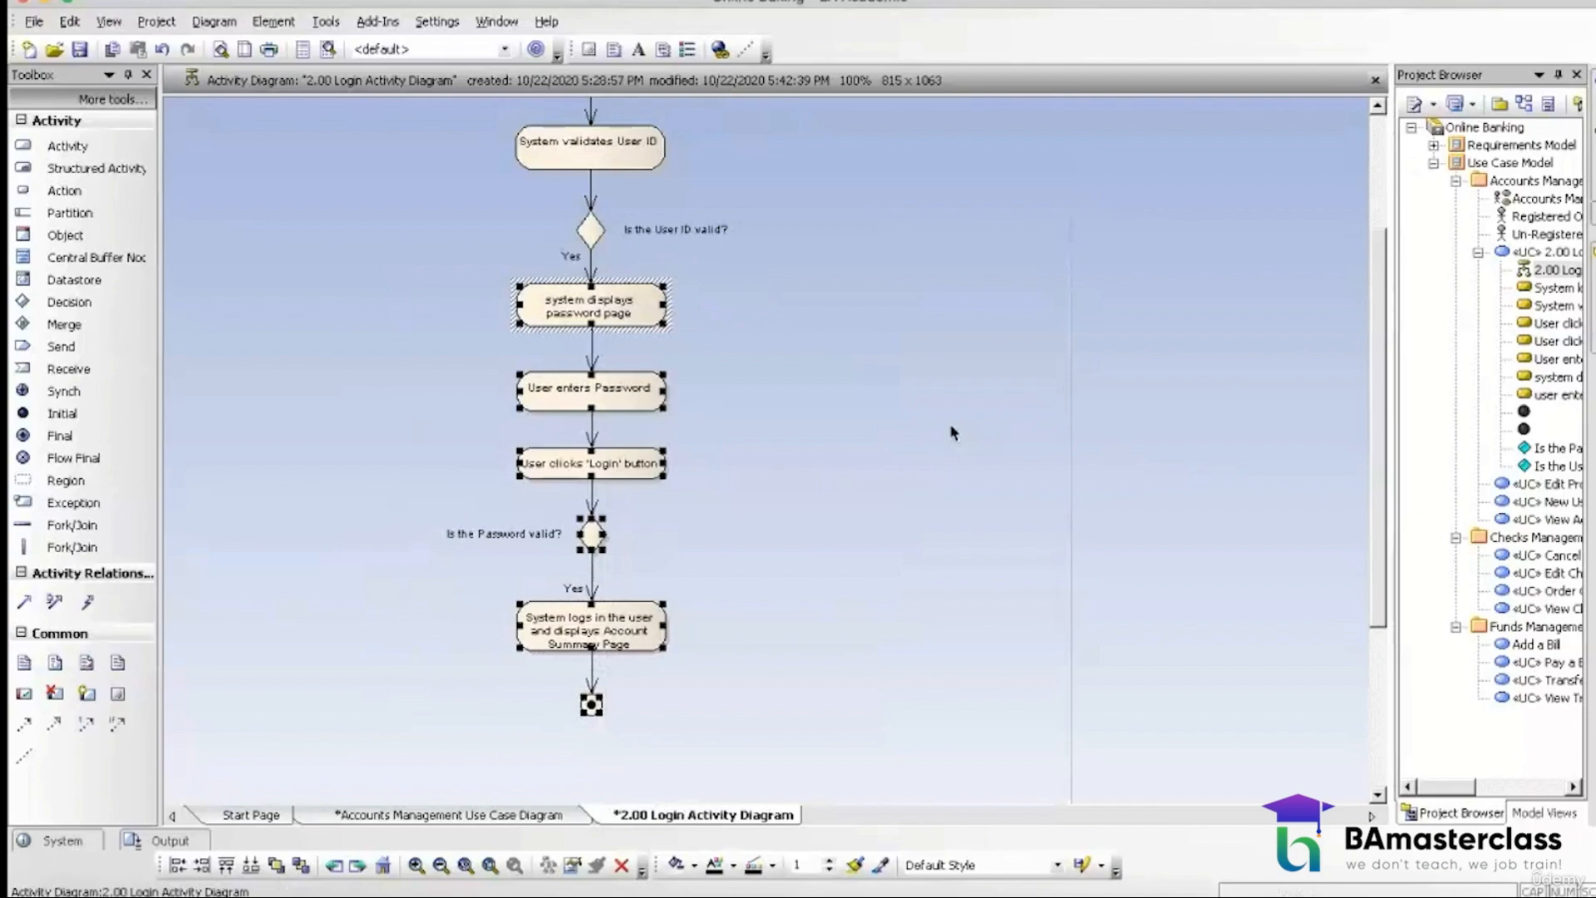
pyautogui.click(953, 431)
# Step: Space all the diagram's elements evenly down, from the initial node to the final node
pyautogui.scroll(3, 953, 432)
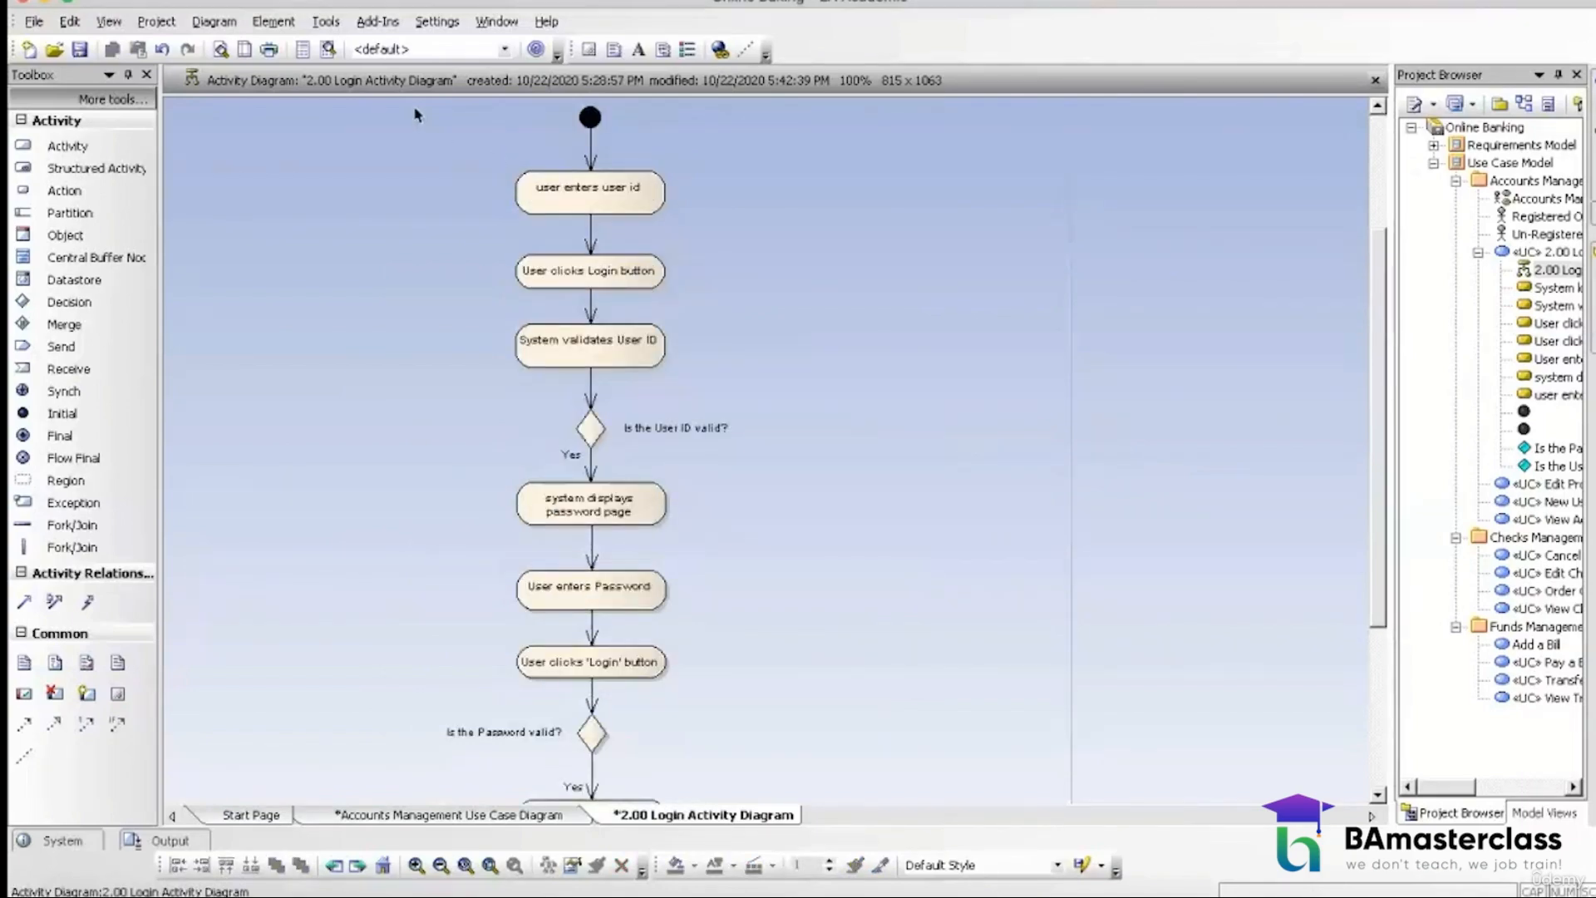
pyautogui.moveTo(415, 109); pyautogui.dragTo(821, 669)
pyautogui.rightClick(633, 526)
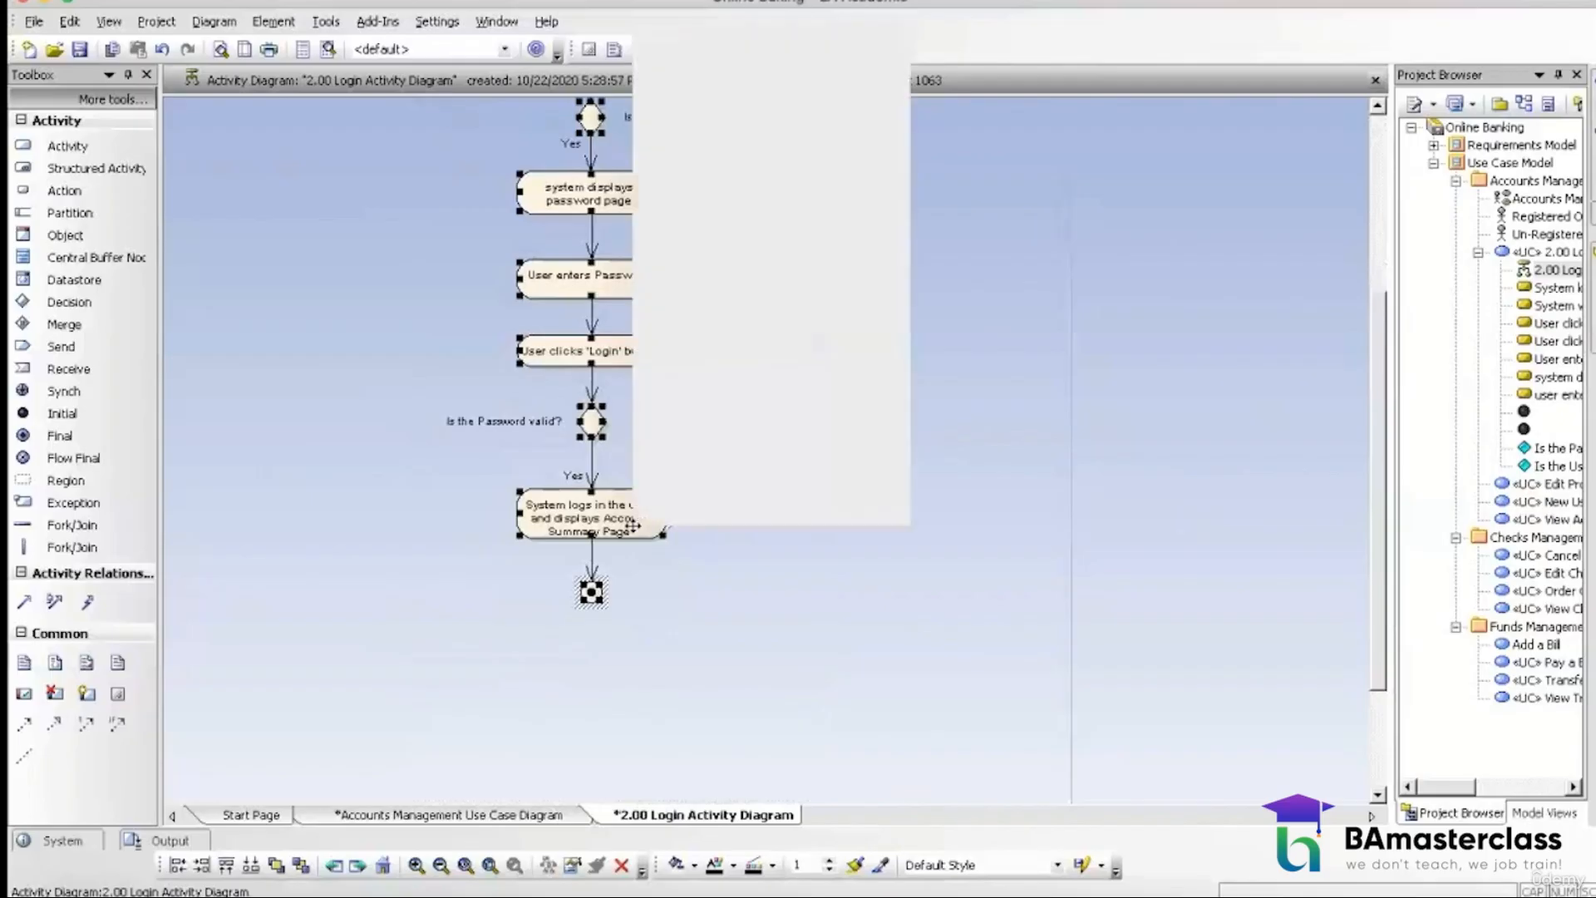
pyautogui.moveTo(791, 158)
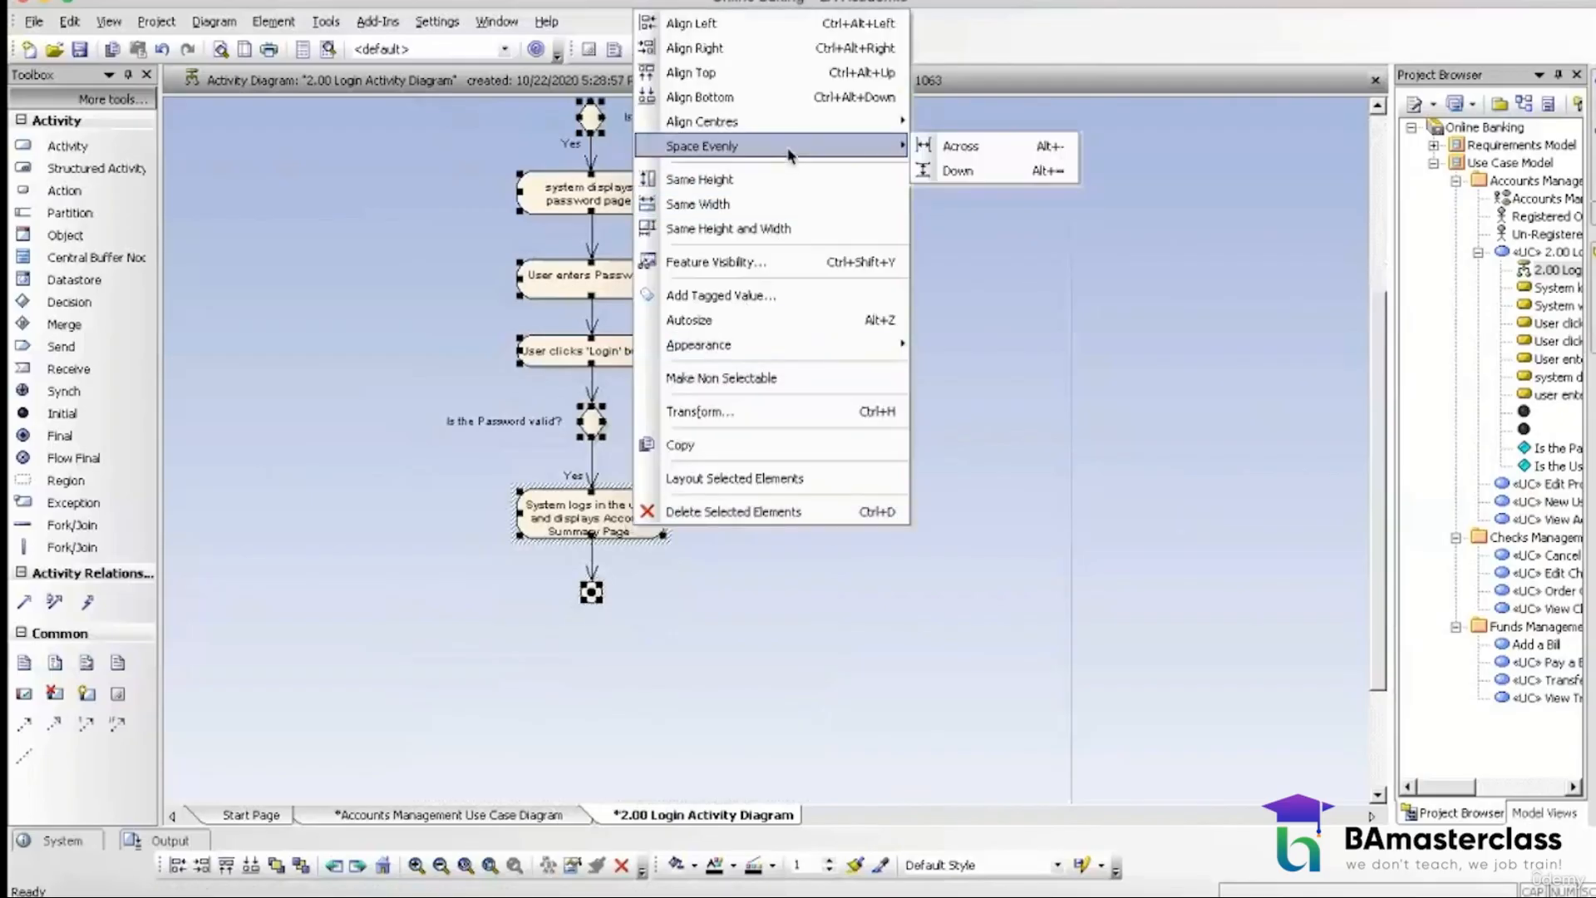
pyautogui.click(953, 169)
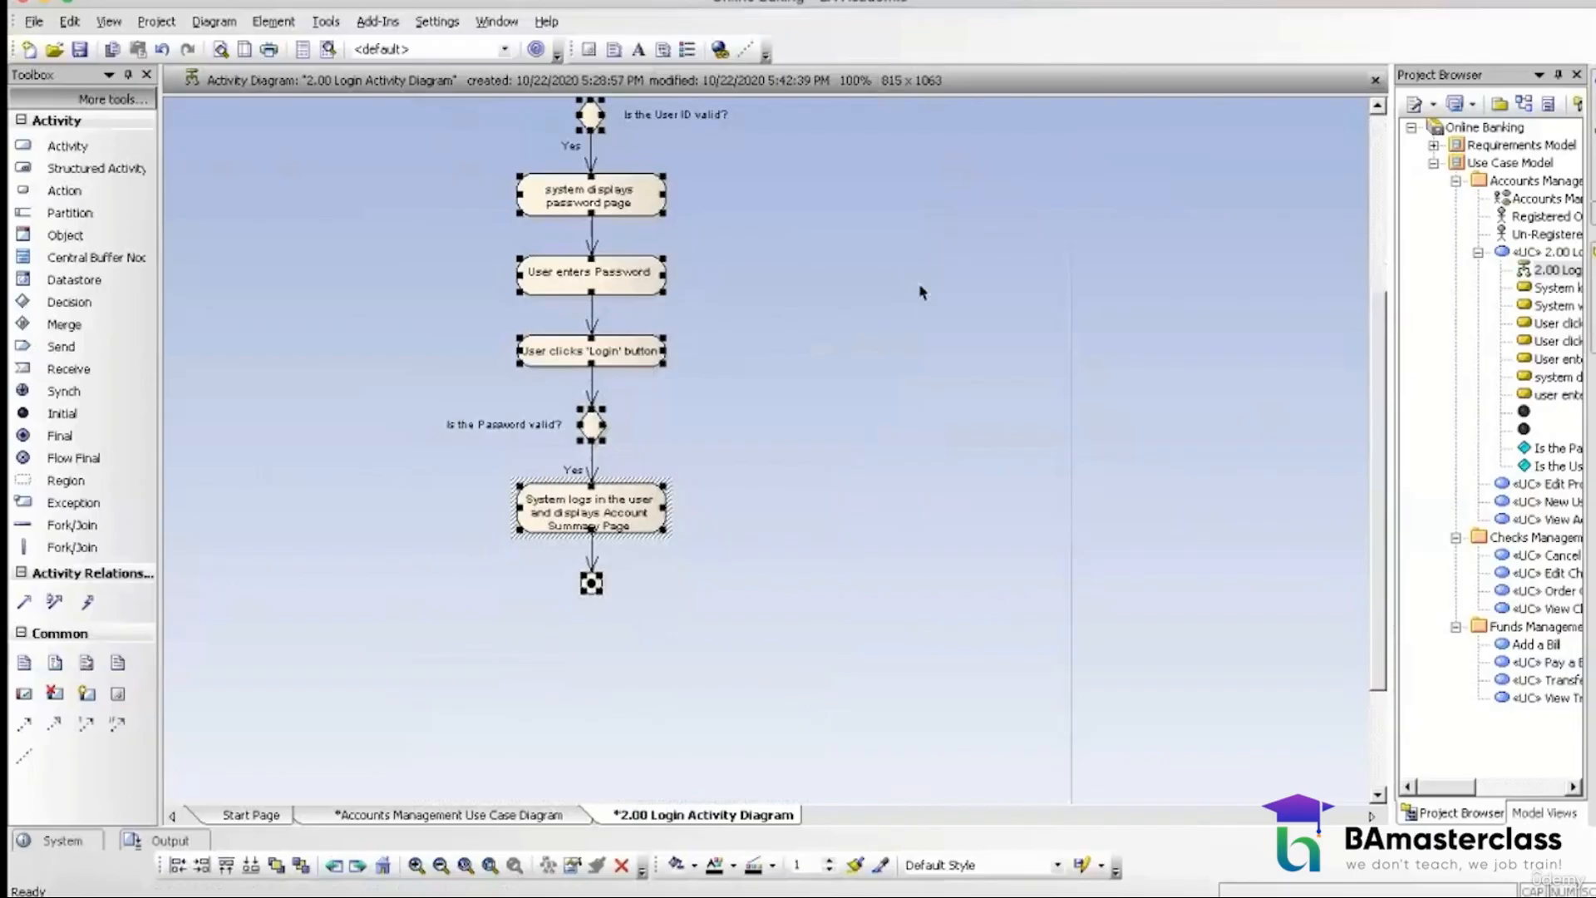
pyautogui.click(920, 292)
# Step: Add a shortened activity named "System notifies the user of invalid user id" to the left of the "Is the User ID valid?" decision
pyautogui.scroll(5, 920, 292)
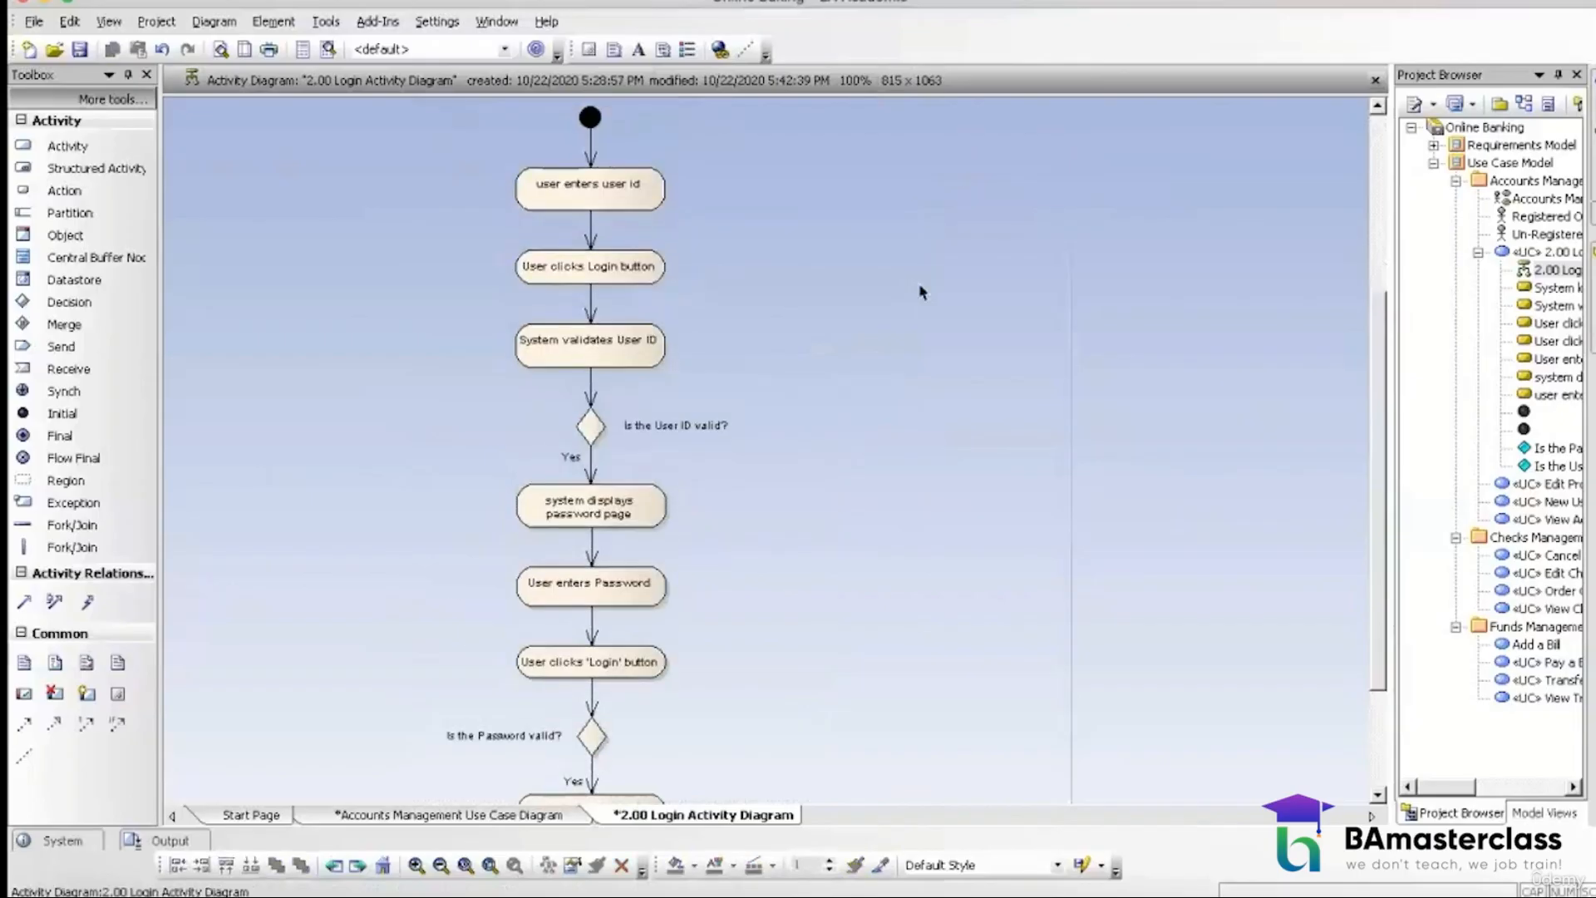
pyautogui.scroll(-5, 920, 291)
pyautogui.scroll(5, 920, 292)
pyautogui.click(67, 146)
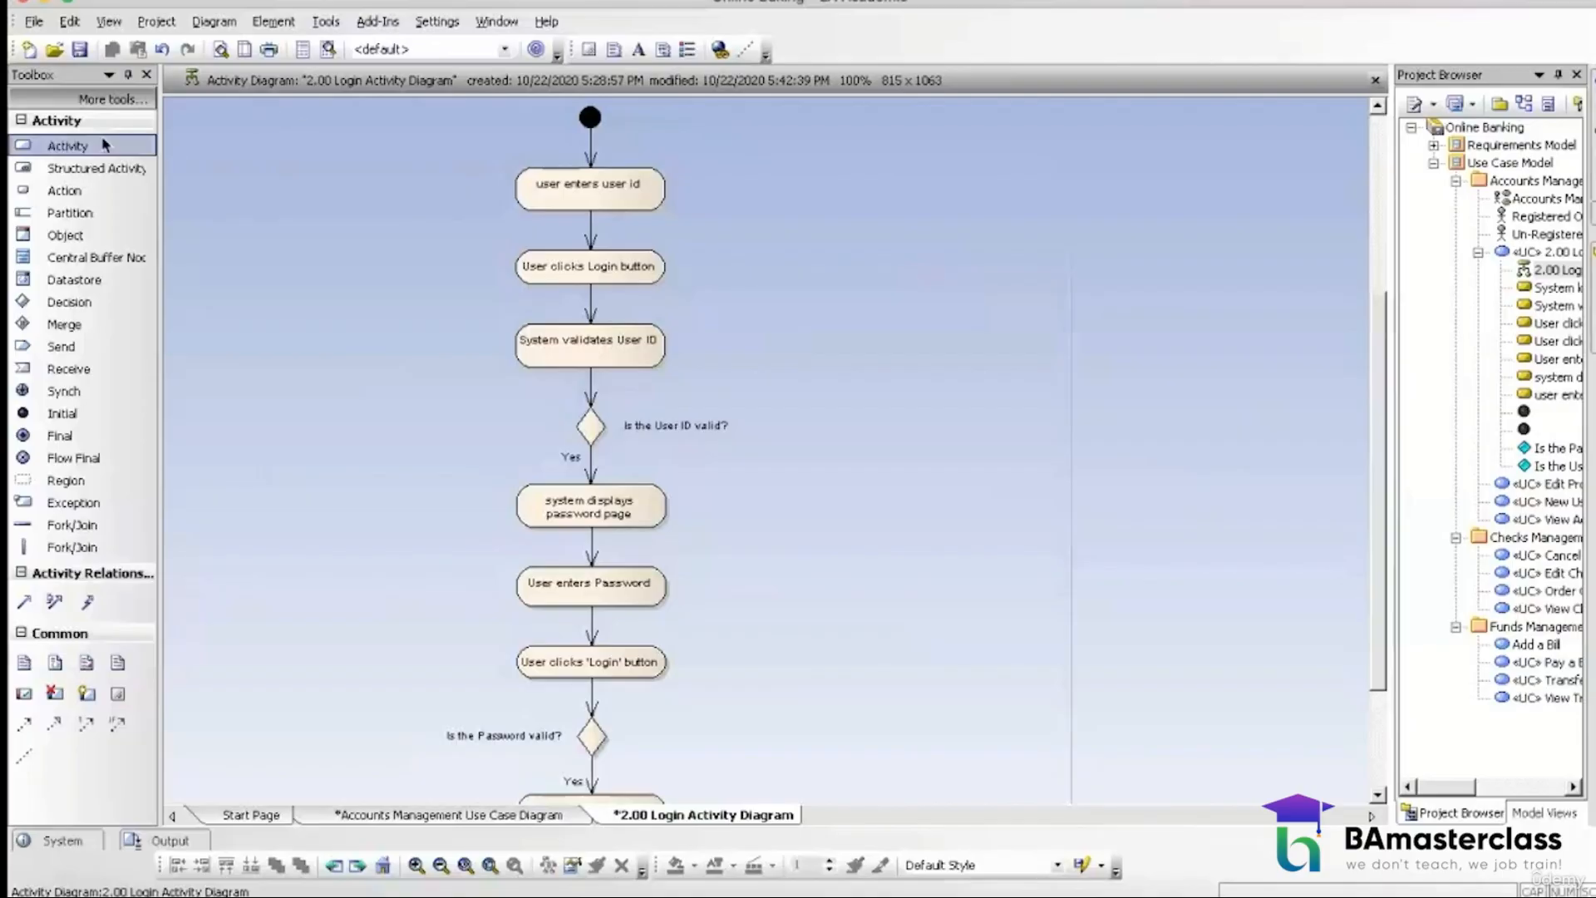
pyautogui.click(395, 432)
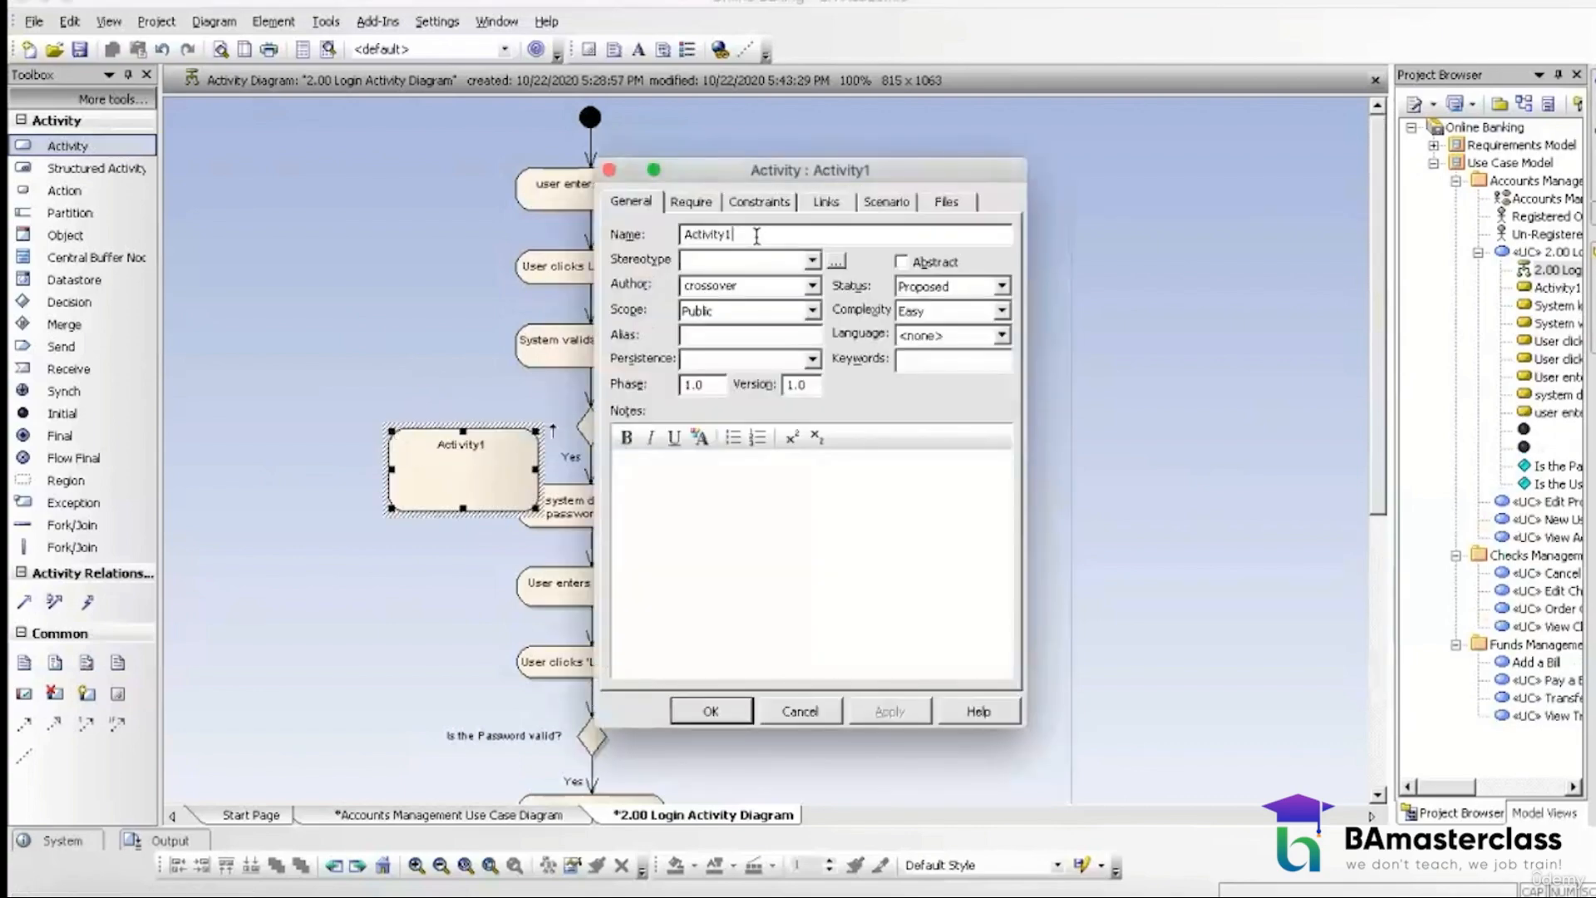
pyautogui.write('System notifies the user of invalid user id')
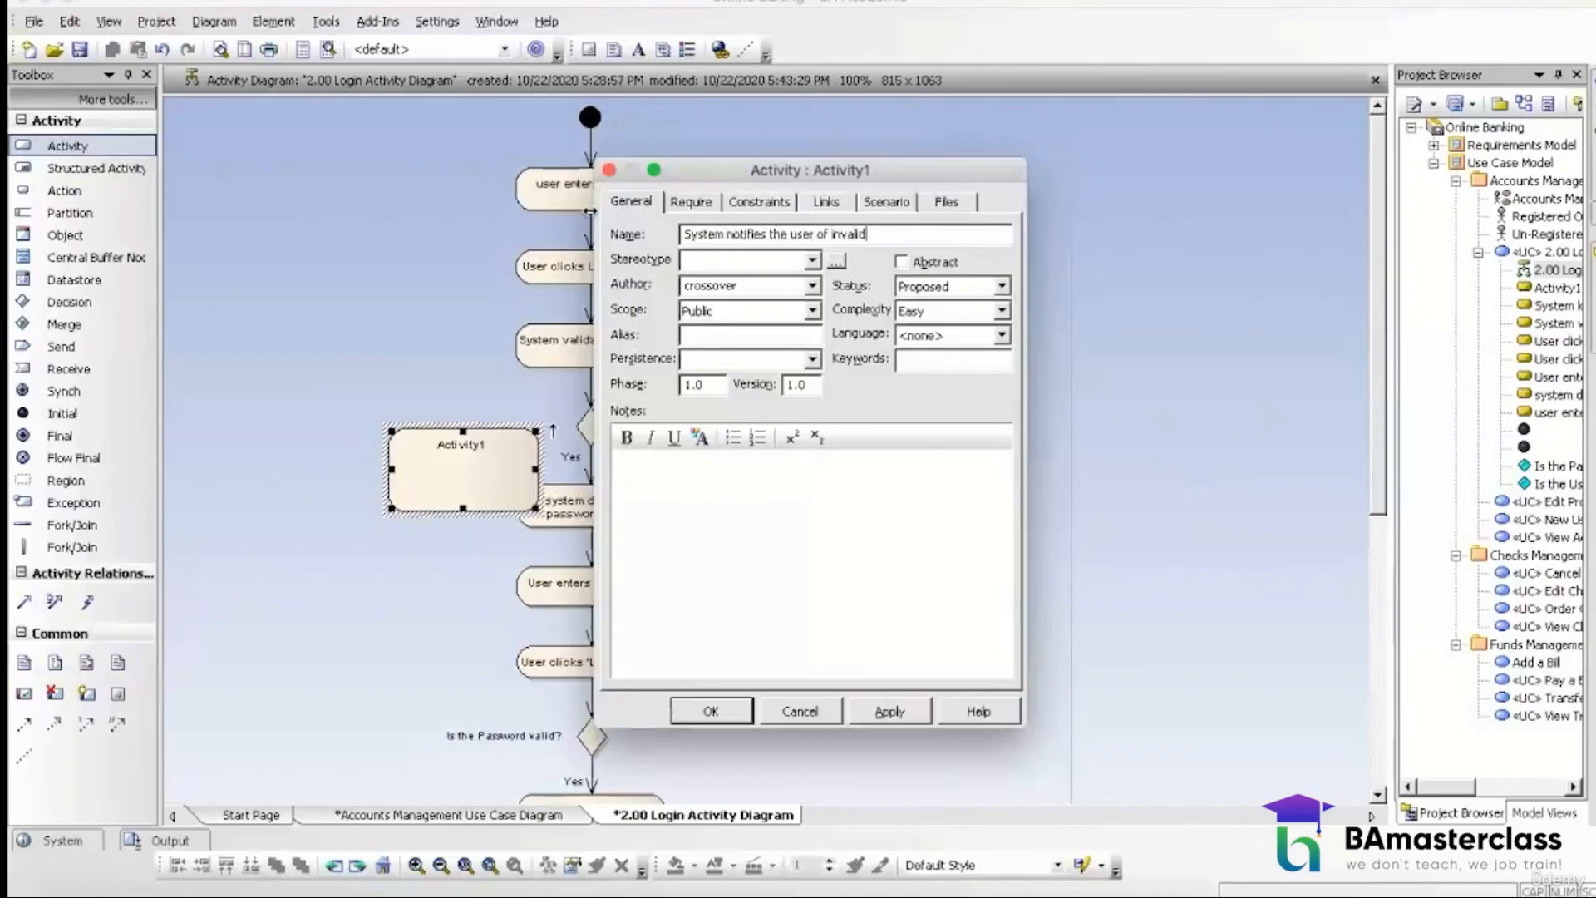
pyautogui.click(703, 709)
pyautogui.click(733, 478)
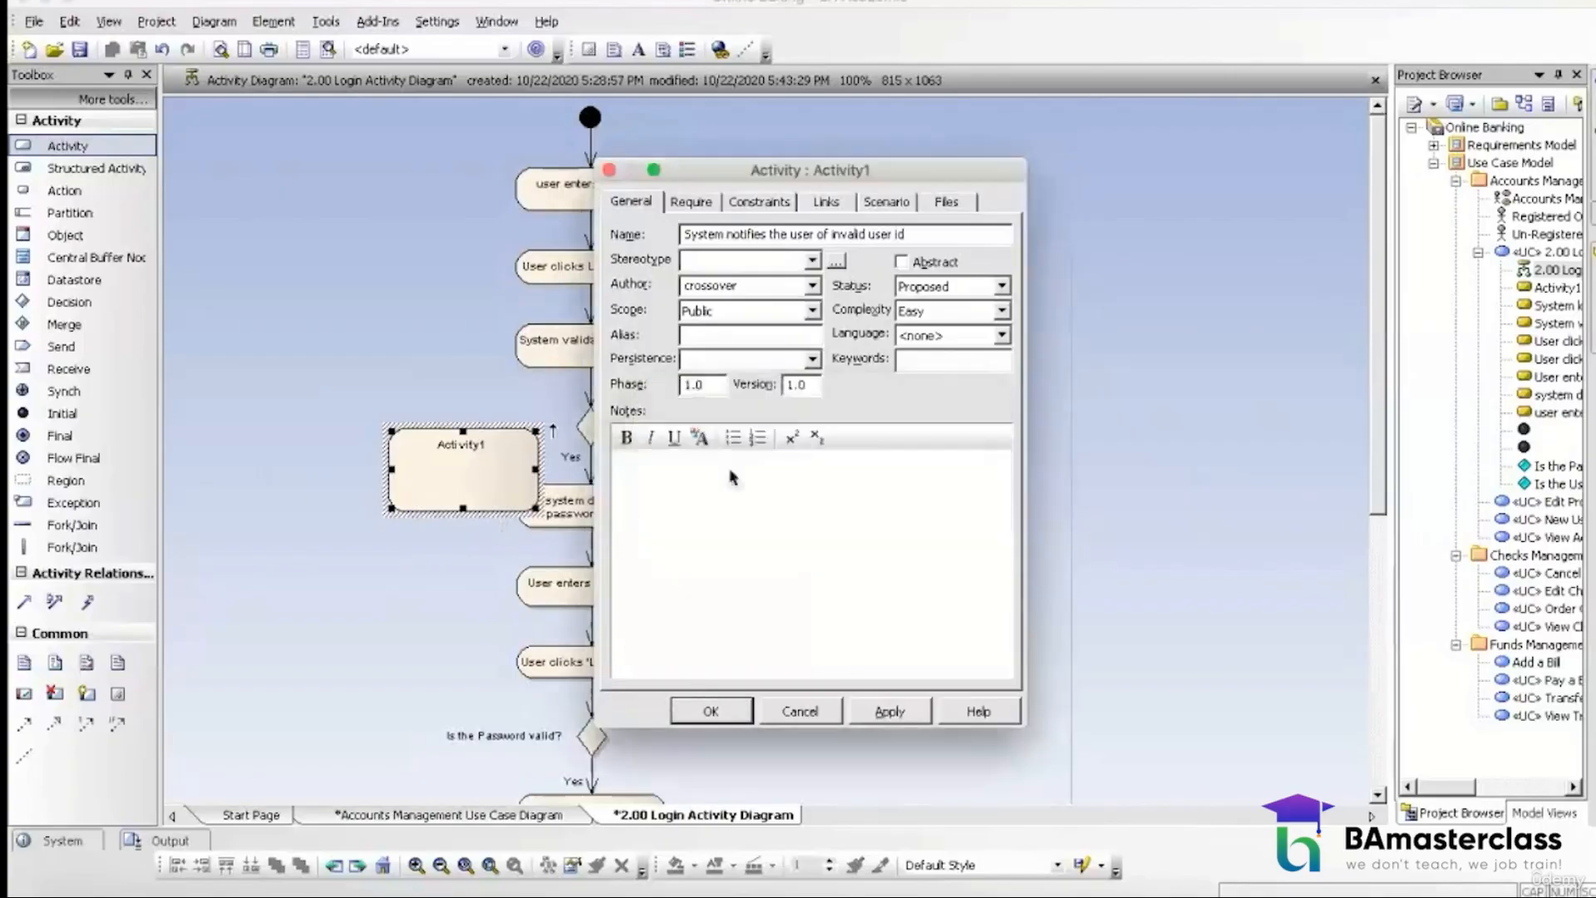
pyautogui.moveTo(463, 511); pyautogui.dragTo(399, 446)
# Step: Connect the "Is the User ID valid?" decision to the invalid user id notification with a flow, and align their centres horizontally
pyautogui.click(592, 438)
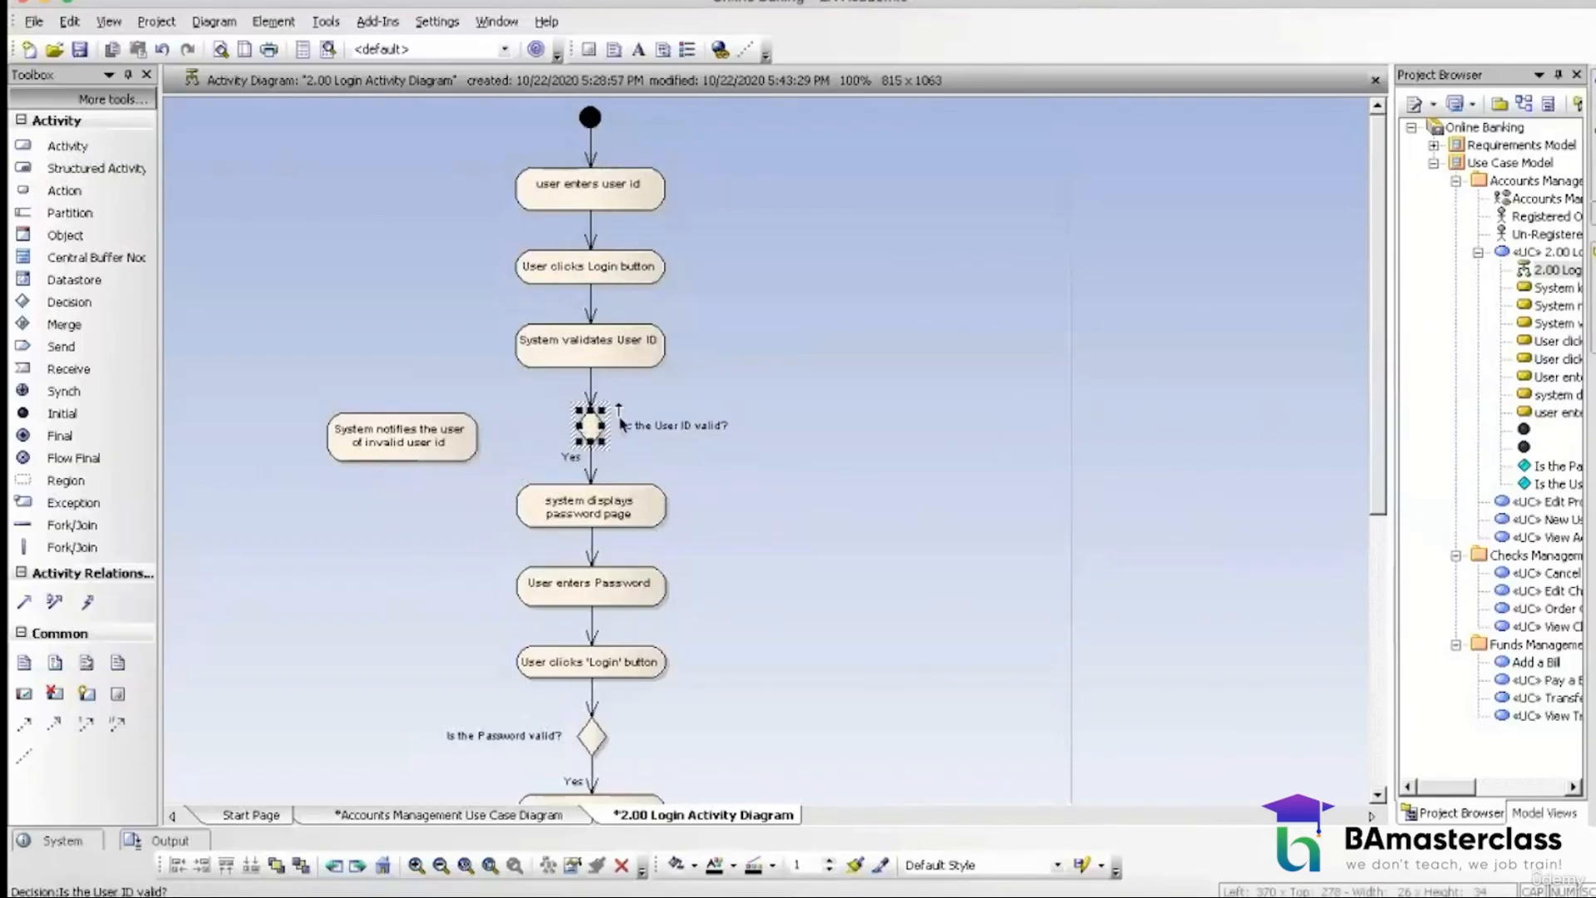
pyautogui.moveTo(616, 411); pyautogui.dragTo(473, 441)
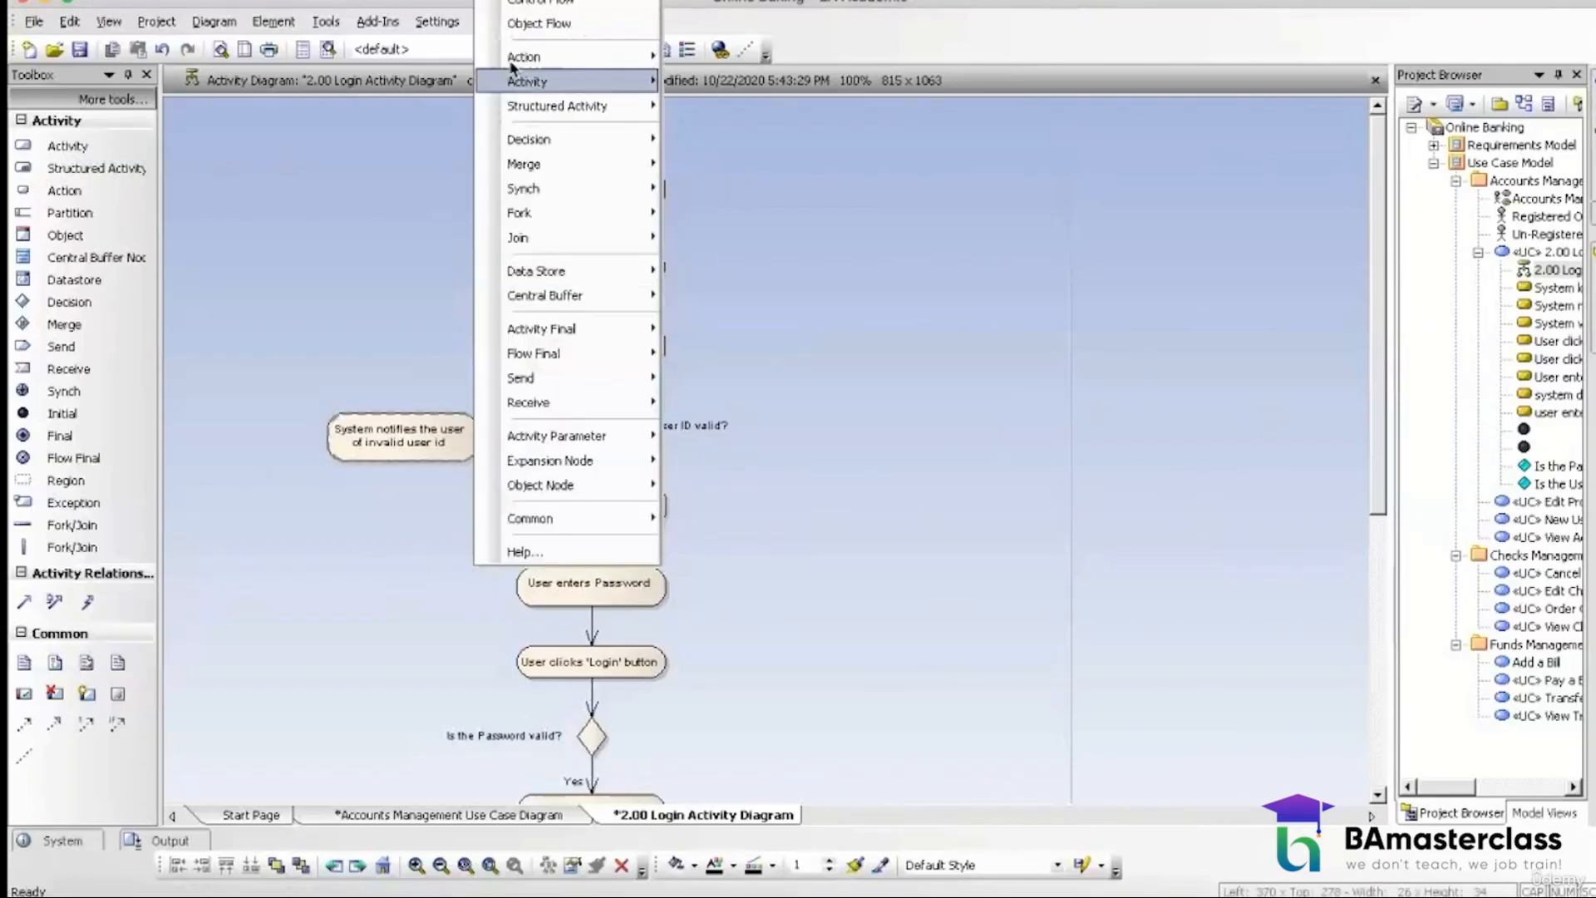
pyautogui.click(532, 25)
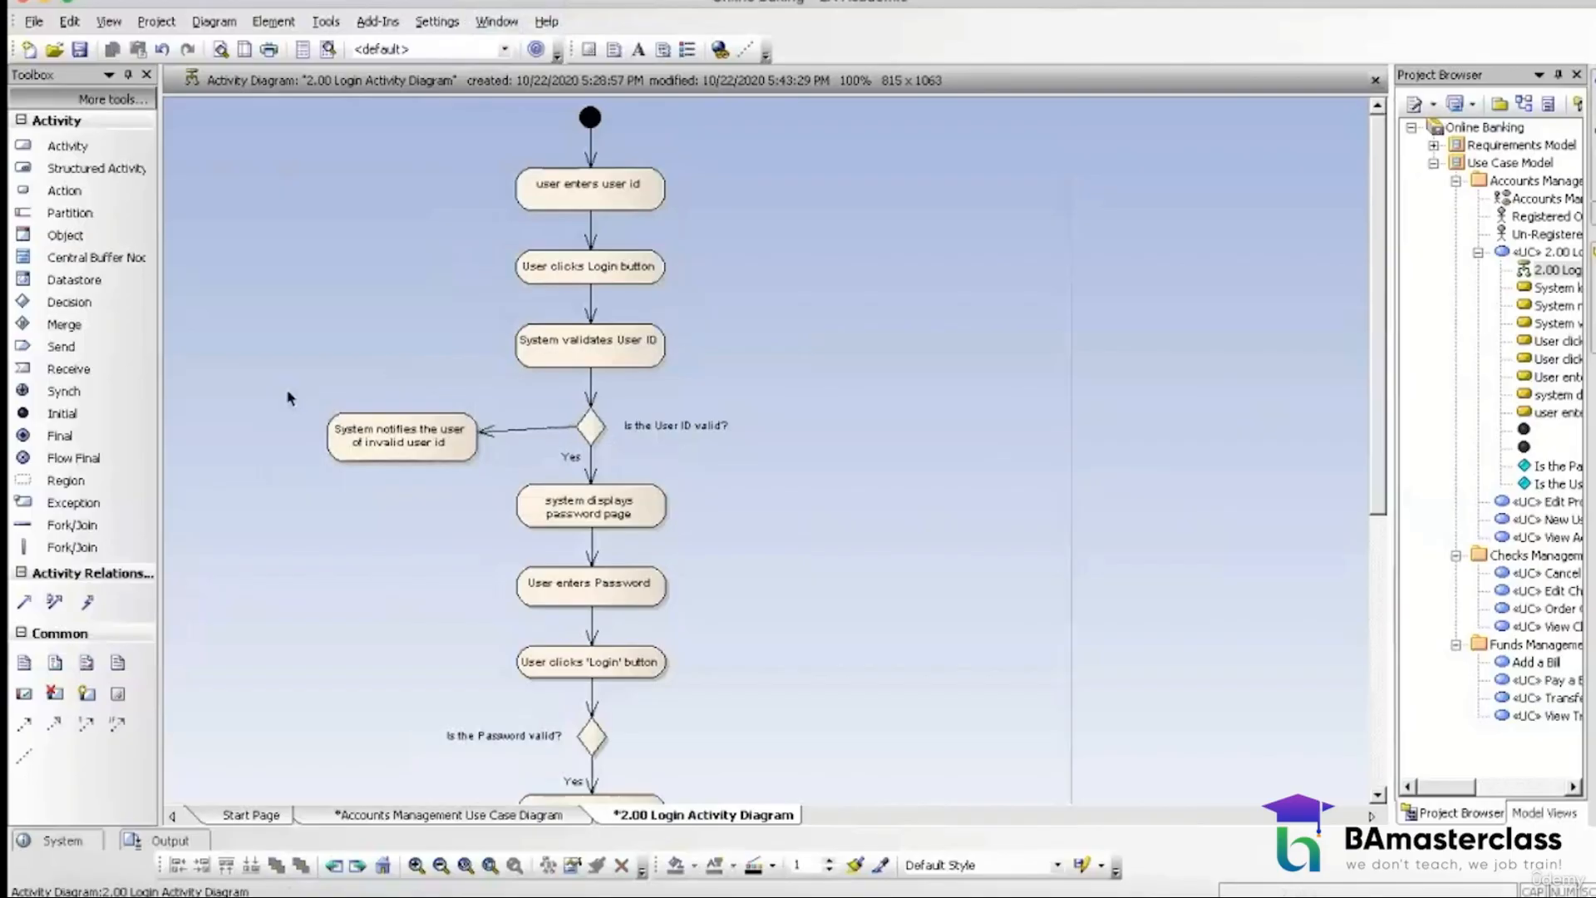
pyautogui.moveTo(632, 457); pyautogui.dragTo(254, 406)
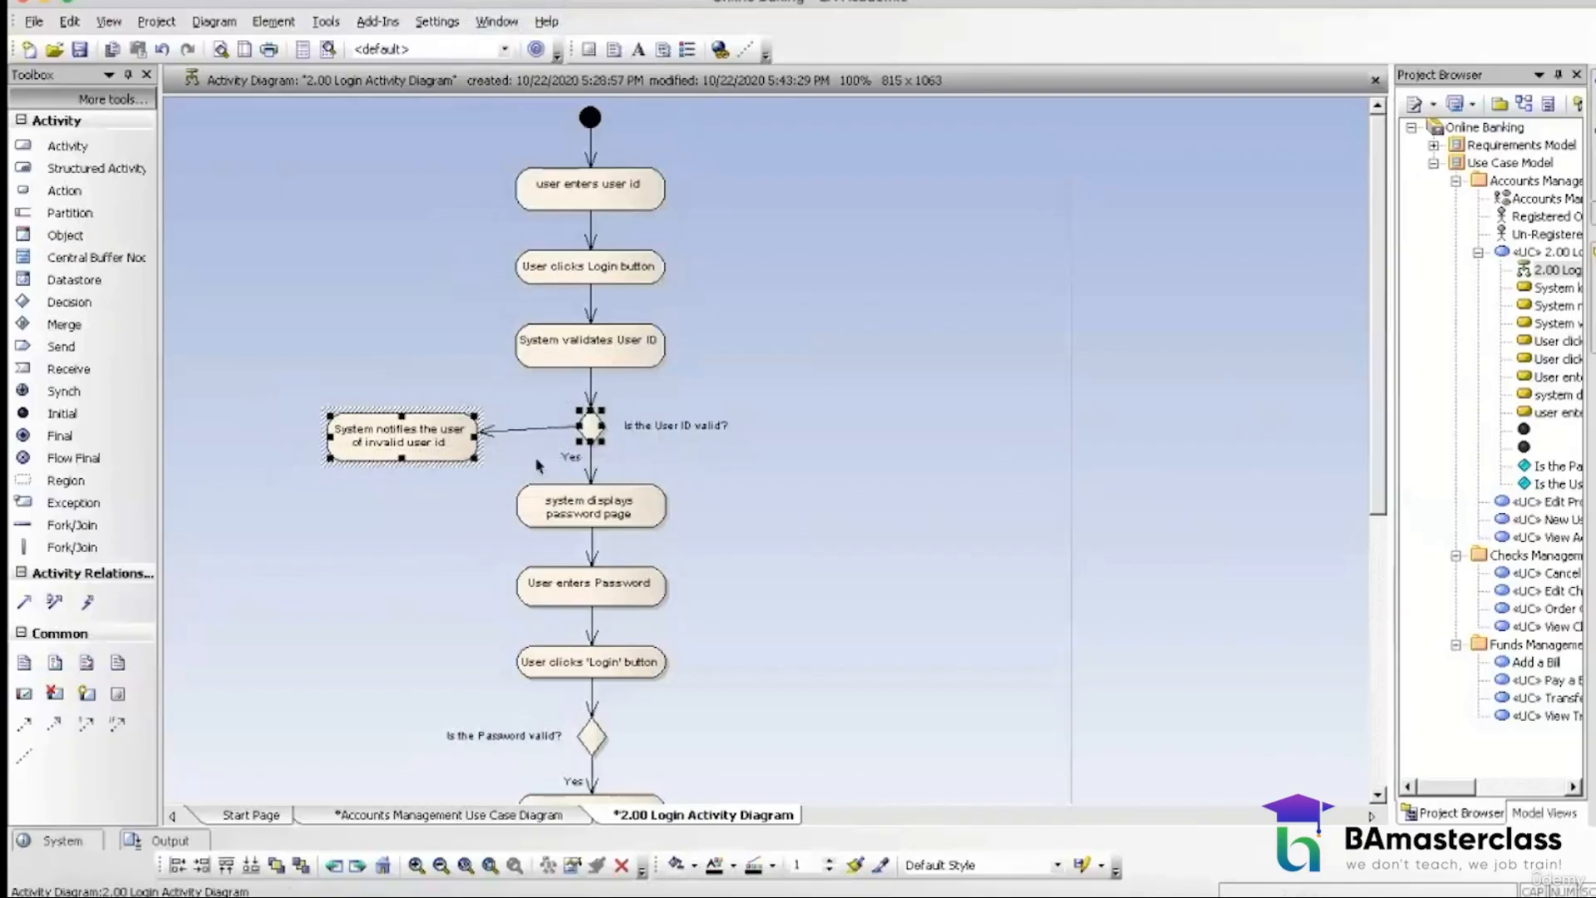
pyautogui.rightClick(590, 426)
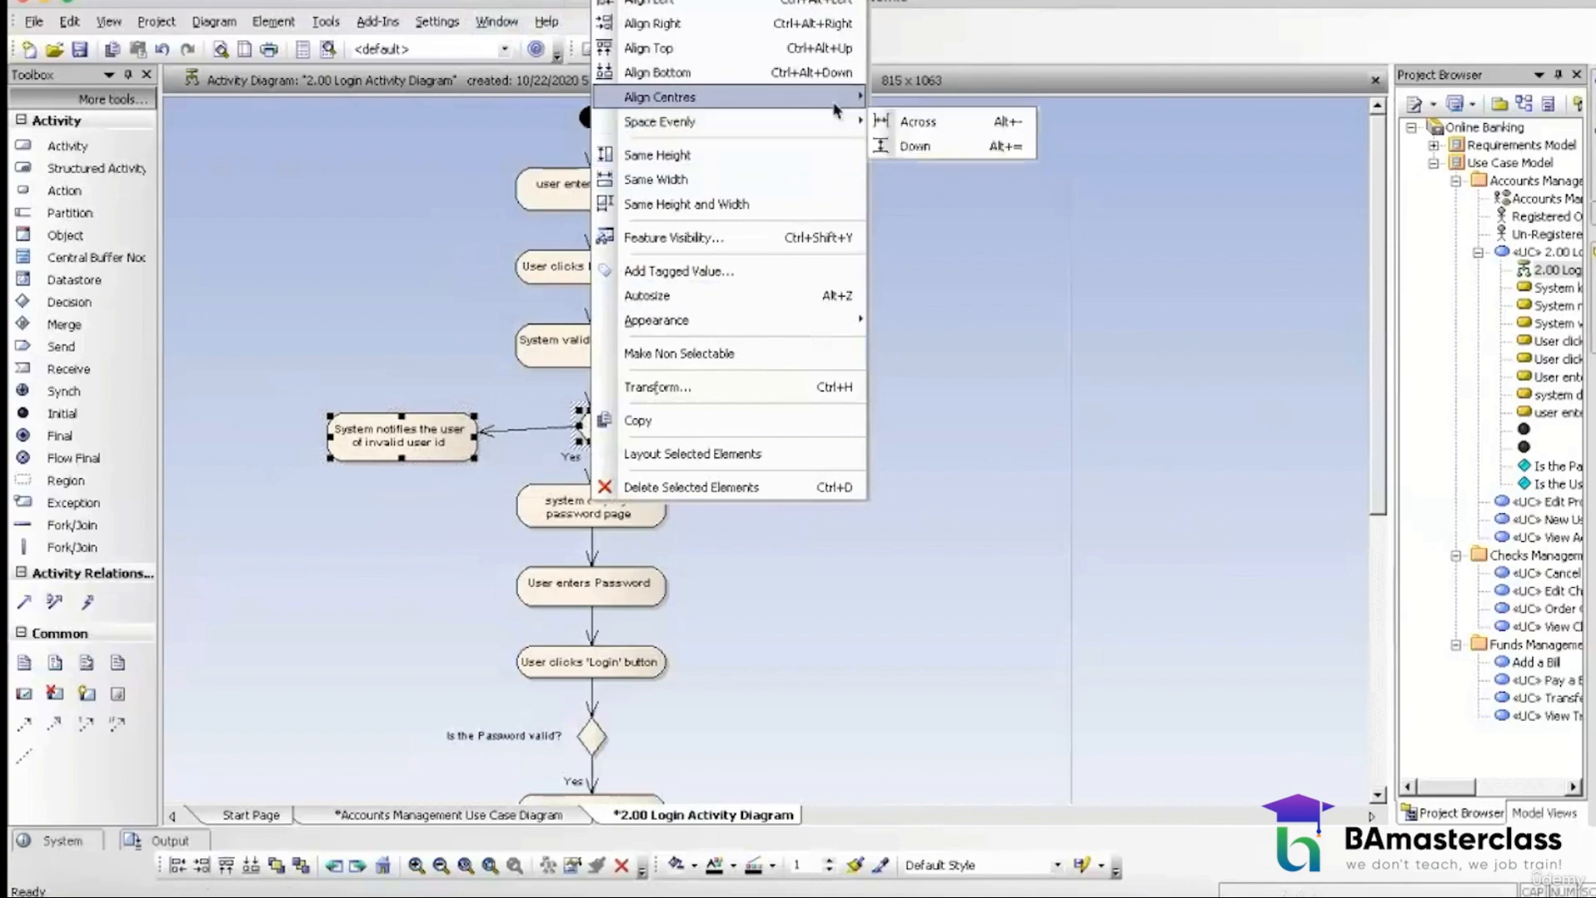
pyautogui.click(958, 125)
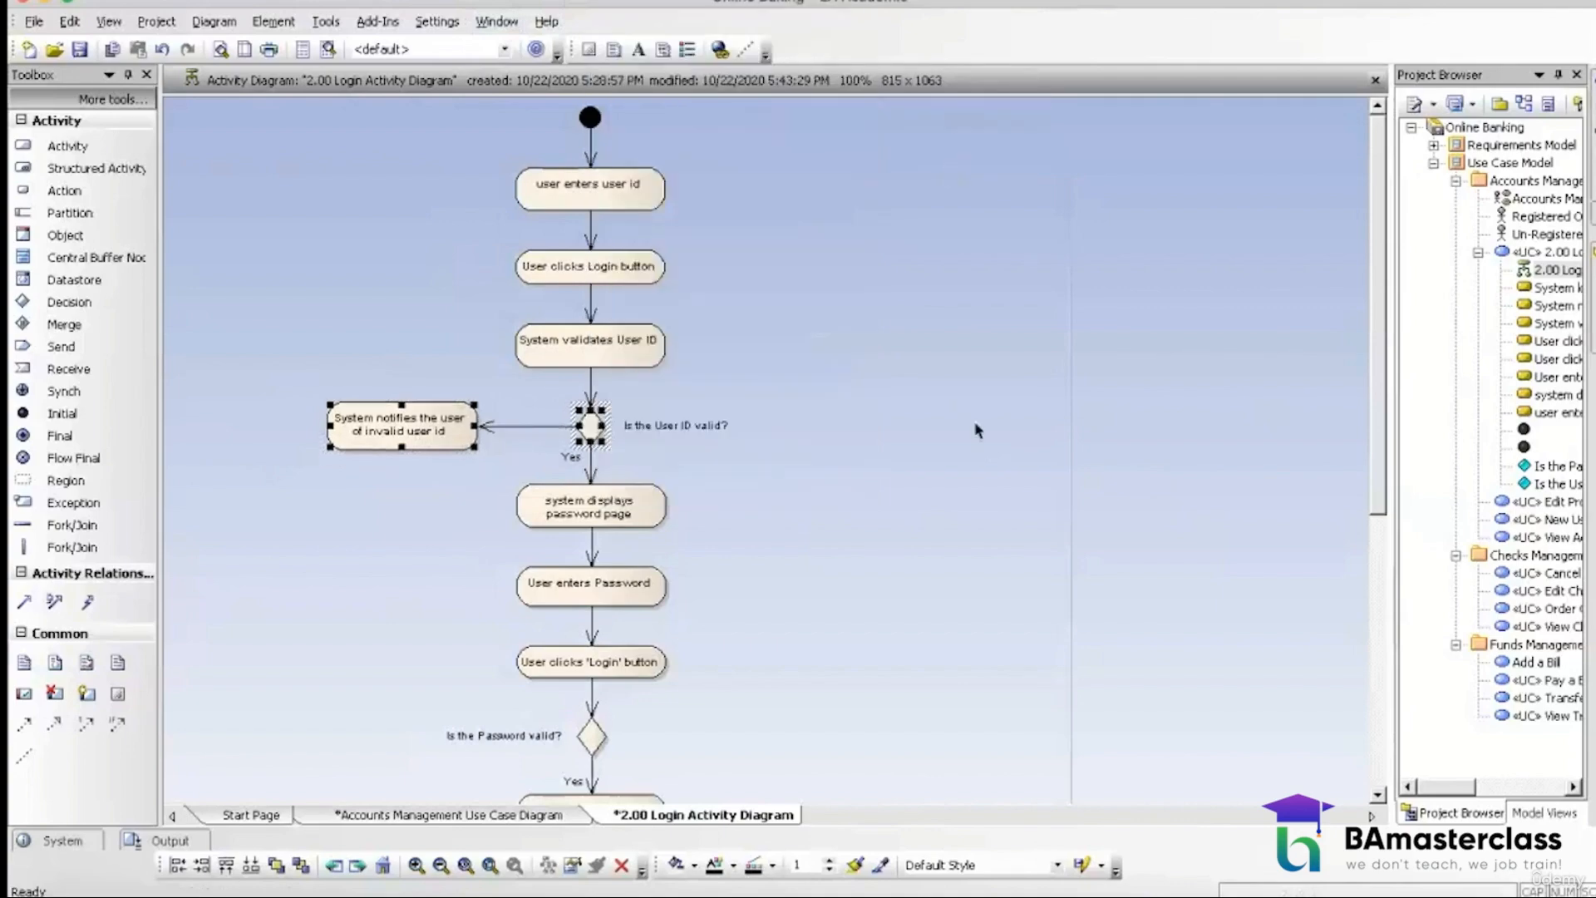
pyautogui.click(975, 427)
# Step: Connect the invalid user id notification back to "user enters user id" with a control flow, and bend the line into a right angle
pyautogui.click(418, 425)
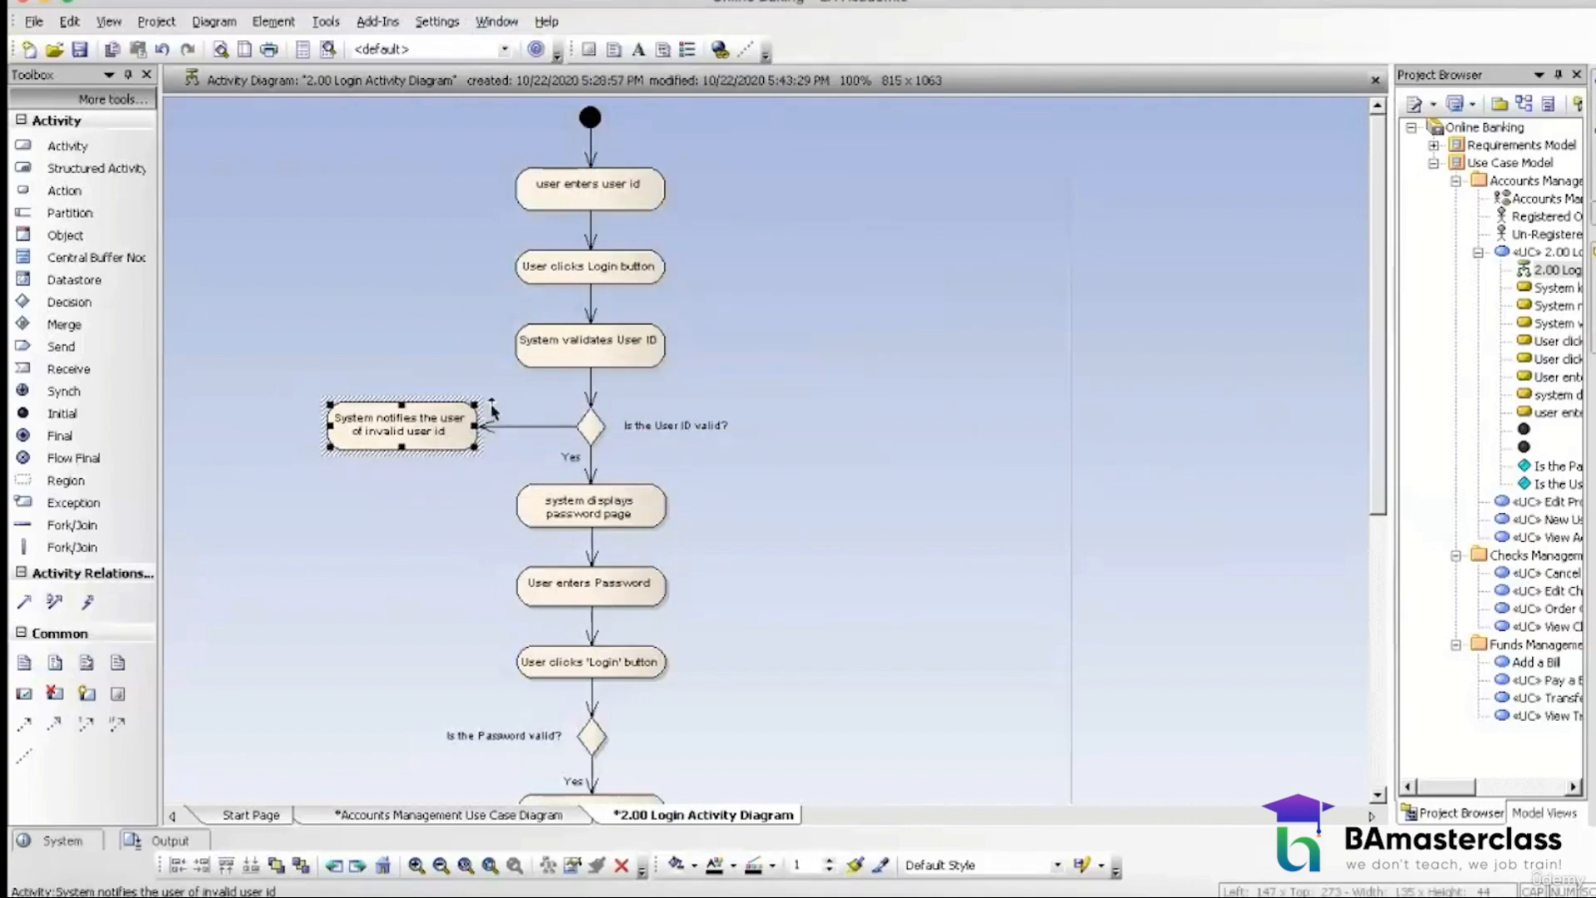
pyautogui.moveTo(492, 405); pyautogui.dragTo(536, 197)
pyautogui.click(586, 206)
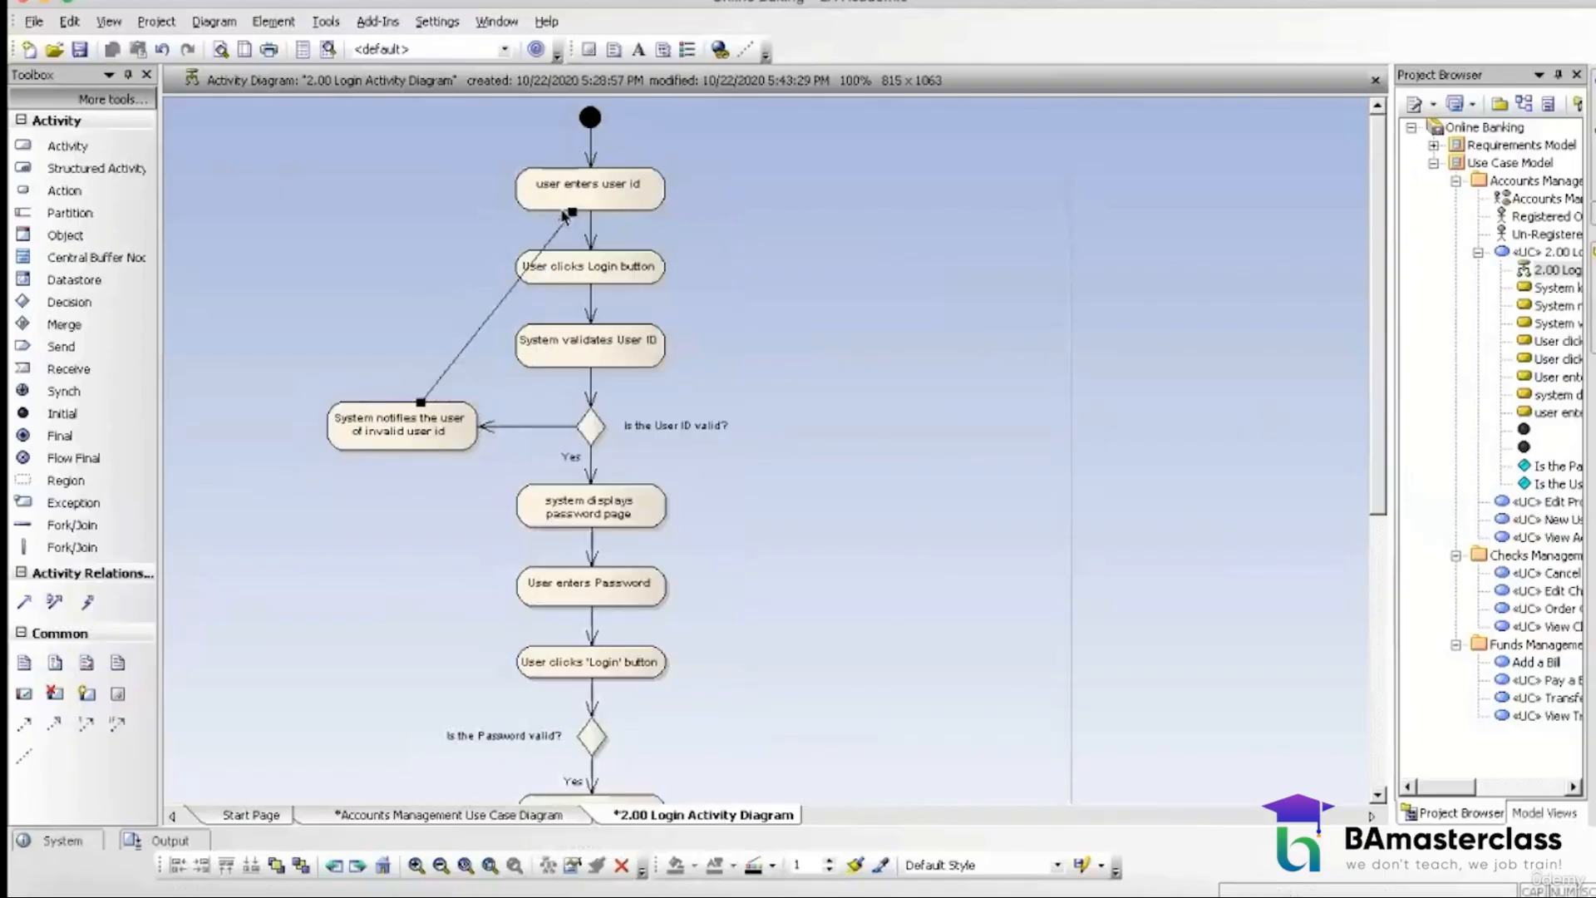
pyautogui.rightClick(479, 333)
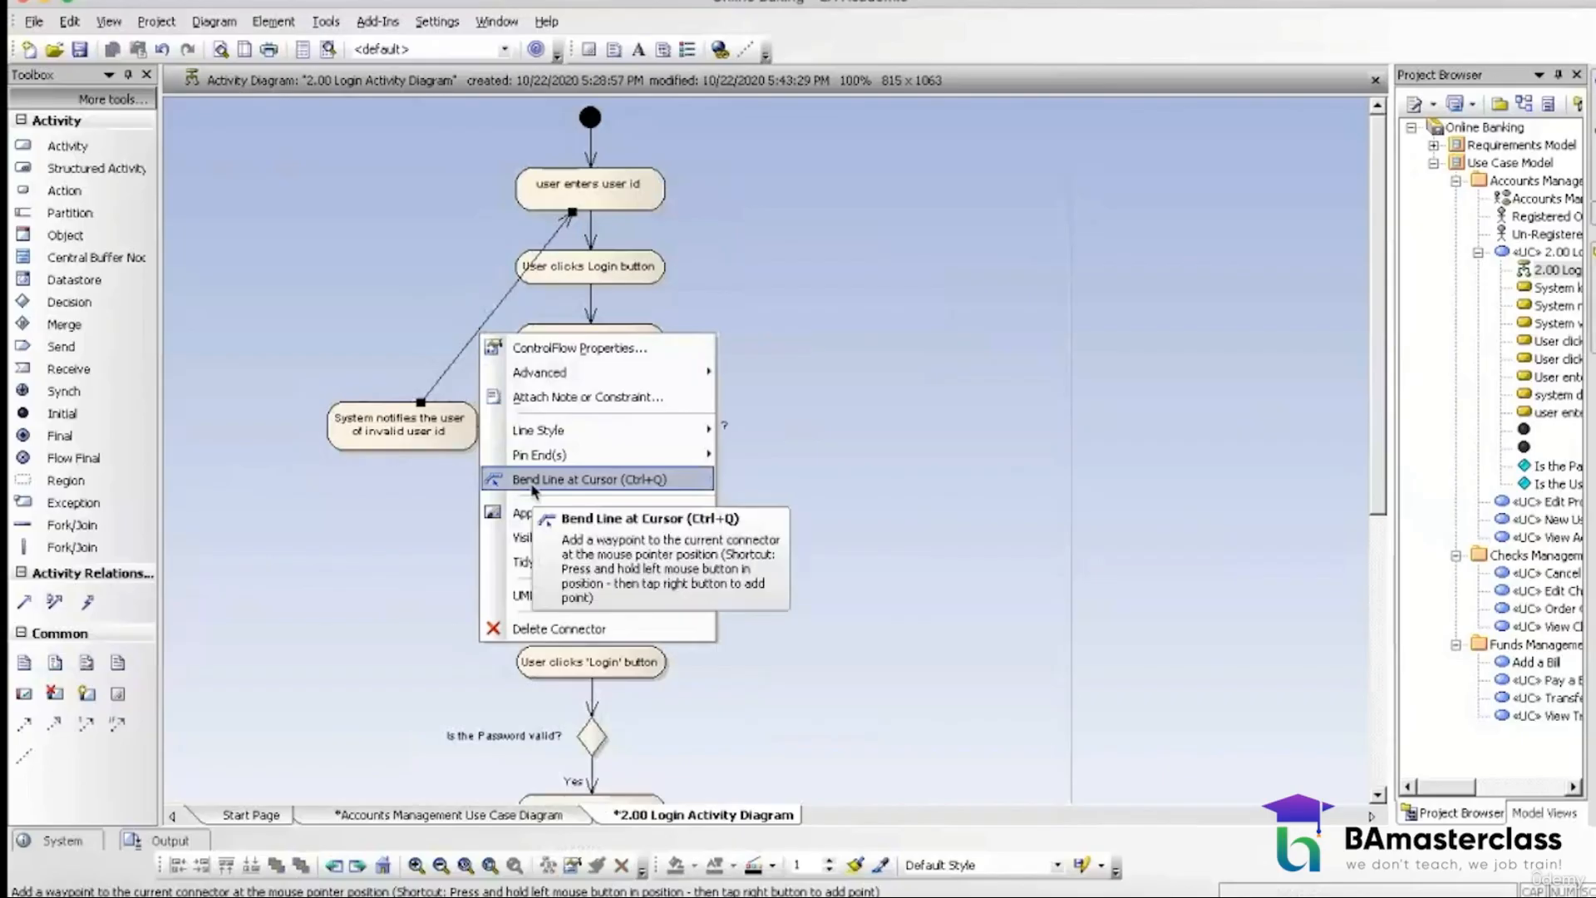
pyautogui.click(533, 480)
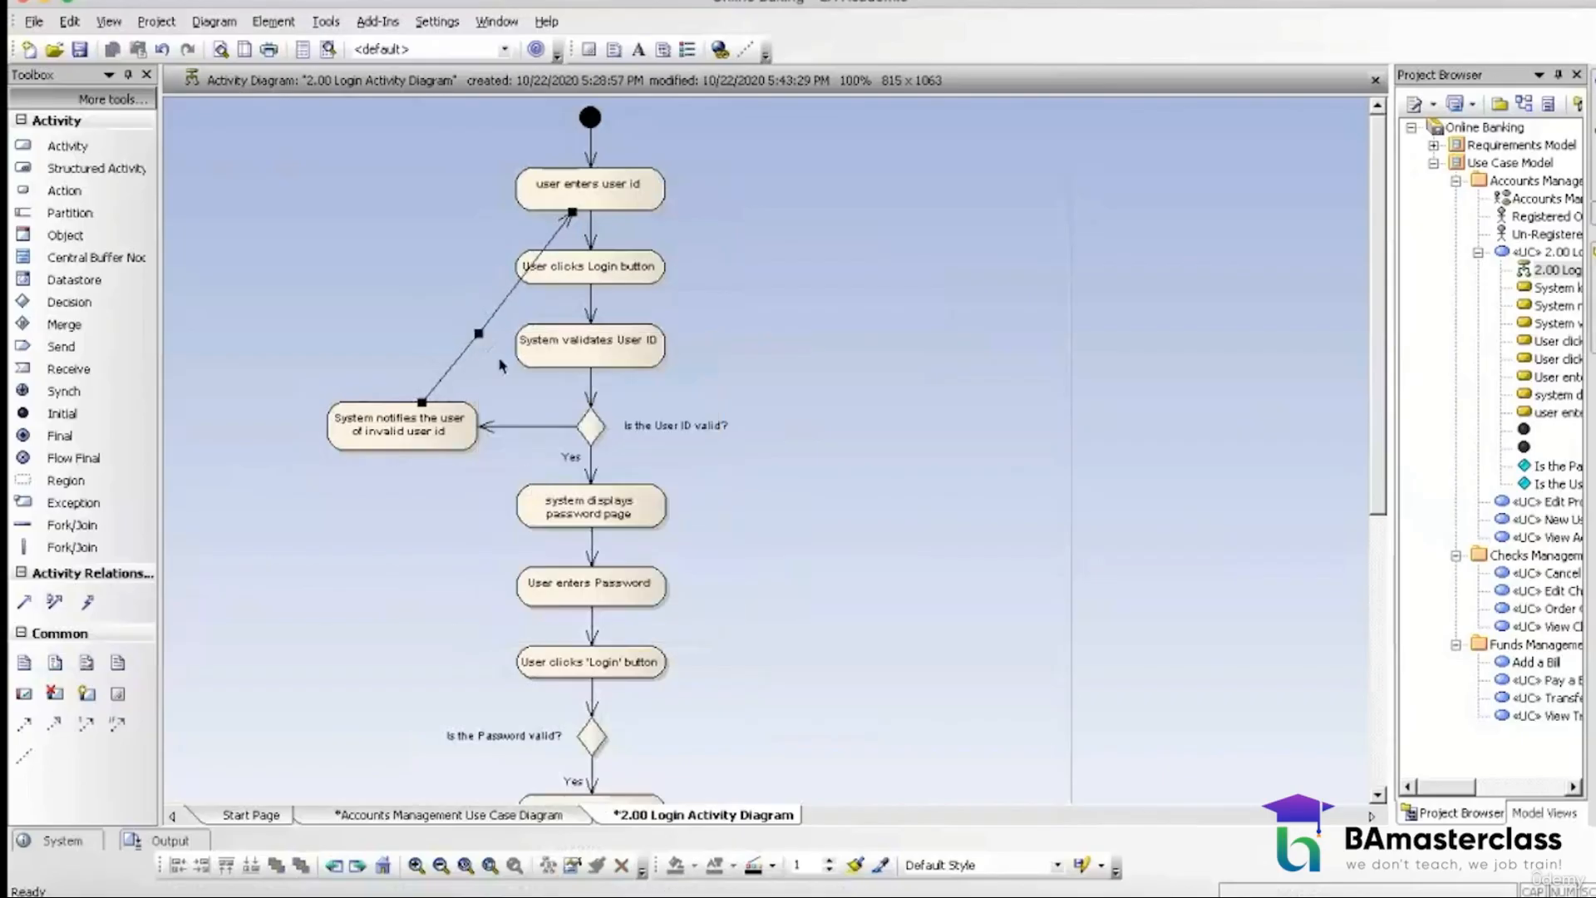
pyautogui.moveTo(479, 334); pyautogui.dragTo(403, 189)
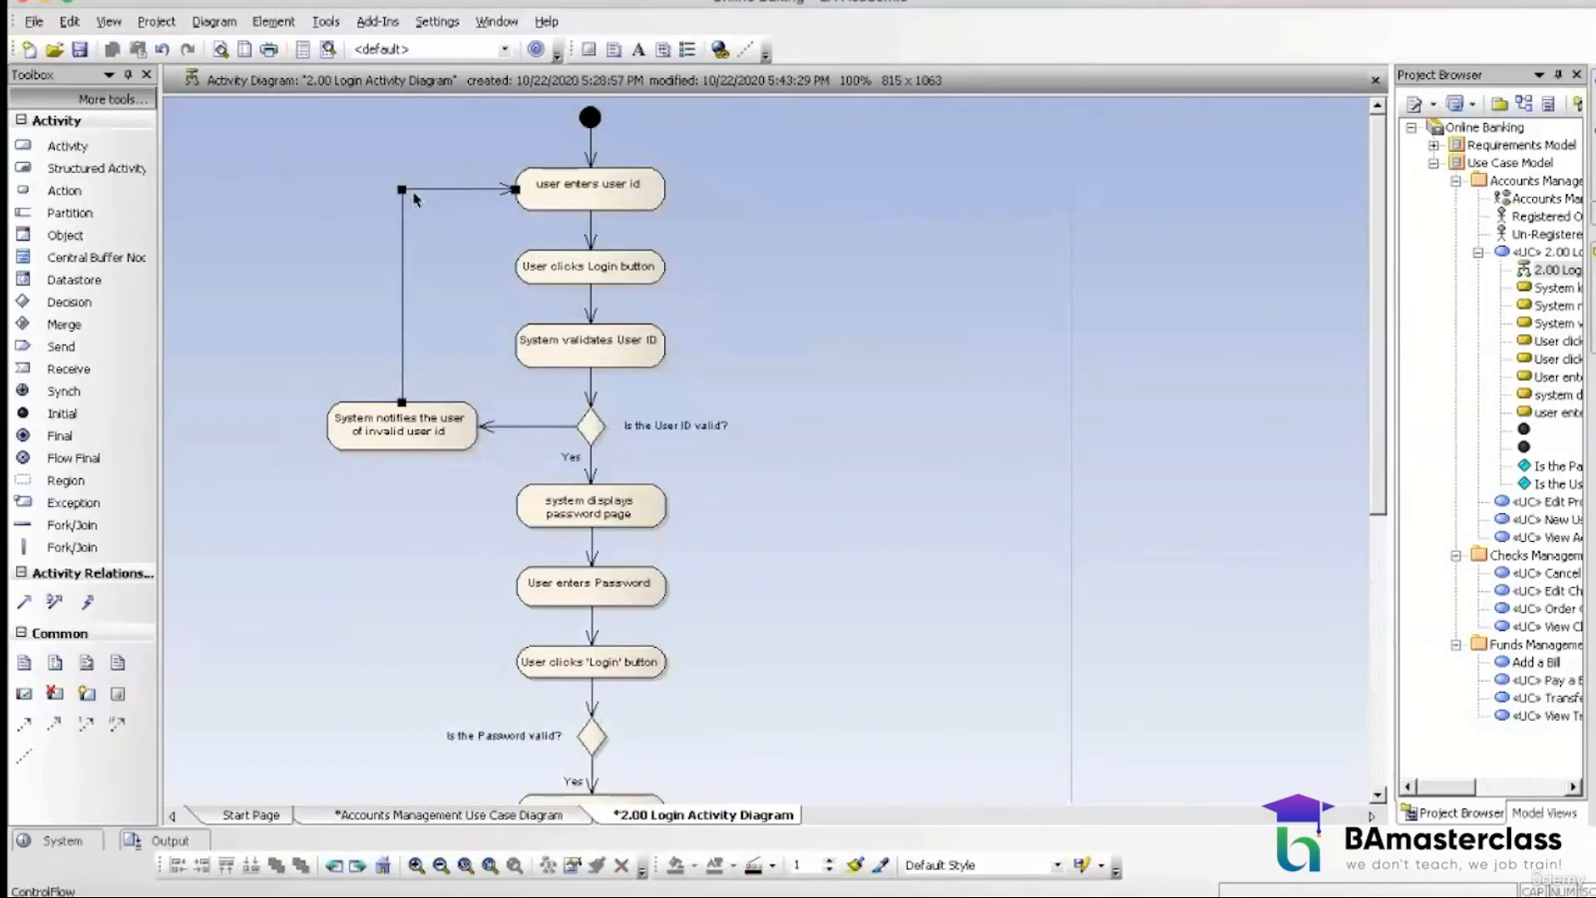
# Step: Name the flow from "Is the User ID valid?" to the invalid user id notification "No" and centre its label over the line
pyautogui.doubleClick(534, 426)
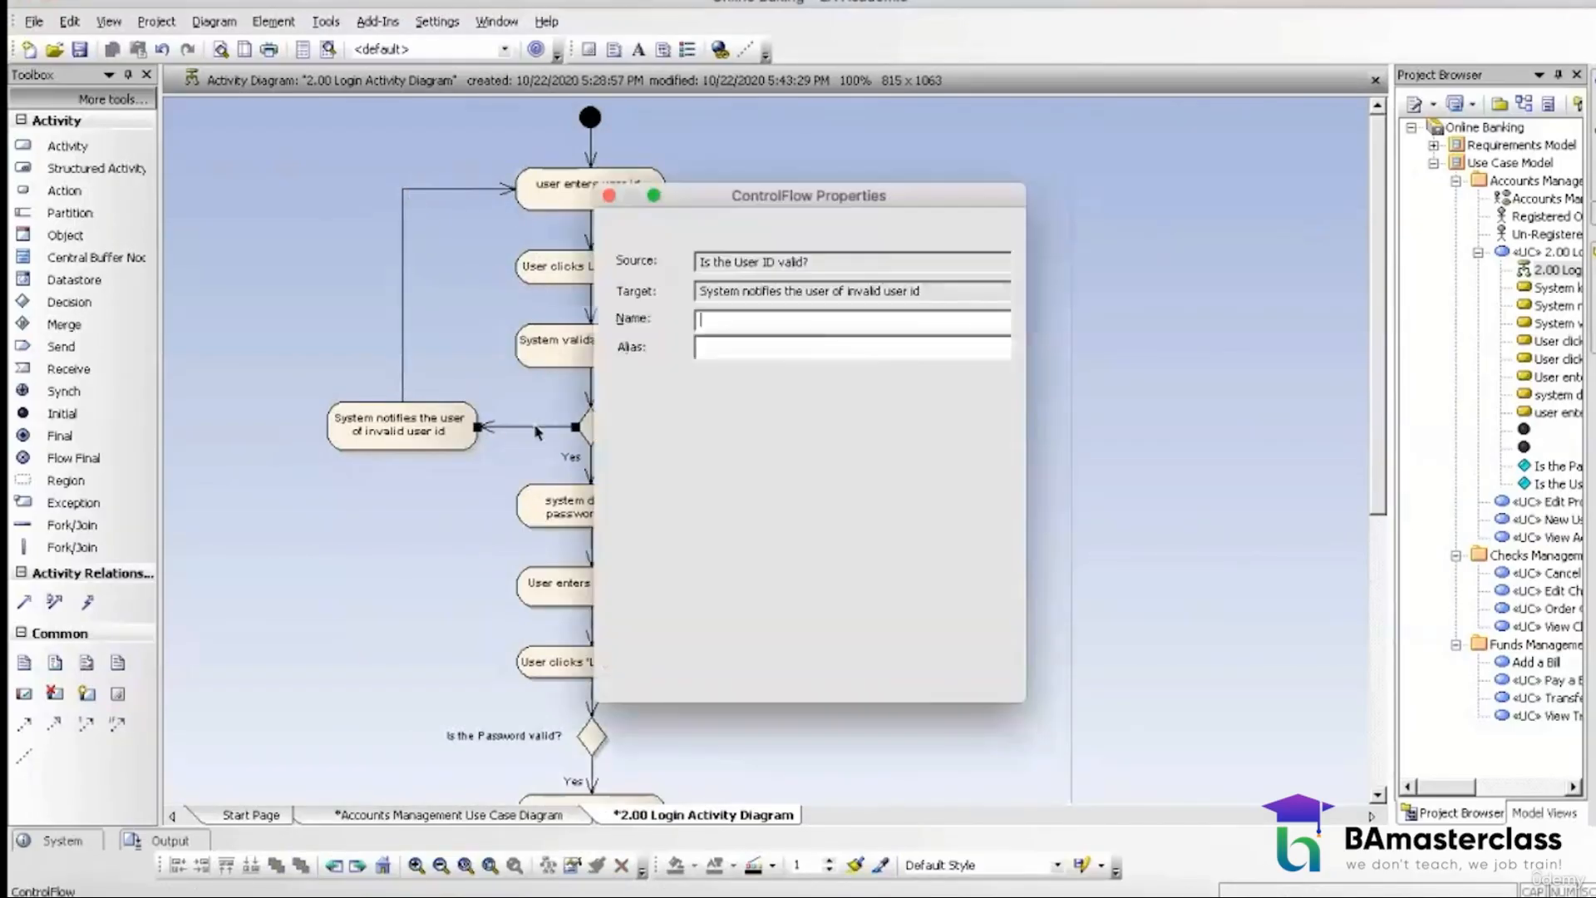
pyautogui.write('No')
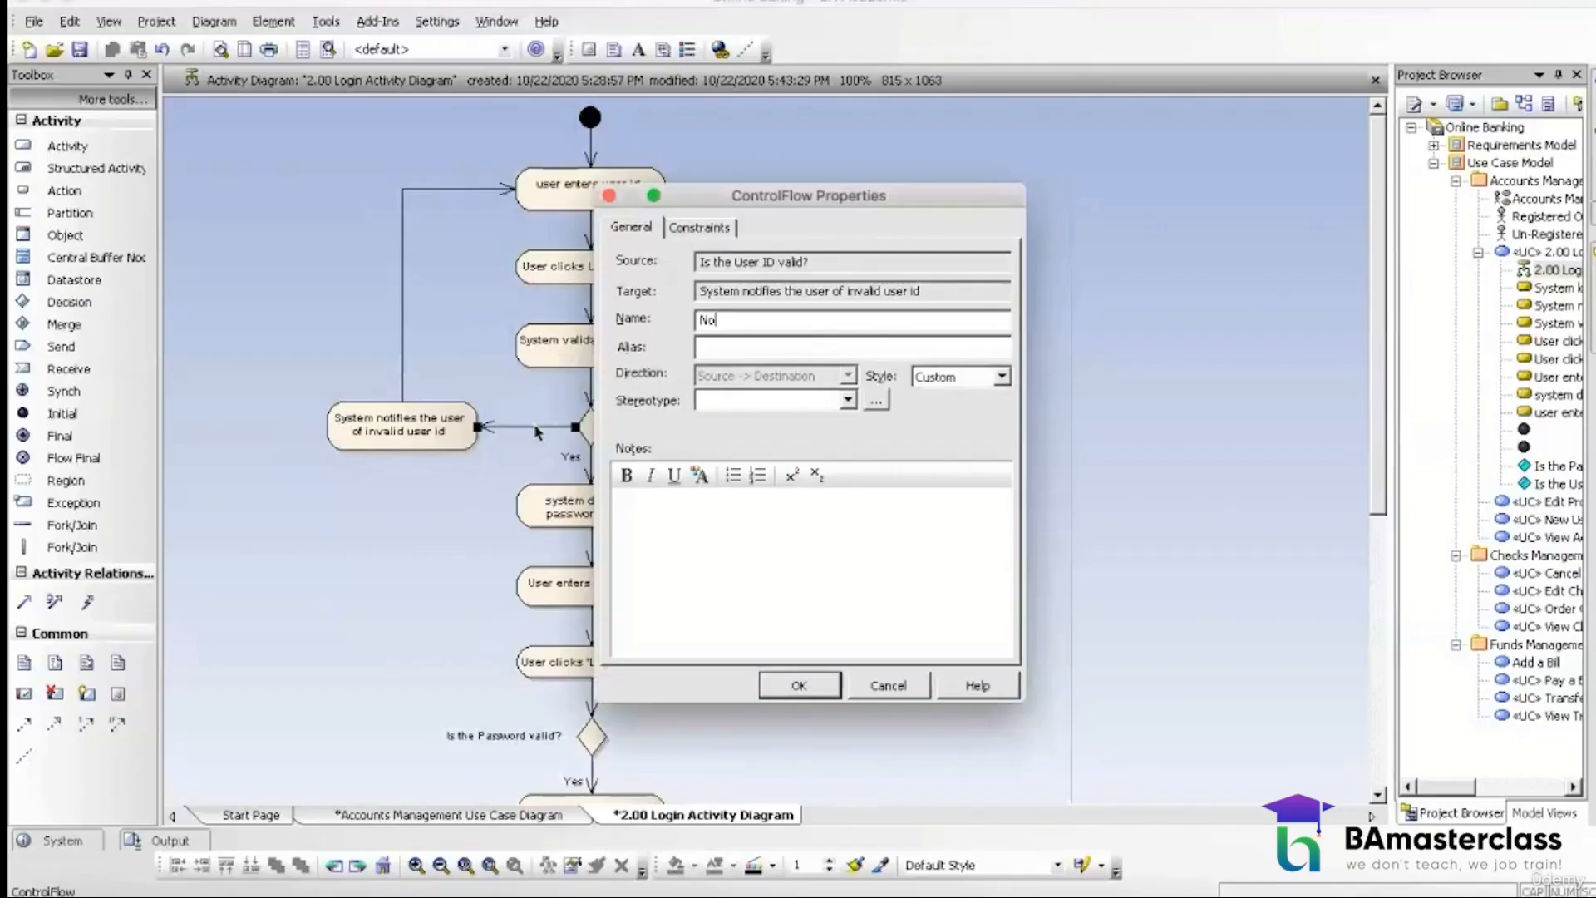
pyautogui.click(798, 685)
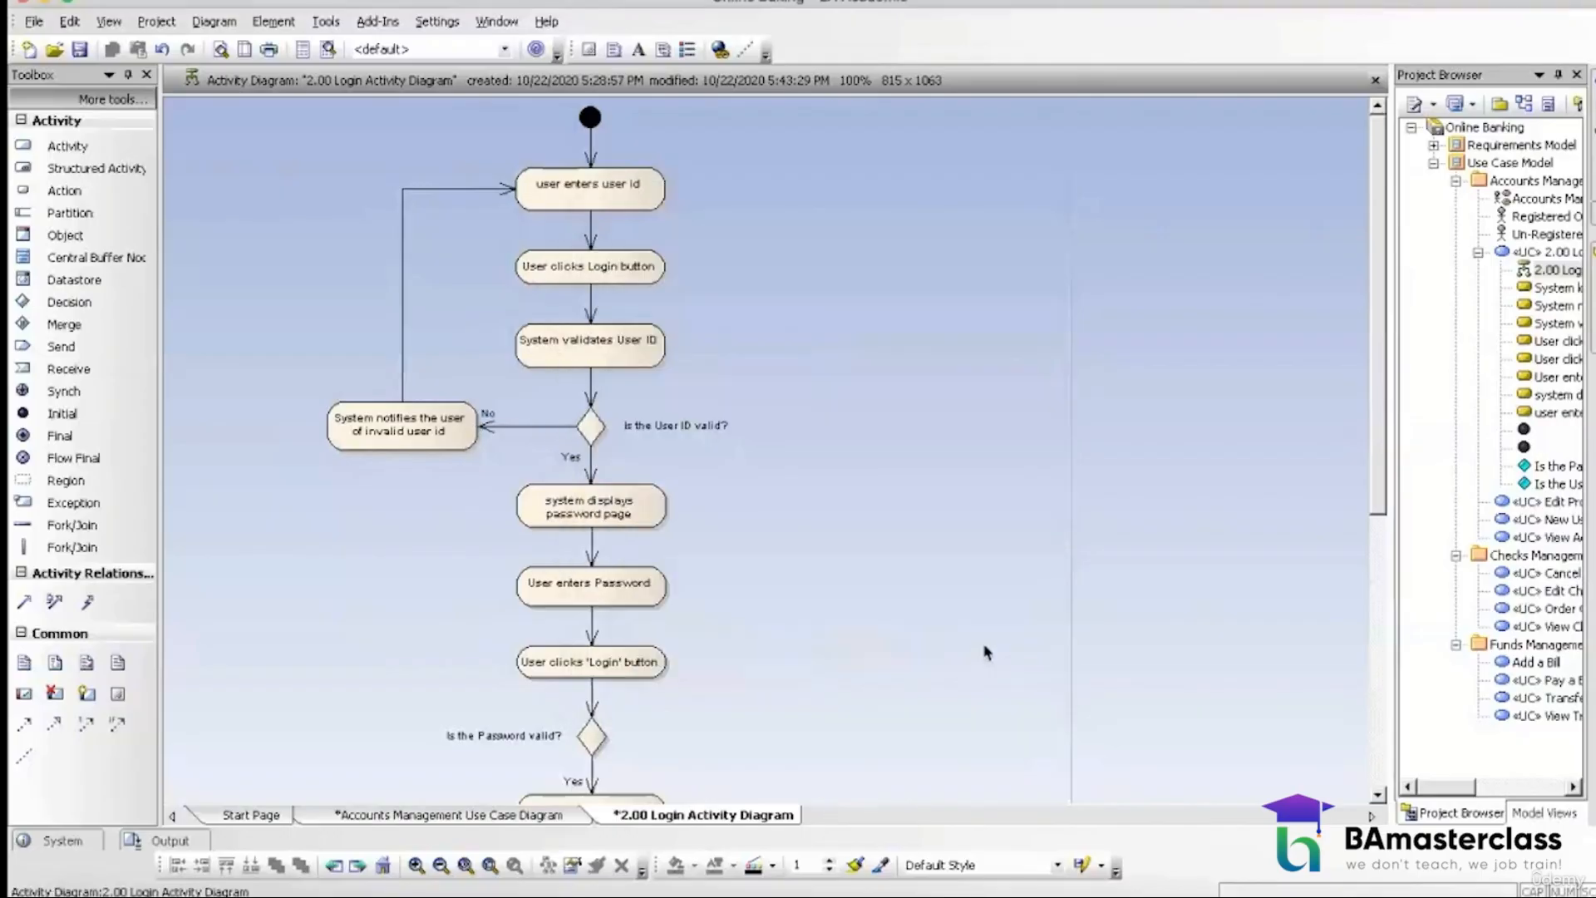
pyautogui.moveTo(499, 420); pyautogui.dragTo(527, 420)
# Step: Add a decision named "Is the password failure count <3?" to the right of the "Is the Password valid?" decision
pyautogui.scroll(-3, 1387, 408)
pyautogui.scroll(-1, 1396, 502)
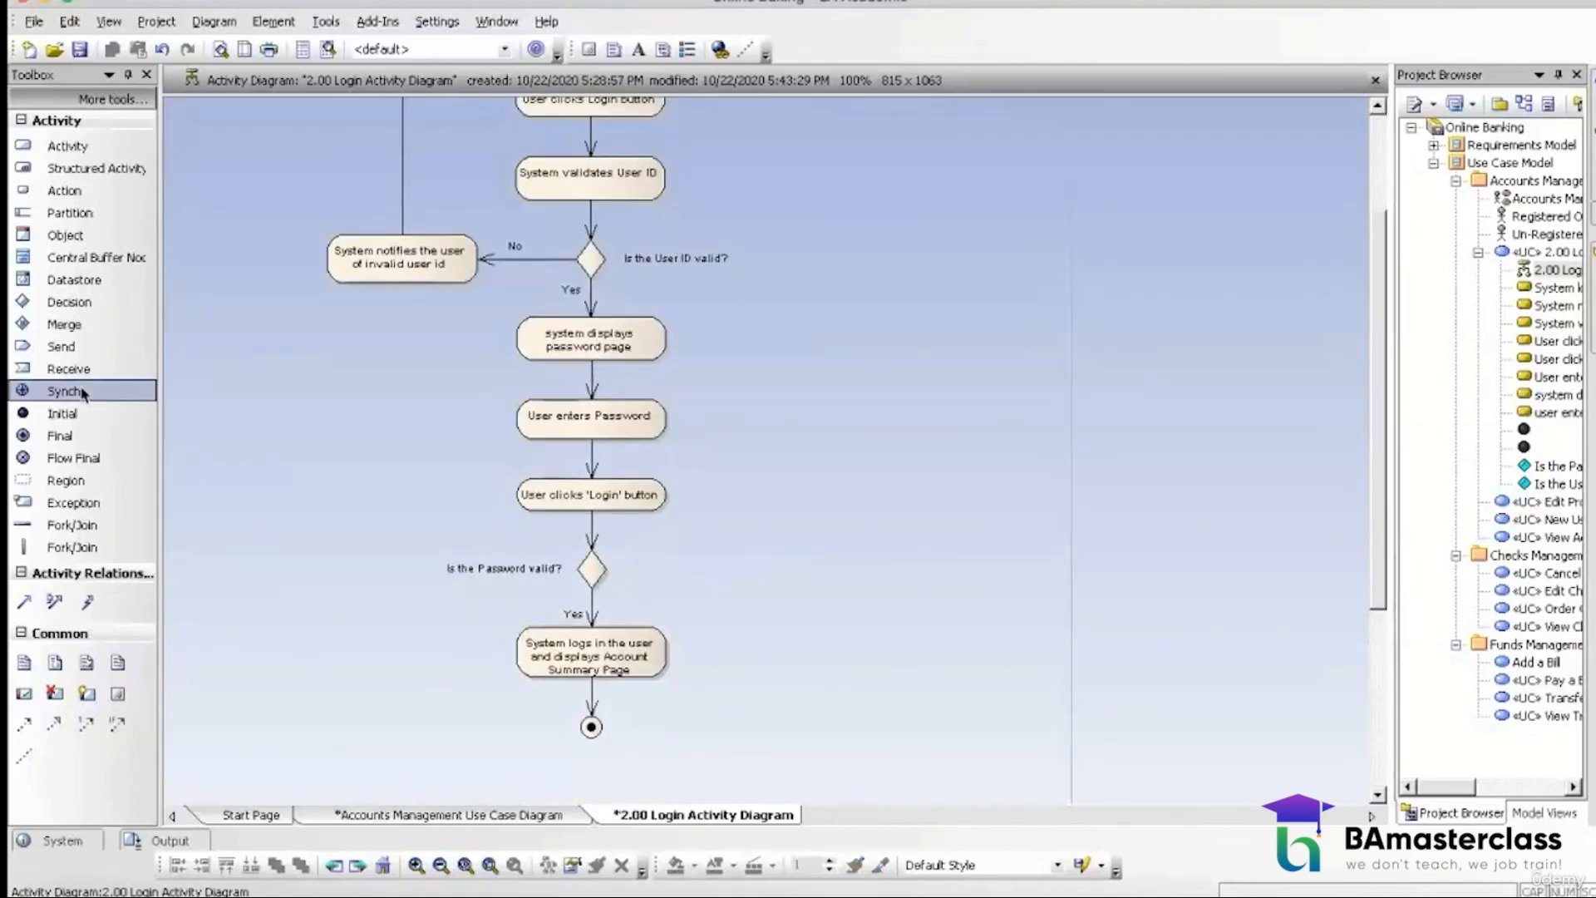
pyautogui.click(68, 302)
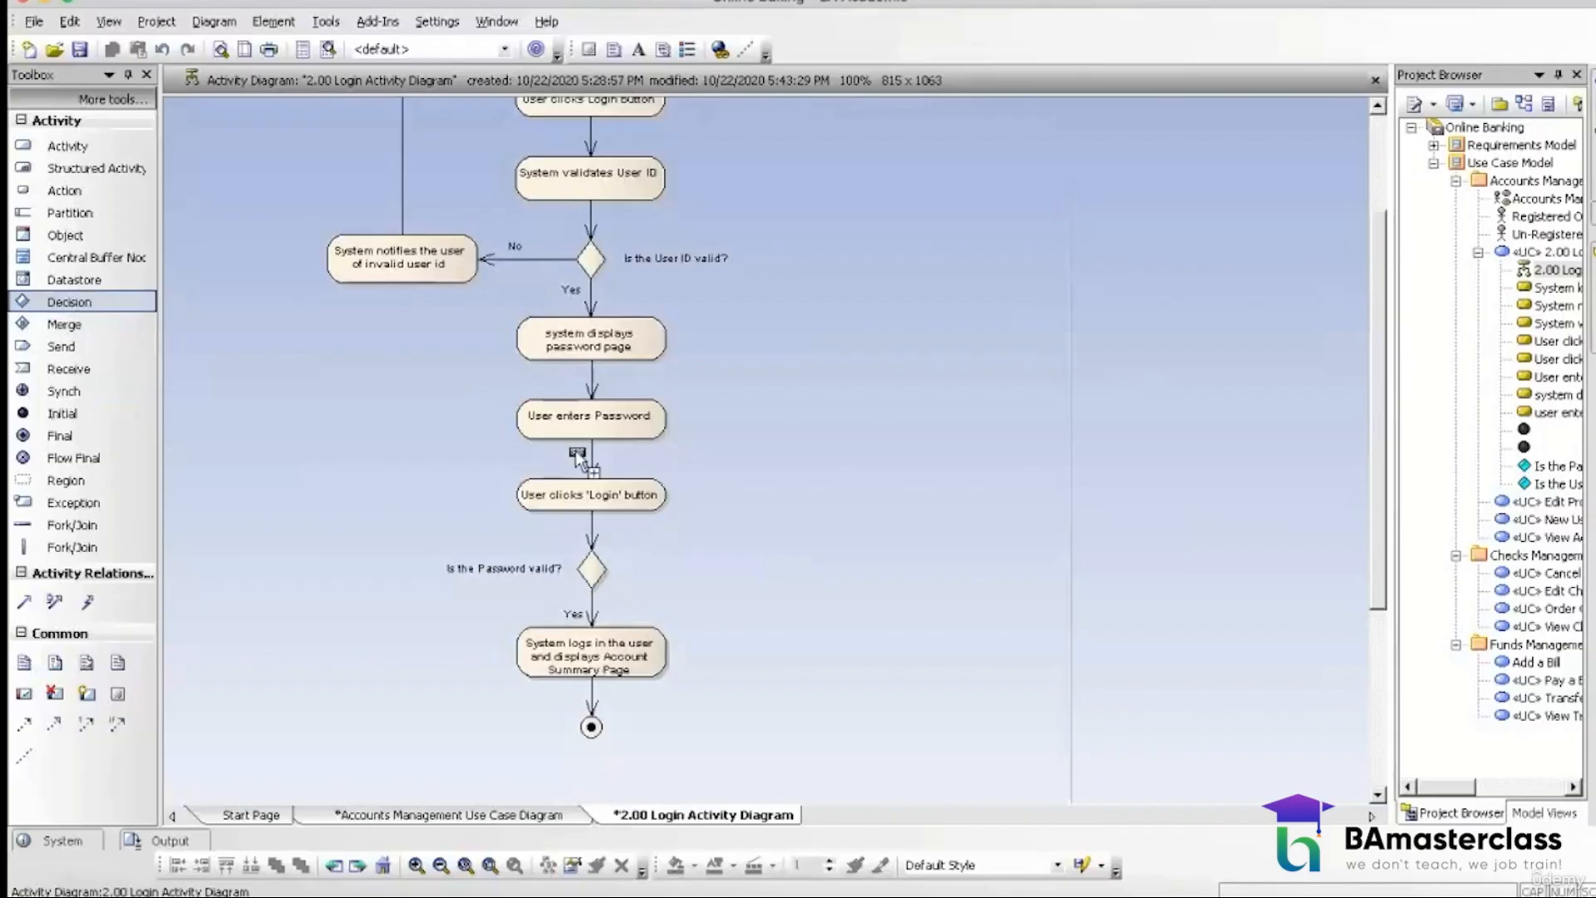
pyautogui.click(745, 567)
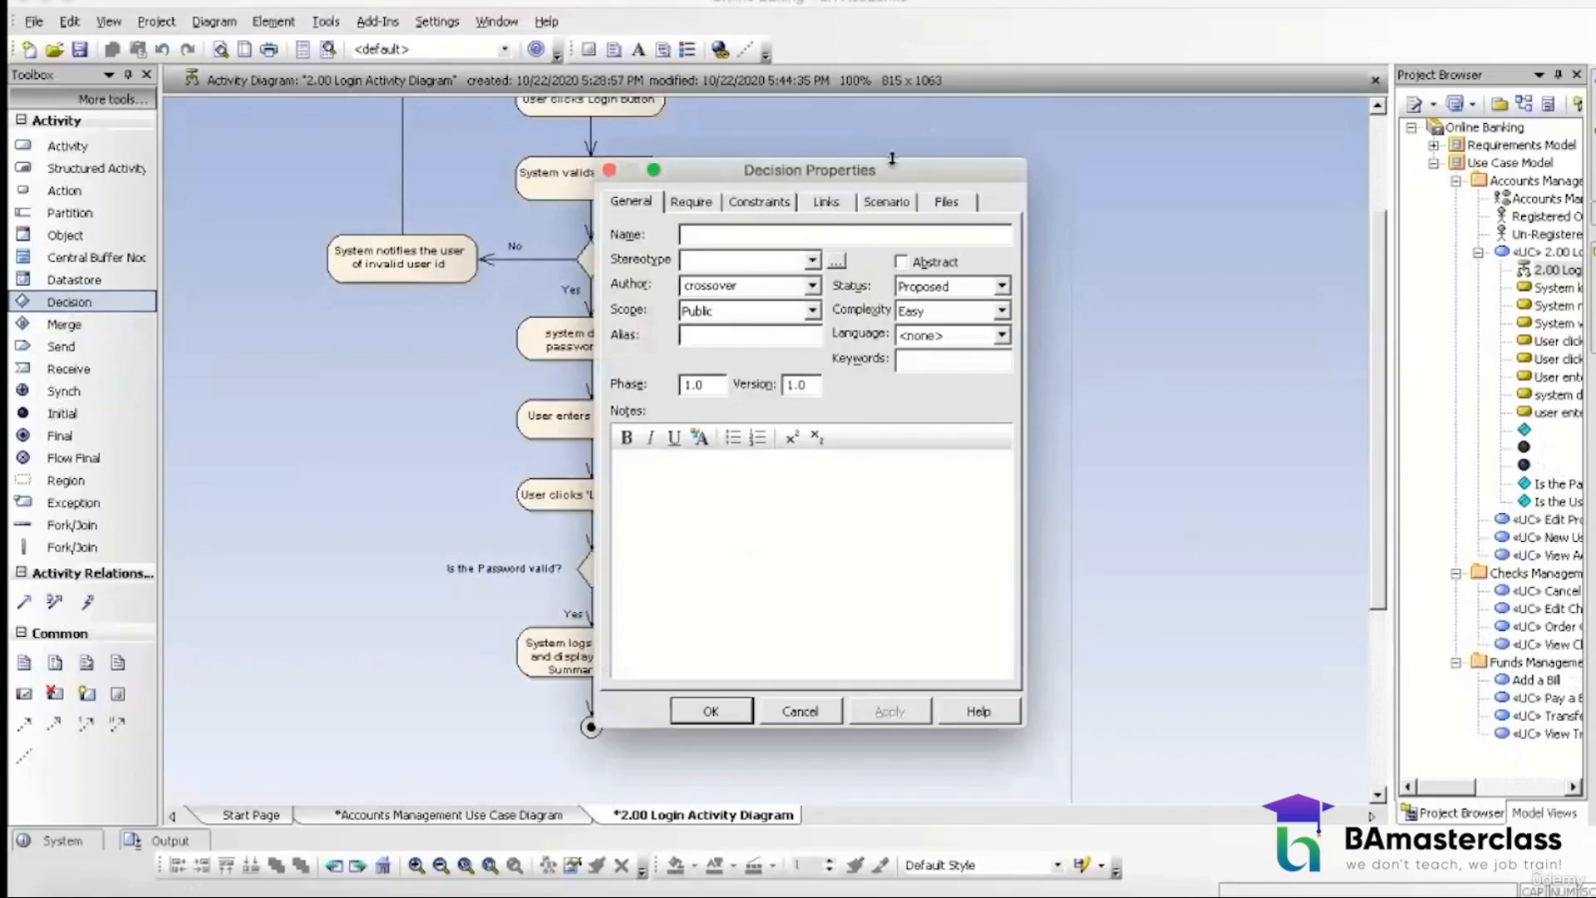
pyautogui.moveTo(892, 158); pyautogui.dragTo(1190, 176)
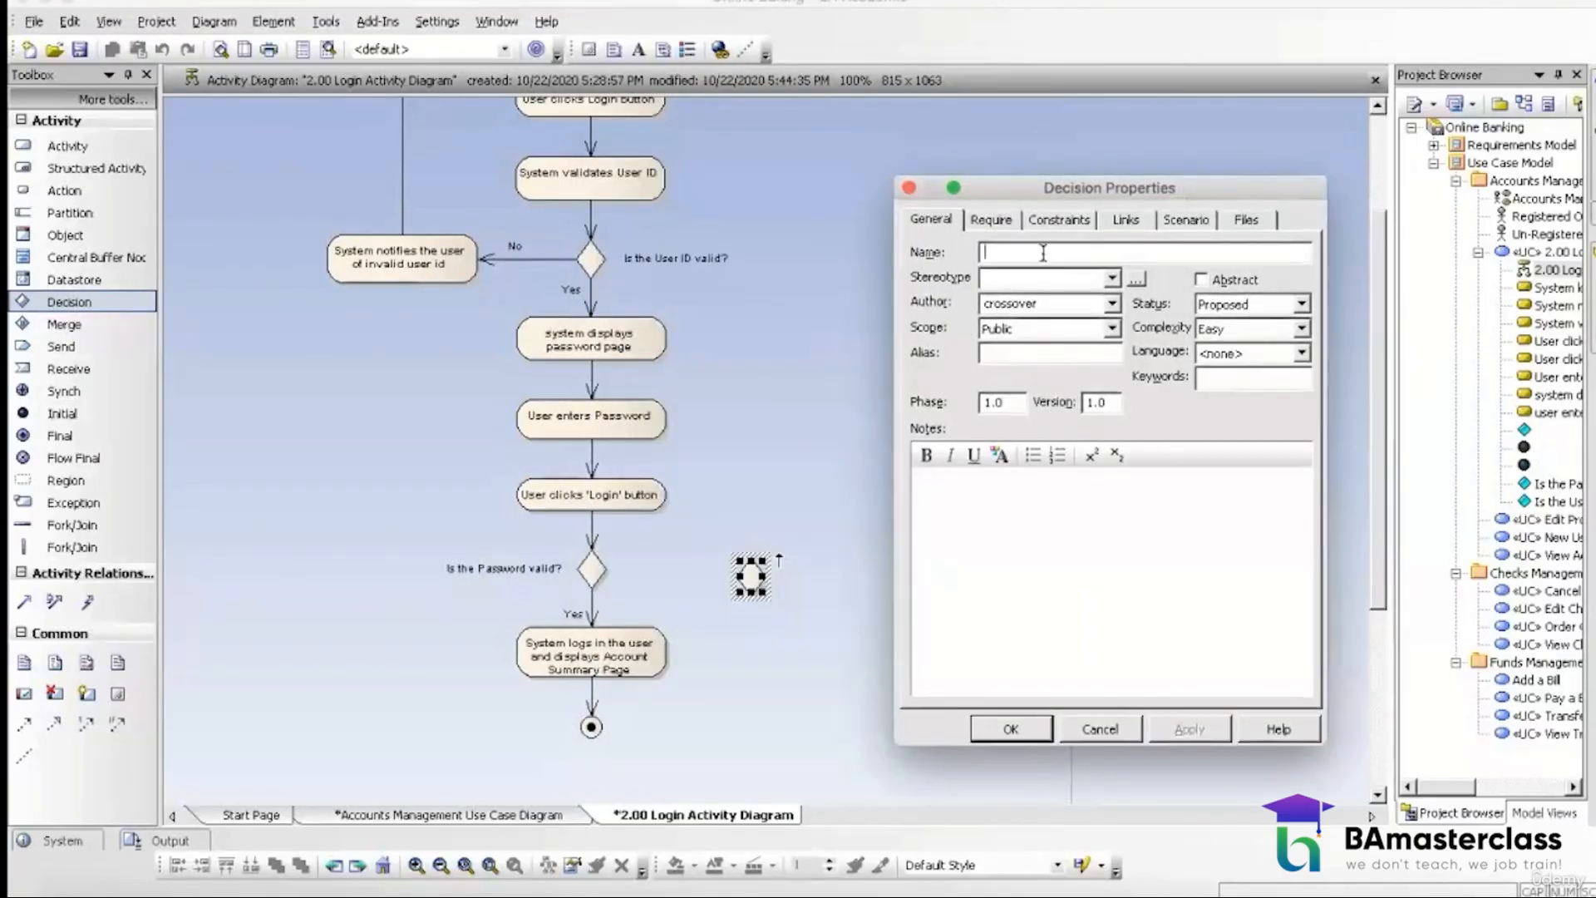
pyautogui.write('Is')
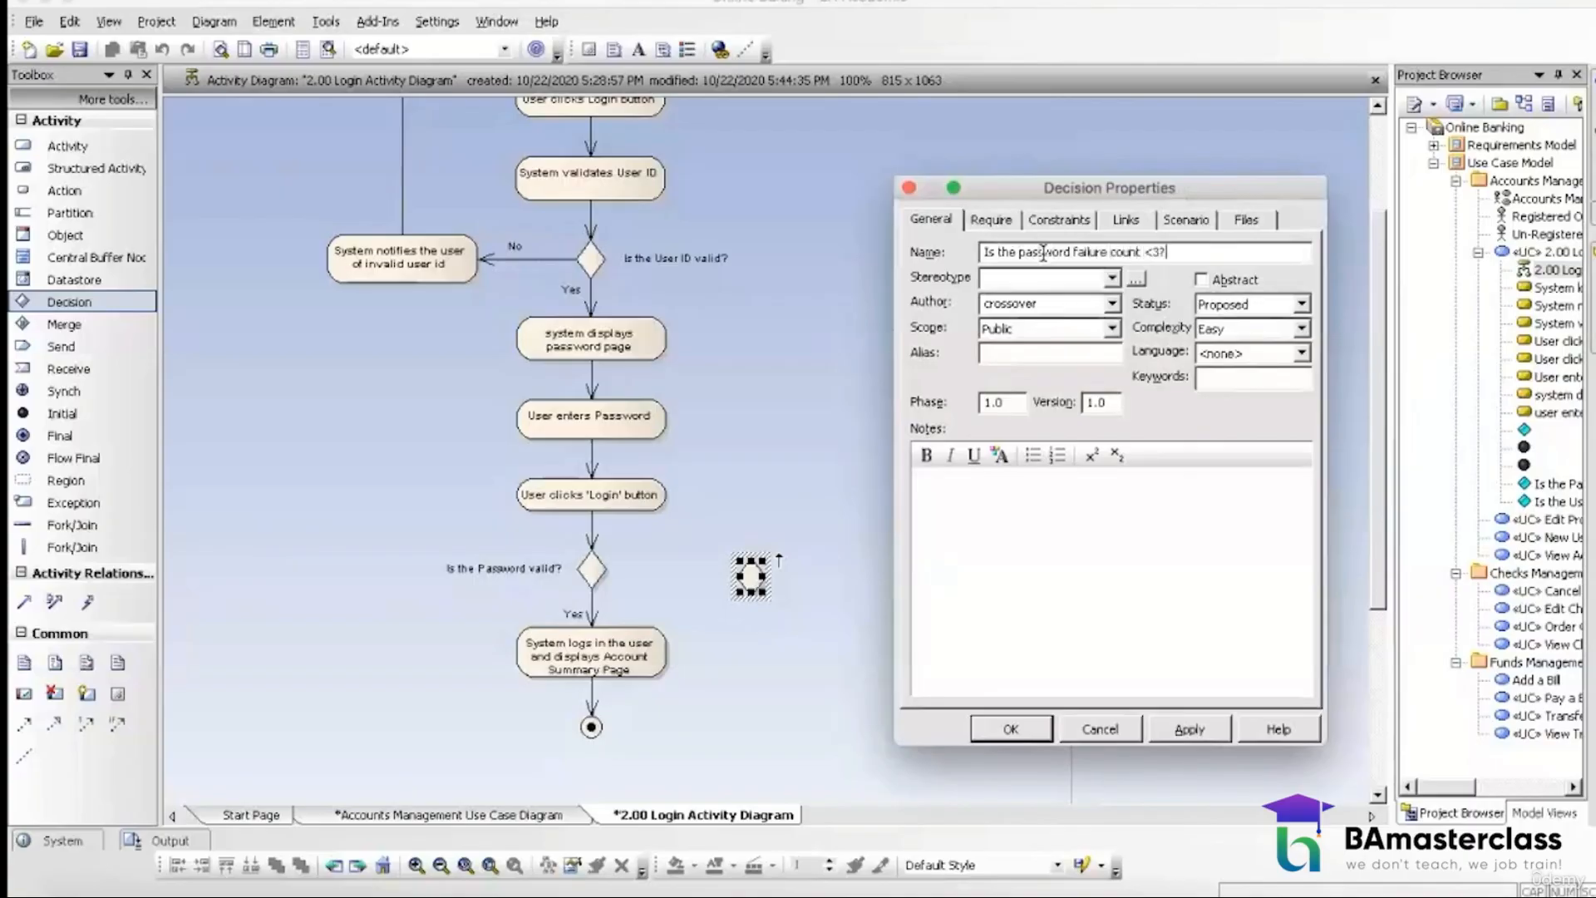
pyautogui.click(1029, 727)
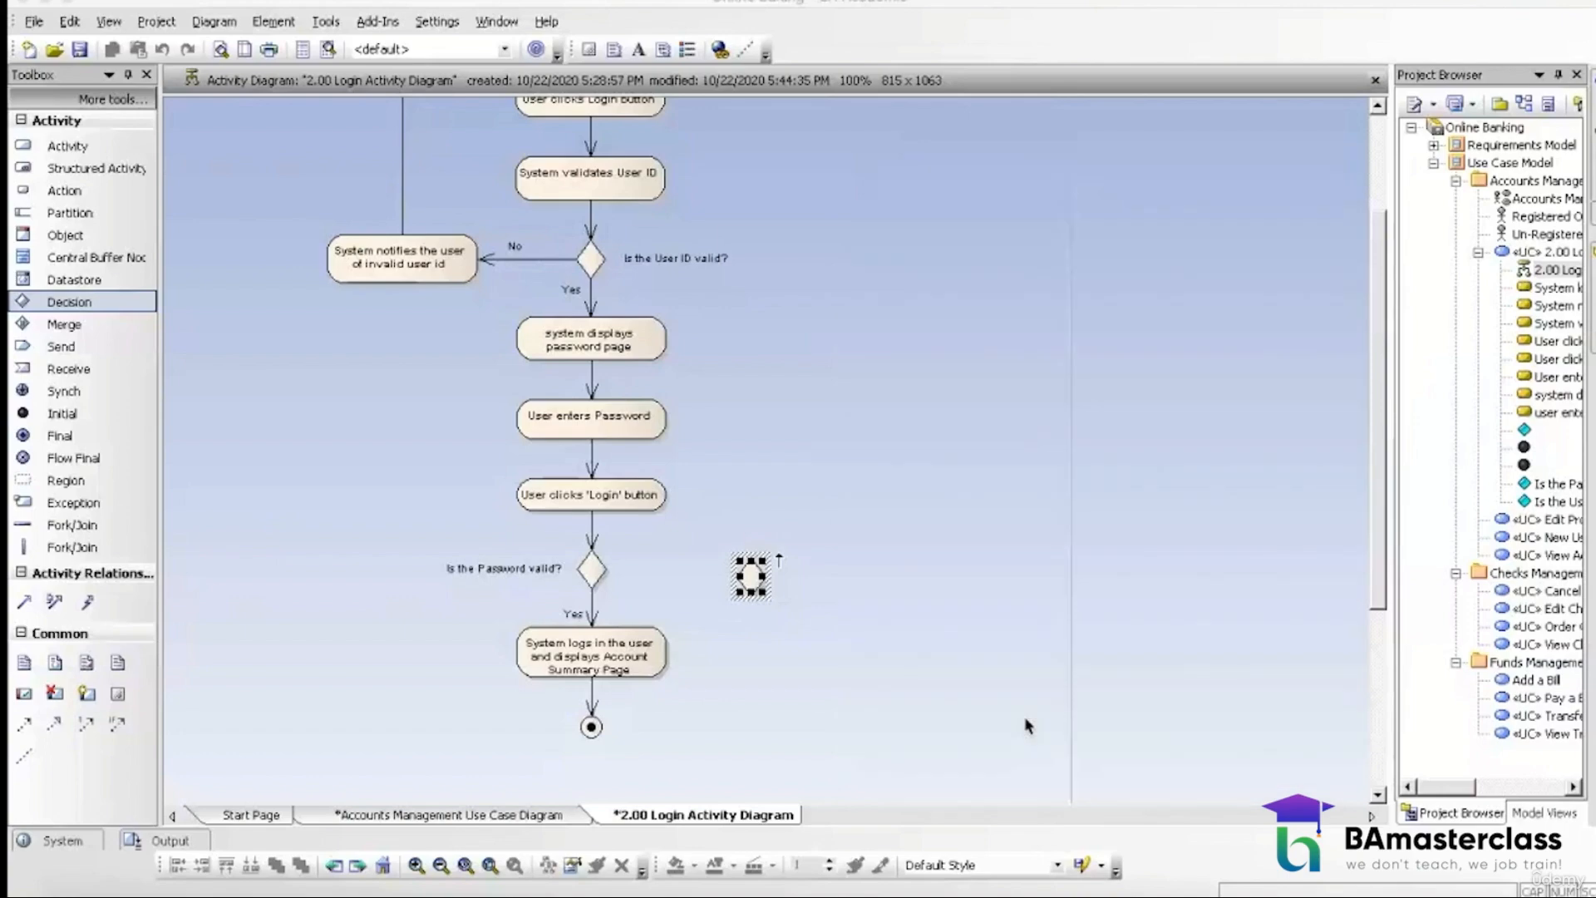
# Step: Place the failure count label to the right of its diamond and shift the decision roughly level with "Is the Password valid?"
pyautogui.click(840, 562)
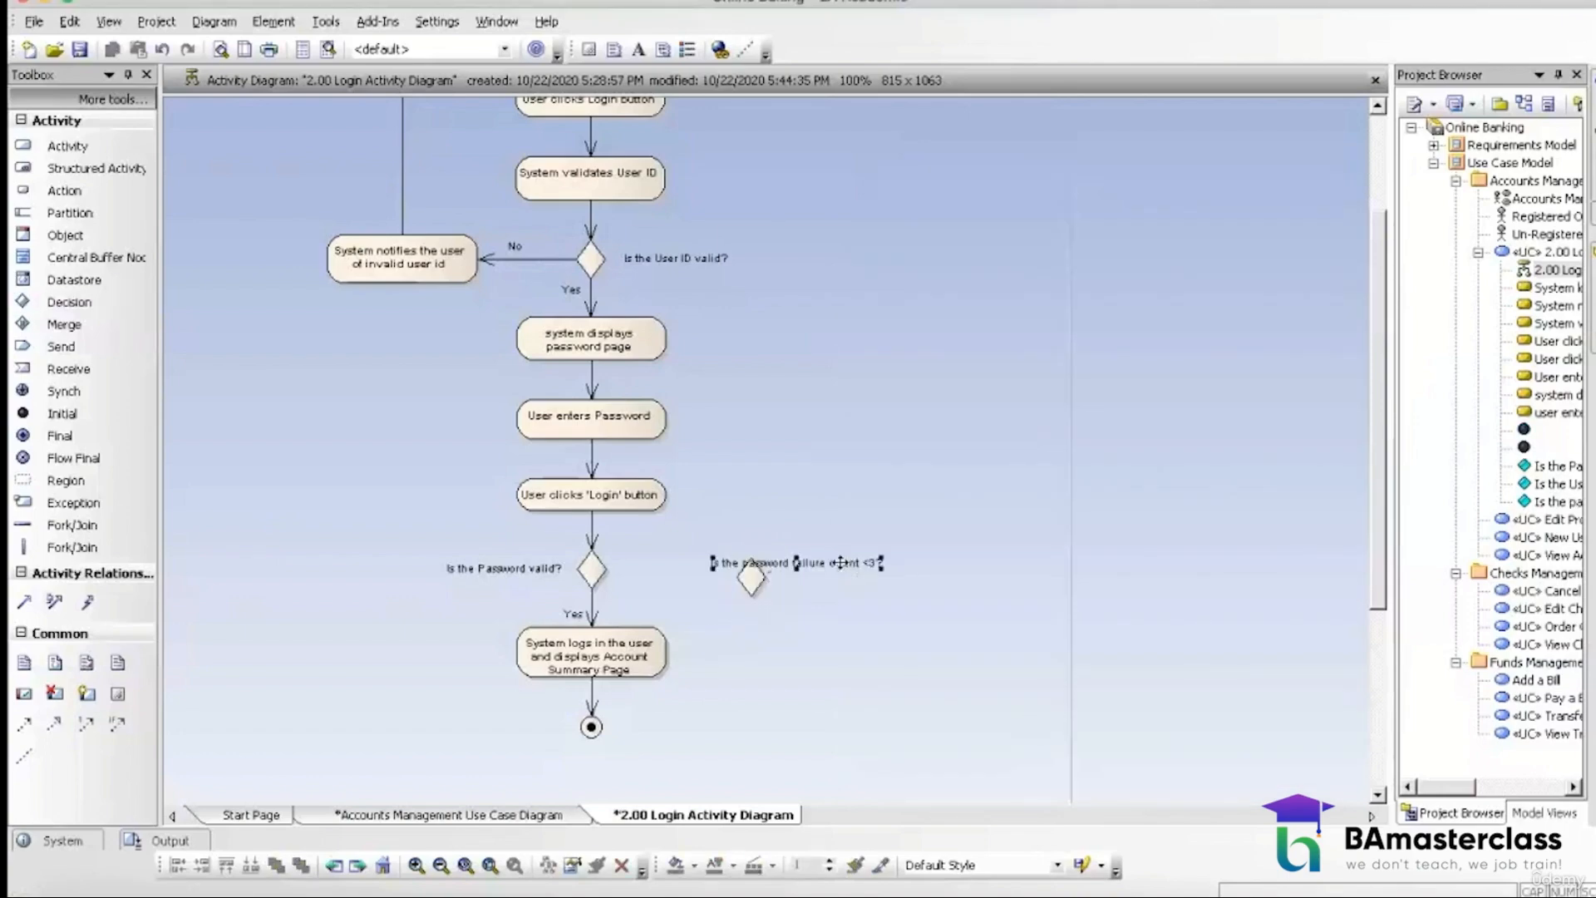
pyautogui.moveTo(840, 562); pyautogui.dragTo(952, 579)
pyautogui.click(771, 580)
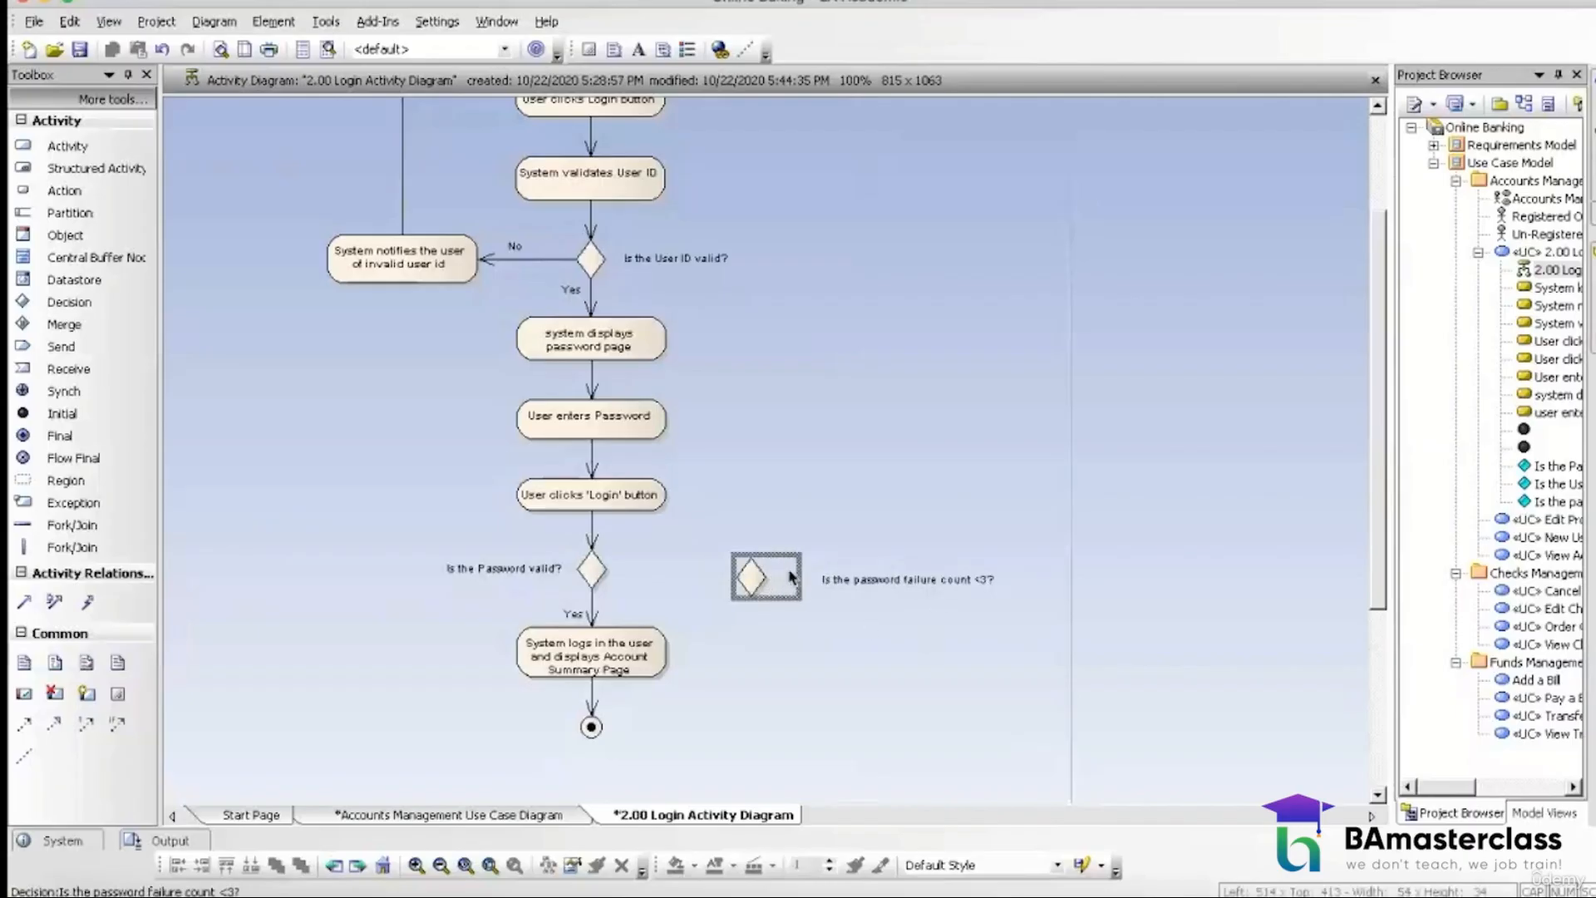
pyautogui.moveTo(792, 576); pyautogui.dragTo(783, 572)
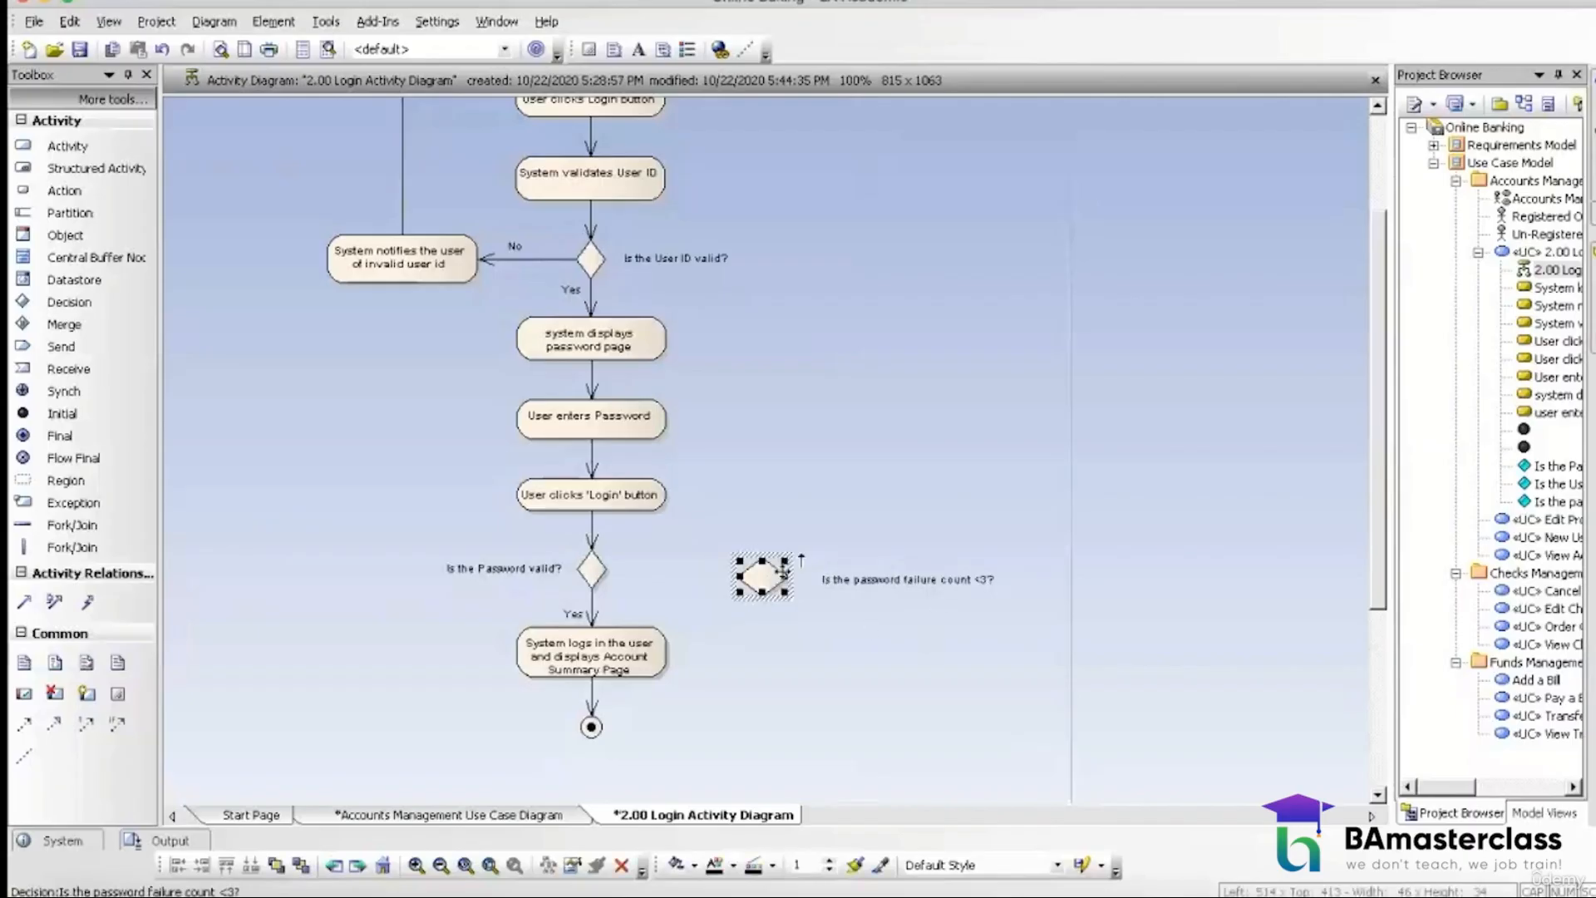
pyautogui.click(798, 647)
pyautogui.click(761, 578)
pyautogui.moveTo(785, 576)
pyautogui.mouseDown()
pyautogui.moveTo(761, 578)
pyautogui.moveTo(778, 566)
pyautogui.mouseUp()
pyautogui.click(795, 628)
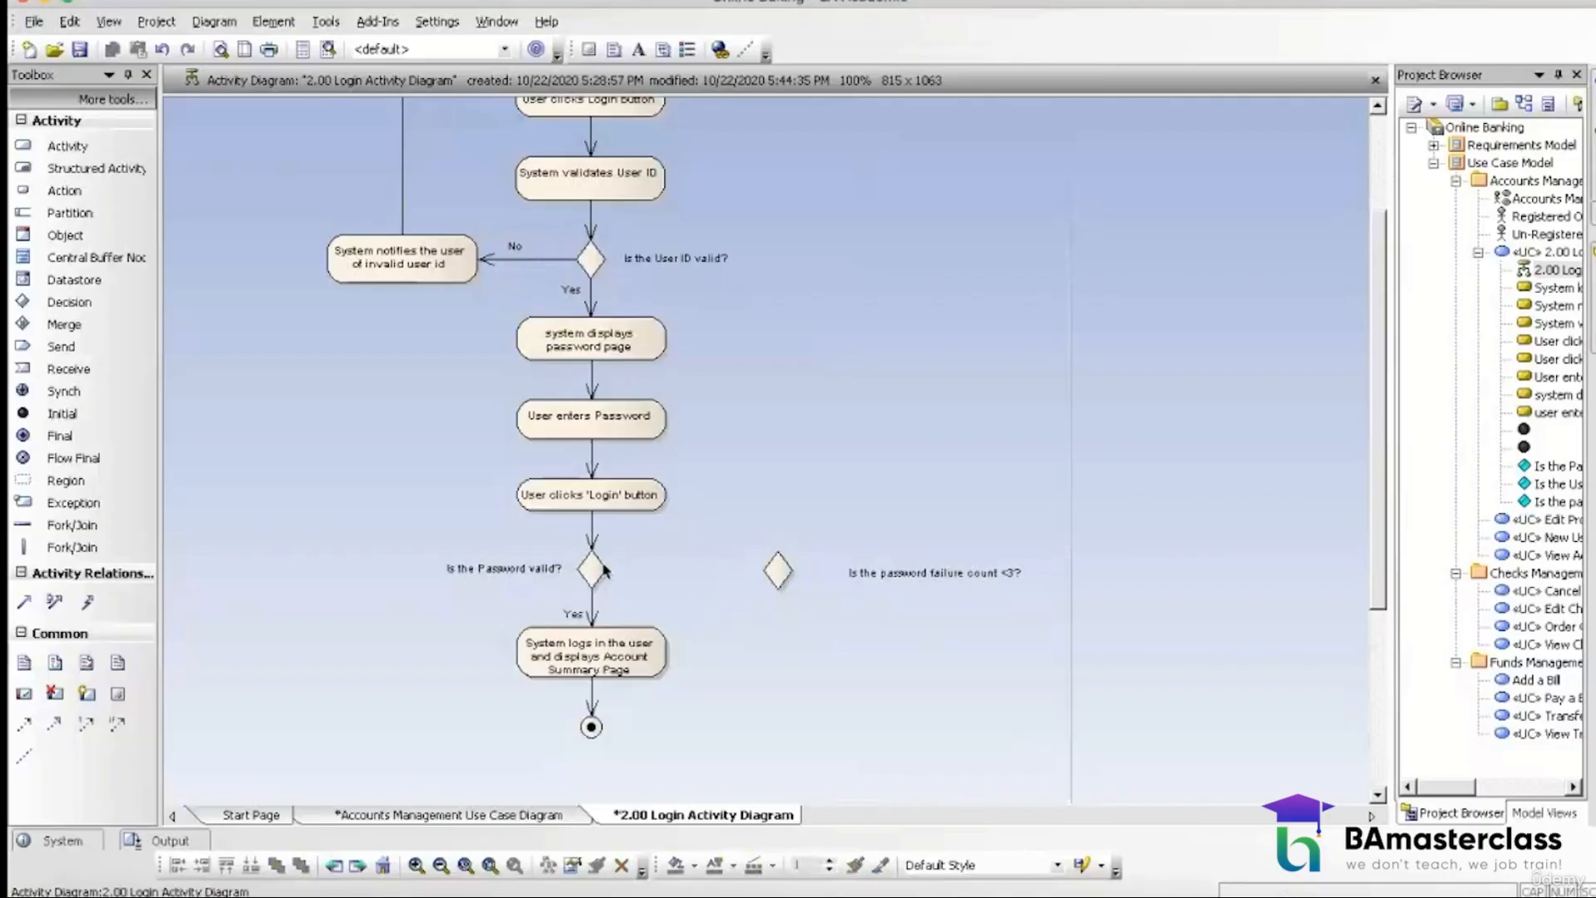
# Step: Connect the "Is the Password valid?" decision to the password failure count decision with a control flow named "No"
pyautogui.click(604, 570)
pyautogui.moveTo(613, 551); pyautogui.dragTo(775, 579)
pyautogui.click(823, 581)
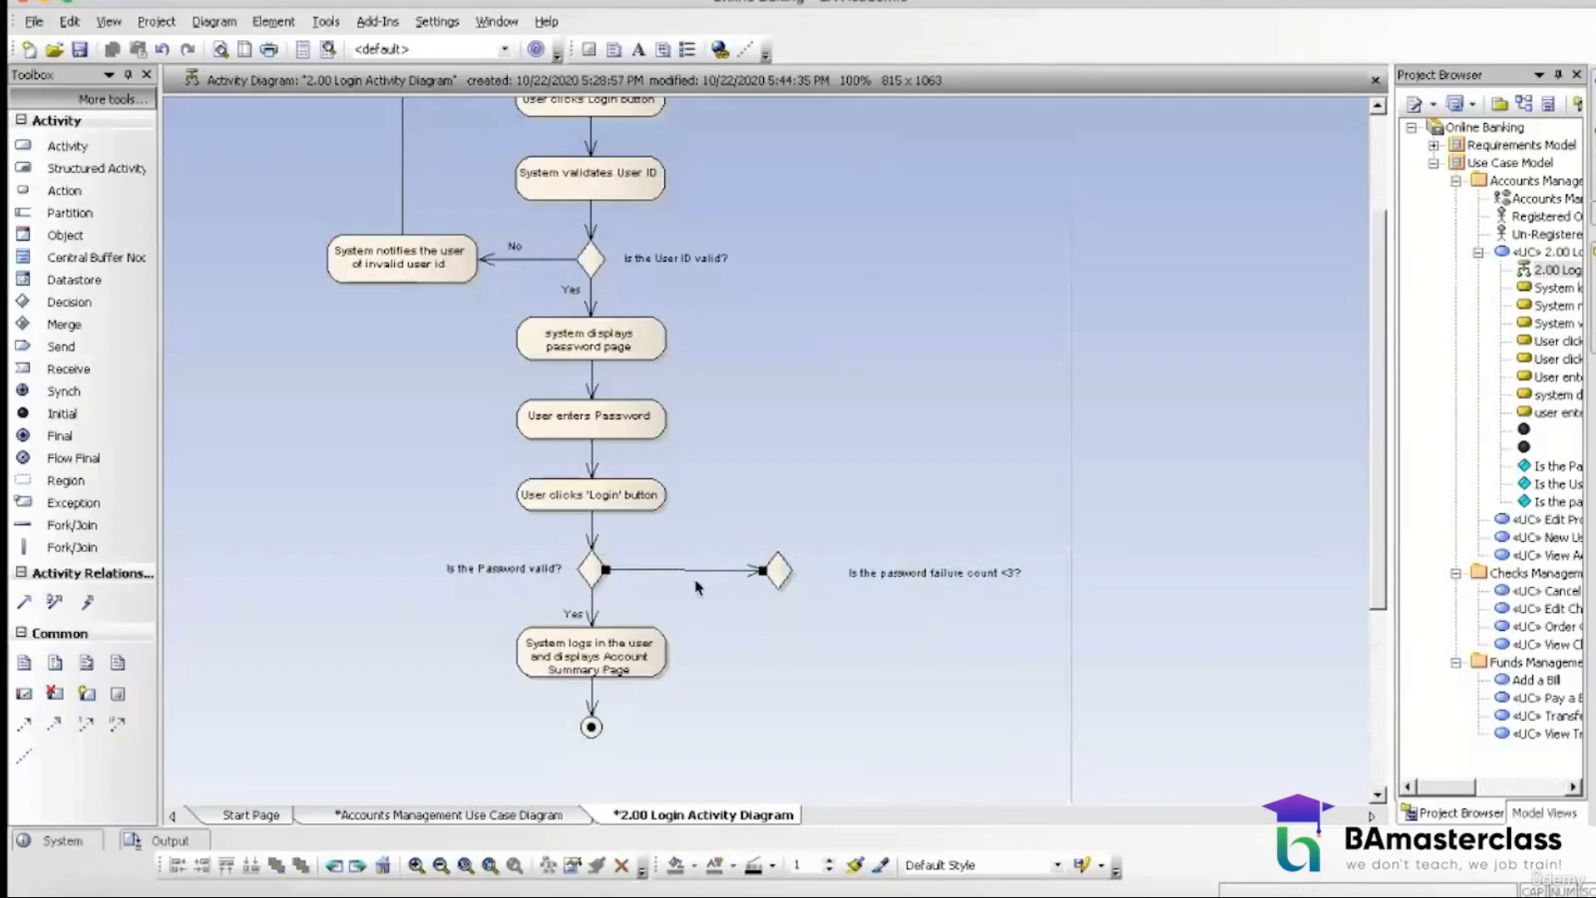
pyautogui.click(698, 570)
pyautogui.doubleClick(698, 570)
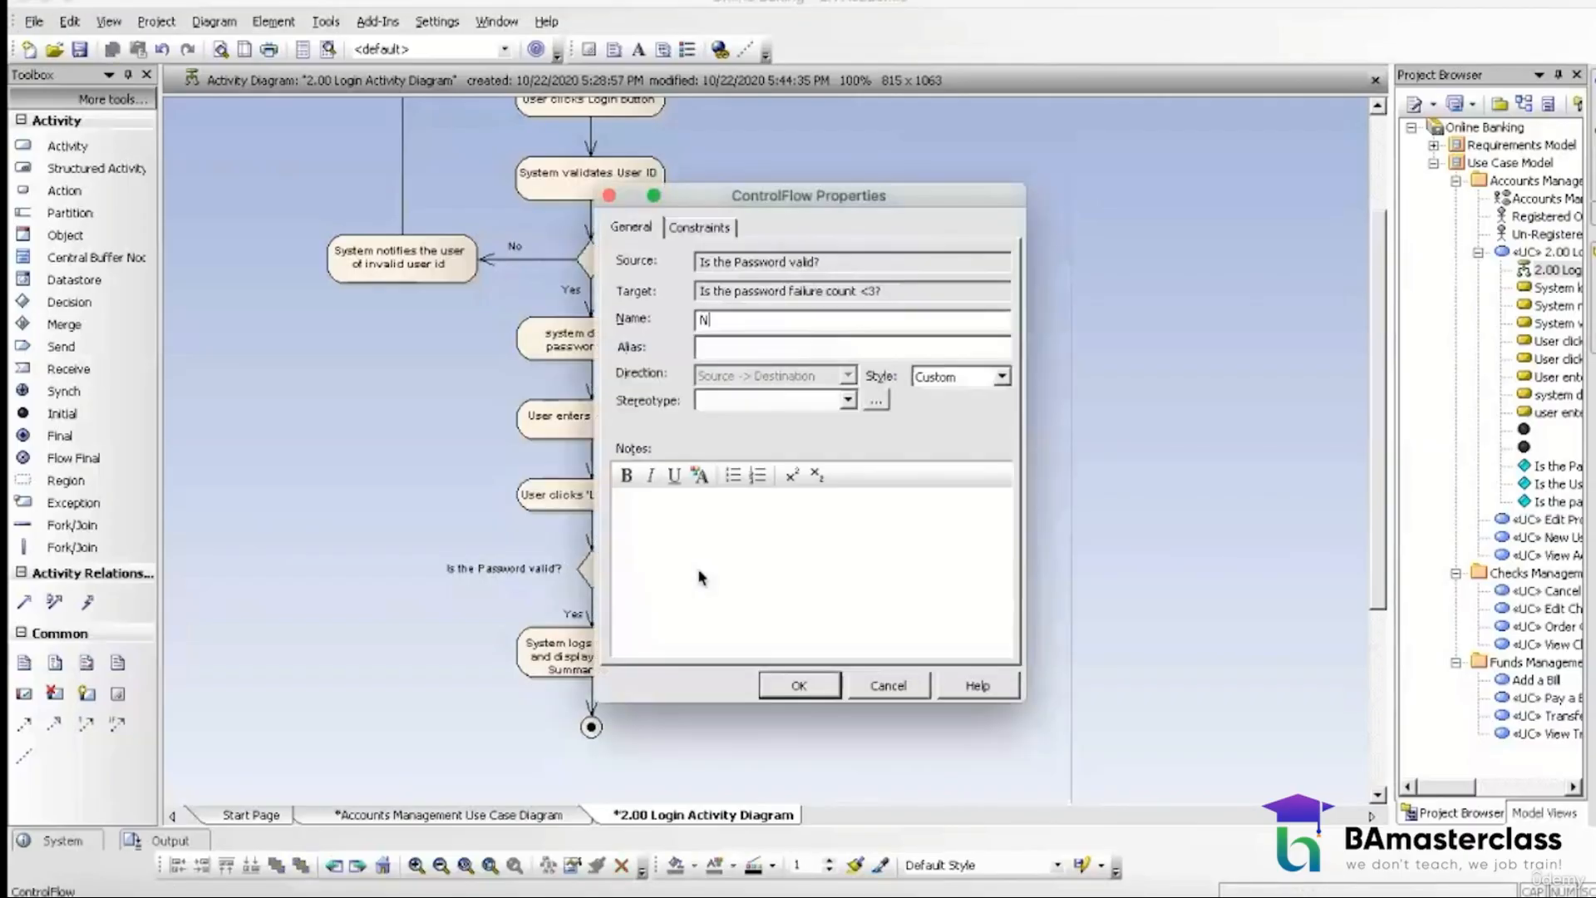
pyautogui.click(800, 685)
# Step: Align the centres of the "Is the Password valid?" and password failure count decisions horizontally
pyautogui.moveTo(566, 552); pyautogui.dragTo(804, 599)
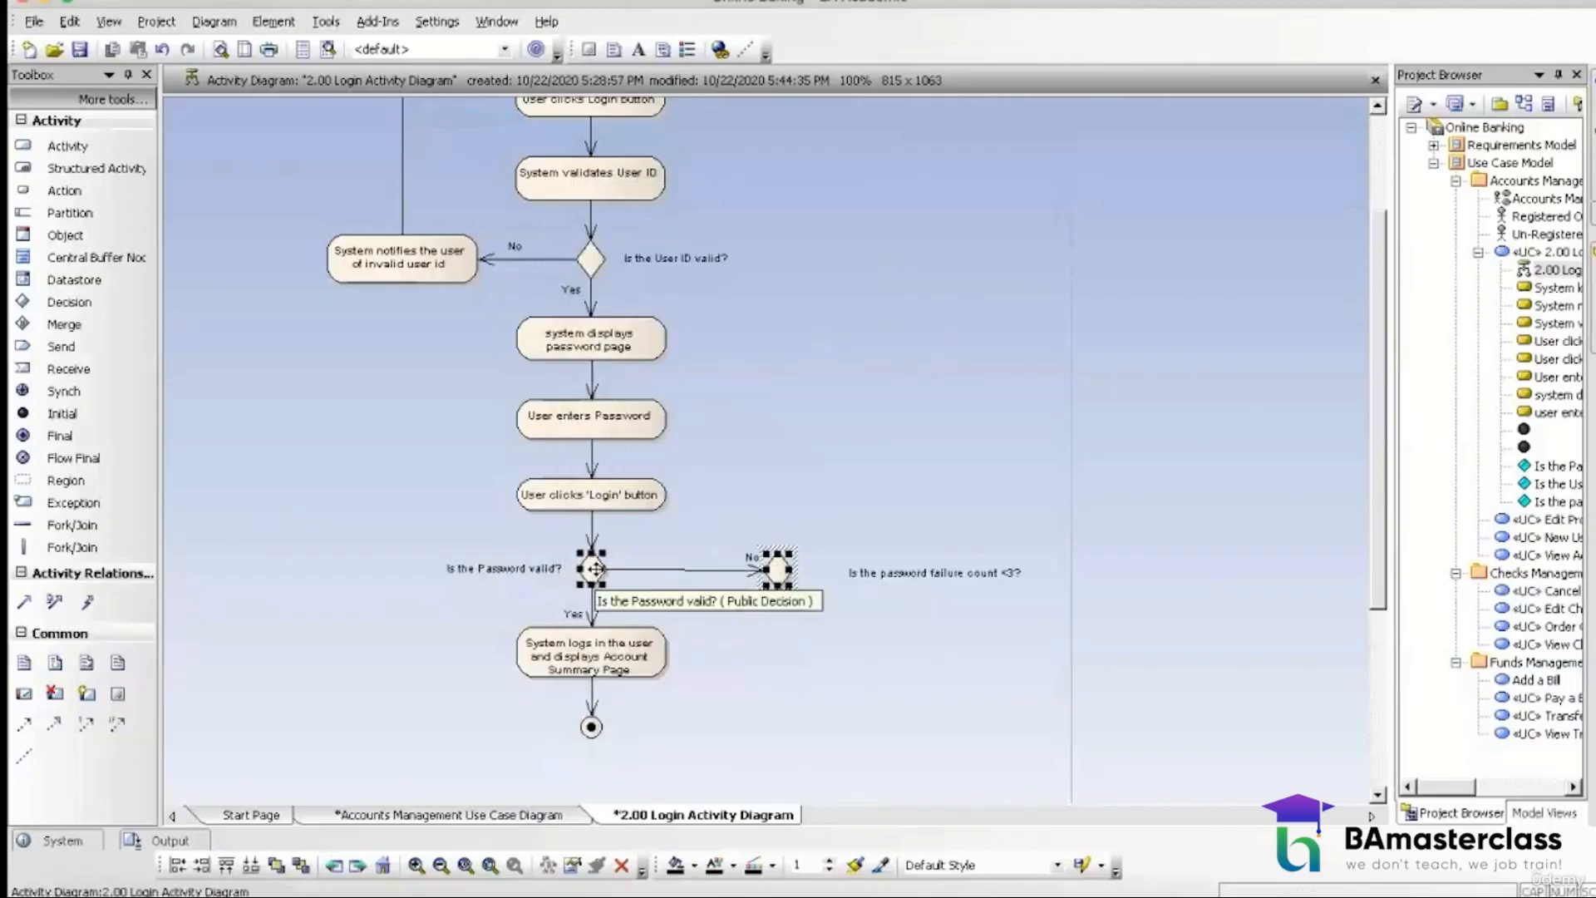
pyautogui.rightClick(595, 569)
pyautogui.moveTo(829, 173)
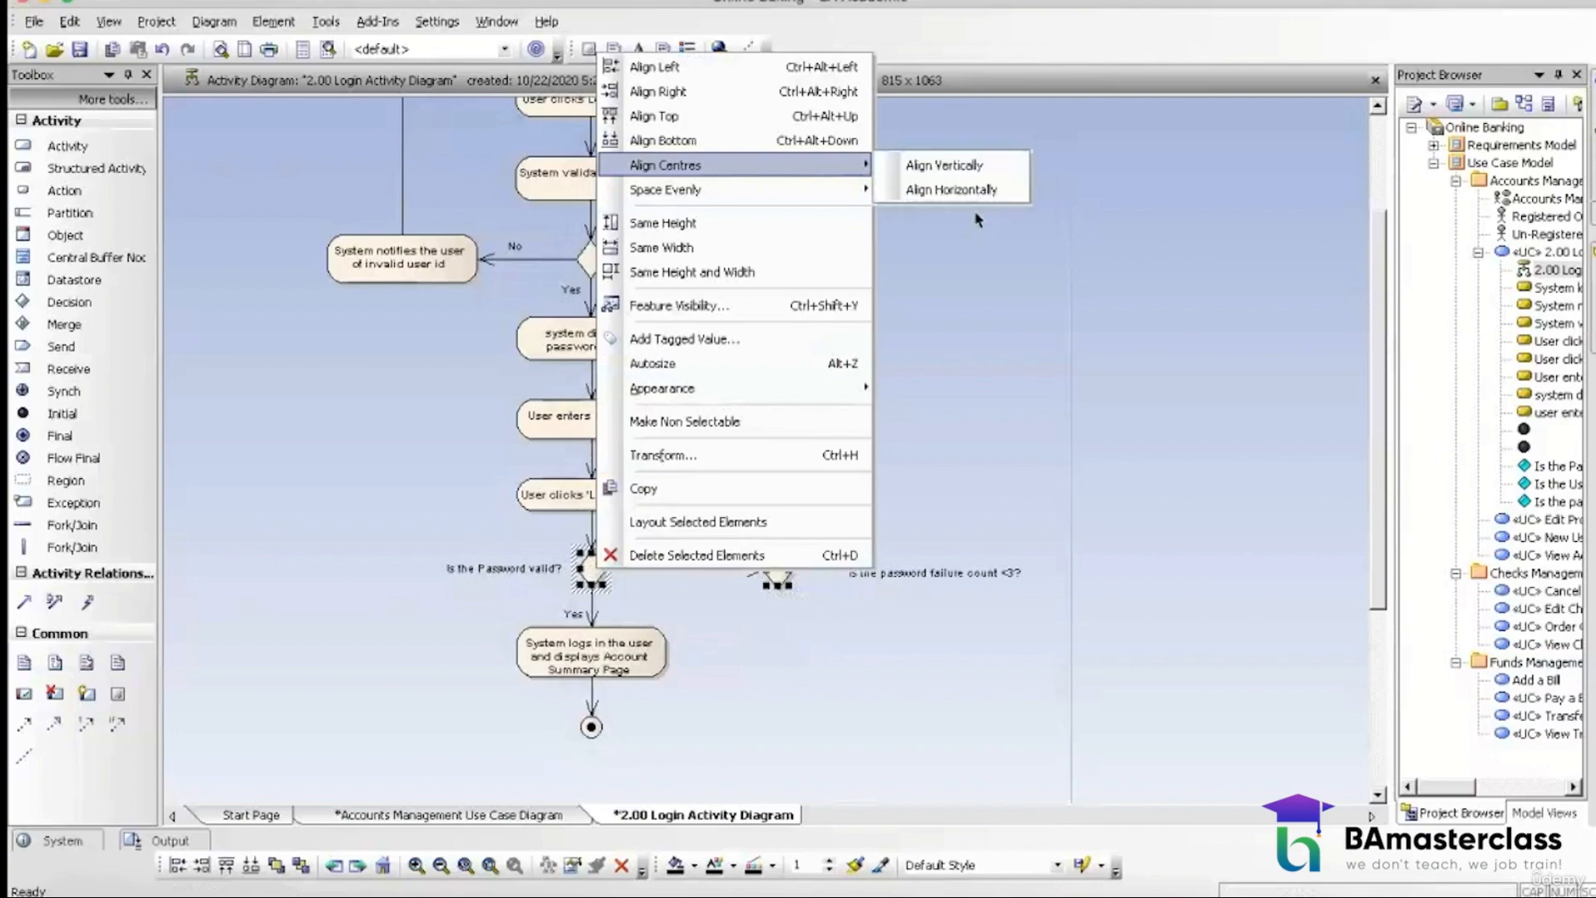
pyautogui.click(952, 190)
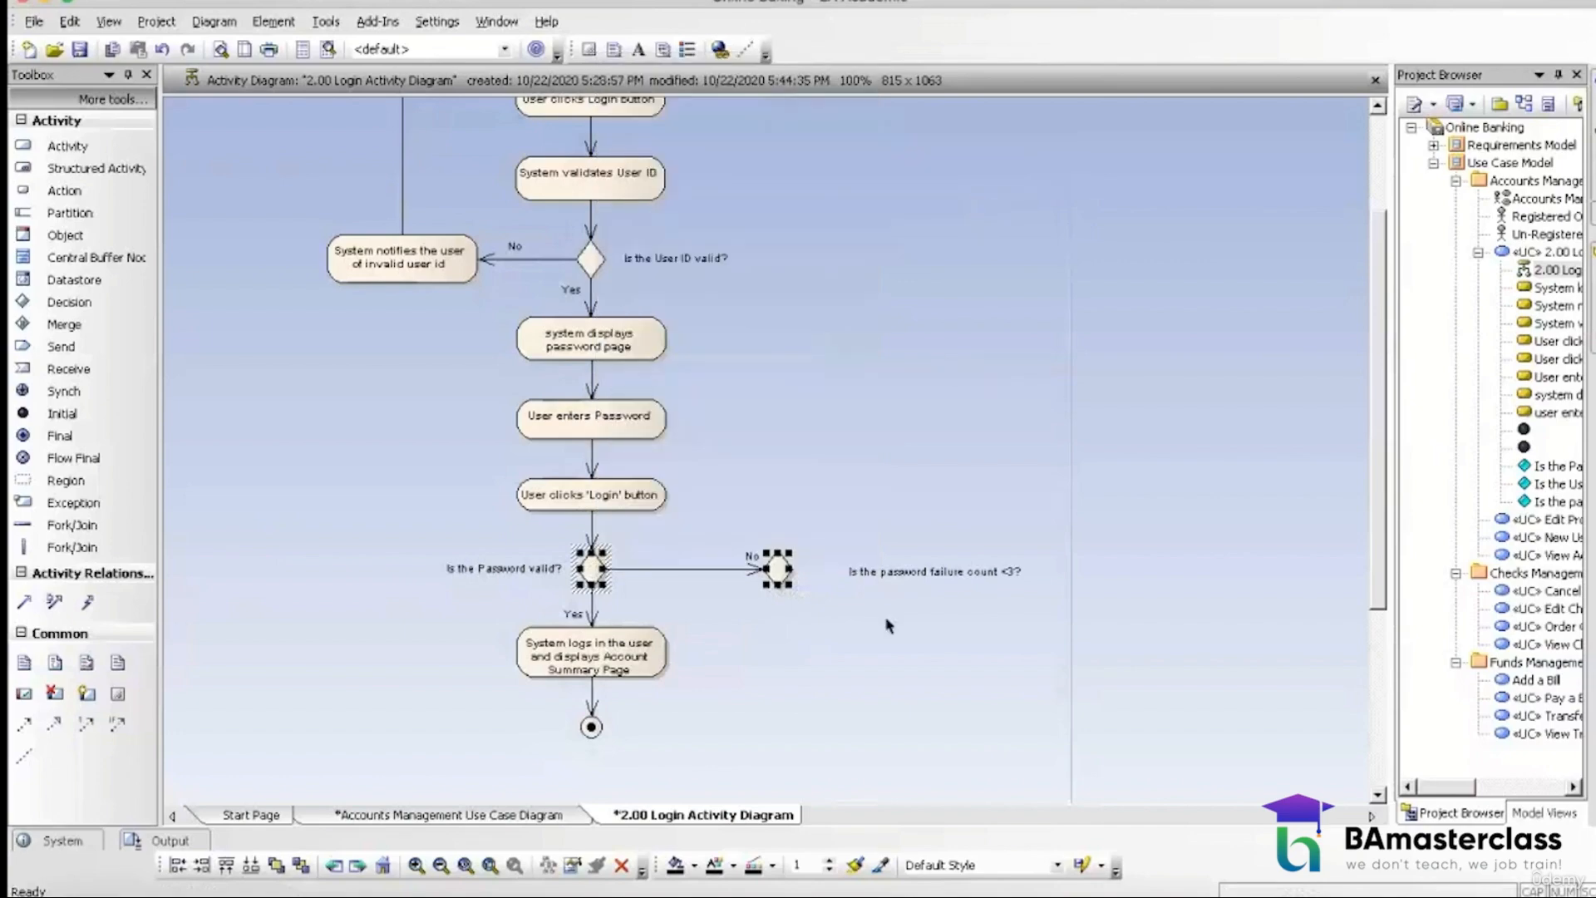
pyautogui.click(887, 661)
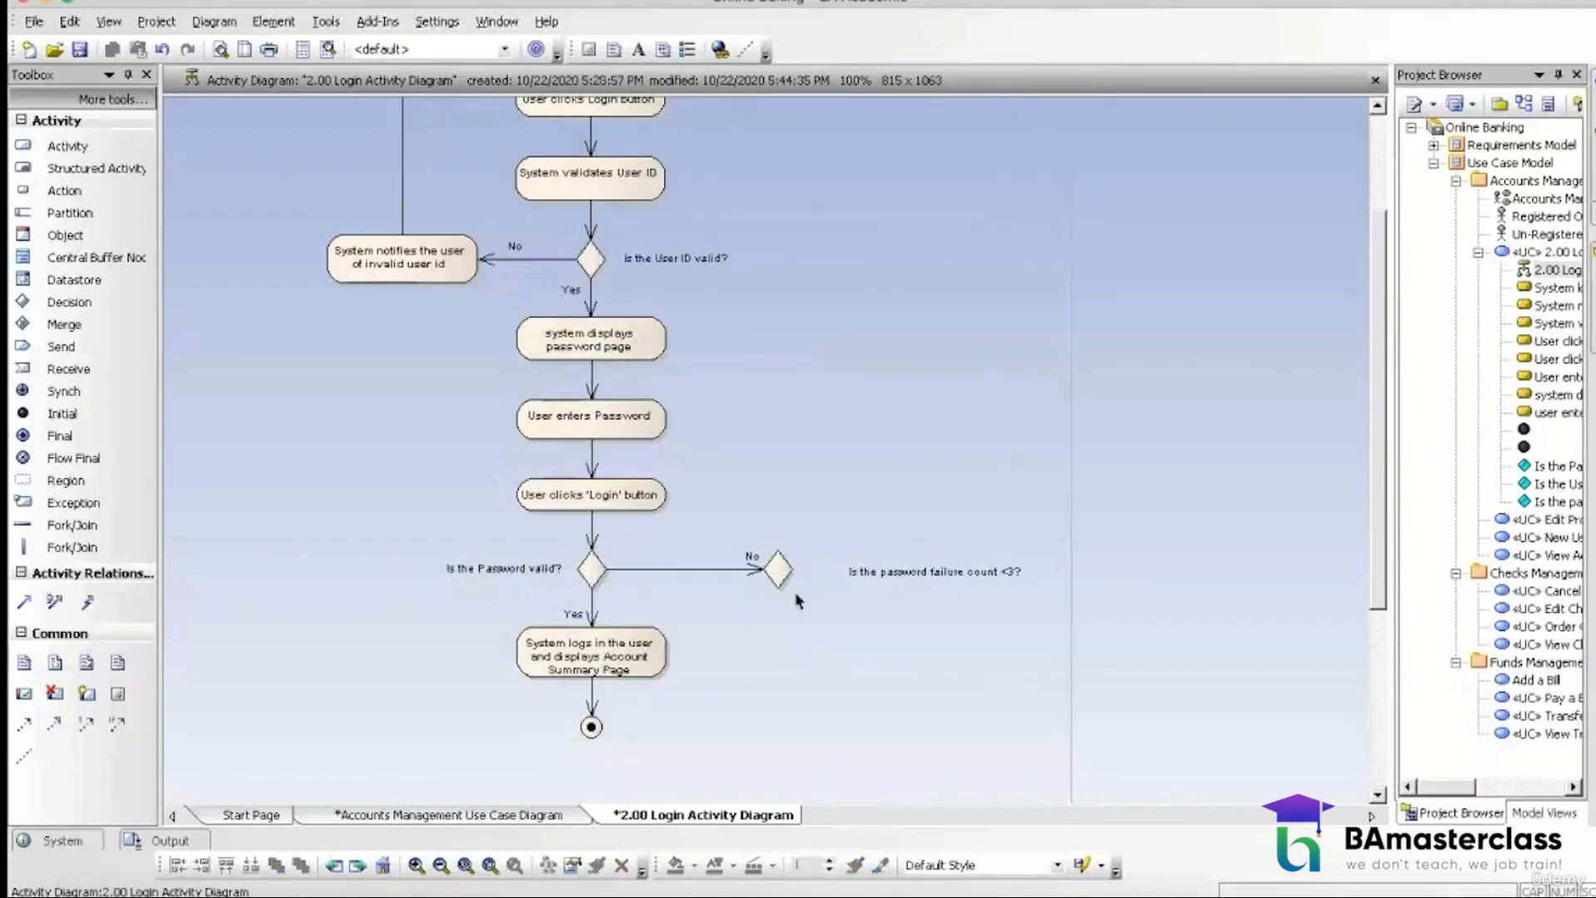
pyautogui.rightClick(826, 588)
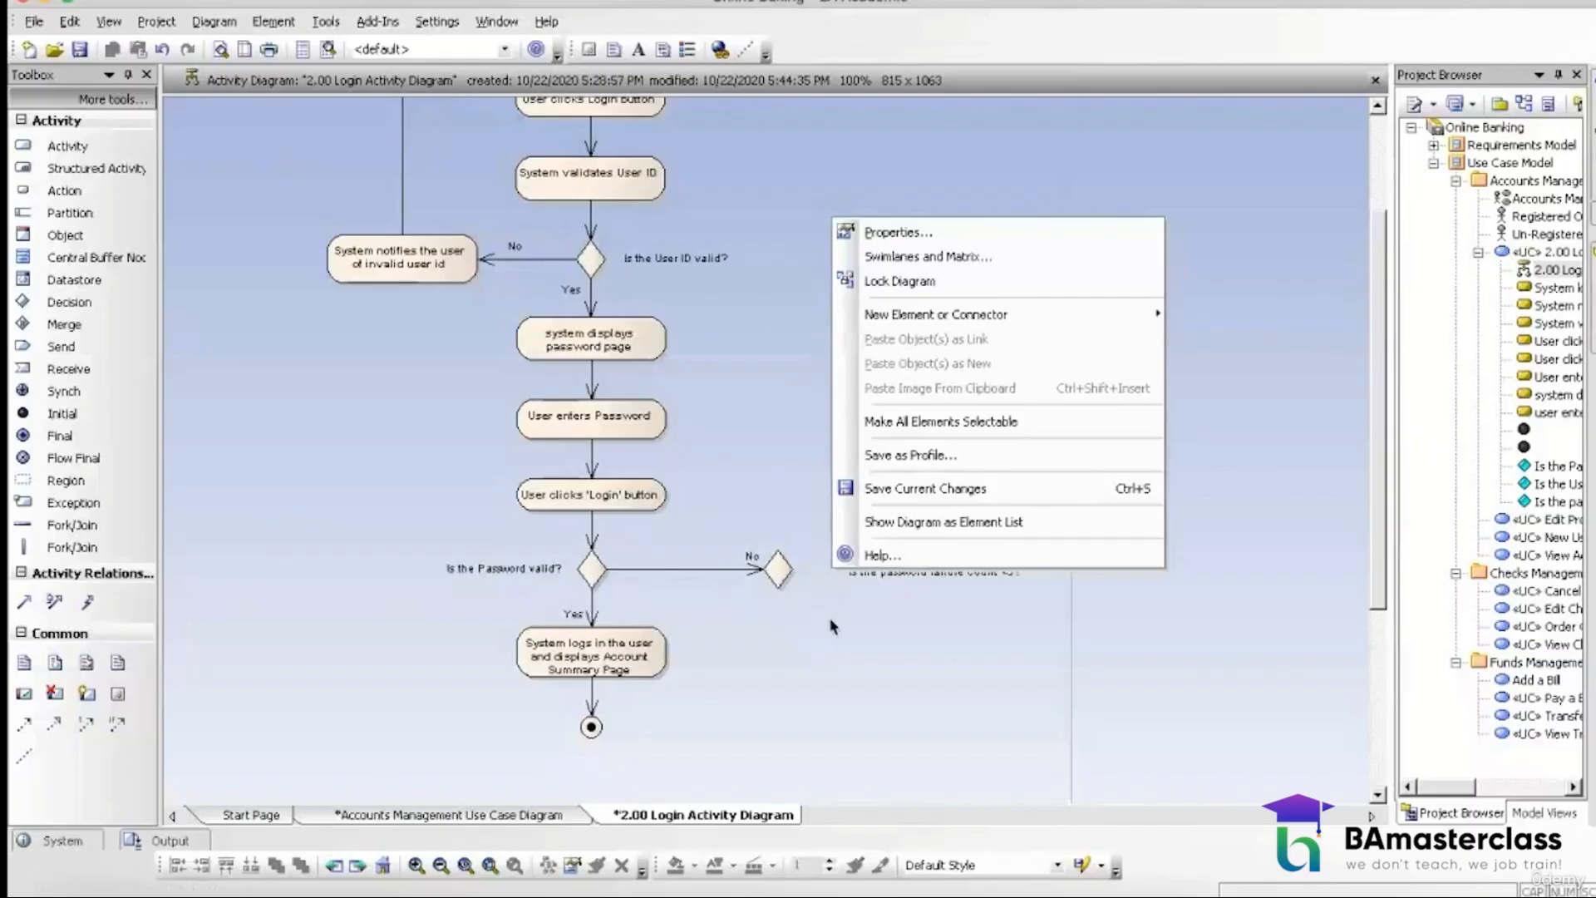
pyautogui.click(831, 625)
# Step: Move the password failure count decision farther right from the "Is the Password valid?" decision
pyautogui.click(773, 565)
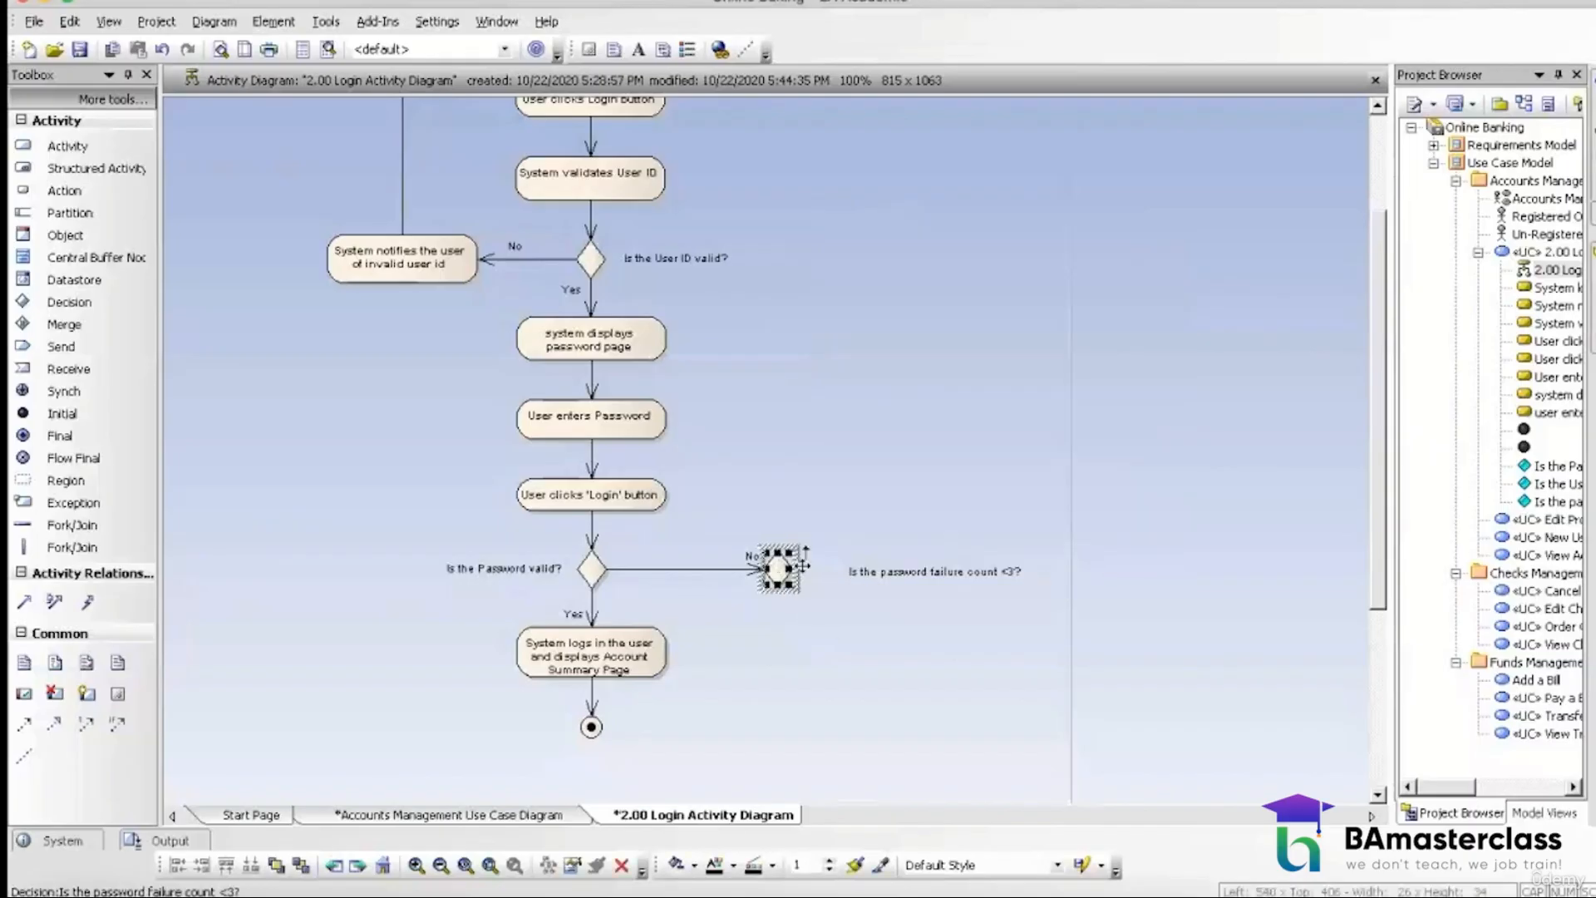
pyautogui.moveTo(802, 565); pyautogui.dragTo(875, 568)
pyautogui.click(887, 611)
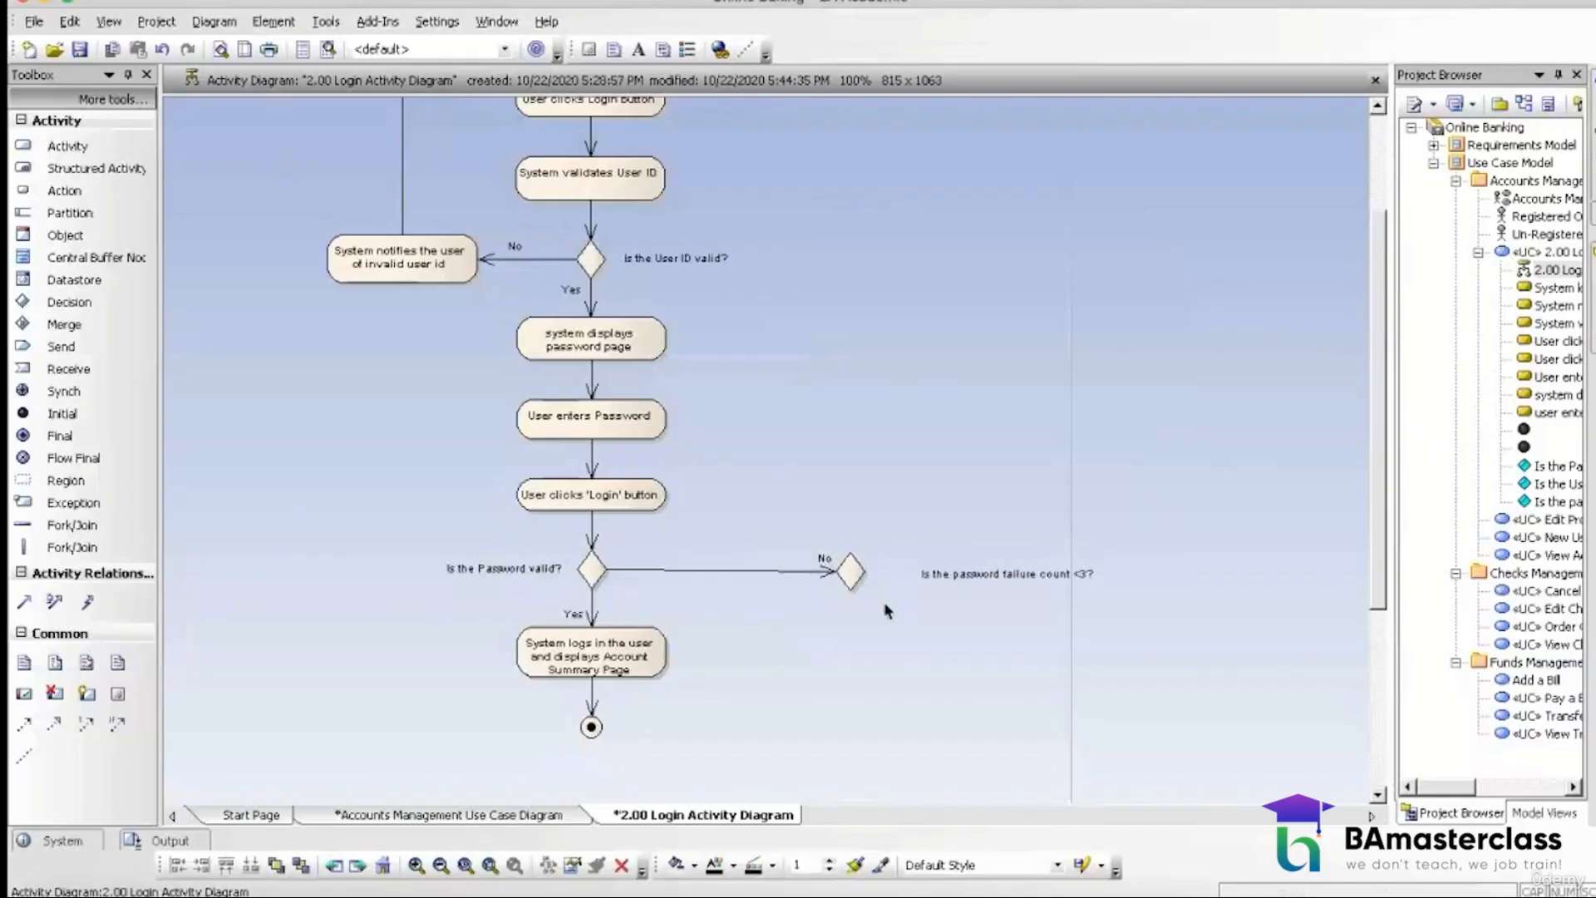
# Step: Realign the centres of the two password decisions horizontally and bring the failure count label close beside its diamond
pyautogui.moveTo(563, 547); pyautogui.dragTo(881, 597)
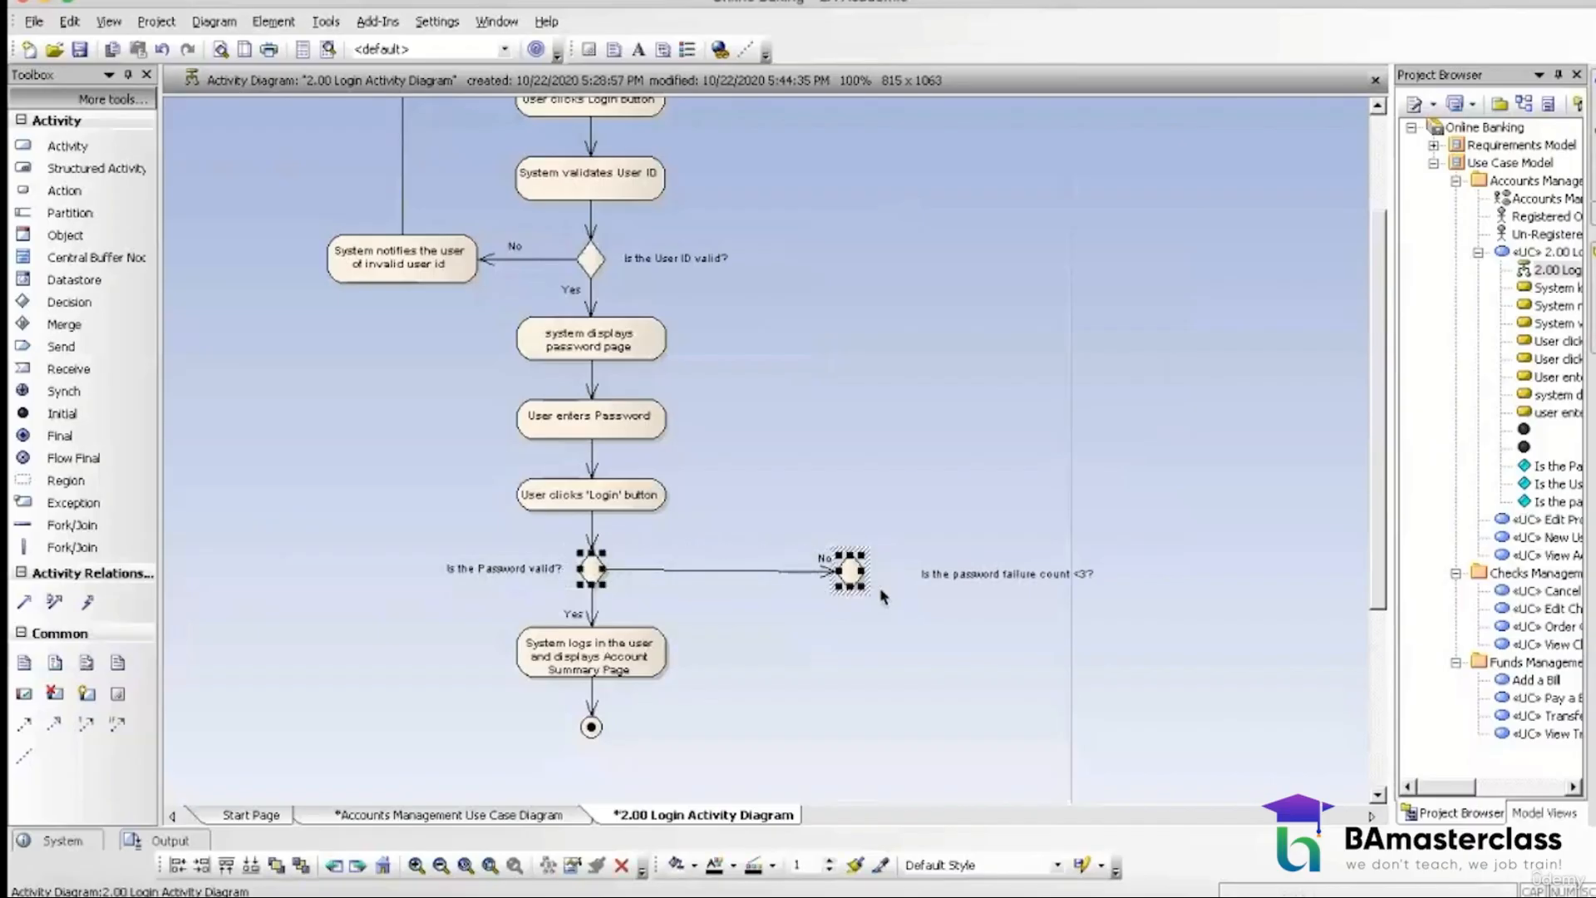
pyautogui.rightClick(597, 570)
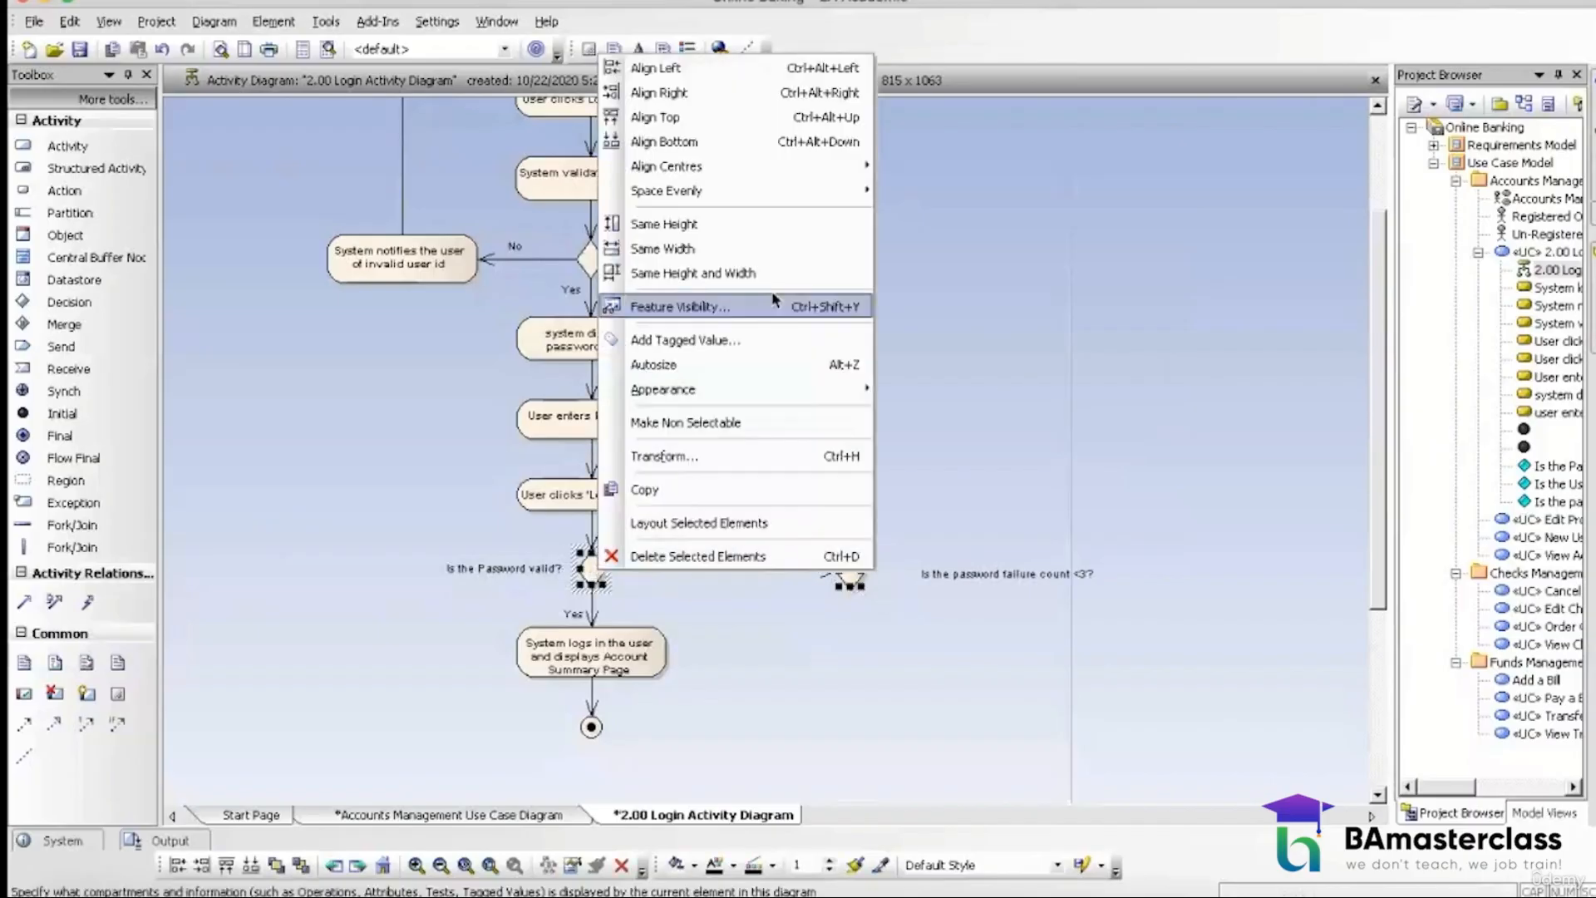
pyautogui.moveTo(823, 167)
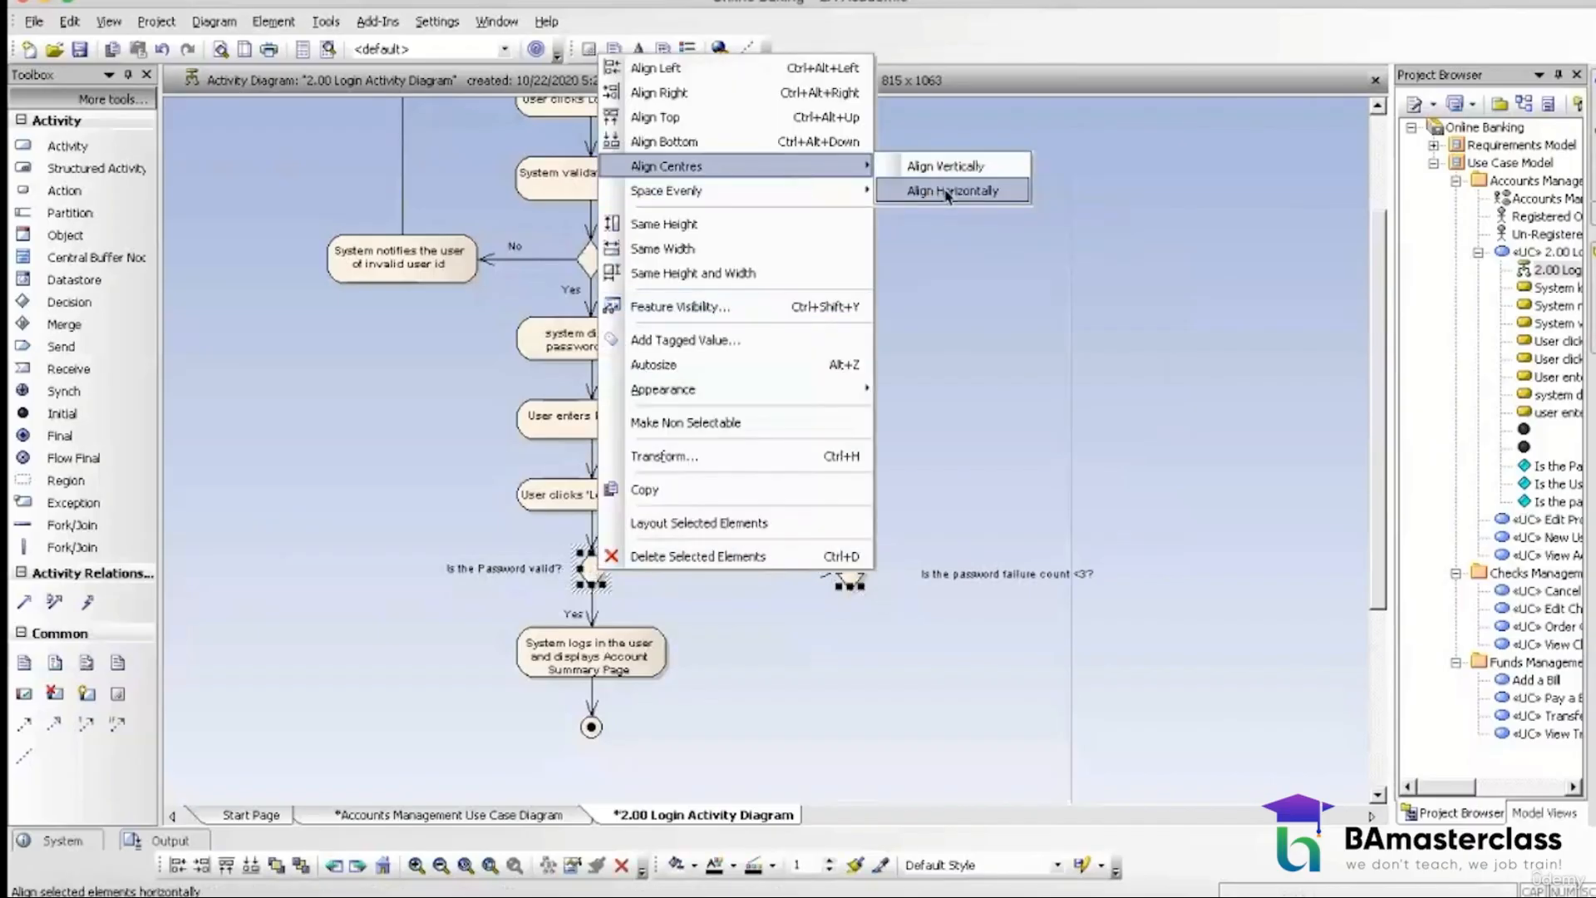
pyautogui.click(947, 191)
pyautogui.click(981, 686)
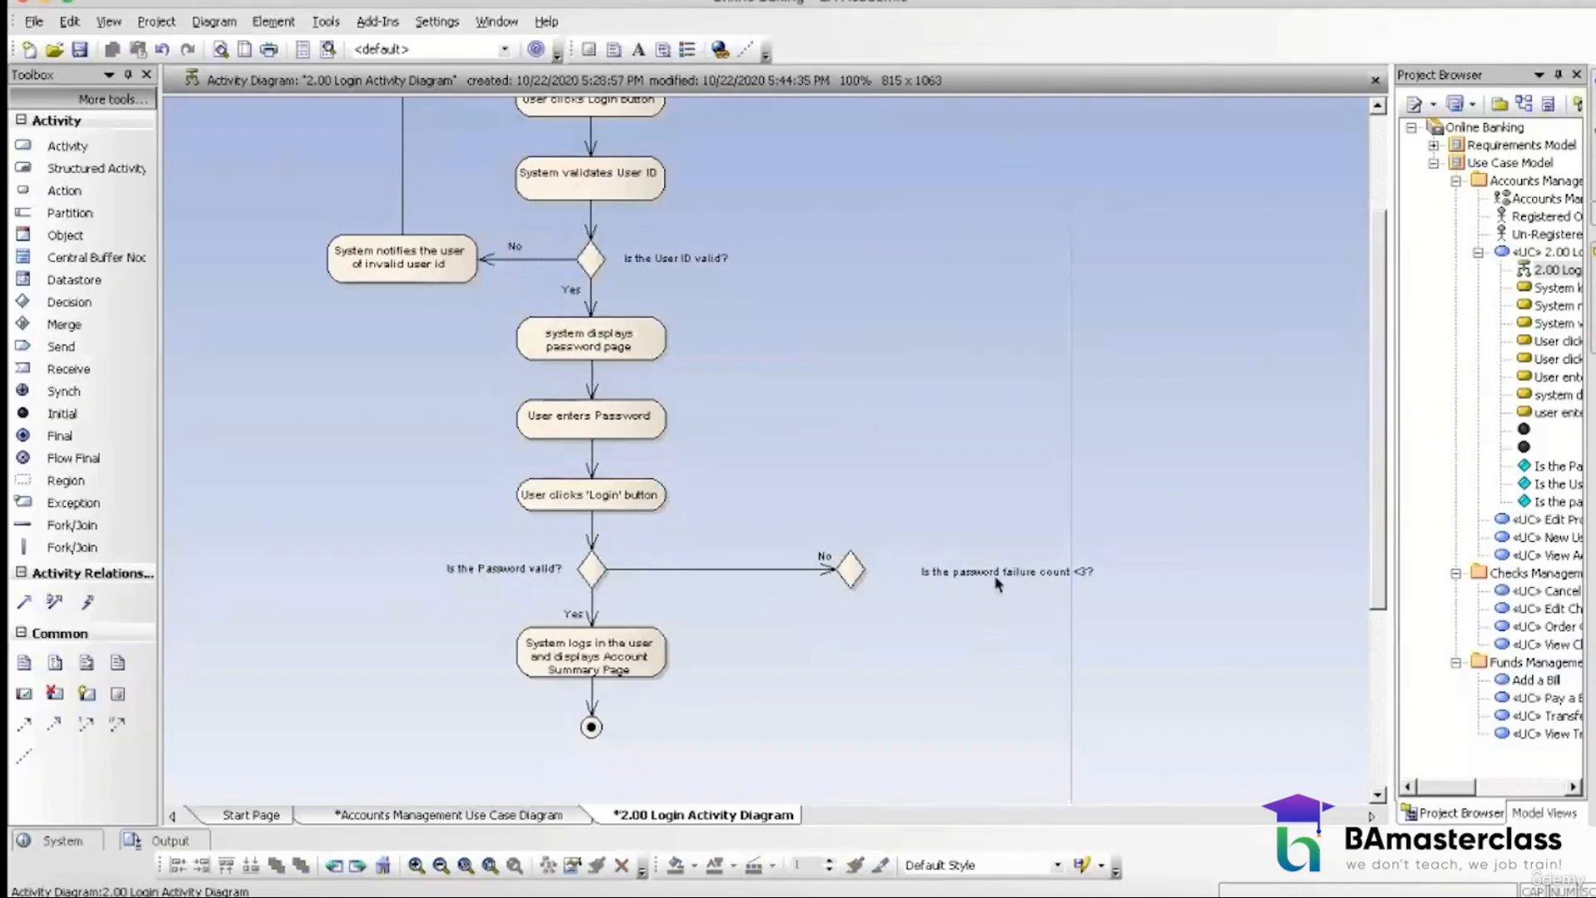
pyautogui.moveTo(998, 582); pyautogui.dragTo(958, 579)
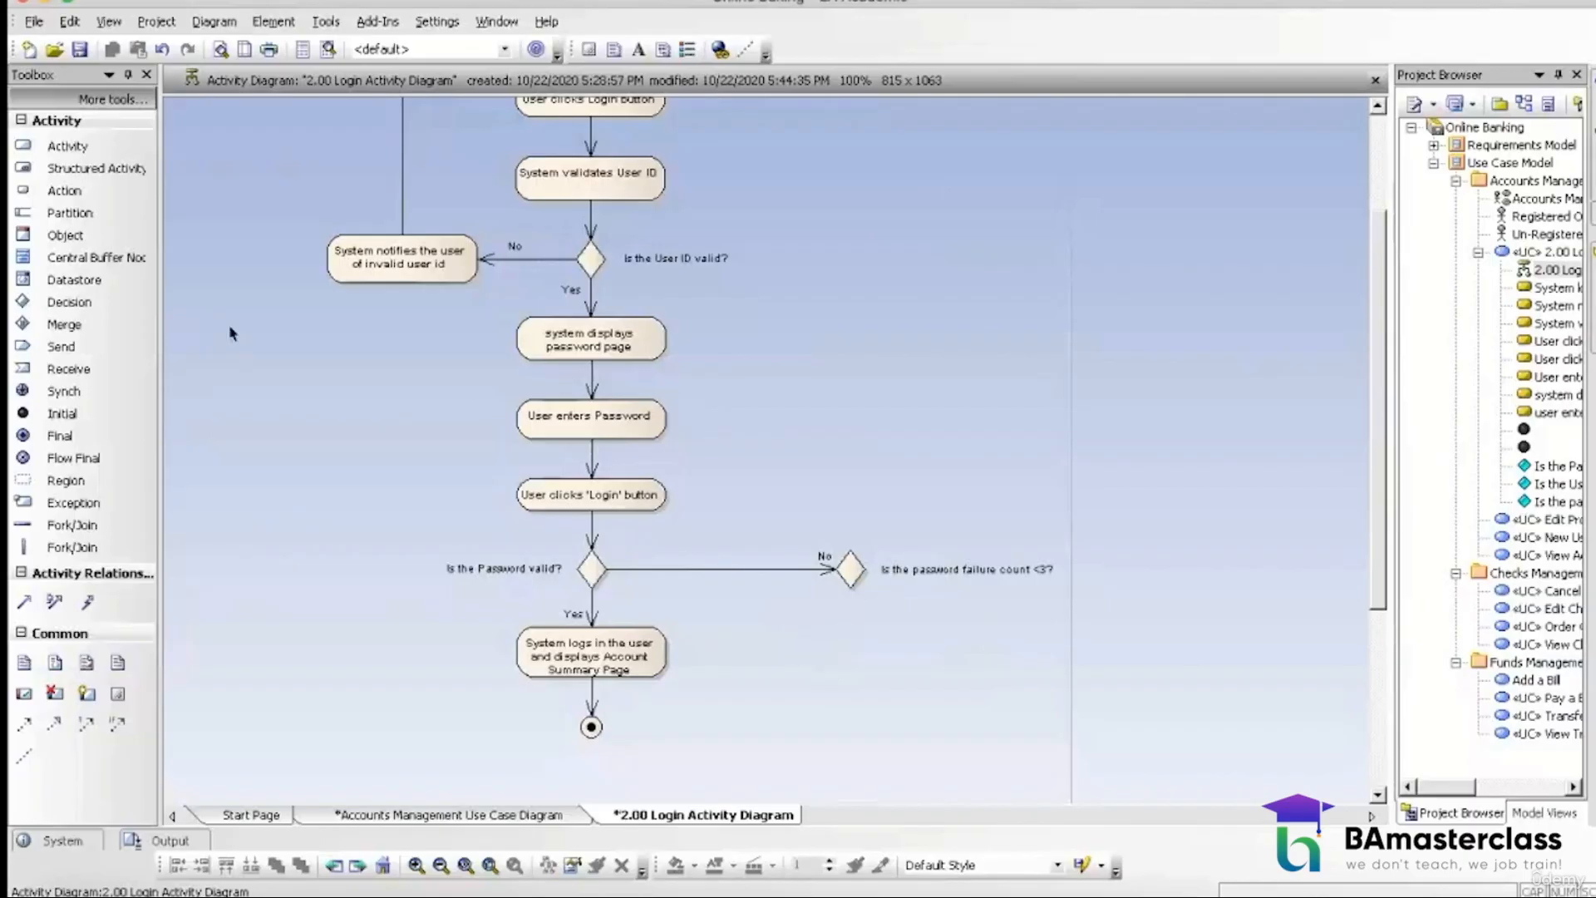
# Step: Add a shortened activity named "System notifies the user of invalid password" above the password failure count decision
pyautogui.click(66, 145)
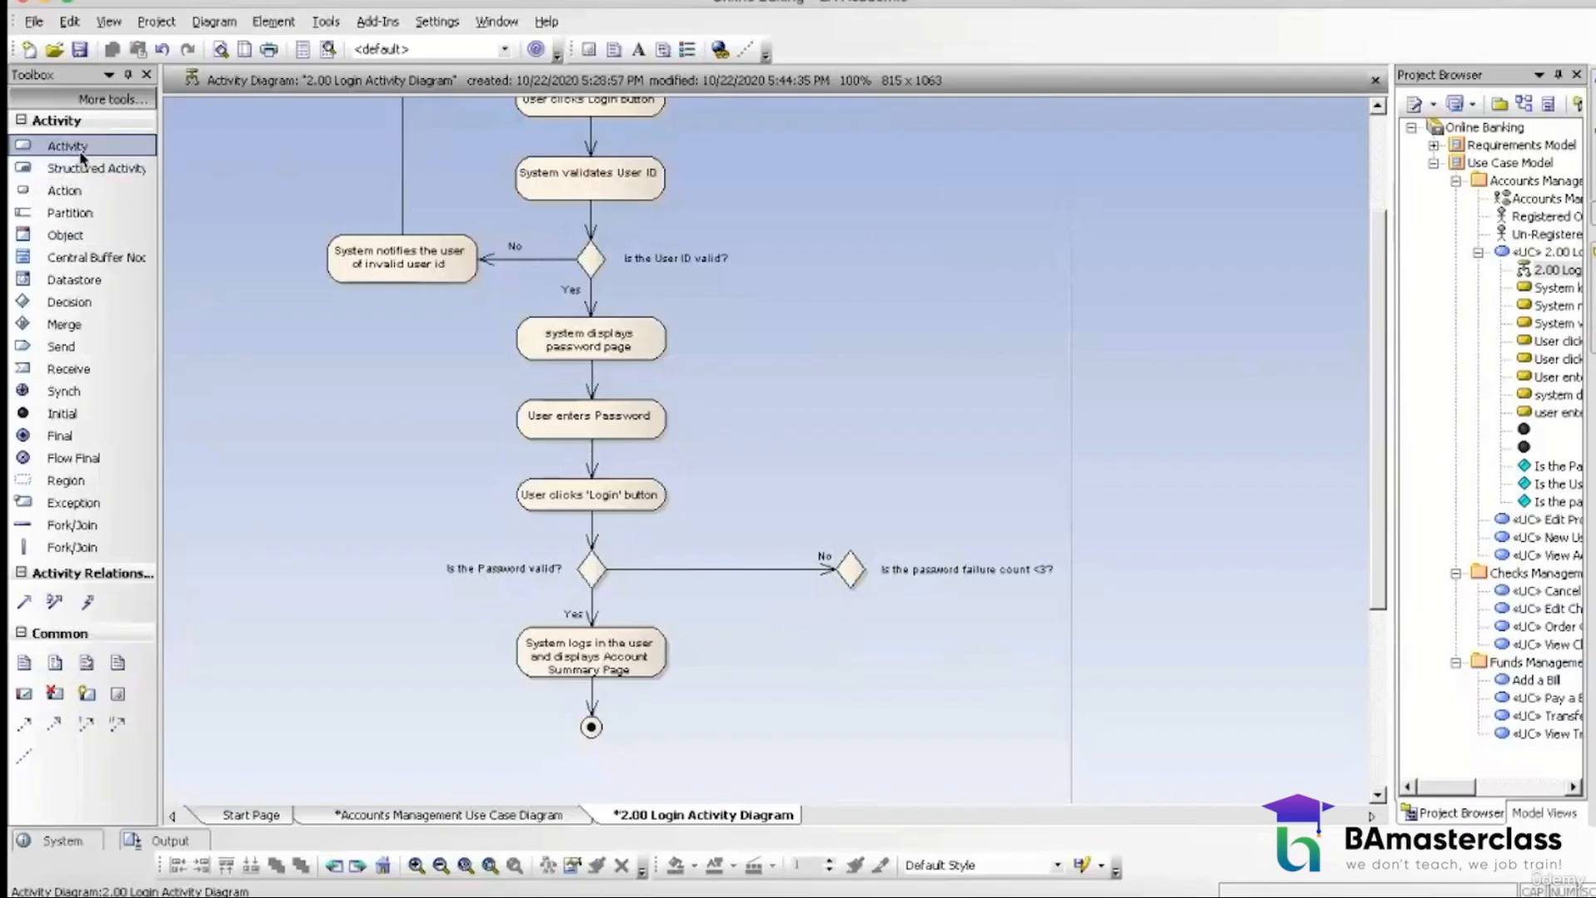
pyautogui.click(844, 461)
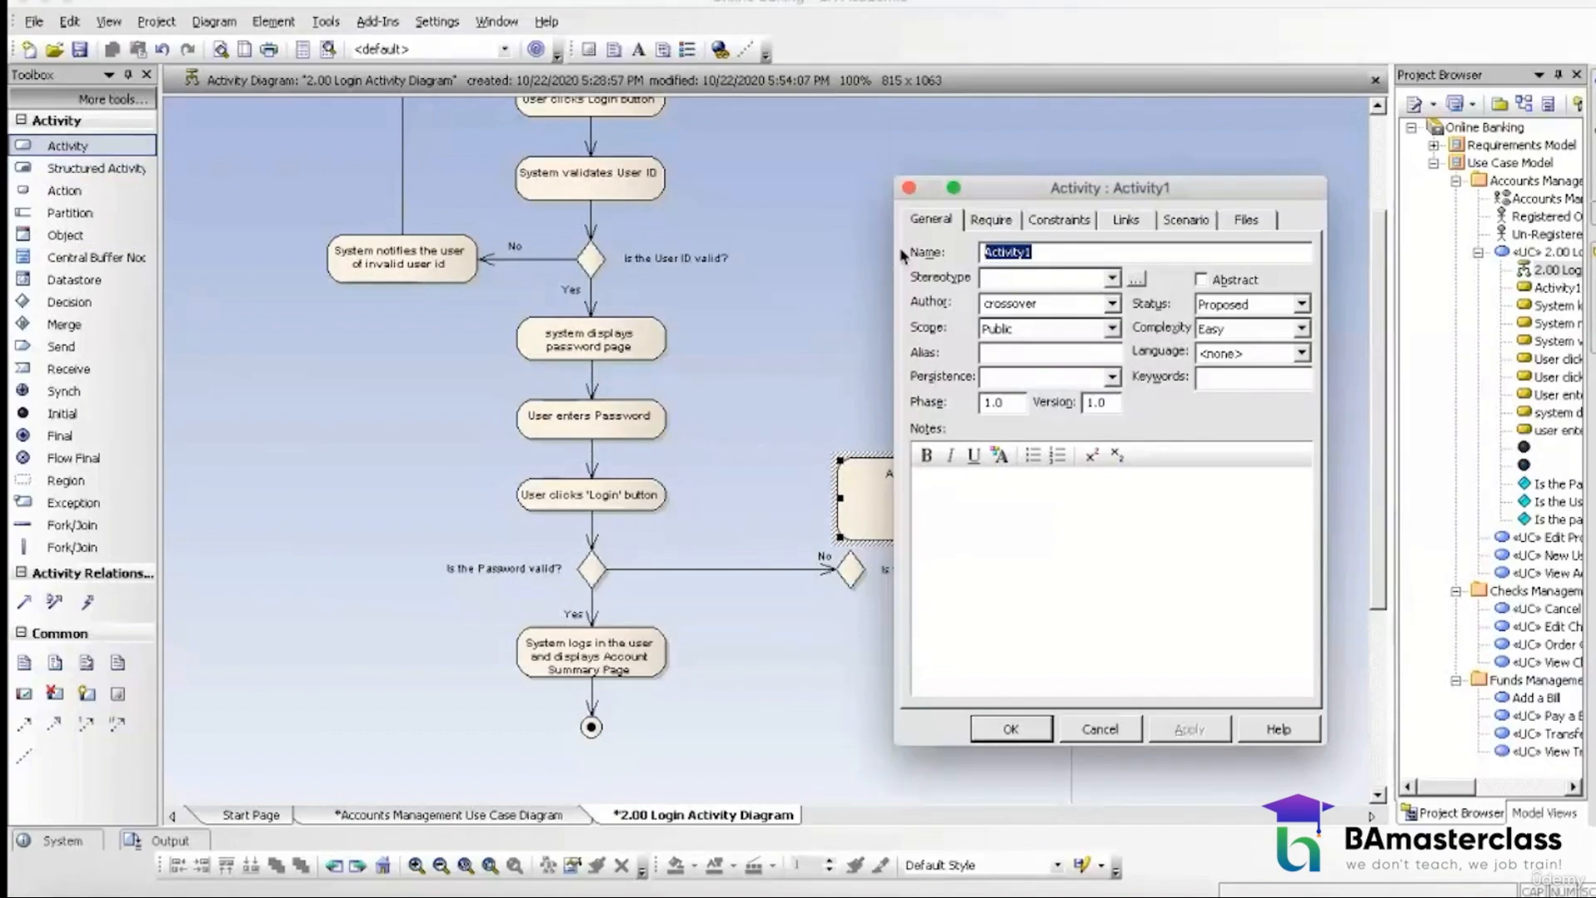
pyautogui.write('System notifies the user of invalid password')
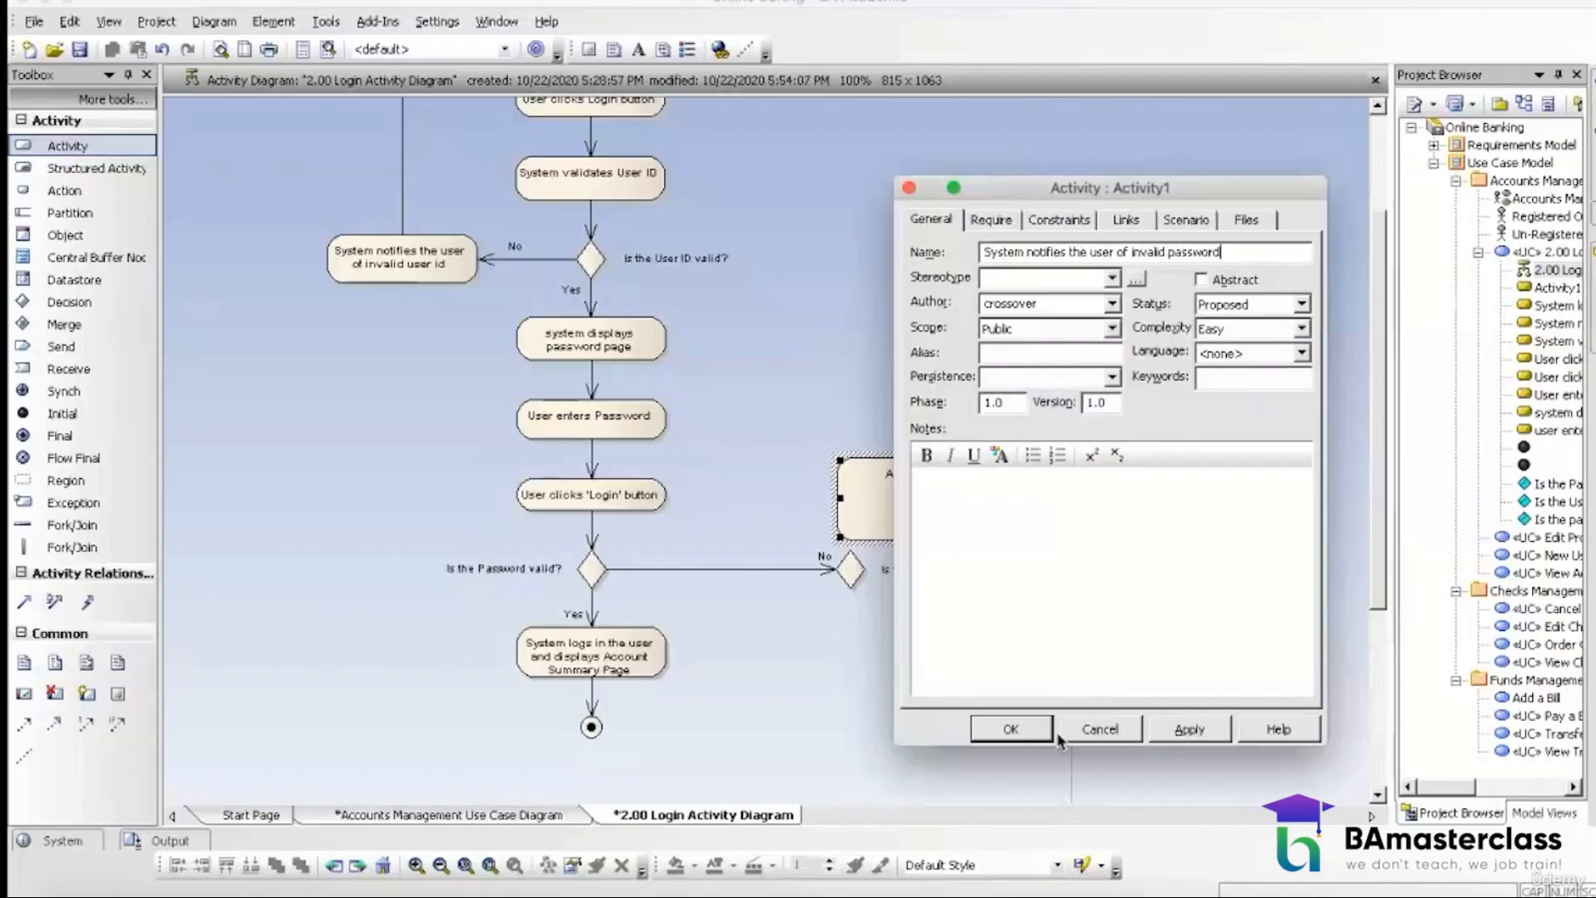
pyautogui.click(1034, 730)
pyautogui.moveTo(911, 539); pyautogui.dragTo(912, 510)
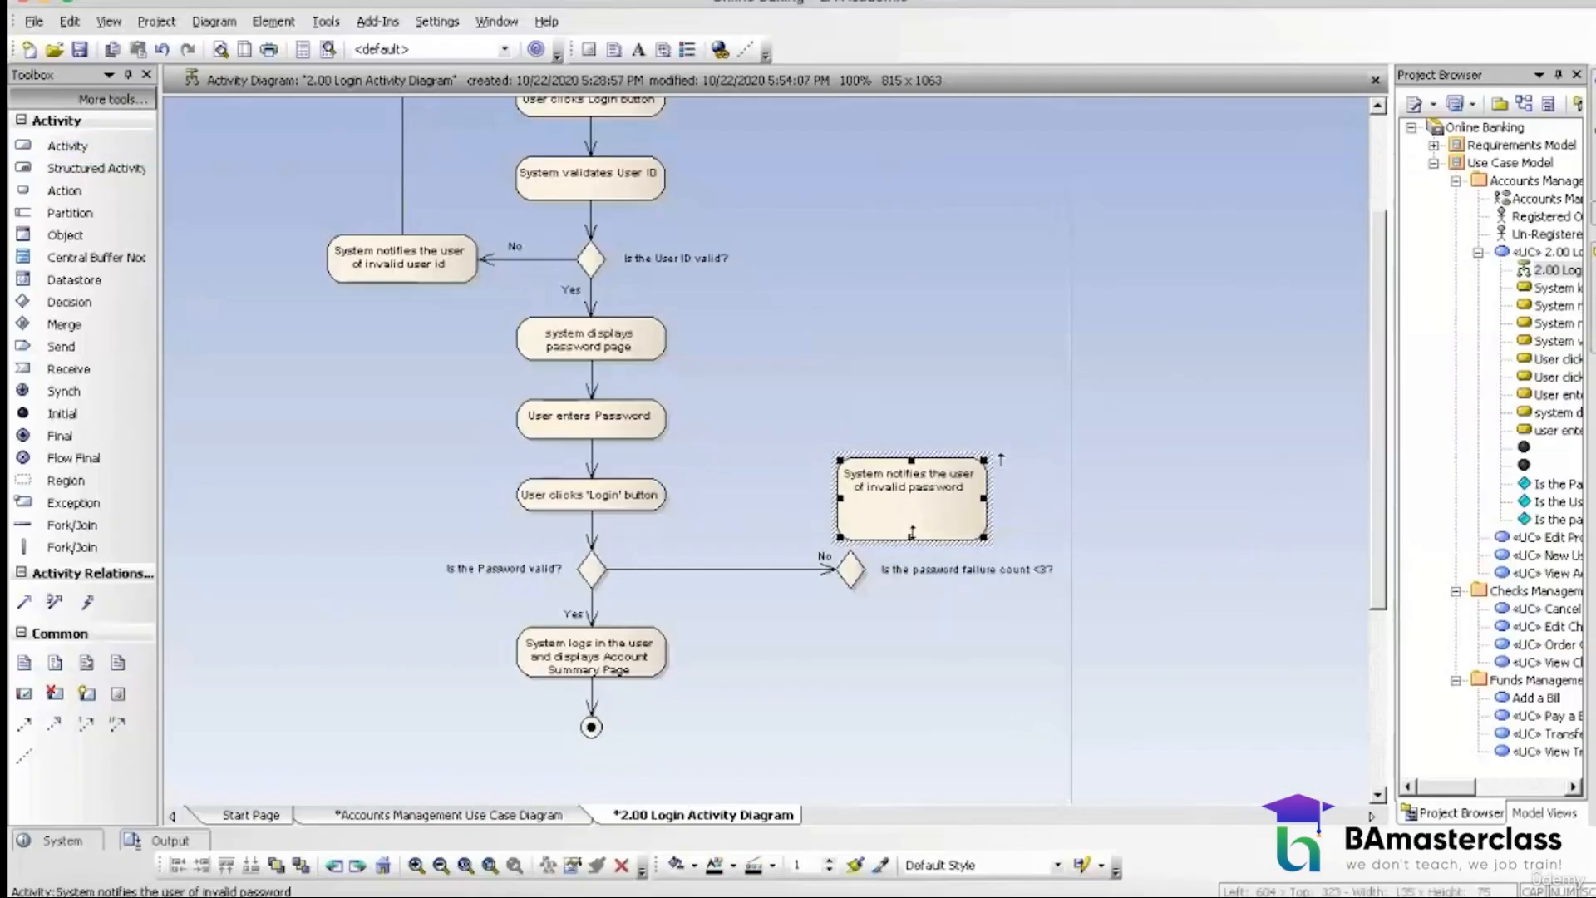
pyautogui.moveTo(912, 532); pyautogui.dragTo(877, 452)
# Step: Connect the password failure count decision to the invalid password notification with a control flow named "Yes"
pyautogui.click(850, 570)
pyautogui.moveTo(879, 550); pyautogui.dragTo(849, 455)
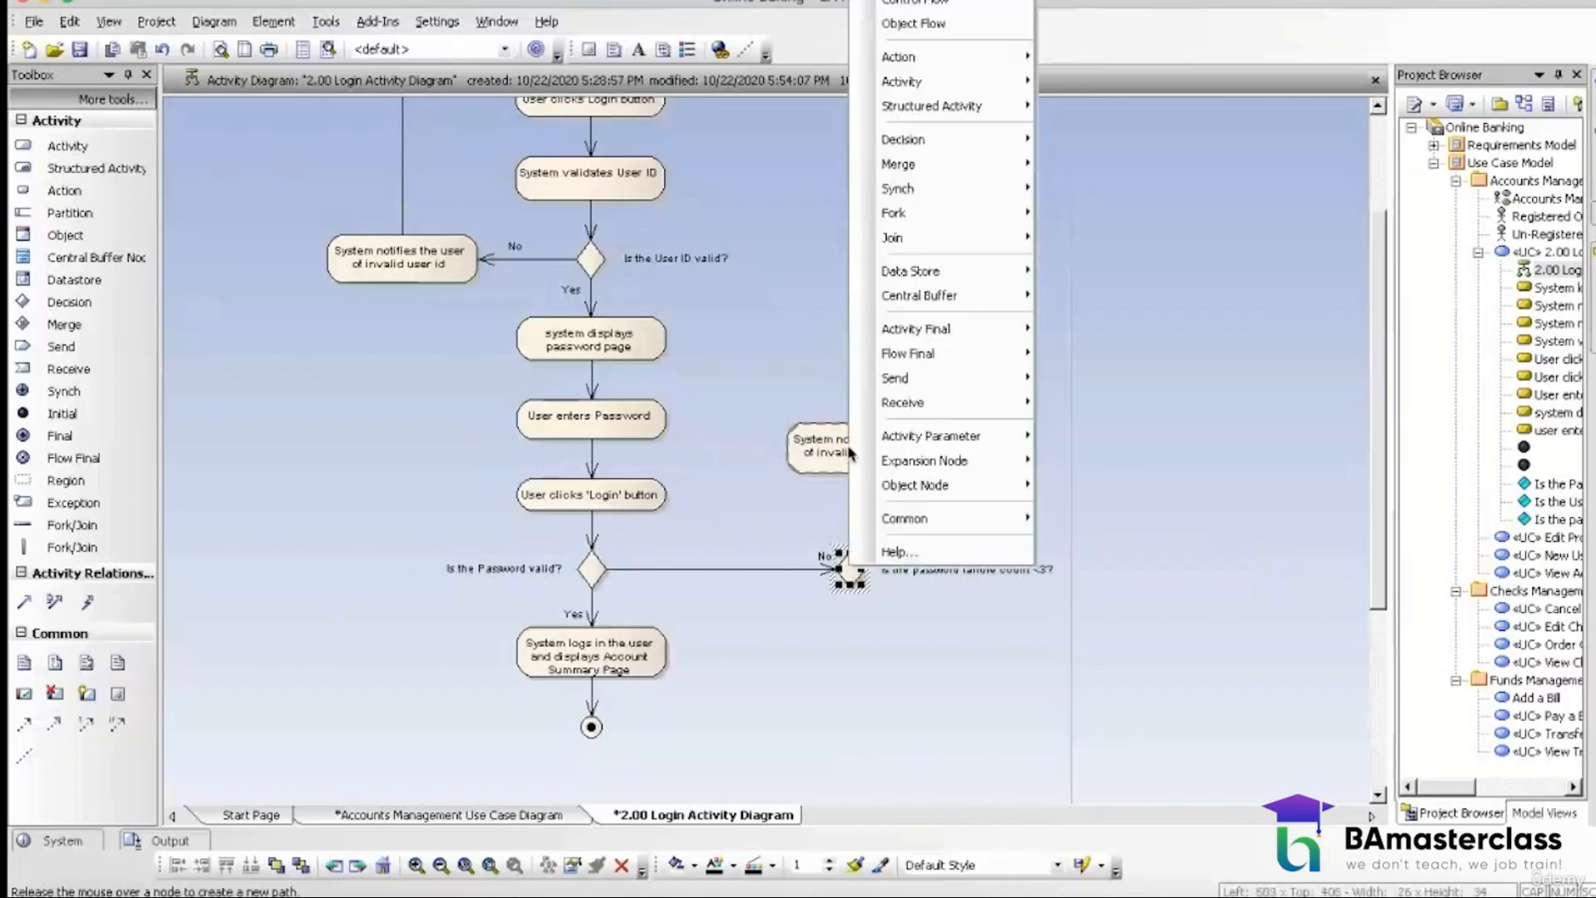
pyautogui.click(1009, 7)
pyautogui.doubleClick(856, 509)
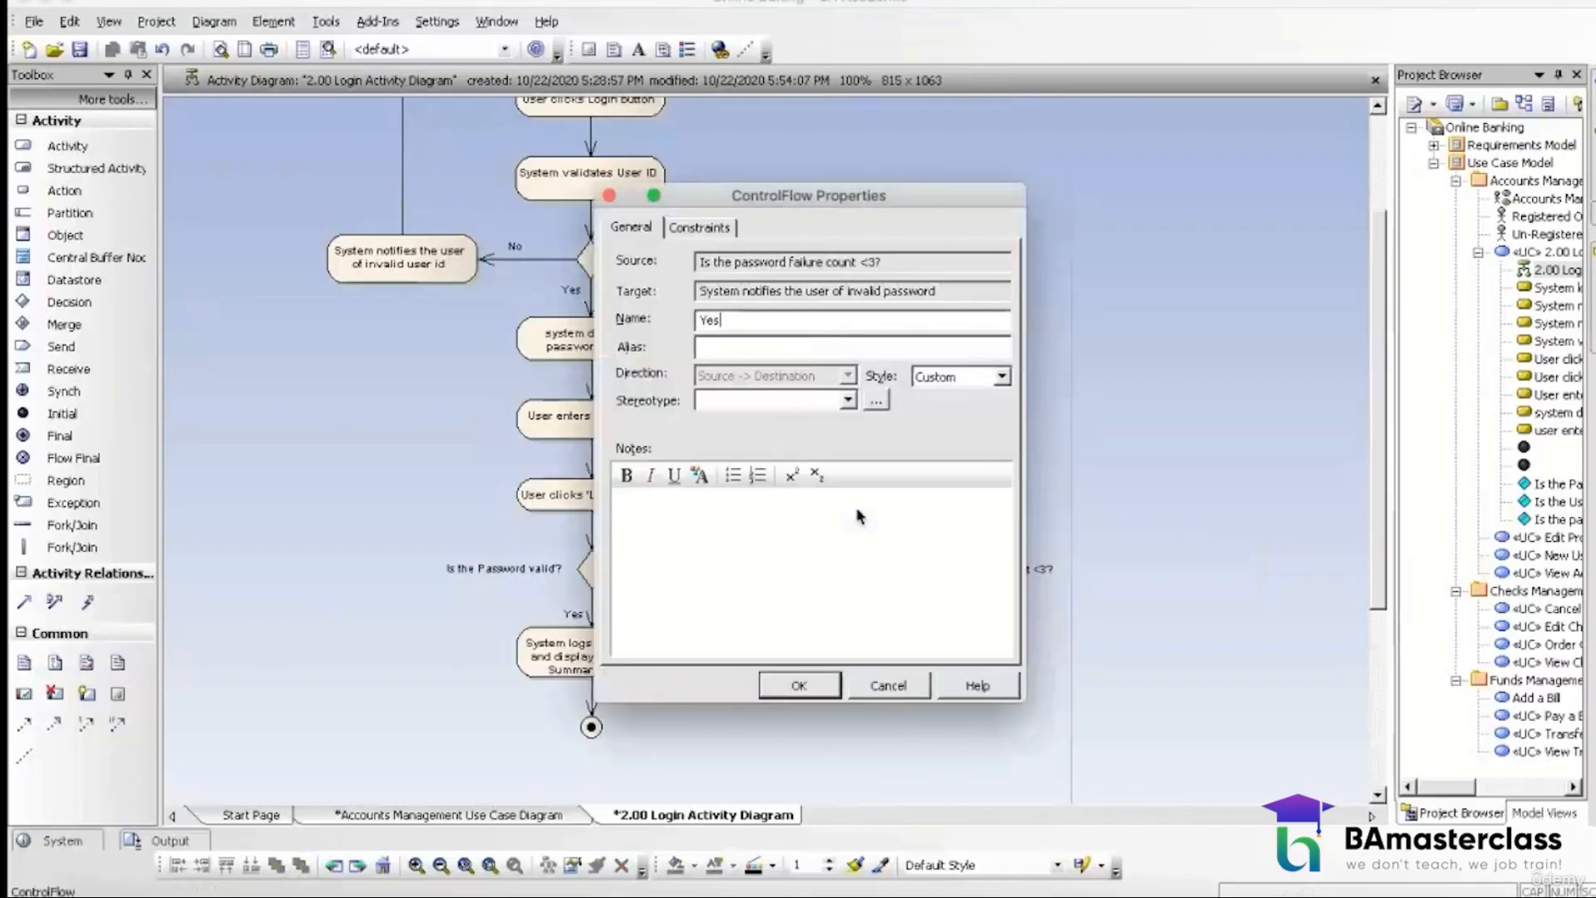
pyautogui.click(804, 685)
# Step: Connect the invalid password notification back to the "User enters Password" activity with a control flow
pyautogui.click(867, 457)
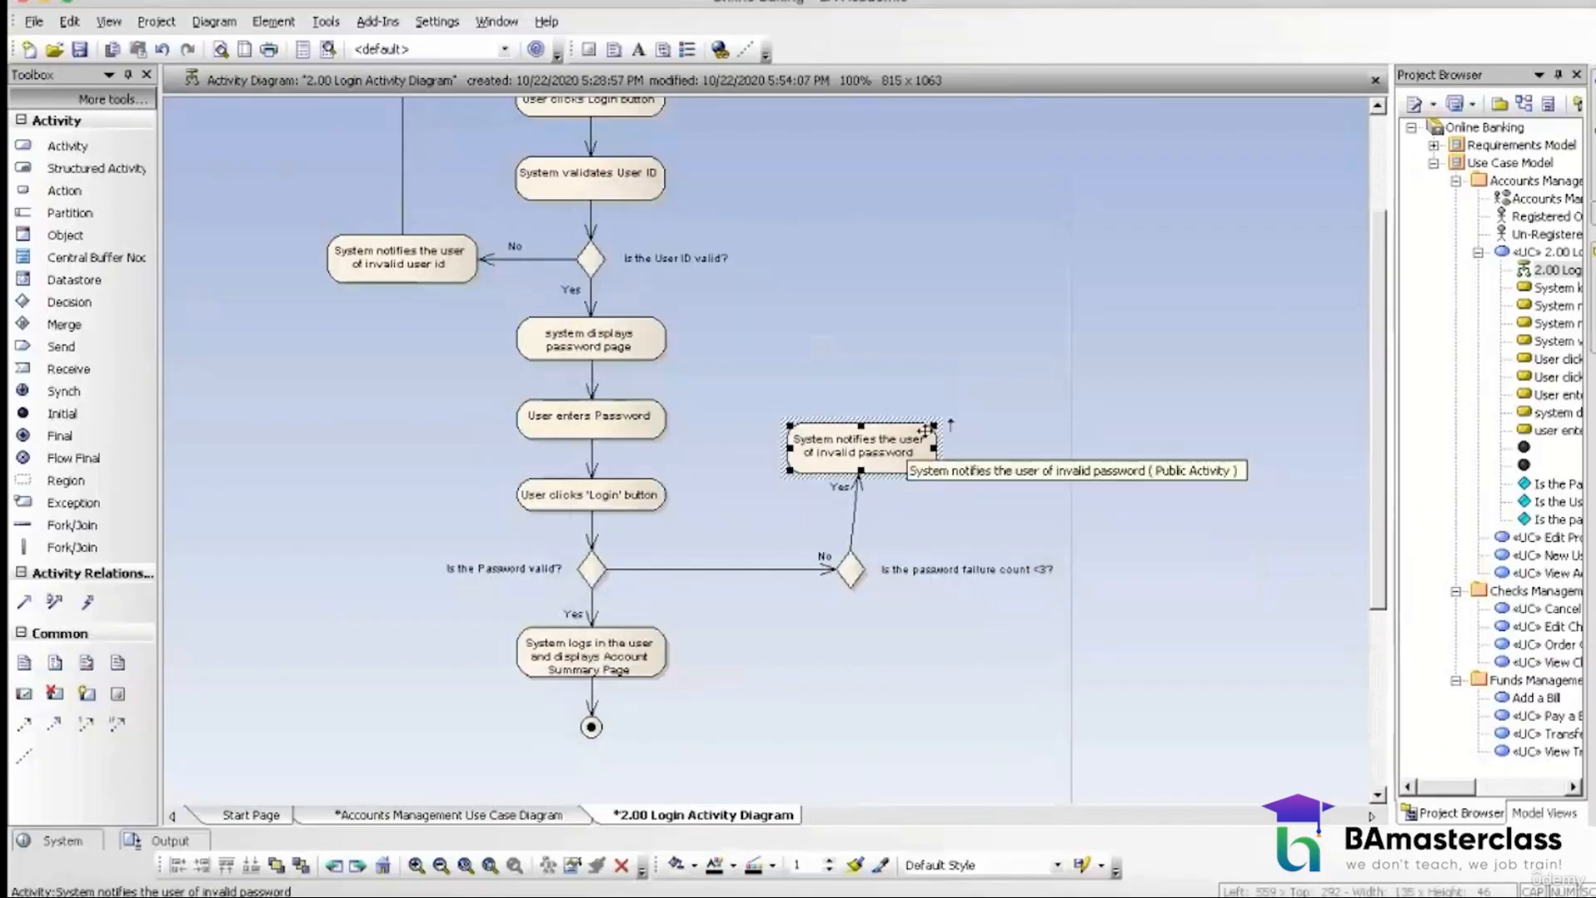
pyautogui.moveTo(951, 426); pyautogui.dragTo(660, 420)
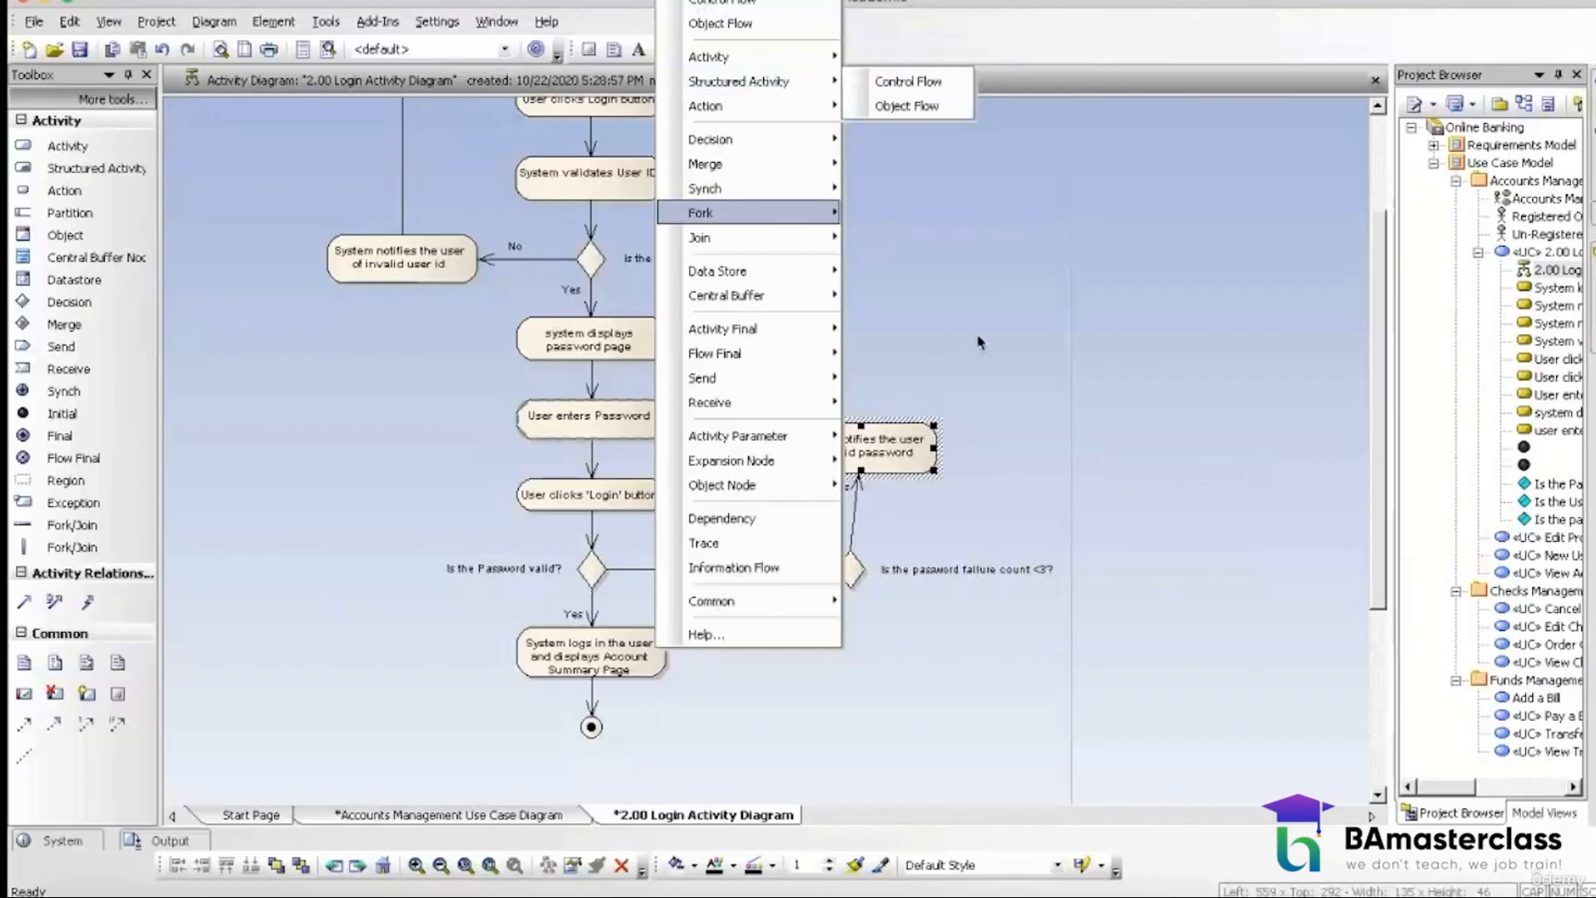
pyautogui.click(910, 410)
pyautogui.click(931, 429)
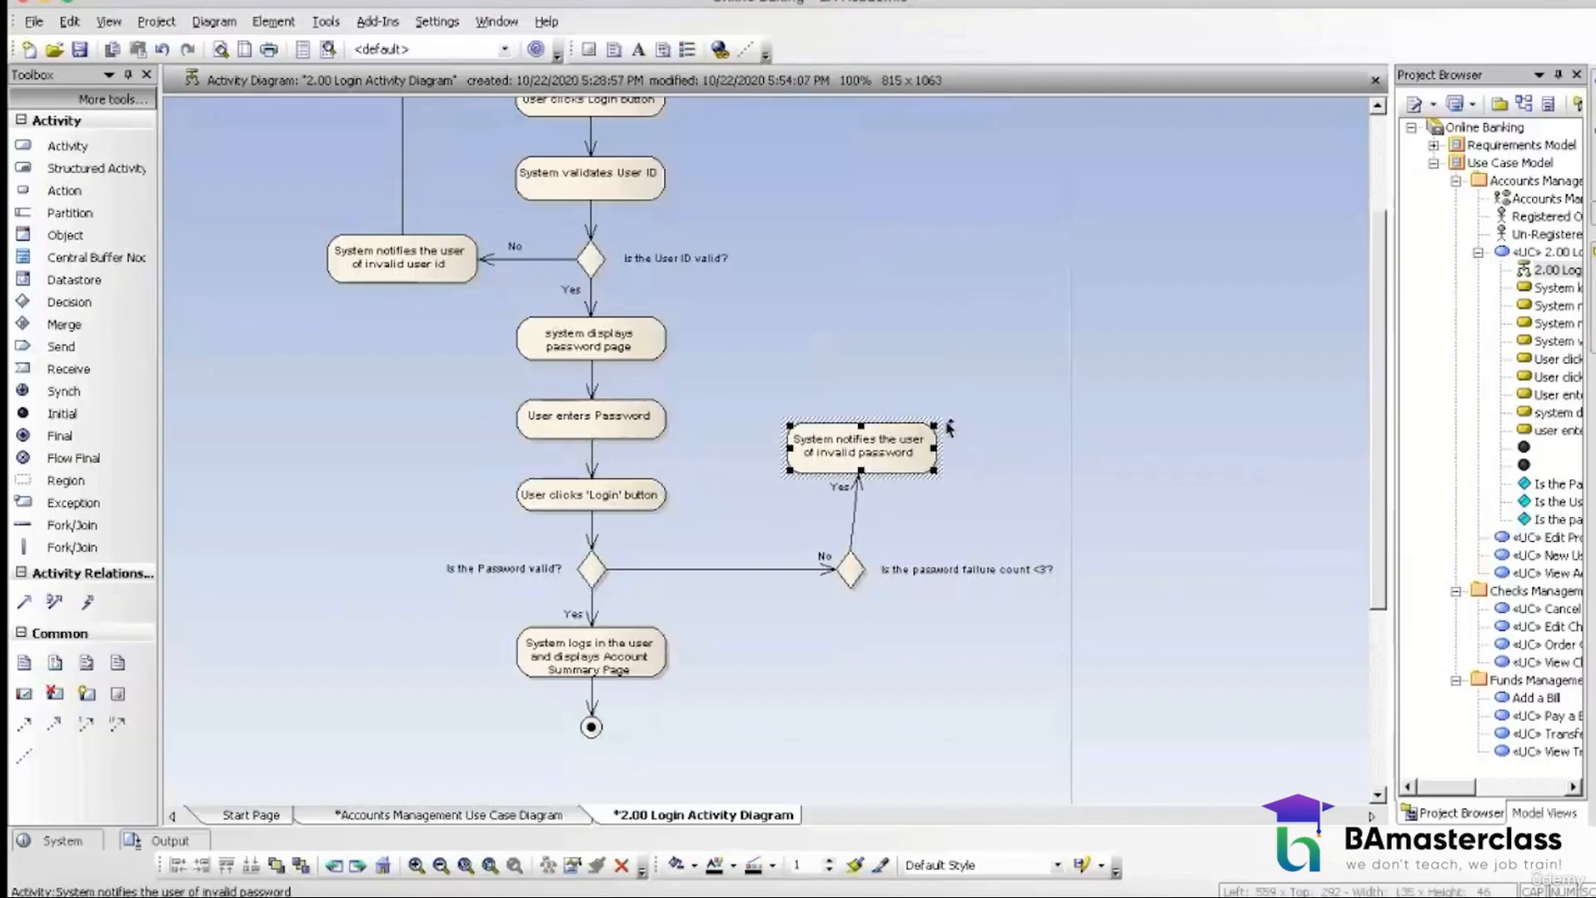
pyautogui.moveTo(949, 429); pyautogui.dragTo(629, 416)
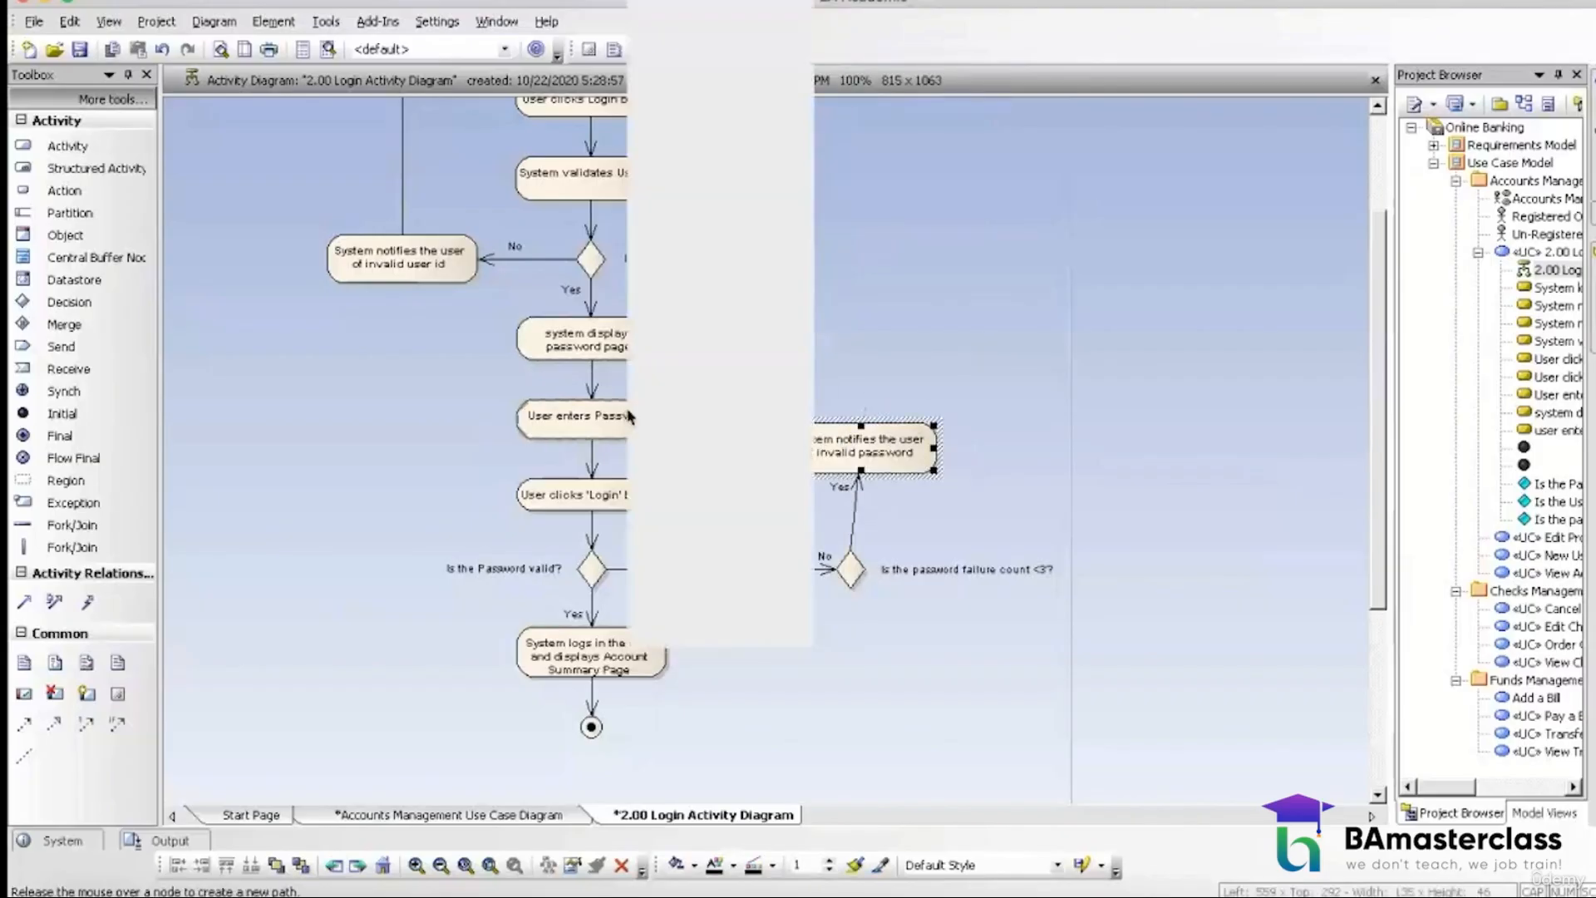
pyautogui.click(690, 5)
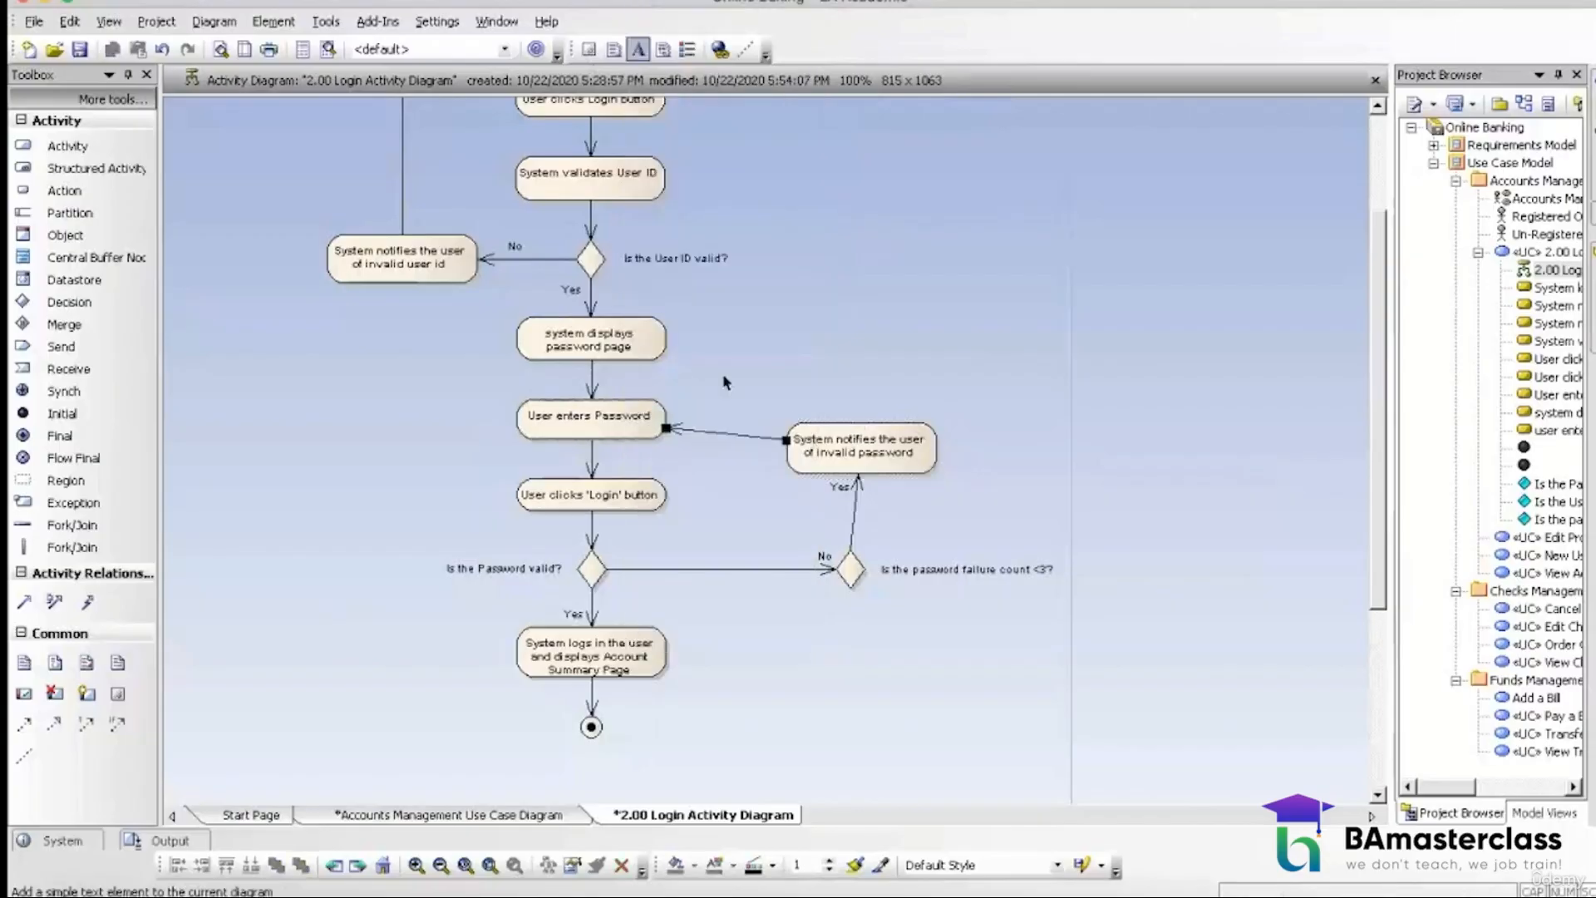
# Step: Raise the invalid password notification slightly and align its centre vertically with the password failure count decision
pyautogui.moveTo(841, 440); pyautogui.dragTo(838, 418)
pyautogui.moveTo(761, 344); pyautogui.dragTo(919, 656)
pyautogui.rightClick(850, 441)
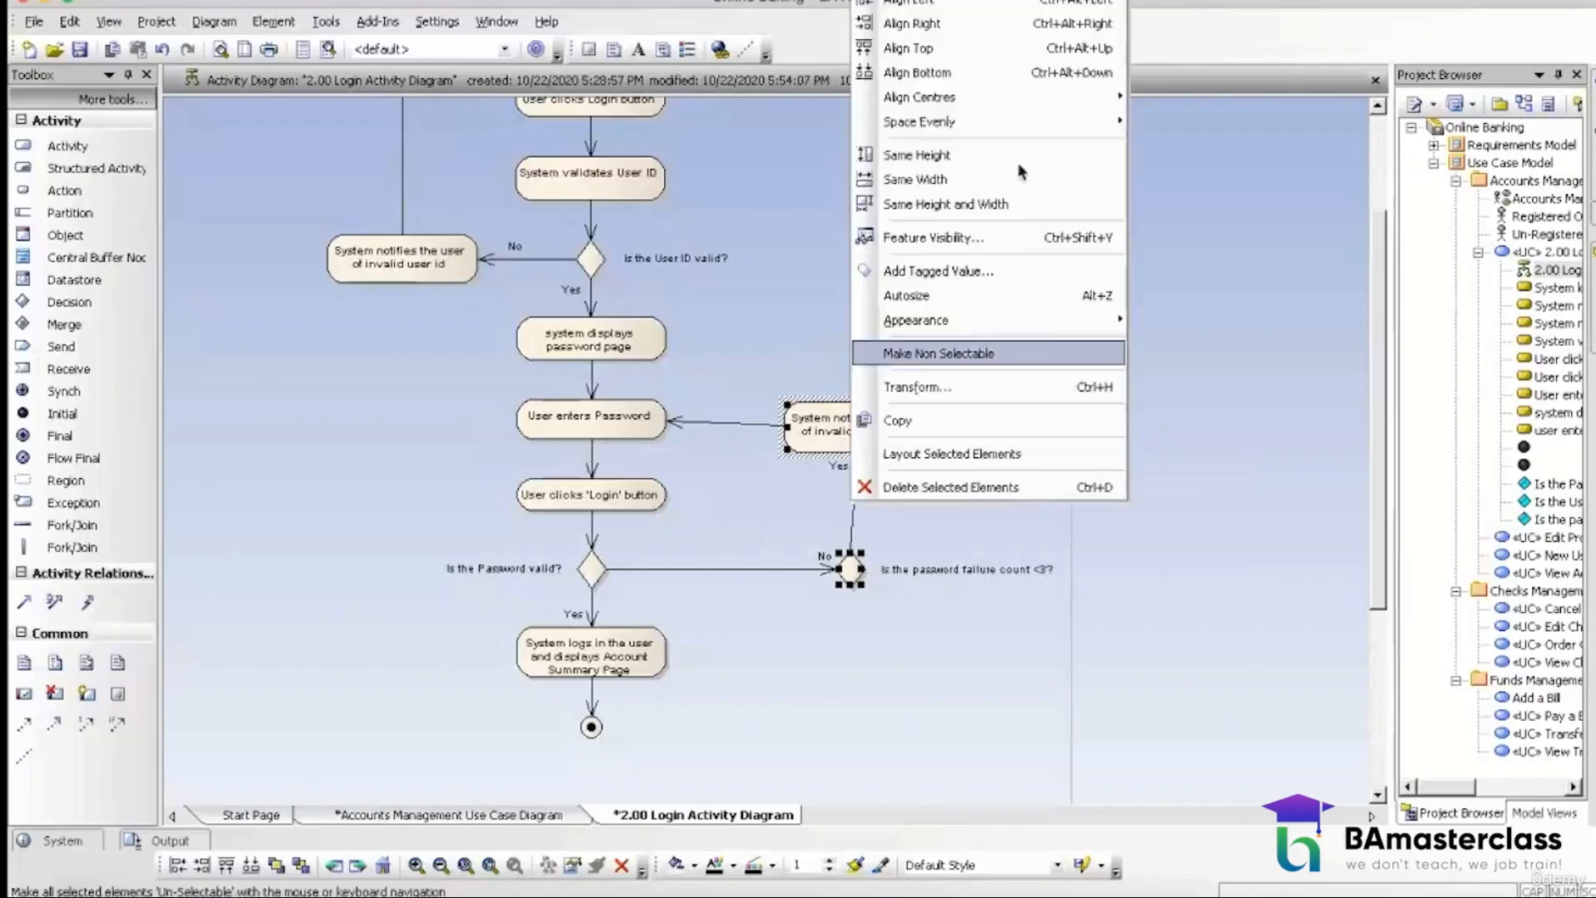
pyautogui.moveTo(1039, 97)
pyautogui.click(1180, 102)
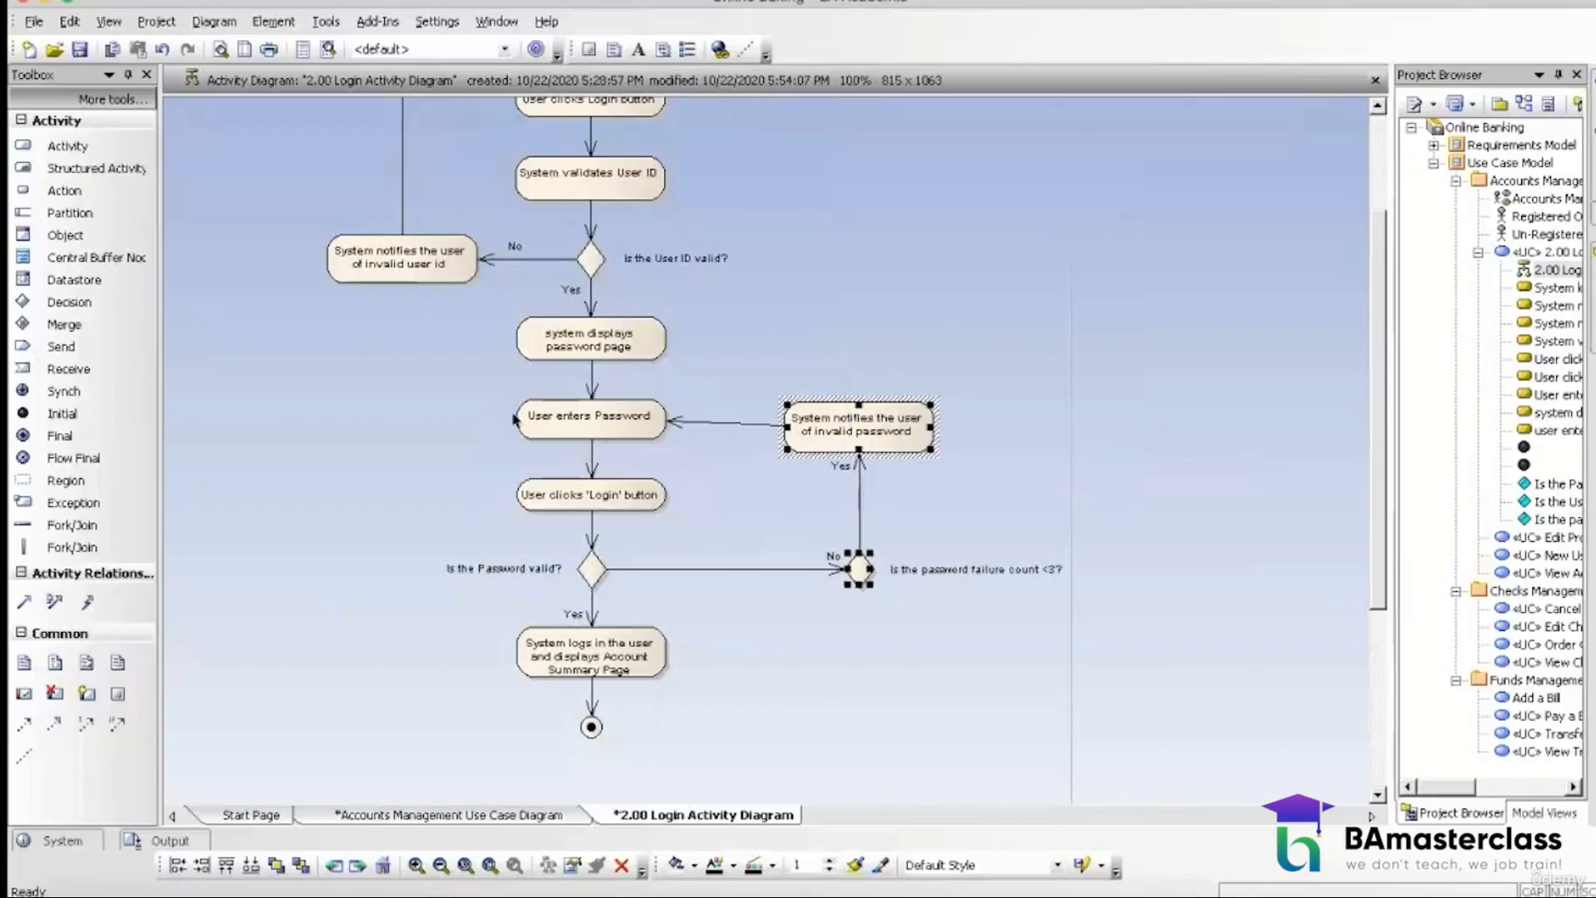
# Step: Align "User enters Password" and the invalid password notification horizontally by centre, and move the "Yes" label to the middle of its flow
pyautogui.moveTo(469, 389); pyautogui.dragTo(1015, 439)
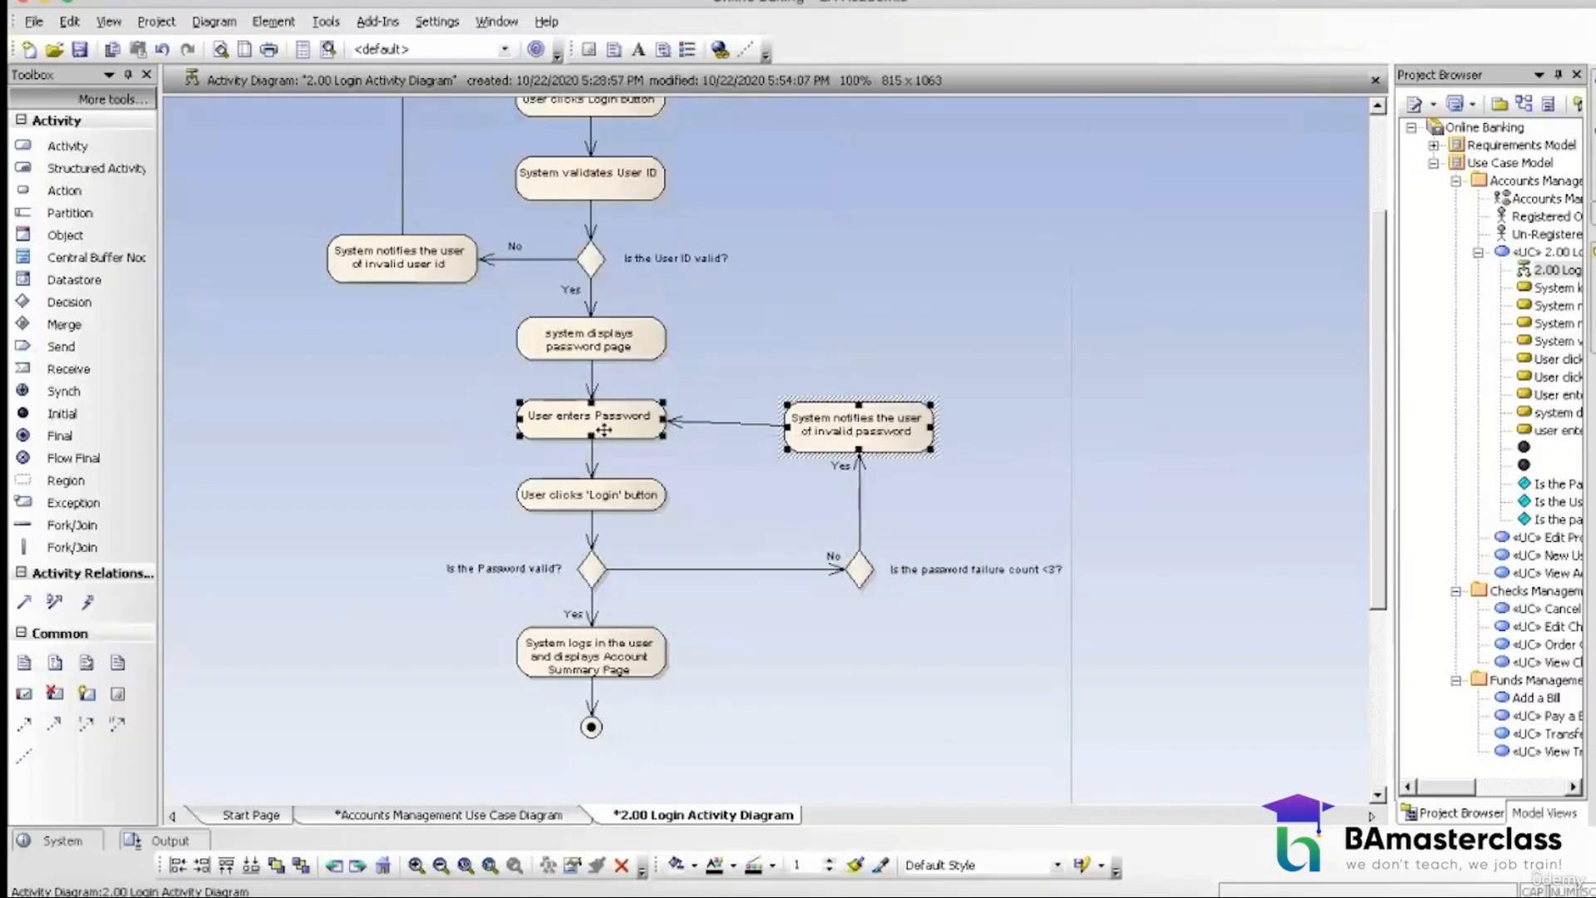
pyautogui.rightClick(604, 430)
pyautogui.moveTo(851, 95)
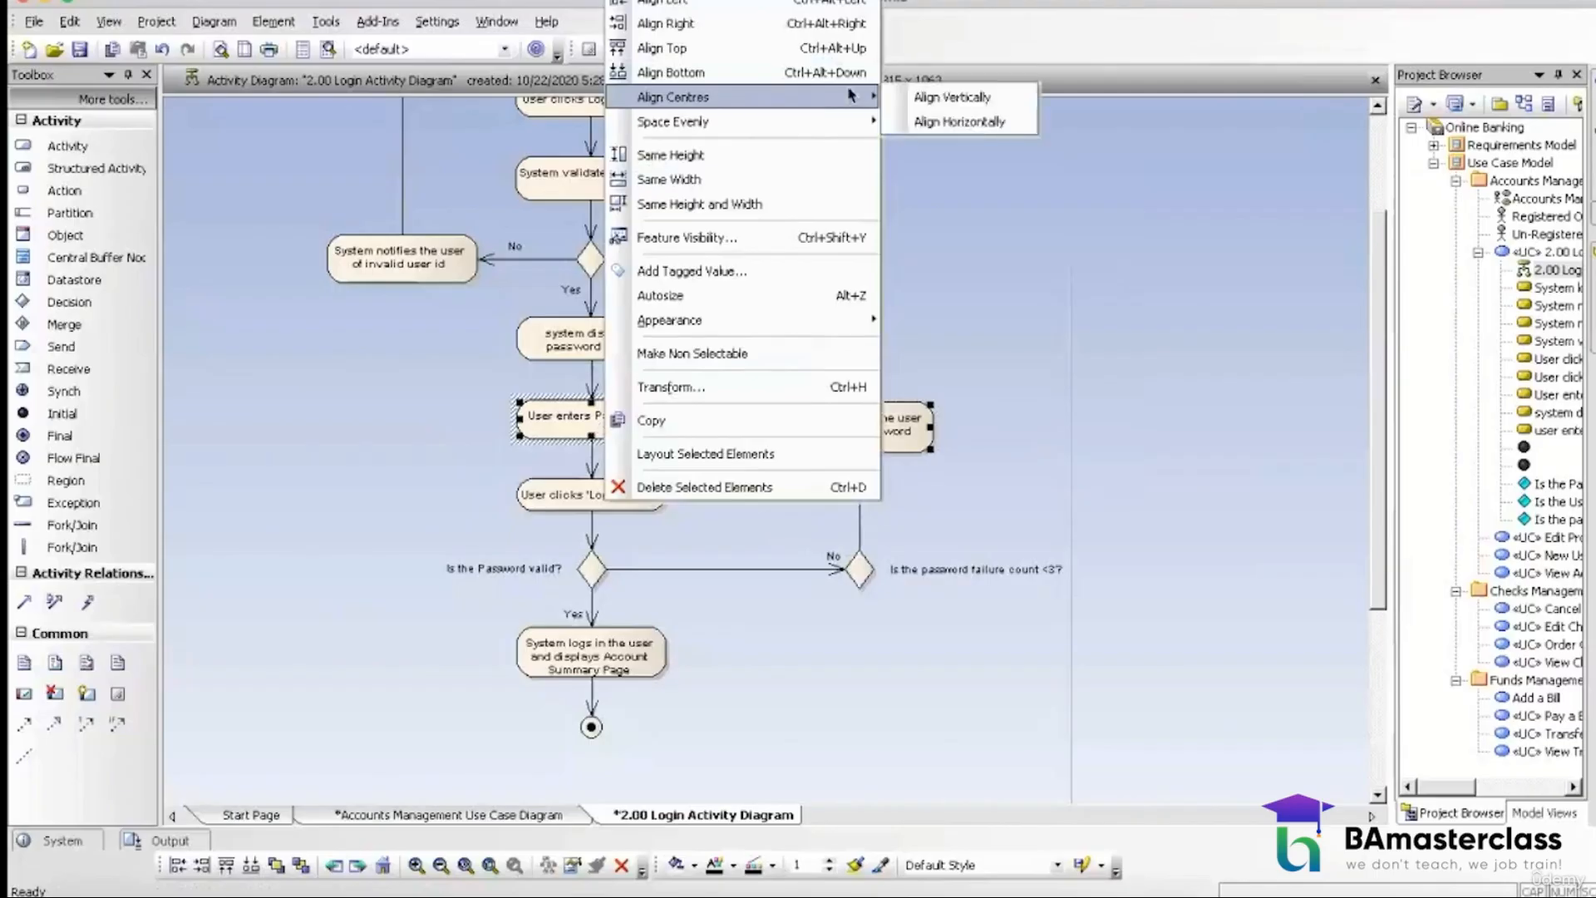
pyautogui.click(950, 122)
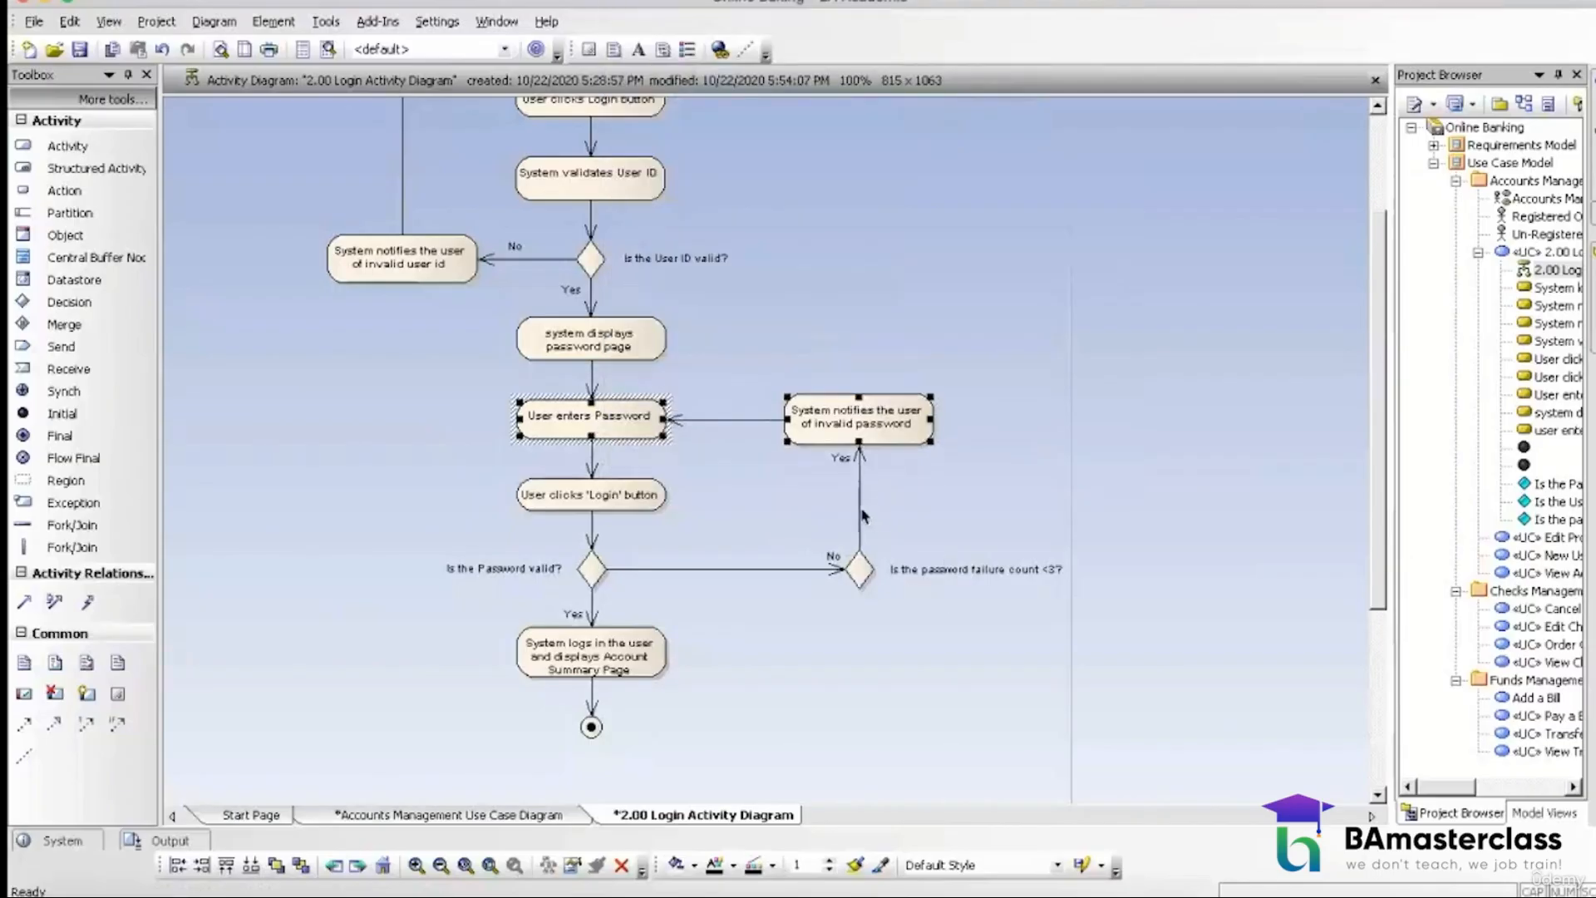
pyautogui.moveTo(842, 462); pyautogui.dragTo(844, 501)
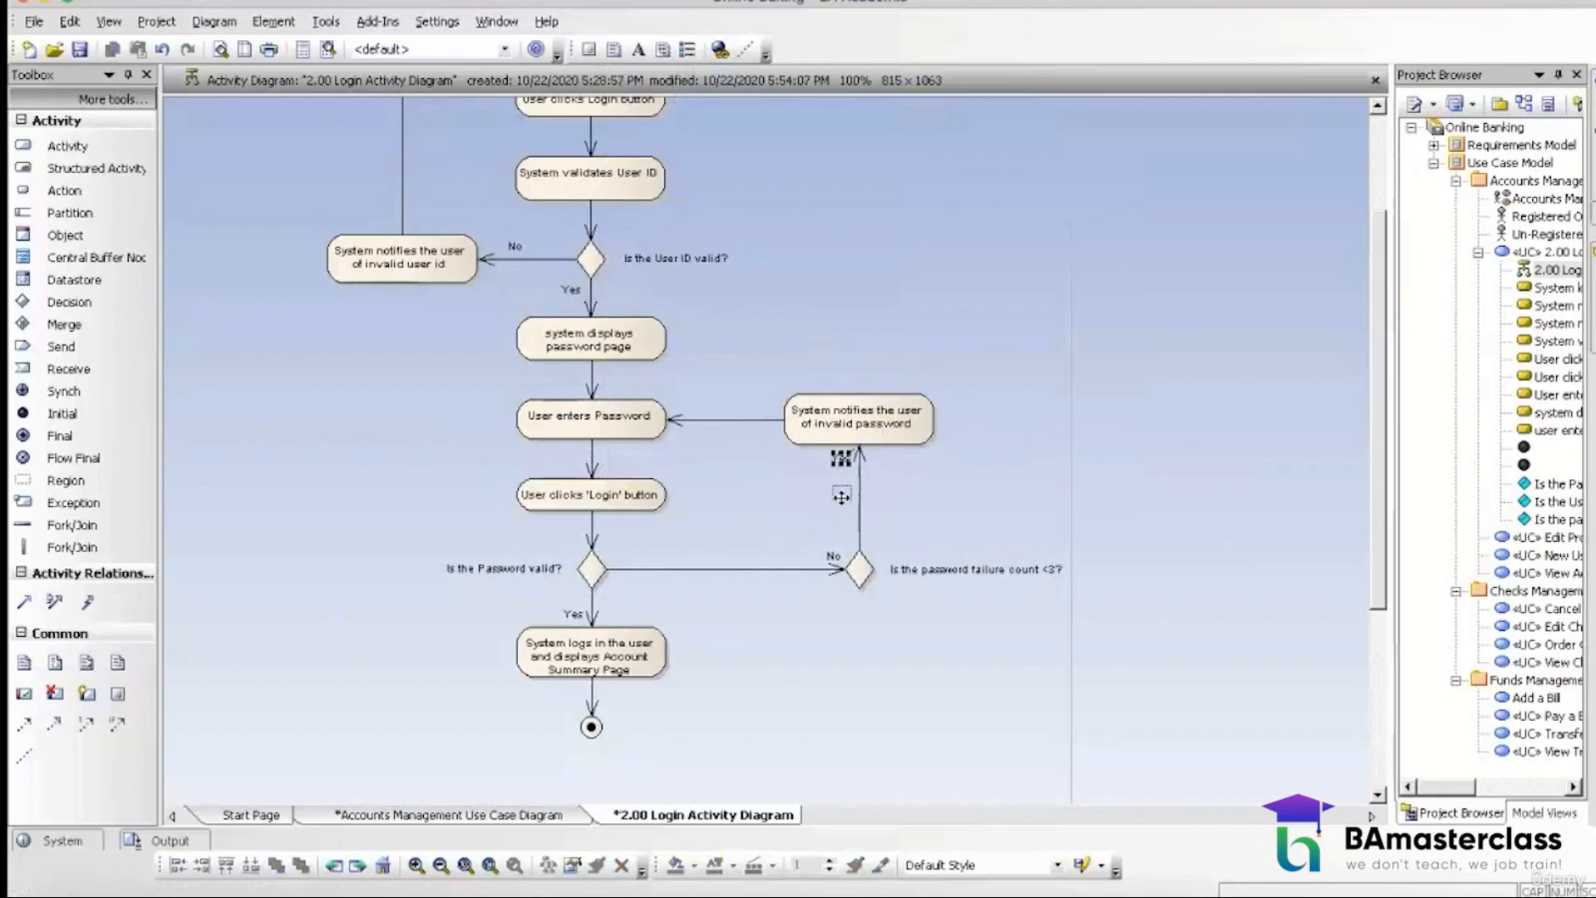
pyautogui.click(911, 511)
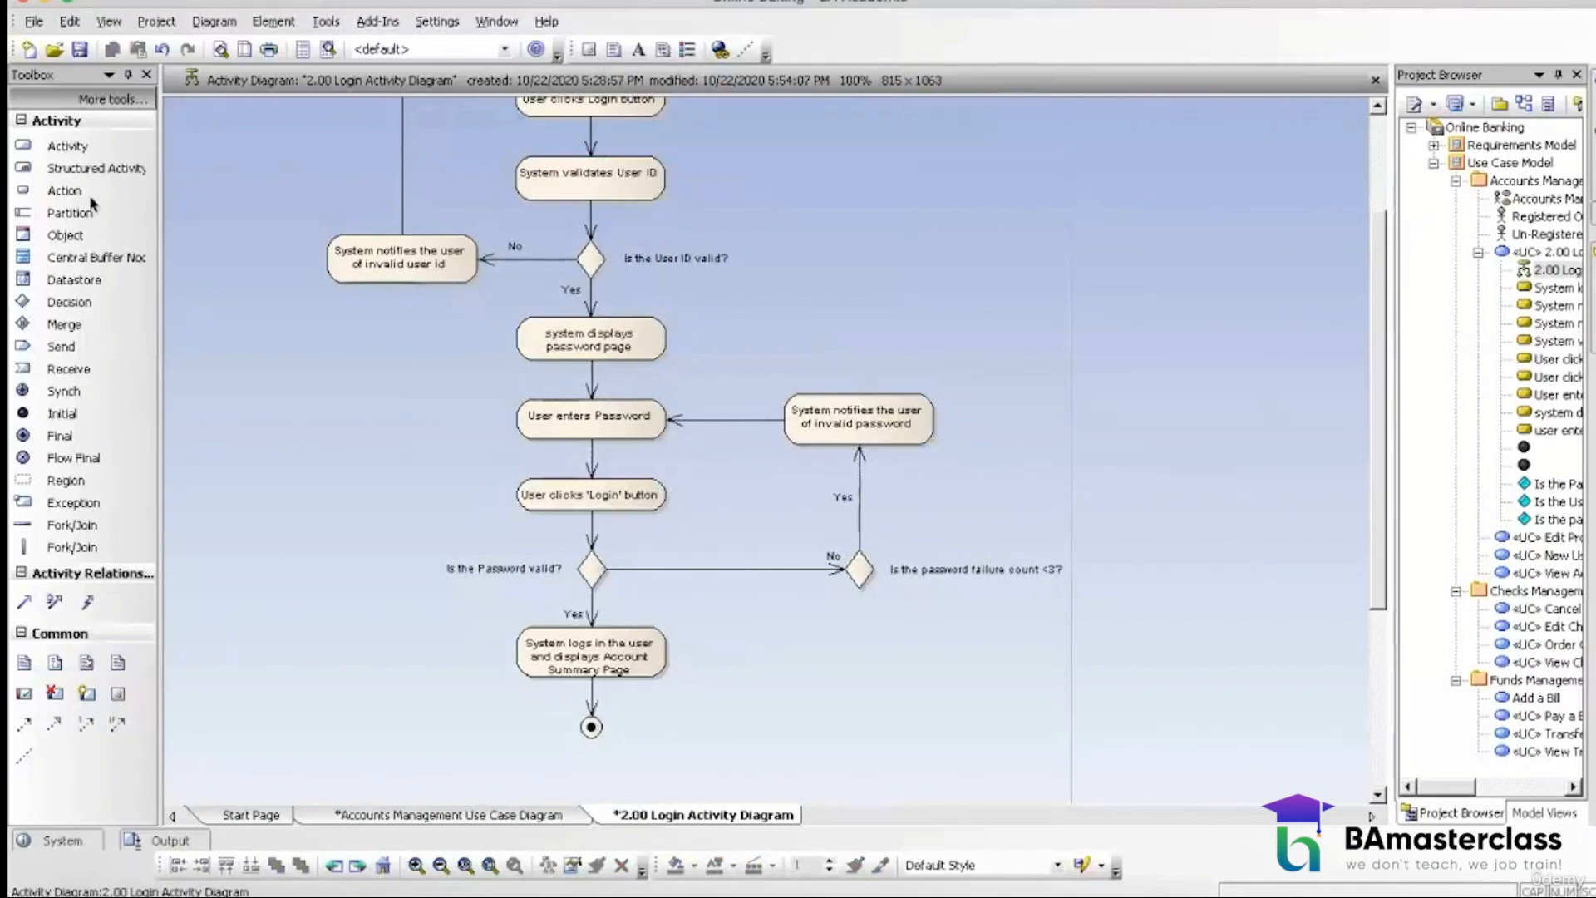
# Step: Add an activity named "System locks account" below the password failure count decision
pyautogui.click(83, 147)
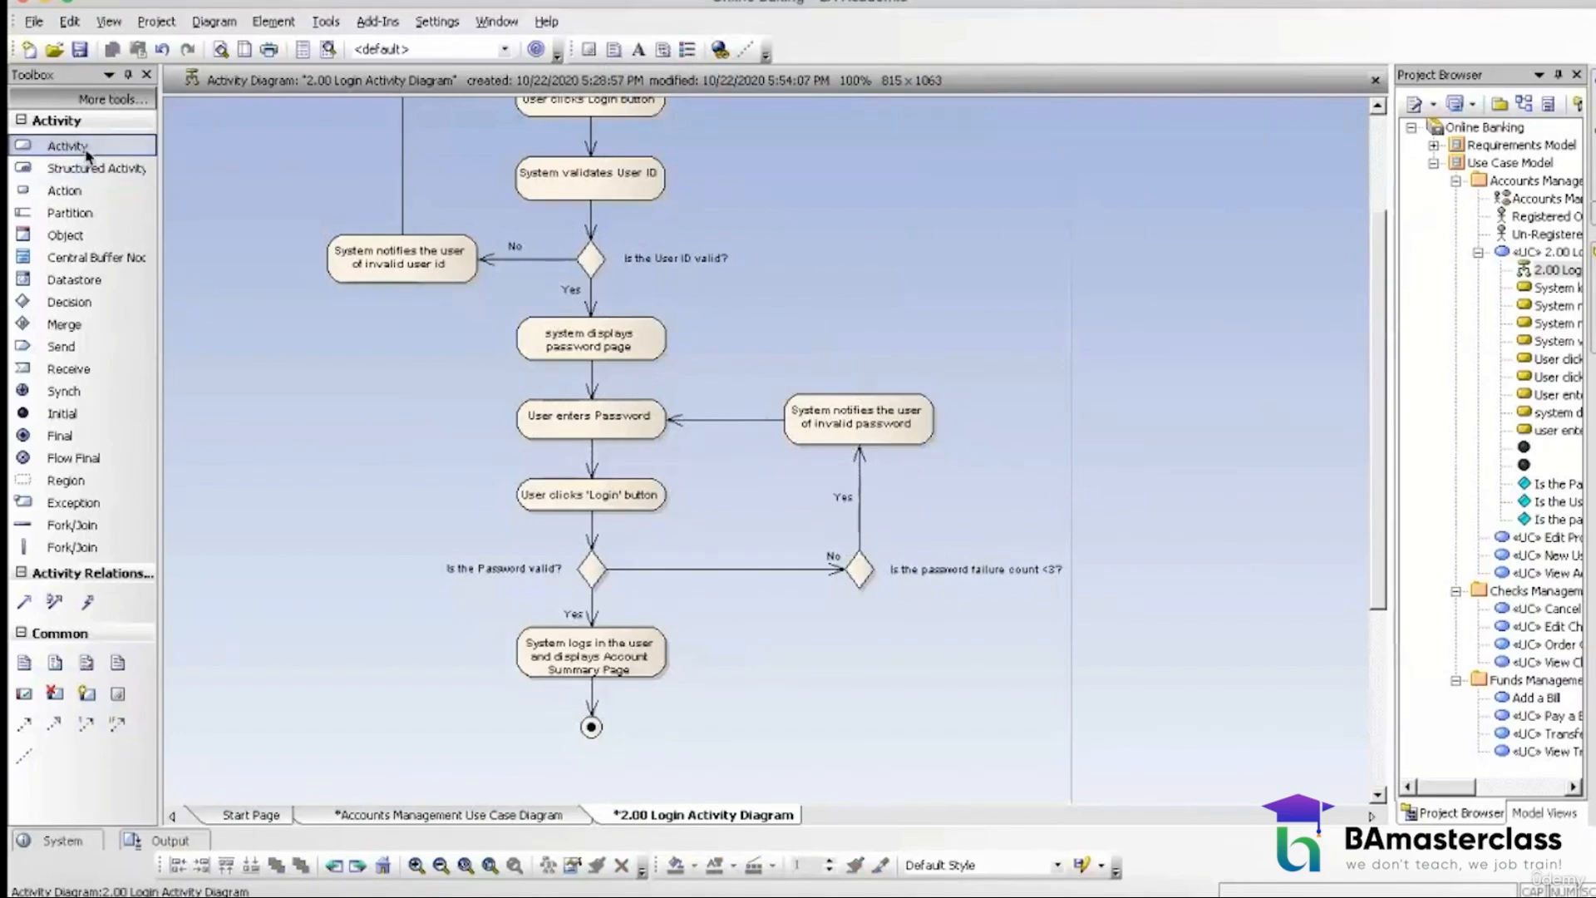
pyautogui.click(864, 659)
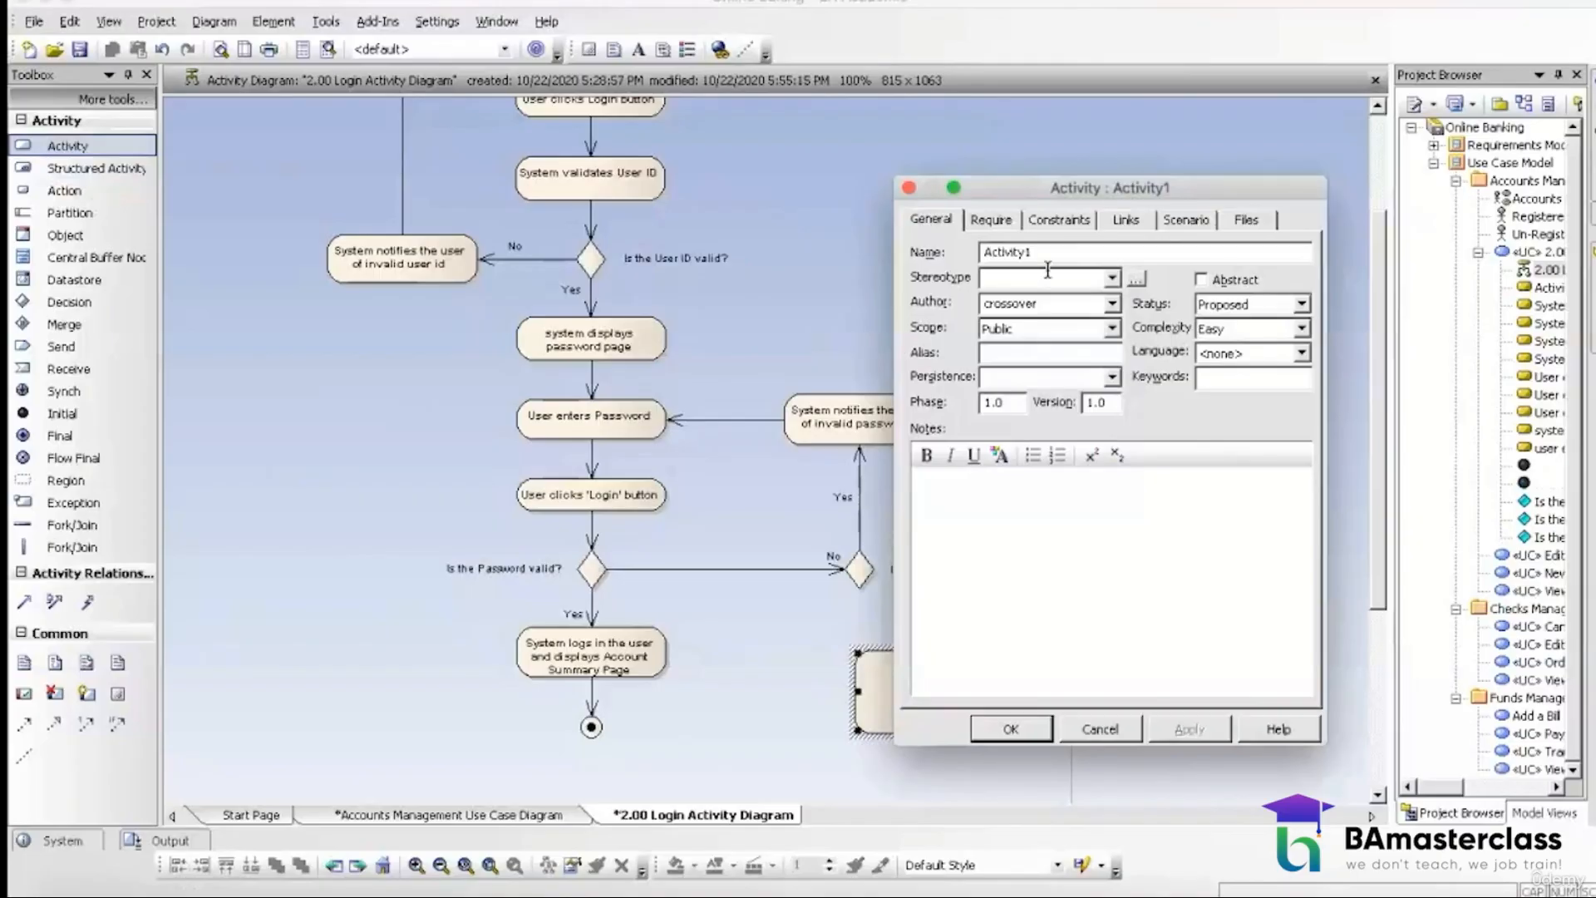
pyautogui.moveTo(1034, 252); pyautogui.dragTo(983, 251)
pyautogui.write('System locks account')
pyautogui.click(1008, 728)
pyautogui.click(733, 474)
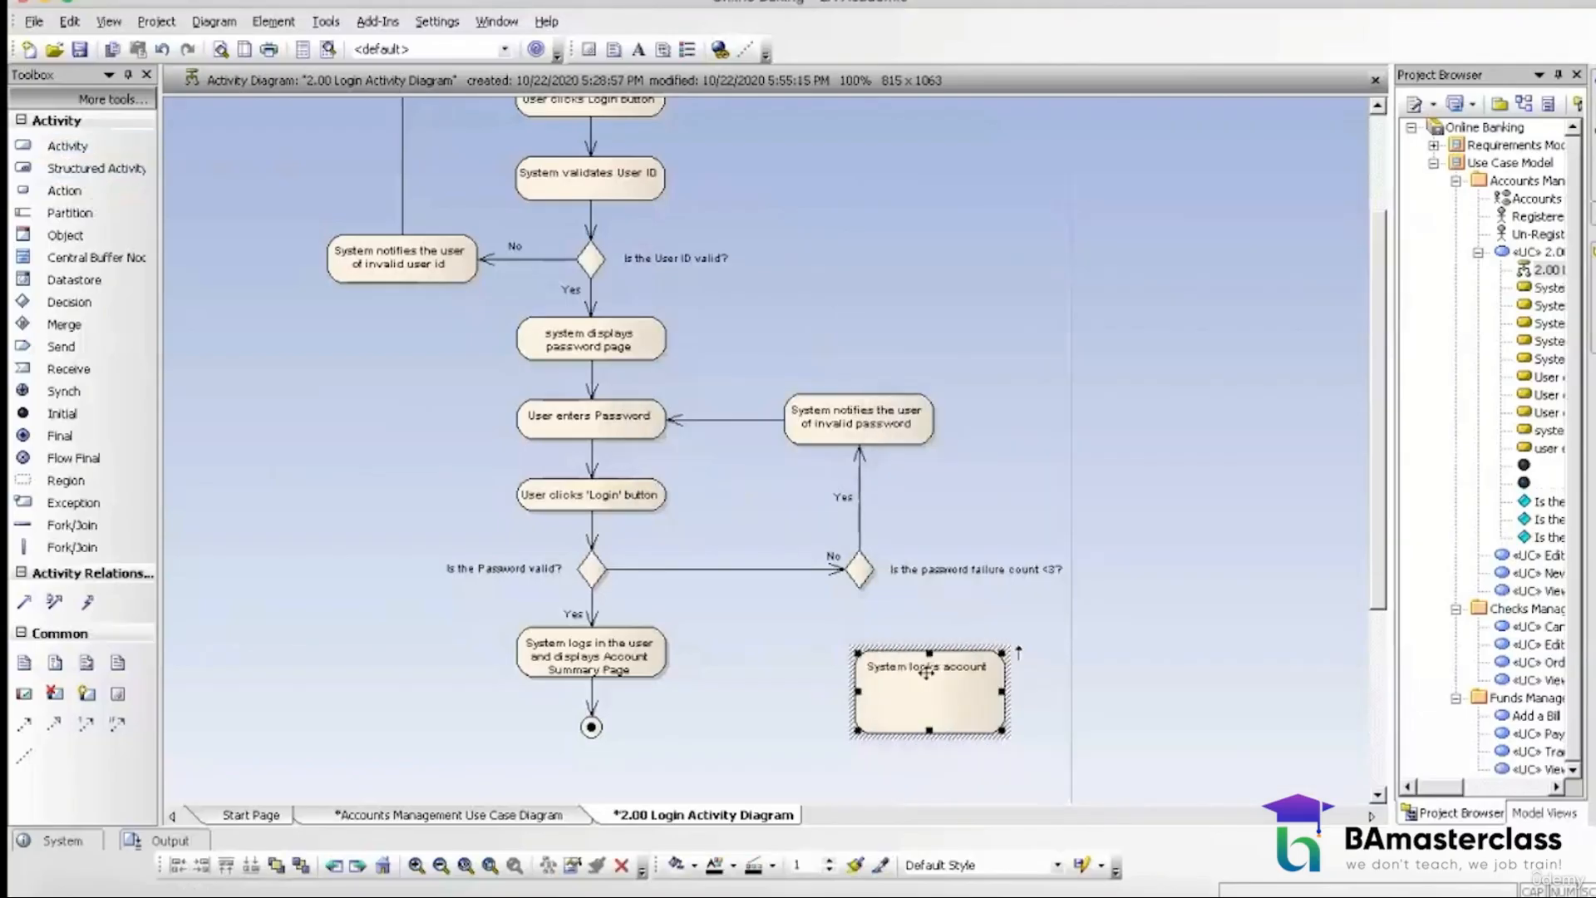
# Step: Connect the password failure count decision to "System locks account" with a control flow, and shorten and reposition that activity beneath the diamond
pyautogui.click(859, 571)
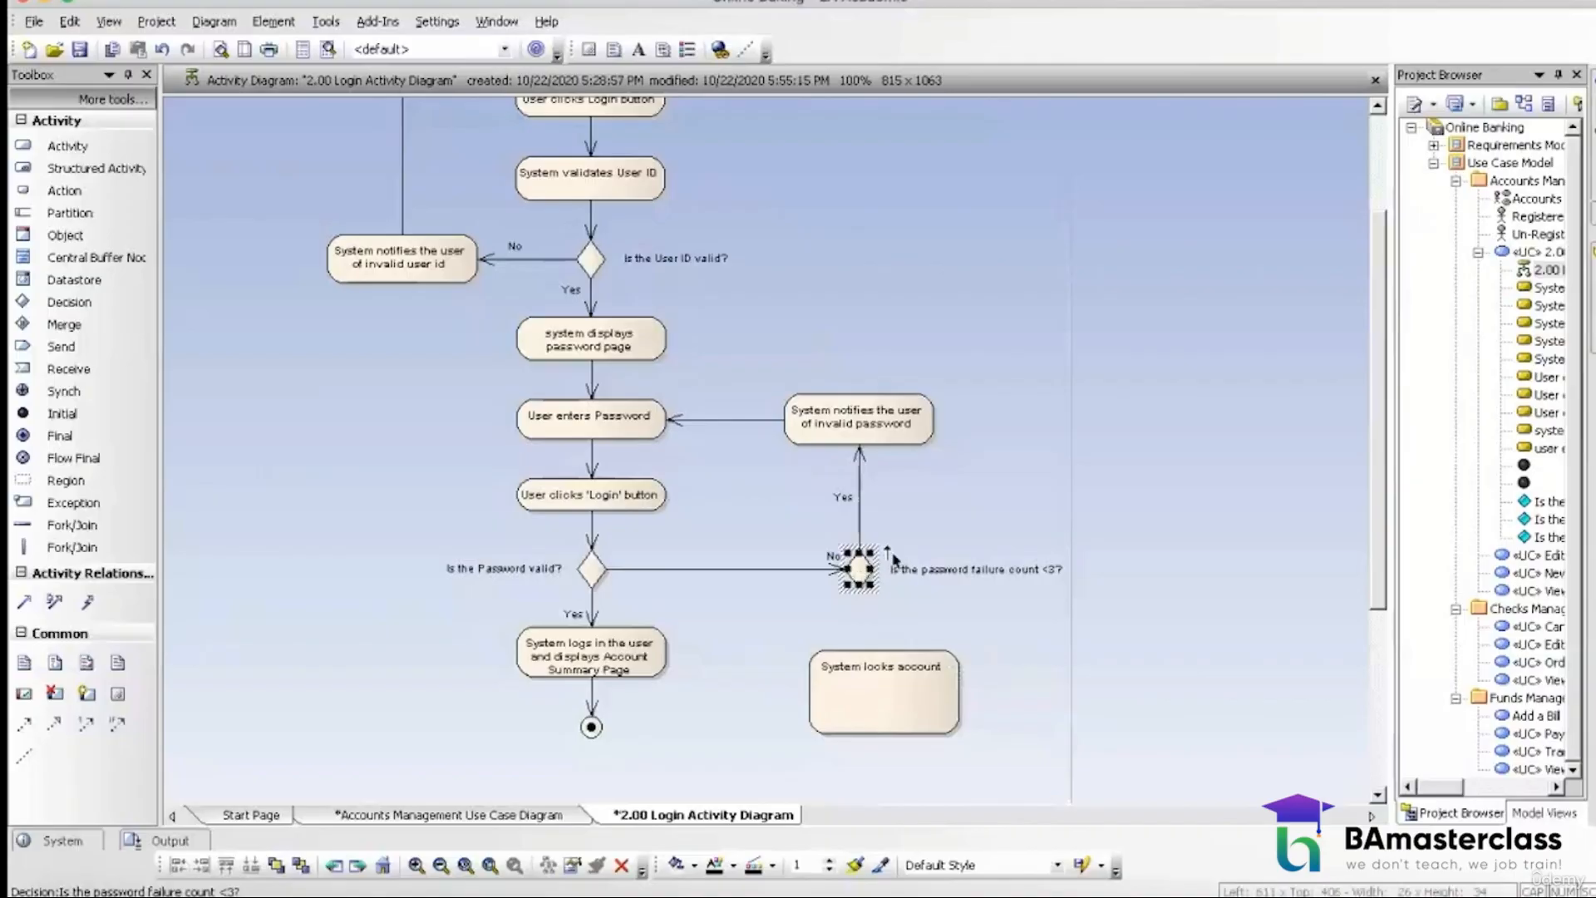
pyautogui.moveTo(890, 555); pyautogui.dragTo(869, 675)
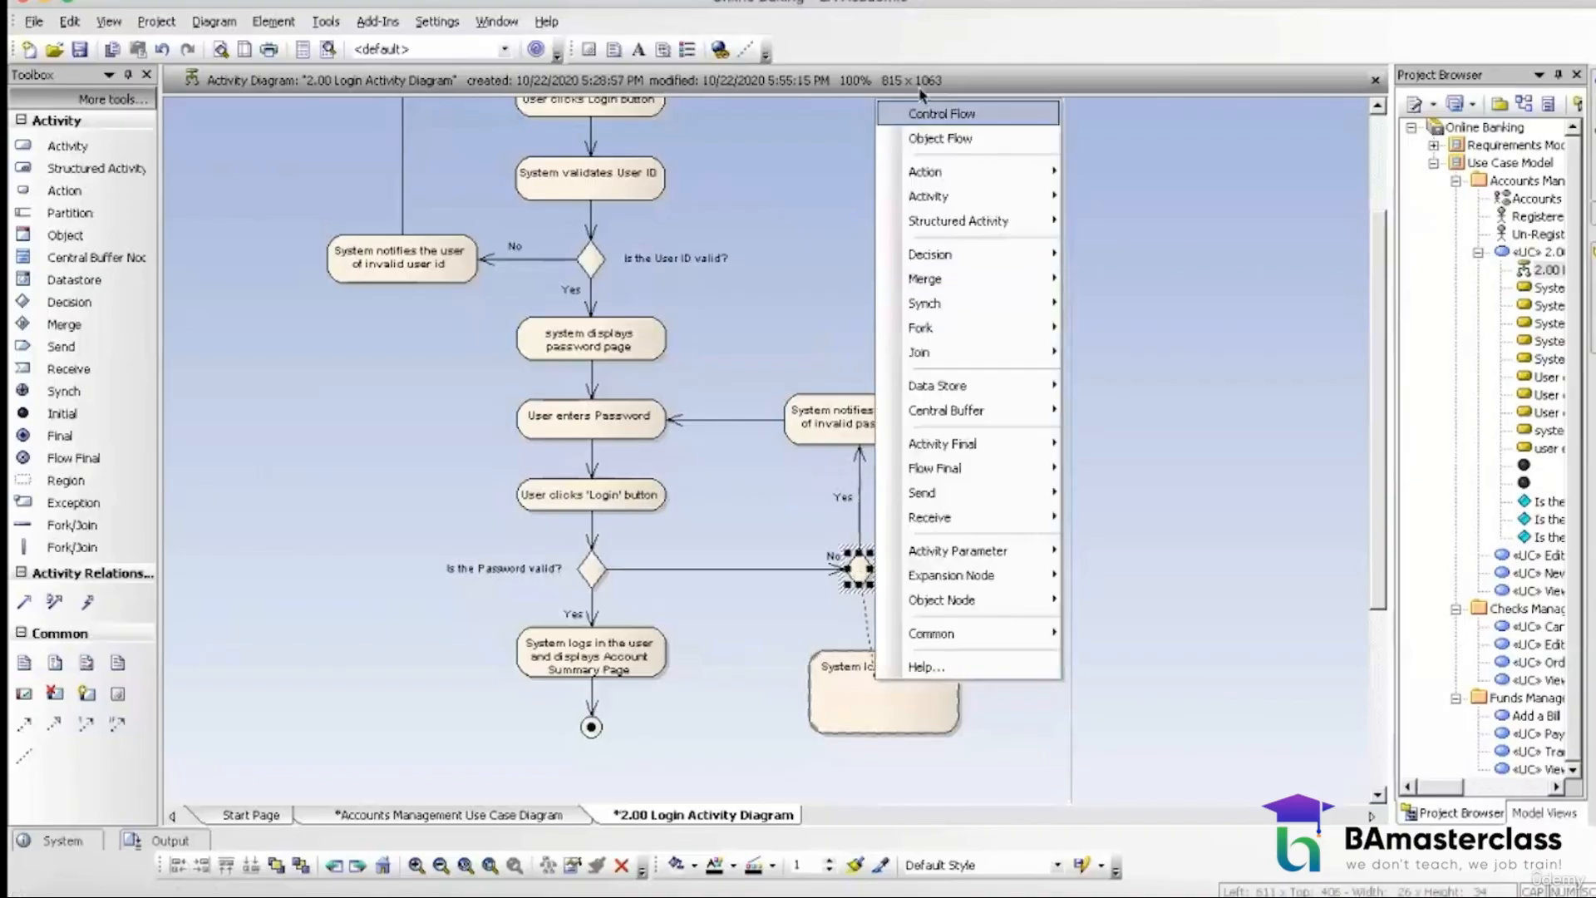
pyautogui.click(947, 105)
pyautogui.click(864, 665)
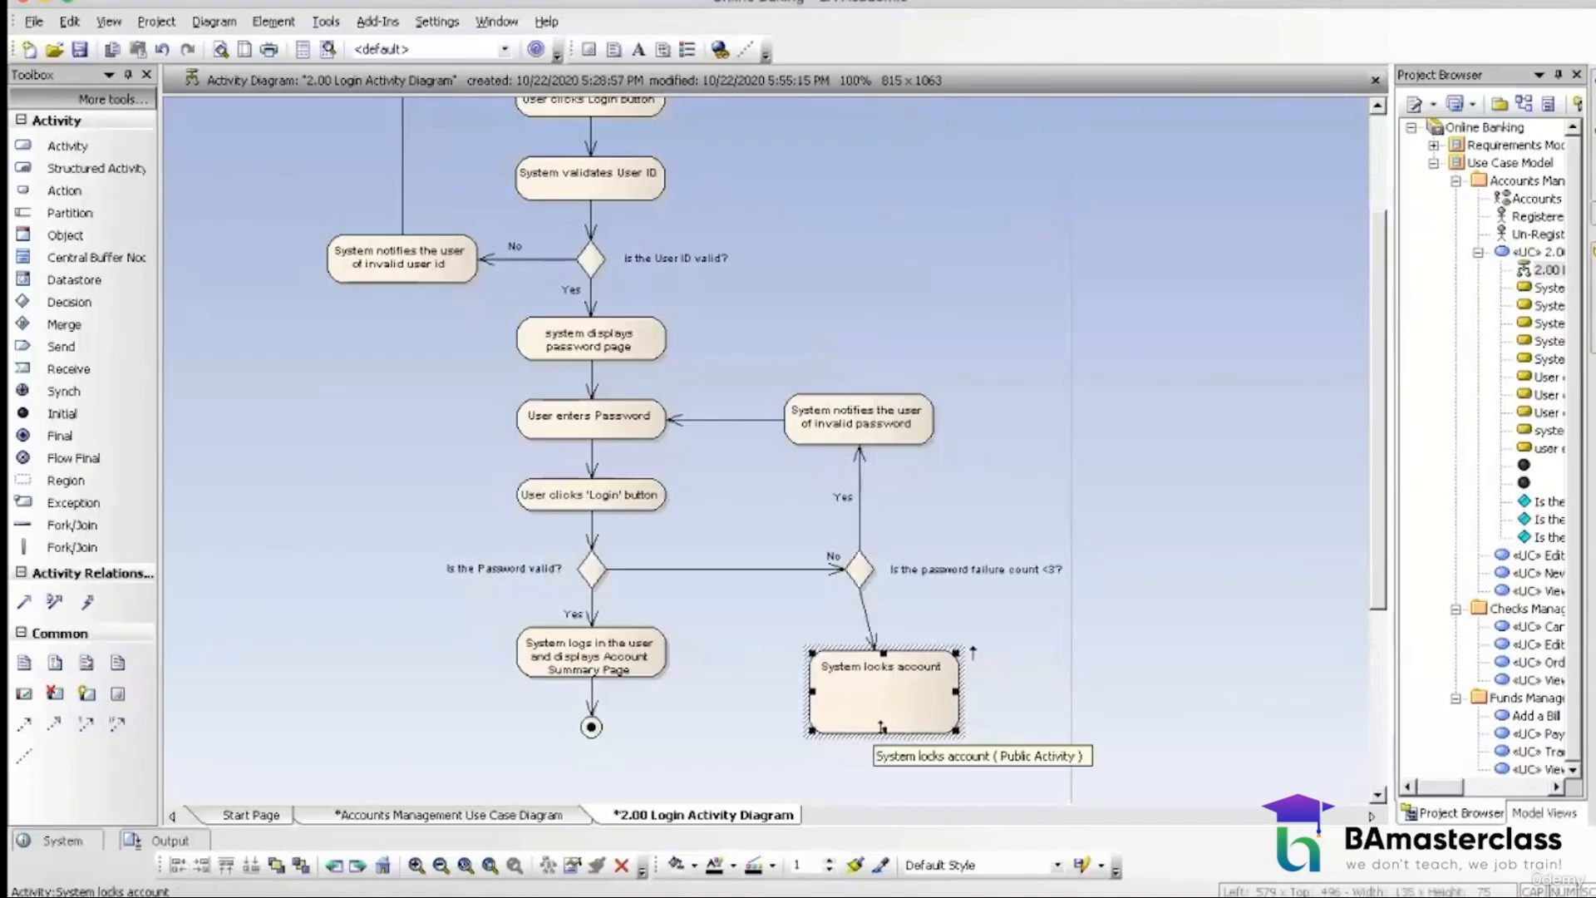
pyautogui.moveTo(880, 697)
pyautogui.mouseDown()
pyautogui.moveTo(884, 712)
pyautogui.moveTo(877, 699)
pyautogui.mouseUp()
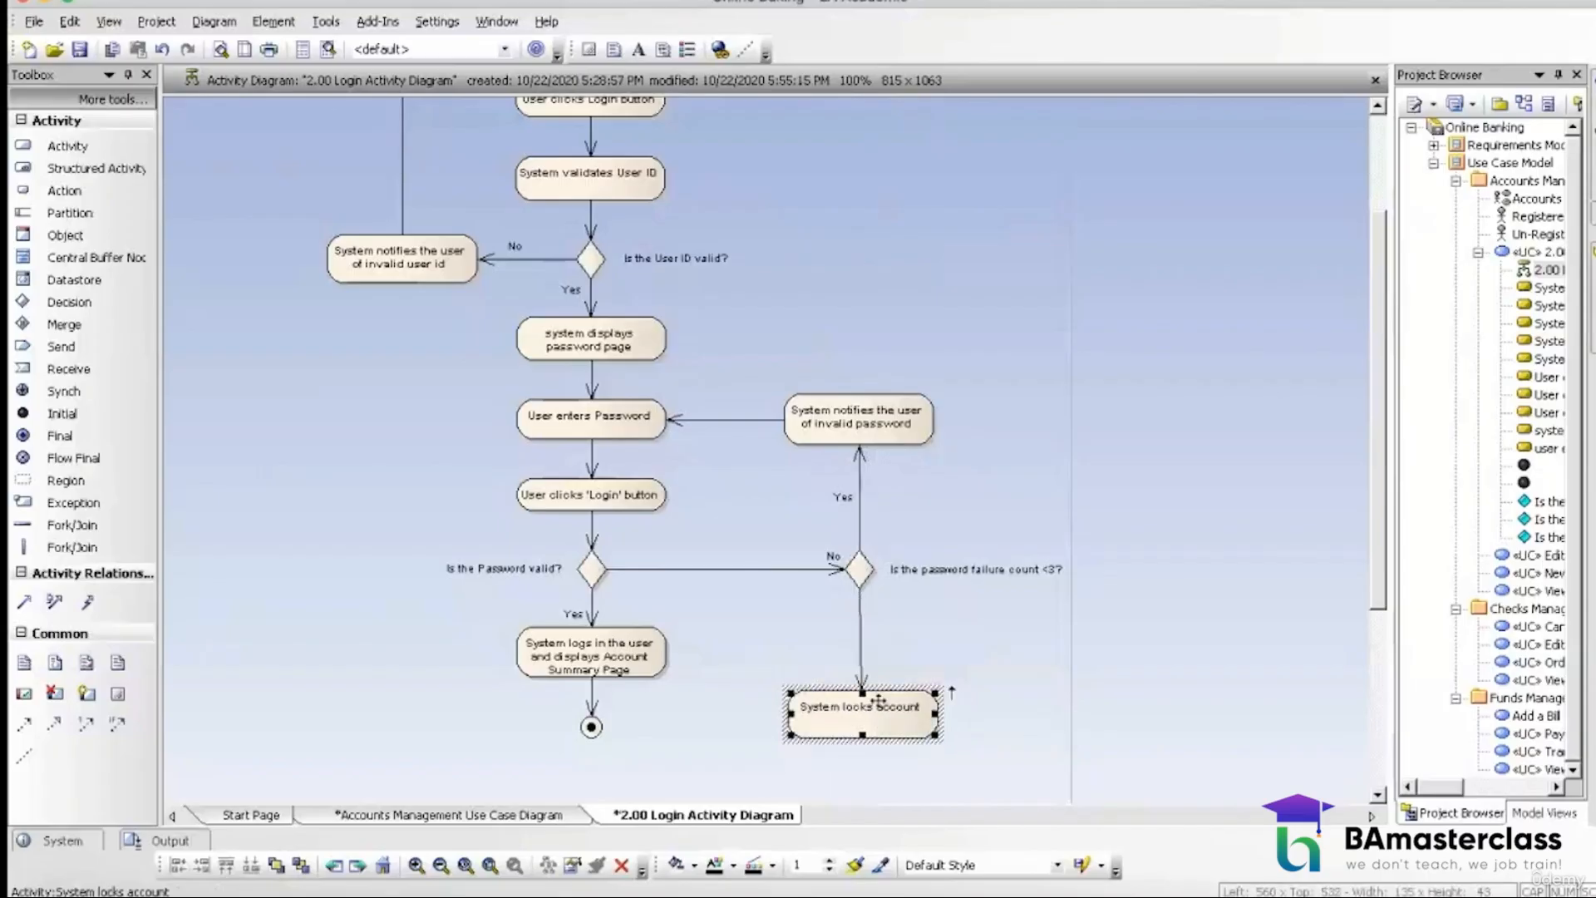
# Step: Name the control flow from the password failure count decision to "System locks account" as "No"
pyautogui.doubleClick(863, 641)
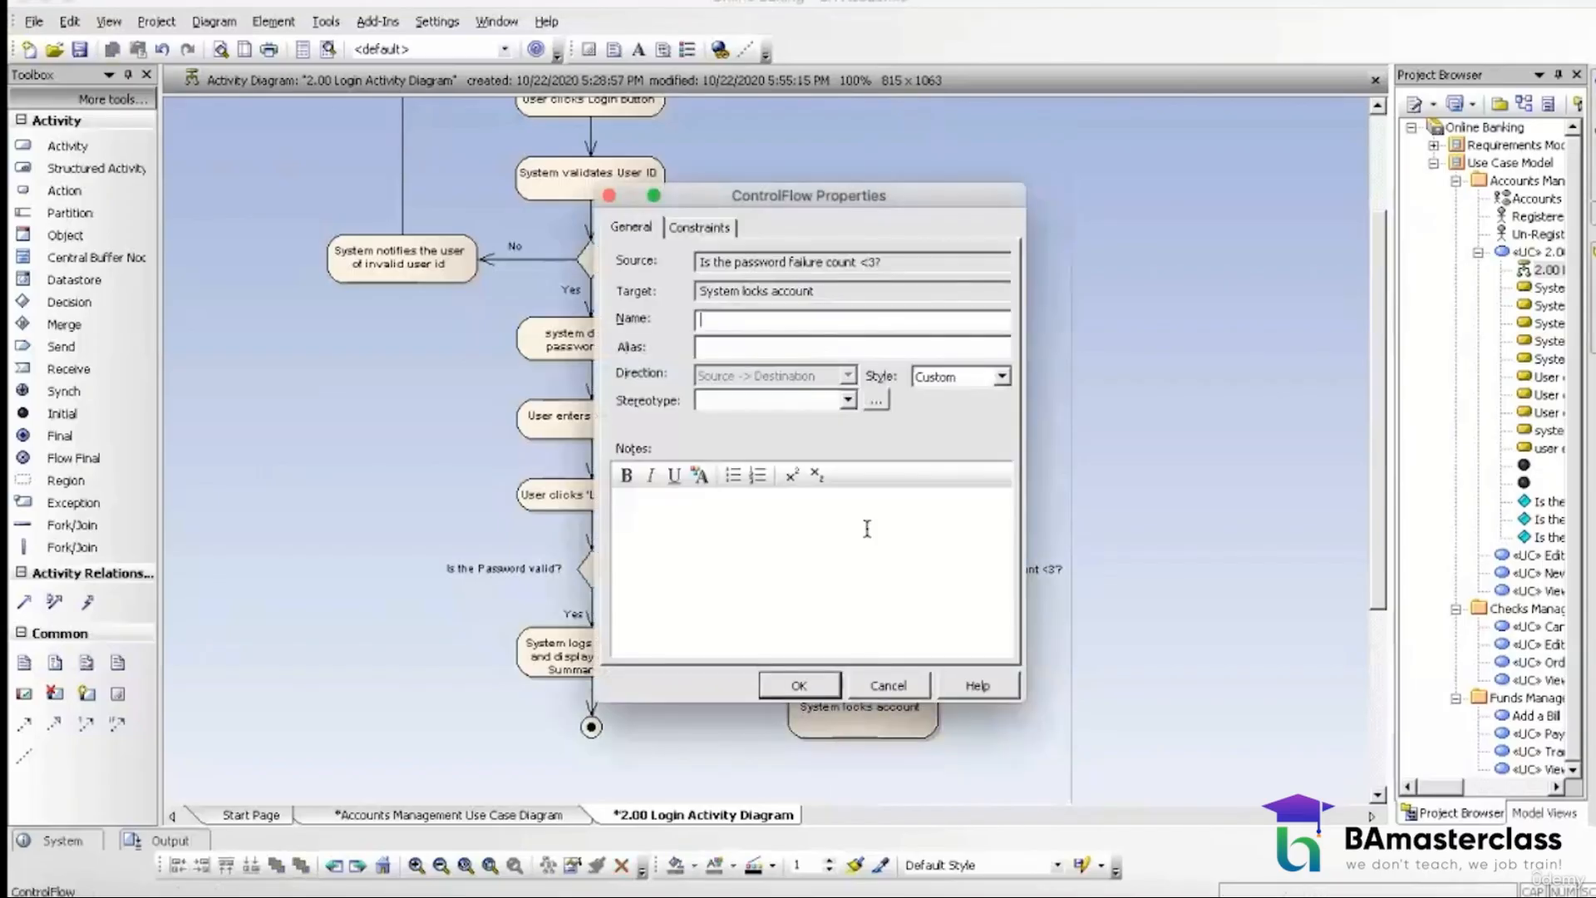
pyautogui.moveTo(822, 195); pyautogui.dragTo(1174, 192)
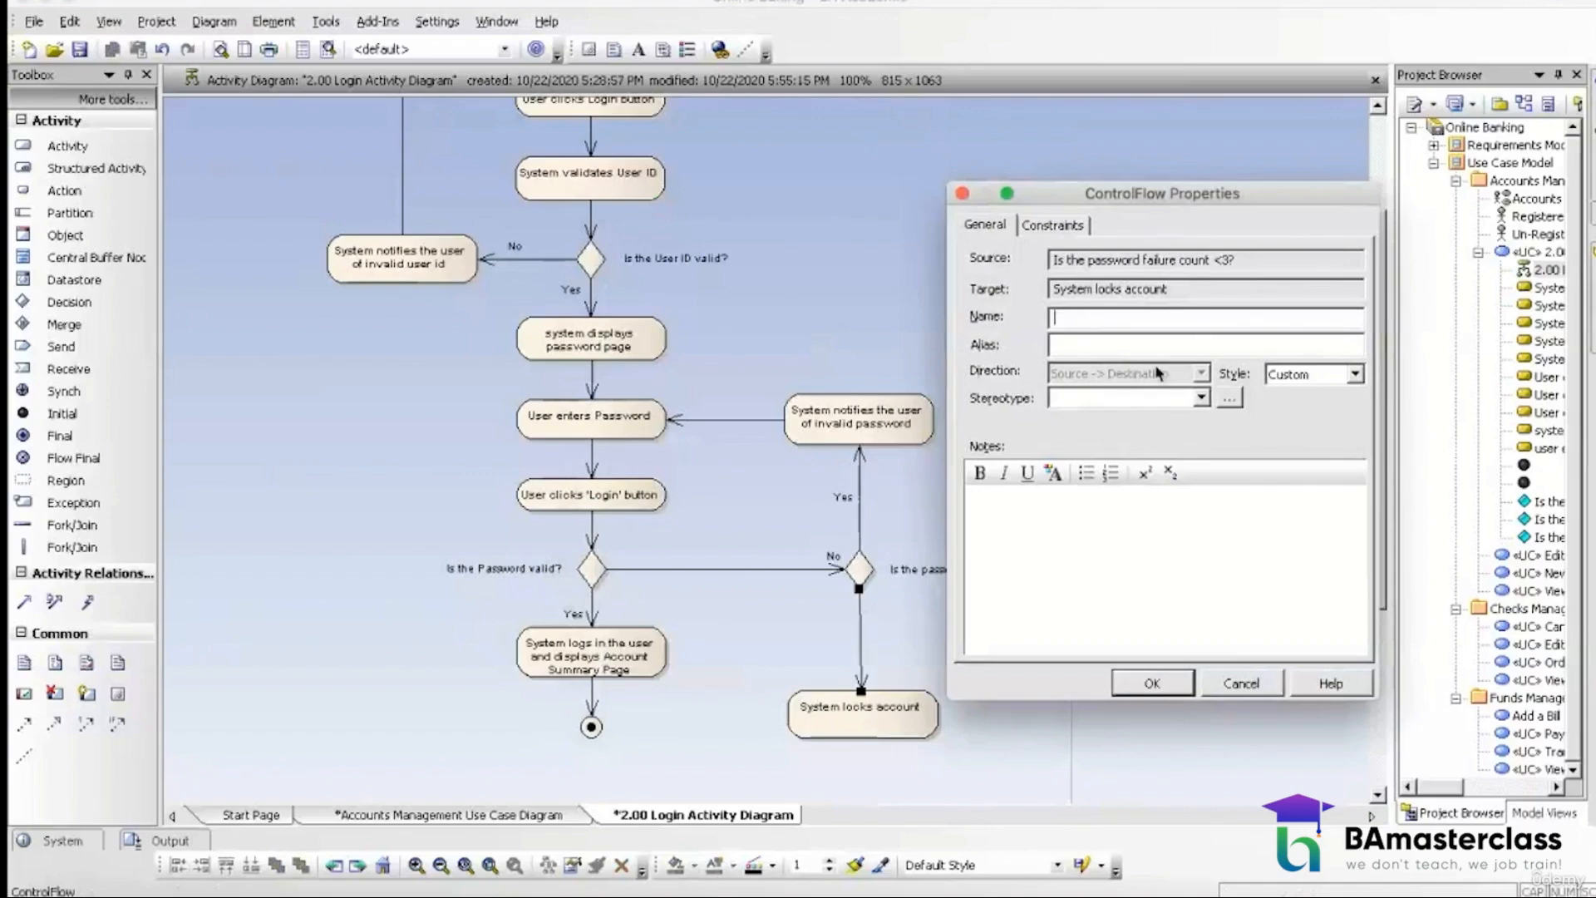
pyautogui.write('No')
pyautogui.click(1152, 682)
# Step: Align the centre of the "System locks account" activity directly beneath the password failure count decision
pyautogui.moveTo(786, 532); pyautogui.dragTo(958, 751)
pyautogui.rightClick(857, 567)
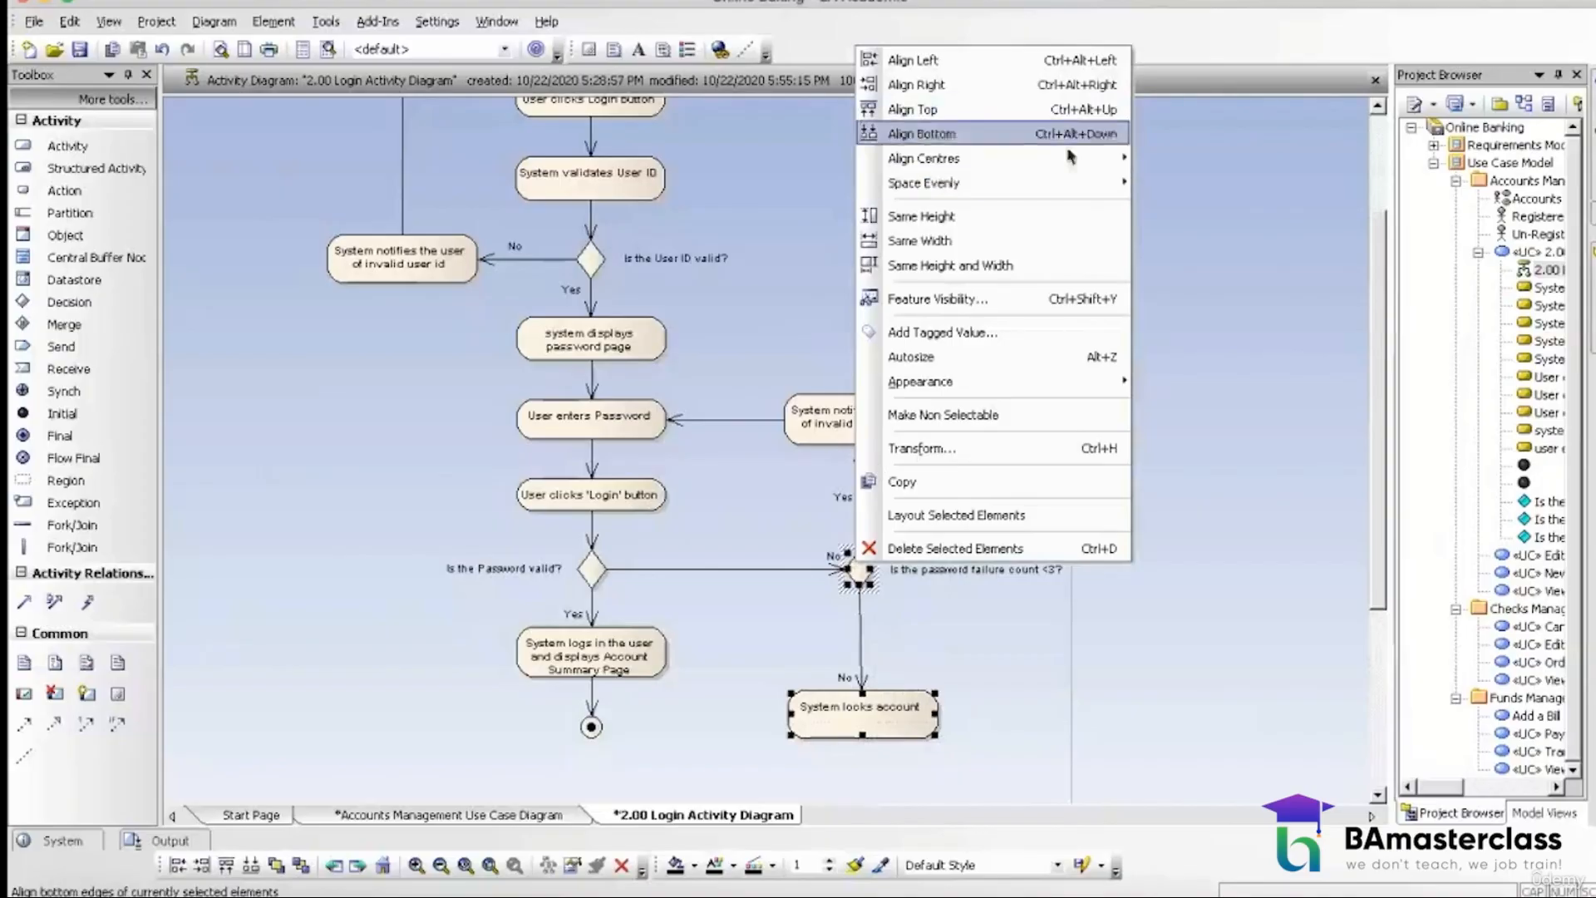
pyautogui.moveTo(1072, 158)
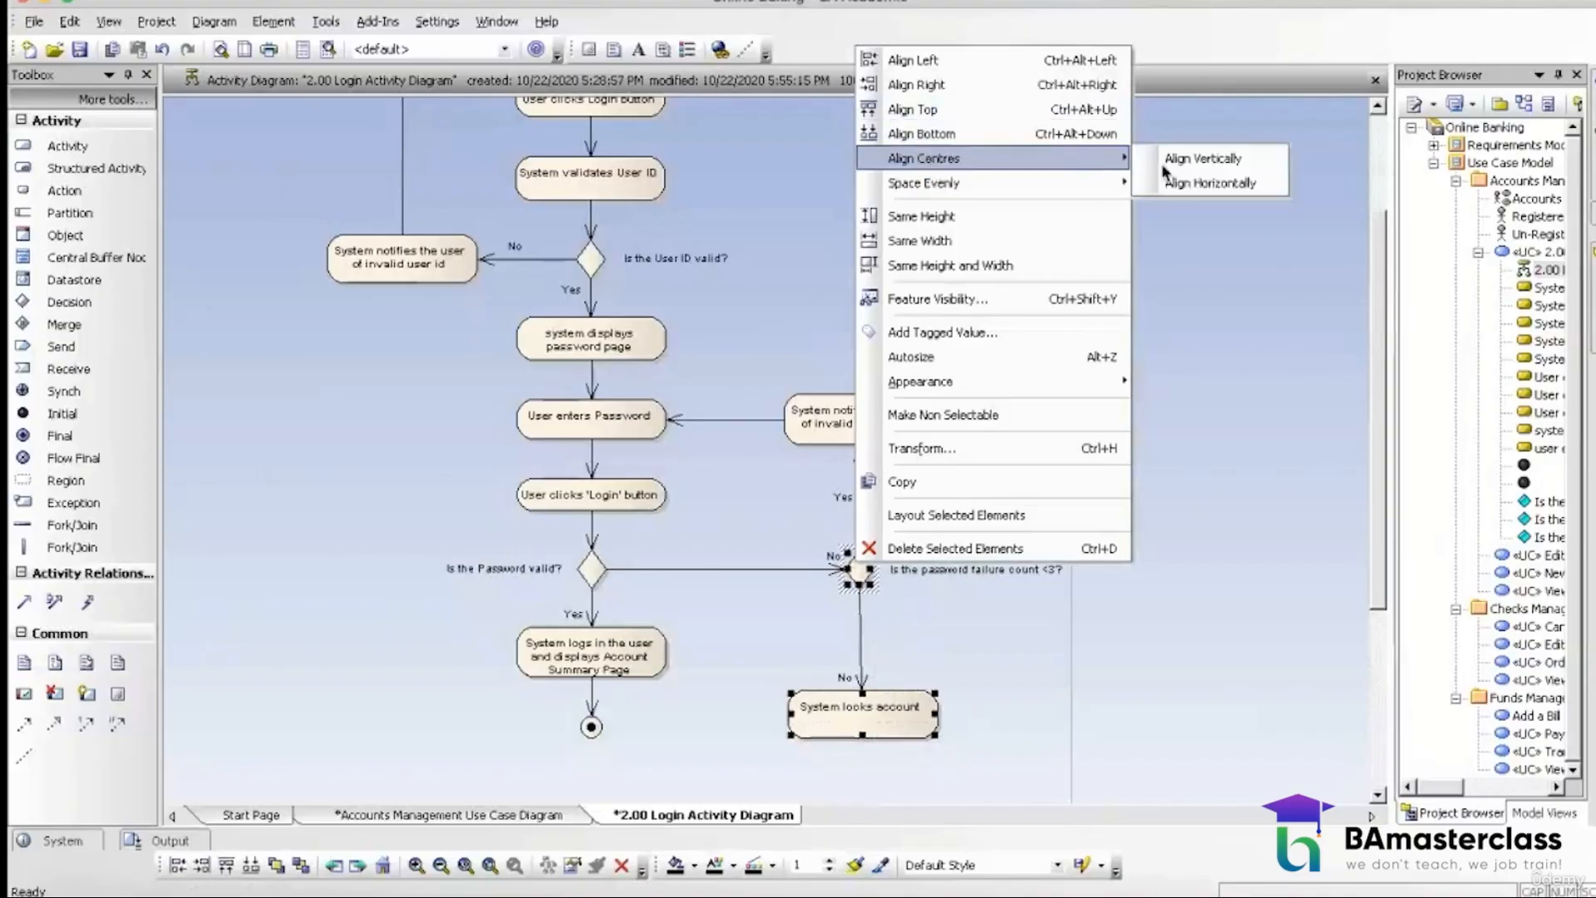
pyautogui.click(1219, 185)
pyautogui.click(1026, 581)
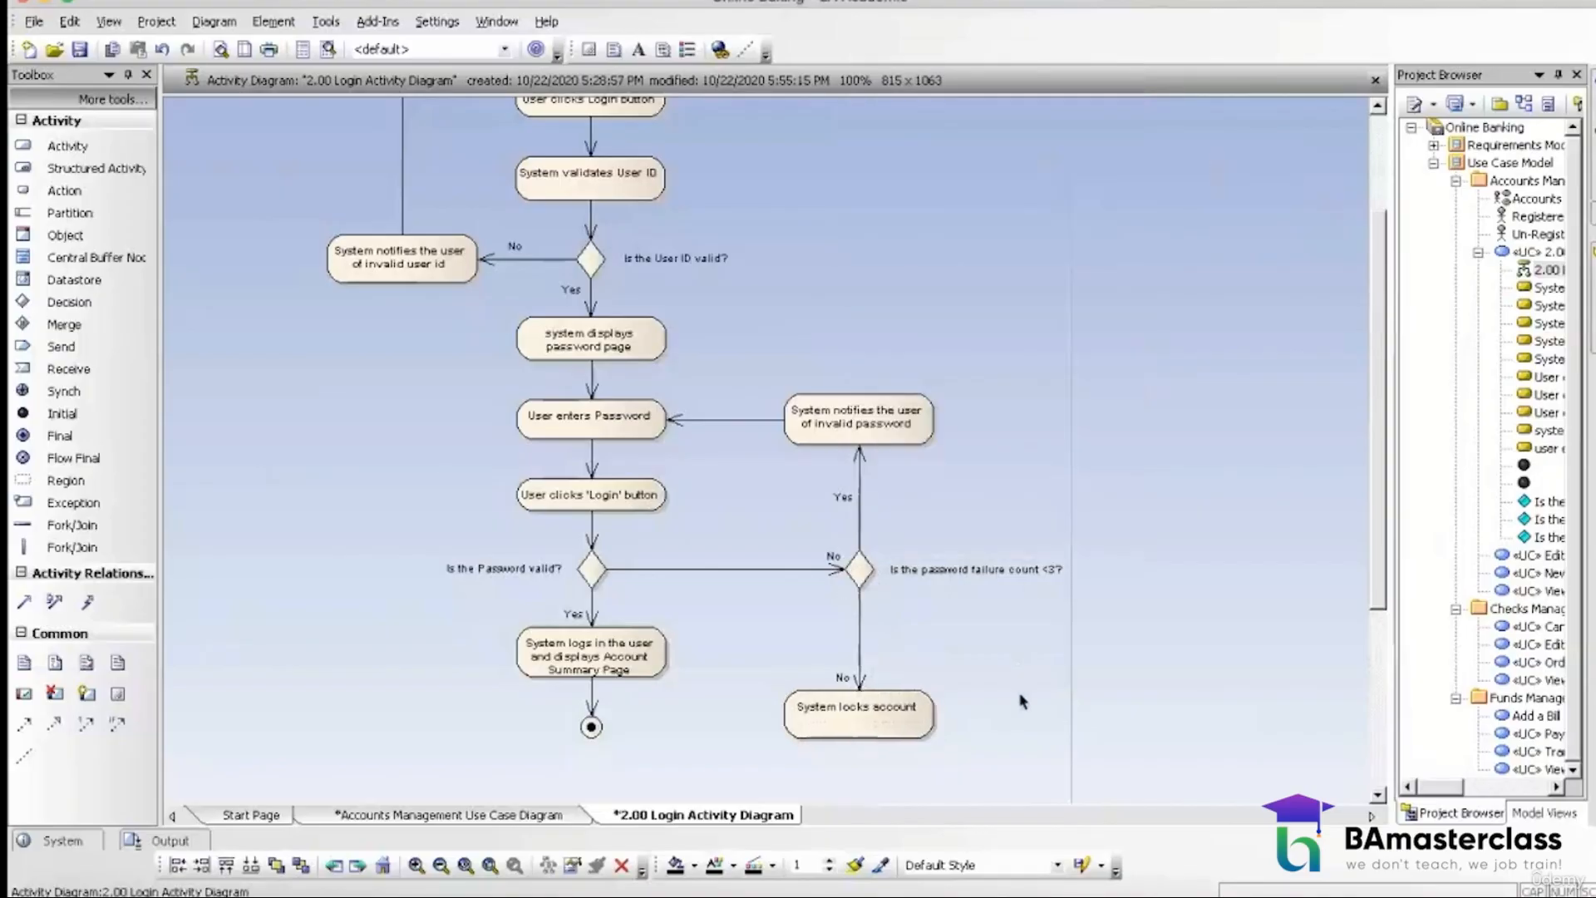
# Step: Connect "System locks account" to the final node with a control flow and align their centres horizontally
pyautogui.click(861, 730)
pyautogui.moveTo(948, 698); pyautogui.dragTo(597, 727)
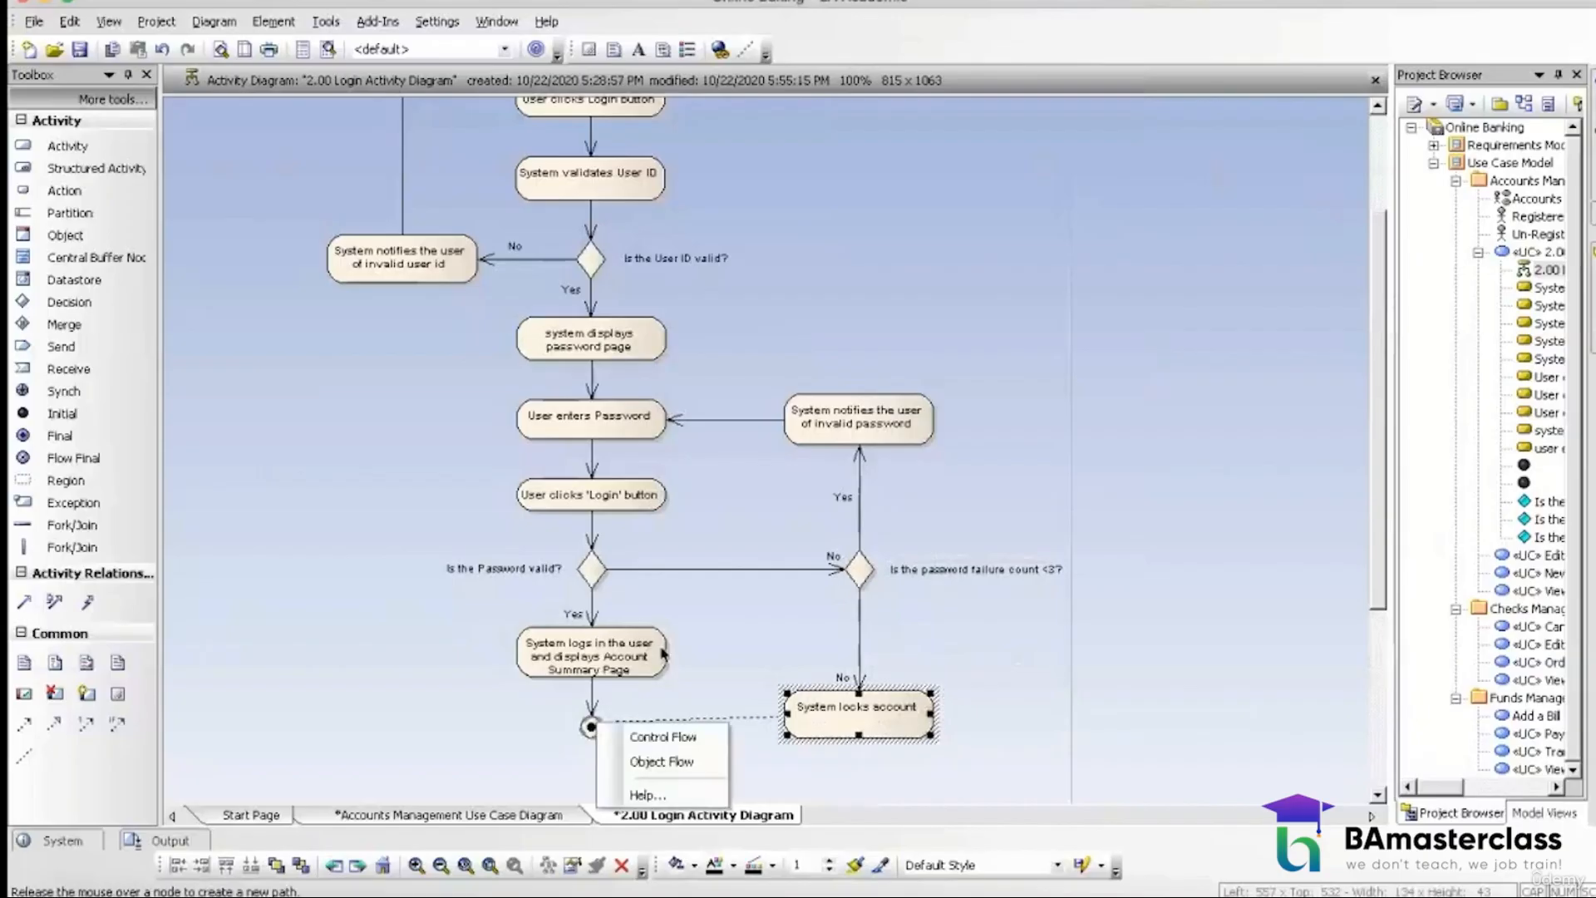
pyautogui.click(674, 738)
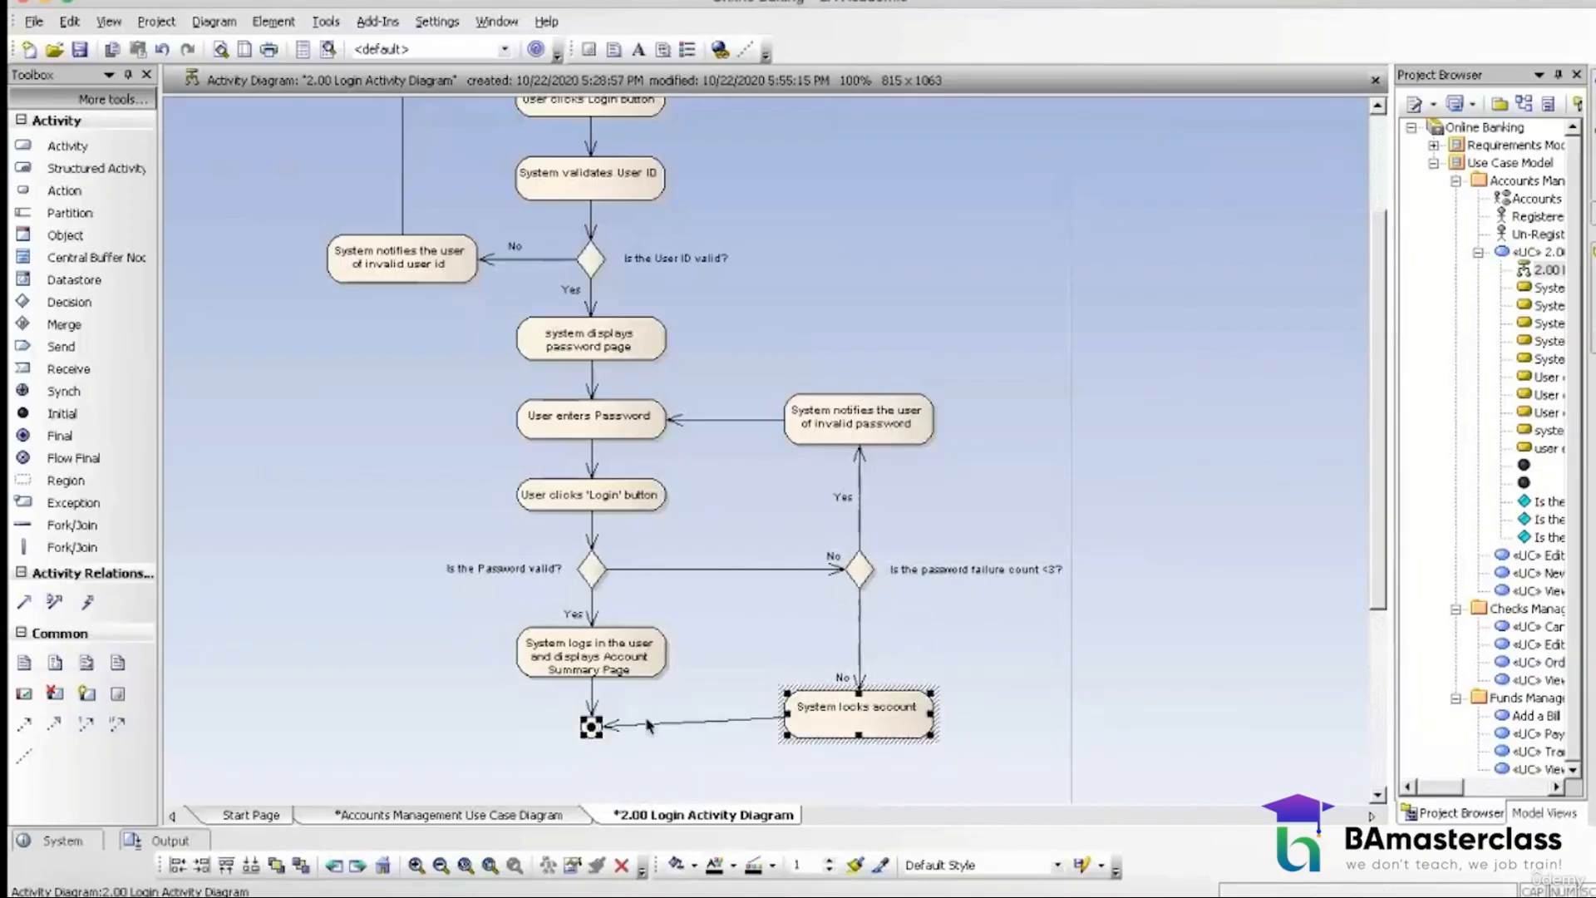
pyautogui.rightClick(592, 725)
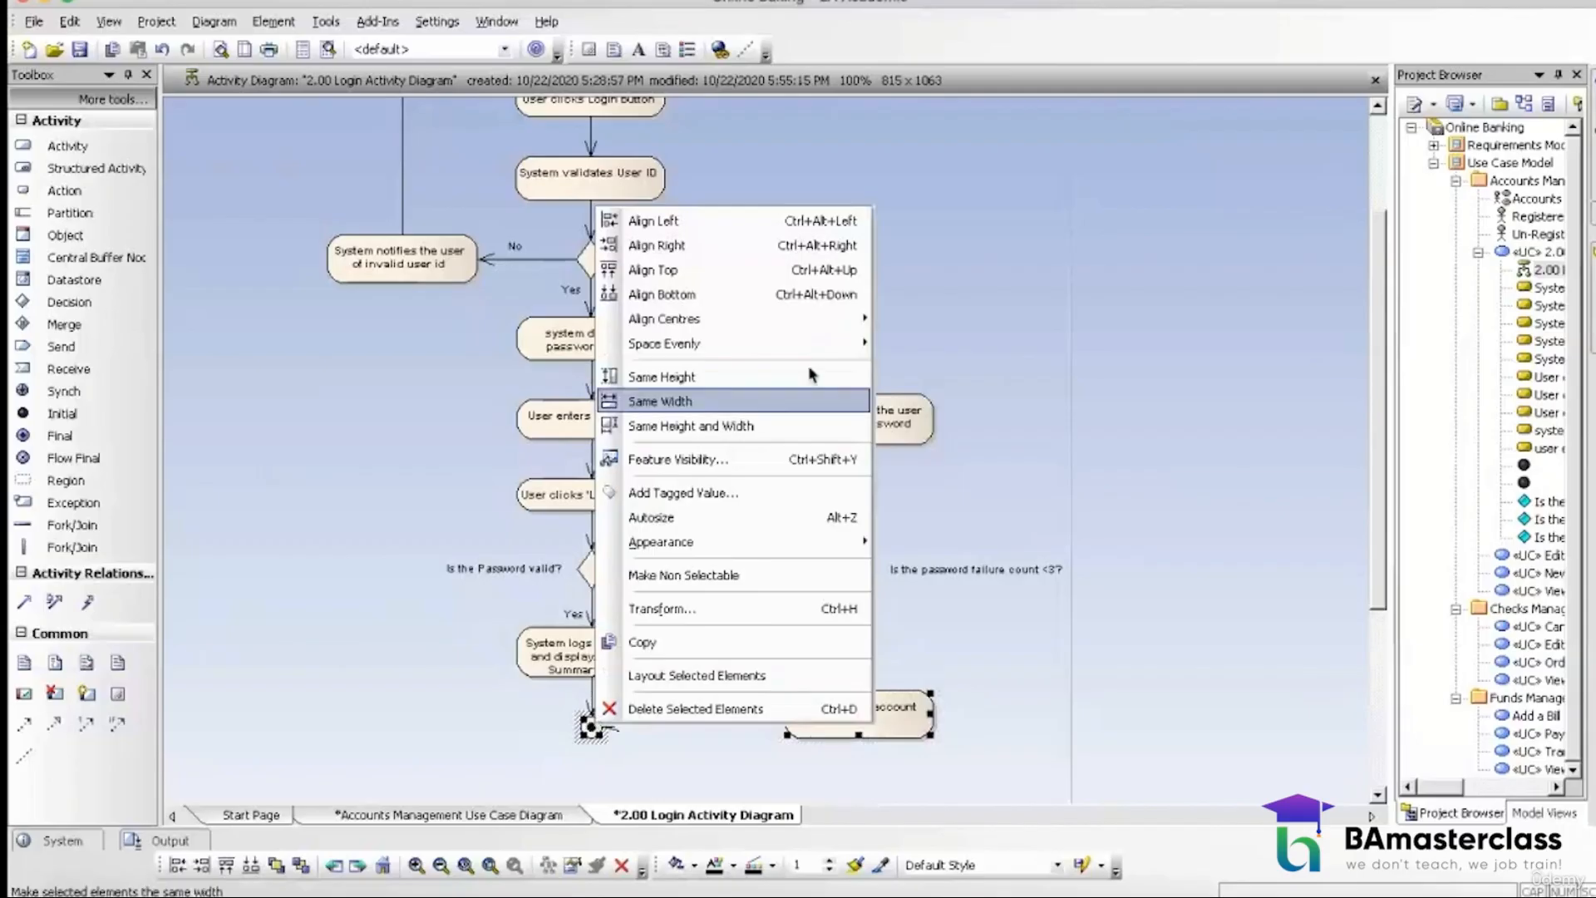
pyautogui.moveTo(816, 324)
pyautogui.click(946, 344)
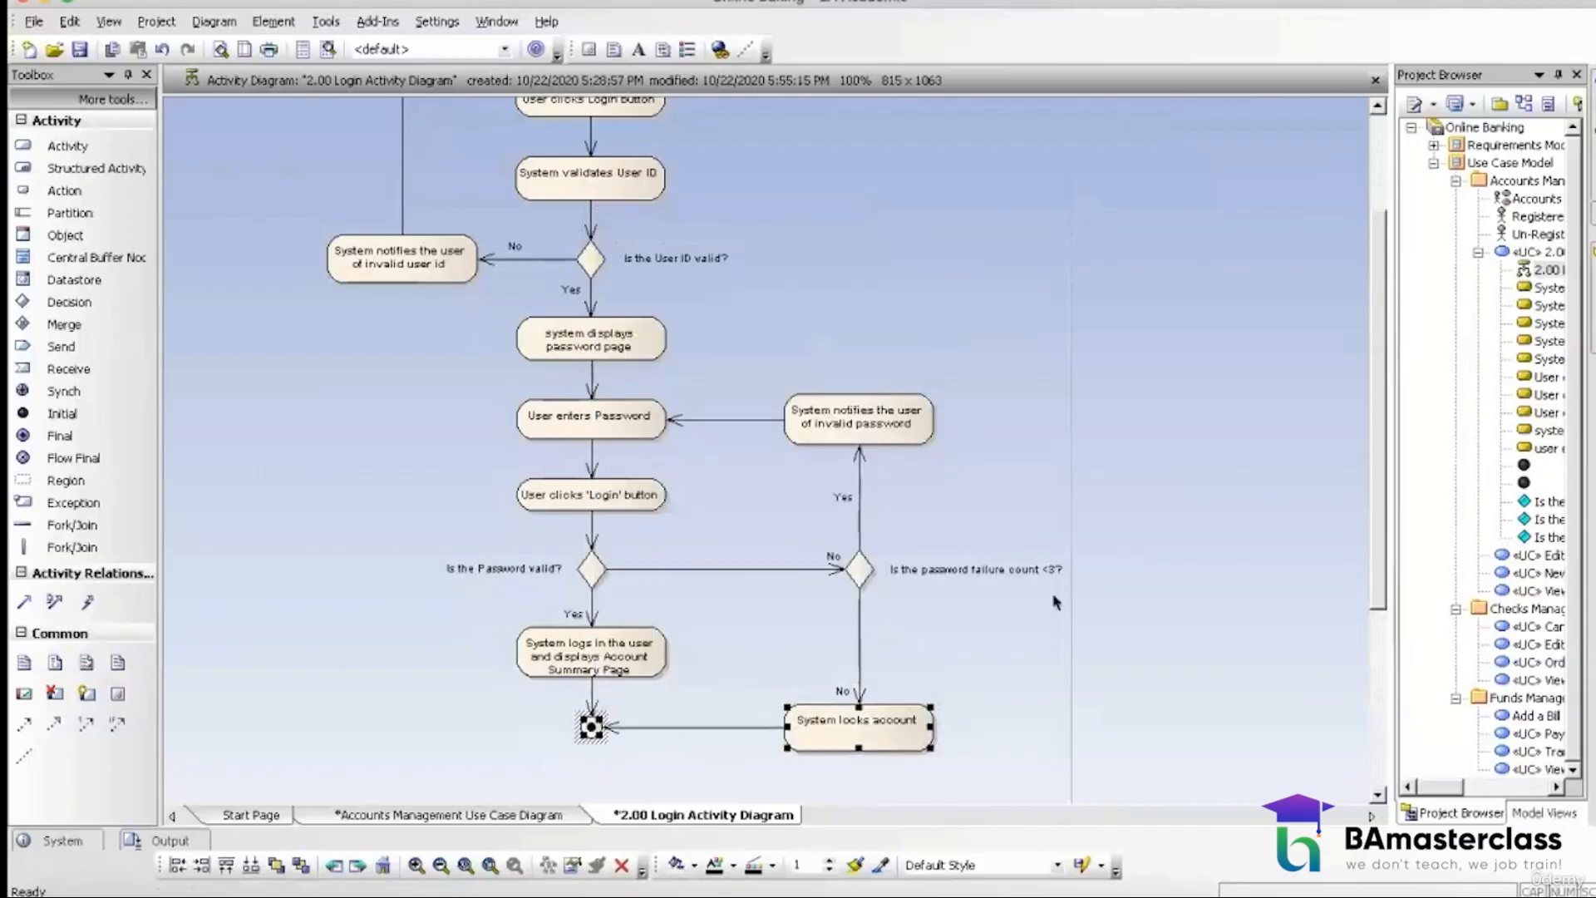
# Step: Review the login activity diagram and widen the project tree enough to read the full element names
pyautogui.scroll(3, 1068, 639)
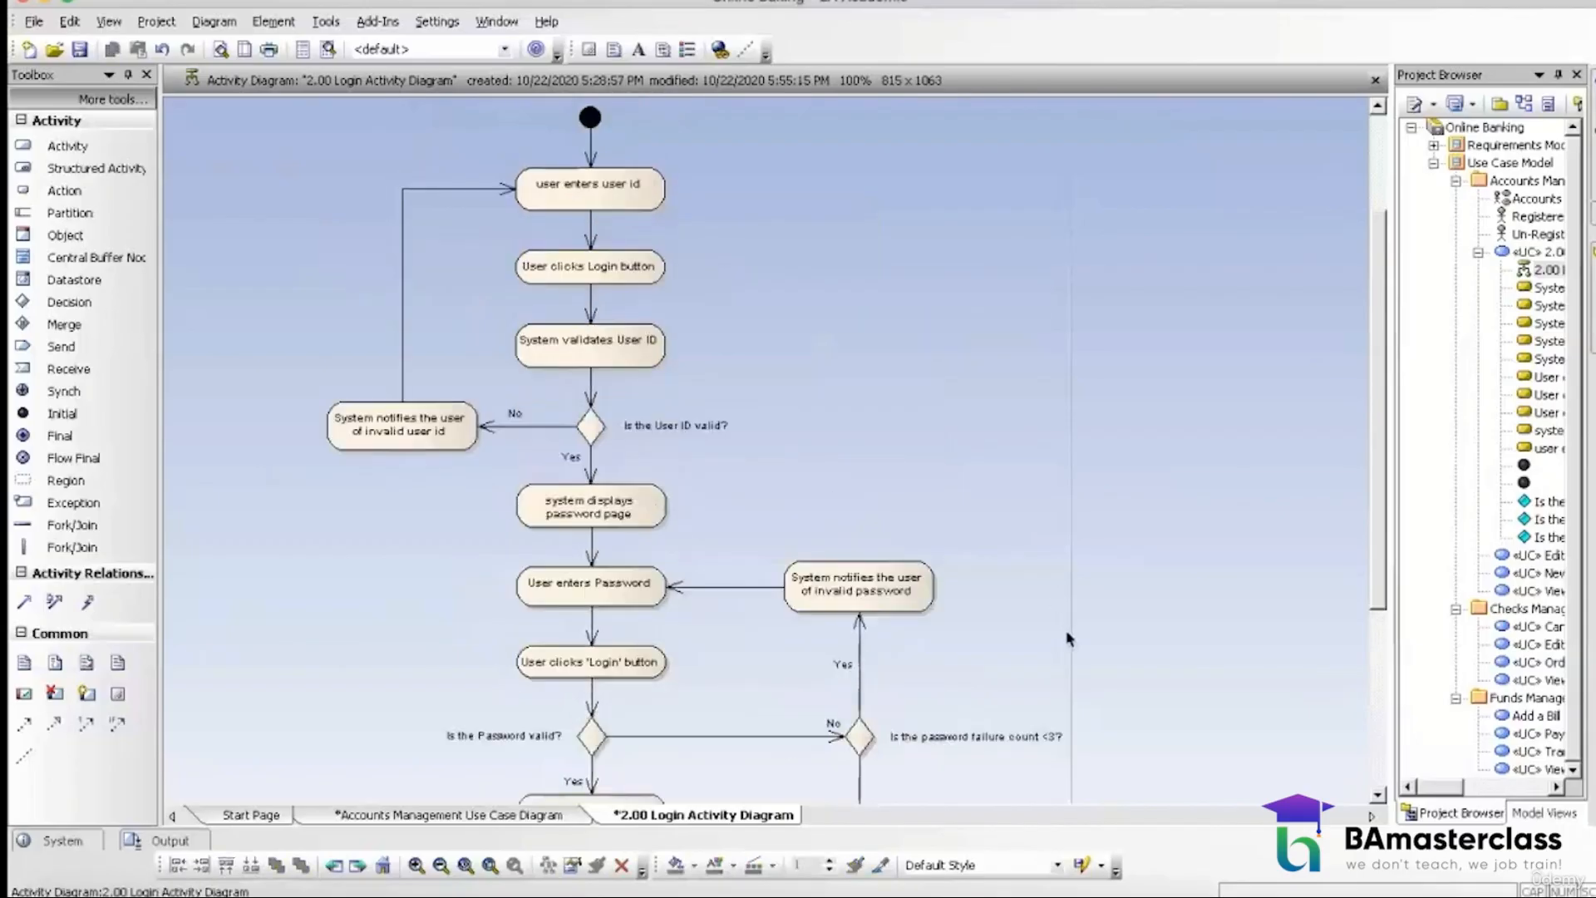
pyautogui.scroll(-8, 1069, 638)
pyautogui.scroll(8, 1068, 639)
pyautogui.moveTo(1392, 448); pyautogui.dragTo(1160, 443)
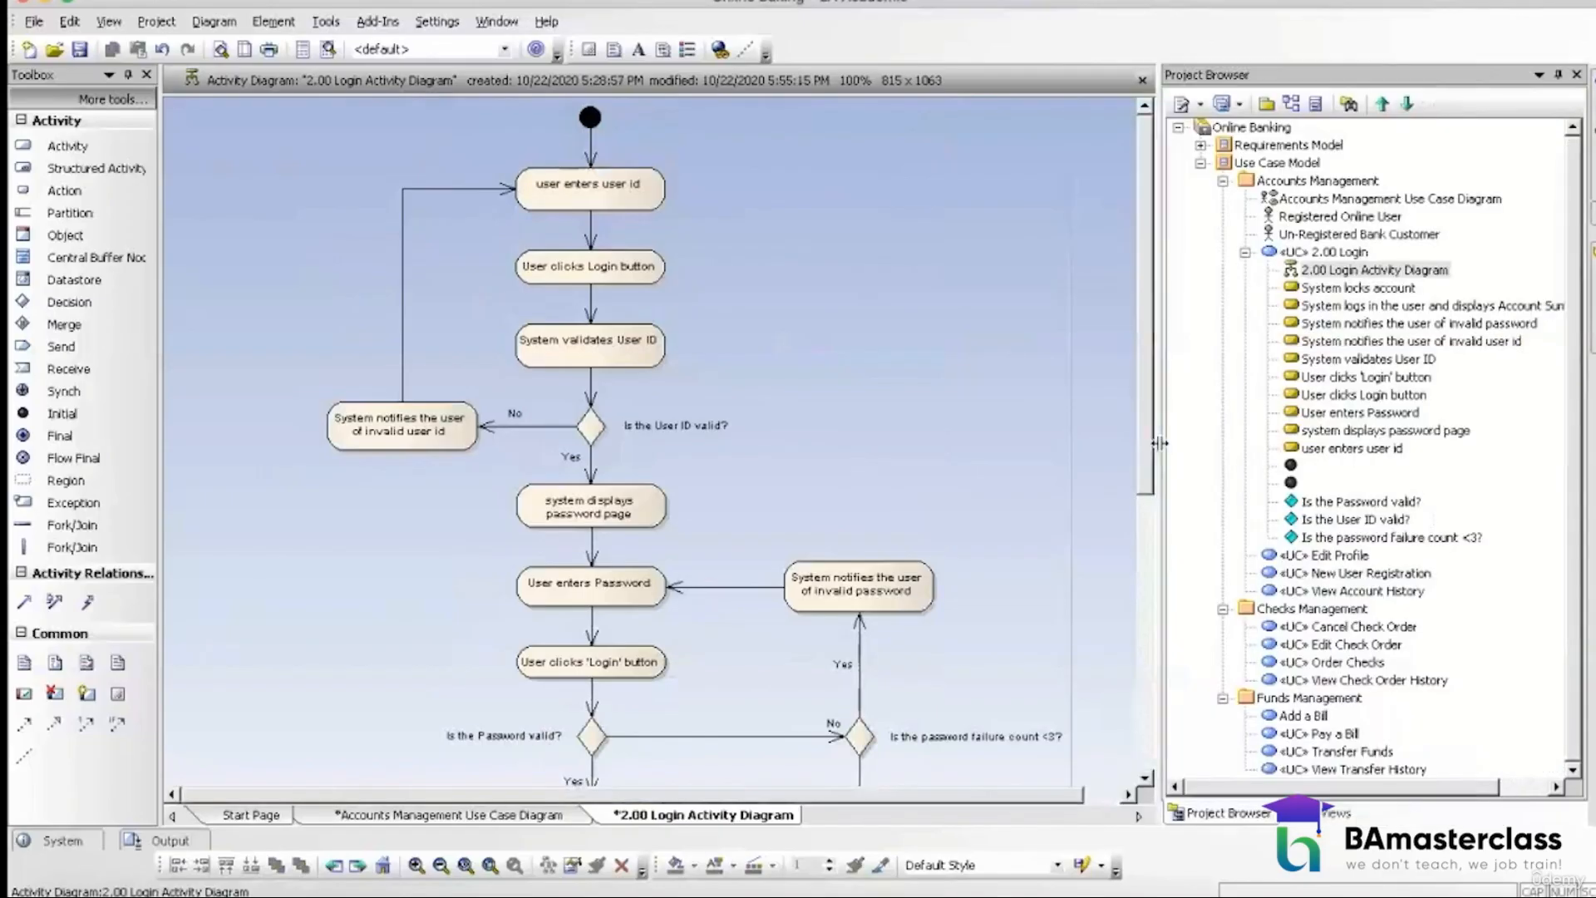
# Step: Start RTF documentation for the Use Case Model package and set its output file to "Use Case Document" in the My Mac Desktop folder
pyautogui.click(1272, 165)
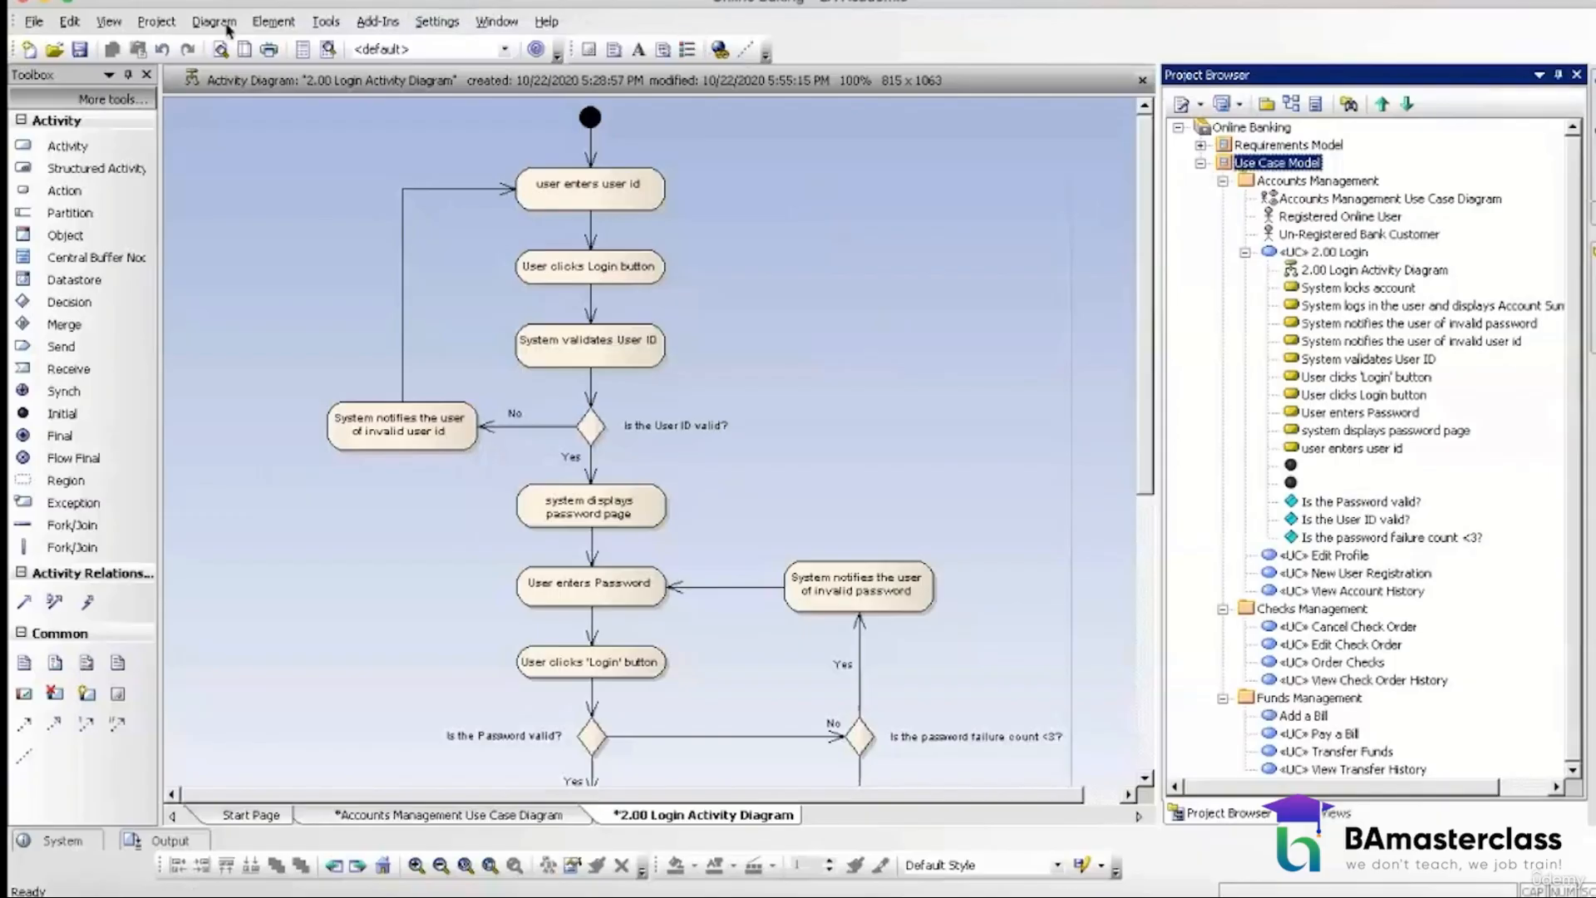
pyautogui.click(158, 23)
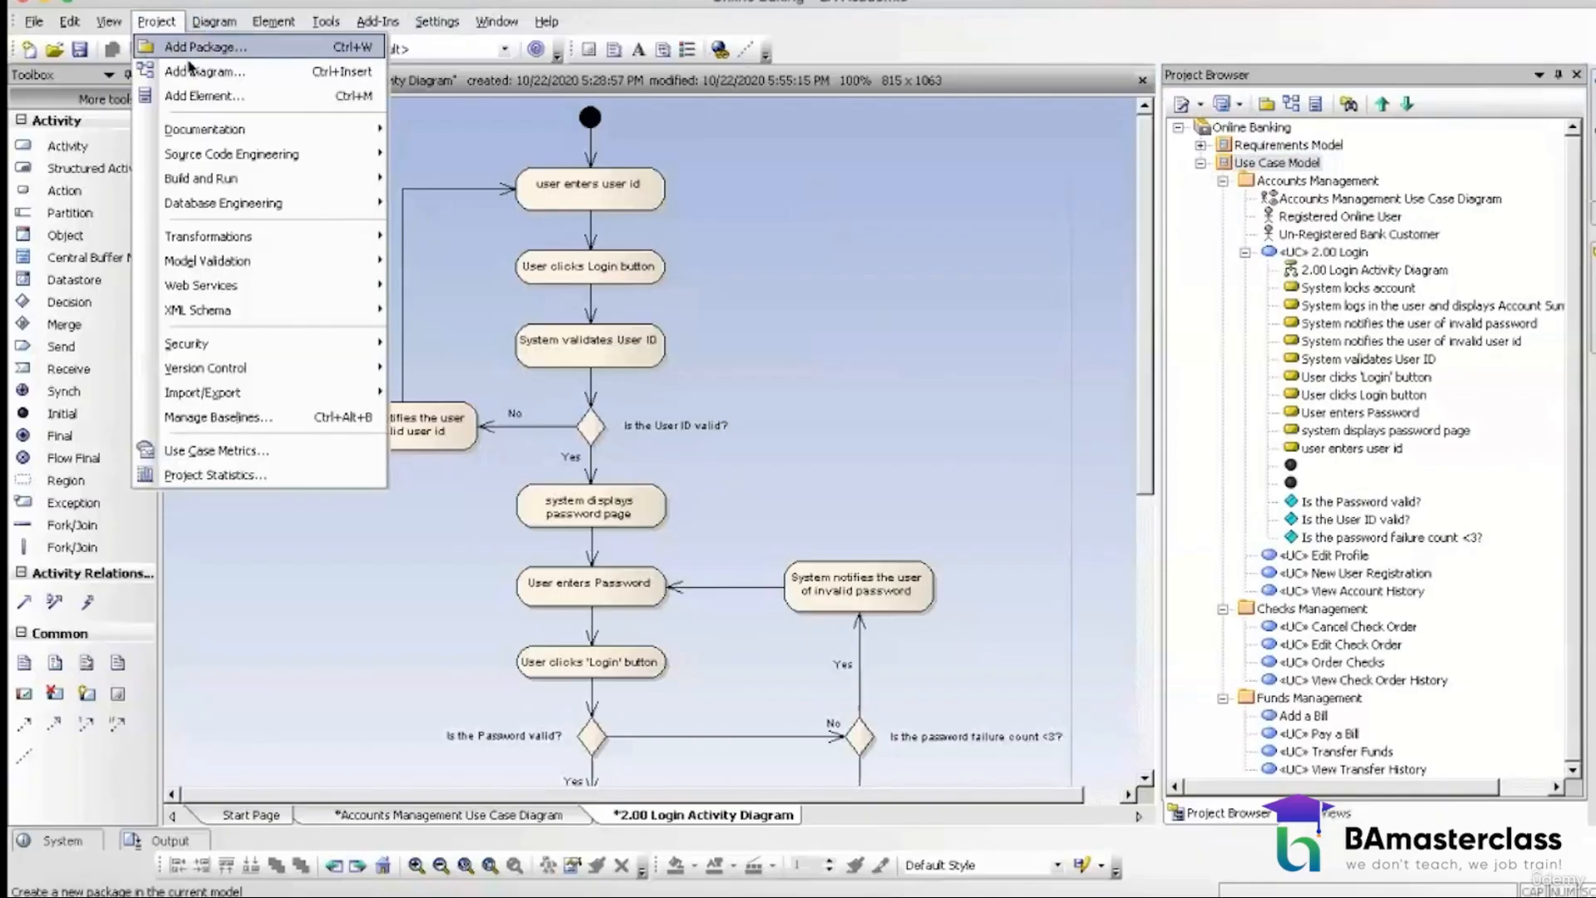
pyautogui.moveTo(210, 131)
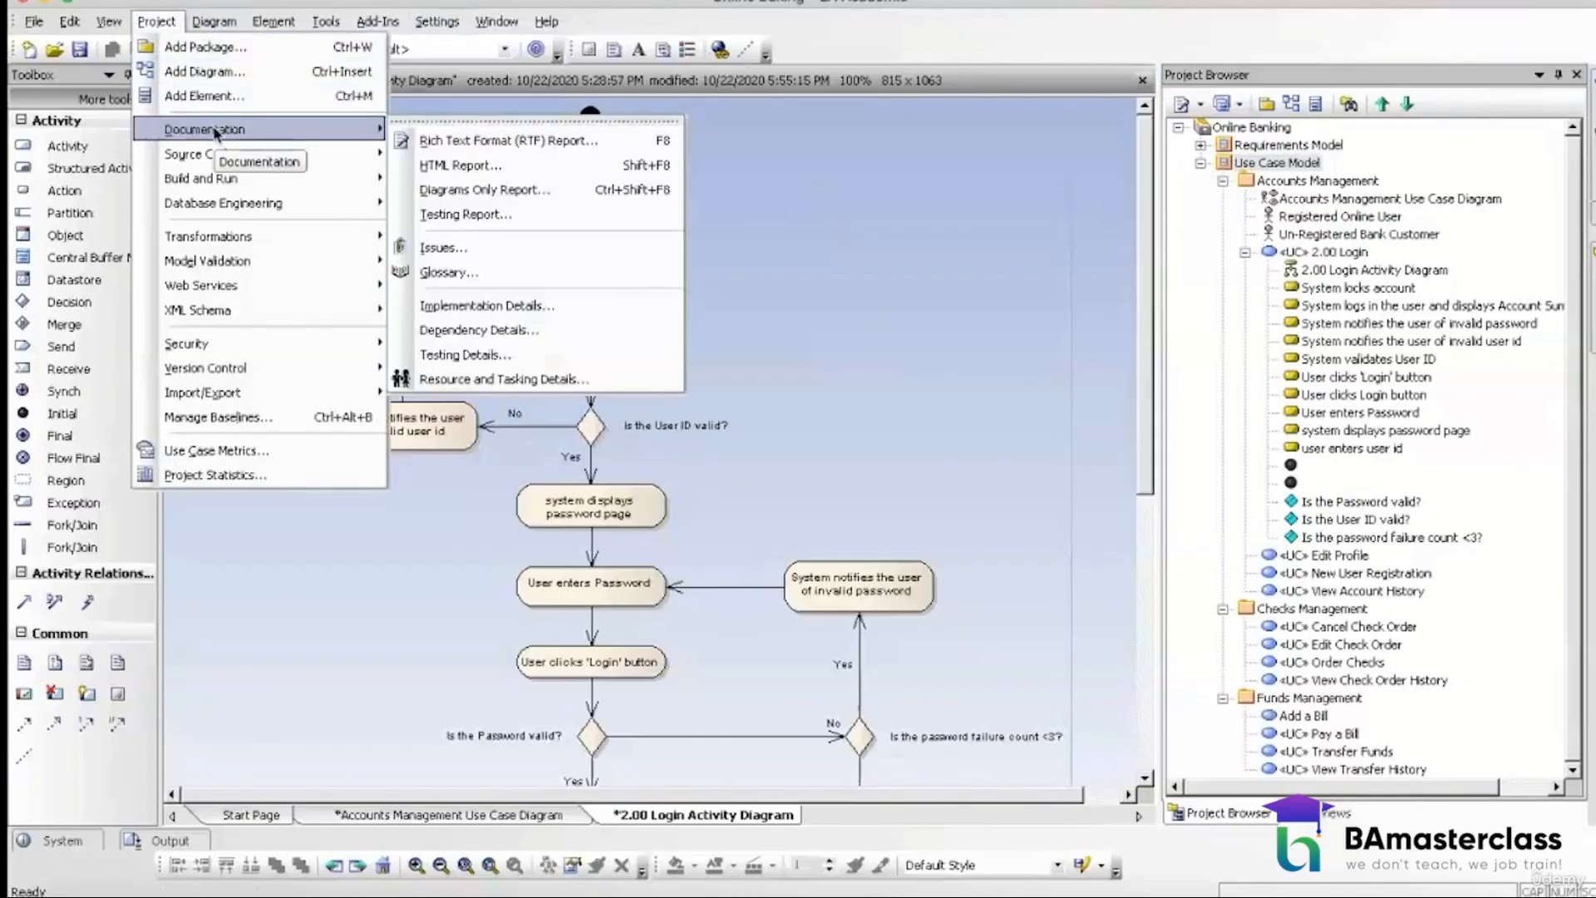
pyautogui.click(450, 142)
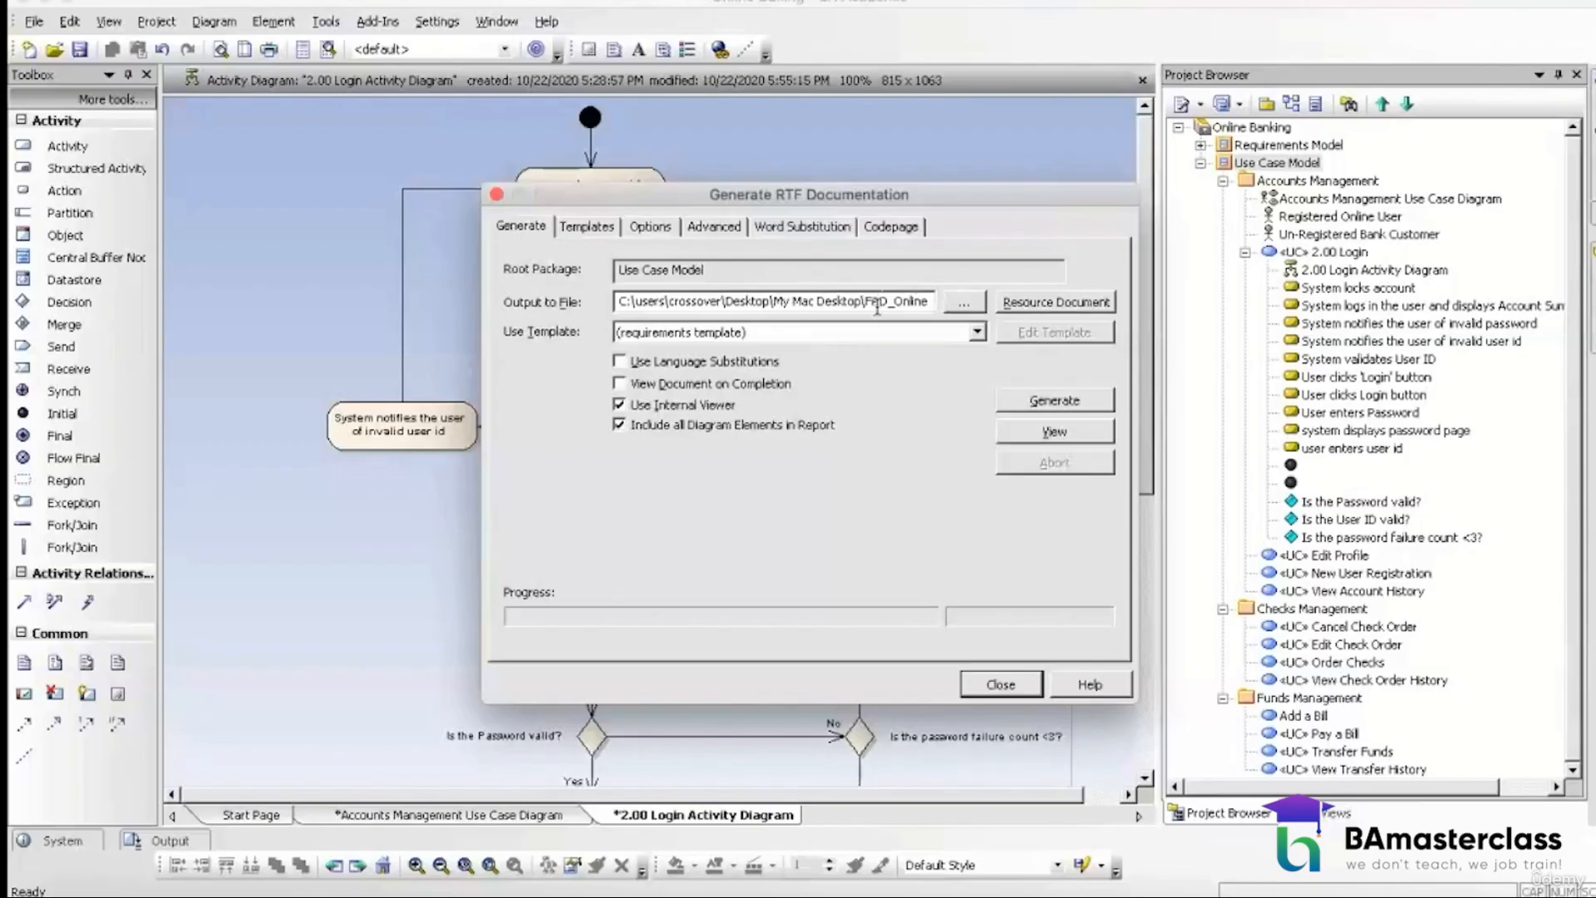
pyautogui.click(954, 304)
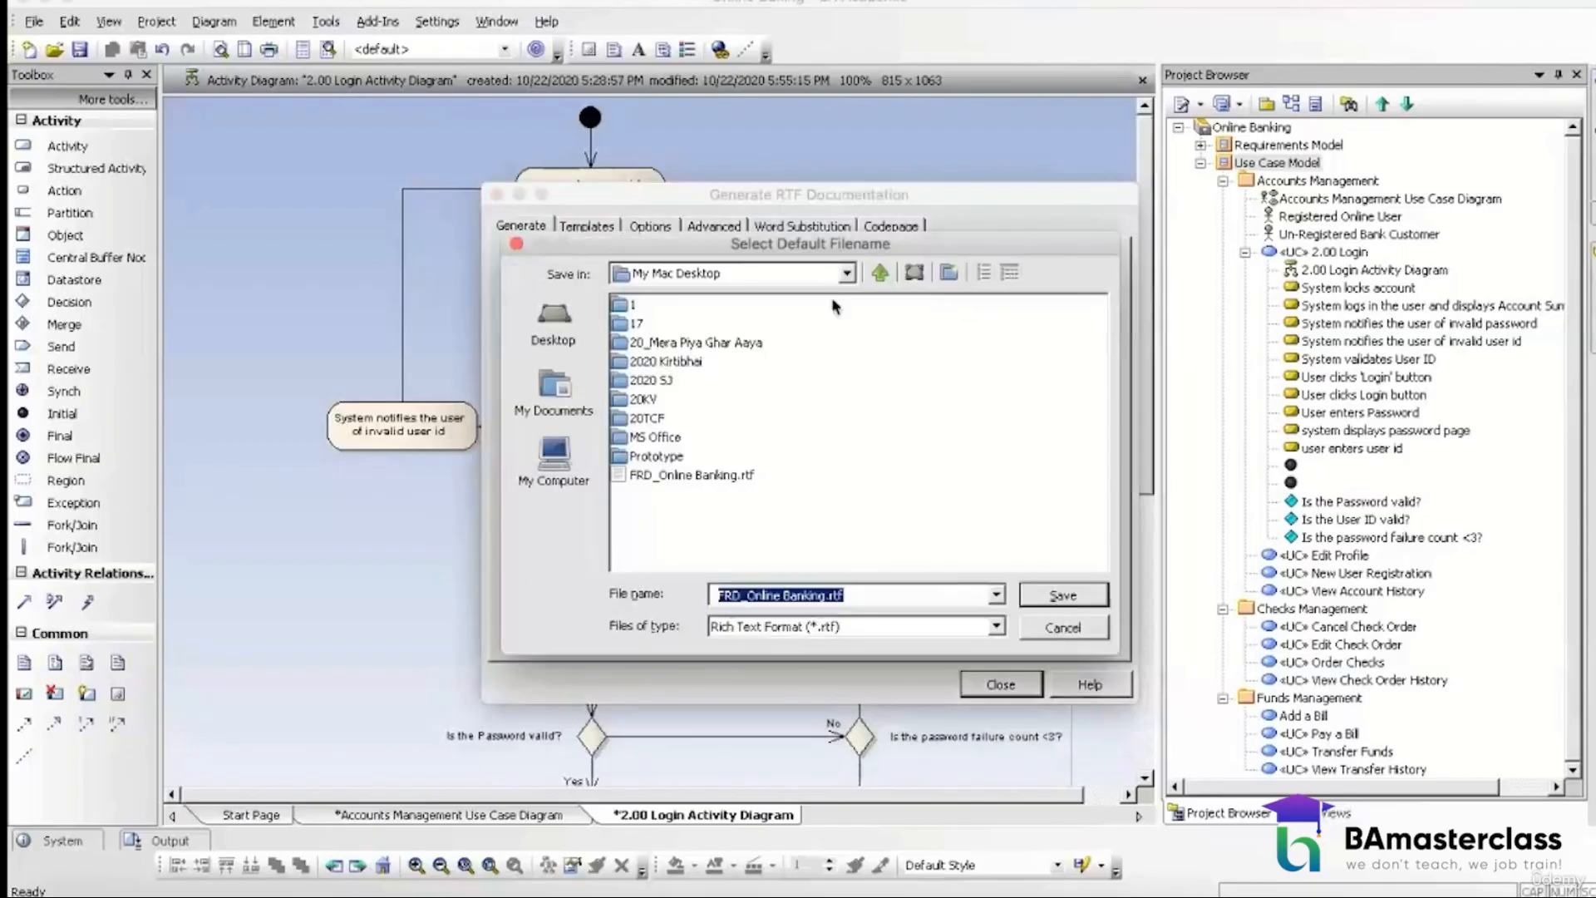
pyautogui.write('Use Case Document')
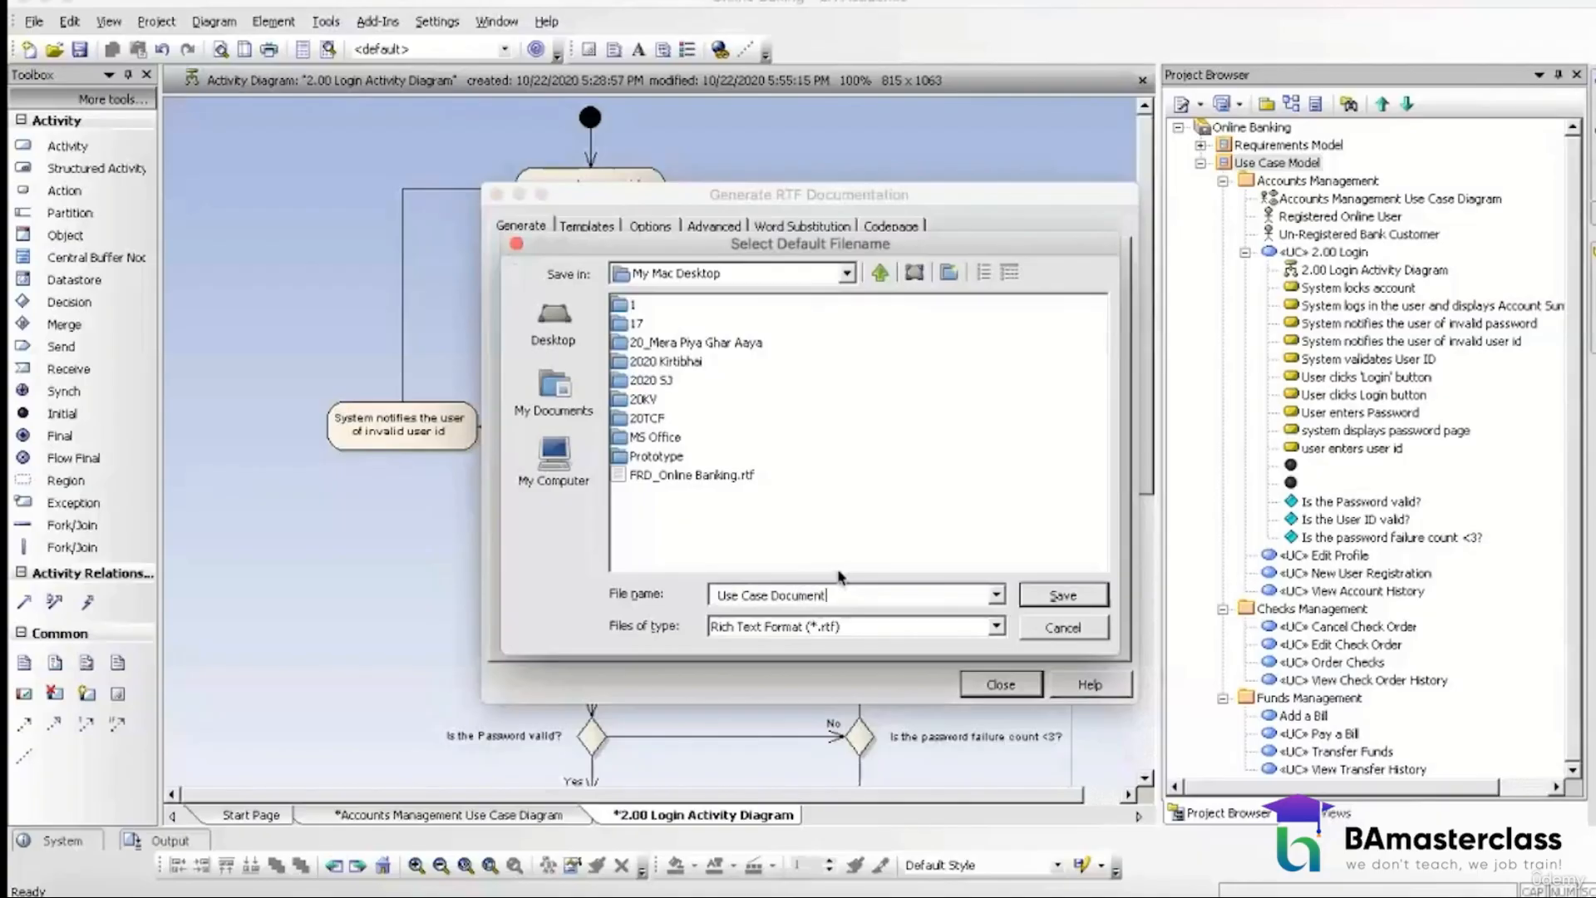
pyautogui.click(1051, 598)
# Step: Generate the RTF document with the use case scenario template
pyautogui.click(977, 332)
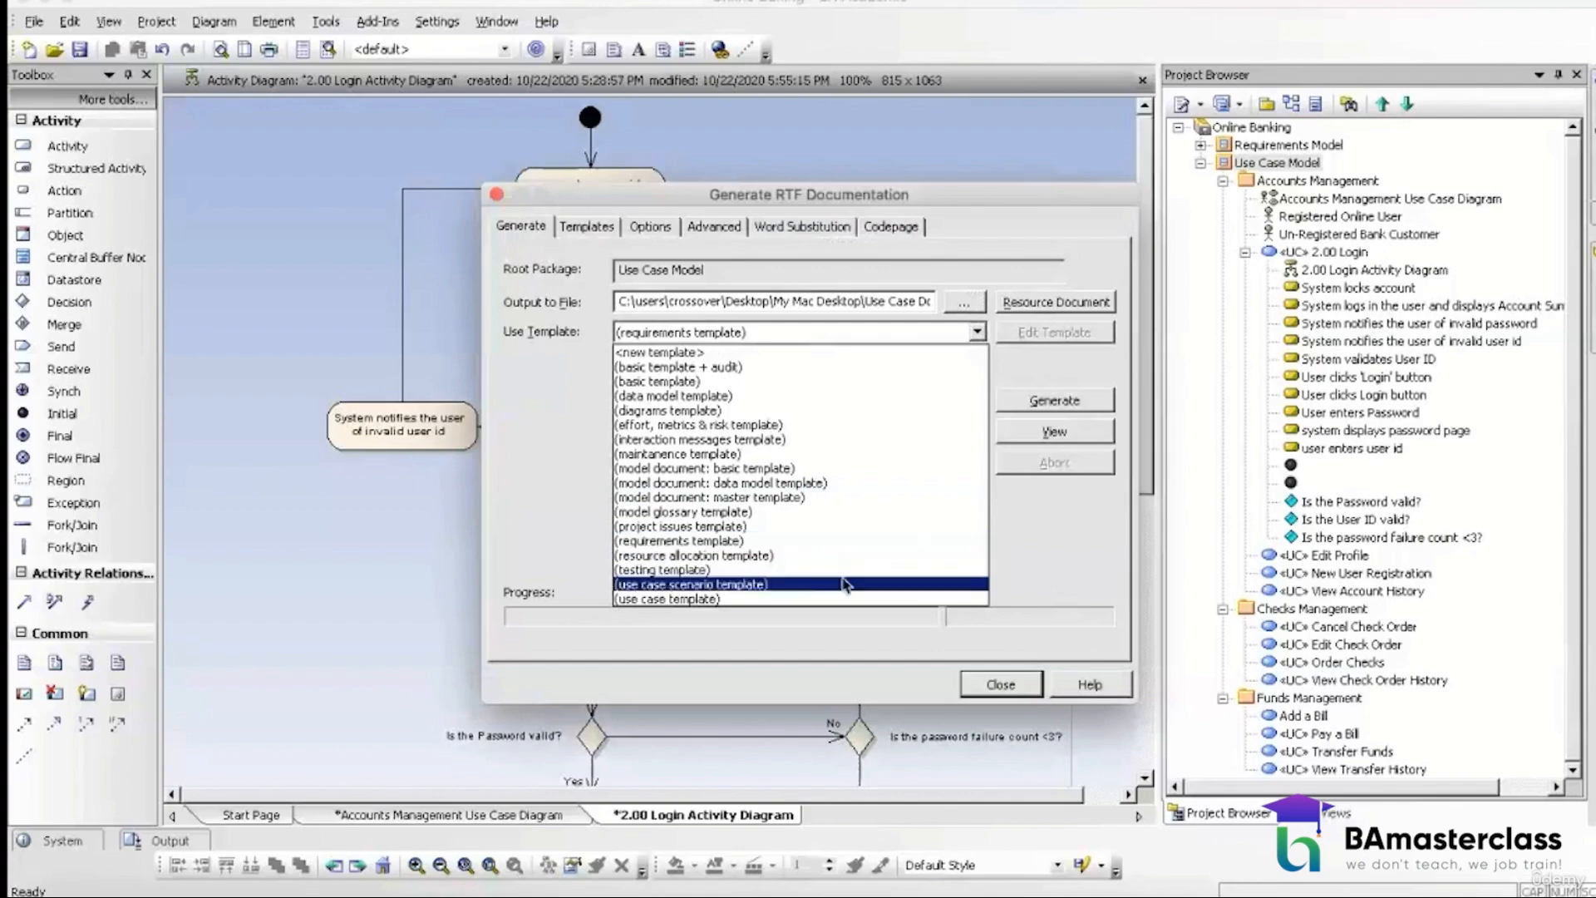
pyautogui.click(728, 586)
pyautogui.click(1035, 400)
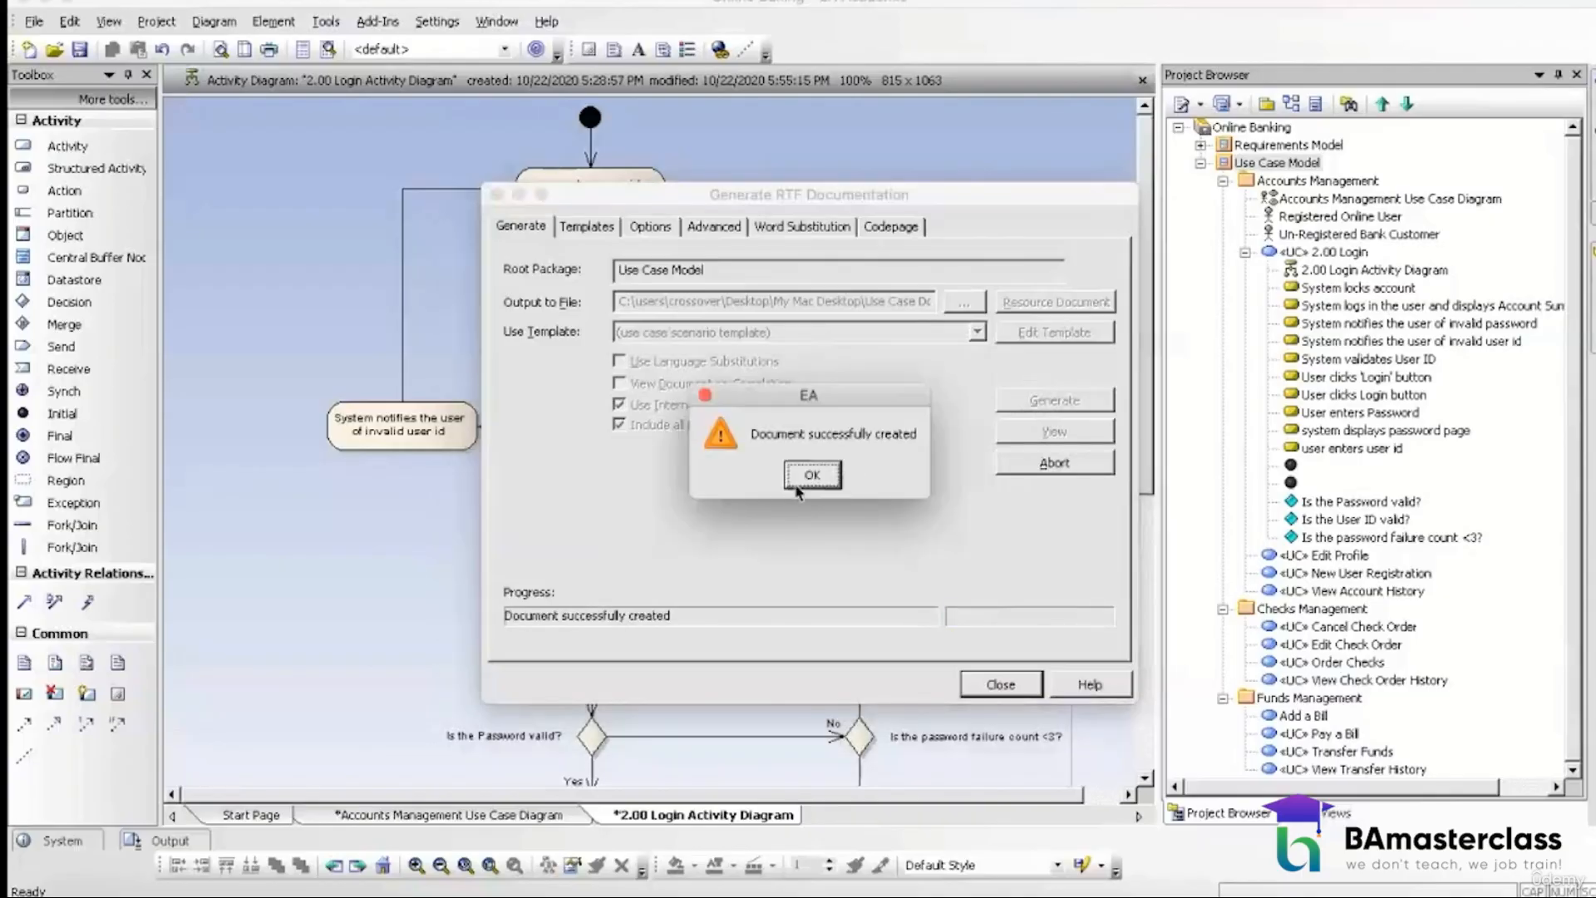
pyautogui.click(796, 487)
# Step: Open the generated use case scenario report, review the use case details and scenarios through the last use case, and close it
pyautogui.click(1019, 431)
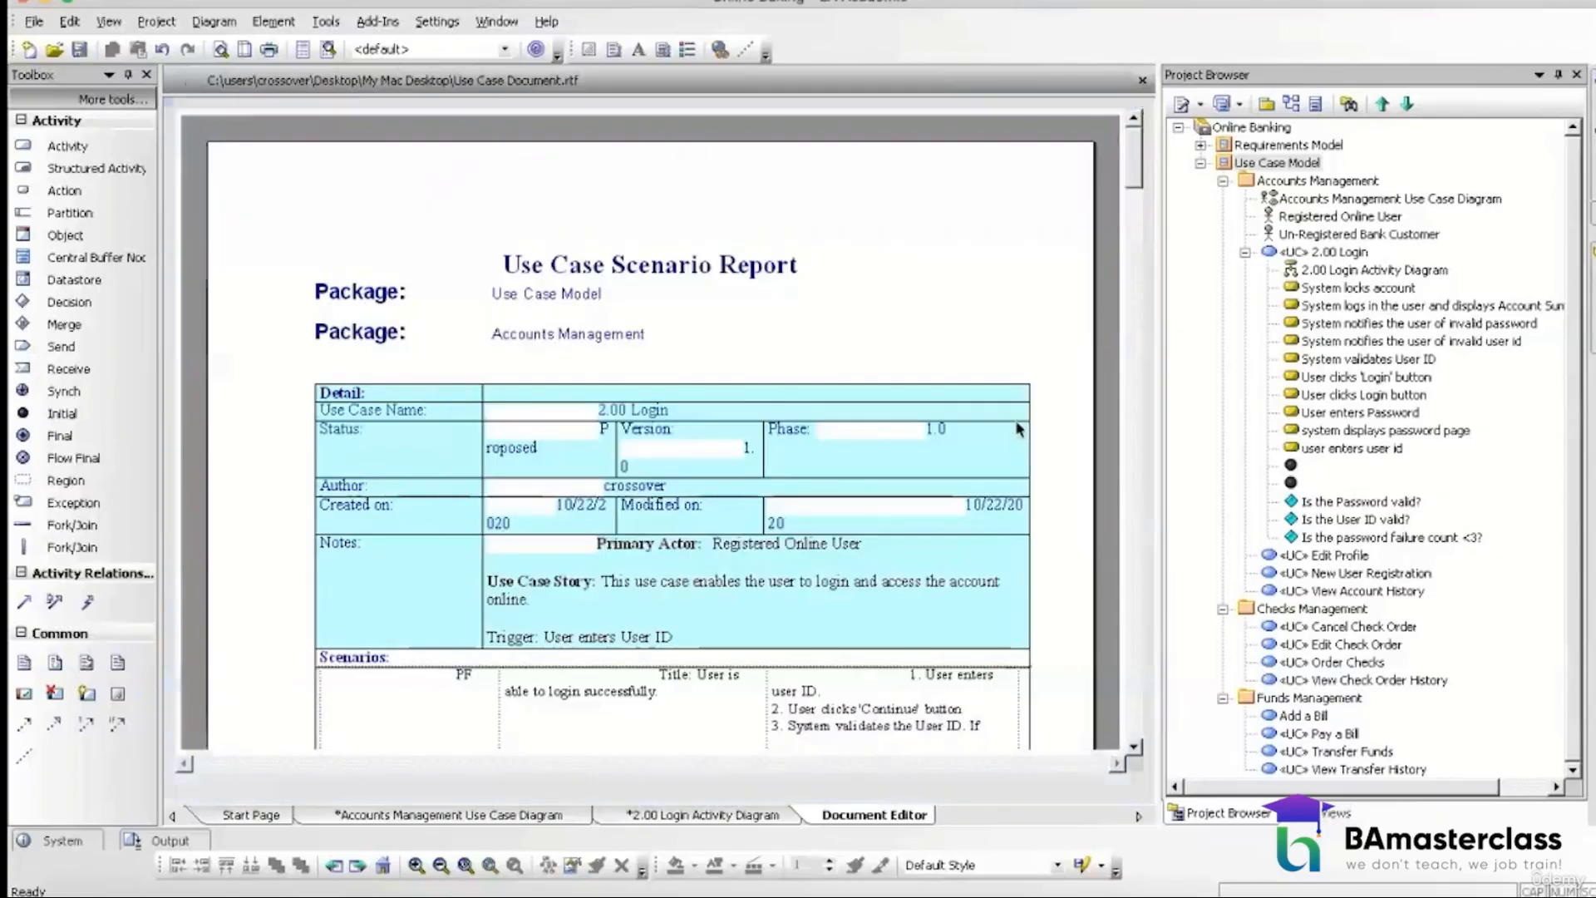
pyautogui.scroll(-10, 988, 441)
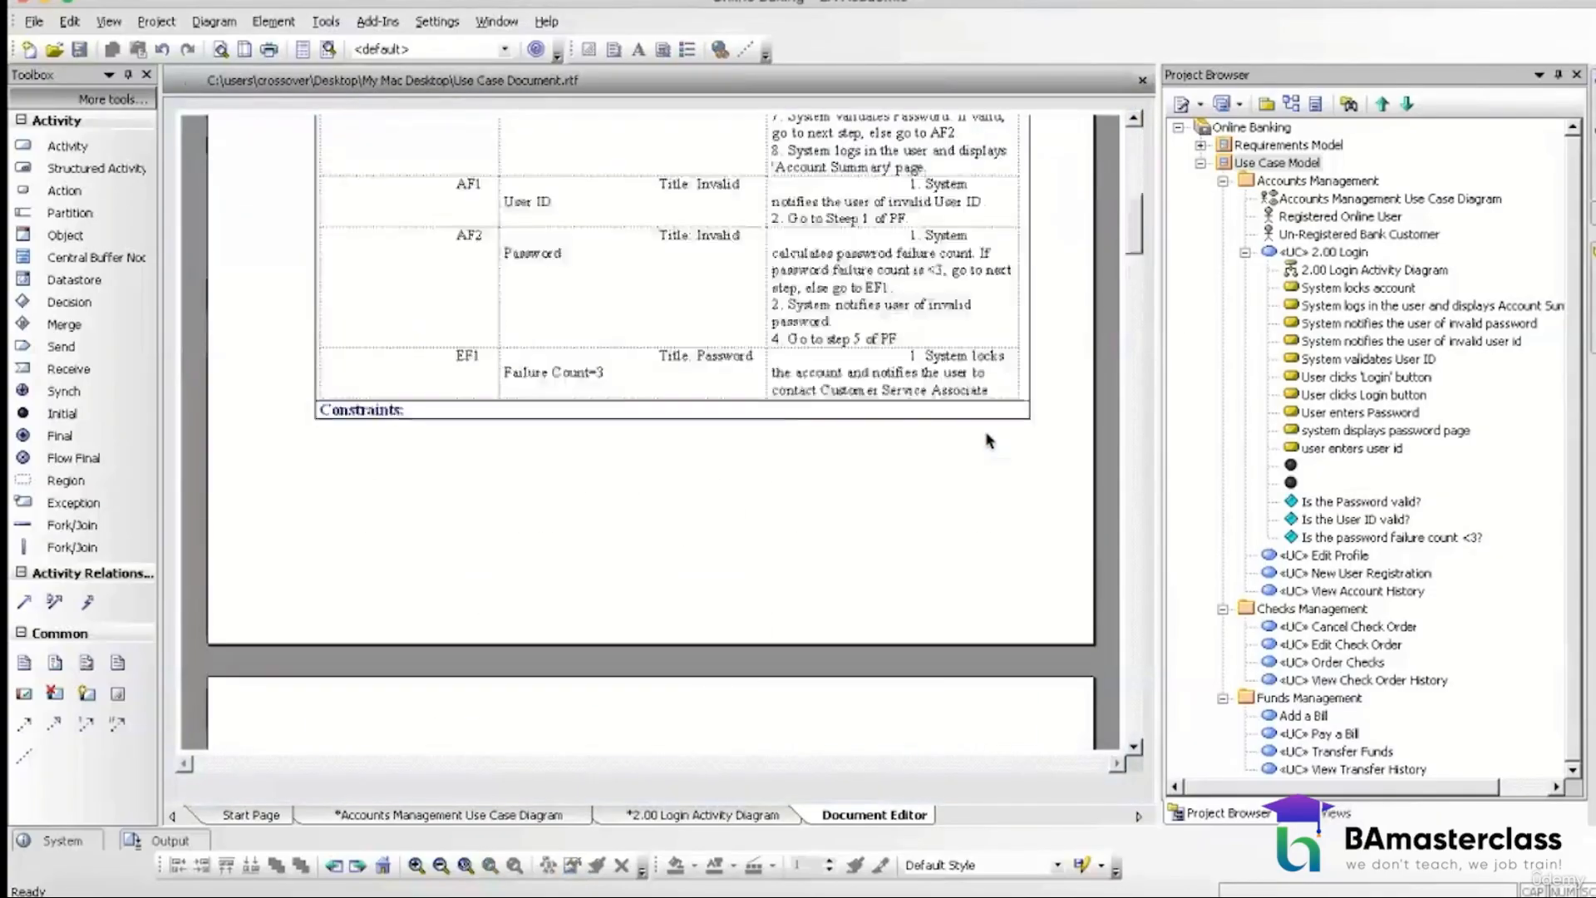
pyautogui.scroll(10, 988, 440)
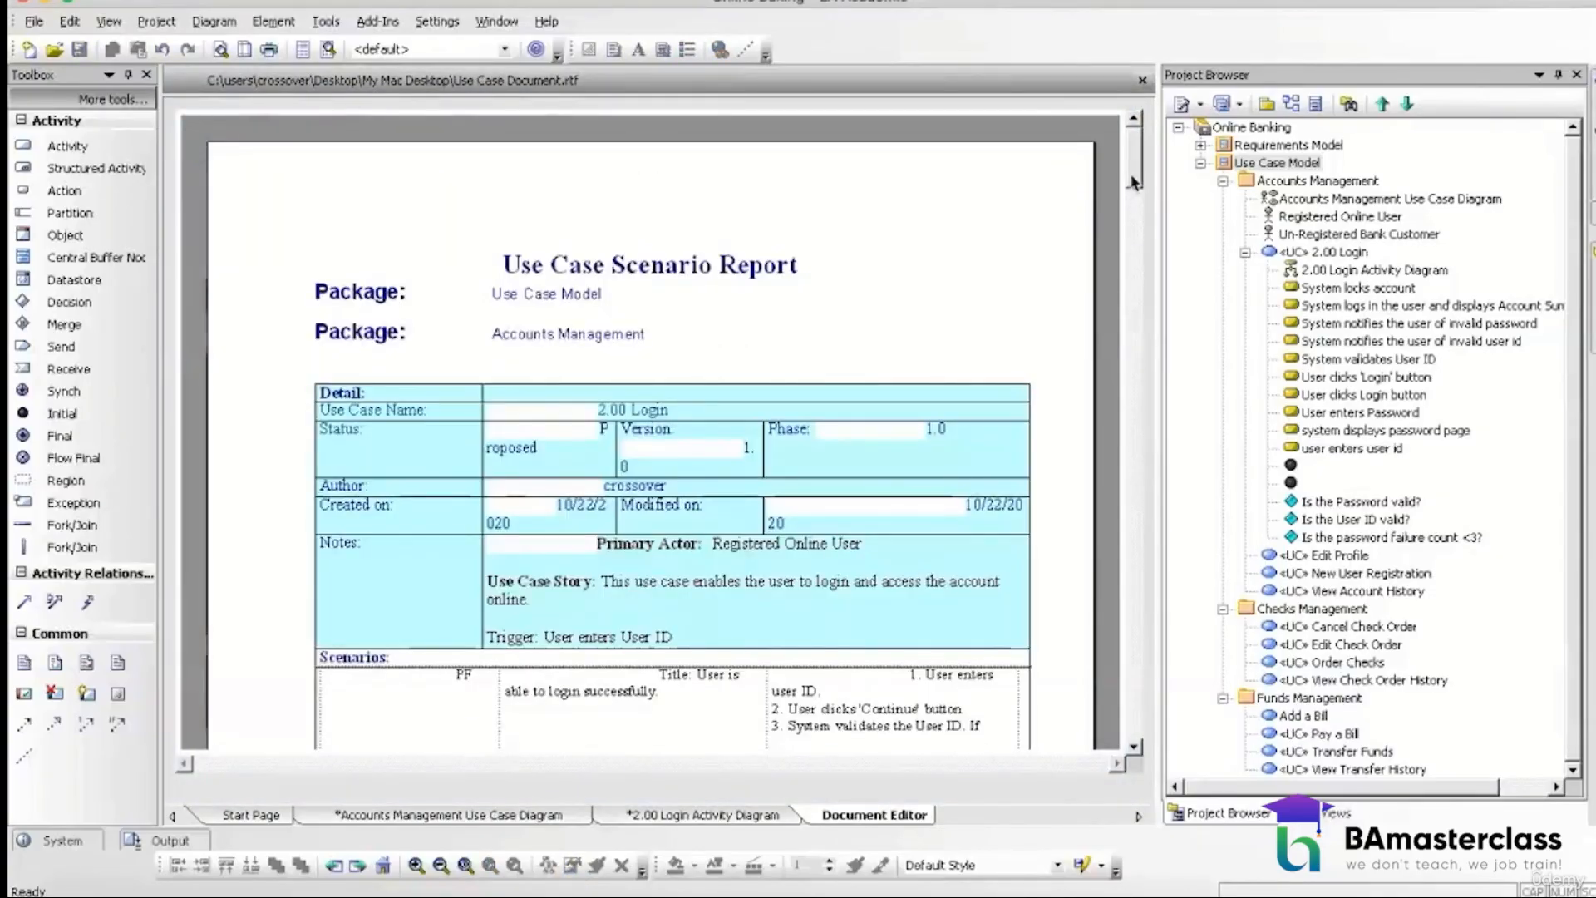
pyautogui.moveTo(1132, 181)
pyautogui.mouseDown()
pyautogui.moveTo(1144, 259)
pyautogui.moveTo(1130, 167)
pyautogui.mouseUp()
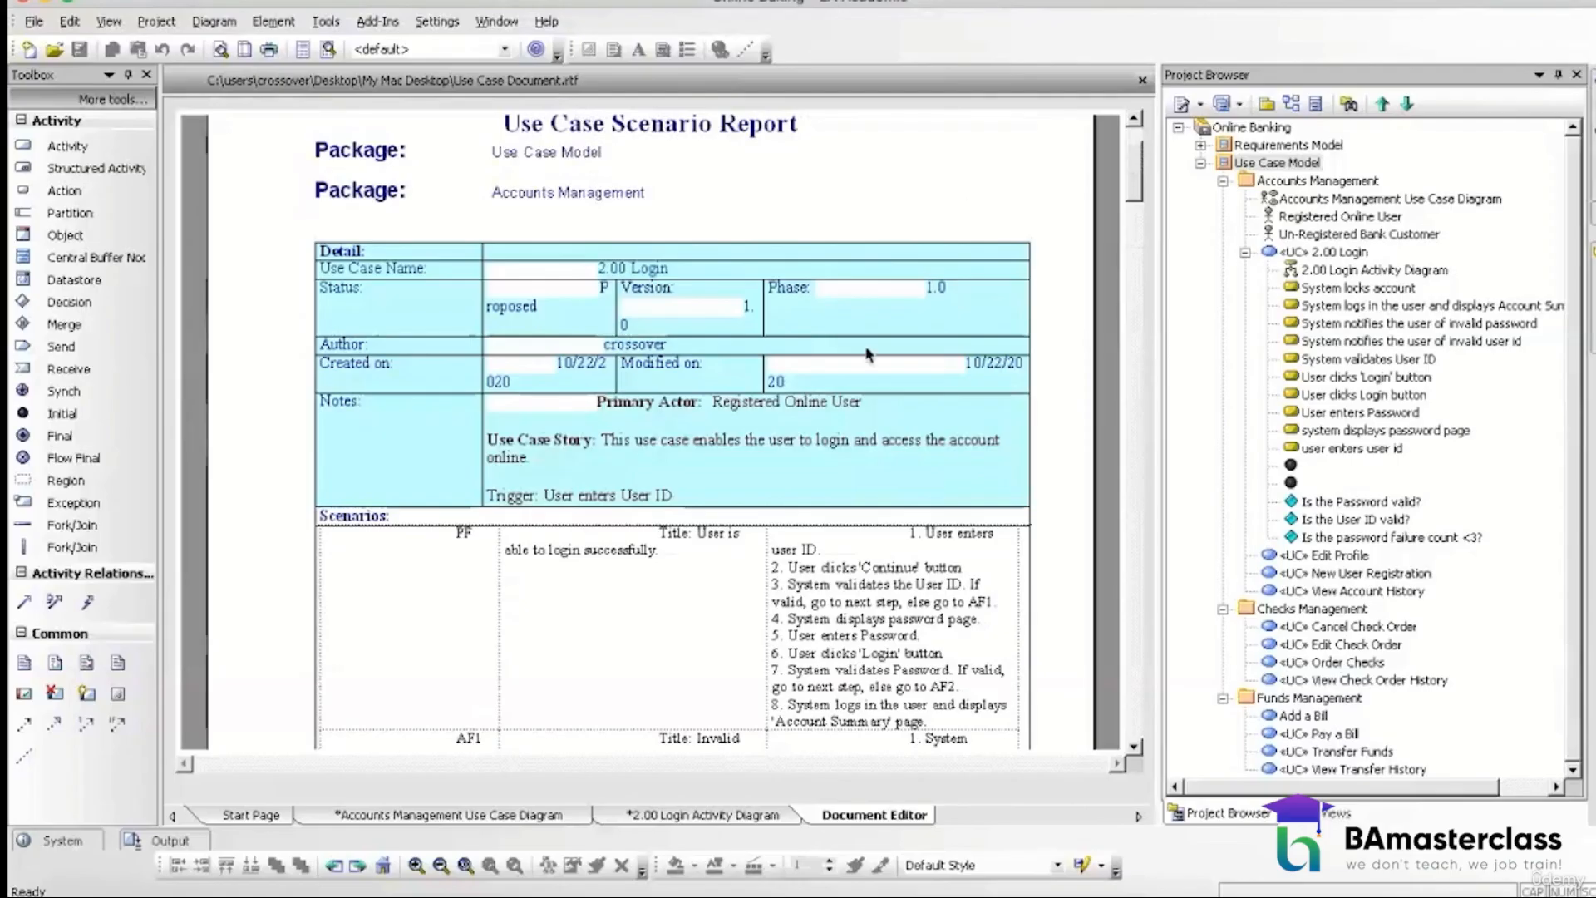
pyautogui.click(1133, 747)
pyautogui.click(1132, 749)
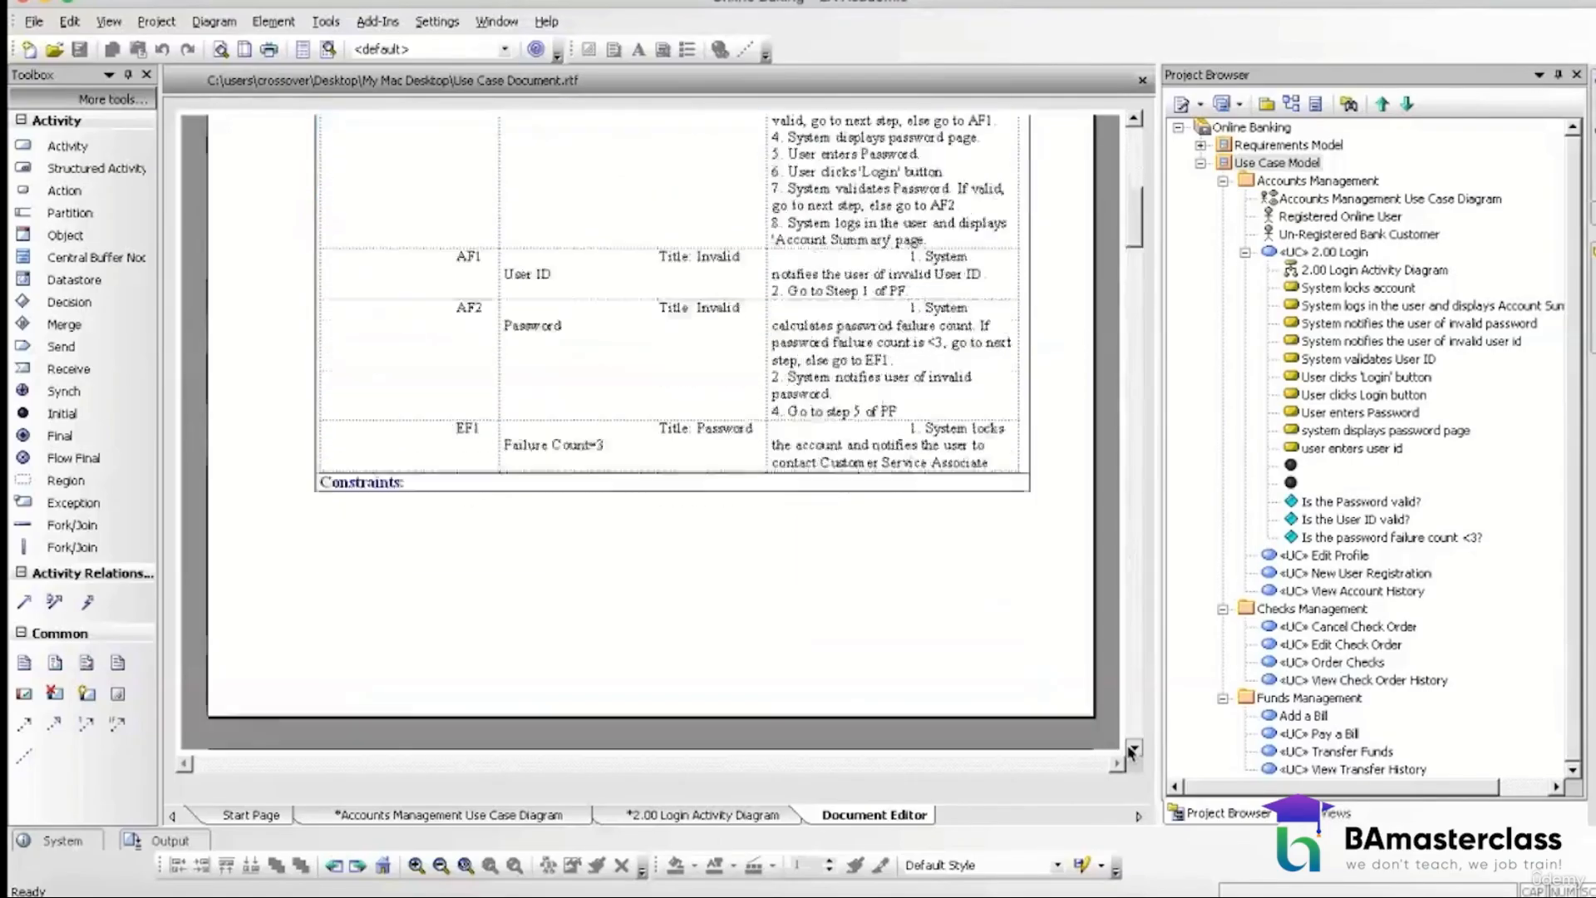
pyautogui.click(1132, 749)
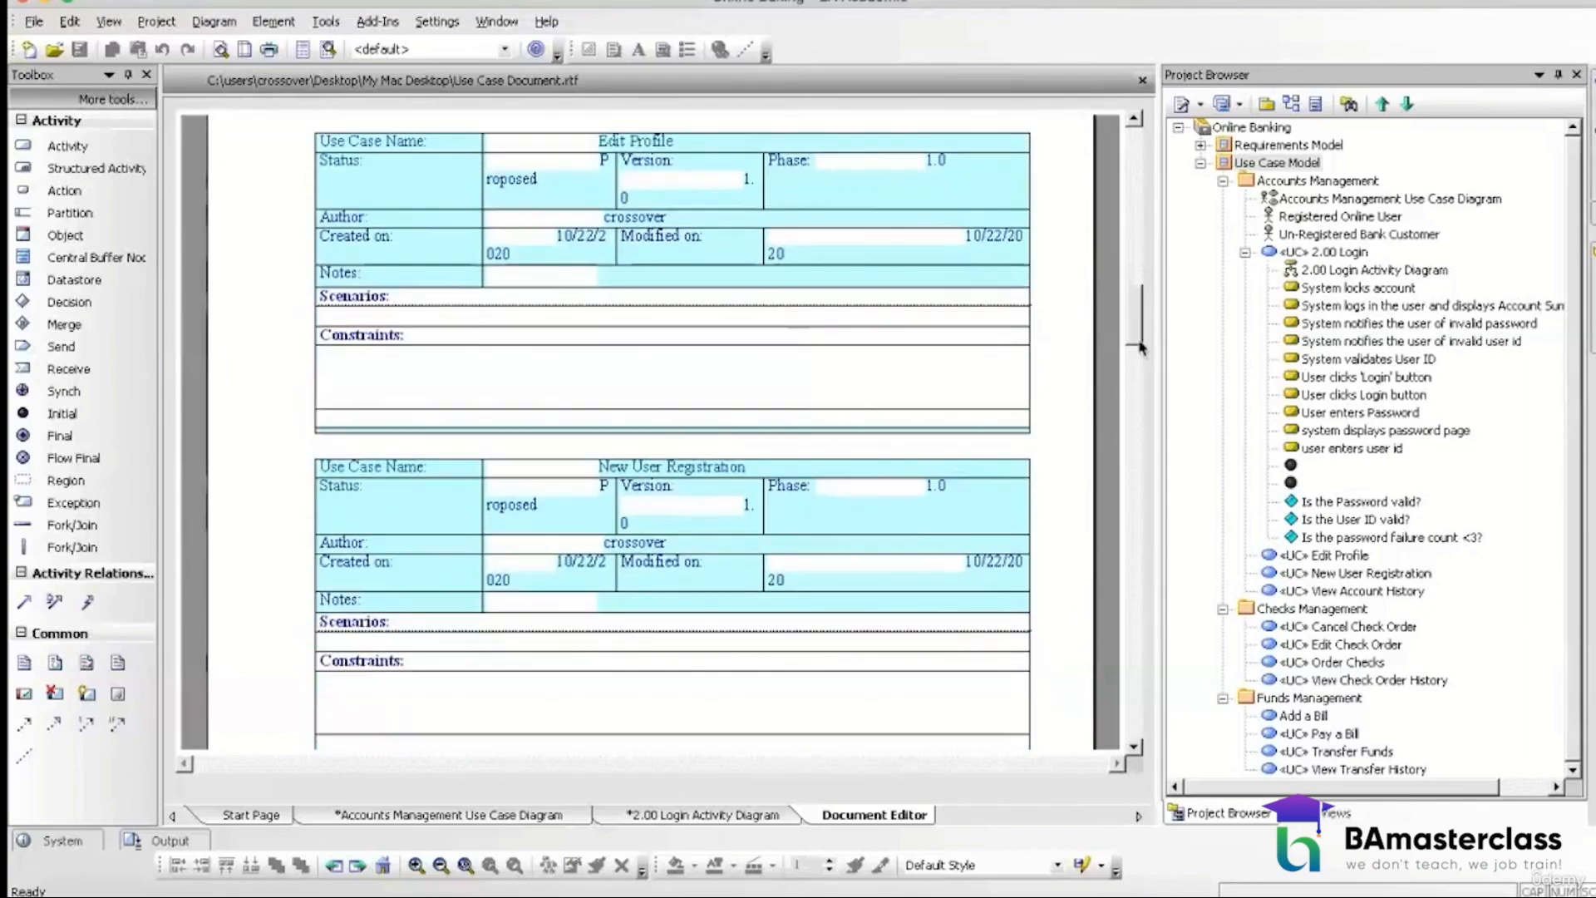
pyautogui.moveTo(1137, 339); pyautogui.dragTo(1137, 666)
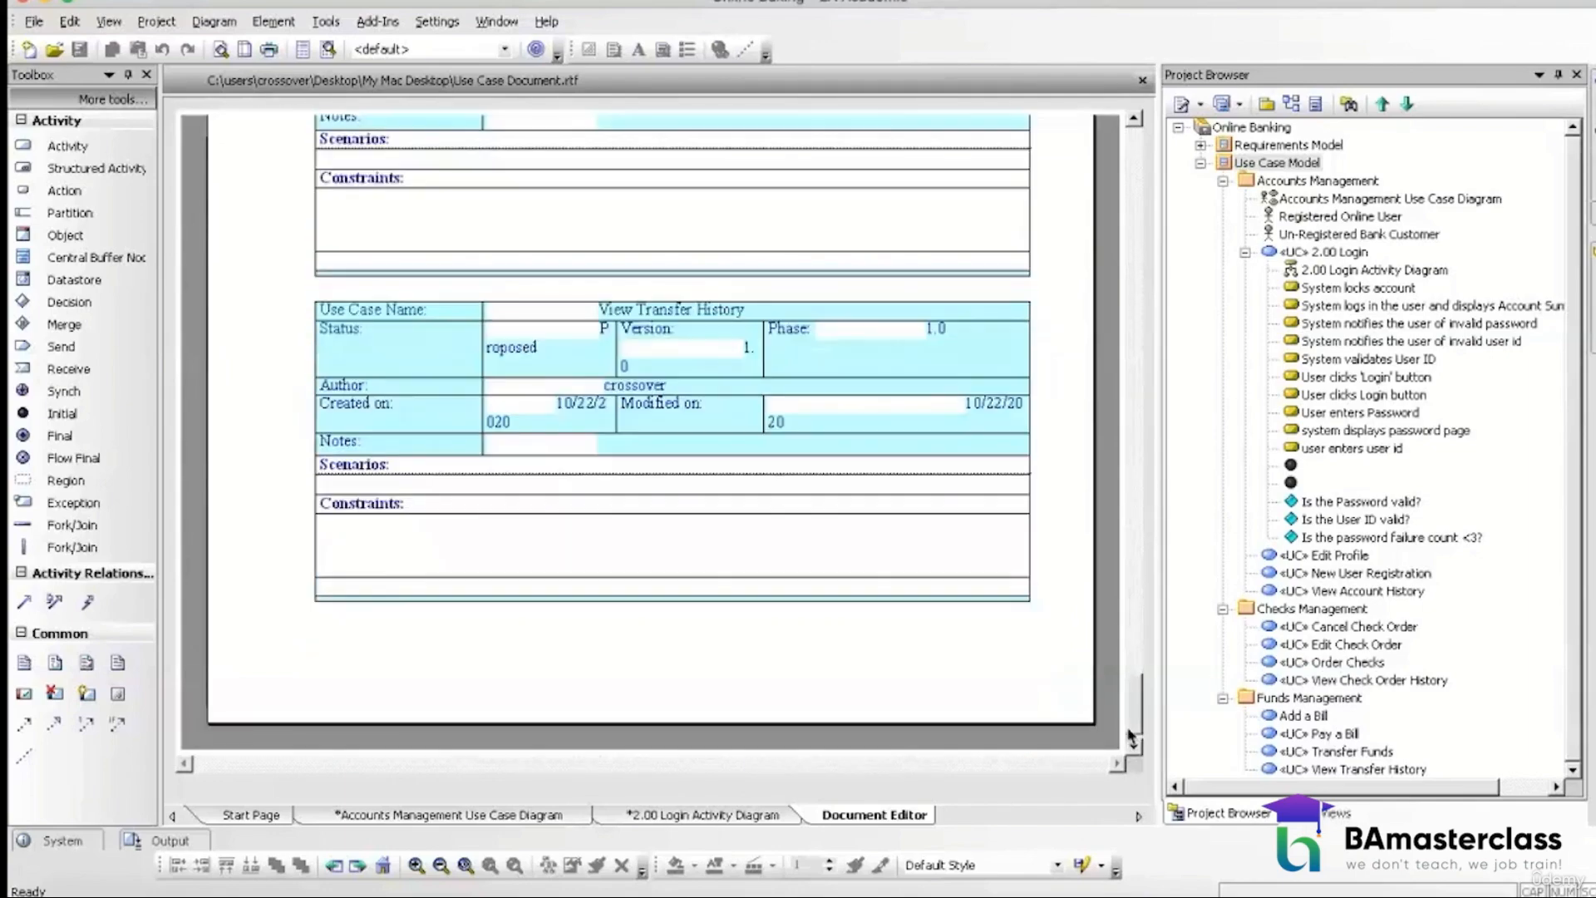
pyautogui.click(214, 22)
pyautogui.click(776, 458)
pyautogui.click(1142, 81)
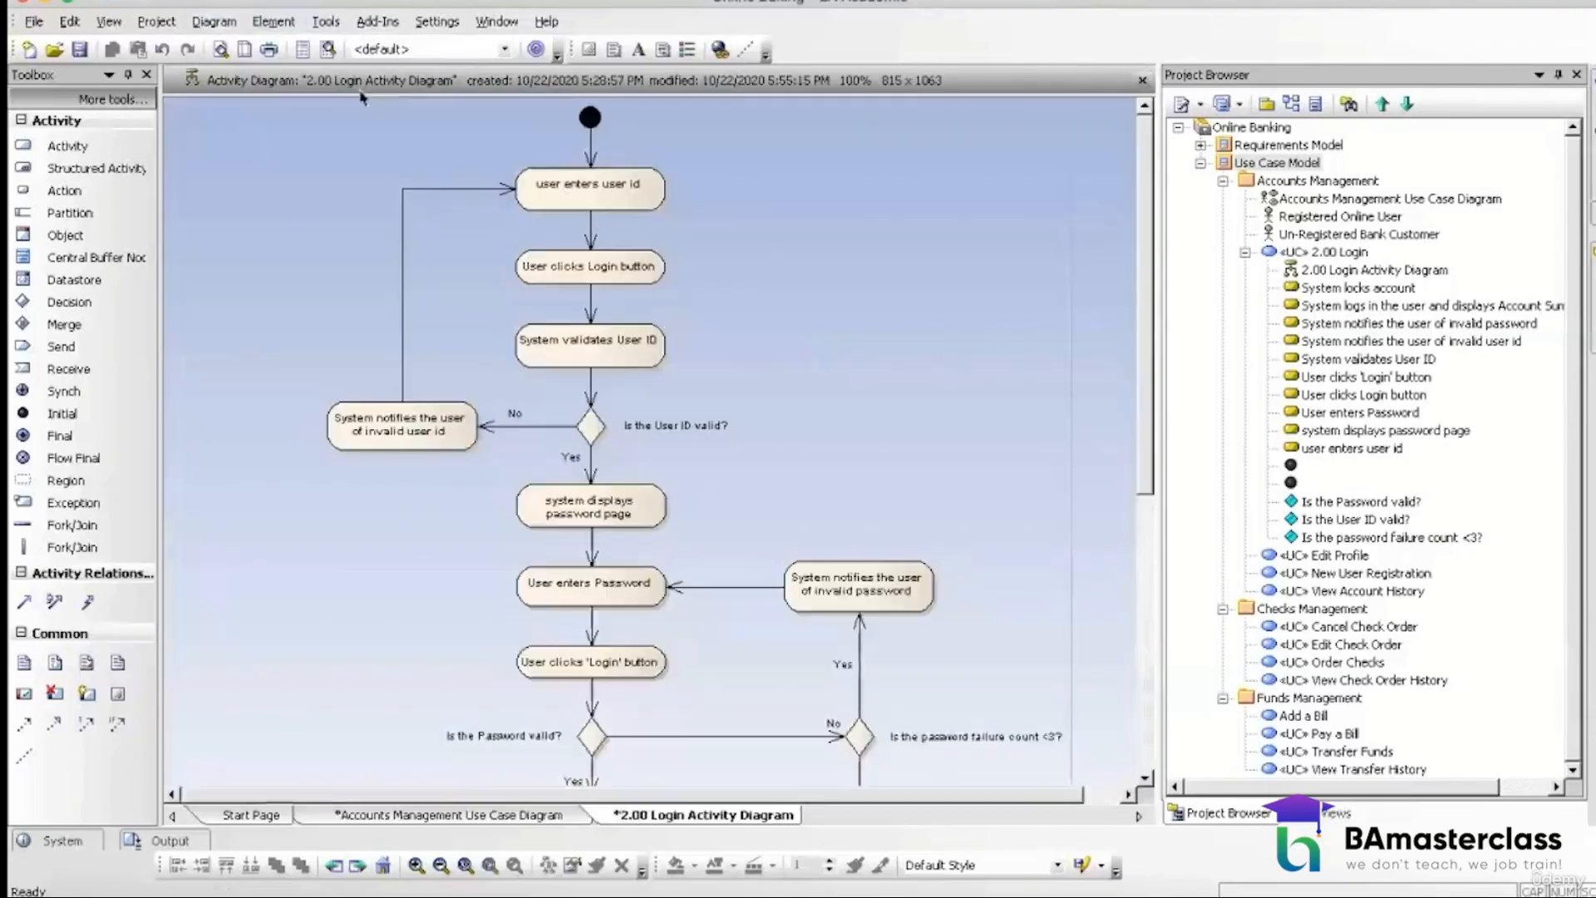
# Step: Generate the Use Case Model's RTF documentation again with the use case template and open the resulting document
pyautogui.click(157, 22)
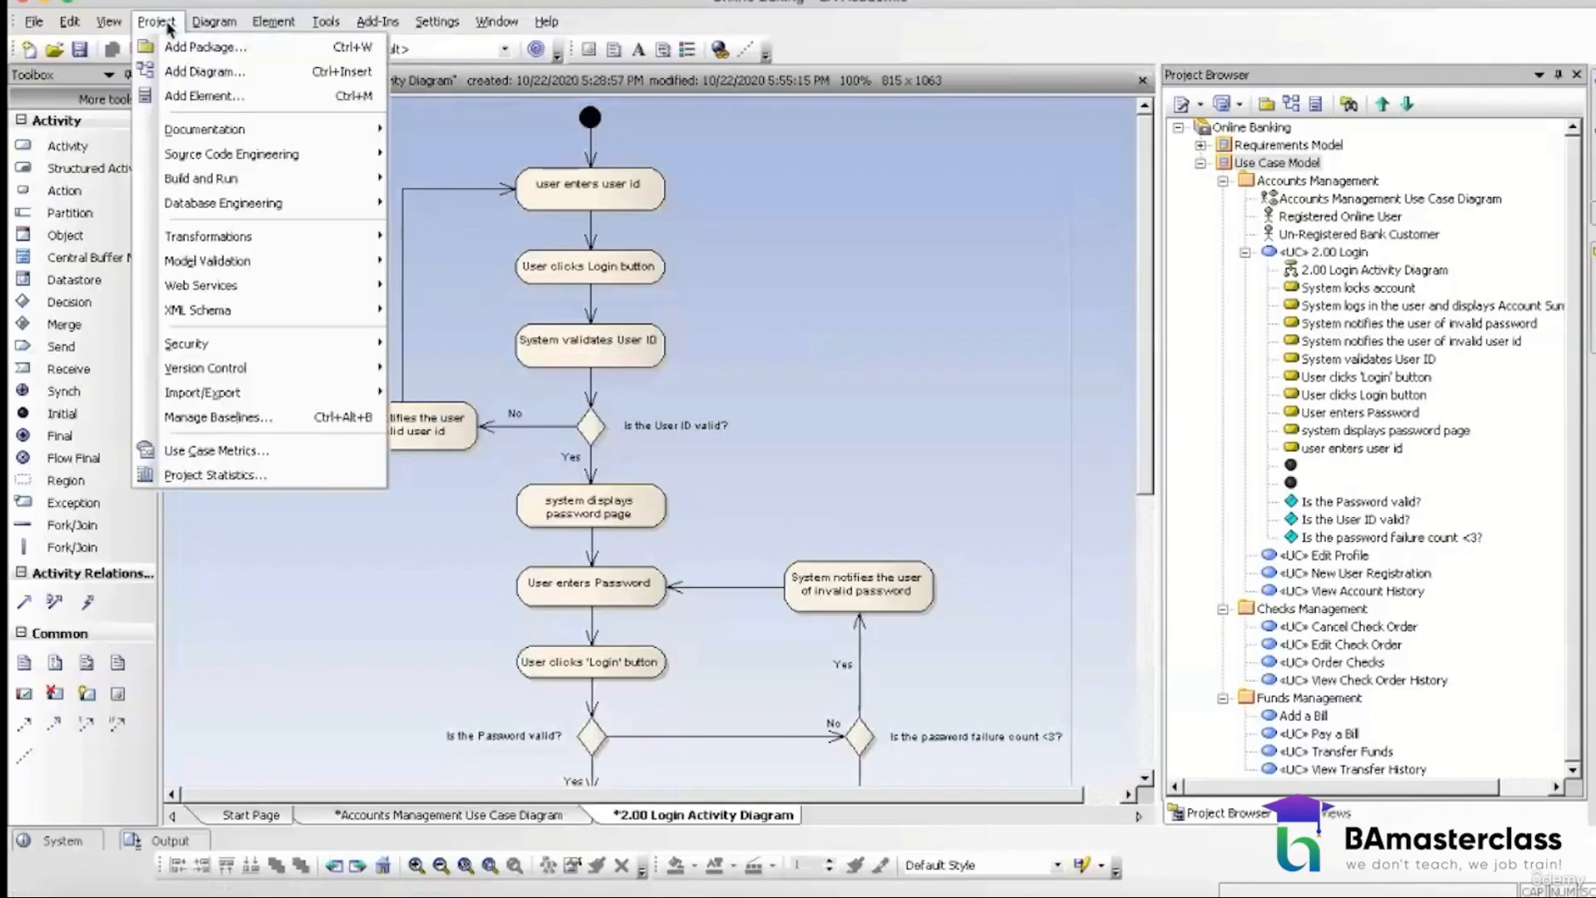
pyautogui.moveTo(238, 126)
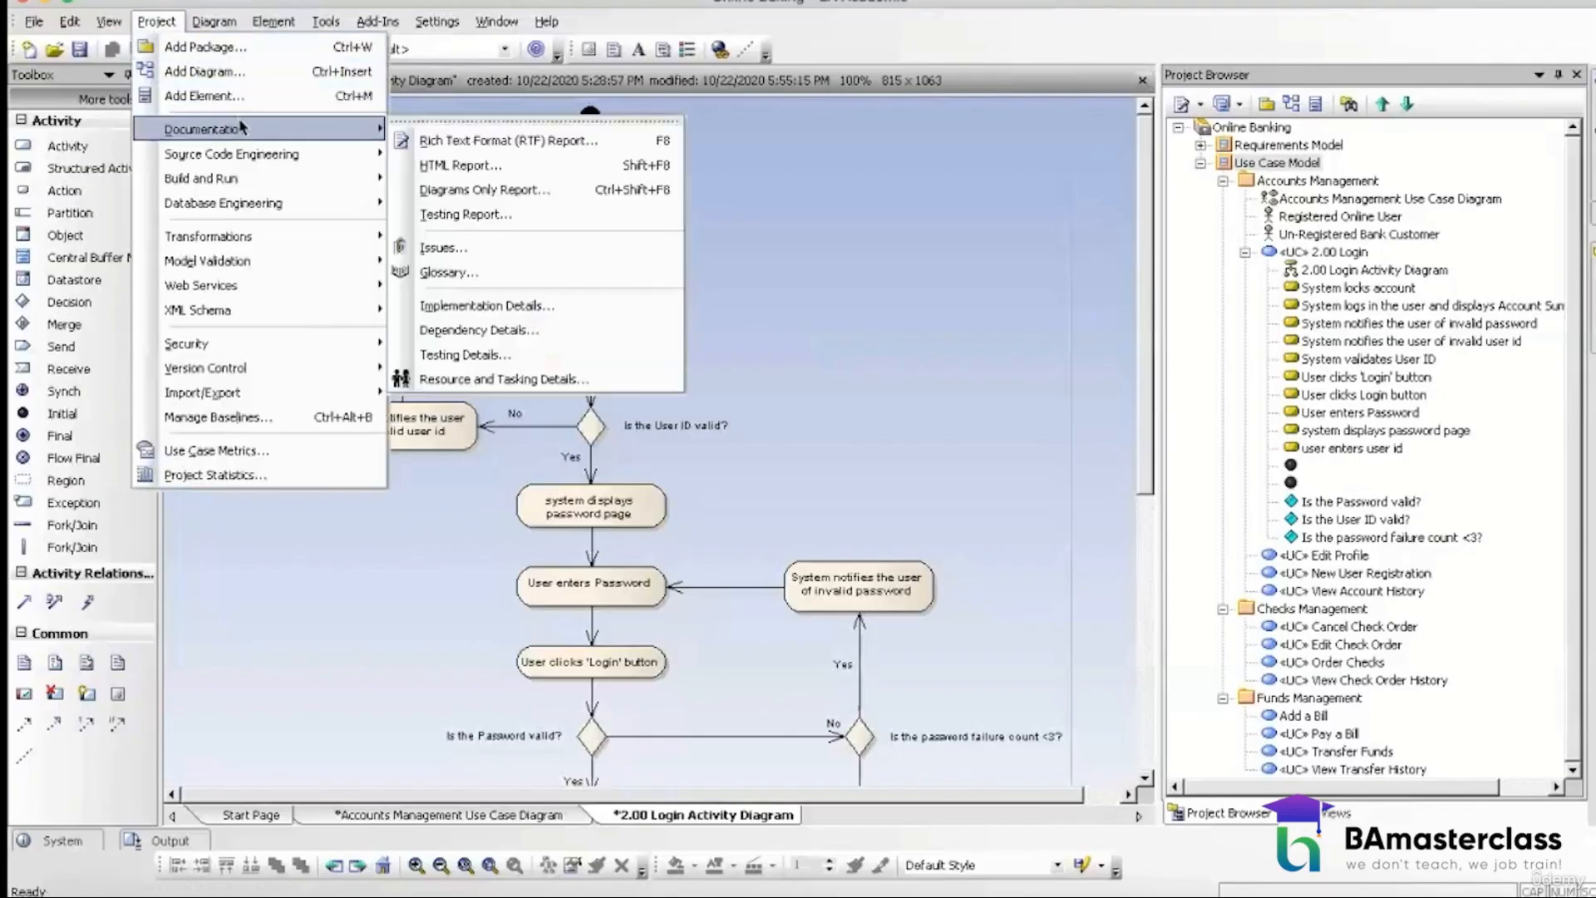
pyautogui.click(463, 141)
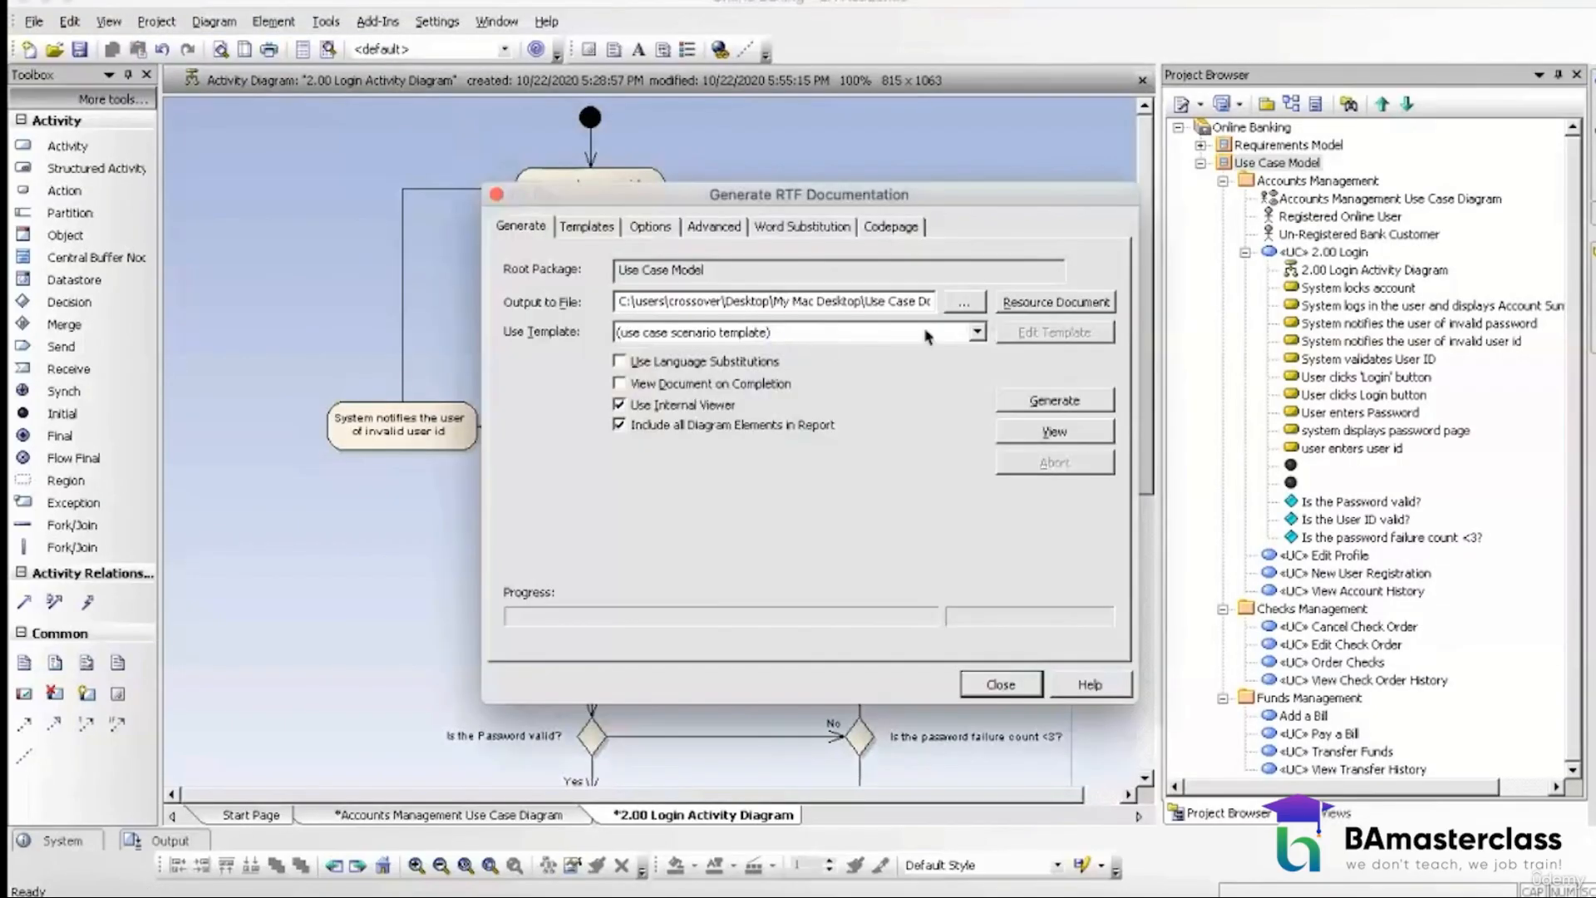
pyautogui.click(977, 333)
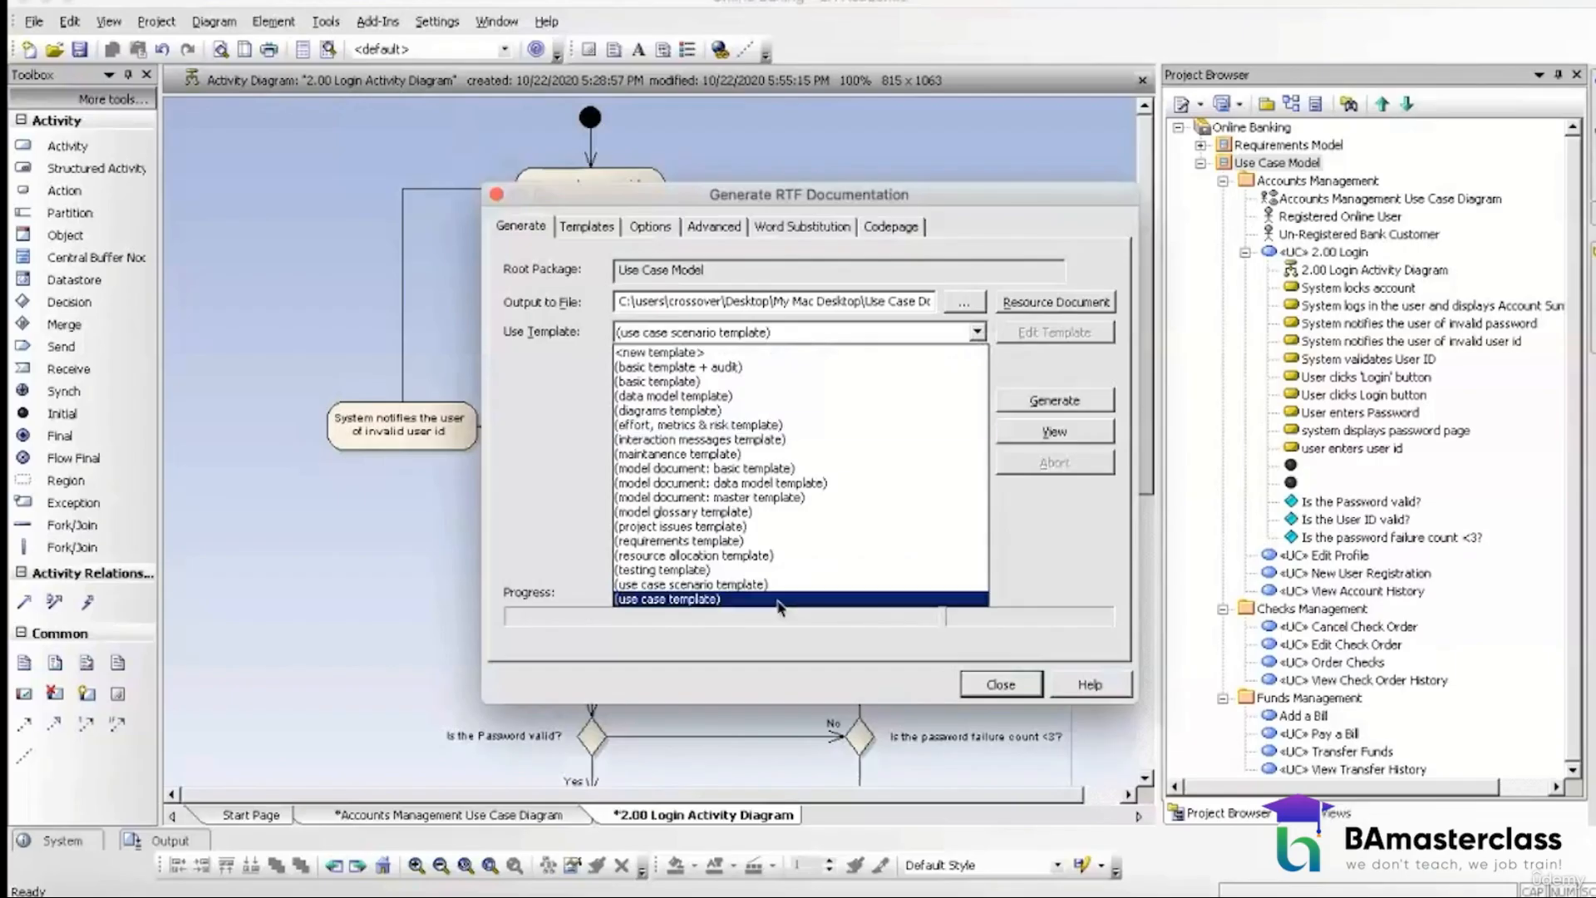
pyautogui.click(778, 600)
pyautogui.click(1060, 400)
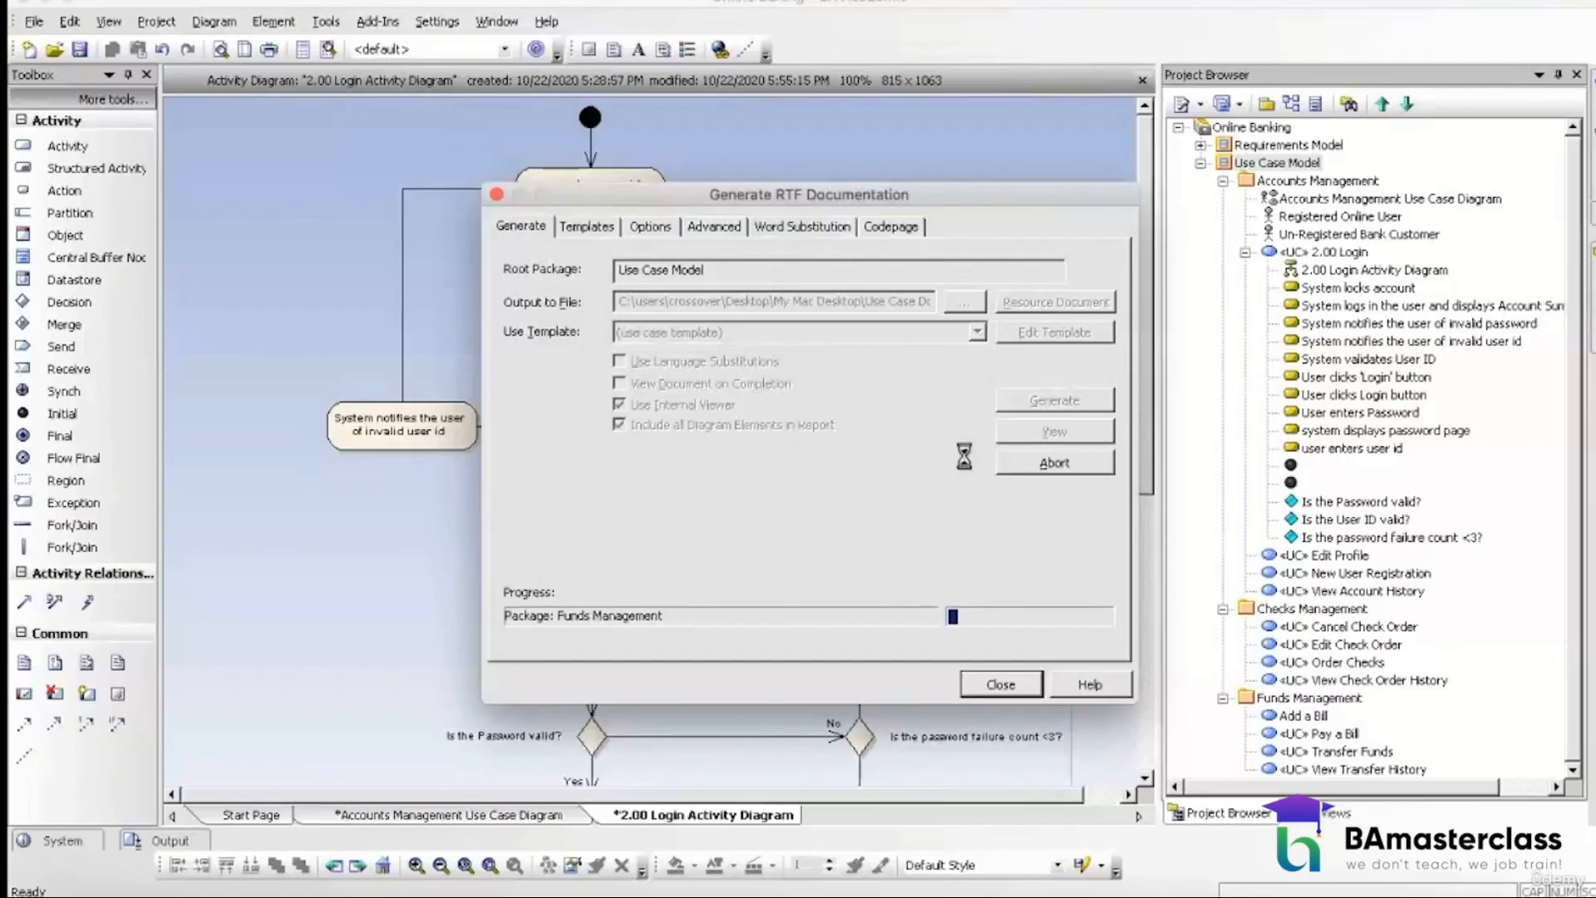
pyautogui.click(812, 475)
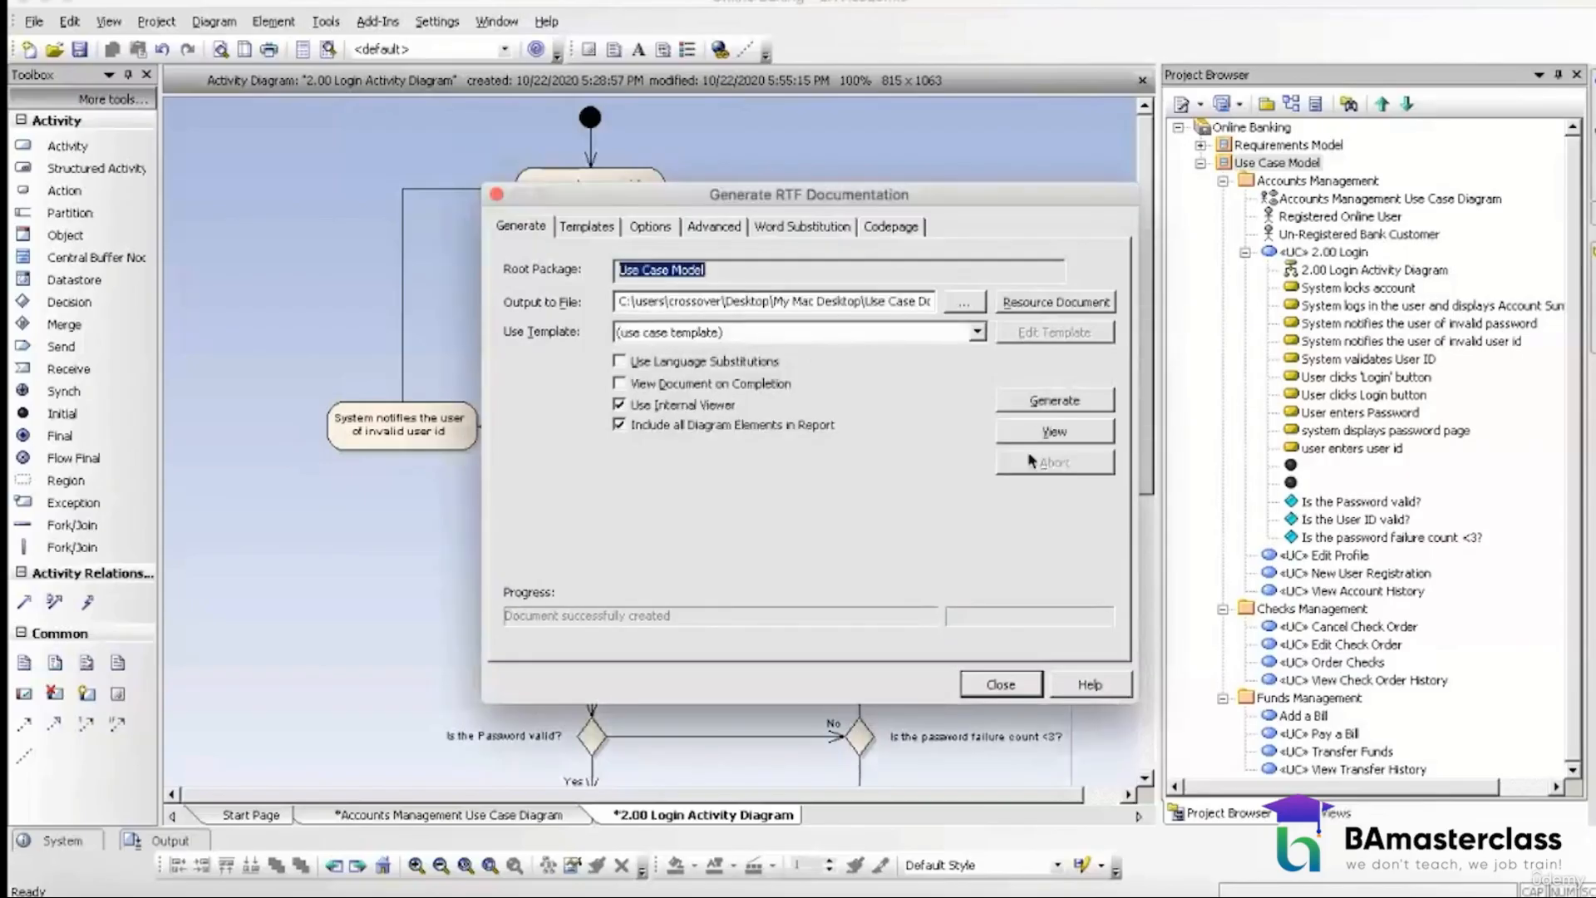
pyautogui.click(1034, 431)
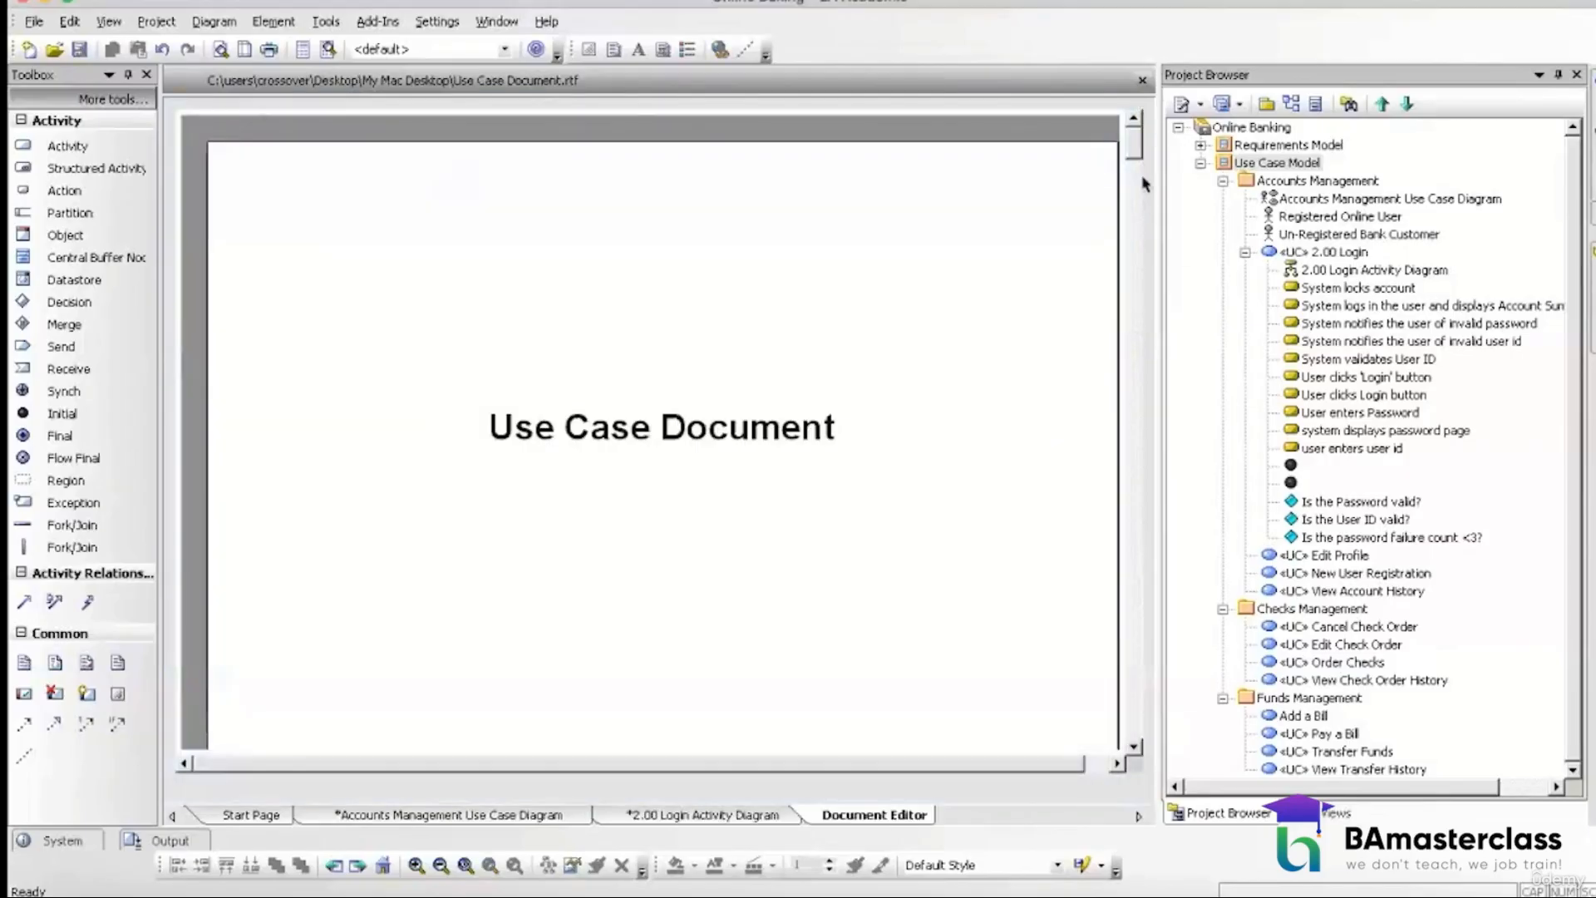
pyautogui.moveTo(1134, 150)
pyautogui.mouseDown()
pyautogui.moveTo(1137, 732)
pyautogui.moveTo(1136, 199)
pyautogui.moveTo(1154, 136)
pyautogui.mouseUp()
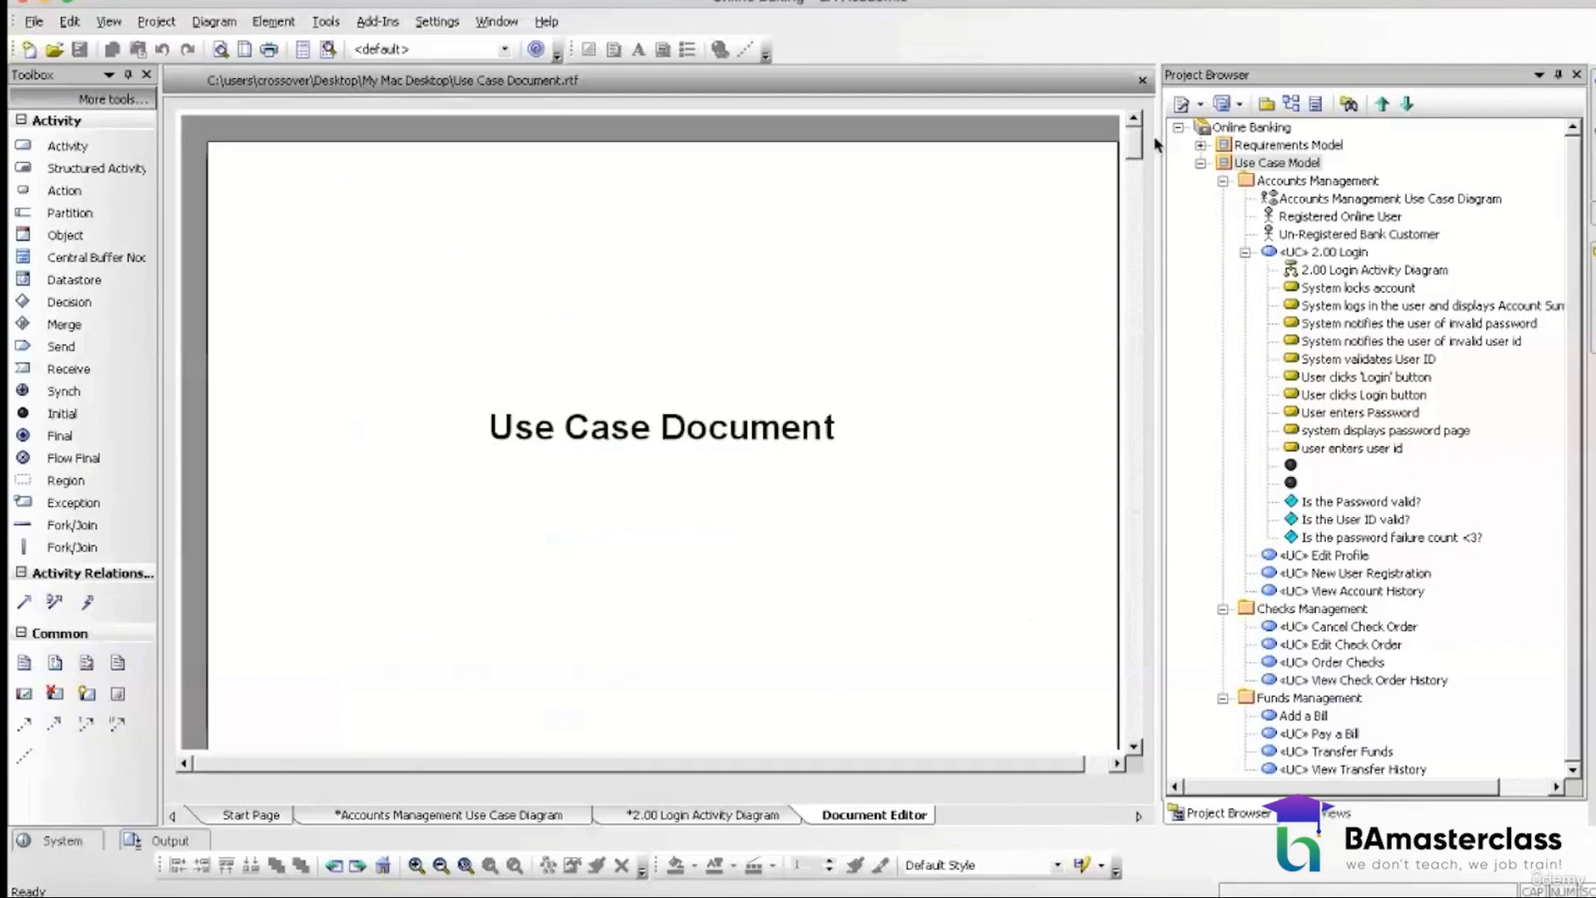